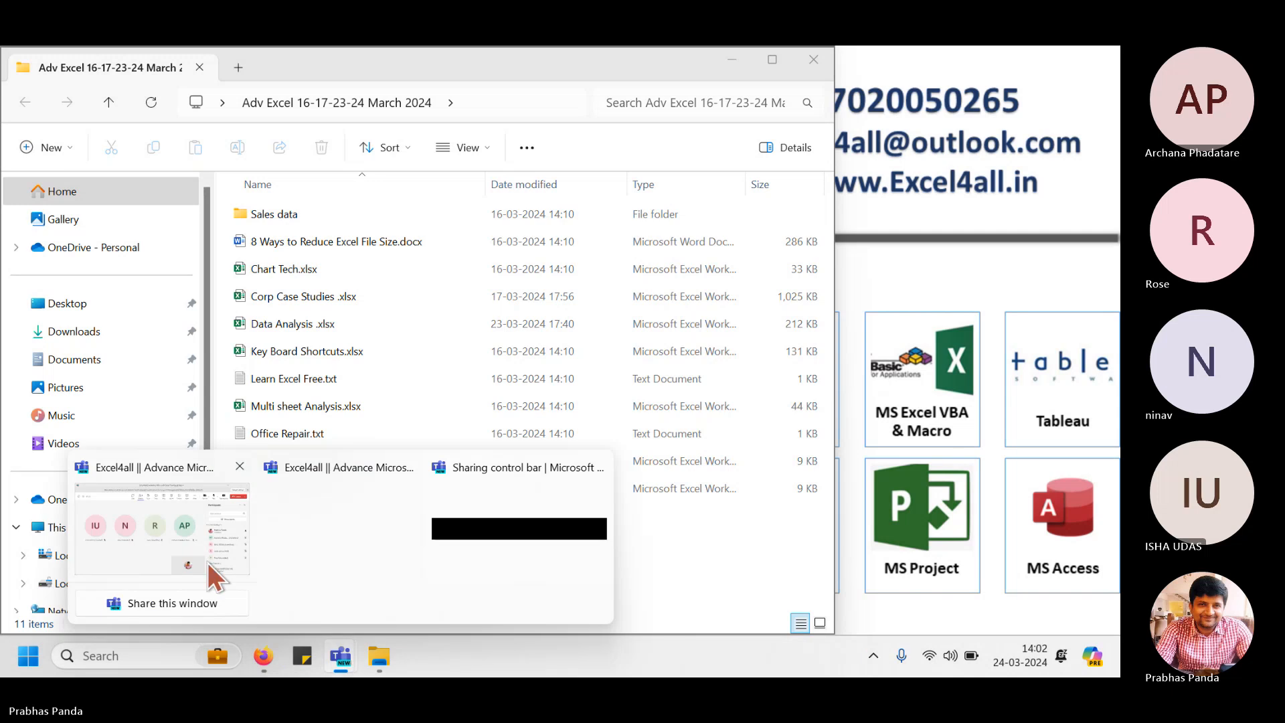
Switch to the Teams meeting window, dismiss the recording notice and show the meeting chat.
left_click(207, 561)
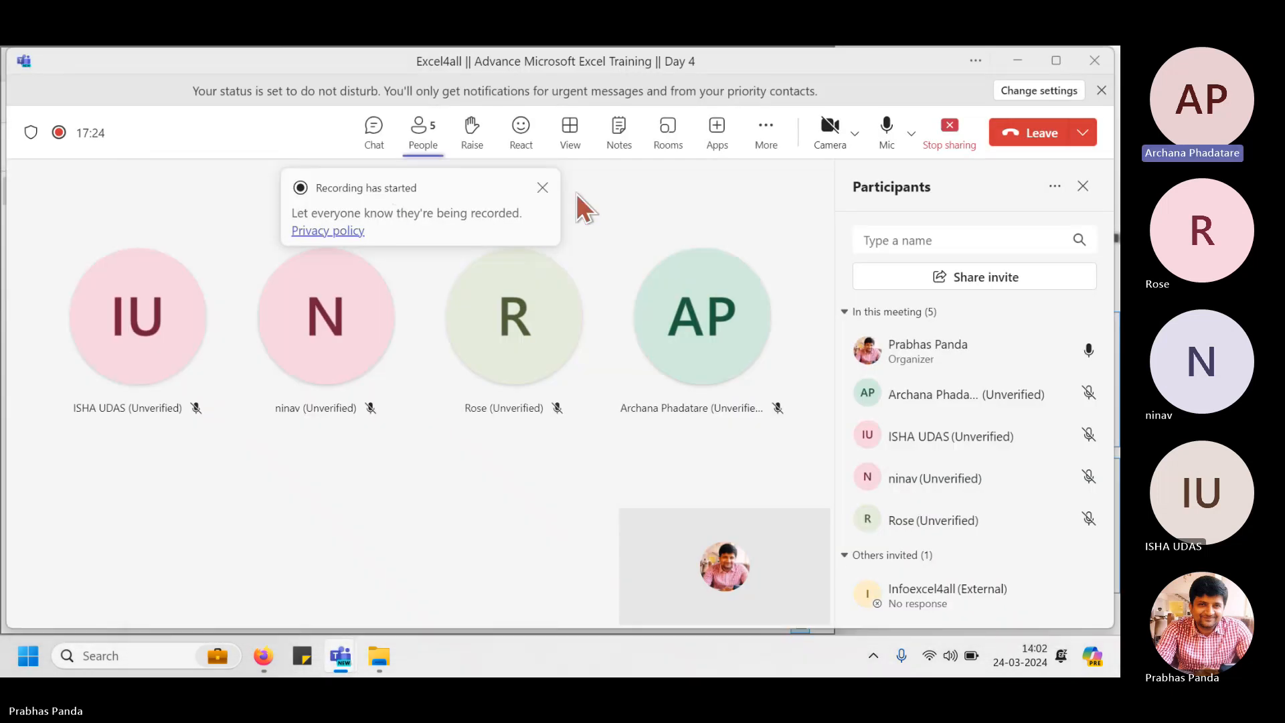
left_click(542, 188)
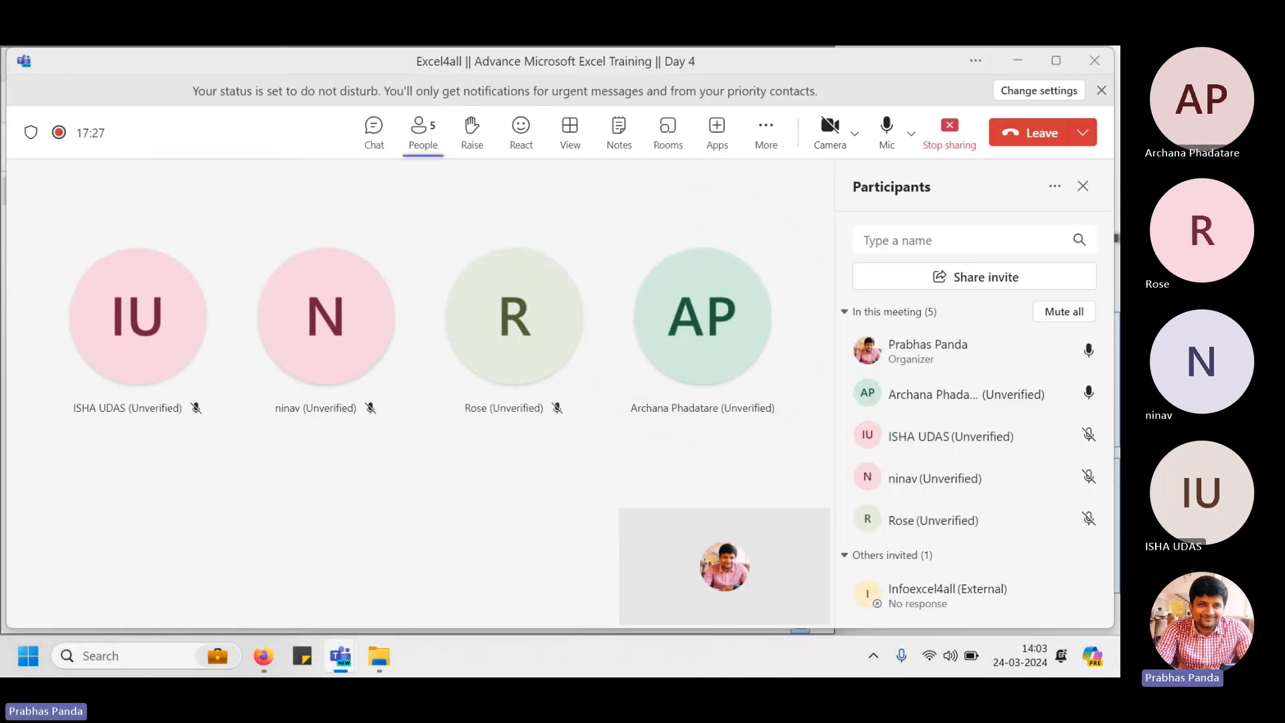
left_click(372, 133)
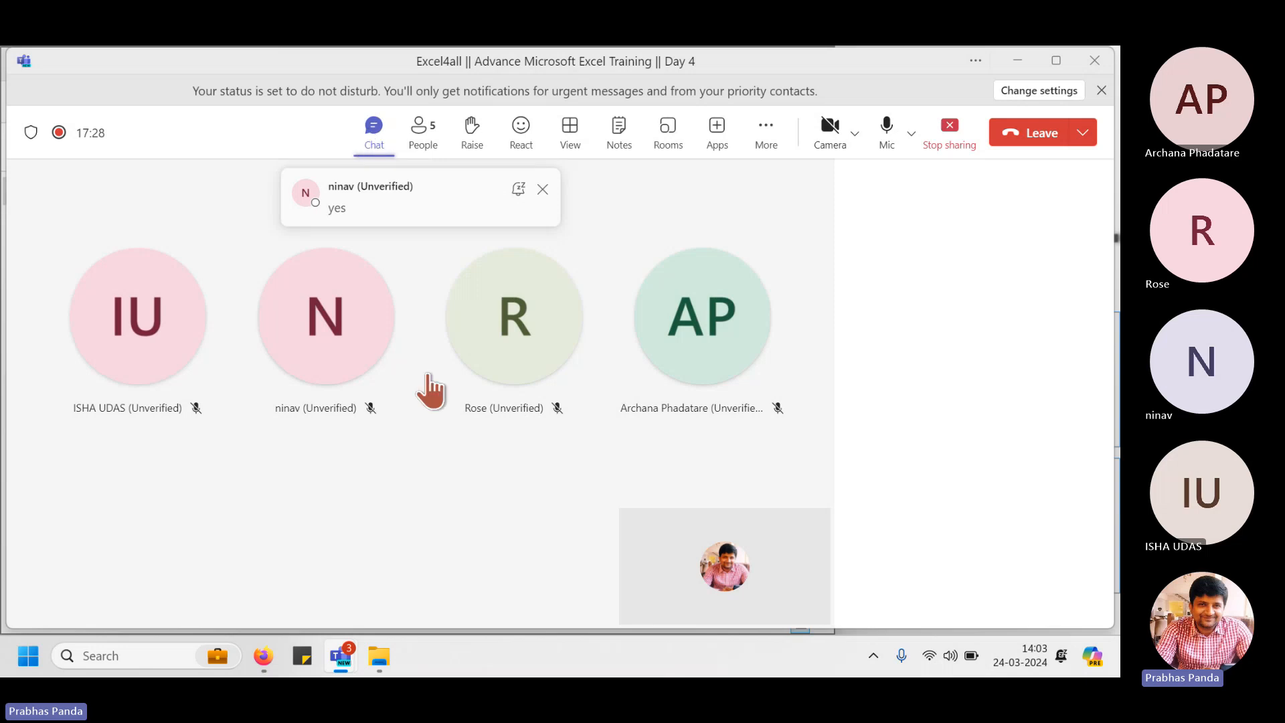
Open the workbook Corp Case Studies .xlsx from File Explorer and shrink its window so the meeting chat stays in view.
left_click(379, 655)
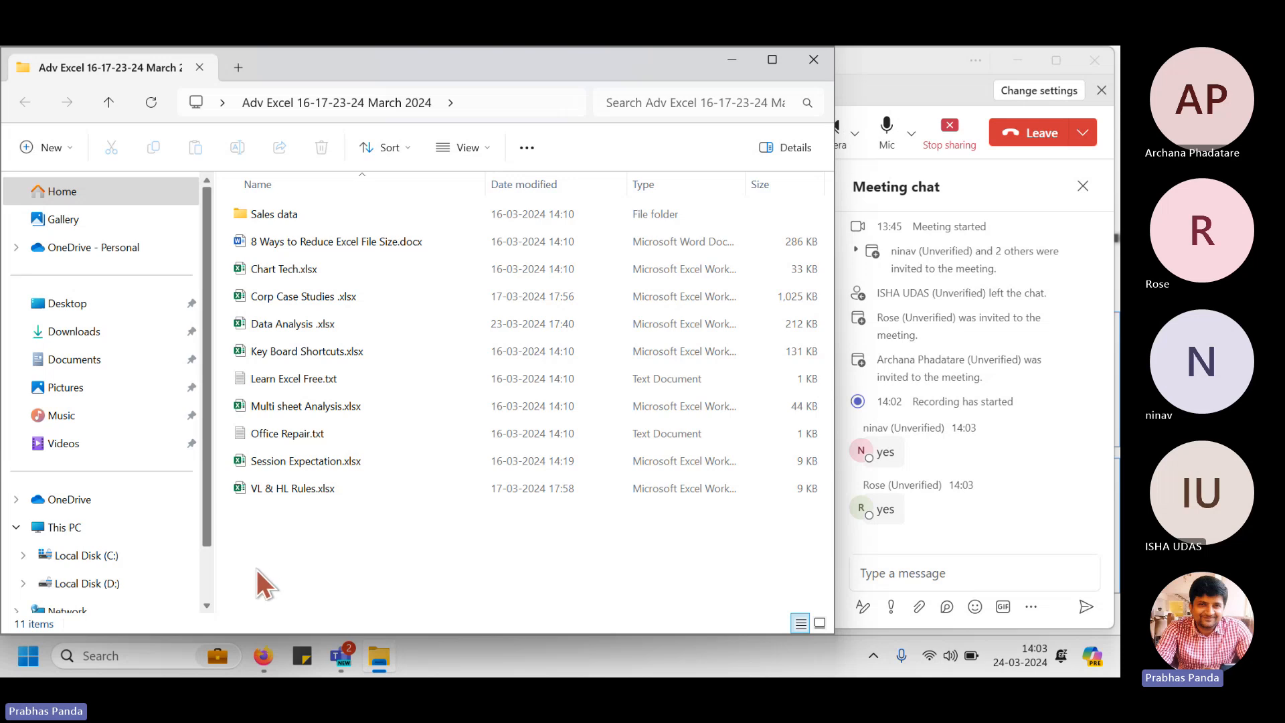
double_click(282, 299)
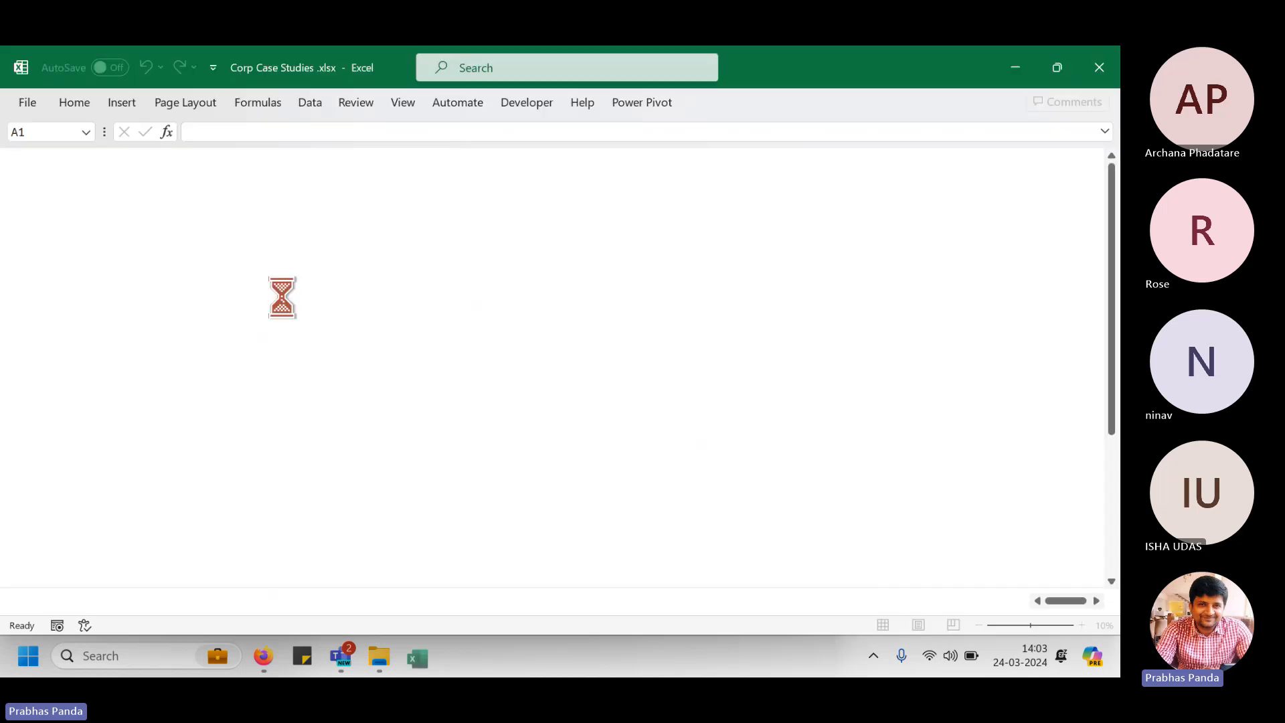
scroll(327, 363, "down", 2)
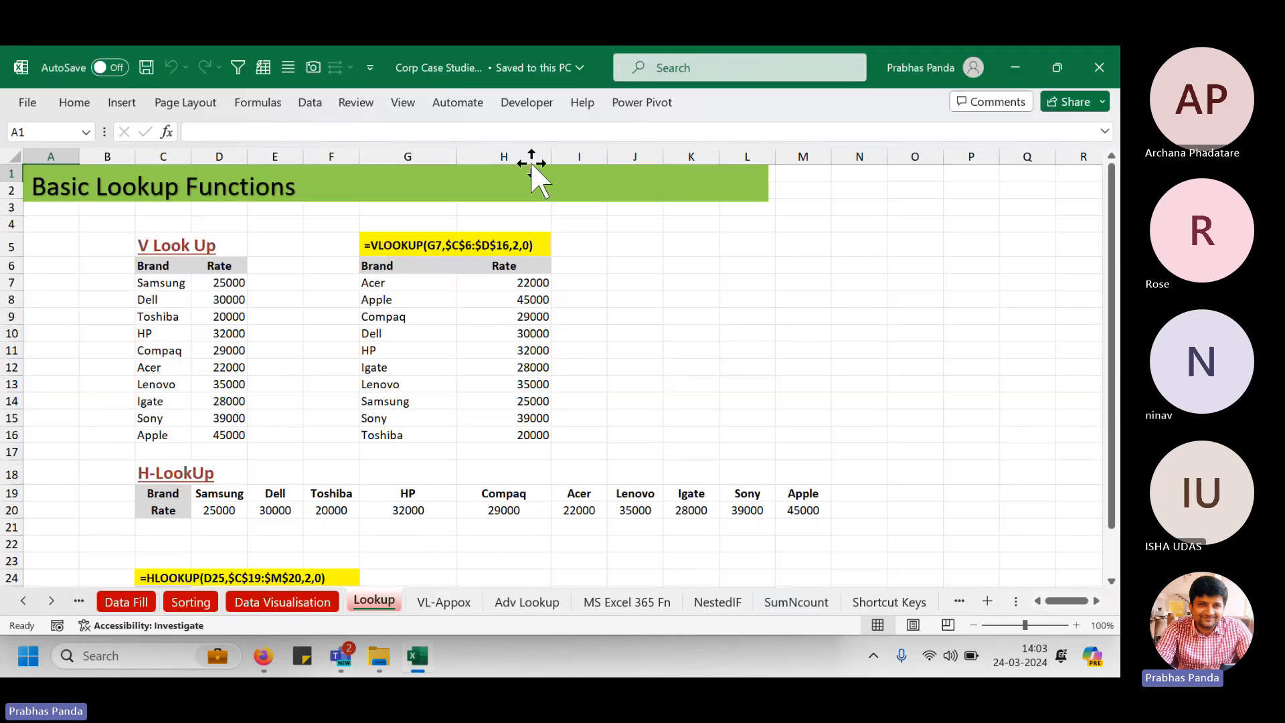
left_click(1059, 67)
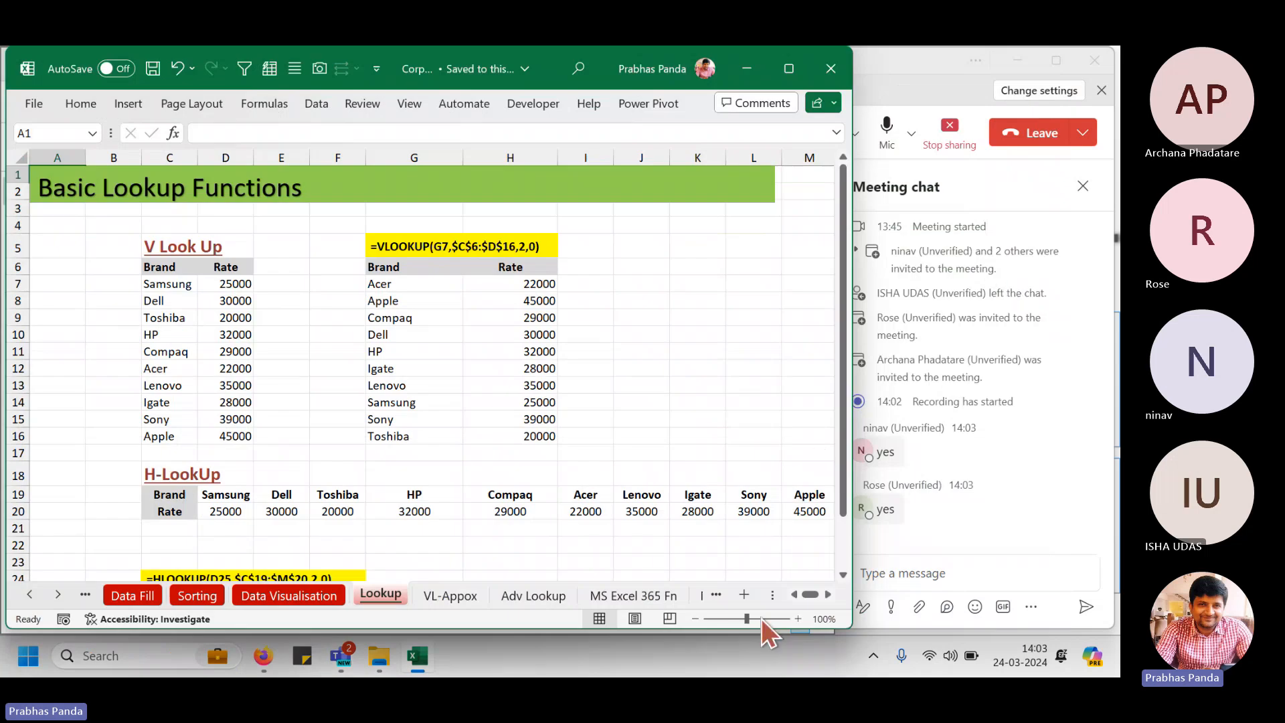
Look over the basic lookup examples and switch to the VL-Appox worksheet.
scroll(532, 419, "down", 1)
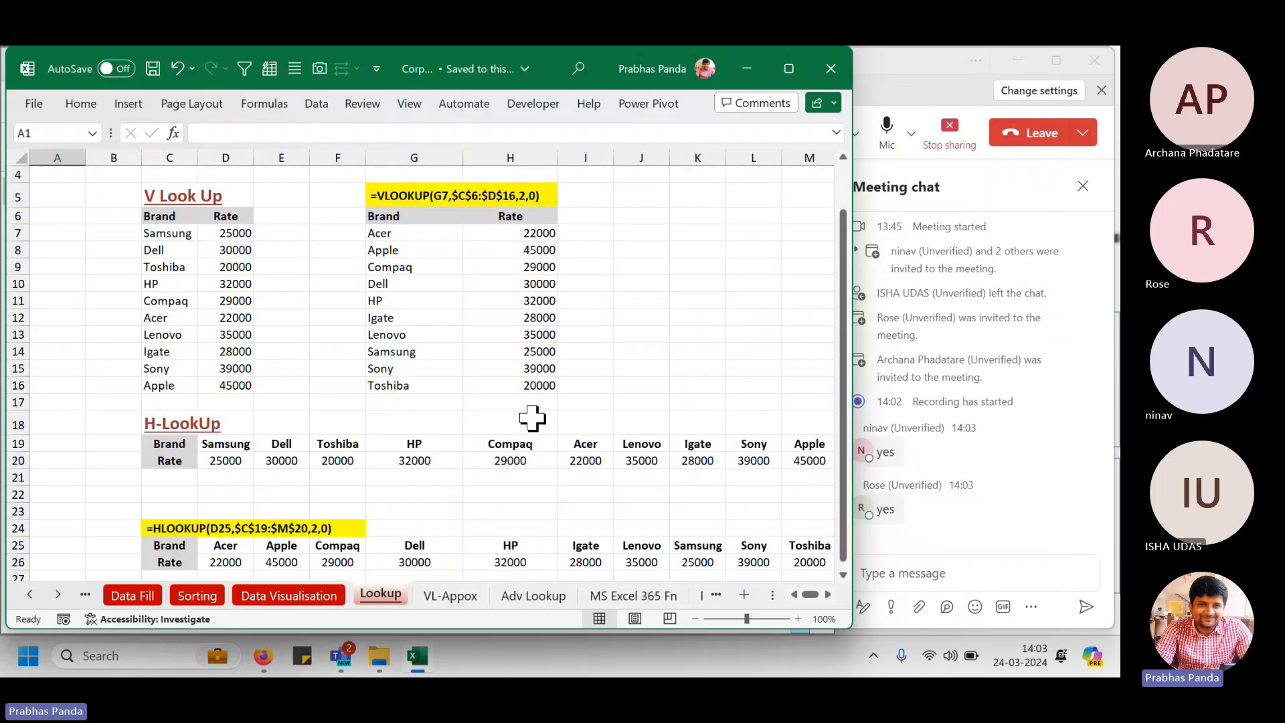
scroll(532, 418, "down", 2)
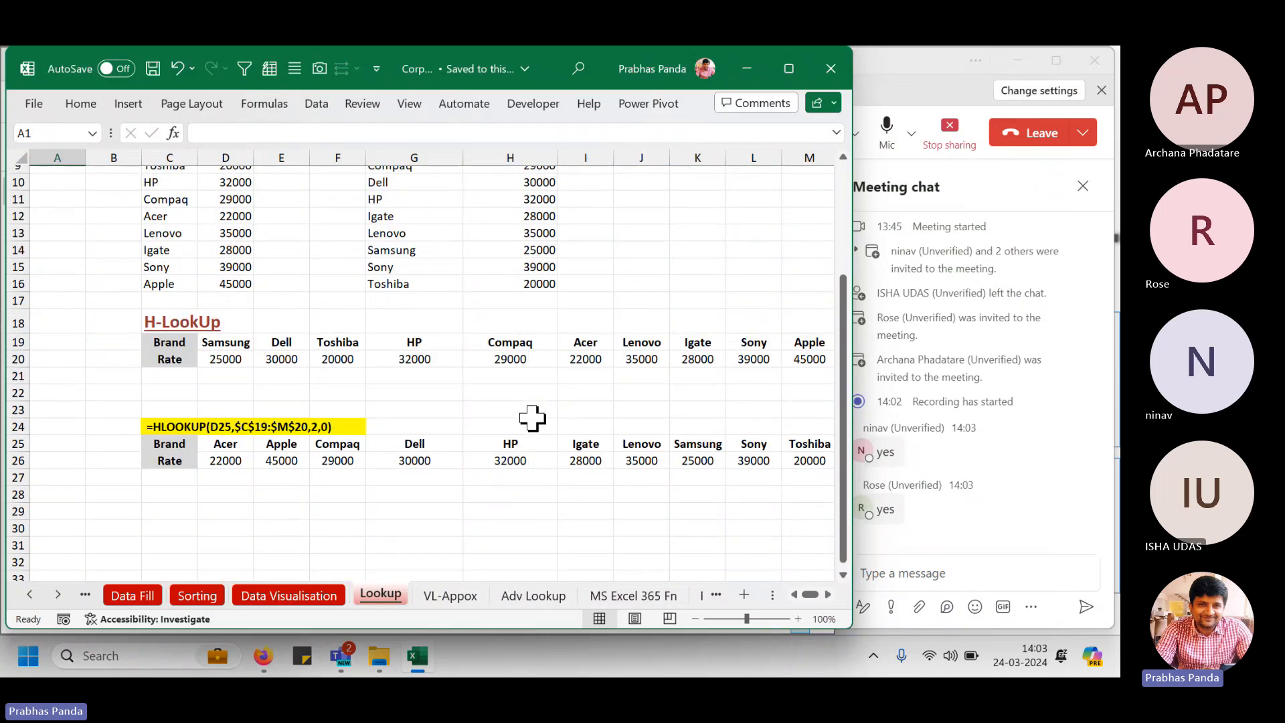
scroll(532, 418, "up", 3)
scroll(463, 331, "down", 1)
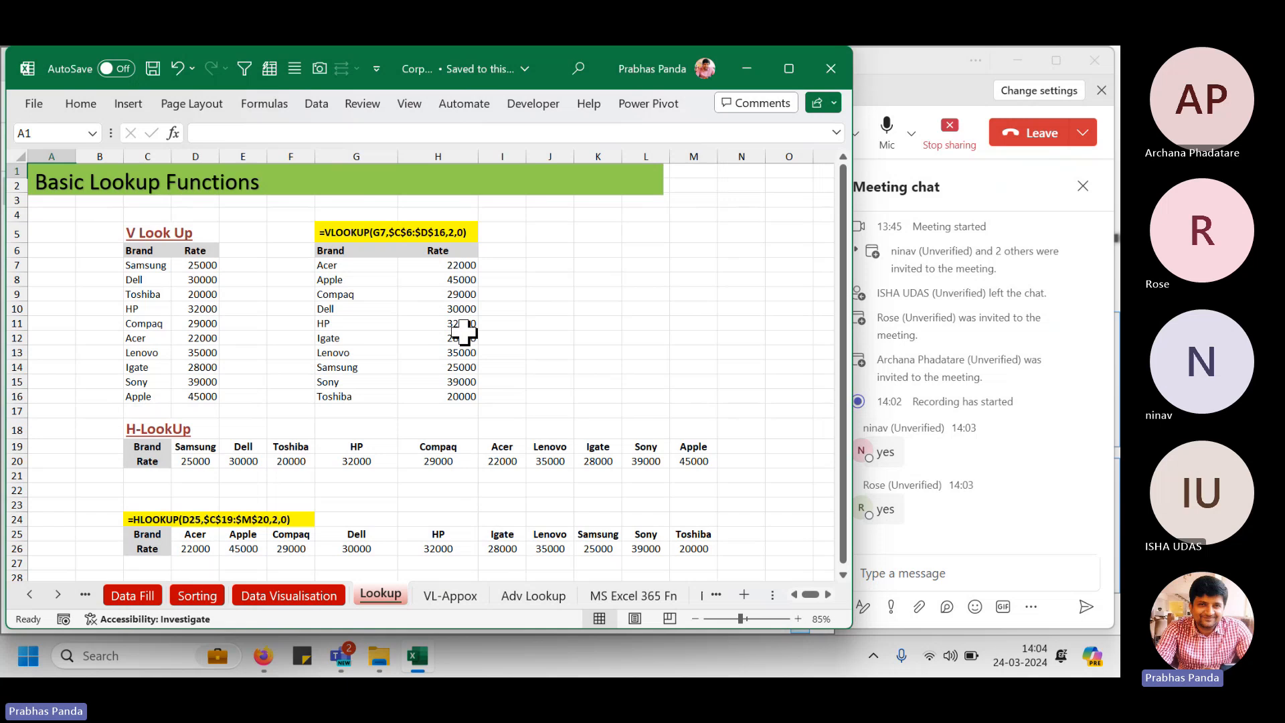
left_click(451, 595)
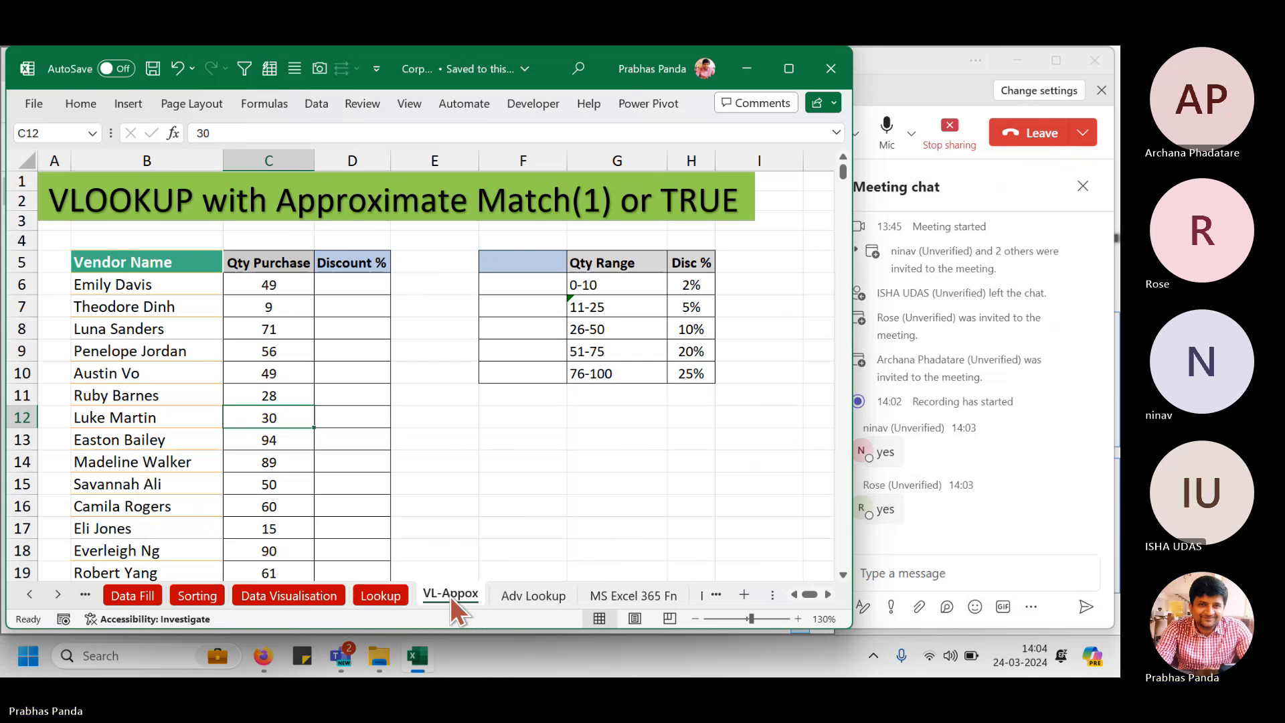
left_click(451, 597)
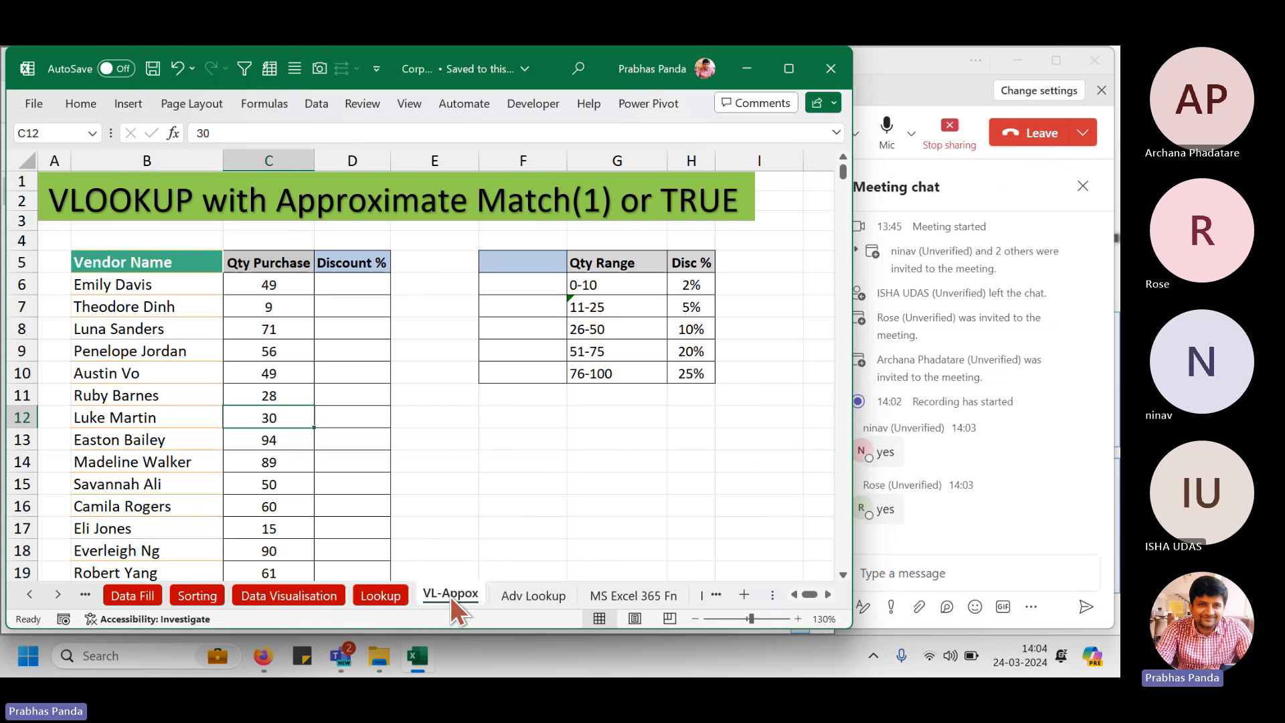
scroll(331, 359, "down", 1, "ctrl")
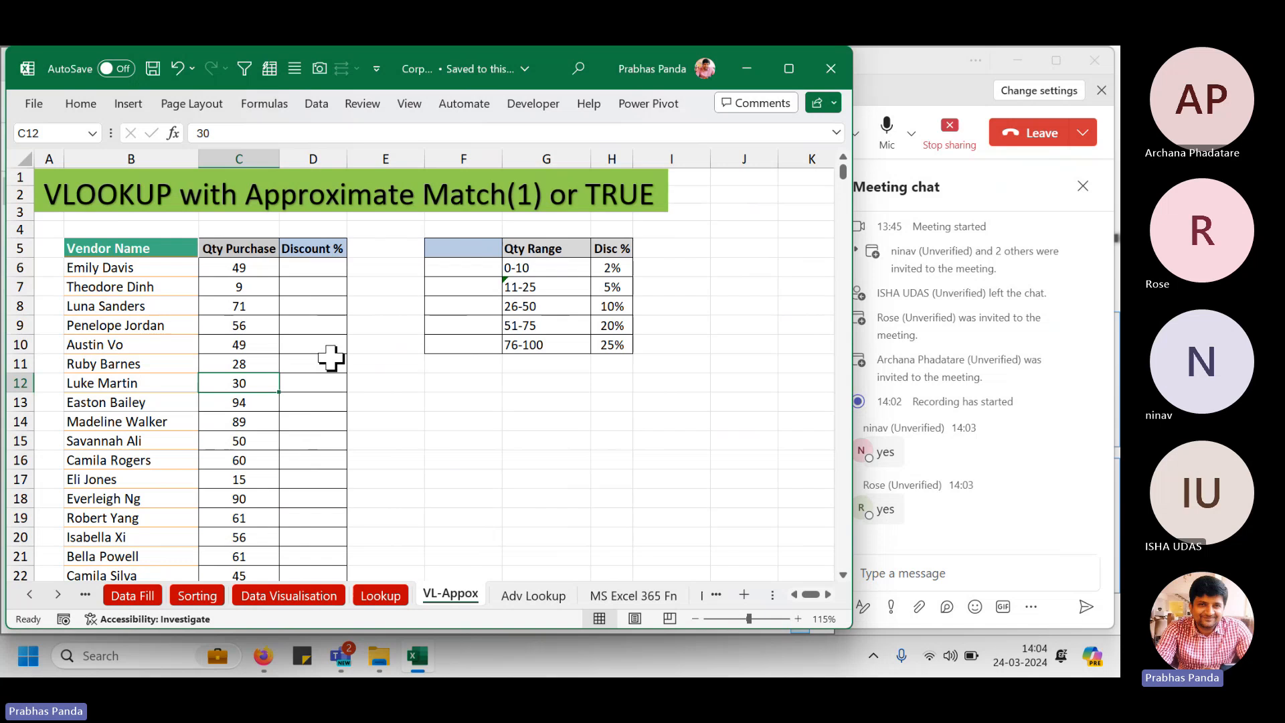
Examine the vendor names, purchased quantities, the Qty Range discount table and the empty Discount % column.
left_click(172, 324)
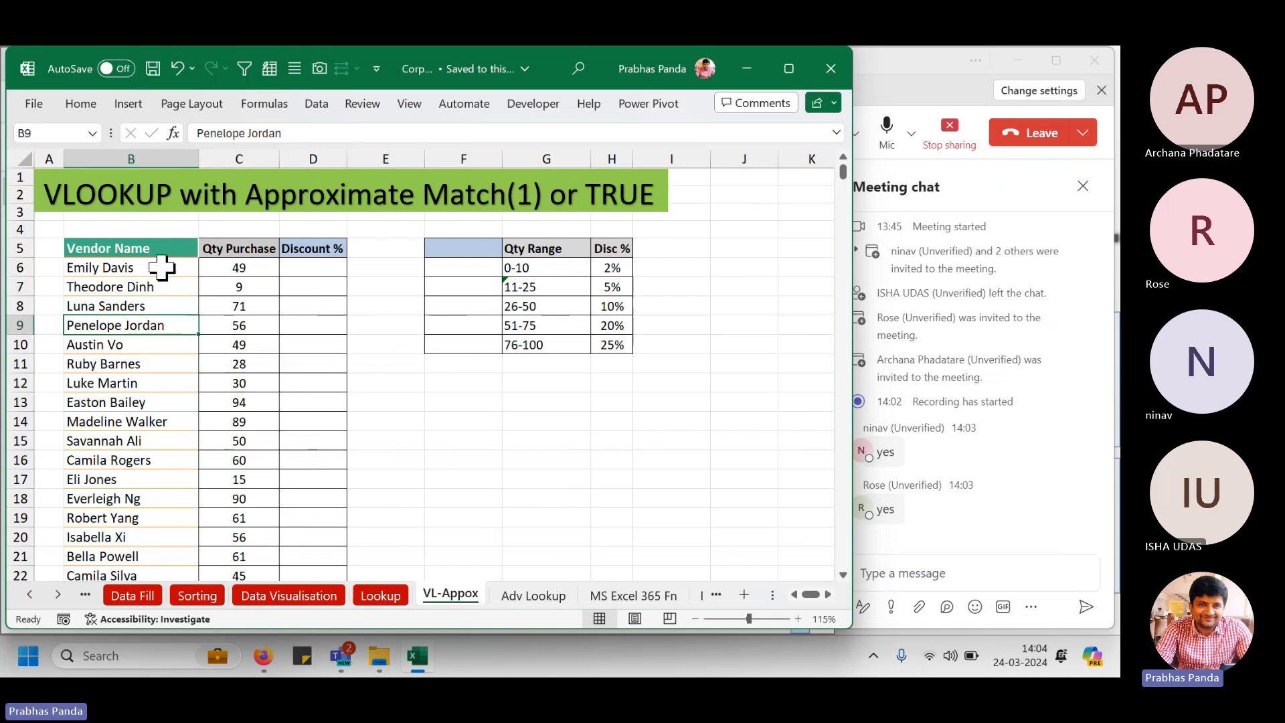
left_click_drag(163, 267, 156, 535)
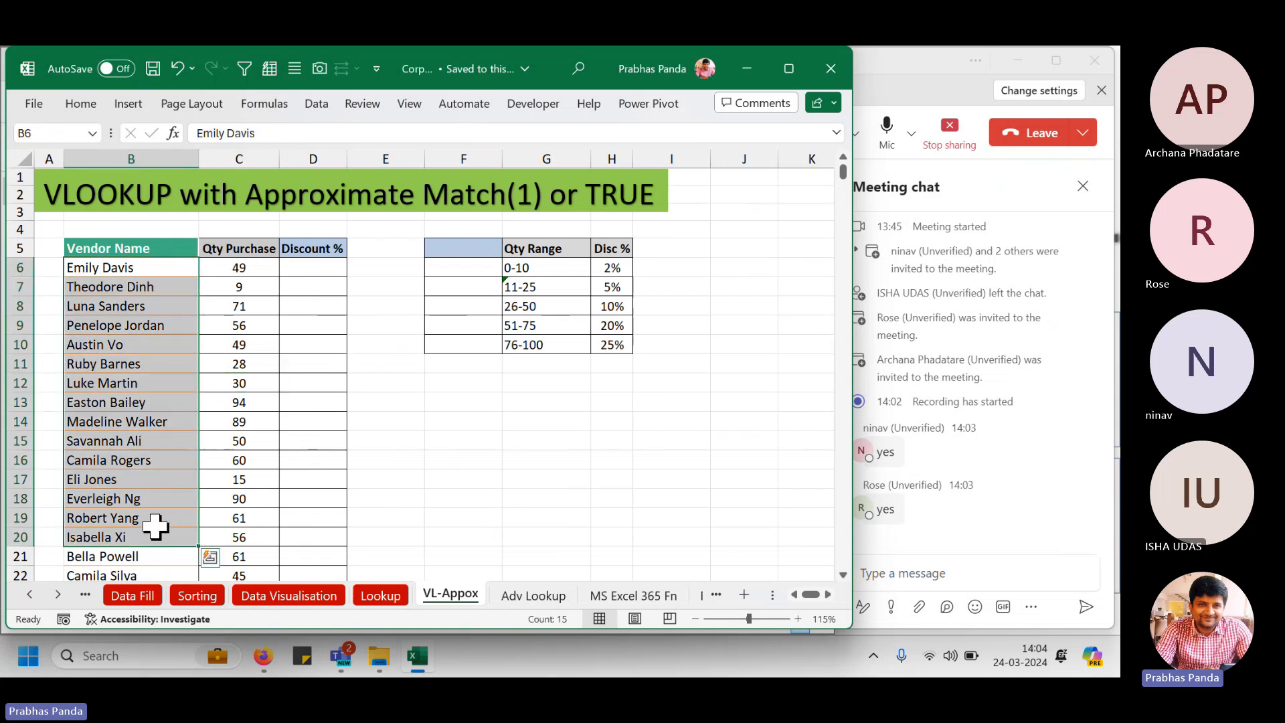
left_click_drag(239, 267, 233, 525)
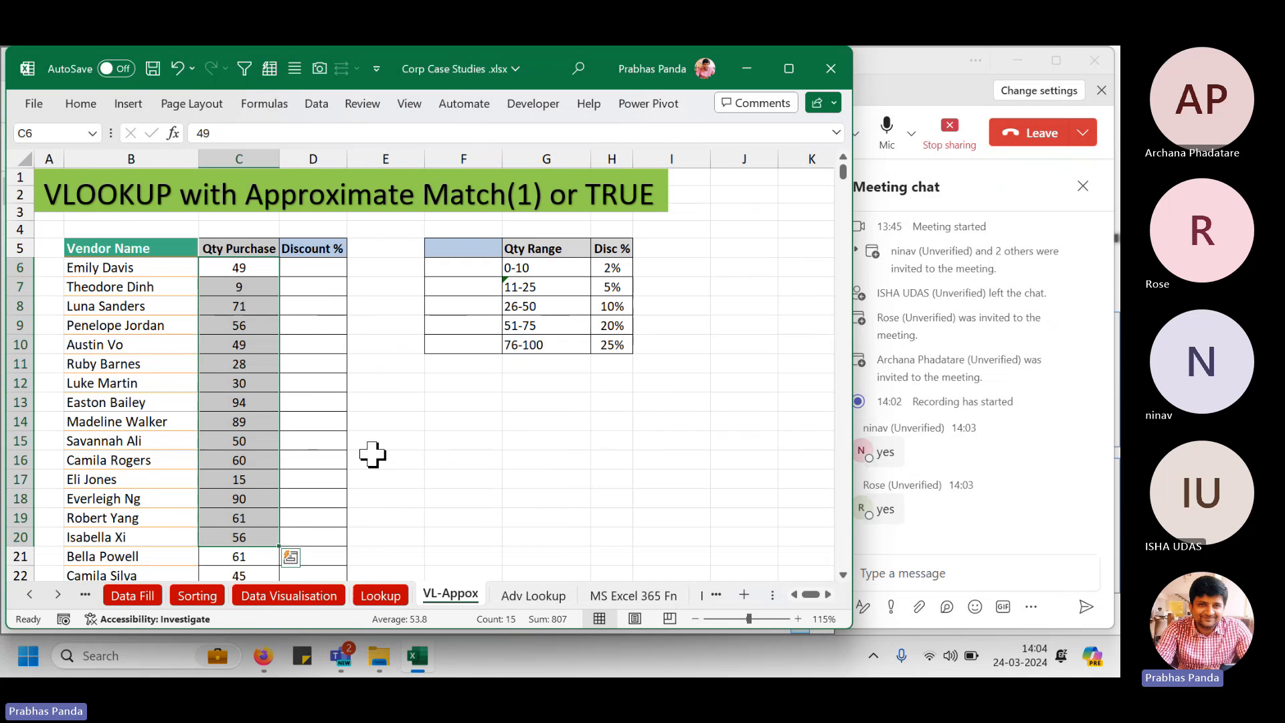
left_click_drag(553, 246, 647, 365)
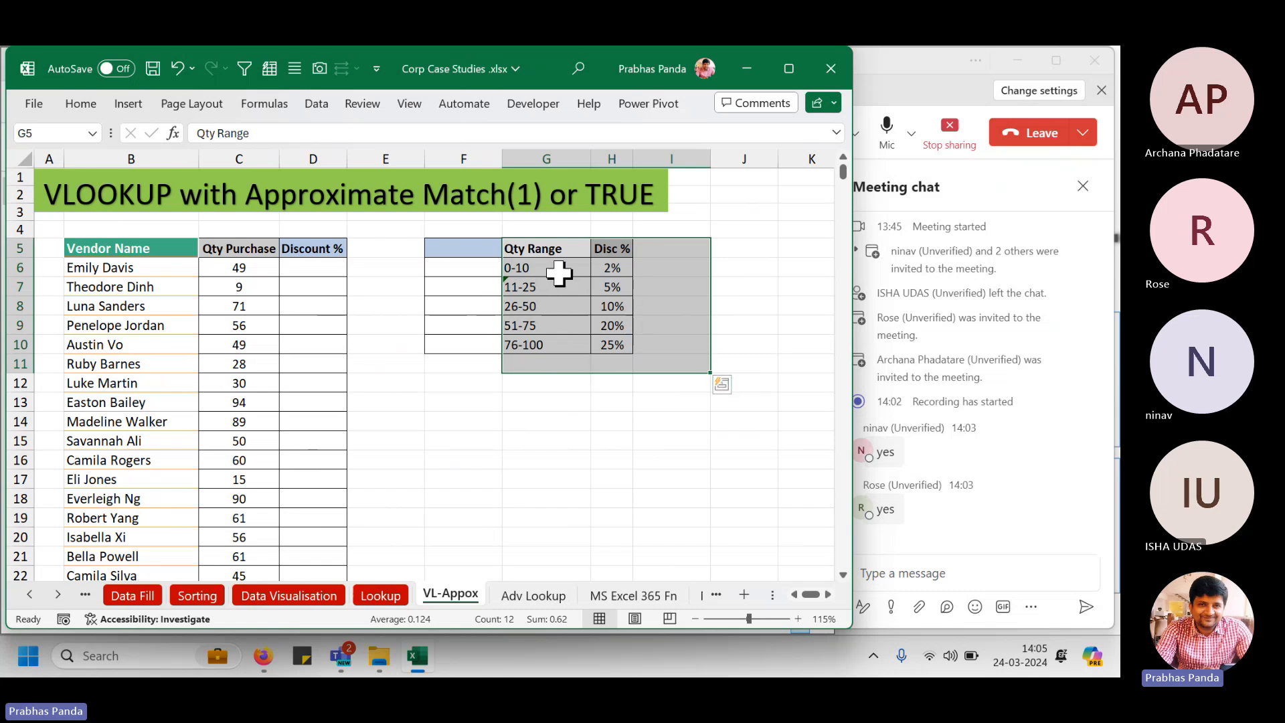
left_click_drag(563, 271, 623, 367)
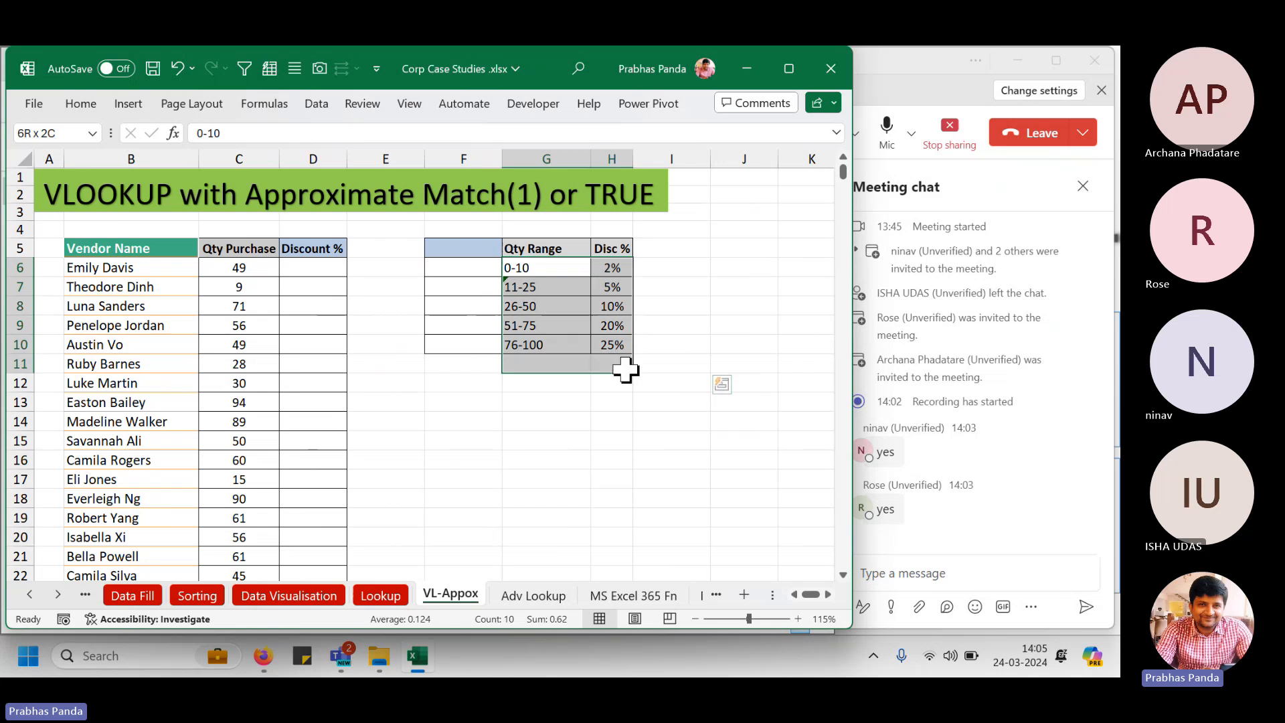
left_click(320, 268)
left_click_drag(323, 295, 312, 488)
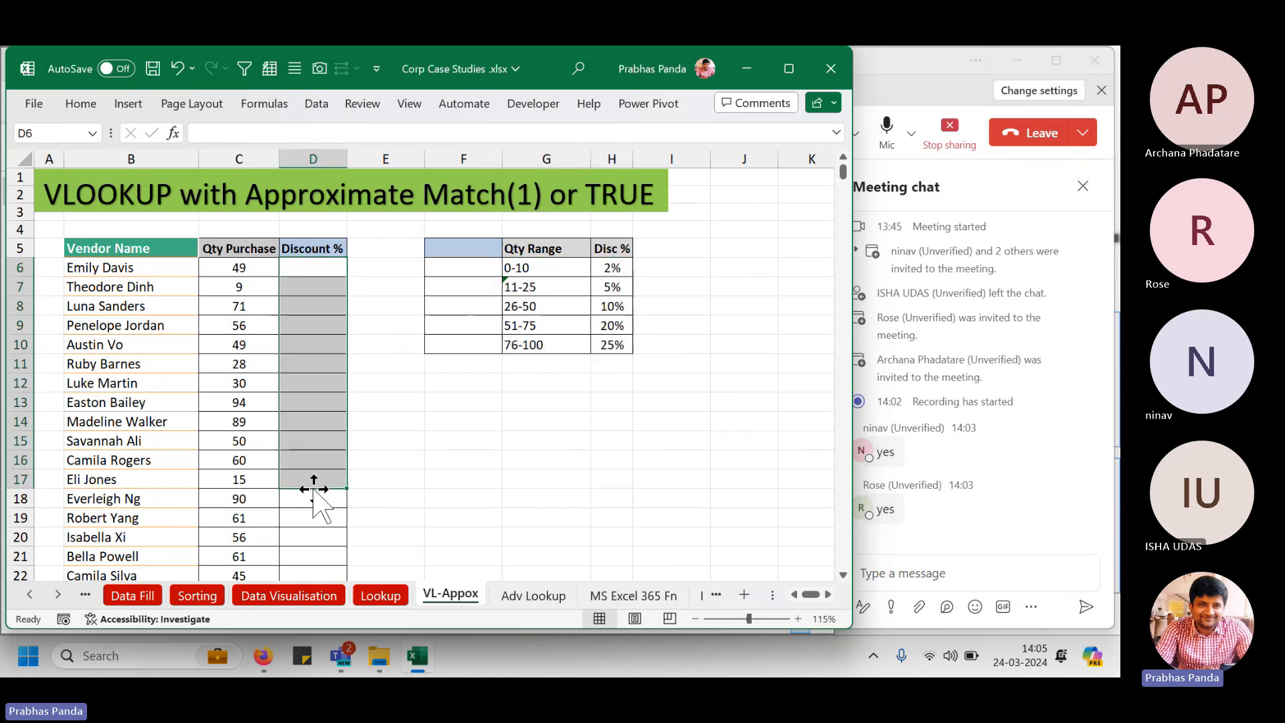
Compare the first vendor's purchase quantity in C6 with the 26-50 range and its matching discount in H8.
left_click(256, 266)
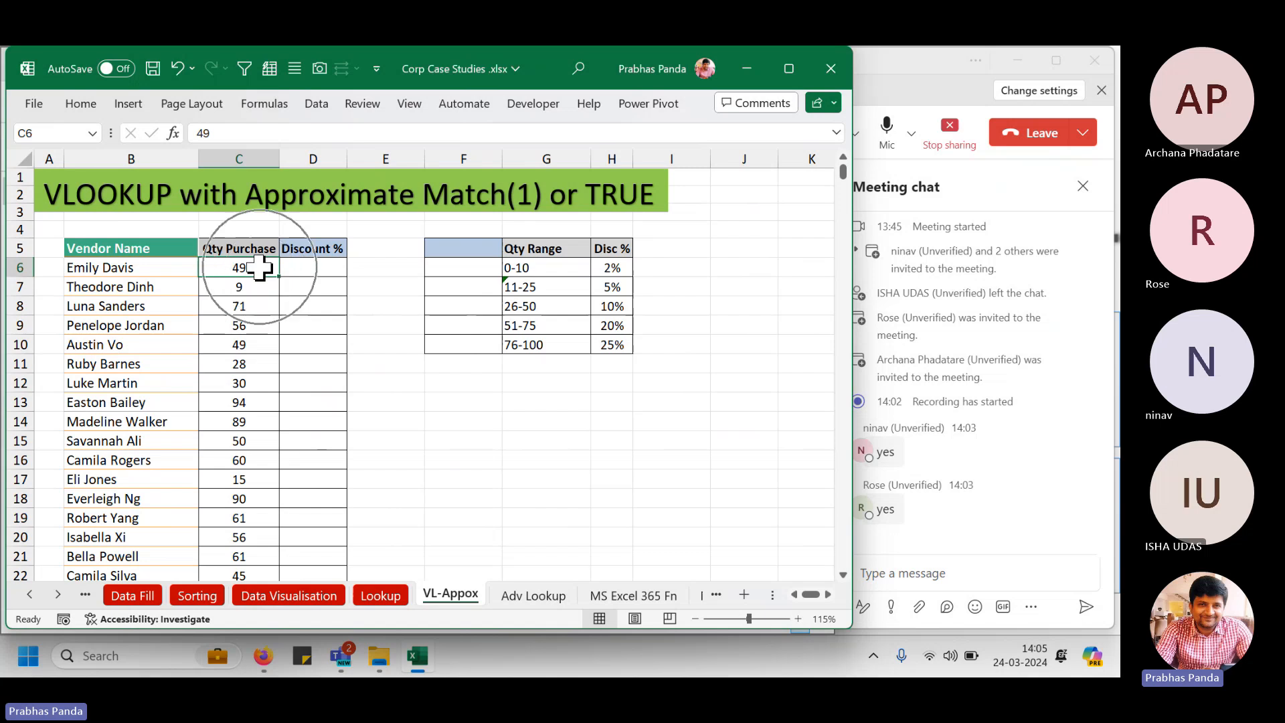
left_click(555, 308)
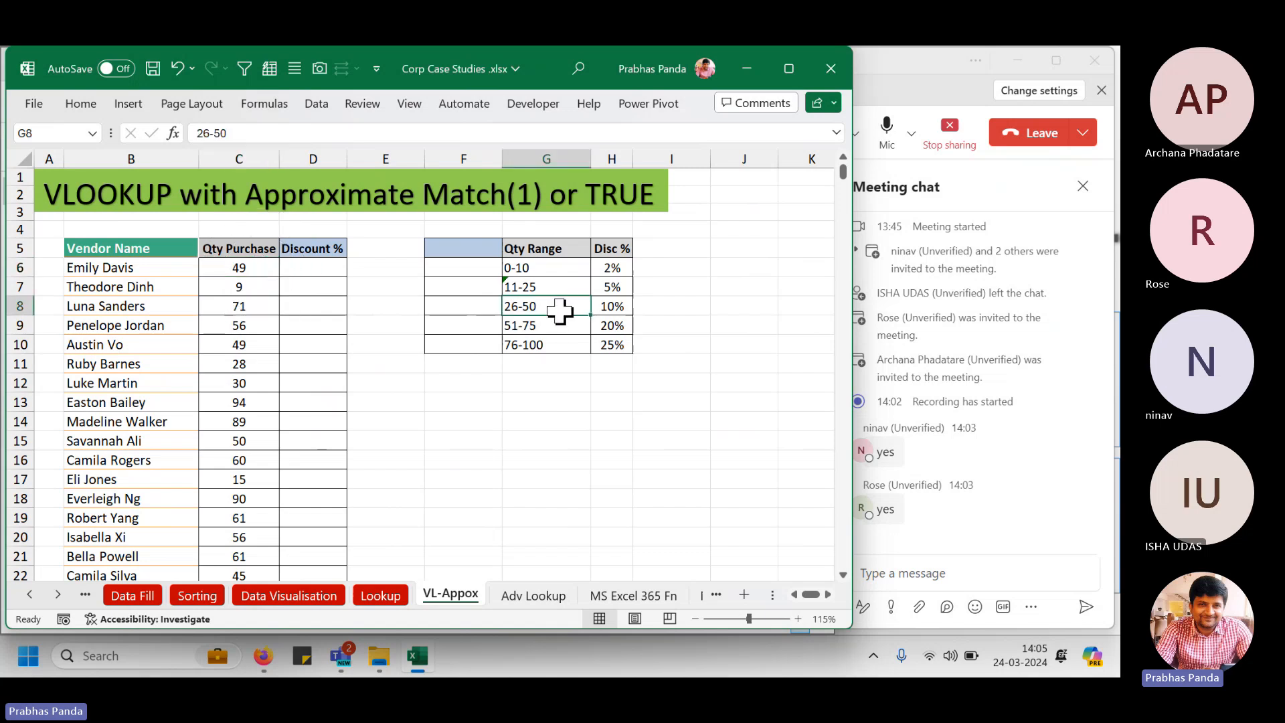
left_click(268, 269, "ctrl")
left_click(629, 309, "ctrl")
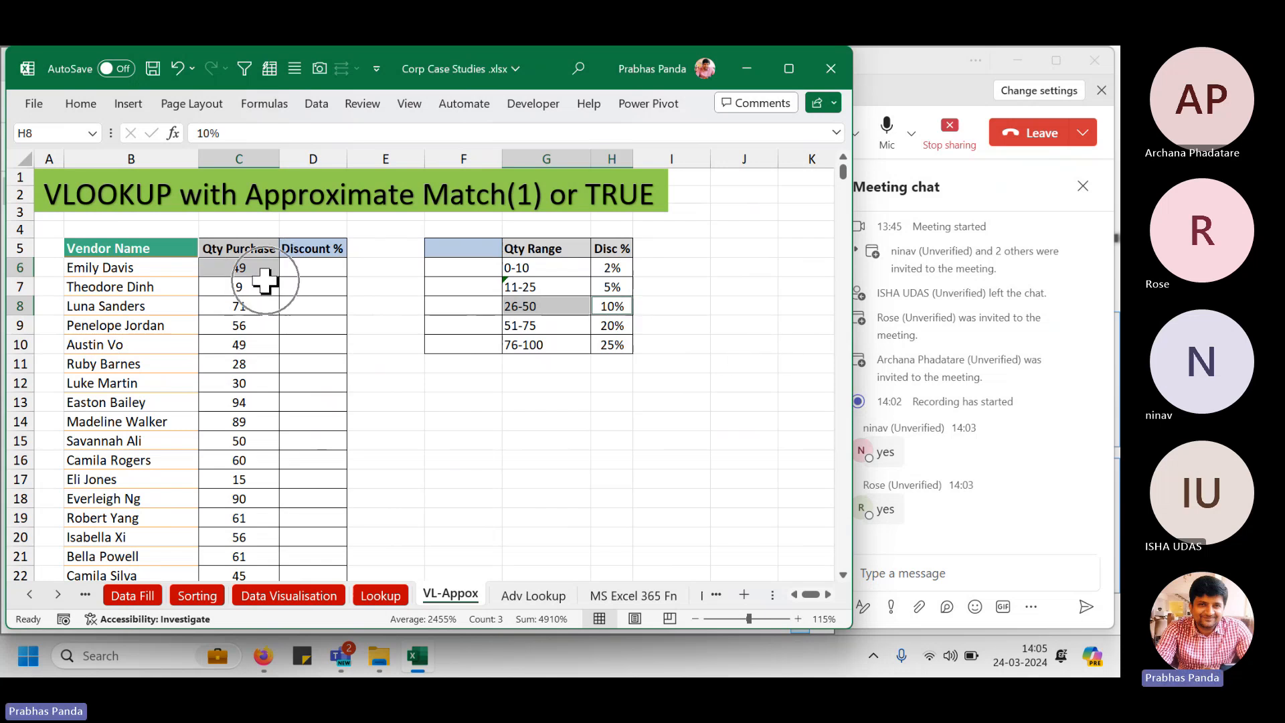
key("ctrl")
key("ctrl")
key("ctrl")
key("ctrl")
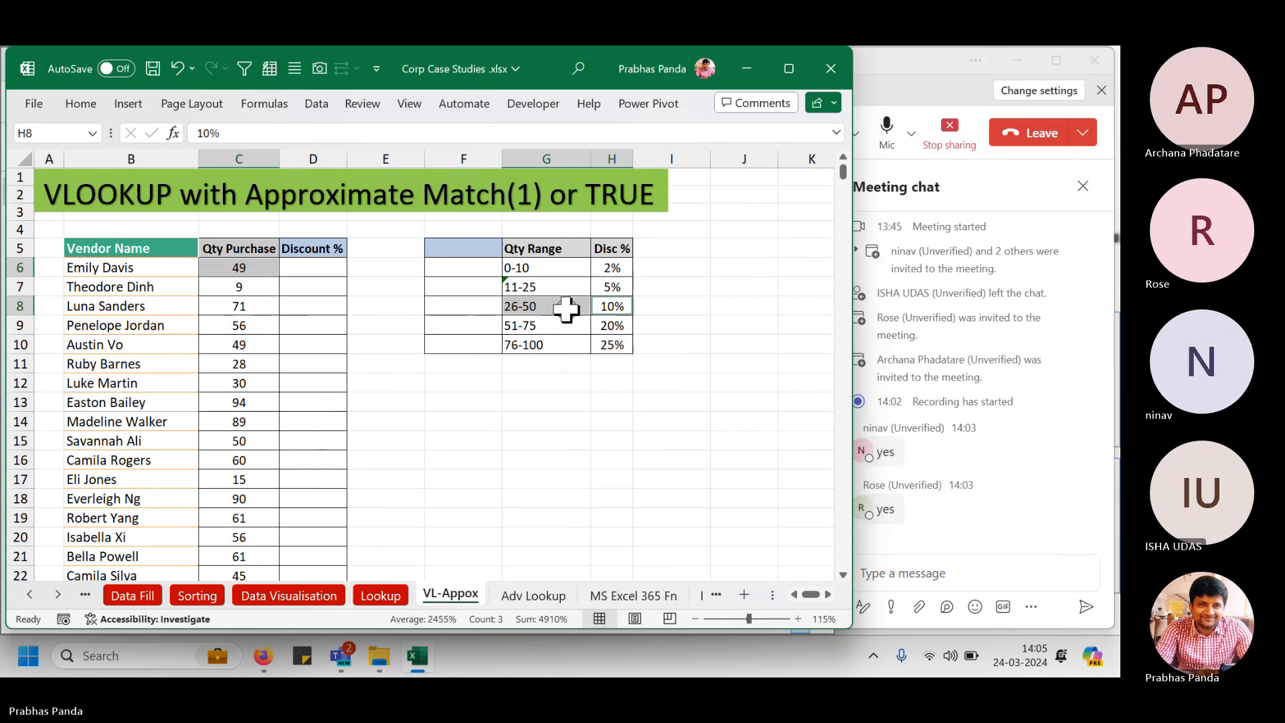
key("ctrl")
key("ctrl")
key("ctrl")
key("ctrl")
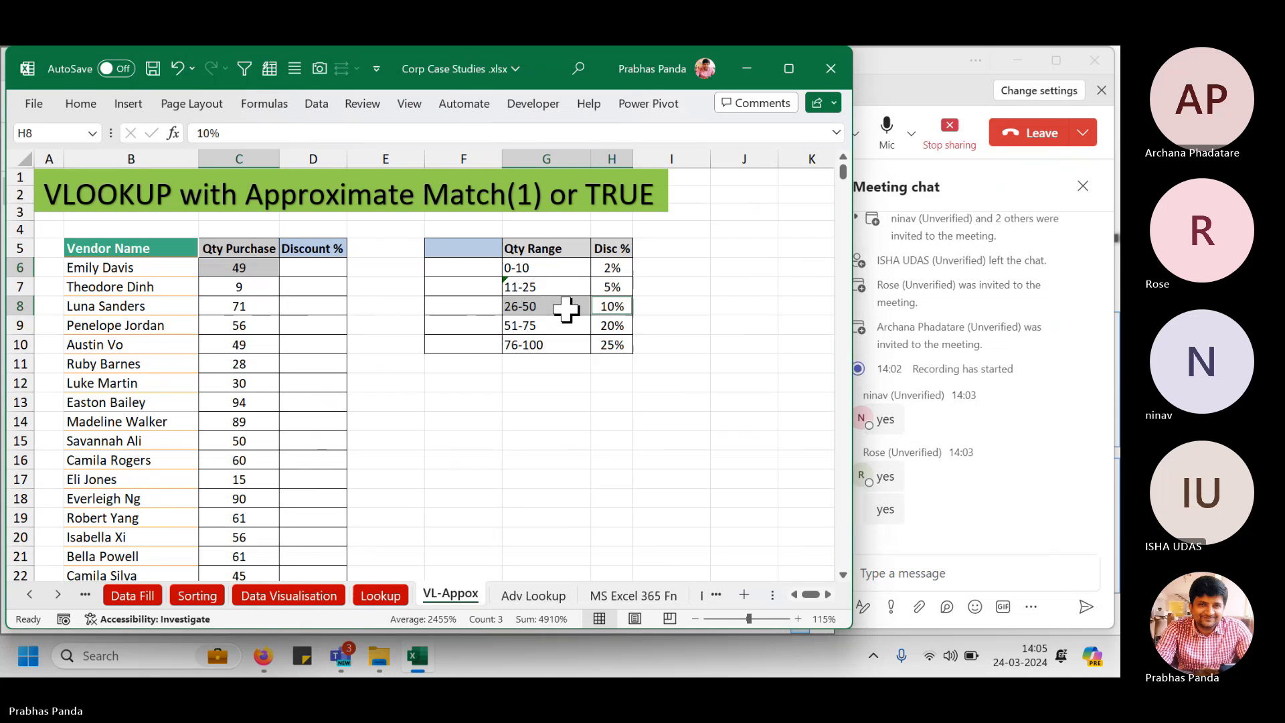
key("ctrl")
key("ctrl")
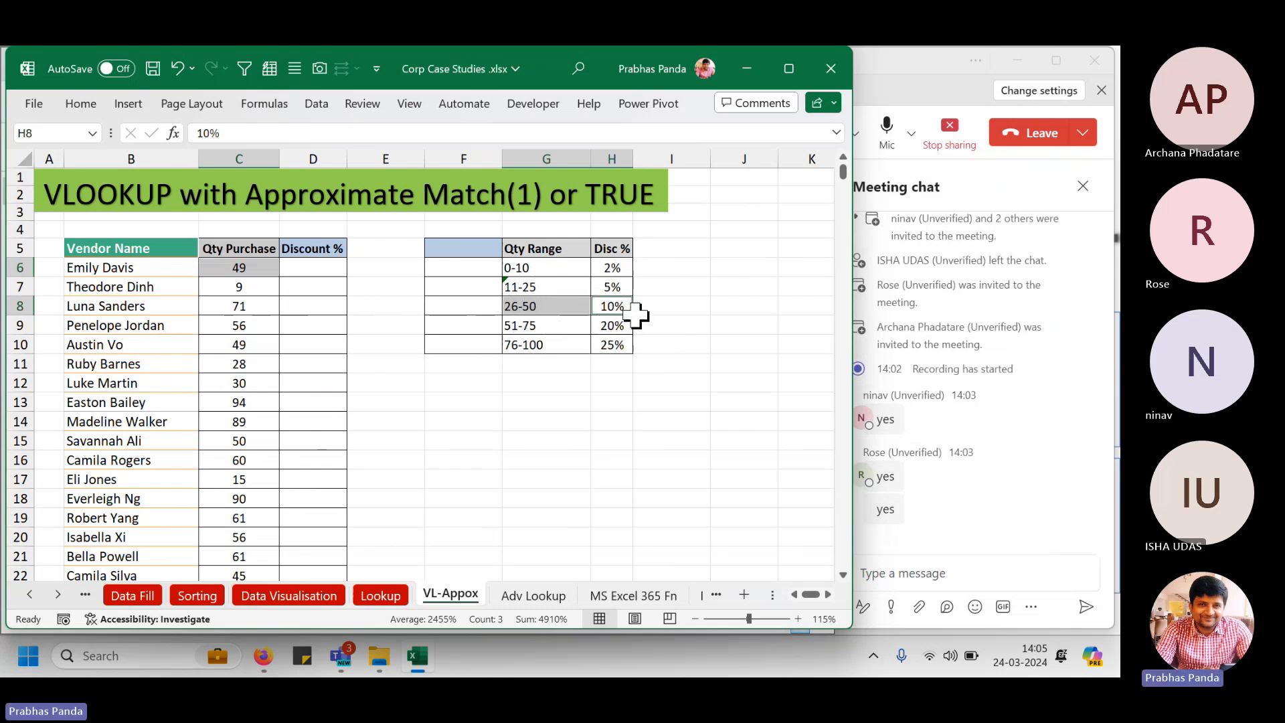
key("ctrl")
key("ctrl")
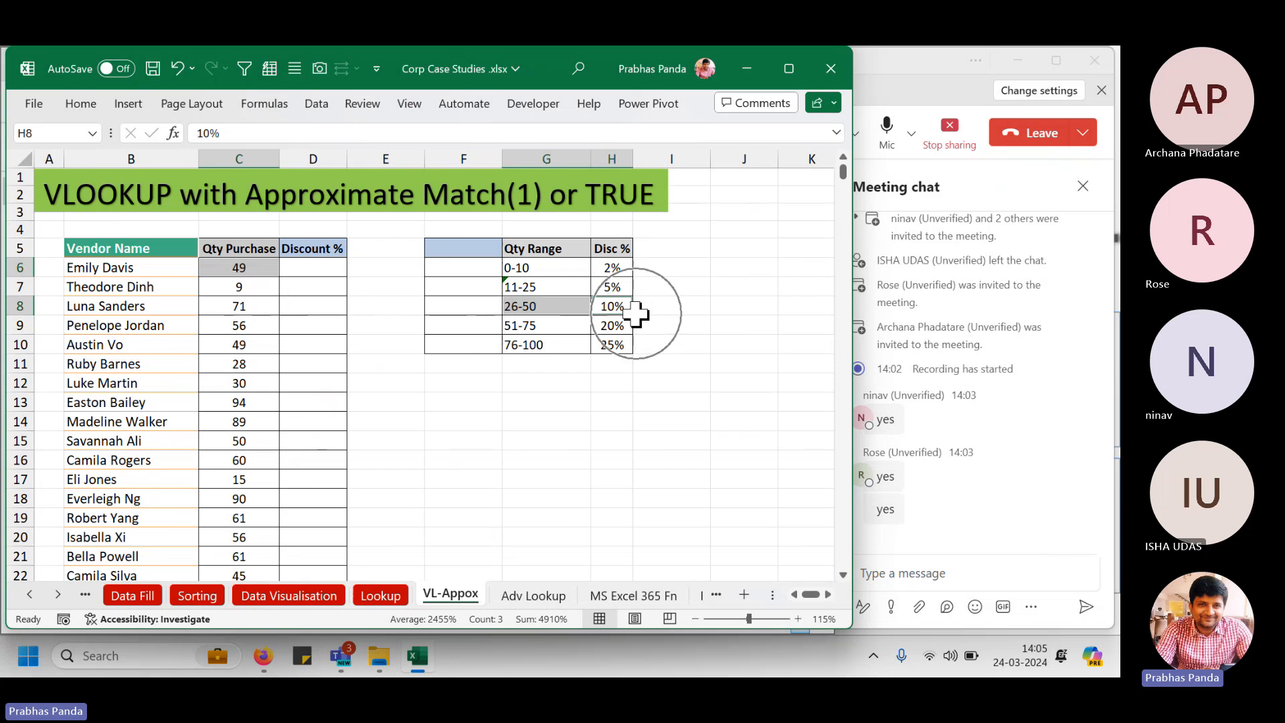
Examine the empty Discount % cells and compare the Qty Purchase values with the Qty Range entries.
left_click(331, 269)
left_click(328, 284)
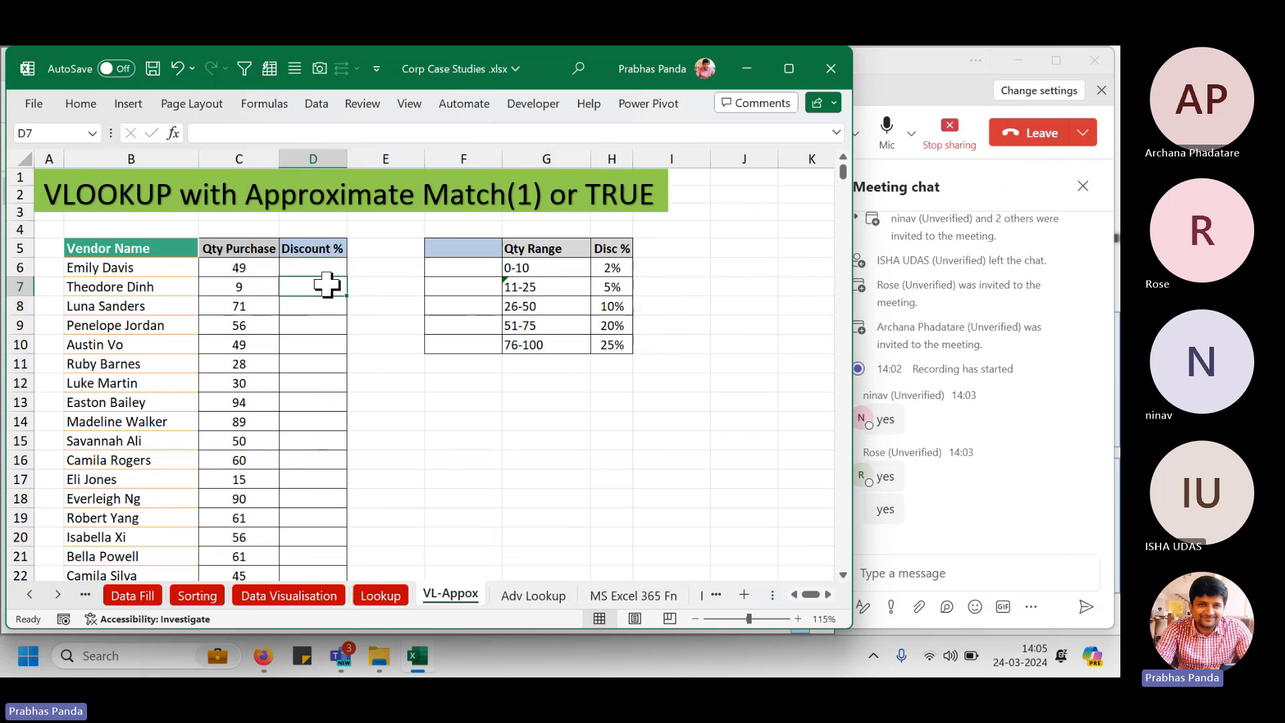
left_click(317, 305)
left_click(318, 341)
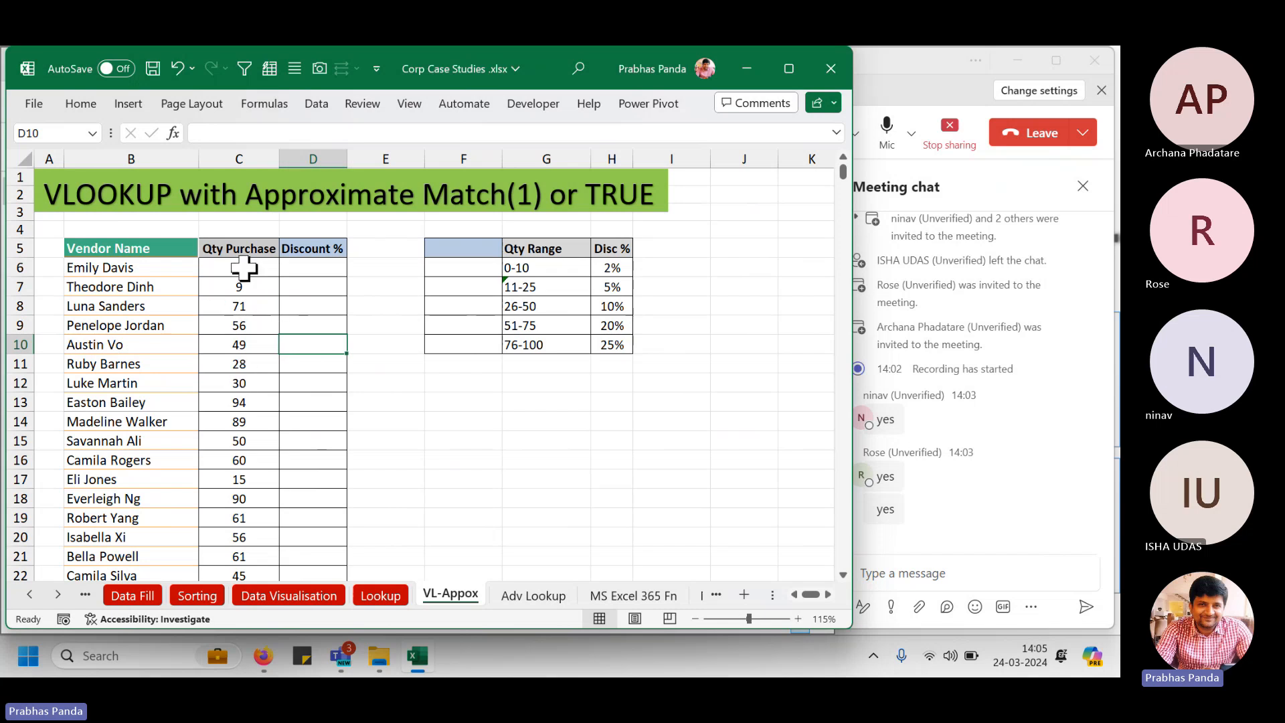
left_click_drag(240, 268, 239, 404)
left_click_drag(563, 267, 549, 362)
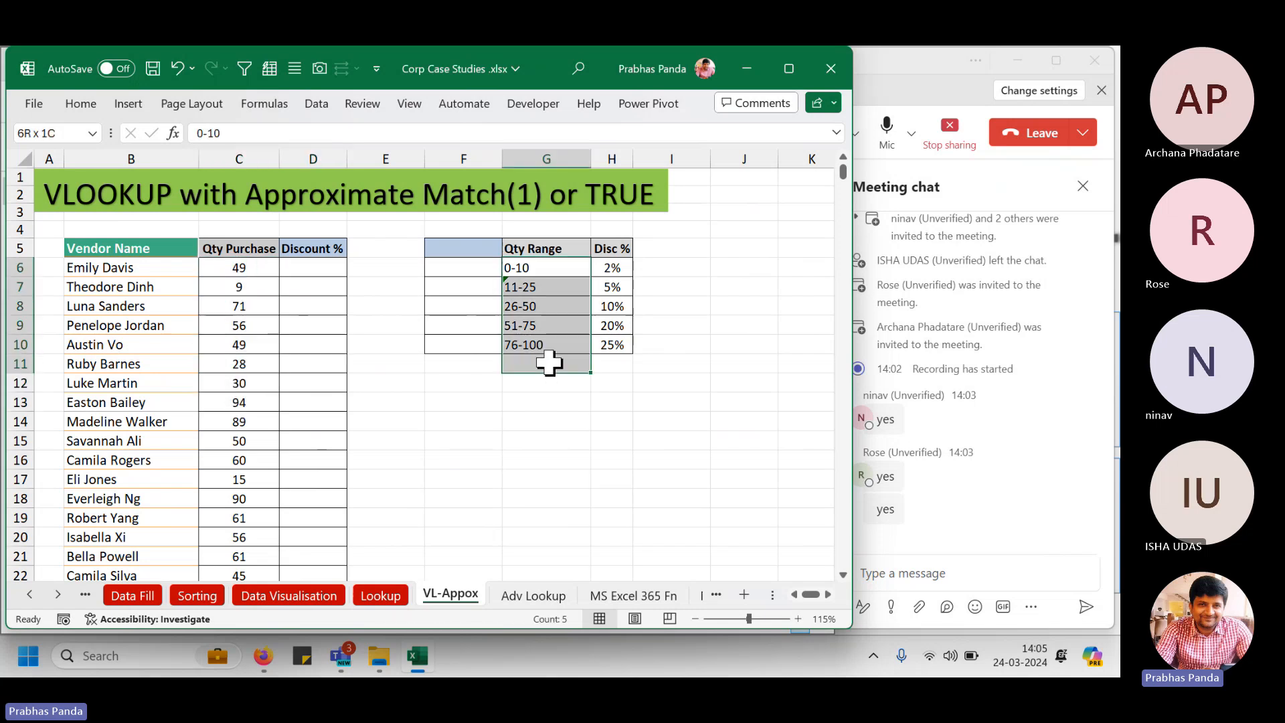
Start a VLOOKUP formula in D6 with C6 as the lookup value.
left_click(312, 271)
type("=vl")
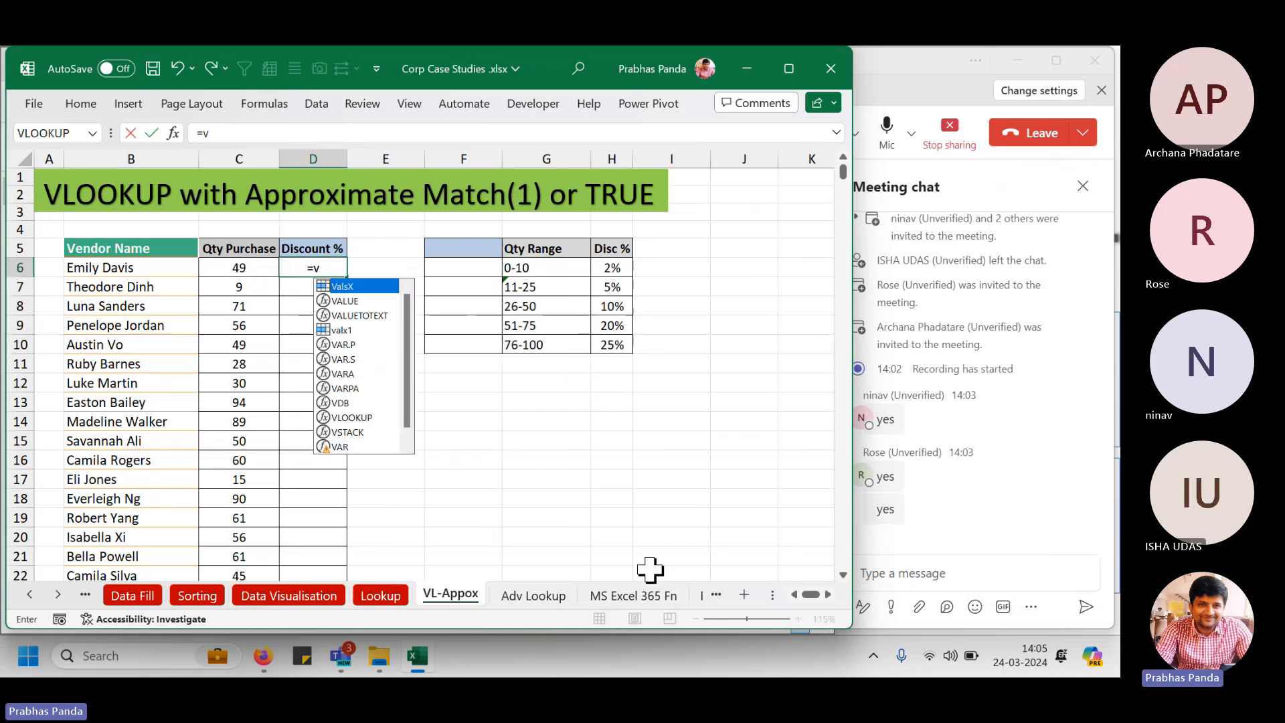
key("Tab")
key("Left")
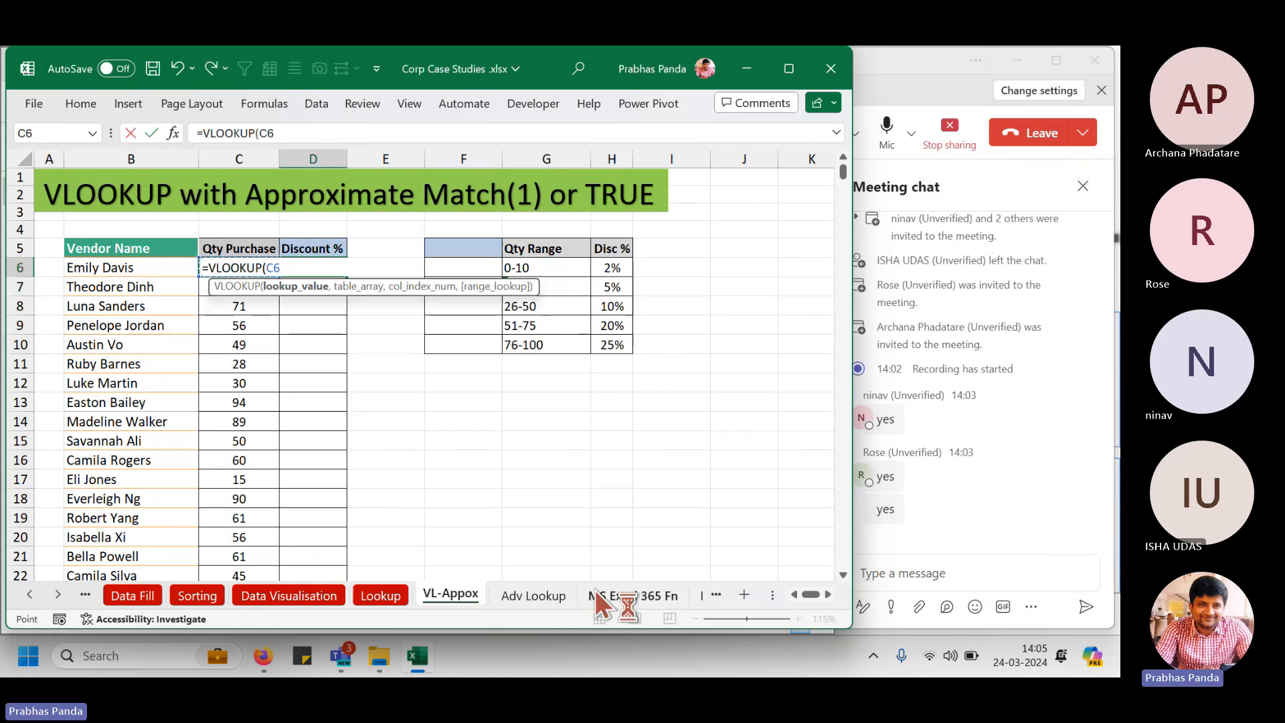
key("Right")
key("Right")
key("Right")
key("Right")
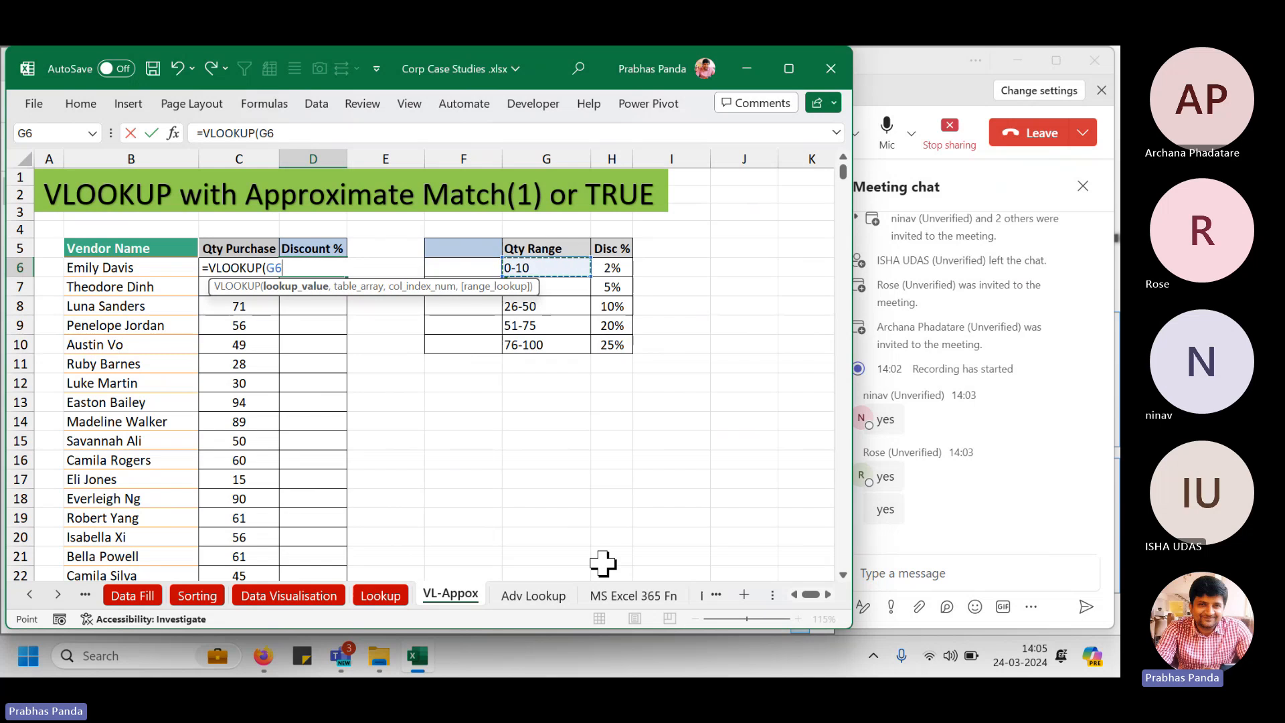
key("Left")
key("Left")
key("Left")
key("Left")
key("Left")
key("Right")
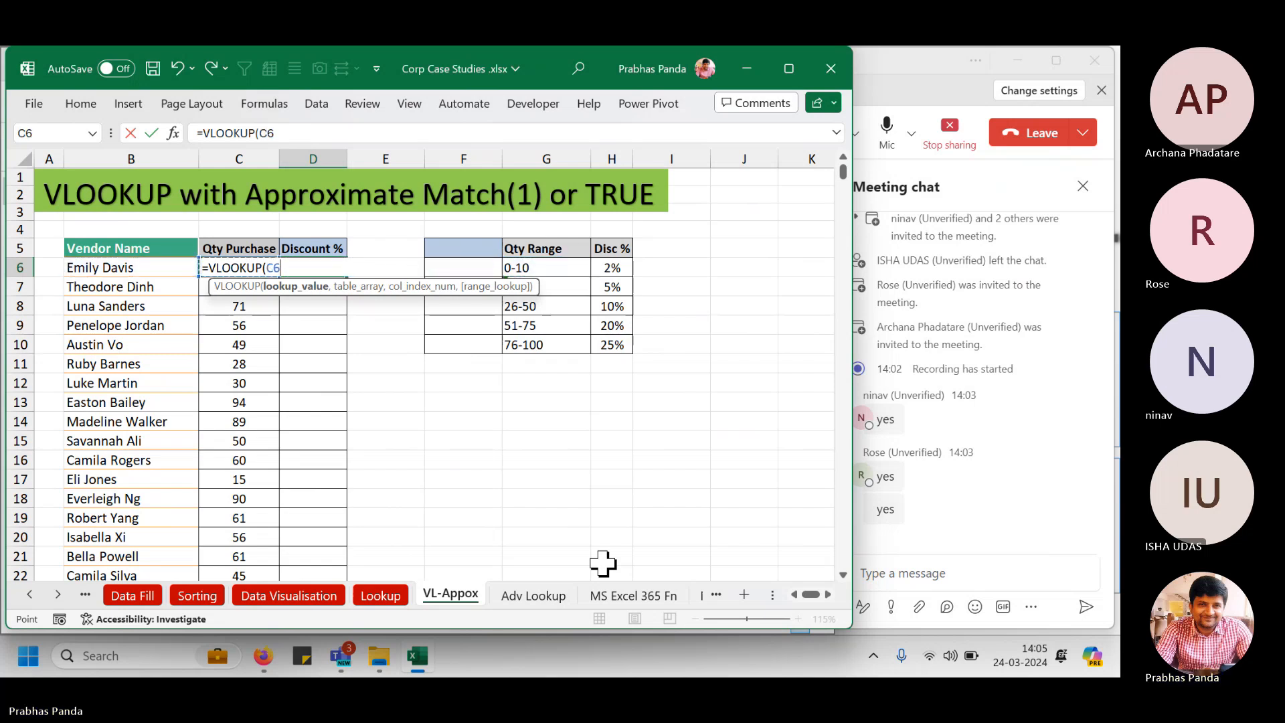
Set the table array of the VLOOKUP formula in D6 to the absolute range $G$6:$H$10.
type(",")
key("Right")
key("Right")
key("Right")
key("shift+Right")
key("shift+Down")
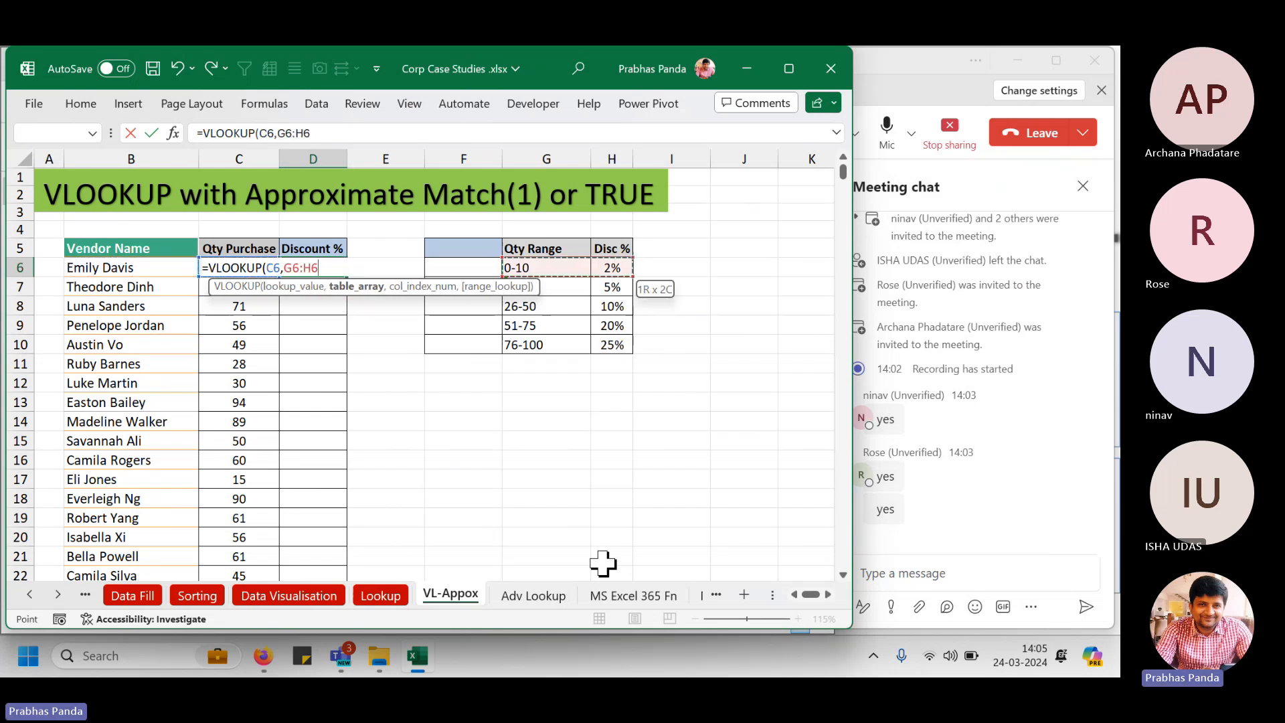
key("shift+Up")
key("shift+Up")
key("shift+Down")
key("shift+Down")
key("shift+Down")
key("shift+Down")
key("shift+Down")
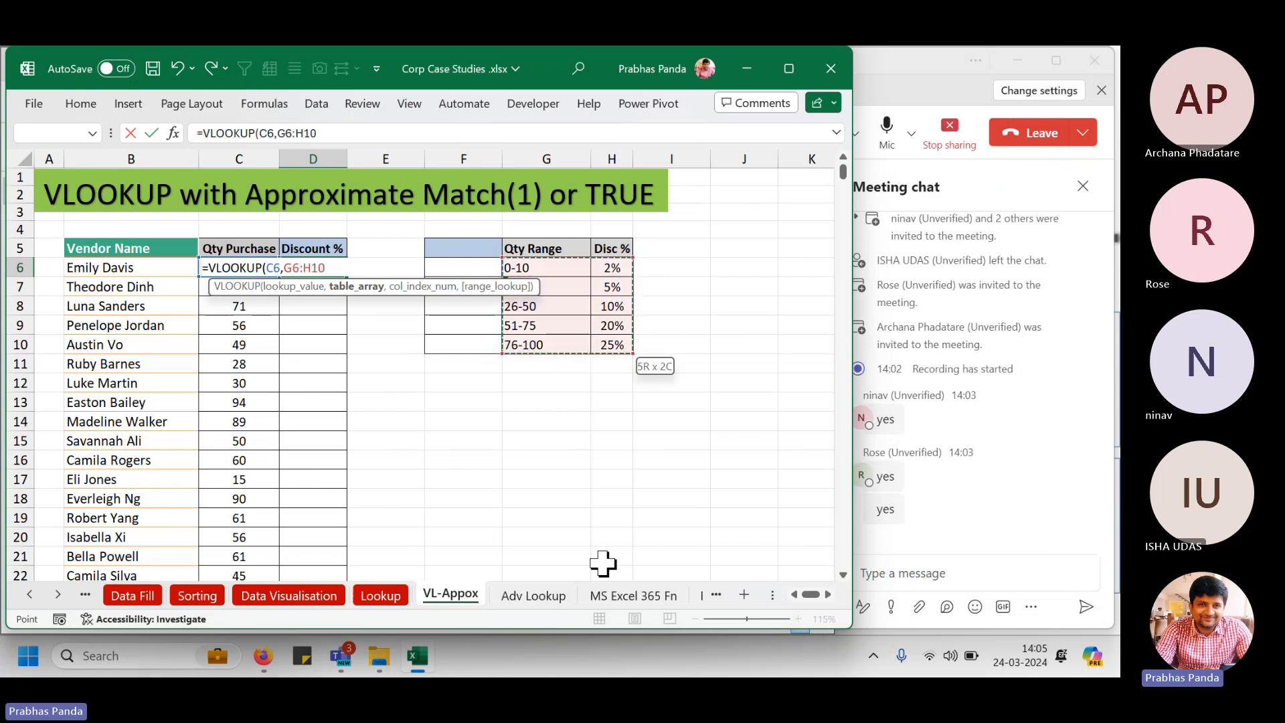
key("F4")
Try completing the D6 formula with column index 2 and exact match type 0.
type(",")
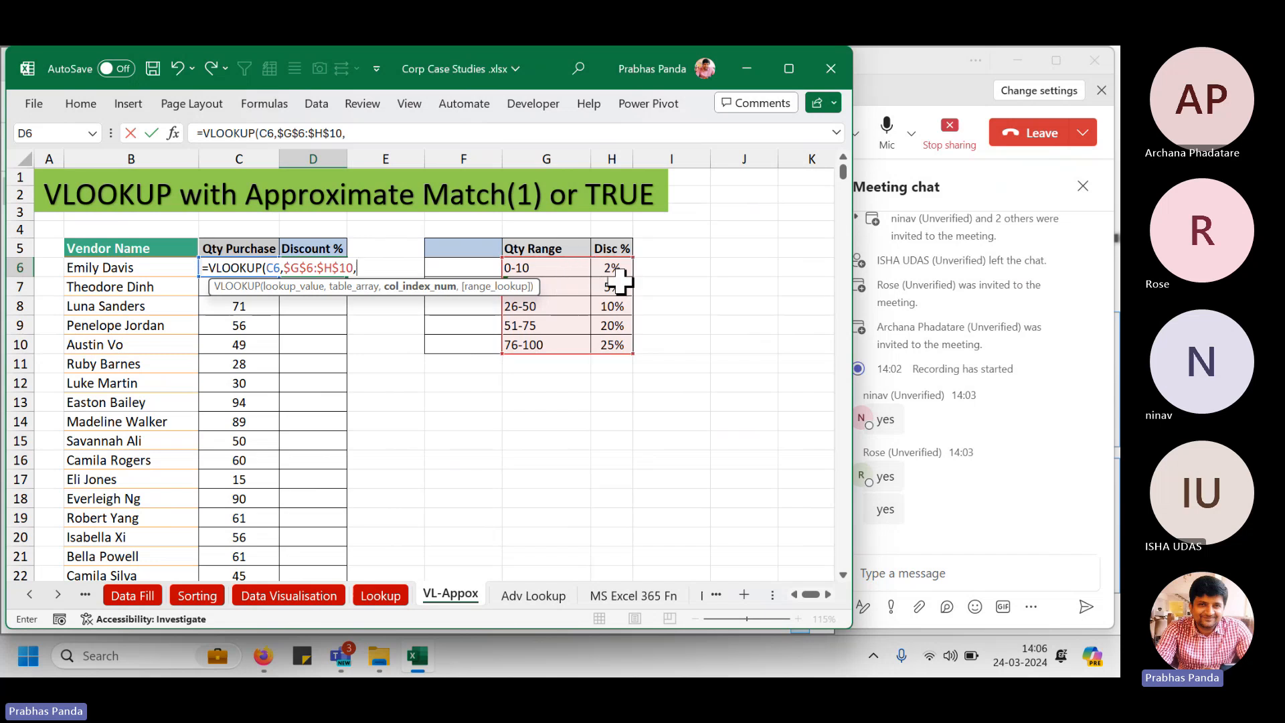
type("2,0")
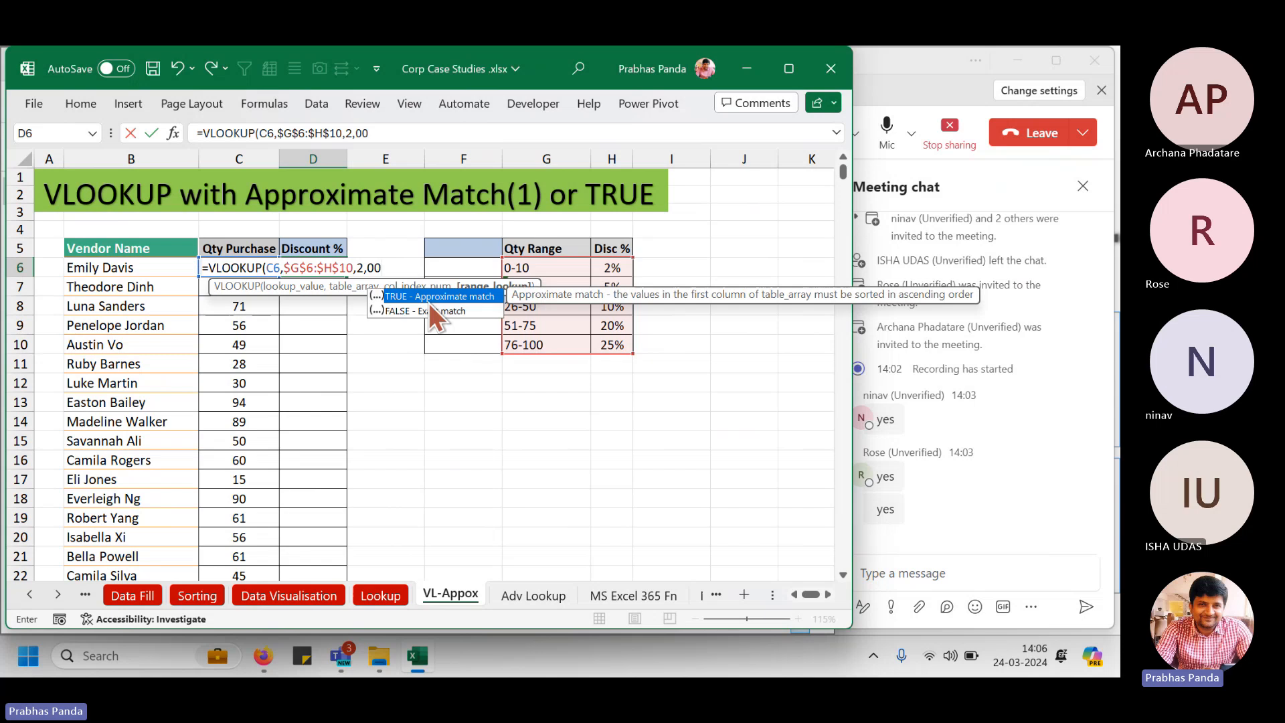
key("Return")
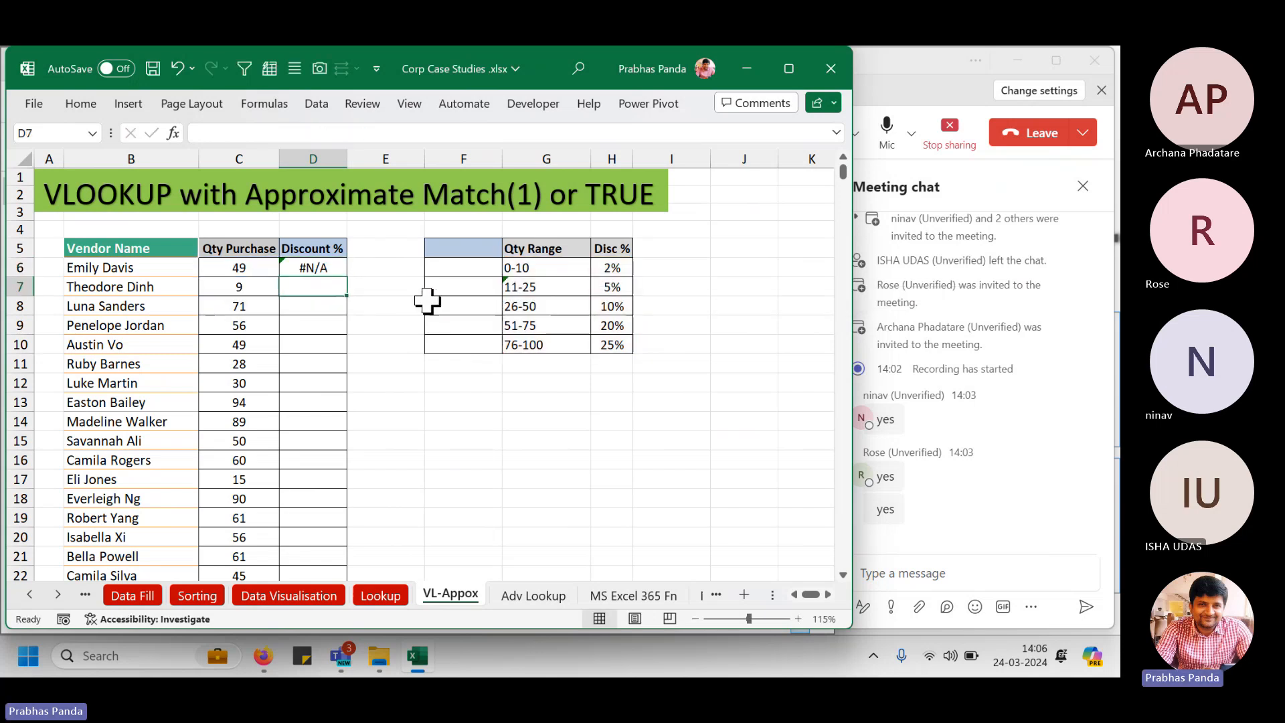
Check the Qty Range entries, try approximate match type 1 in the D6 formula, and clear the cell.
left_click(550, 266)
left_click_drag(550, 266, 543, 339)
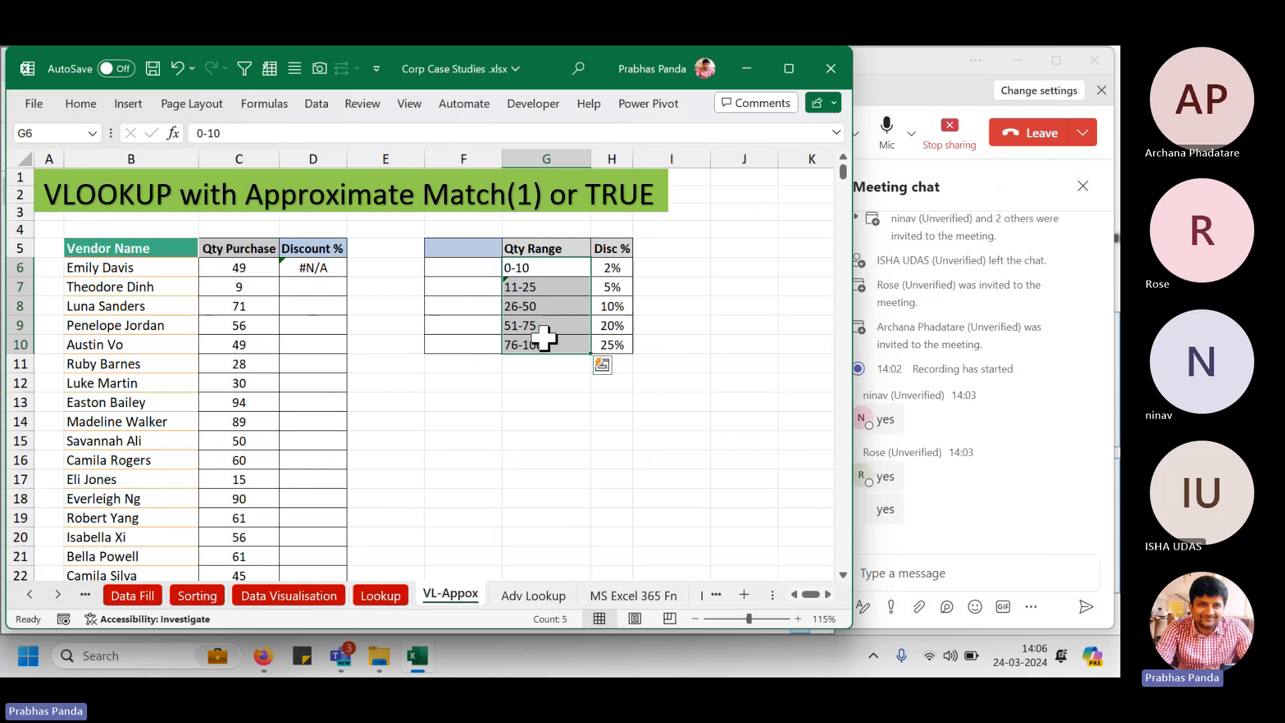
double_click(314, 267)
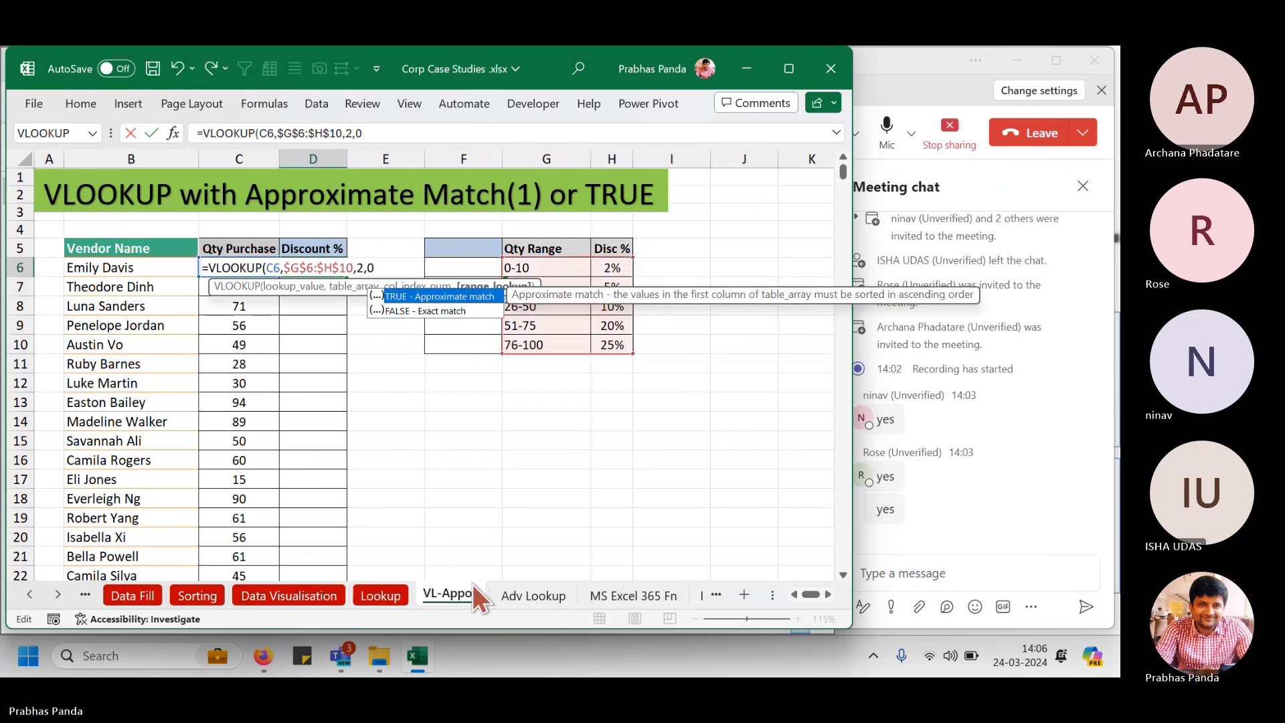
key("BackSpace")
key("BackSpace")
type("1")
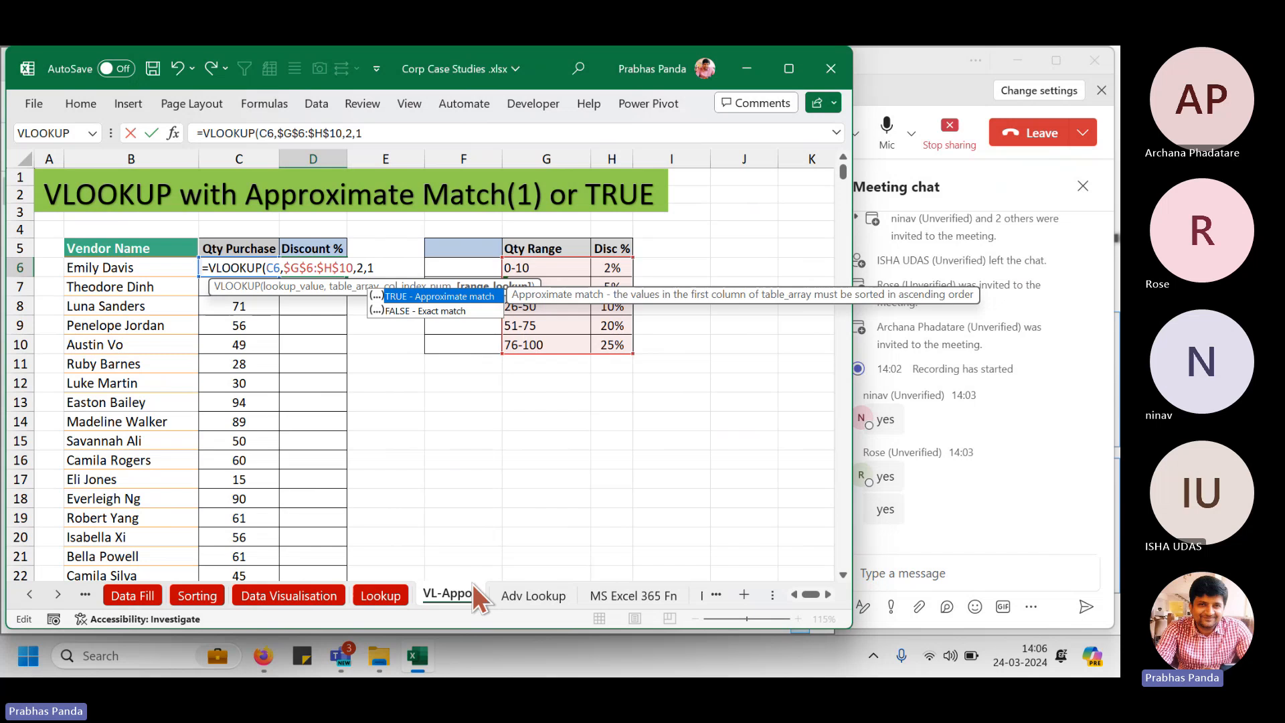
type(")")
key("Return")
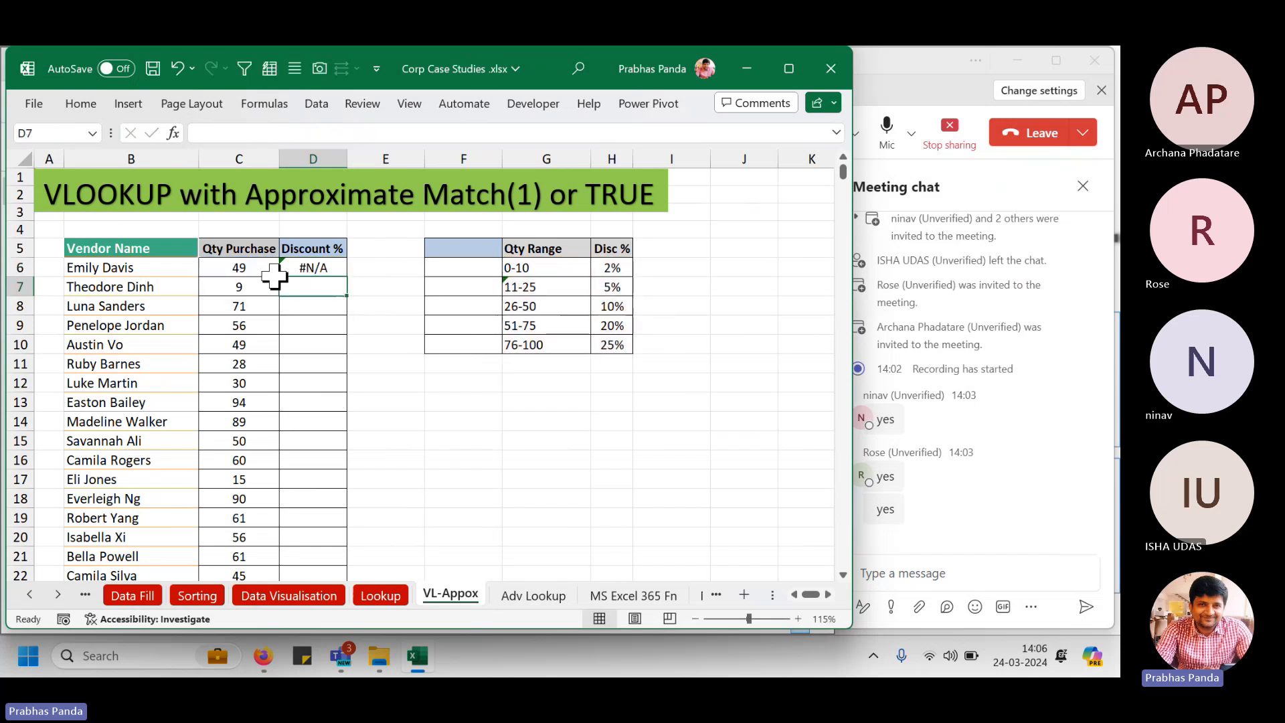
left_click(338, 268)
key("Delete")
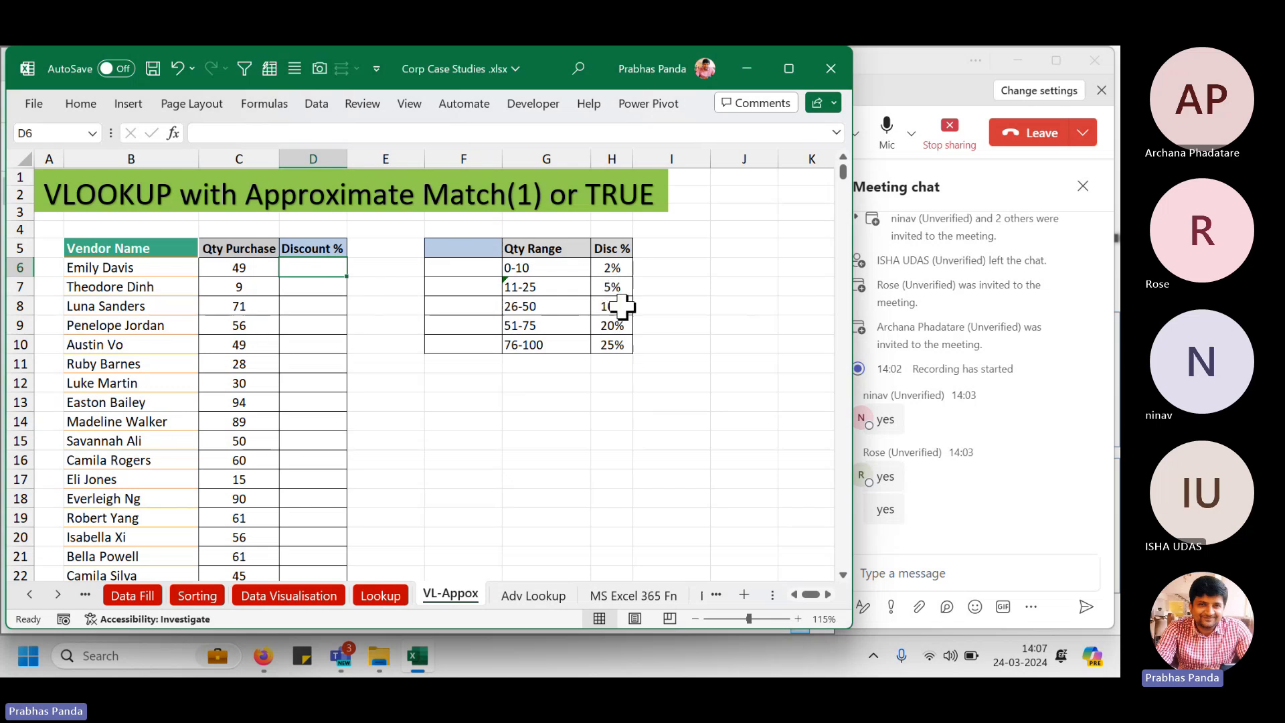
Enter the lower limits 0 and 11 in F6:F7 and Flash Fill F8:F10 from the quantity ranges.
left_click_drag(573, 268, 576, 351)
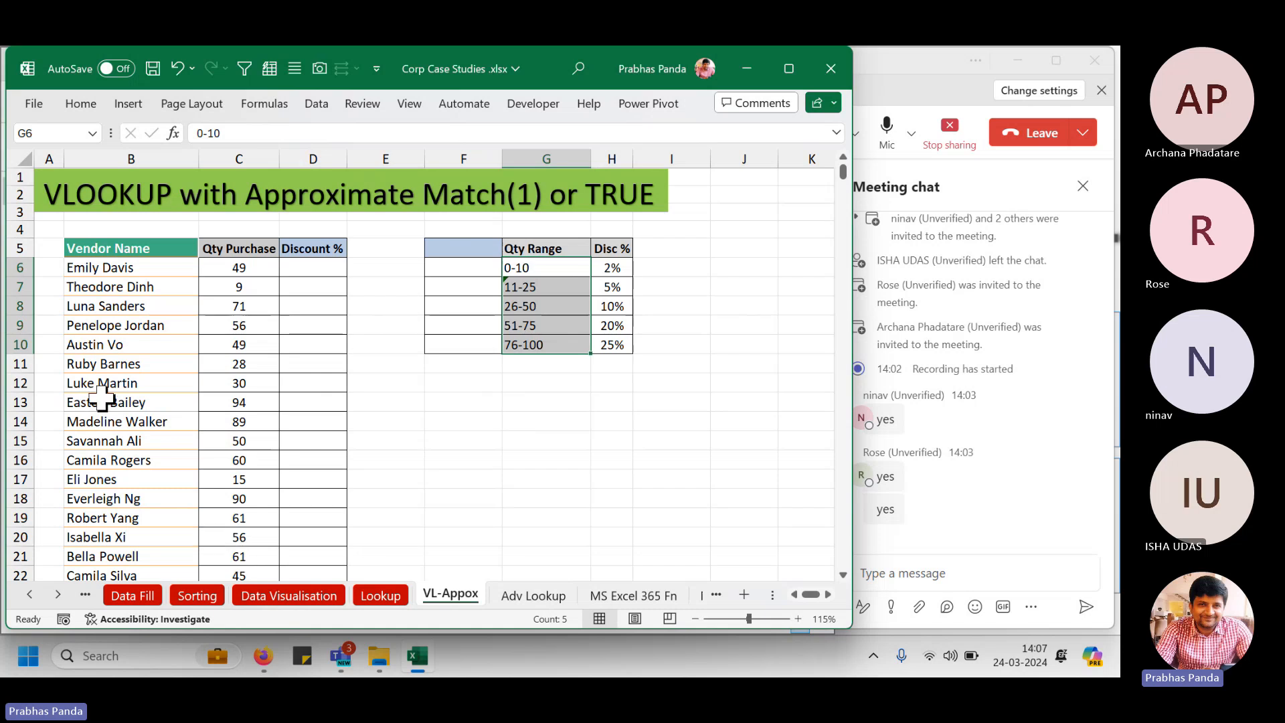
scroll(235, 373, "up", 2)
scroll(321, 410, "up", 1)
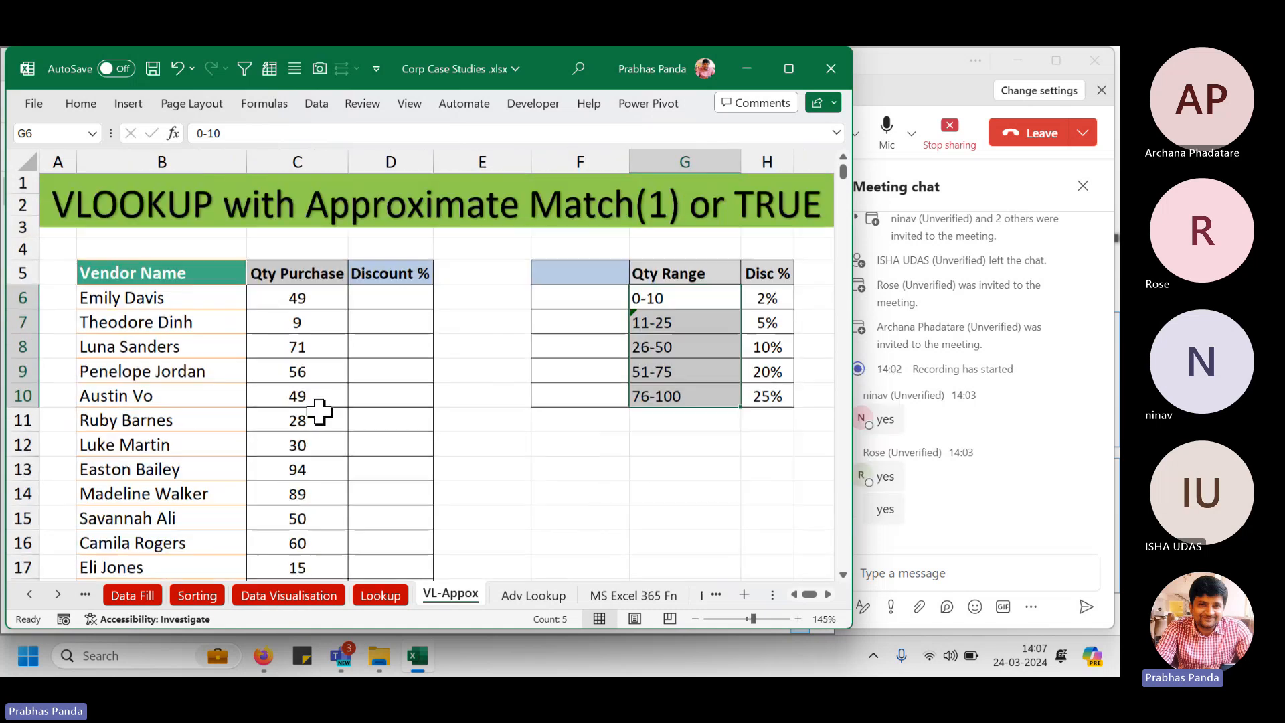
left_click(512, 348)
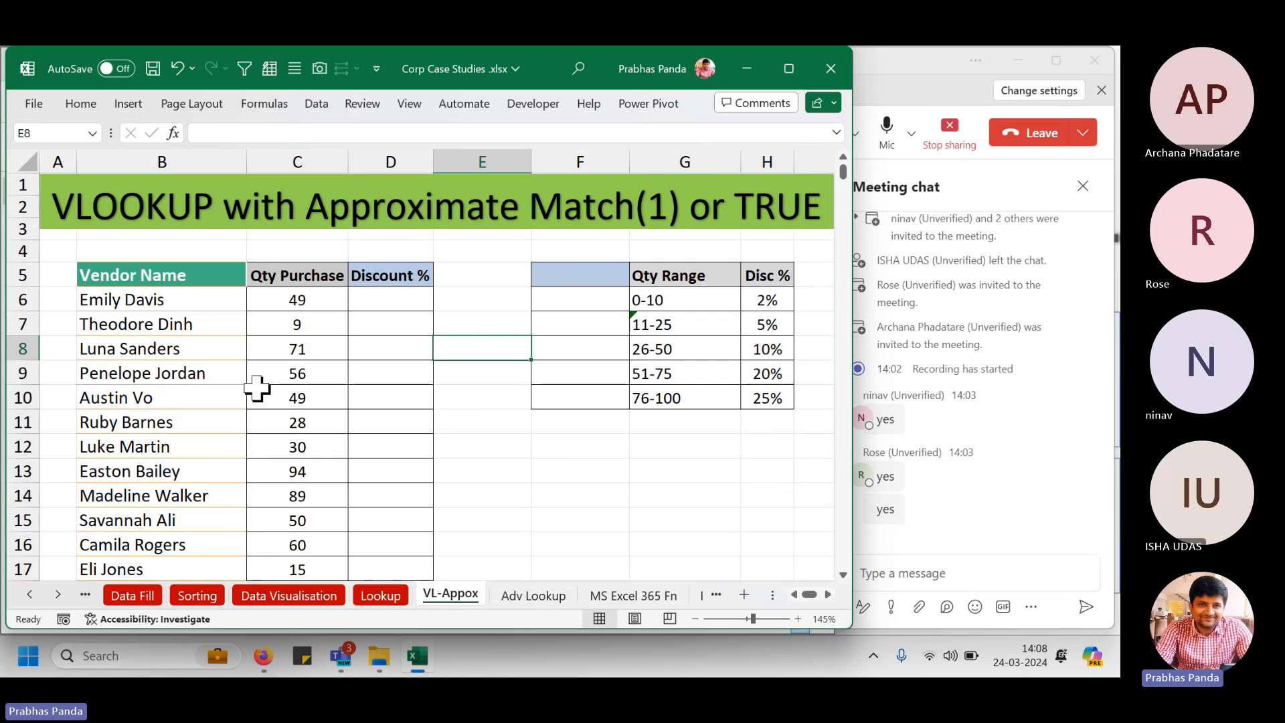
left_click_drag(657, 294, 657, 428)
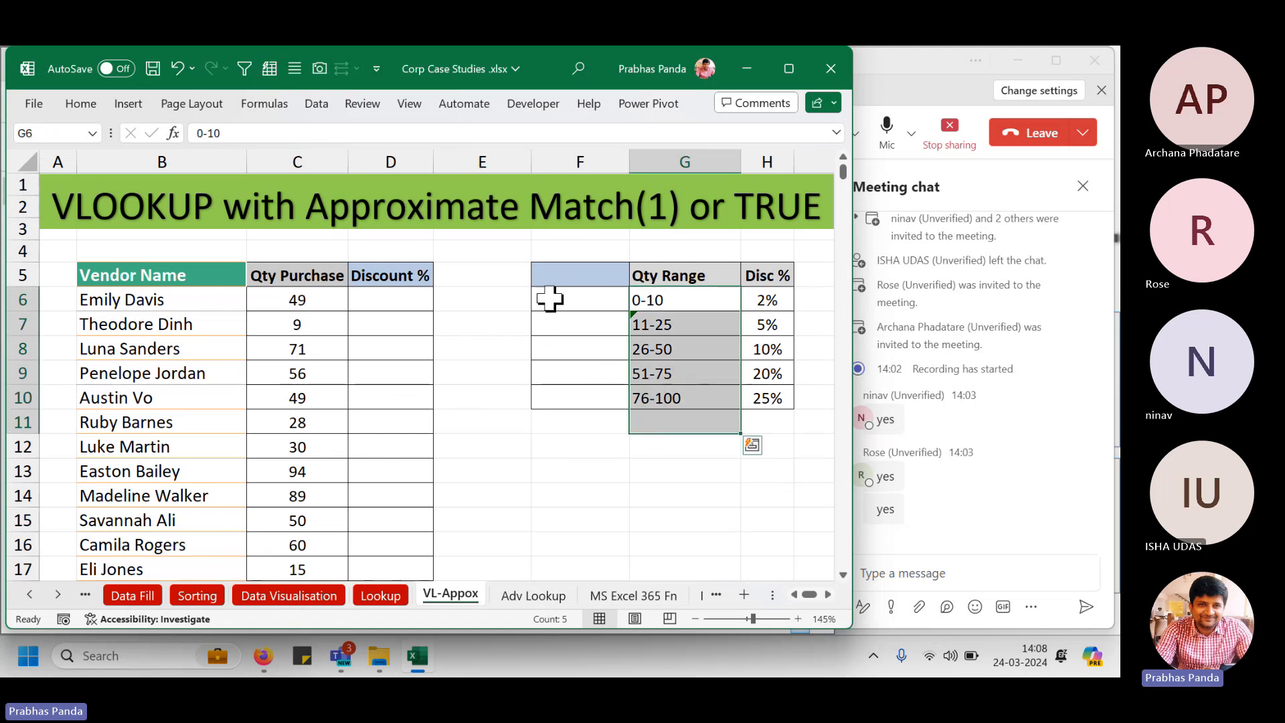
mouse_move(547, 298)
left_mouse_down()
mouse_move(531, 459)
mouse_move(533, 307)
mouse_move(537, 476)
mouse_move(564, 299)
mouse_move(568, 312)
left_mouse_up()
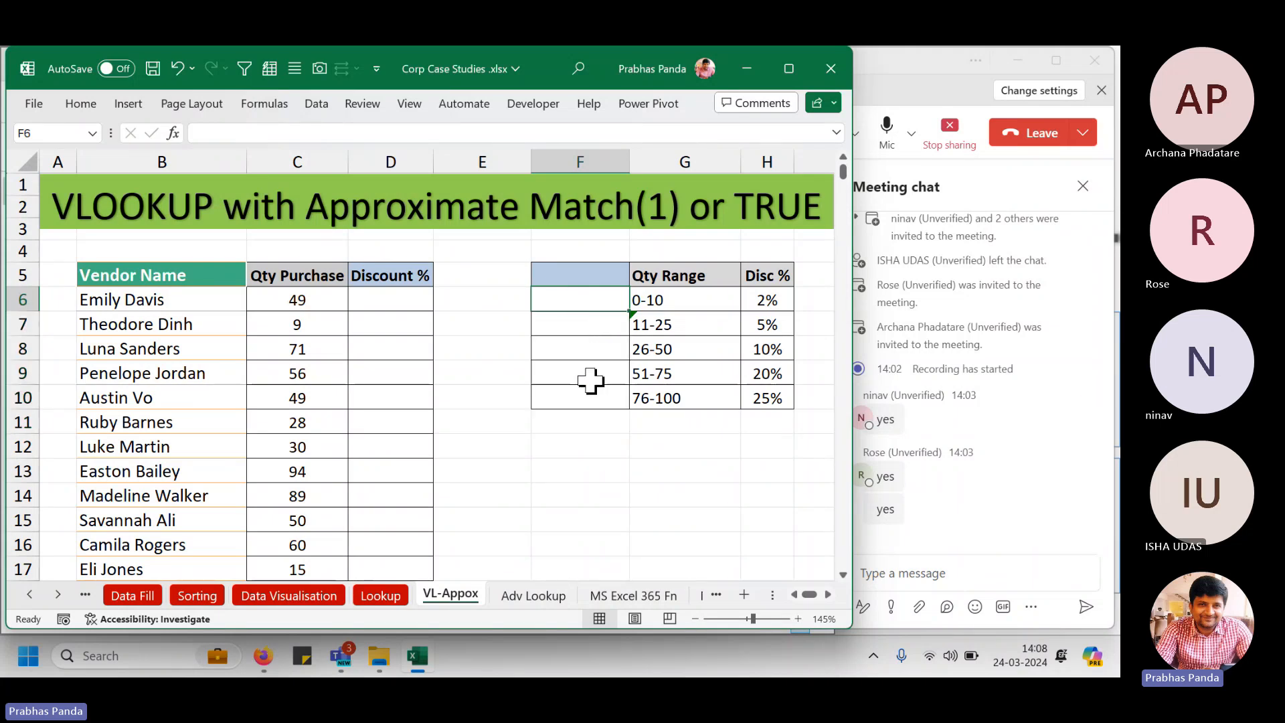
type("0")
key("Return")
type("11")
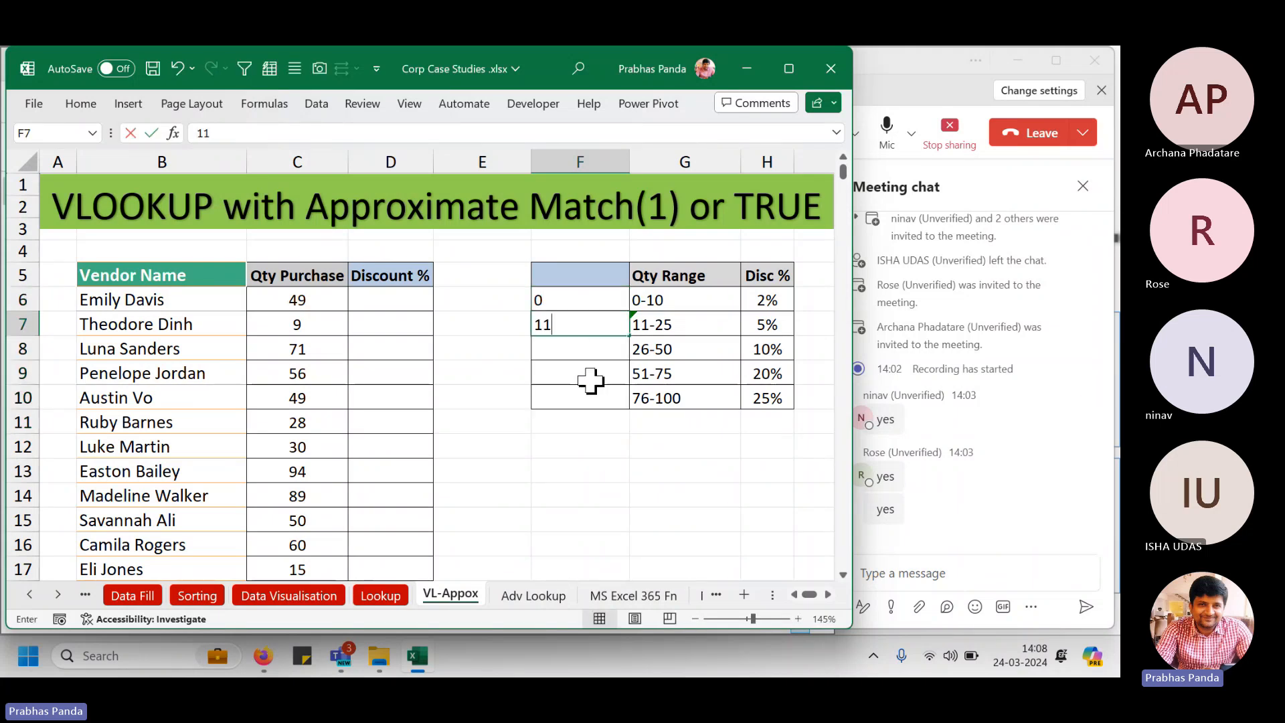
key("Return")
key("ctrl+e")
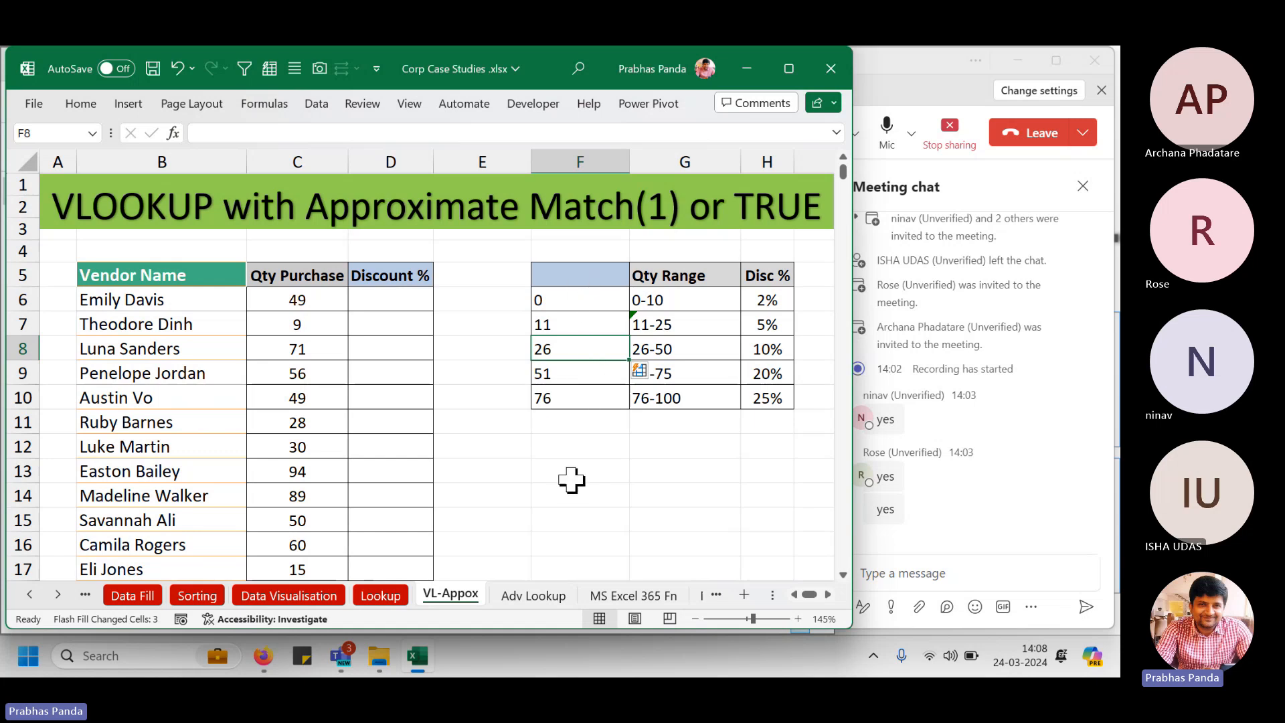
Review the lower limits in column F and try deleting the Qty Range column G.
left_click_drag(581, 299, 573, 480)
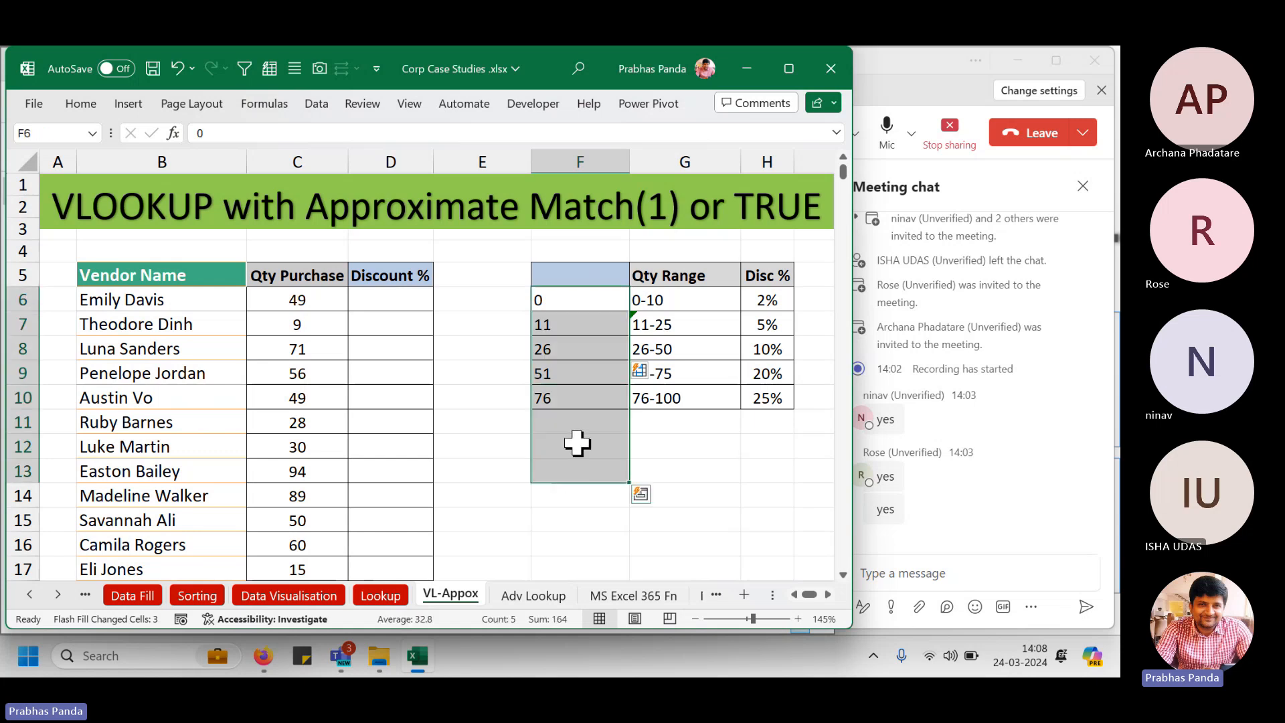
left_click_drag(602, 250, 586, 540)
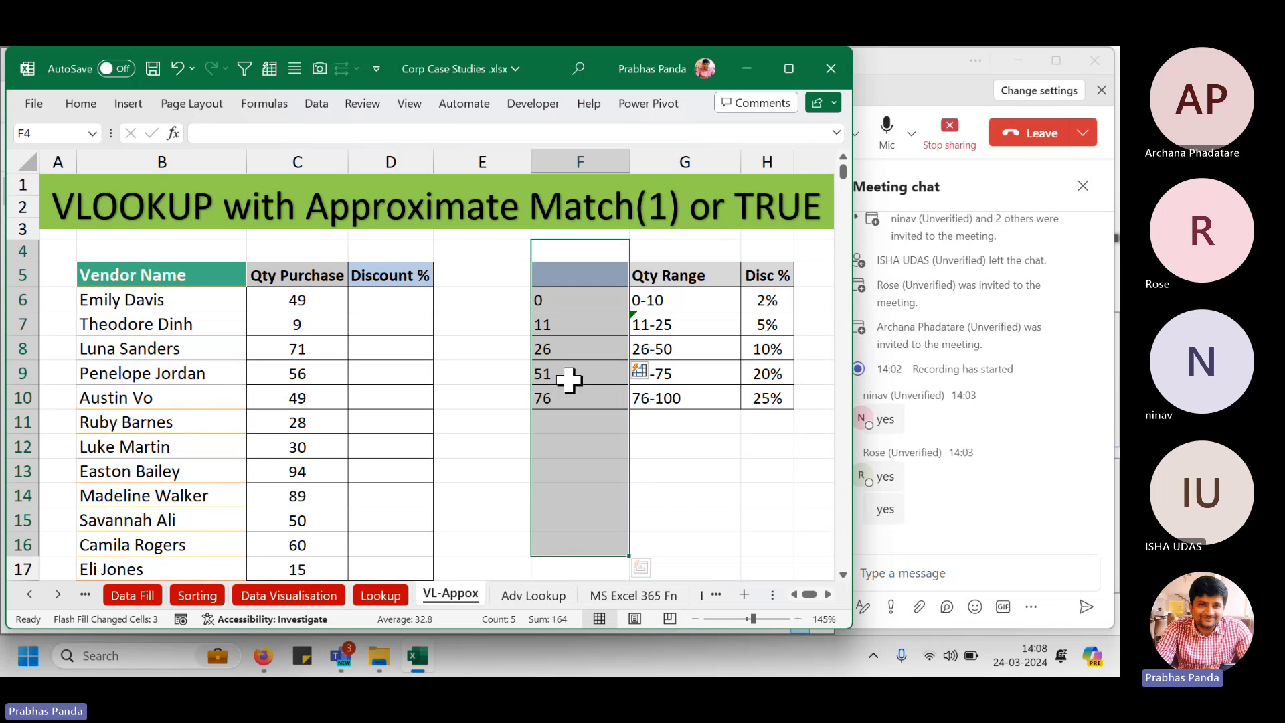
left_click(577, 307)
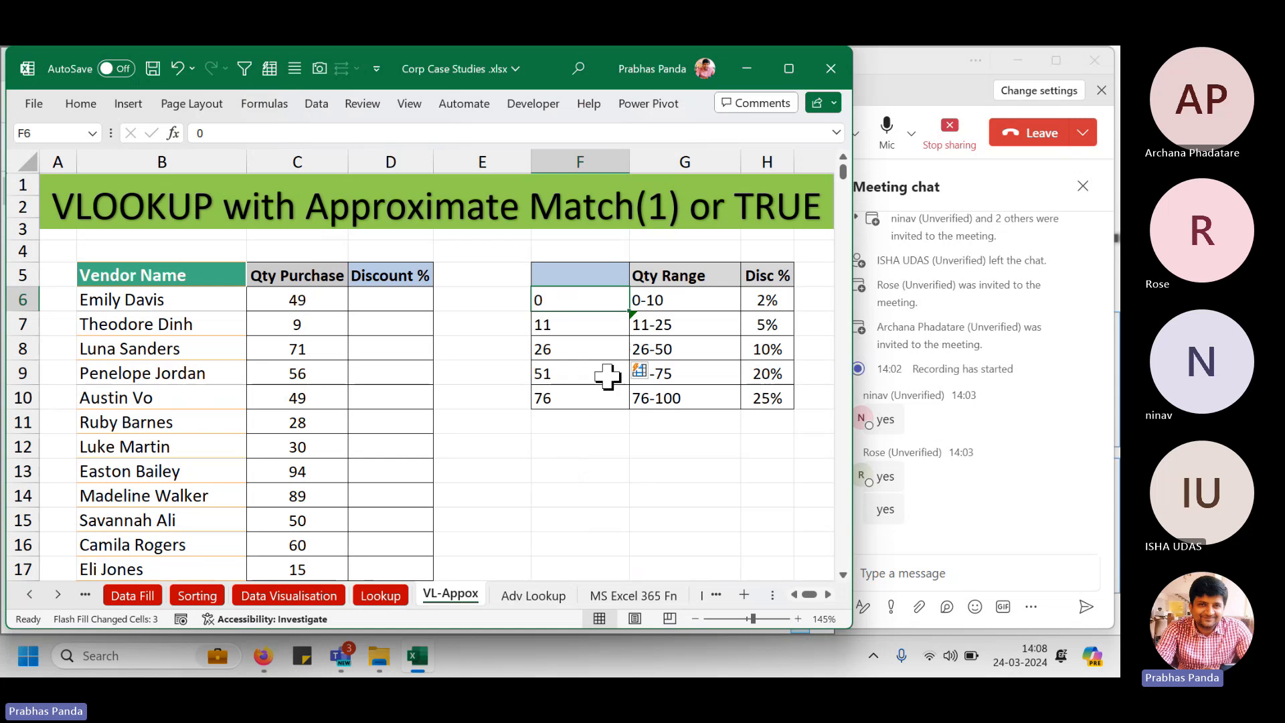
left_click(719, 159)
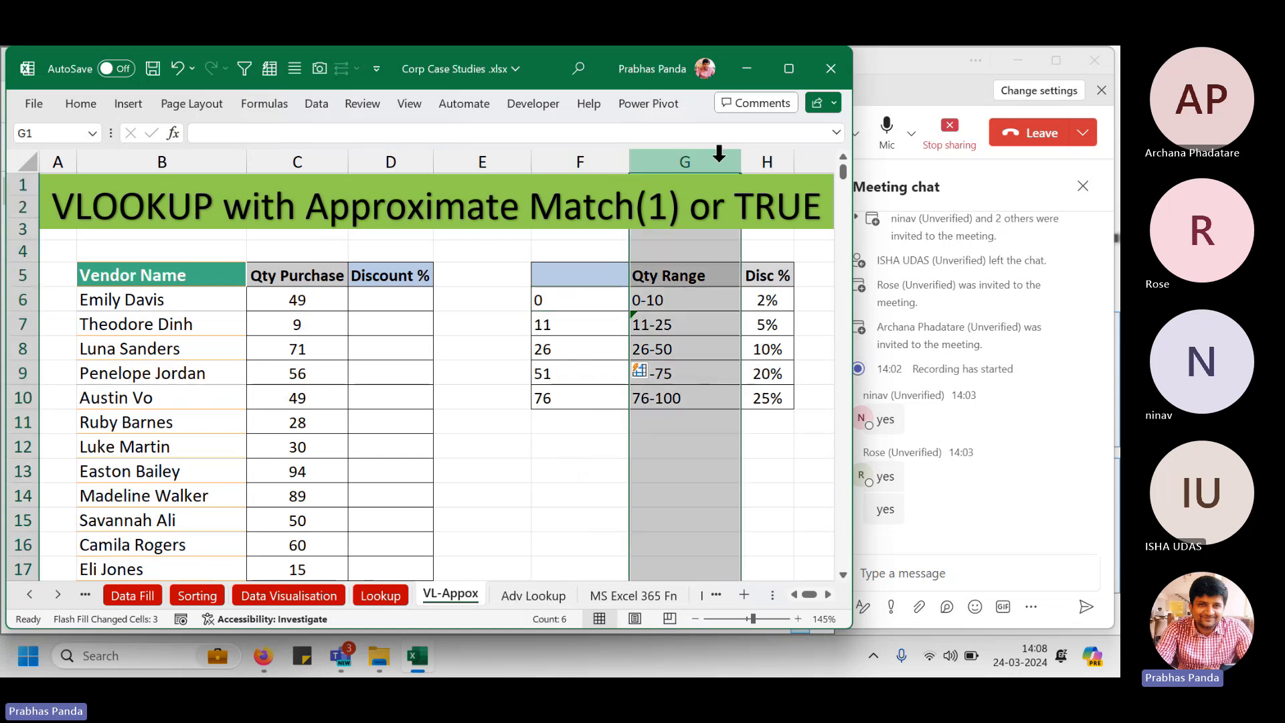
key("ctrl+minus")
key("ctrl+z")
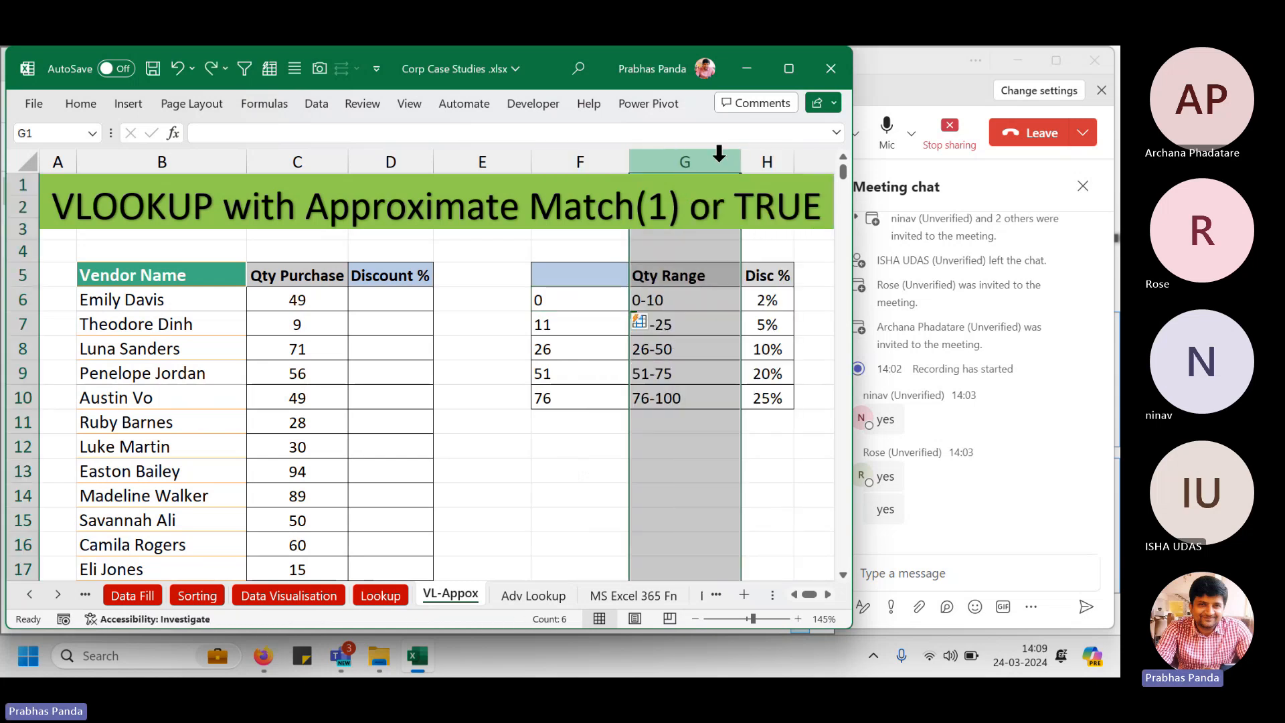
key("ctrl+minus")
left_click(493, 397)
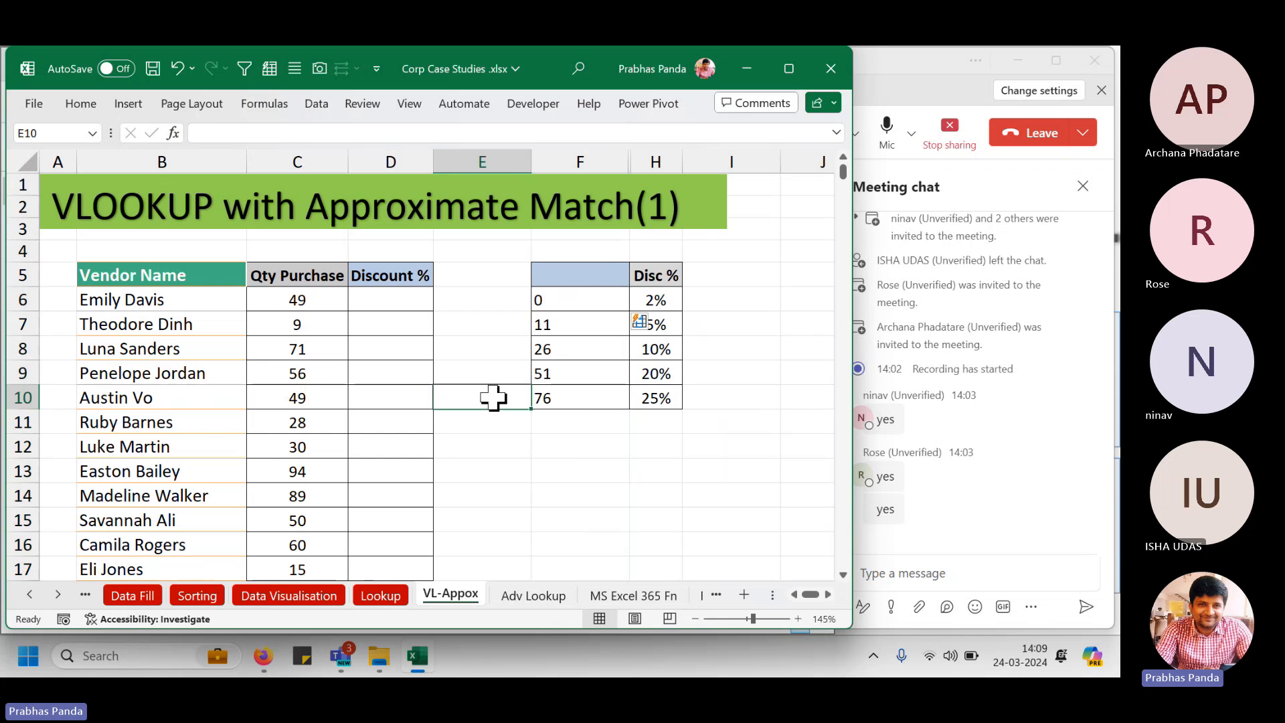
Review the lower limits beside the discounts and undo the deletion of the Qty Range column.
left_click(583, 302)
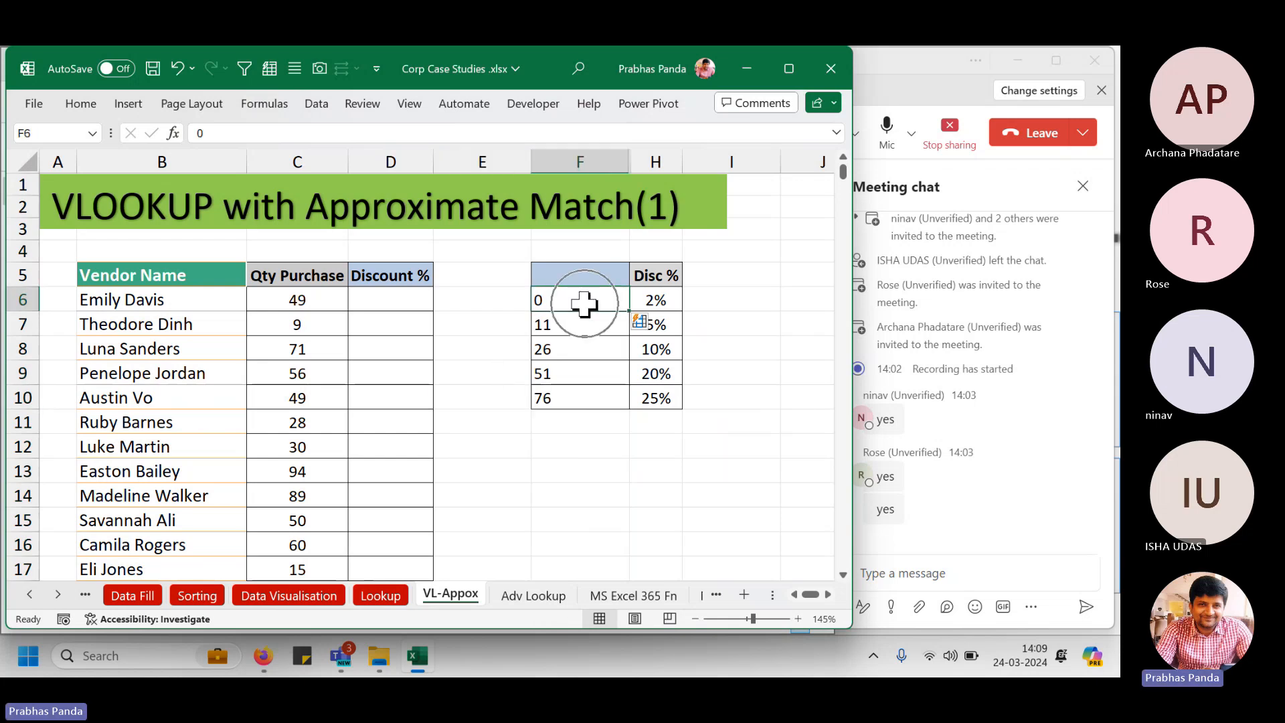
left_click(584, 302)
left_click(583, 302)
left_click(731, 322)
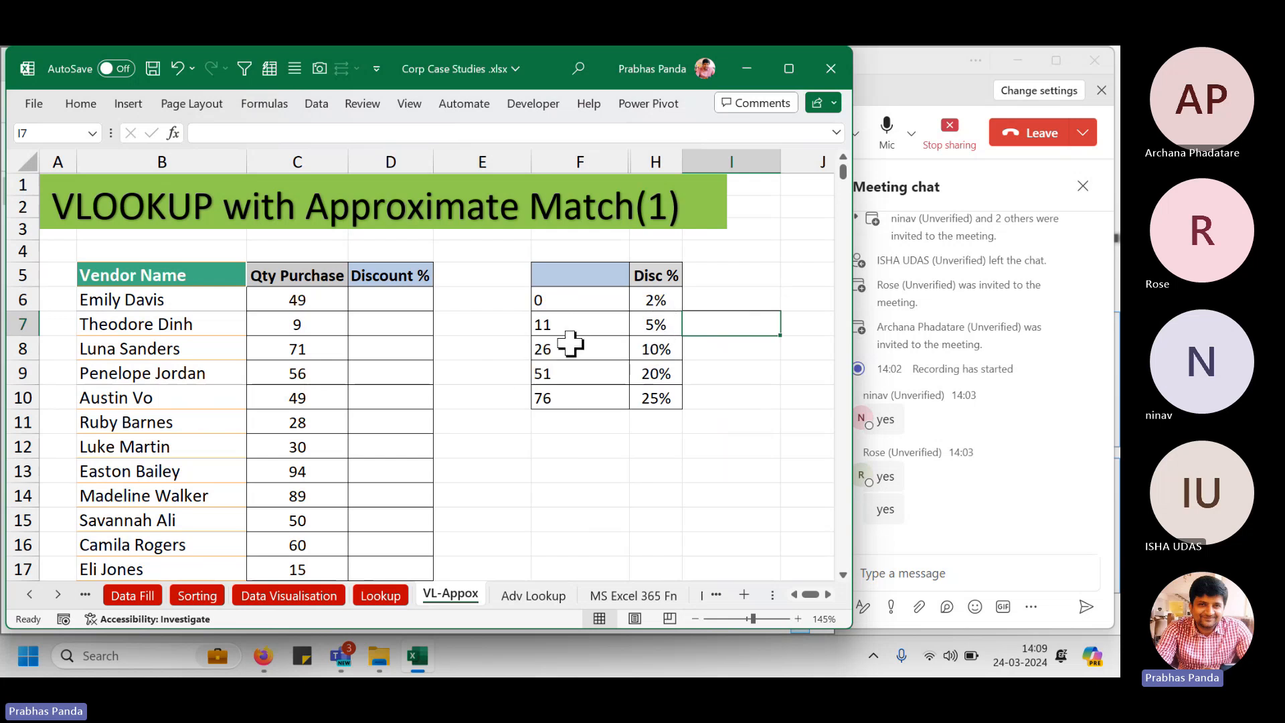
key("ctrl+z")
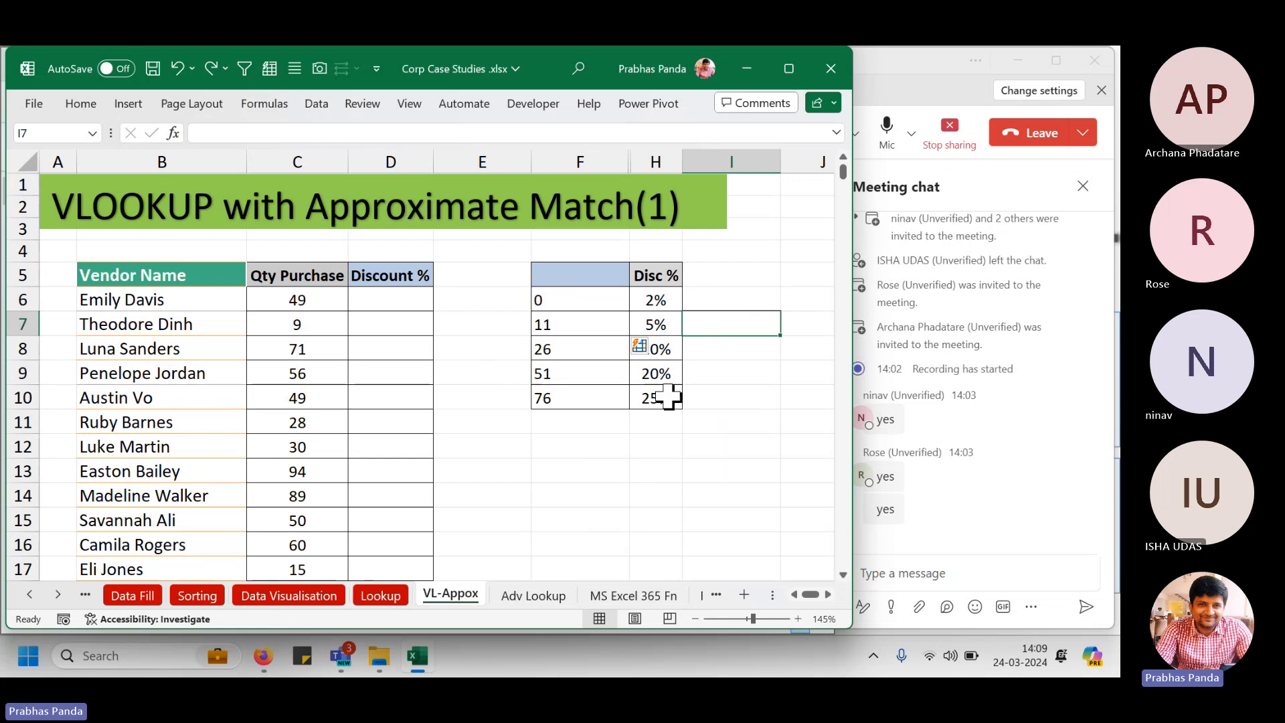
key("ctrl+z")
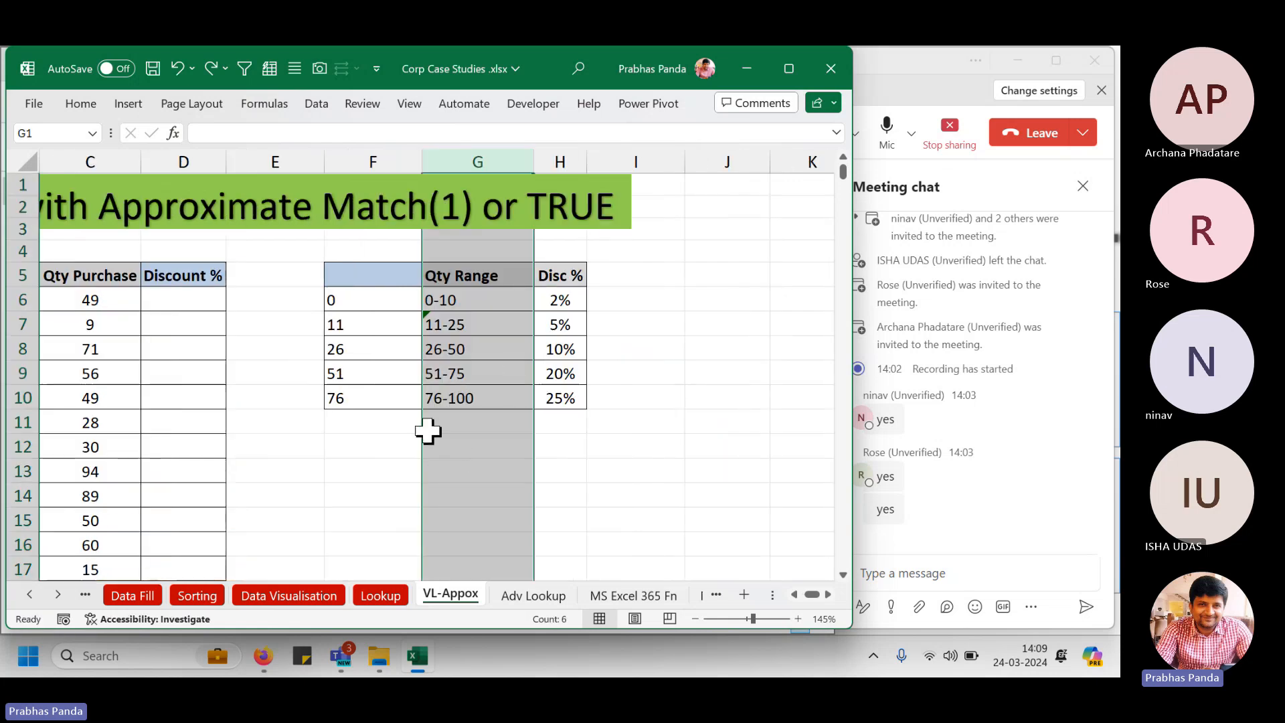
left_click_drag(477, 289, 504, 444)
Start a new VLOOKUP formula in D6 with the purchase quantity in C6 as the lookup value.
left_click(249, 353)
key("Left")
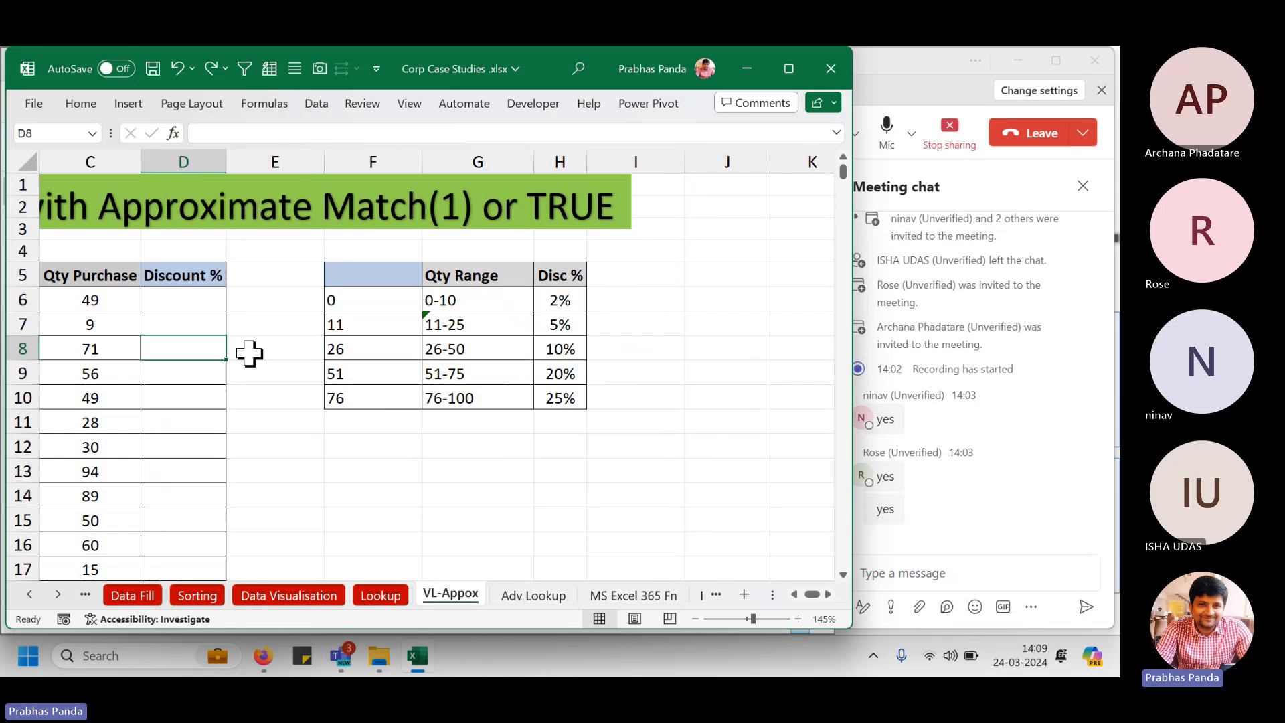
scroll(252, 353, "left", 2)
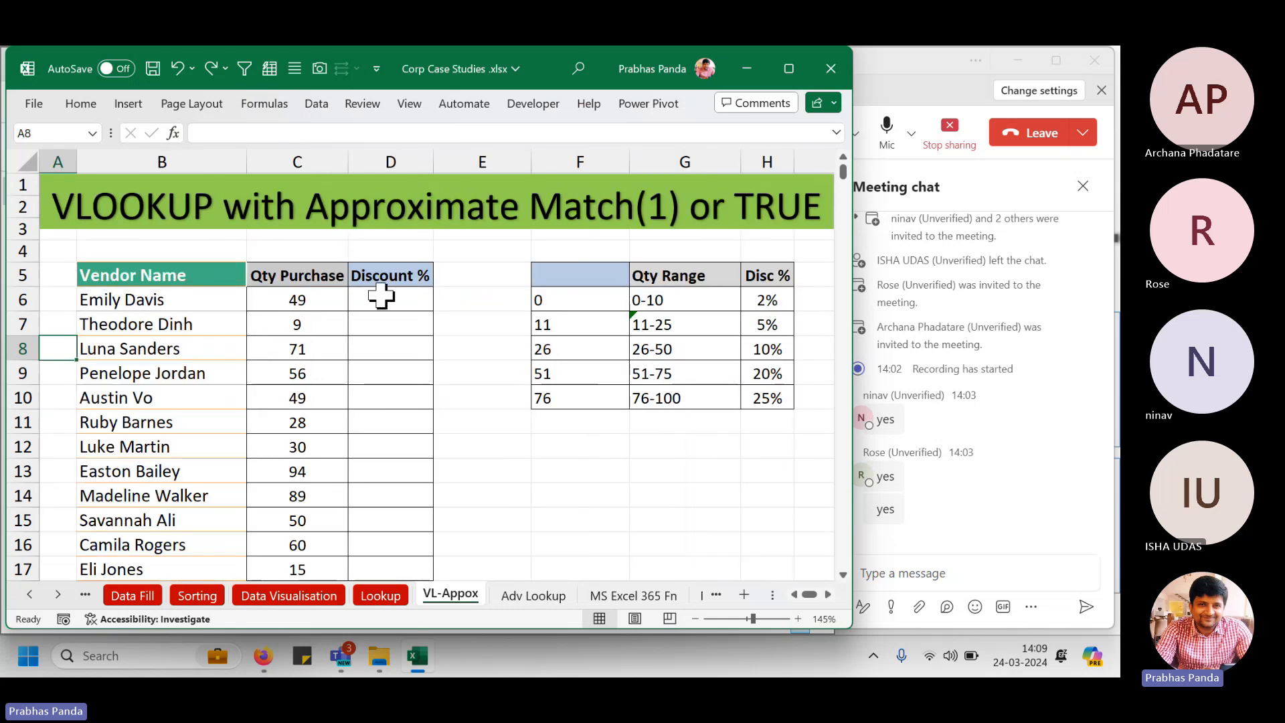
left_click(382, 297)
type("=vl")
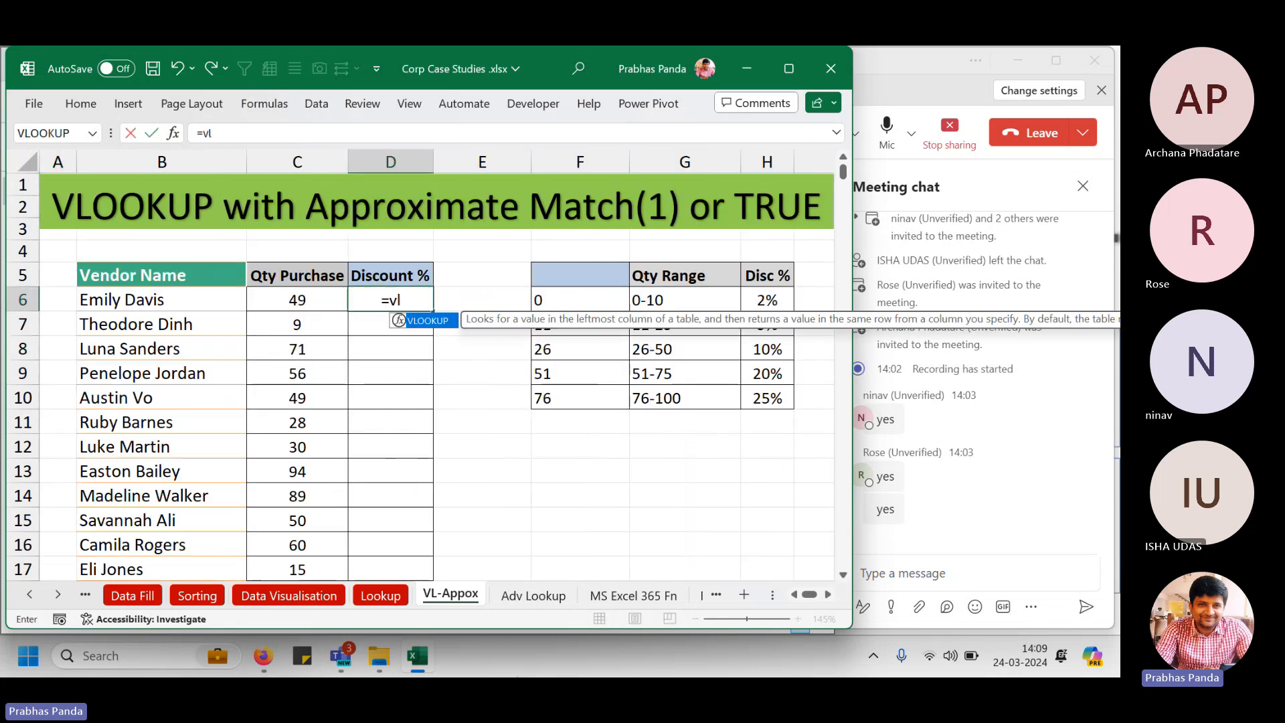
key("Tab")
key("Left")
type(",")
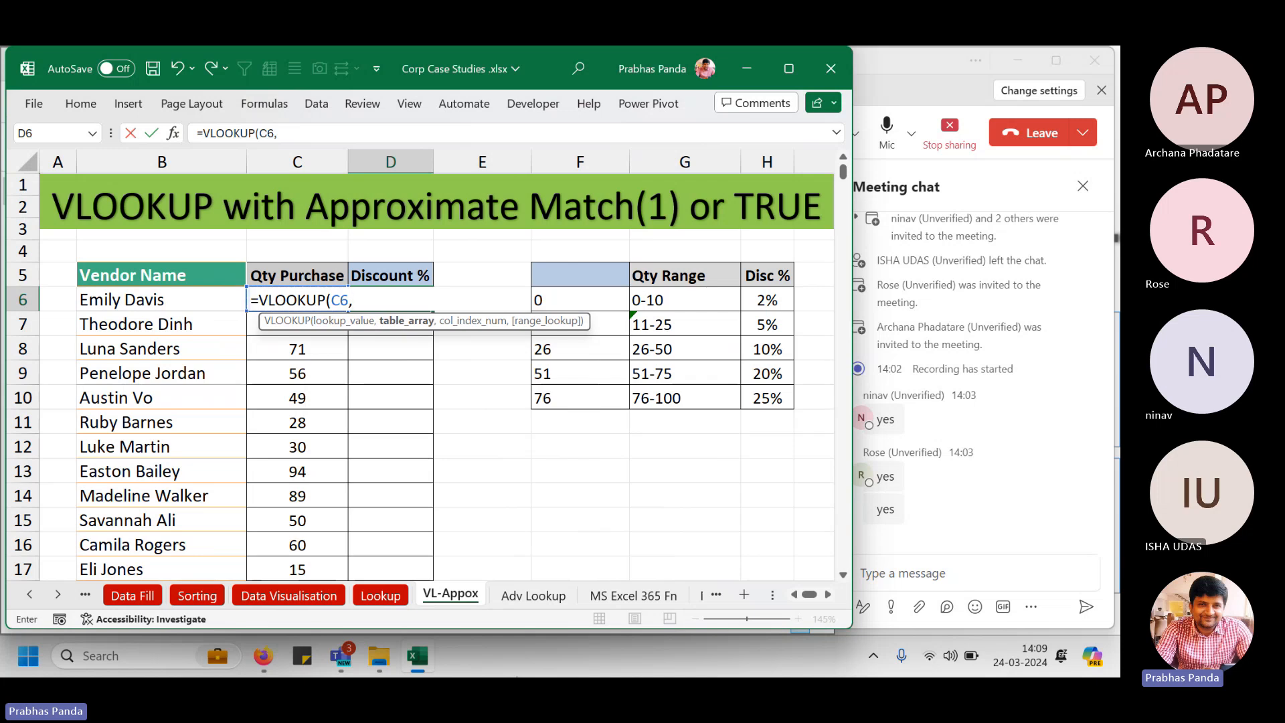
Complete the D6 formula with the absolute table array $F$6:$H$10, column index 3 and exact match type 0.
left_click_drag(575, 300, 790, 402)
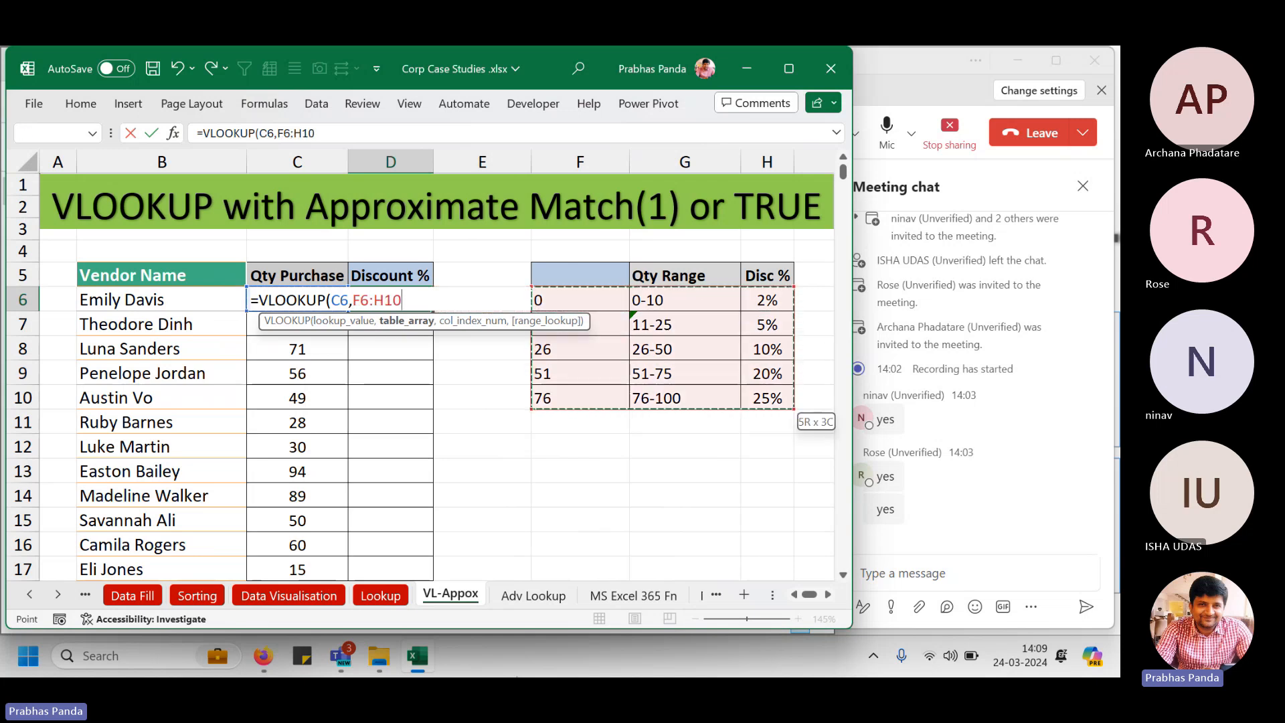
key("F4")
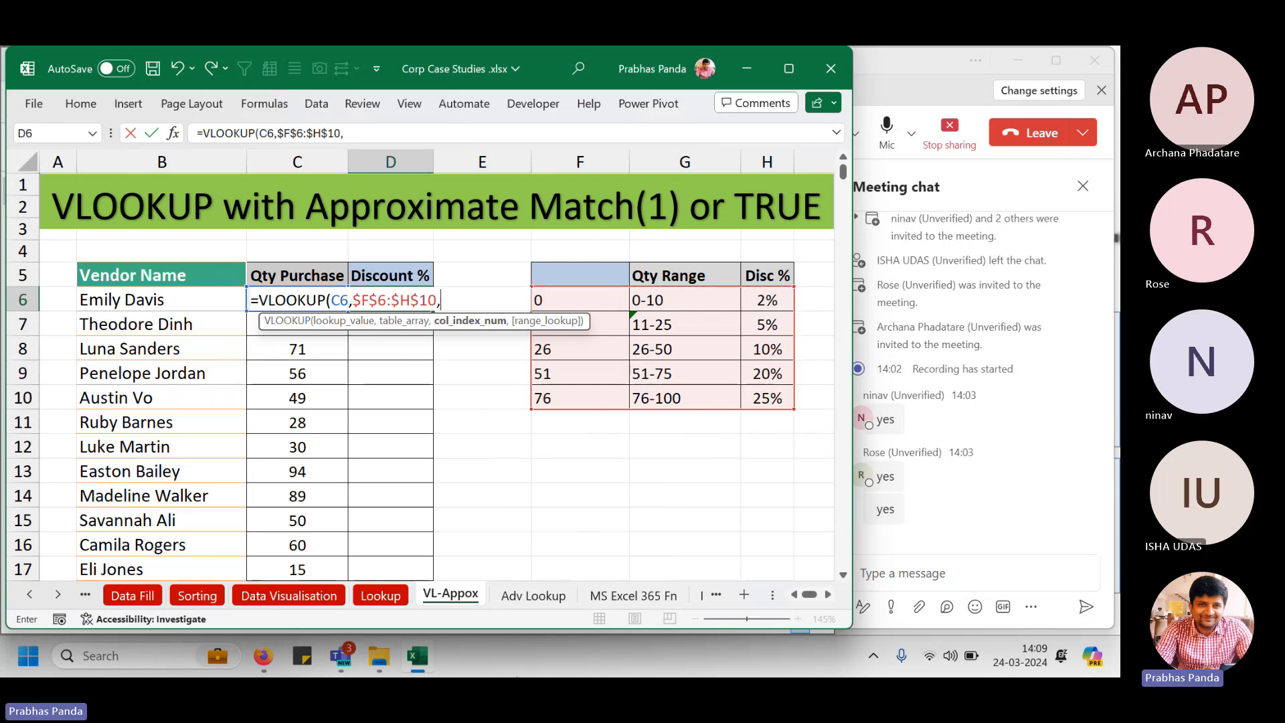
type(",3,0")
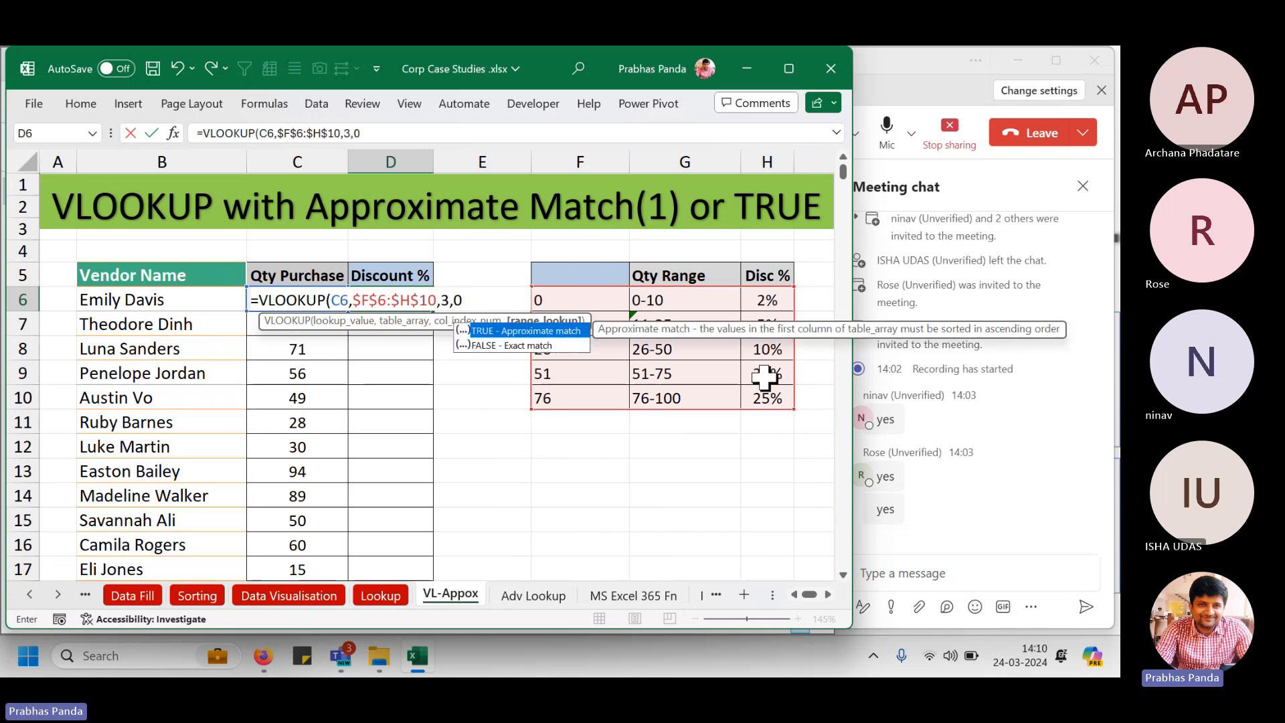
key("Return")
left_click(429, 305)
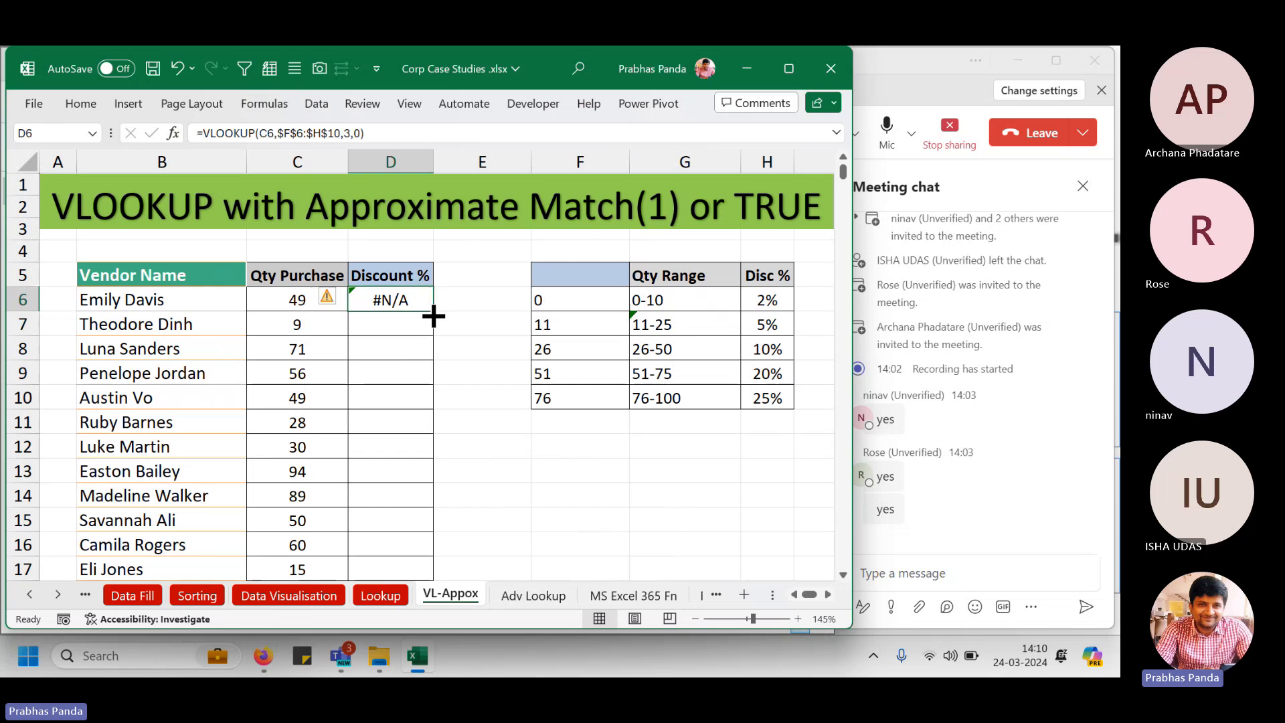
Fill the exact-match VLOOKUP formula from D6 down the Discount % column and review the results.
double_click(434, 312)
scroll(373, 444, "down", 8)
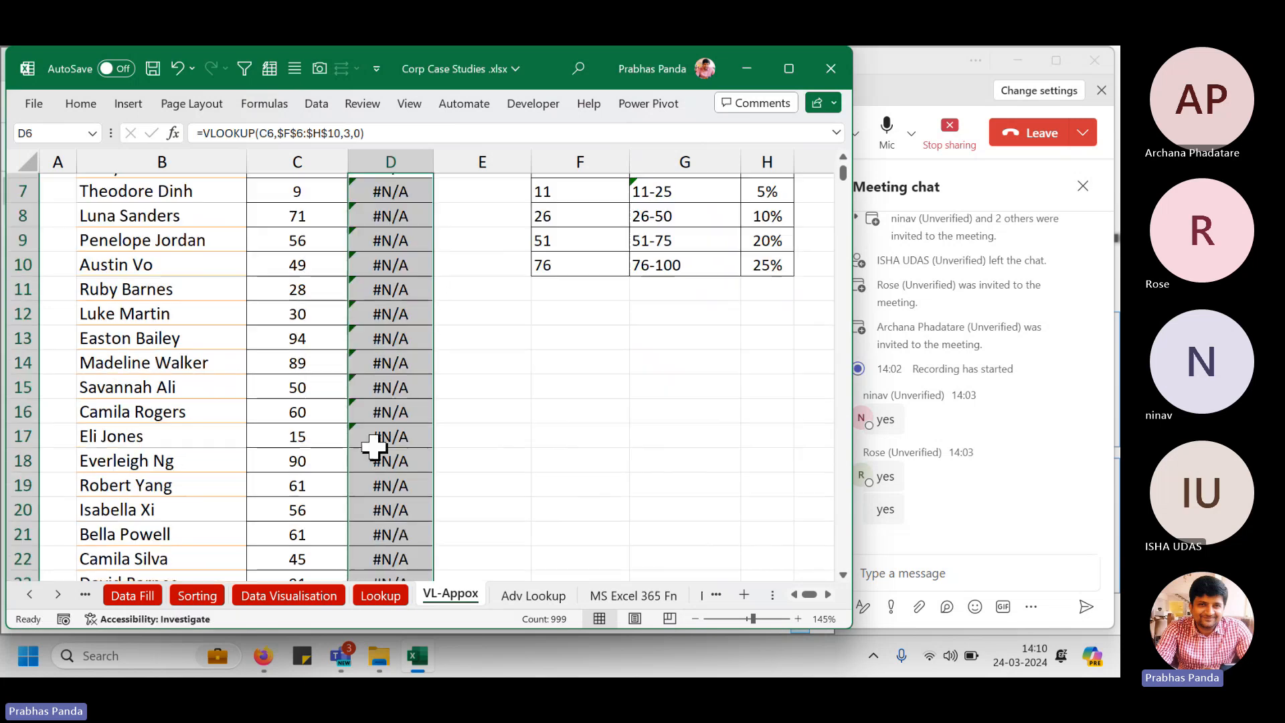
scroll(373, 444, "down", 7)
scroll(373, 444, "up", 5)
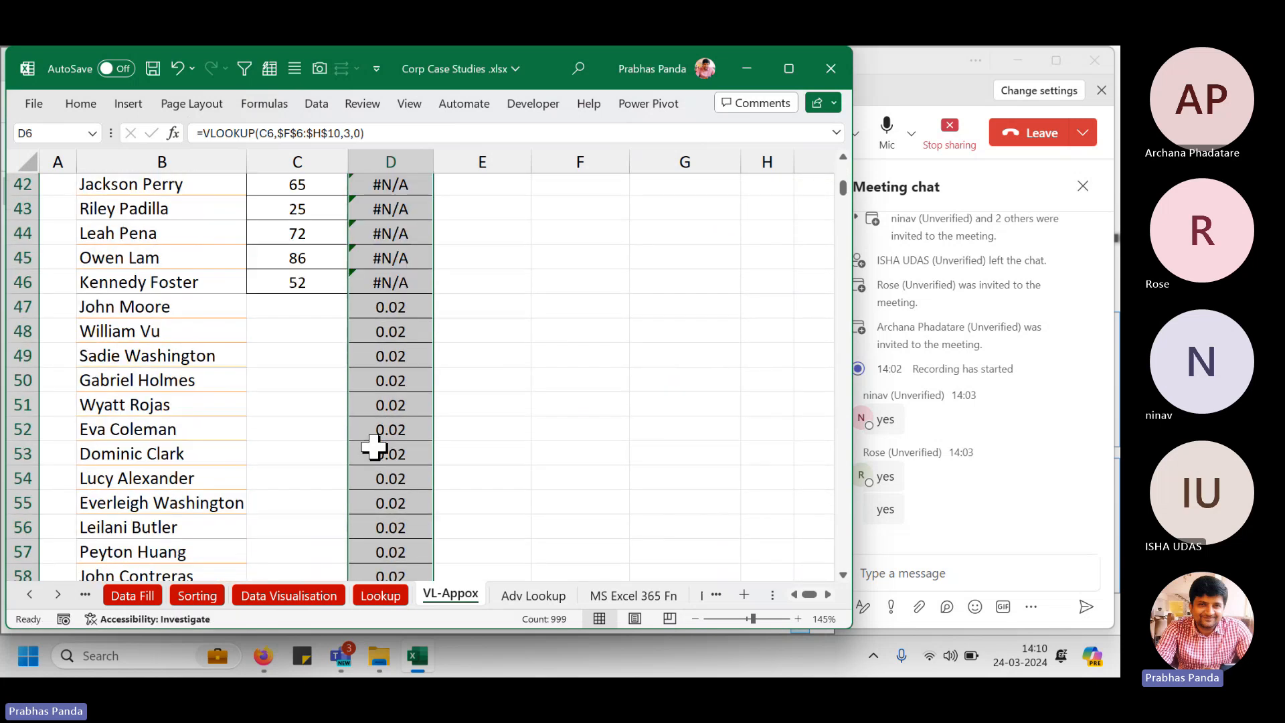
scroll(373, 447, "up", 2)
scroll(373, 447, "down", 11)
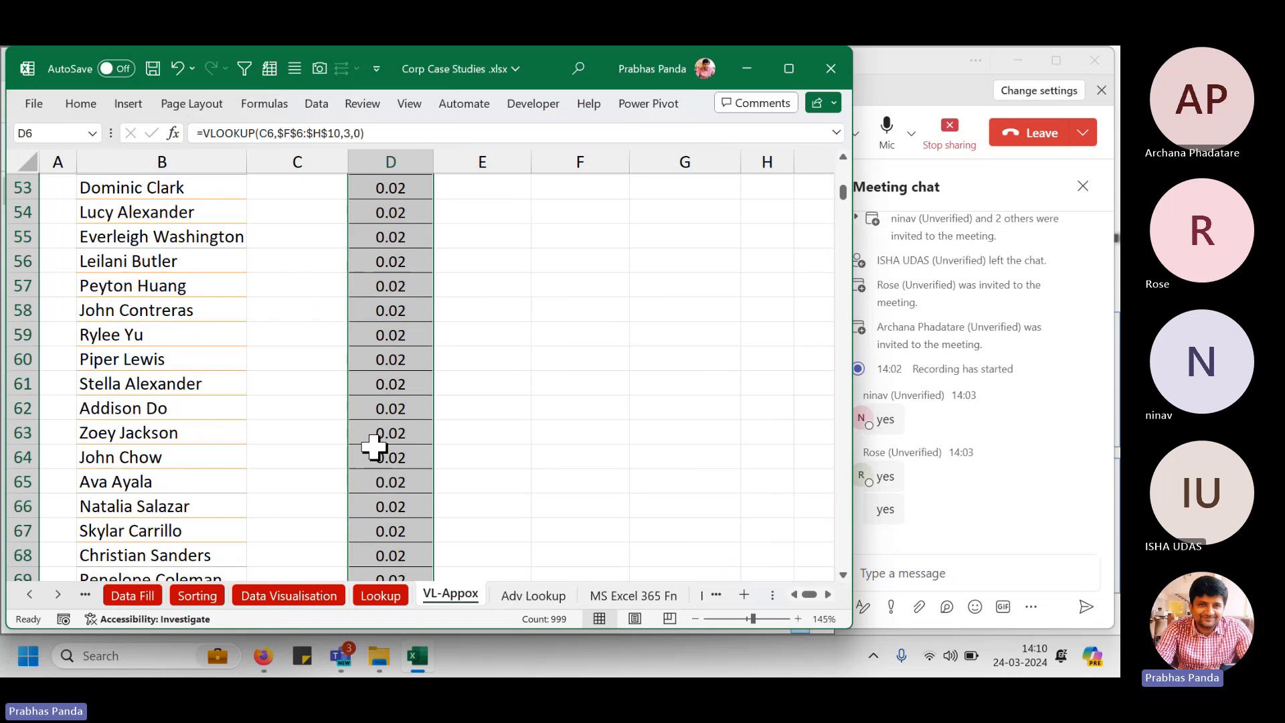
scroll(372, 447, "down", 5)
scroll(372, 447, "up", 20)
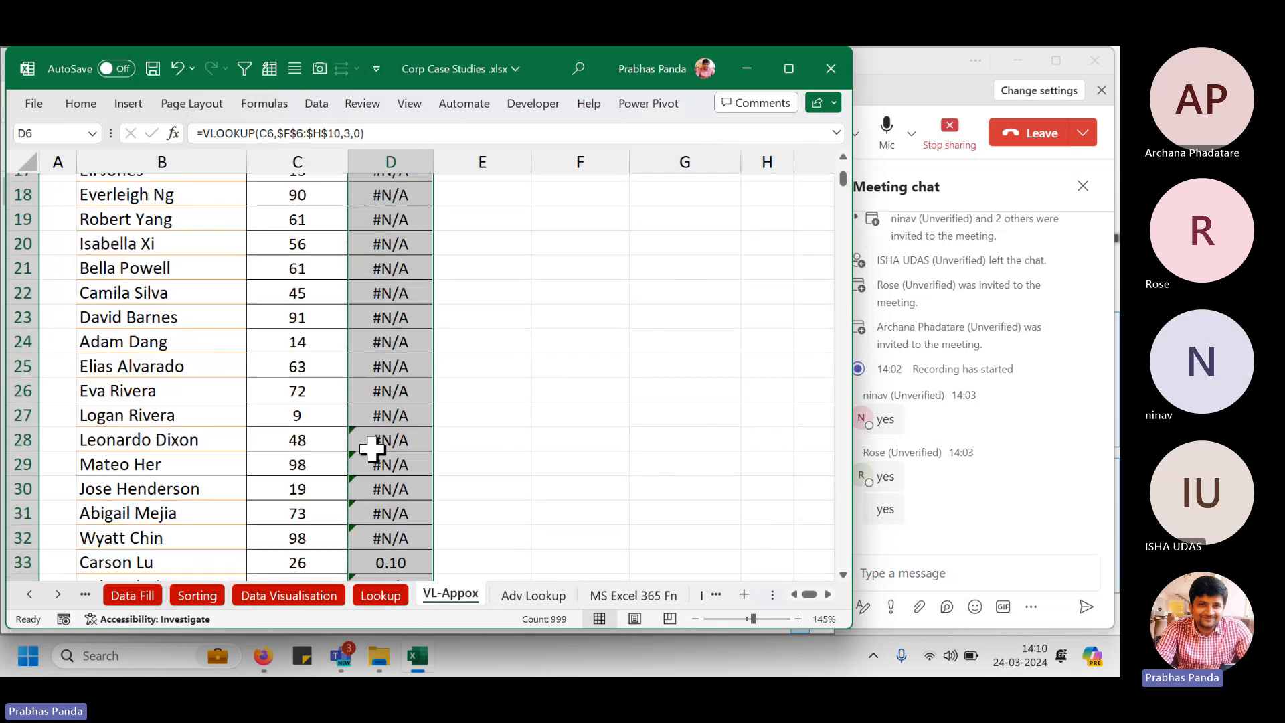
Change the match type in the D6 VLOOKUP formula to 1 for an approximate match.
left_click(395, 304)
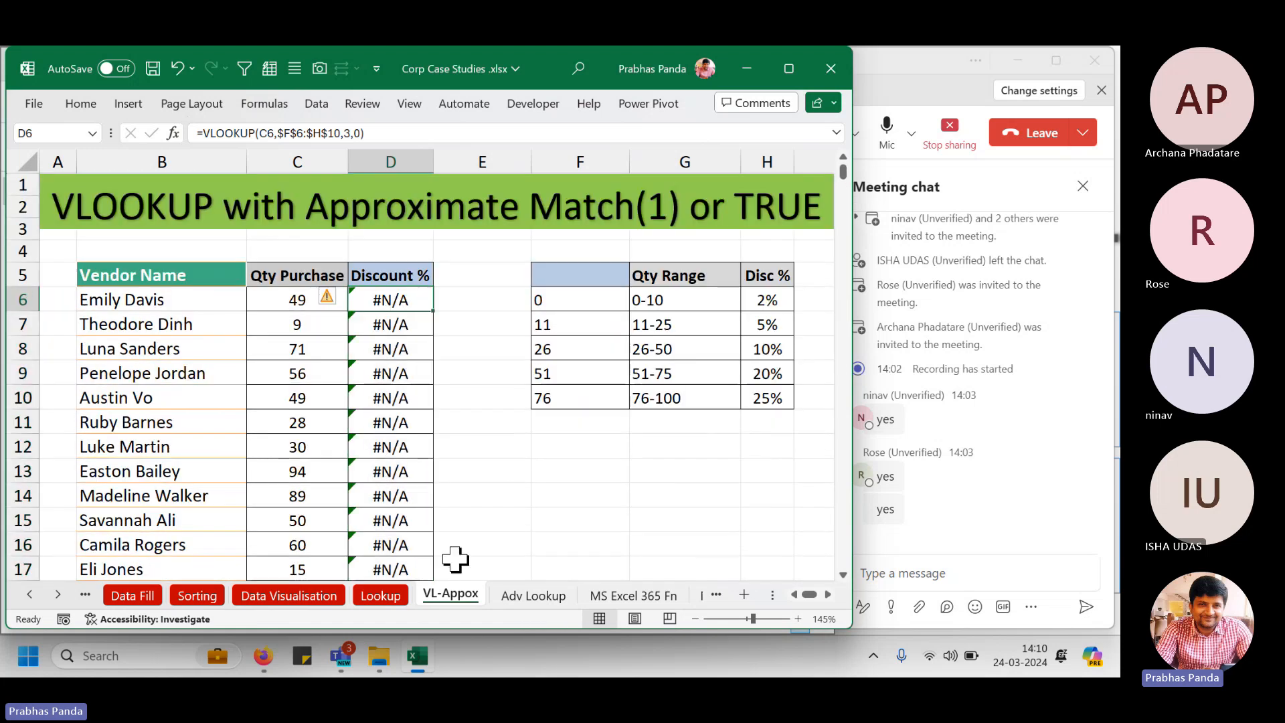
key("F2")
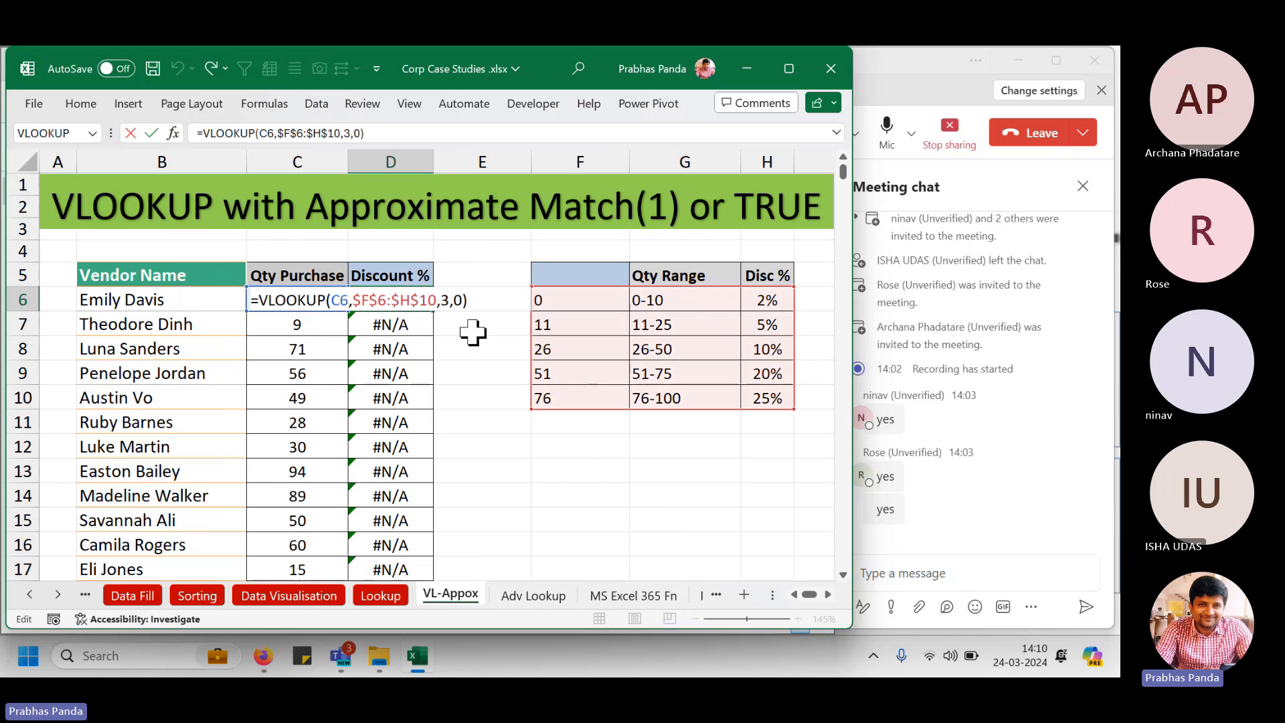
key("BackSpace")
key("BackSpace")
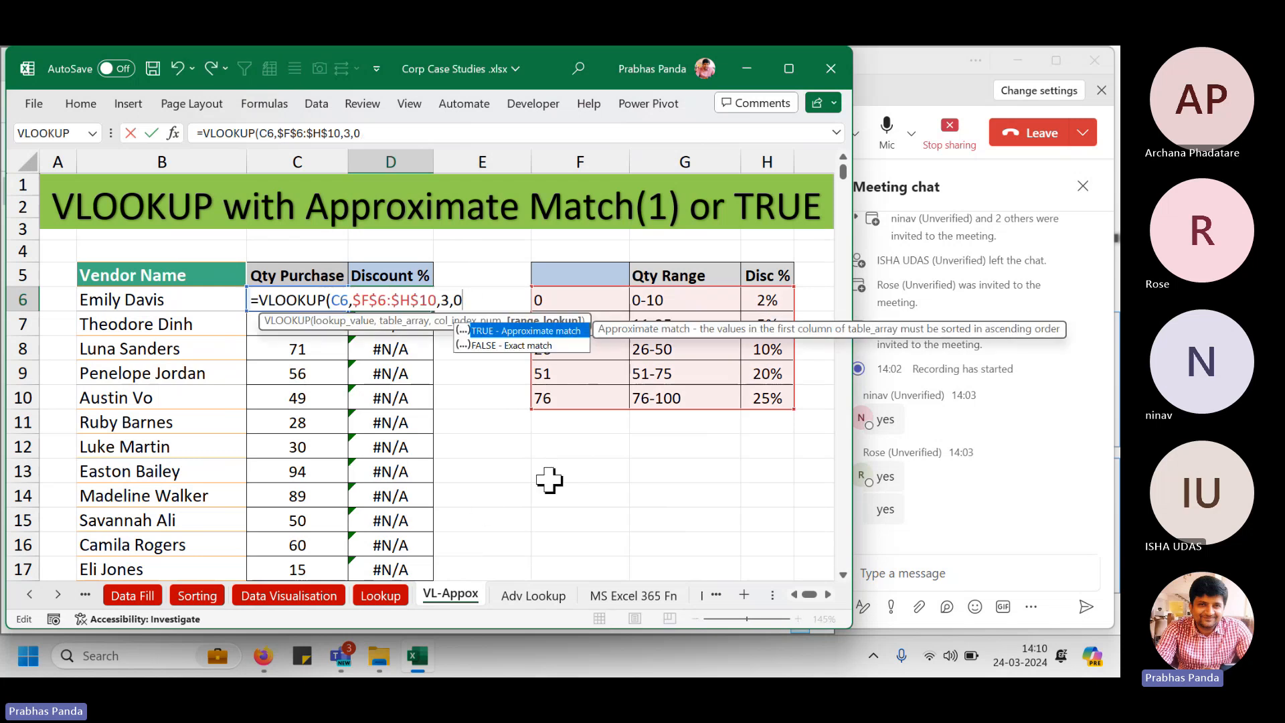
type("1)")
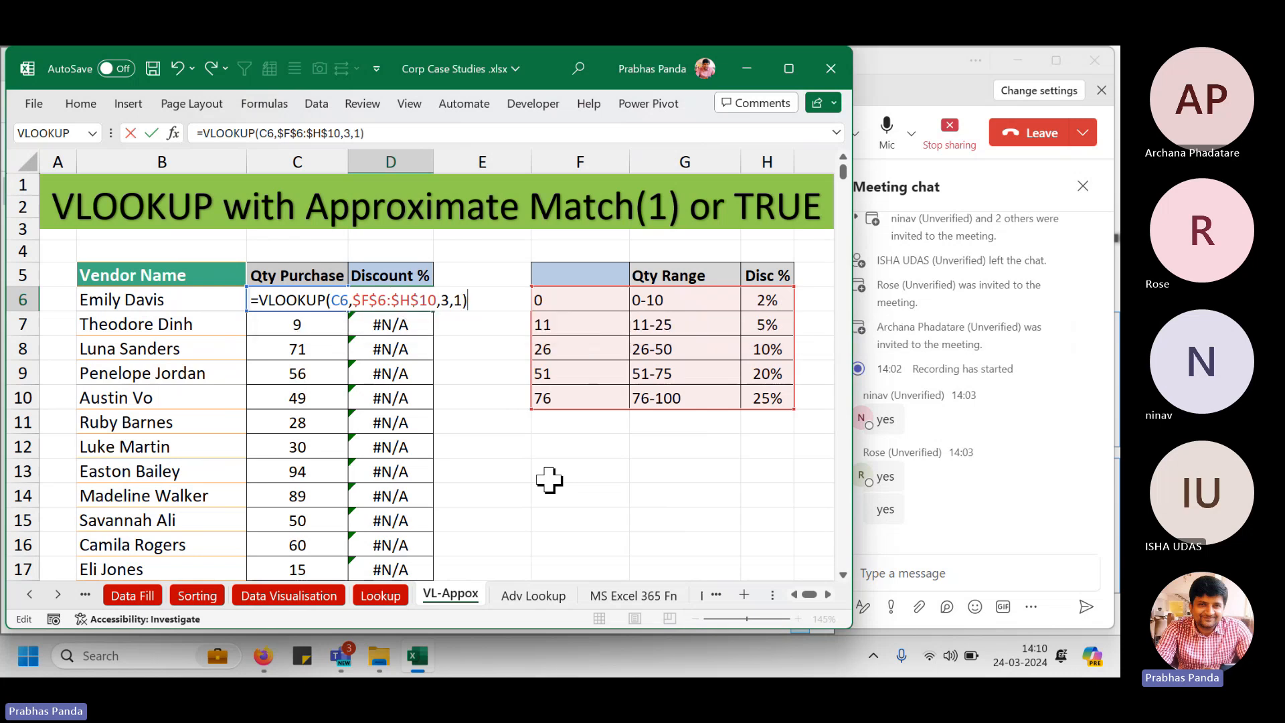
key("Return")
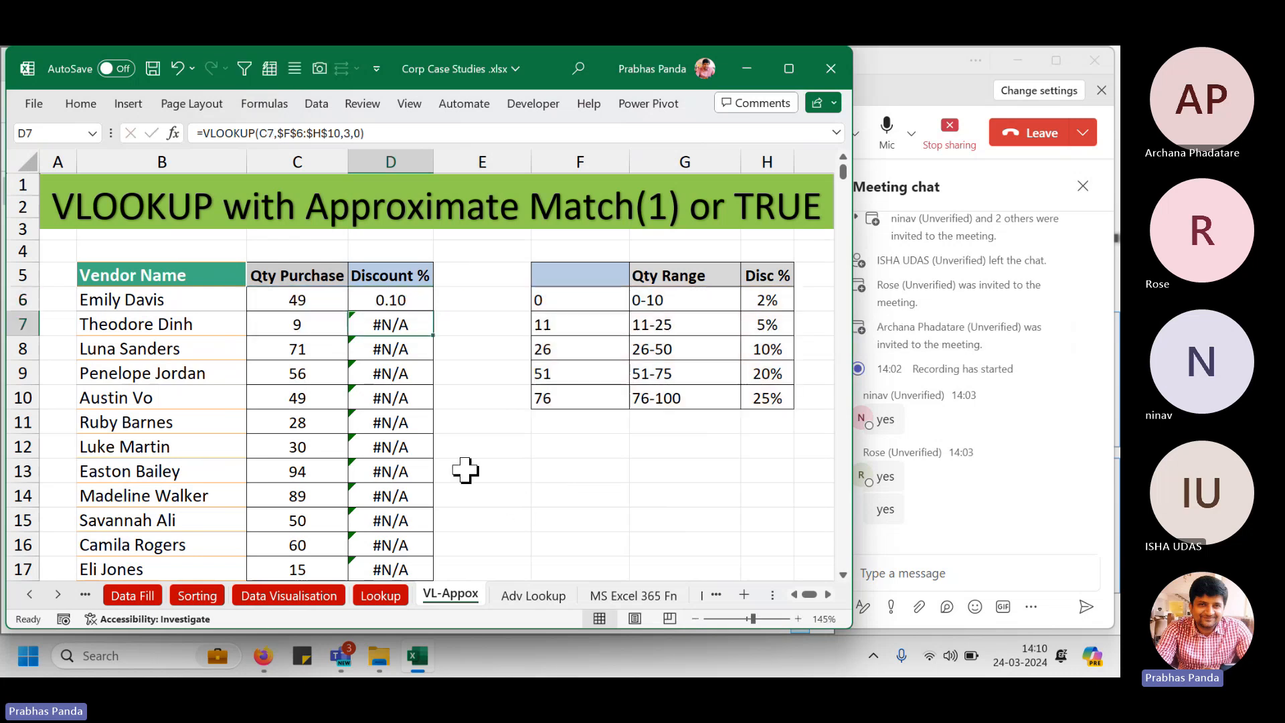
Format D6 as a percentage and fill its approximate-match formula down the Discount % column.
key("Up")
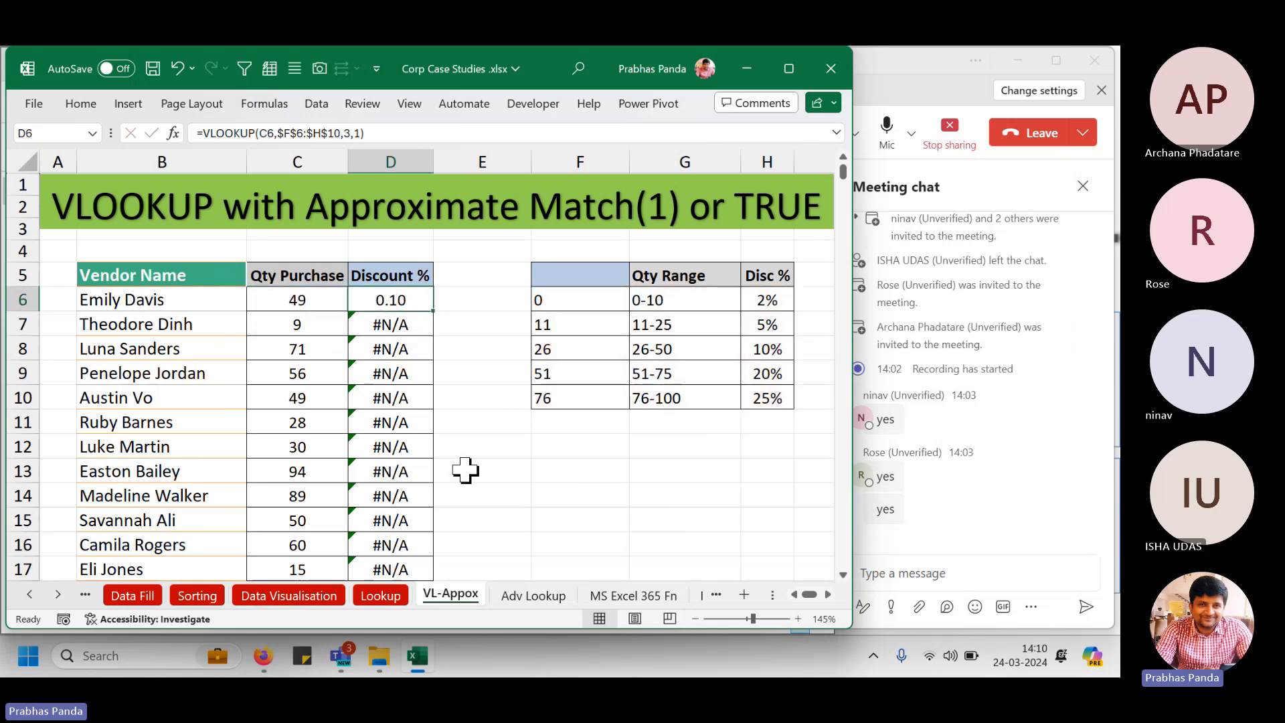
left_click(435, 307)
left_click(382, 299)
key("ctrl+shift+5")
double_click(434, 311)
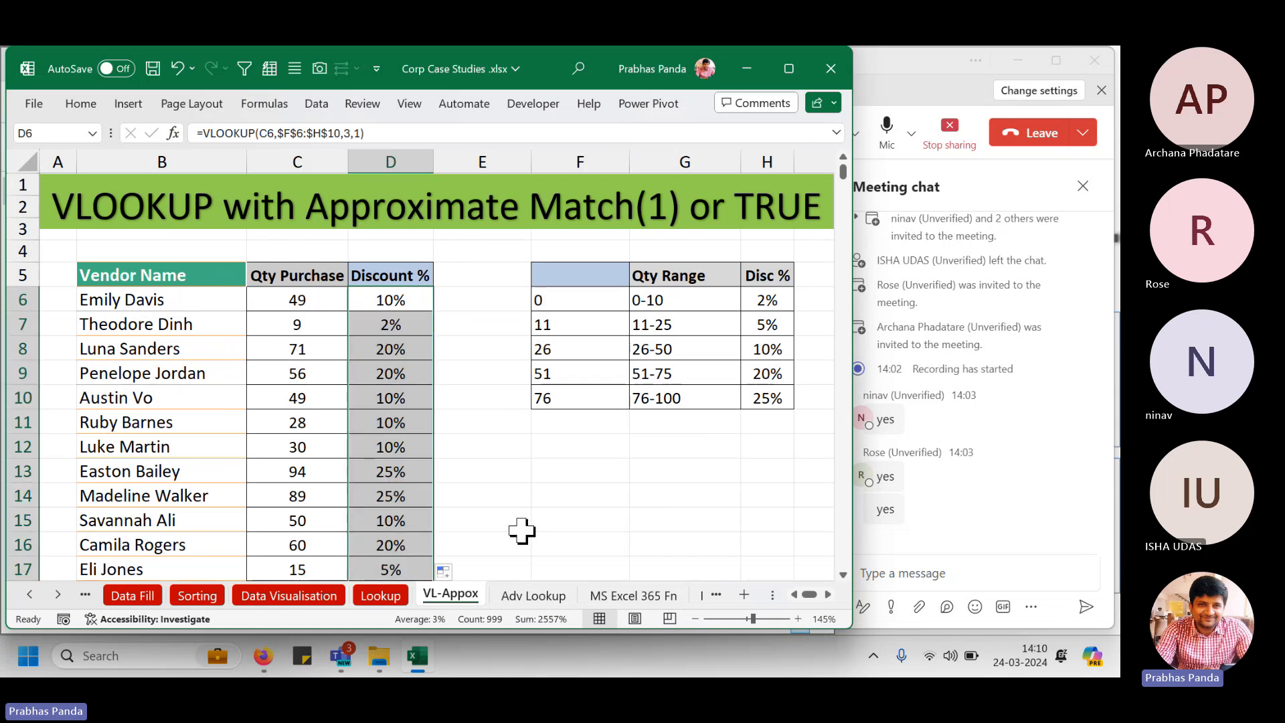
Show the D6 formula as text in E4: =VLOOKUP(C6,$F$6:$H$10,3,1).
key("F2")
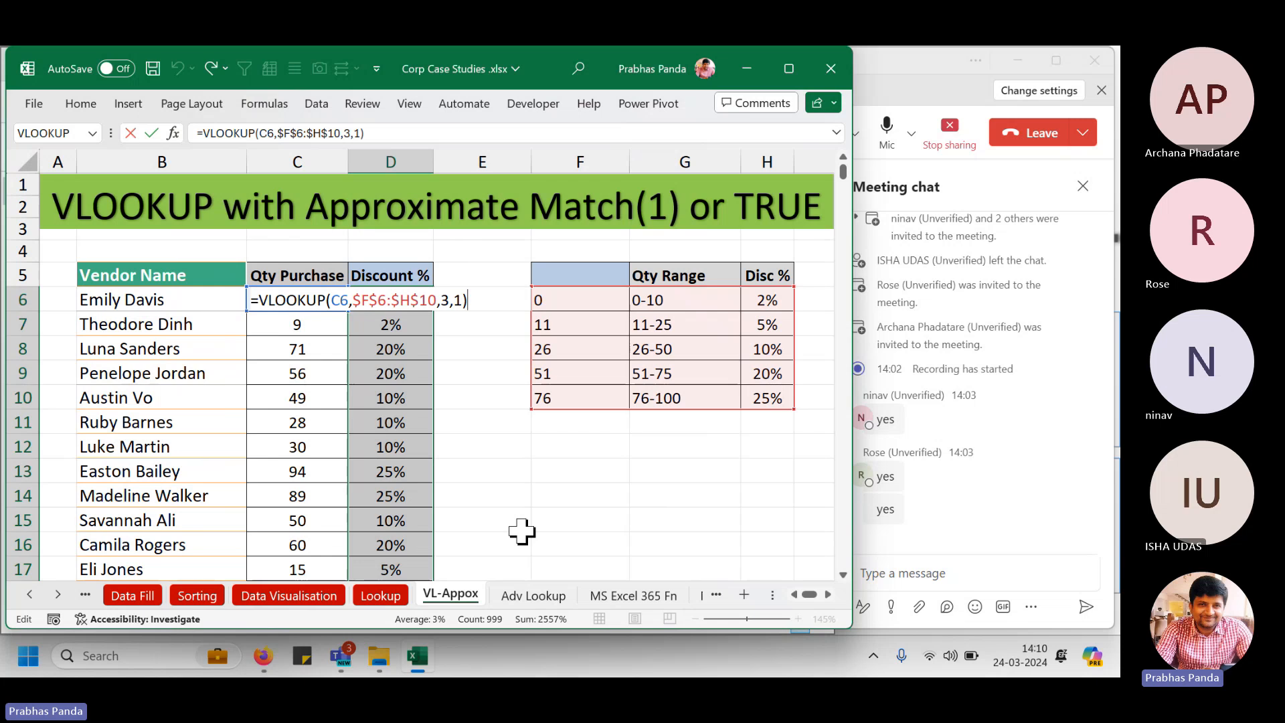
key("Escape")
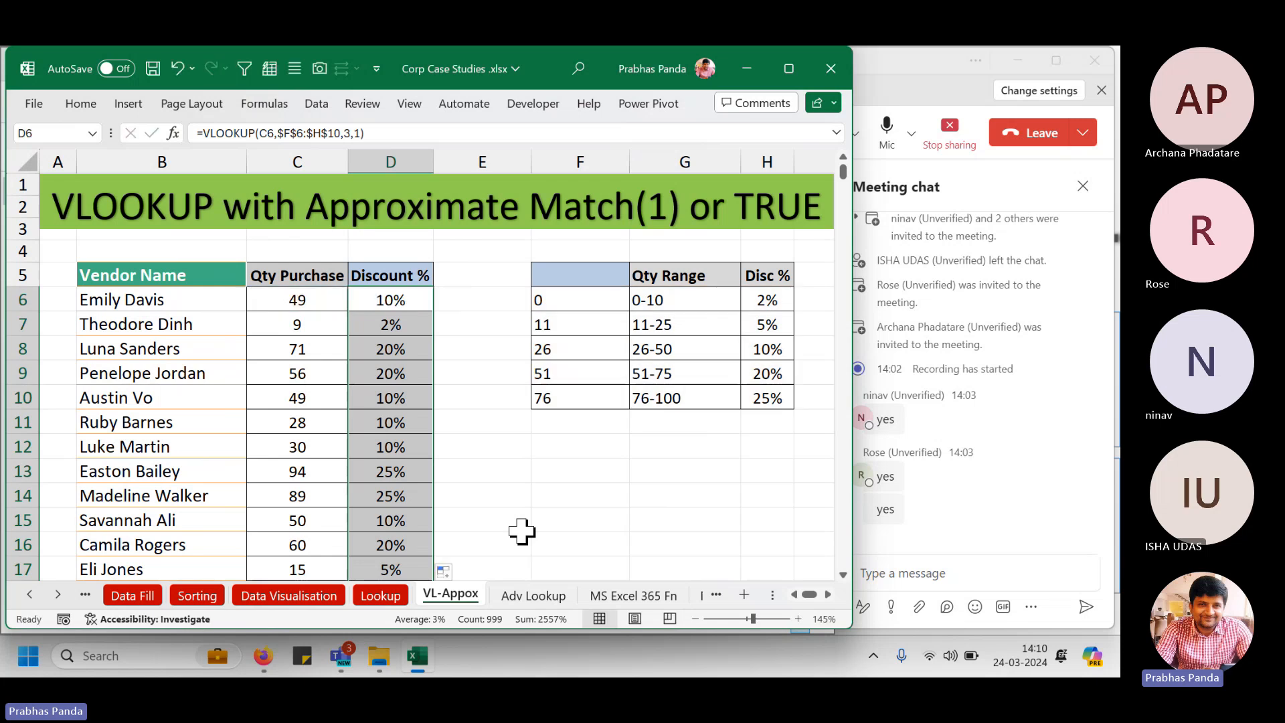
left_click(483, 256)
type("=VLOOKUP(C6,$F$6:$H$10,3,1)")
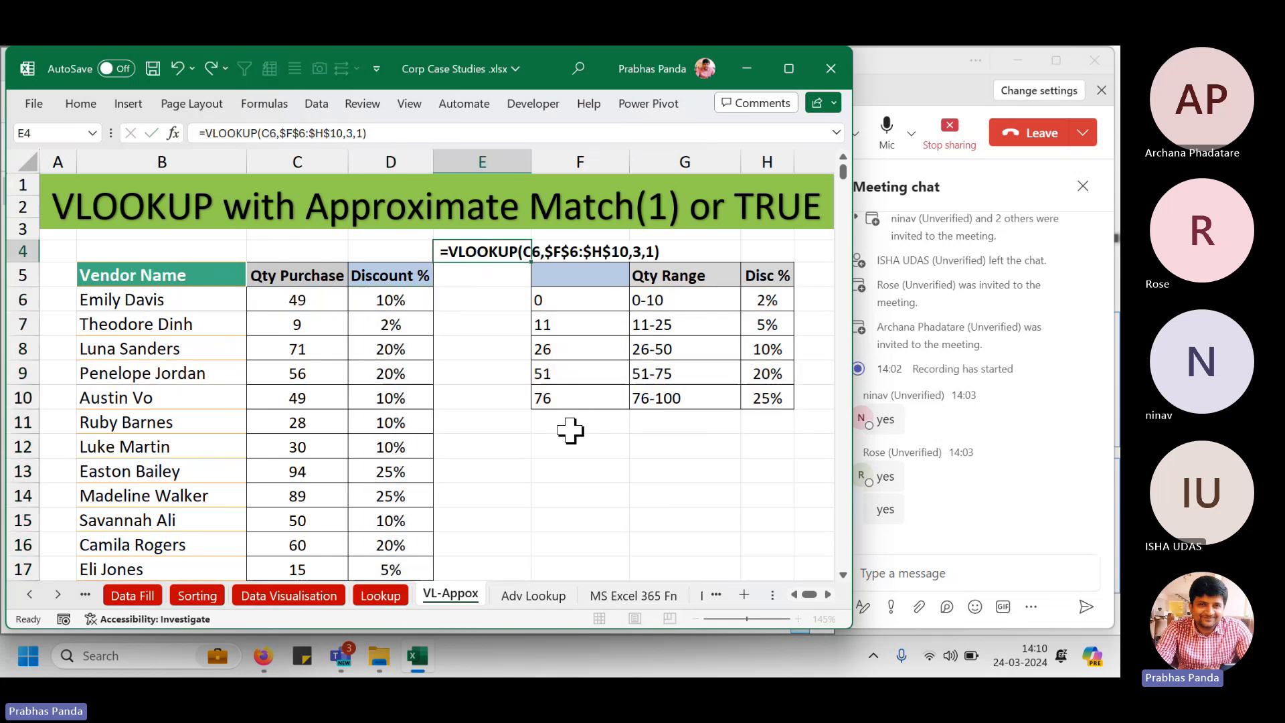
Copy the formula text cells E4:G4 and highlight them with a yellow fill.
key("shift+Right")
key("shift+Right")
key("ctrl+c")
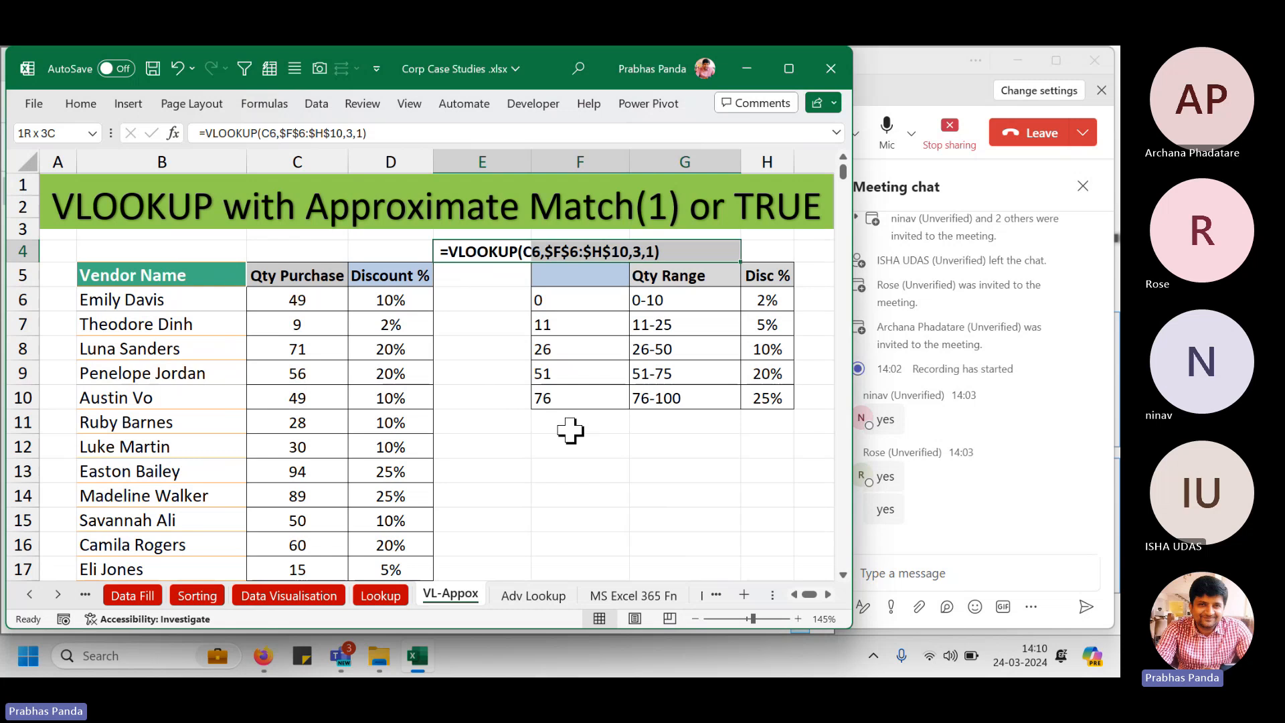
left_click(95, 106)
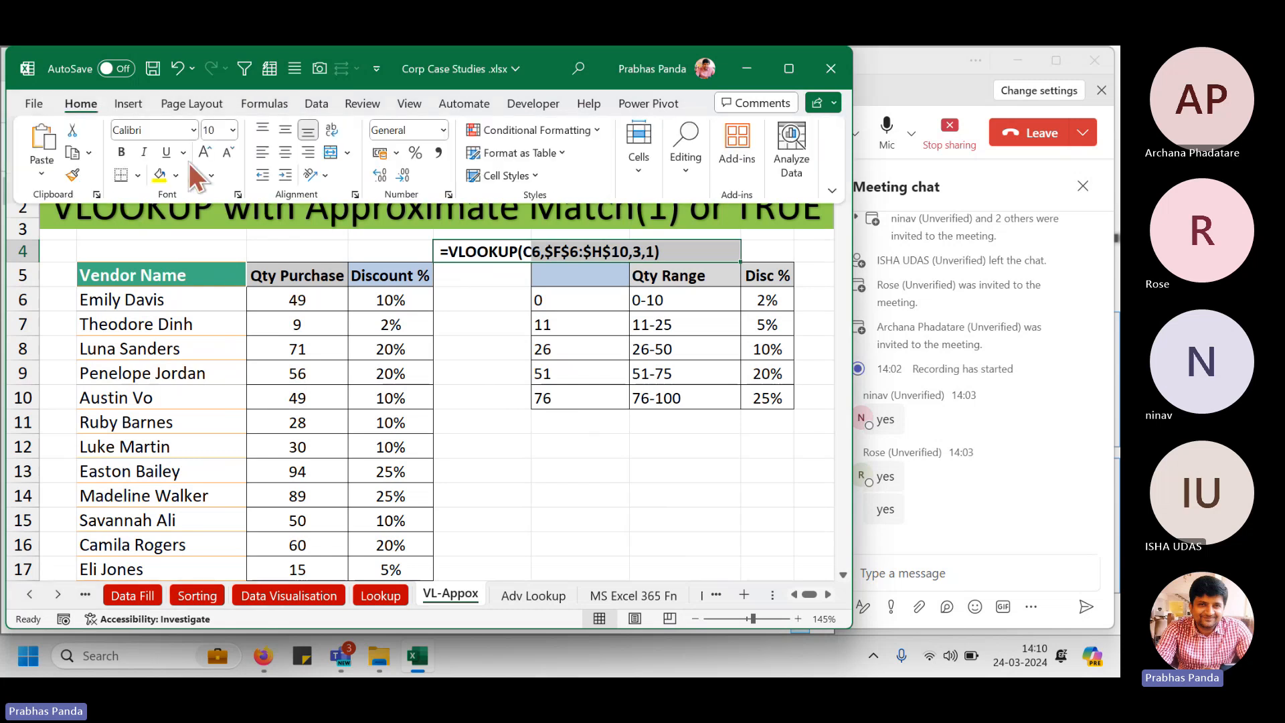
left_click(159, 175)
left_click(579, 494)
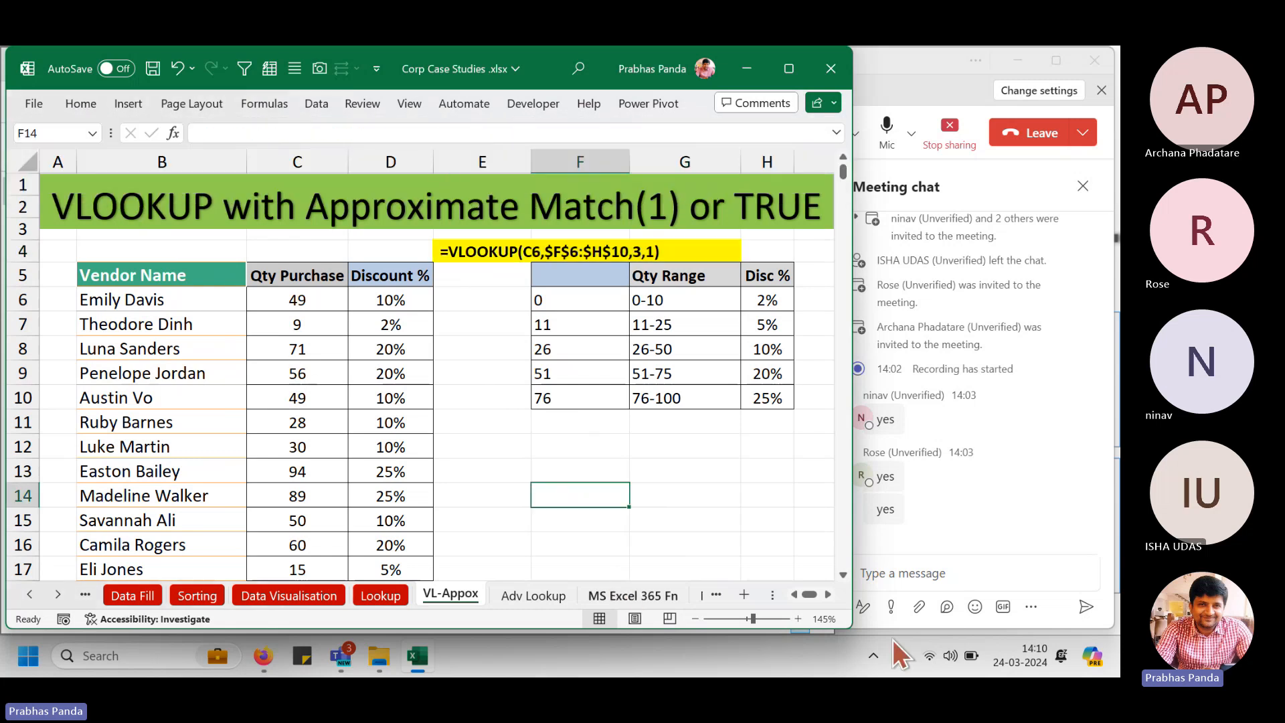
Switch to the Teams meeting and send the copied formula =VLOOKUP(C6,$F$6:$H$10,3,1) in the meeting chat.
left_click(958, 570)
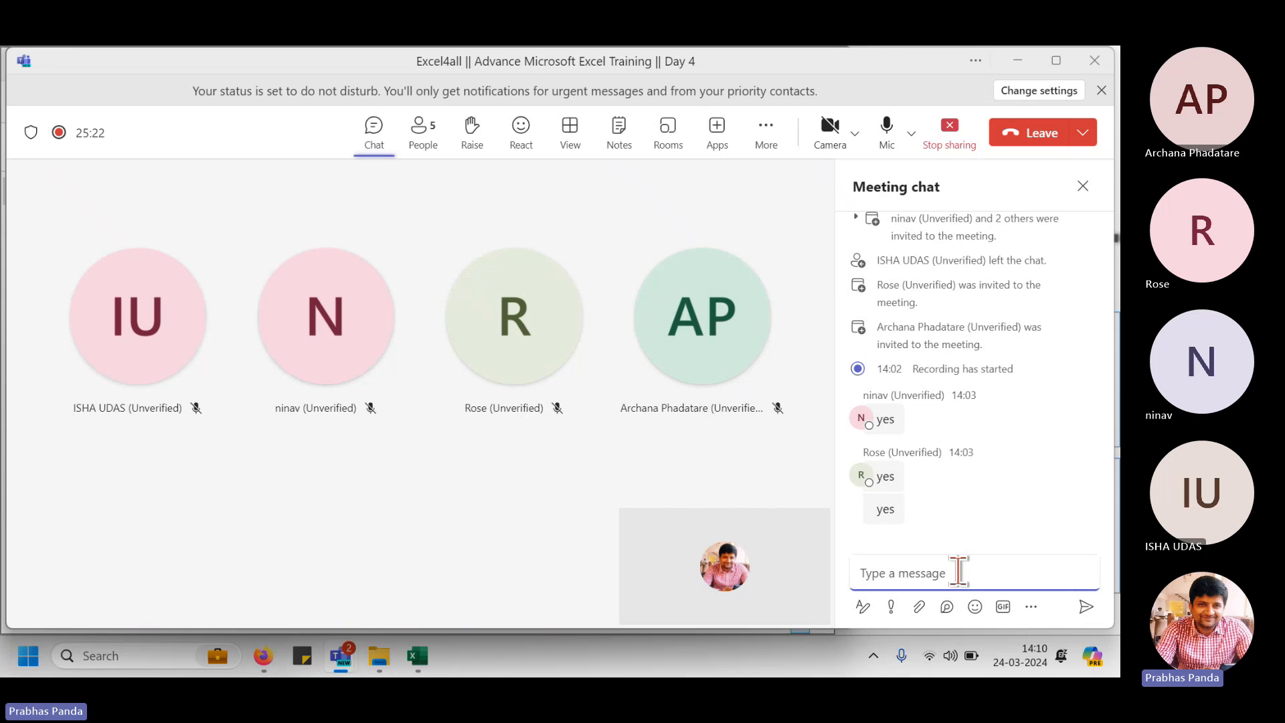
key("ctrl+v")
key("Return")
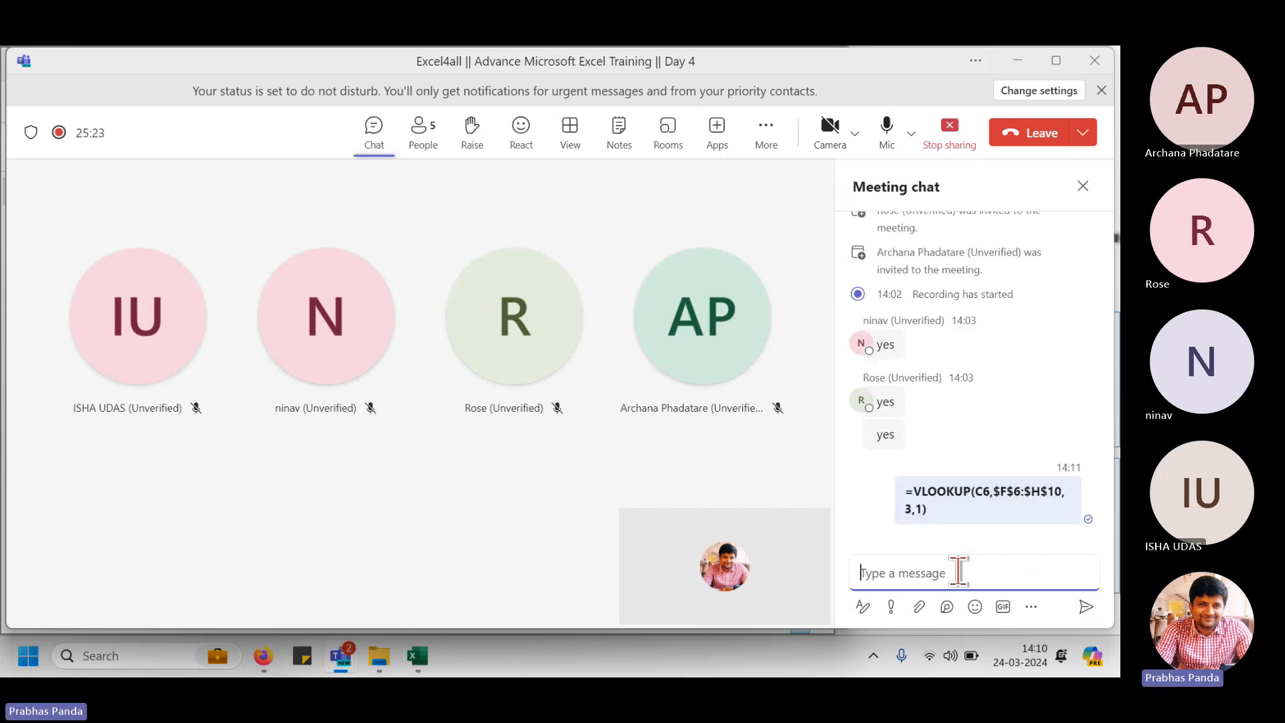
Switch back to Excel and color the VL-Appox sheet tab dark red.
key("alt+Tab")
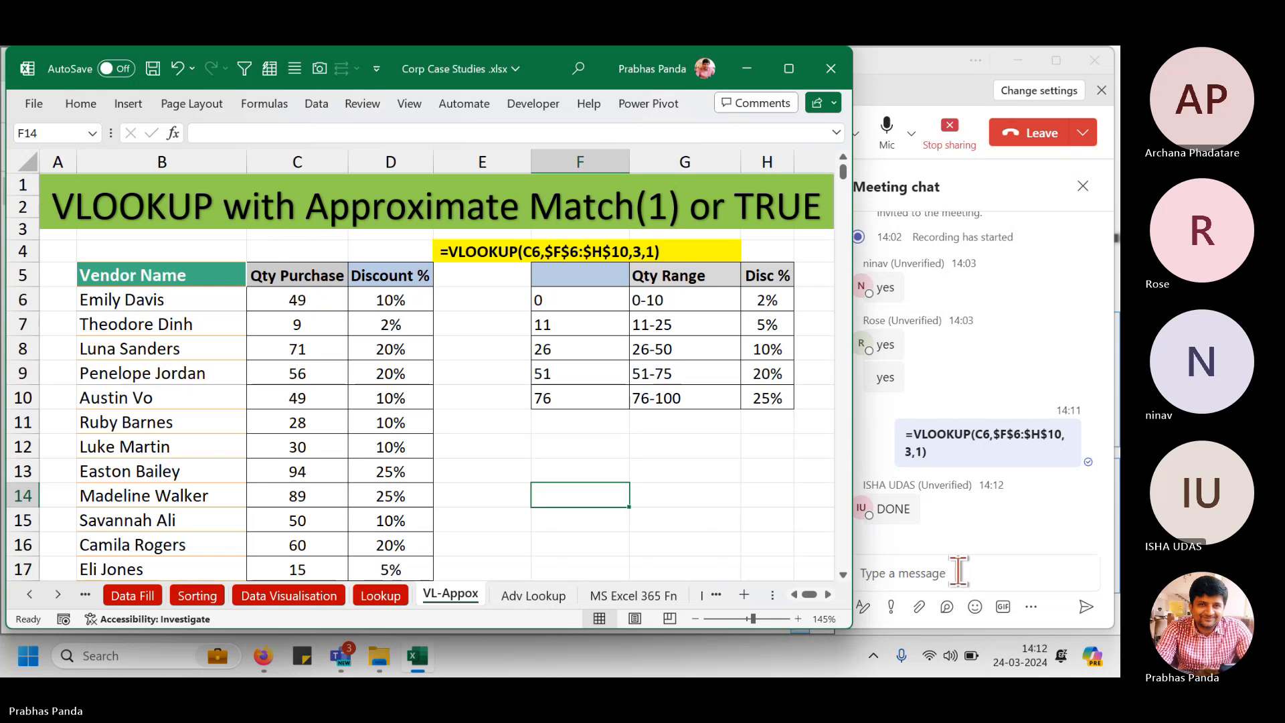
right_click(440, 596)
mouse_move(504, 481)
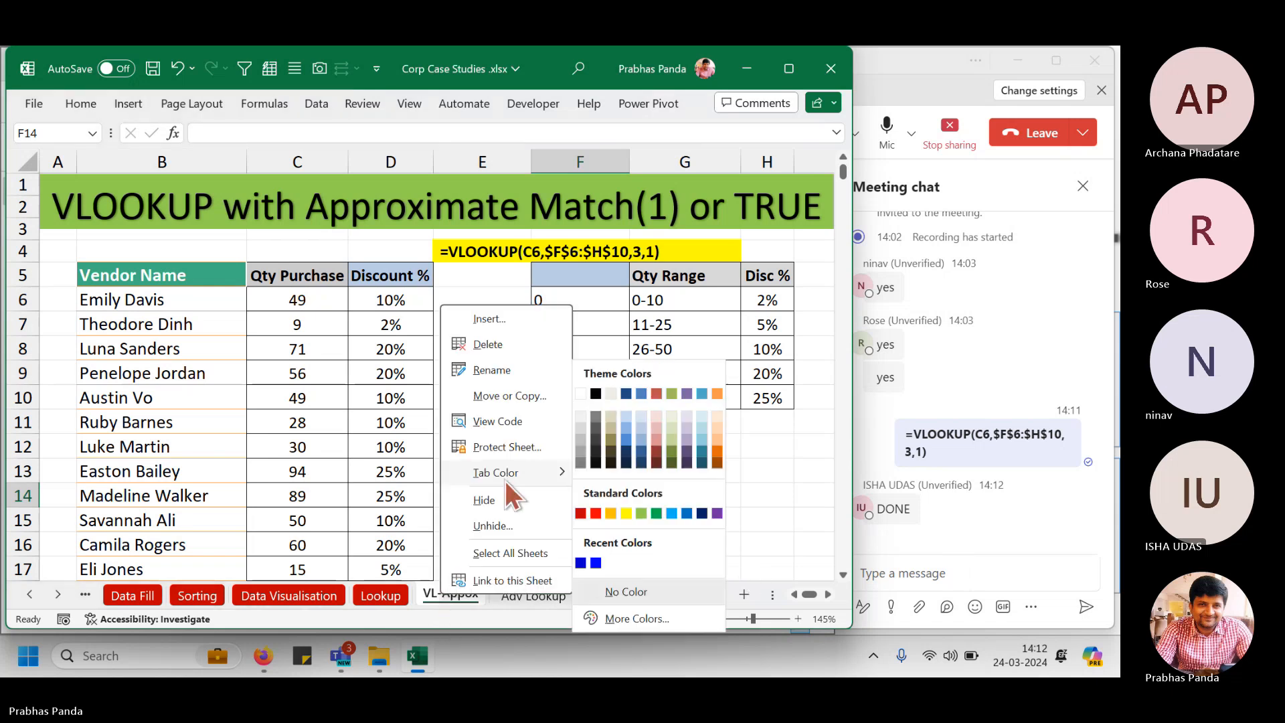
left_click(581, 513)
left_click(667, 520)
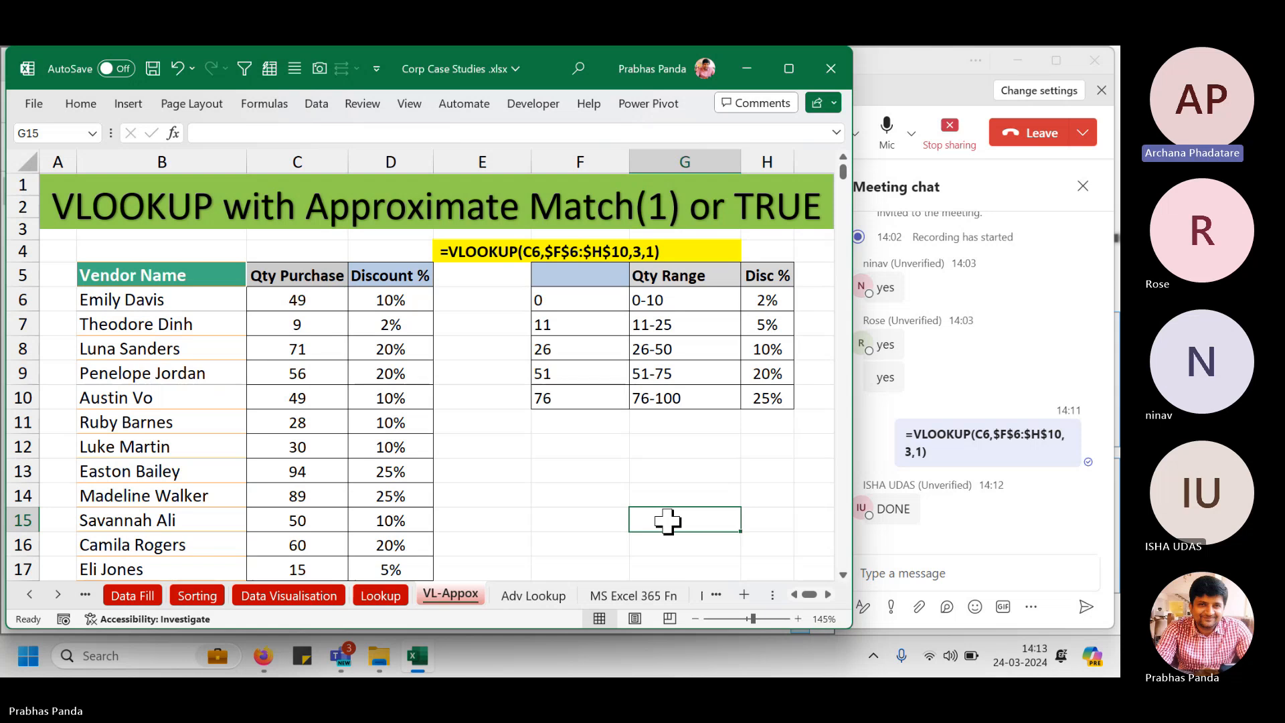
Examine the purchase quantities and discounts around row 47, where the quantities end.
scroll(322, 372, "down", 4)
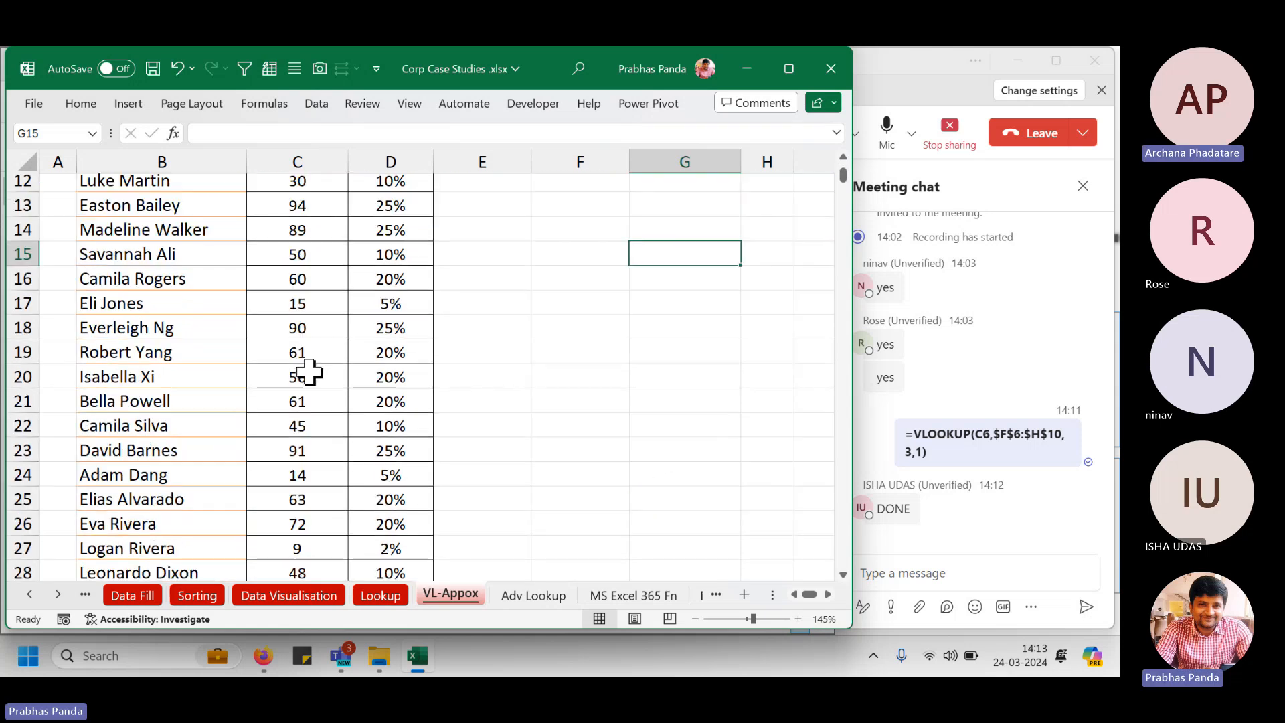
scroll(311, 373, "down", 6)
scroll(309, 373, "down", 5)
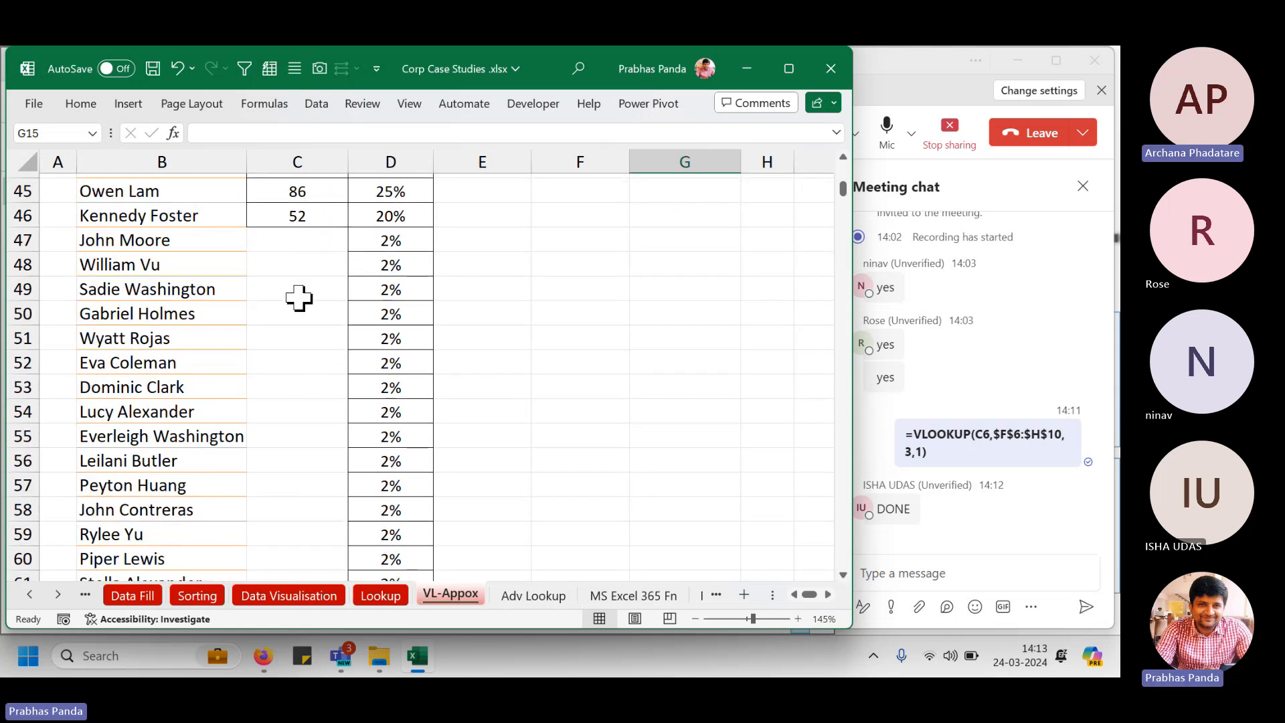
left_click(295, 246)
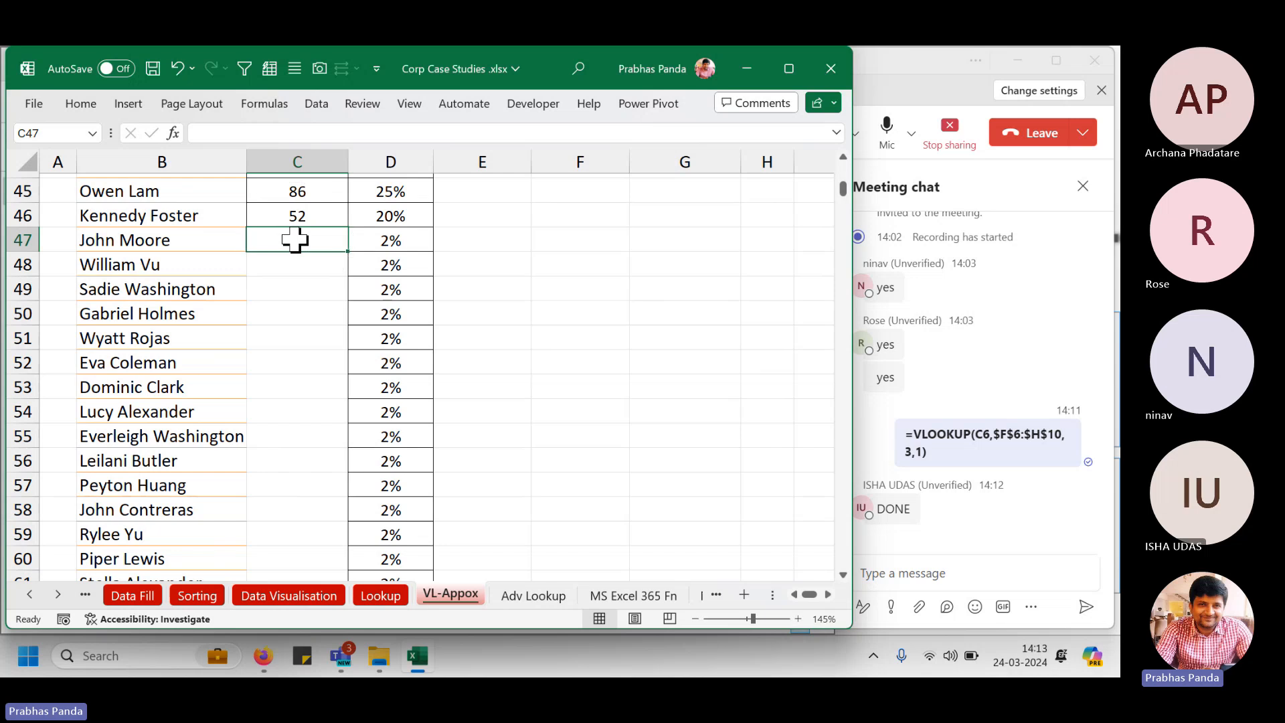
scroll(610, 461, "up", 15)
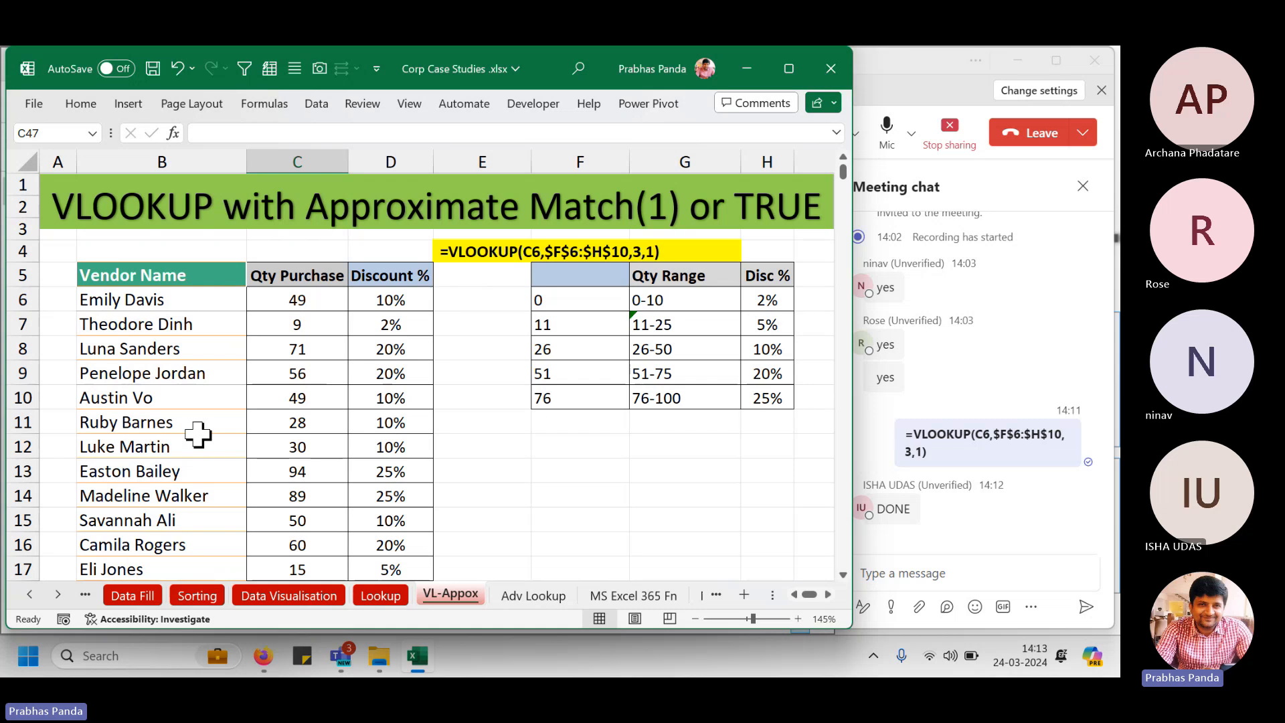
scroll(221, 435, "down", 6)
scroll(228, 436, "down", 8)
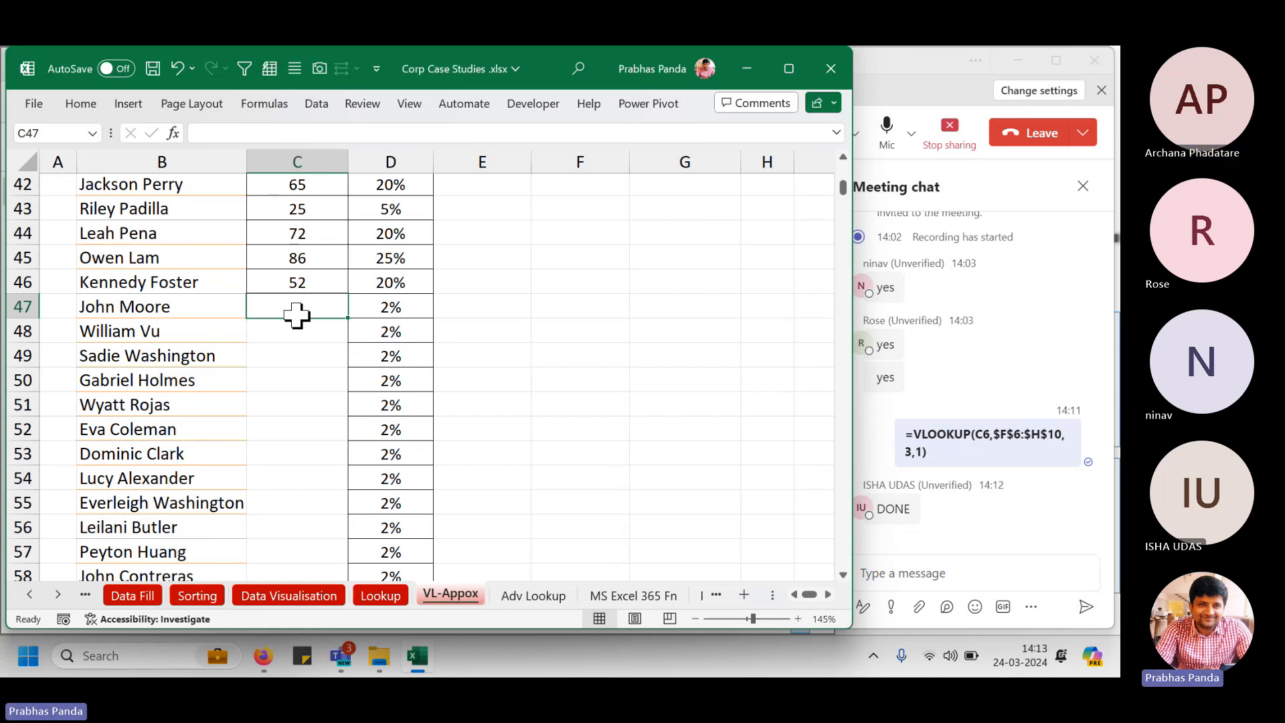
left_click(410, 310)
left_click(264, 312)
Delete the discount formulas from D47 to the end of the column, where no purchase quantities are entered.
left_click(406, 307)
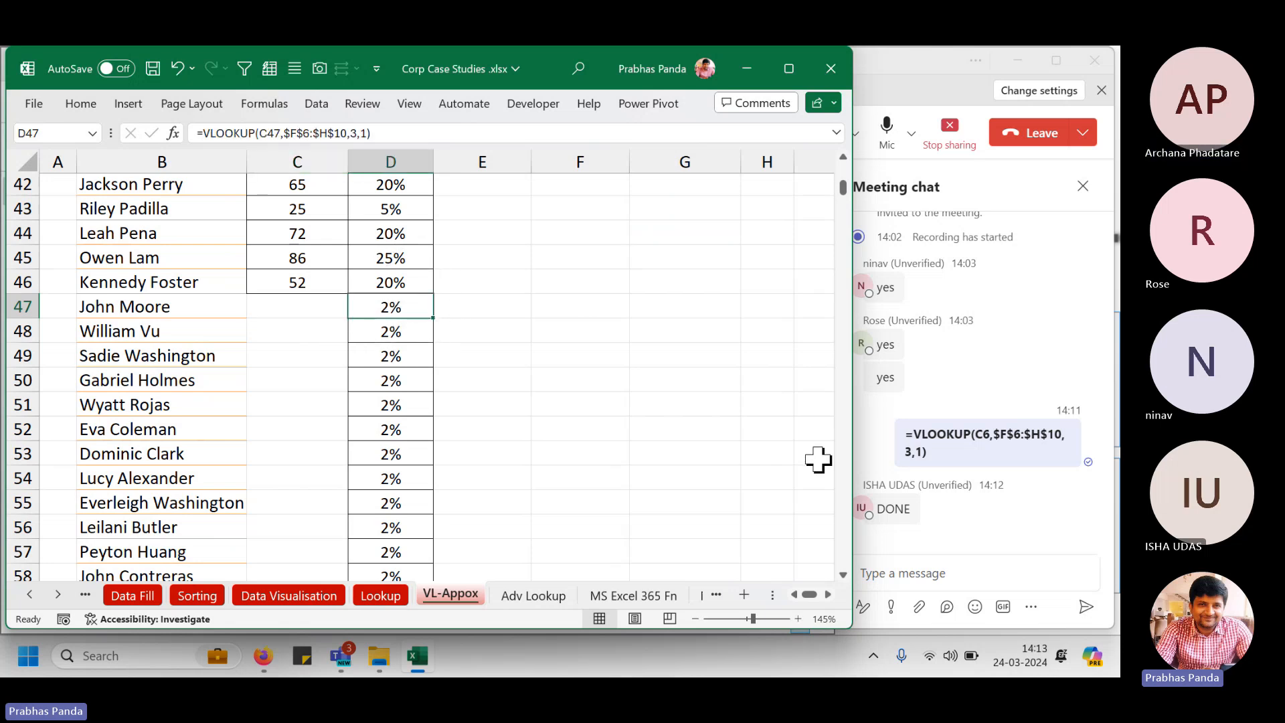
key("ctrl+shift+Down")
key("Delete")
key("ctrl+BackSpace")
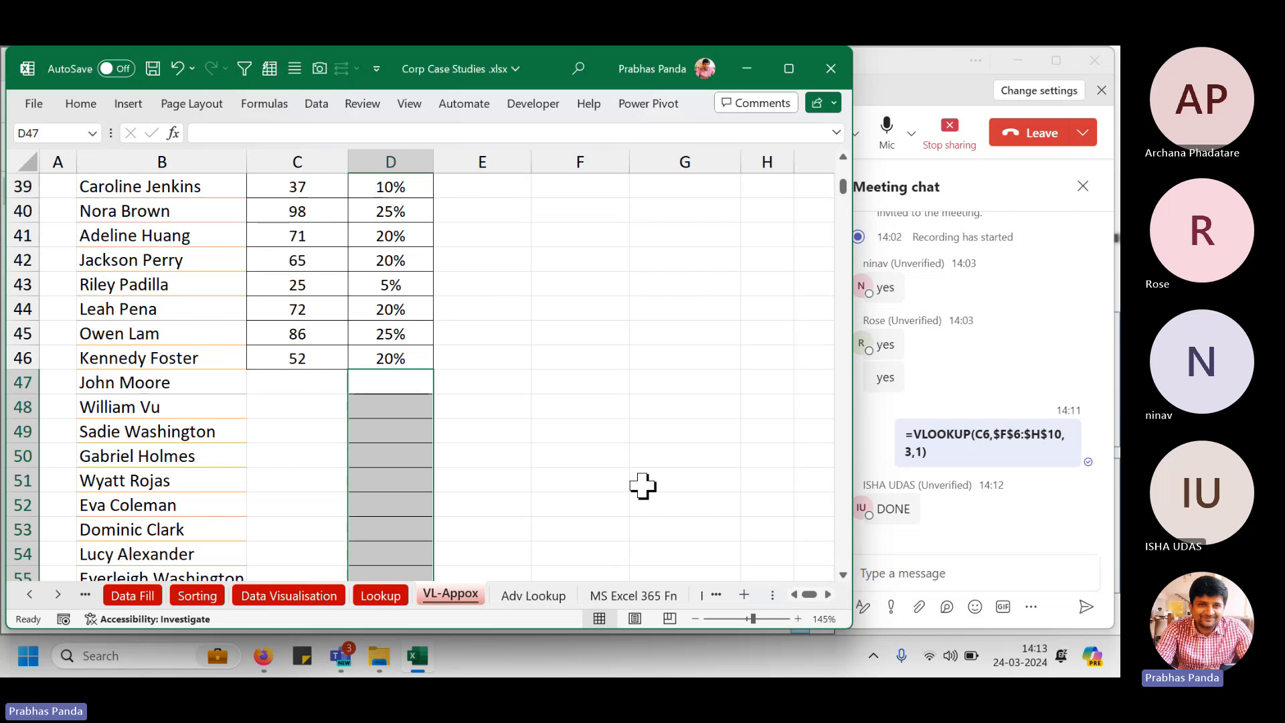
left_click(275, 405)
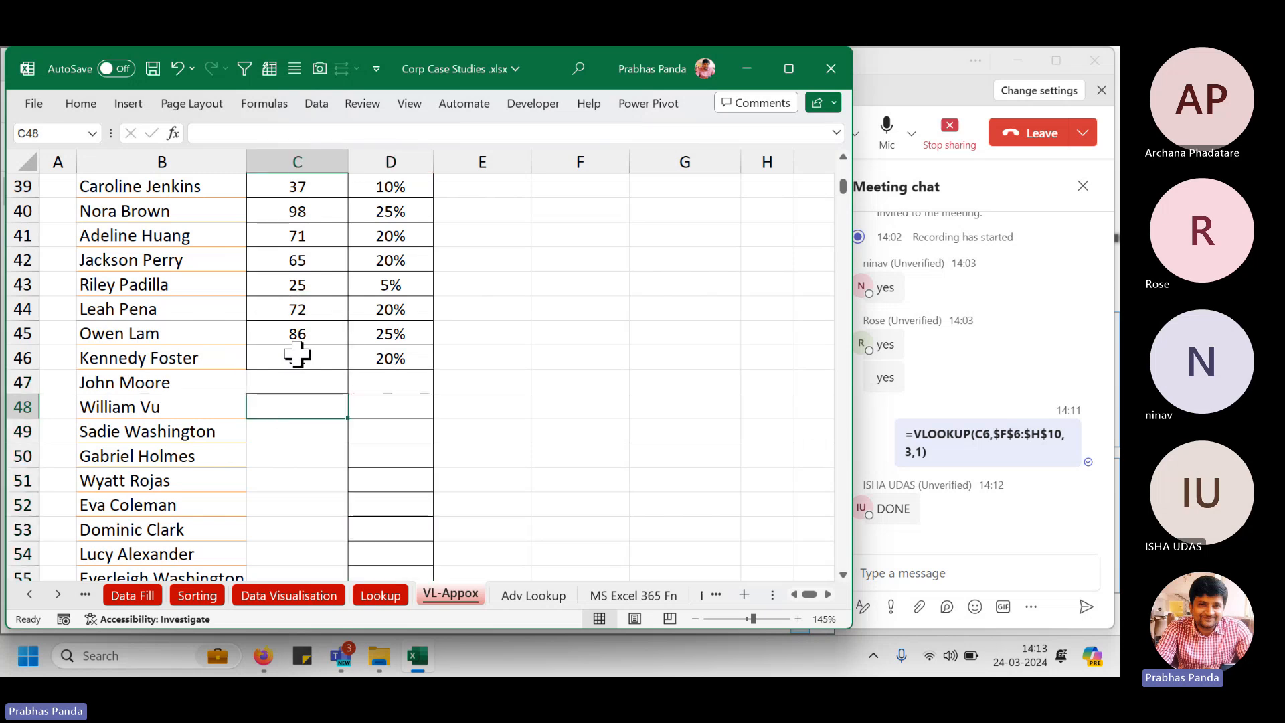
left_click(418, 361)
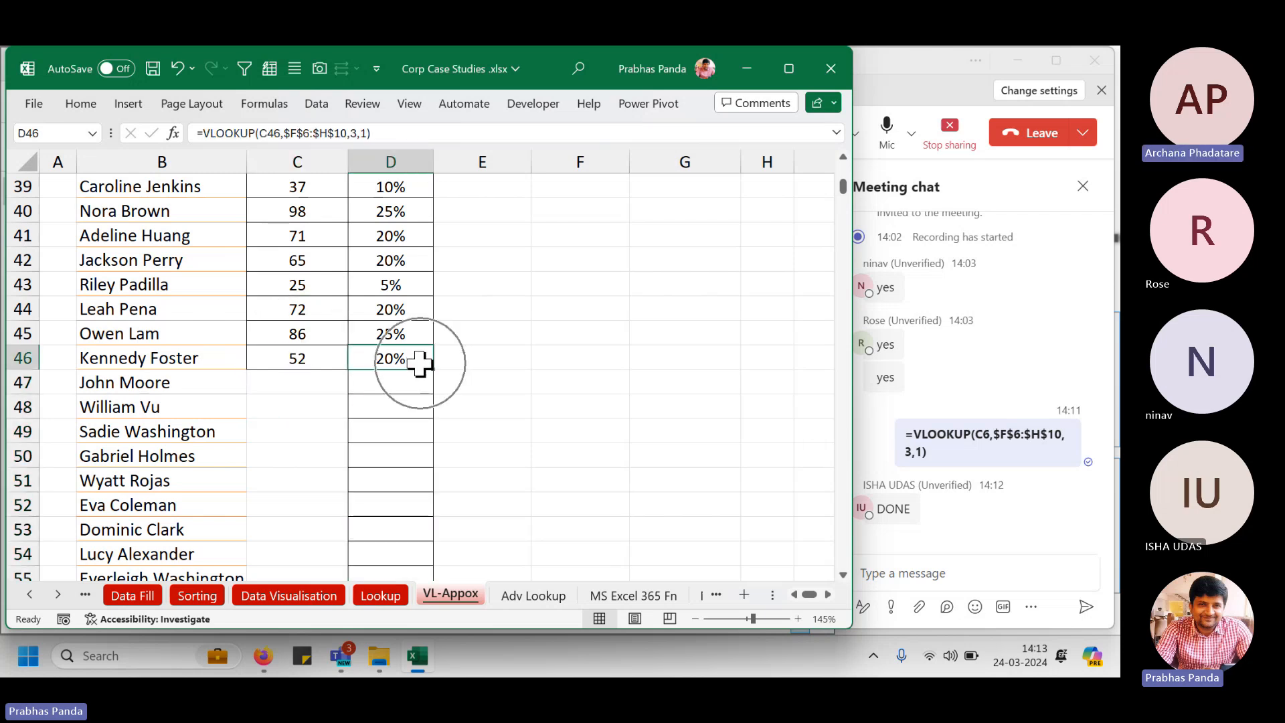
scroll(589, 447, "up", 13)
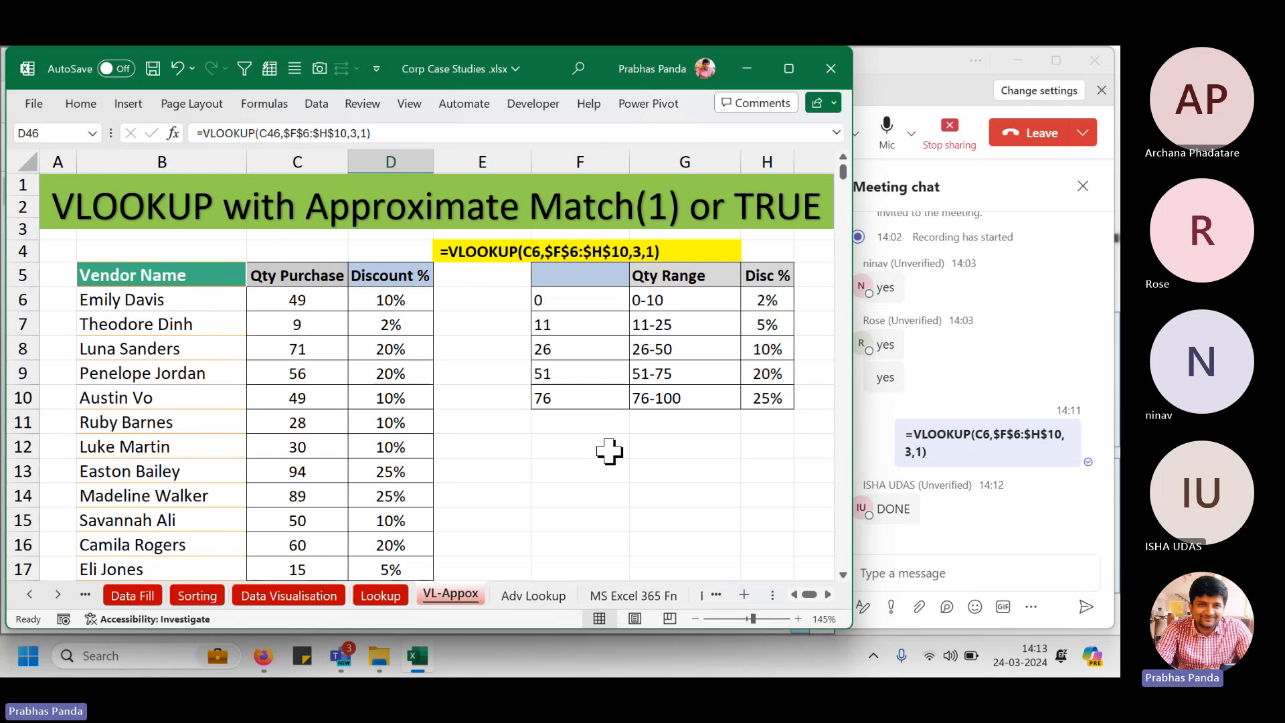
Check the Teams meeting window and return to the Corp Case Studies workbook in Excel.
left_click(920, 75)
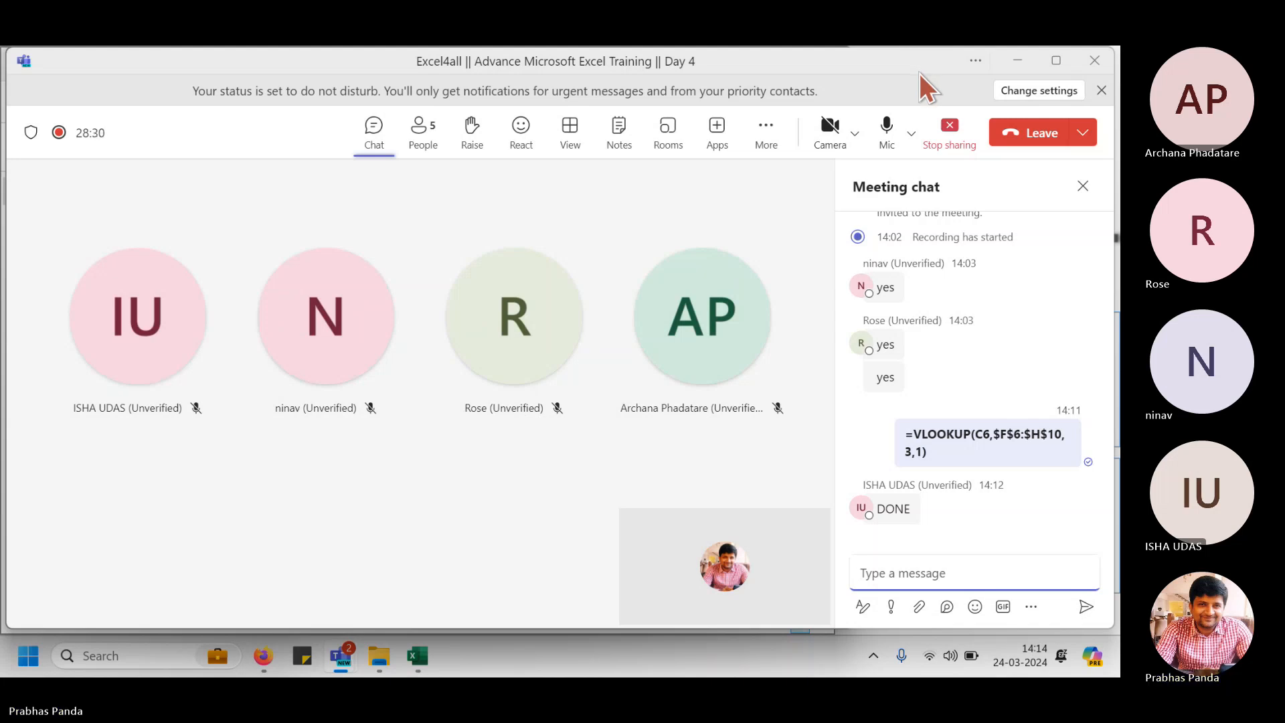
key("alt+Tab")
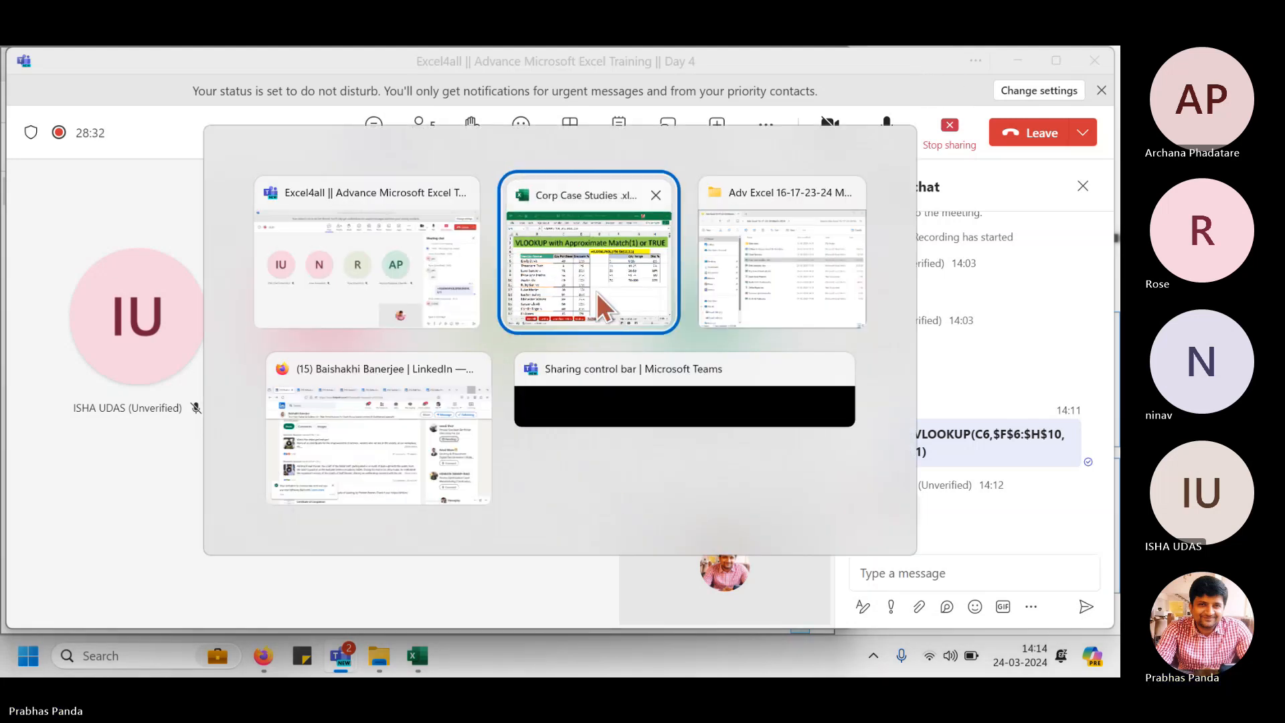
left_click(602, 304)
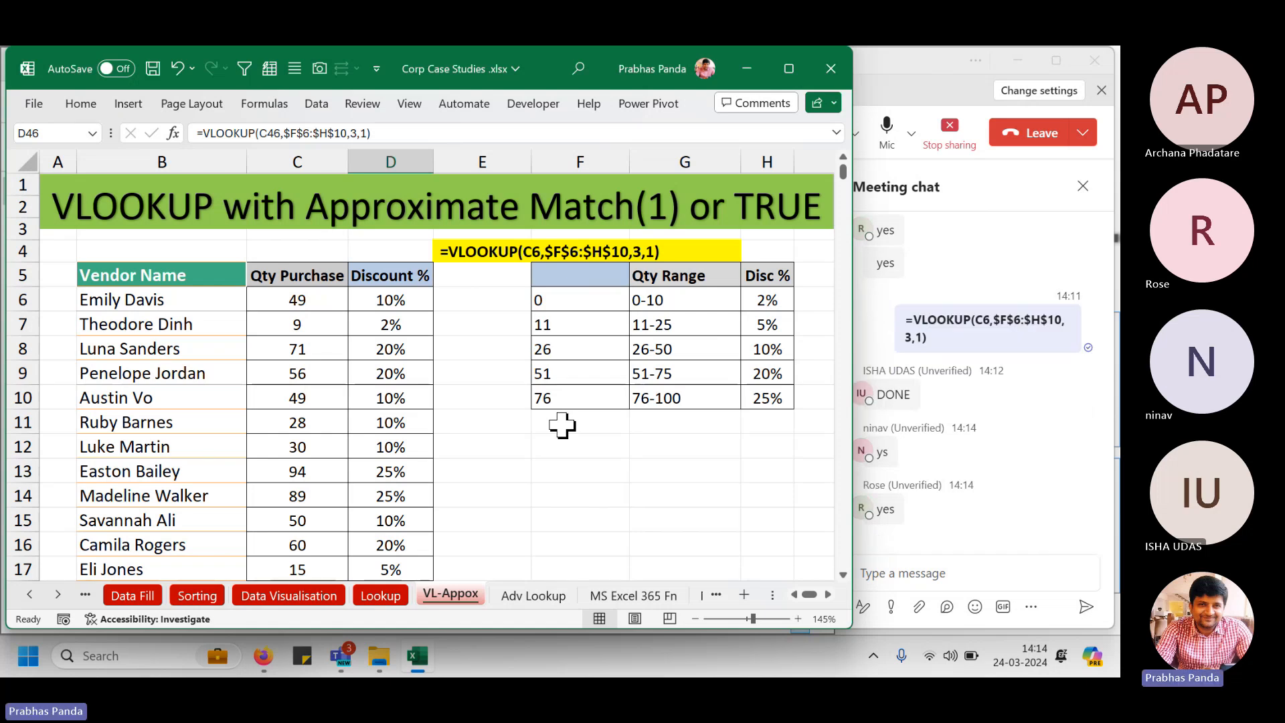
Go to the Adv Lookup sheet and narrow the empty column F between the tables.
key("ctrl+Page_Down")
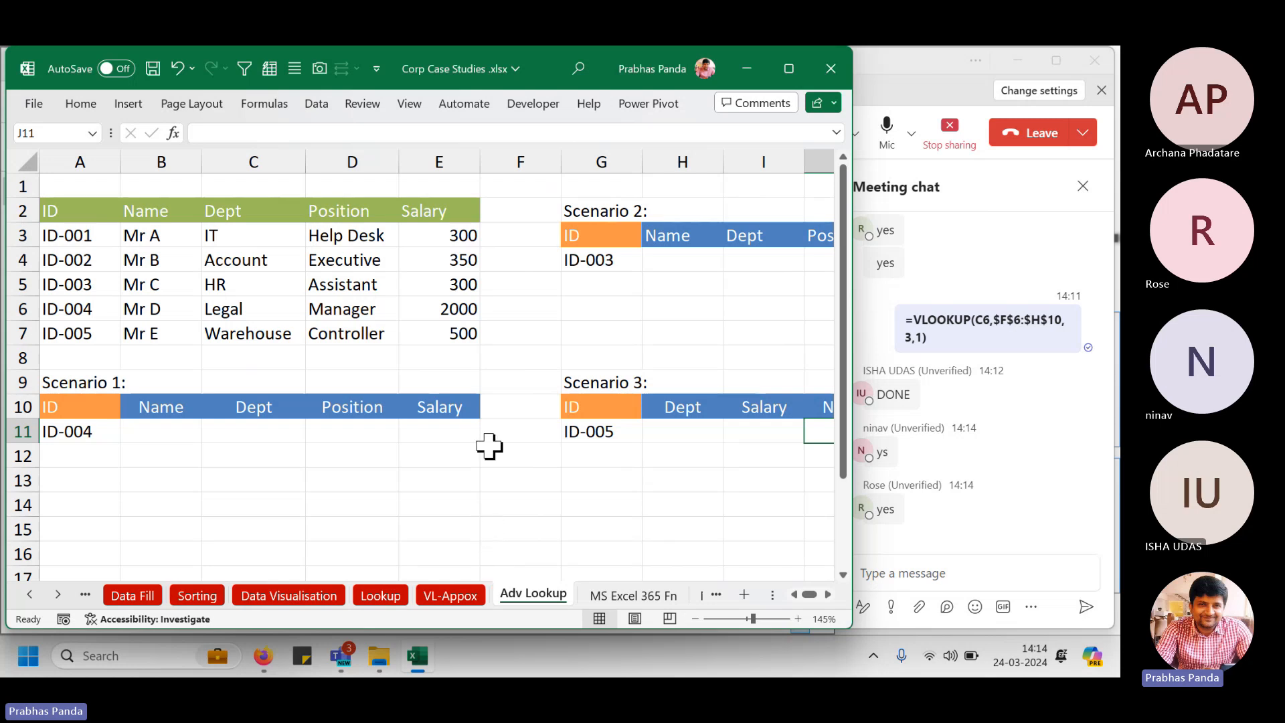
scroll(489, 446, "down", 1)
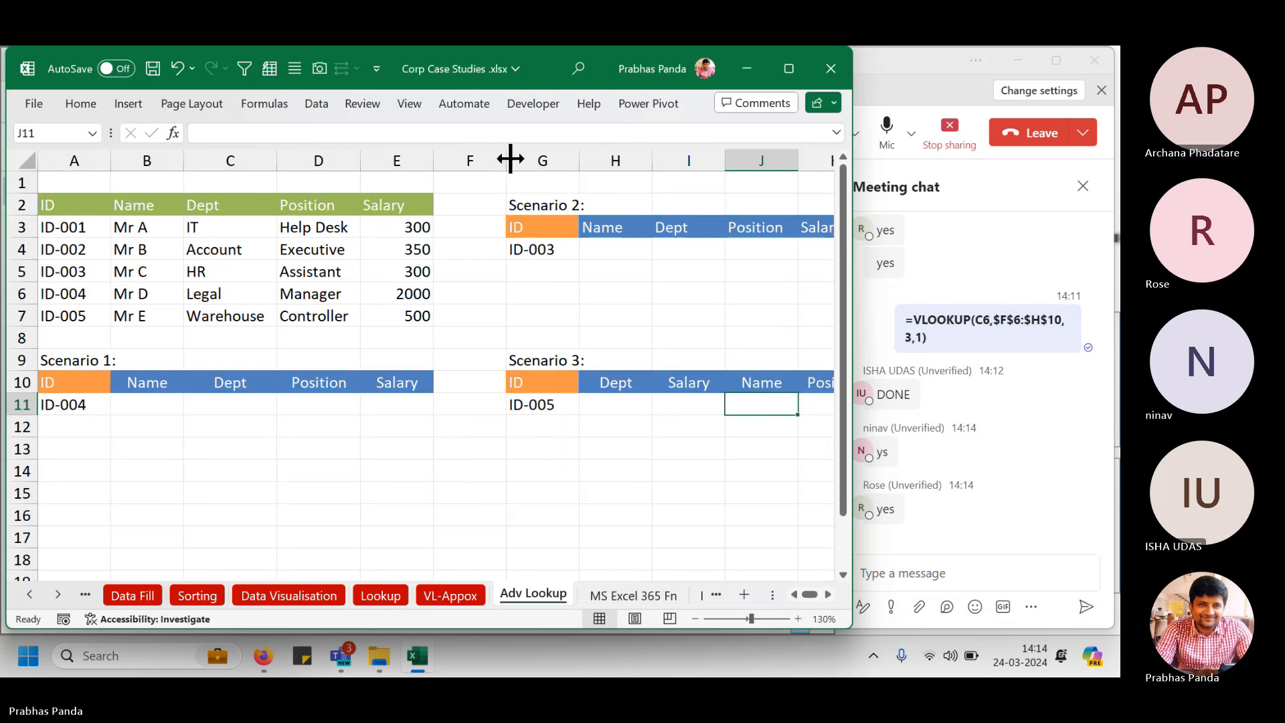
left_click_drag(507, 161, 477, 161)
scroll(513, 474, "down", 1)
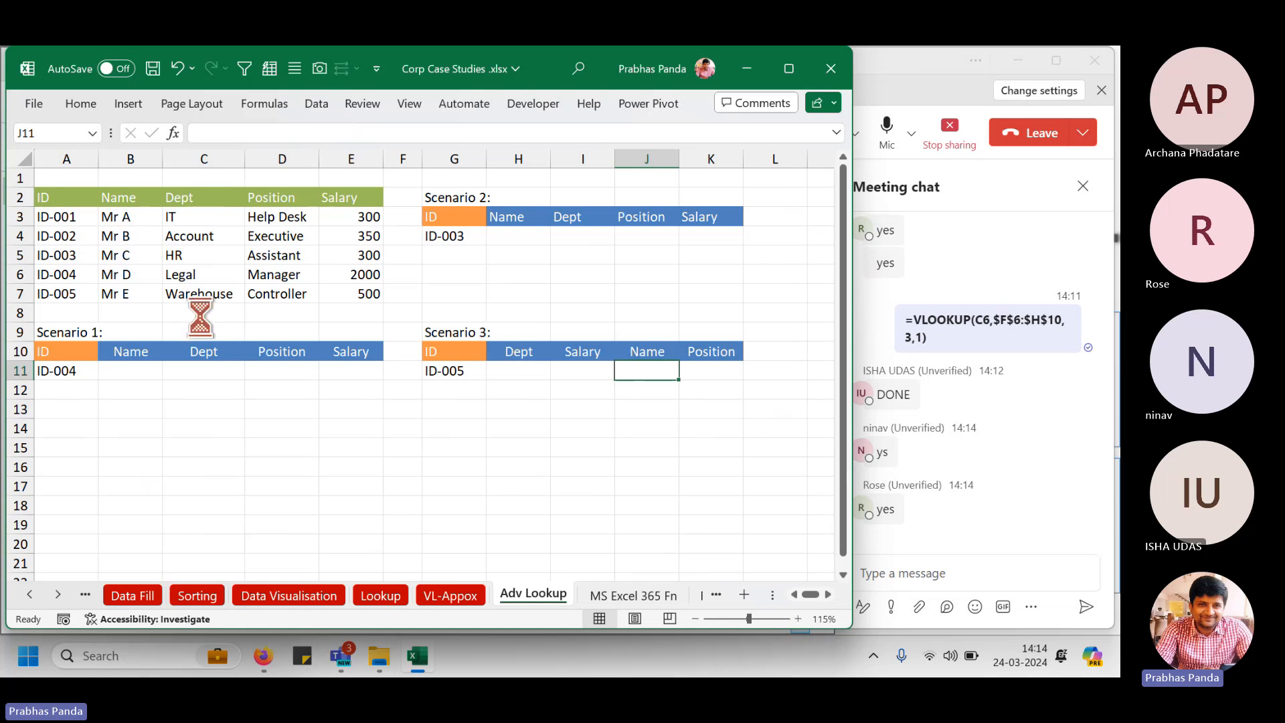
scroll(200, 316, "up", 1)
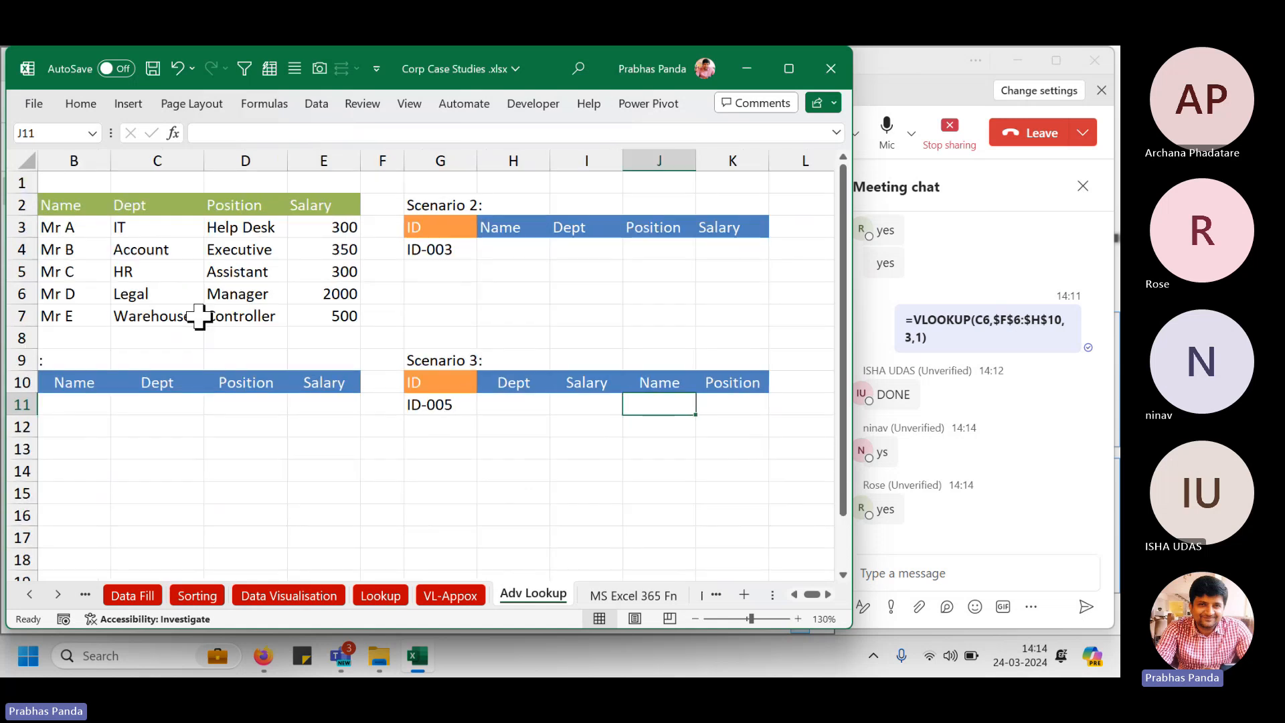
left_click(446, 79)
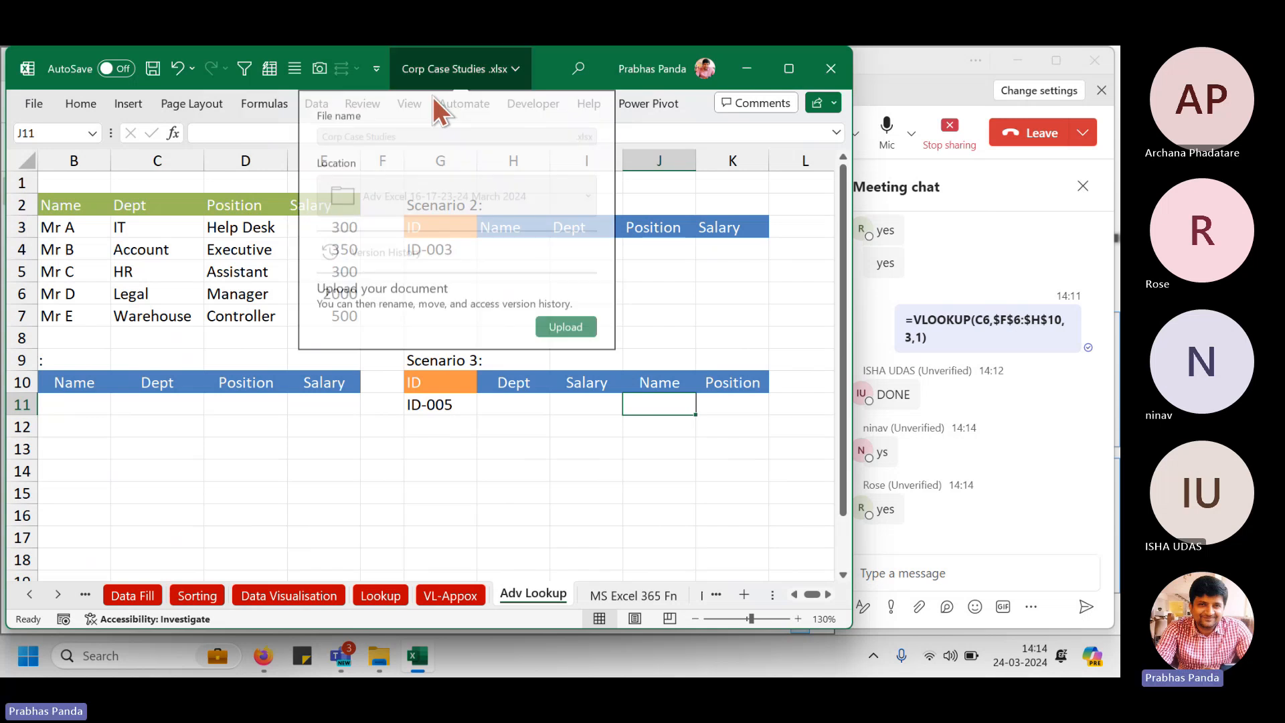
left_click(175, 371)
left_click(165, 326)
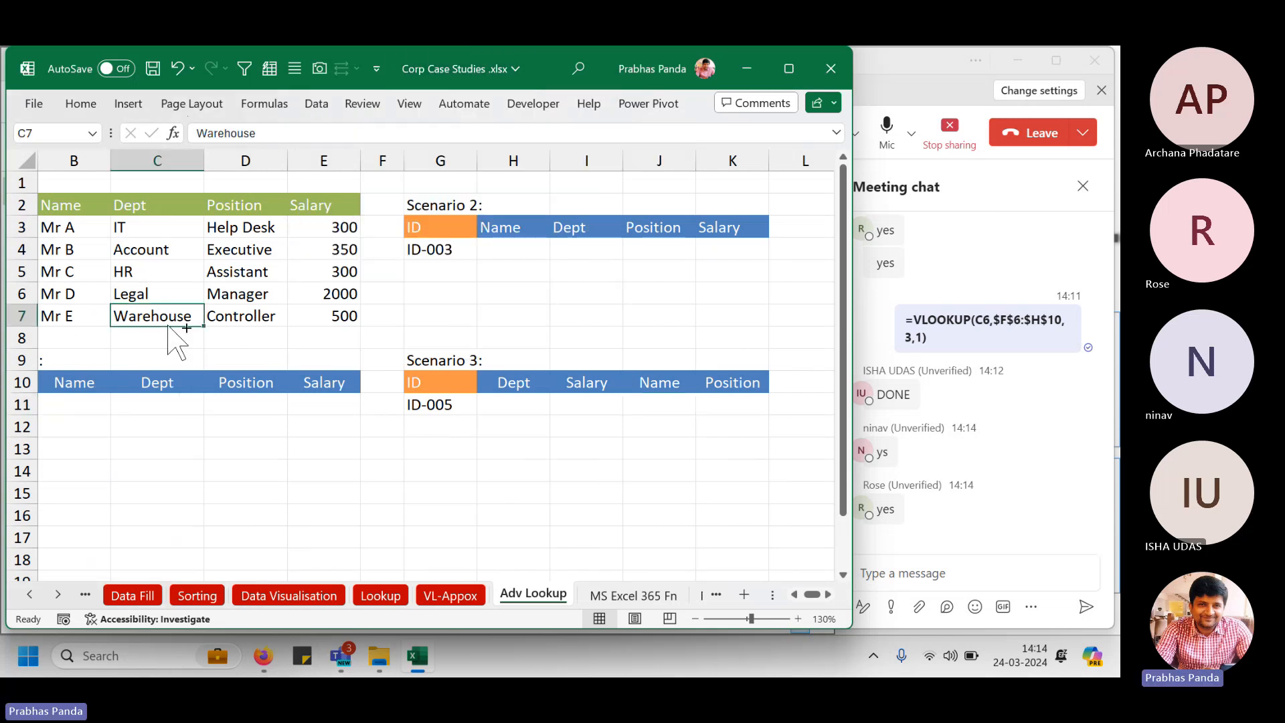
key("ctrl+Home")
Highlight the master table A2:E7 and the Scenario 1 lookup ID in A11 for the attendees.
left_click_drag(70, 206, 390, 312)
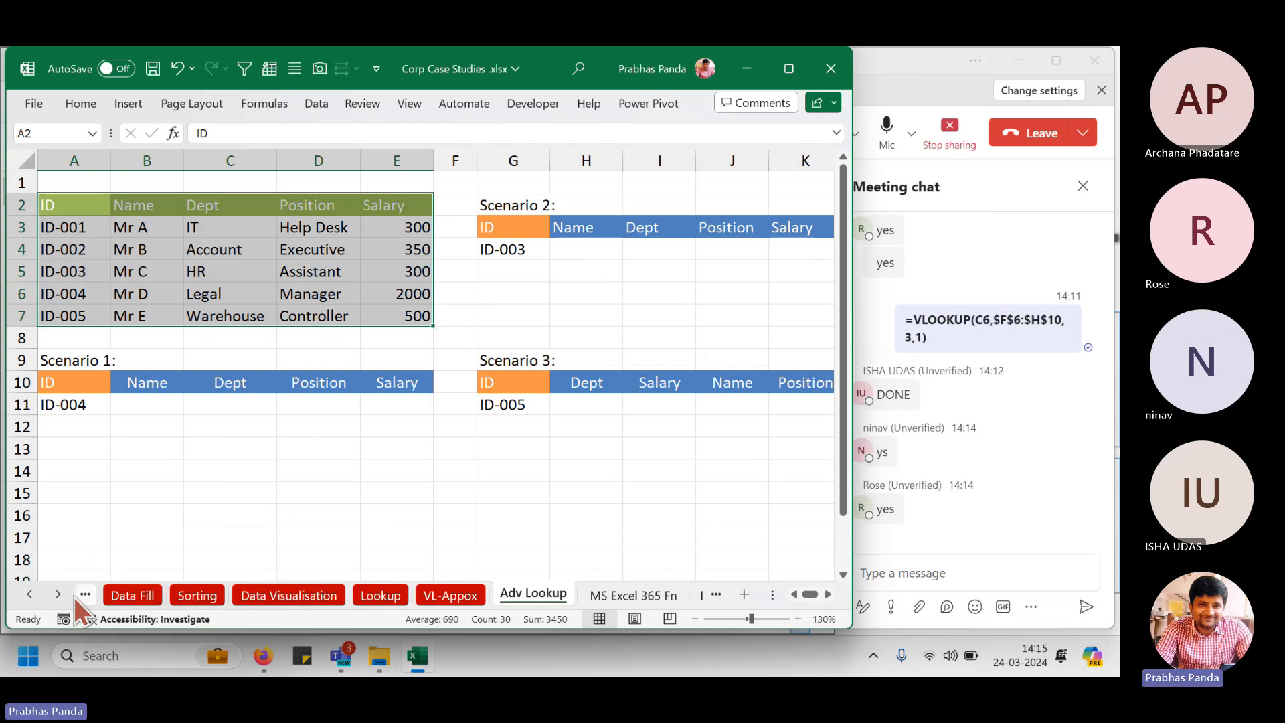
left_click(95, 404)
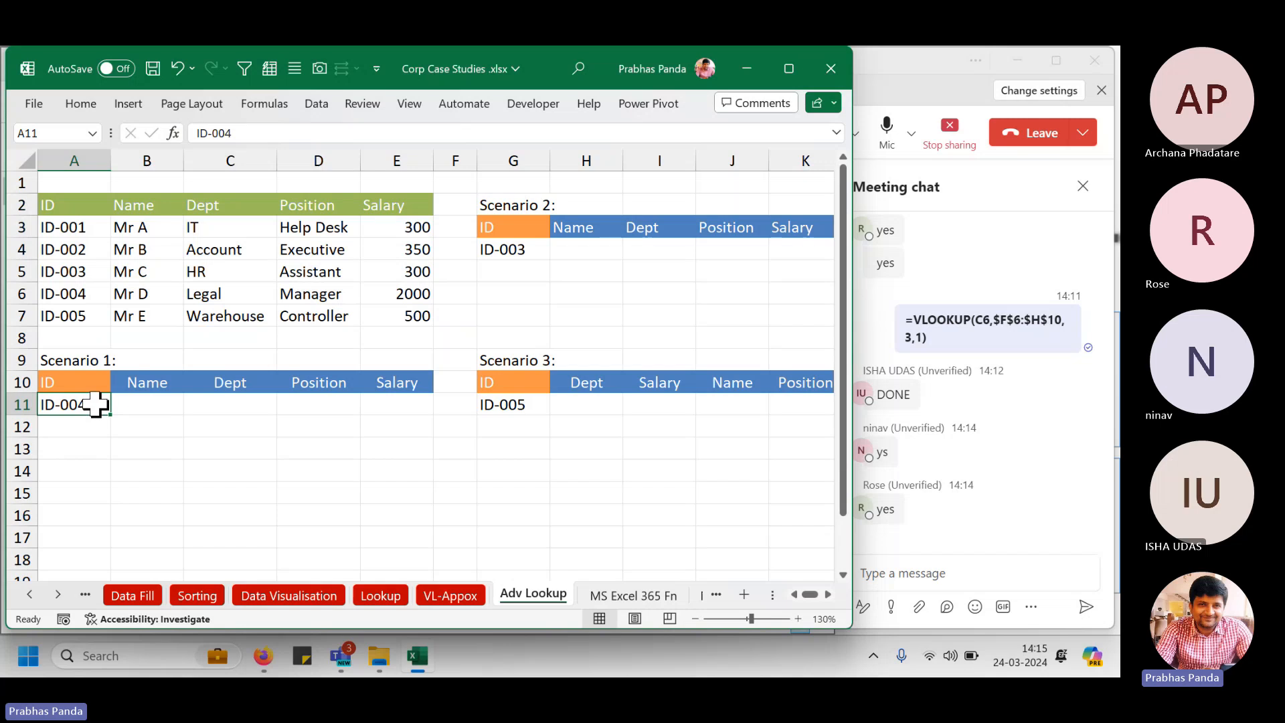
left_click(88, 408)
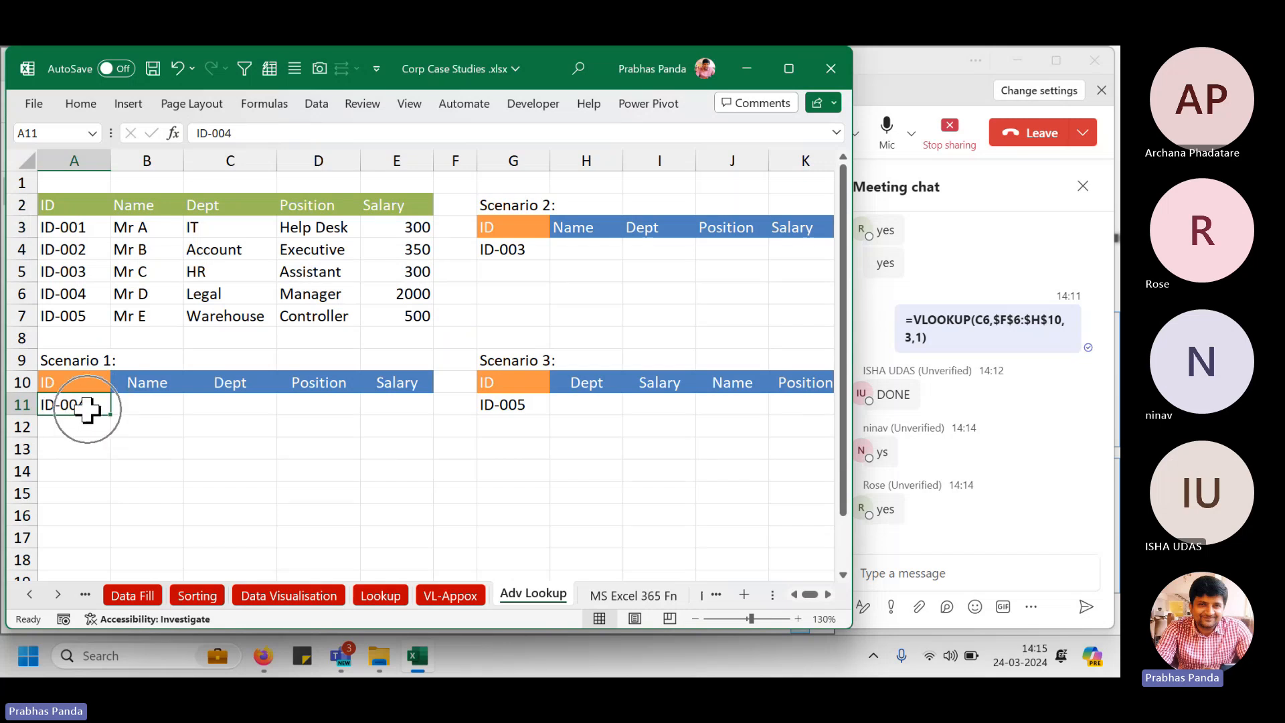
left_click(178, 408)
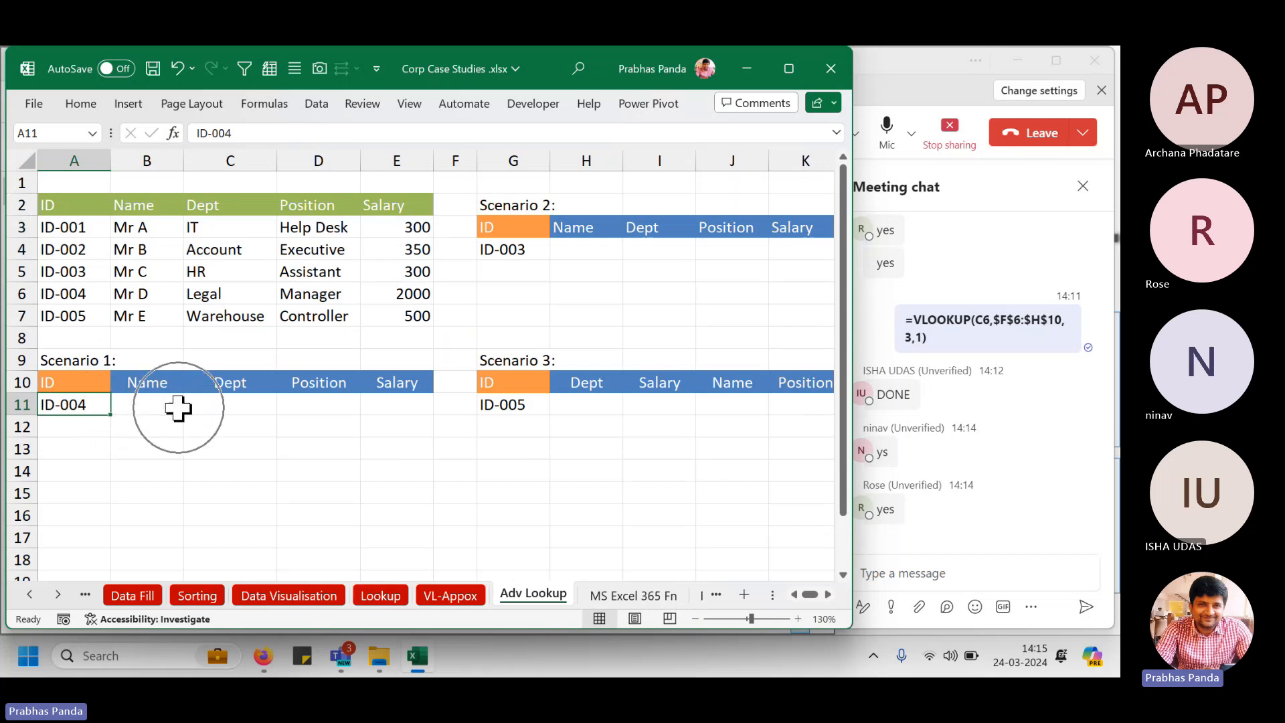
left_click(76, 413)
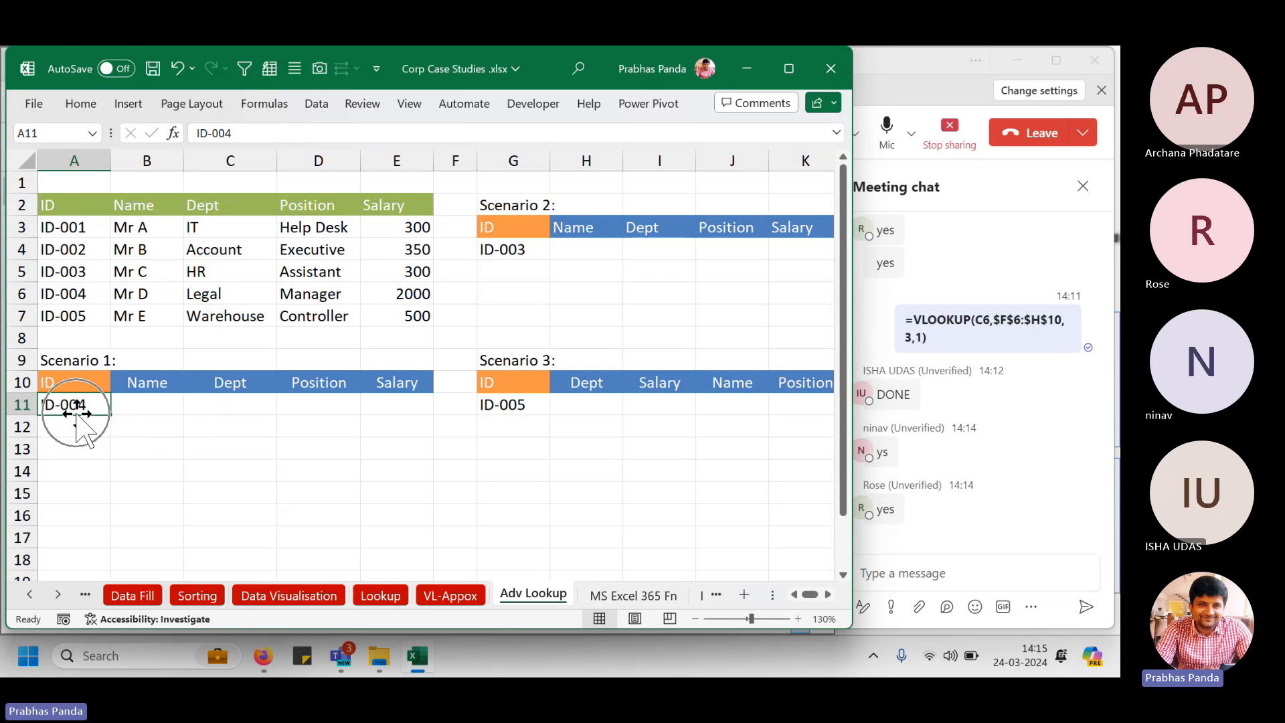
Match each ID-004 value in B6:E6 with its empty Scenario 1 cell in B11:E11 by selecting them together, and clear the selection.
left_click(141, 295)
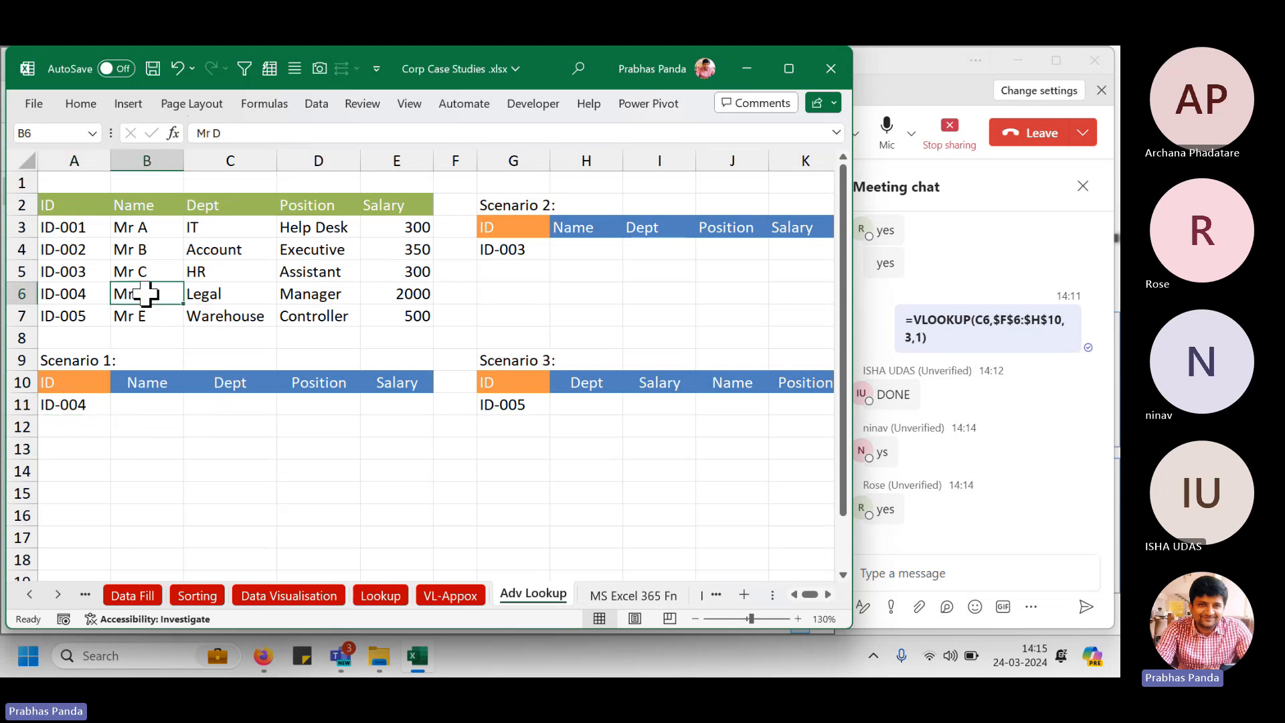
left_click(158, 410, "ctrl")
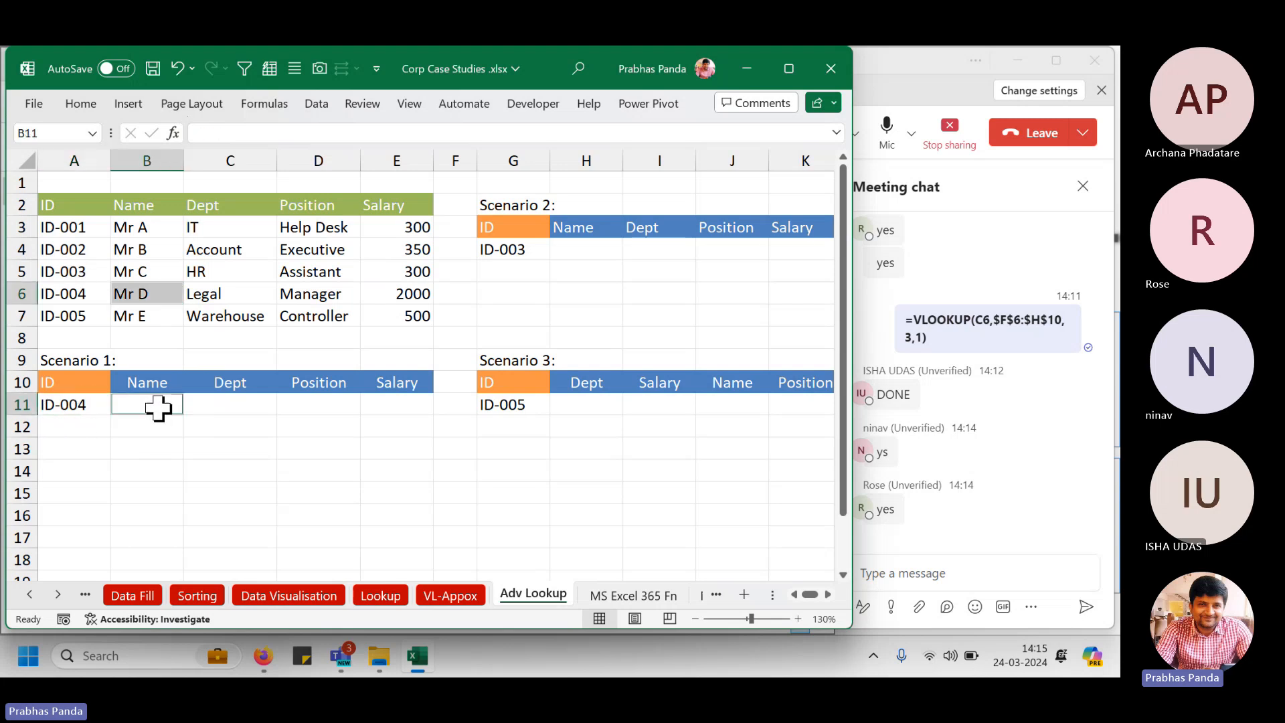
left_click(254, 294, "ctrl")
left_click(221, 418, "ctrl")
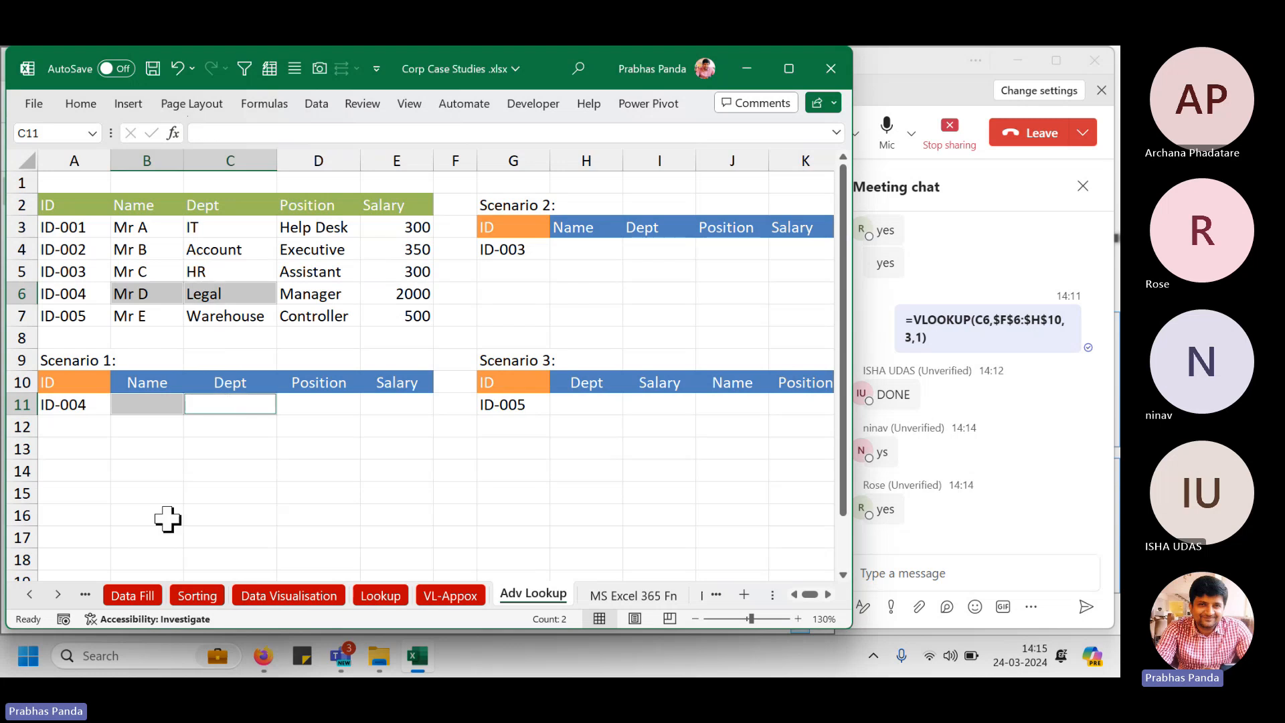
left_click(347, 295, "ctrl")
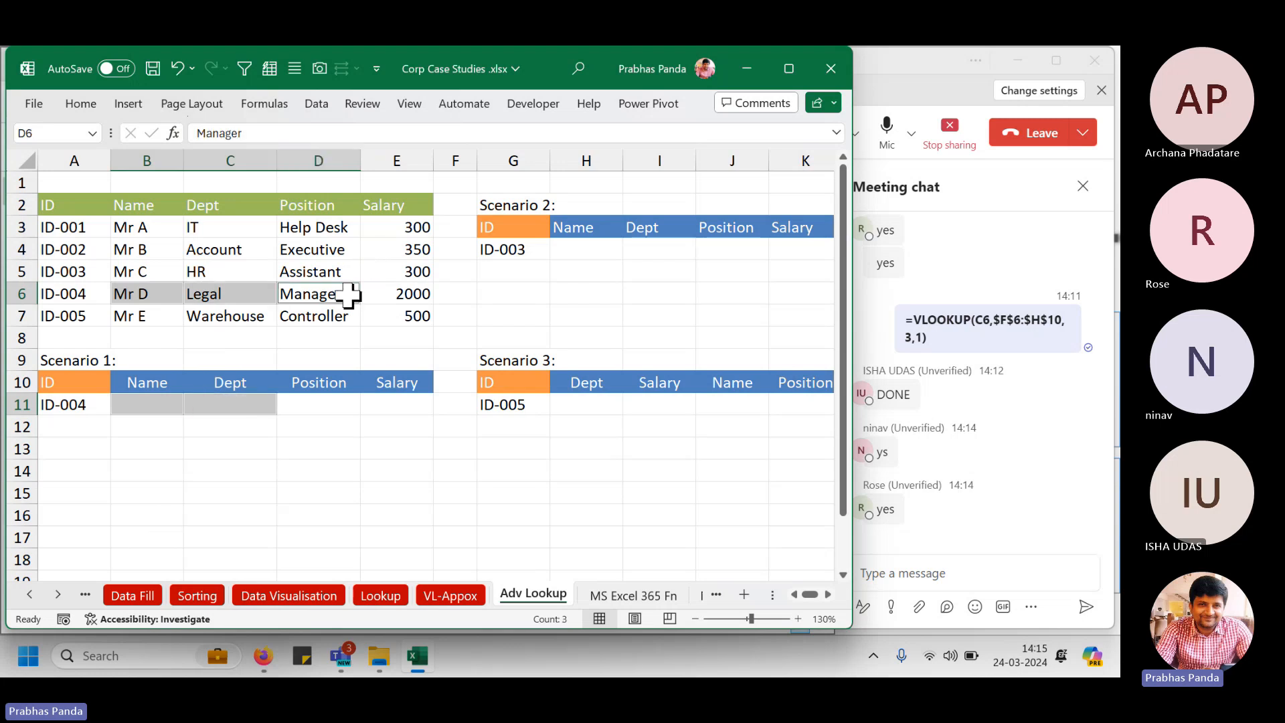
left_click(324, 404, "ctrl")
left_click(411, 297, "ctrl")
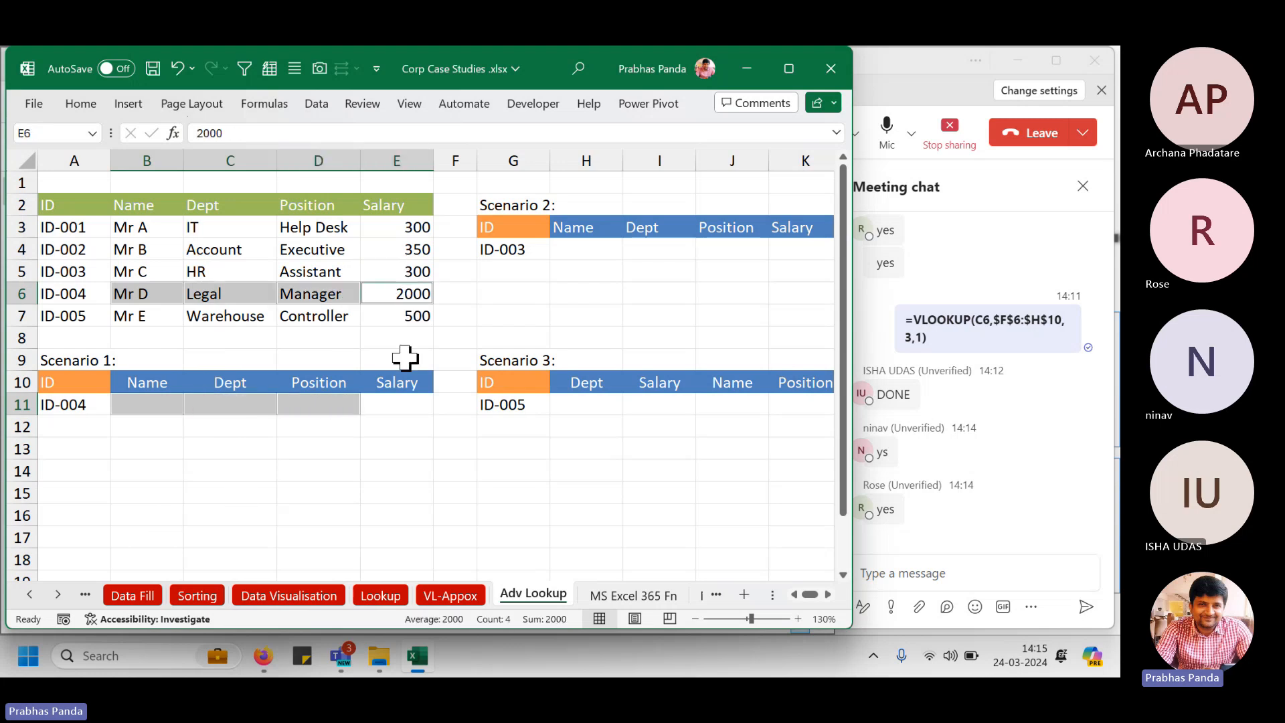
left_click(405, 410, "ctrl")
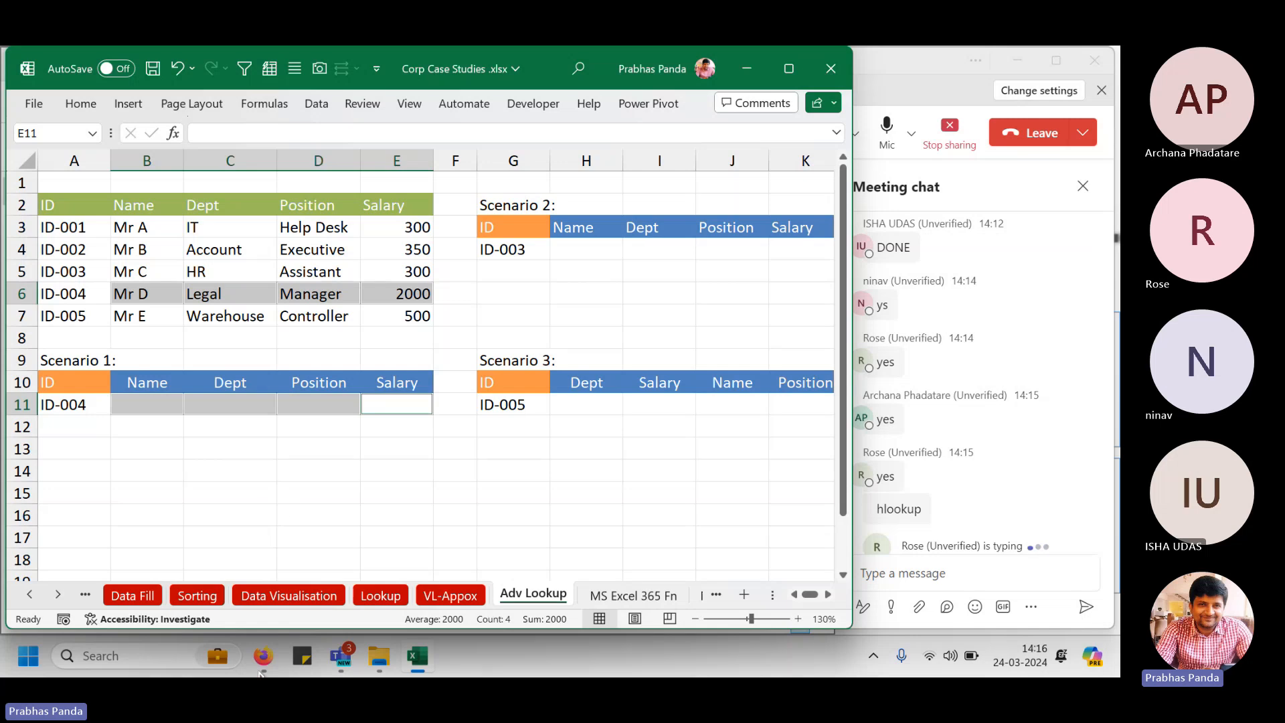
left_click(205, 472)
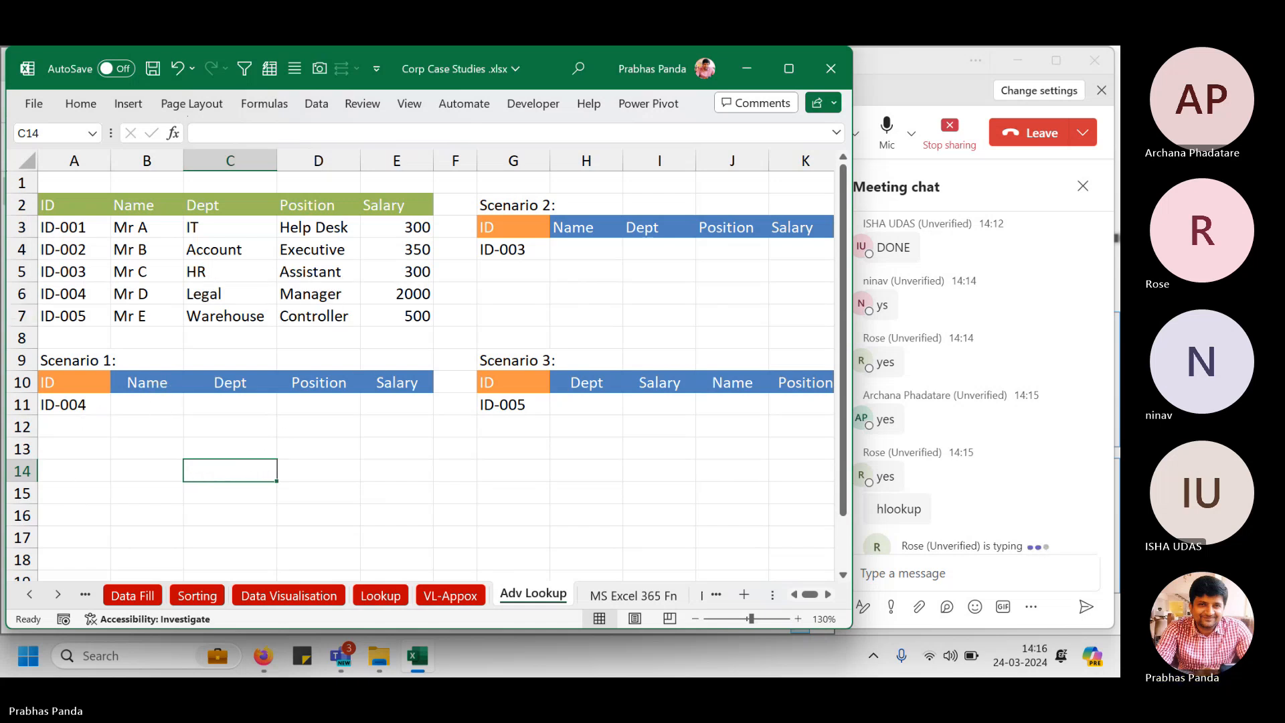
Switch to the workbook with the VLOOKUP and HLOOKUP rules, review the first VLOOKUP rule in A2, and return to Corp Case Studies.
mouse_move(371, 664)
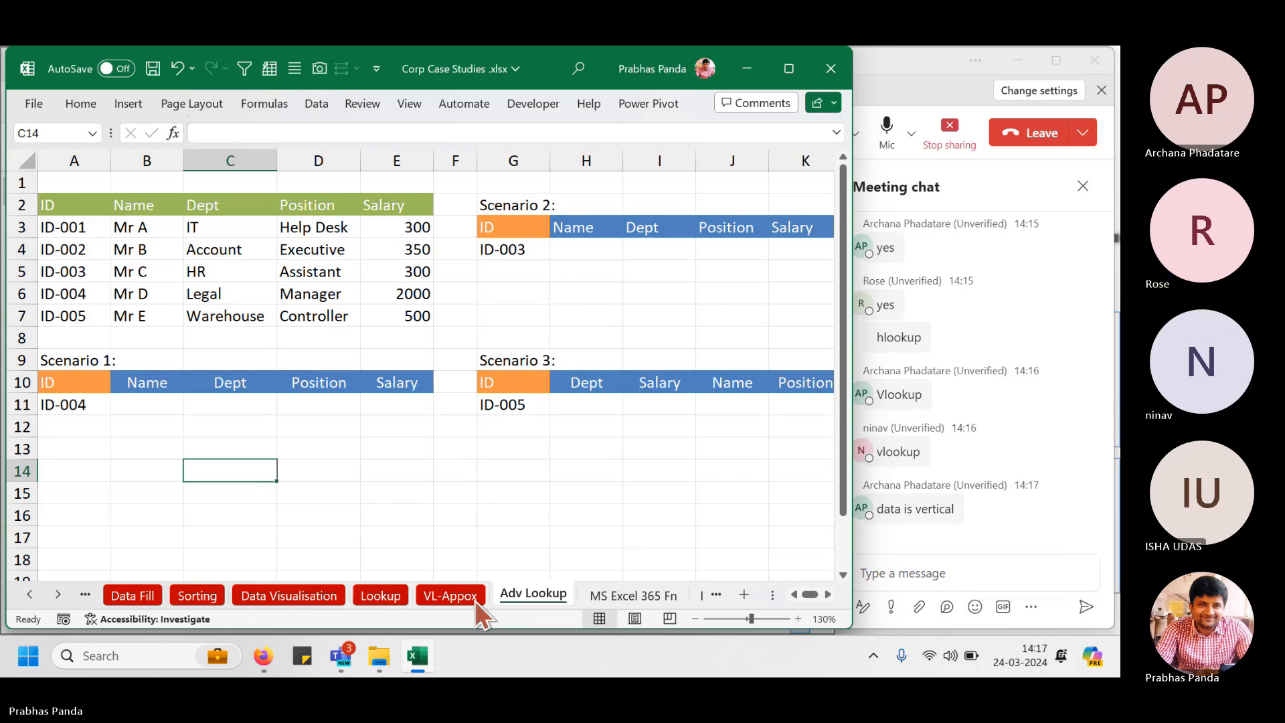
left_click(394, 662)
left_click(325, 493)
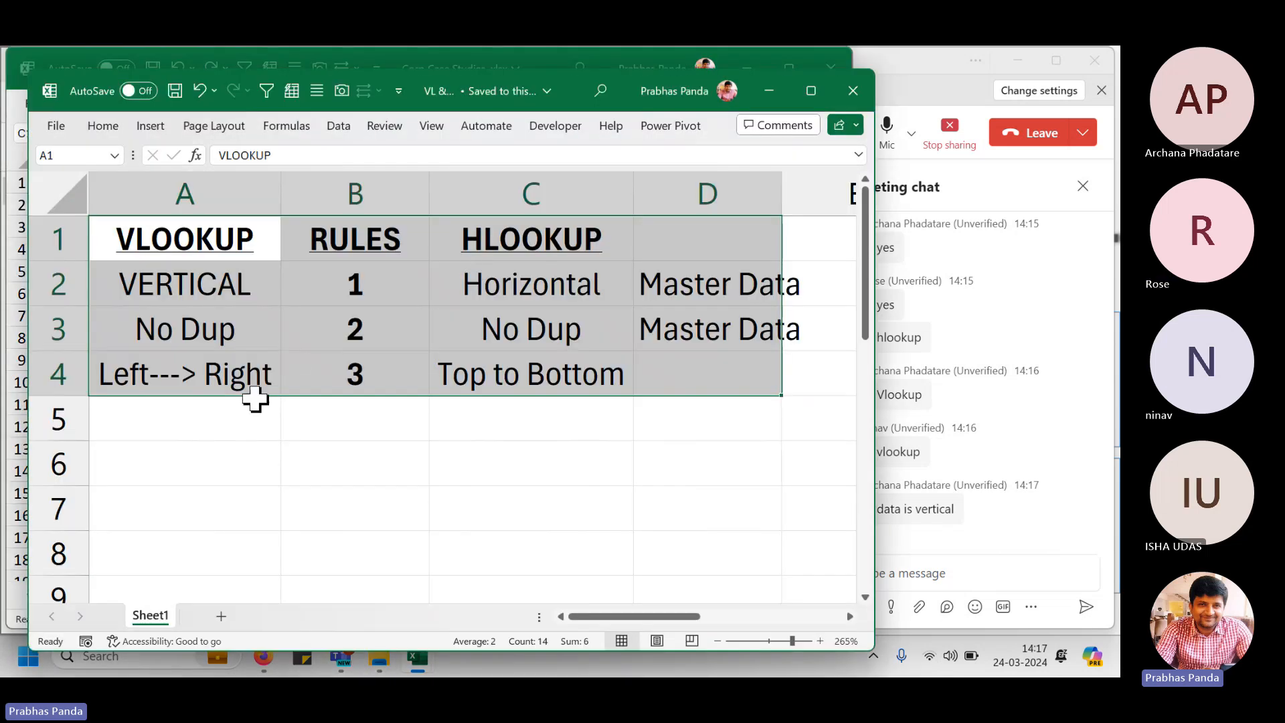
left_click(252, 405)
left_click(236, 281)
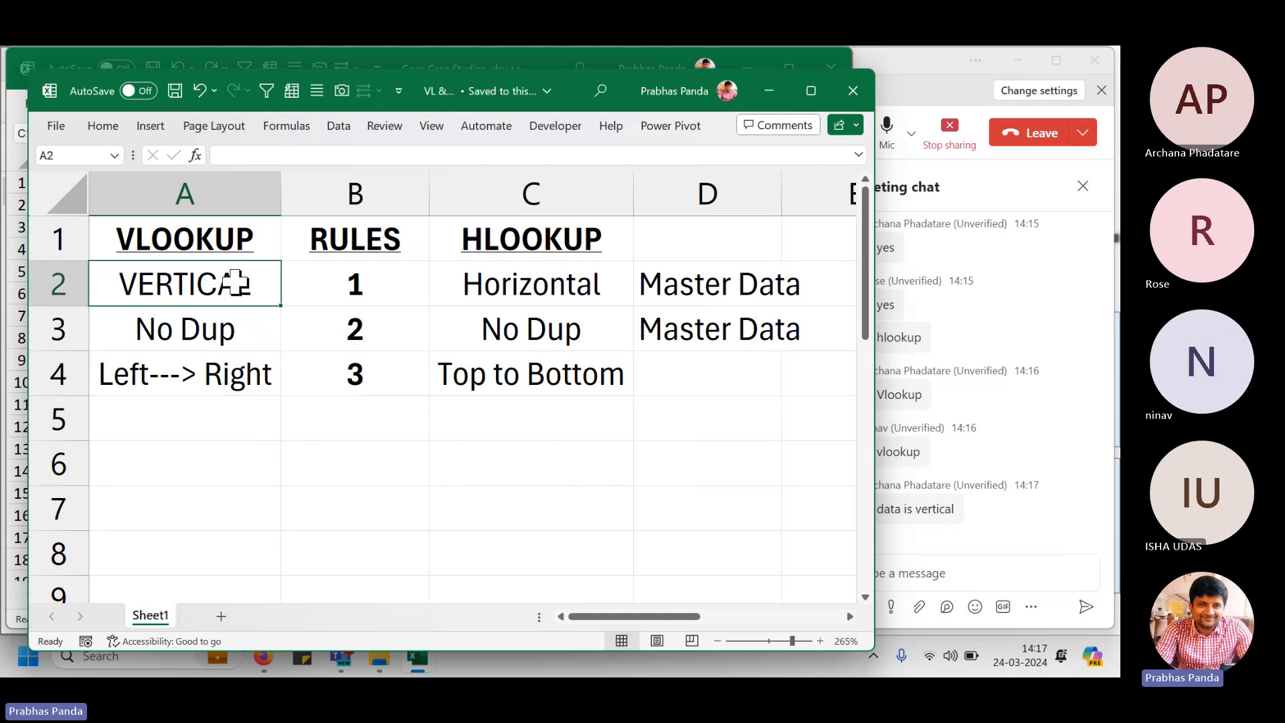
key("ctrl")
key("ctrl")
key("ctrl")
key("ctrl")
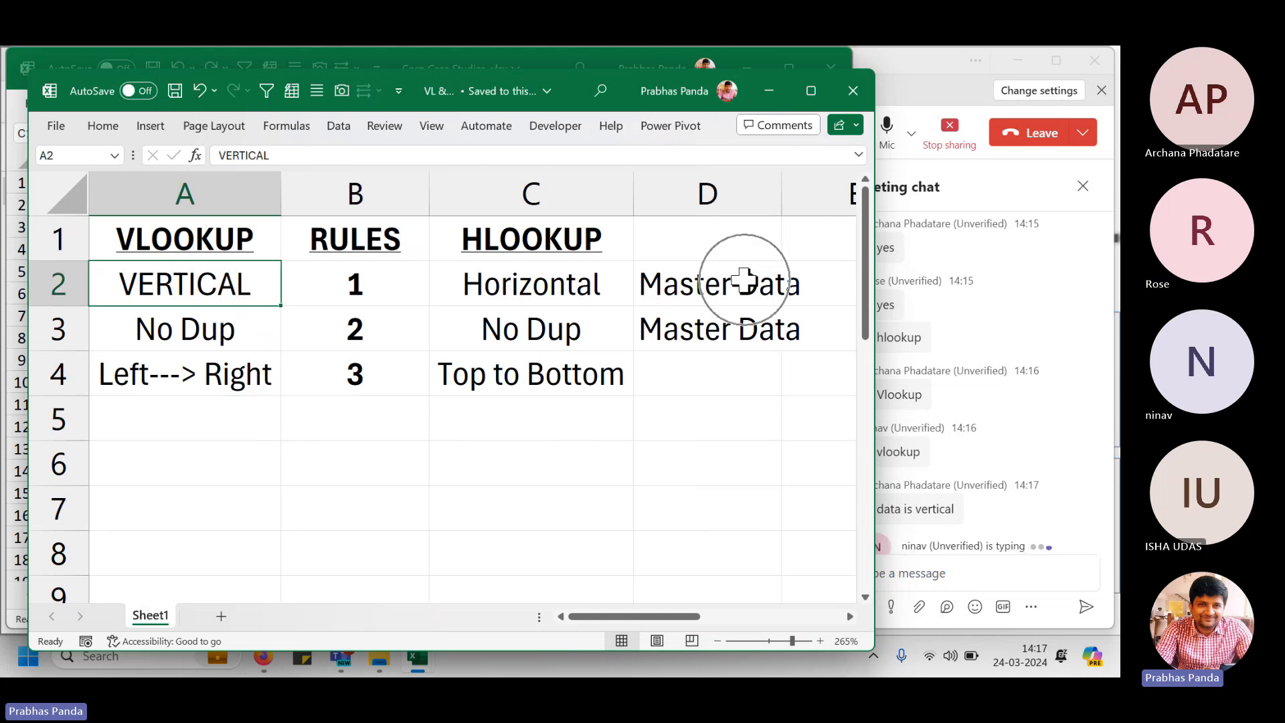
left_click(756, 102)
Examine the layout of the master table A2:E7 against the first Scenario 1 result cell, B11.
left_click_drag(57, 206, 382, 308)
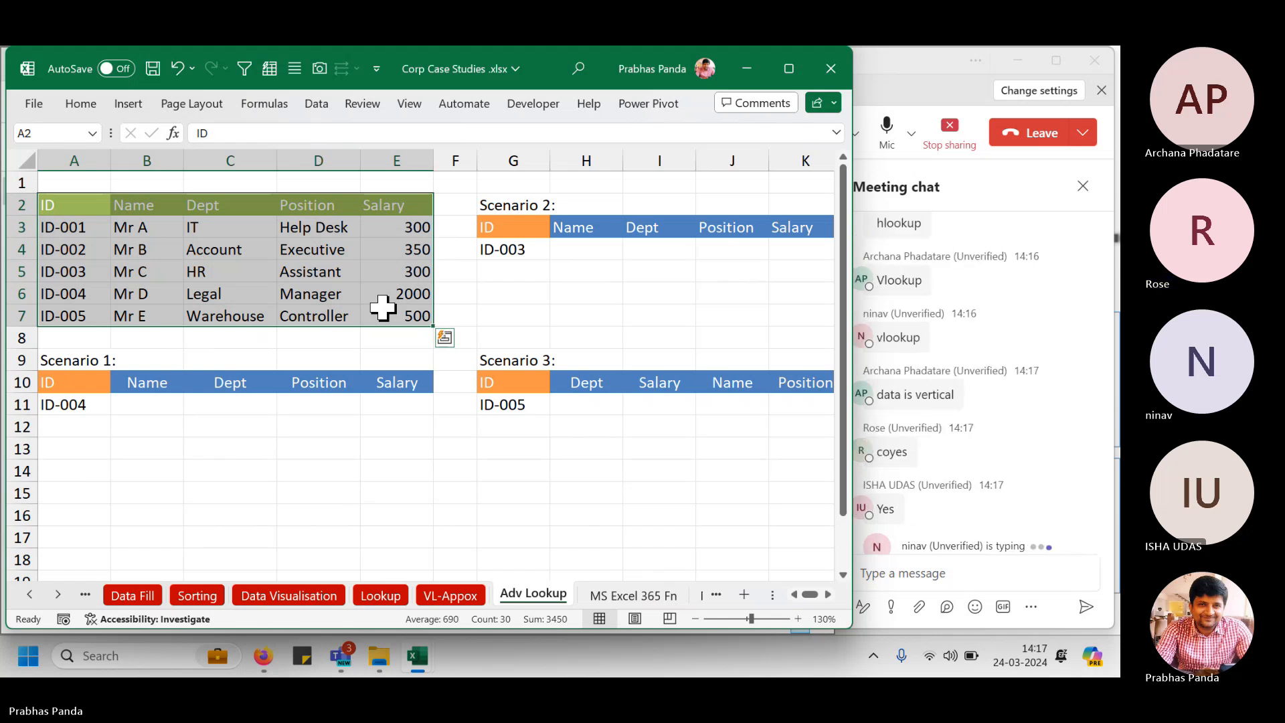
left_click(148, 404)
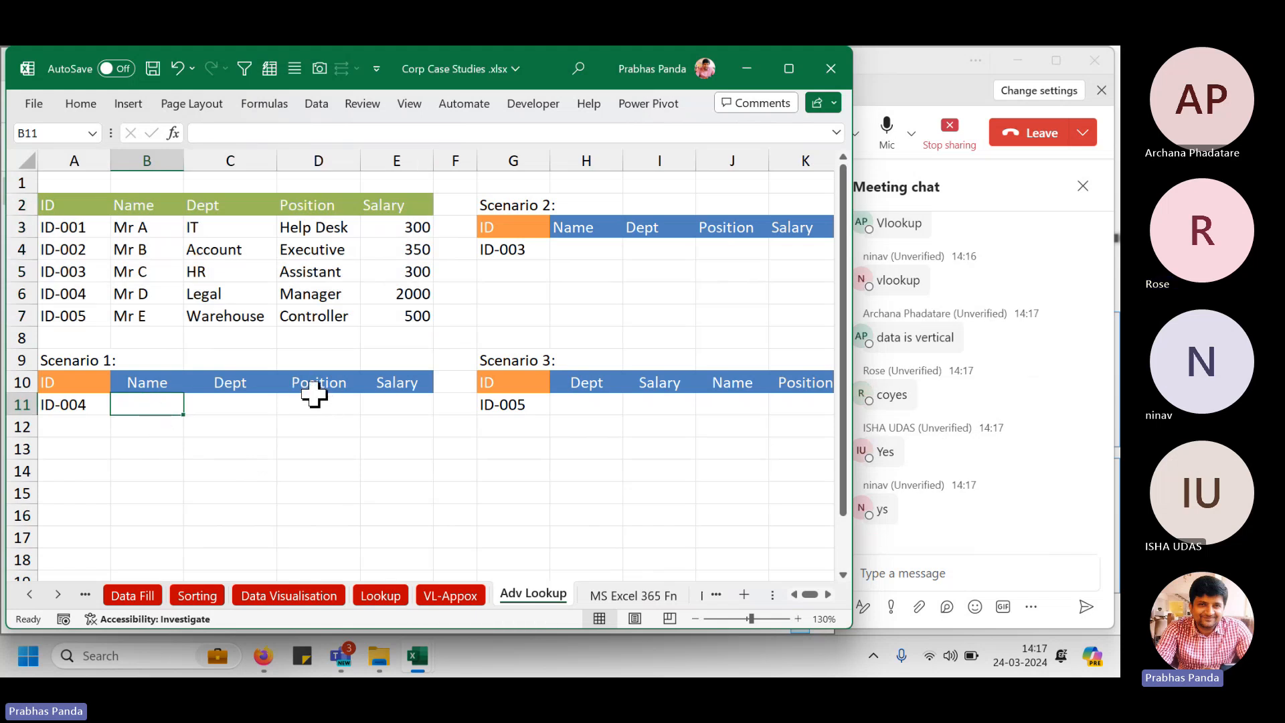
left_click_drag(41, 206, 411, 308)
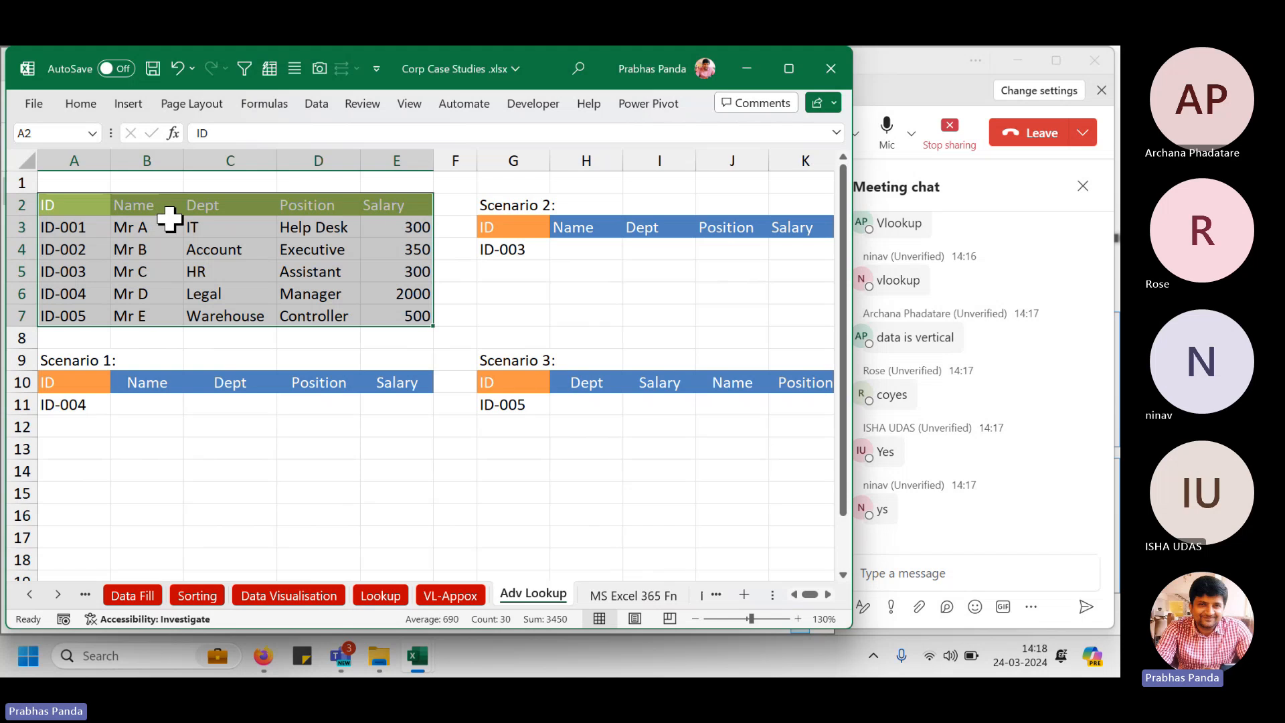
Enter the column index numbers 2, 3, 4 and 5 in B9:E9 above the Scenario 1 headers.
left_click(166, 356)
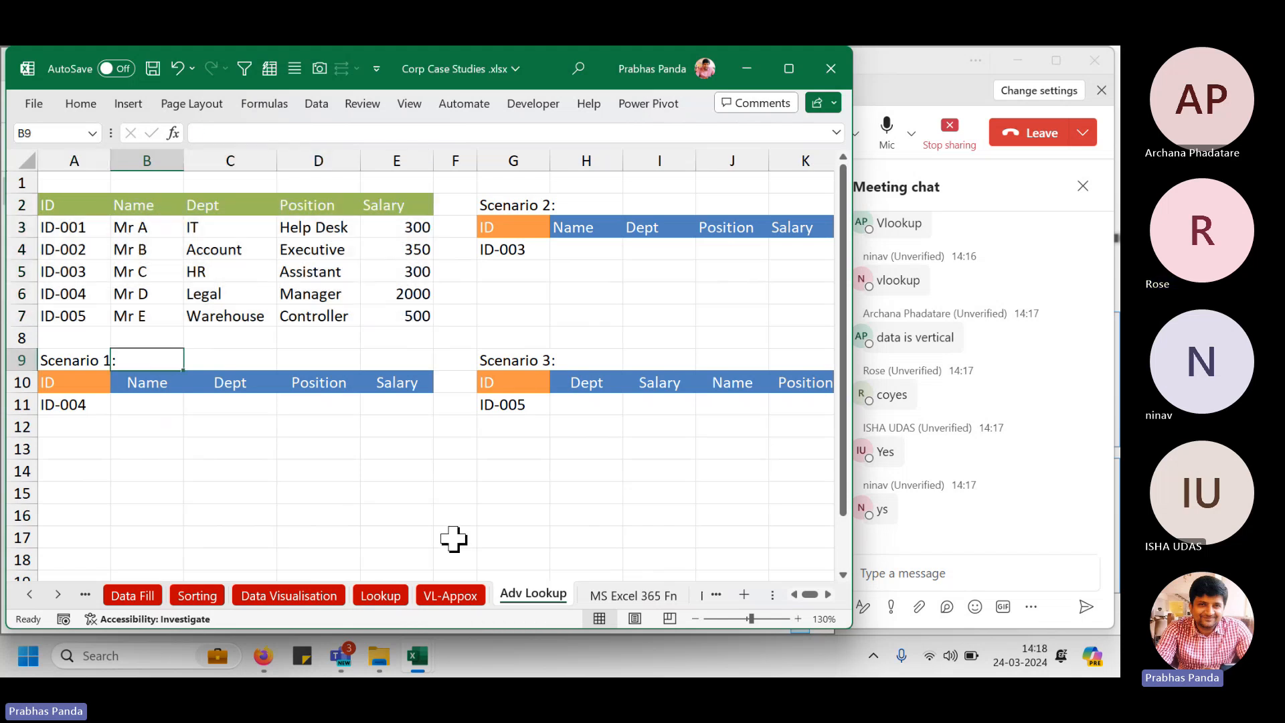
type("2")
key("Tab")
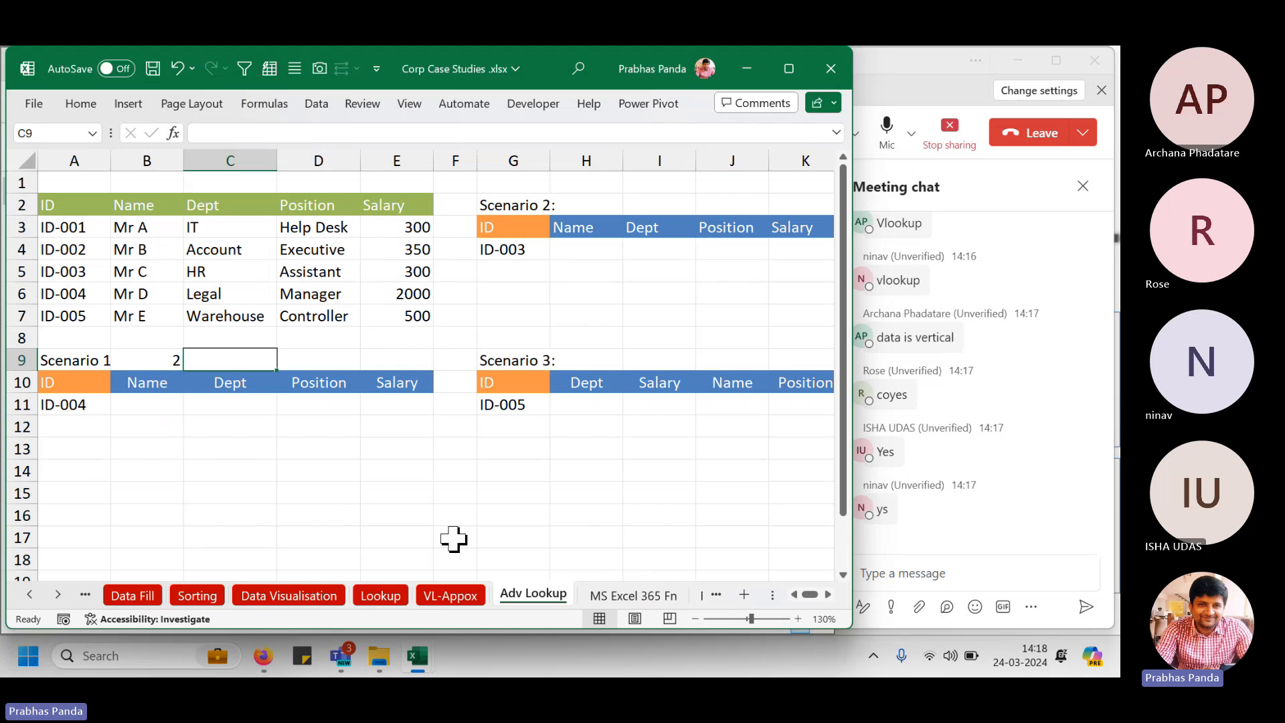
type("3")
key("Tab")
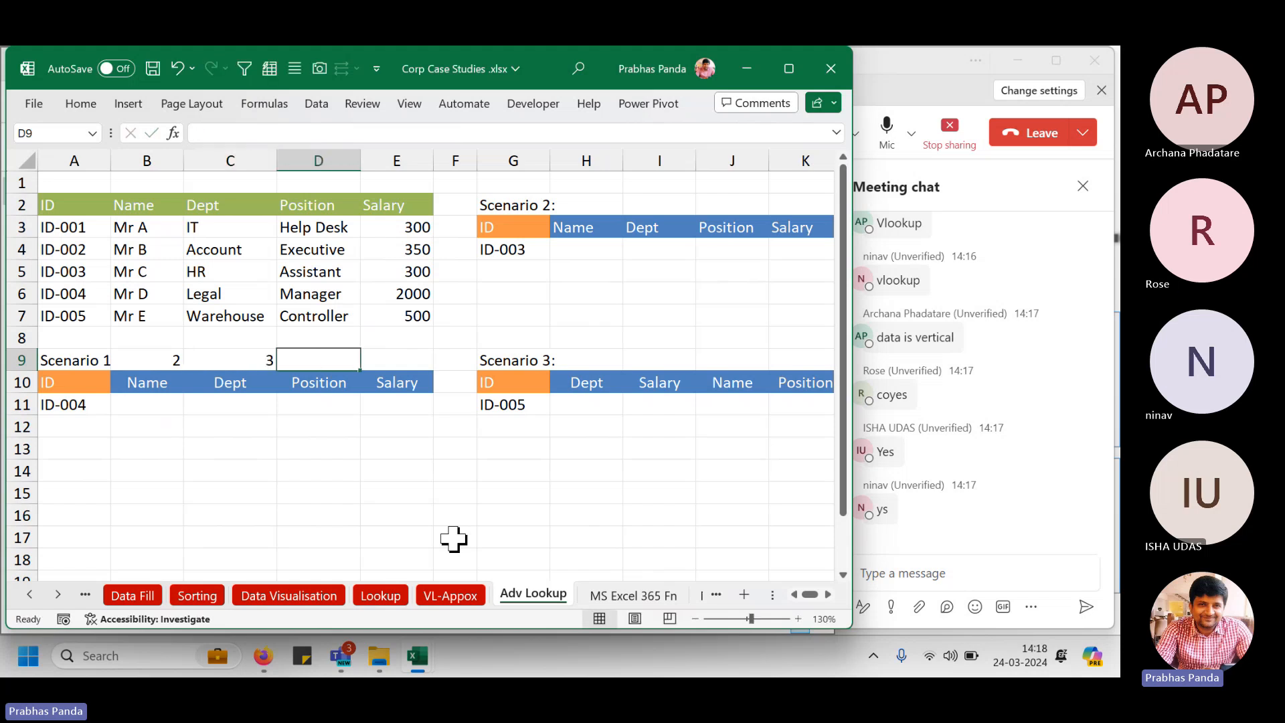
type("4")
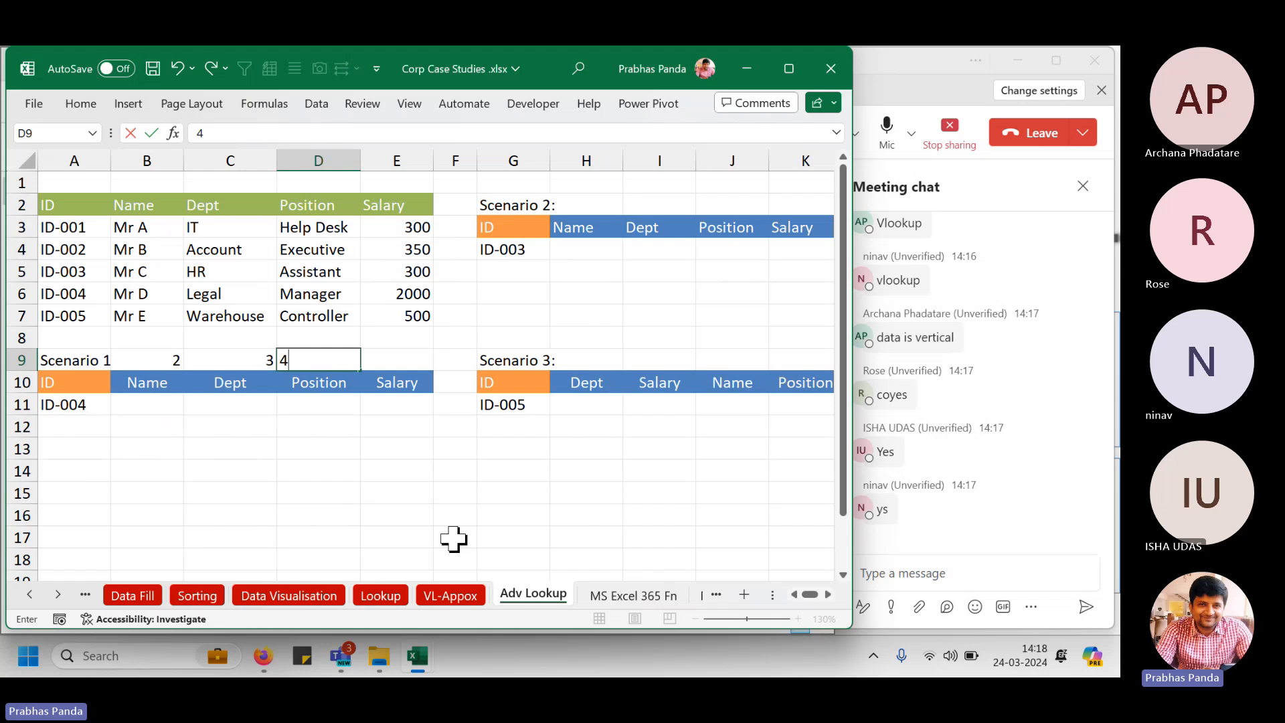
key("Tab")
type("5")
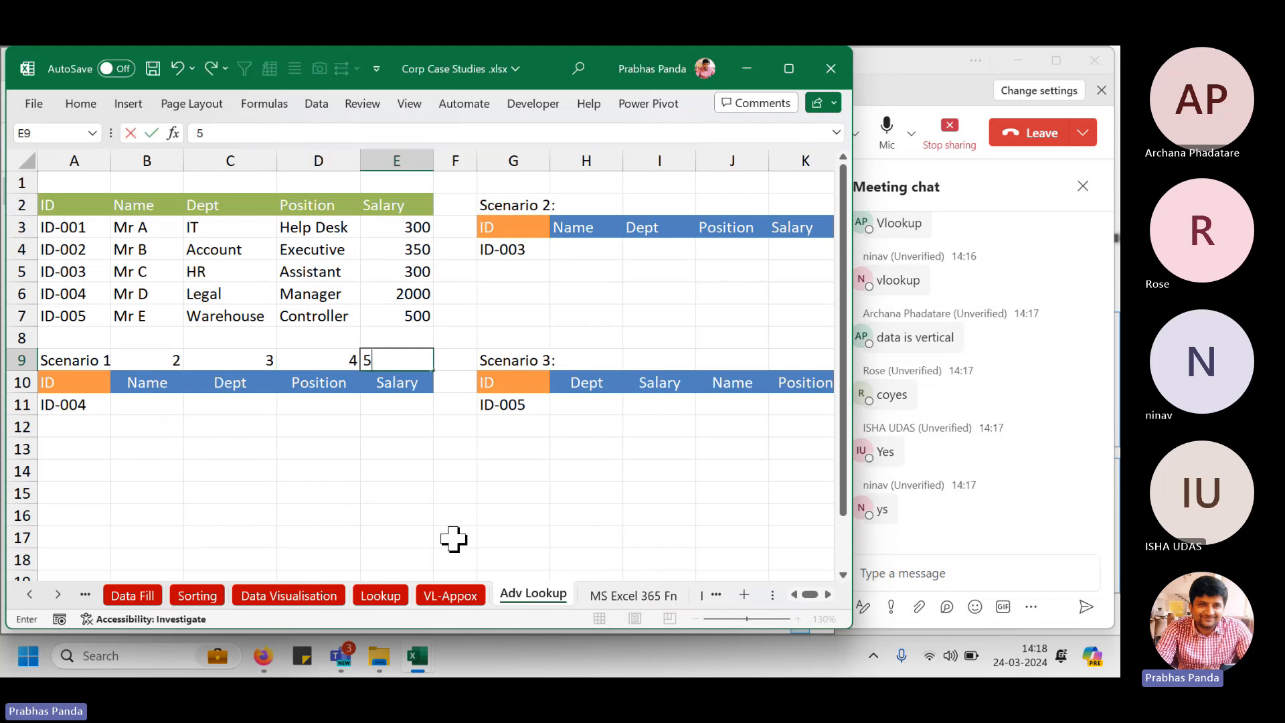
key("Tab")
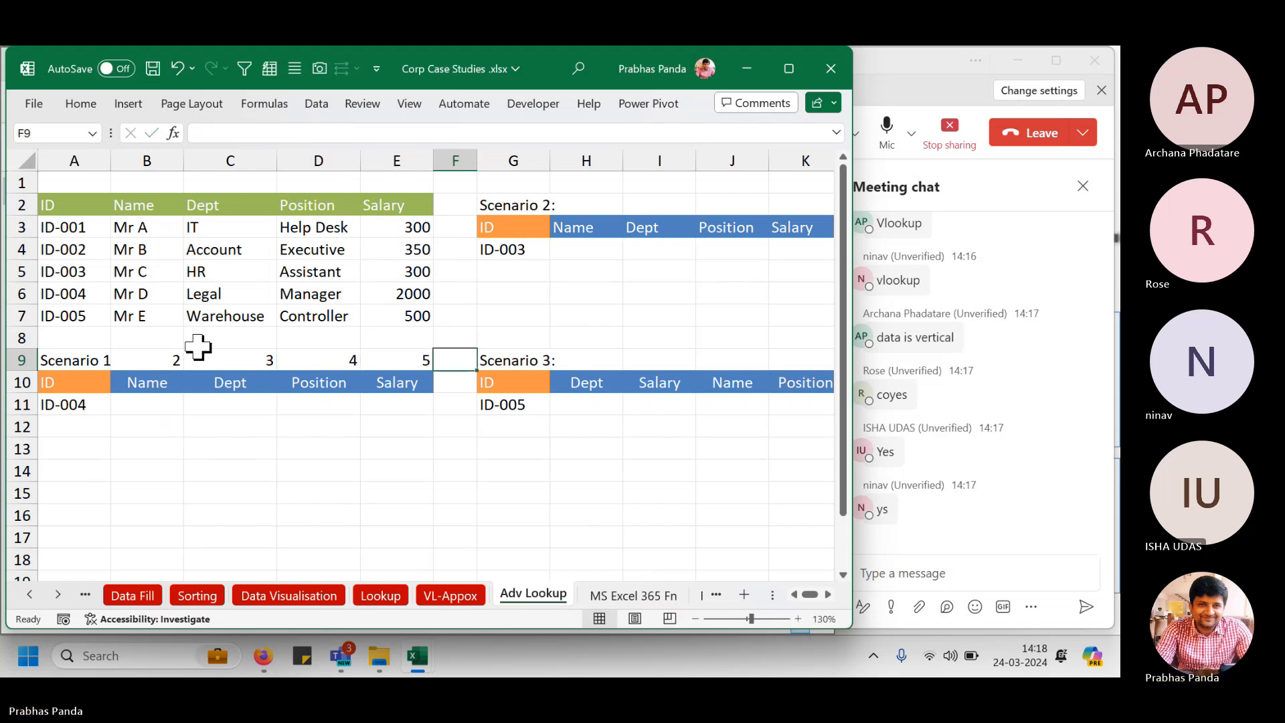
Center the column index numbers in B9:E9, fill the cells yellow and make the text bold.
left_click_drag(163, 355, 385, 349)
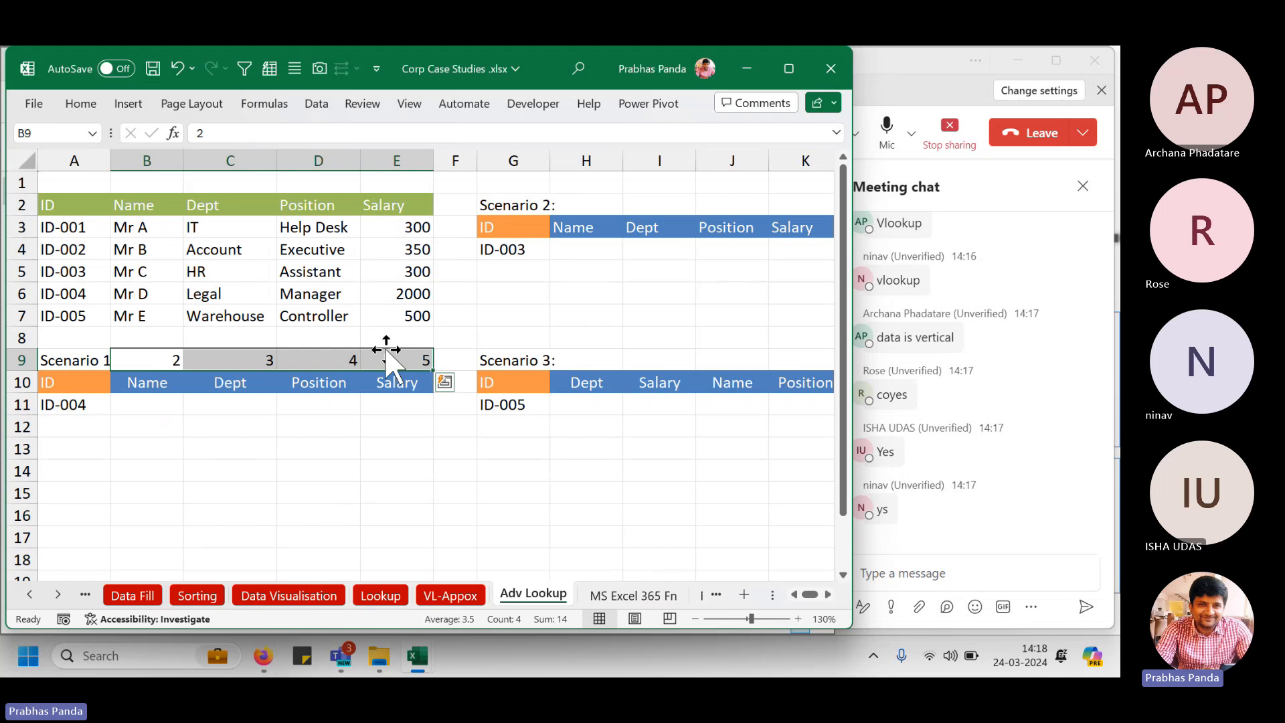
key("alt")
key("h")
key("a")
key("c")
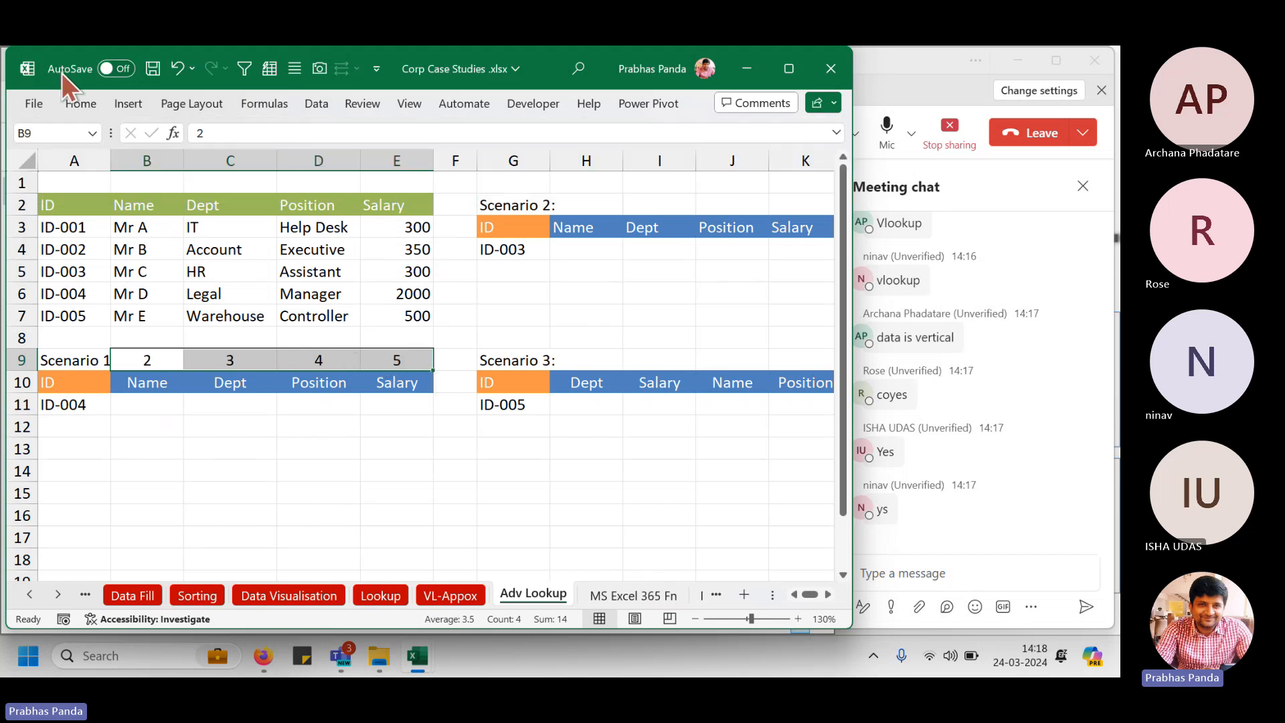
left_click(68, 103)
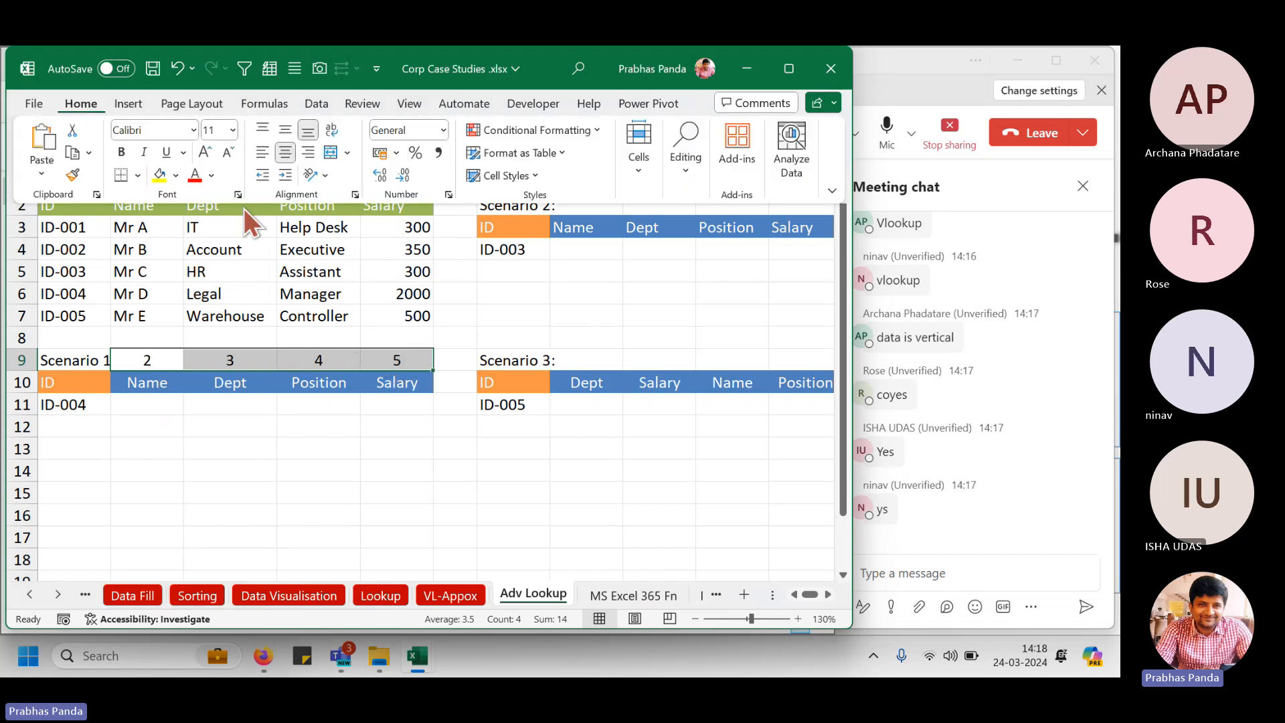
left_click(156, 176)
key("ctrl+b")
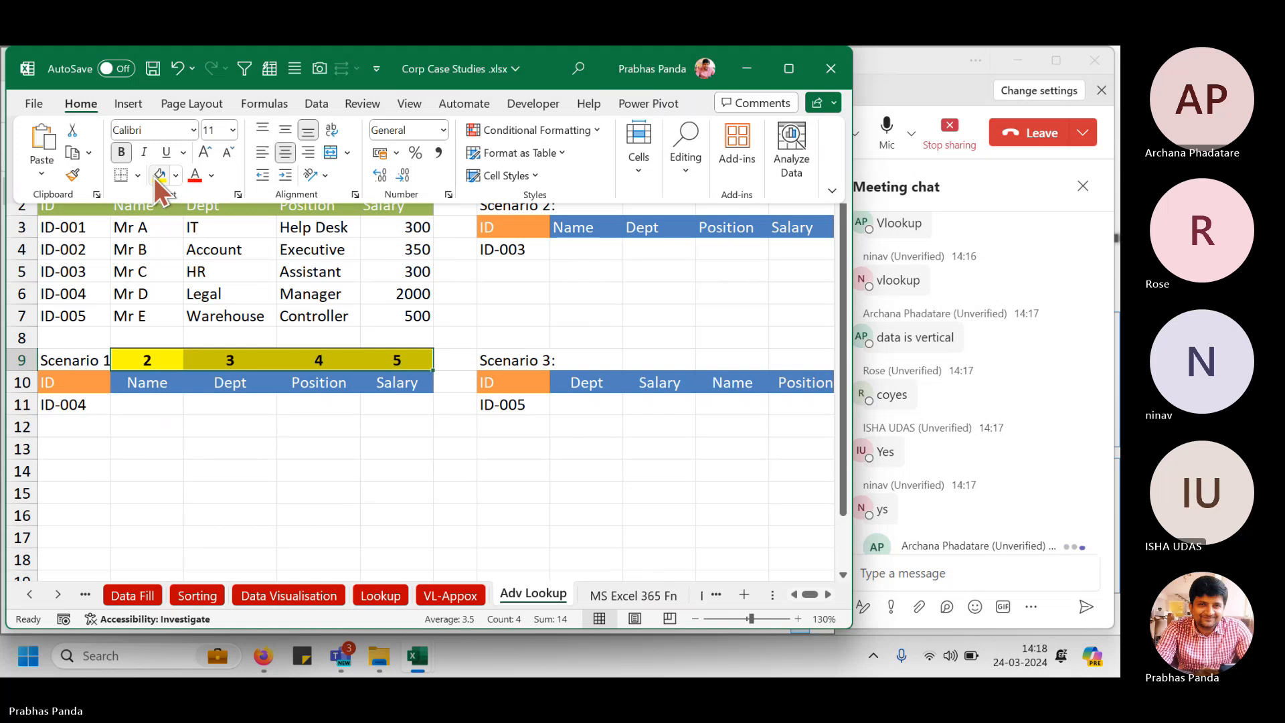
Examine the Scenario 1 result cells B11:E11 and the cells beneath the Name and Dept headers.
left_click(270, 450)
left_click(270, 450)
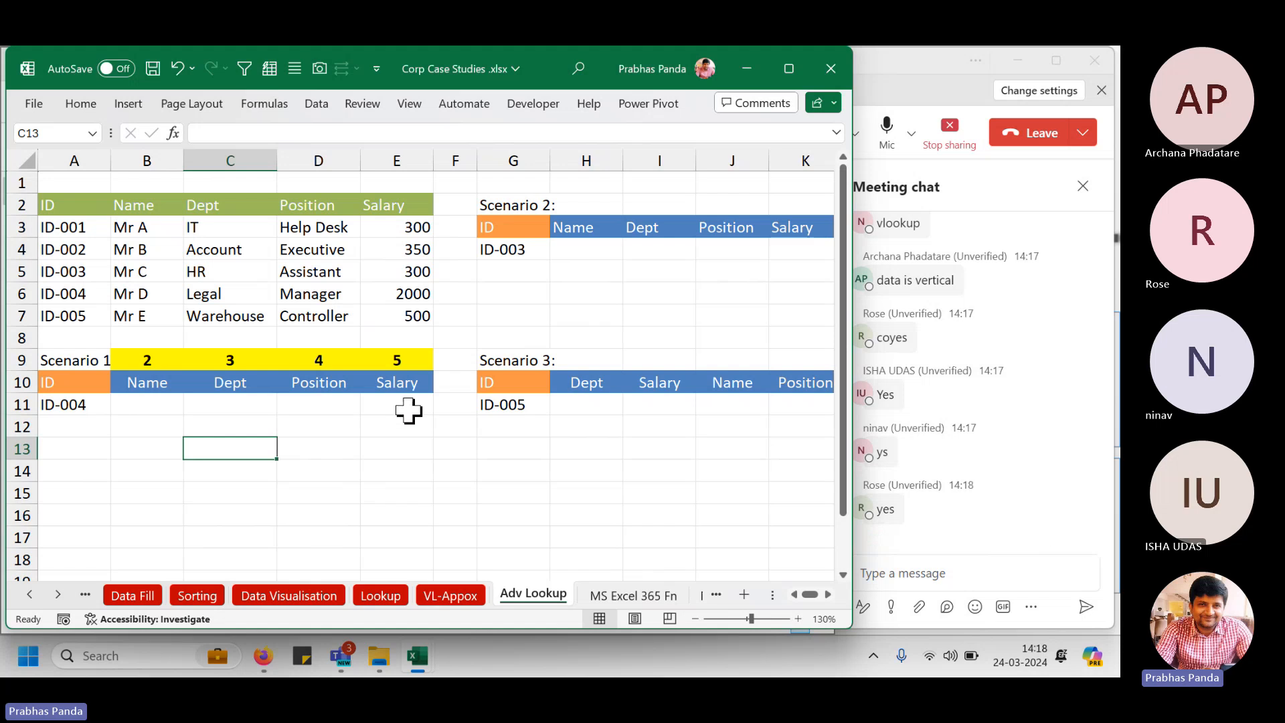
left_click_drag(161, 407, 406, 401)
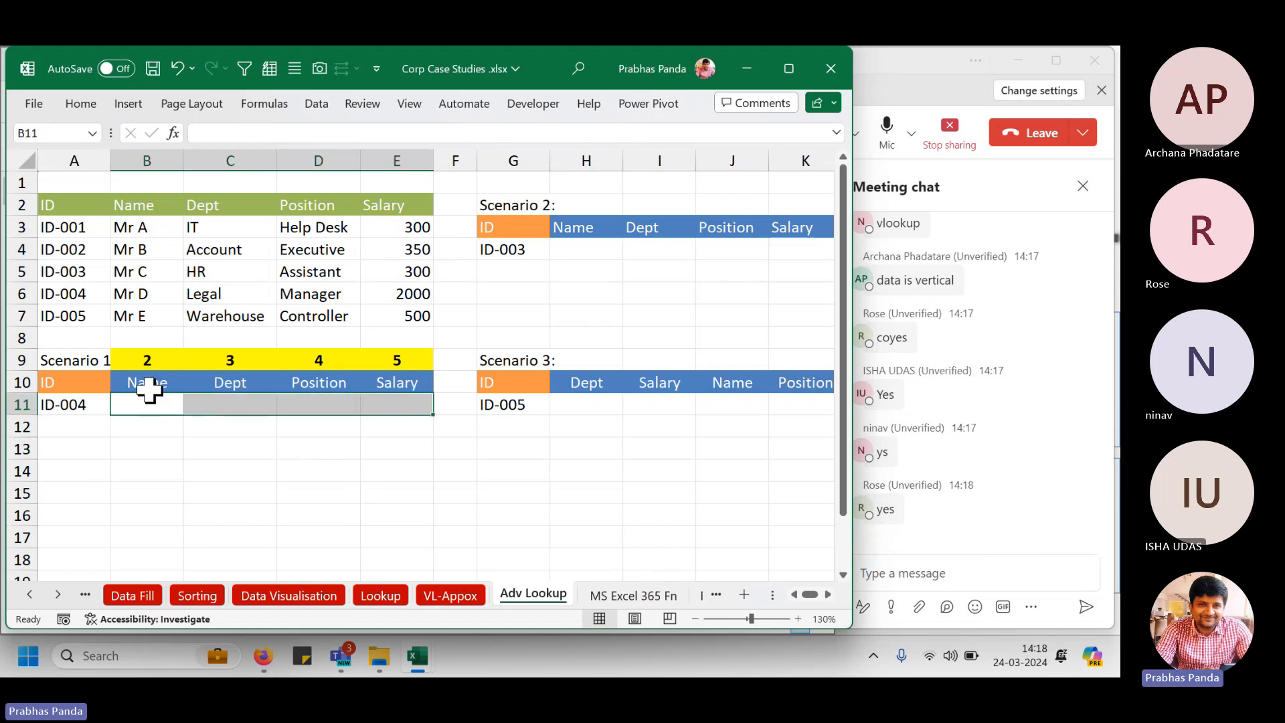
left_click_drag(149, 383, 153, 512)
left_click_drag(230, 381, 238, 479)
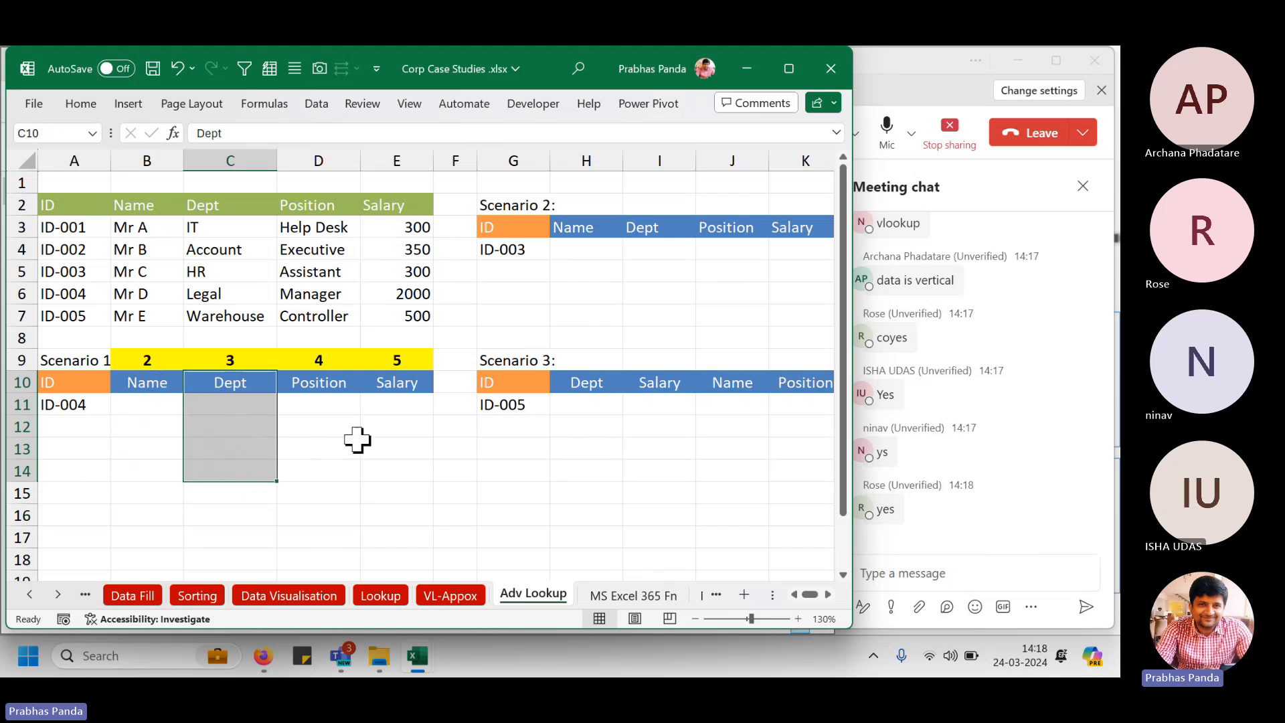
left_click_drag(149, 404, 416, 402)
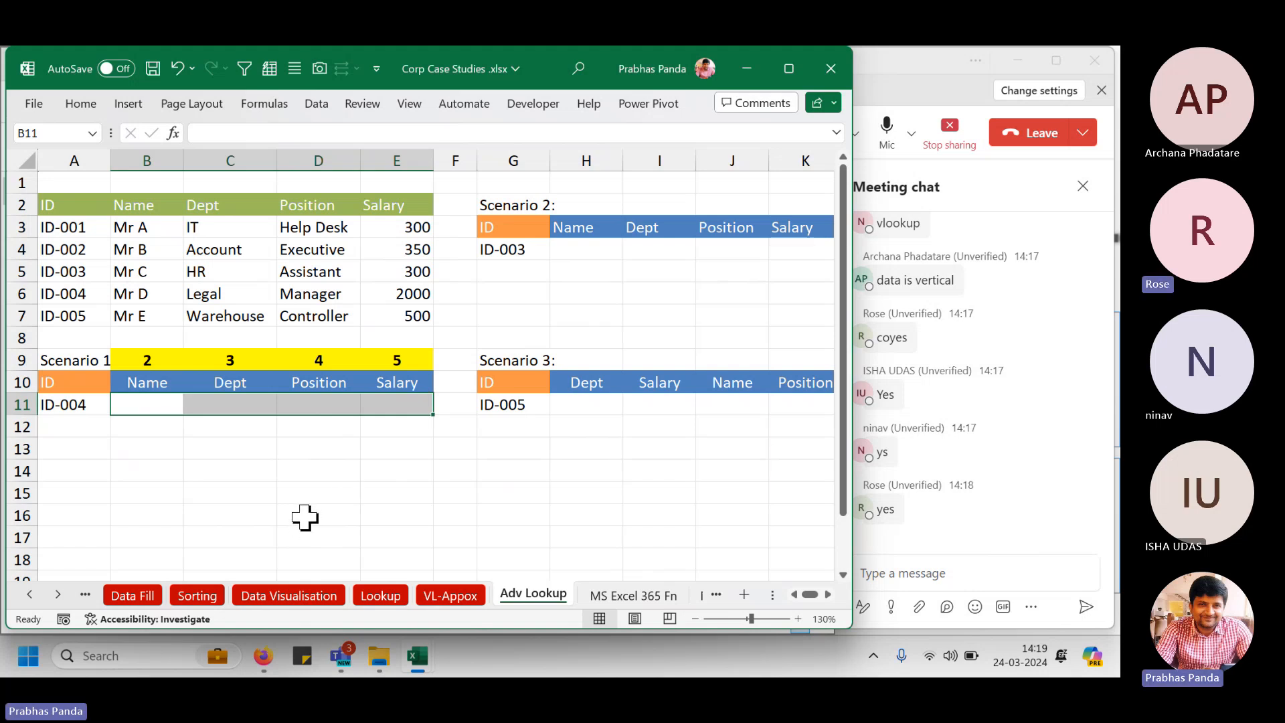
left_click(138, 489)
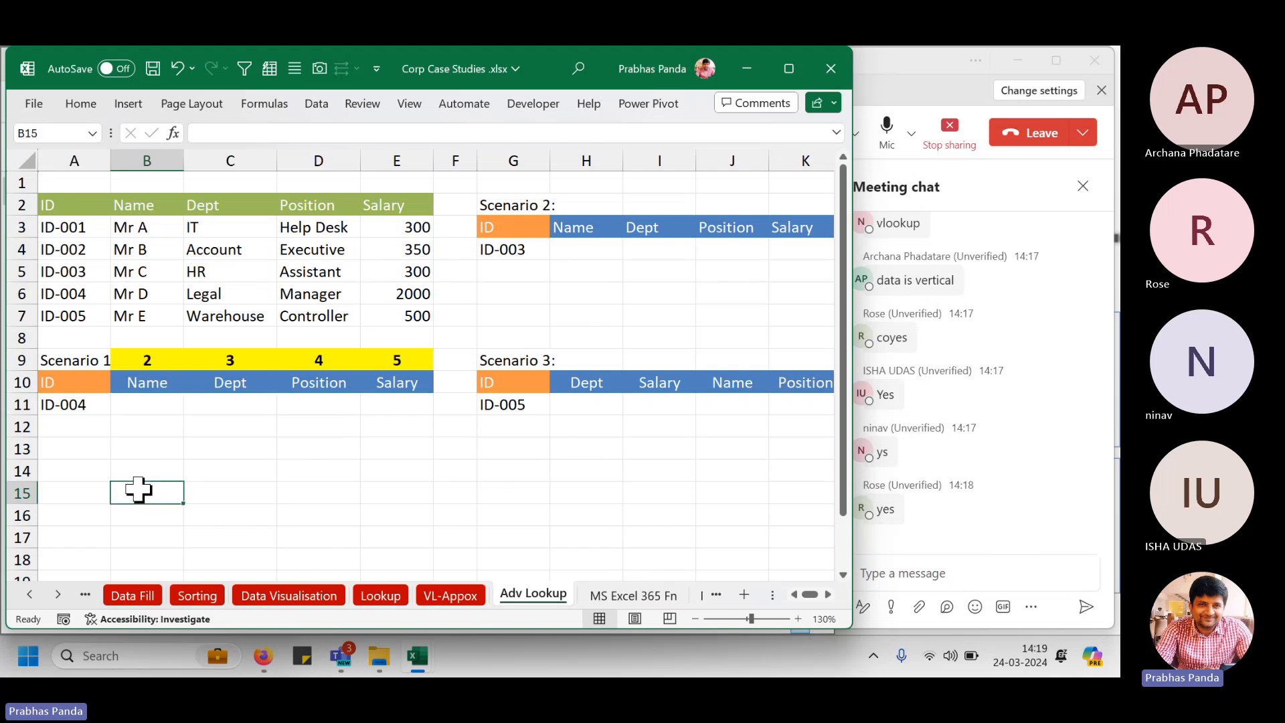
Start a VLOOKUP formula in B11 with the whole result range B11:E11 selected, and toggle the meeting microphone.
left_click(149, 405)
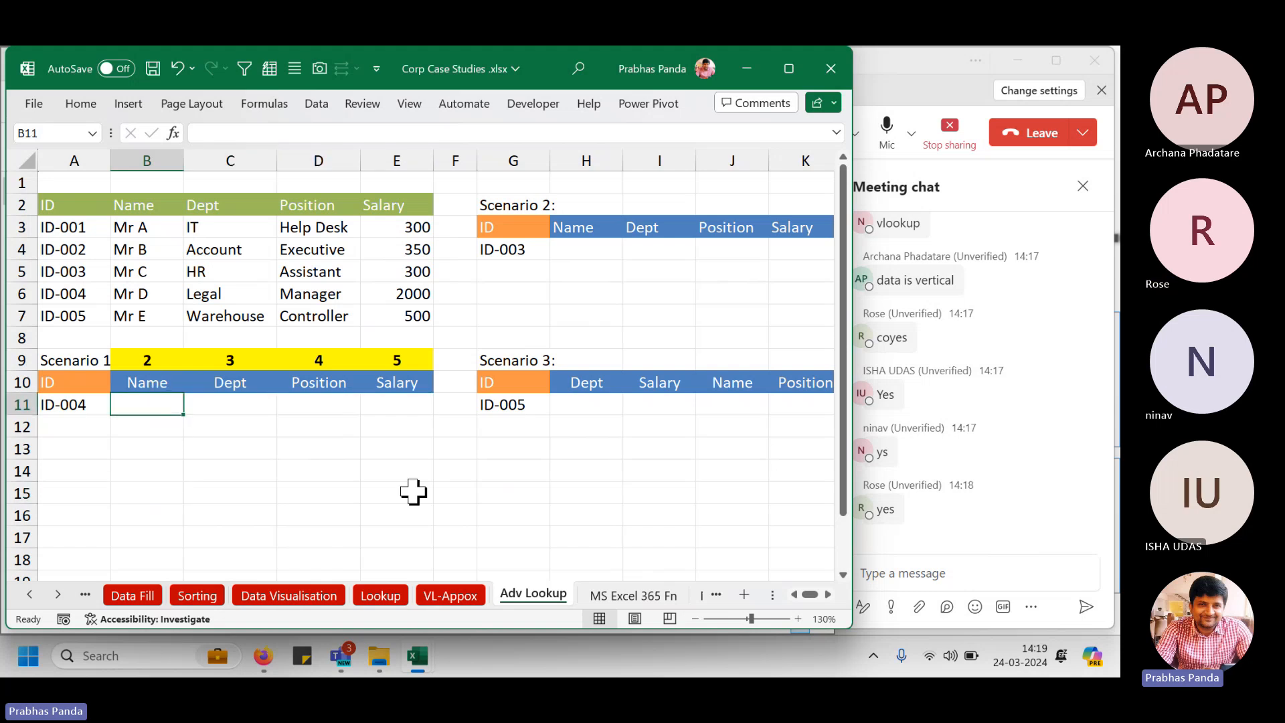
key("shift+Right")
key("shift+Right")
key("shift+Right")
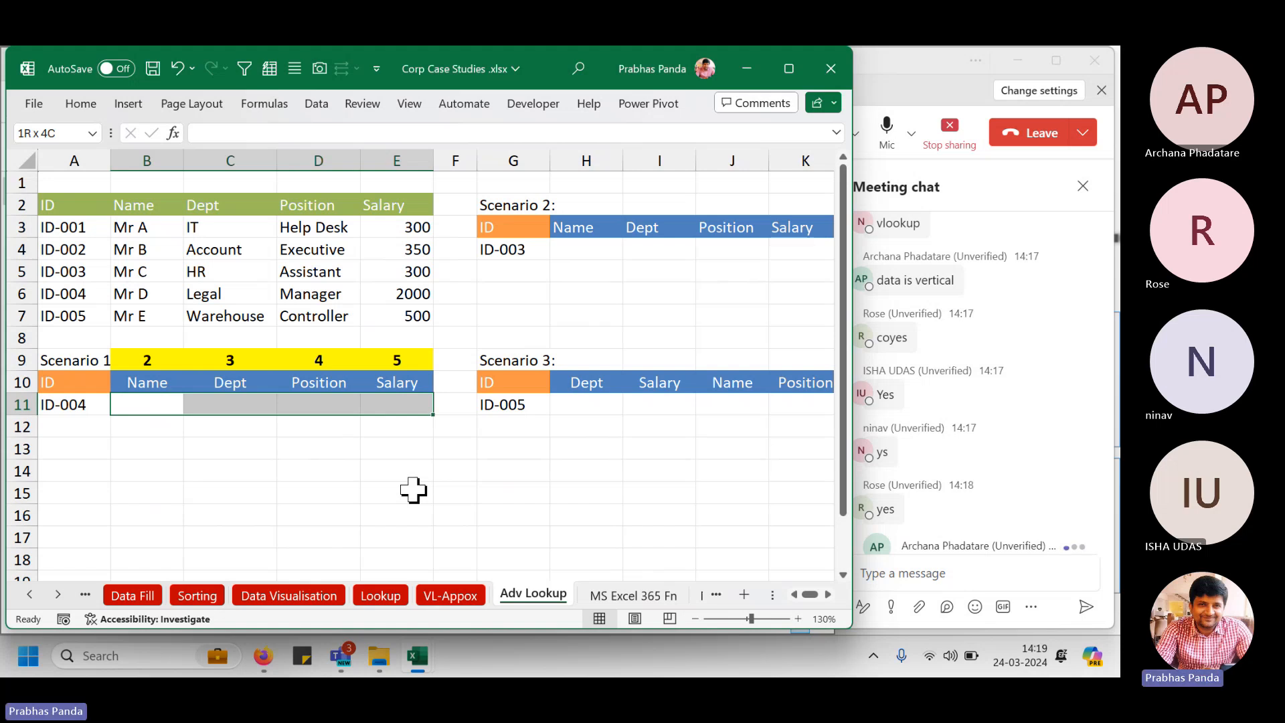
type("=")
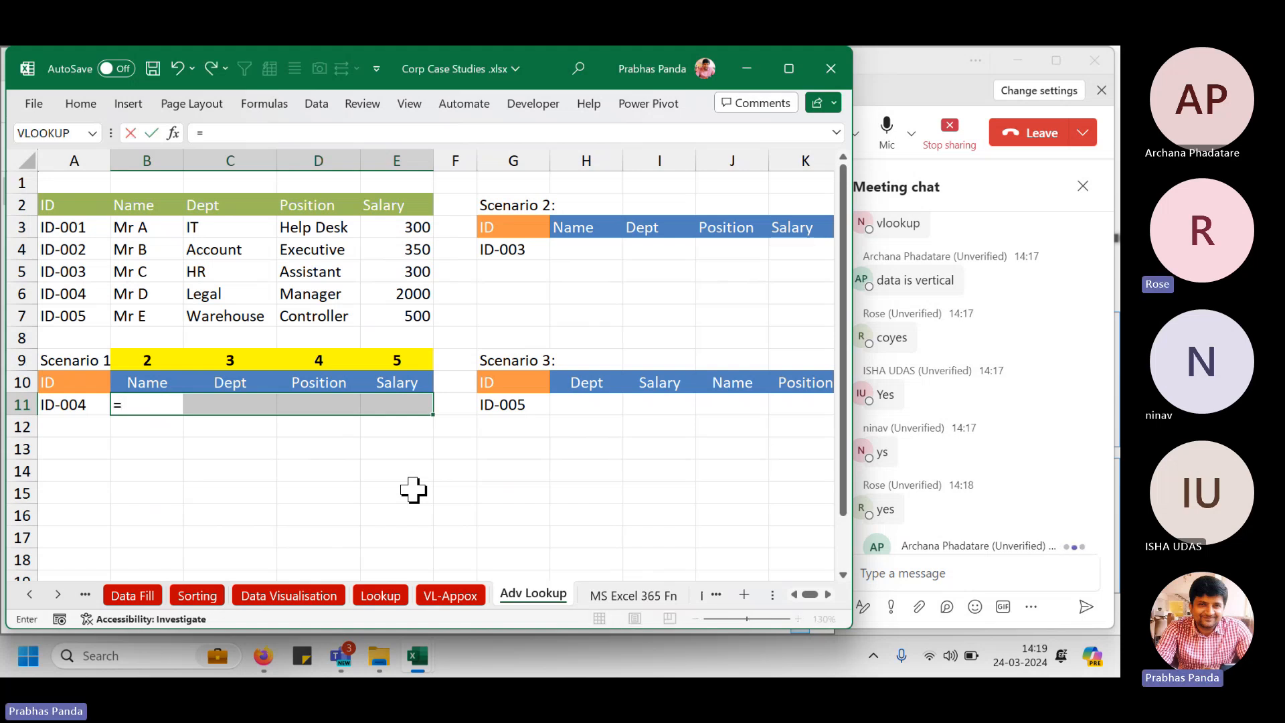
type("vlo")
key("Tab")
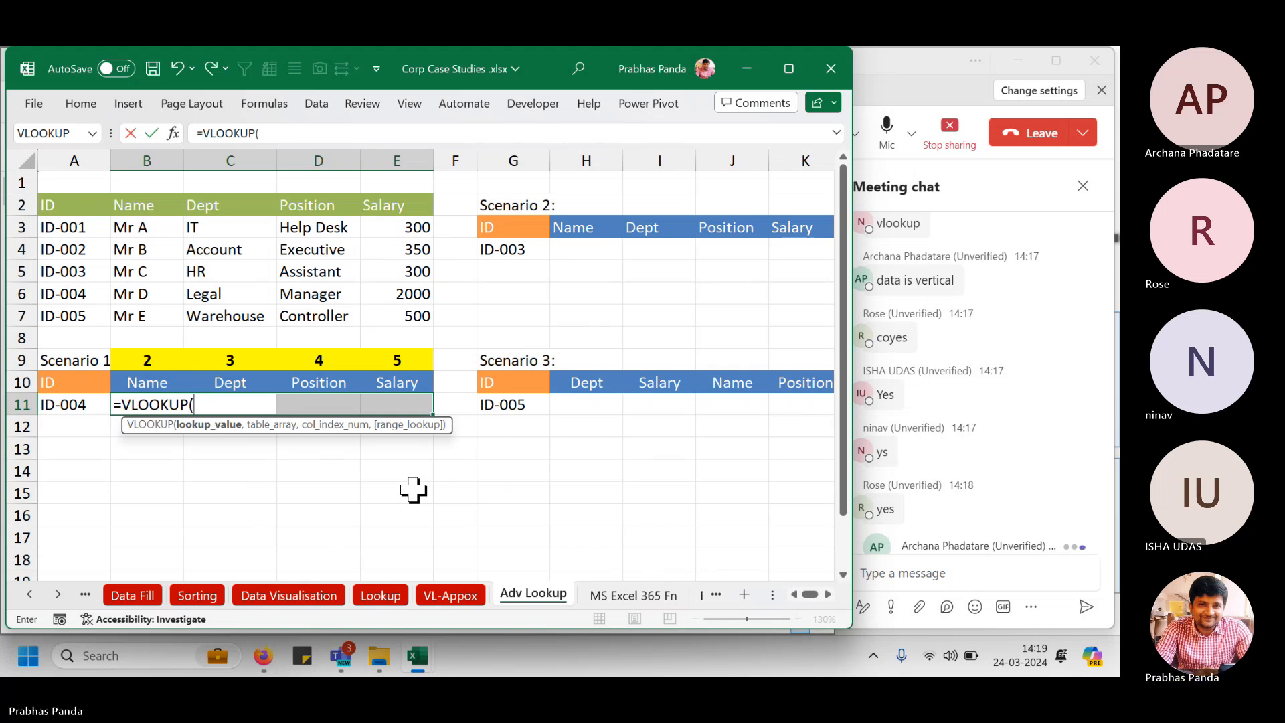
left_click(887, 130)
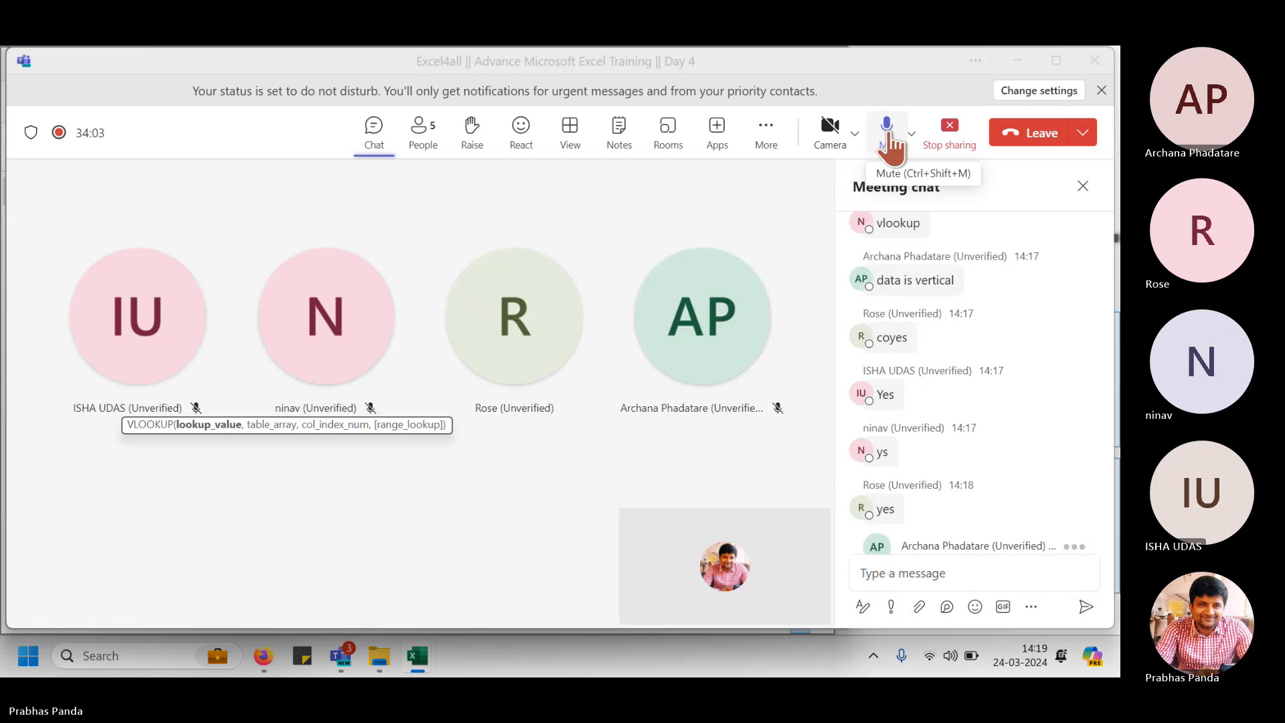
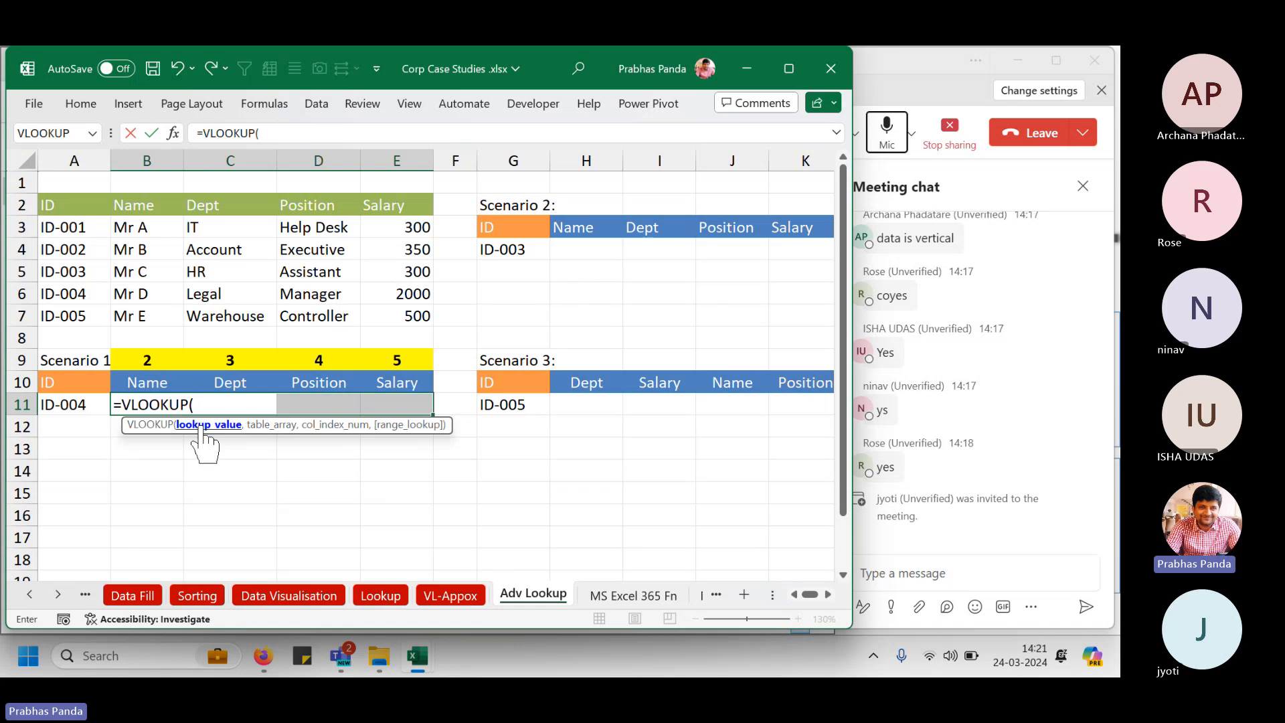
Use the ID in A11 as the lookup value, locking only its column as $A11.
left_click(67, 404)
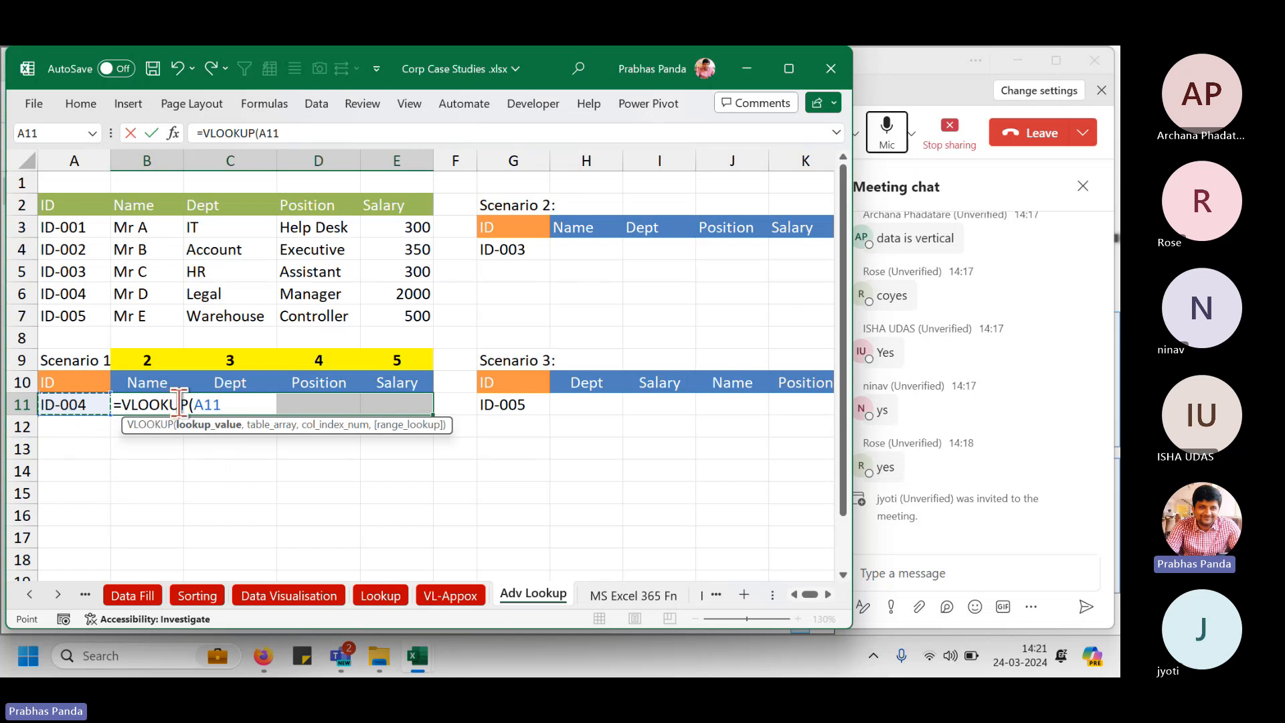
key("ctrl")
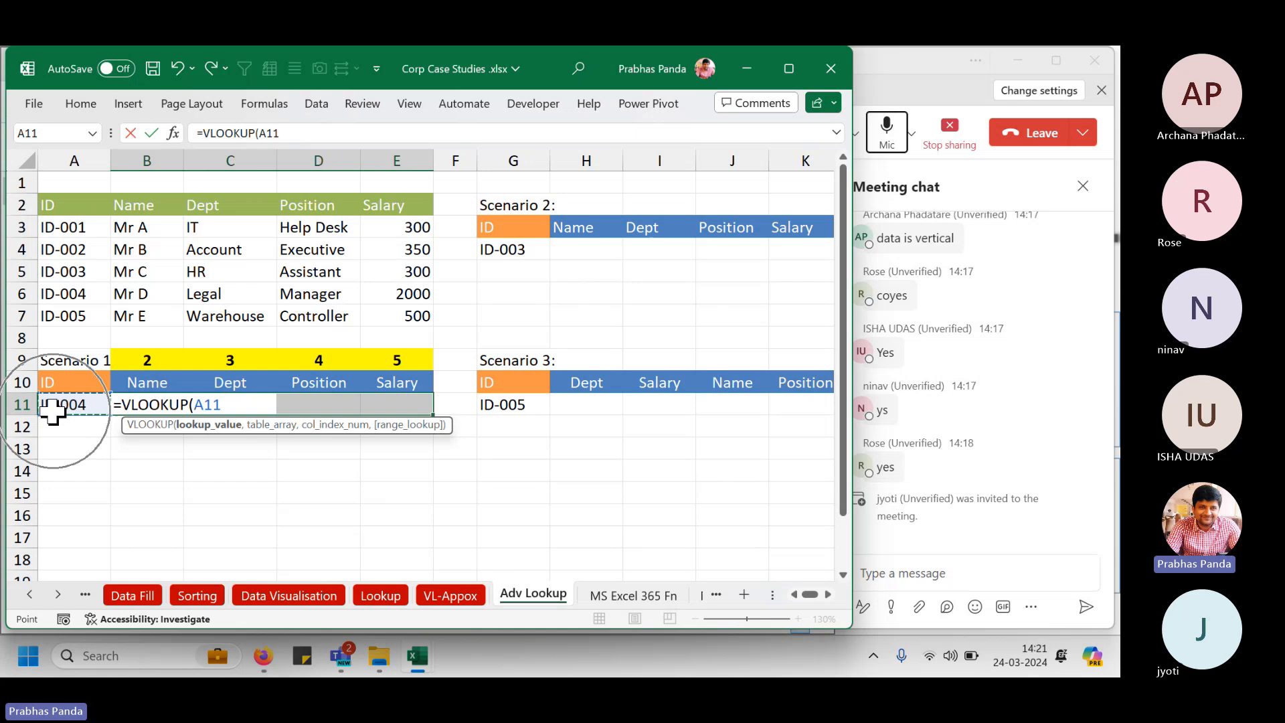
key("ctrl")
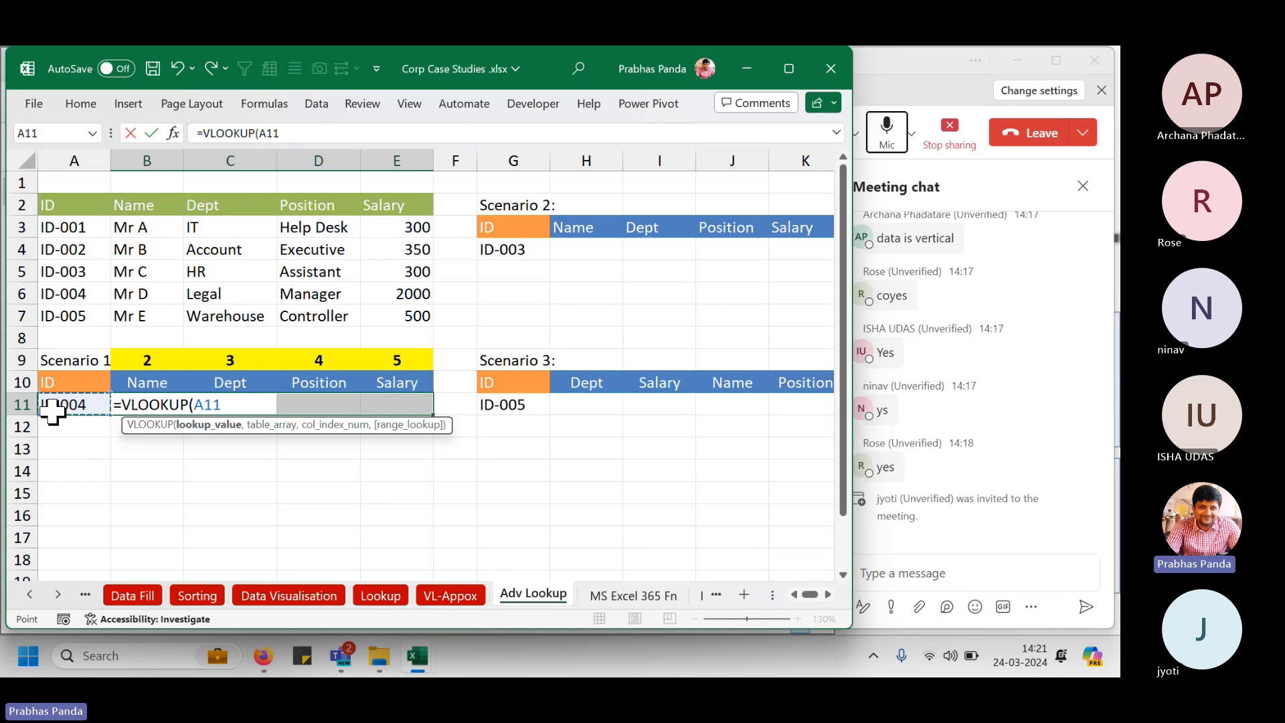
key("ctrl")
key("ctrl")
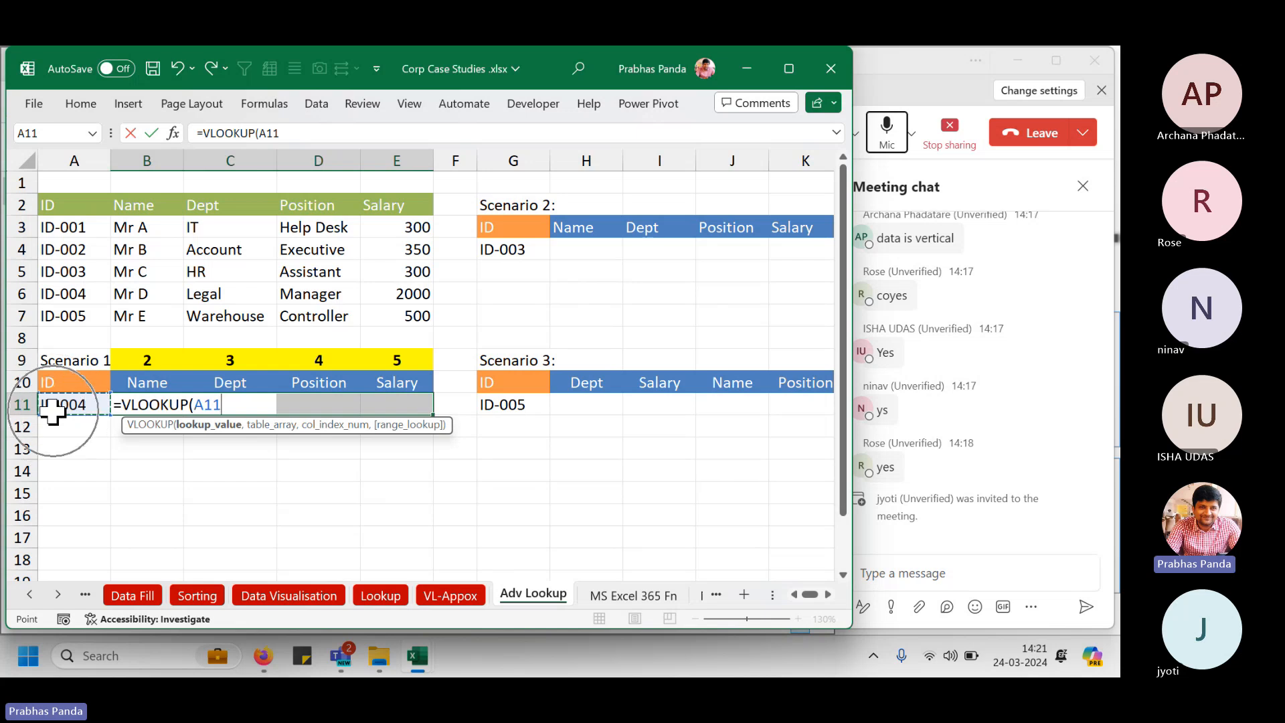
key("ctrl")
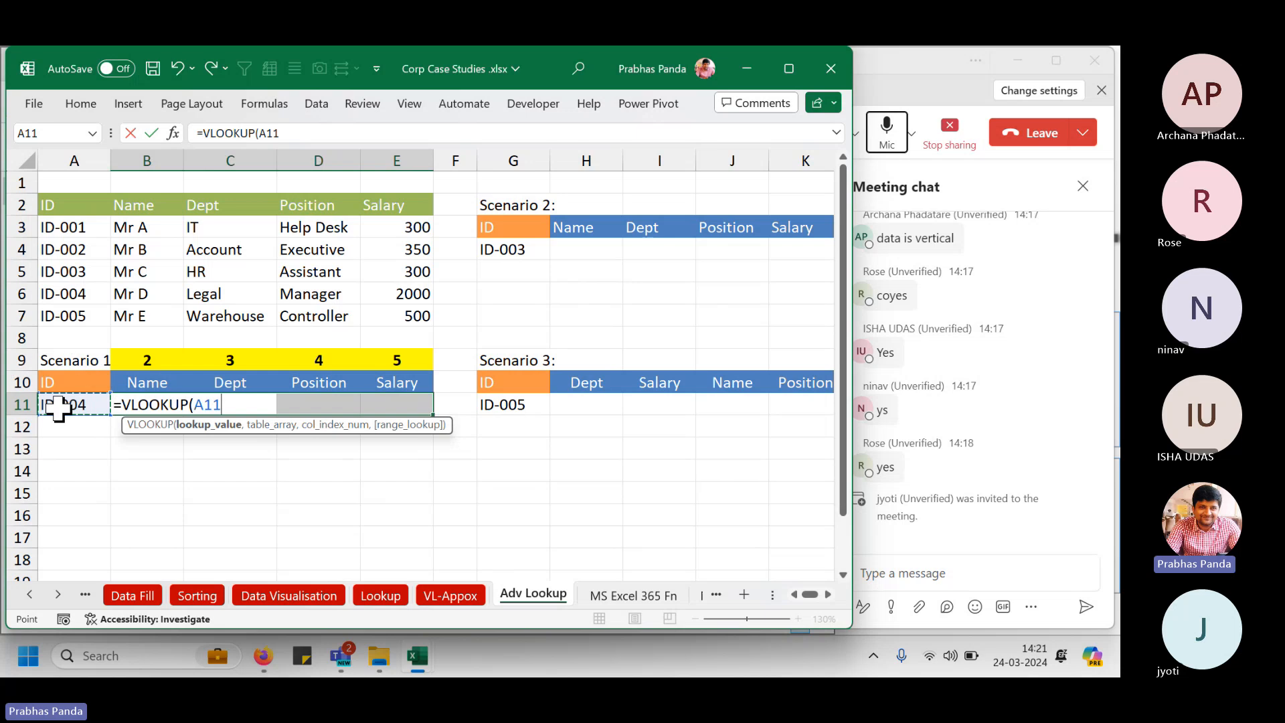
key("ctrl")
key("ctrl")
key("ctrl")
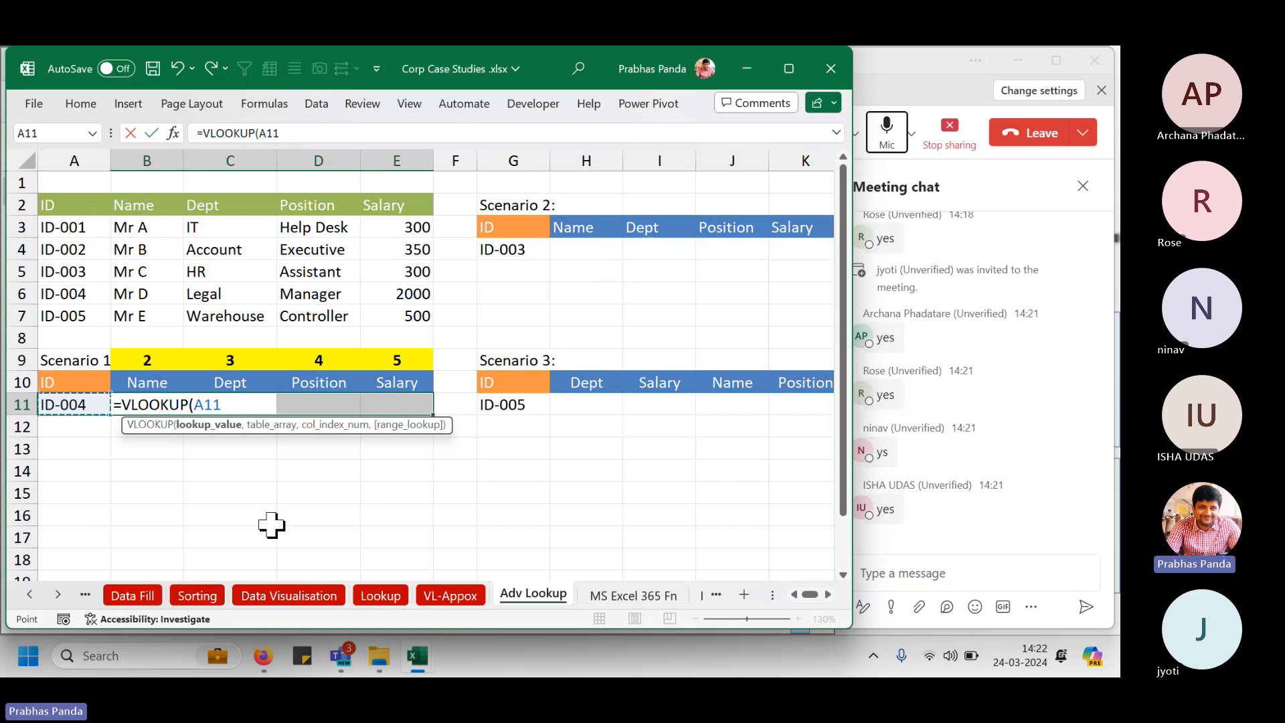
key("F4")
key("F4")
key("F4")
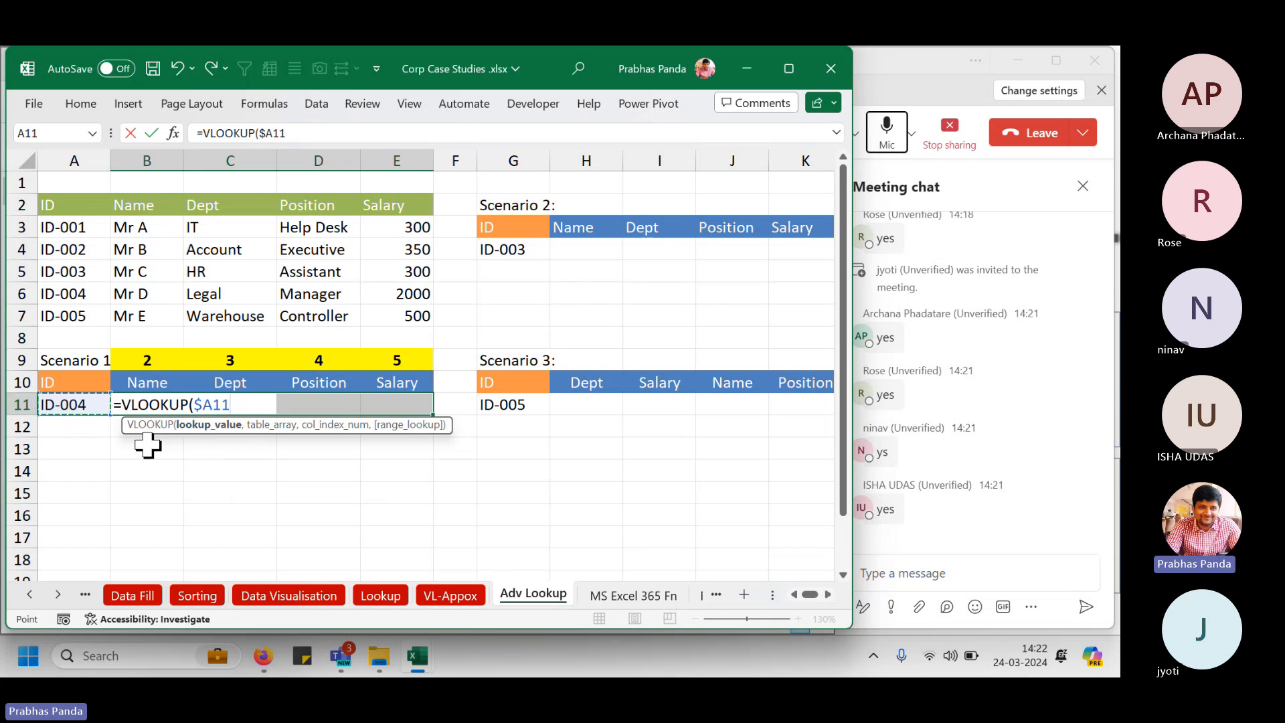
Set the table array to the master table including its headers, locked as $A$2:$E$7.
type(",")
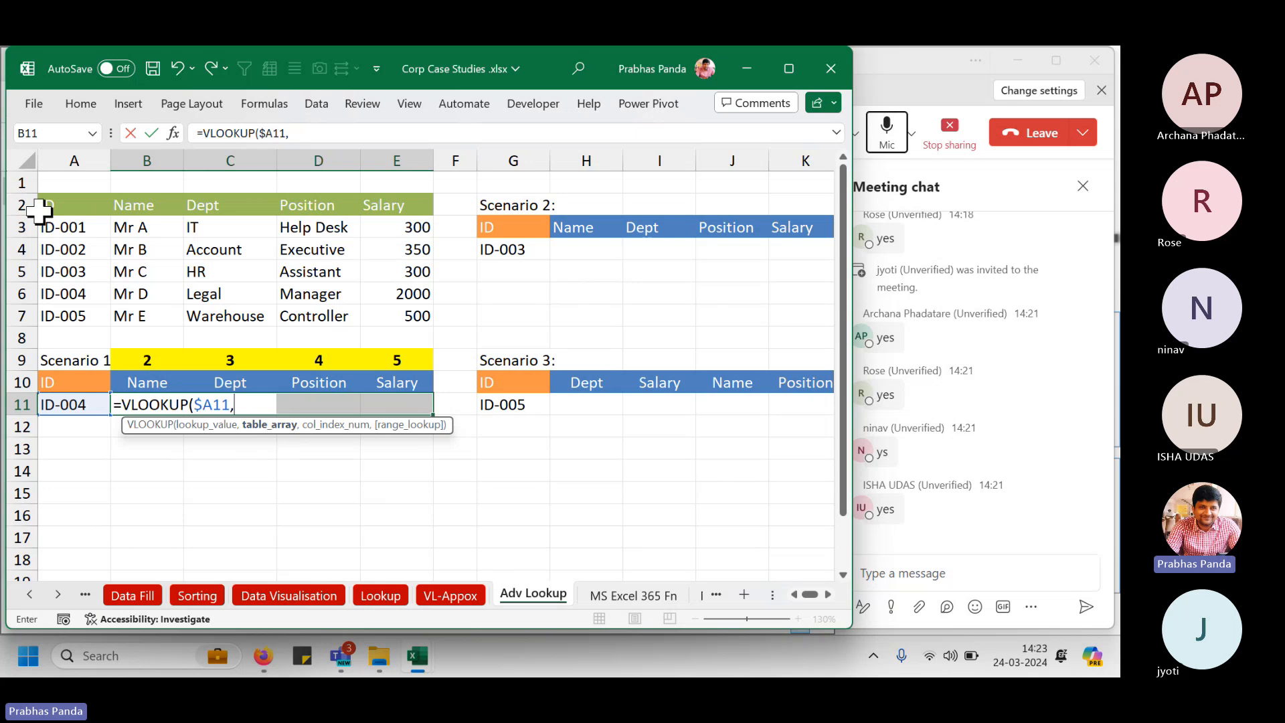
left_click_drag(68, 199, 387, 315)
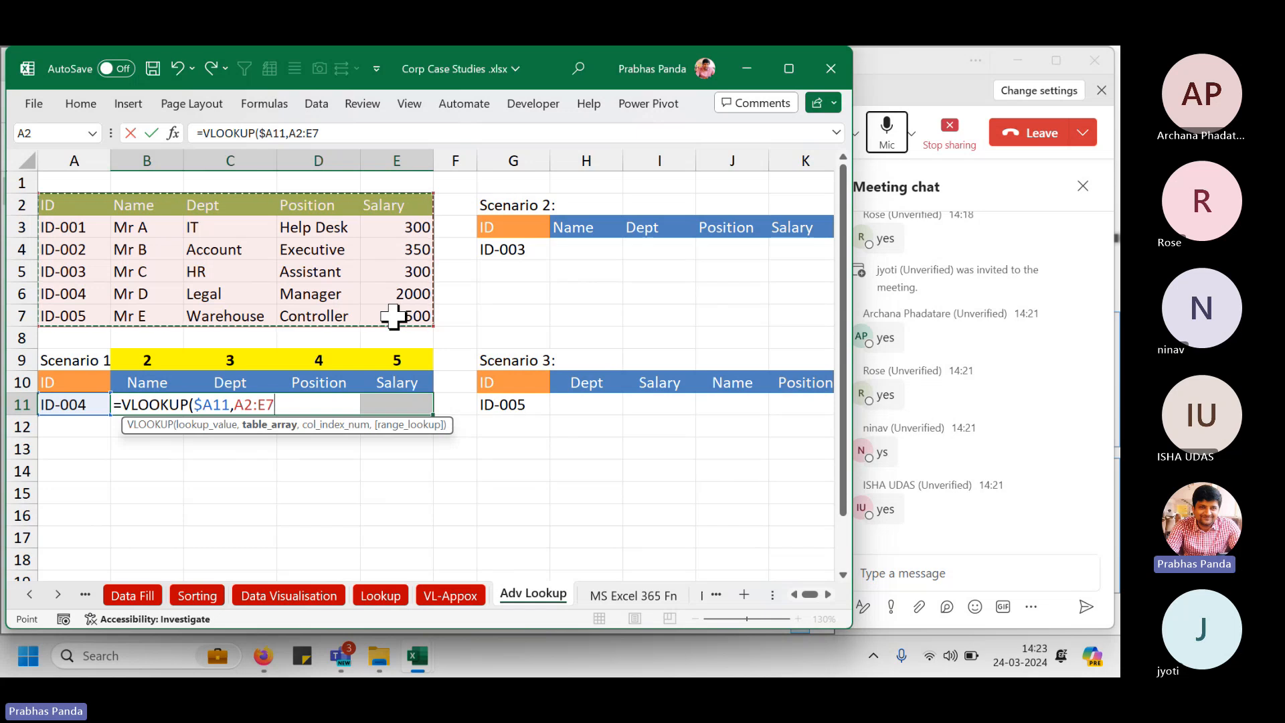
key("F4")
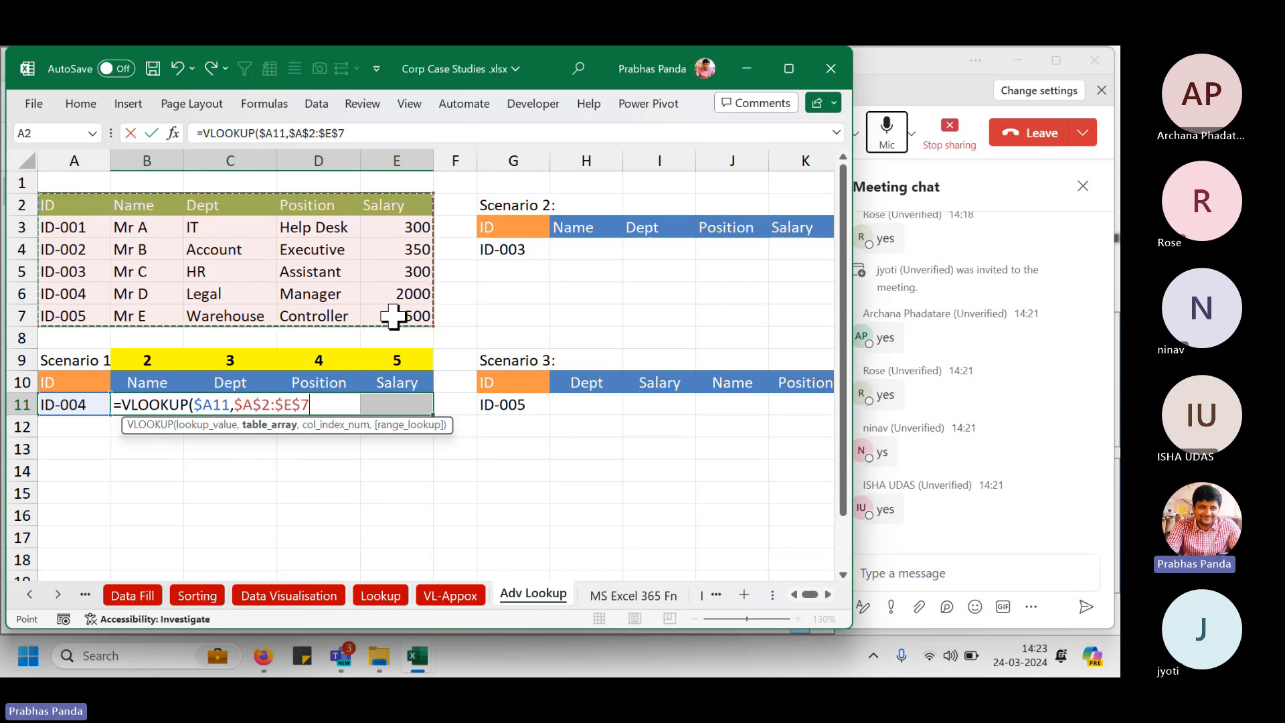
type(",")
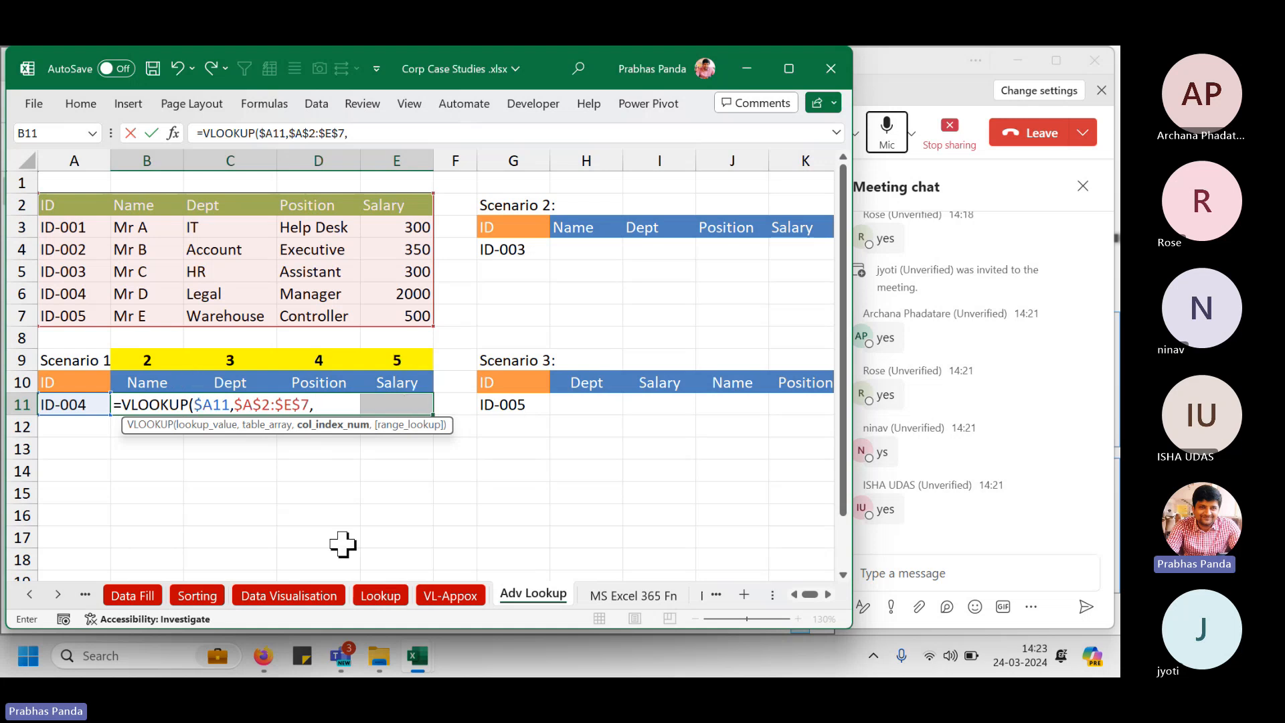
Use the COLUMN() function with no reference as the column index argument of the VLOOKUP.
type("column")
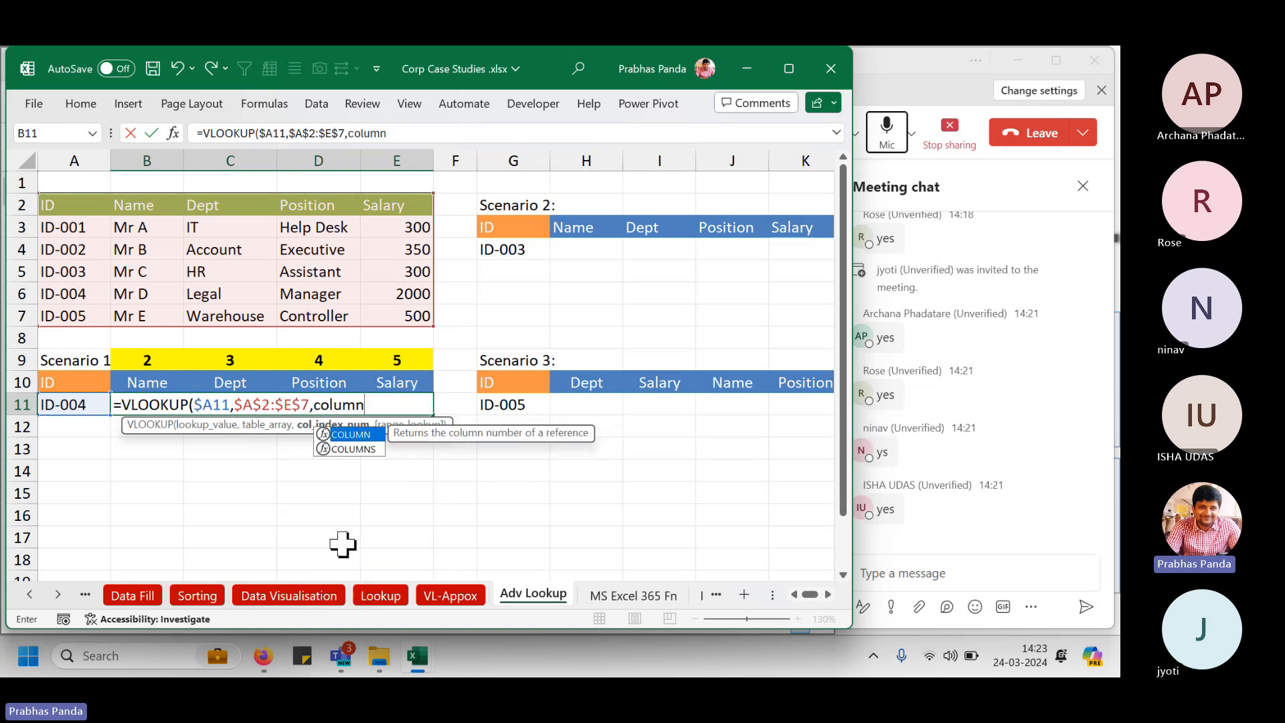
type("()")
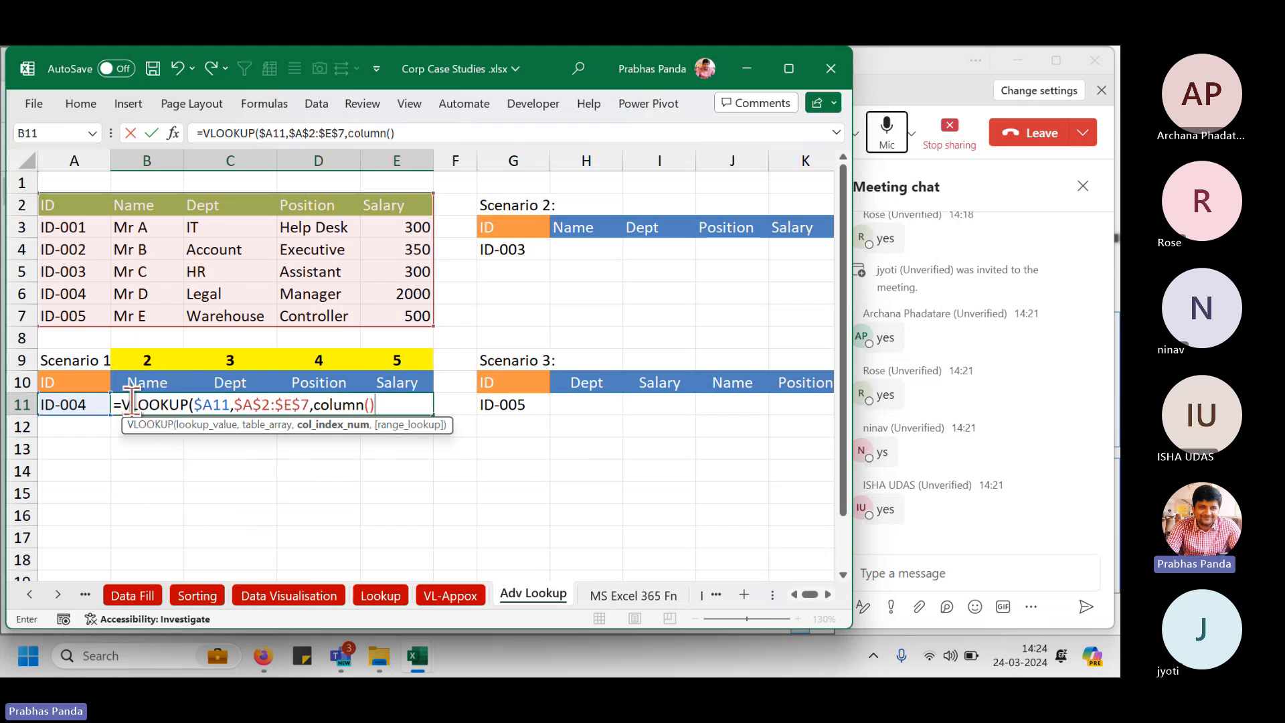
key("ctrl")
key("ctrl")
key("ctrl")
key("ctrl")
key("ctrl")
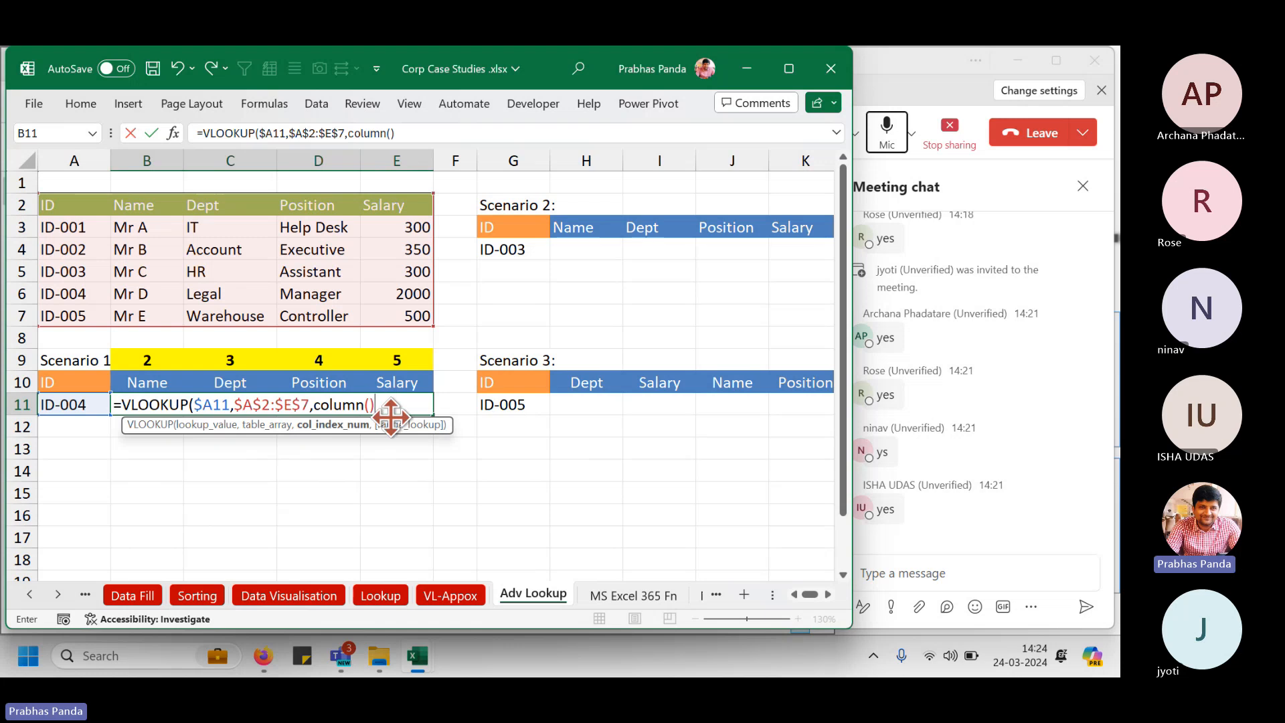
Evaluate the COLUMN() argument in place inside the formula, and undo the evaluation.
left_click_drag(376, 406, 313, 409)
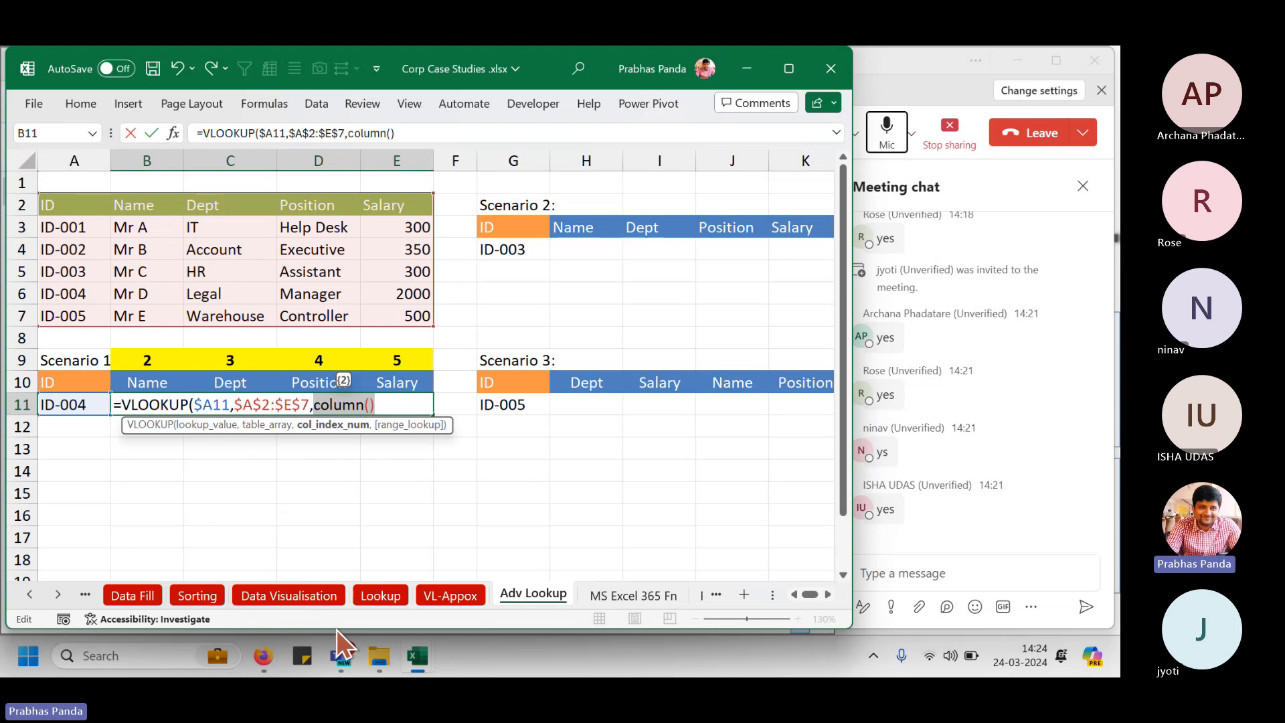
key("F9")
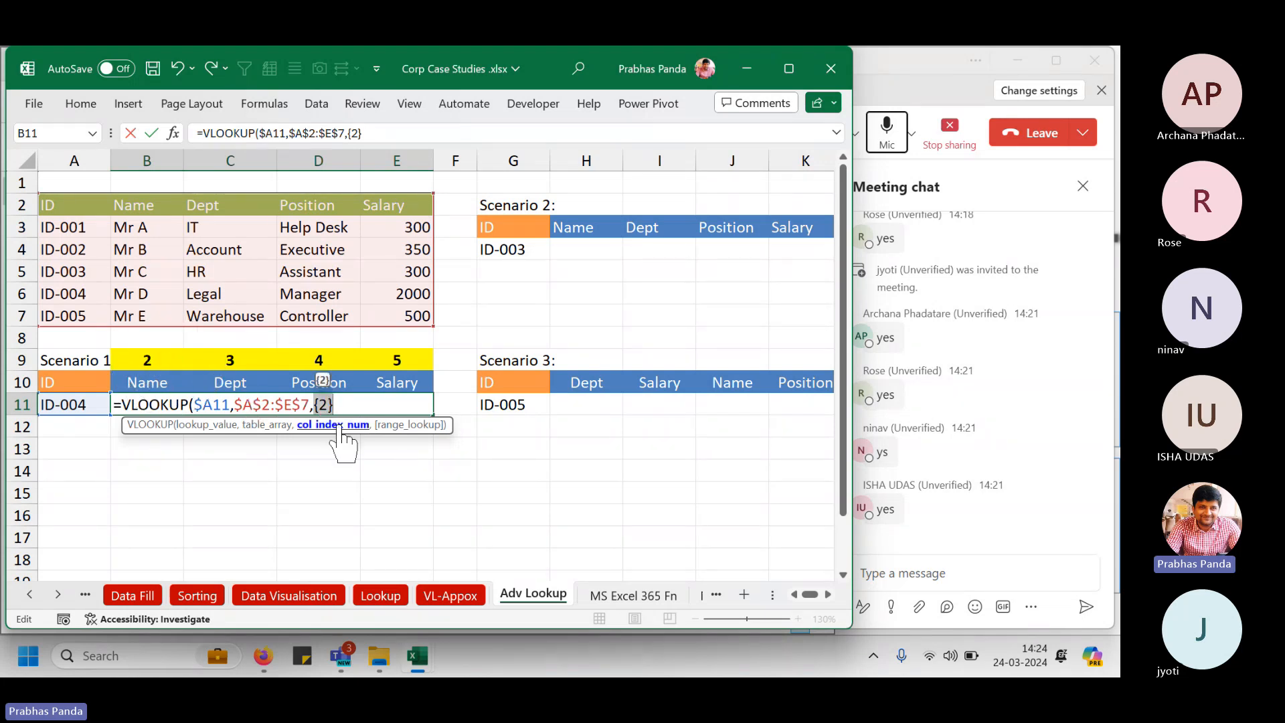
key("ctrl+z")
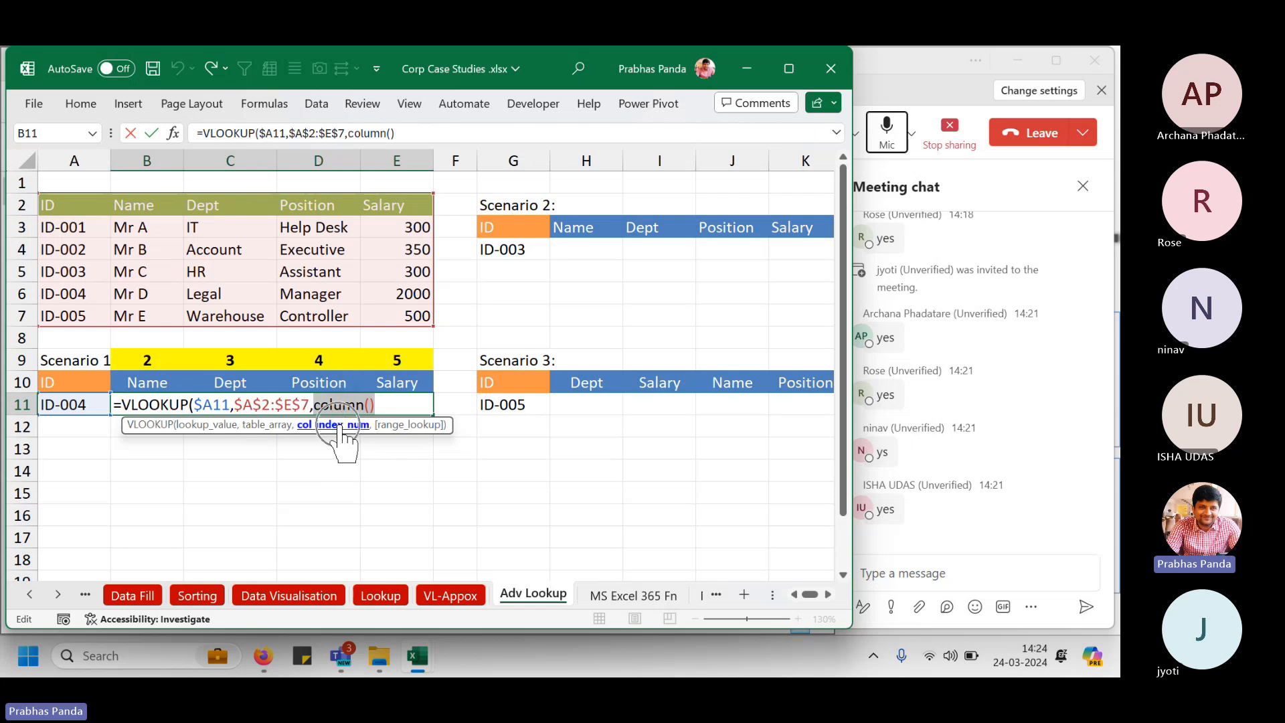
left_click(339, 435)
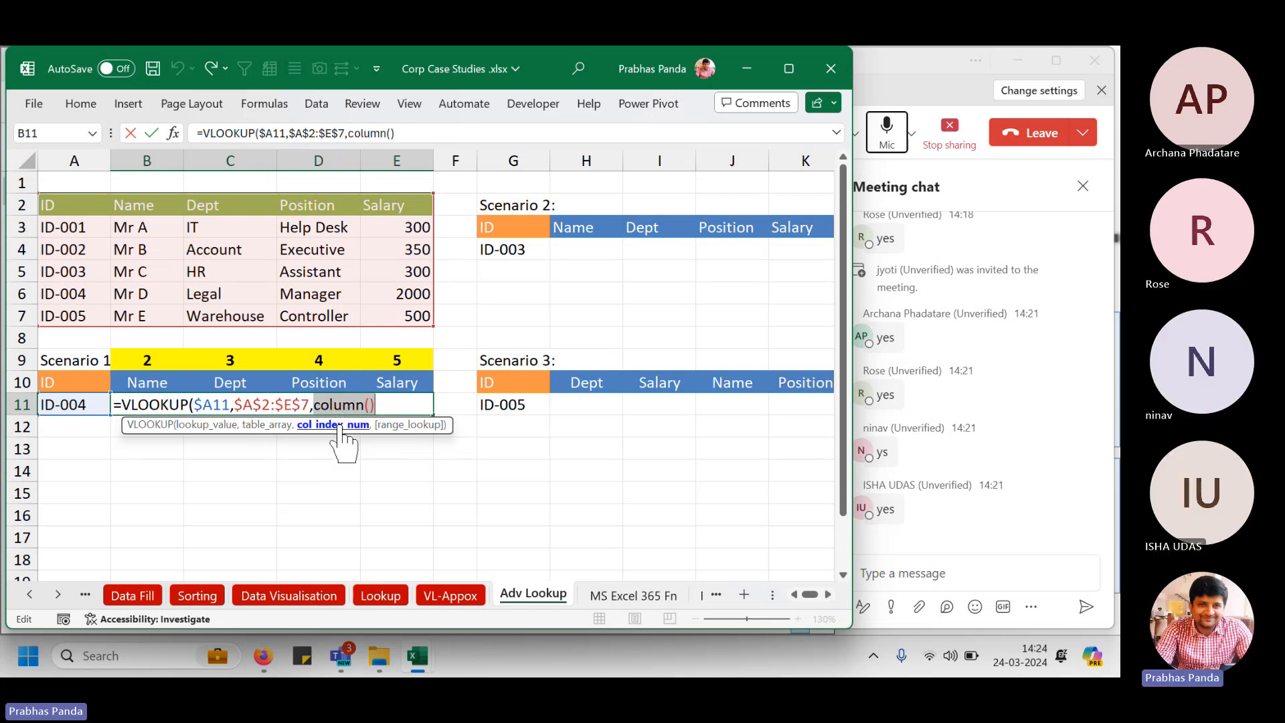
left_click(395, 406)
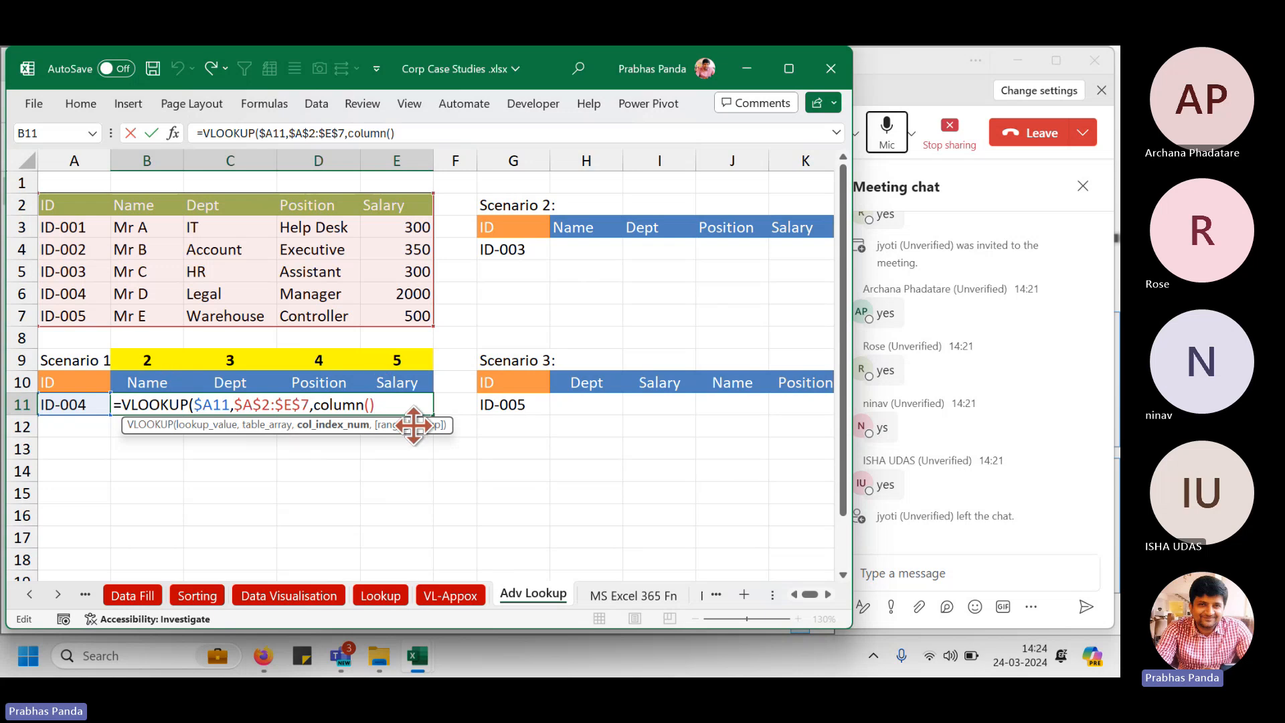
Finish the VLOOKUP with exact match 0 and enter it in all of B11:E11 at once.
type(",")
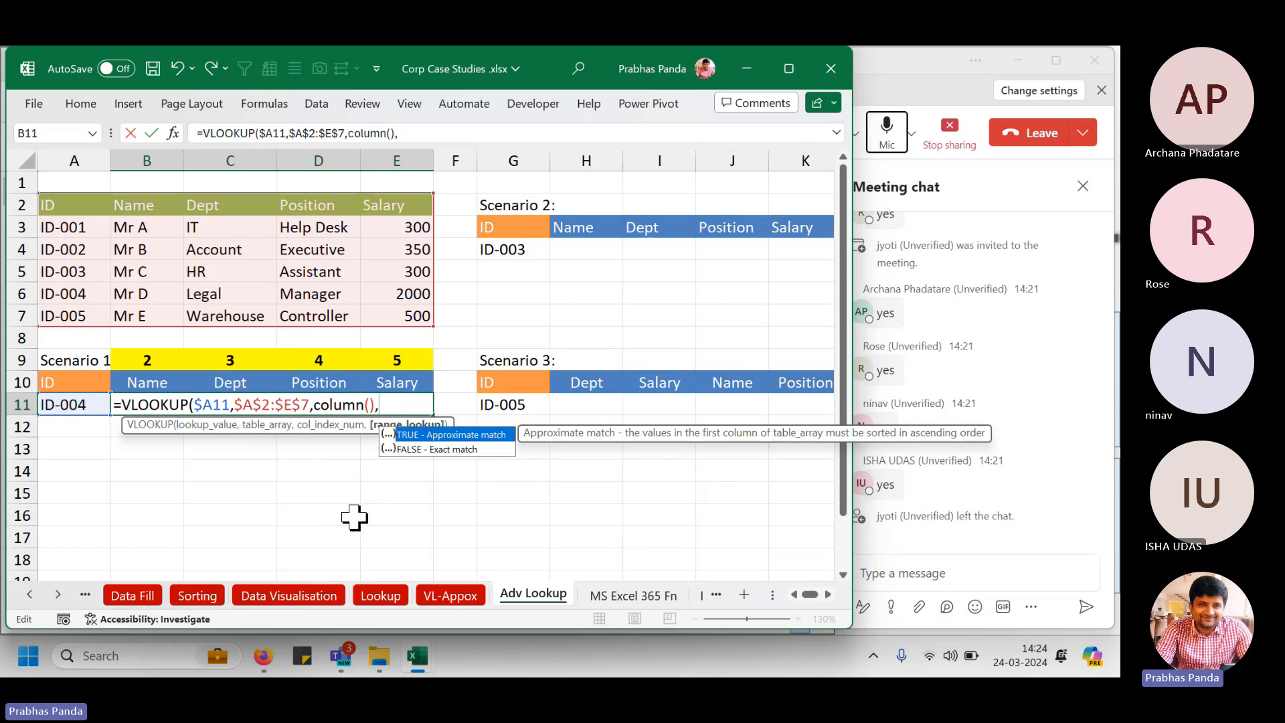
type("0")
type(")")
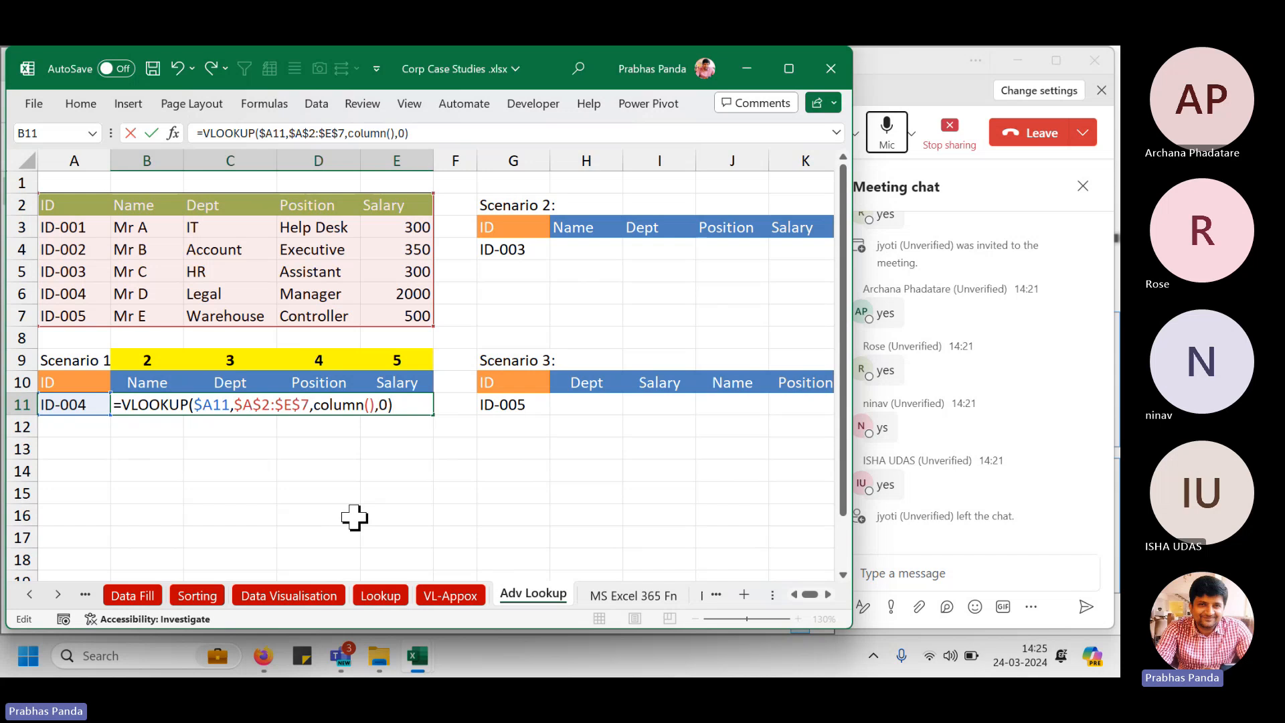
key("ctrl+Return")
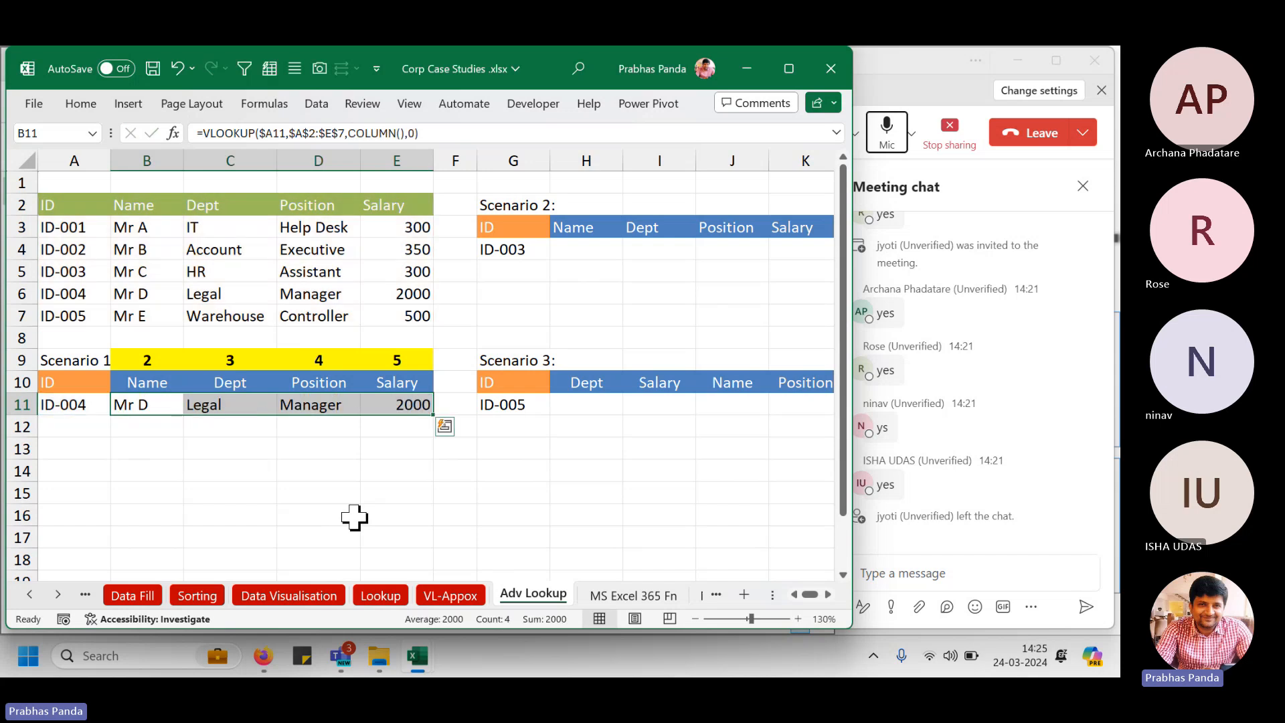
Center the lookup results in B11:E11.
key("alt+h")
key("a")
key("c")
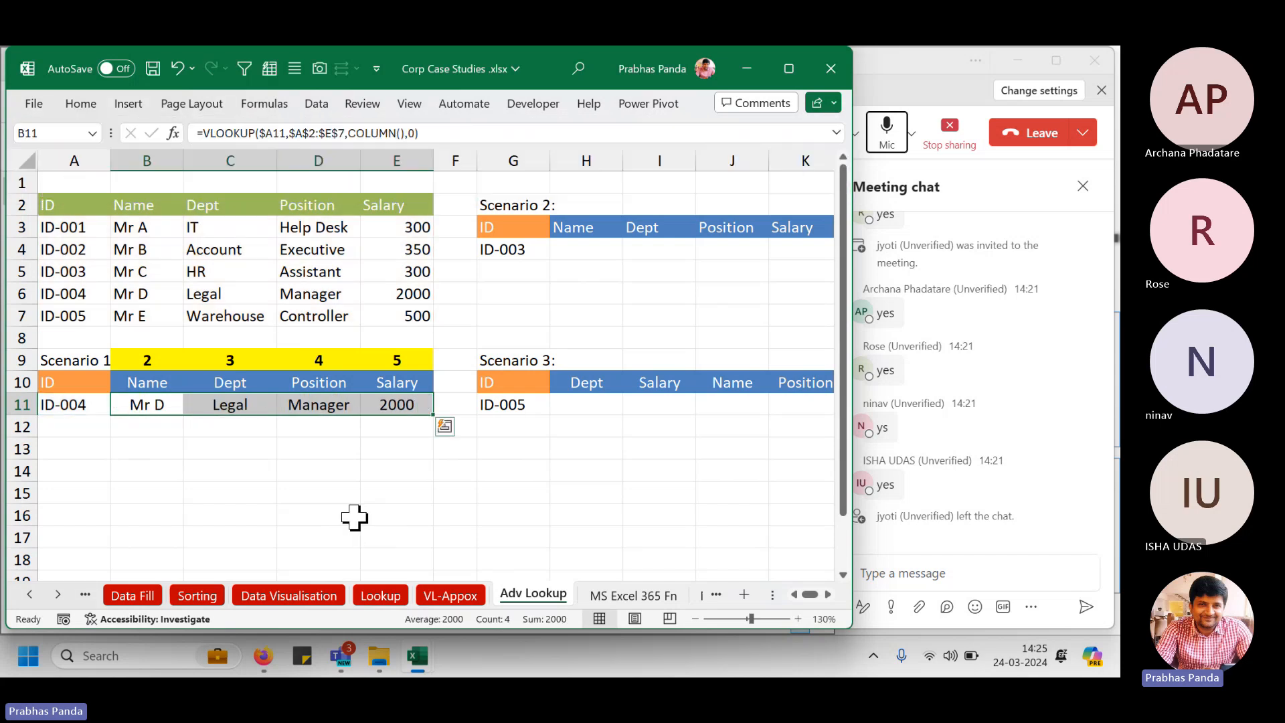
Write the lookup formula =VLOOKUP($A11,$A$2:$E$7,COLUMN(),0) as visible text in A13, below the Scenario 1 table.
key("F2")
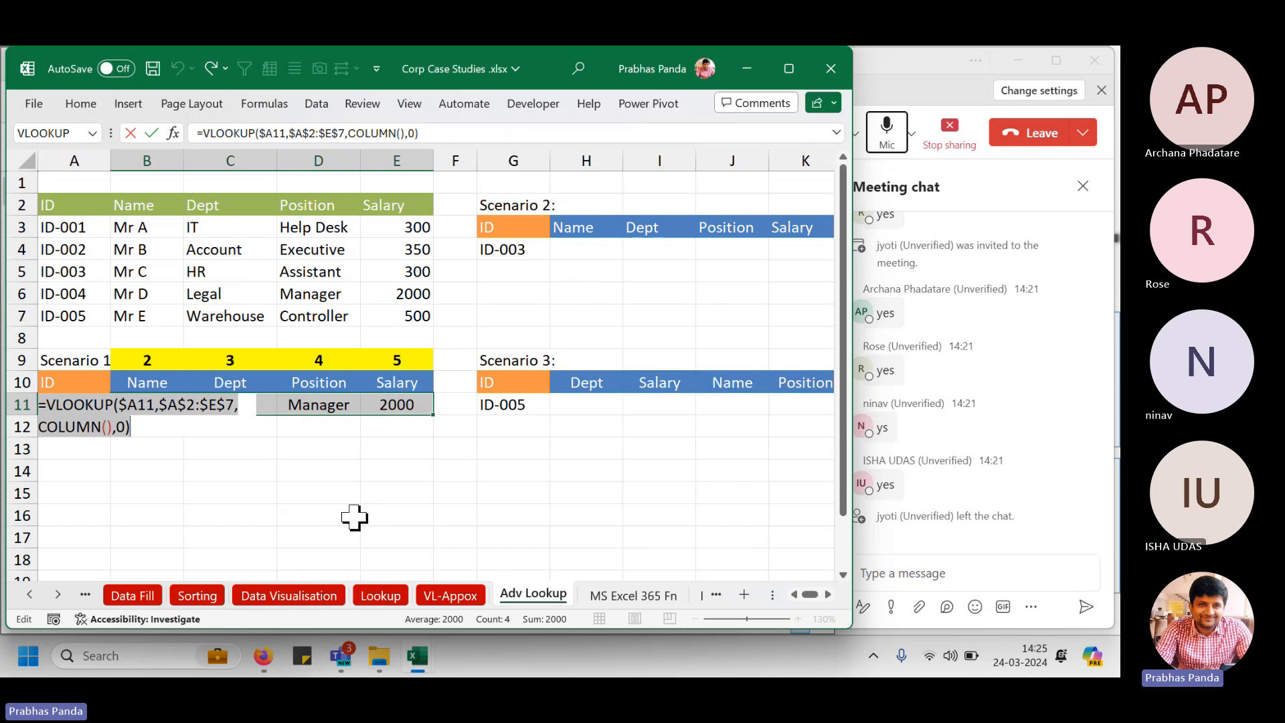
key("Escape")
key("Down")
key("Down")
key("Left")
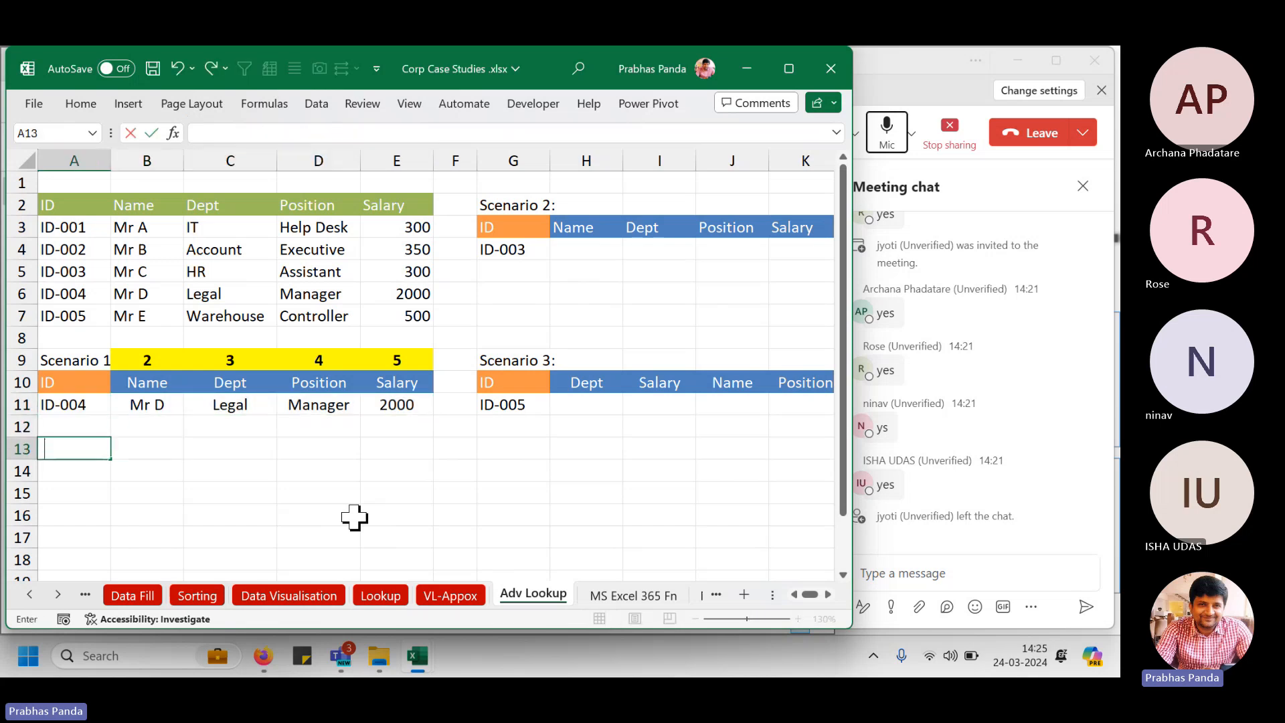
type("=VLOOKUP($A11,$A$2:$E$7,COLUMN(),0)")
key("Return")
key("Up")
Copy A13:E13 with the formula text and fill the range with yellow.
key("shift+Right")
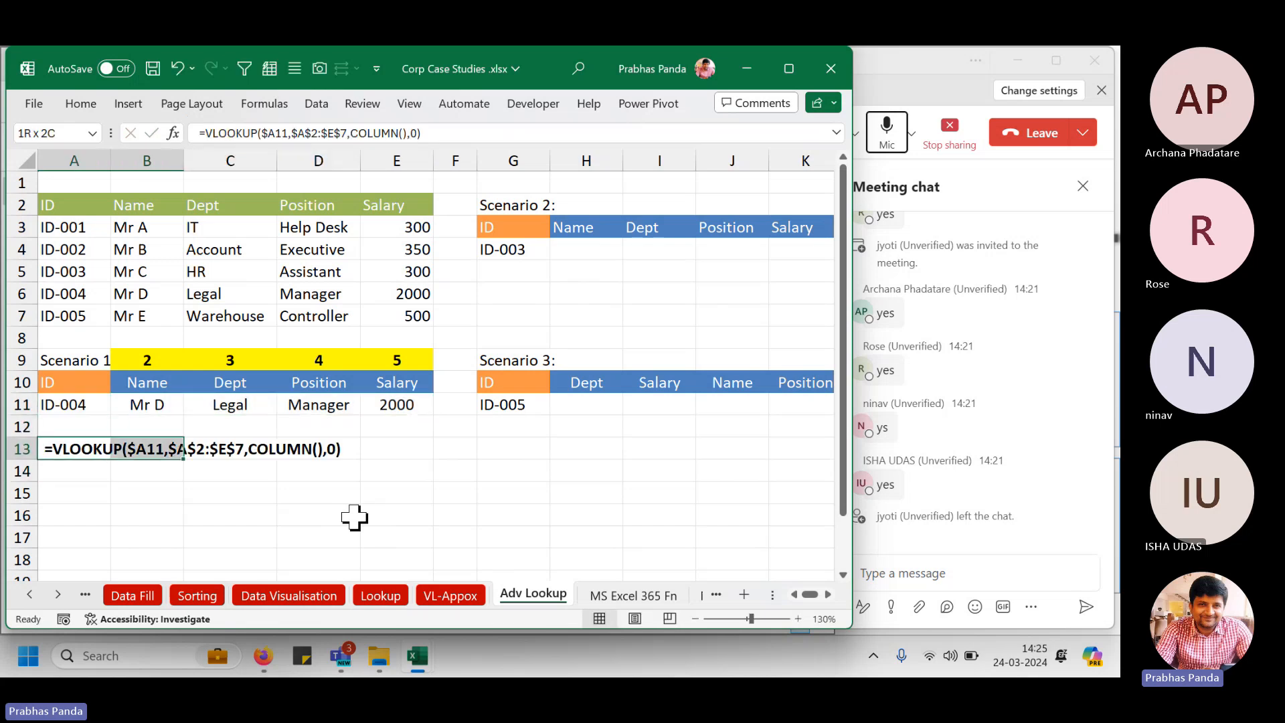
key("shift+Right")
key("shift+Right")
key("shift+Right")
key("ctrl+c")
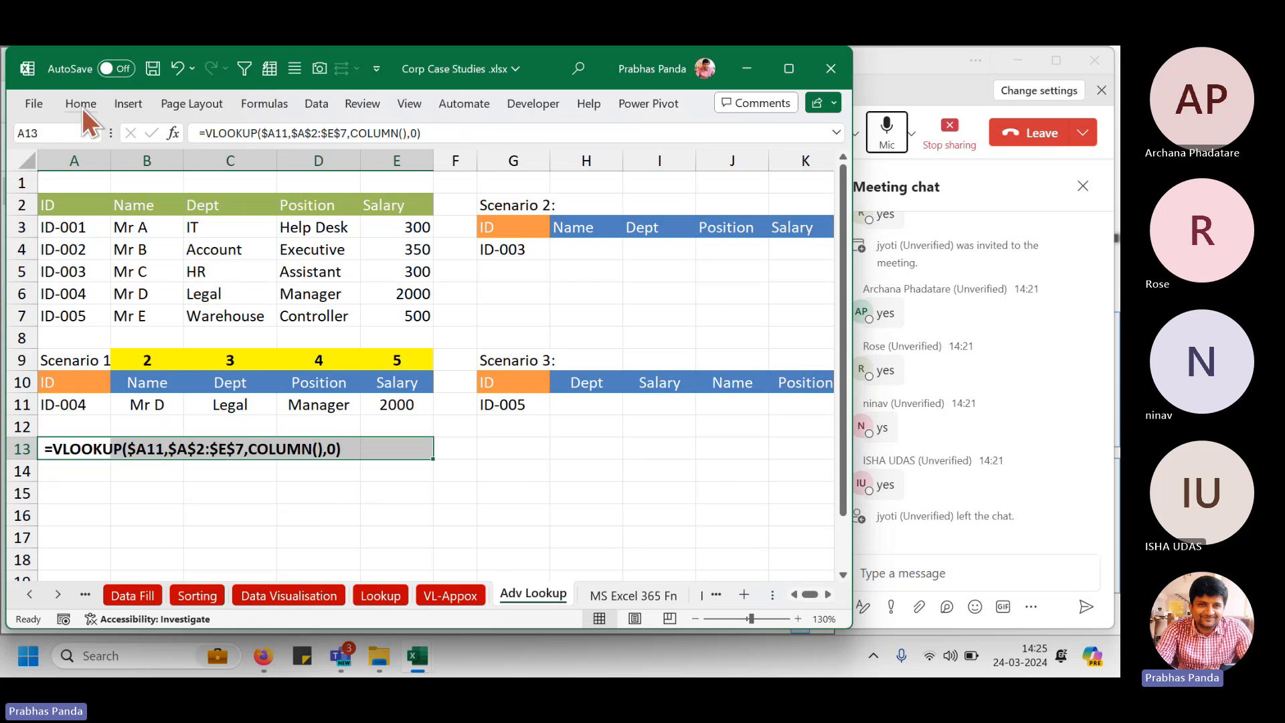
left_click(79, 100)
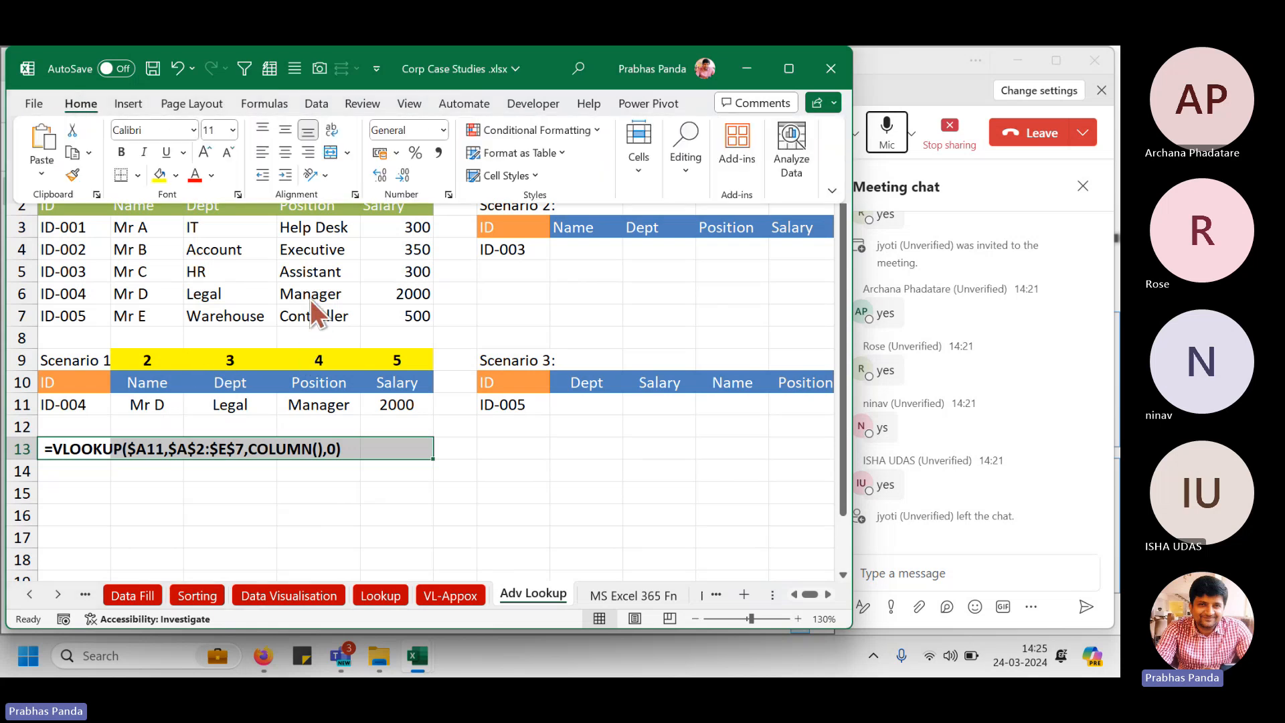
left_click(159, 175)
Send the copied VLOOKUP formula in the Teams meeting chat and switch back to the Excel workbook.
left_click(906, 572)
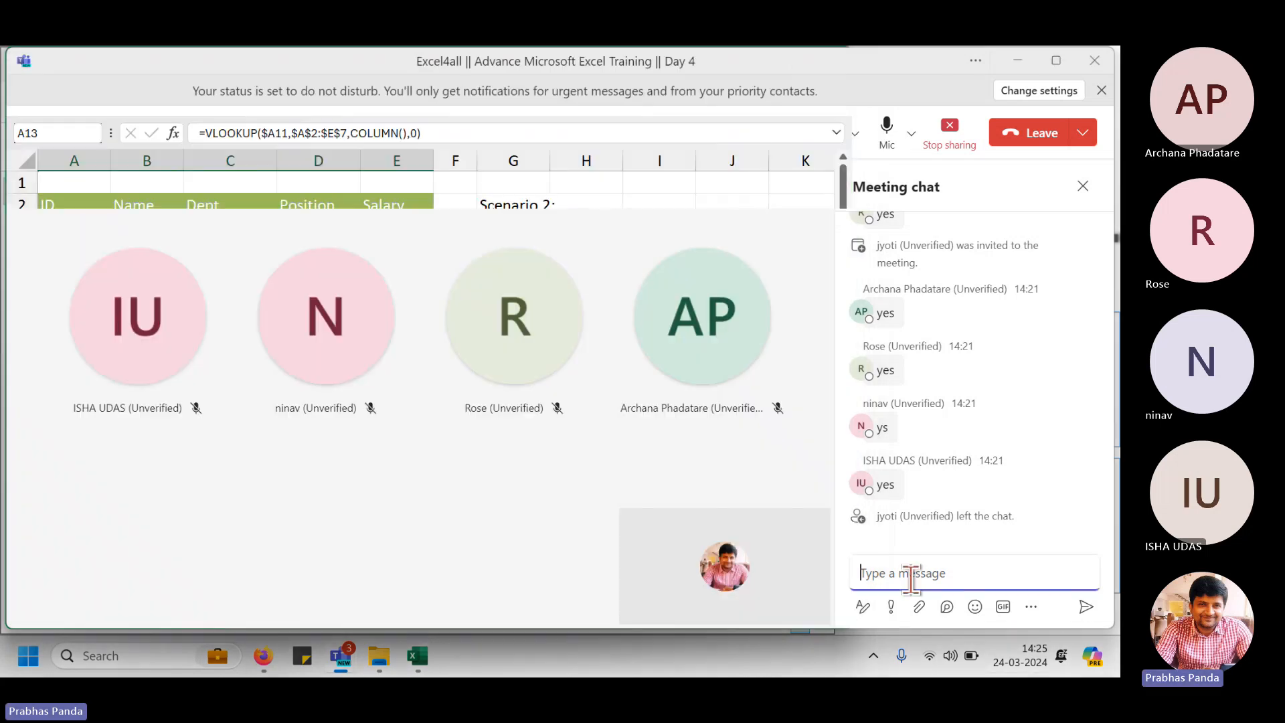
key("ctrl+v")
key("Return")
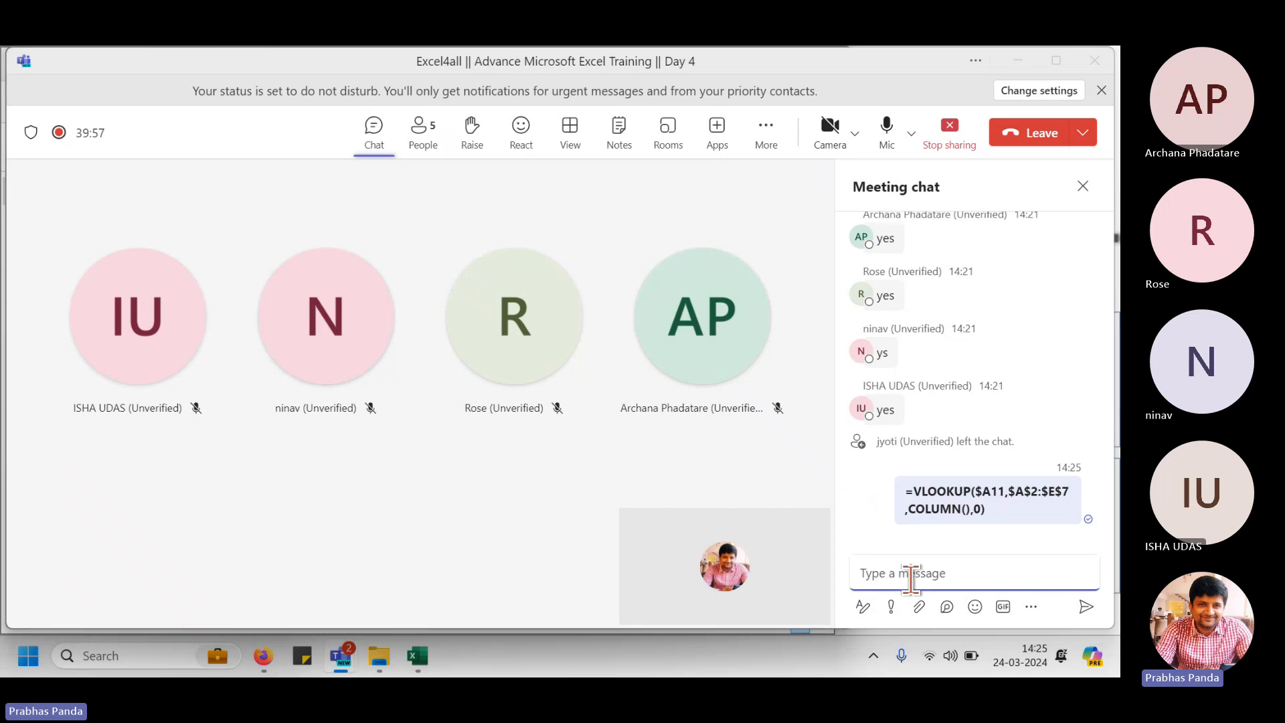
left_click(417, 655)
left_click_drag(295, 490, 334, 490)
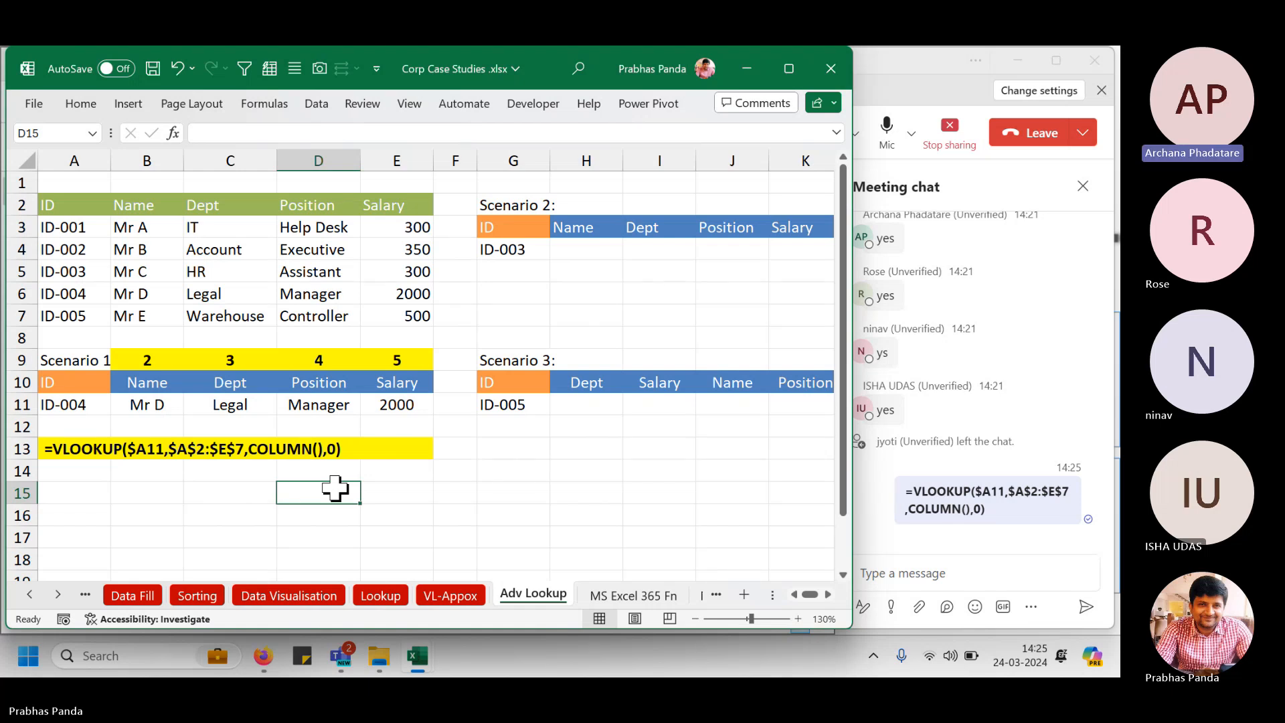
Highlight column B as an illustration, and enter =COLUMN() in B15.
left_click(137, 475)
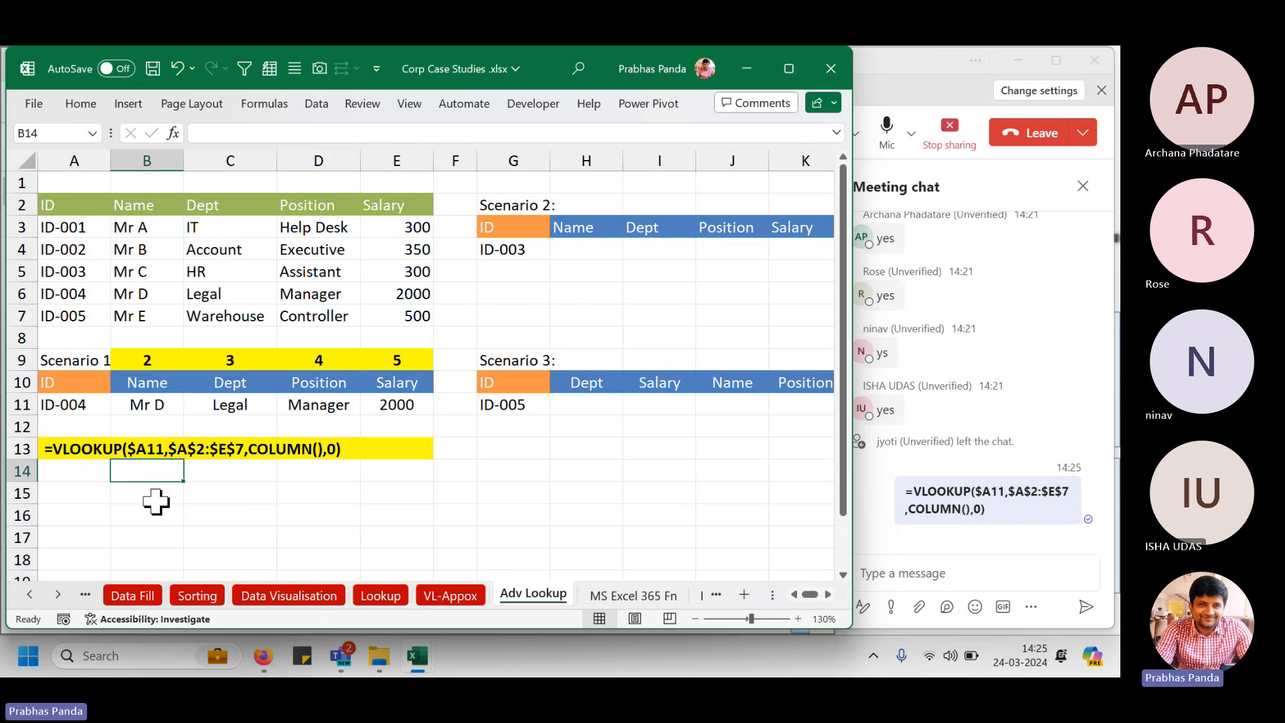
key("ctrl+space")
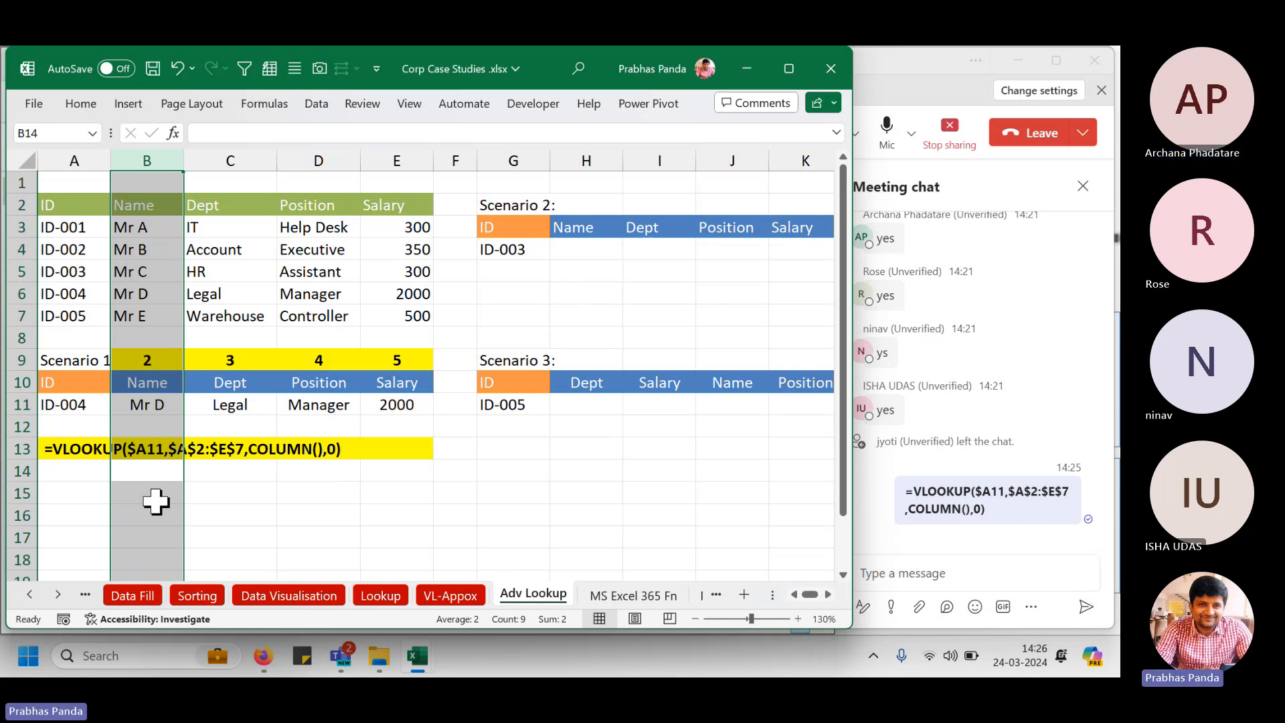
left_click(155, 502)
type("=")
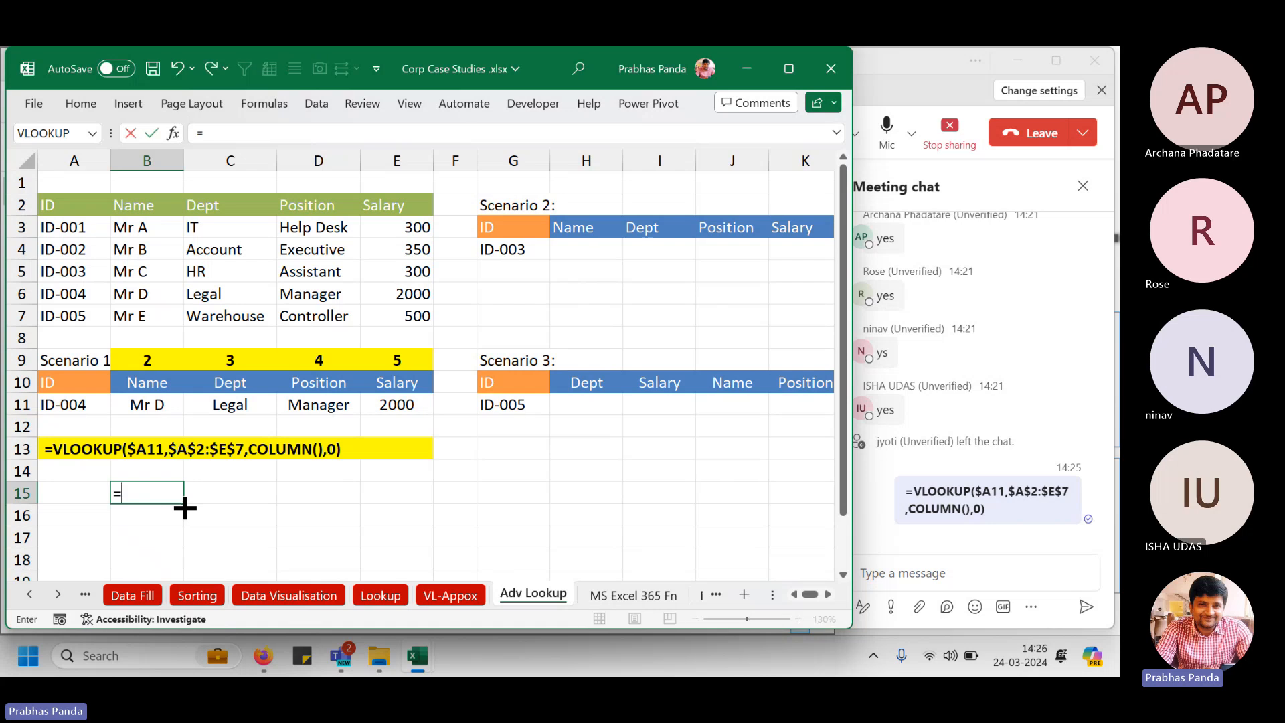
type("column()")
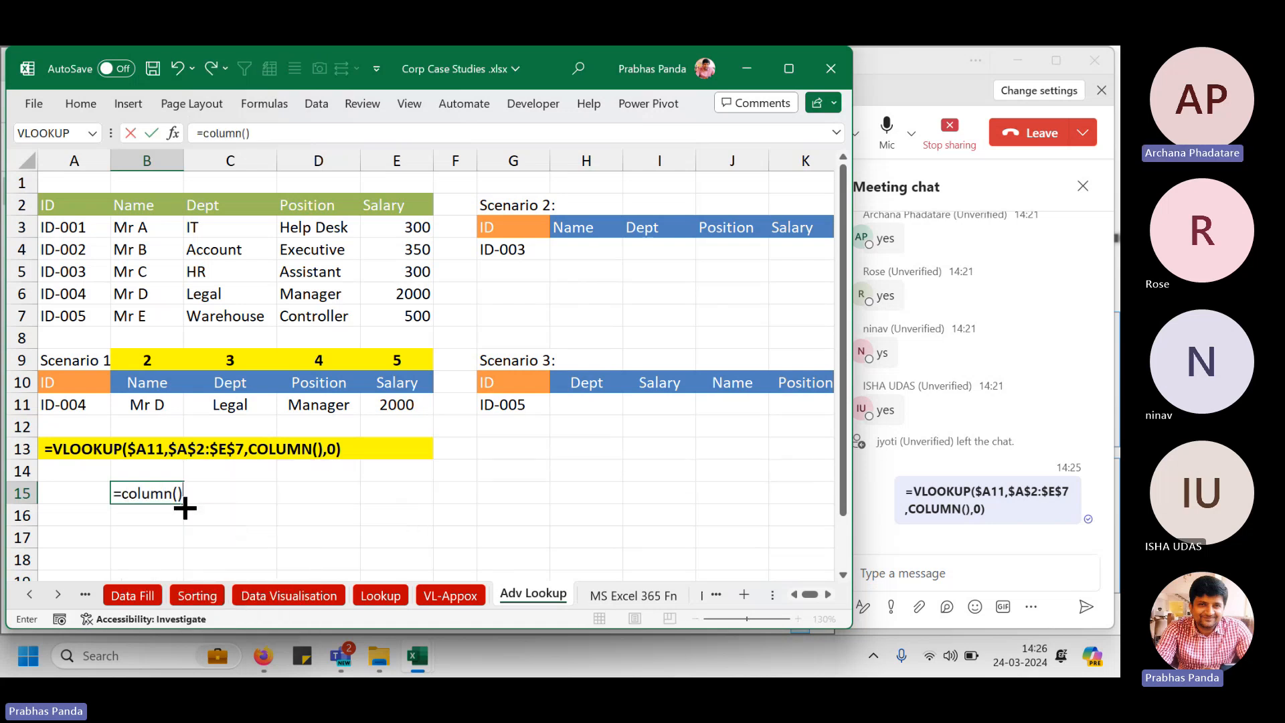
key("Return")
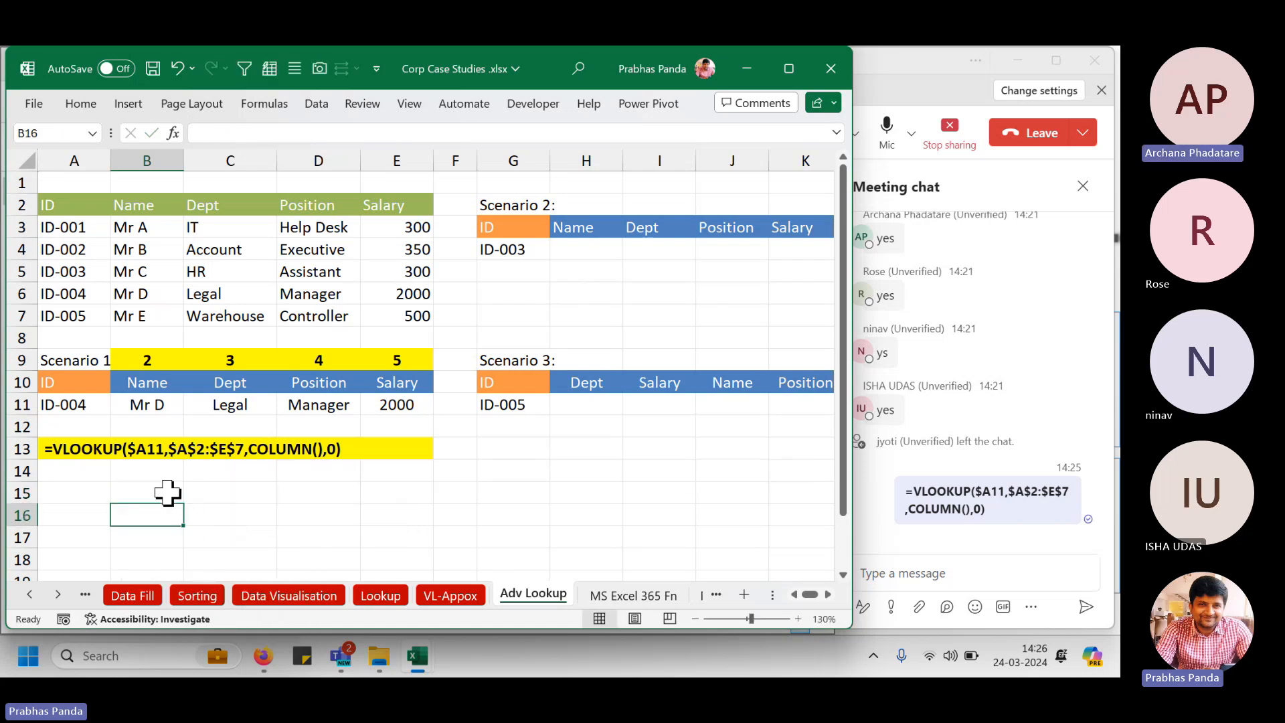
Center B15, fill its COLUMN() formula across to E15, and display the formula for review.
left_click(178, 494)
key("alt+h")
key("a")
key("c")
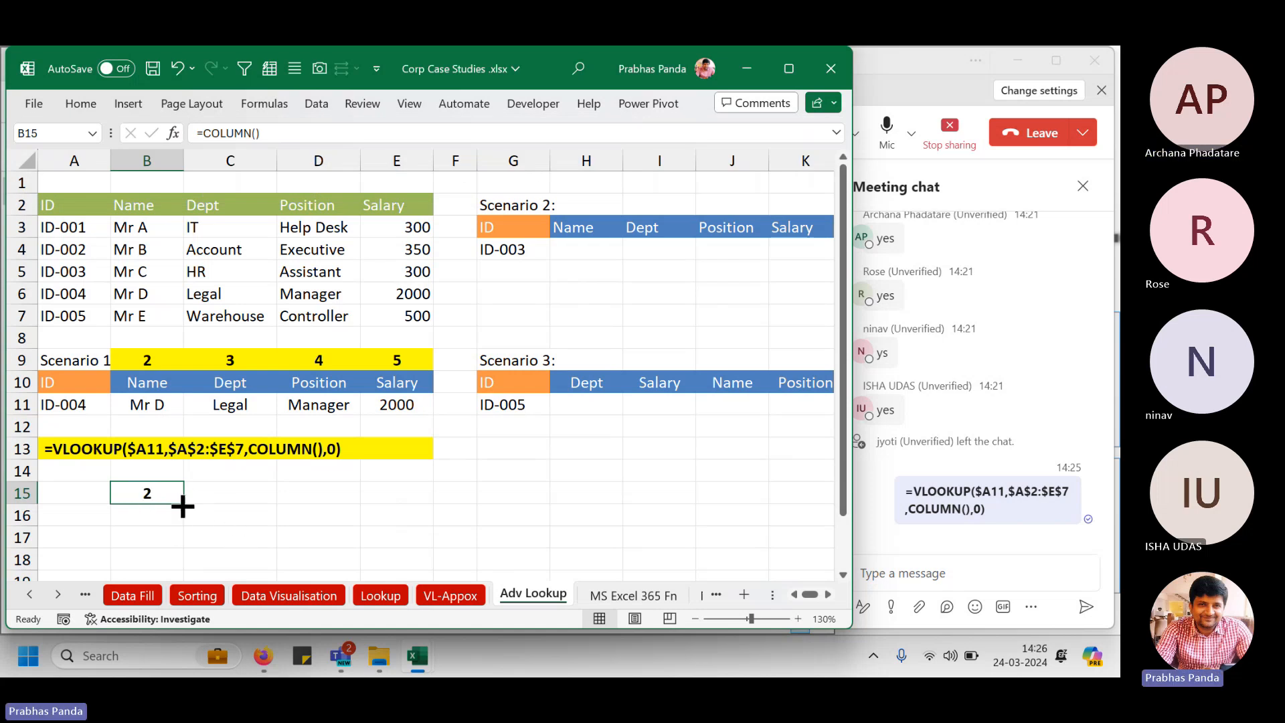
left_click_drag(182, 503, 419, 487)
key("ctrl")
key("ctrl")
key("ctrl")
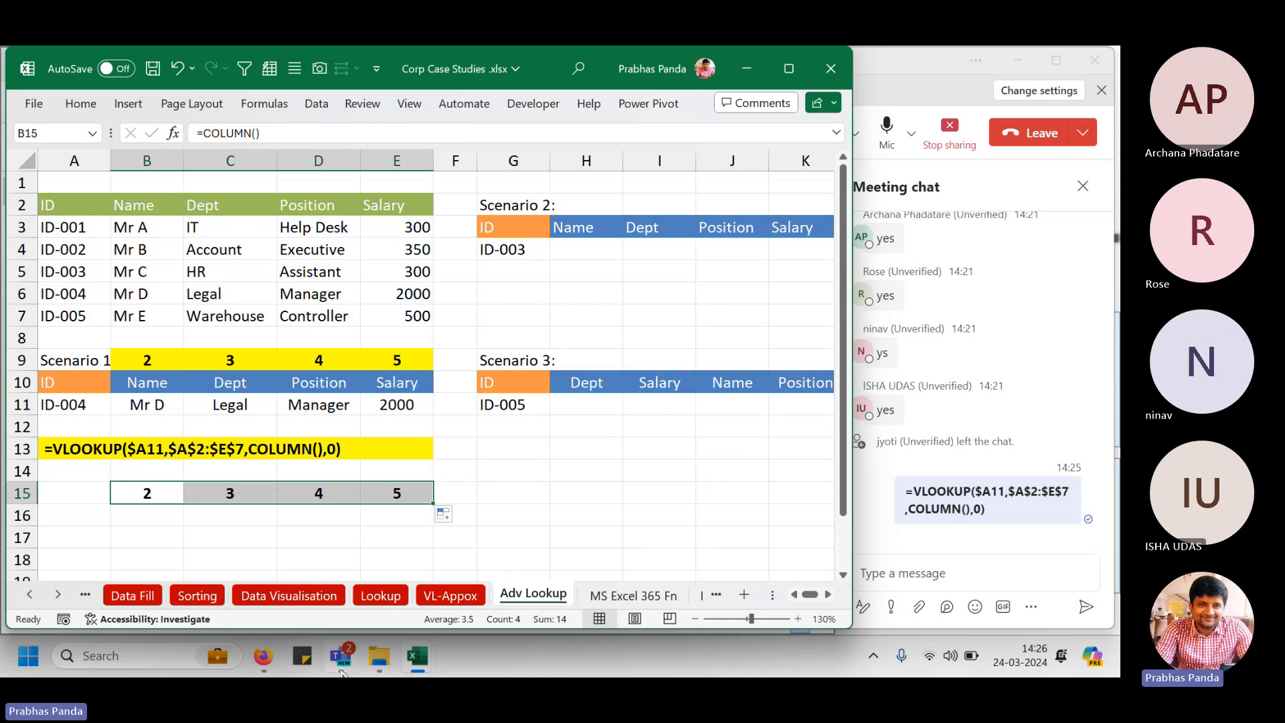
key("F2")
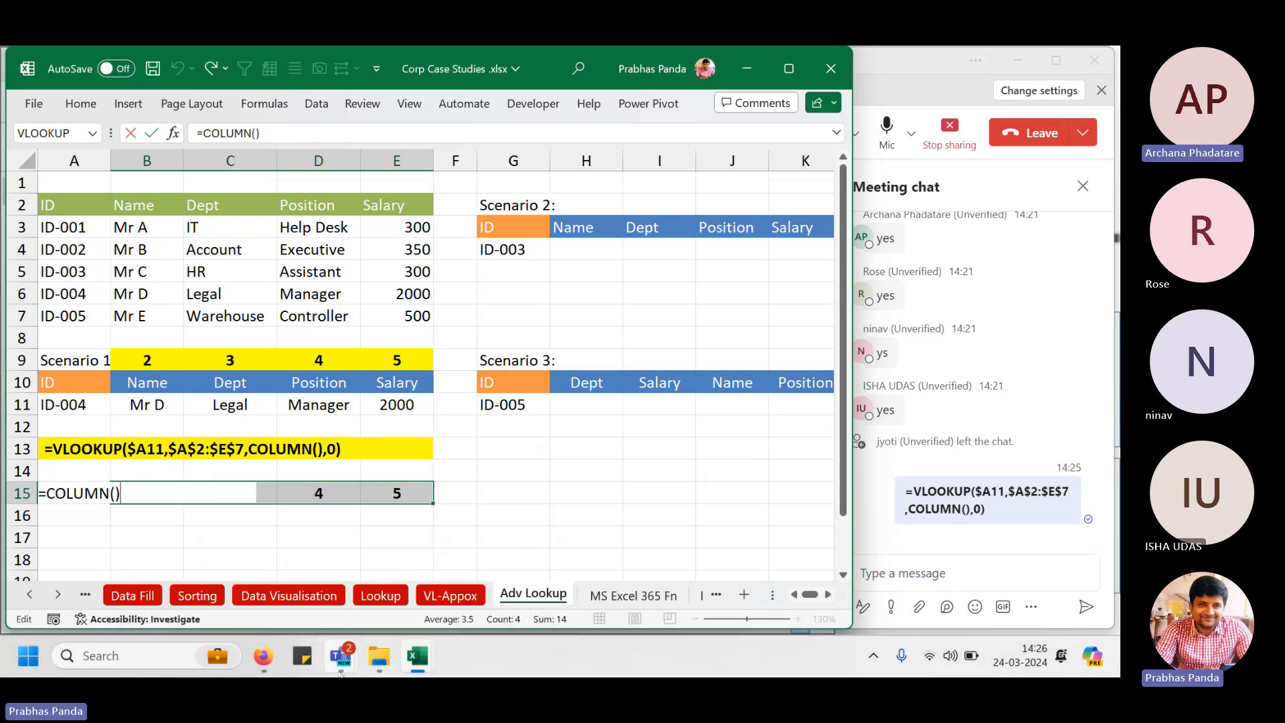
key("ctrl+Return")
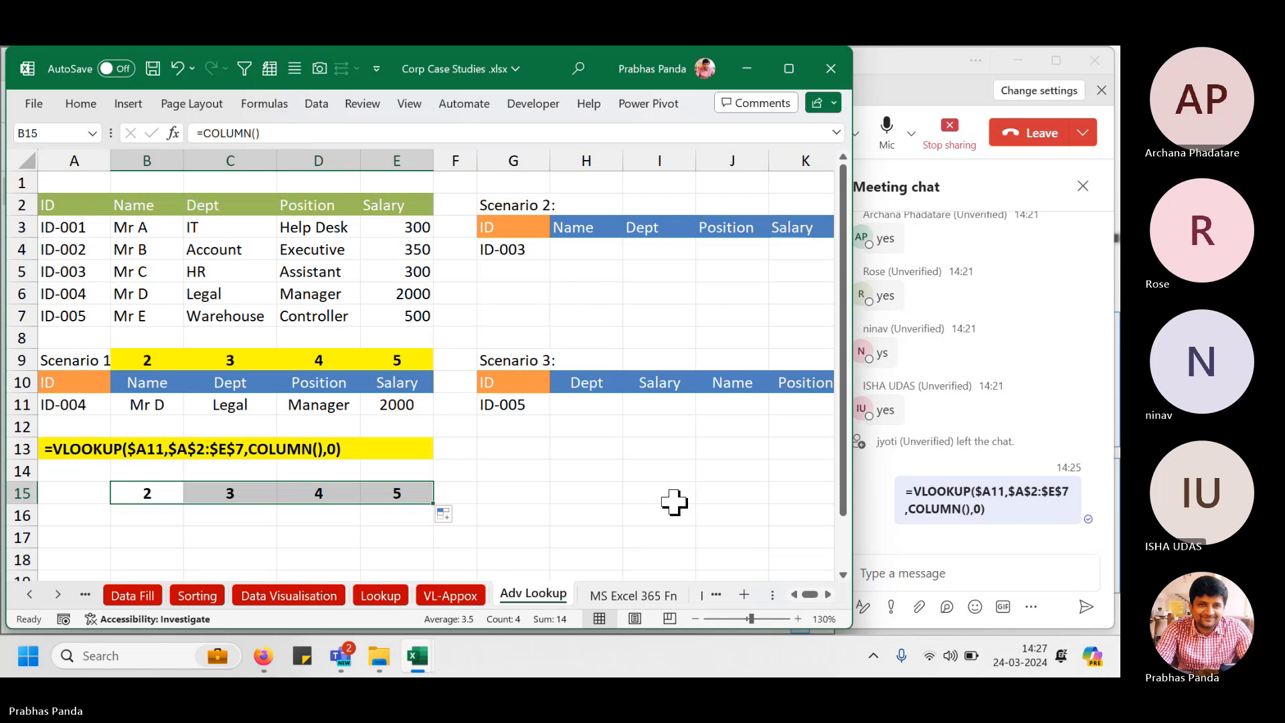
Mute and unmute the microphone in the Teams meeting, and return to the Excel workbook.
left_click(214, 533)
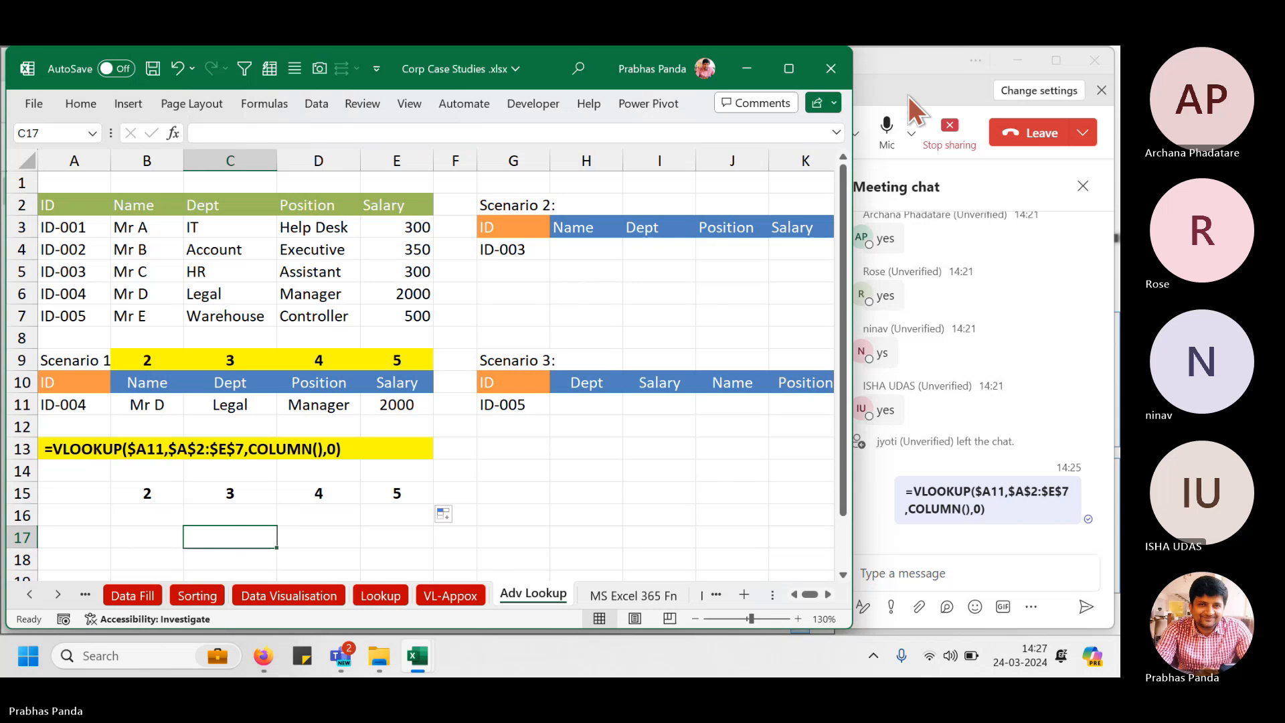
left_click(886, 128)
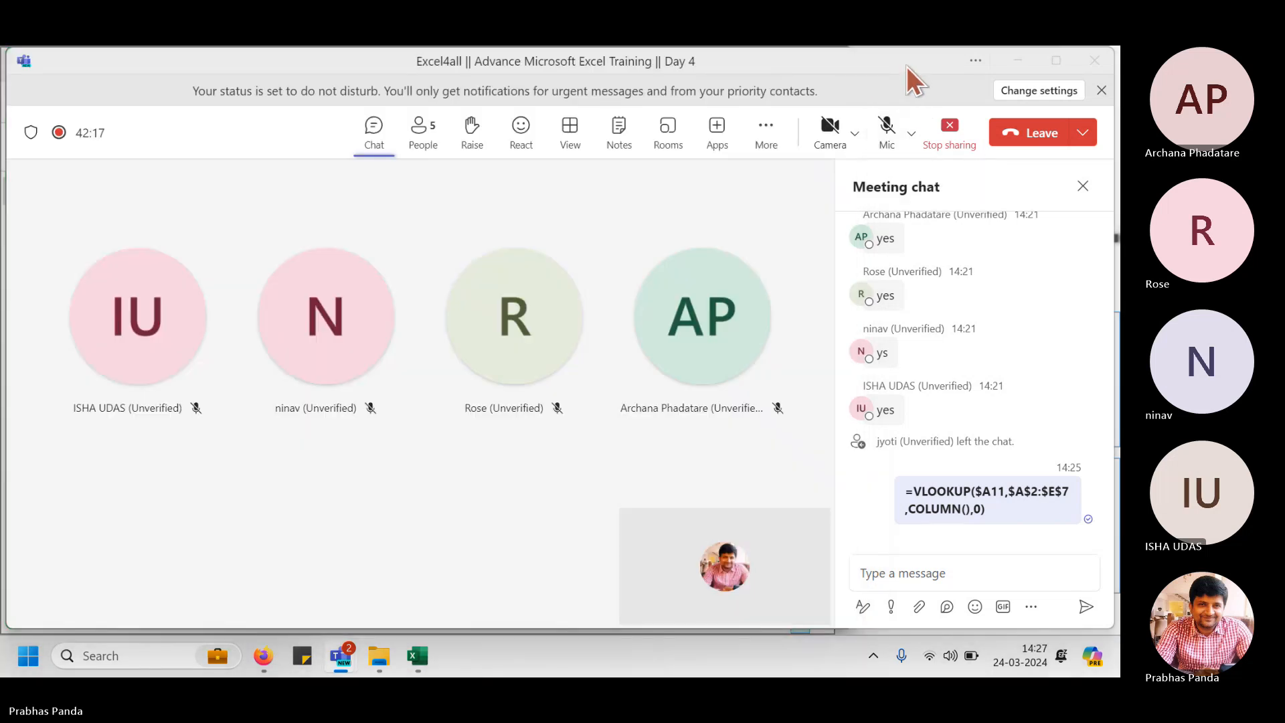
key("alt+Tab")
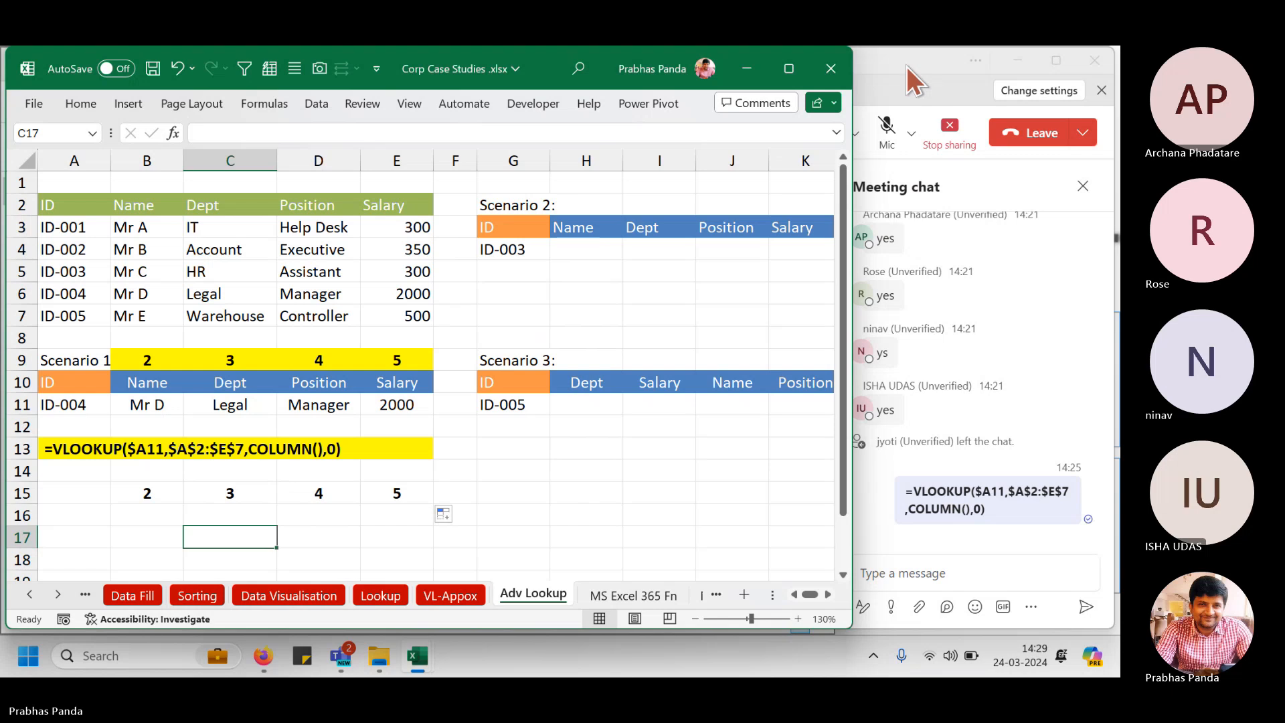
left_click(902, 69)
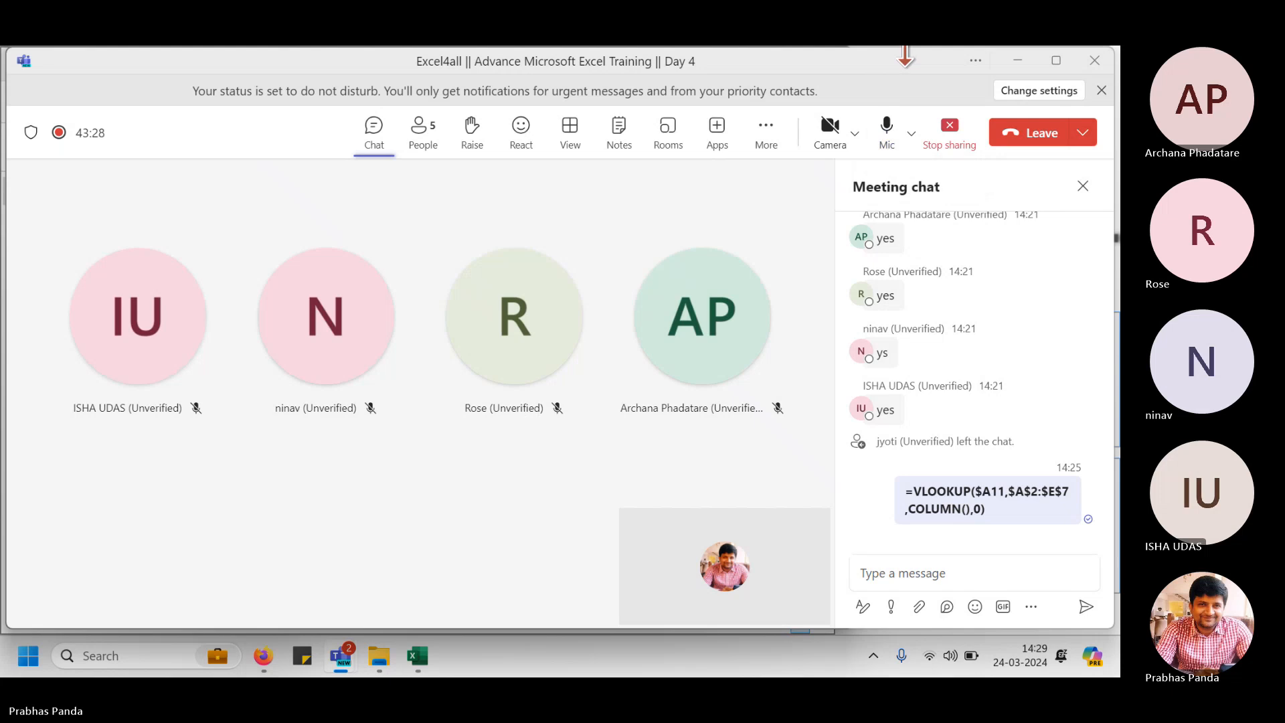
key("alt+Tab")
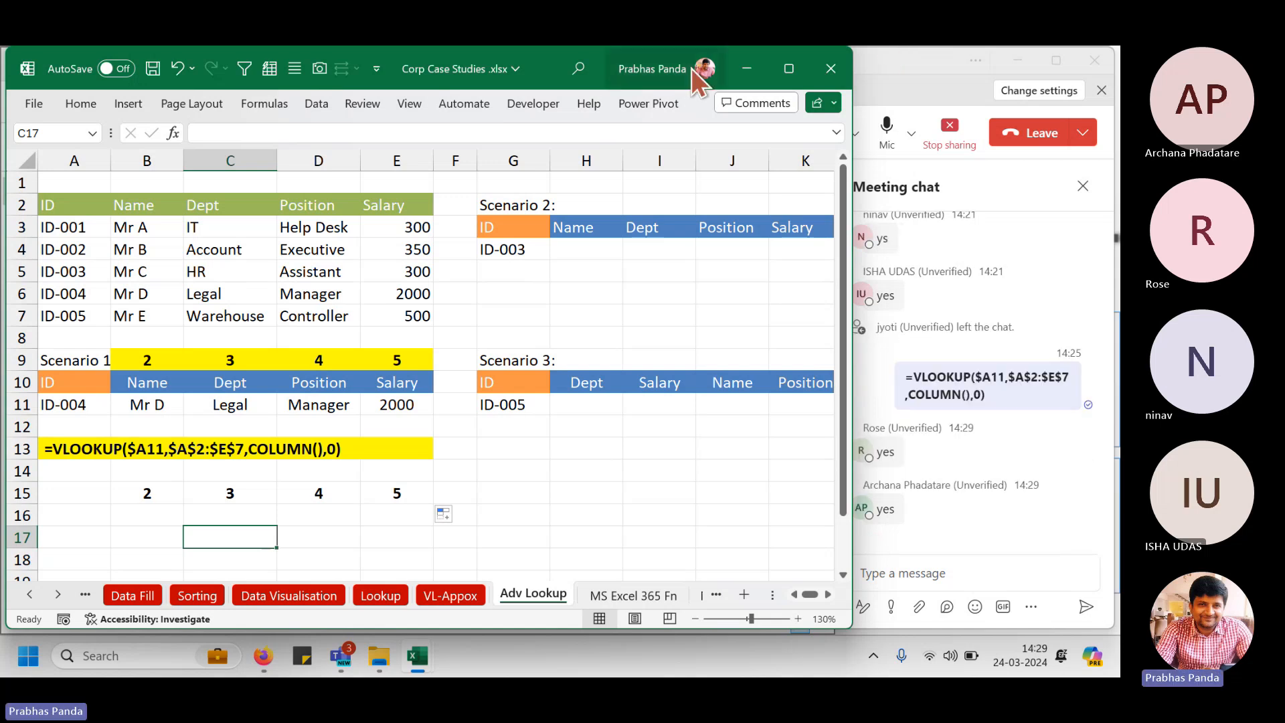
Clear the COLUMN() demonstration from B15:E16.
left_click_drag(142, 495, 428, 515)
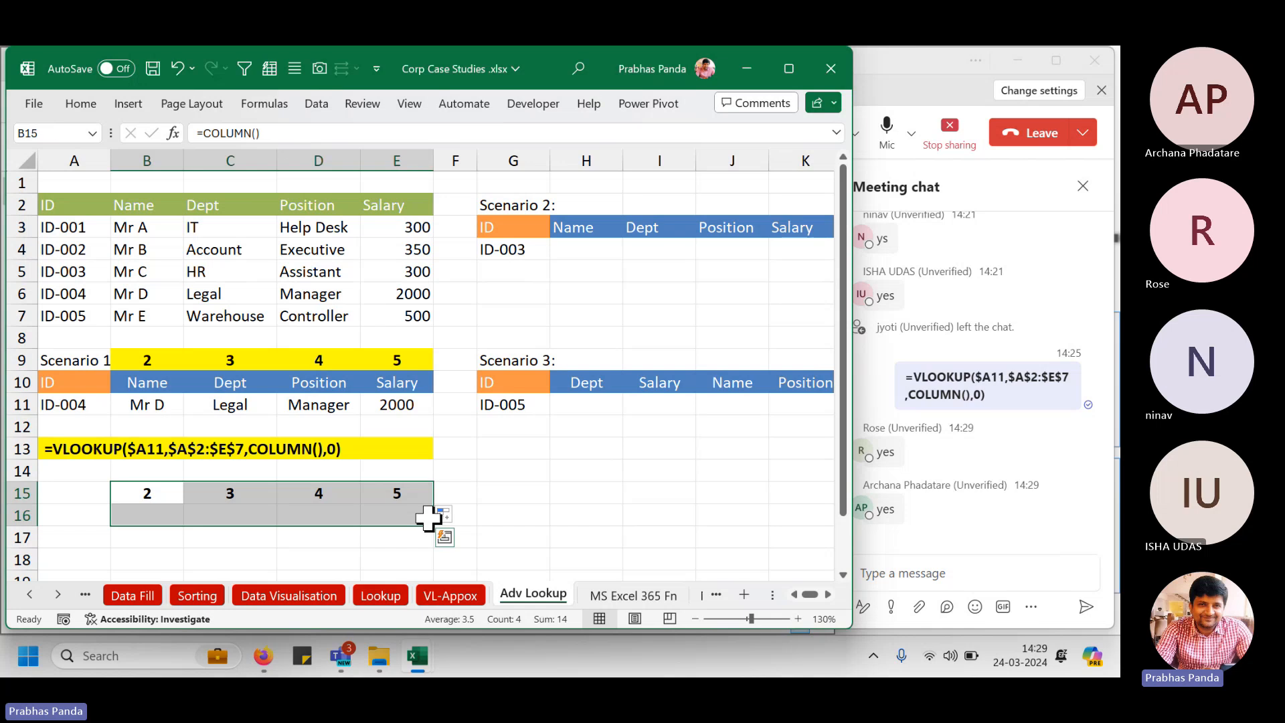
key("Delete")
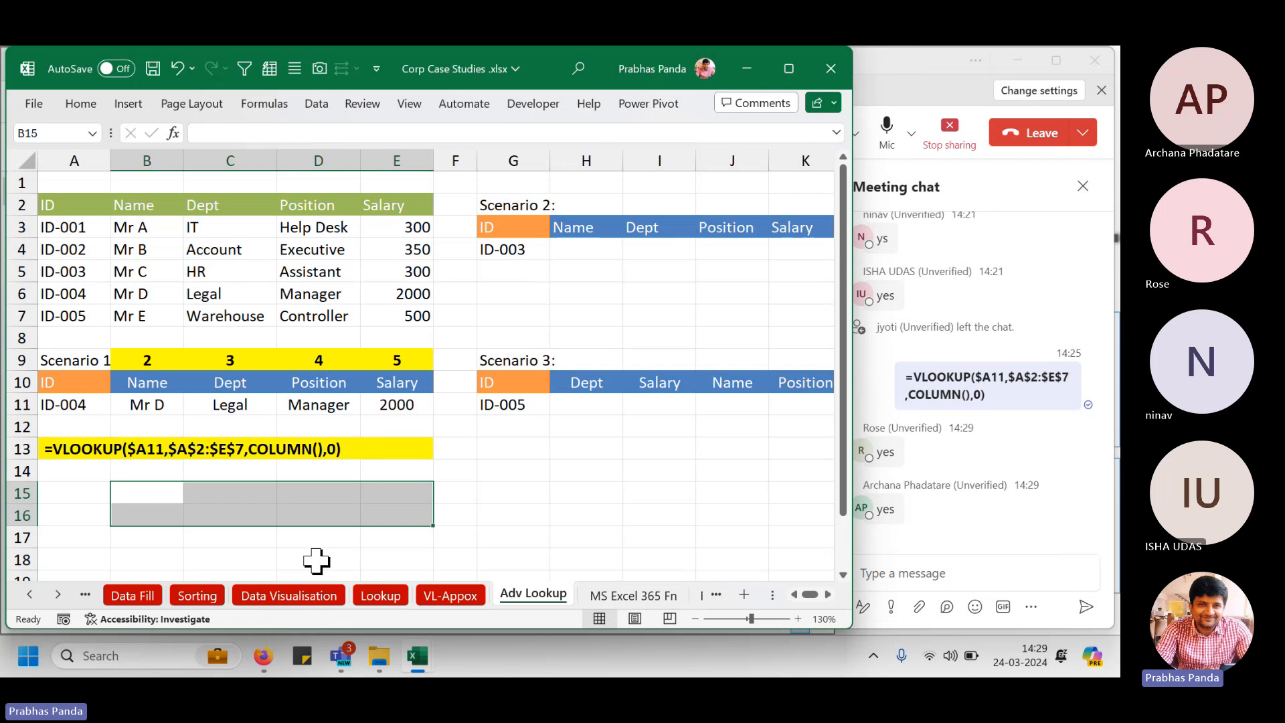
left_click(468, 439)
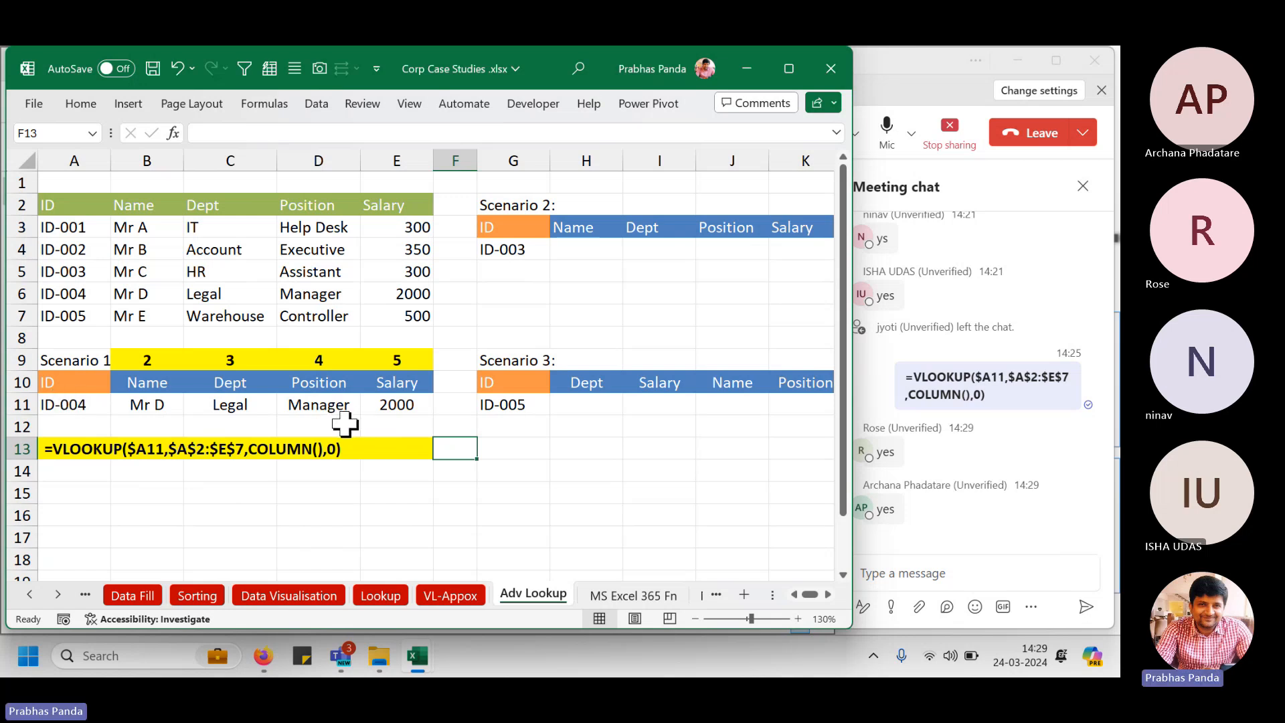
Point out the Scenario 1 lookup row and clear the ID in A11.
left_click_drag(45, 404, 430, 419)
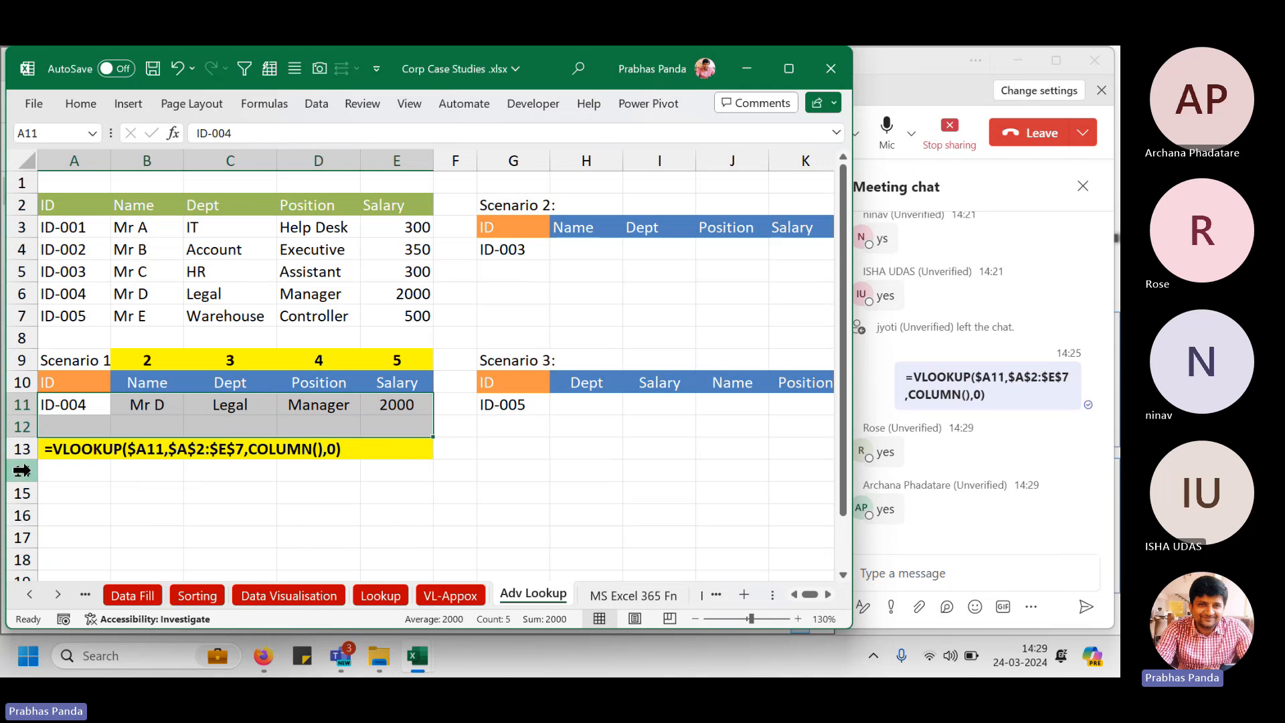
left_click(90, 405)
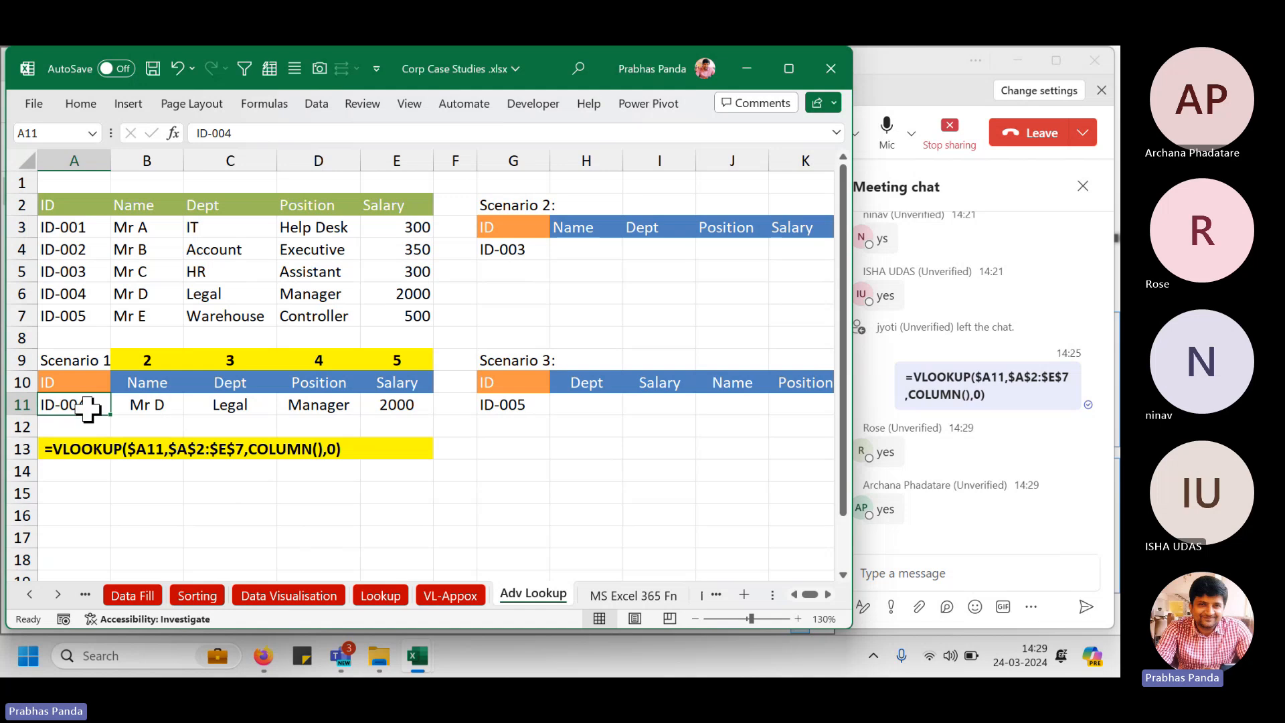
key("Delete")
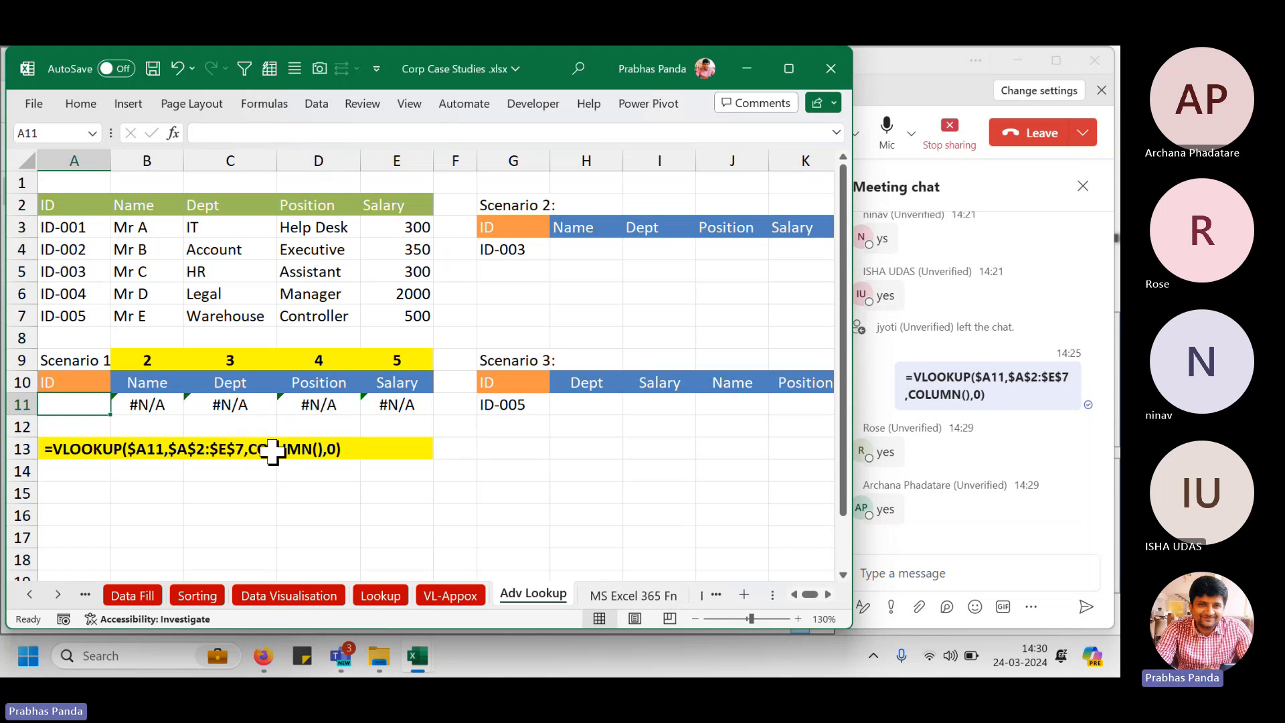
left_click(79, 403)
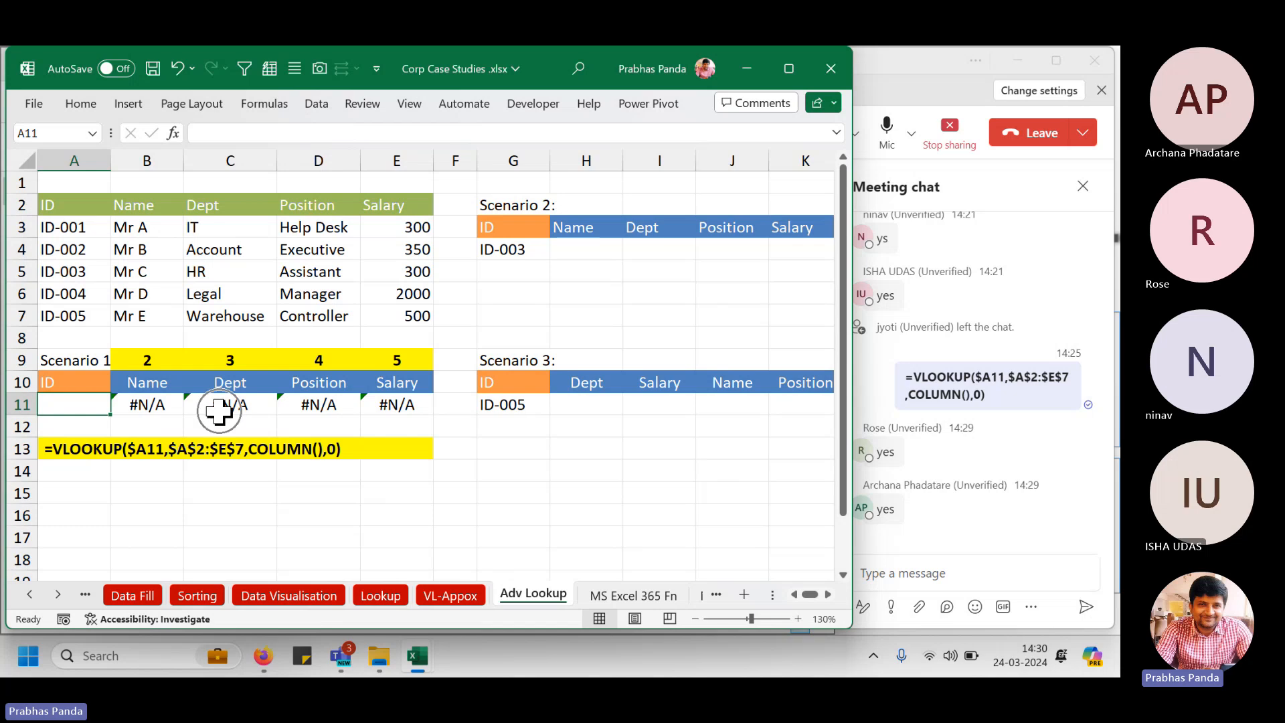
left_click(61, 408)
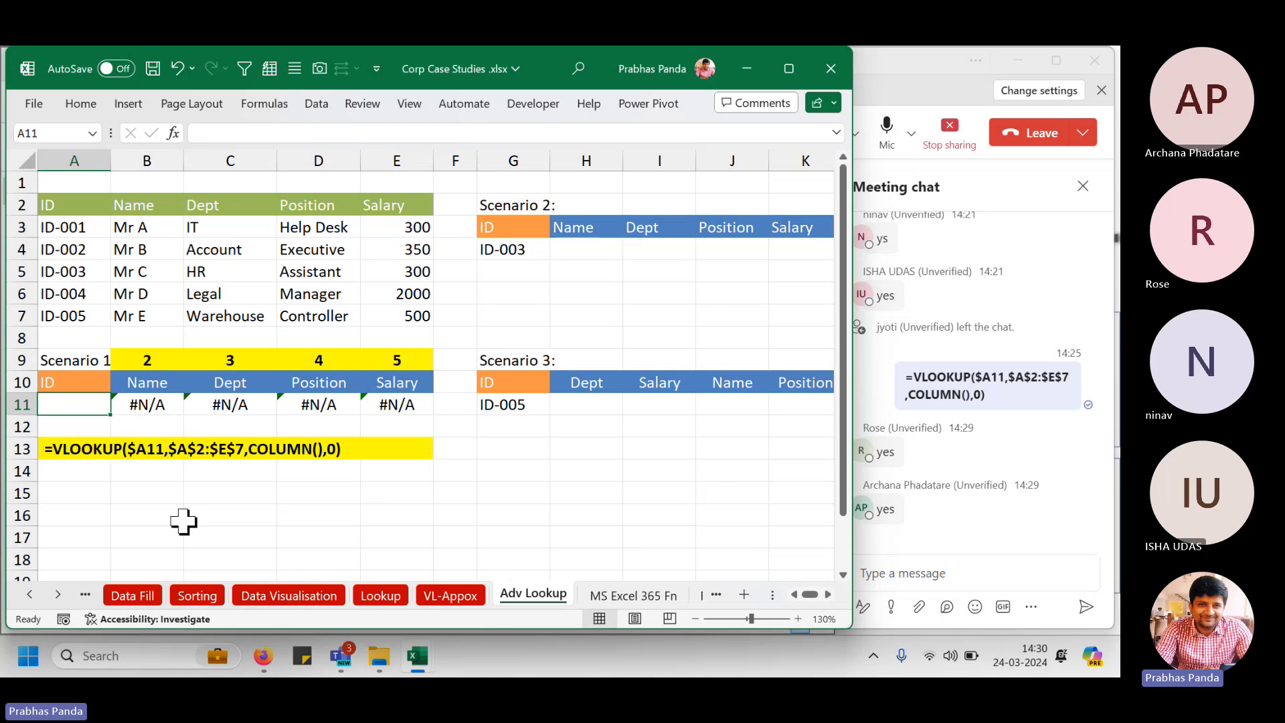
Select the Scenario 1 results B11:E11 and open their VLOOKUP formula for editing.
left_click(164, 410)
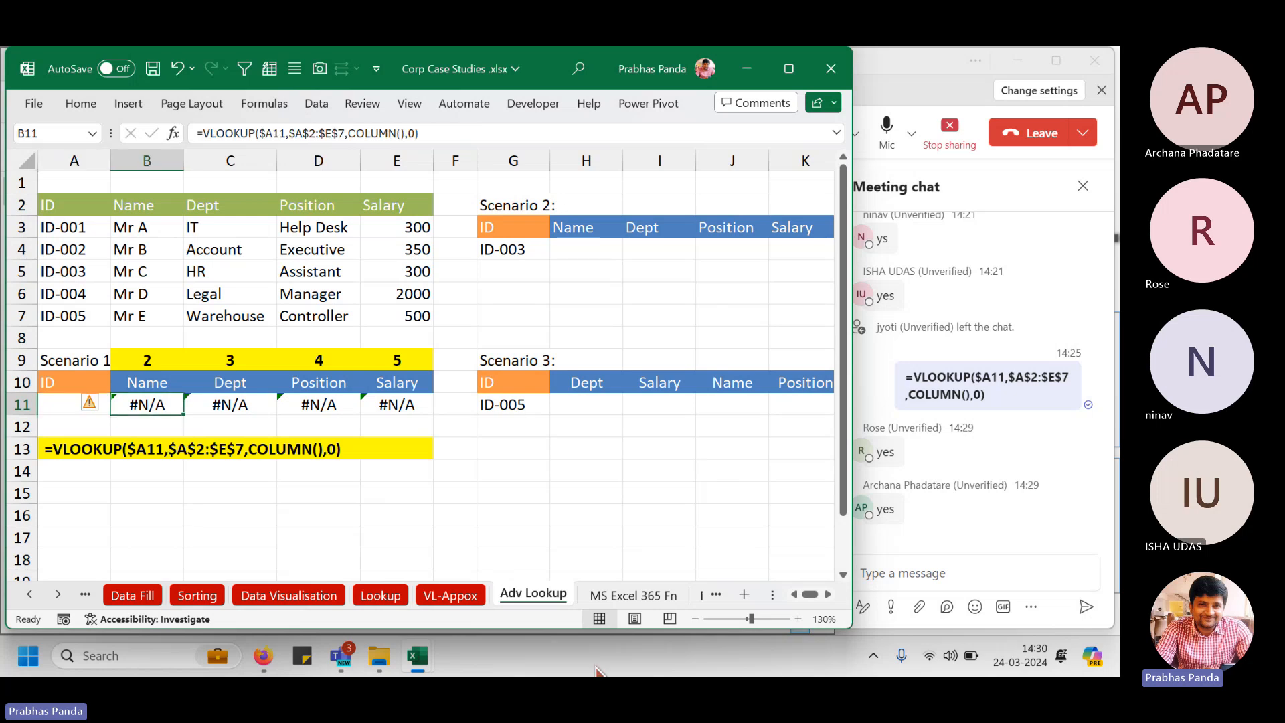
key("shift+Right")
key("shift+Right")
key("shift+Right")
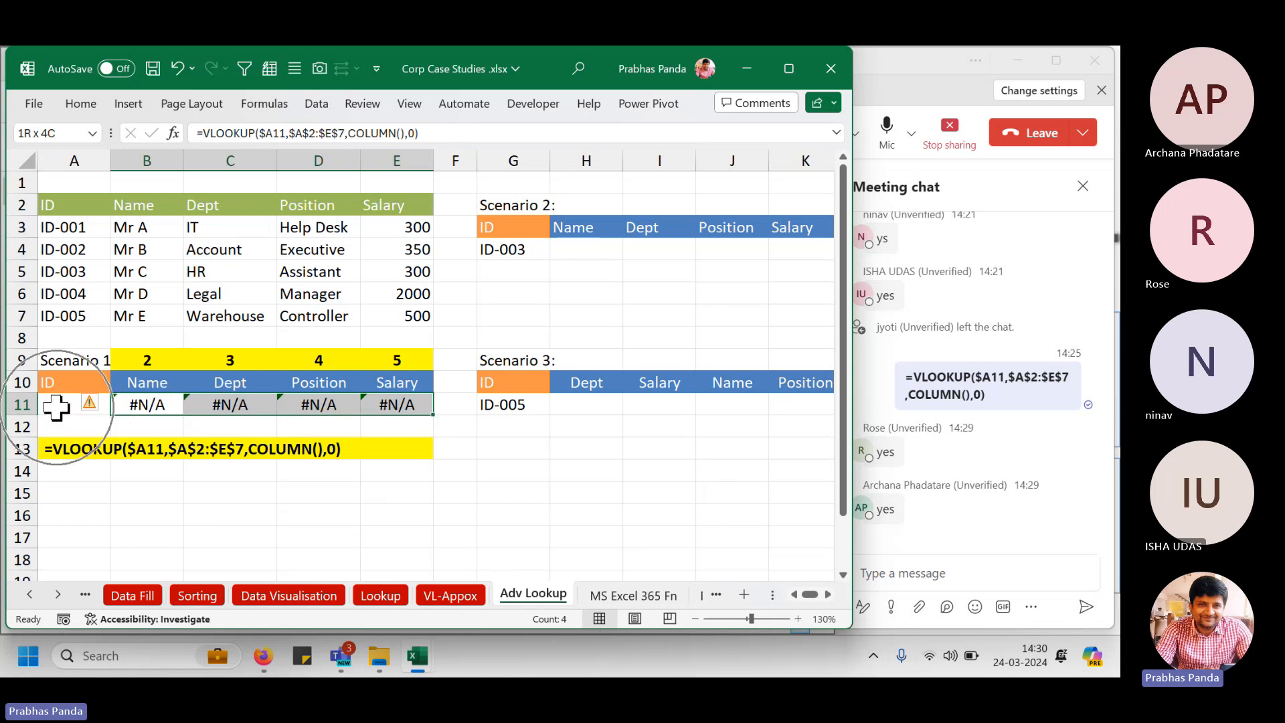
key("ctrl+q")
key("Escape")
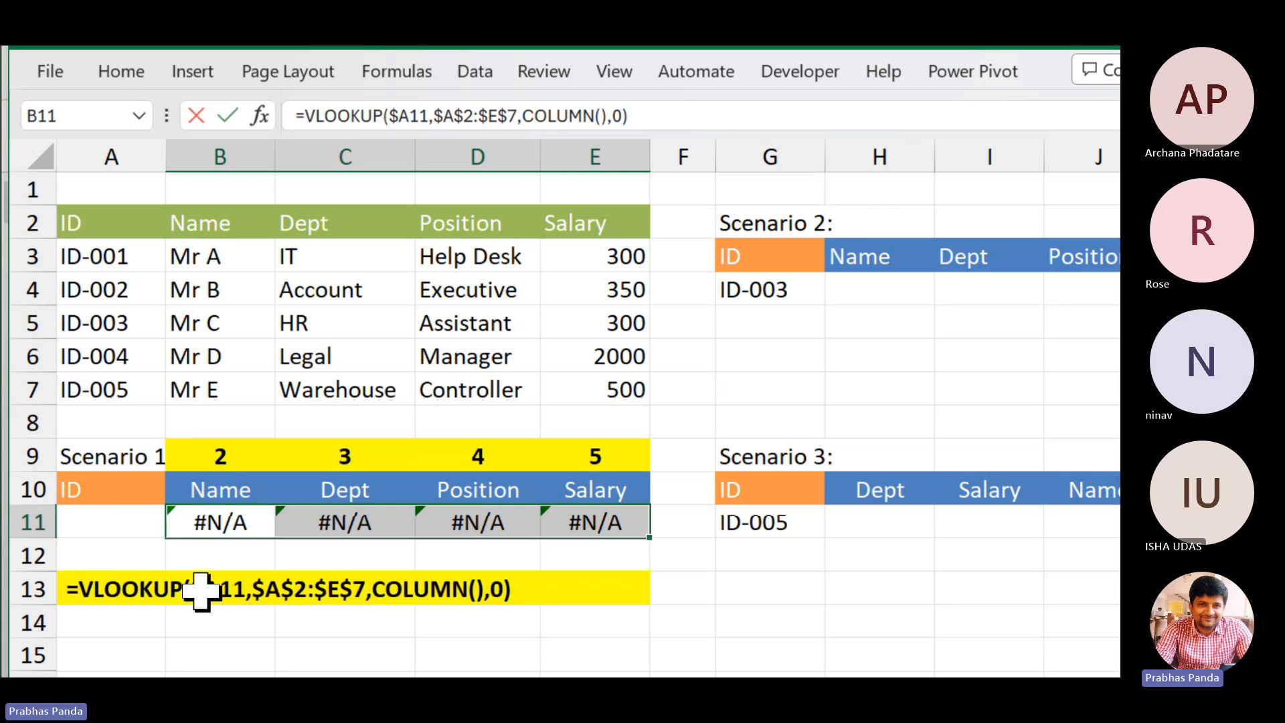
key("F2")
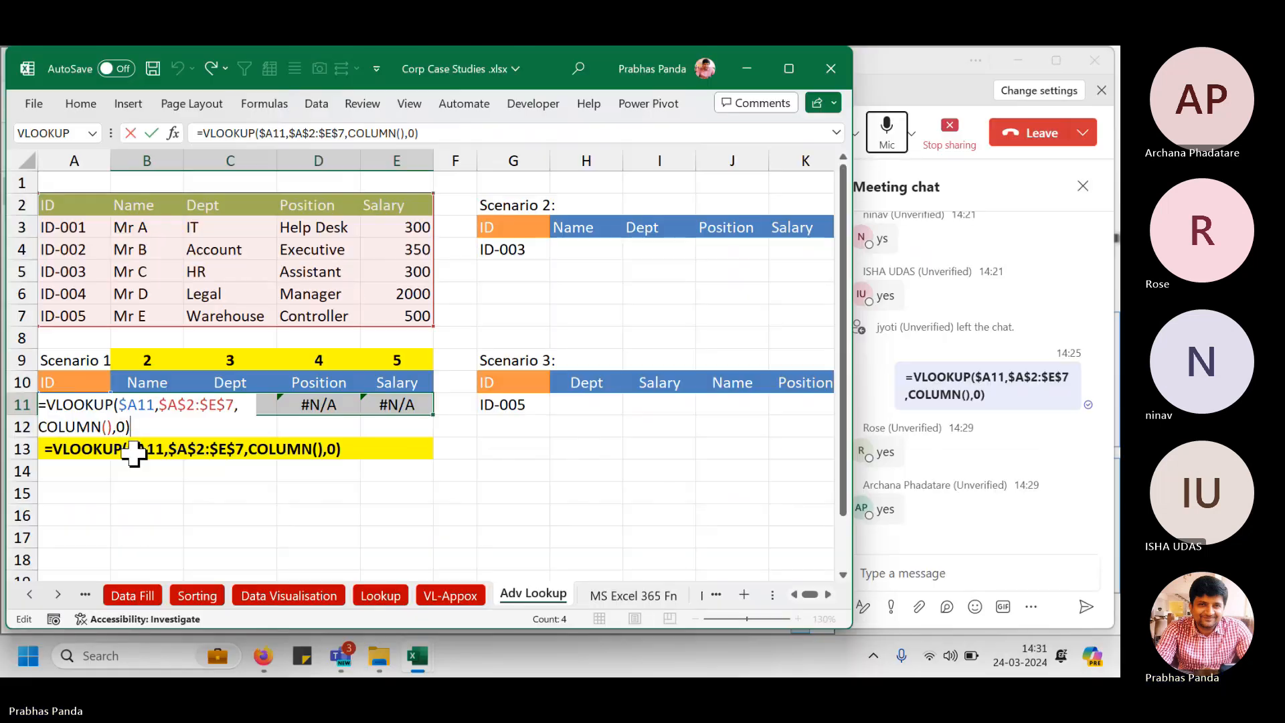
Switch to the Teams meeting and admit the participant waiting in the lobby.
key("alt+Tab")
left_click(430, 244)
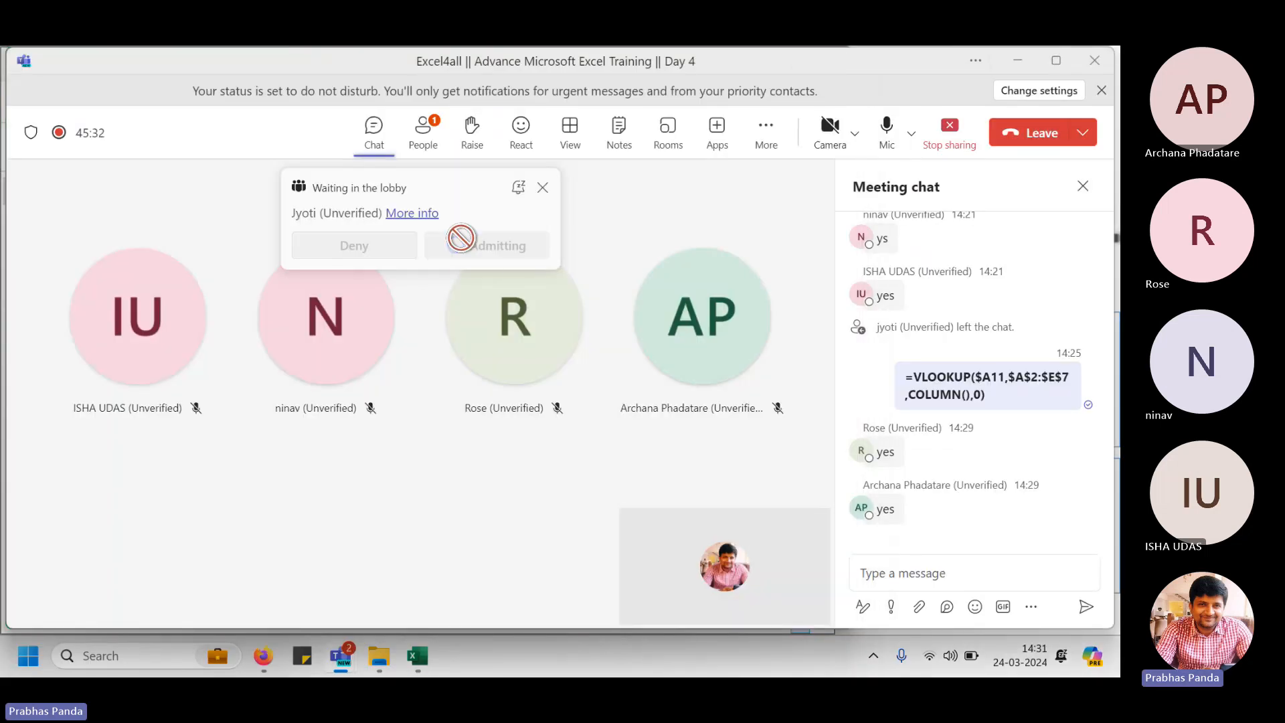
Switch back to Excel and wrap the VLOOKUP in B11:E11 in IFERROR, returning "" on errors, across the whole selection.
key("alt+Tab")
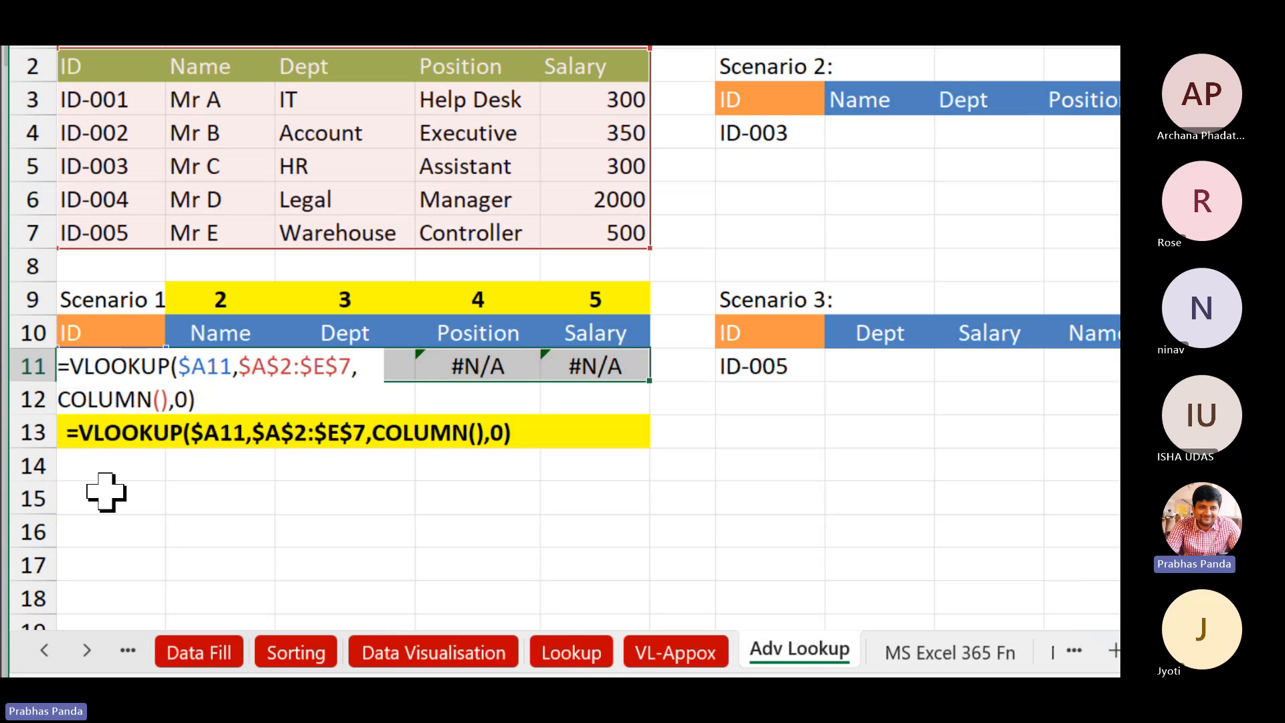
type("ifer")
key("Tab")
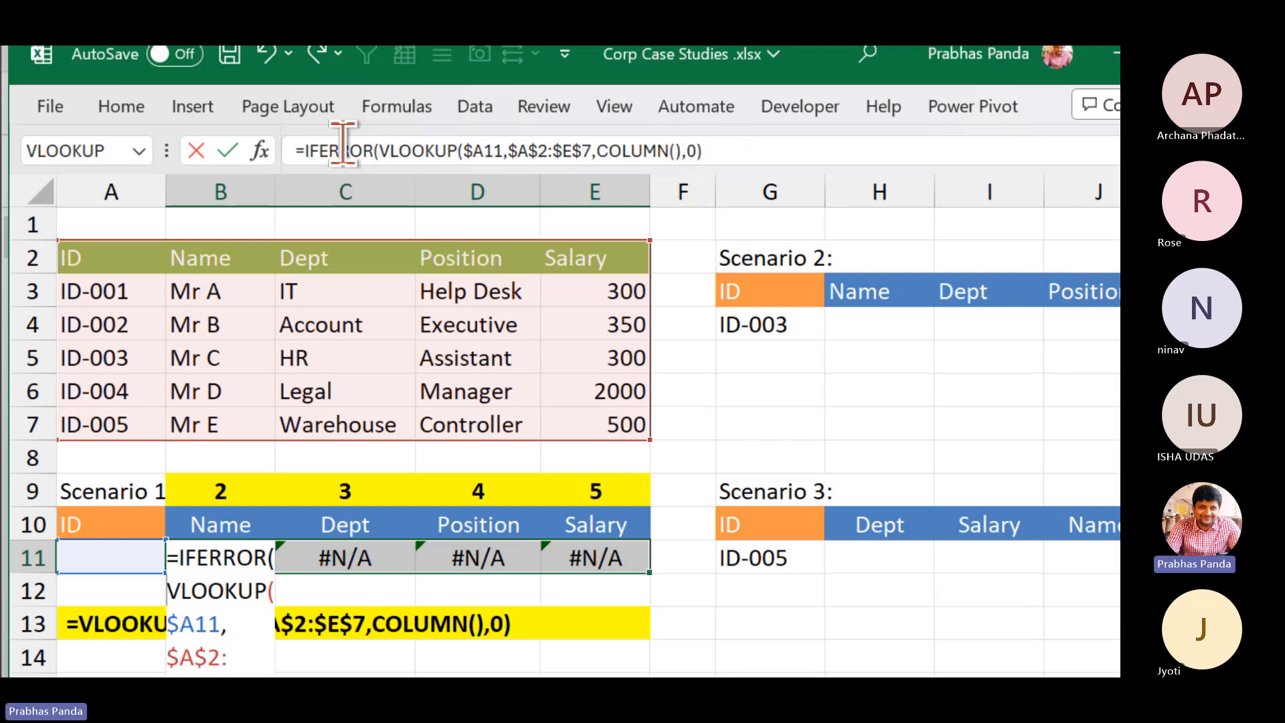
left_click(753, 143)
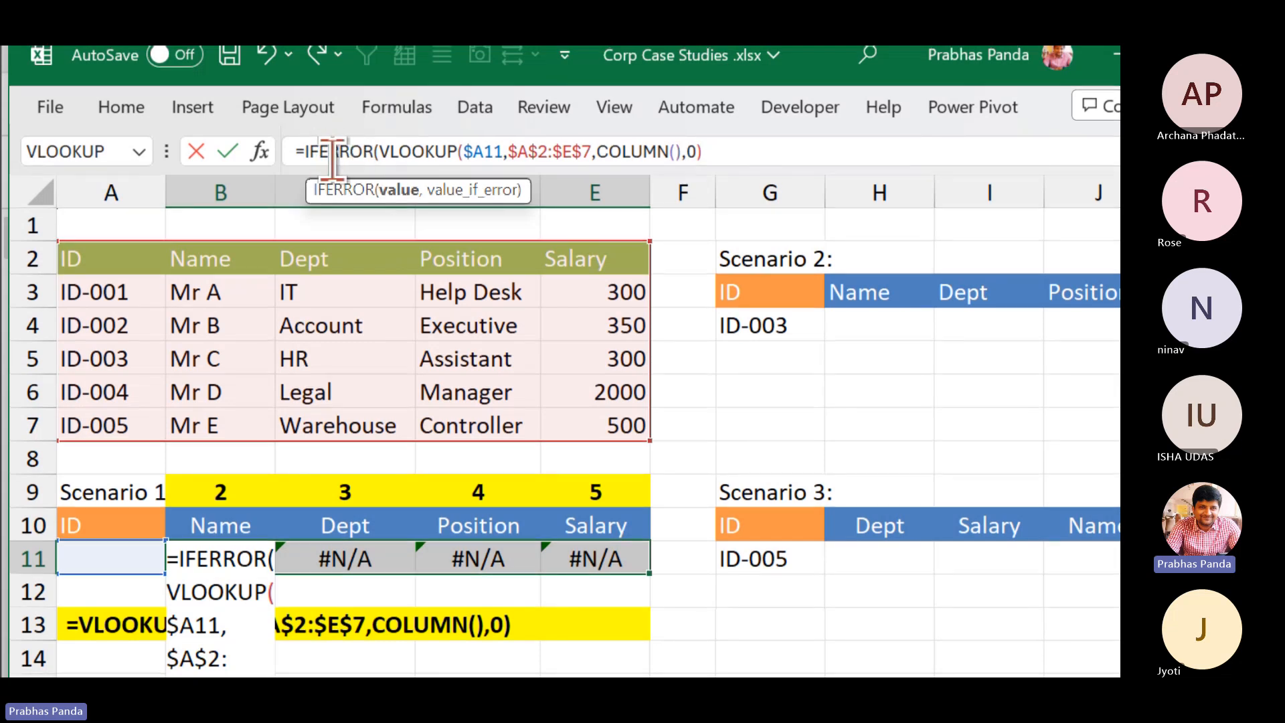
type(",")
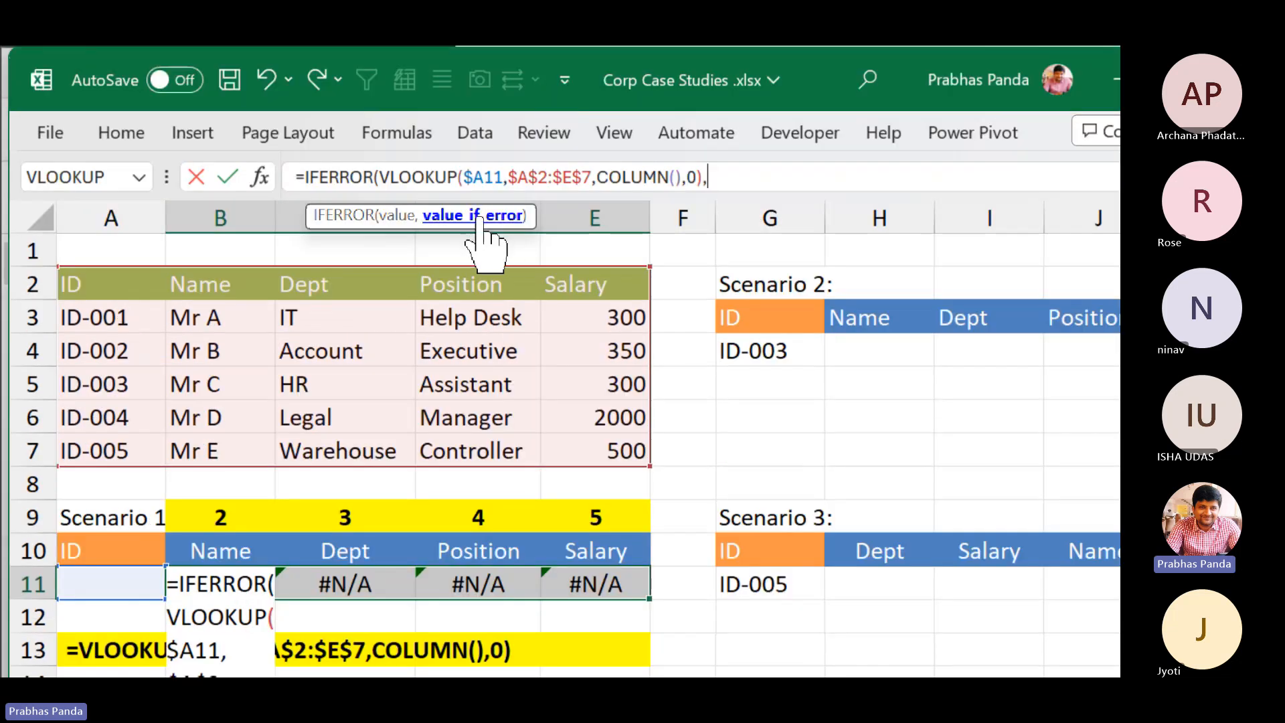
type("\"")
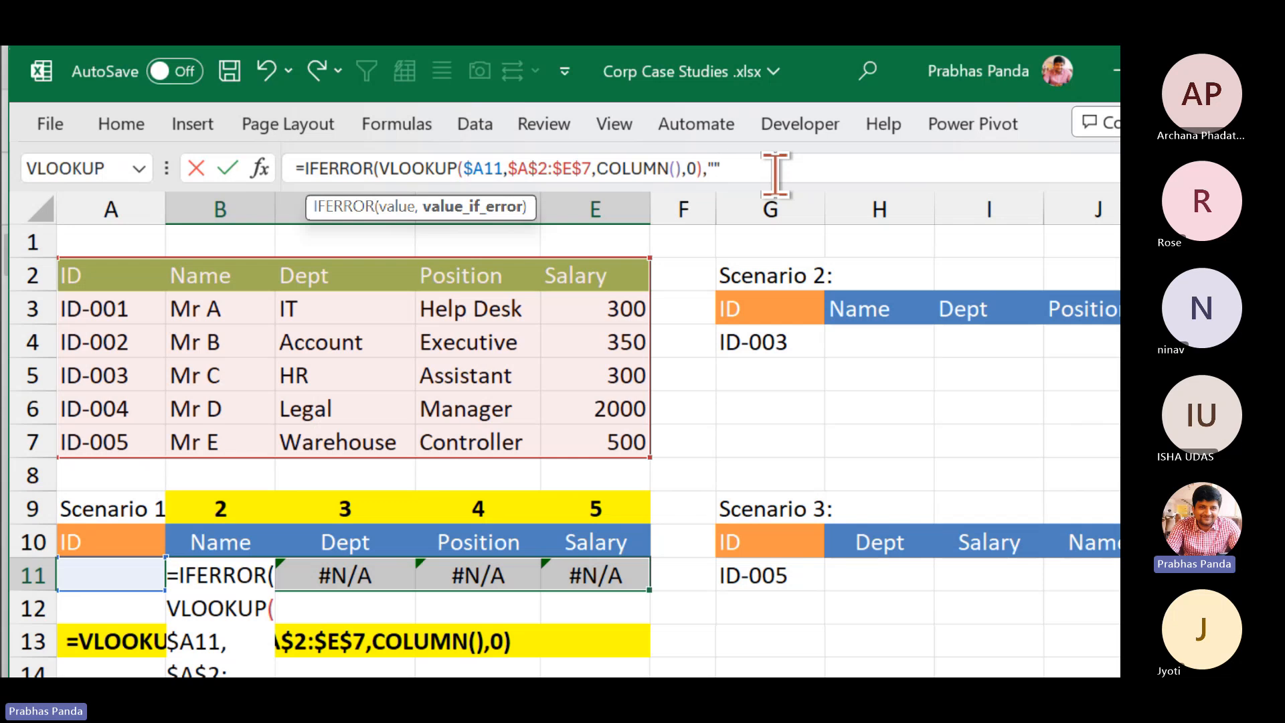
type(")")
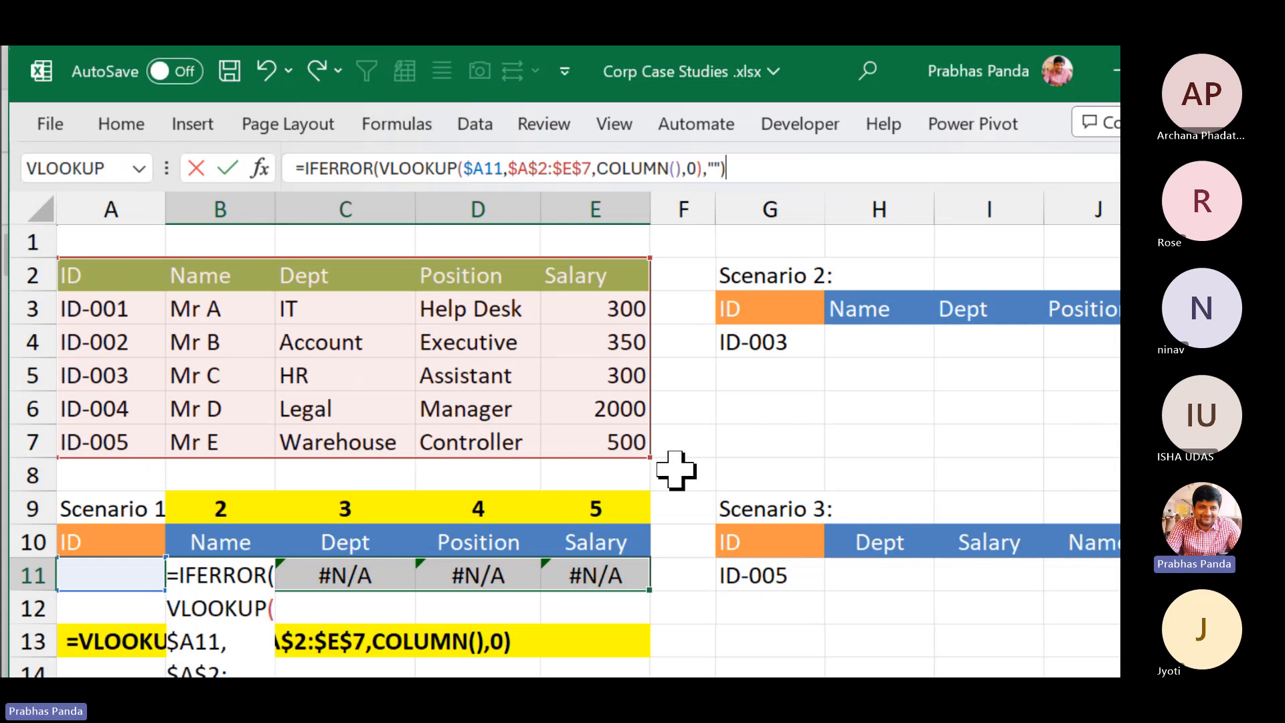
key("ctrl+Return")
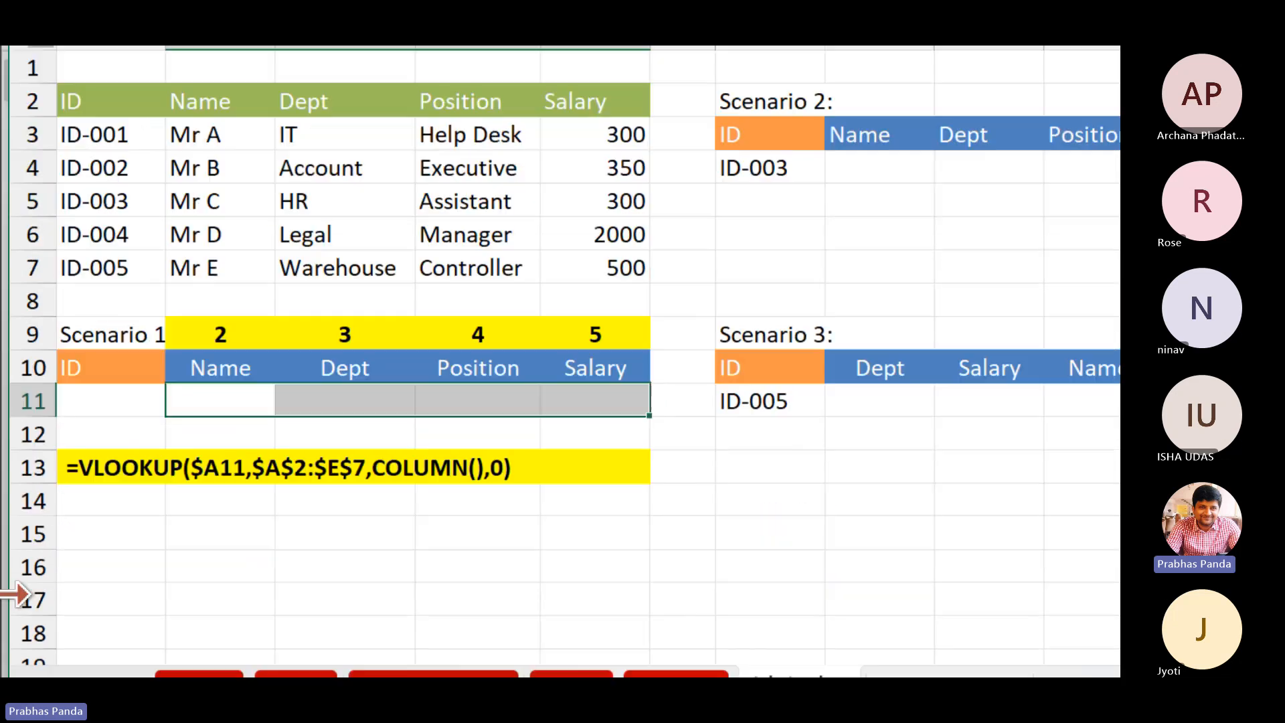
Copy ID-004 from A6 into the Scenario 1 ID cell A11.
left_click(144, 574)
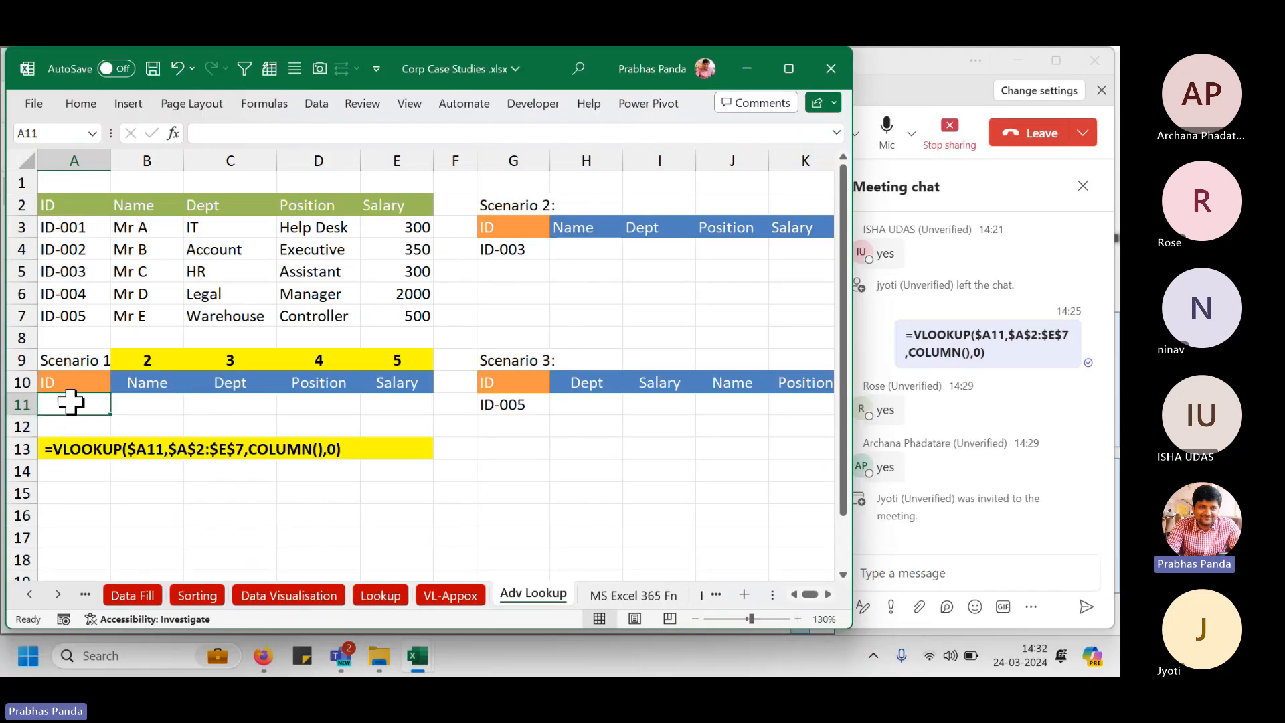
left_click(105, 333)
left_click(81, 298)
key("ctrl+c")
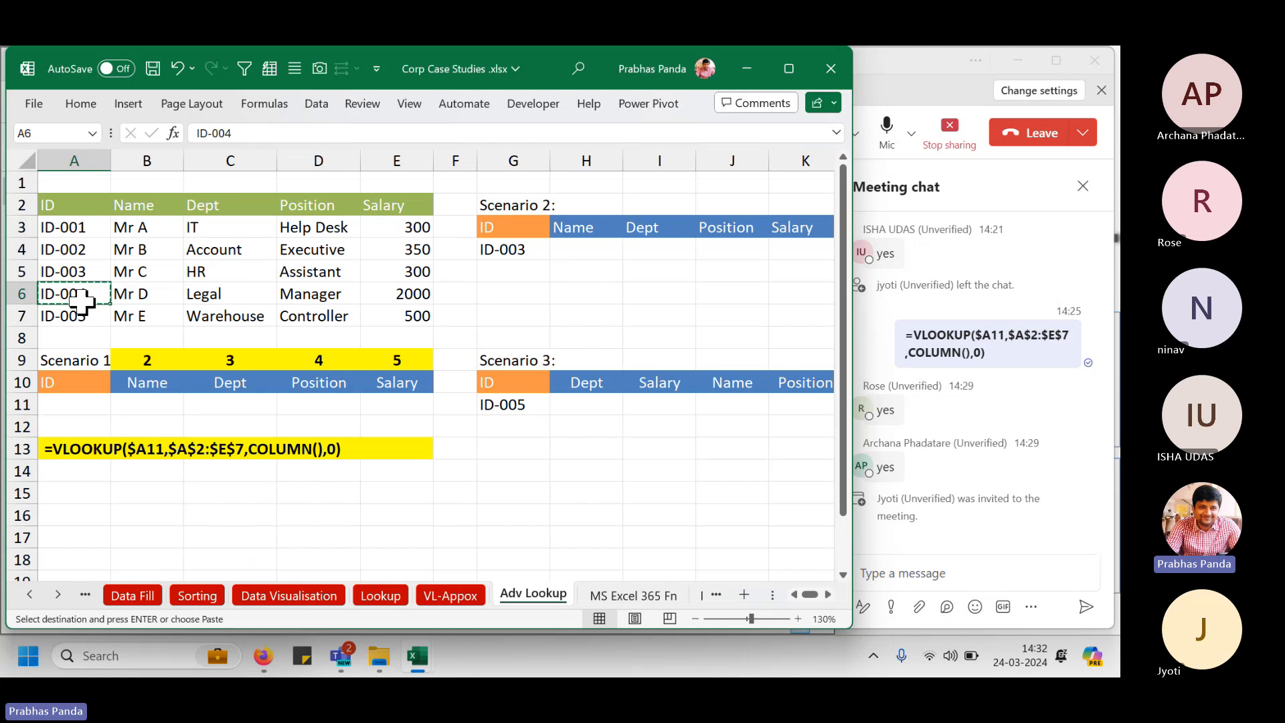
left_click(77, 400)
key("Return")
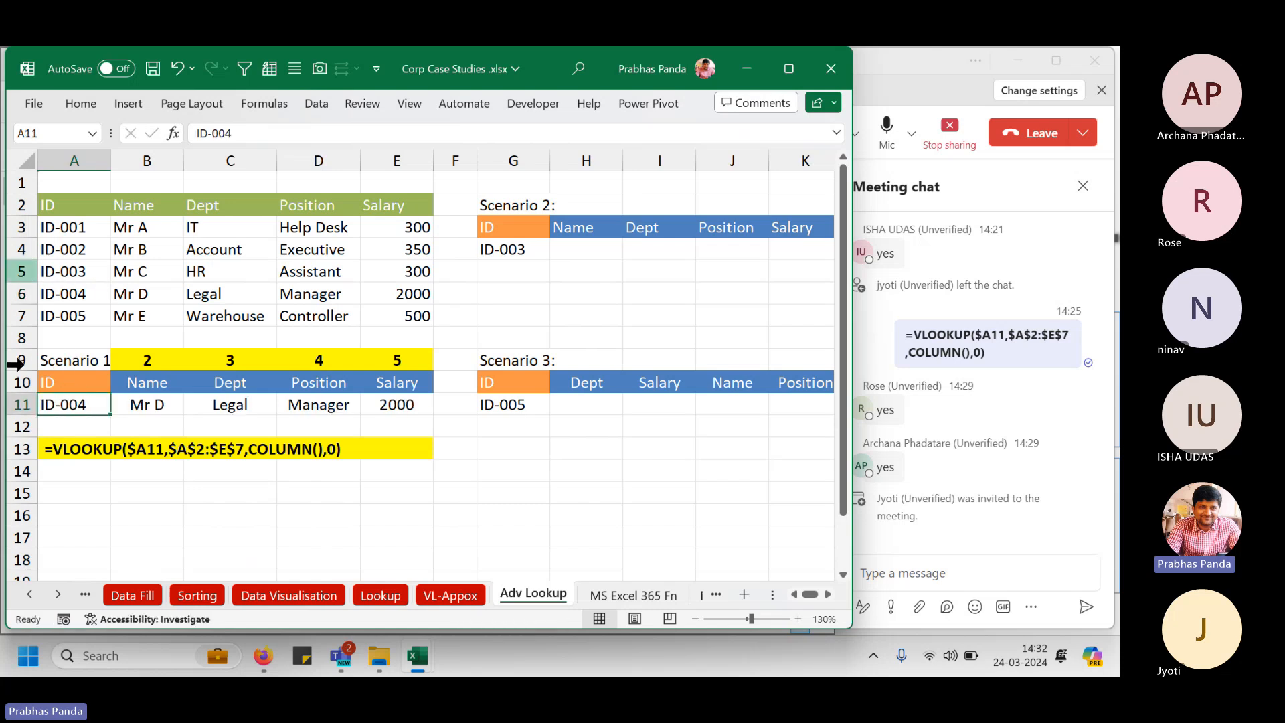
Replace the formula note in A13 with the text of the IFERROR formula from B11.
left_click(159, 413)
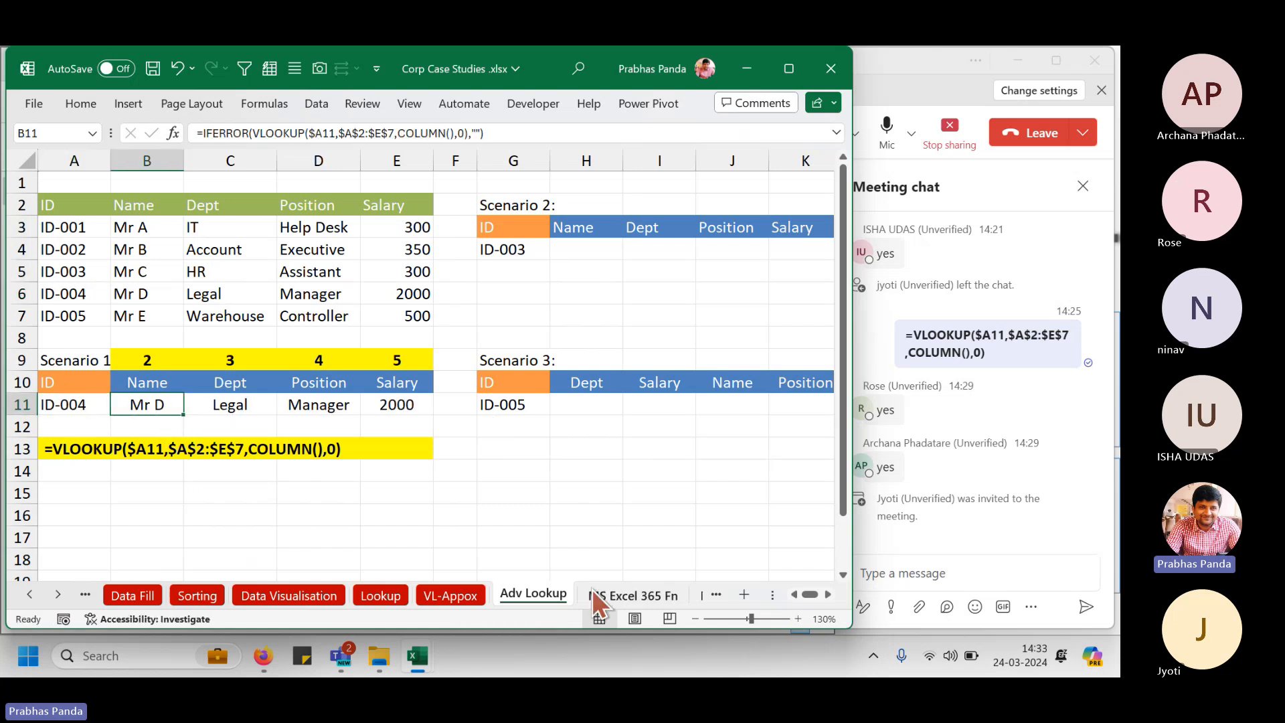
key("F2")
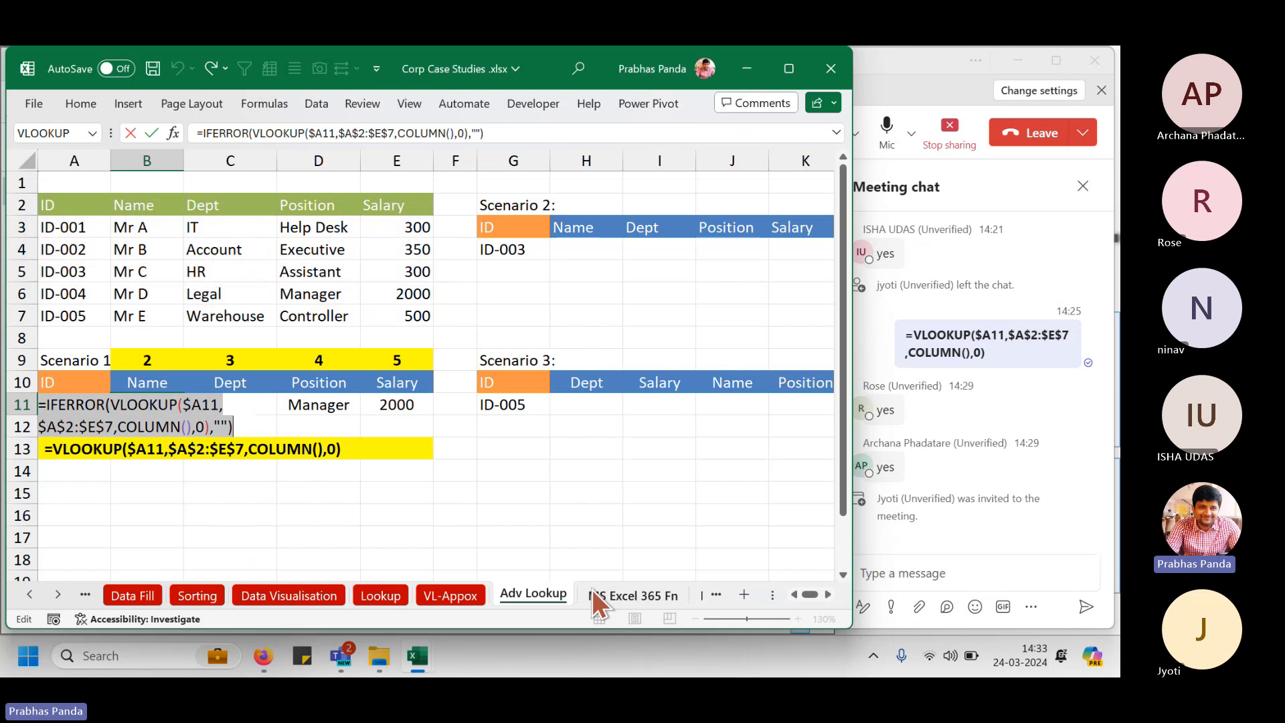
key("Return")
key("Down")
key("Left")
key("Delete")
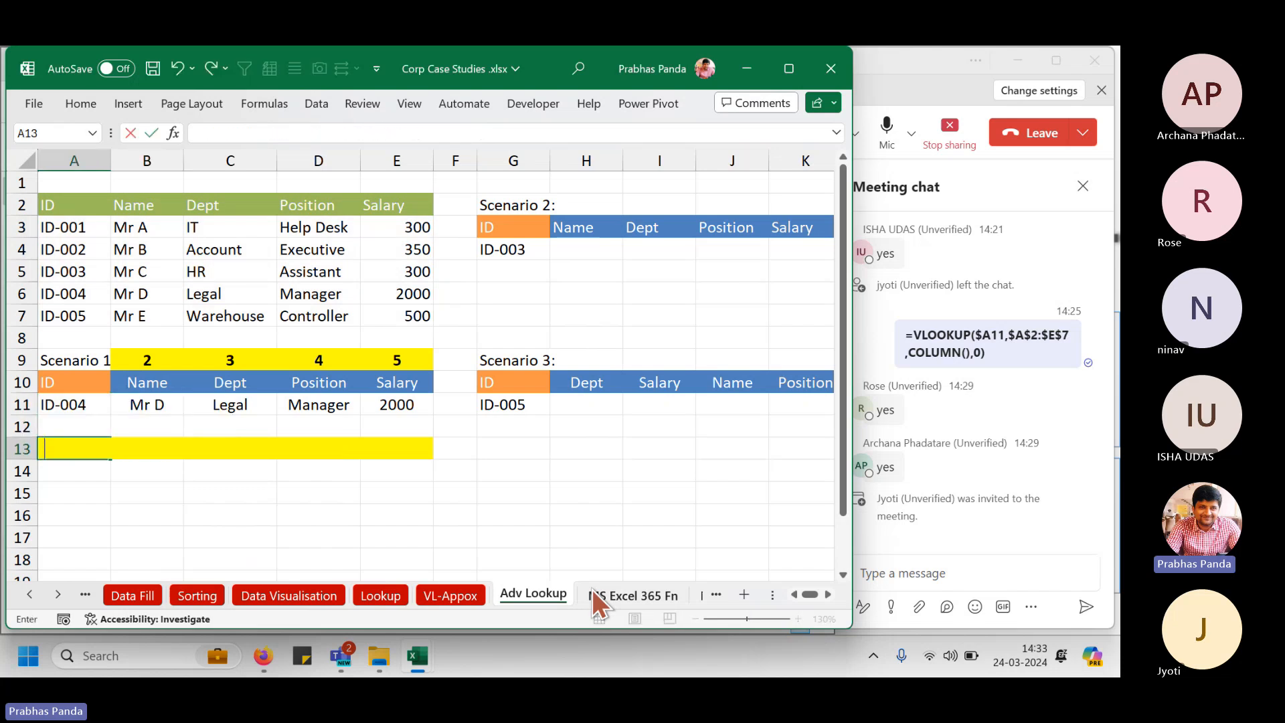
key("ctrl+v")
key("Return")
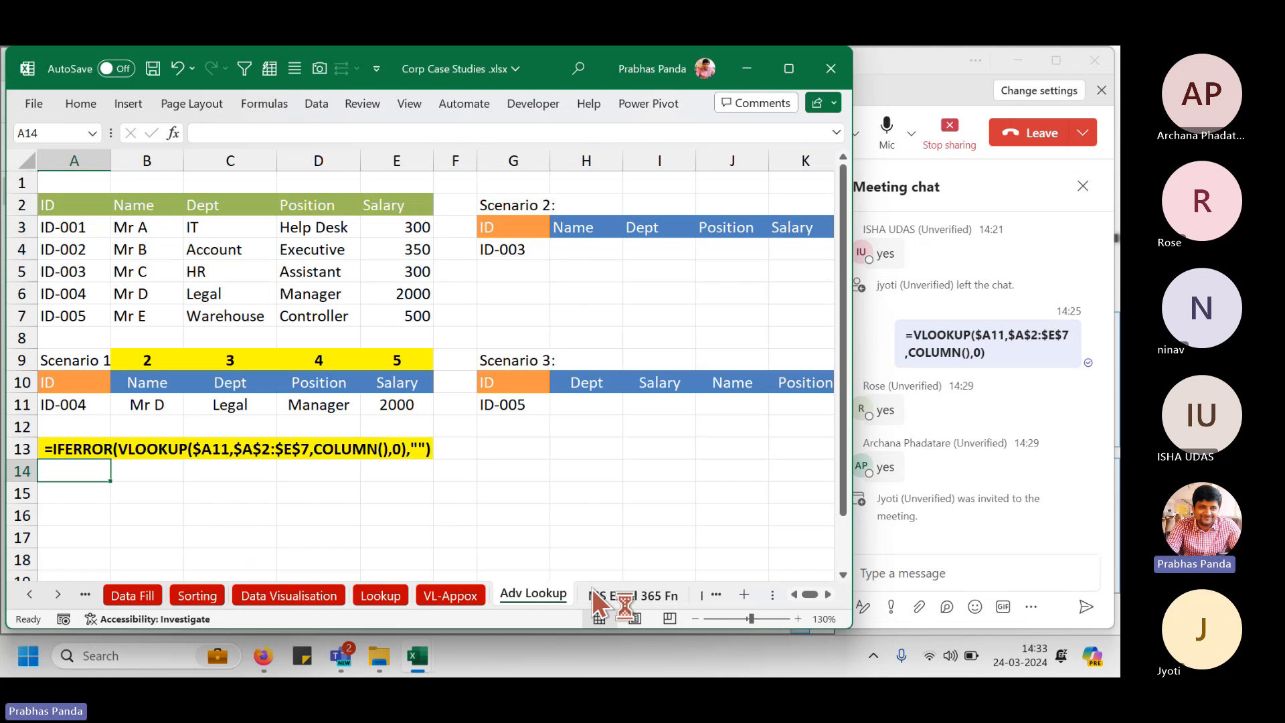
Switch to the Teams meeting and send the copied IFERROR formula in the chat.
left_click(988, 572)
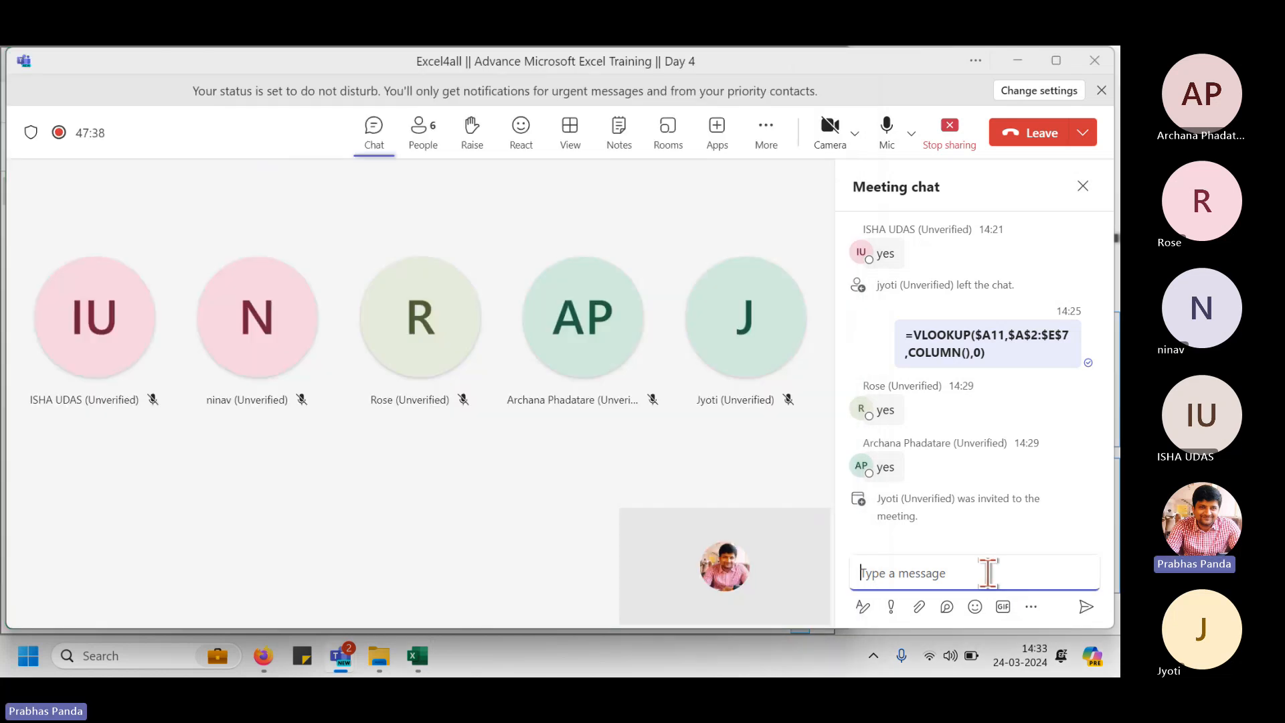
key("ctrl+v")
key("Return")
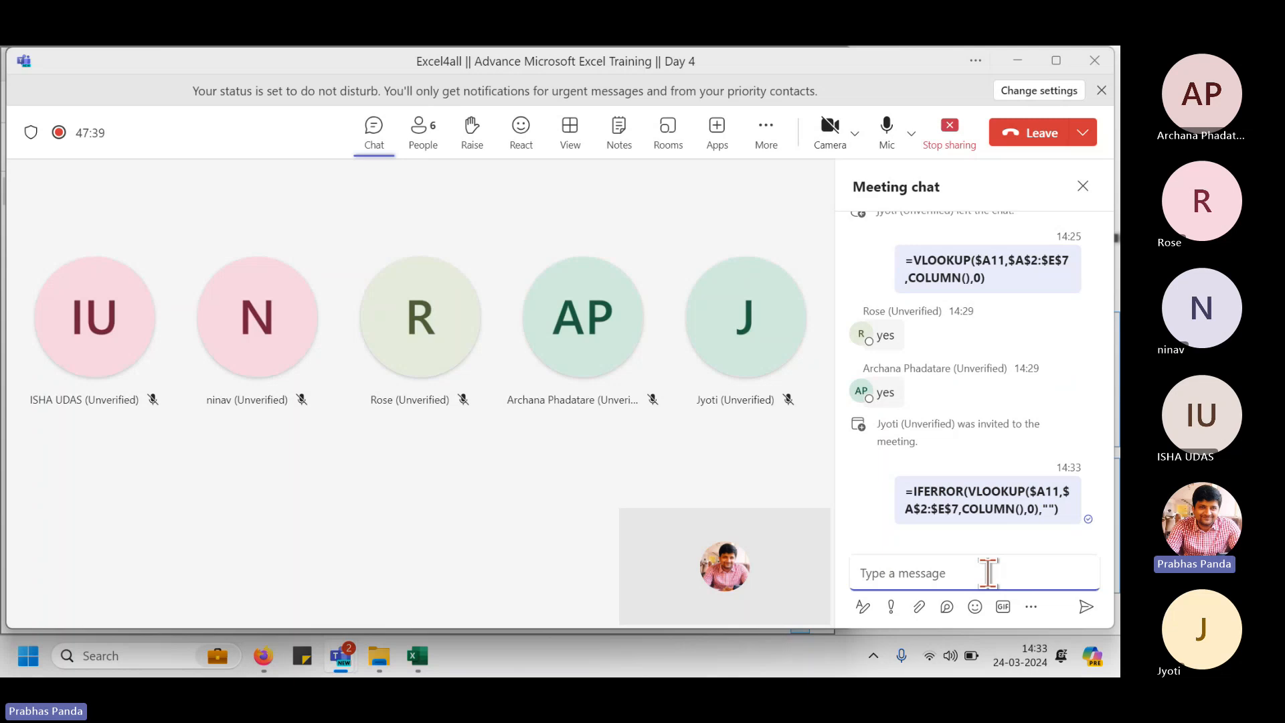
Switch back to Excel, highlight the source table A2:E7 and view its Quick Analysis options.
key("alt+Tab")
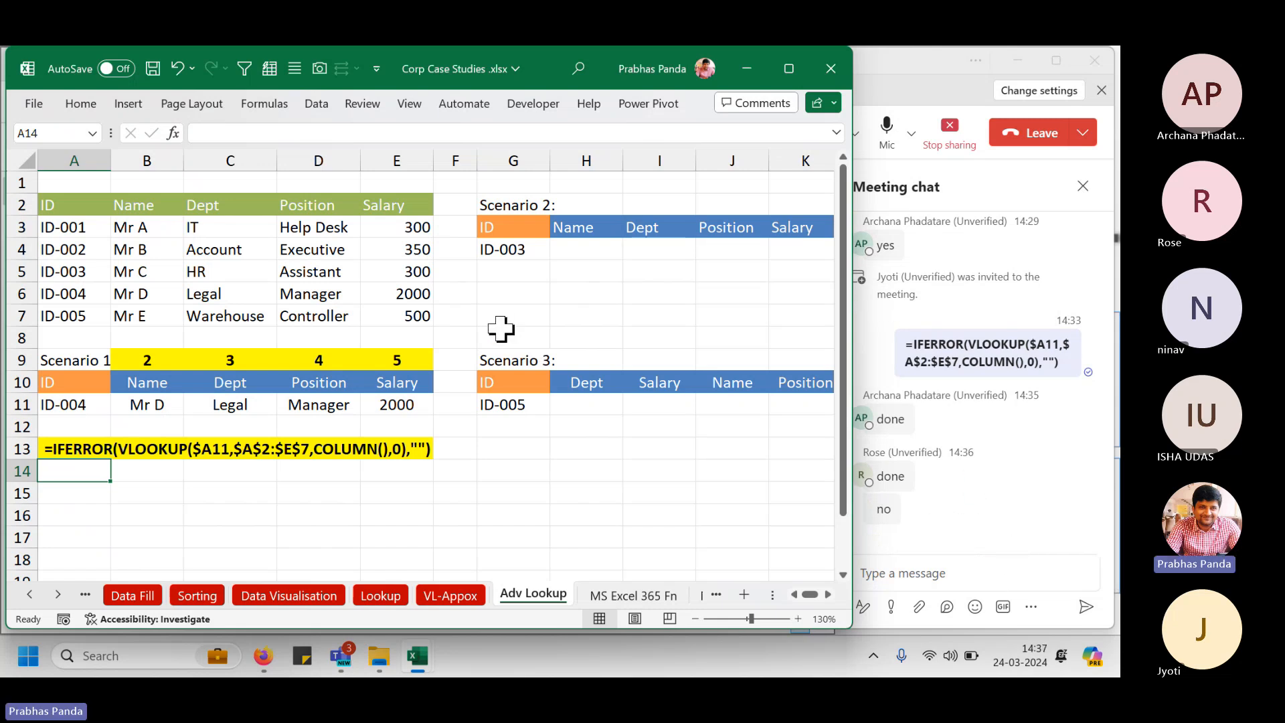
scroll(505, 342, "down", 1)
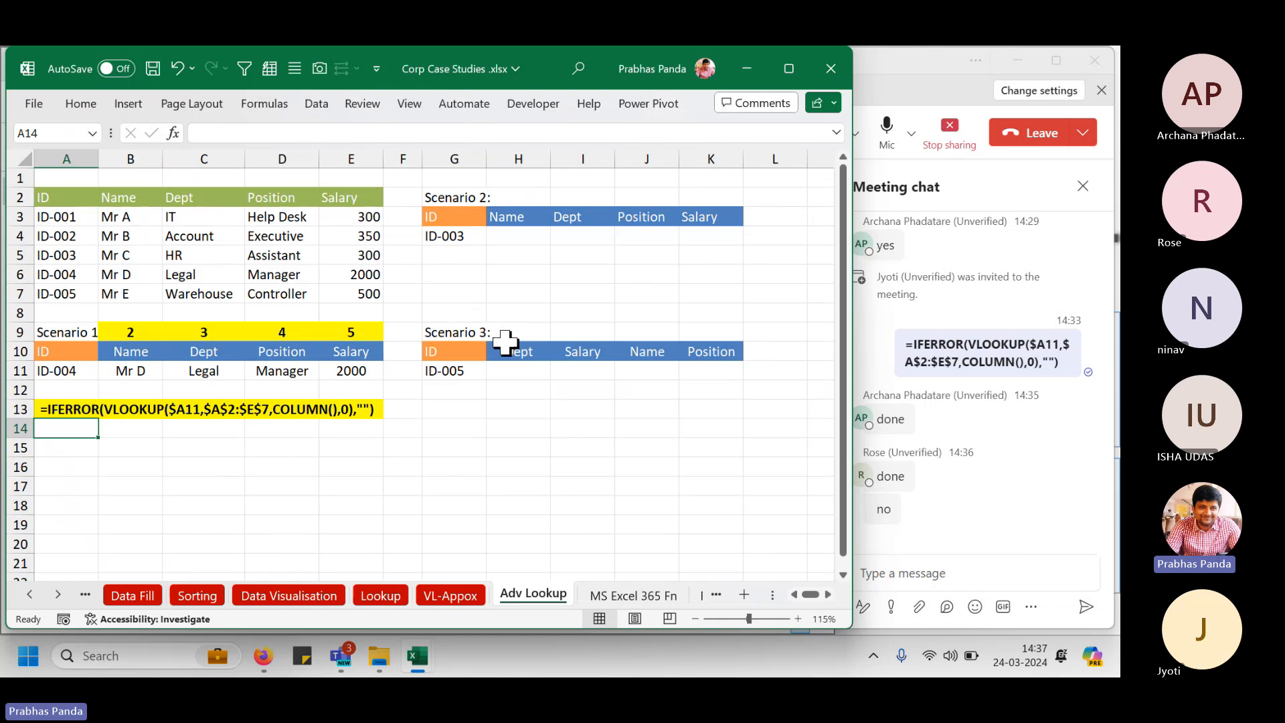
scroll(505, 342, "up", 1)
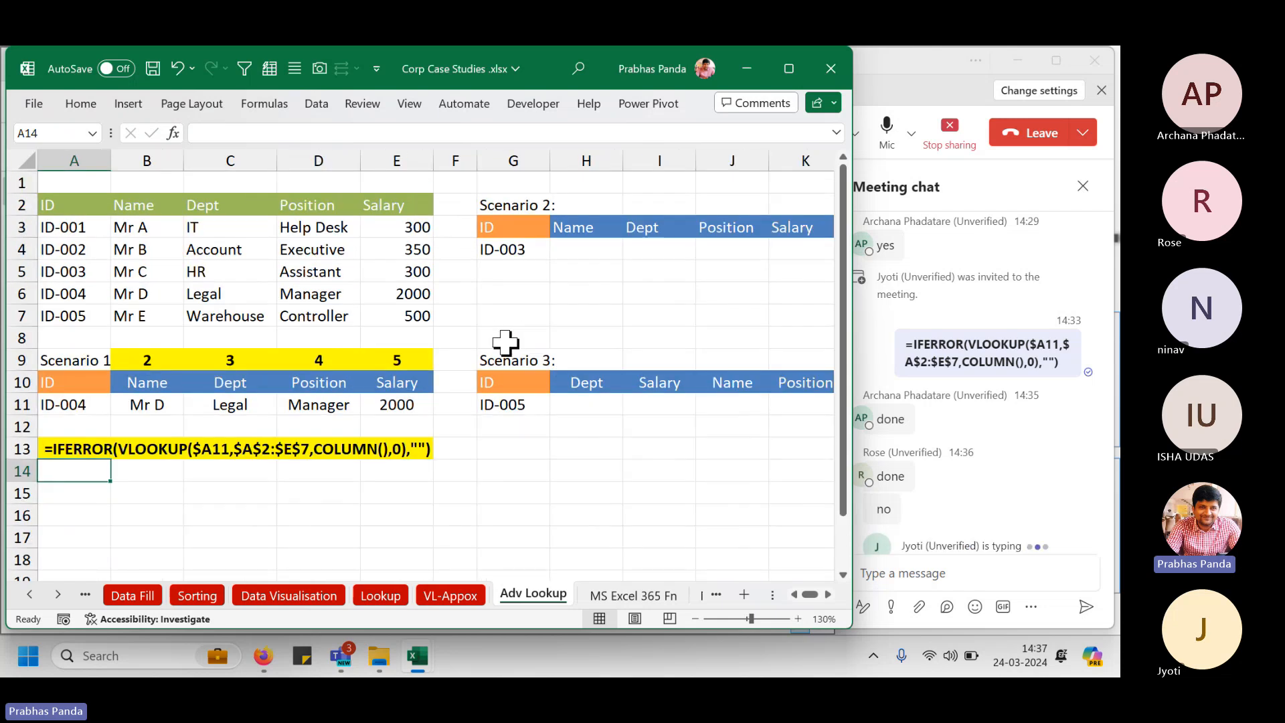
scroll(505, 342, "down", 1)
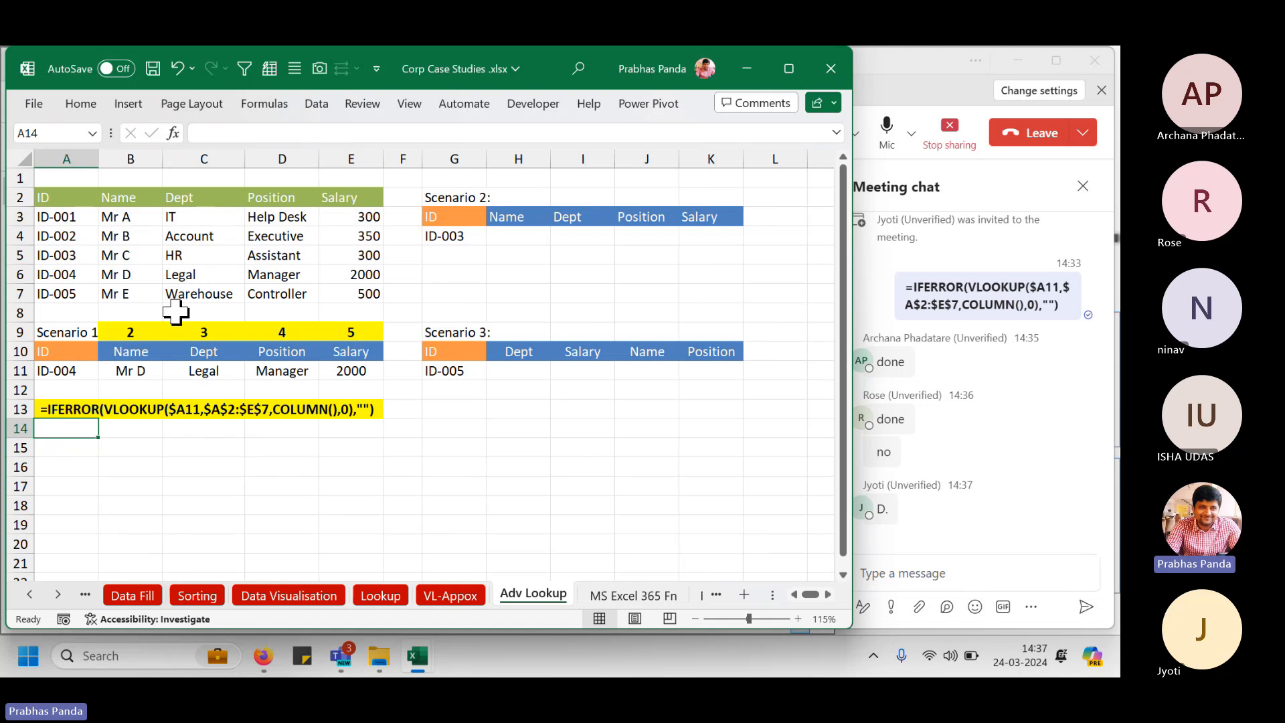
left_click_drag(66, 198, 346, 303)
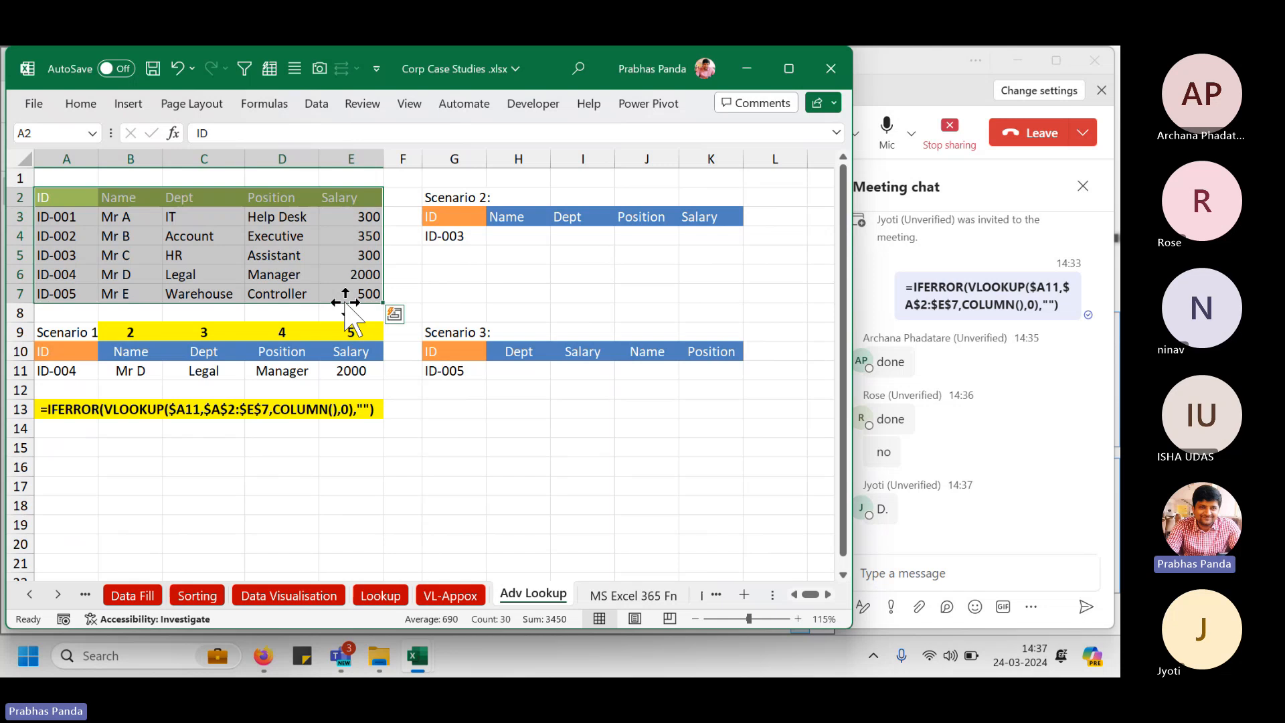
key("ctrl+q")
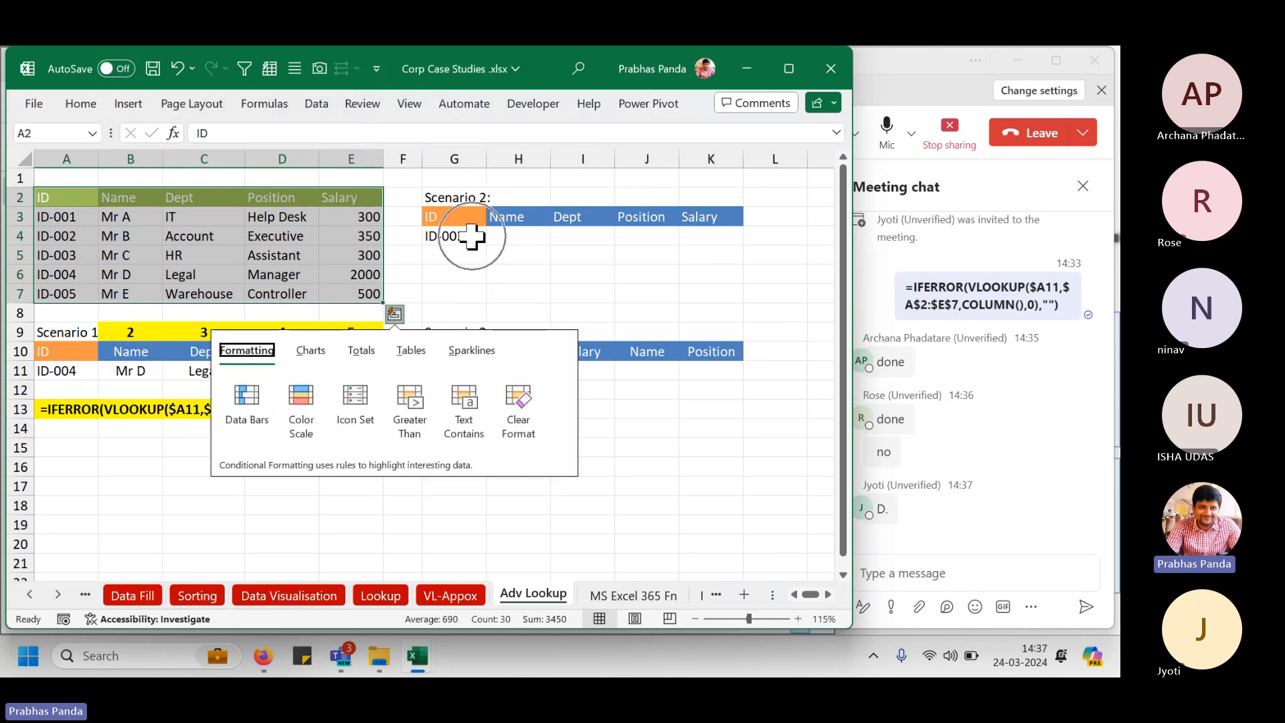
key("Escape")
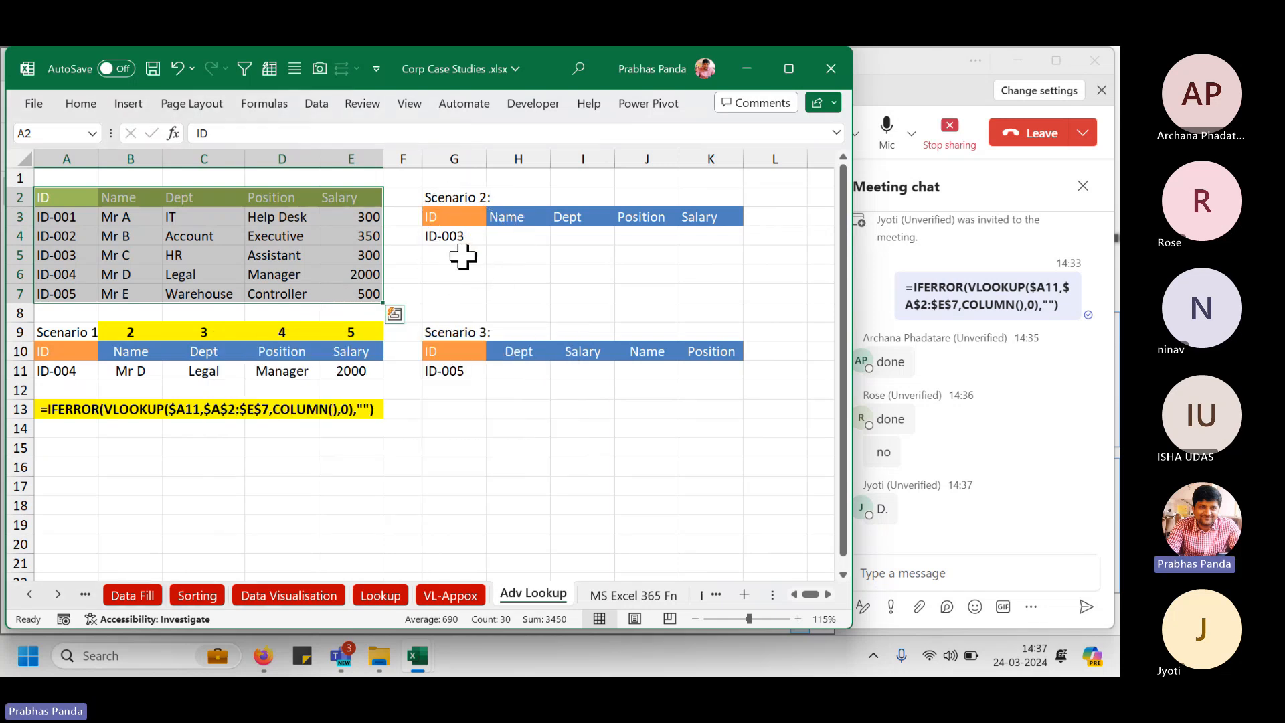
key("ctrl+q")
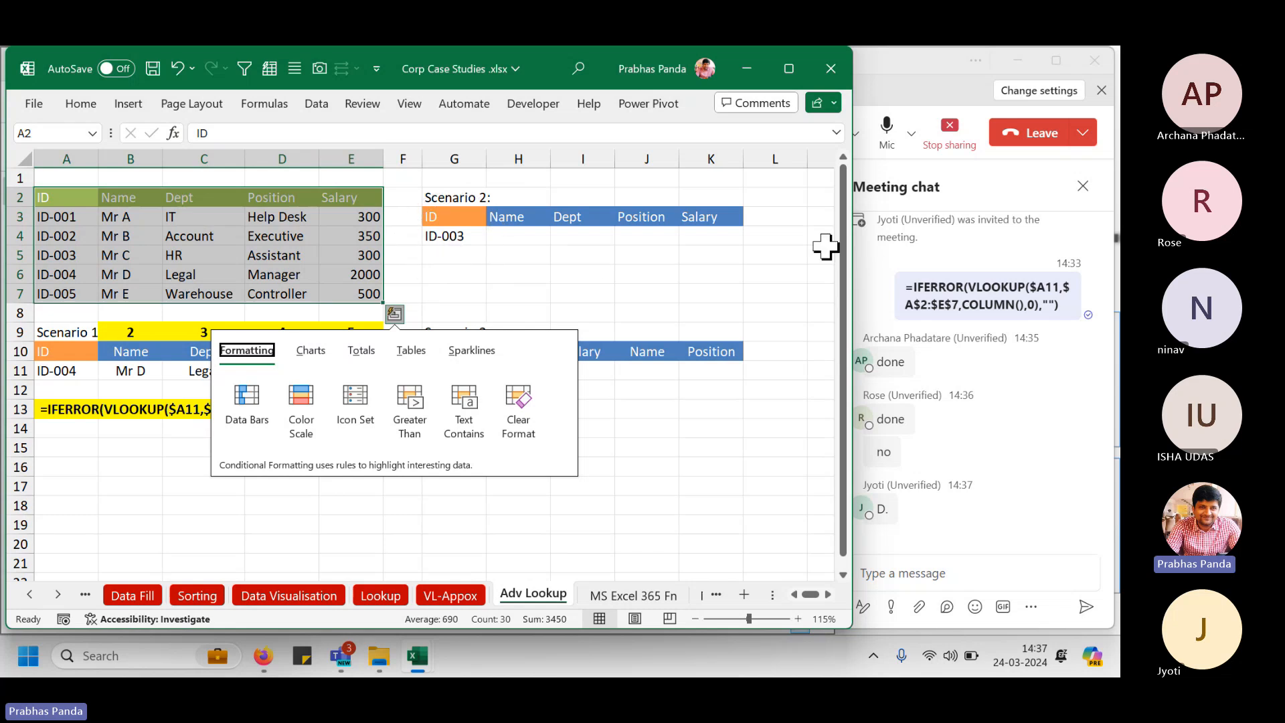
left_click(653, 275)
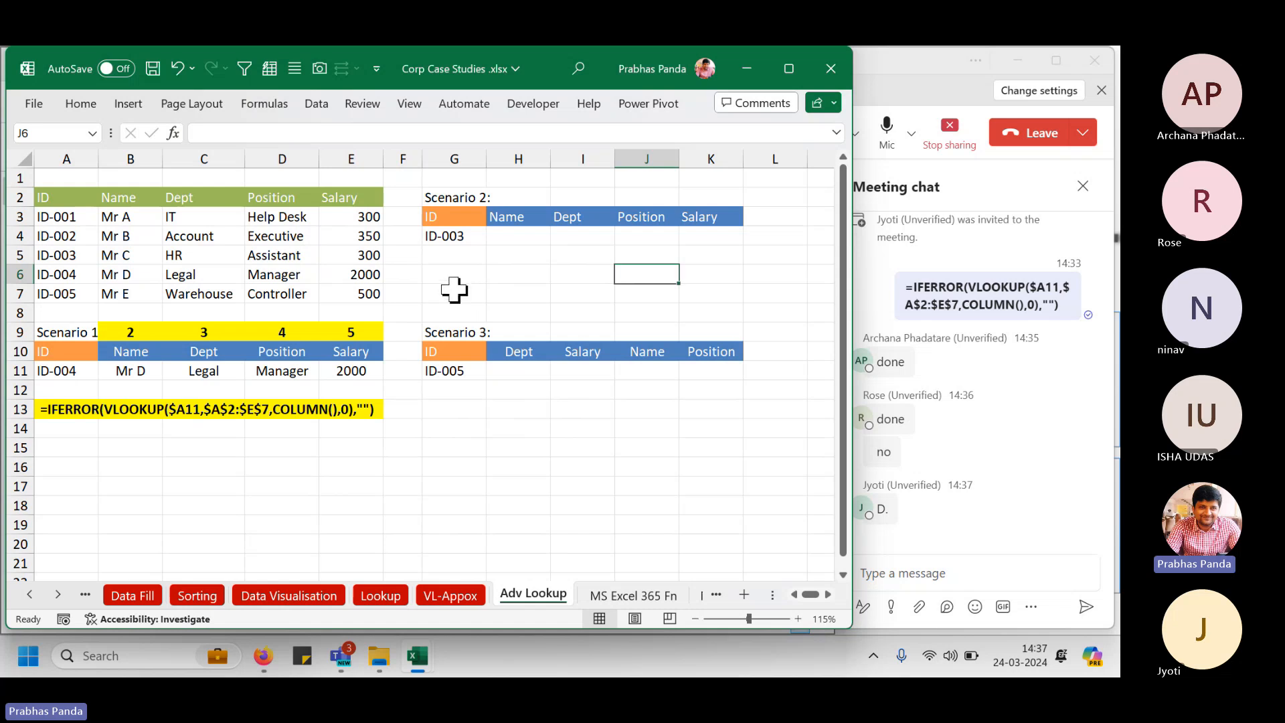
Point out the source IDs A2:A7, the Scenario 2 block G3:K4 and the source headers B2:E2.
left_click_drag(63, 199, 63, 295)
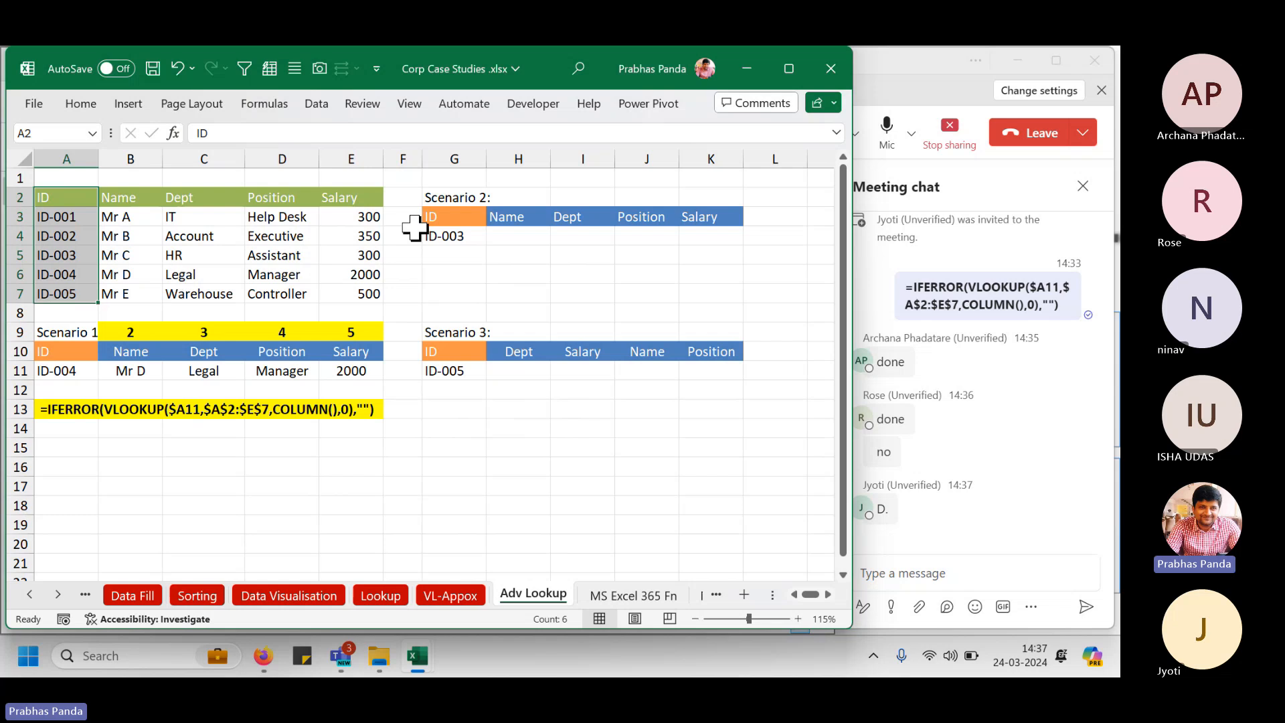
left_click_drag(431, 215, 740, 241)
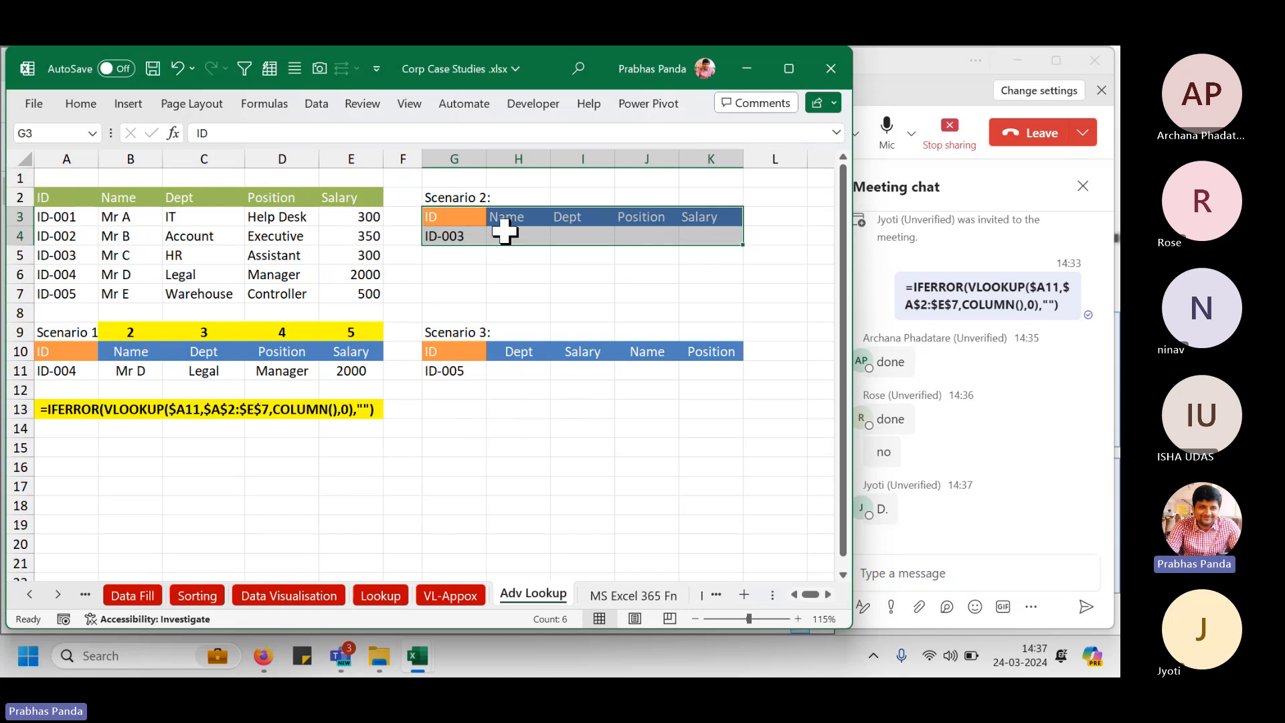
left_click(142, 218)
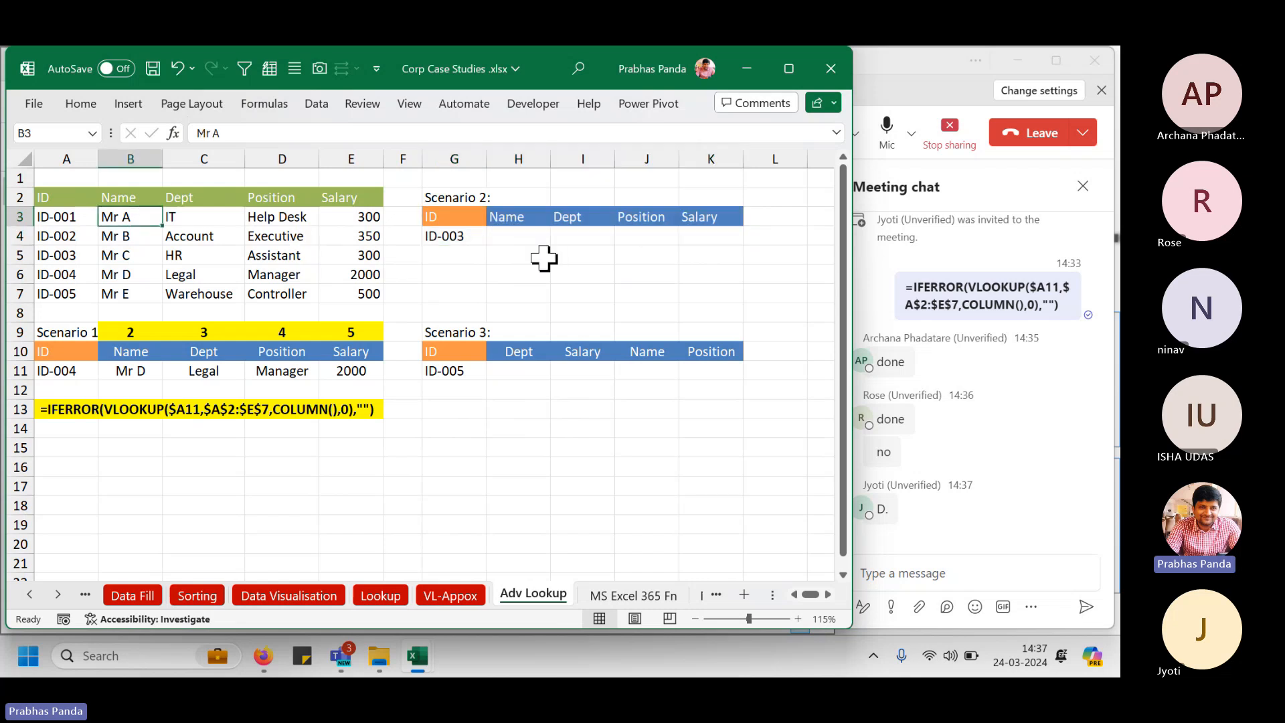
left_click_drag(126, 196, 355, 199)
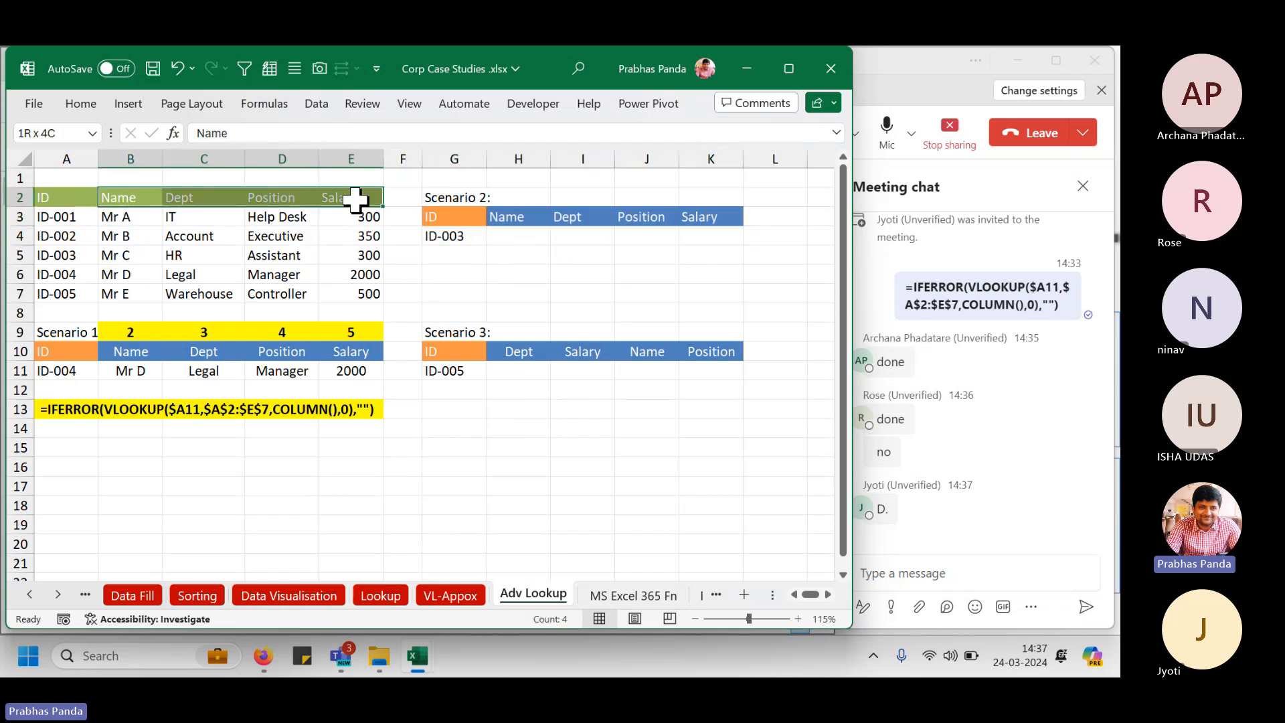
Center the Scenario 2 headers and result cells in H3:K4.
left_click_drag(533, 215, 724, 247)
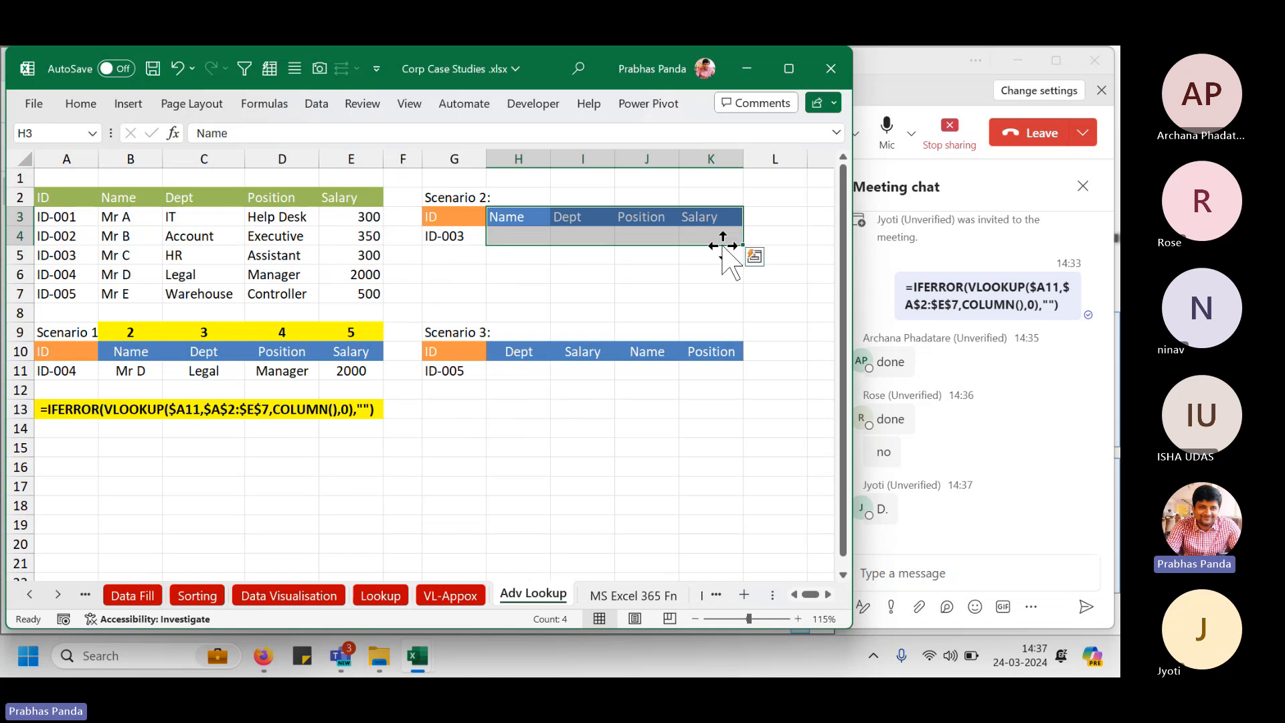
key("alt+h")
key("a")
key("c")
left_click(628, 271)
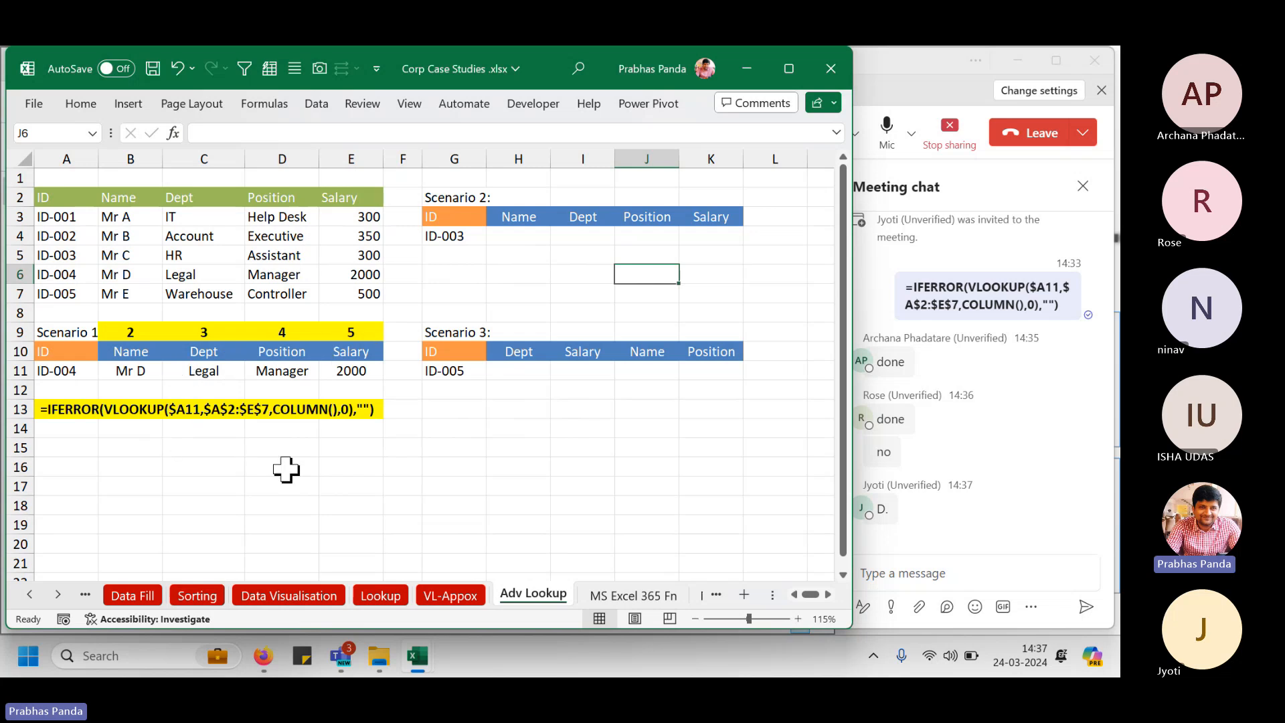
Begin a VLOOKUP formula across H4:K4 with $G4 as the lookup value and $A$2:$E$7 as the table array.
scroll(584, 244, "up", 1, "ctrl")
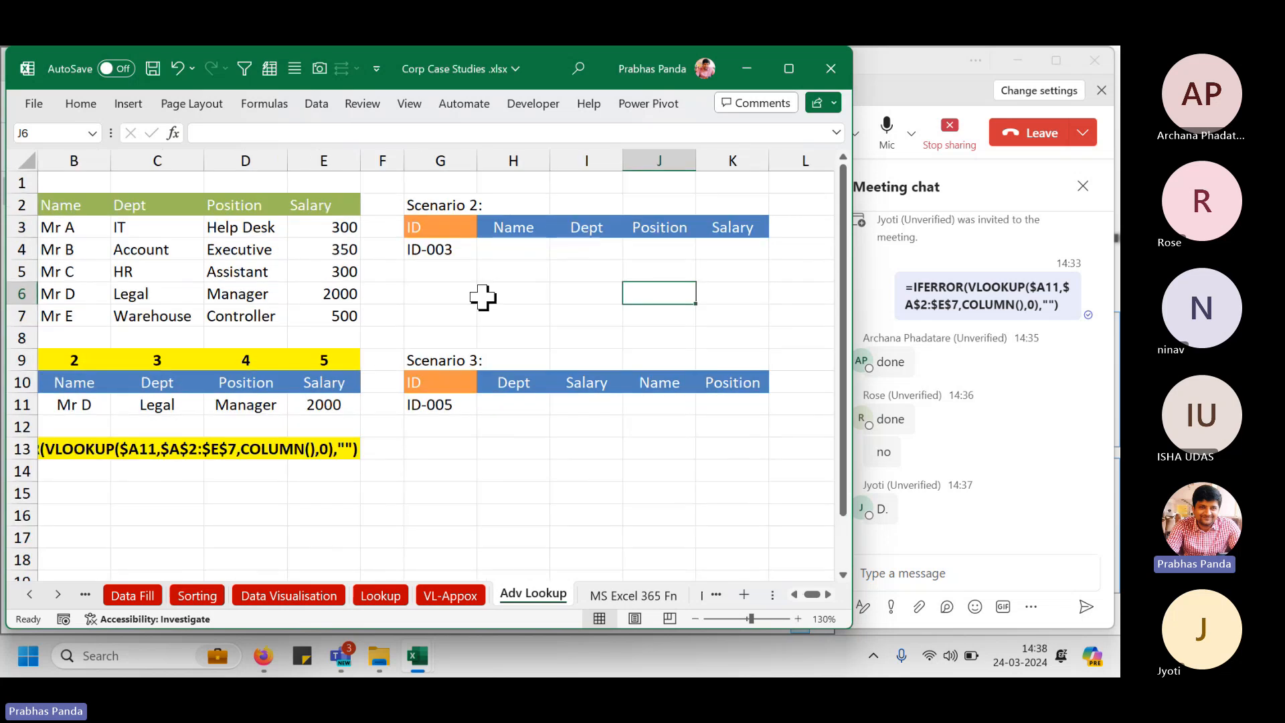
left_click_drag(493, 253, 740, 244)
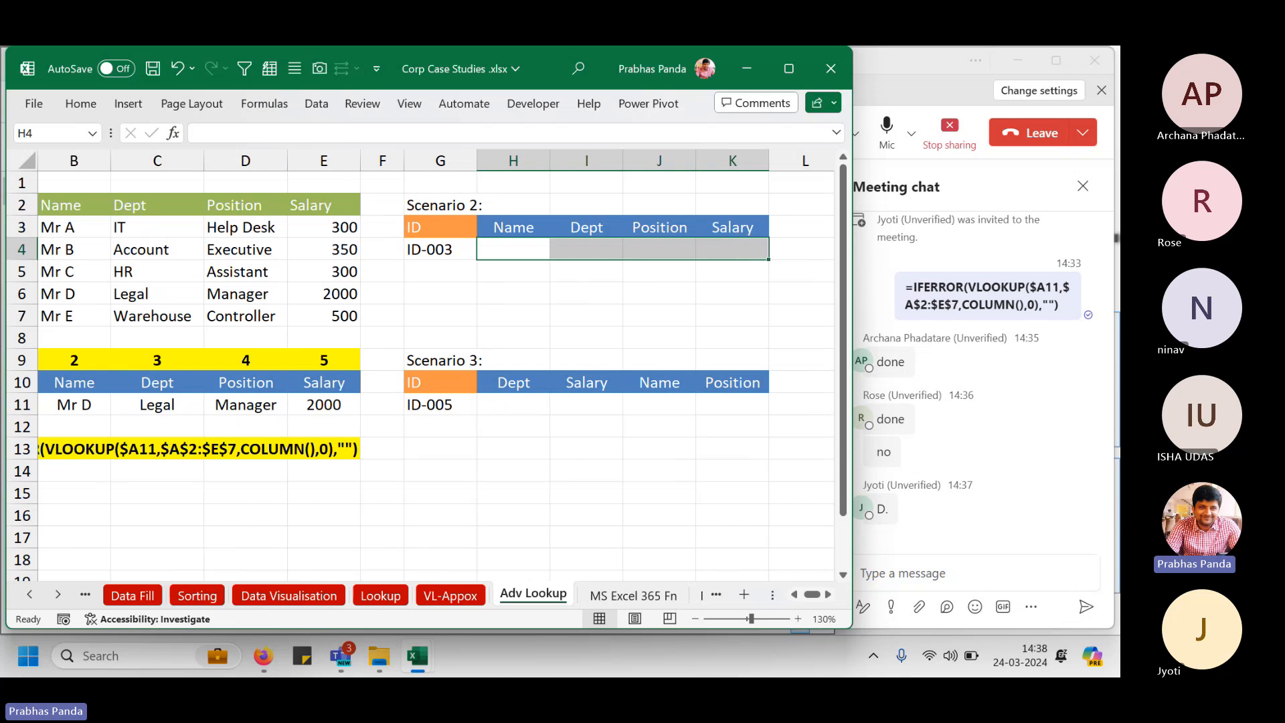
type("=vl")
key("Tab")
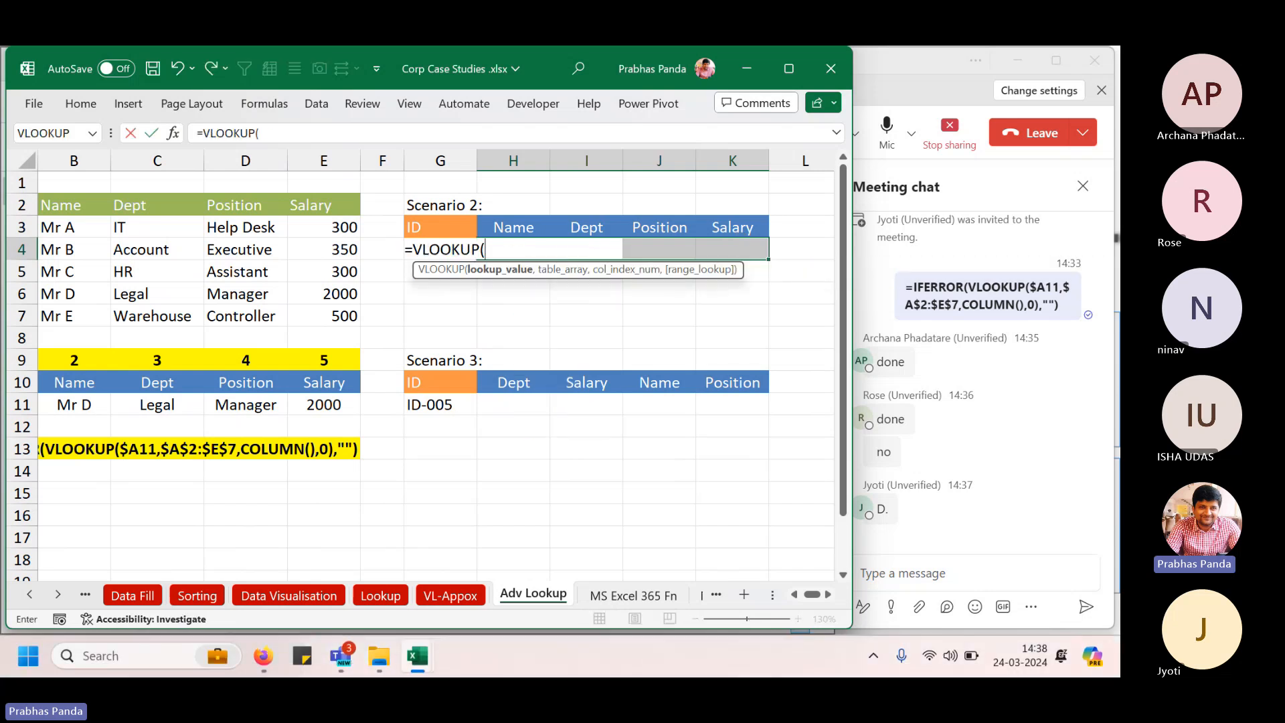
key("Left")
key("F4")
key("F4")
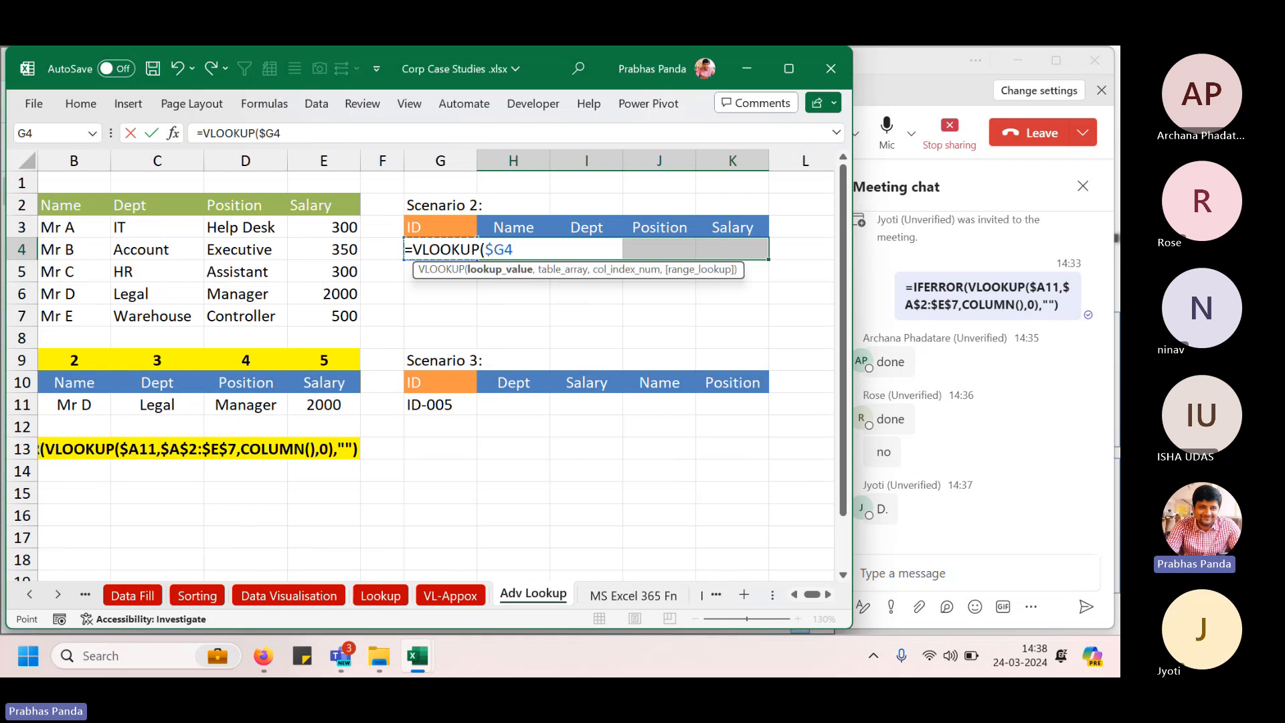
type(",")
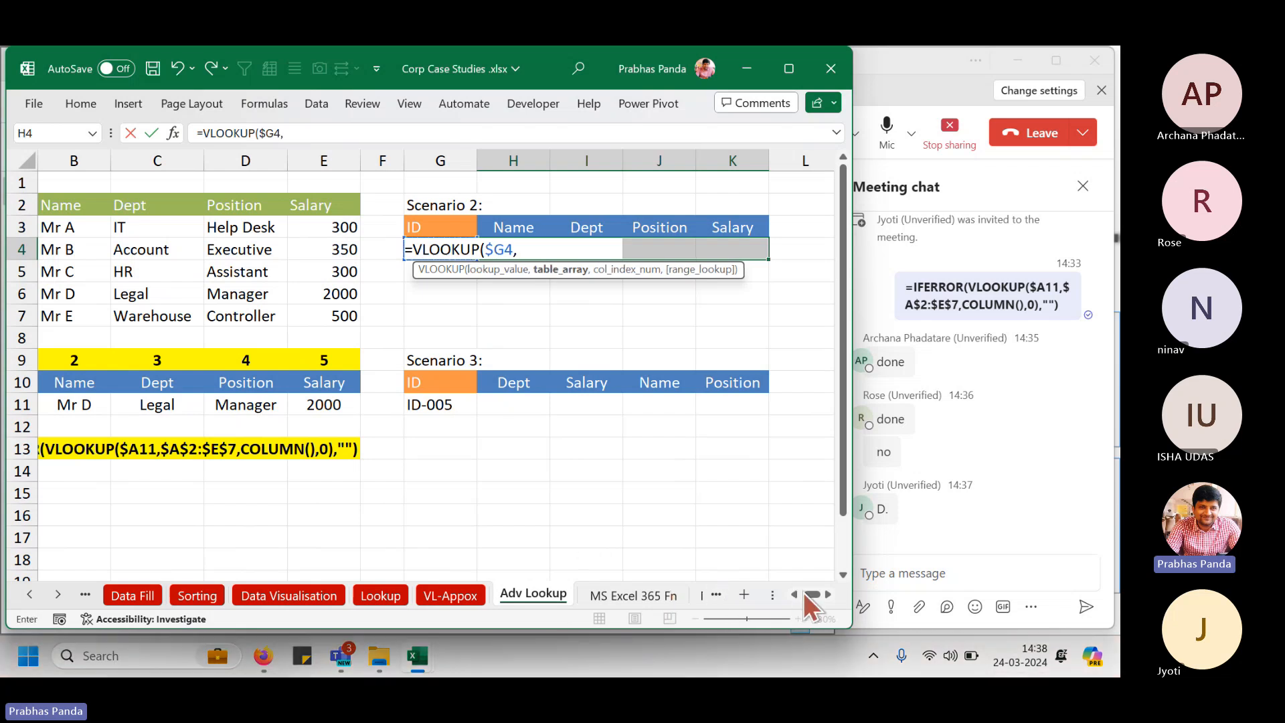
left_click_drag(806, 594, 790, 596)
left_click_drag(63, 206, 417, 316)
key("F4")
type(",")
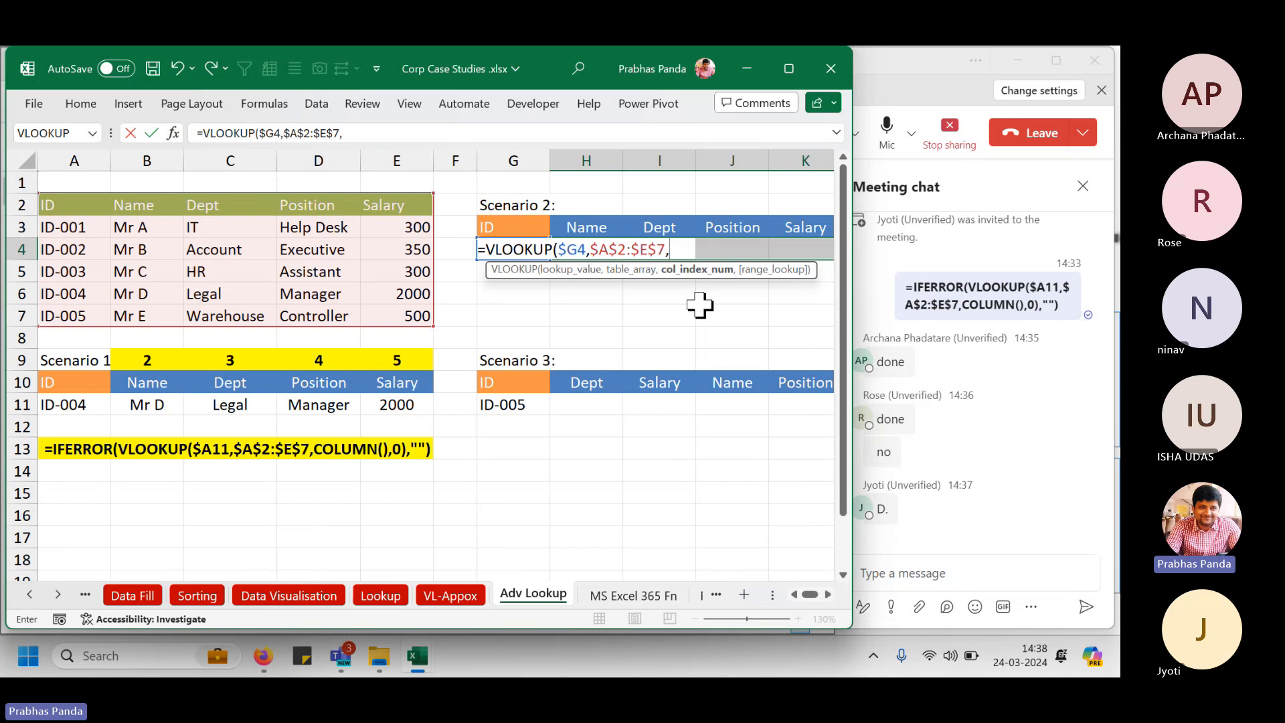
Complete the VLOOKUP with COLUMN() as the column index and 0 for exact match, entering it in all of H4:K4.
type("column(")
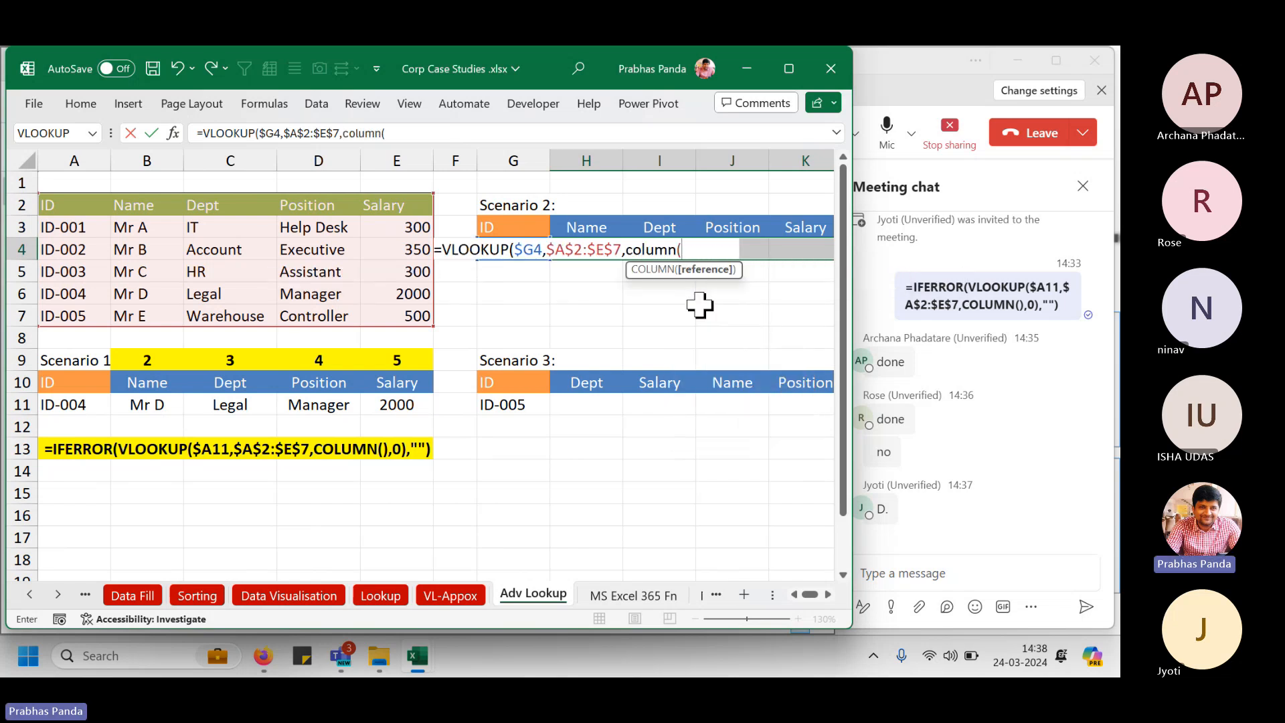
type(")")
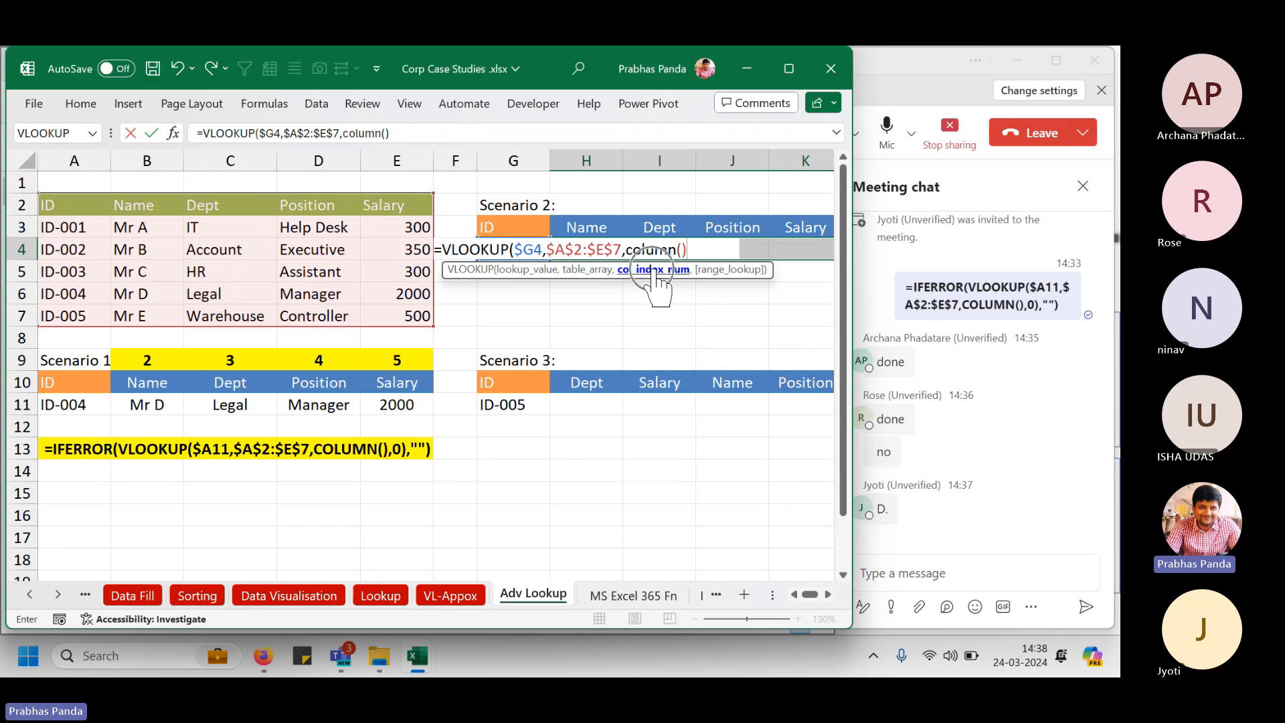
type(",0")
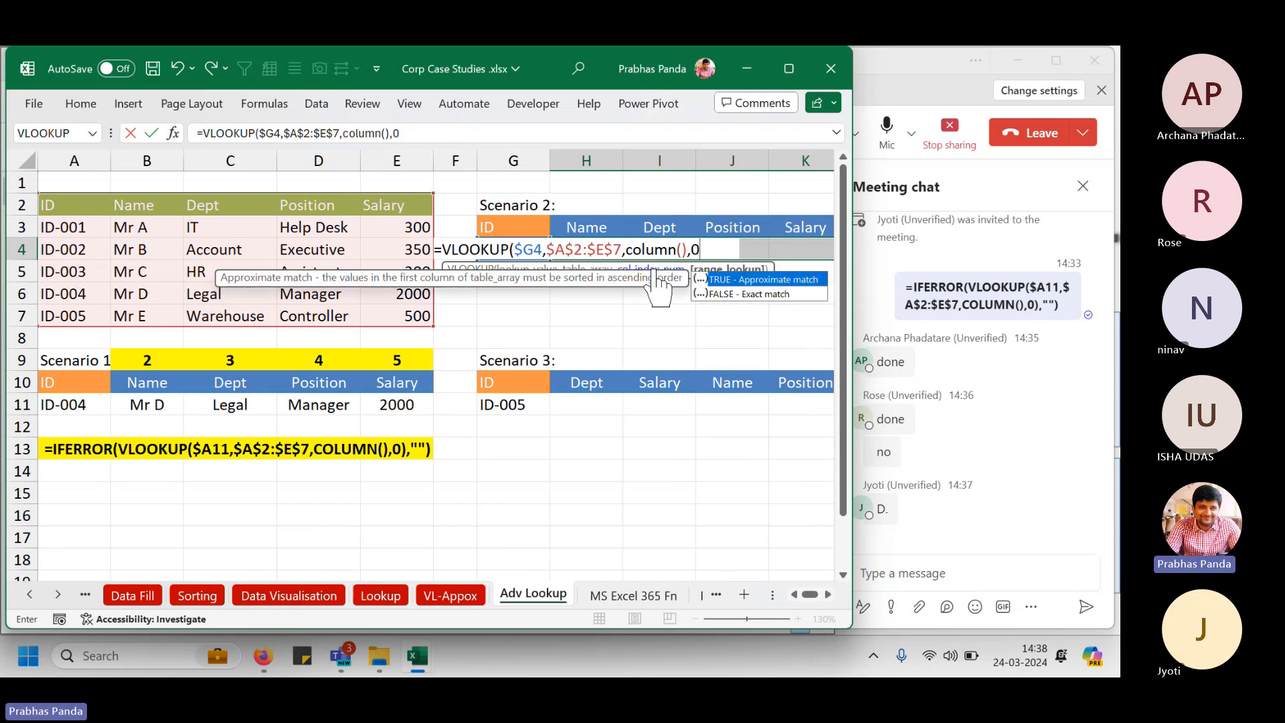
type(")")
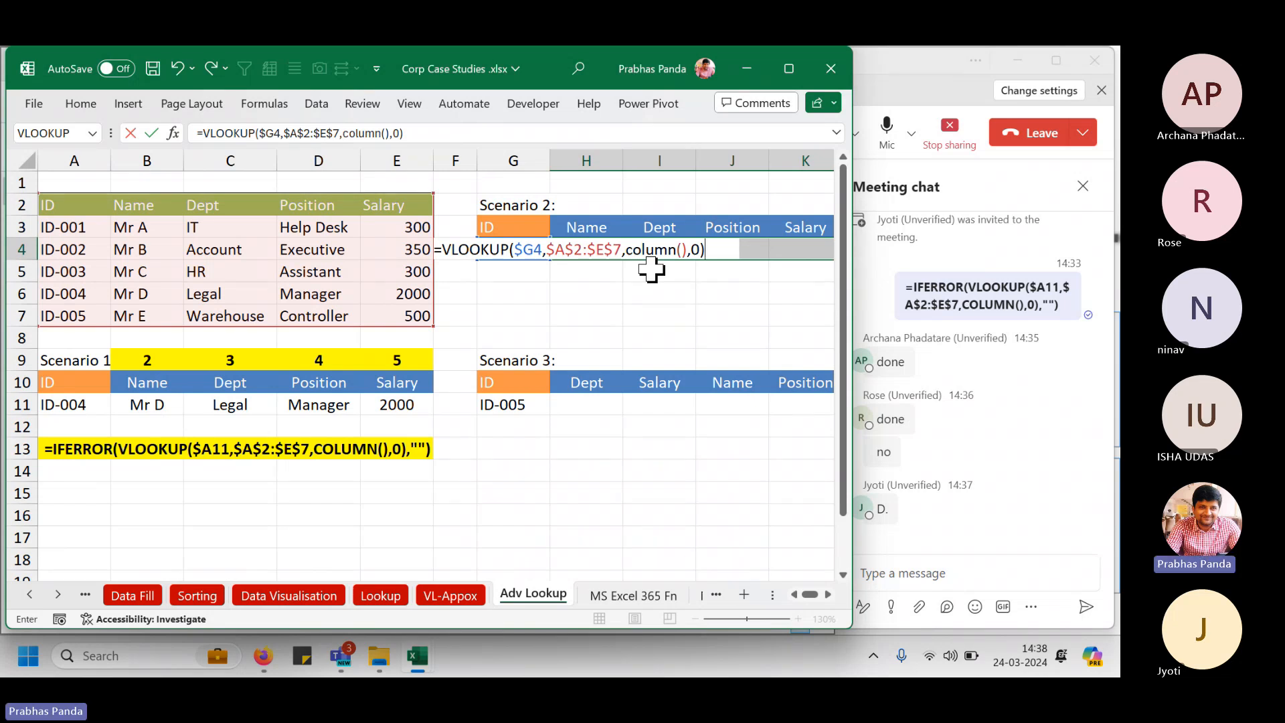
key("ctrl+Return")
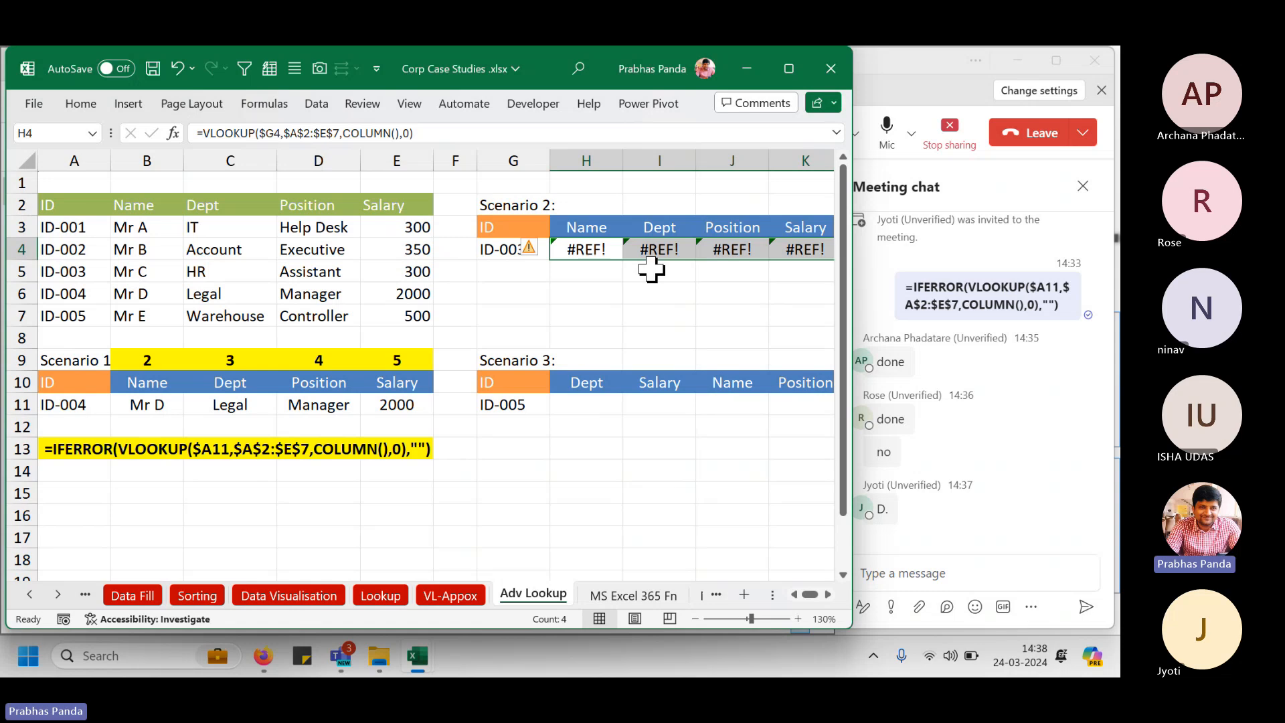
Evaluate the COLUMN() part of the H4 formula in place, then restore it.
key("F2")
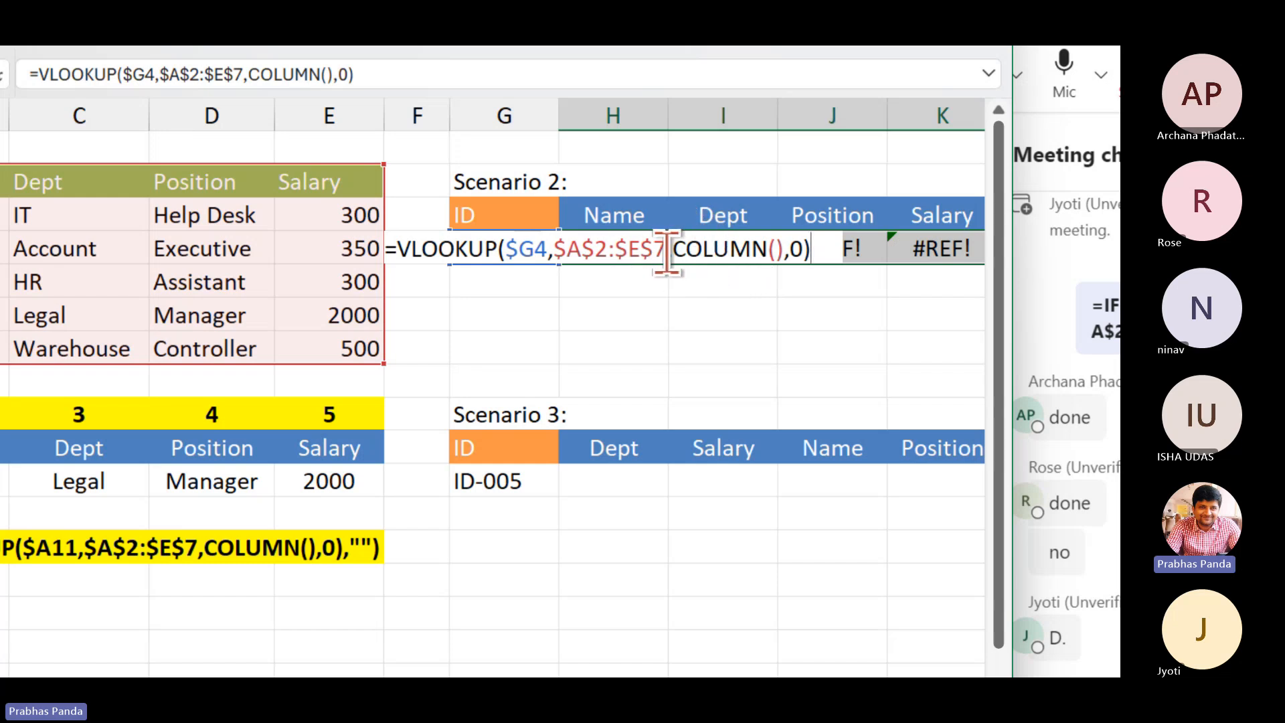
left_click_drag(672, 249, 784, 254)
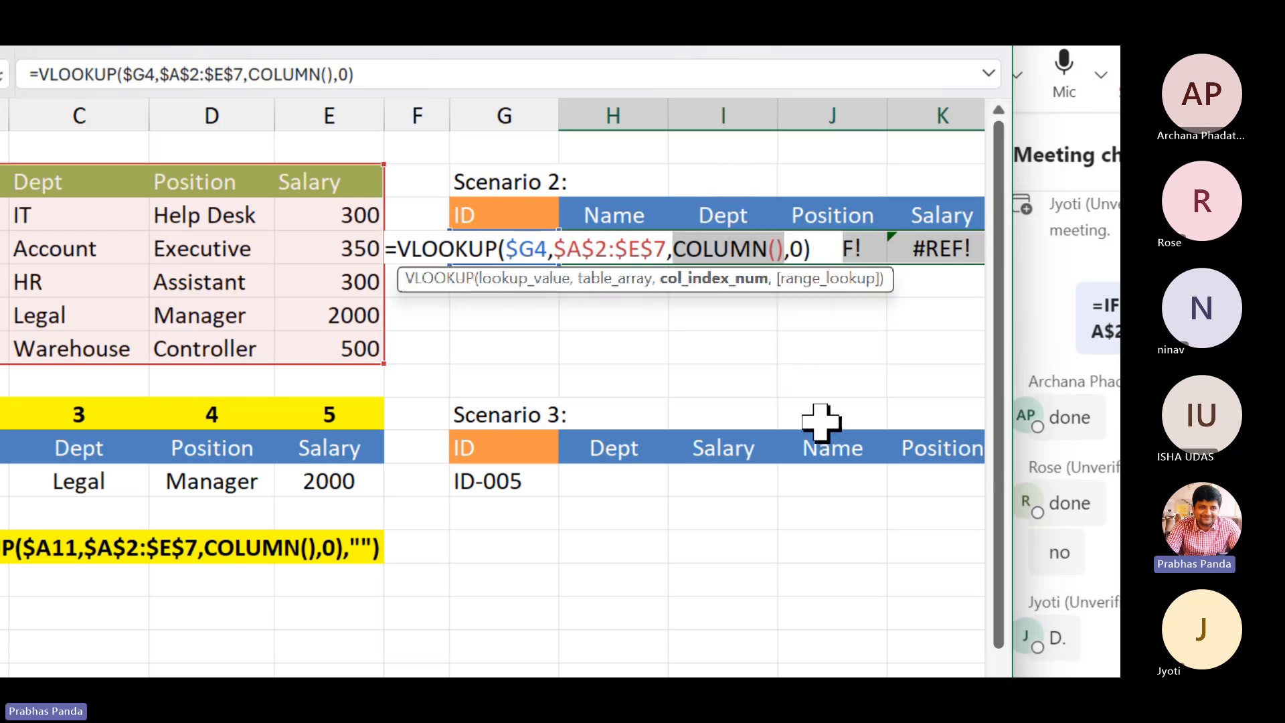
key("F9")
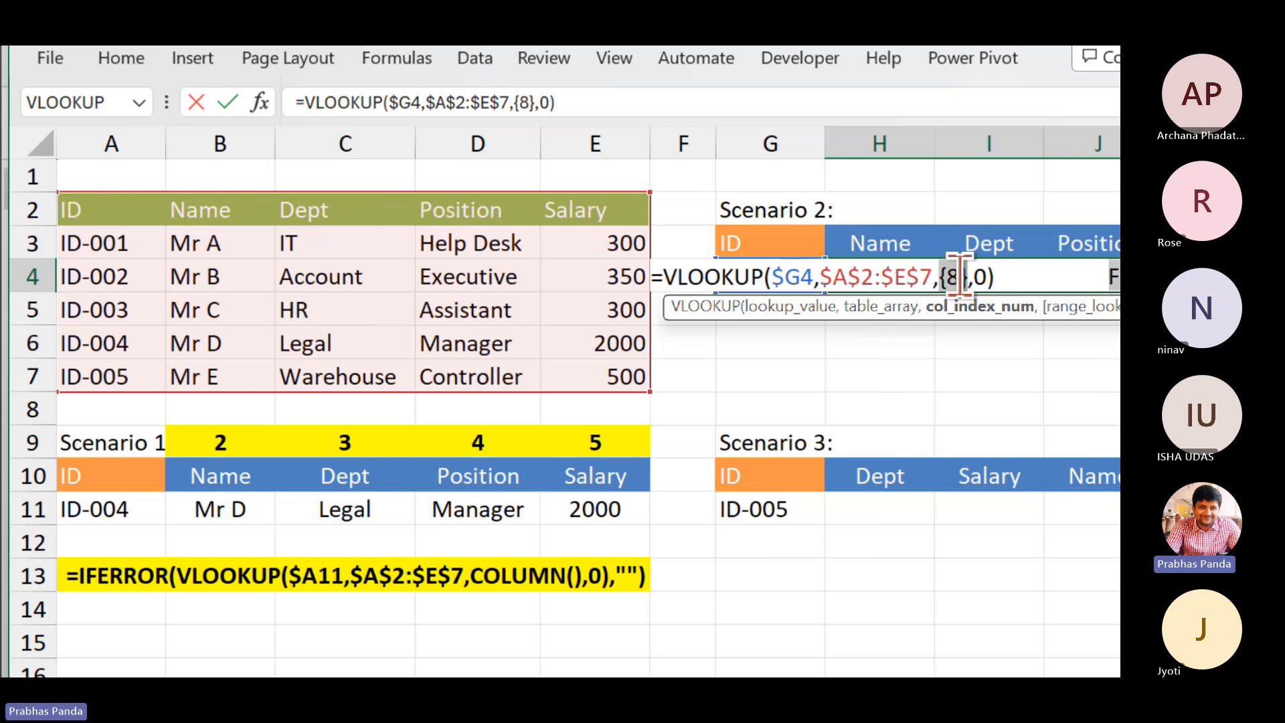
key("ctrl+z")
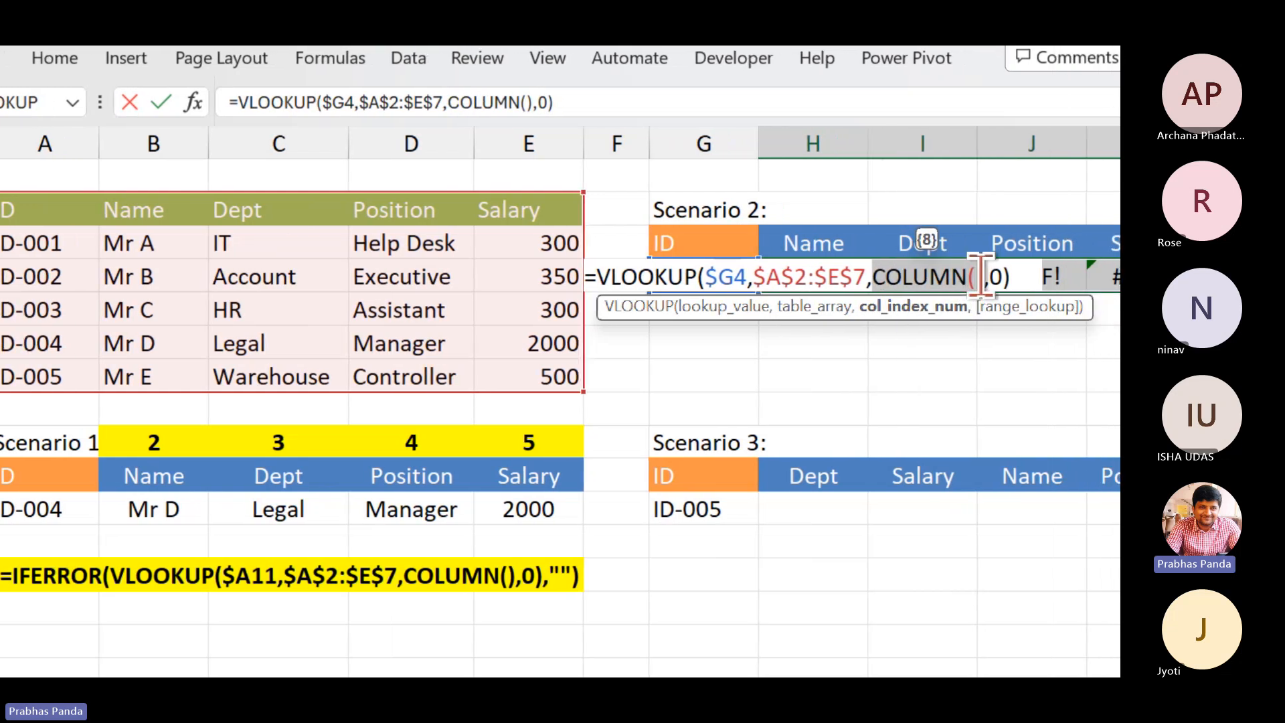
Change the column index to COLUMN()-6 and apply the corrected formula to H4:K4.
left_click(981, 276)
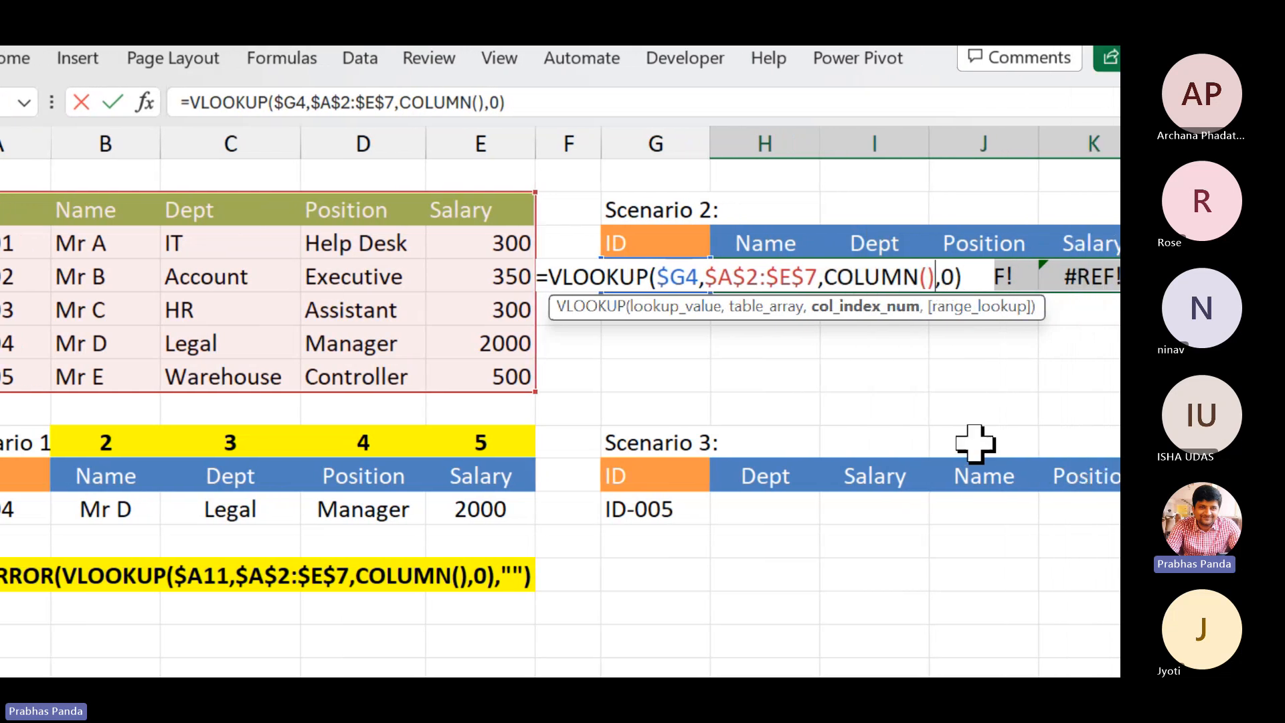
type("-6")
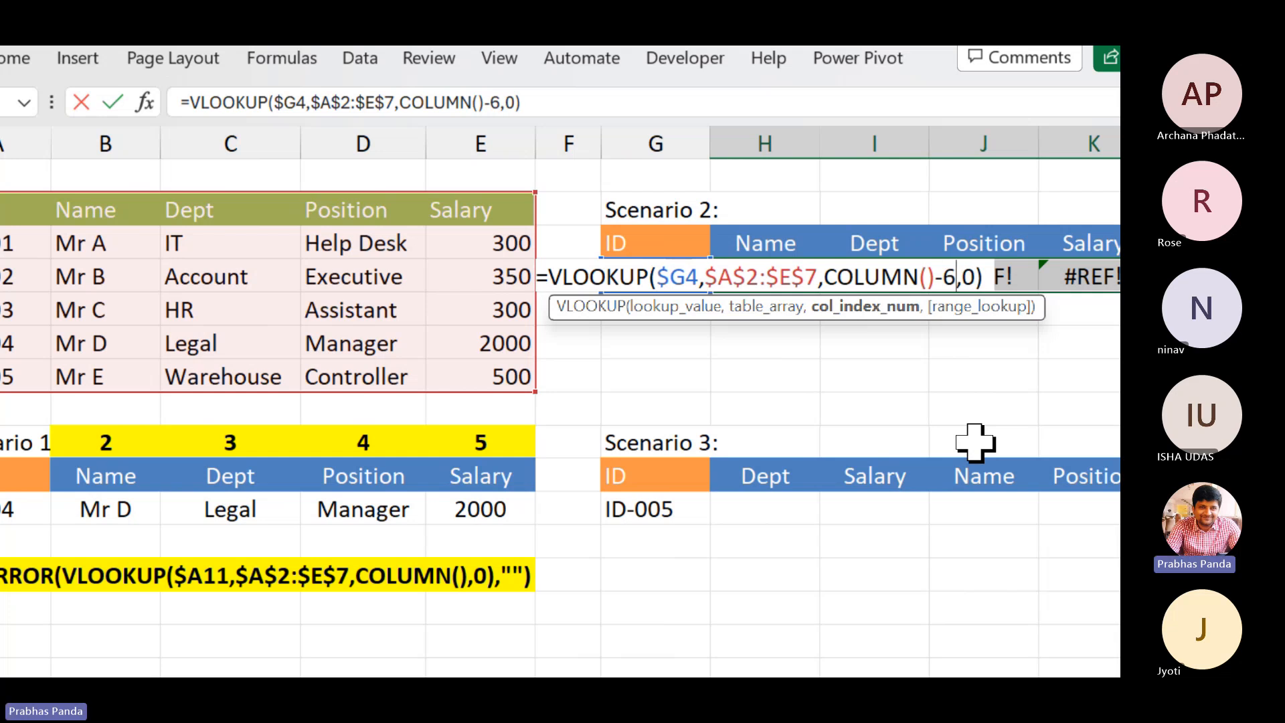
key("ctrl+Return")
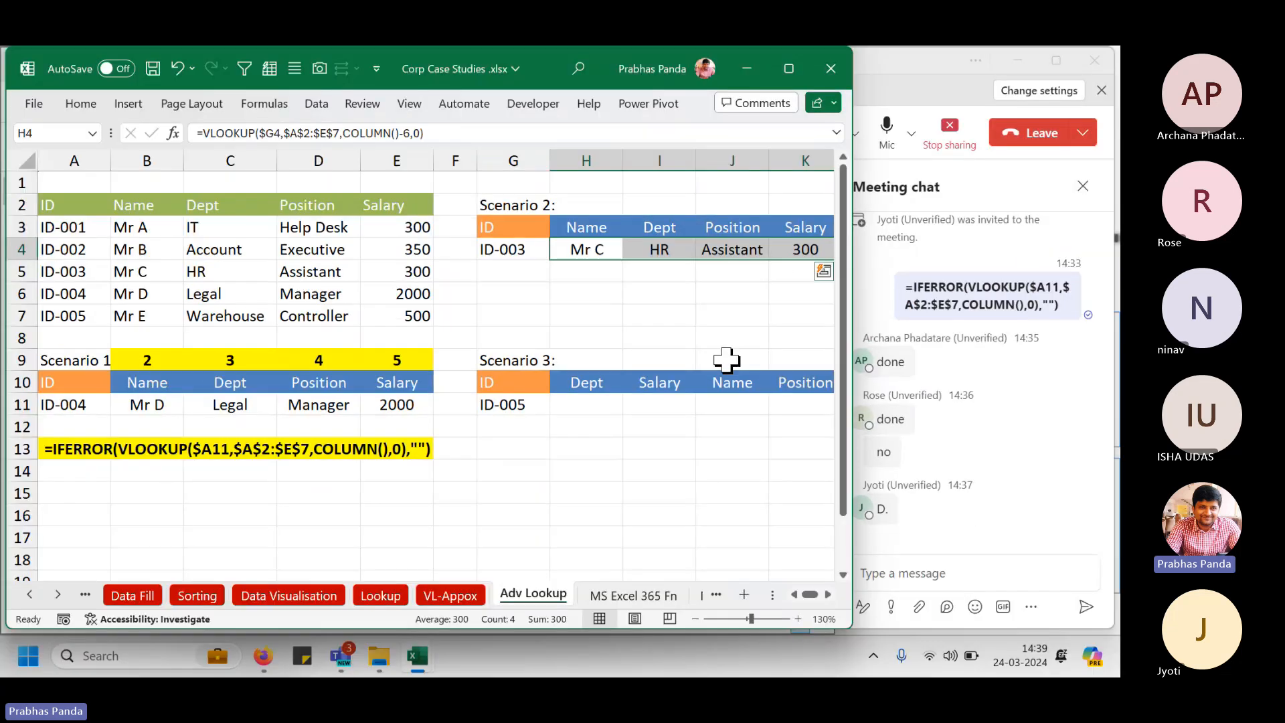
Copy the H4 formula and place it as visible text in G6: =VLOOKUP($G4,$A$2:$E$7,COLUMN()-6,0).
key("F2")
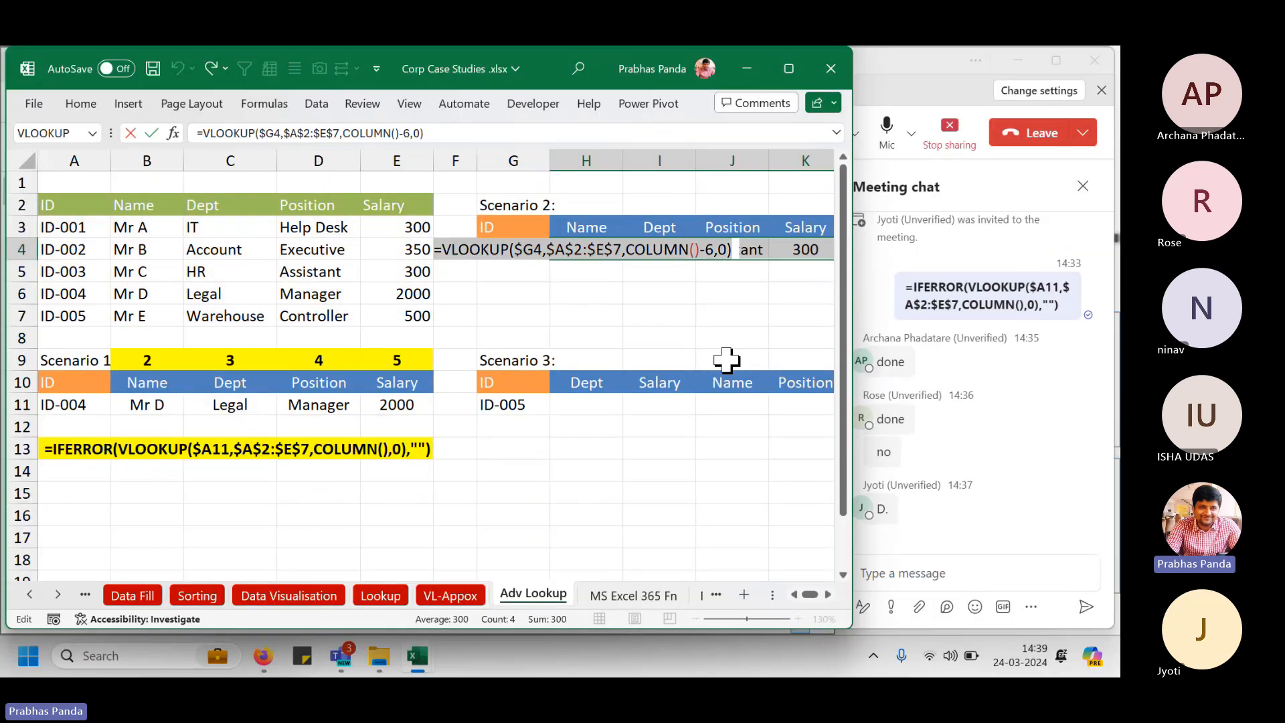
key("Escape")
key("Down")
key("Down")
key("Left")
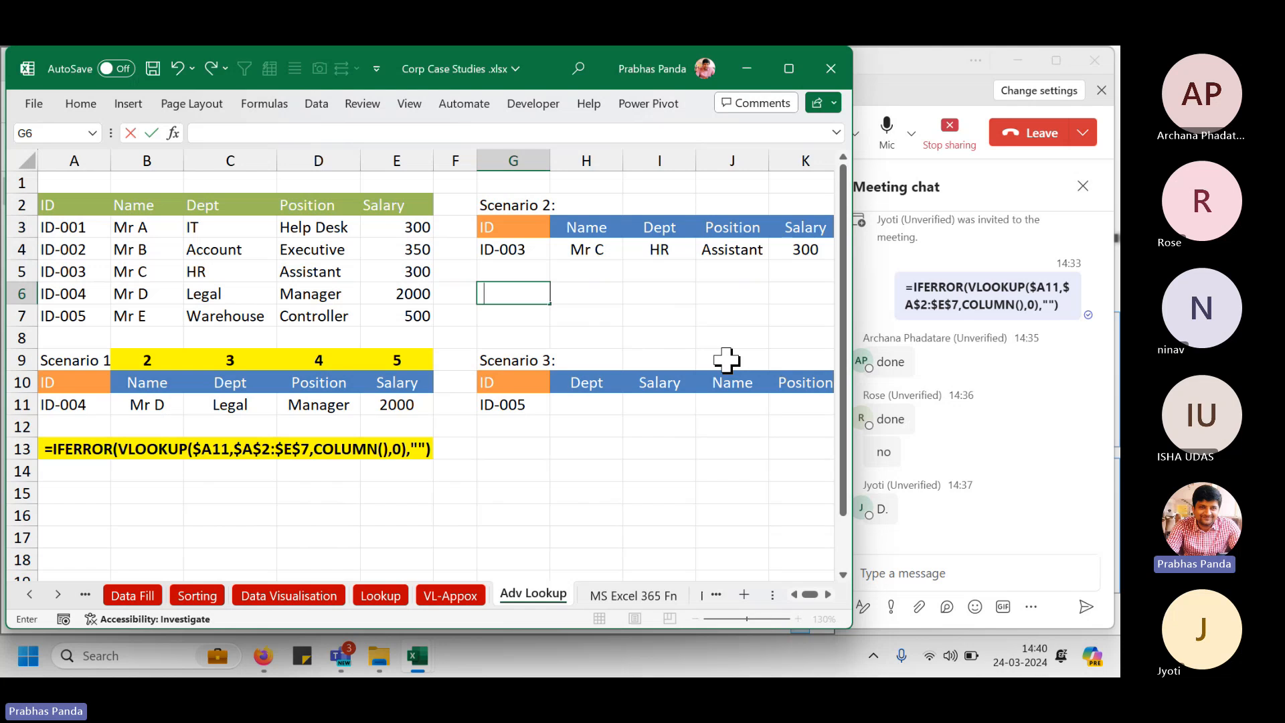
type("=VLOOKUP($G4,$A$2:$E$7,COLUMN()-6,0)")
key("Return")
Make the formula text in G6 bold and highlight G6:K6 with a yellow fill.
key("Up")
key("shift+Right")
key("shift+Right")
key("shift+Right")
key("shift+Right")
key("ctrl+c")
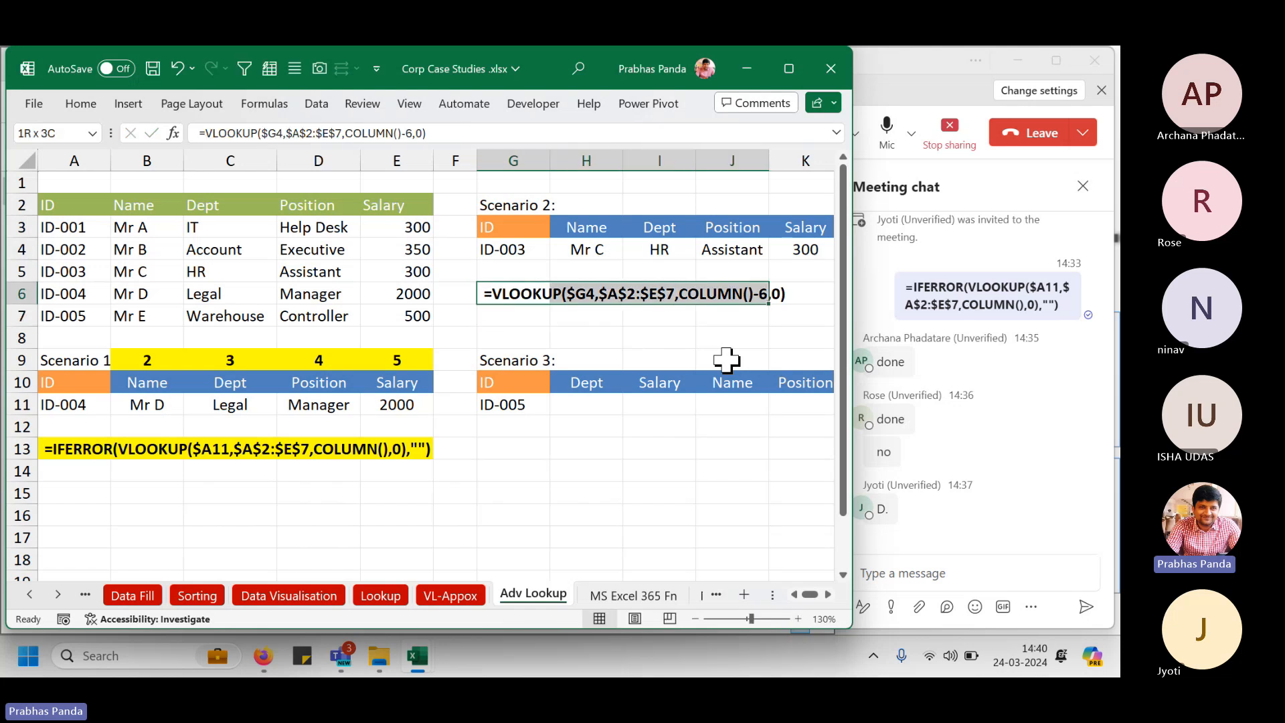
scroll(726, 360, "right", 1)
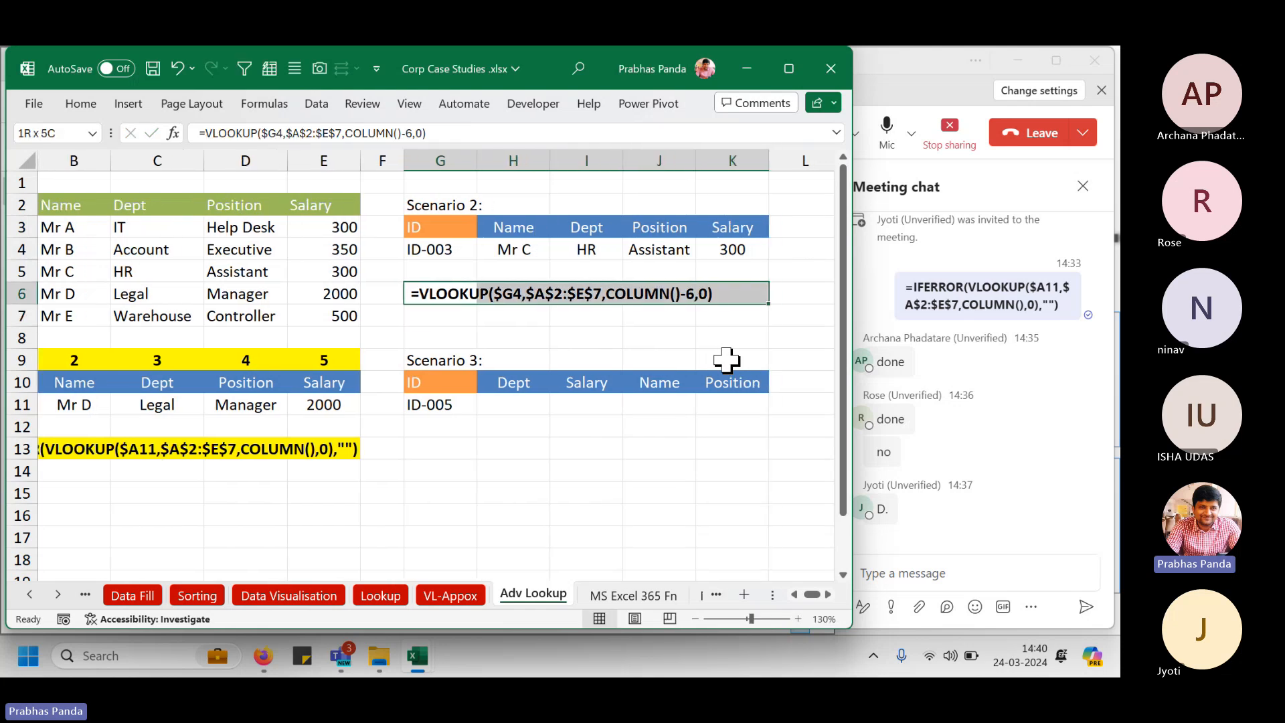
left_click(80, 104)
left_click(159, 175)
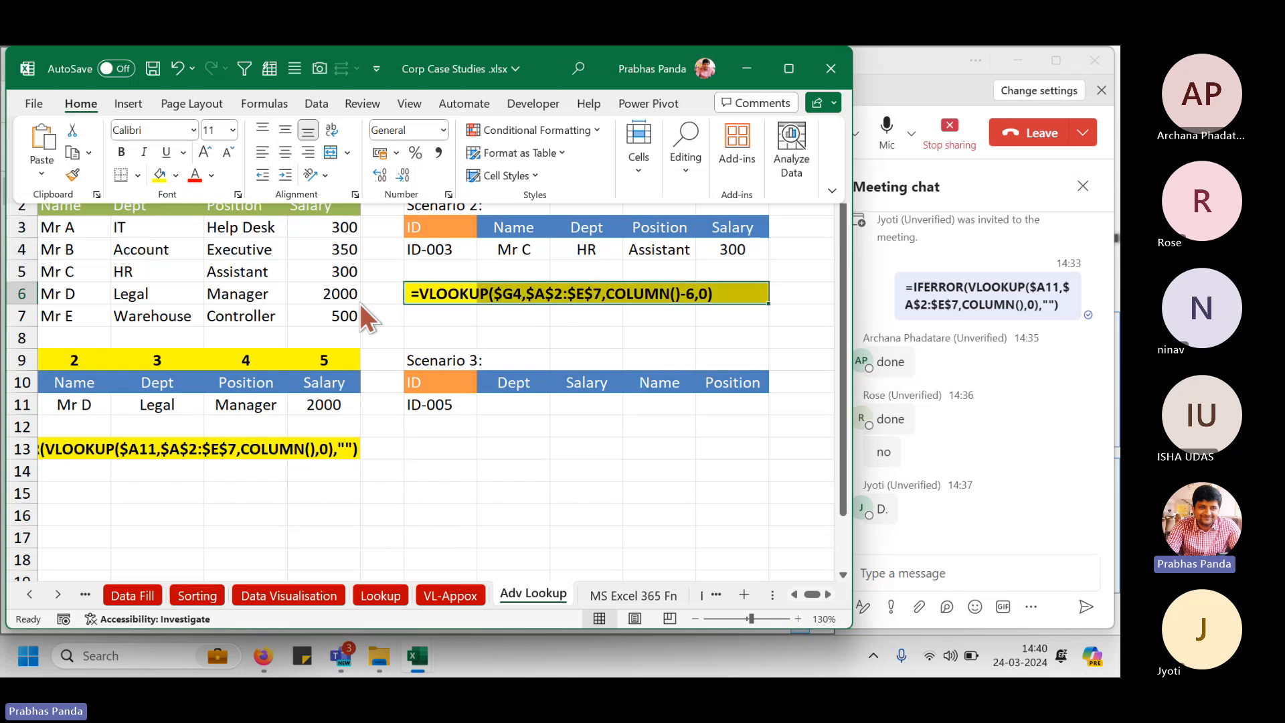
left_click(466, 330)
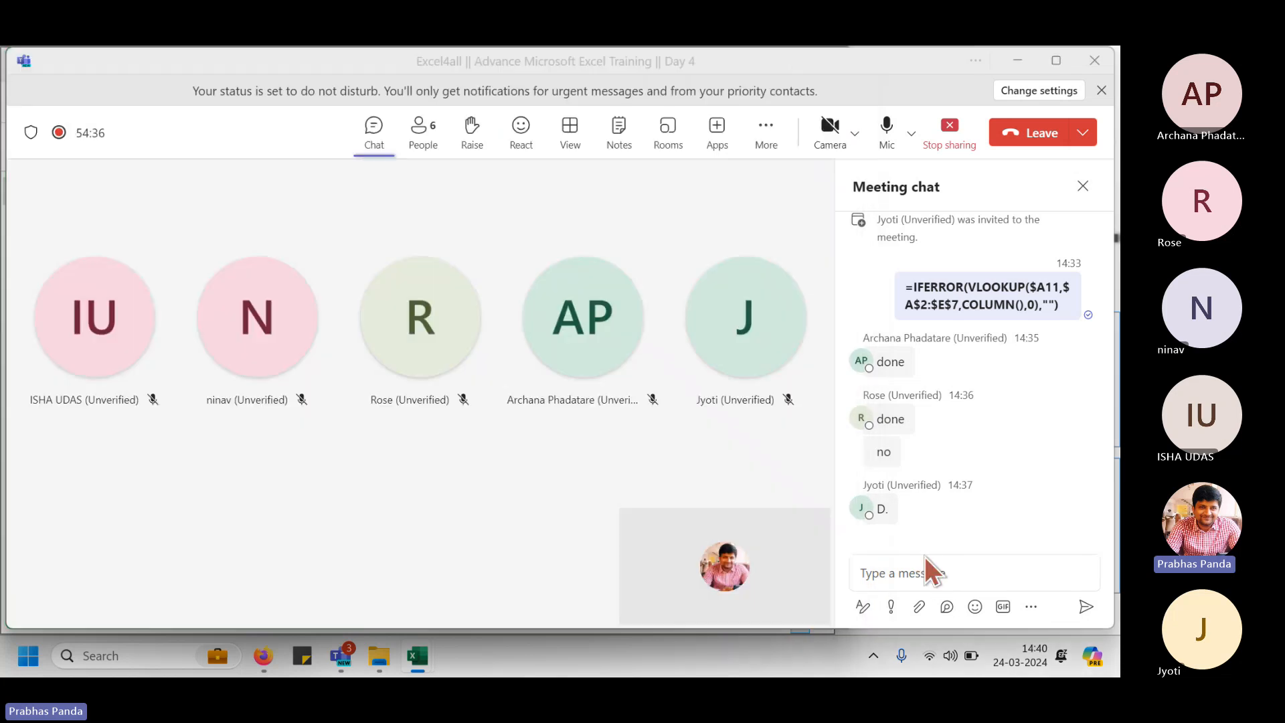
Switch to the Teams meeting, send the copied VLOOKUP formula in the chat, and return to the Excel sheet.
left_click(924, 555)
left_click(927, 567)
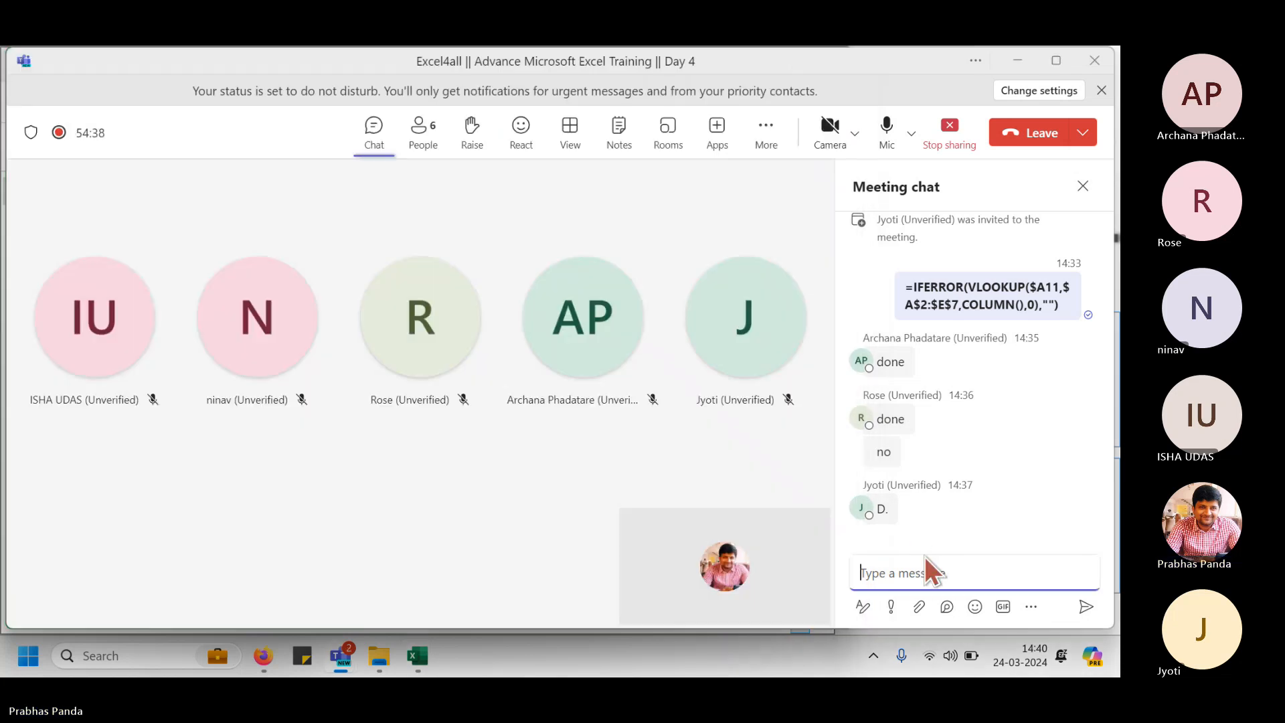
key("ctrl+v")
key("Return")
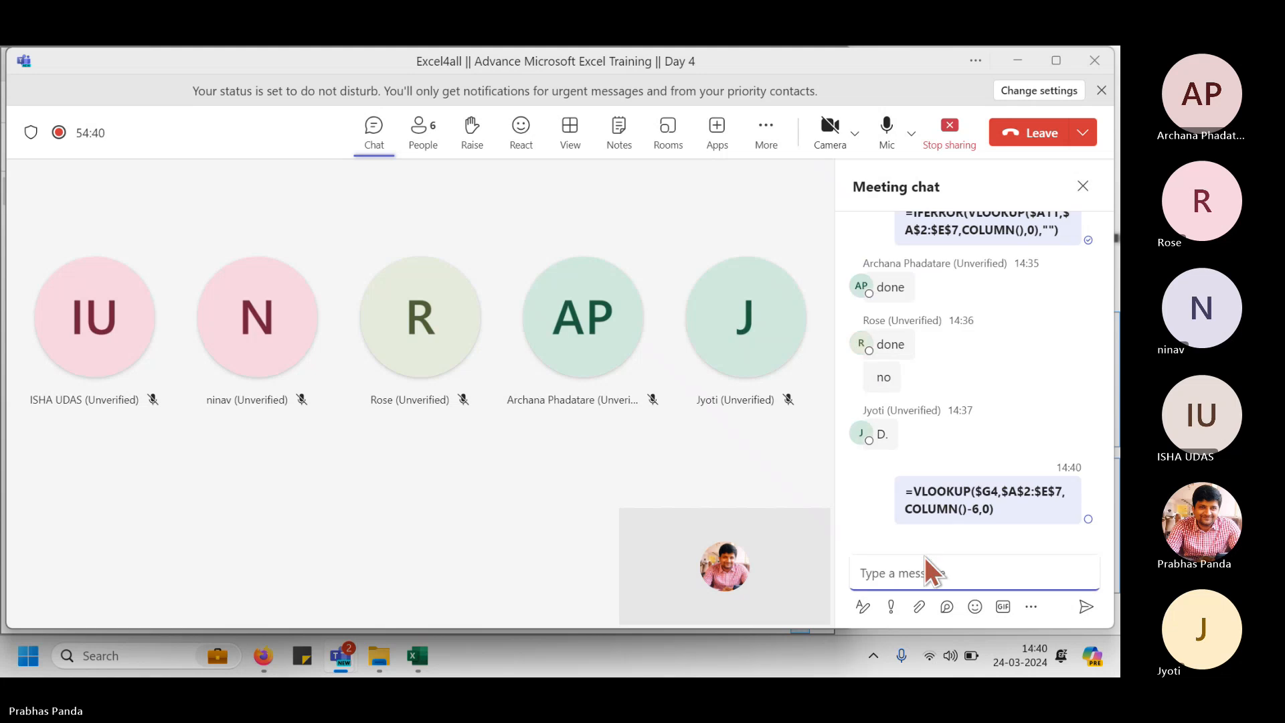
key("alt+Tab")
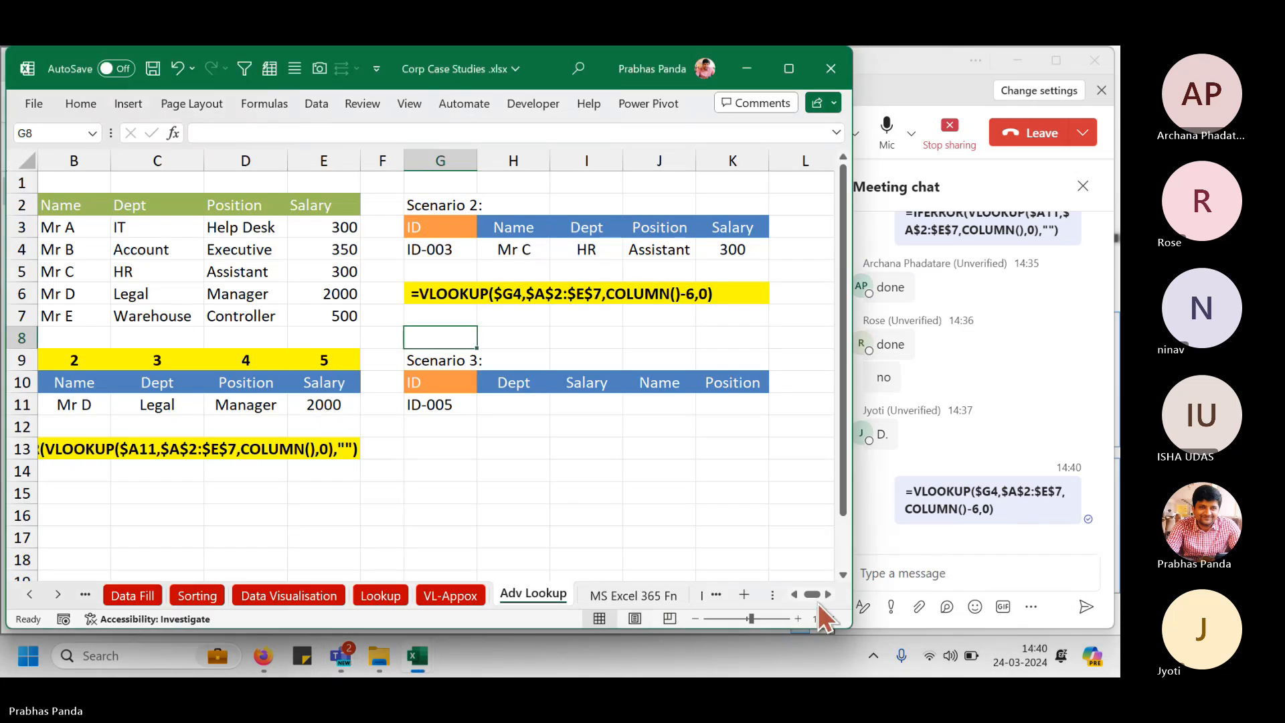
left_click_drag(812, 594, 741, 576)
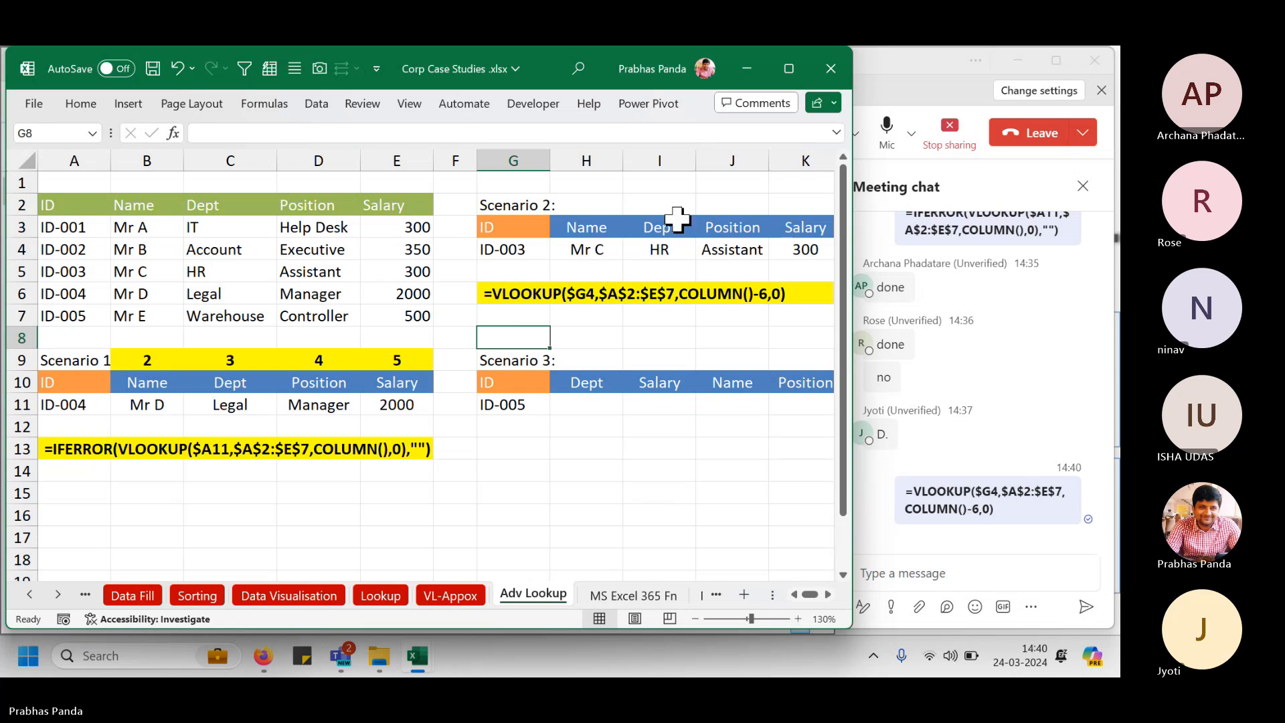
left_click(887, 81)
key("alt+Tab")
left_click(887, 125)
key("alt+Tab")
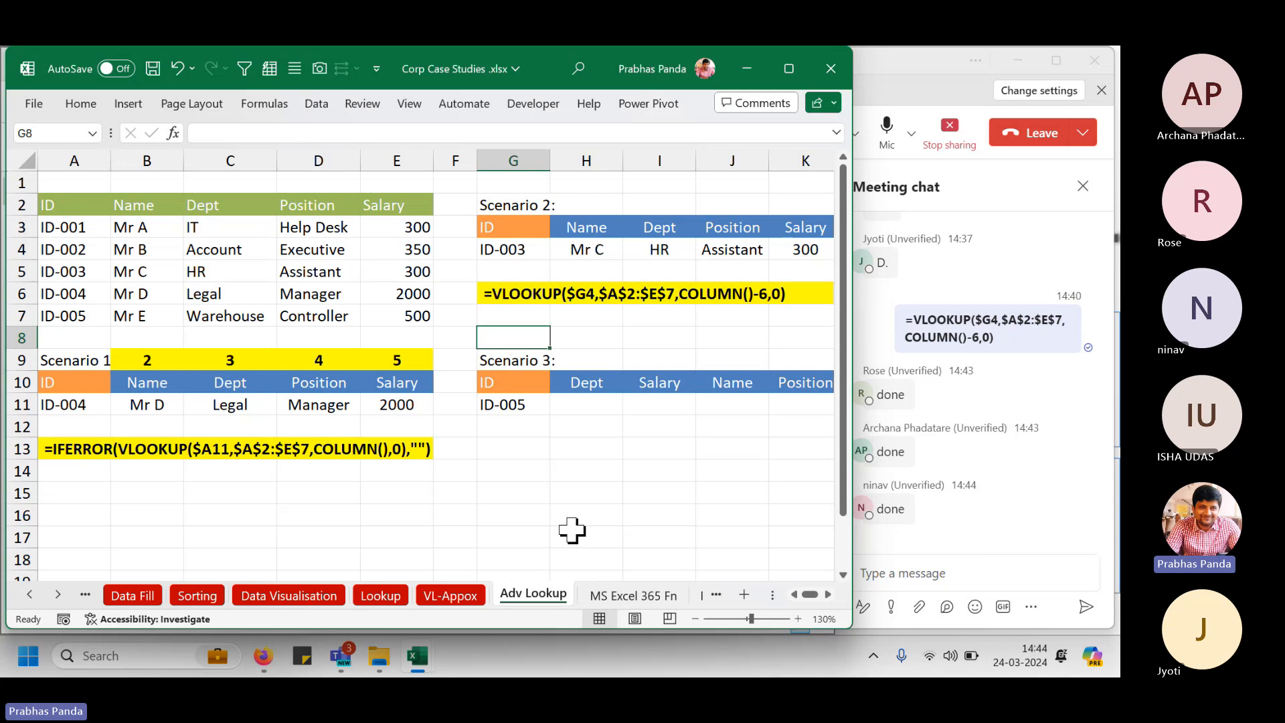
Select the source table A2:E7 and narrow column F slightly so the Scenario 3 block fits in view.
left_click_drag(74, 205, 432, 316)
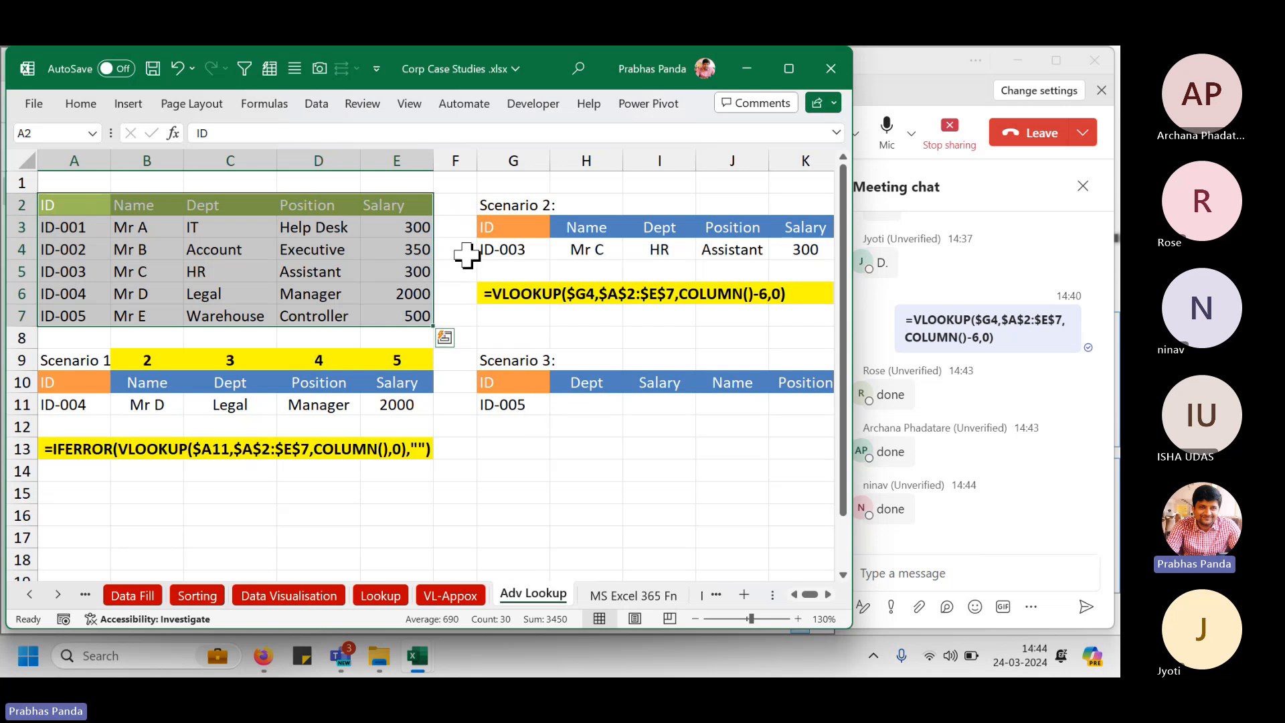
left_click_drag(477, 161, 460, 163)
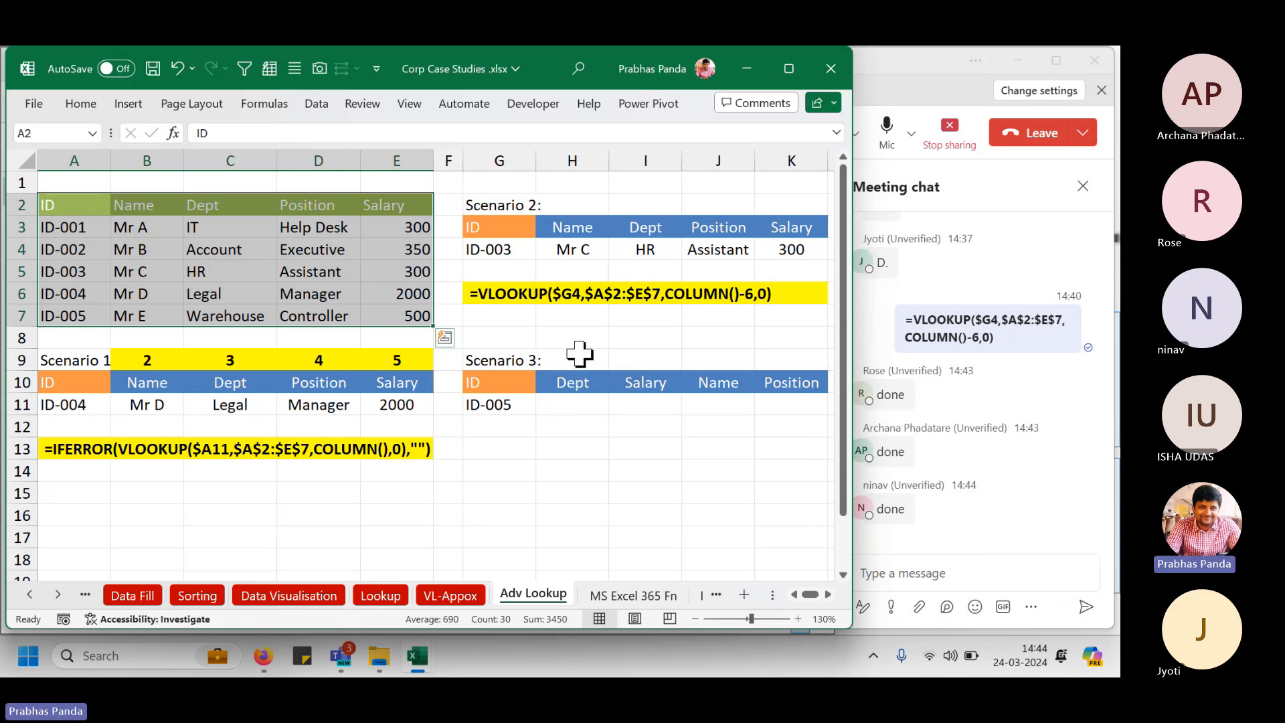
Point out the Scenario 3 columns Dept, Salary, Name and Position one by one, and compare them with the source table A2:E7.
left_click_drag(580, 353, 568, 430)
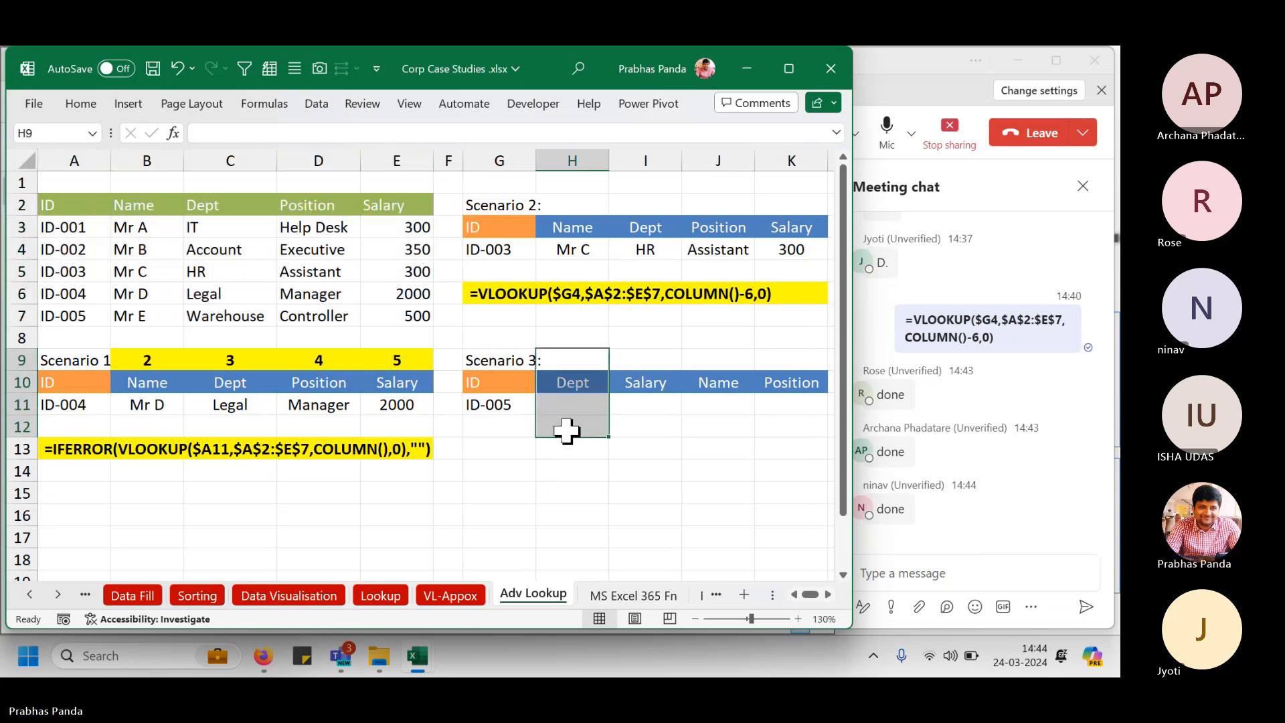
left_click_drag(645, 354, 657, 467)
left_click_drag(717, 354, 725, 451)
left_click_drag(785, 356, 797, 473)
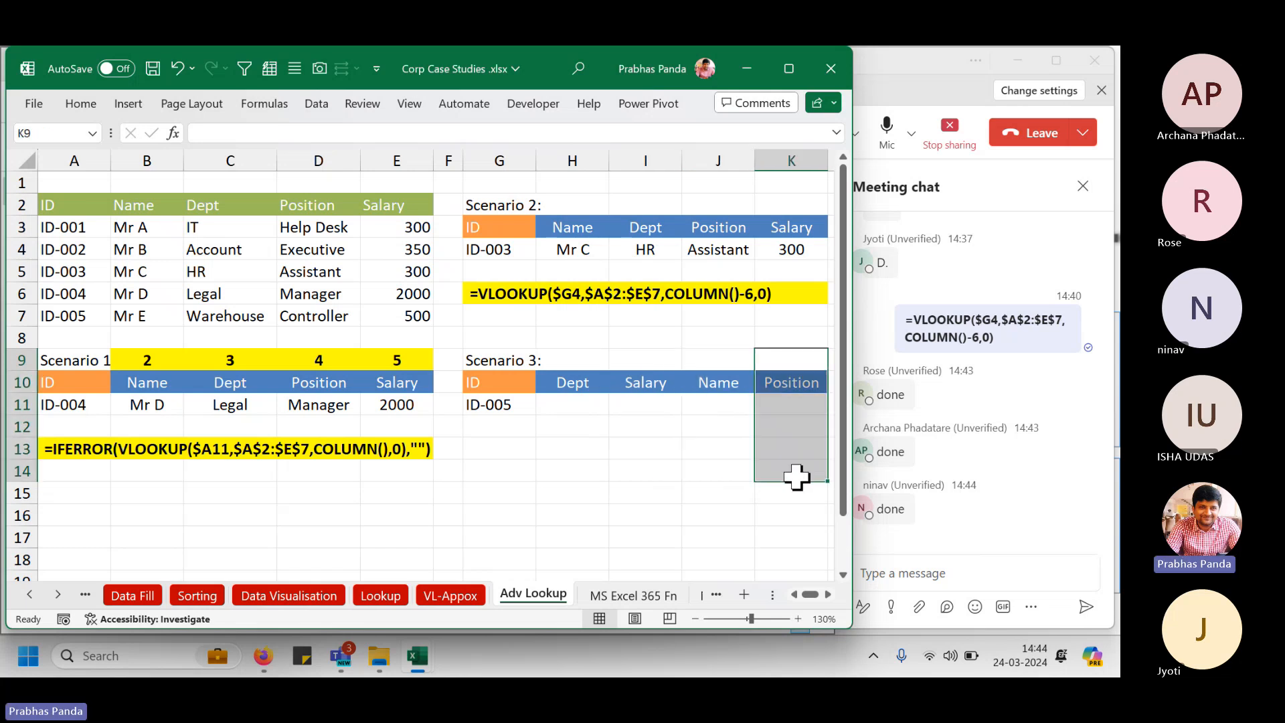
left_click_drag(95, 201, 382, 320)
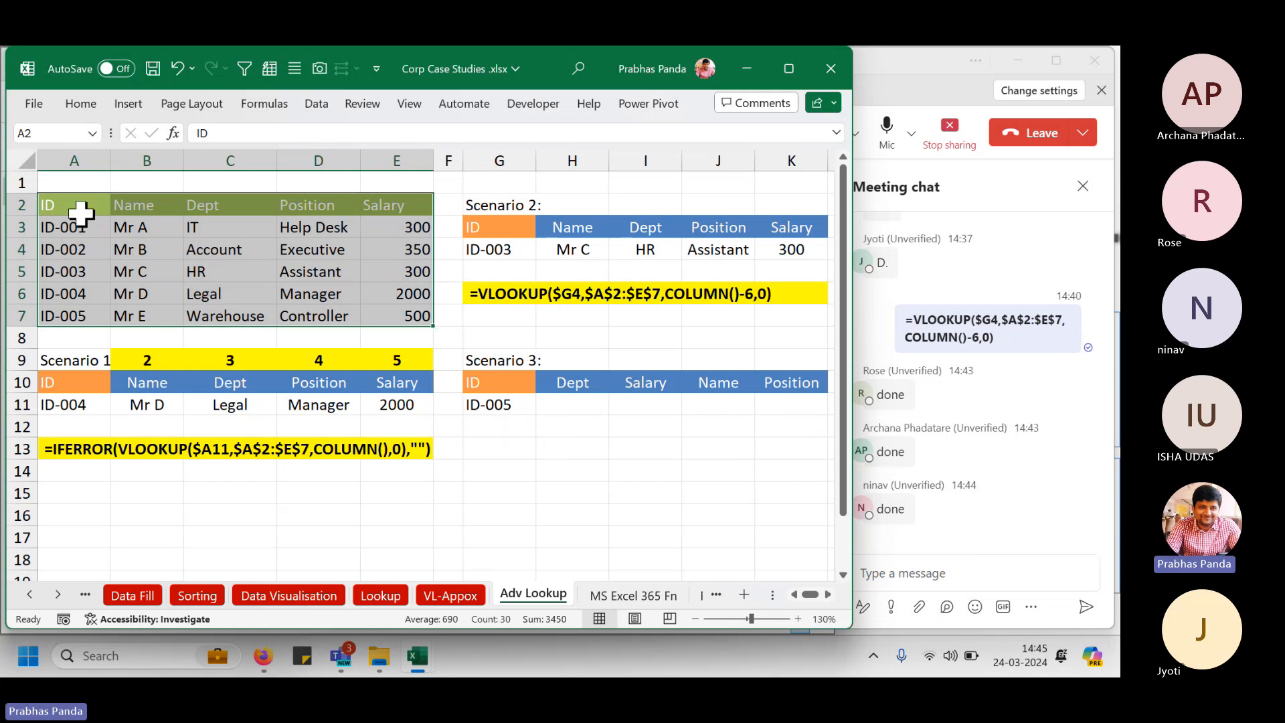
left_click_drag(80, 210, 416, 318)
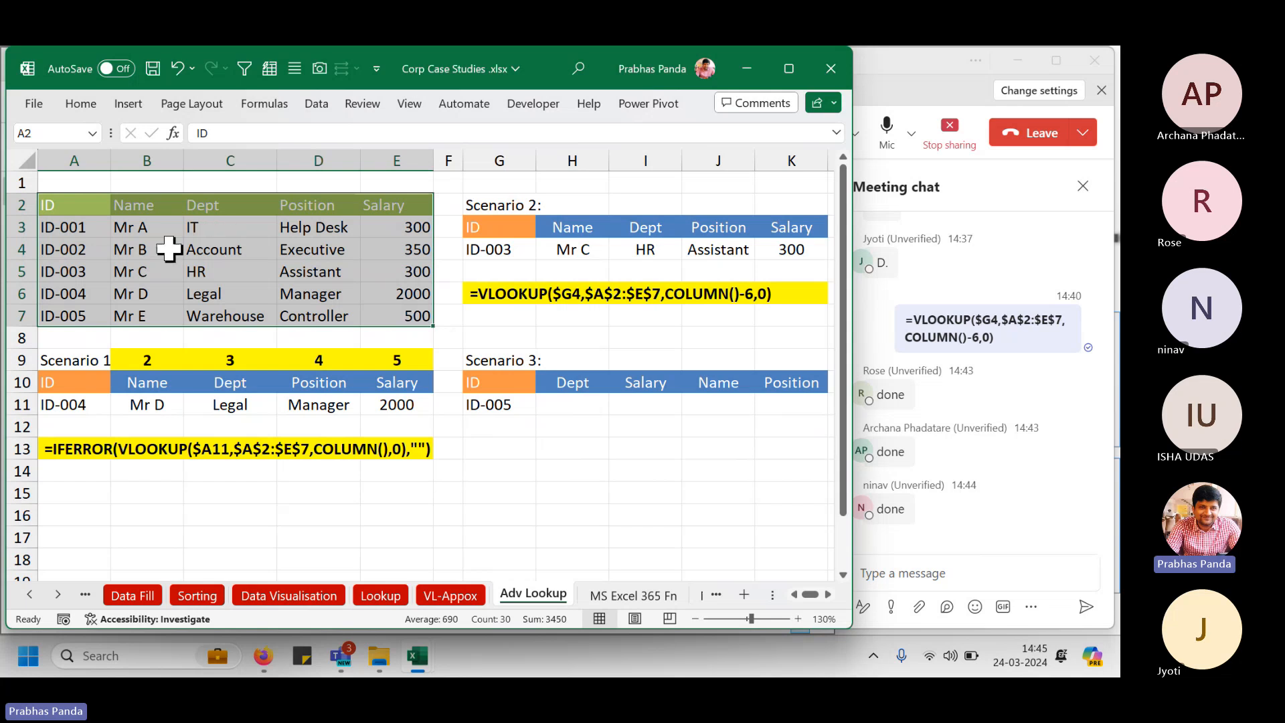
Enter the column index numbers 3, 5, 2 and 4 in H9:K9 above the Scenario 3 headers.
left_click(580, 364)
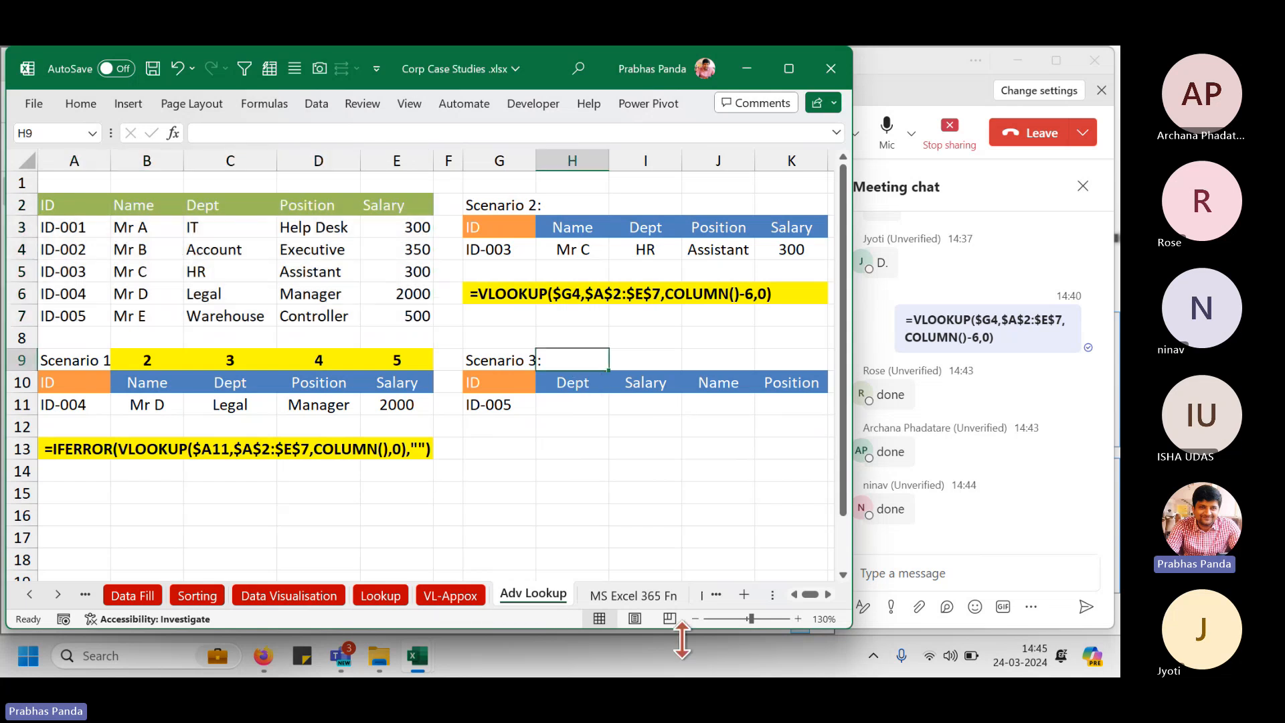
type("3")
key("Tab")
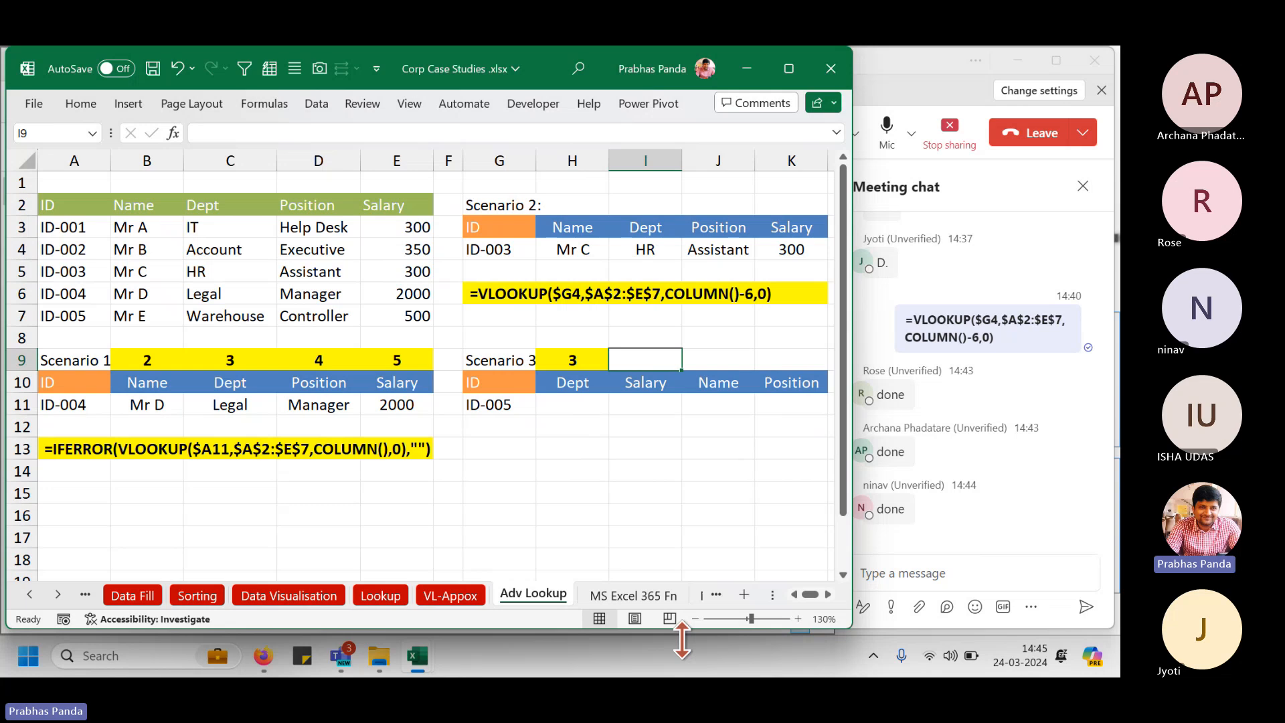
type("5")
key("Tab")
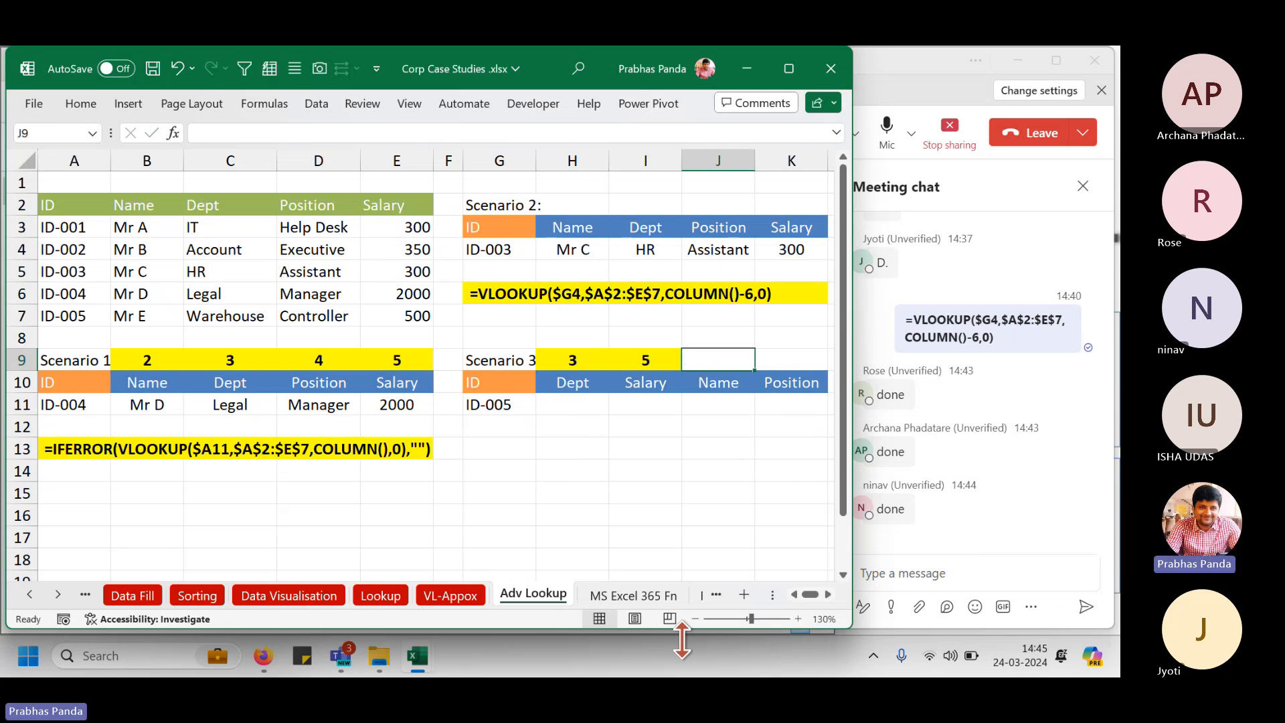
type("2")
key("Tab")
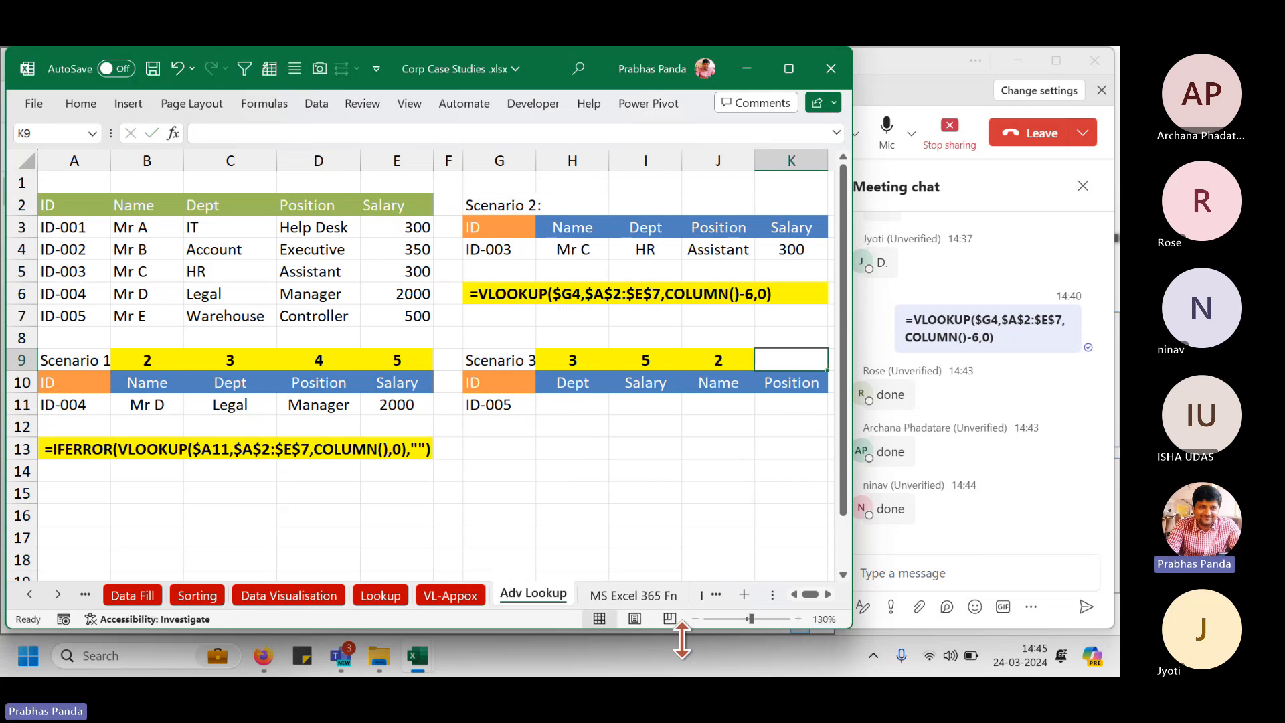
type("4")
key("Return")
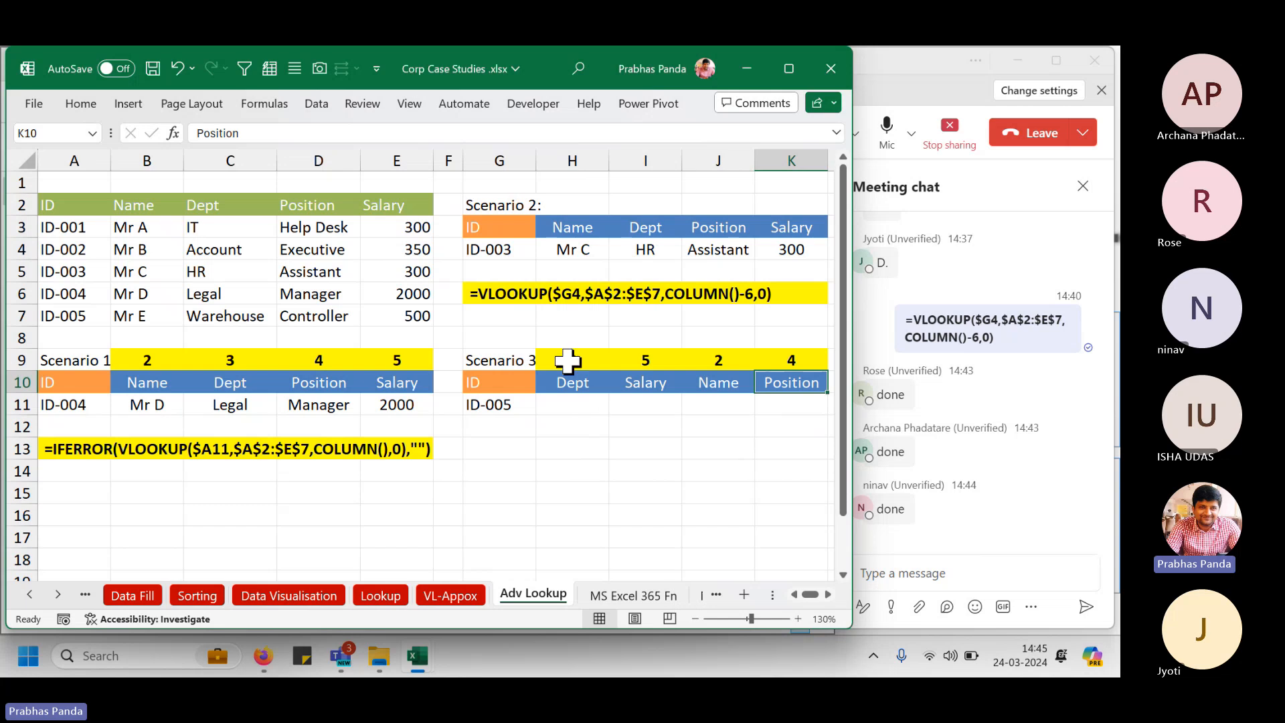
Compare the index numbers in H9:K9 with the column order in the header row of source table A2:E7.
left_click_drag(567, 361, 774, 361)
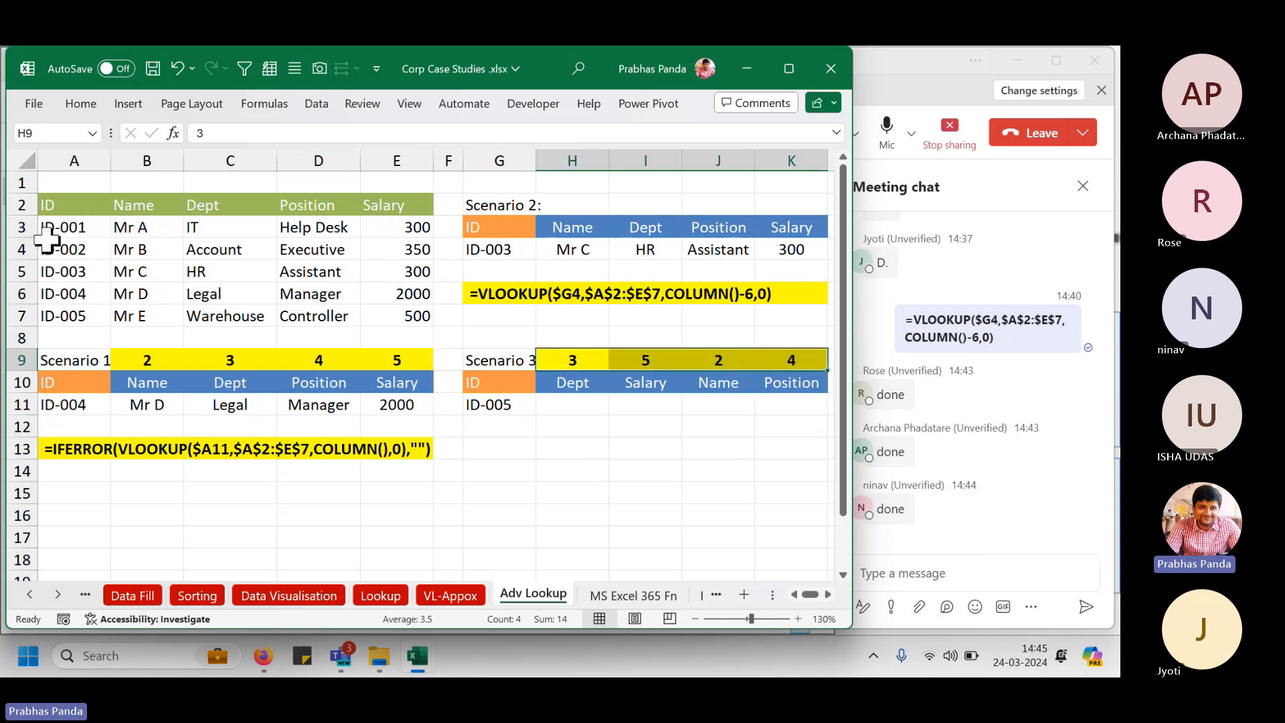
left_click_drag(67, 205, 402, 316)
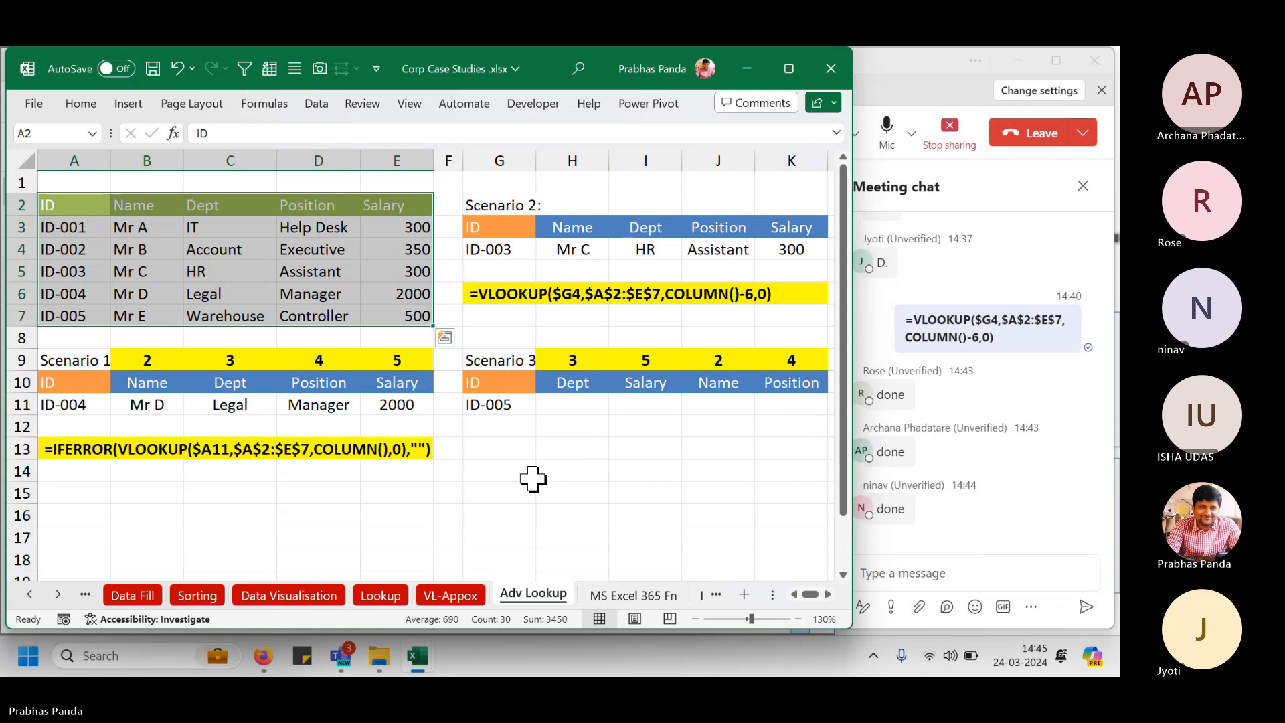
left_click_drag(527, 340, 835, 372)
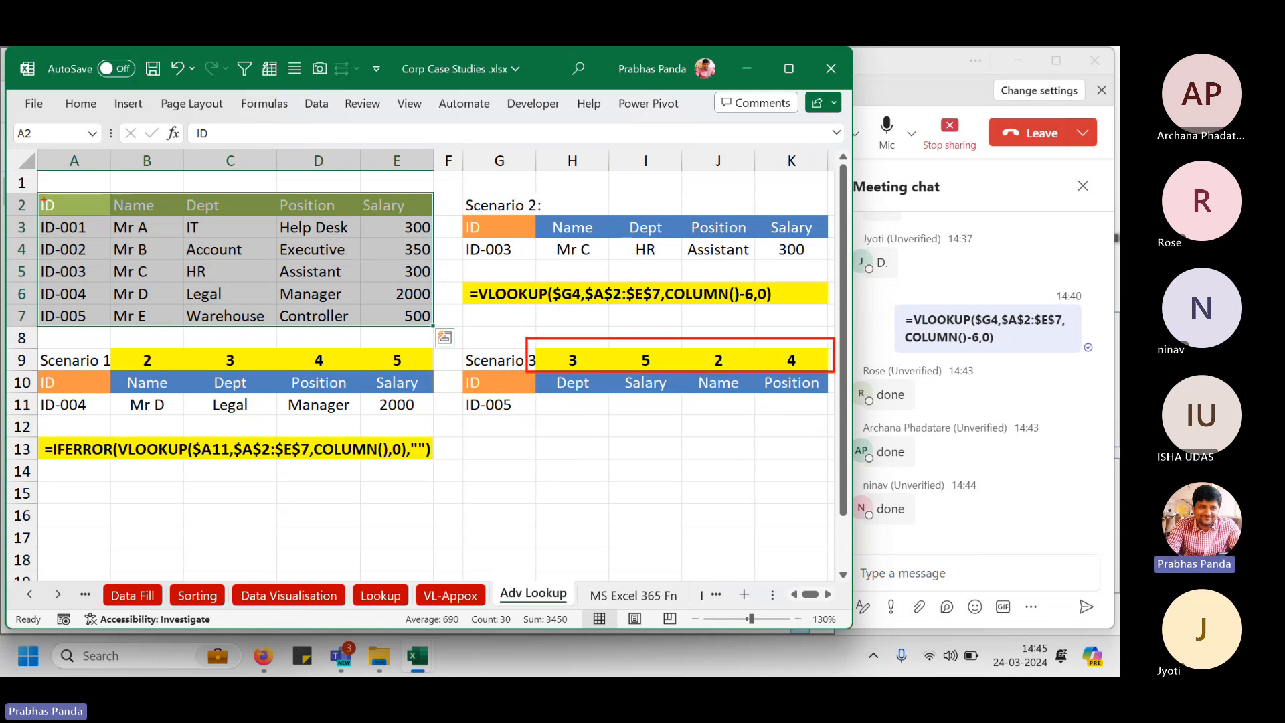
mouse_move(38, 187)
left_mouse_down()
mouse_move(344, 230)
mouse_move(445, 225)
left_mouse_up()
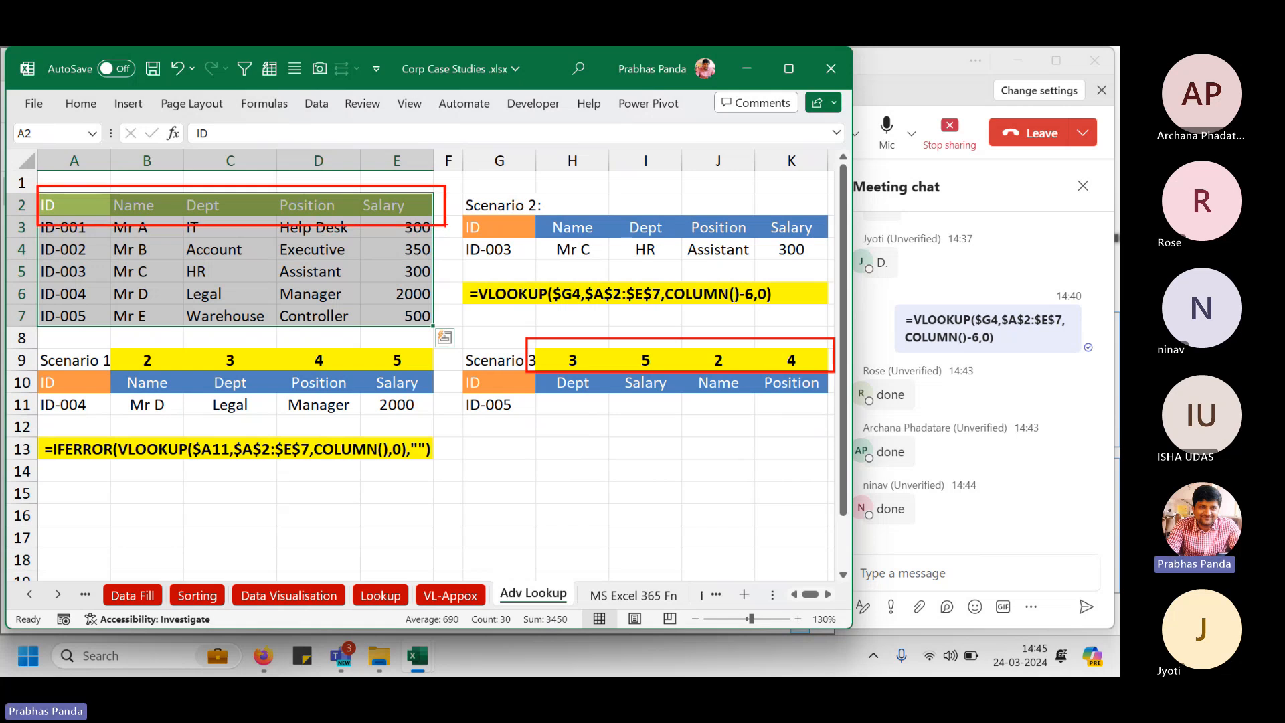
key("Escape")
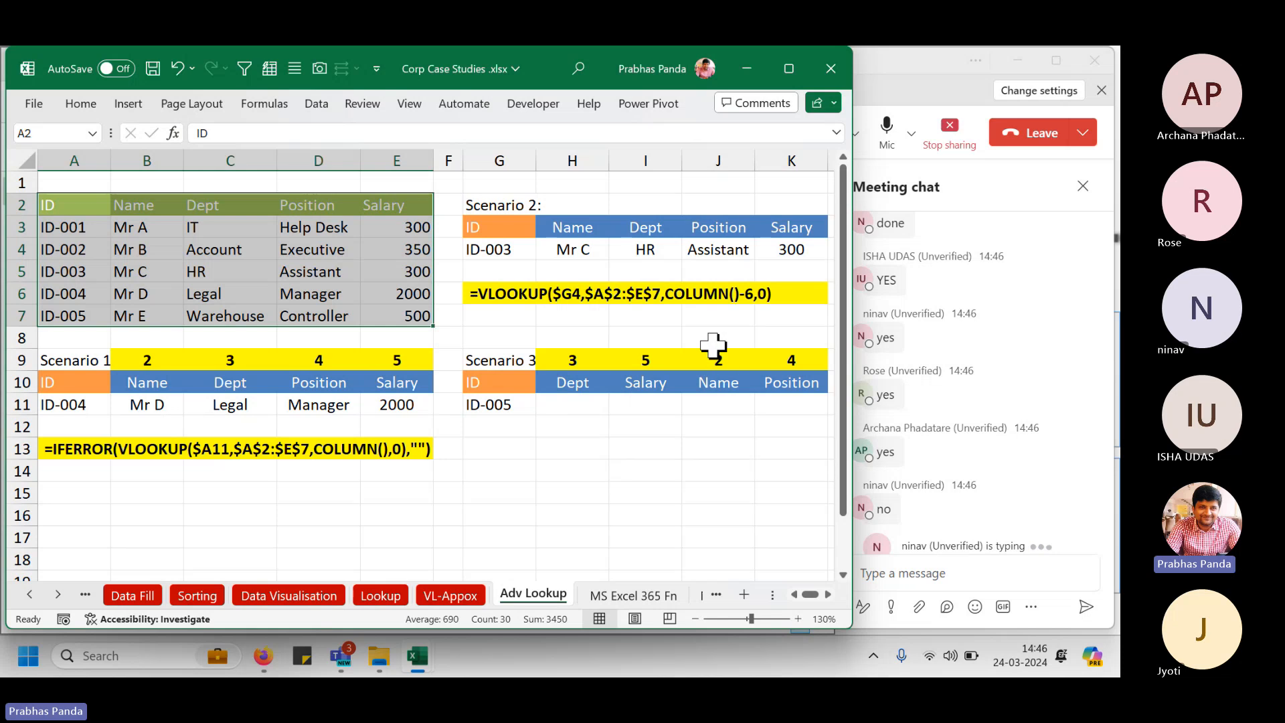
Point out the Scenario 3 columns with their index numbers, from Dept and Salary across to the whole block H8:K11.
left_click_drag(711, 344, 705, 473)
left_click_drag(557, 335, 556, 471)
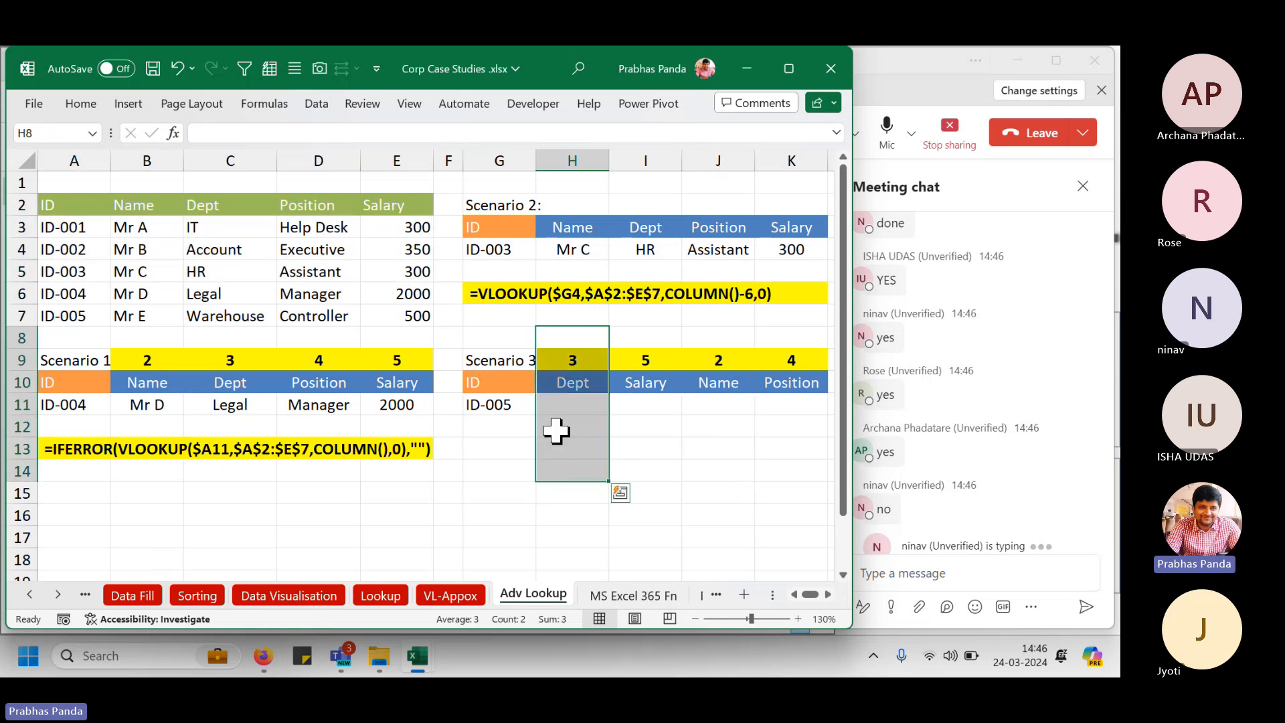
left_click_drag(653, 338, 656, 473)
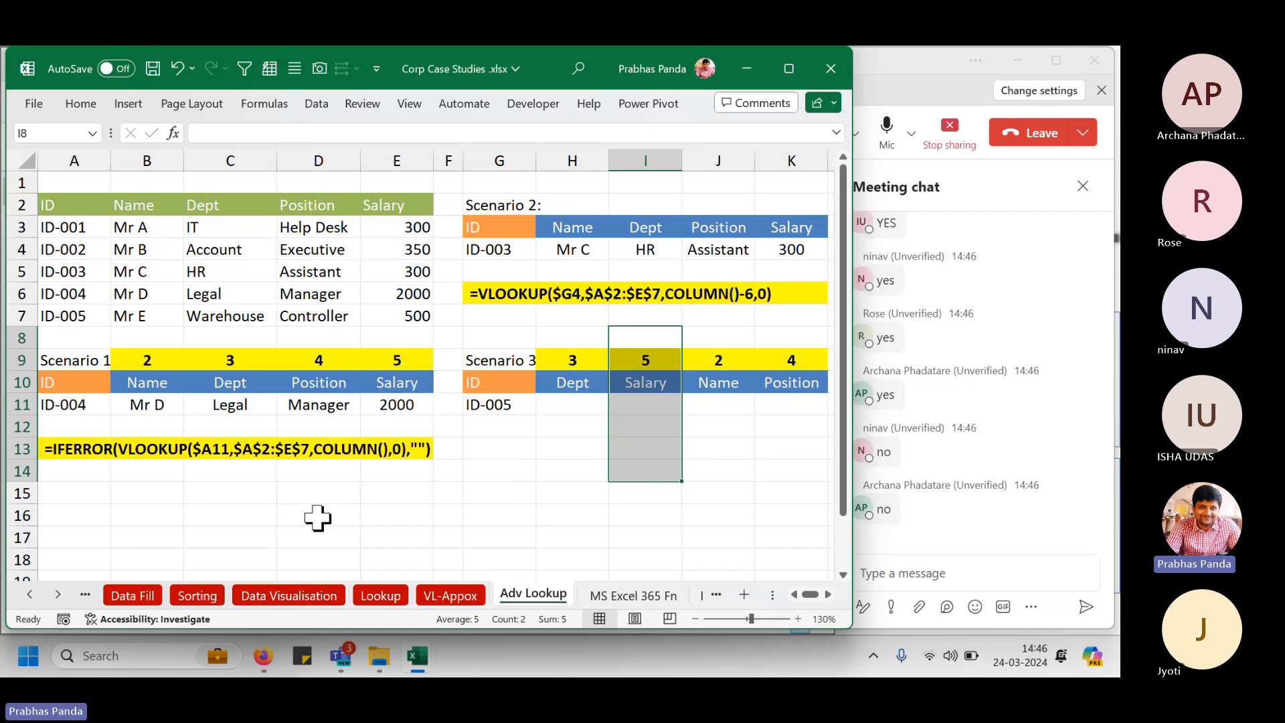
left_click(575, 448)
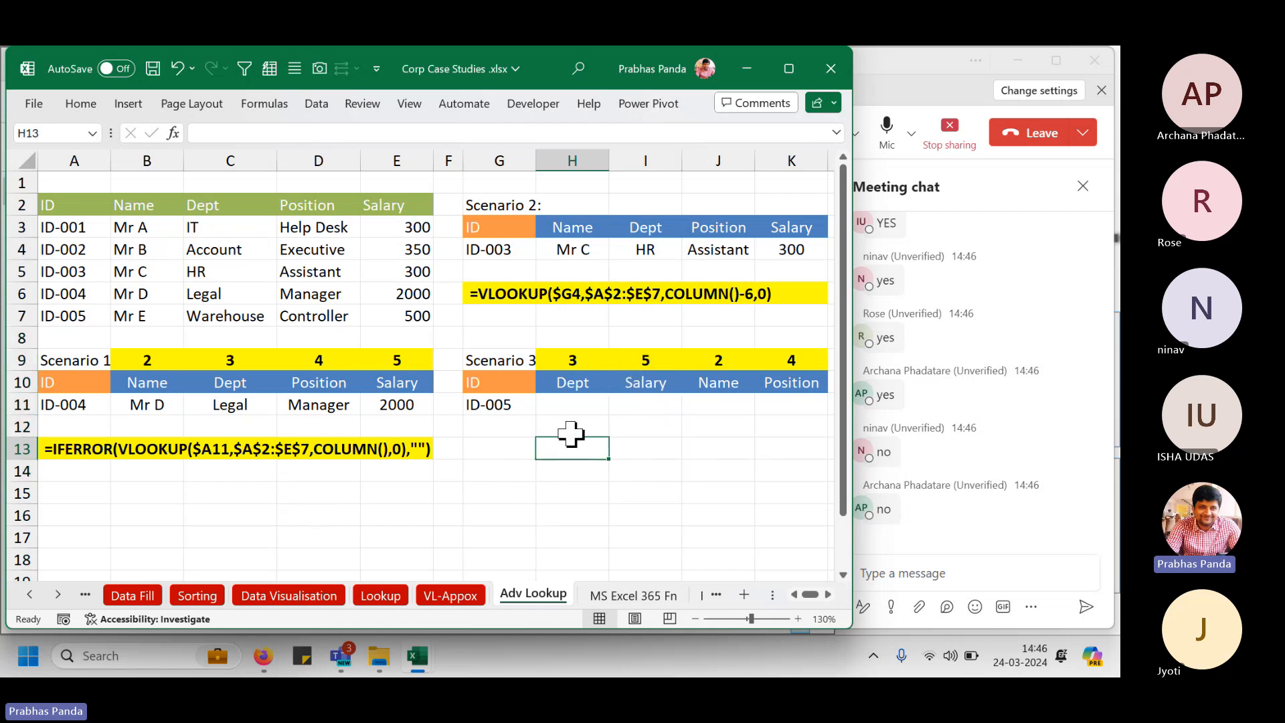
left_click_drag(573, 341, 574, 410)
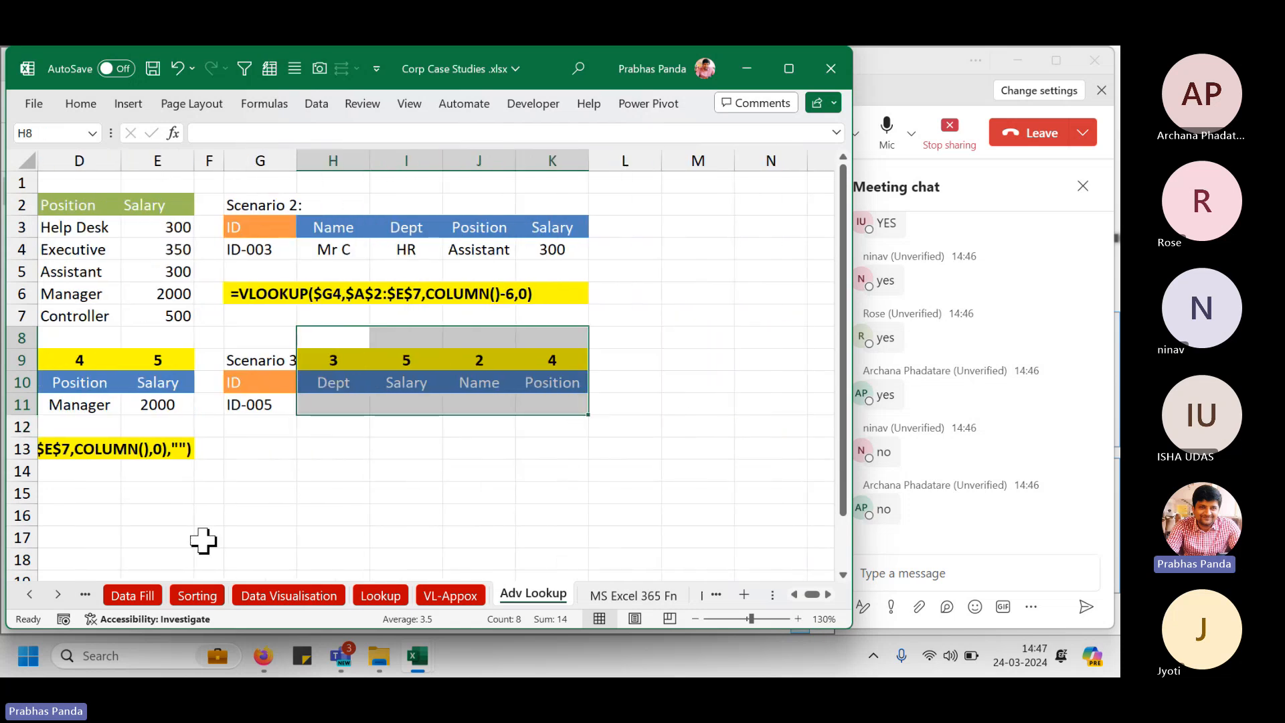
left_click_drag(809, 598, 802, 595)
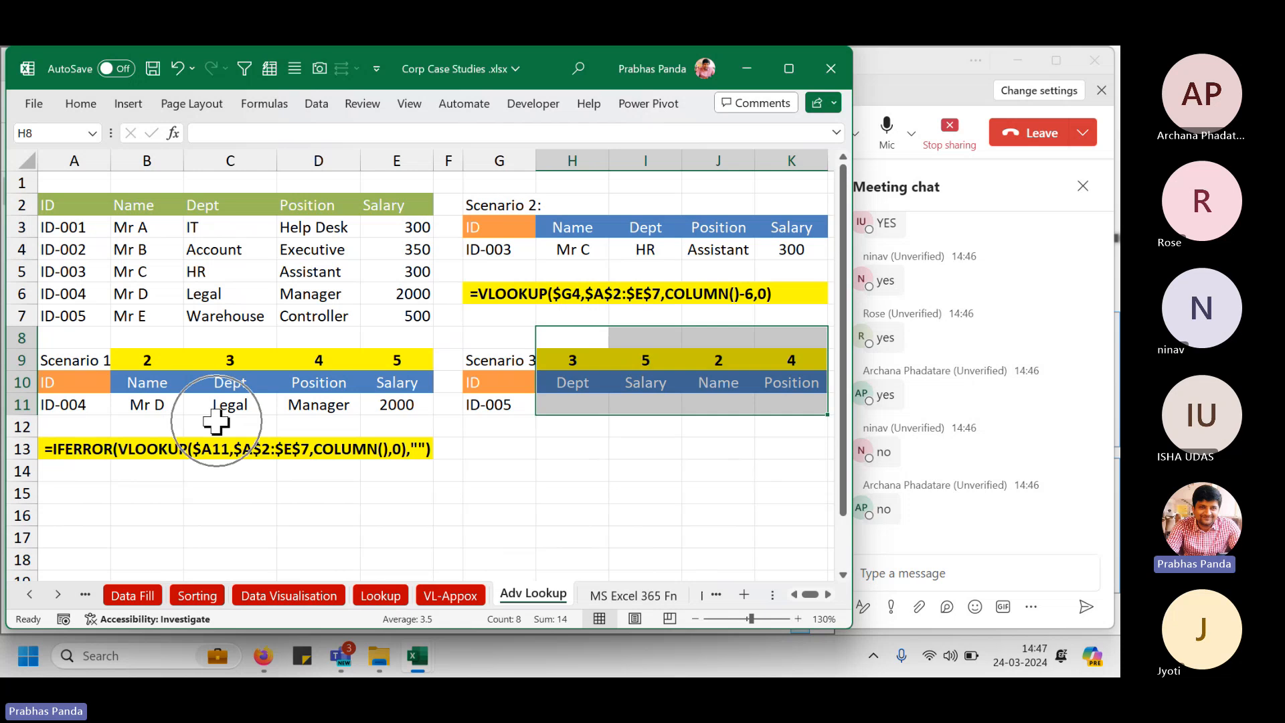
key("ctrl+q")
key("ctrl")
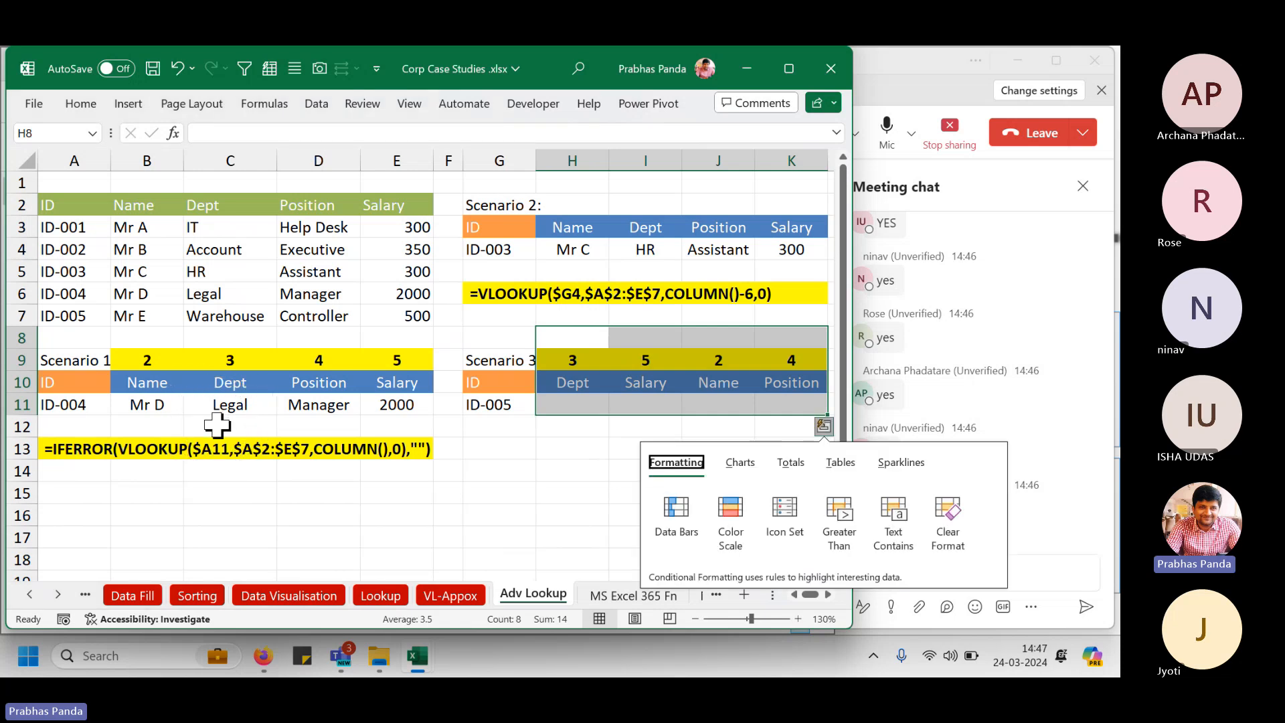
key("Escape")
left_click(564, 410)
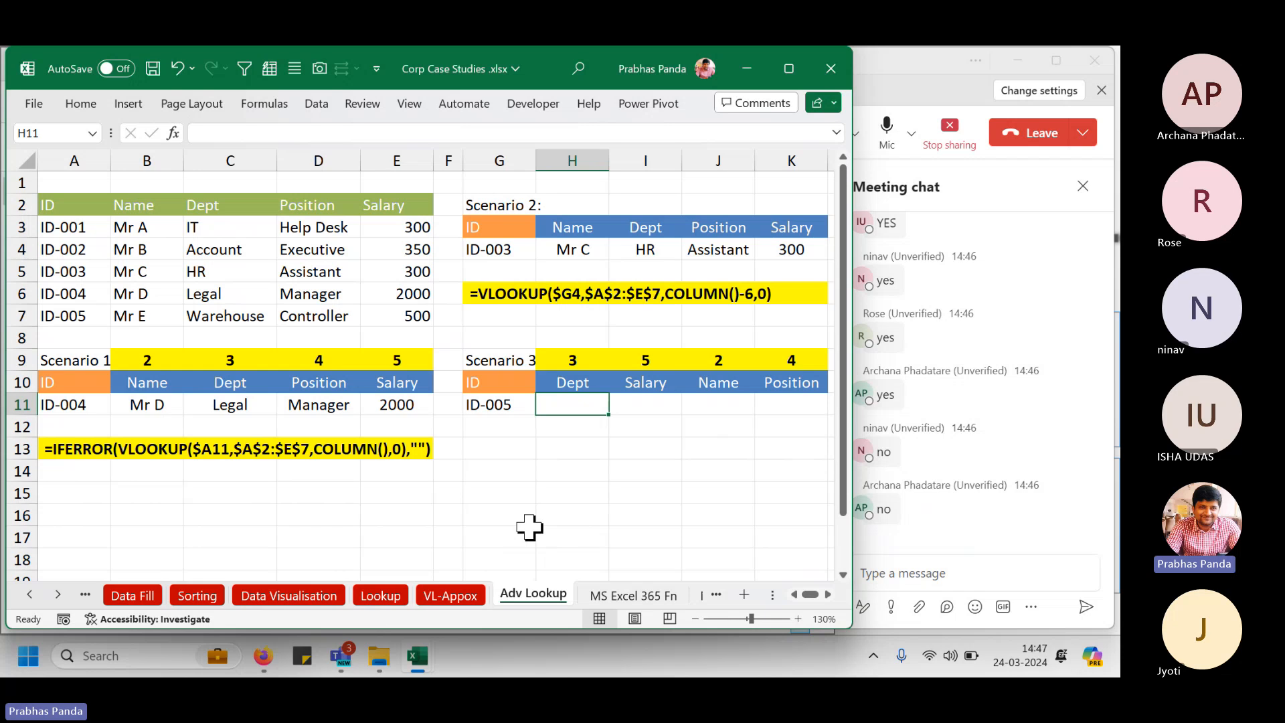
scroll(501, 407, "down", 1)
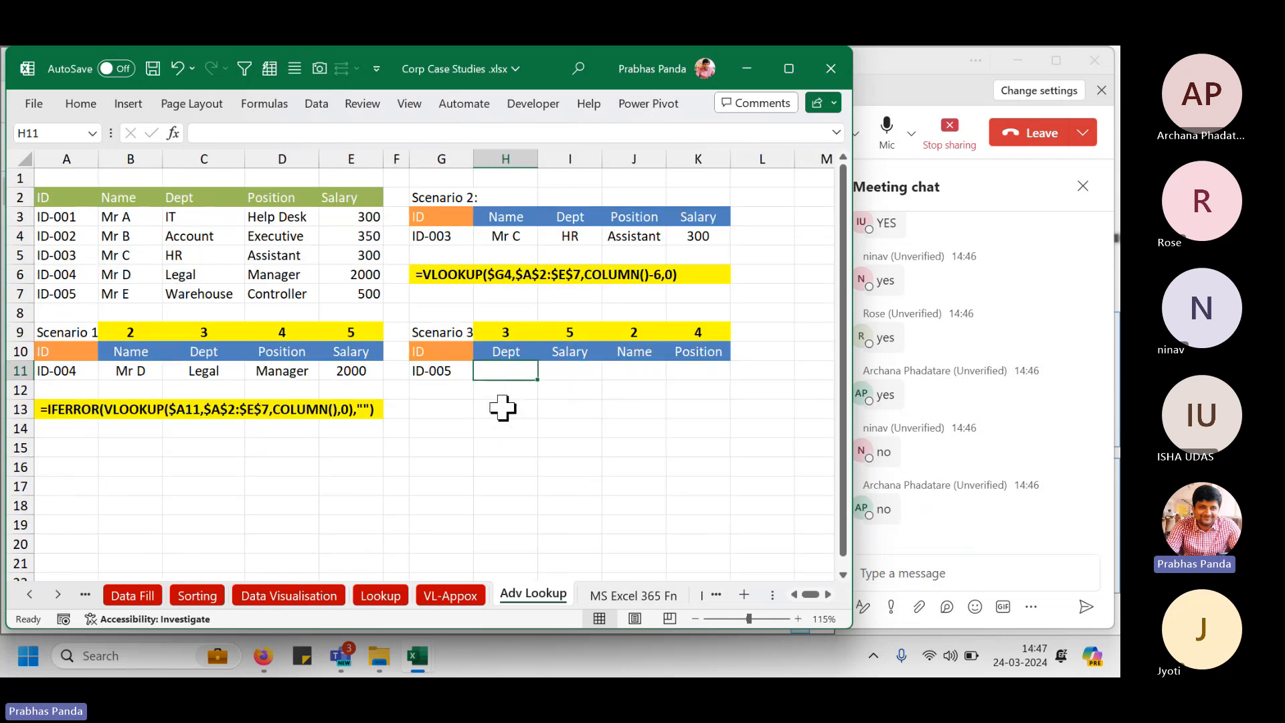
scroll(502, 406, "up", 1)
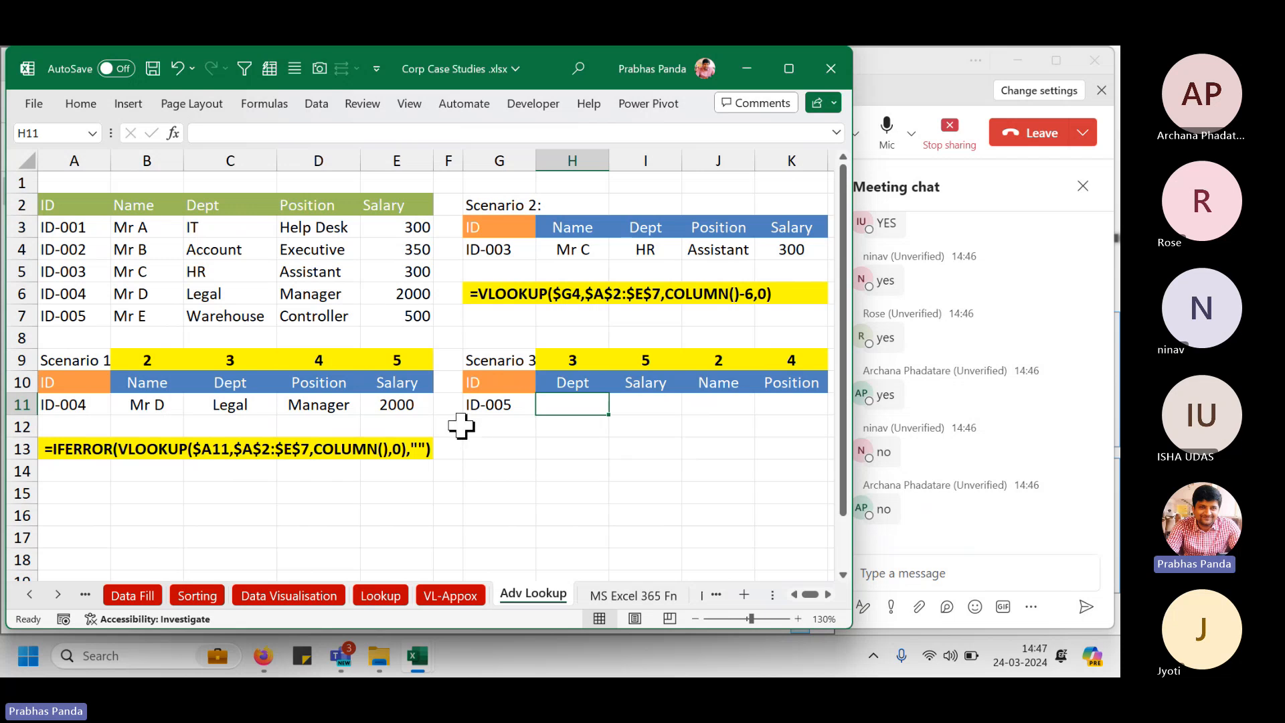
Enter JAN in G16 and fill the month series down to DEC in G27.
scroll(461, 426, "down", 2)
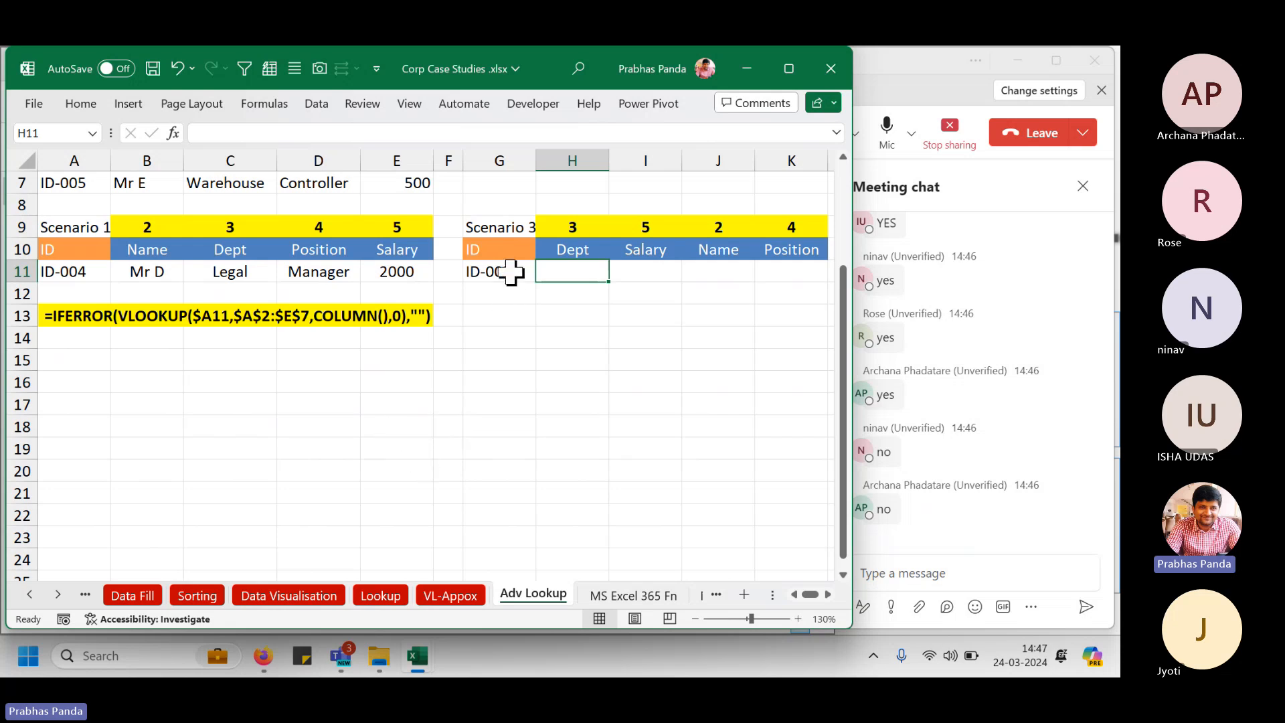
left_click(492, 385)
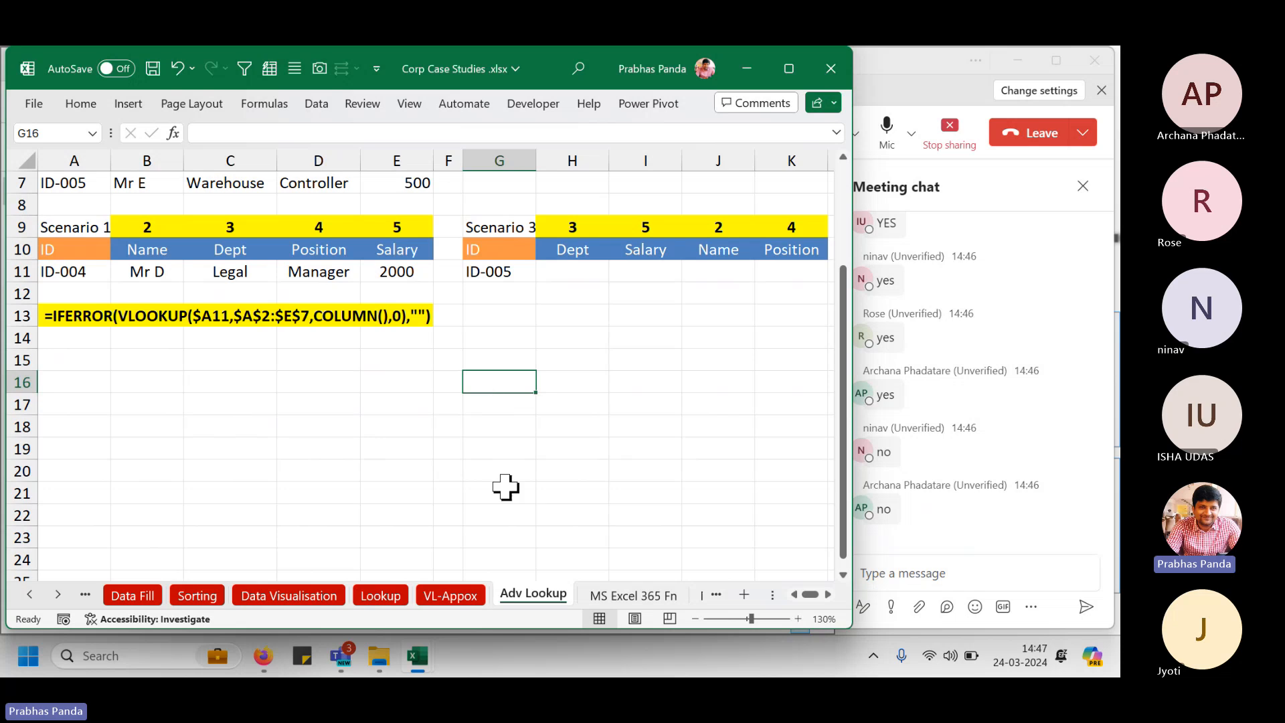
type("JAN")
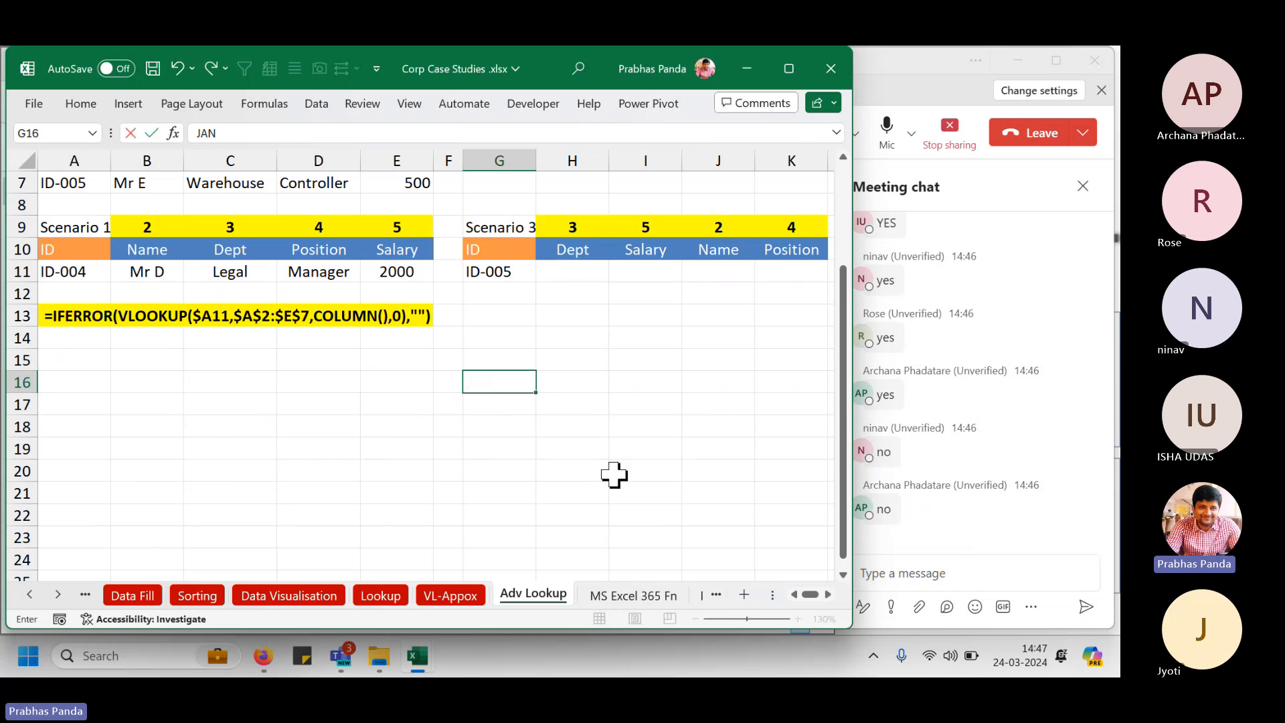
key("Return")
scroll(572, 251, "down", 2)
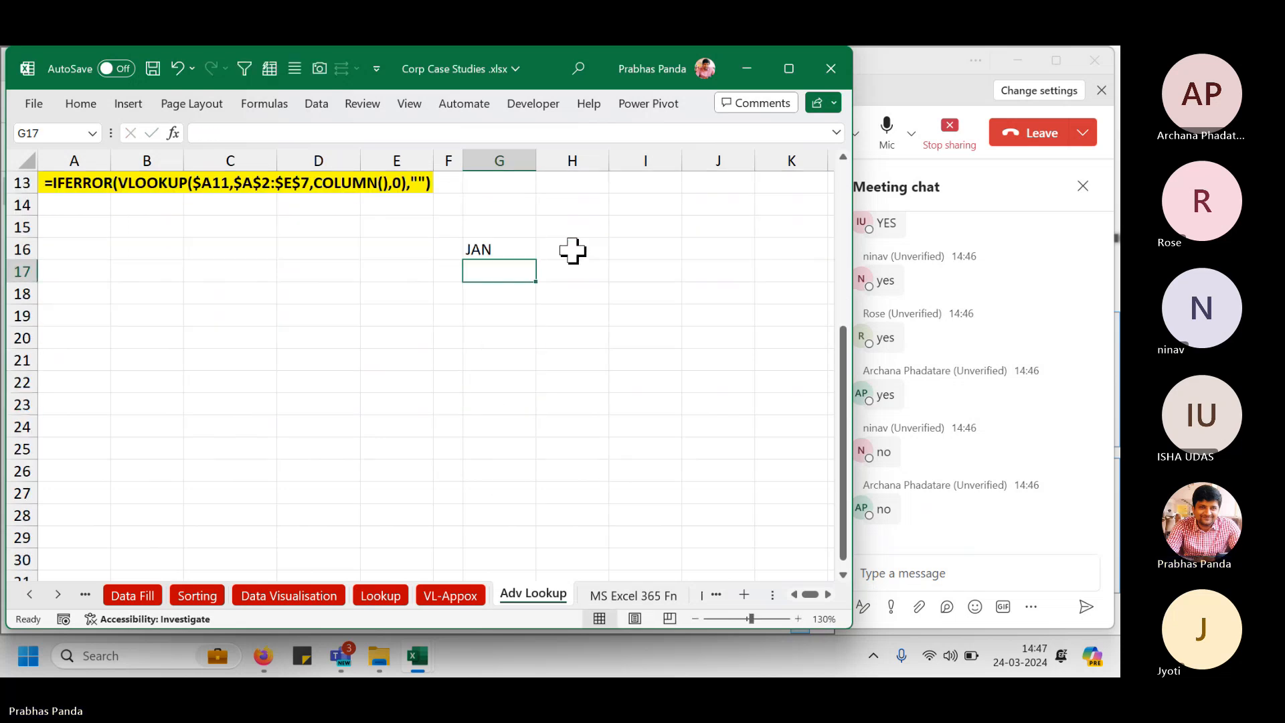
left_click(505, 245)
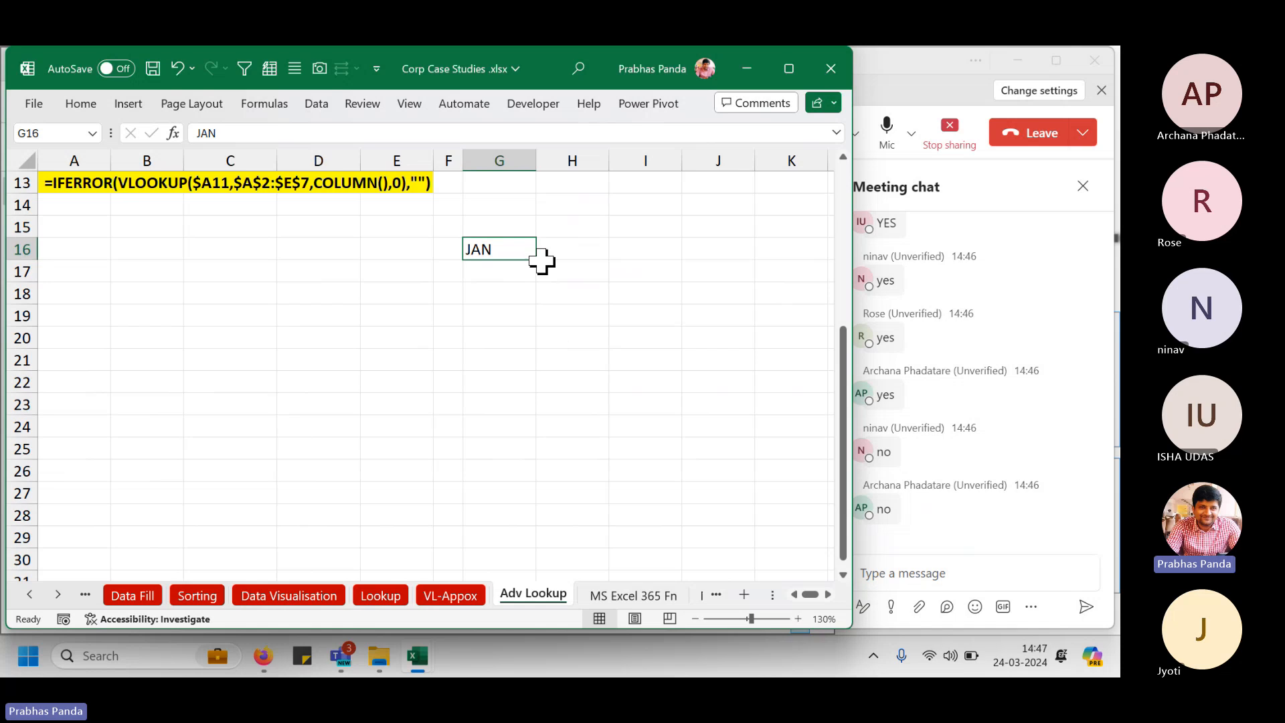
left_click_drag(537, 260, 526, 499)
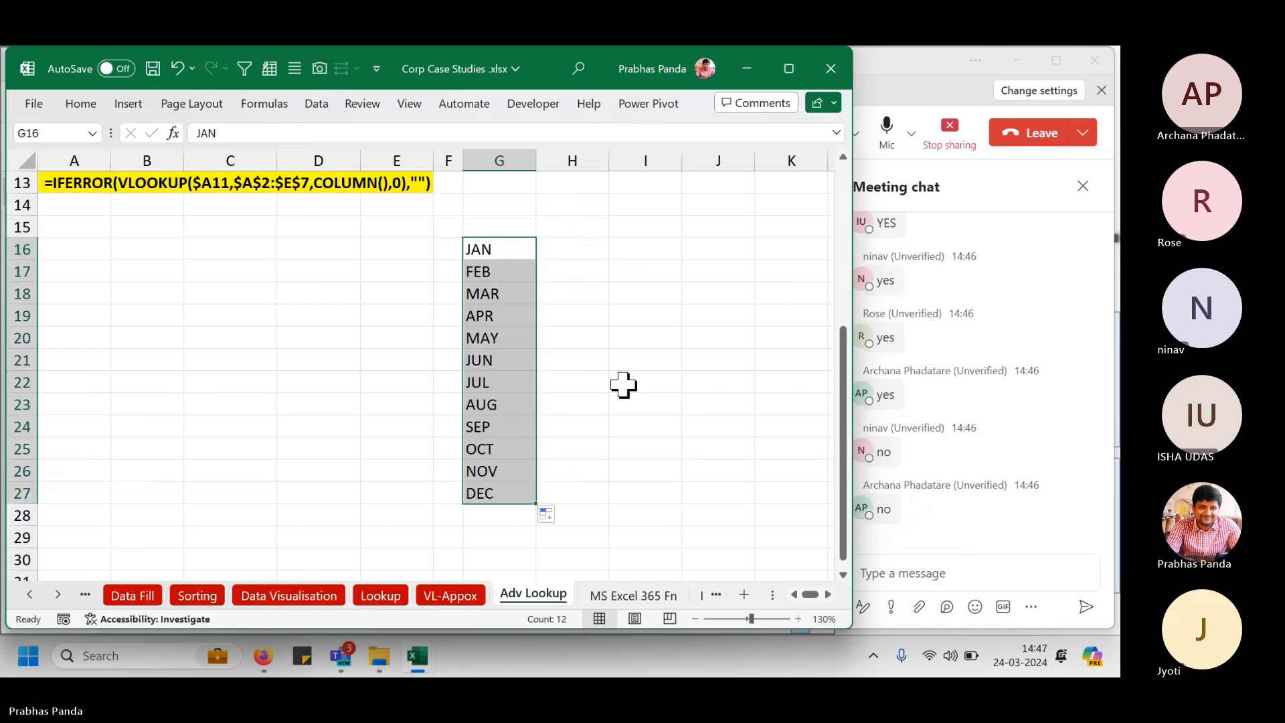
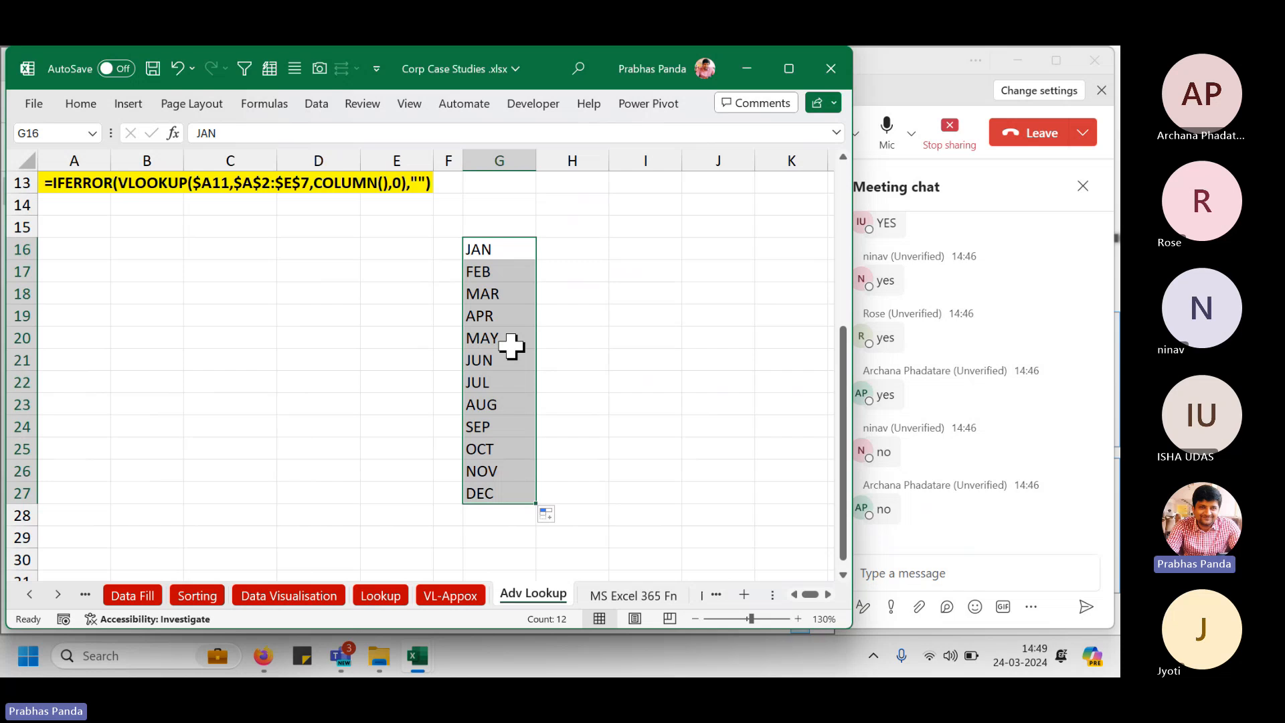
Enter MAY in I18 as the lookup value, and make it centred and bold.
left_click(625, 315)
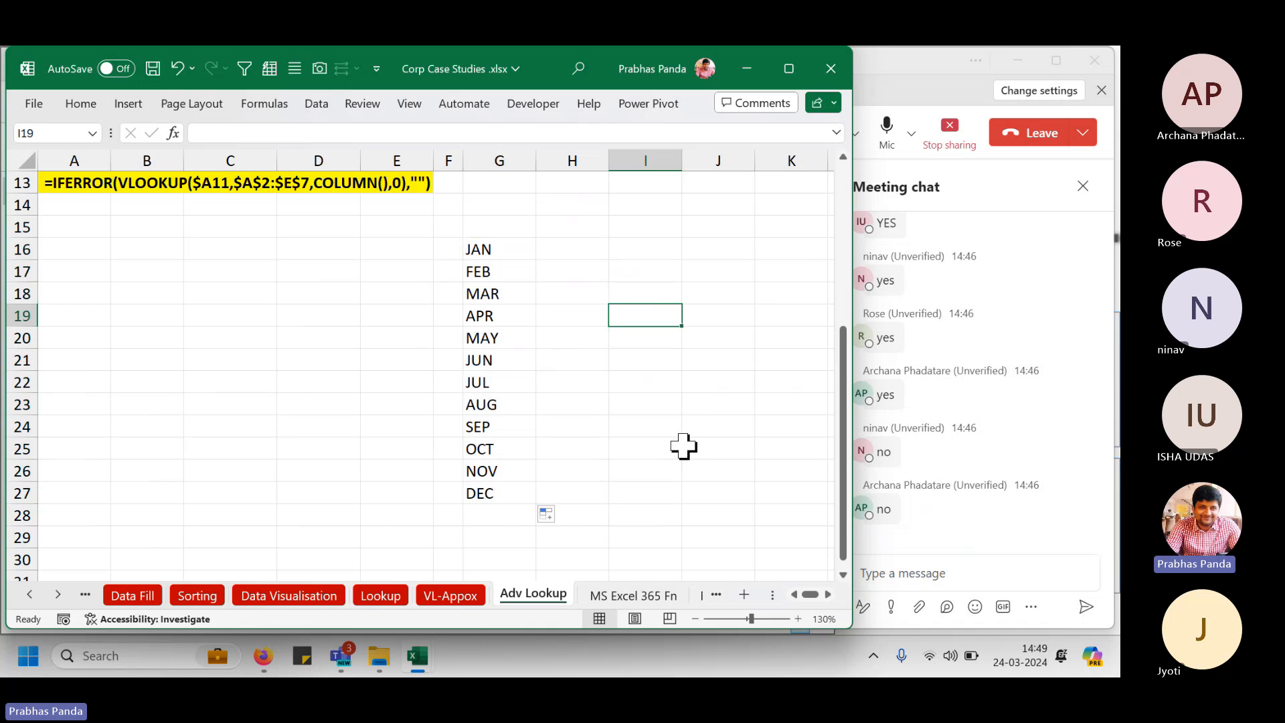
key("Up")
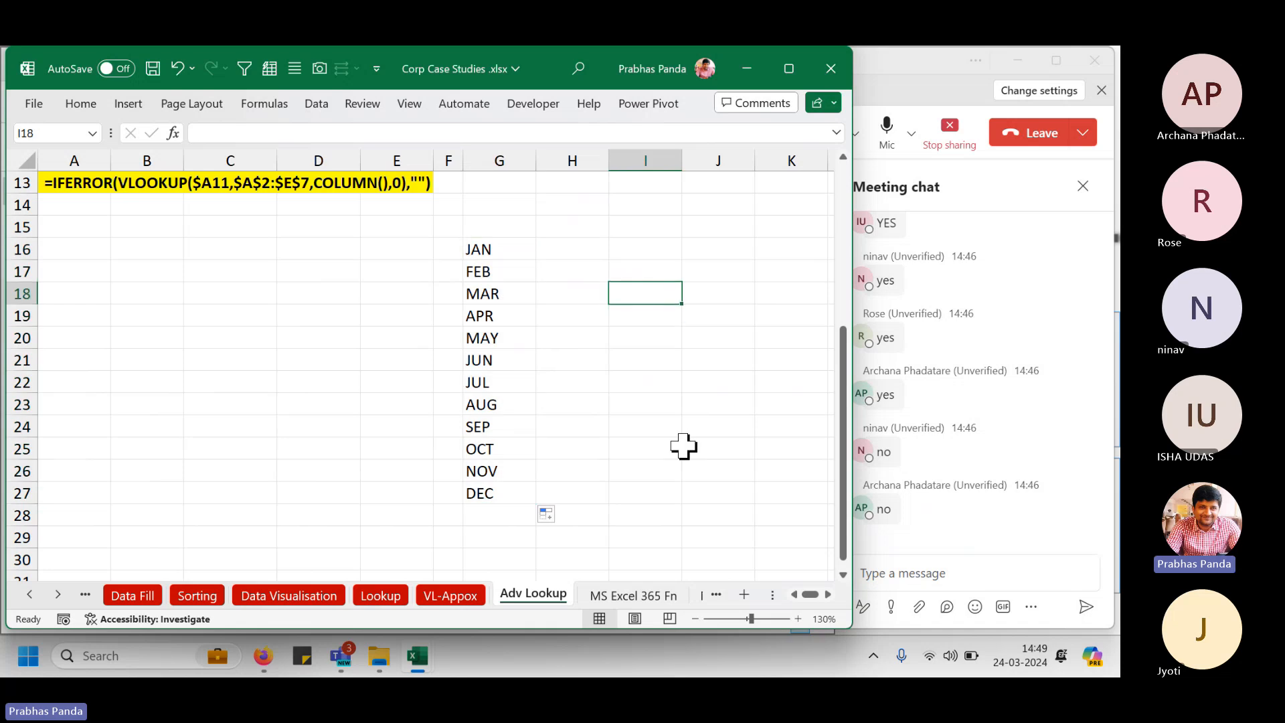
type("MAY")
key("Return")
key("Up")
key("alt+h")
key("a")
key("c")
key("ctrl+b")
key("Return")
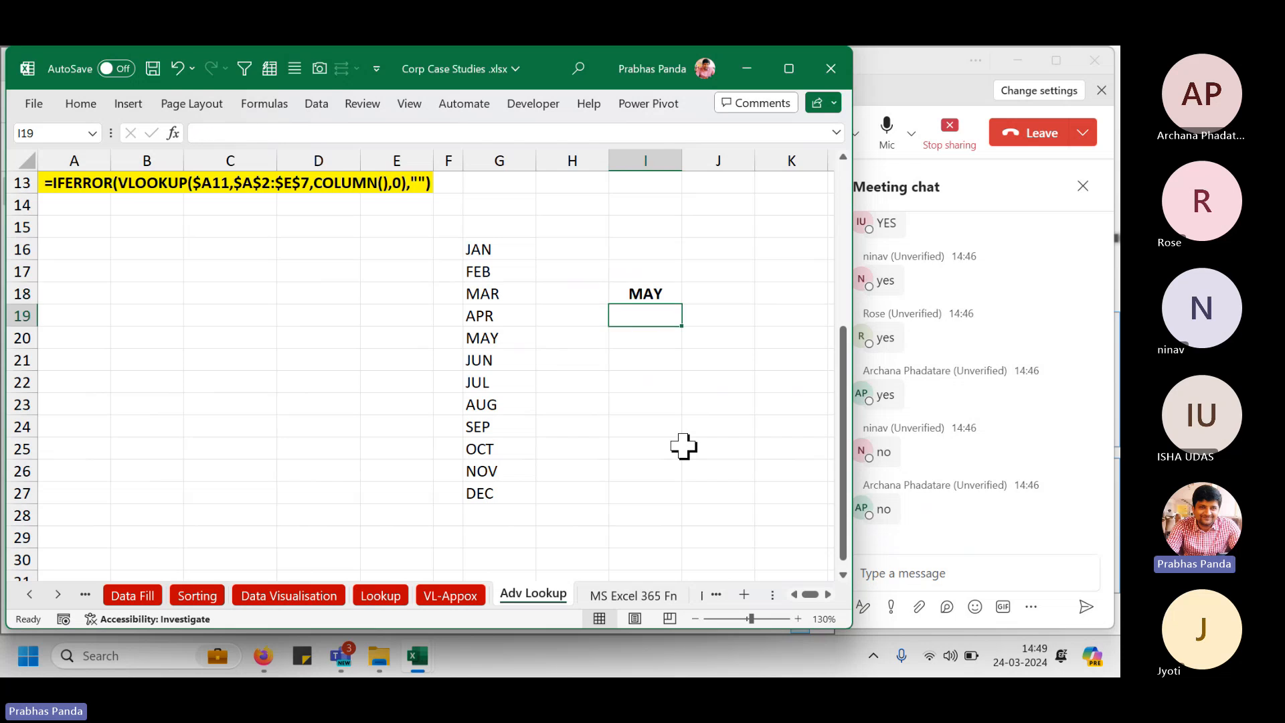
Enter =MATCH(I18,G16:G27,0) in I19 to find the position of MAY in the month list by exact match.
type("=MATCH(")
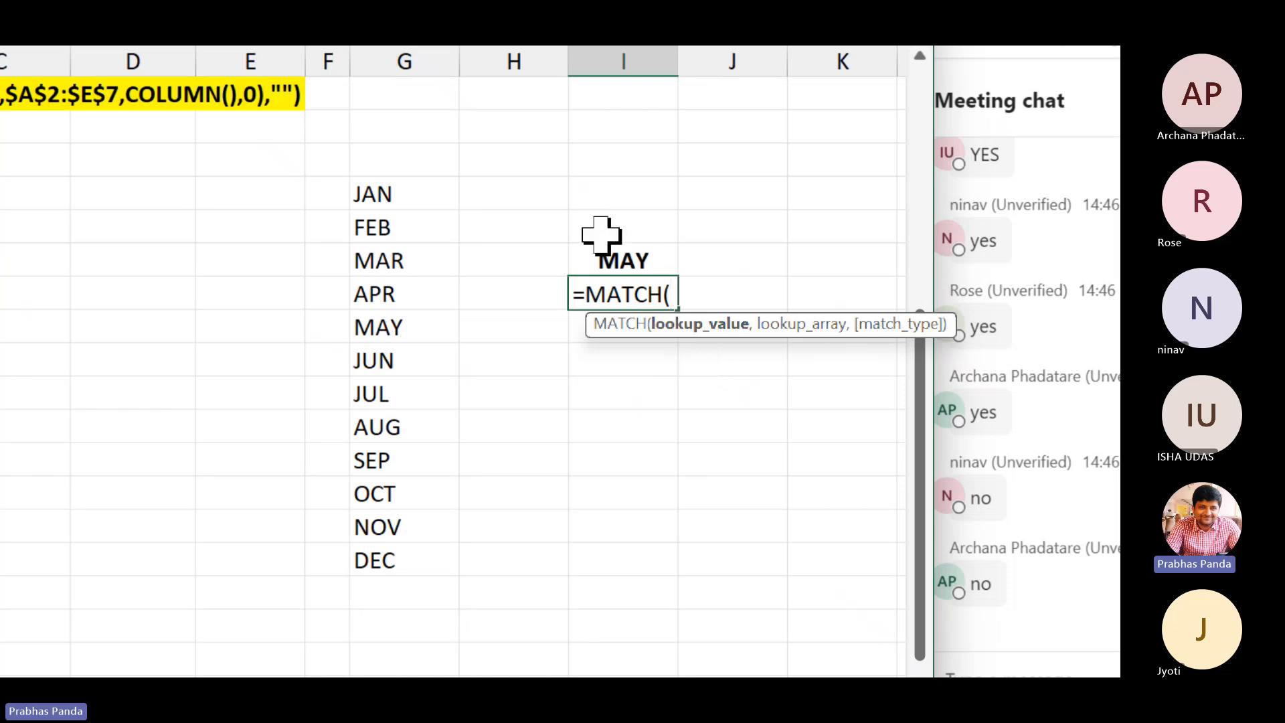
left_click(619, 263)
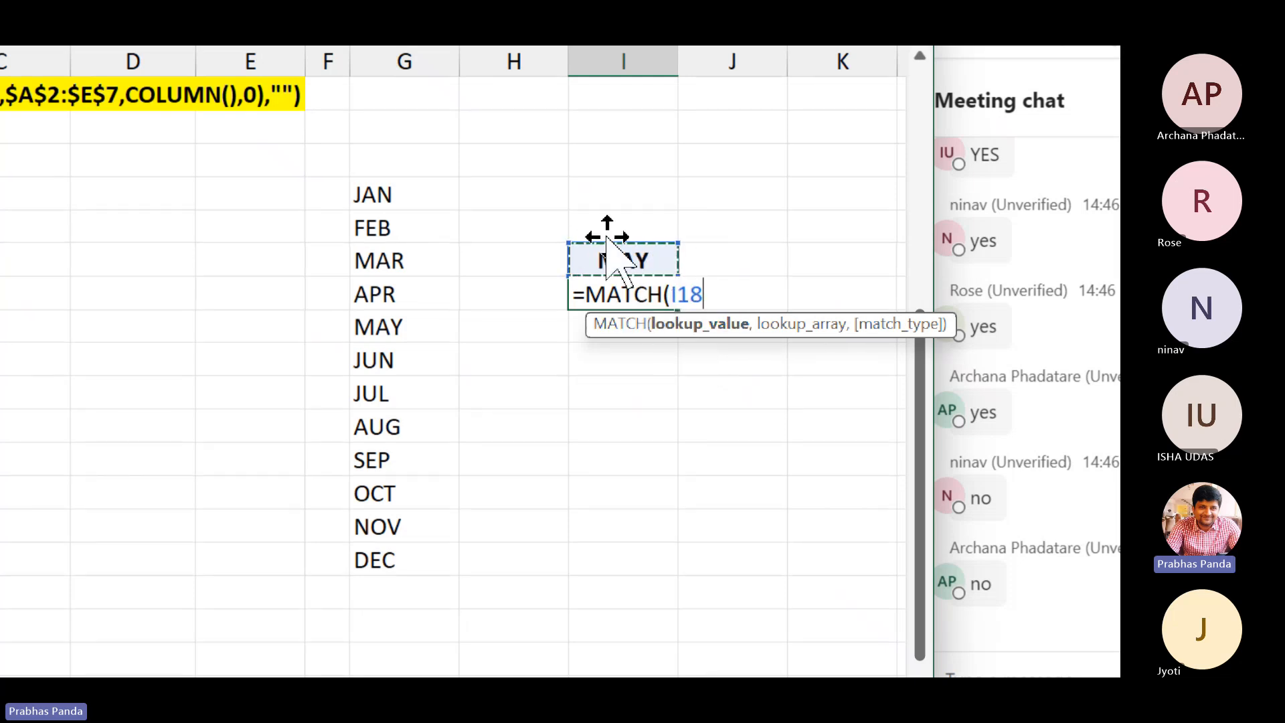
type(",")
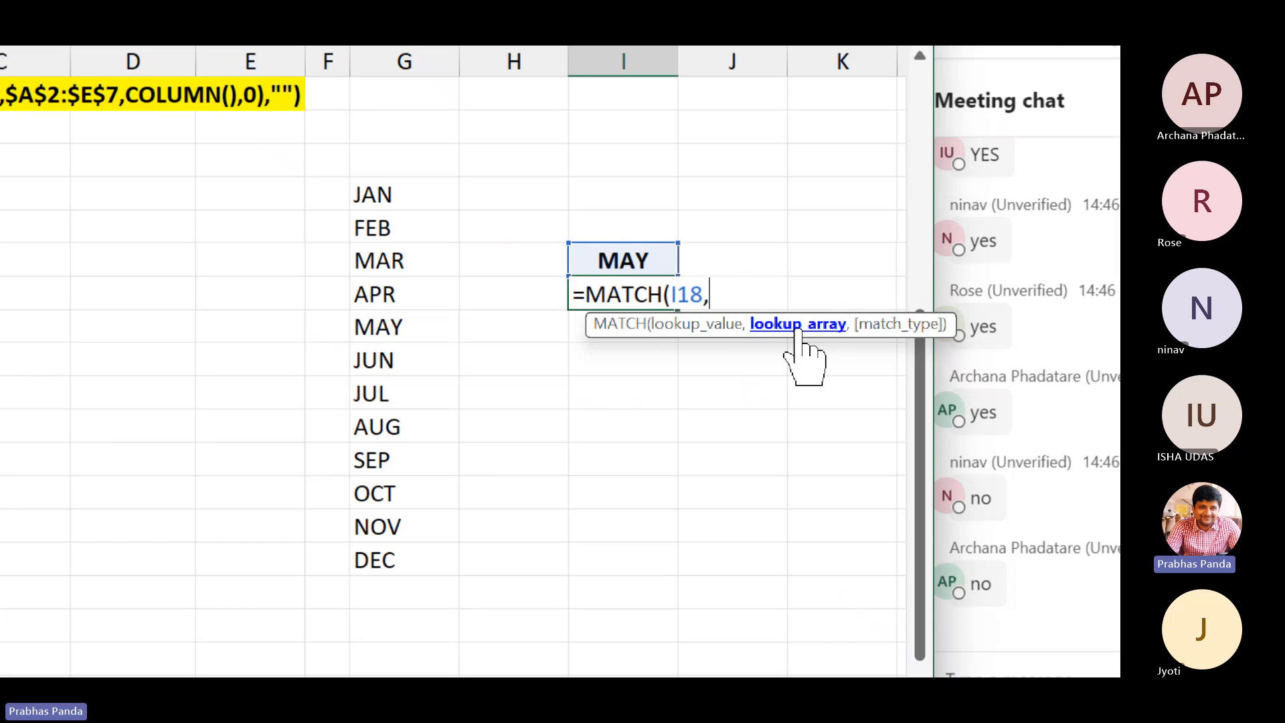
left_click_drag(134, 209, 505, 536)
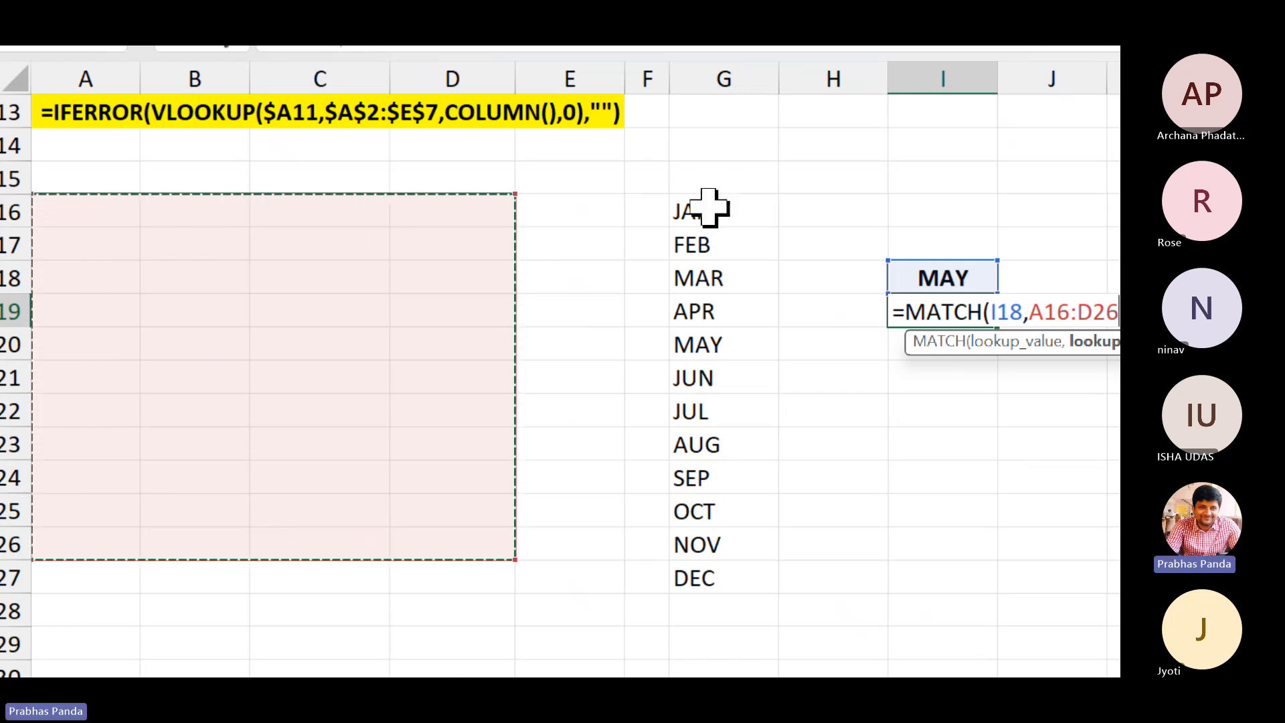
left_click_drag(708, 207, 693, 584)
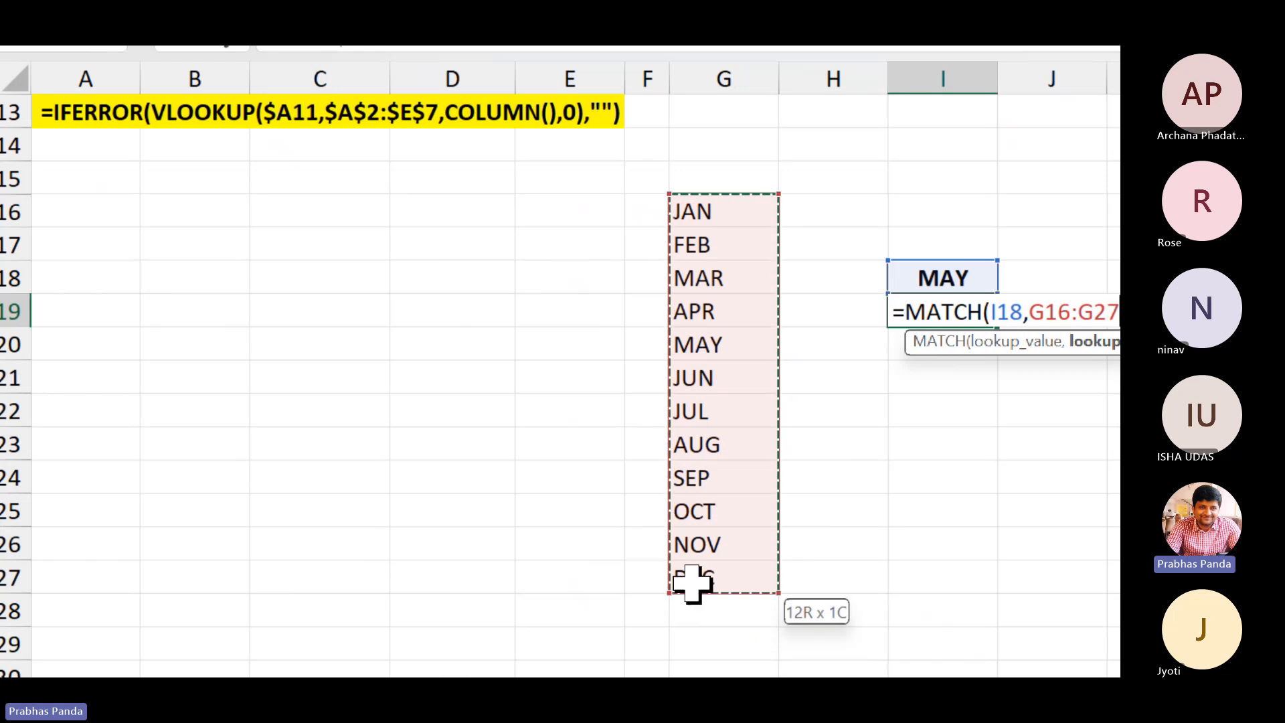
left_click_drag(114, 184, 610, 195)
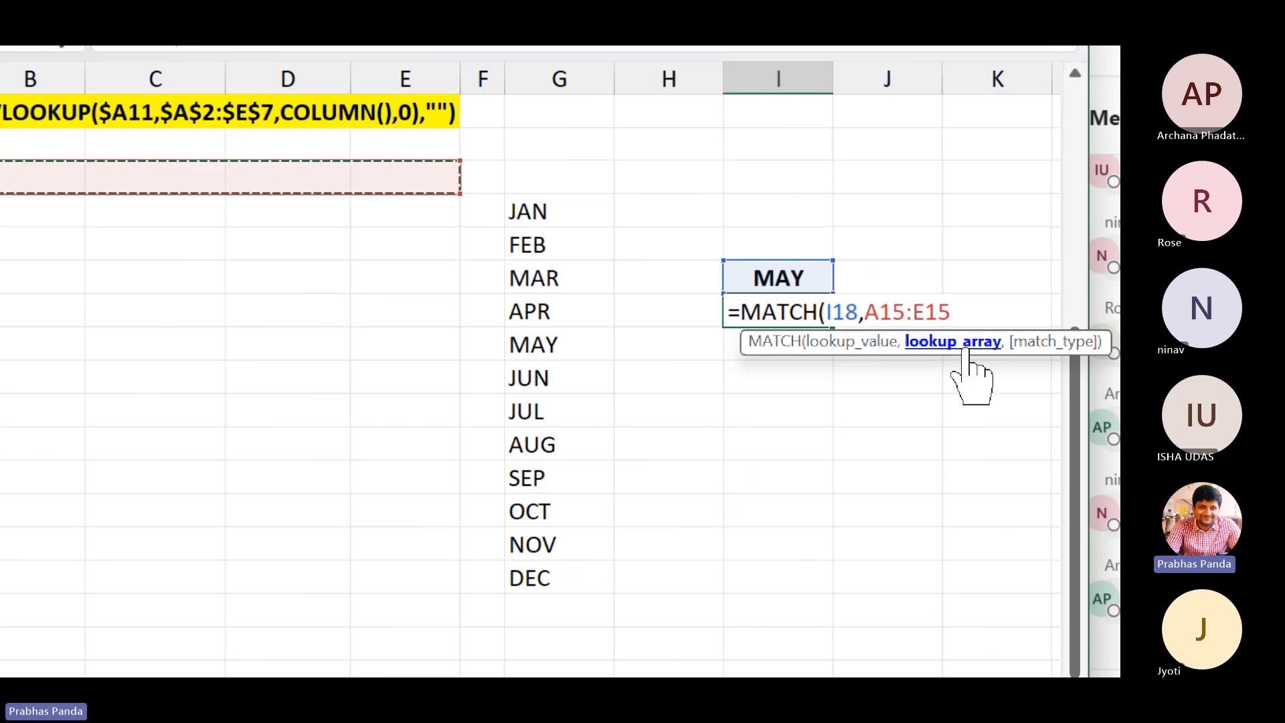
left_click_drag(532, 214, 556, 569)
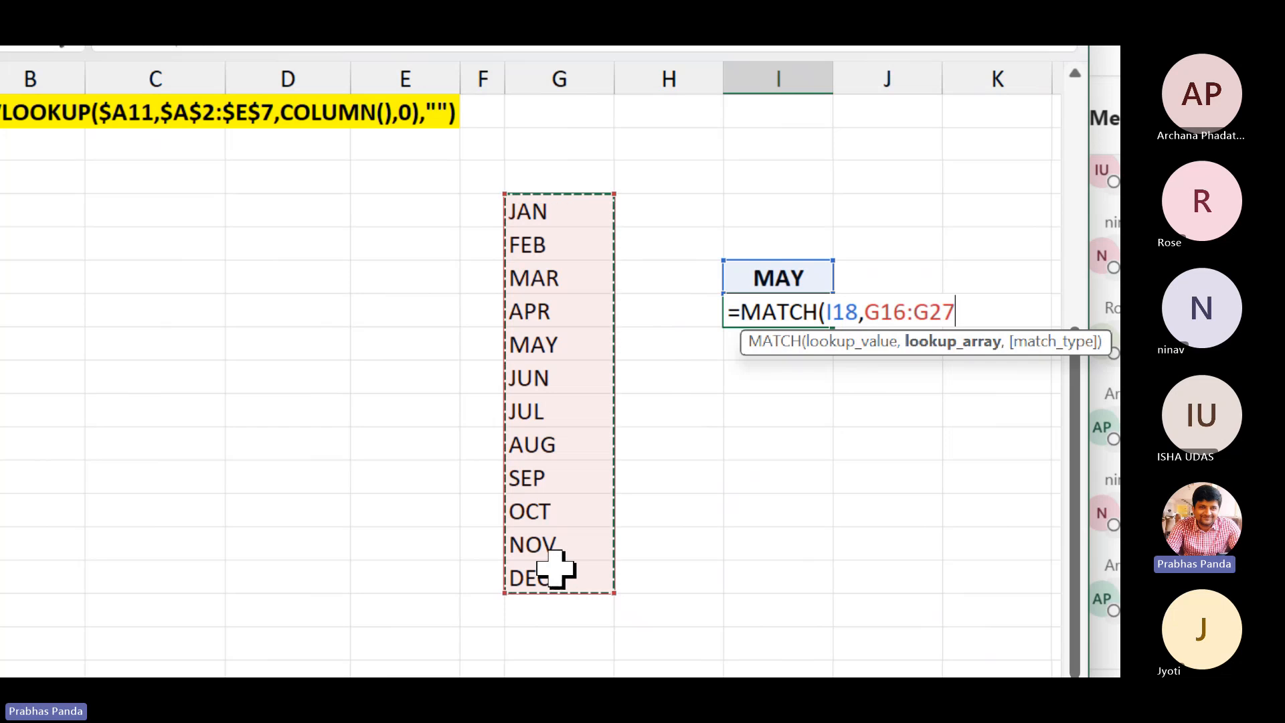
type(",")
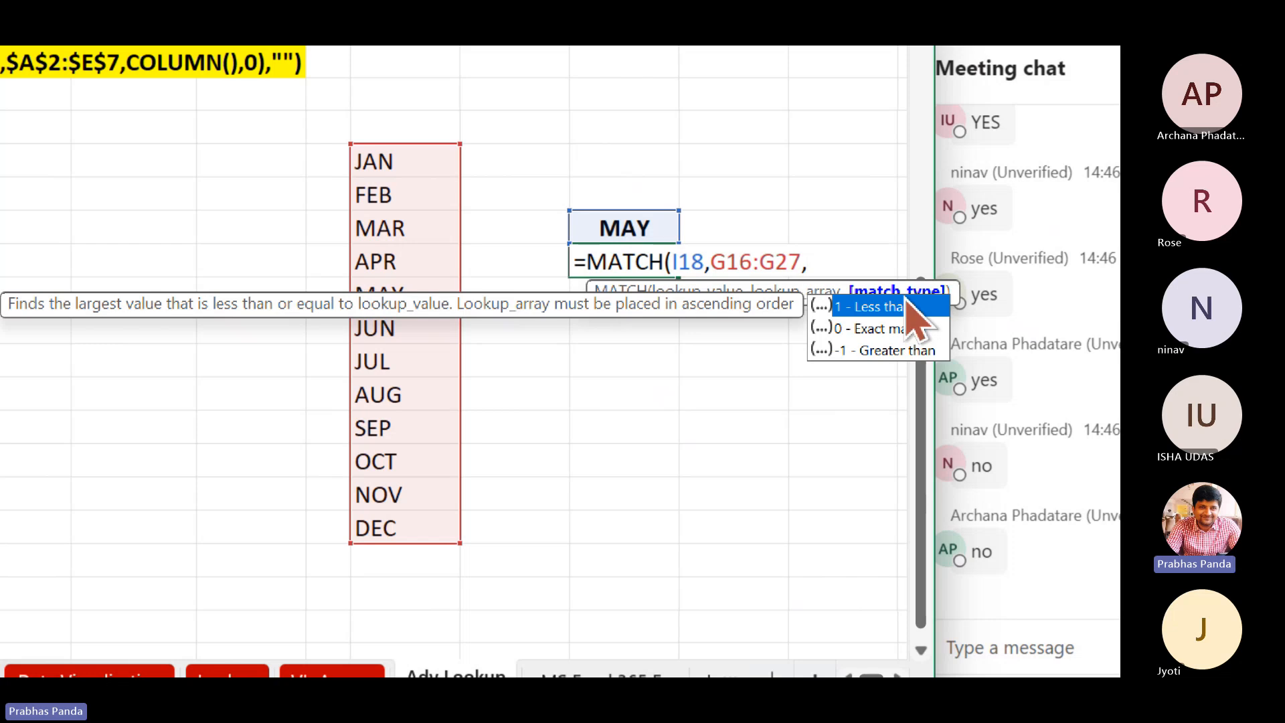
type("0)")
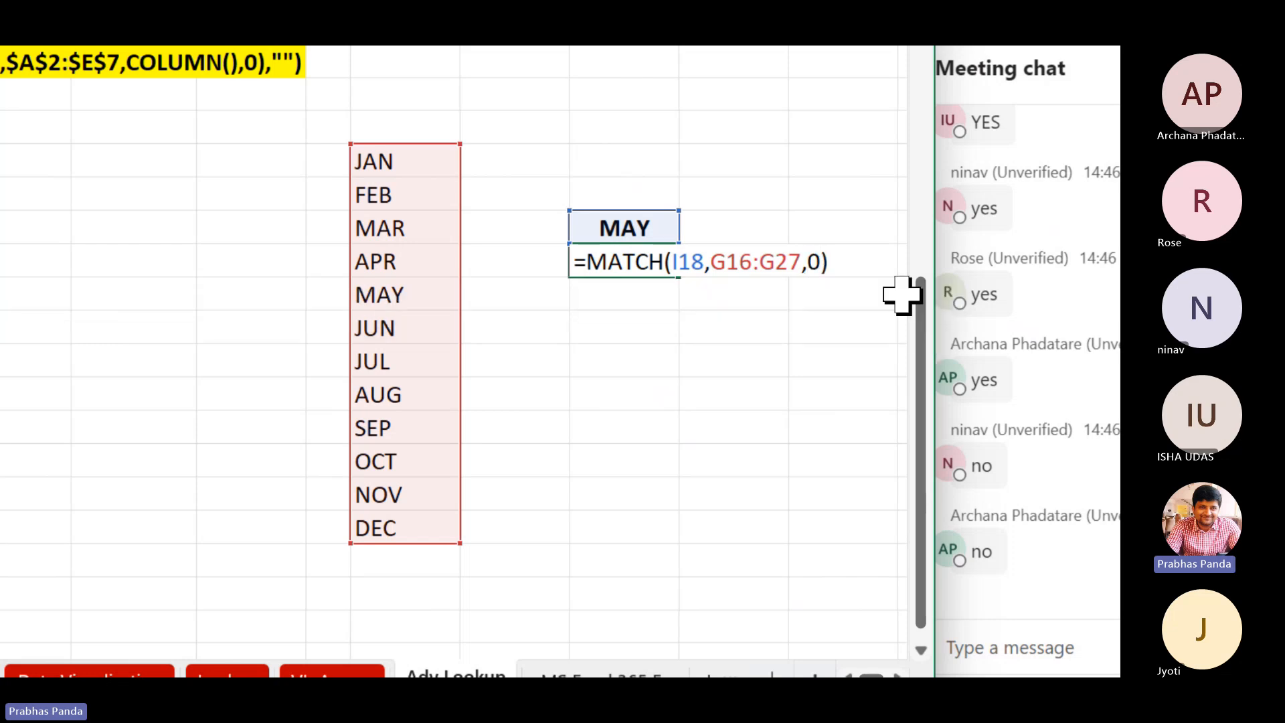
key("Return")
key("Up")
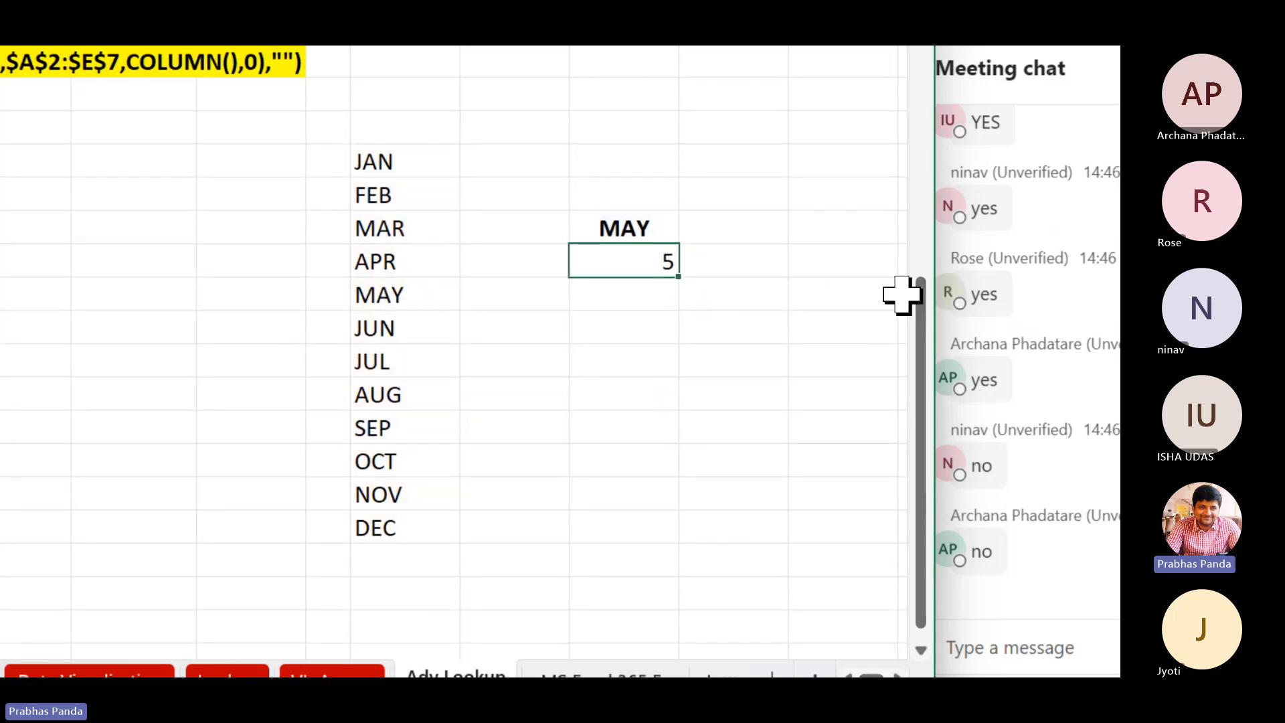
Centre the MATCH result in cell I19 and make it bold.
key("alt+h")
key("a")
key("c")
key("ctrl+b")
Copy the MATCH formula from I19 and enter it in I20 as plain text, =MATCH(I18,G16:G27,0).
key("F2")
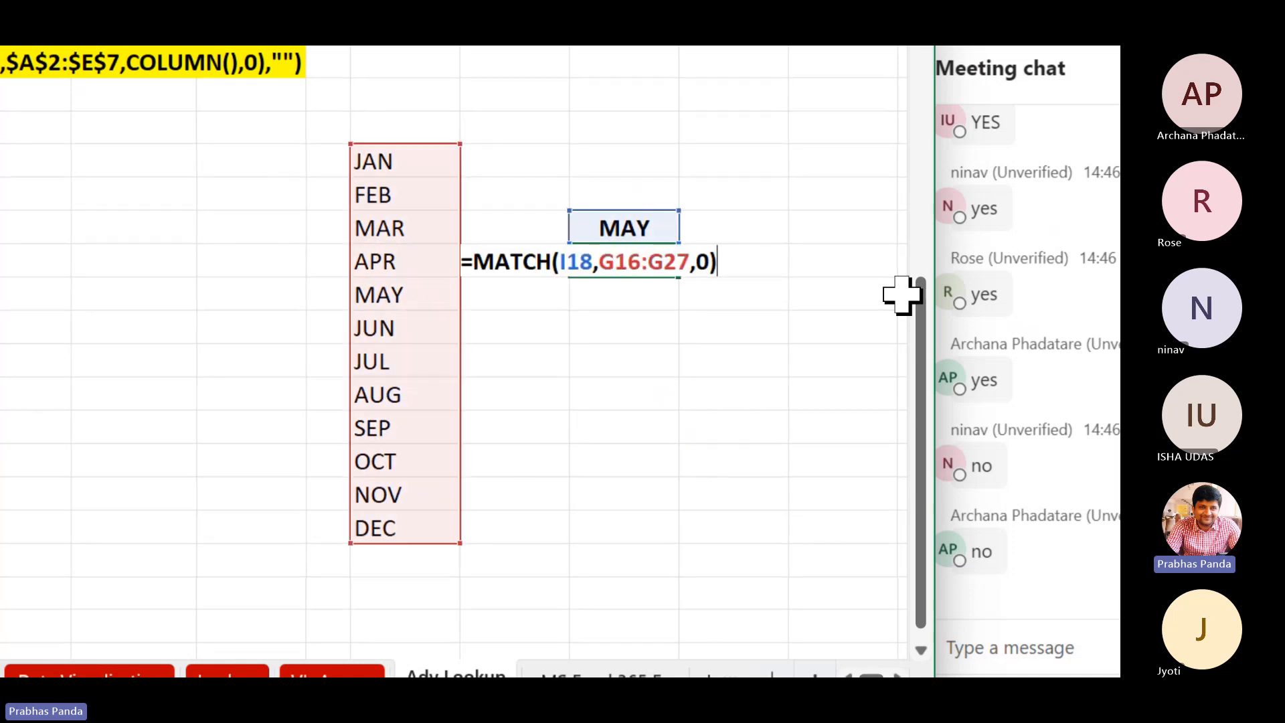
key("shift+Home")
key("ctrl+c")
key("Escape")
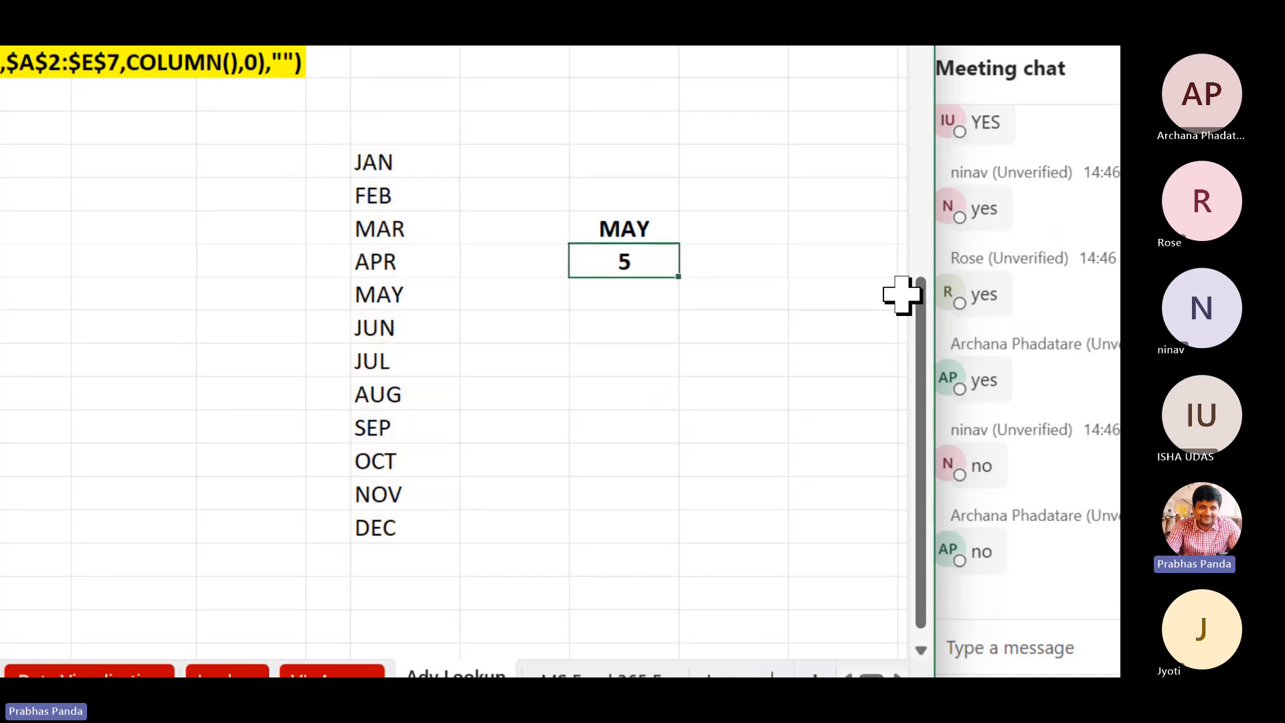
key("Down")
type("'")
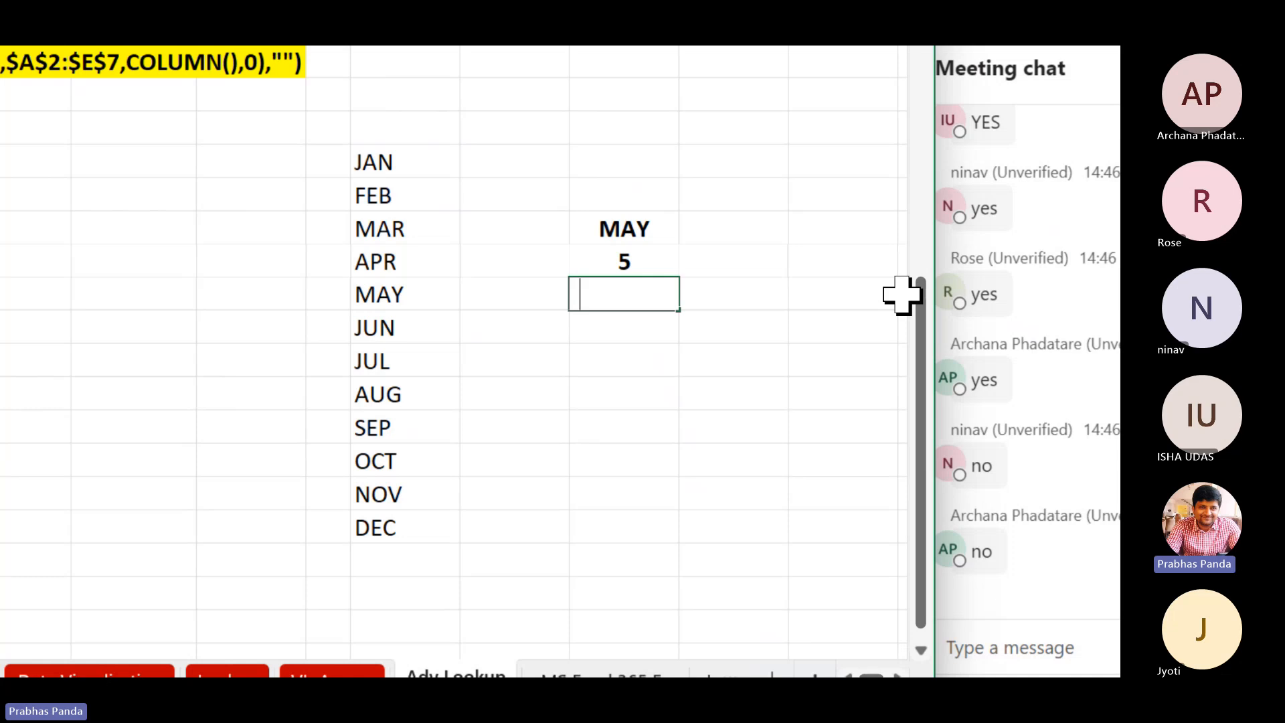
key("ctrl+v")
key("Return")
key("Up")
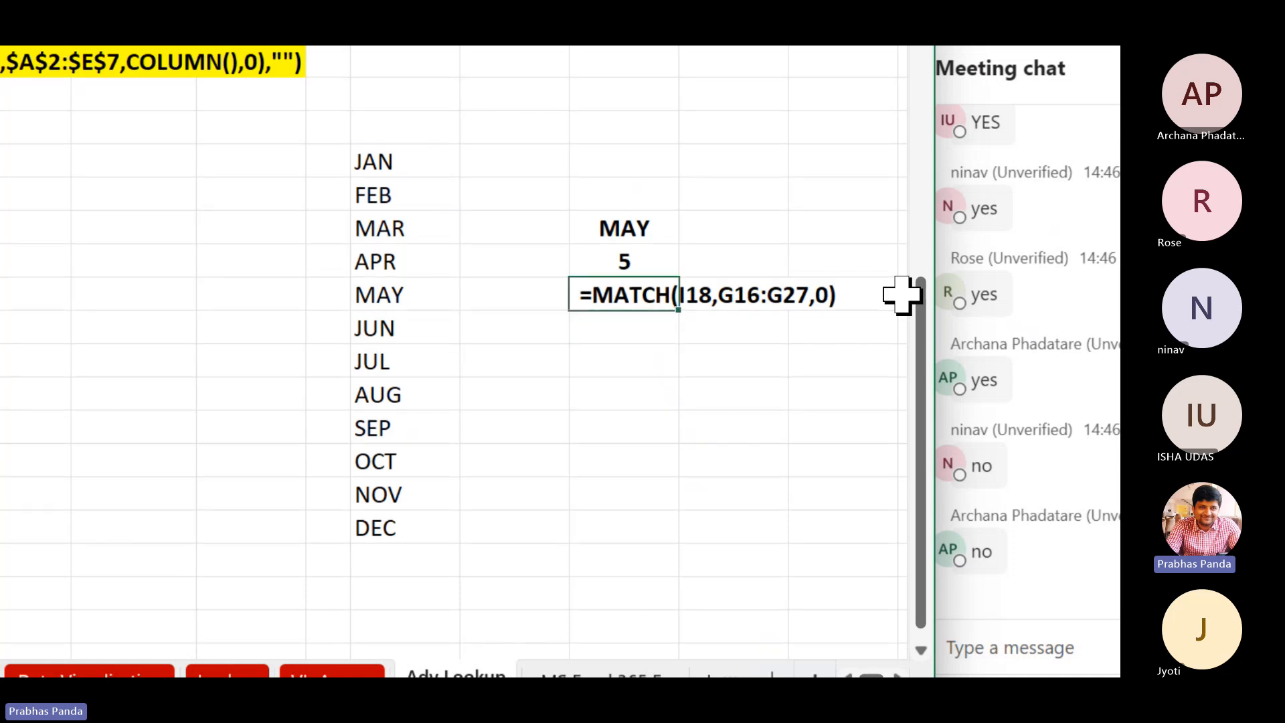
Fill cells I20:K20 behind the formula text with yellow.
key("shift+Right")
key("shift+Right")
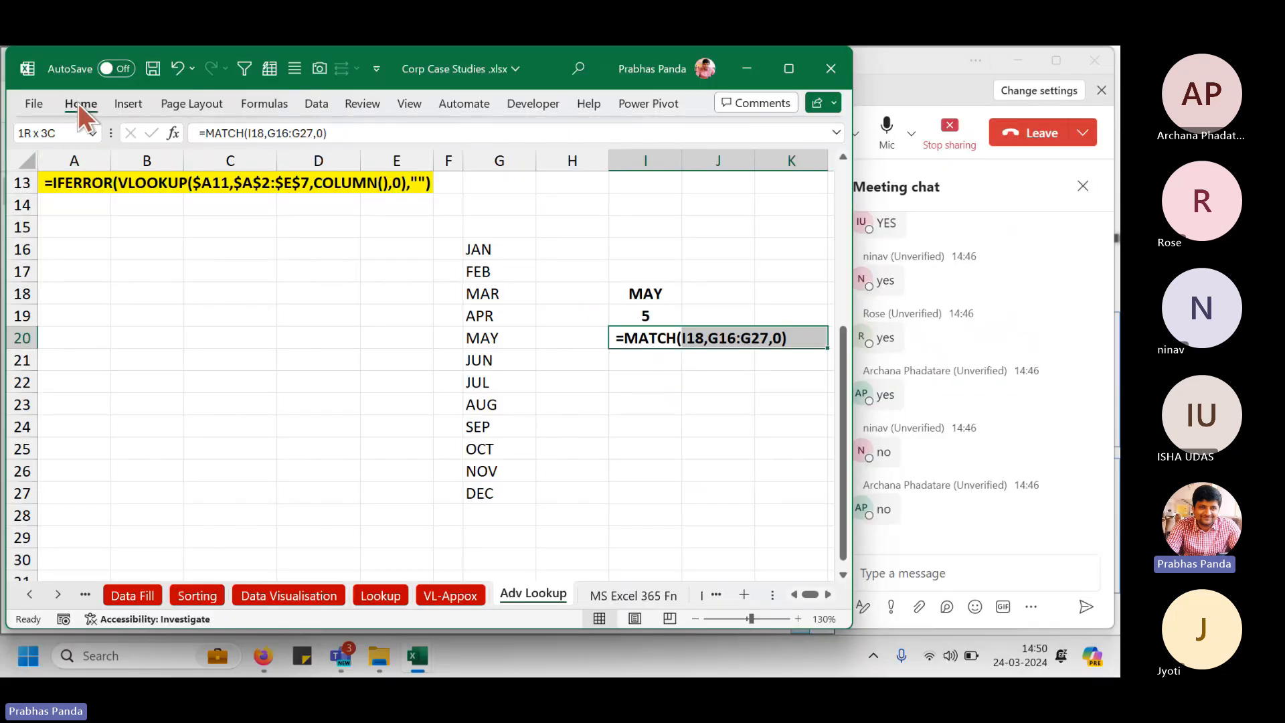
left_click(80, 103)
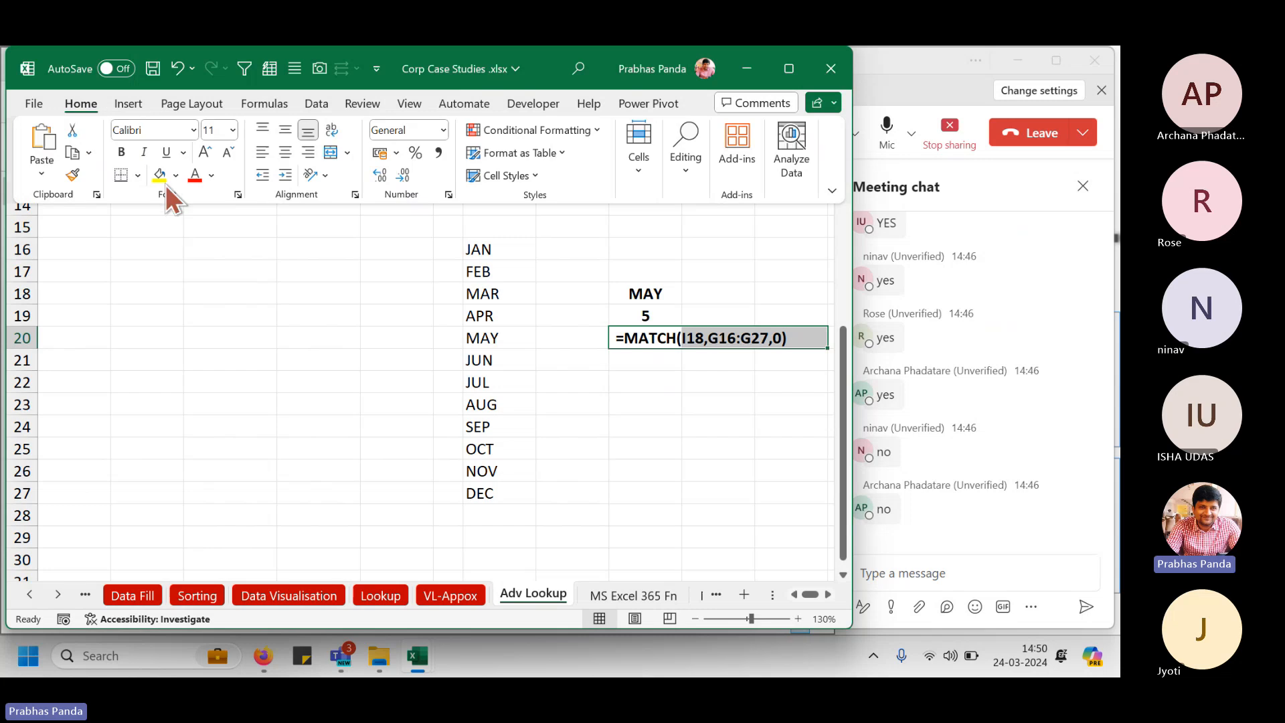
left_click(159, 176)
left_click(589, 383)
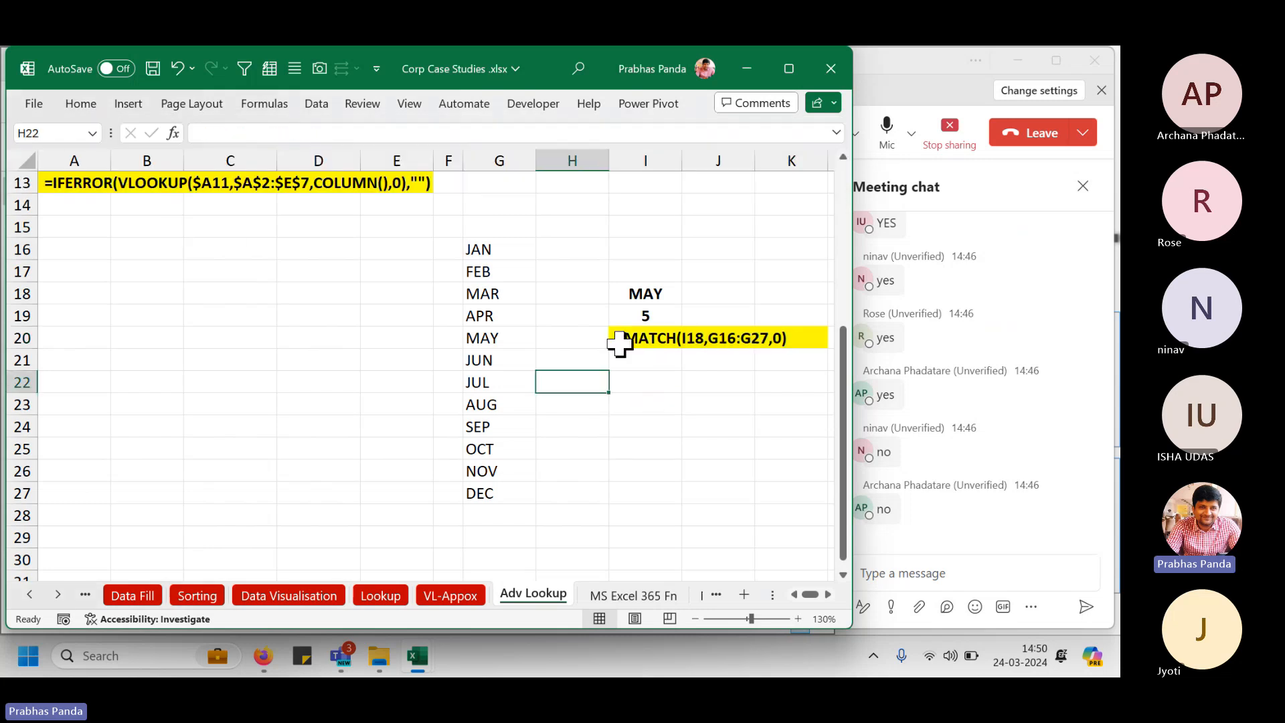
Test the MATCH formula by entering SEP, DEC and FEB in cell I18, and set it back to MAY.
left_click(649, 317)
key("Up")
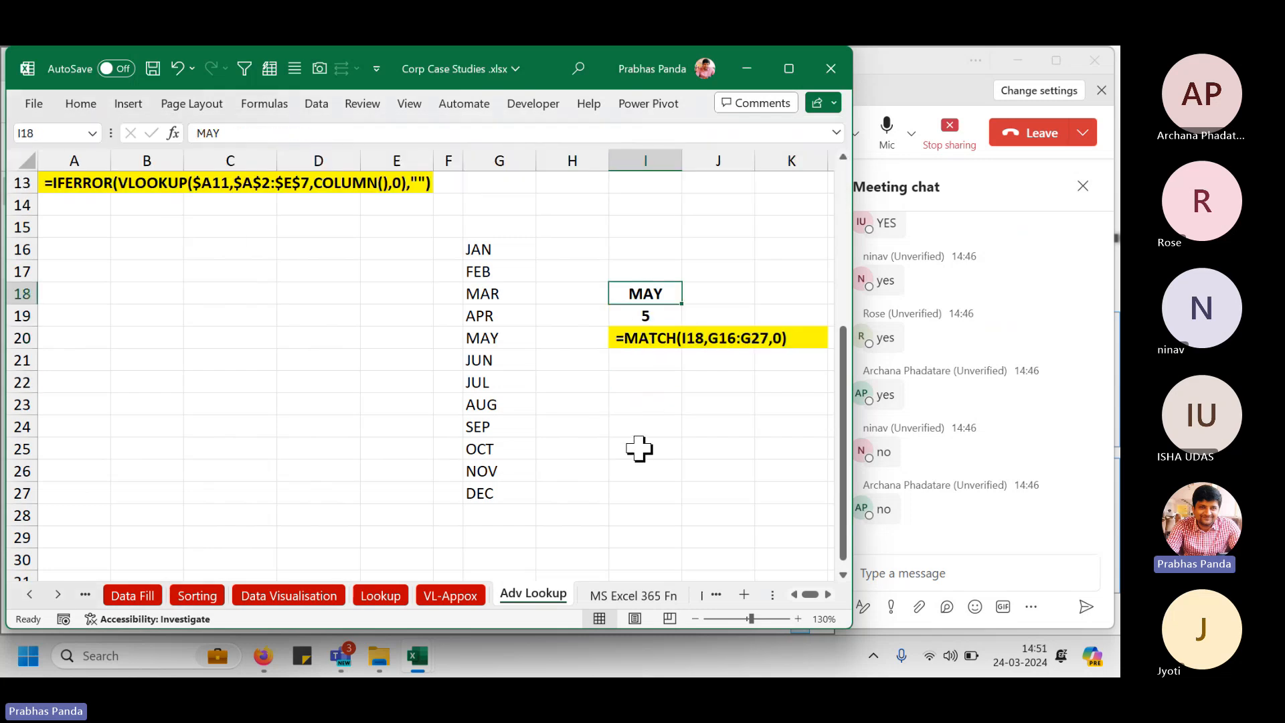
type("SEP")
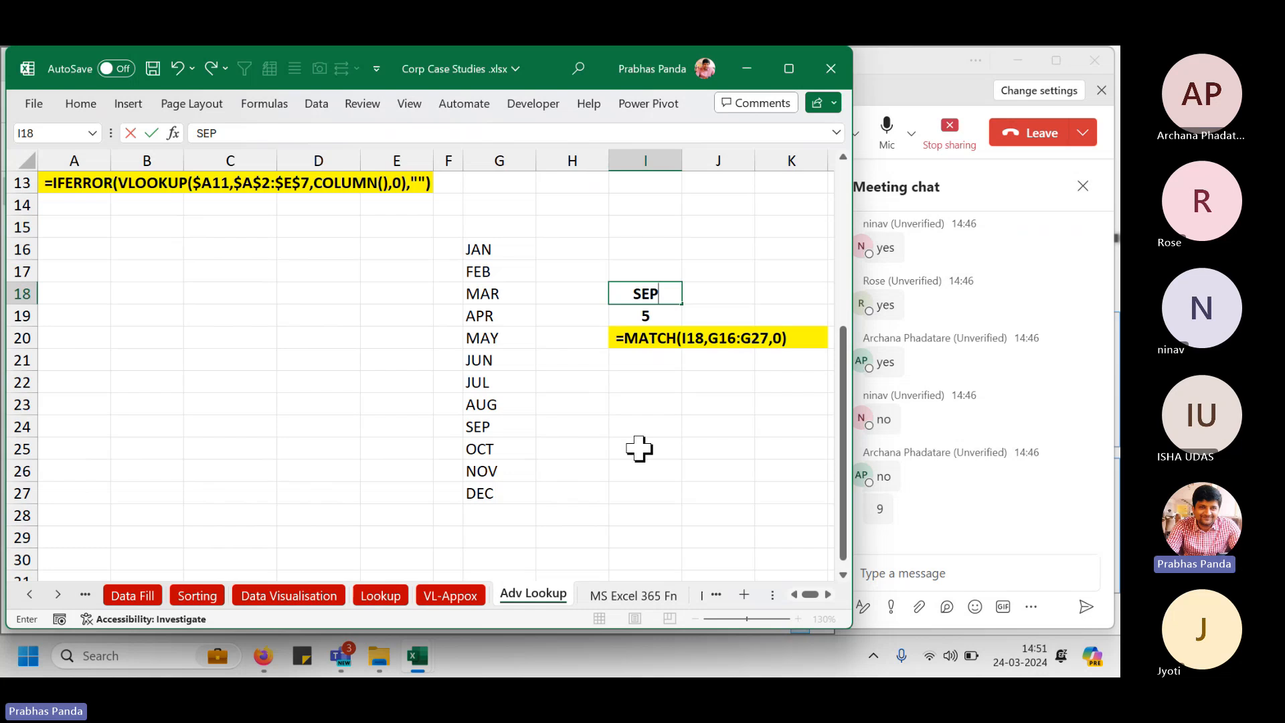
key("Return")
key("Up")
type("DEC")
key("Return")
key("Up")
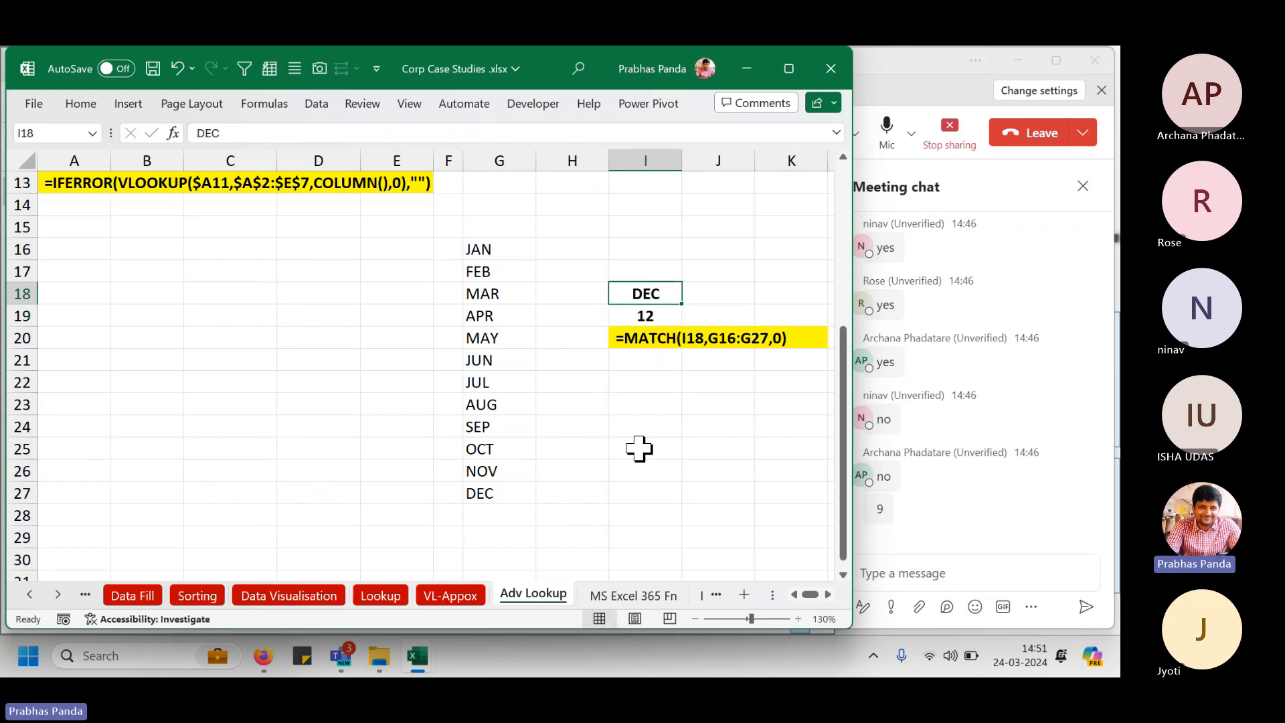
type("FEB")
key("Return")
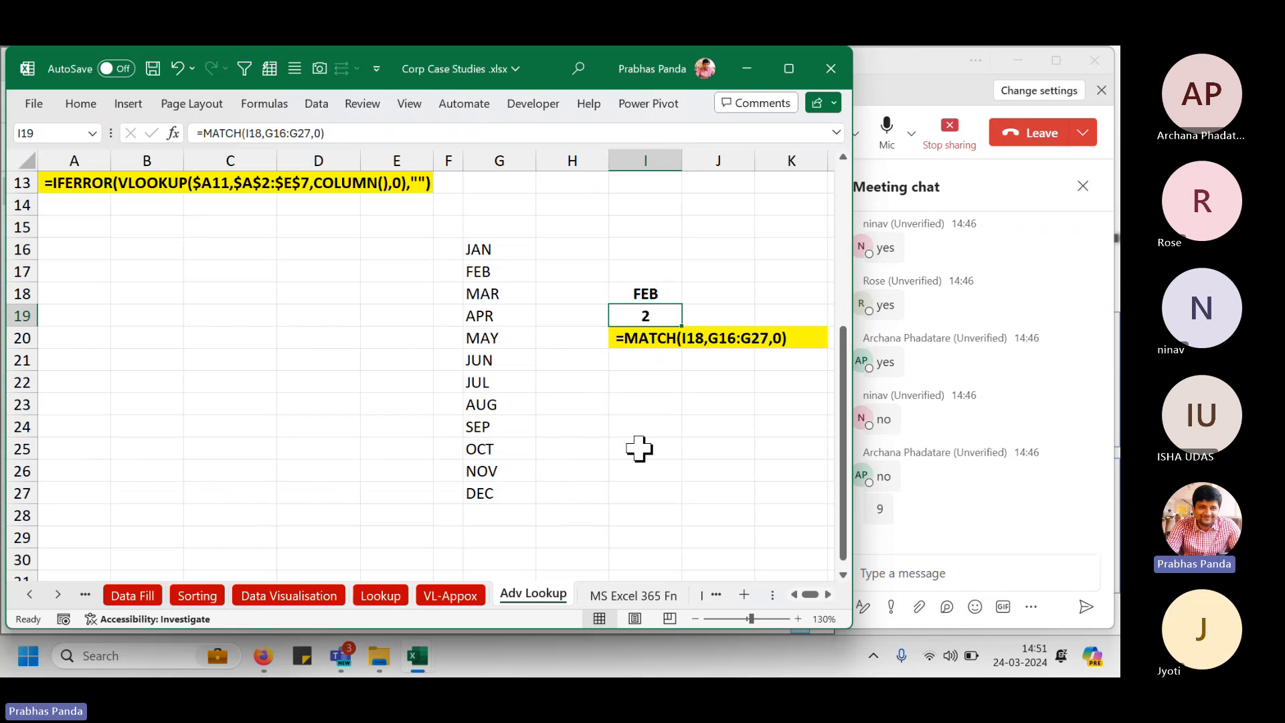
key("Up")
type("MAY")
key("Return")
Post the formula =MATCH(I18,G16:G27,0) in the Teams meeting chat and return to the Excel workbook.
key("F2")
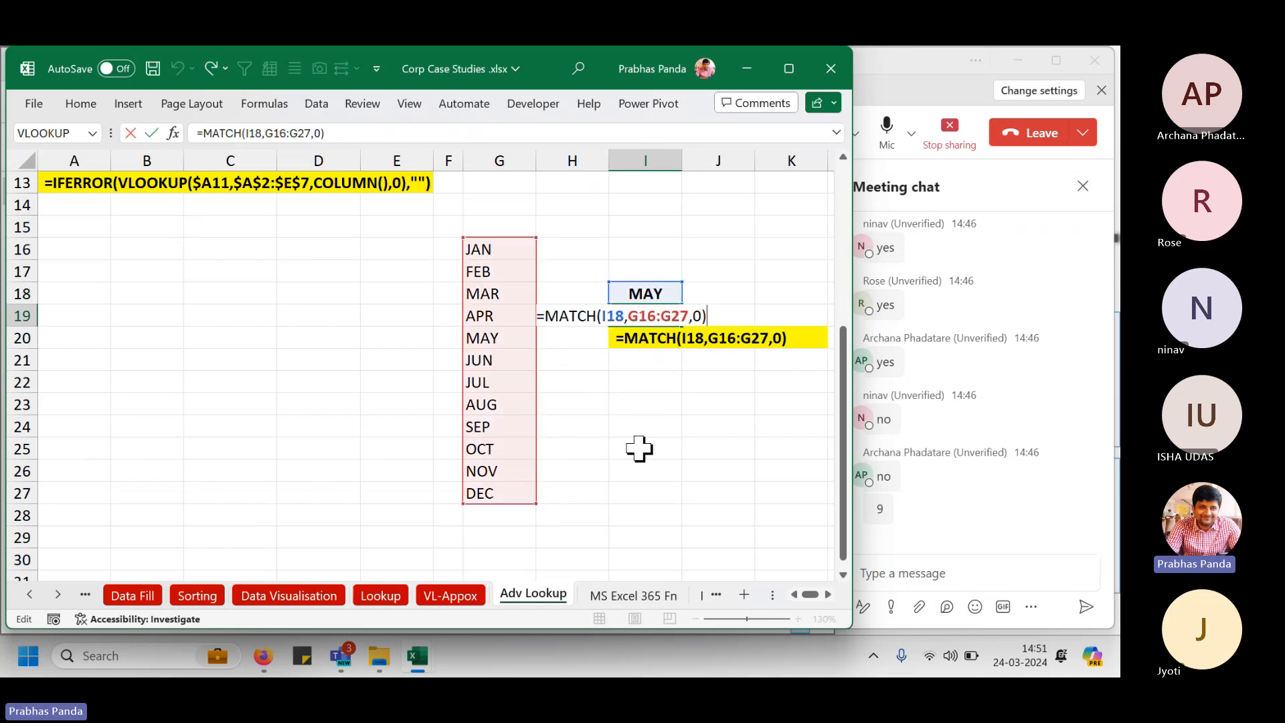
key("Return")
key("F2")
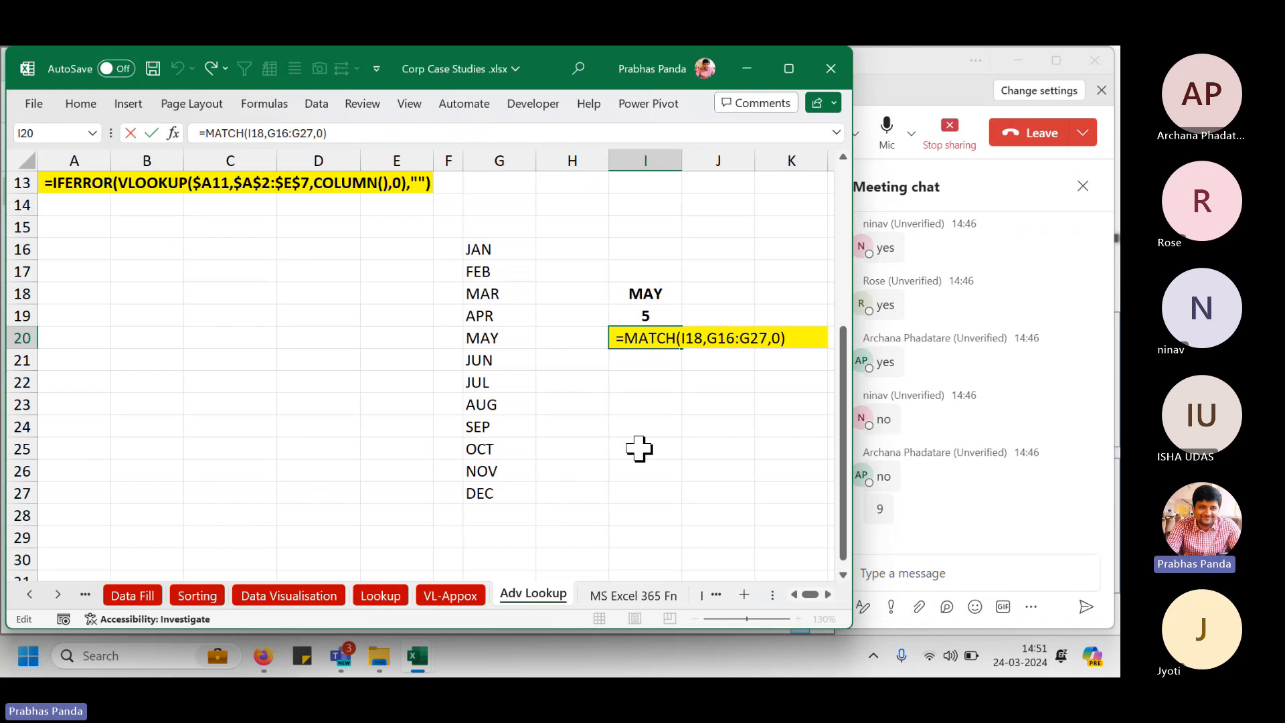
key("Escape")
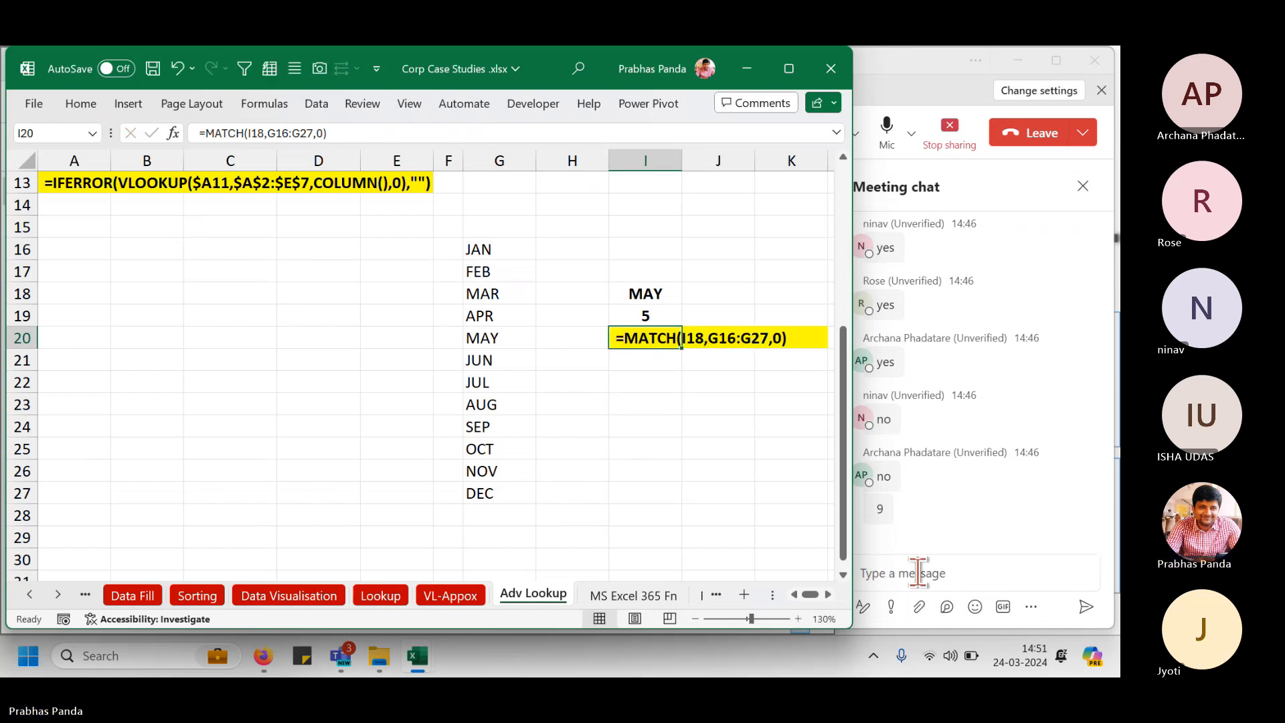
left_click(918, 574)
key("ctrl+v")
key("Return")
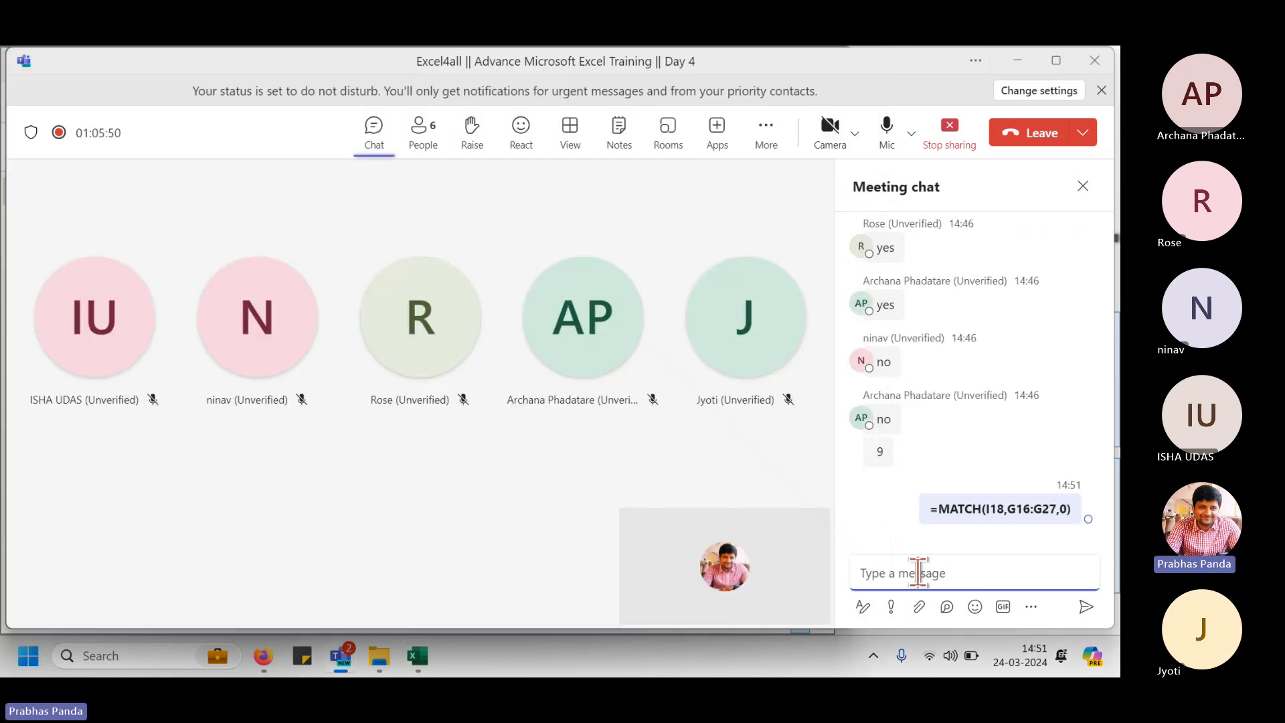
key("alt+Tab")
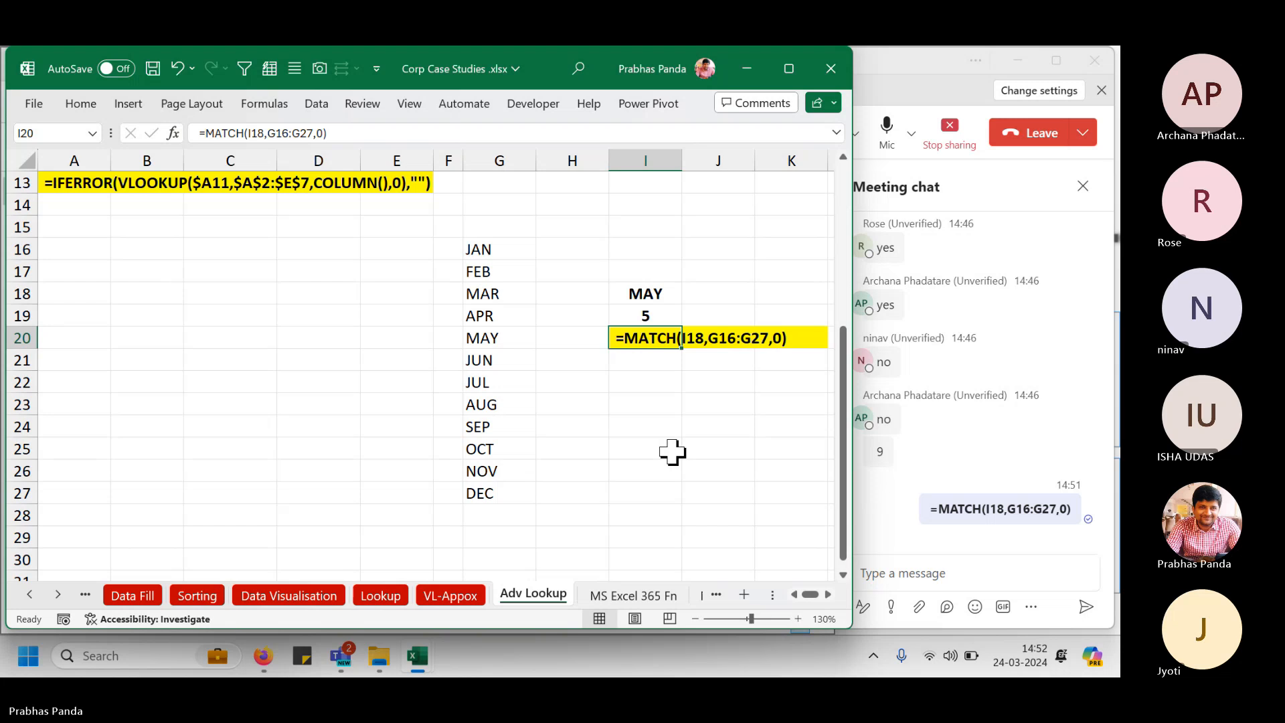
Switch to the Teams meeting, admit the participant waiting in the lobby, and return to the Corp Case Studies workbook in Excel.
left_click(341, 658)
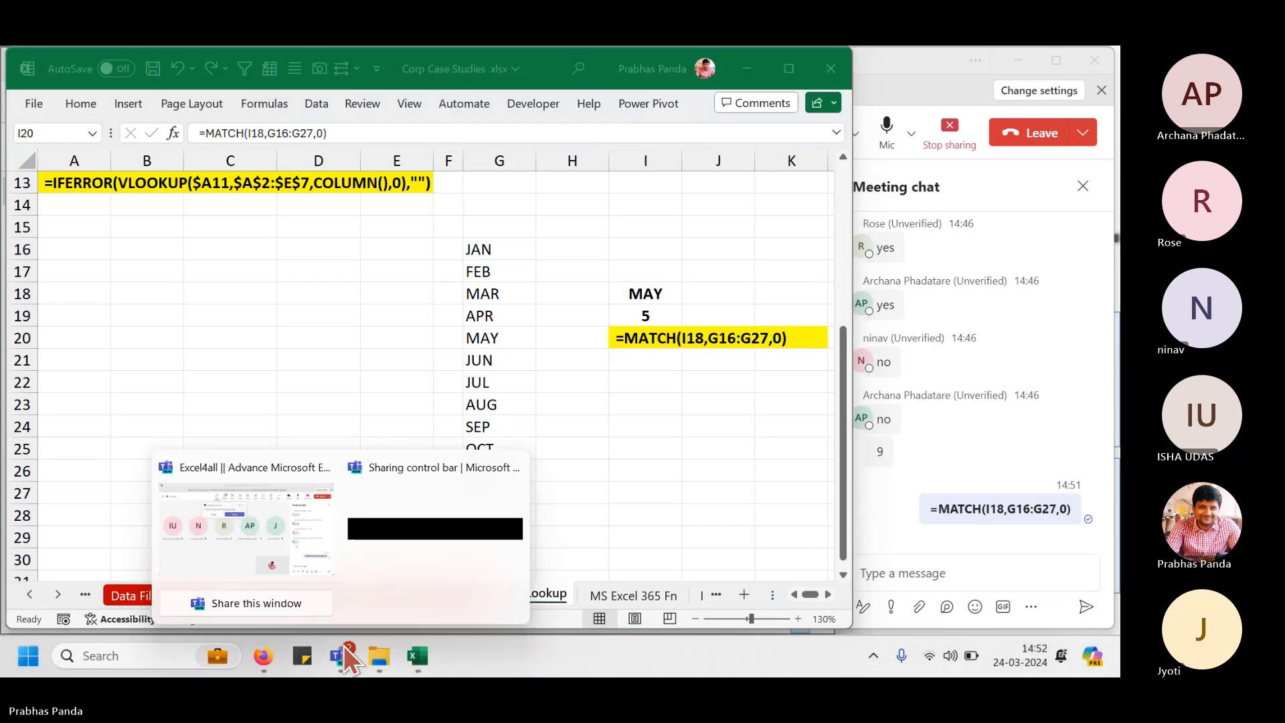
left_click(261, 549)
left_click(486, 245)
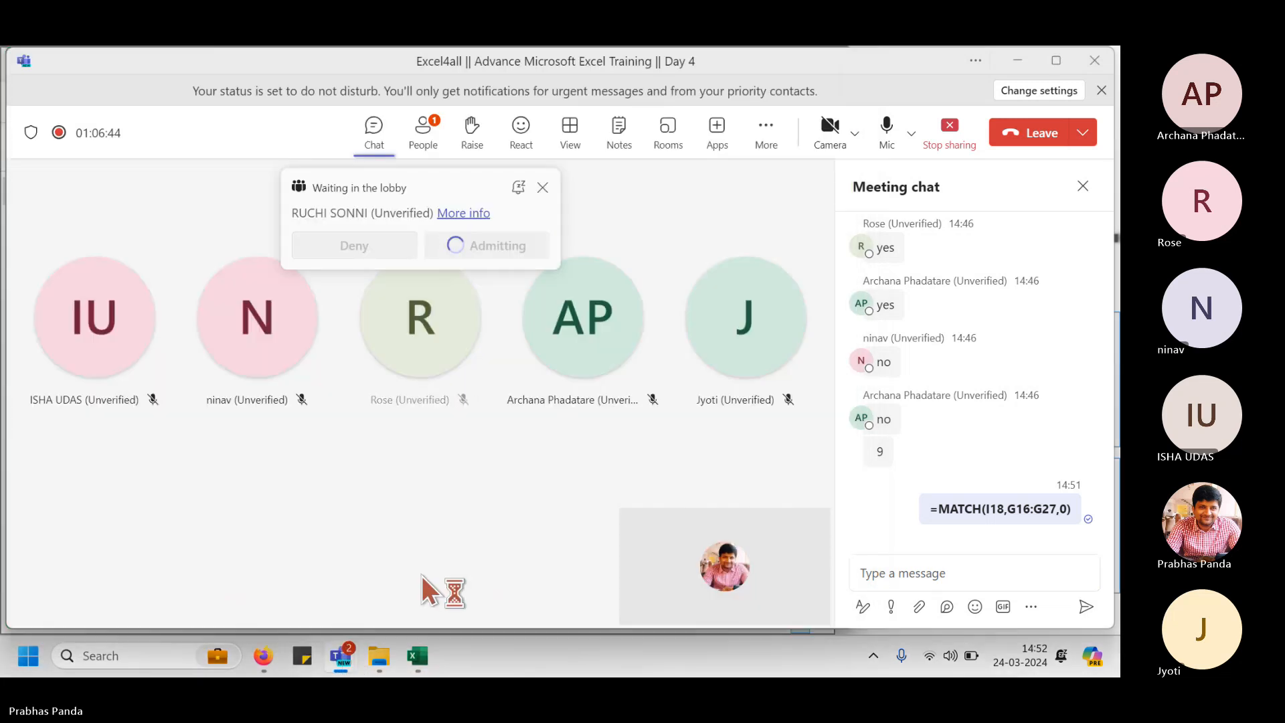
mouse_move(416, 652)
left_click(451, 543)
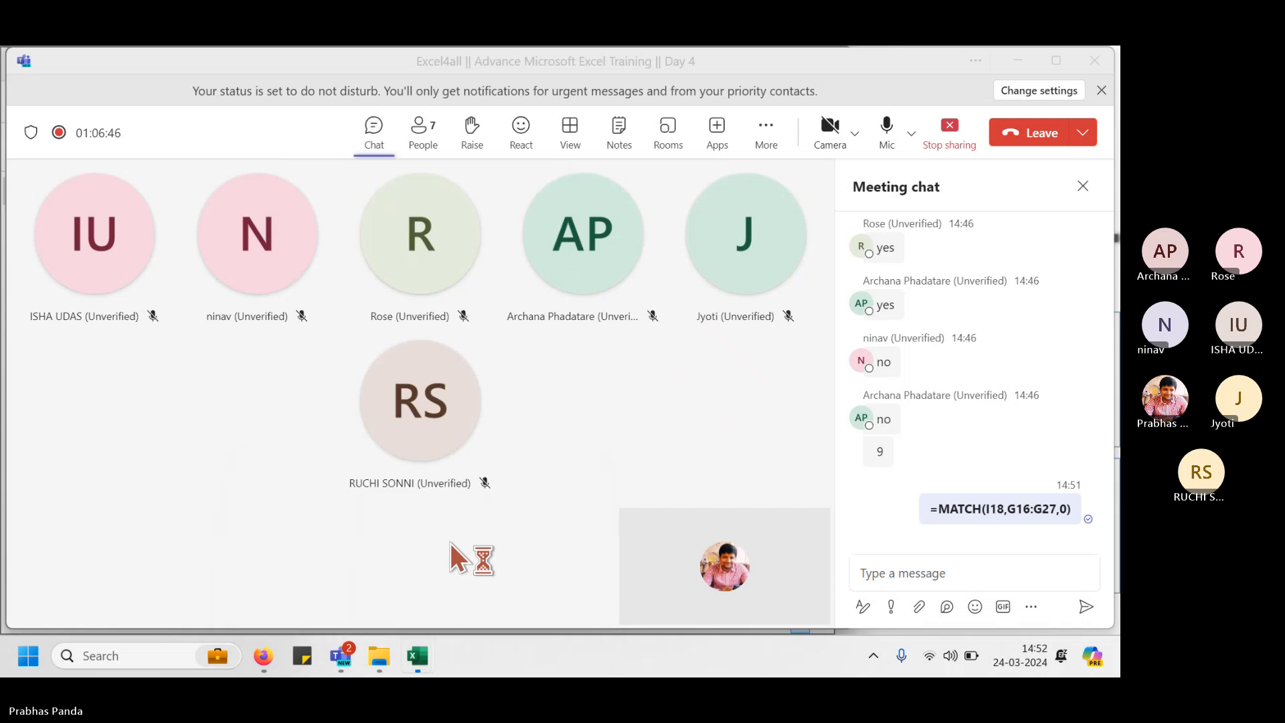
left_click(849, 94)
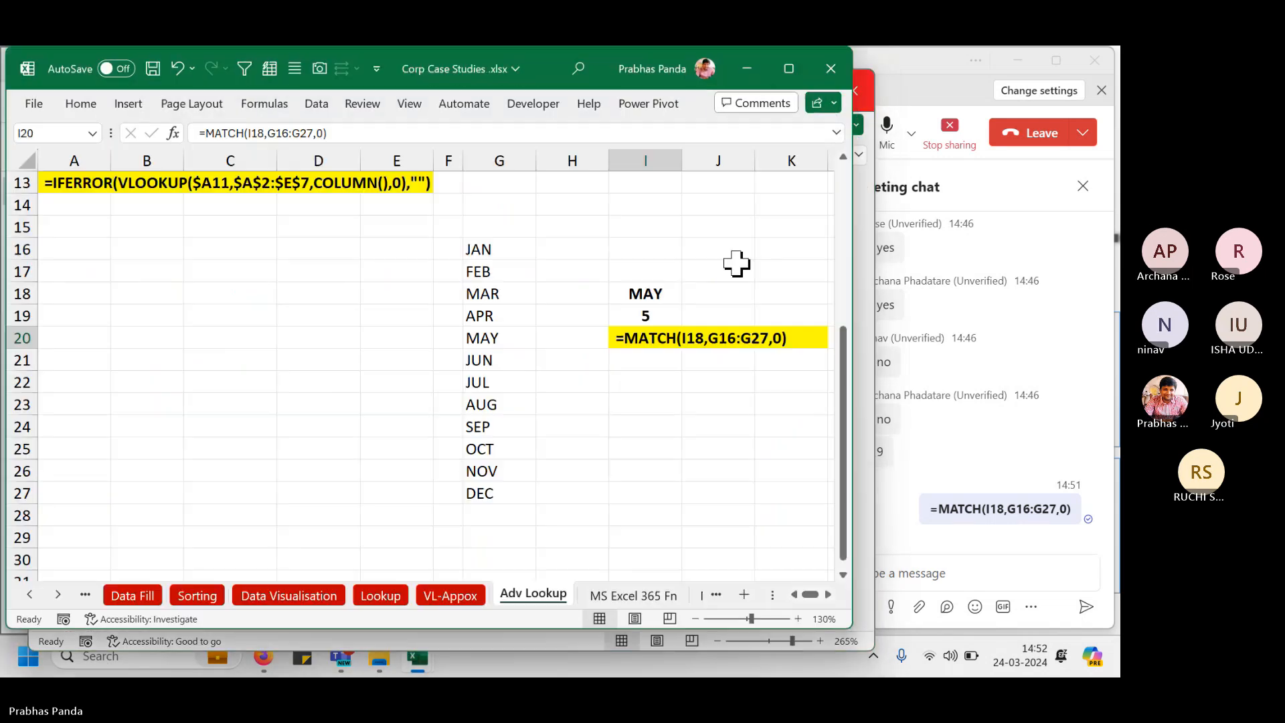
Compare the column numbers above the Scenario 1 and Scenario 3 headers, and select the empty Scenario 3 result cells H11:K11.
left_click(341, 345)
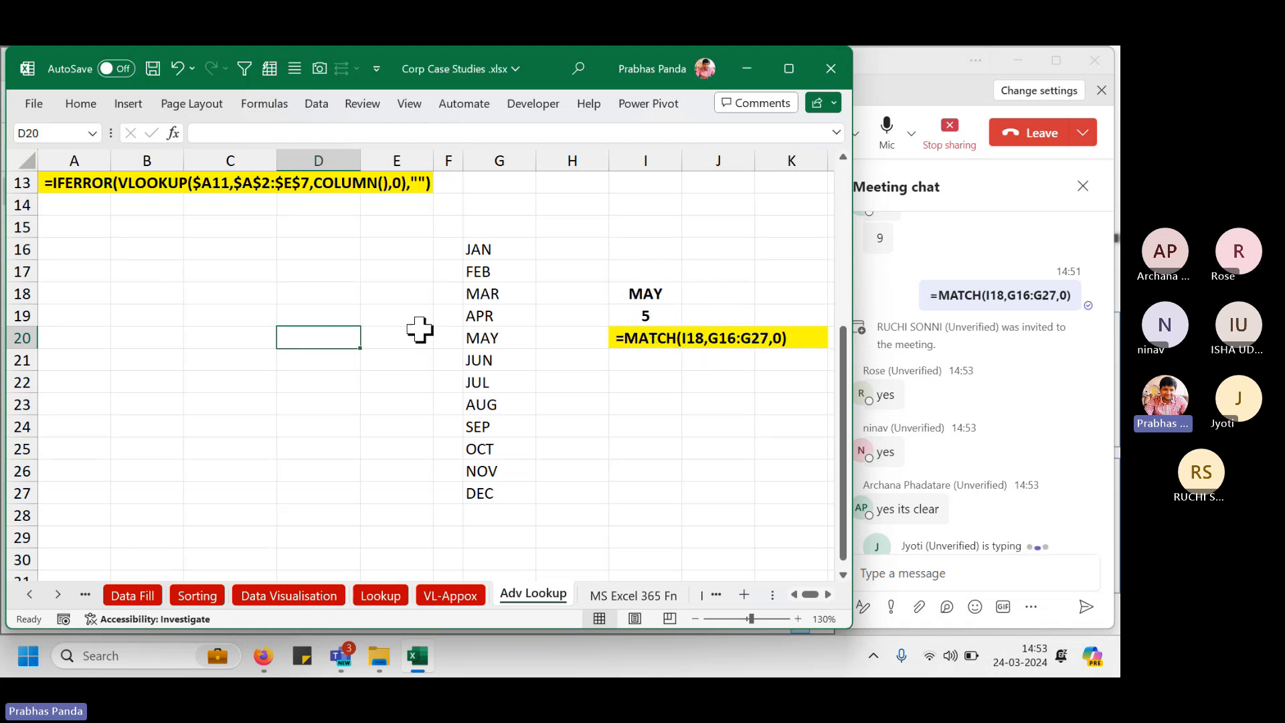
scroll(138, 358, "up", 2)
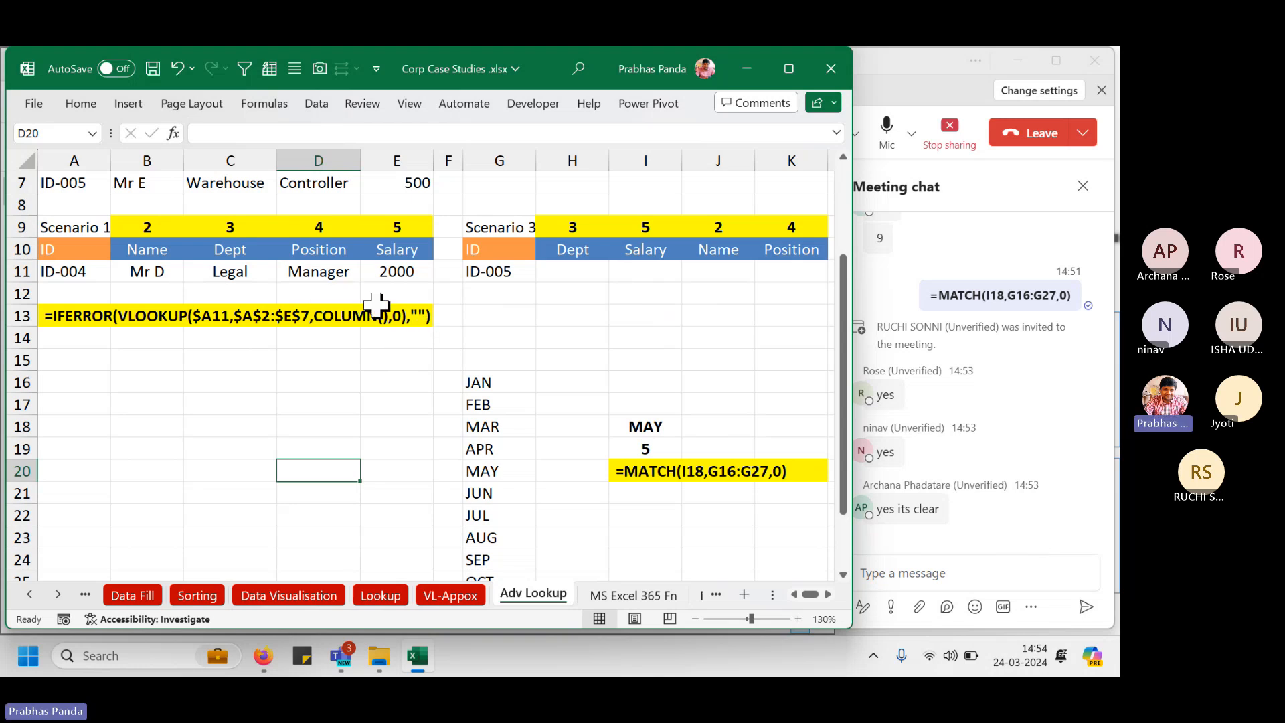
left_click_drag(152, 227, 392, 232)
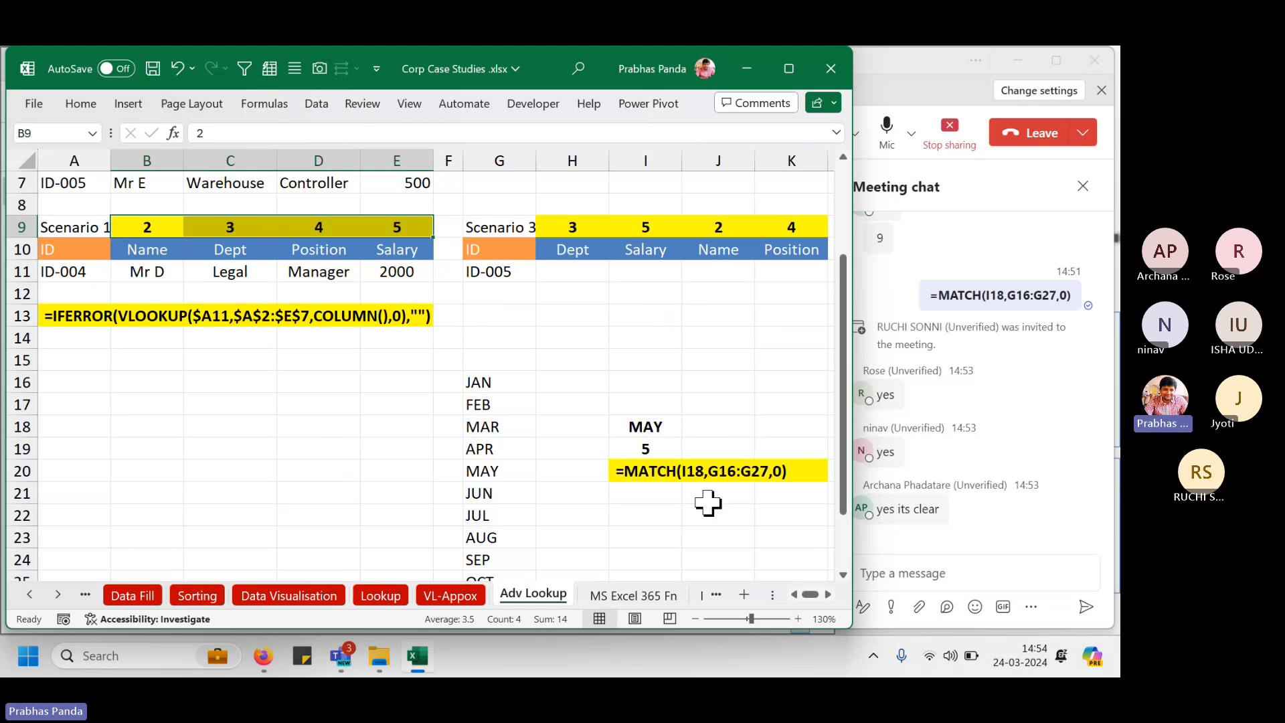
left_click_drag(567, 224, 805, 242)
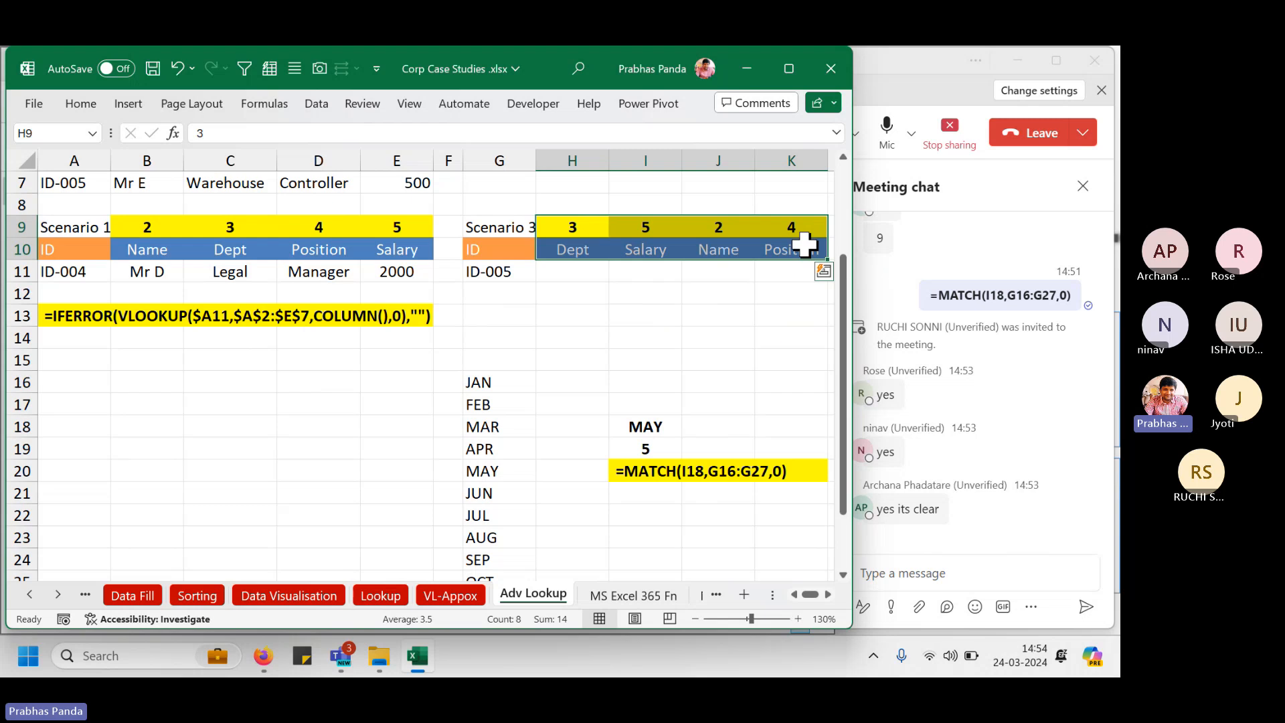
left_click(599, 292)
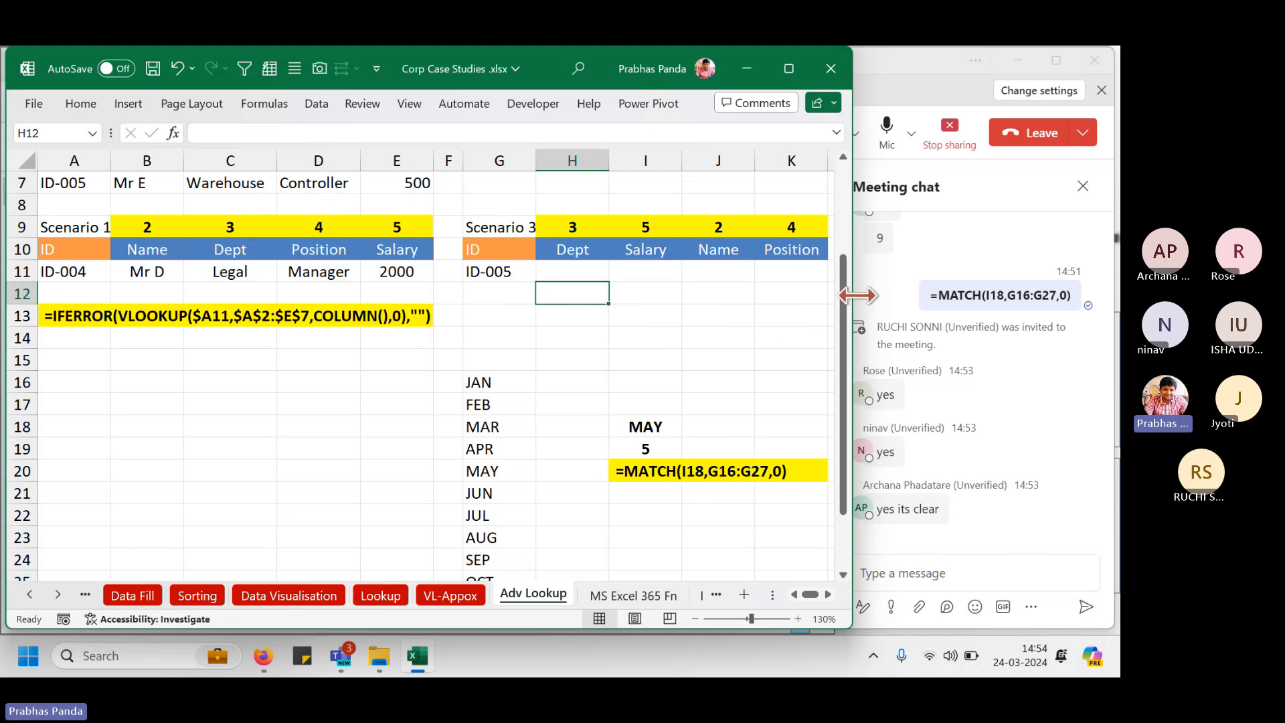
left_click(593, 273)
key("shift+Right")
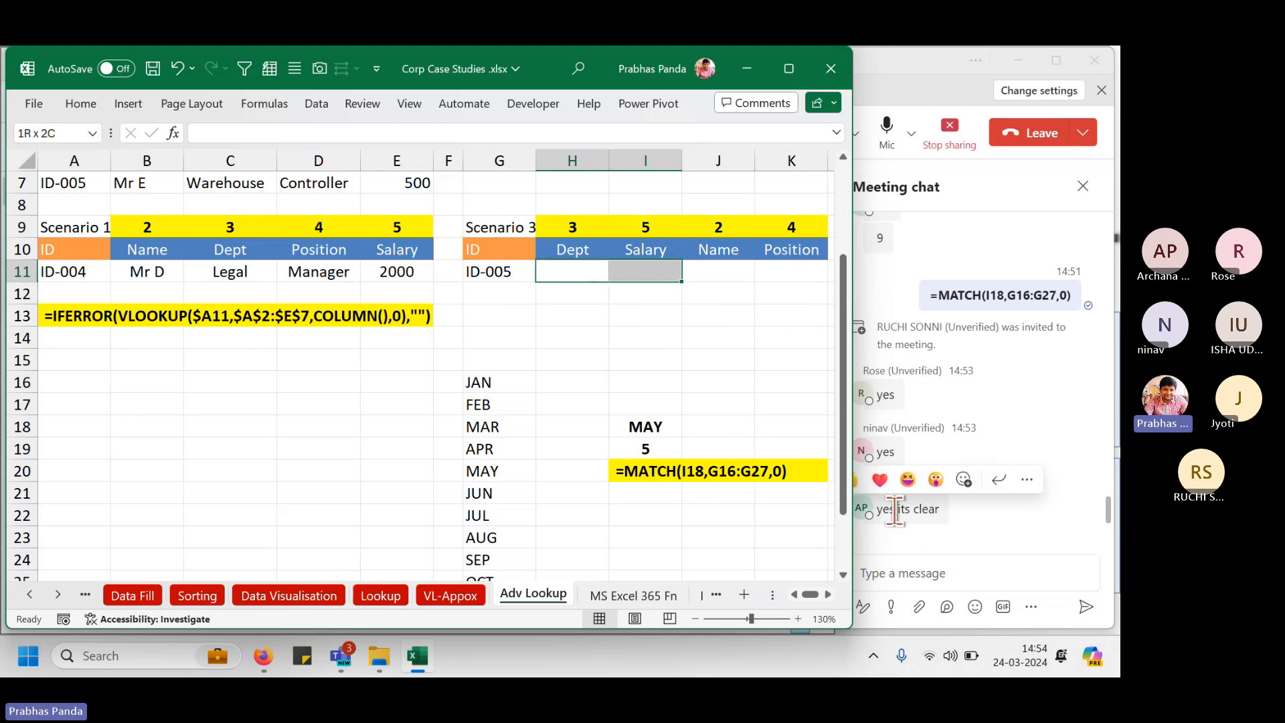
key("shift+Right")
key("shift+Right")
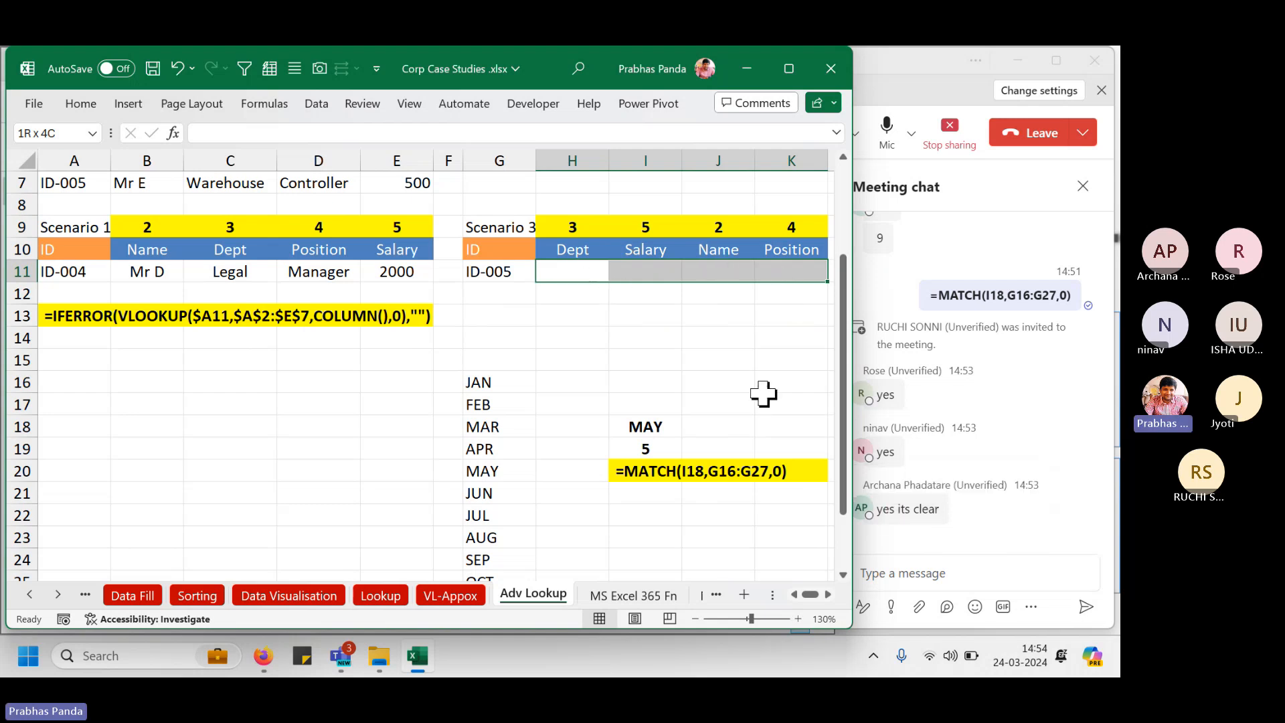
type("=")
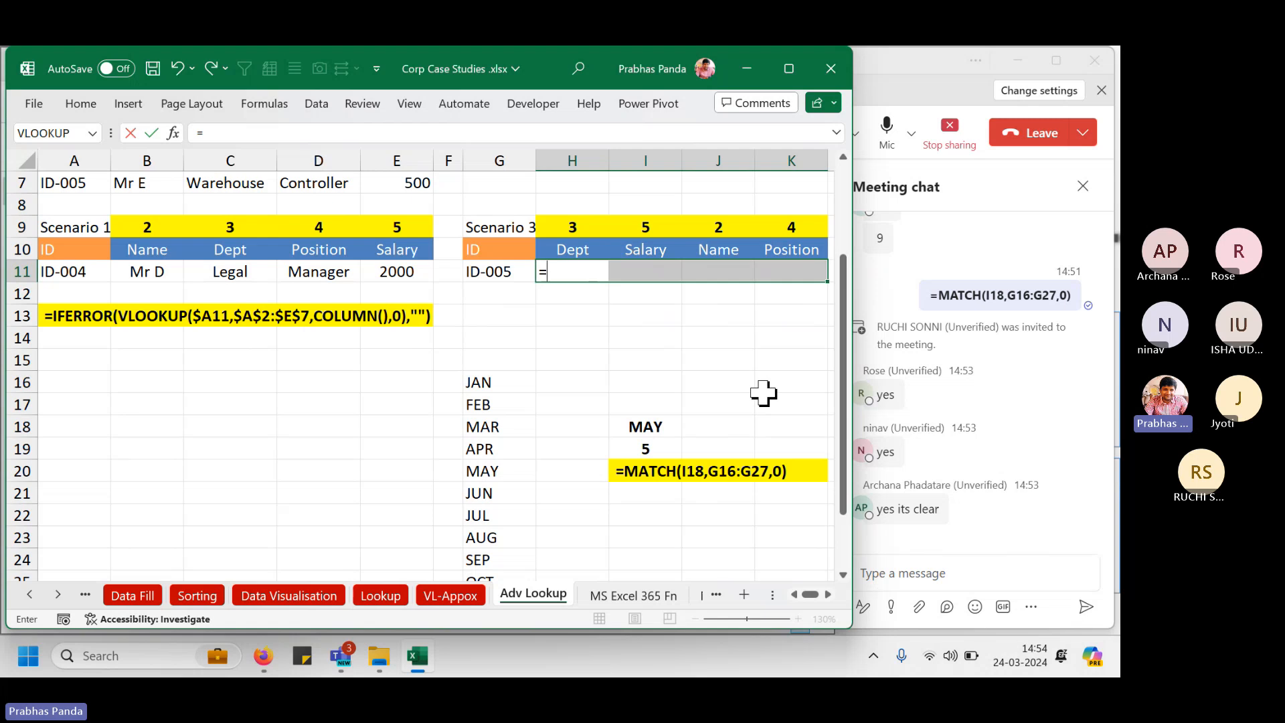
type("VL")
key("Tab")
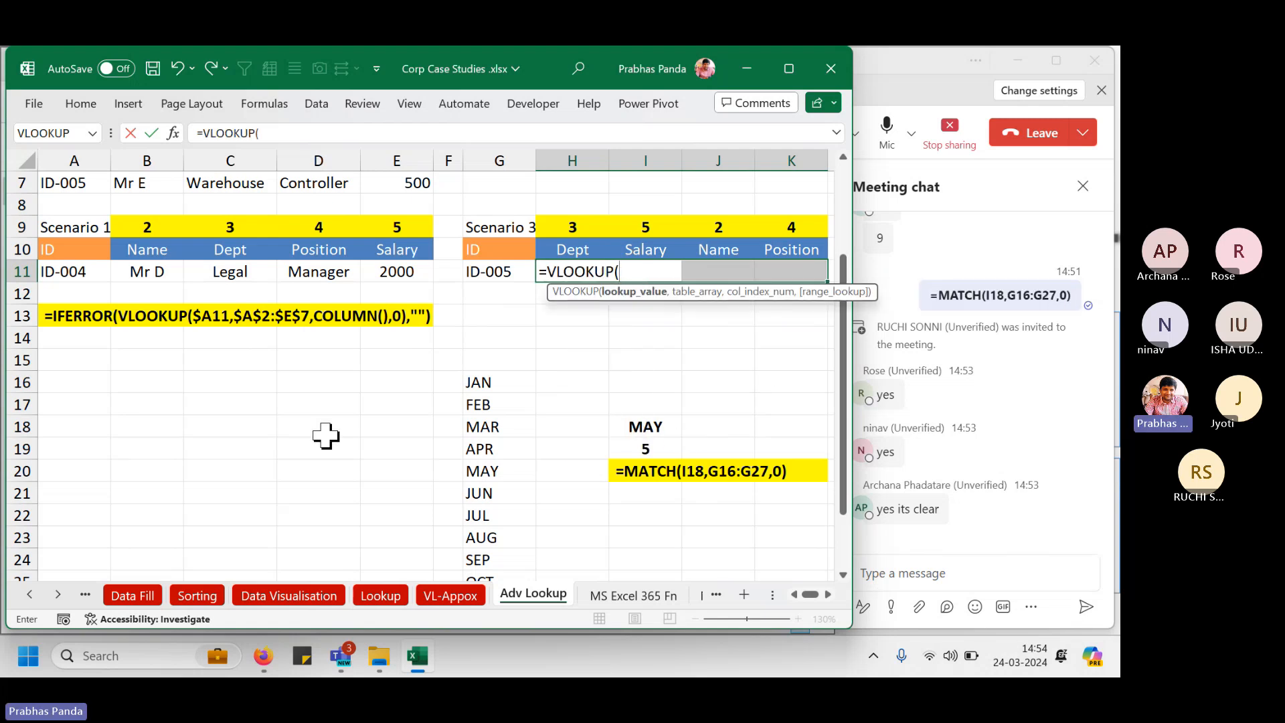
scroll(324, 435, "up", 2)
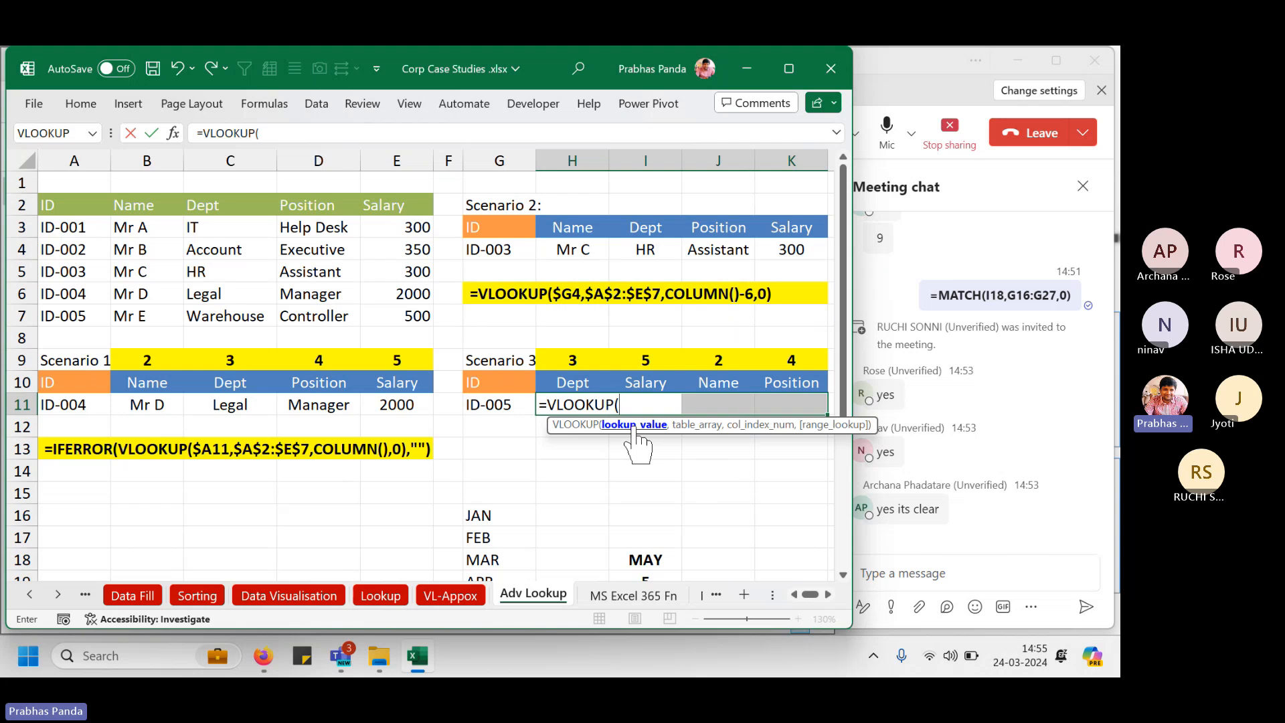
left_click(482, 406)
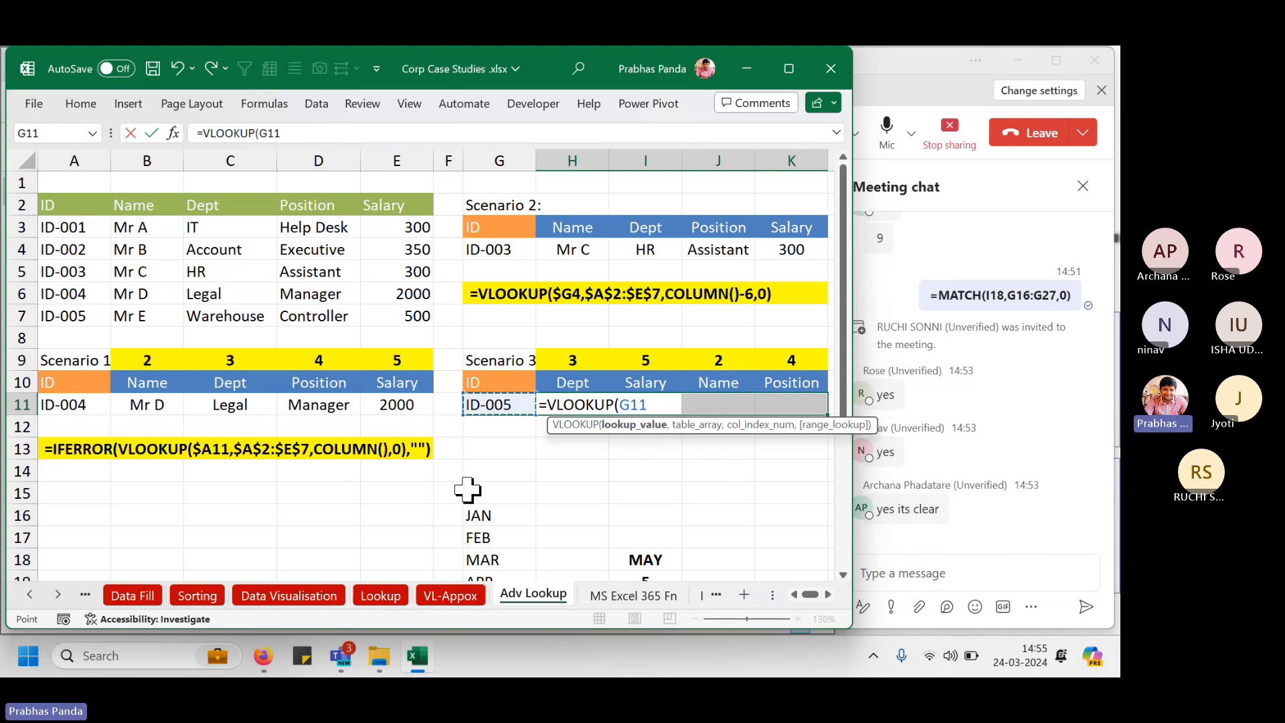
key("F4")
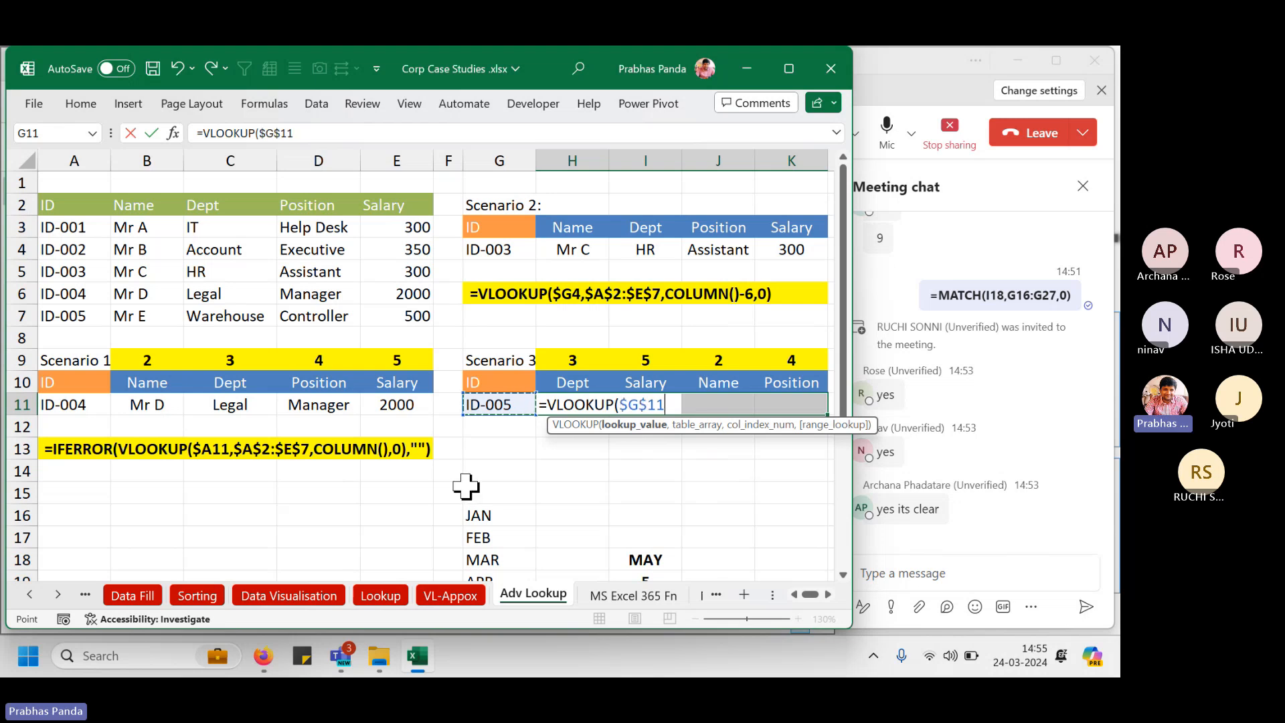
key("F5")
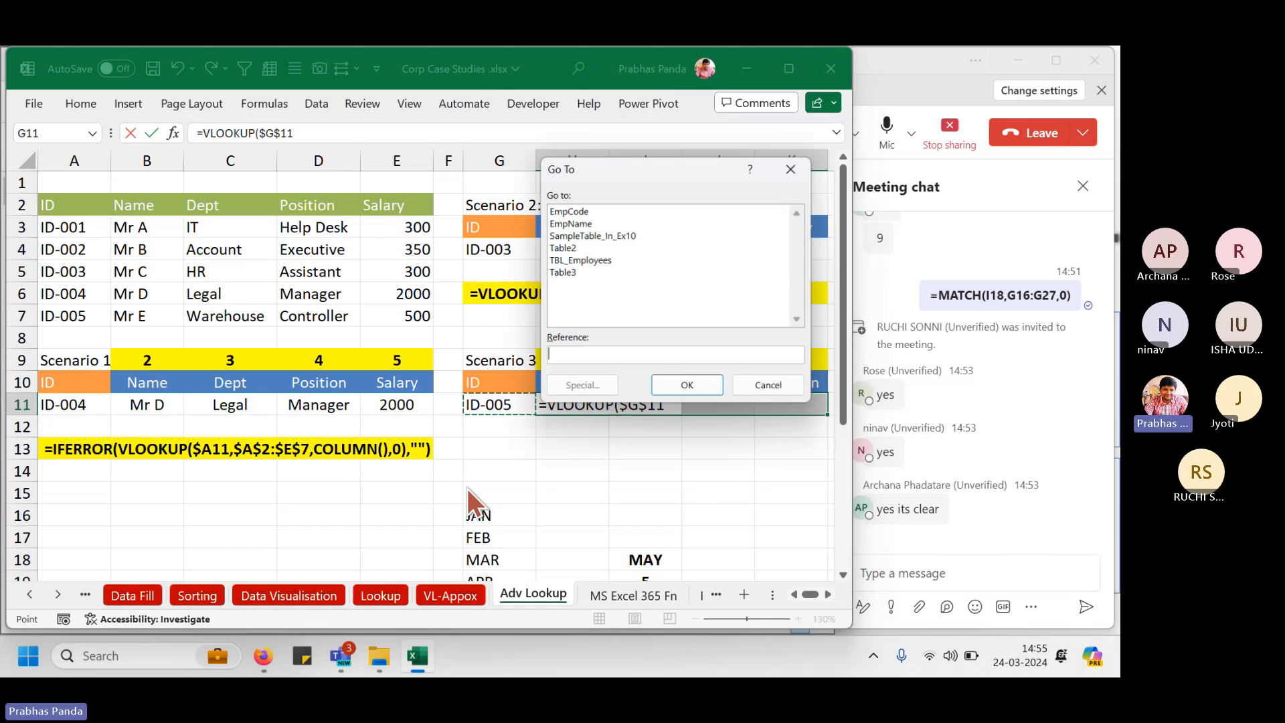
key("Escape")
key("Escape")
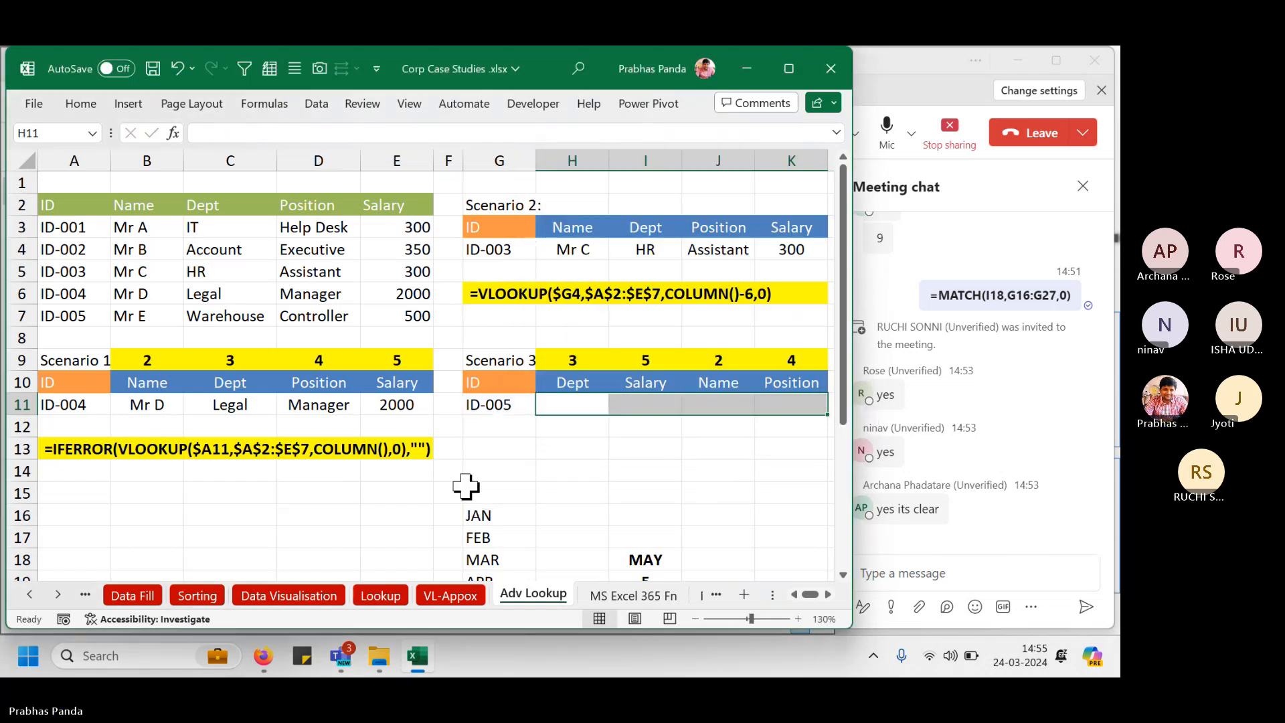
Start a VLOOKUP formula in H11 with $G11 as the lookup value and $A$2:$E$7 as the table array.
type("=VLOOKUP(")
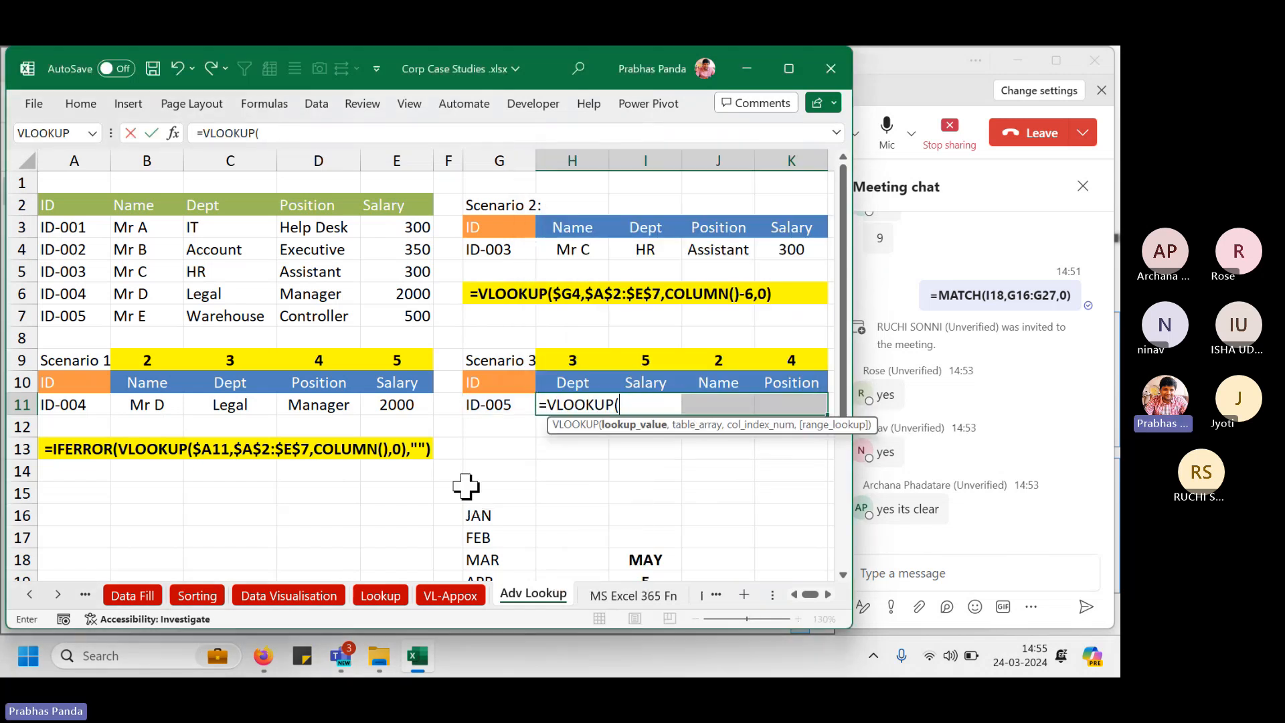
key("Left")
key("F4")
key("F4")
key("F4")
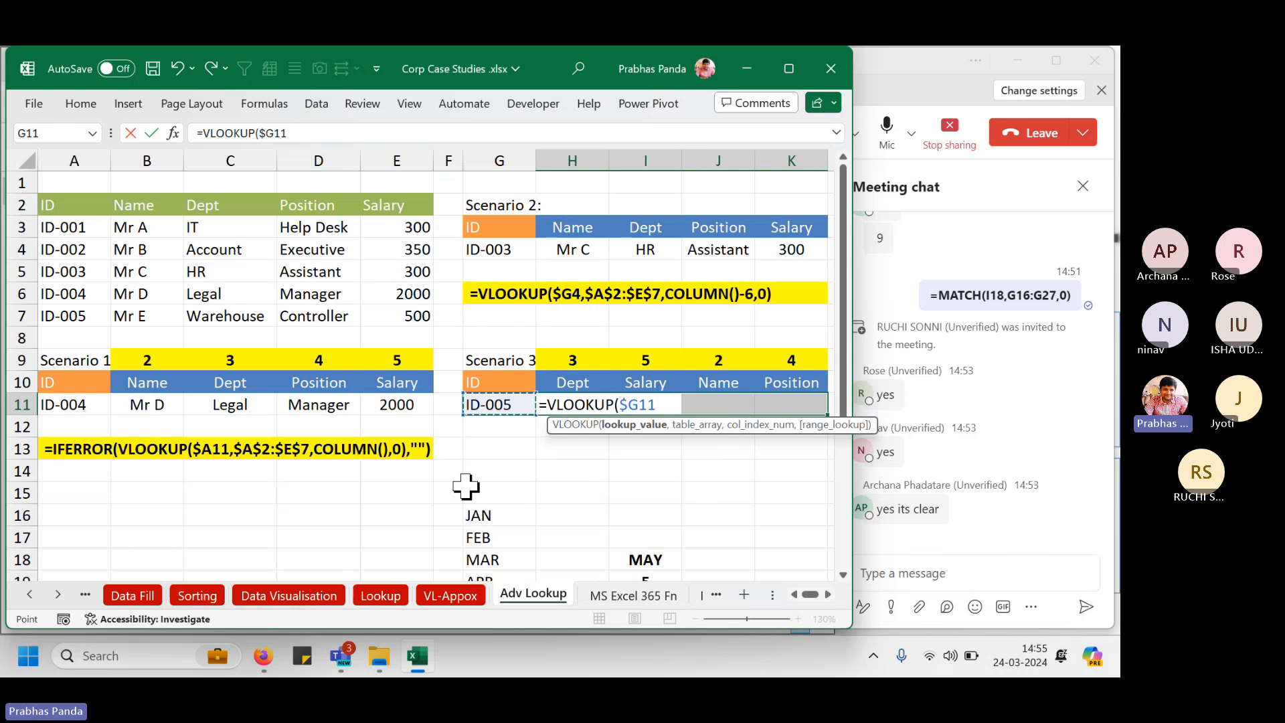
type(",")
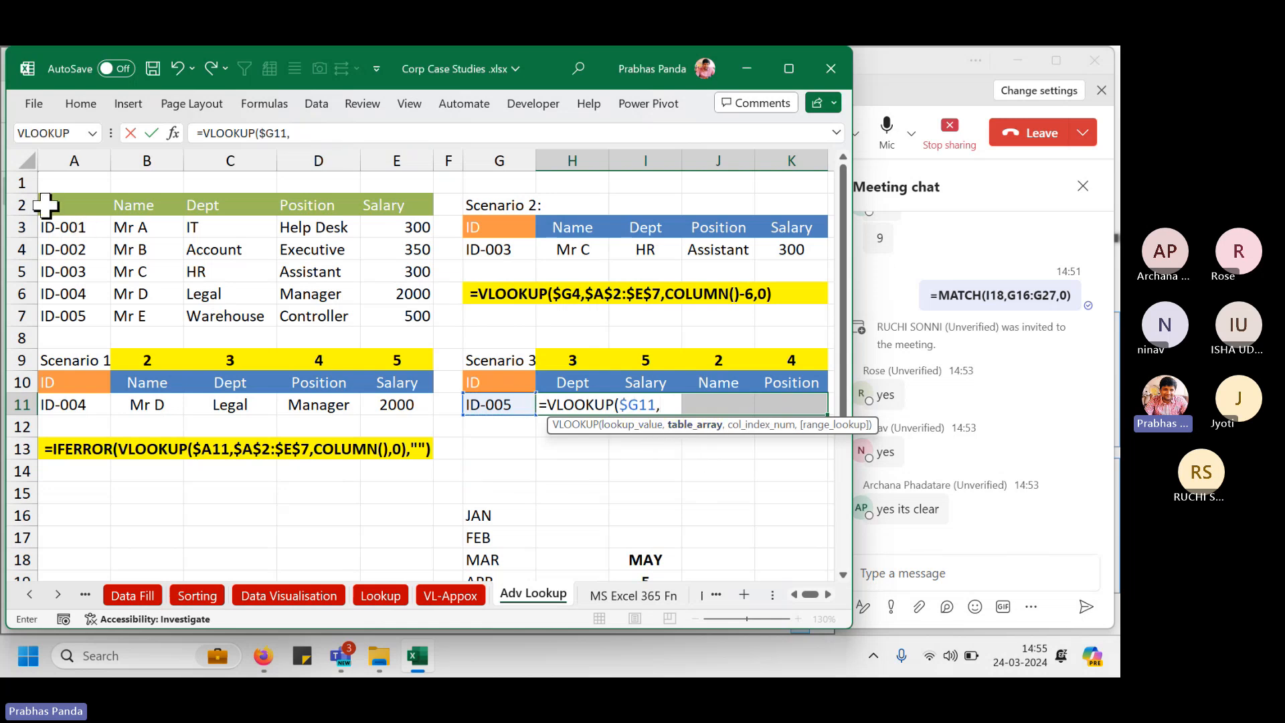
left_click_drag(46, 207, 398, 317)
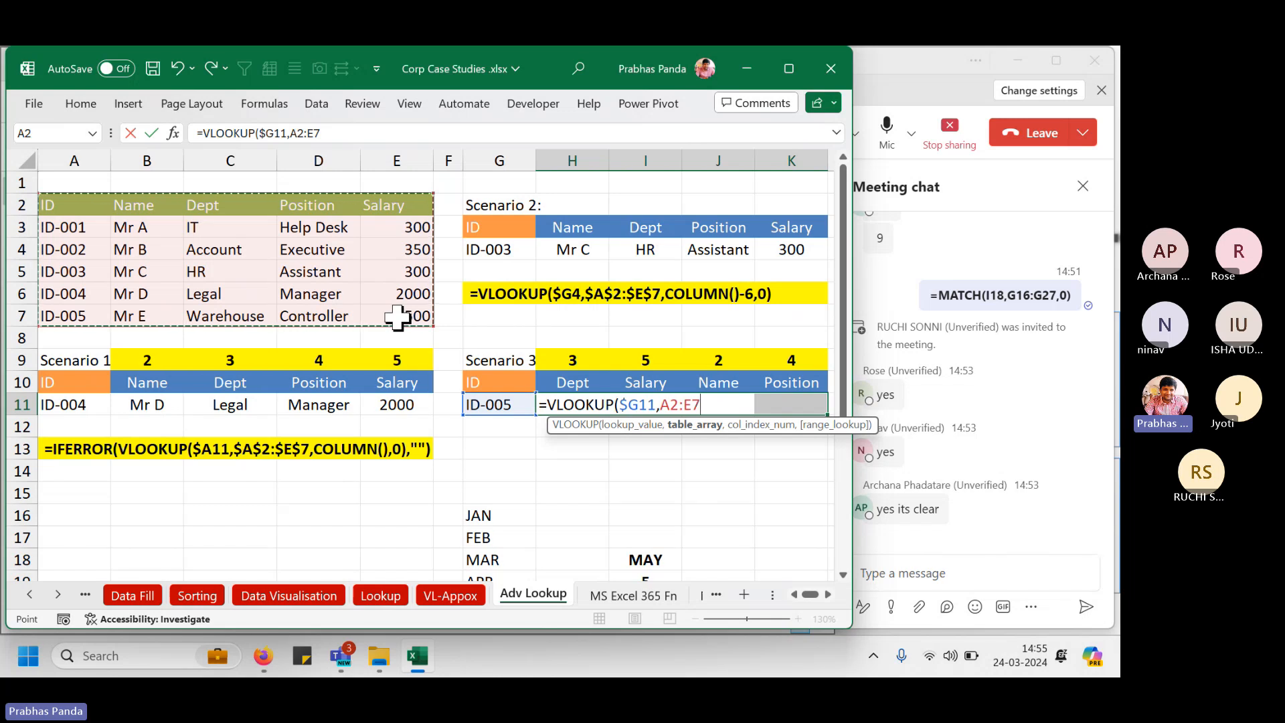
key("F4")
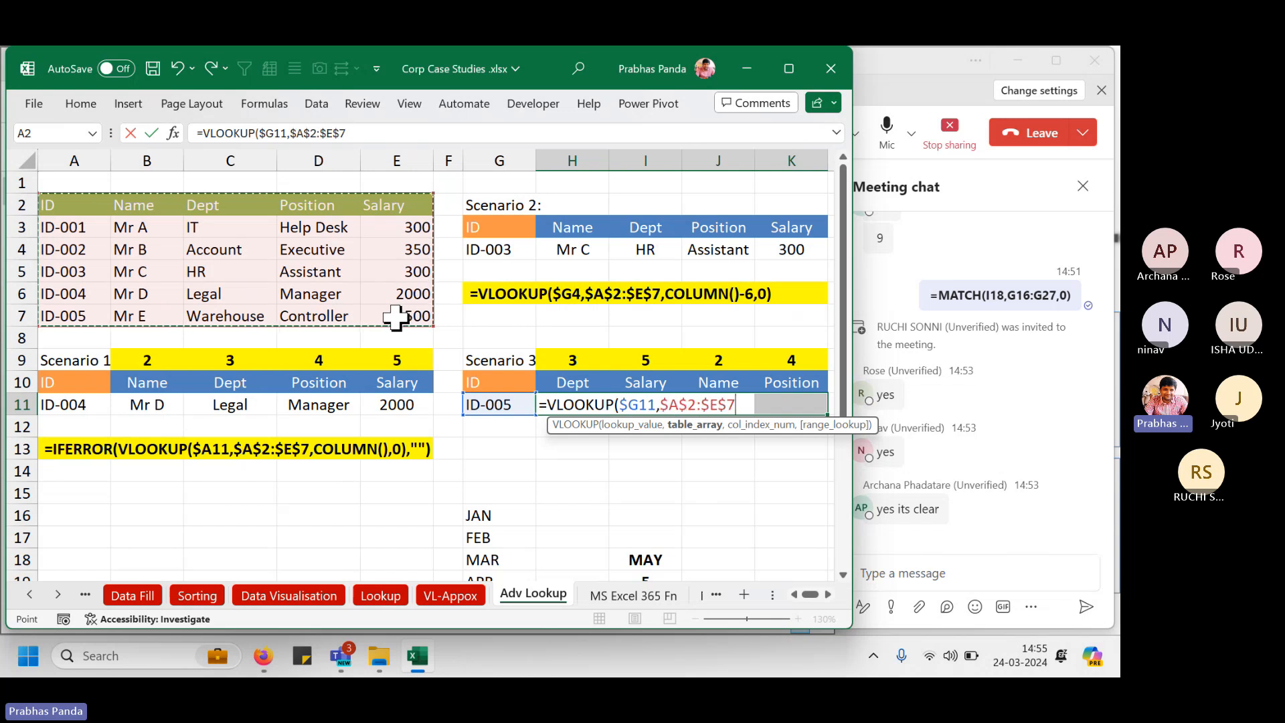
type(",")
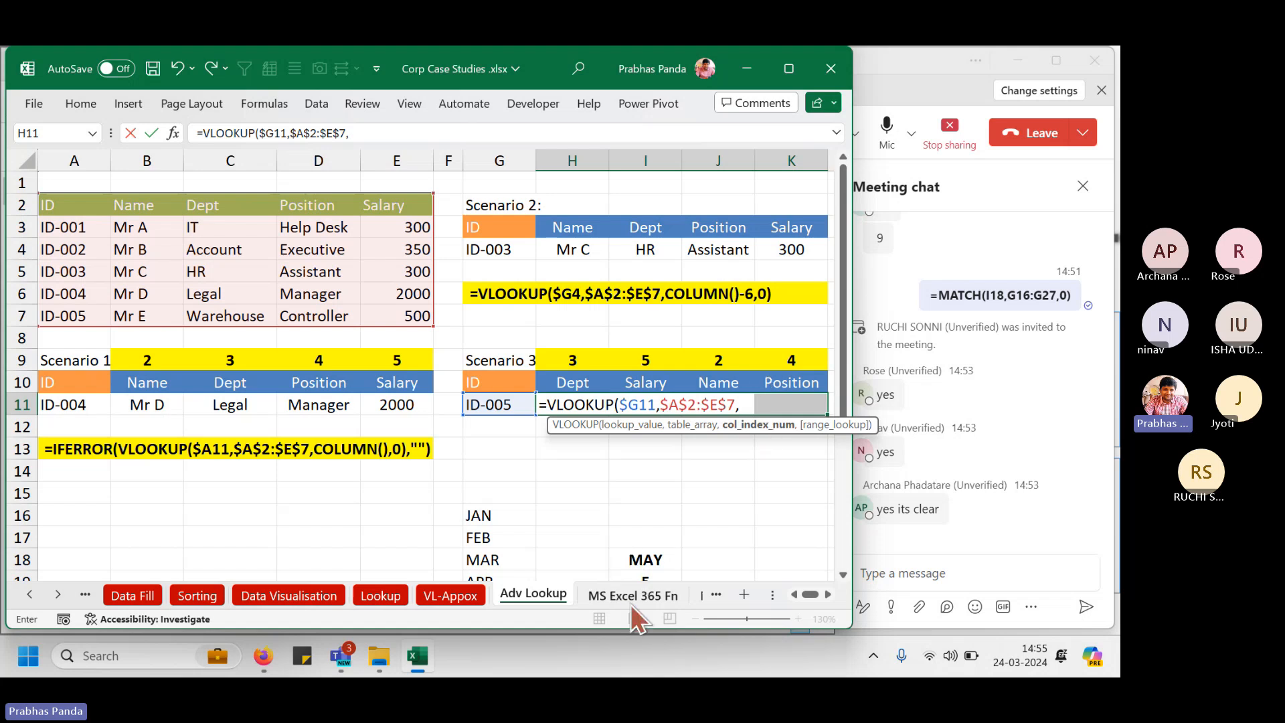
Supply the VLOOKUP's column index with a nested MATCH(H10,$A$2:$E$2,0).
type("MATCH(")
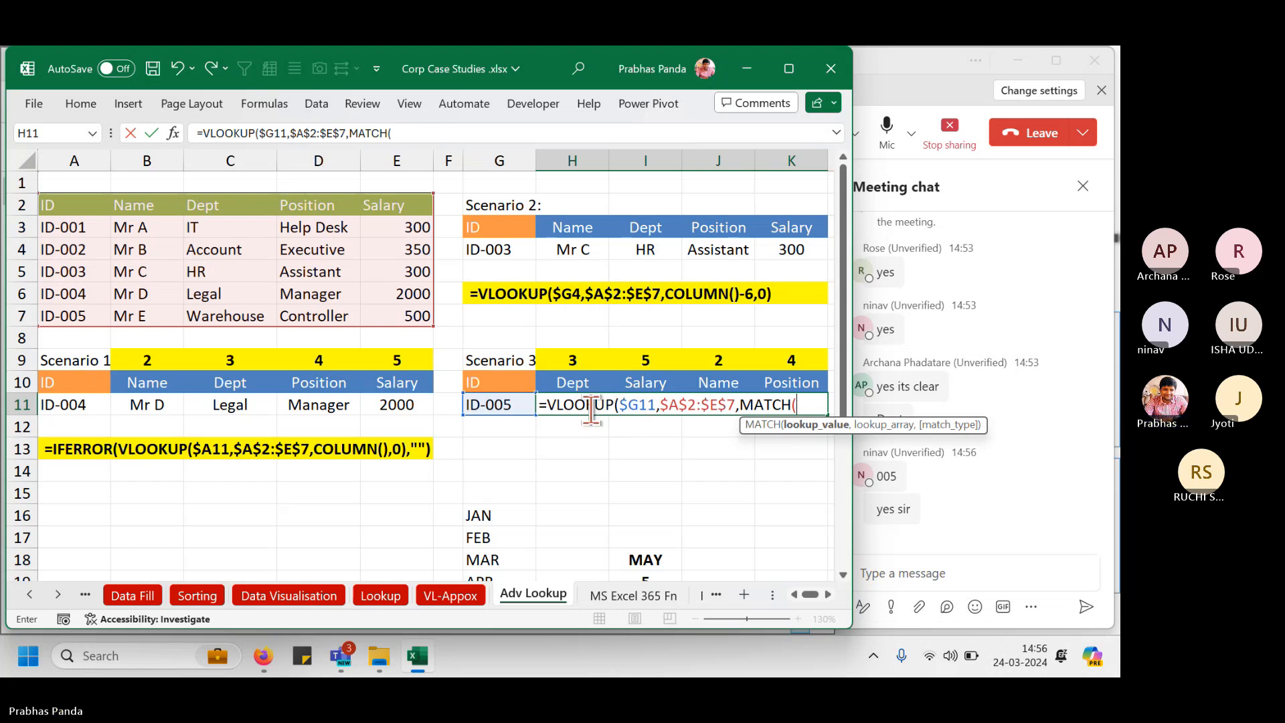
left_click(573, 381)
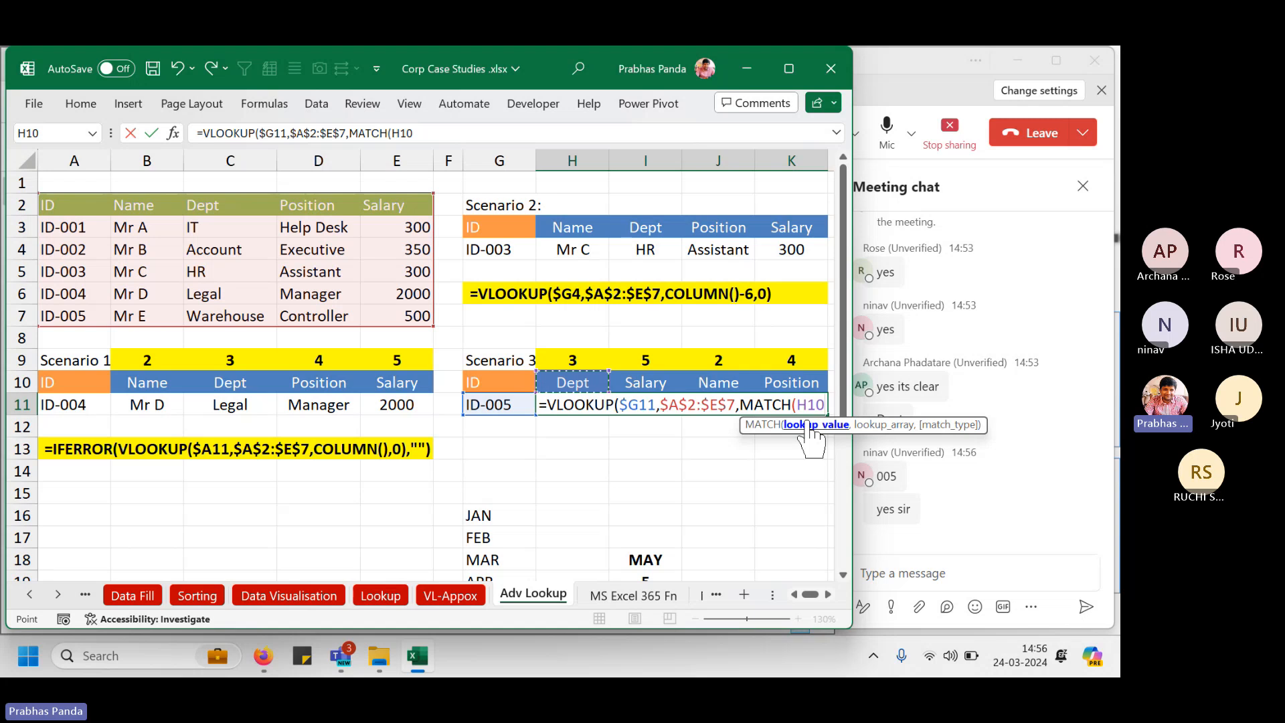
type(",")
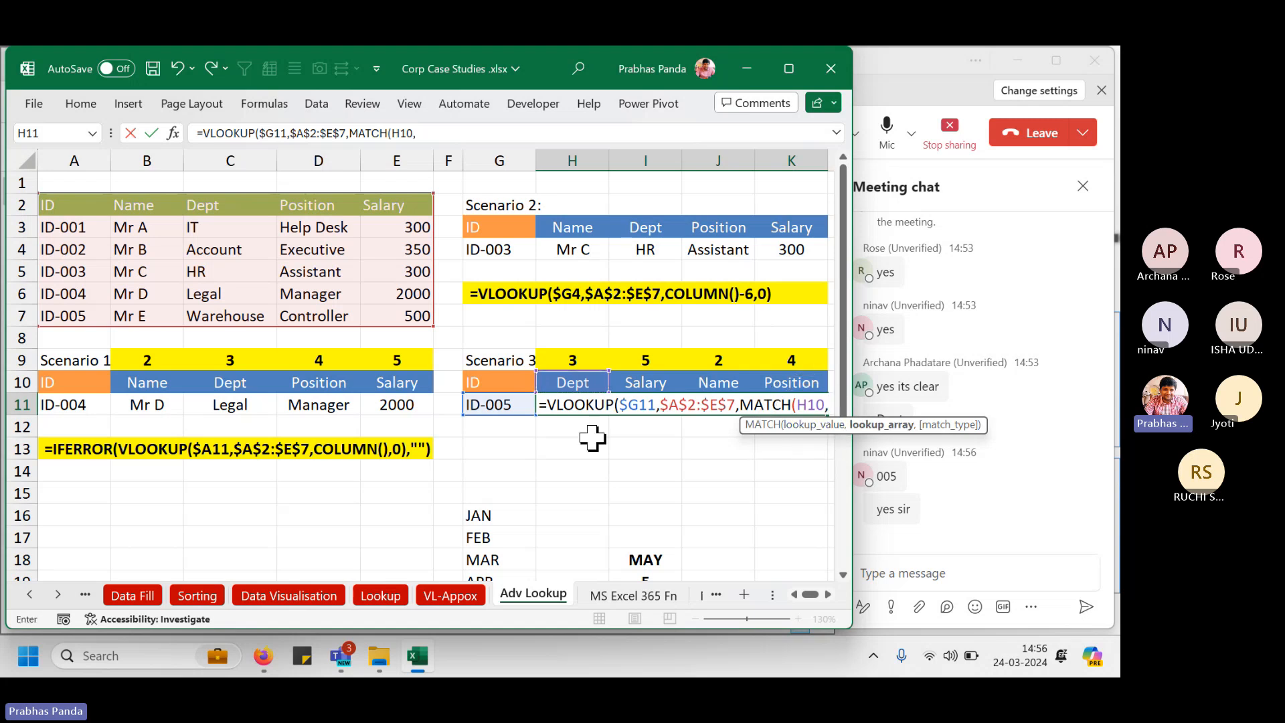
left_click_drag(81, 205, 413, 208)
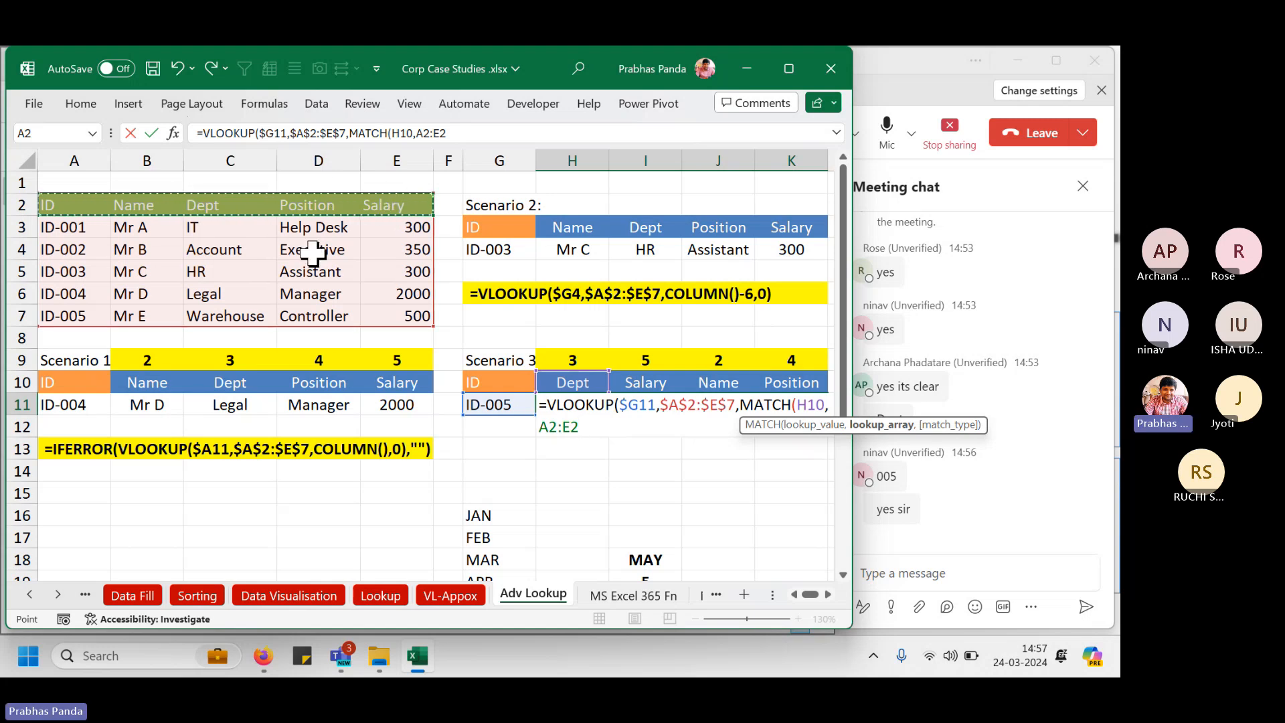
key("F4")
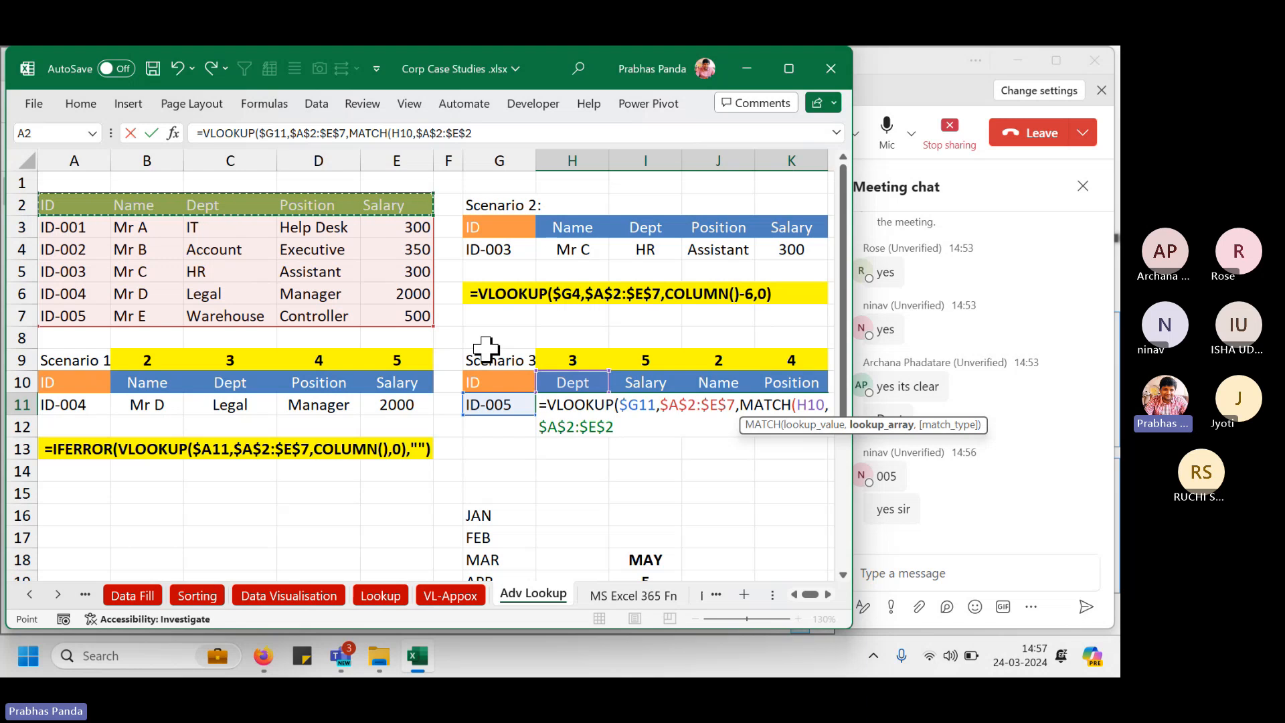
type(",")
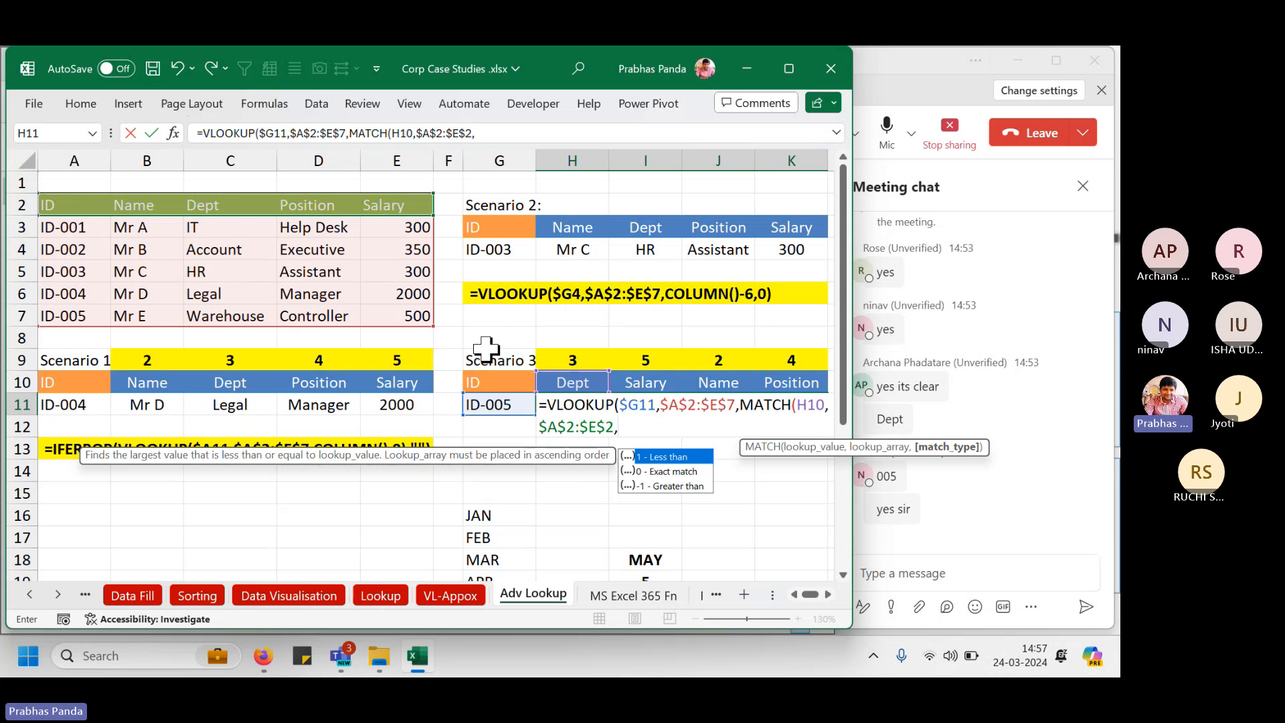
type("0)")
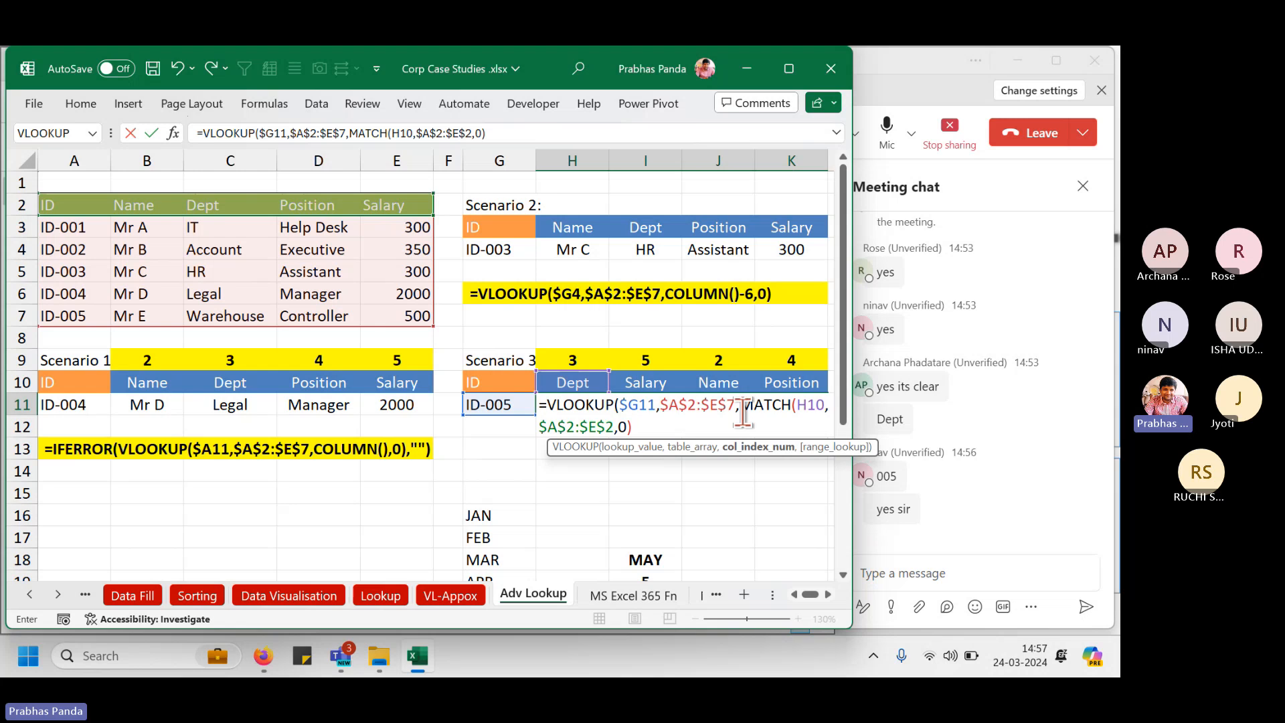
Evaluate the nested MATCH part inside the formula to check its result, and restore the MATCH expression.
left_click_drag(740, 404, 747, 496)
key("F9")
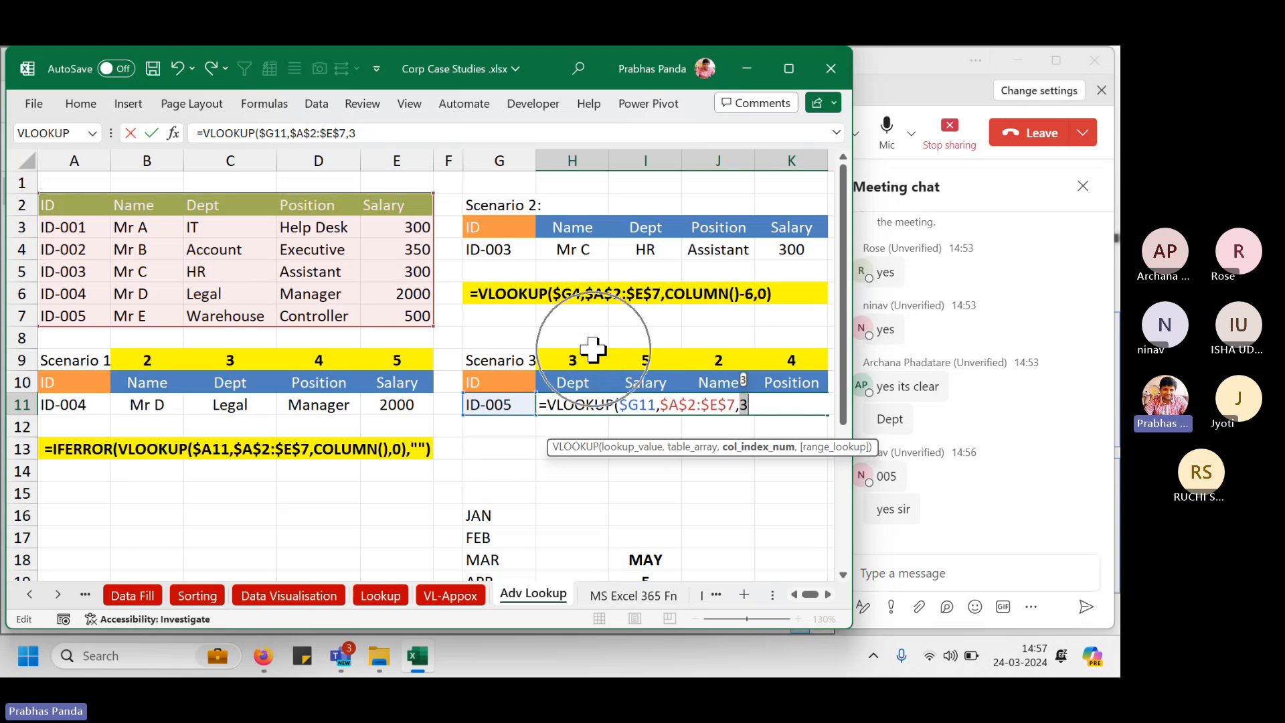
key("ctrl+z")
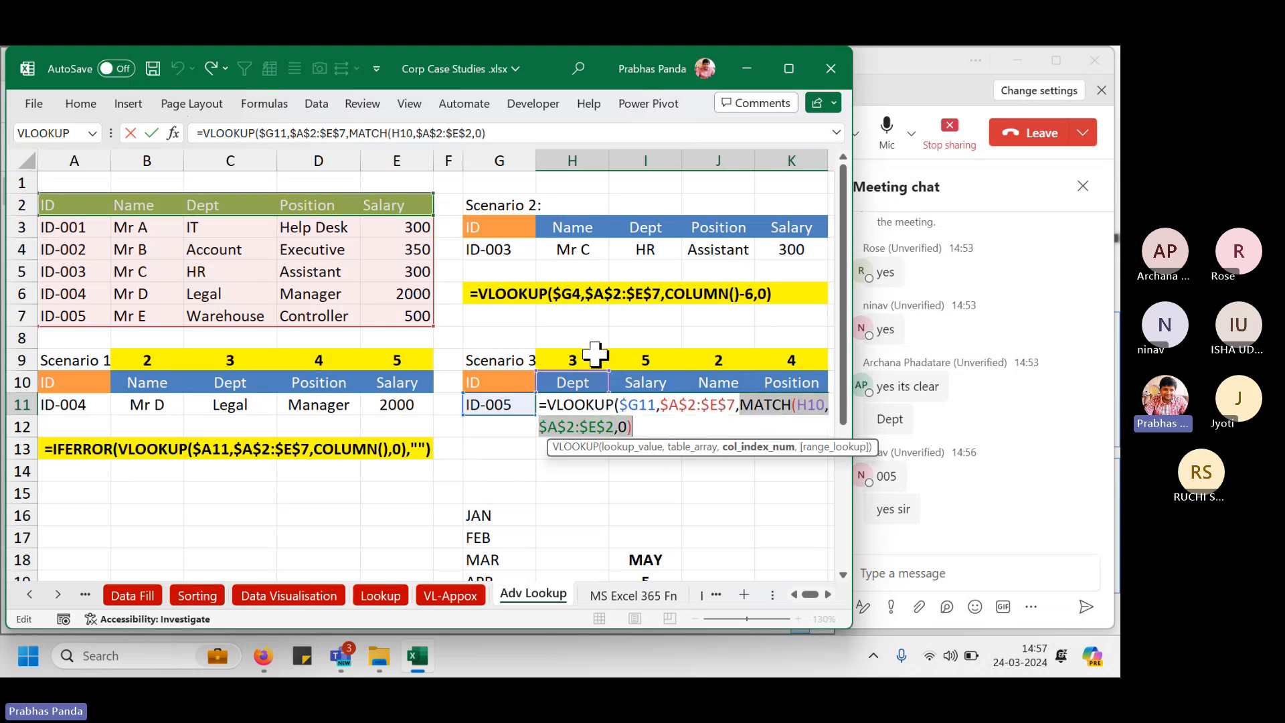
left_click(668, 422)
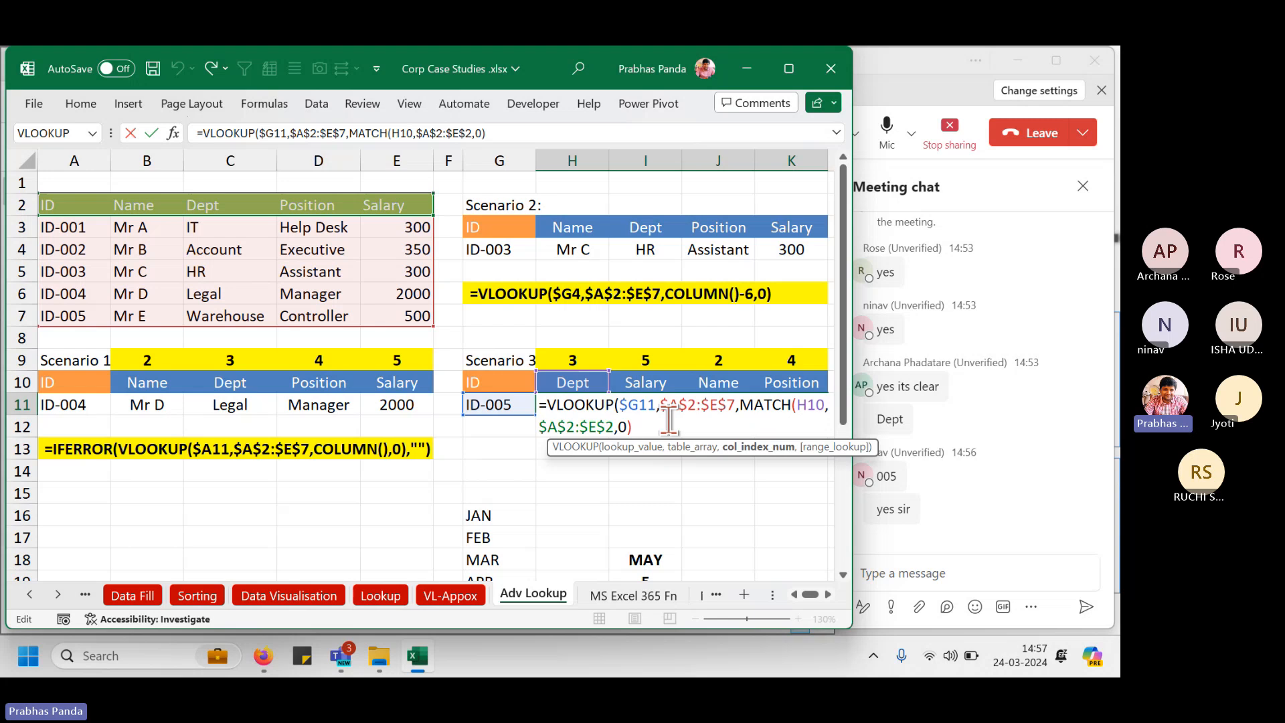
Complete the VLOOKUP with exact-match argument 0, enter it in all of H11:K11, and recheck the formula in H11.
type(",")
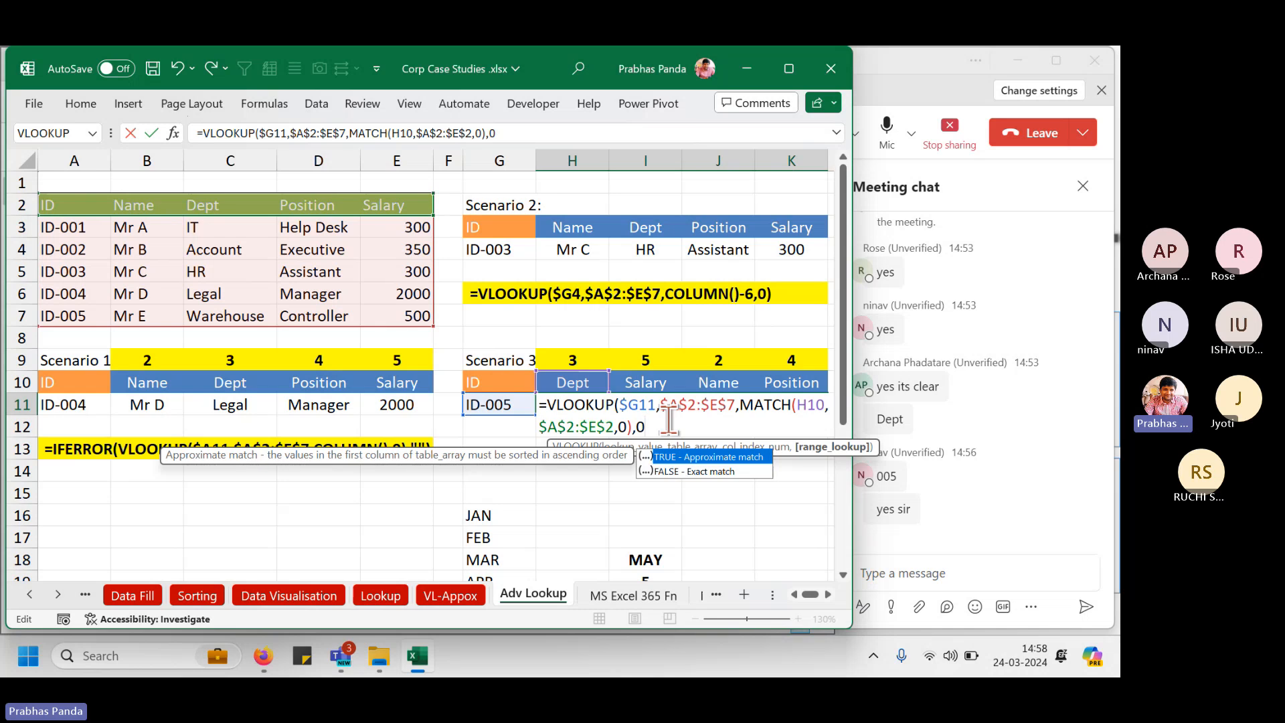
type("0)")
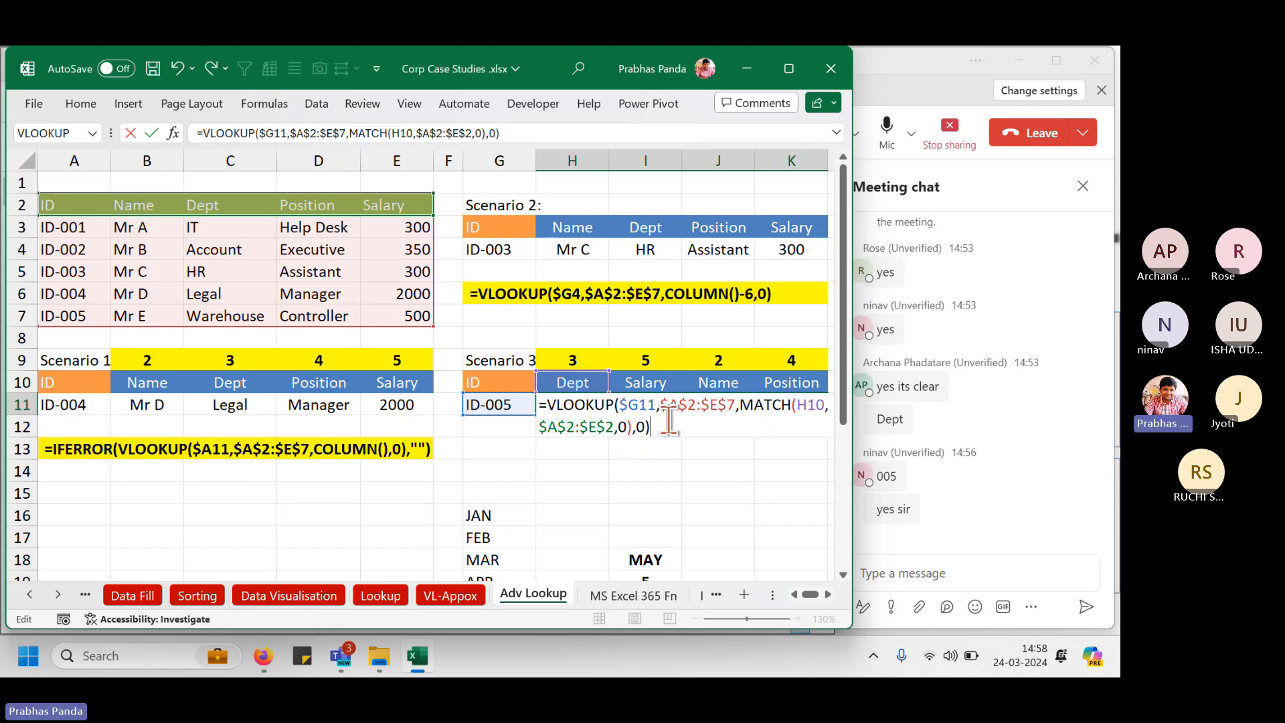
key("ctrl+Return")
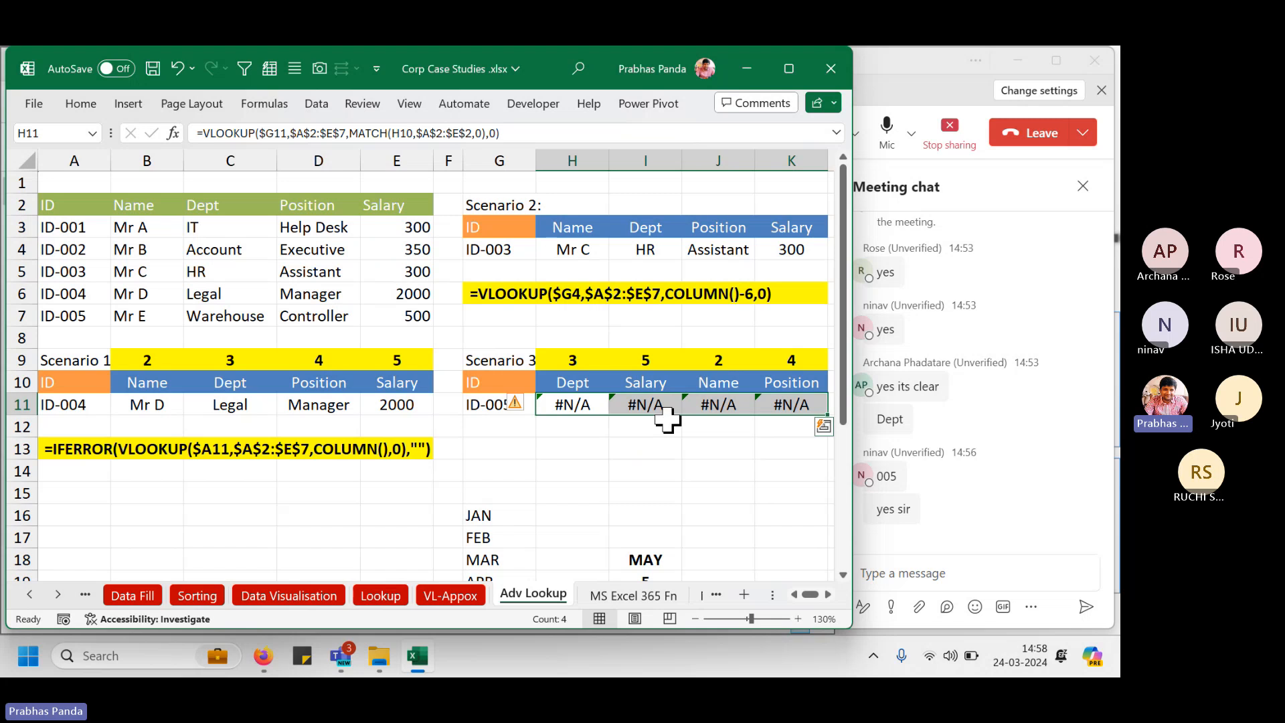
key("F2")
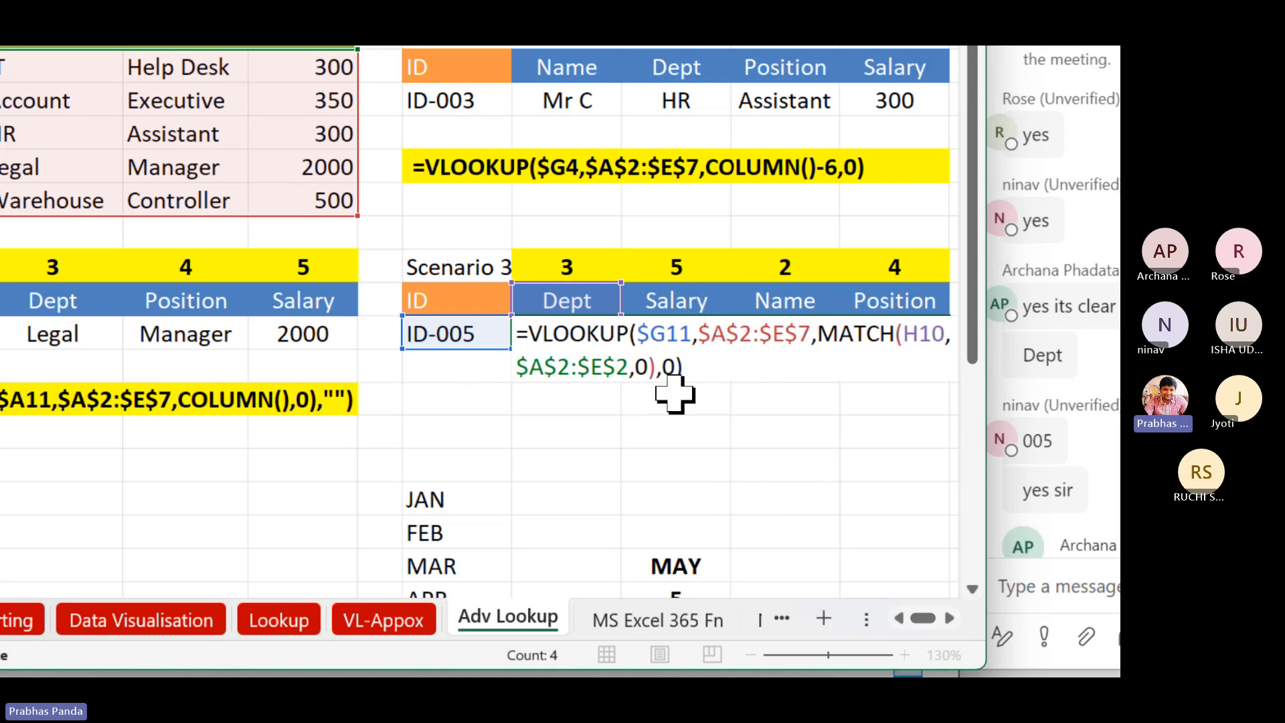
key("ctrl+Return")
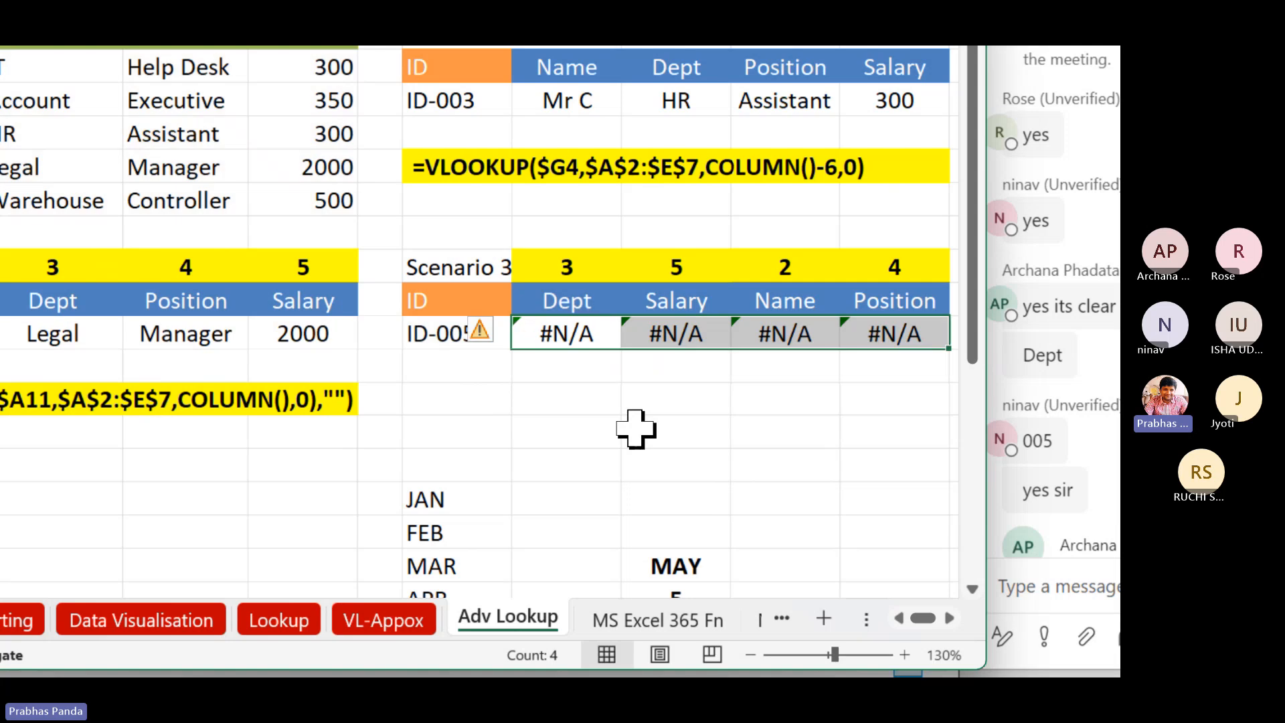
Count the characters of the Scenario 3 ID by entering =LEN(G11) in cell G12.
left_click(431, 365)
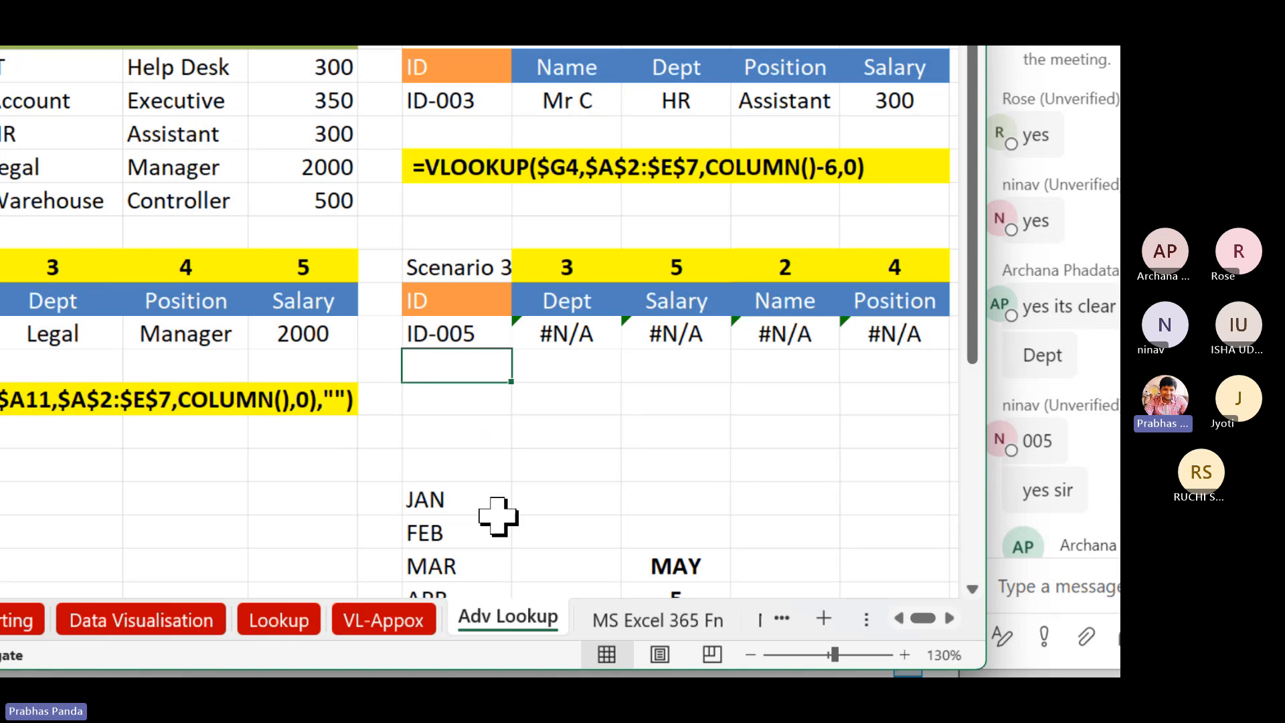
left_click(478, 338)
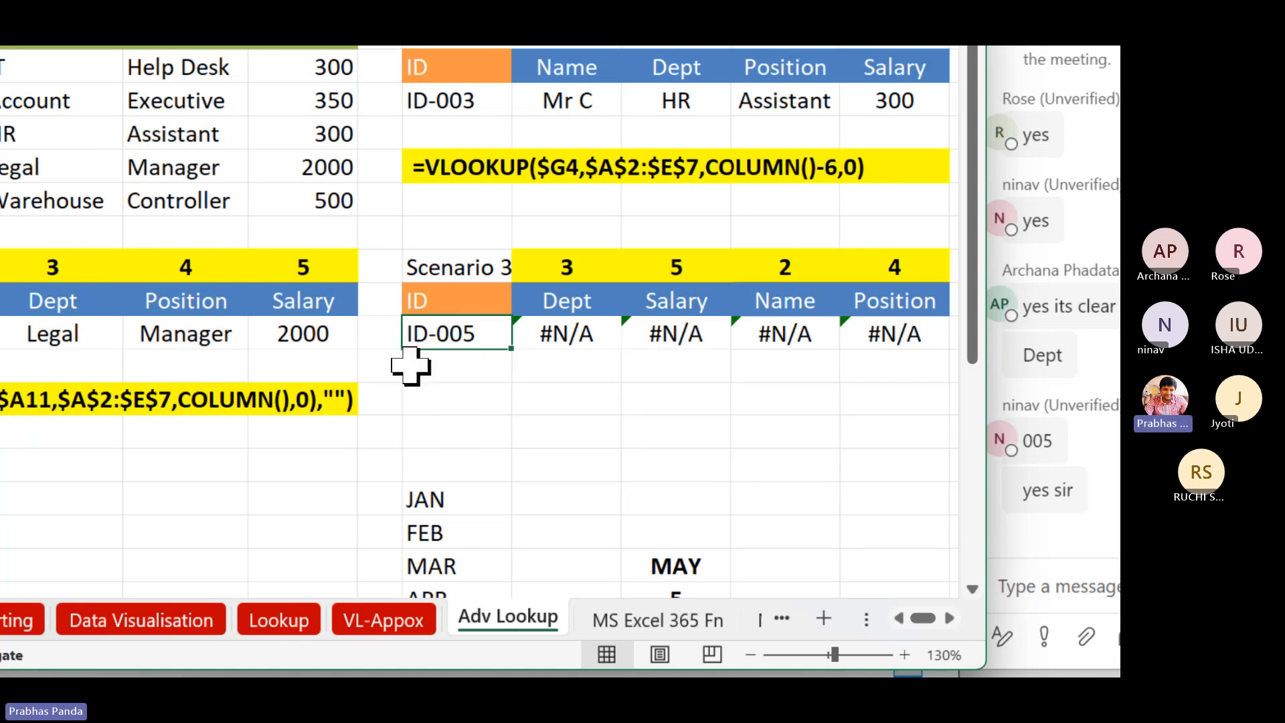
left_click(479, 365)
type("=LEN(")
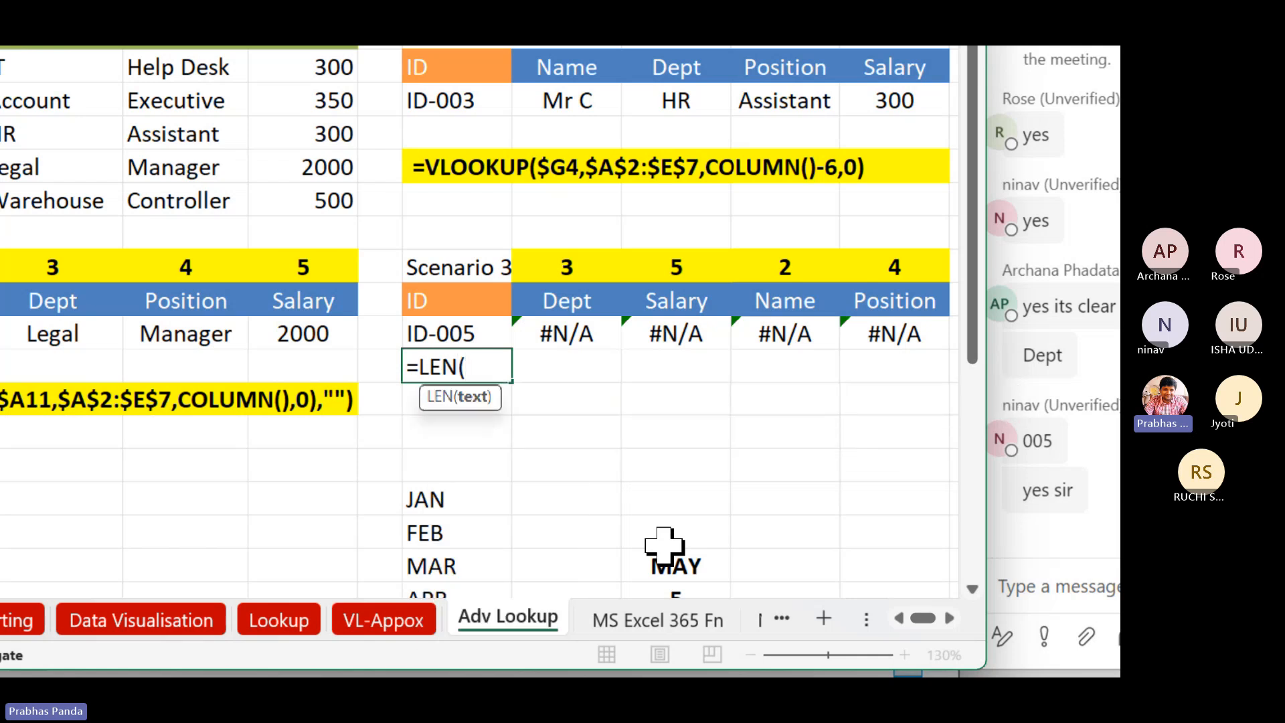
key("Up")
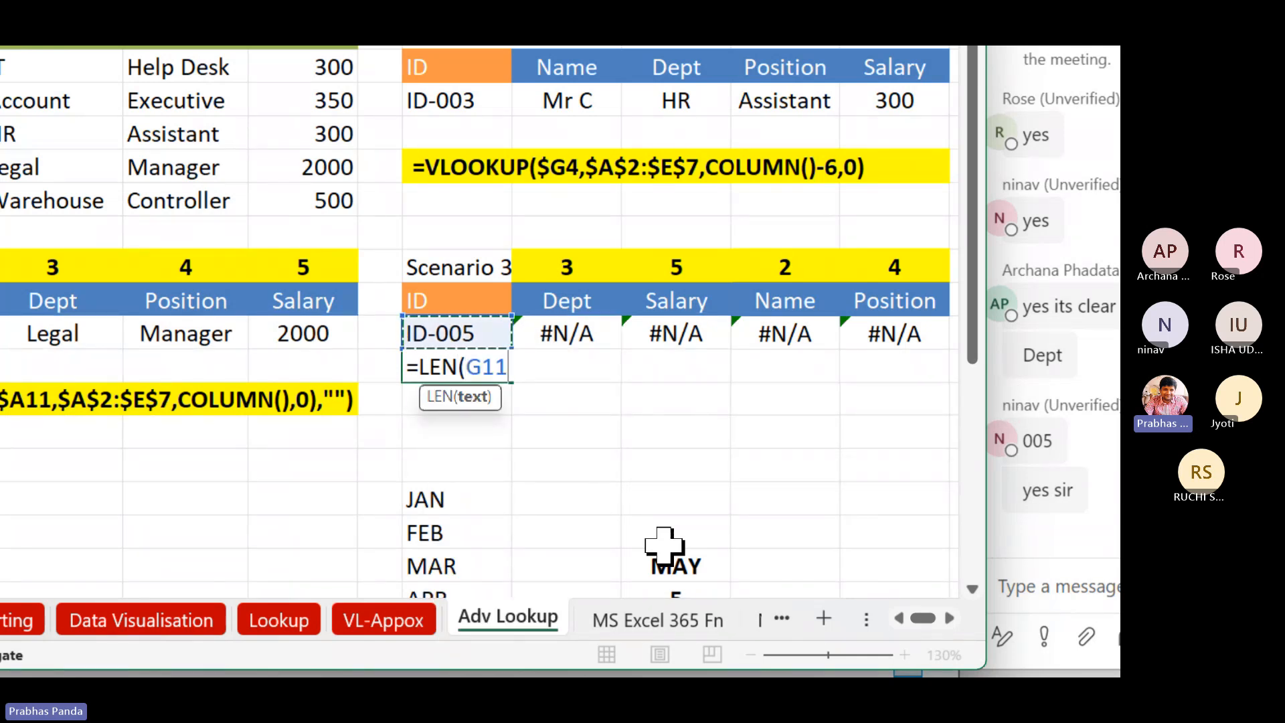
key("Return")
key("Up")
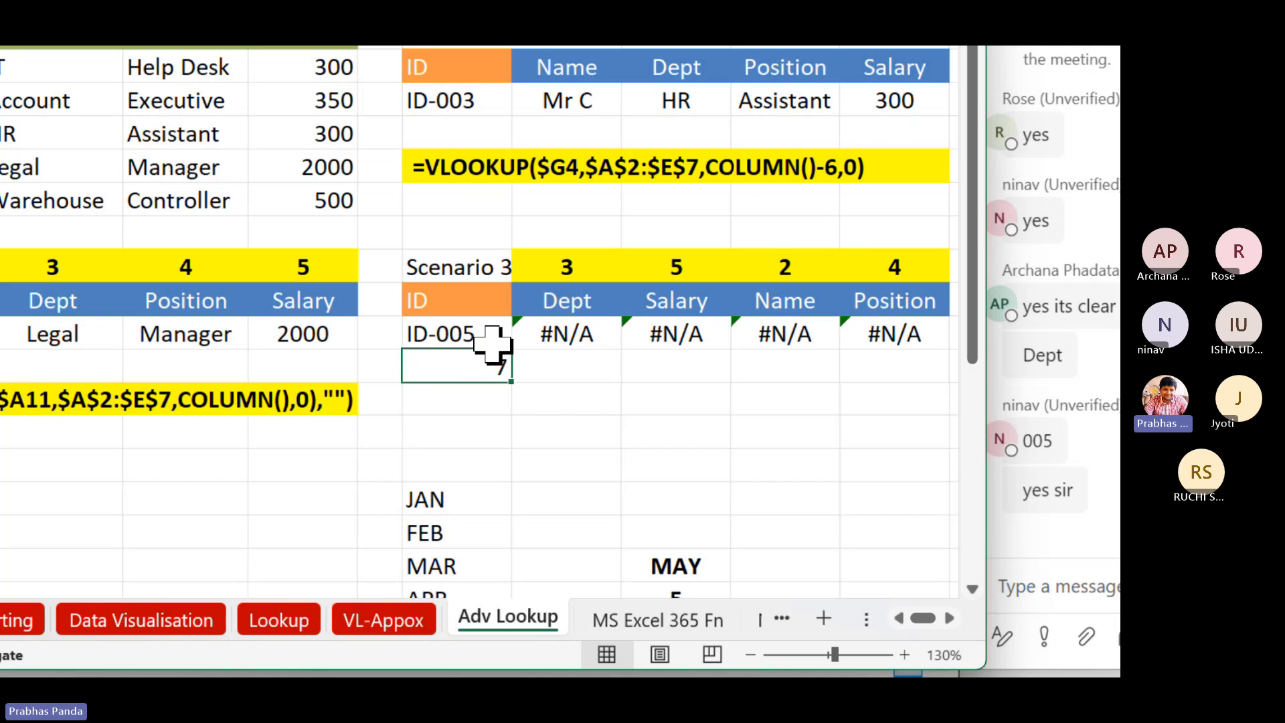
Strip extra spaces from the Scenario 3 ID by entering =TRIM(G11) in cell G13.
left_click(487, 408)
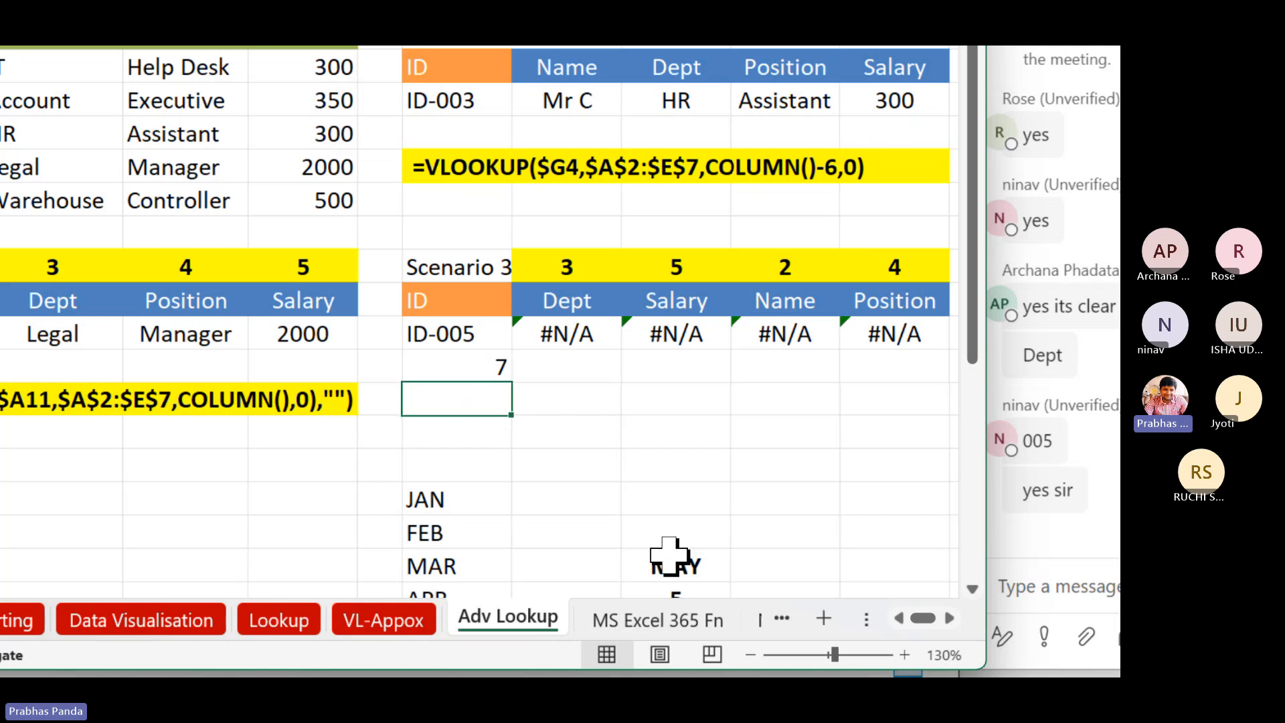
type("=TRIM(")
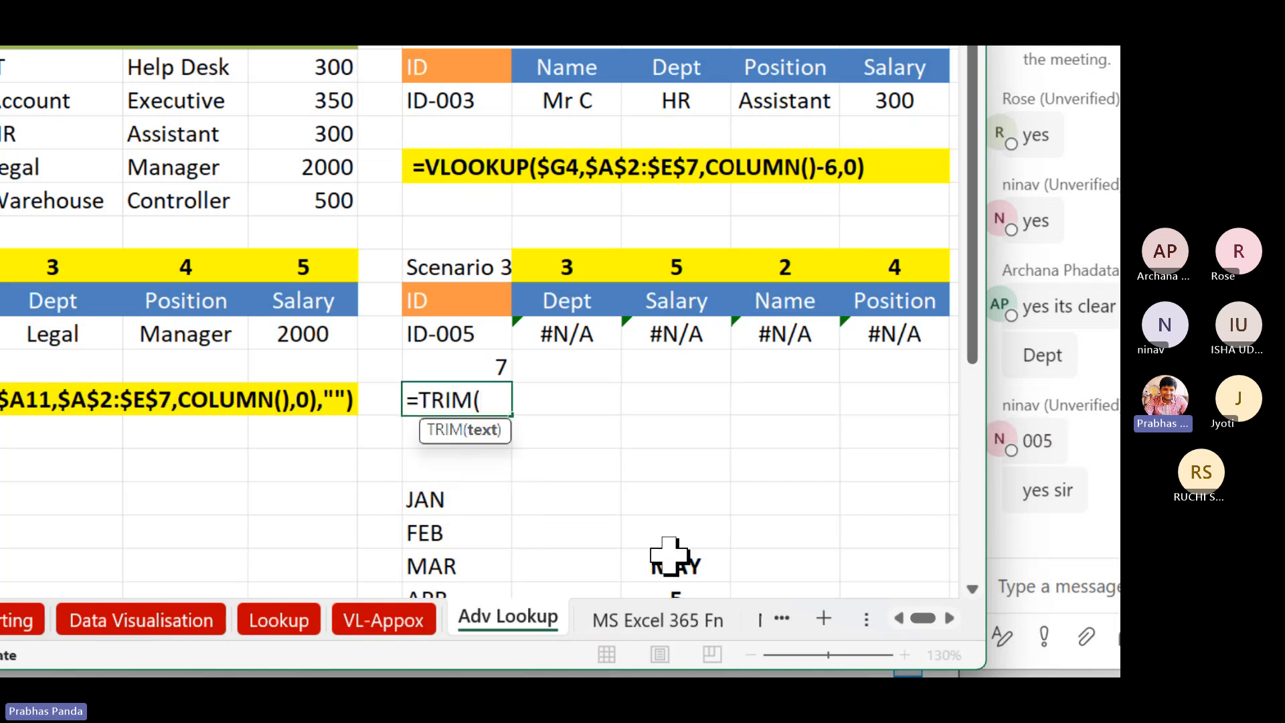
key("Up")
key("Up")
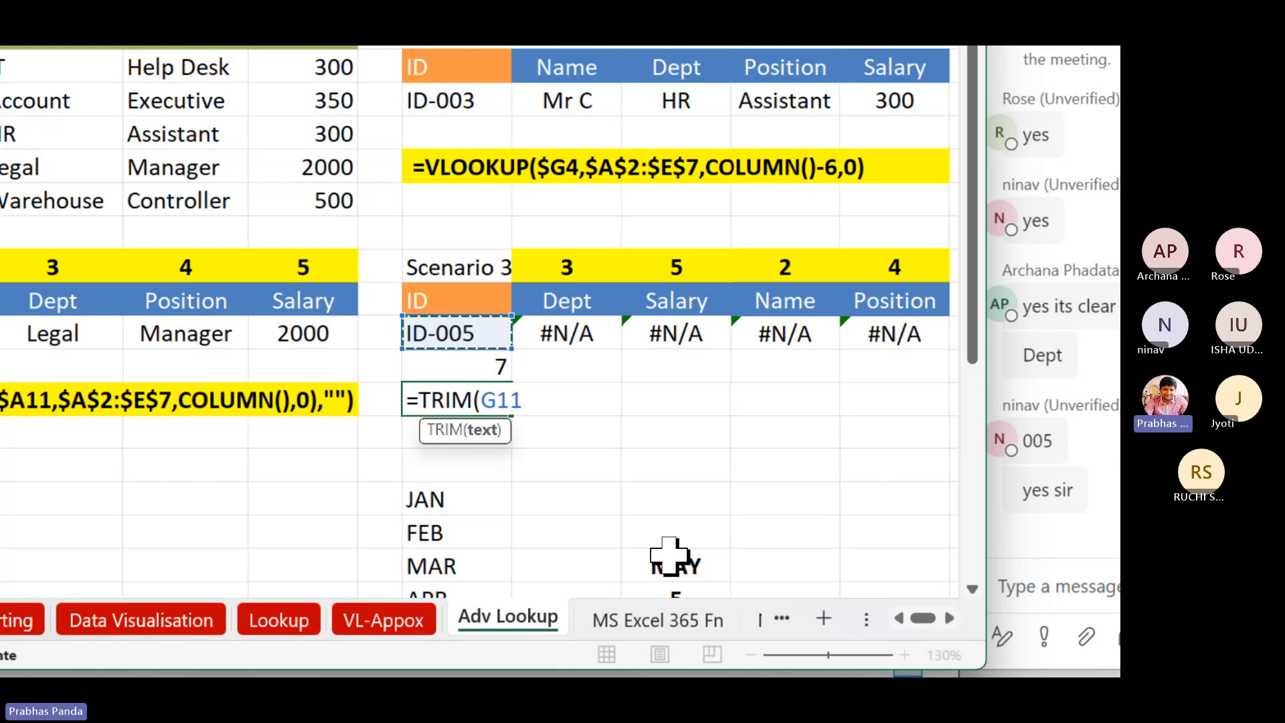
key("Return")
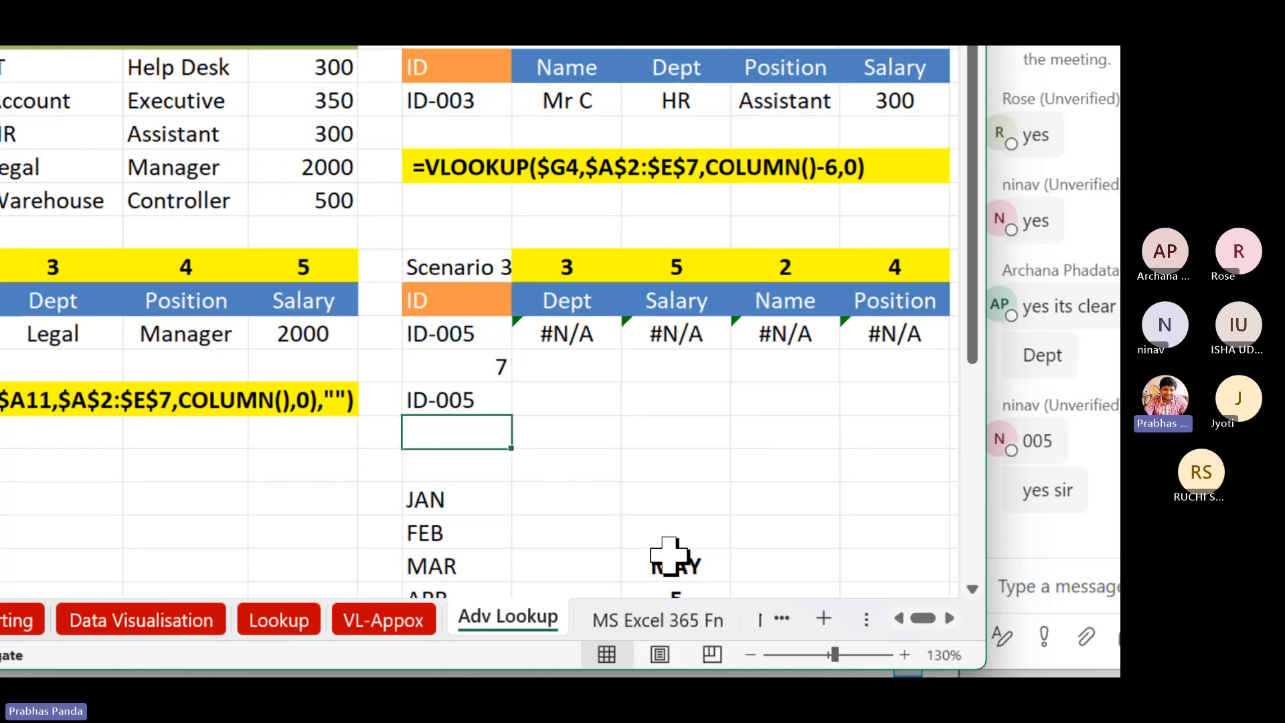
Count the trimmed ID's characters by entering =LEN(G13) in cell H13, and select cells G7:G15.
key("Up")
key("Right")
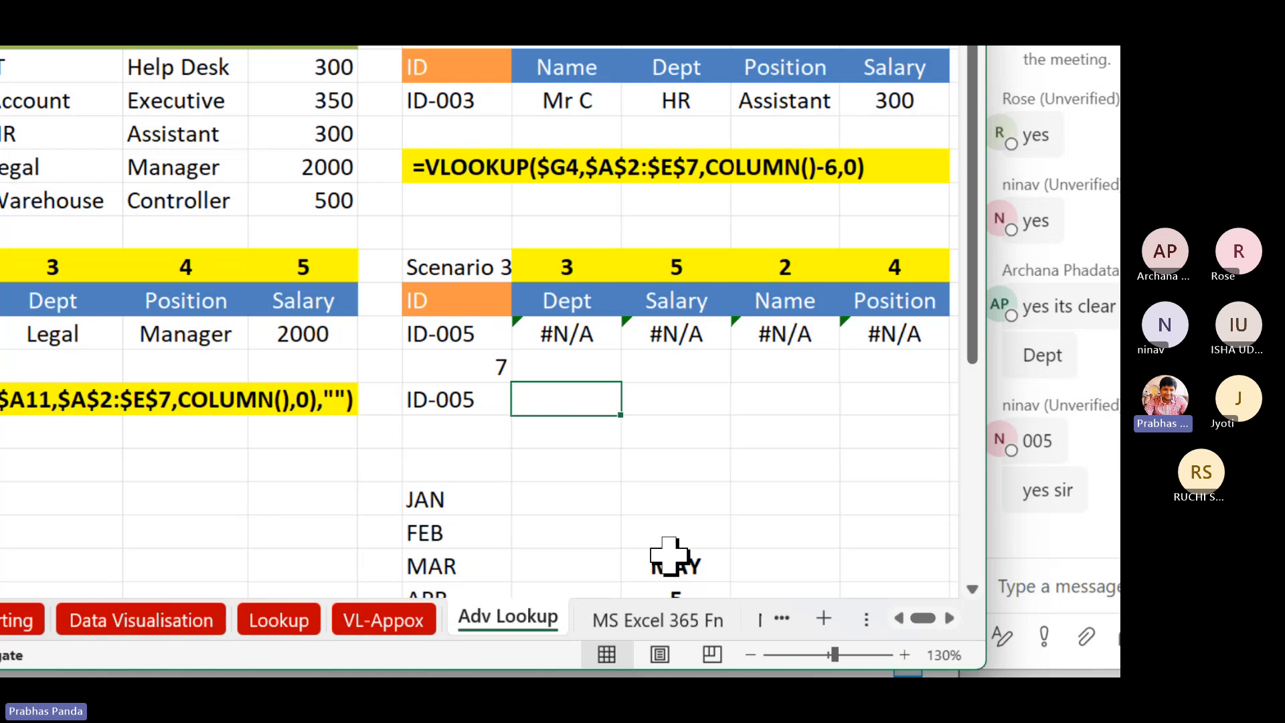
type("=")
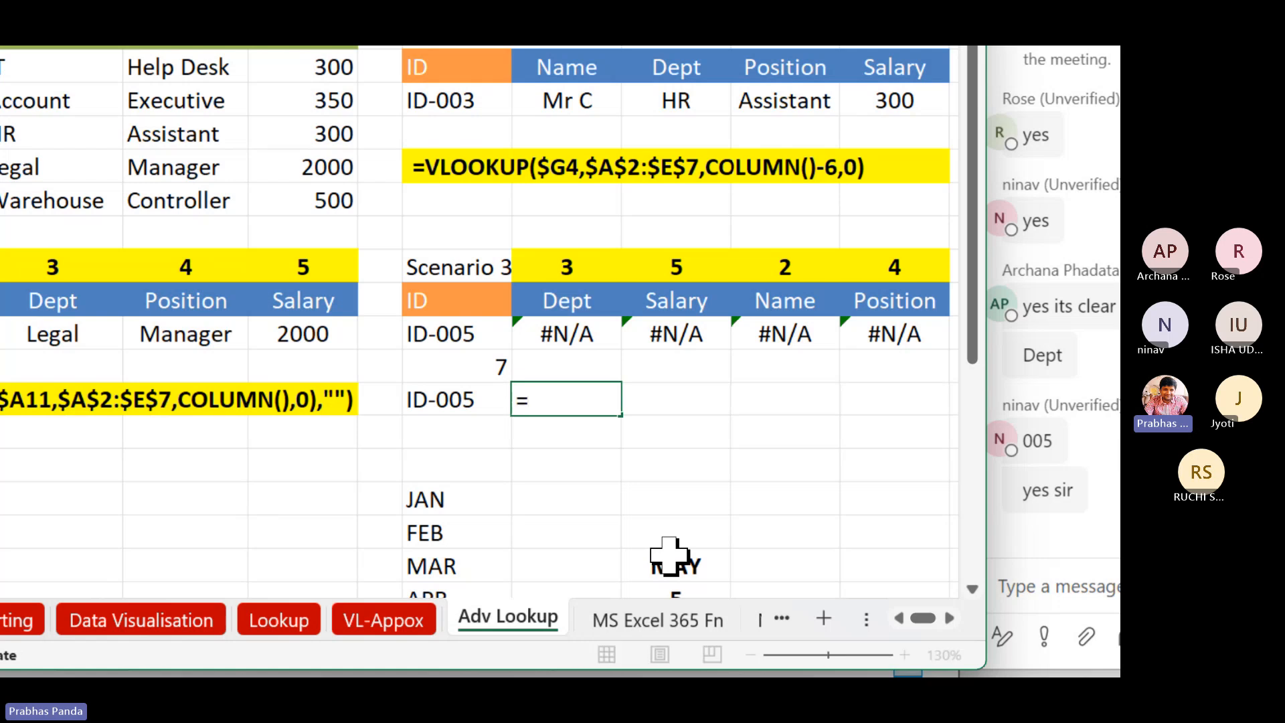
type("LEN(")
key("Left")
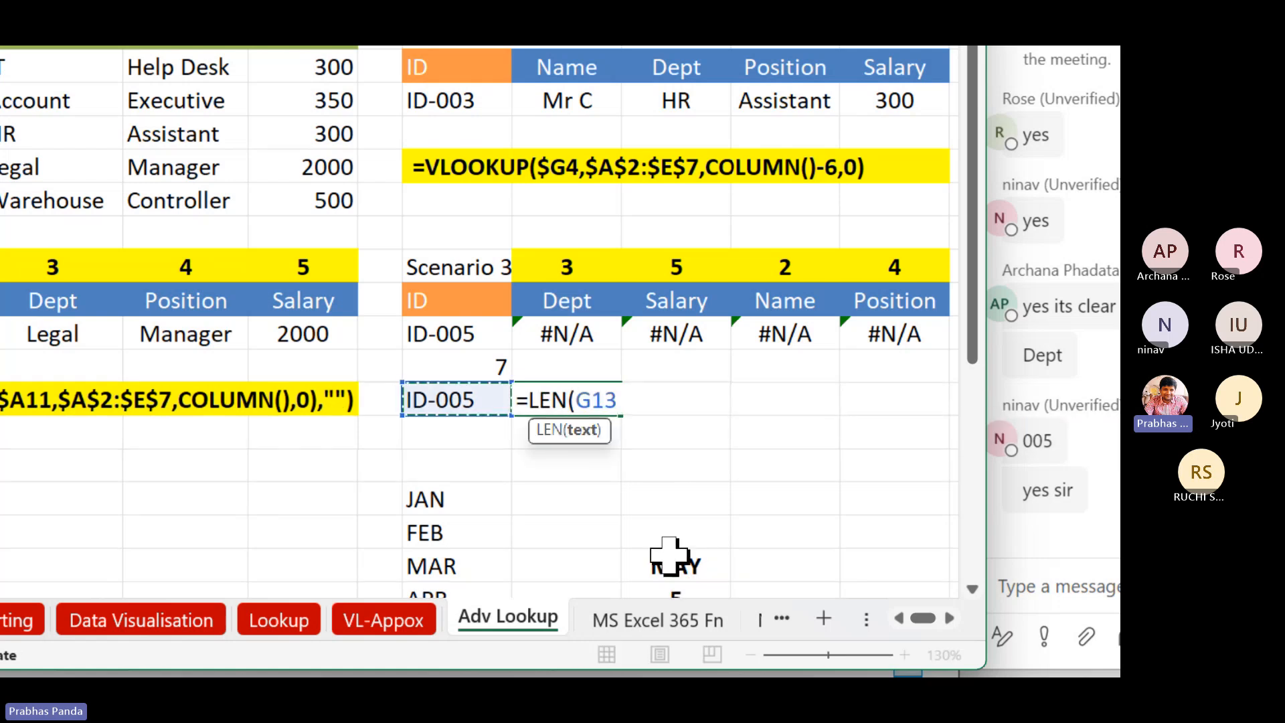
key("Return")
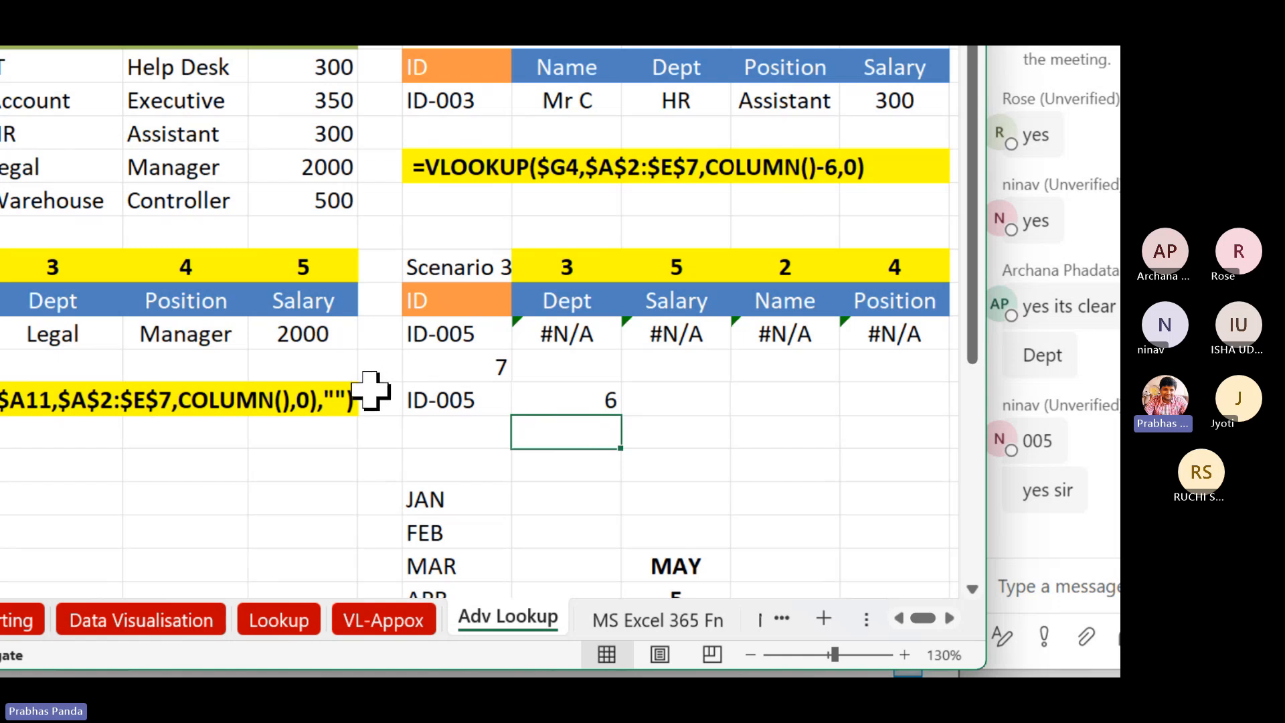
left_click_drag(440, 200, 419, 477)
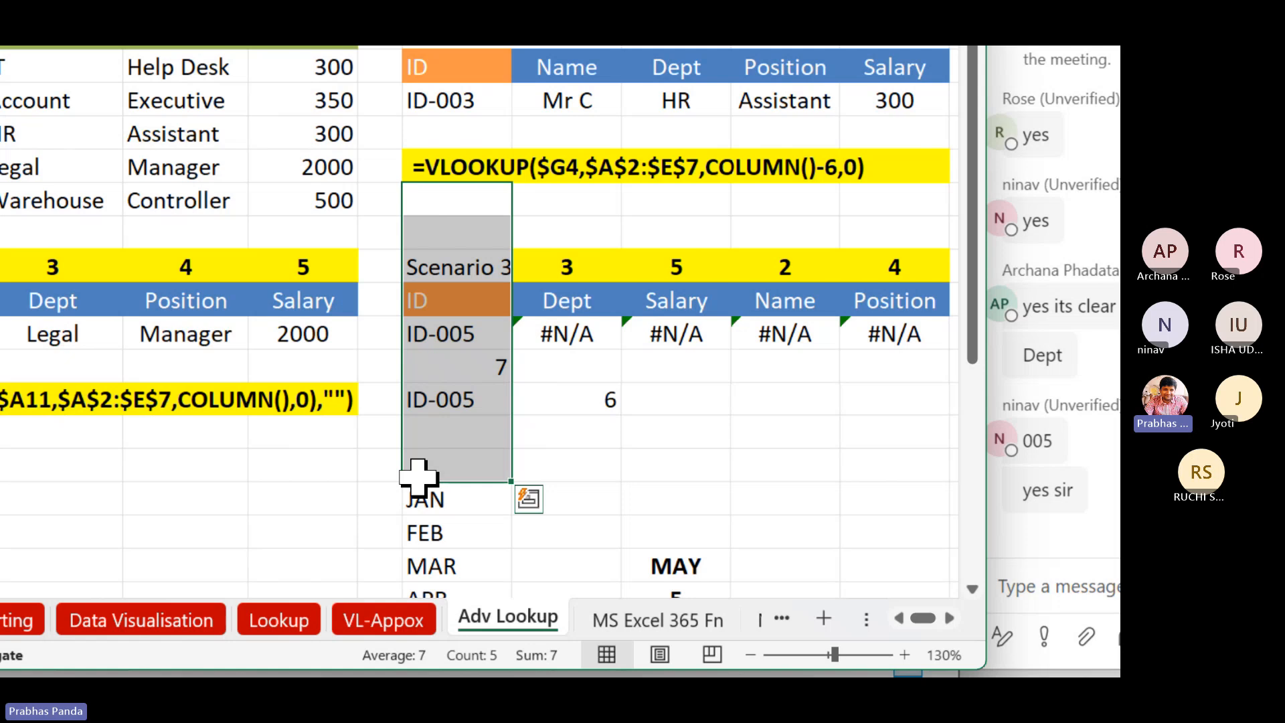
Wrap the VLOOKUP's lookup value as TRIM($G11) and enter the revised formula in all of H11:K11.
left_click(577, 331)
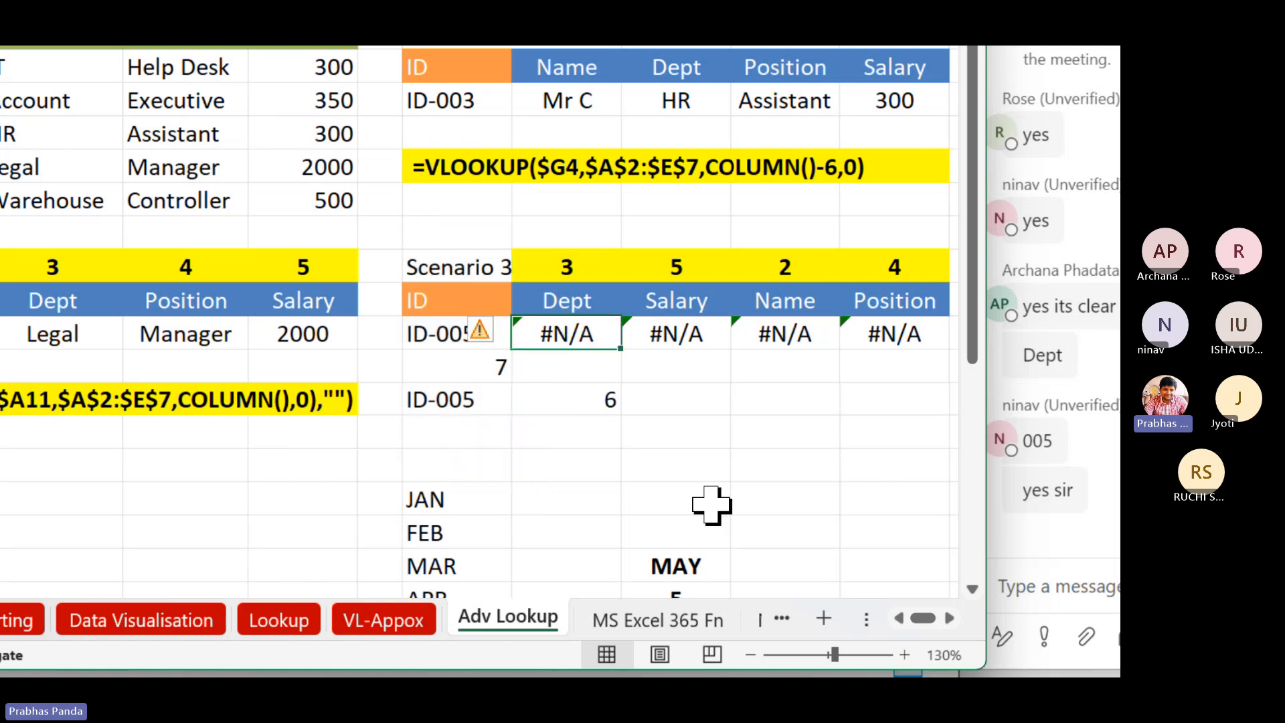
key("ctrl+shift+Right")
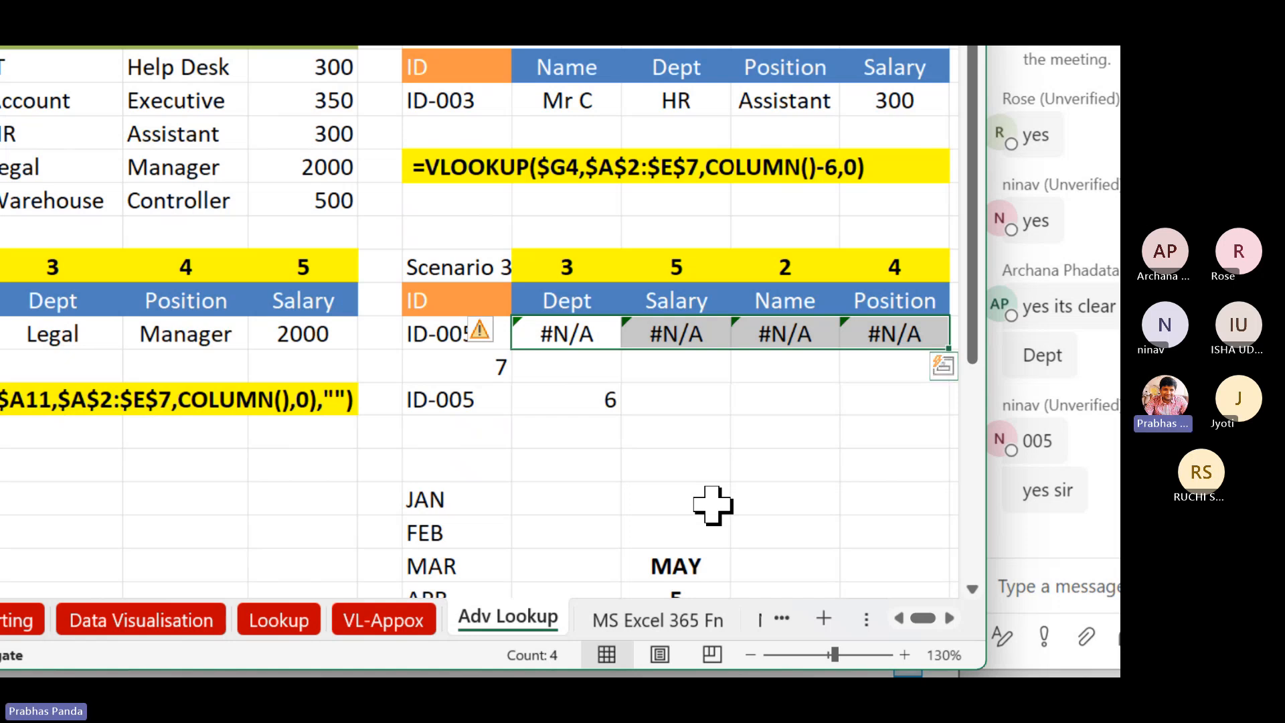
key("F2")
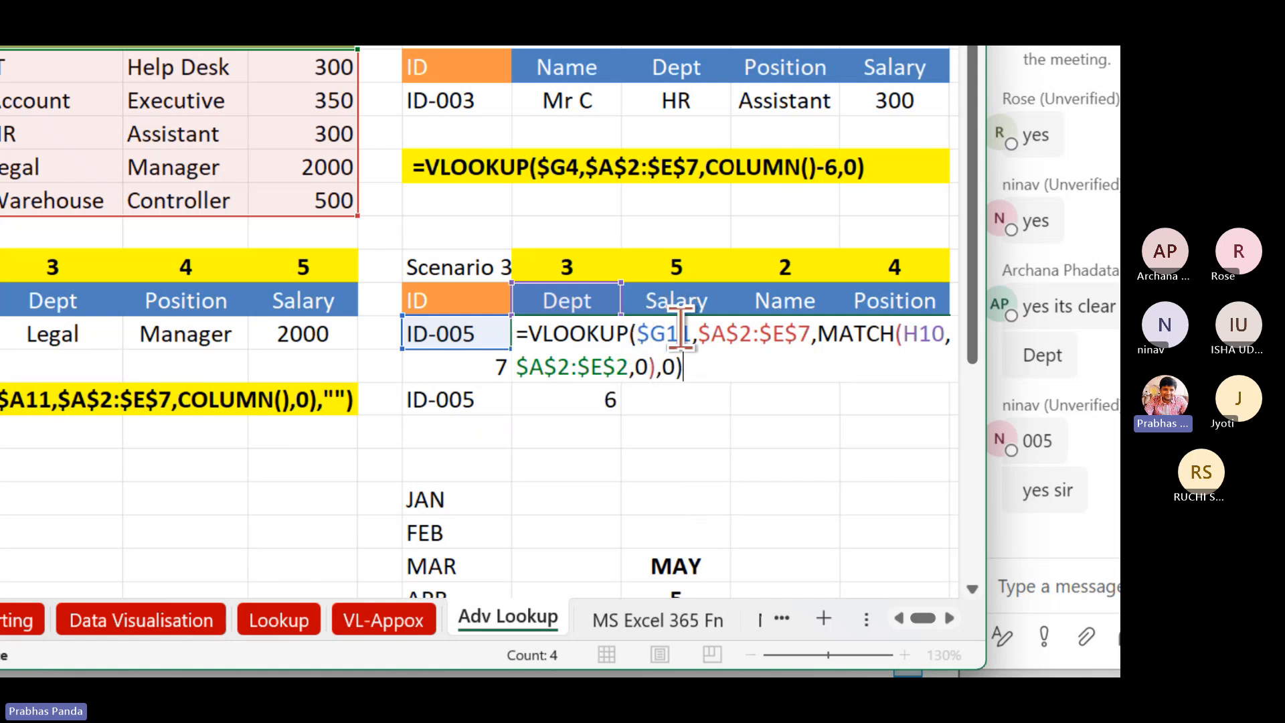
left_click(637, 335)
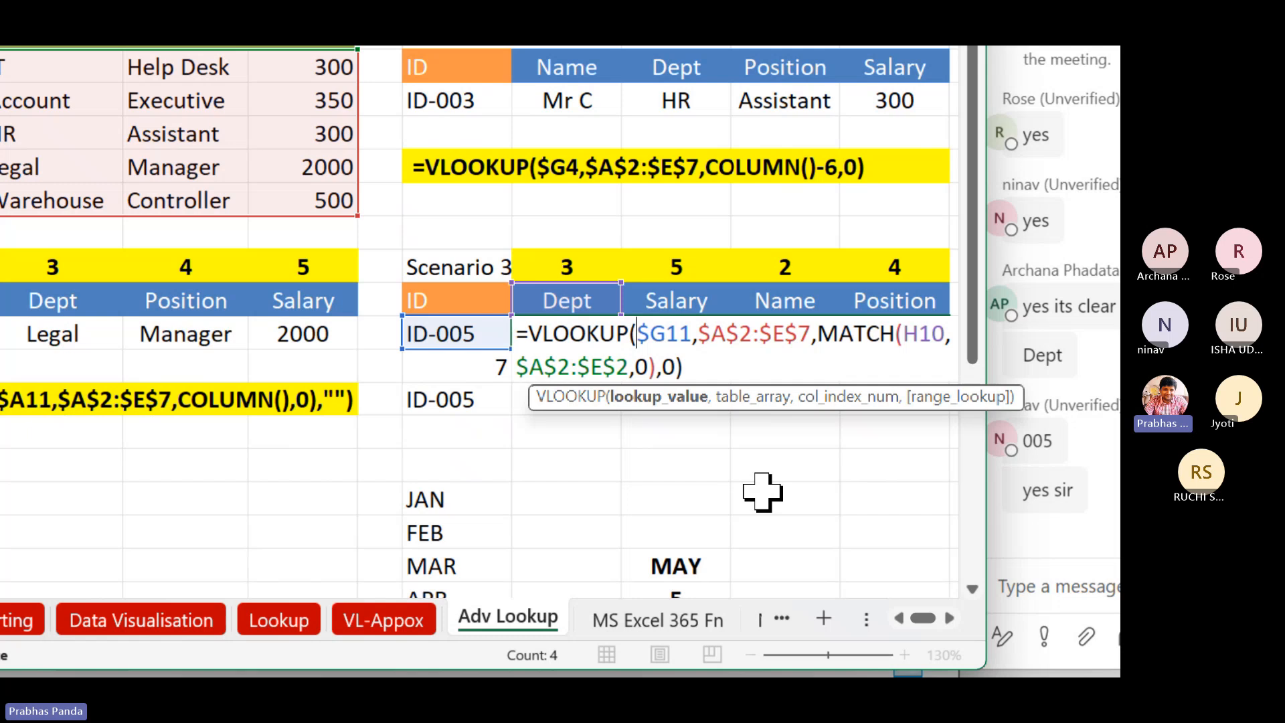
type("TRIM(")
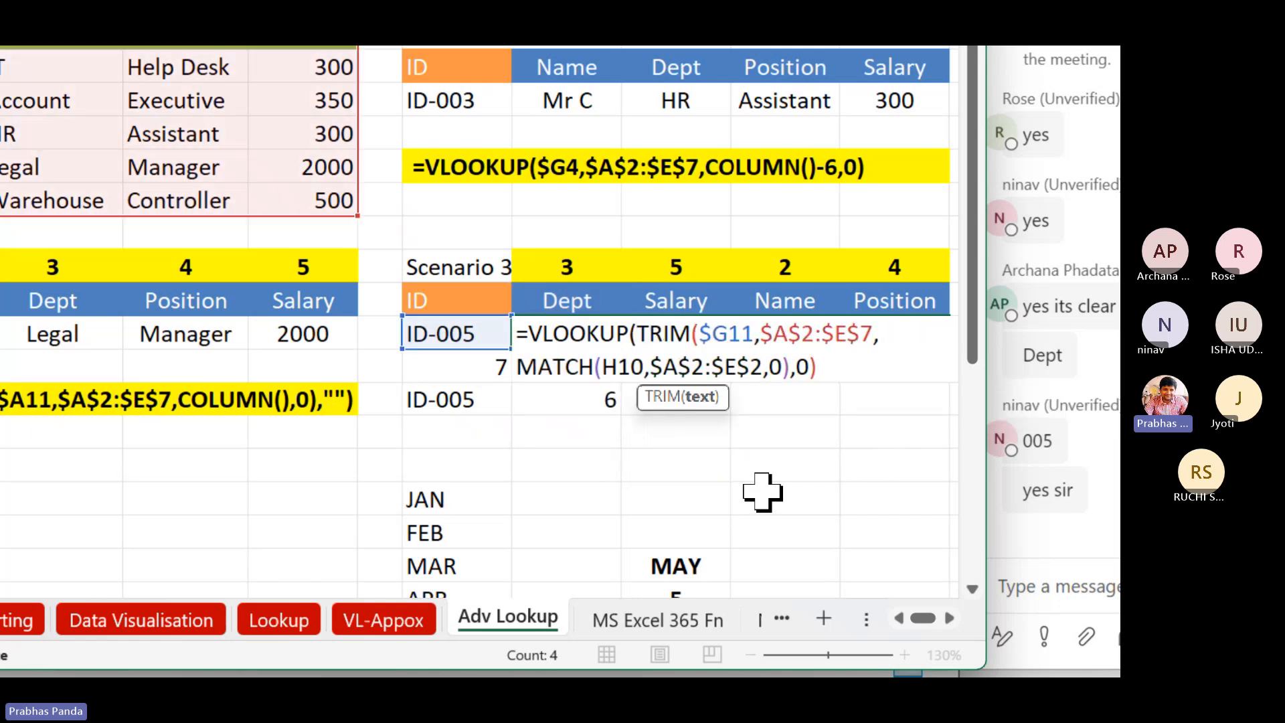
key("Right")
key("Right")
key("Right")
key("Right")
type(")")
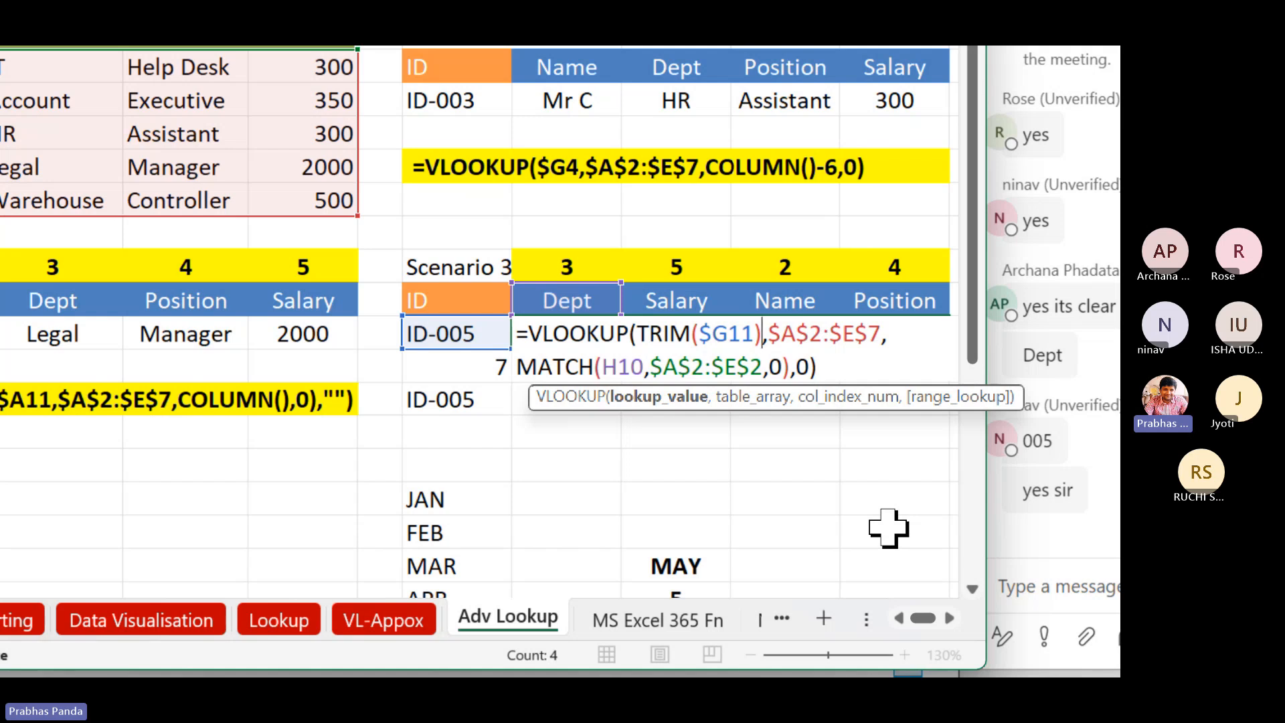
key("ctrl+Return")
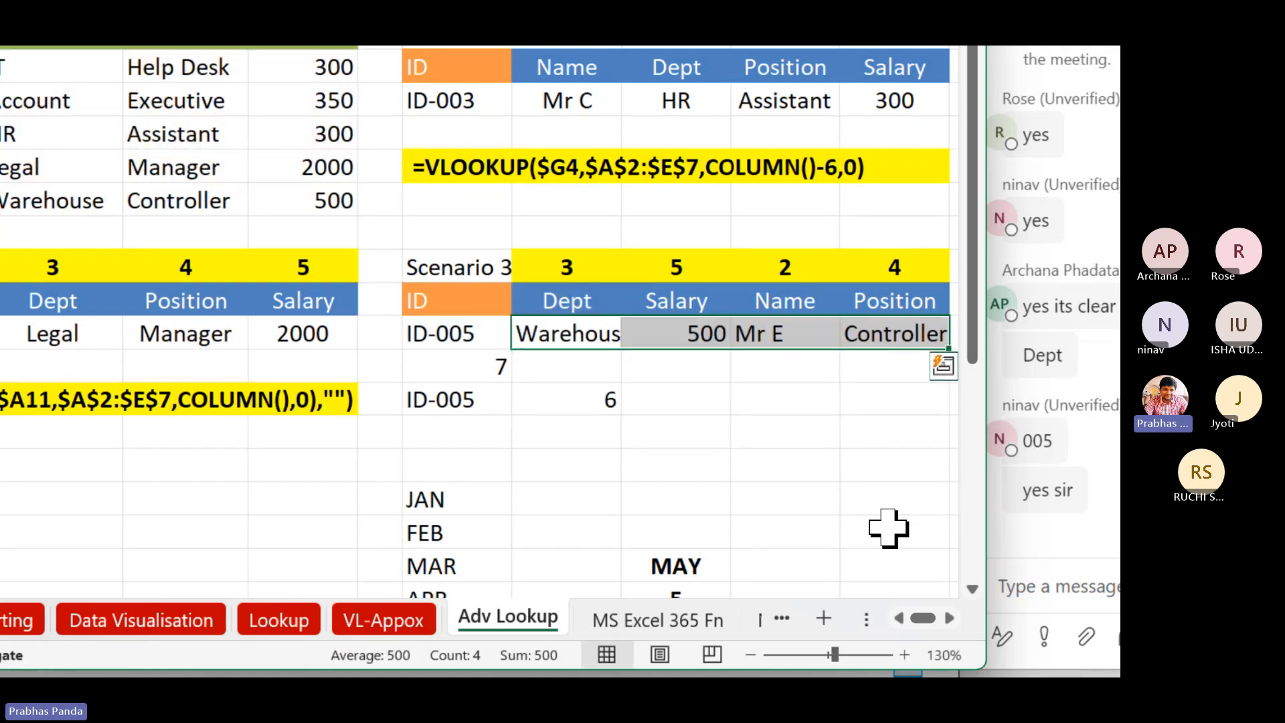
Copy the formula text from H11 and paste it into cell G14.
key("Down")
key("Up")
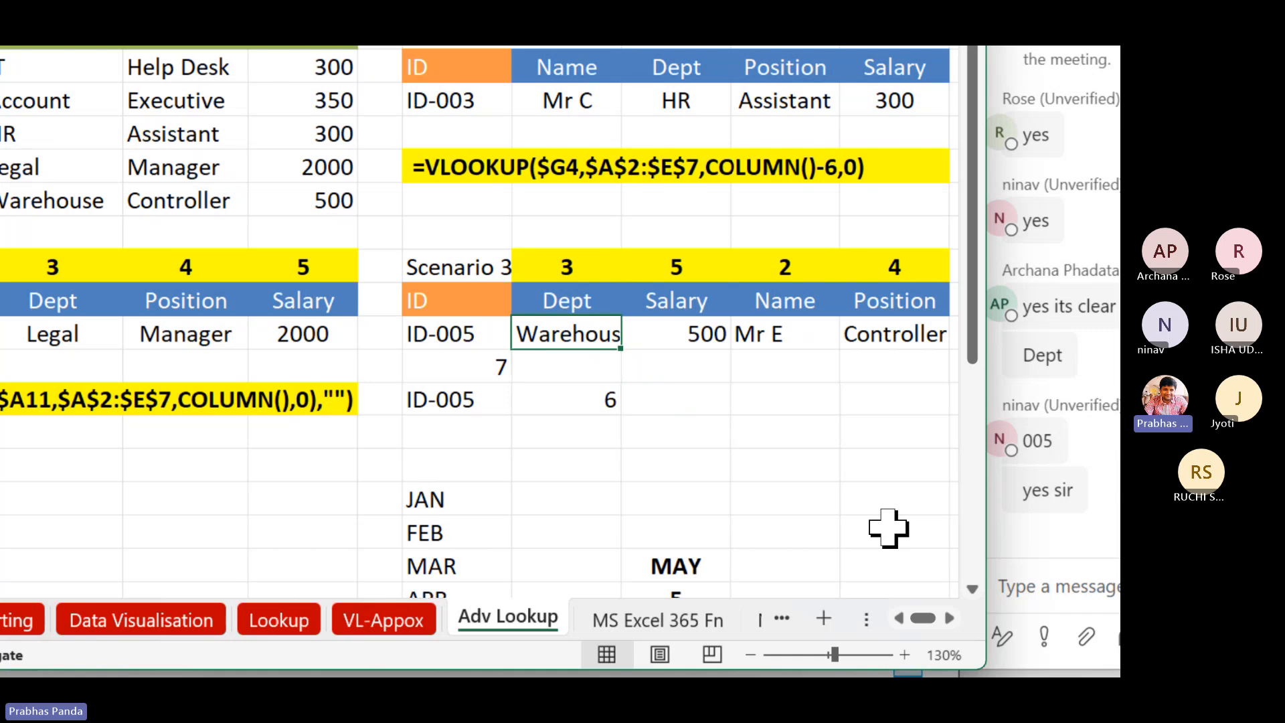
key("F2")
key("shift+Home")
key("ctrl+c")
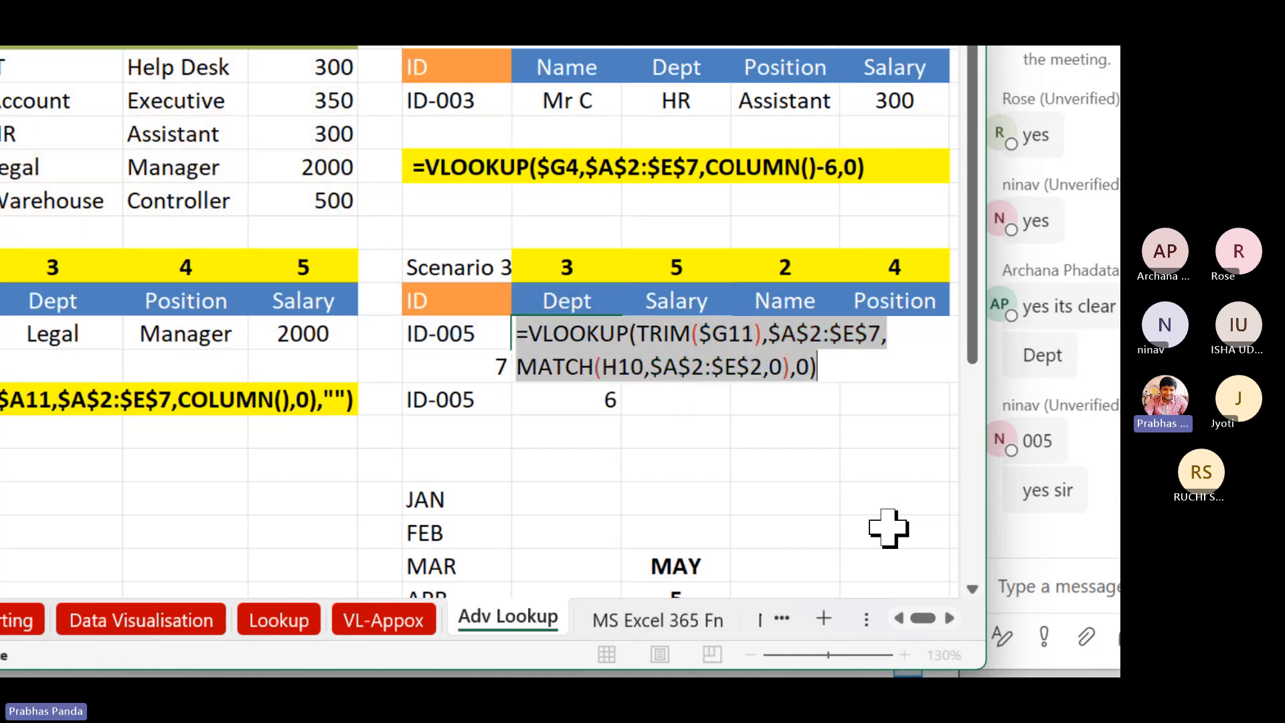
key("Escape")
key("Down")
key("Down")
key("Down")
key("Left")
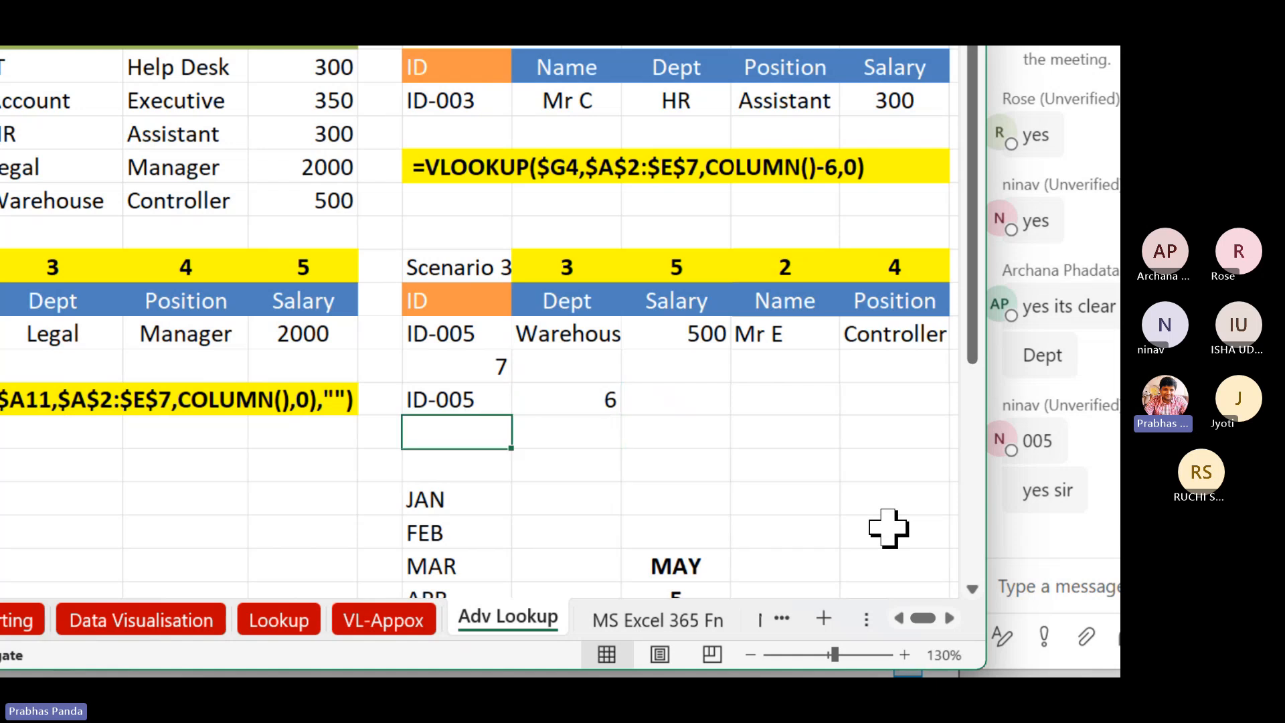
key("ctrl+v")
key("Return")
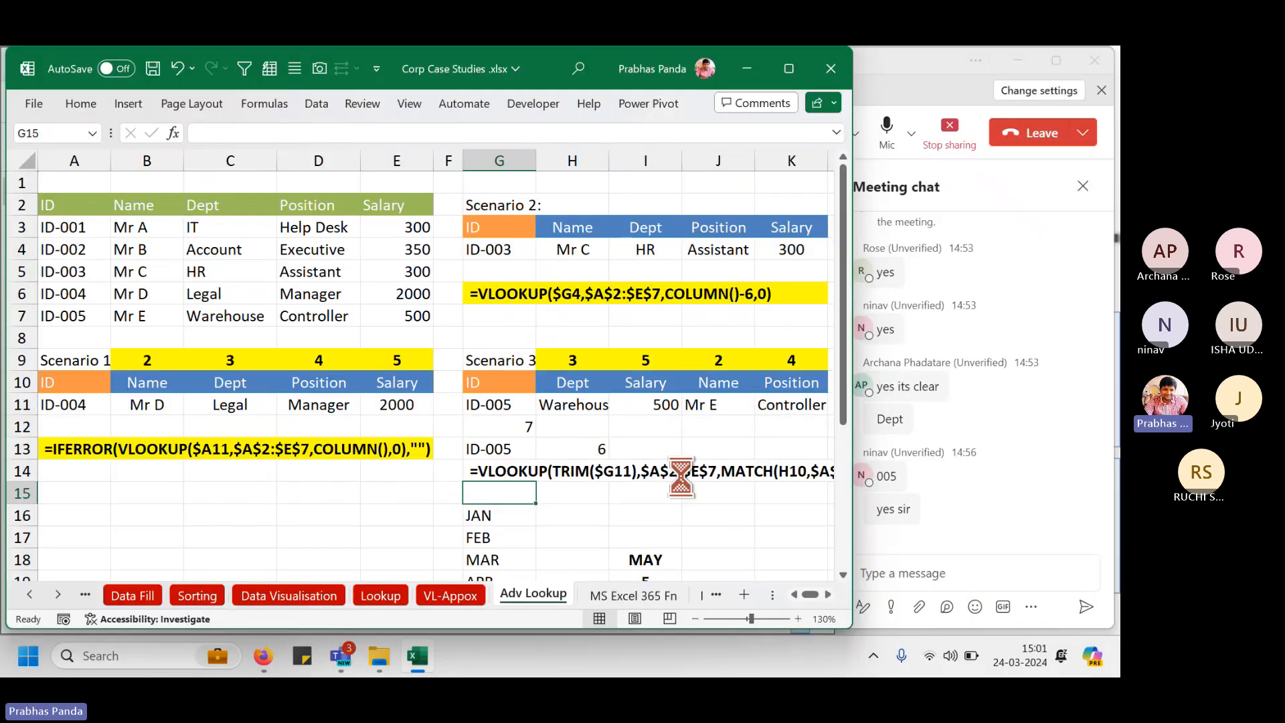
Copy the formula note in G14:M14 and fill that range with yellow.
scroll(725, 443, "down", 1)
key("Up")
key("shift+Right")
key("shift+Right")
key("shift+Right")
key("shift+Right")
key("shift+Right")
key("shift+Right")
key("ctrl+c")
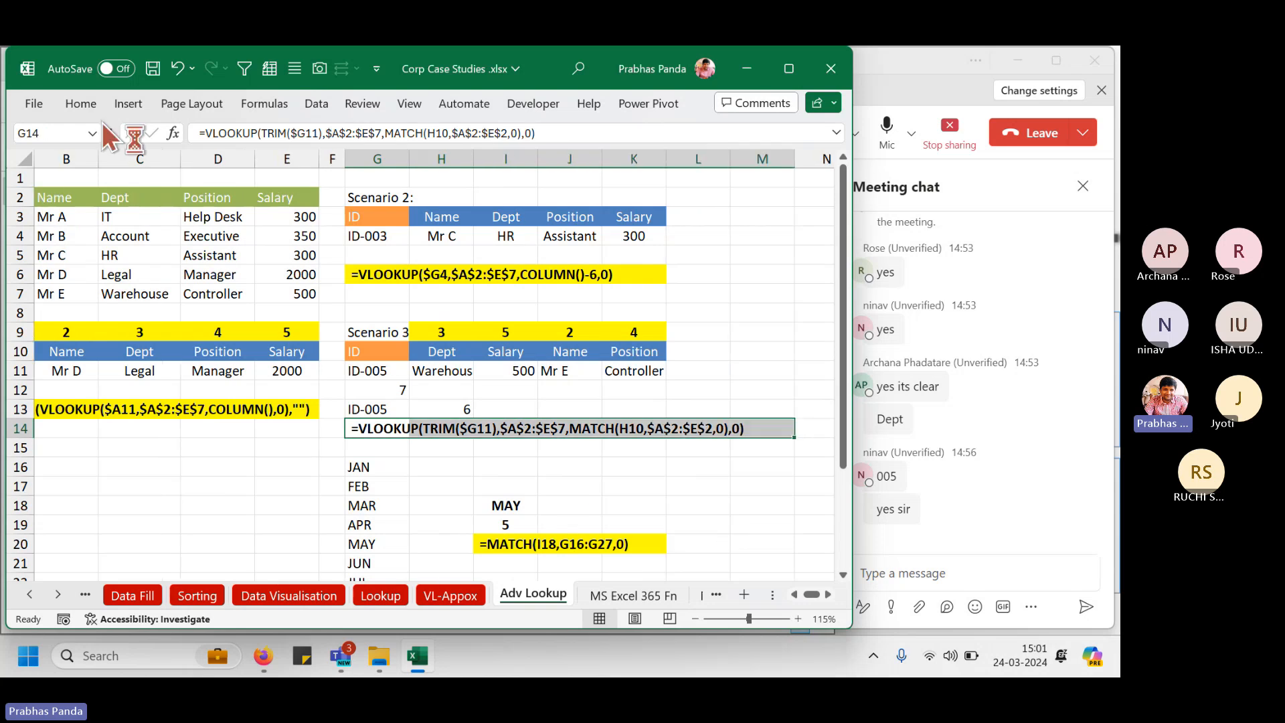
left_click(79, 101)
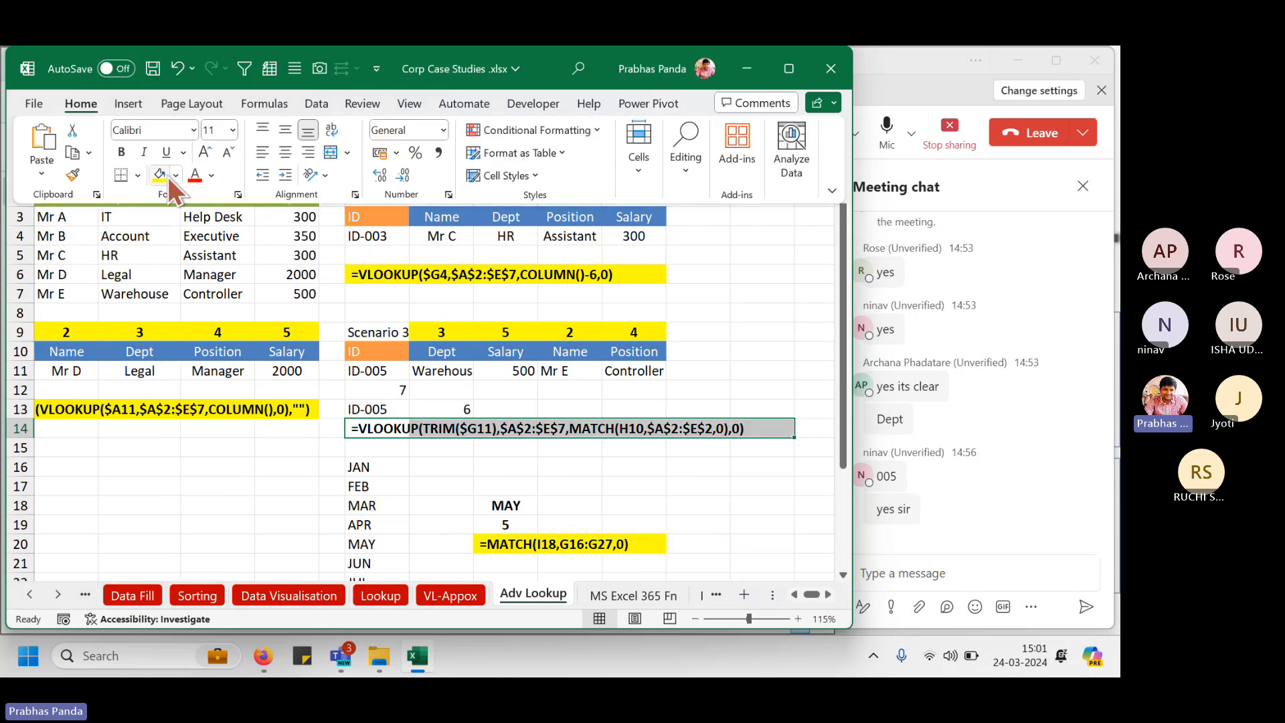
left_click(159, 175)
left_click(199, 485)
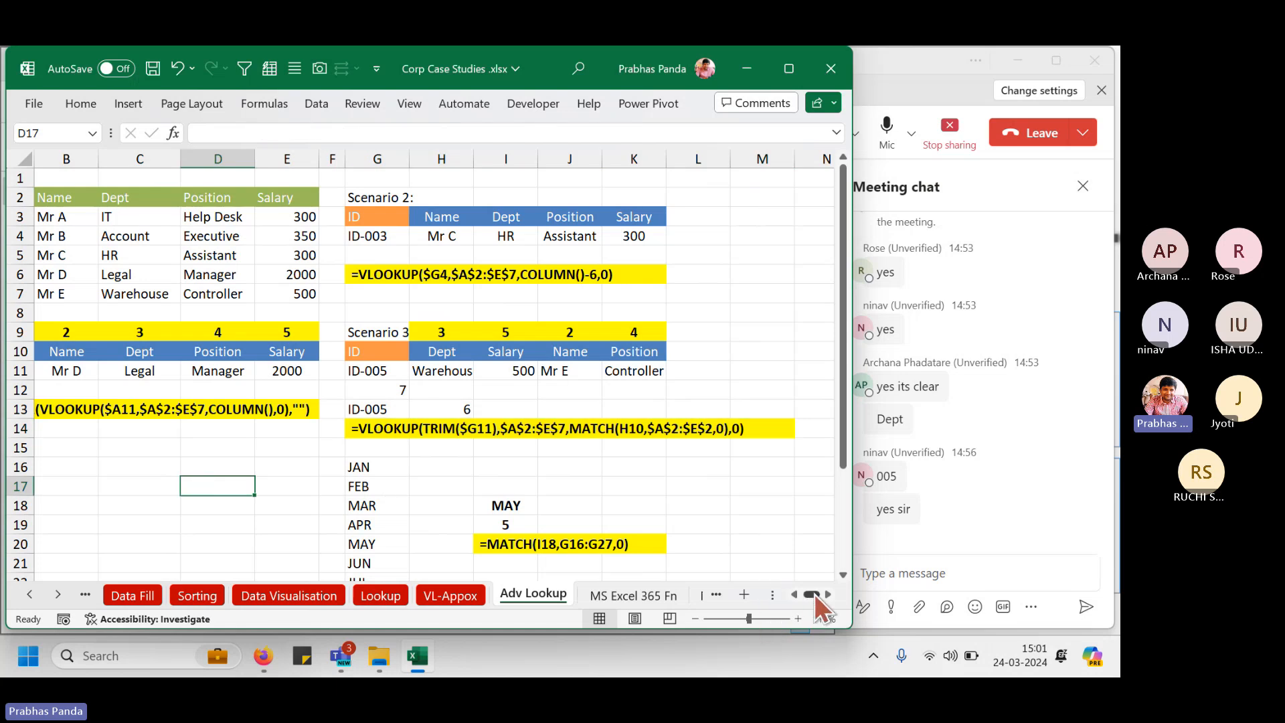
Switch to the Teams meeting, send the copied TRIM VLOOKUP formula in the chat, and return to the Excel workbook.
left_click_drag(814, 594, 806, 595)
left_click(954, 580)
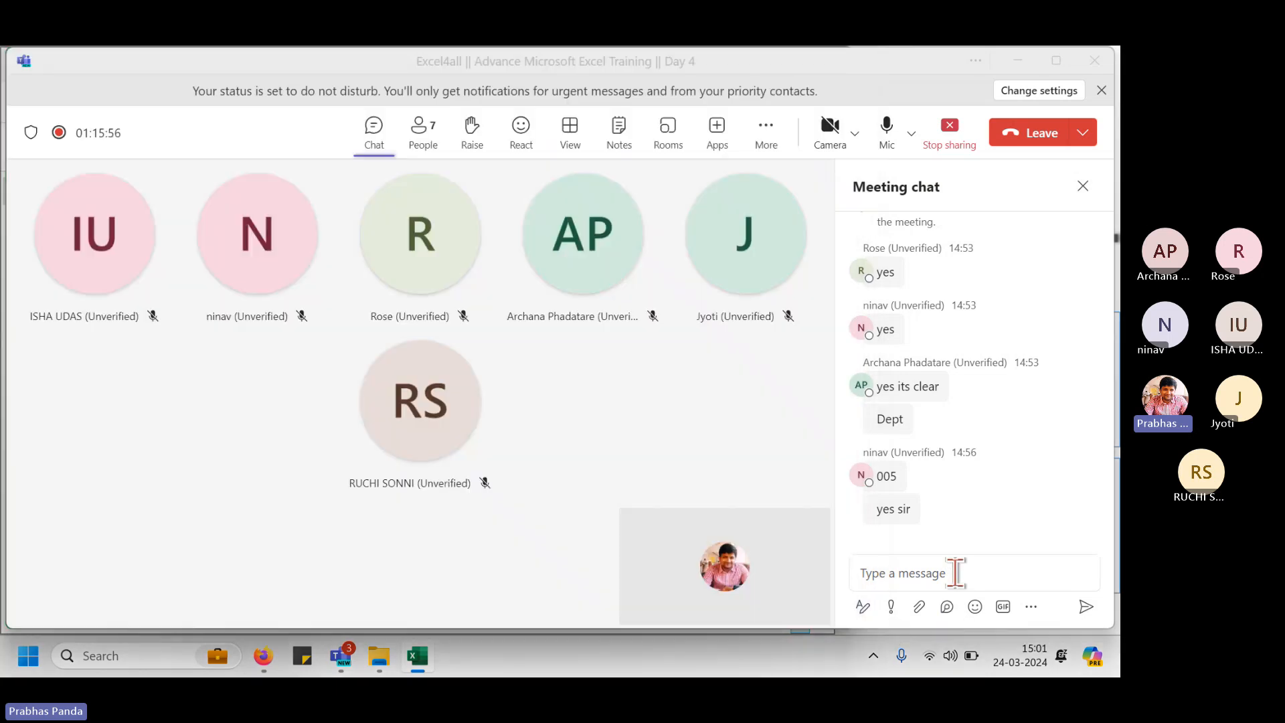
key("ctrl+v")
key("Return")
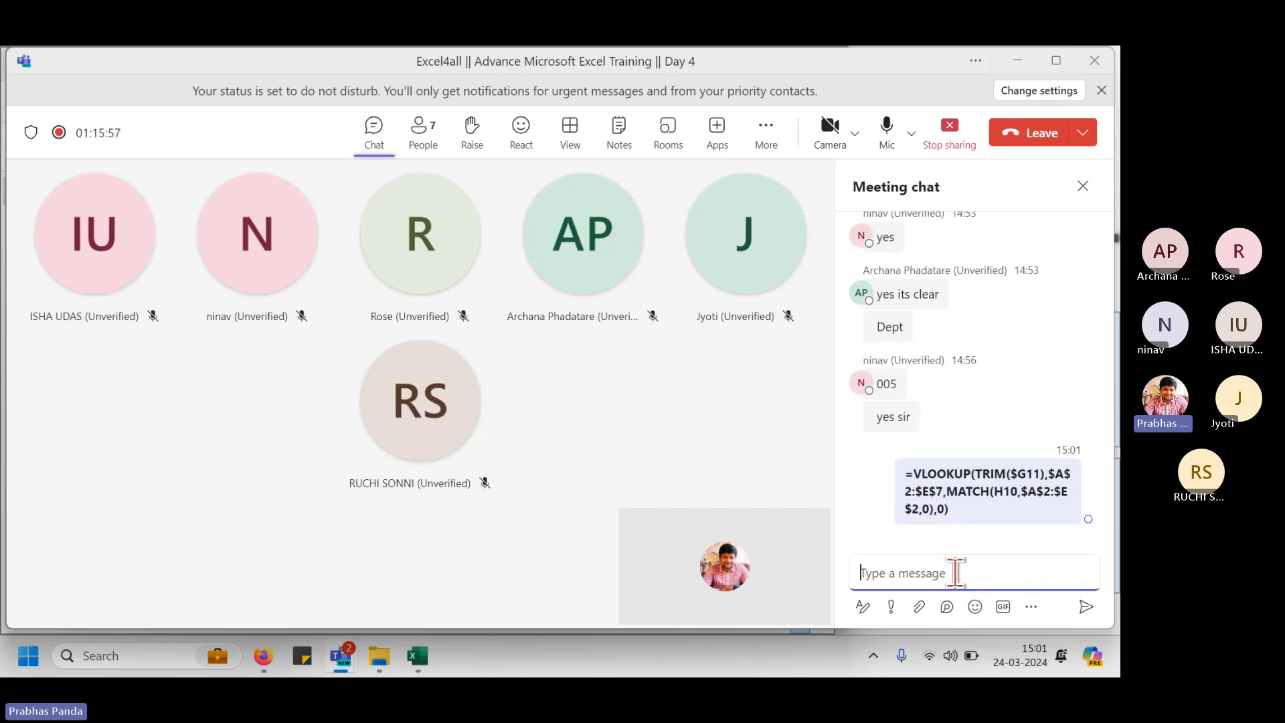
key("alt+Tab")
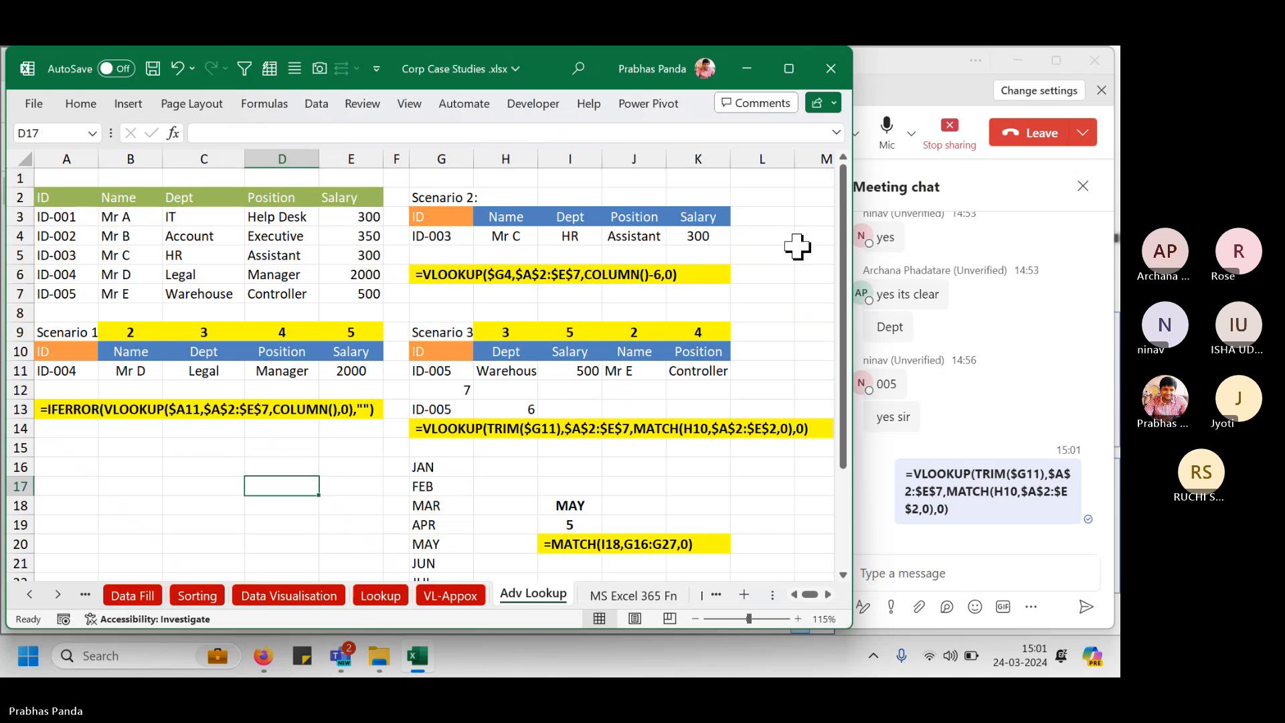
Mute the microphone in the Teams meeting, return to the workbook, and unmute the microphone again.
left_click(886, 127)
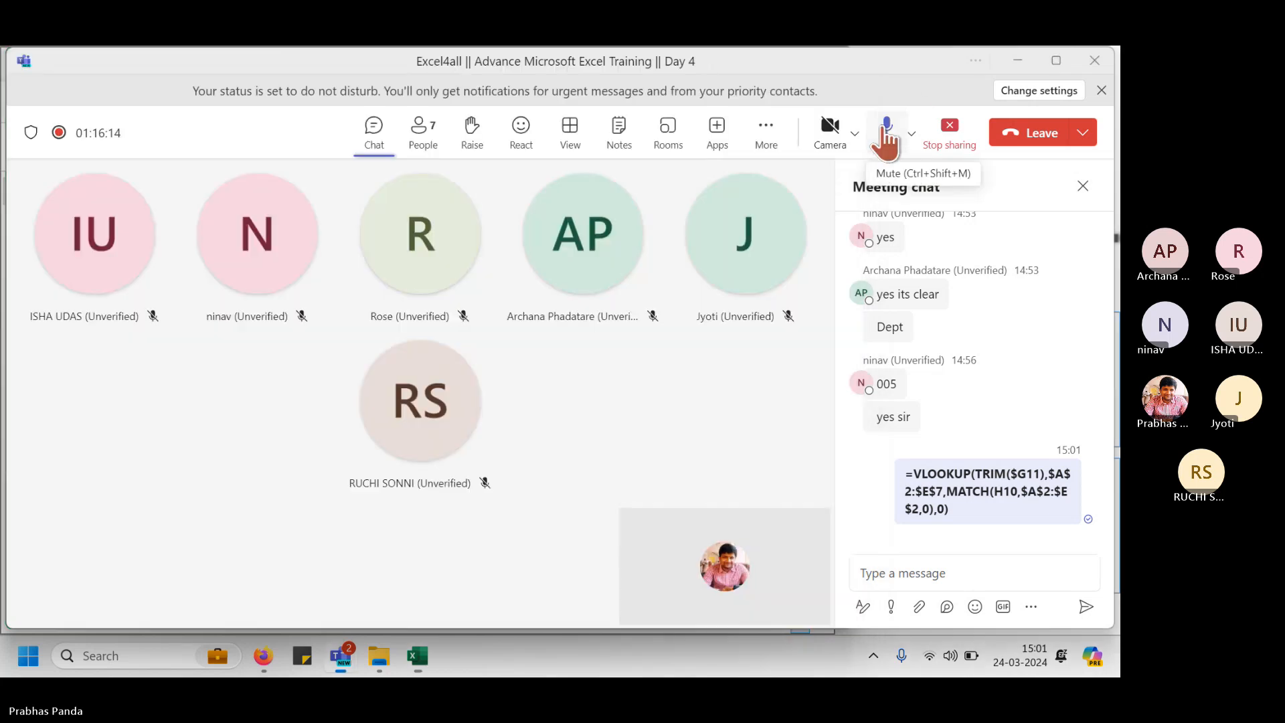
key("alt+Tab")
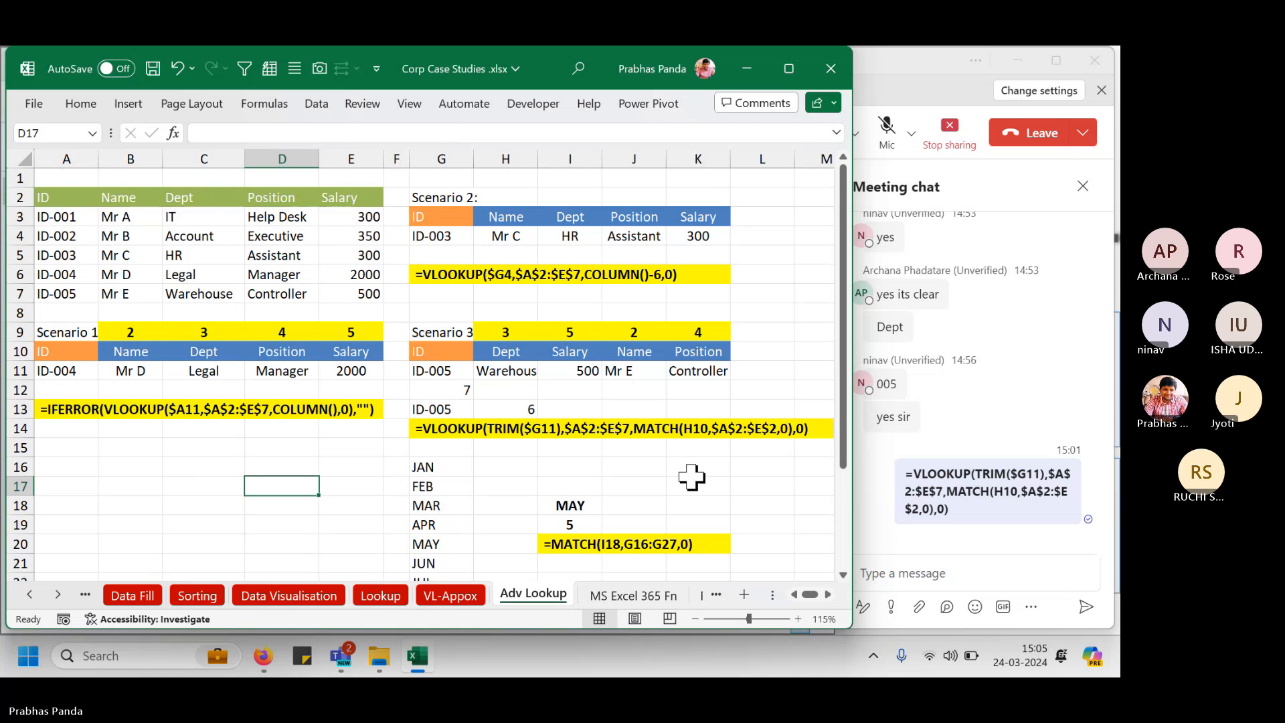
left_click(898, 112)
left_click(895, 102)
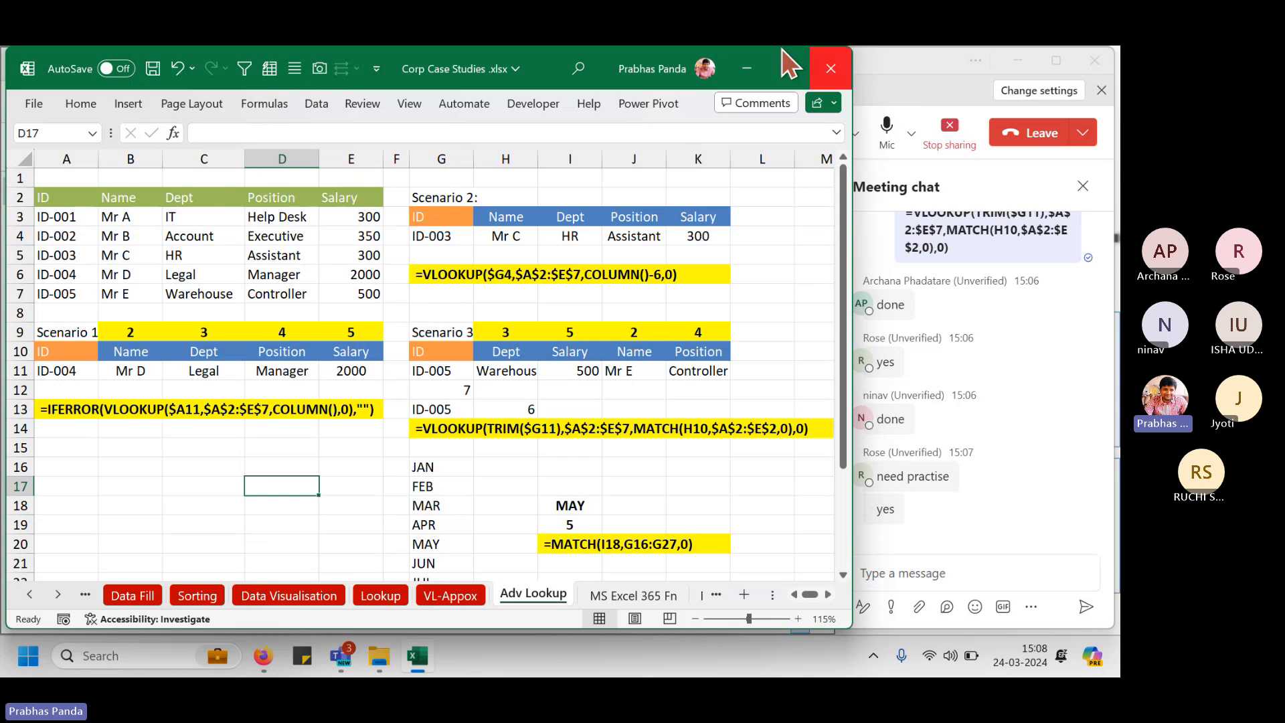
Color the Adv Lookup sheet tab red and select cell I13.
right_click(525, 596)
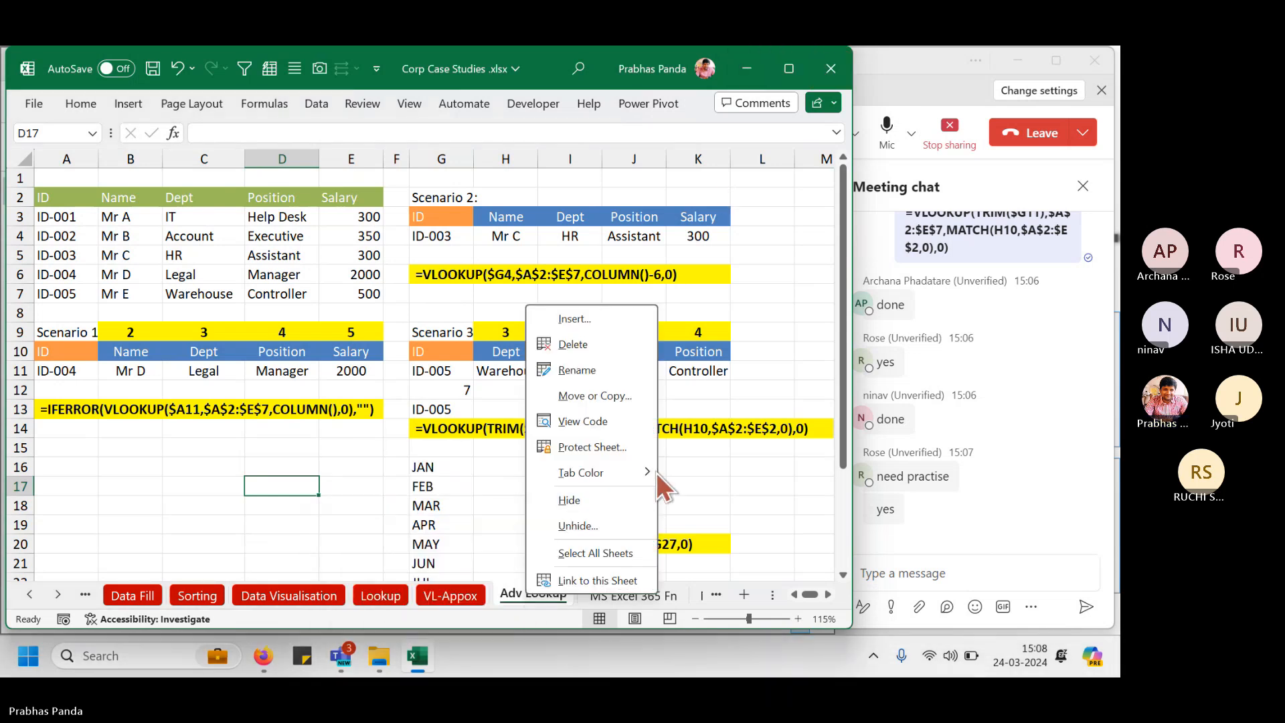
mouse_move(651, 472)
left_click(666, 514)
left_click(546, 409)
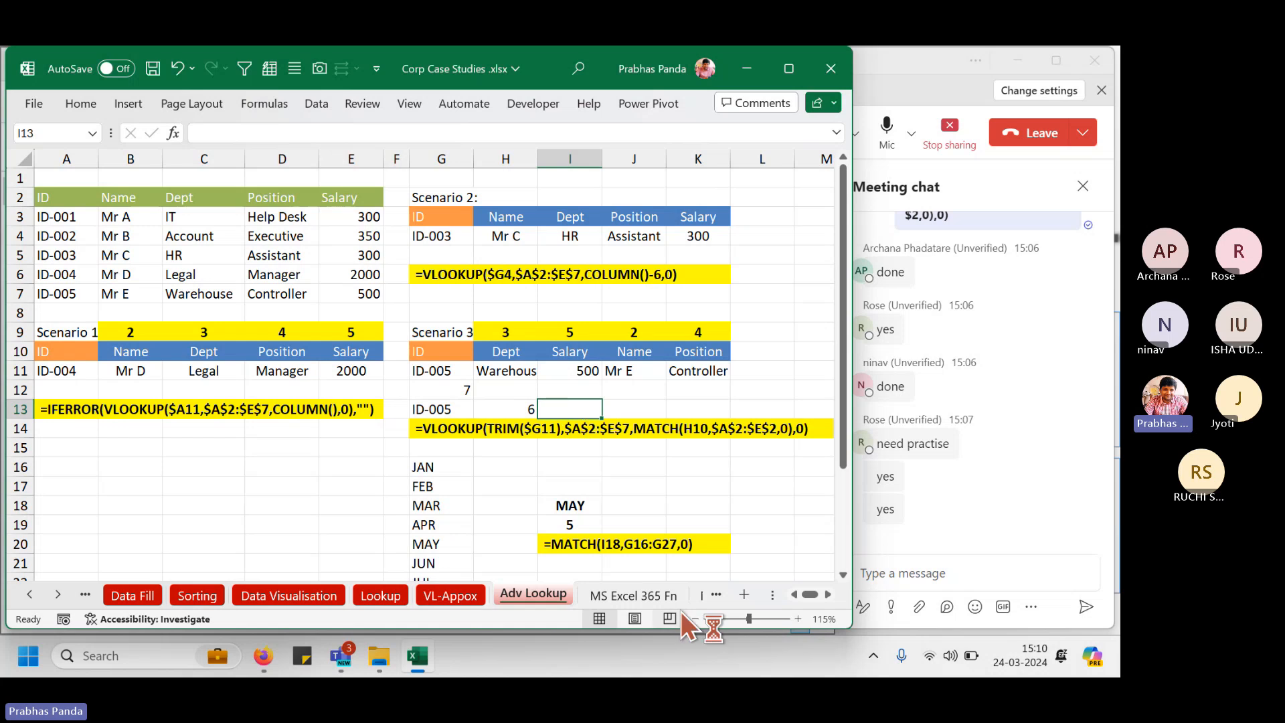
Open the MS Excel 365 Fn sheet, examine the Situation A and Situation B tables, and select A20:E25.
left_click(641, 591)
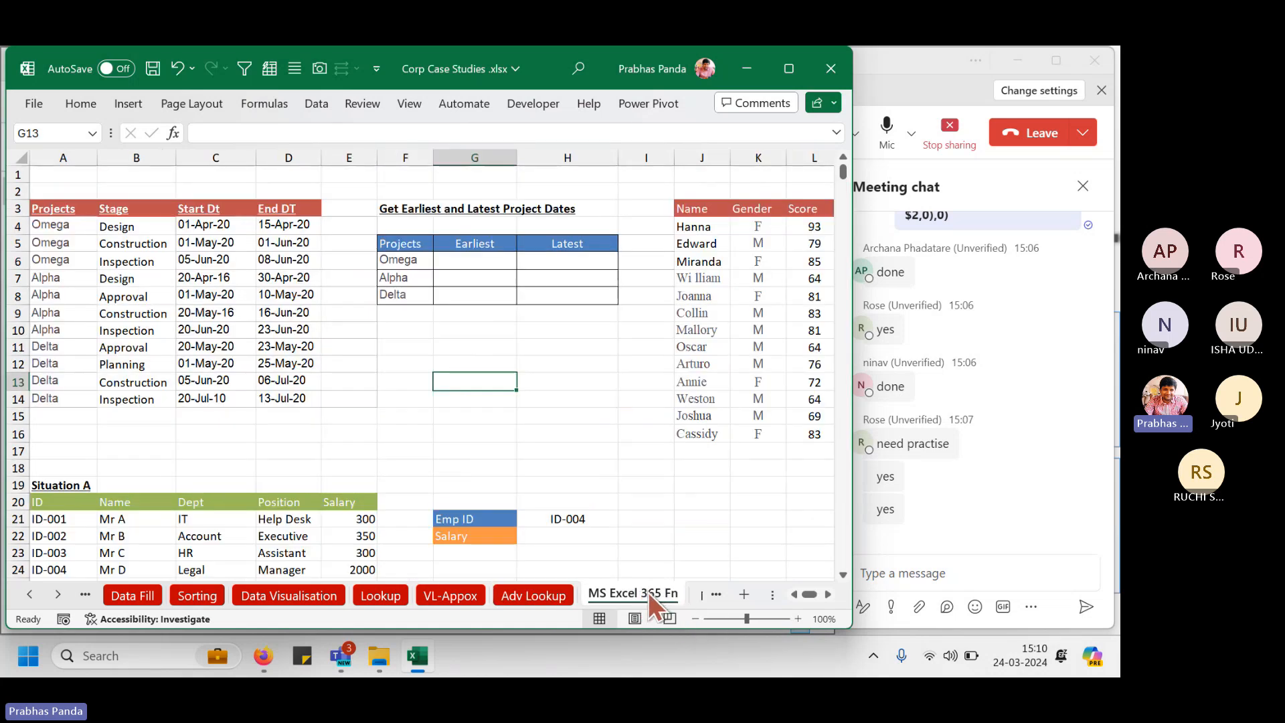
scroll(406, 390, "down", 5)
scroll(406, 390, "up", 1)
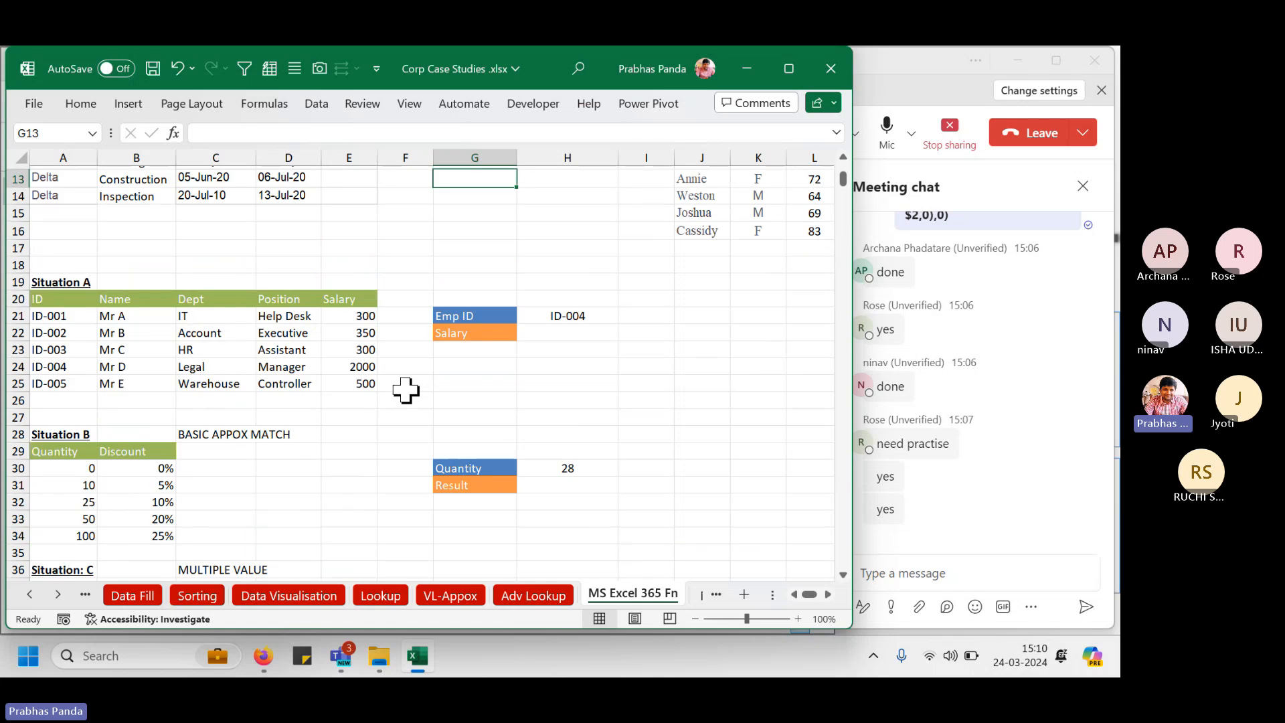
scroll(402, 388, "up", 1)
scroll(401, 388, "down", 1)
scroll(11, 373, "up", 3)
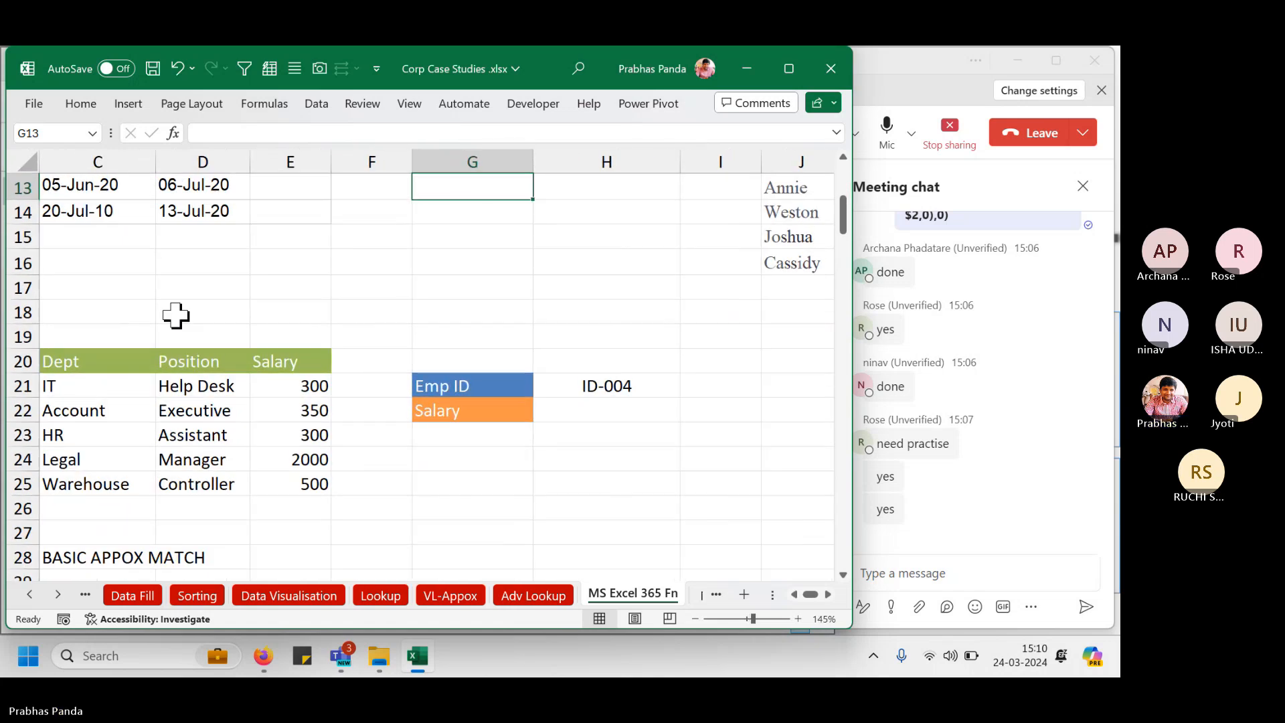
left_click(174, 315)
key("Left")
key("Left")
key("Left")
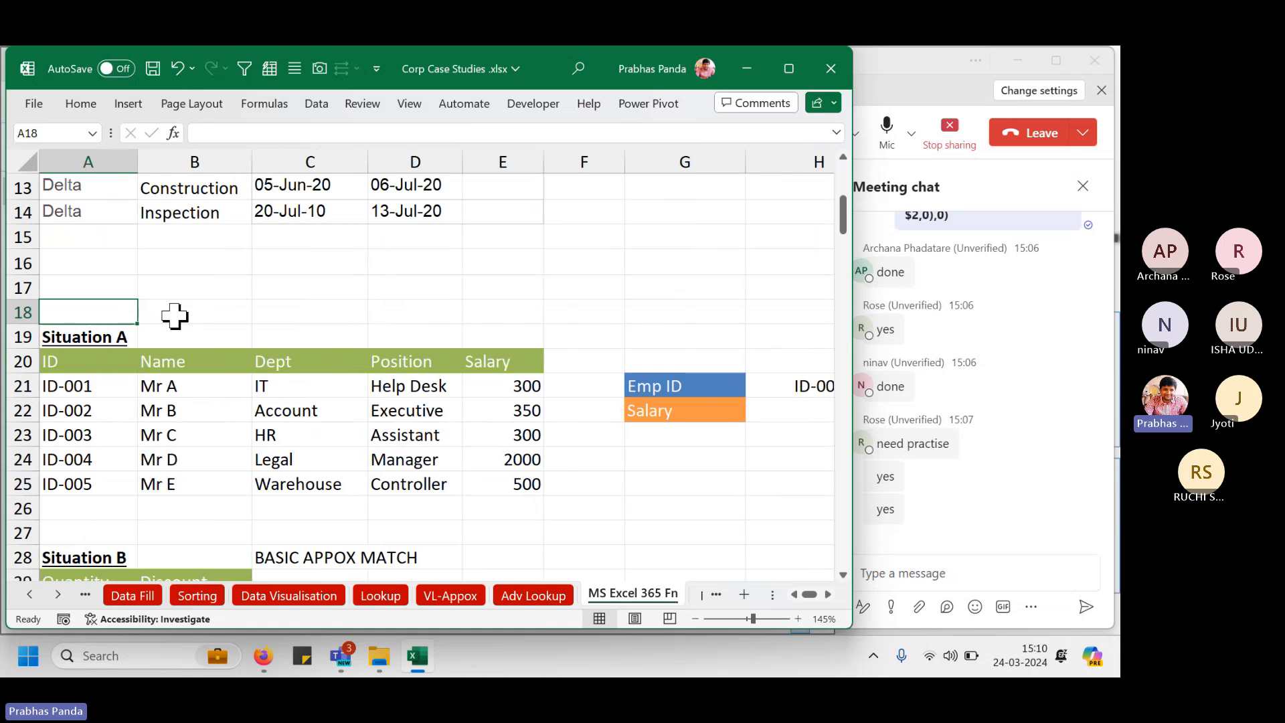
scroll(176, 316, "down", 1)
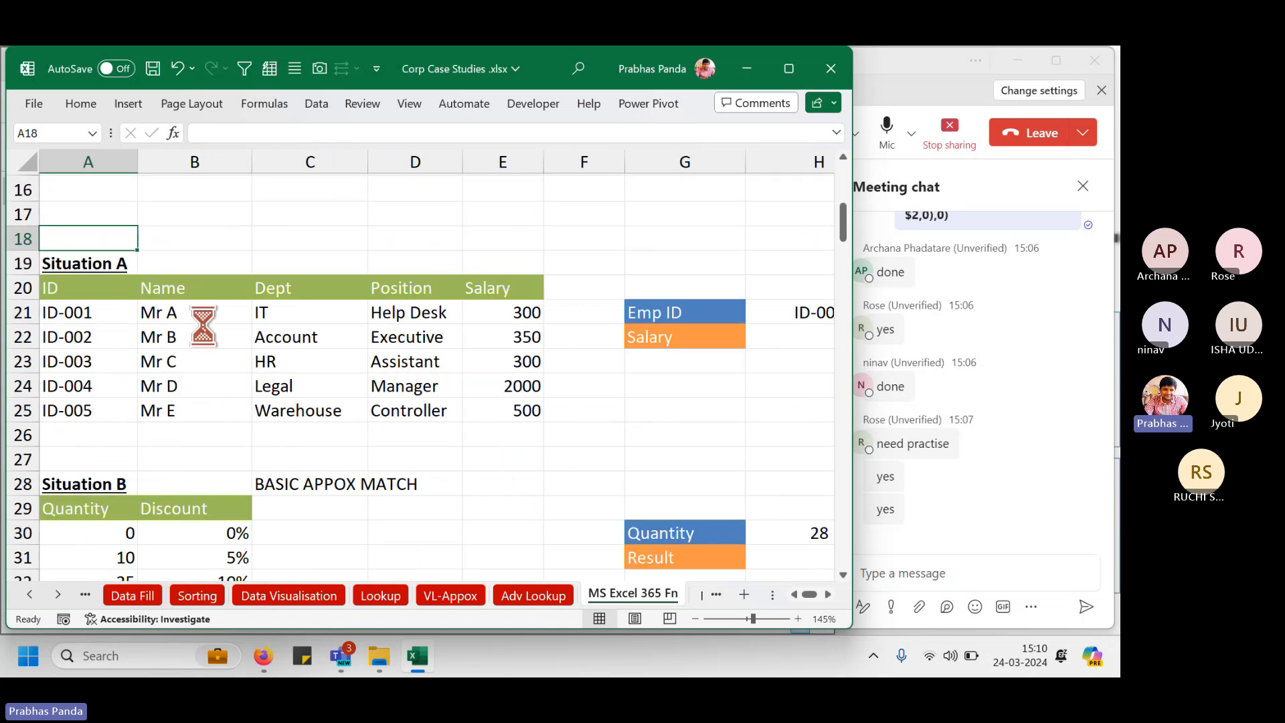
scroll(201, 324, "down", 1)
scroll(202, 325, "down", 1)
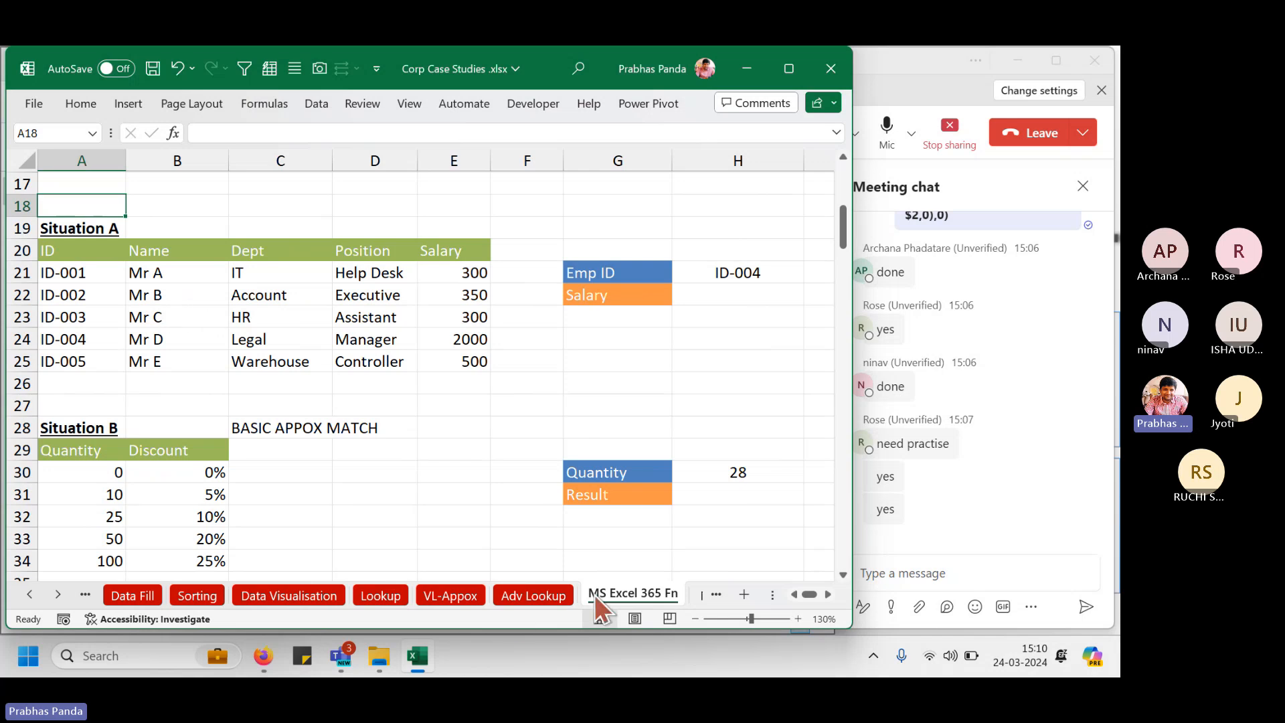
left_click(613, 593)
left_click_drag(60, 252, 455, 357)
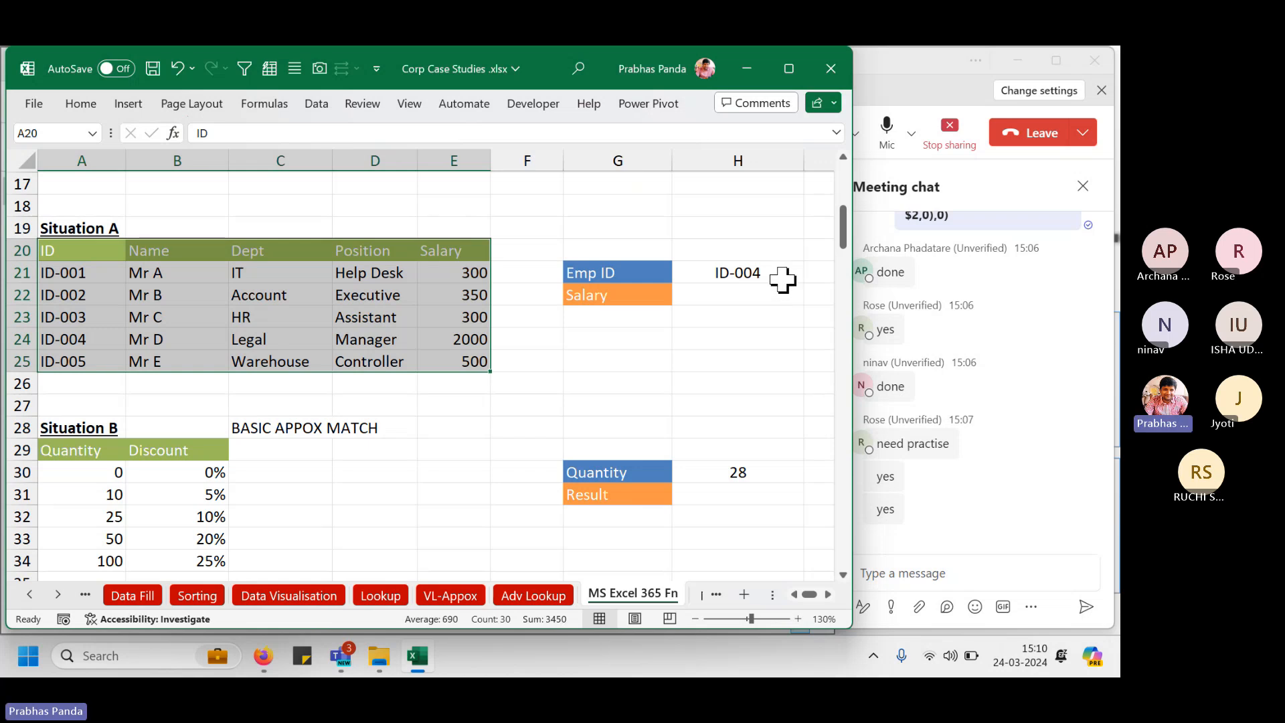
Start a VLOOKUP in Situation A's Salary cell H22 with the employee ID in H21 as lookup value.
left_click(750, 294)
scroll(589, 362, "down", 1)
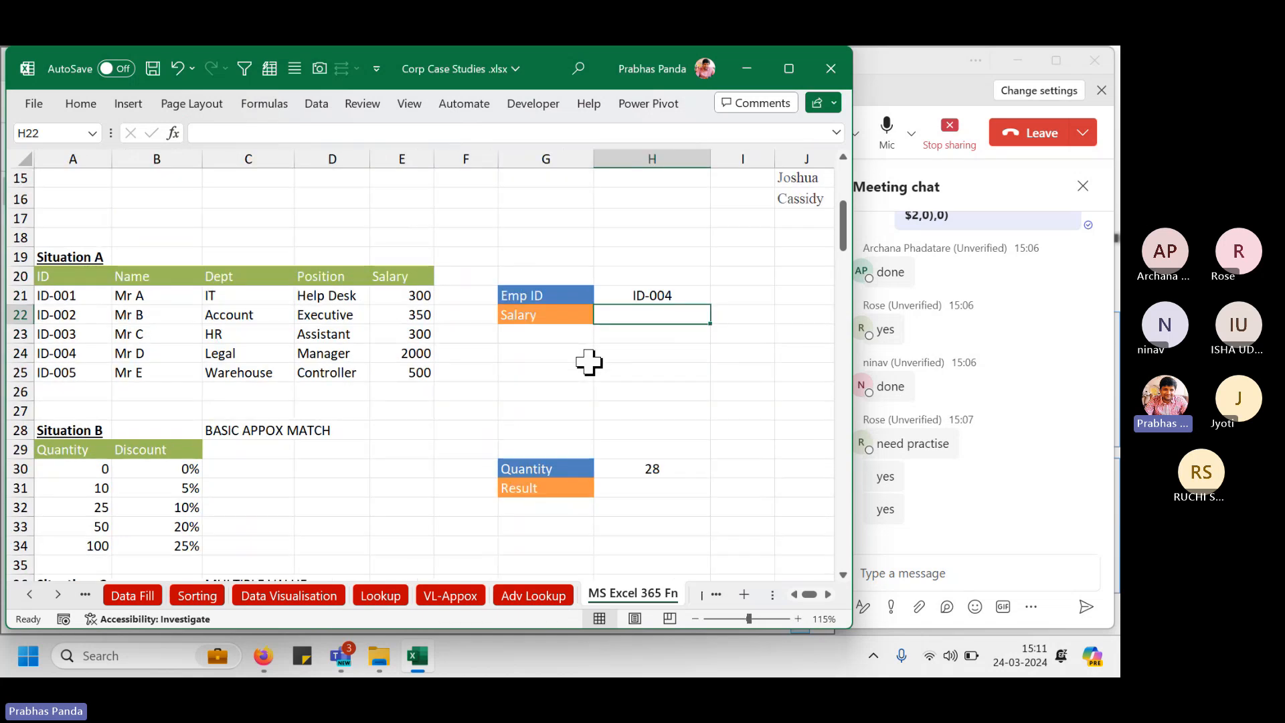
type("=VLOOKUP(")
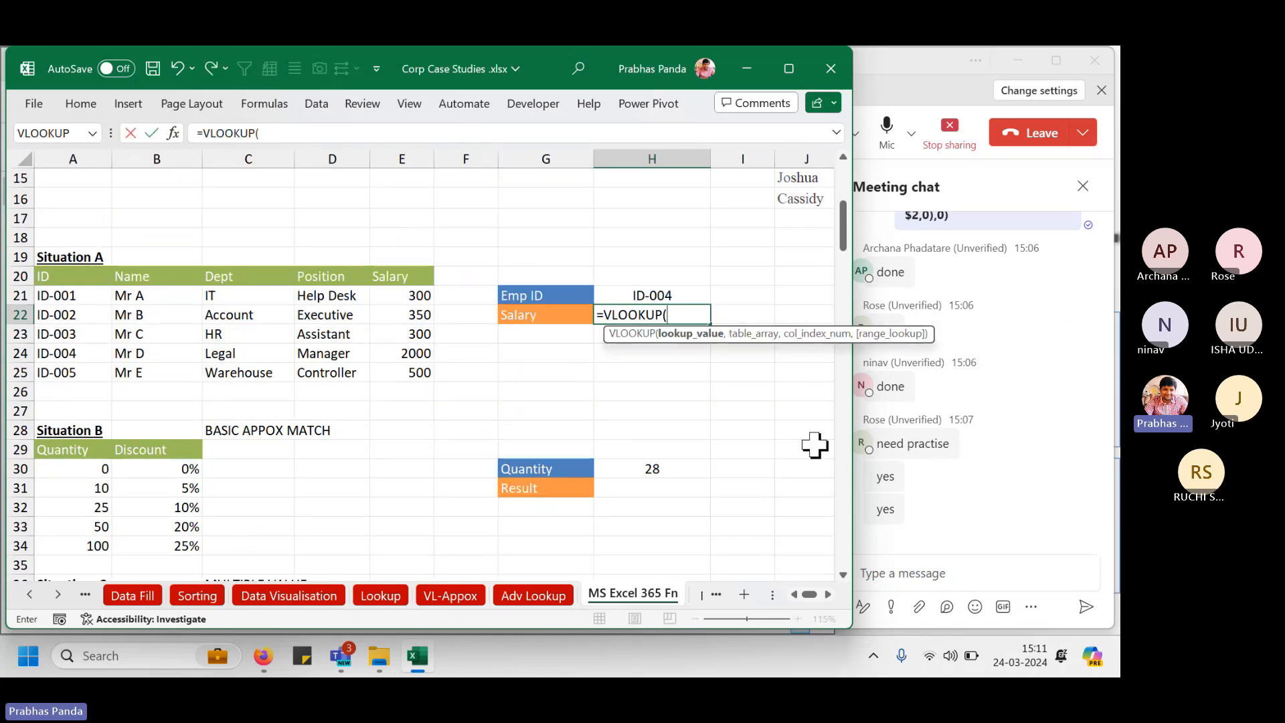
key("Up")
type(",")
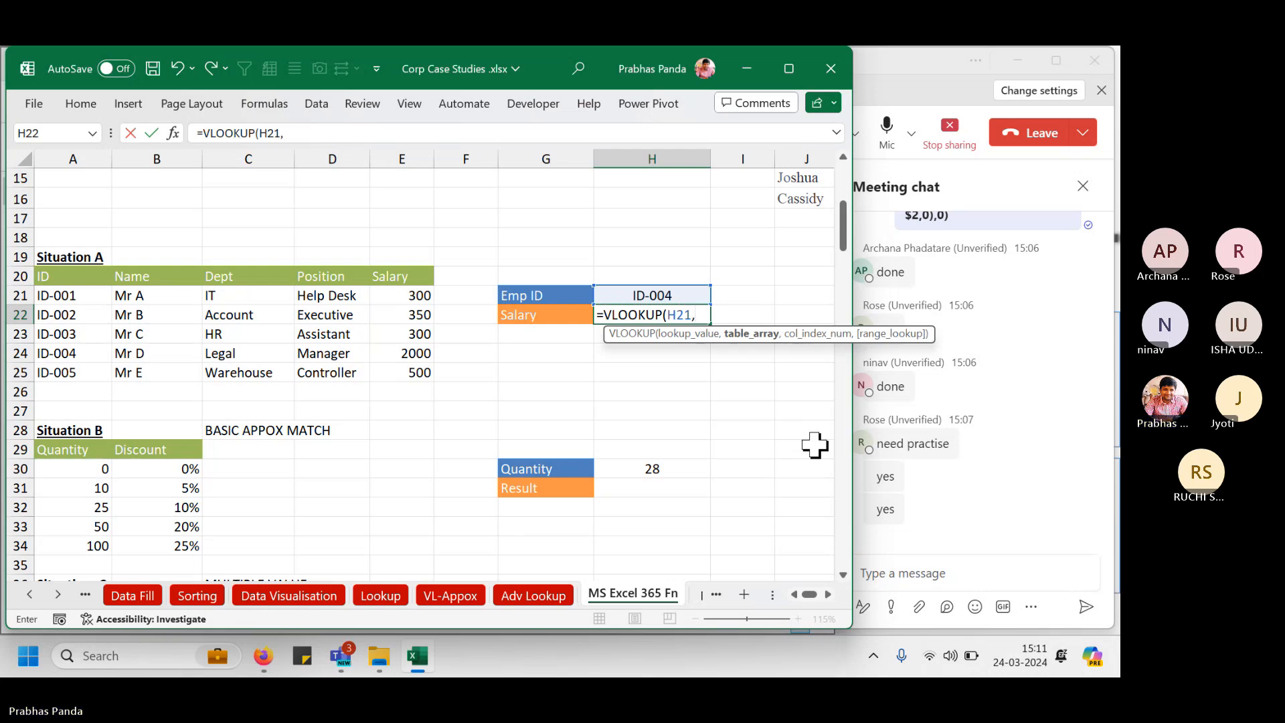
Complete the Salary VLOOKUP in H22 with table array A20:E25, column index 5 and match type 0.
key("Left")
key("Left")
key("Left")
key("Left")
key("Left")
key("Left")
key("Left")
key("Up")
key("Up")
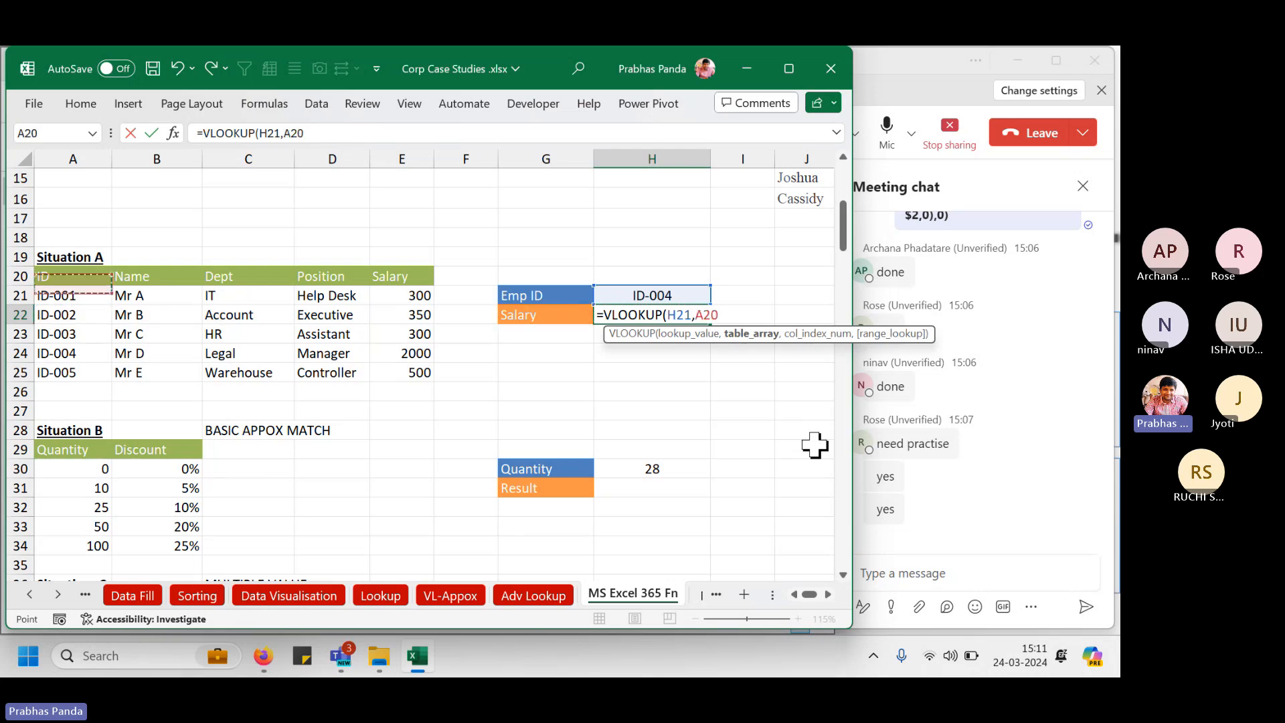
key("ctrl+shift+Right")
key("ctrl+shift+Down")
type(",")
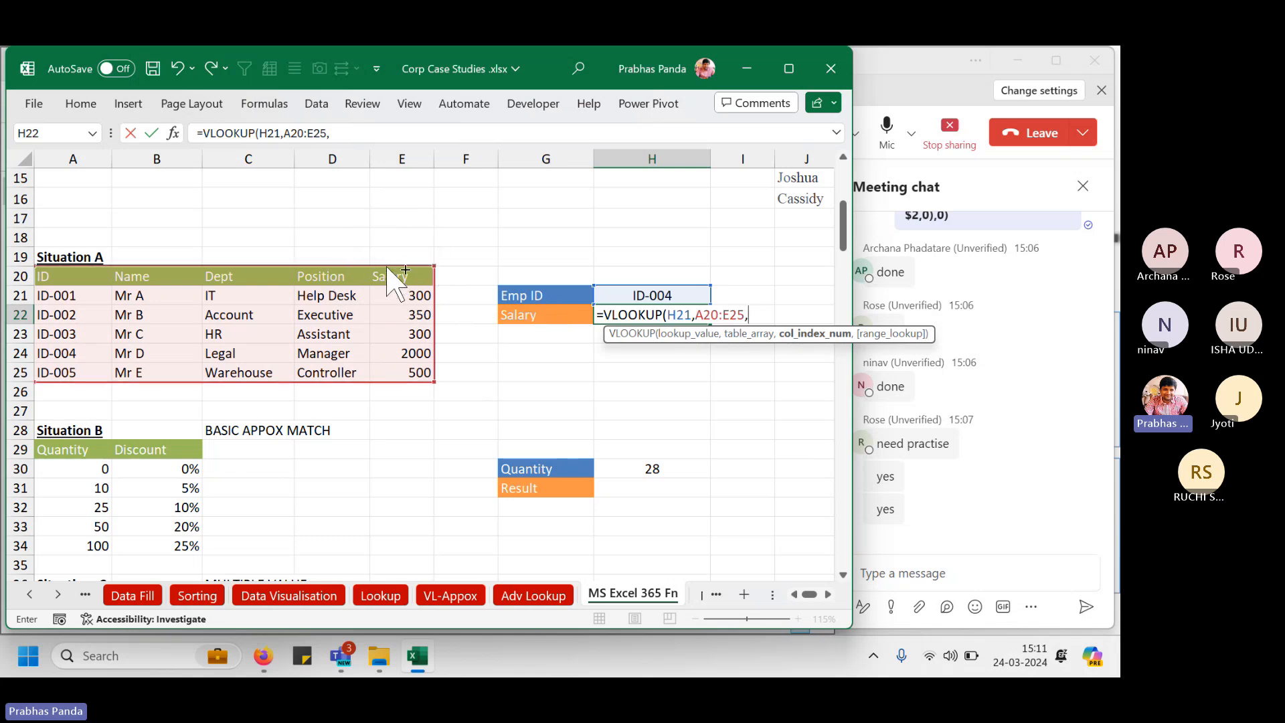
type("5")
type(",0)")
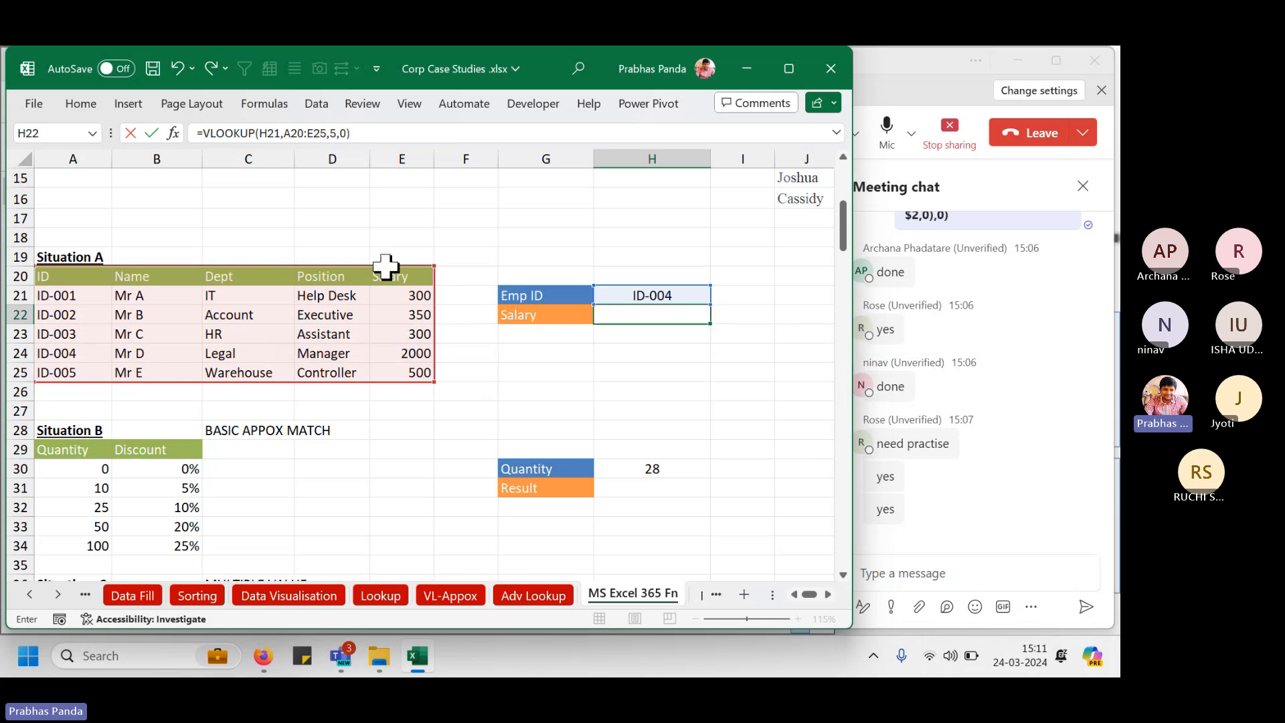
key("Return")
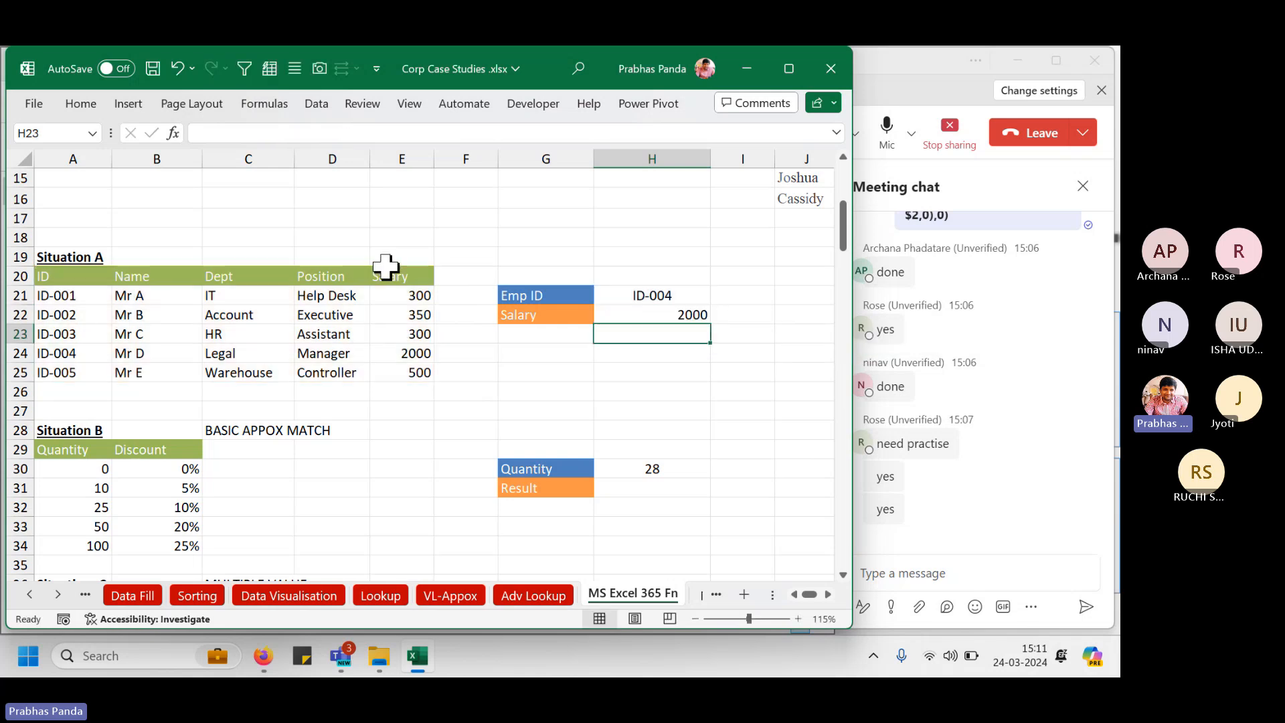
Center the Salary result in H22 and make it bold.
key("Up")
key("ctrl+F1")
key("ctrl+F1")
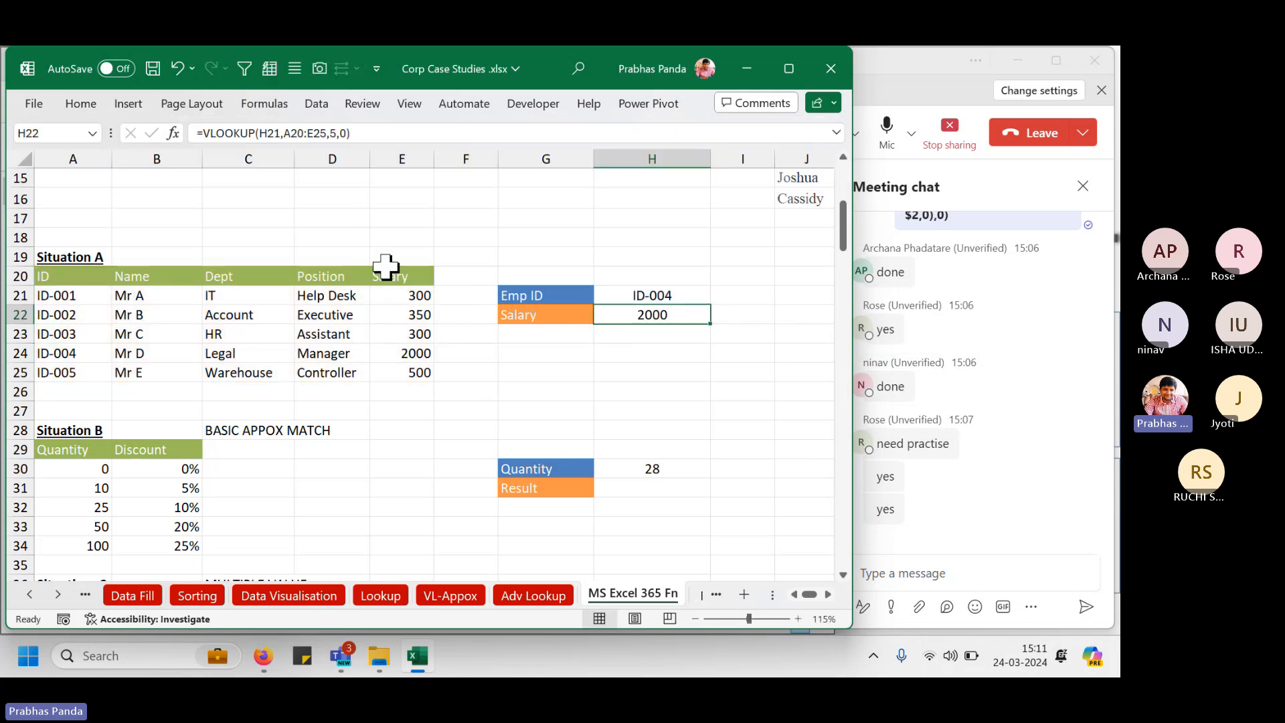
Copy the VLOOKUP formula from H22 and document it as centered text in H23.
key("F2")
key("ctrl+a")
key("ctrl+c")
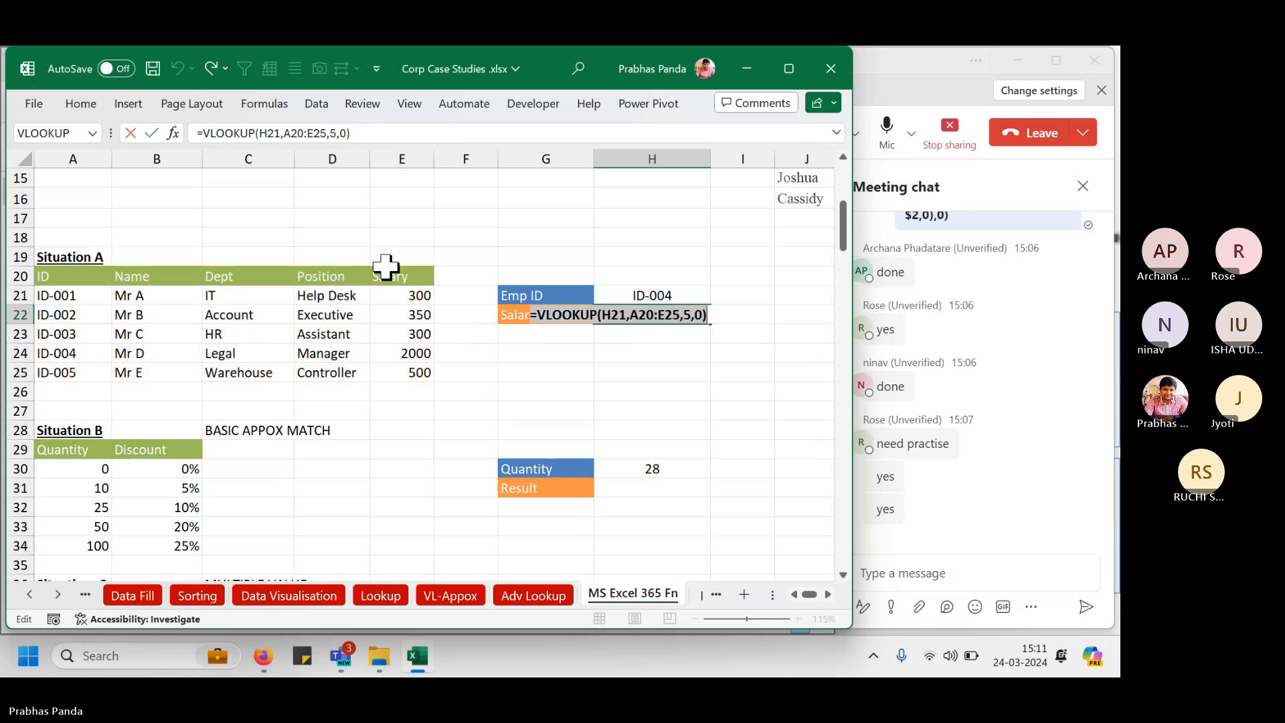
key("Return")
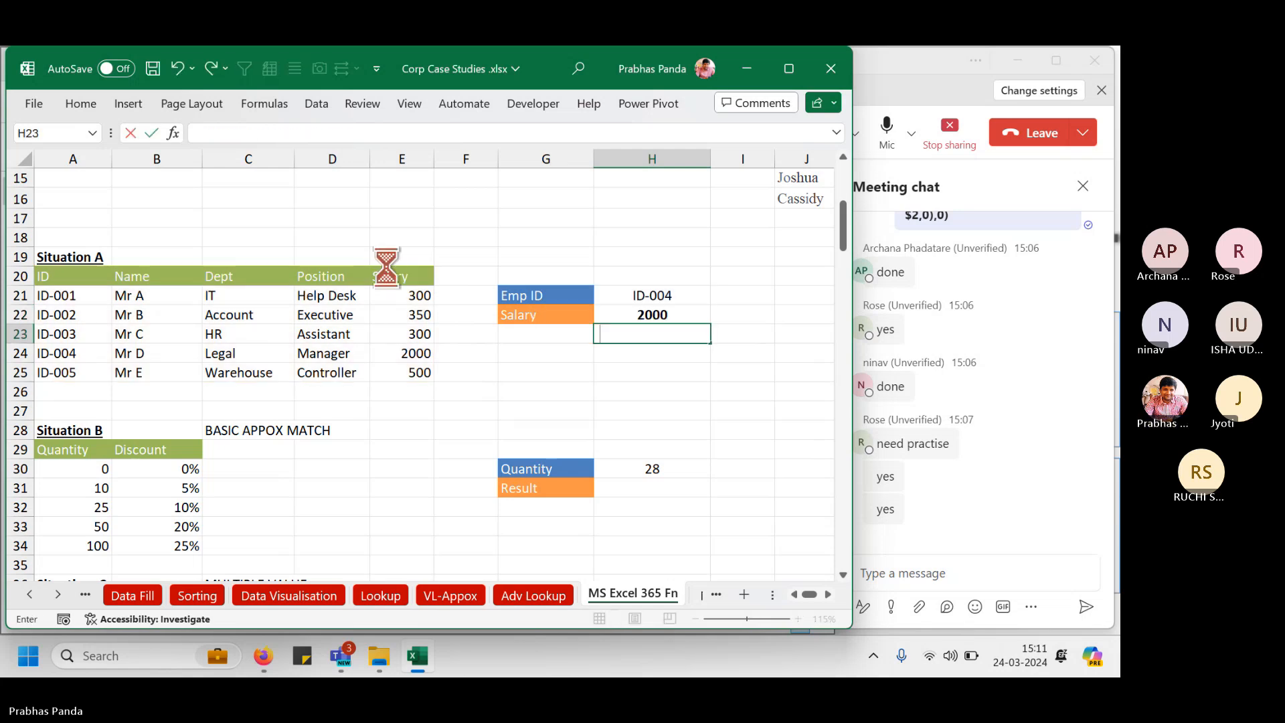
key("ctrl+v")
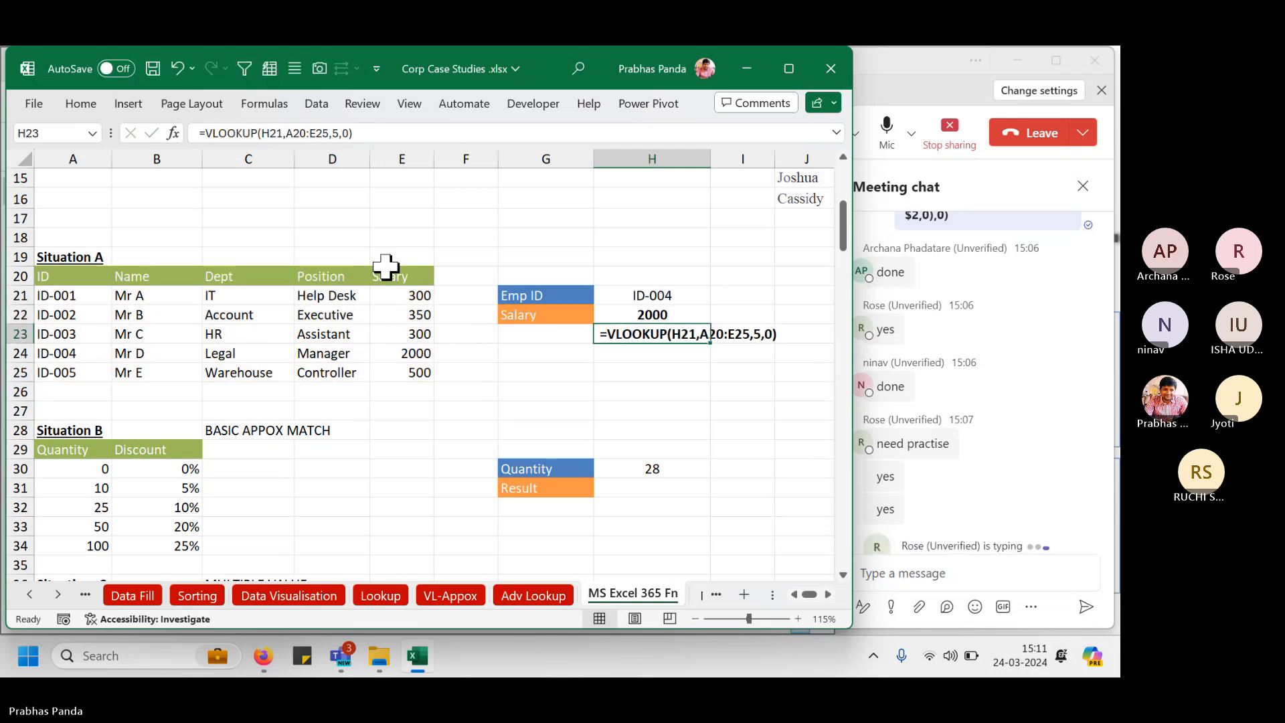
key("alt+h")
key("a")
key("c")
key("Down")
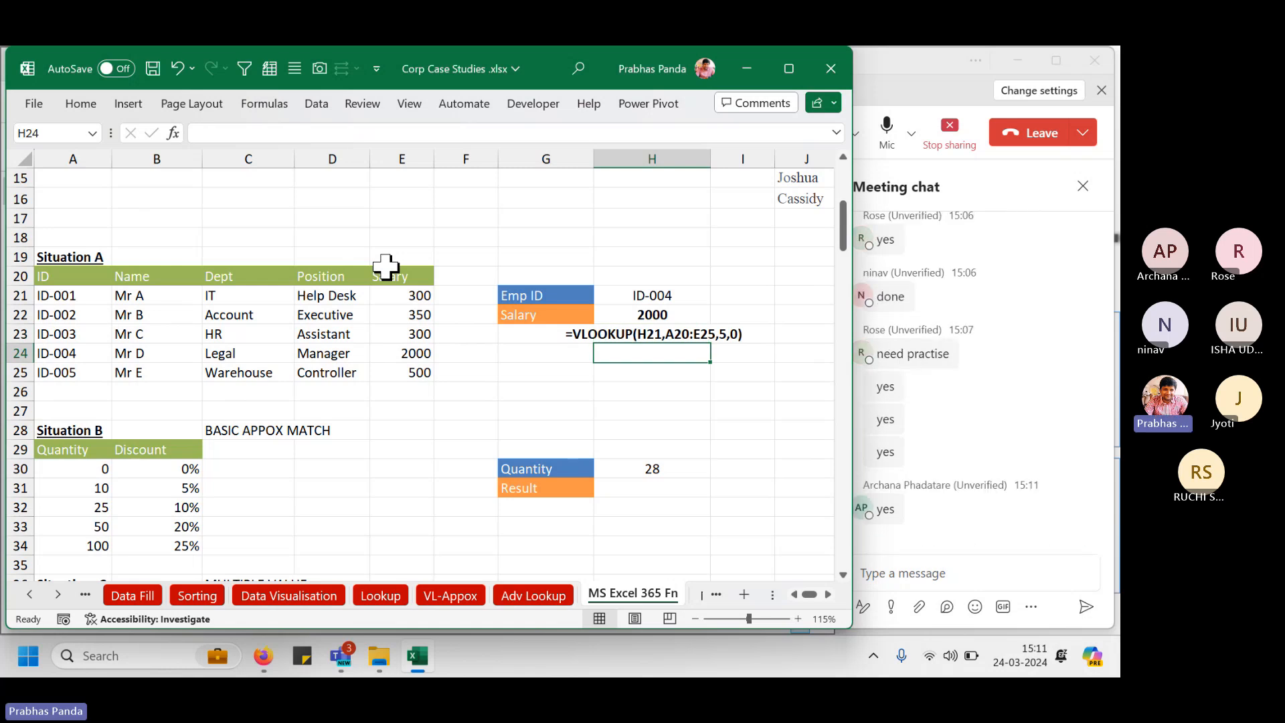
Start an XLOOKUP in H24 with the employee ID in H21 as lookup value.
type("=")
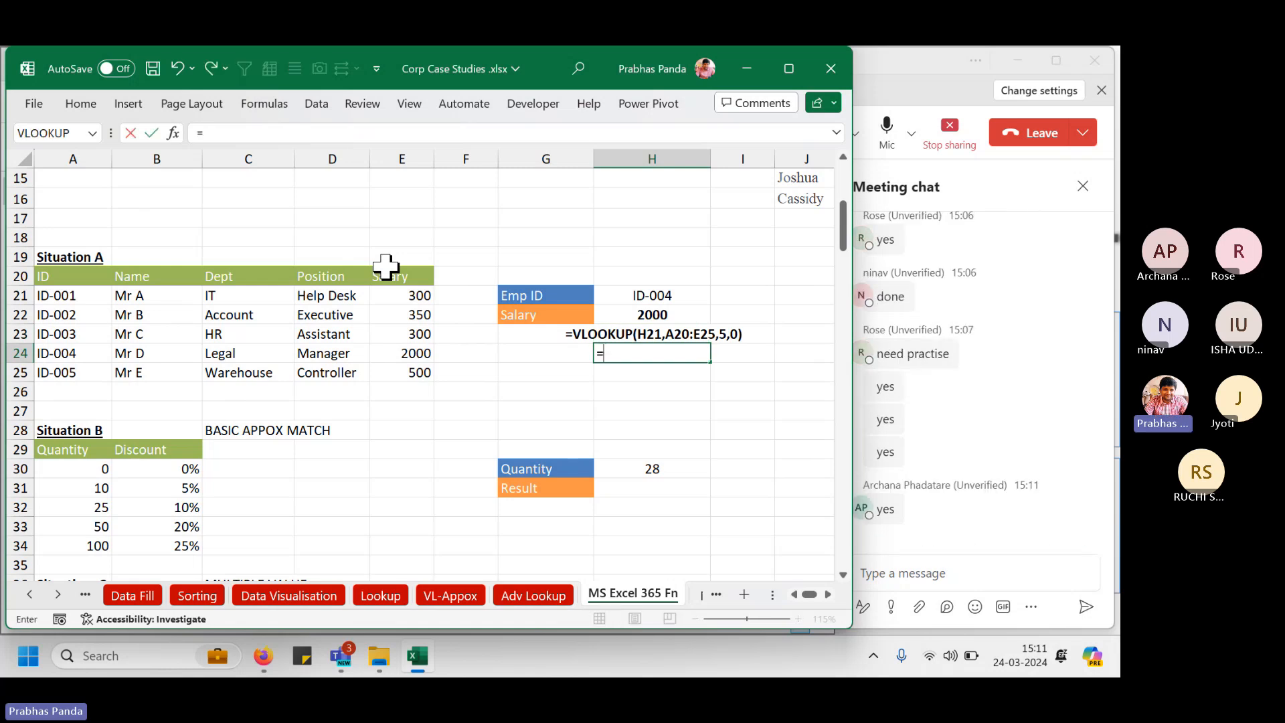
type("XLO")
key("Tab")
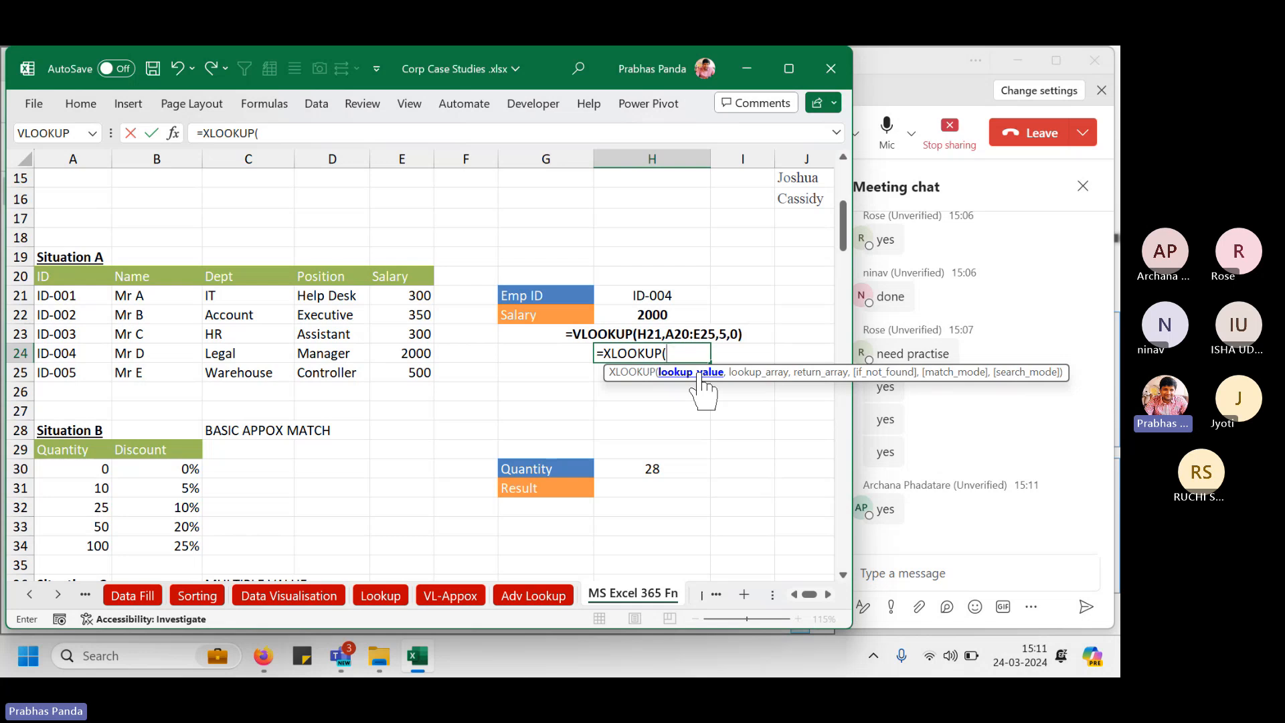
key("Up")
key("Up")
key("Up")
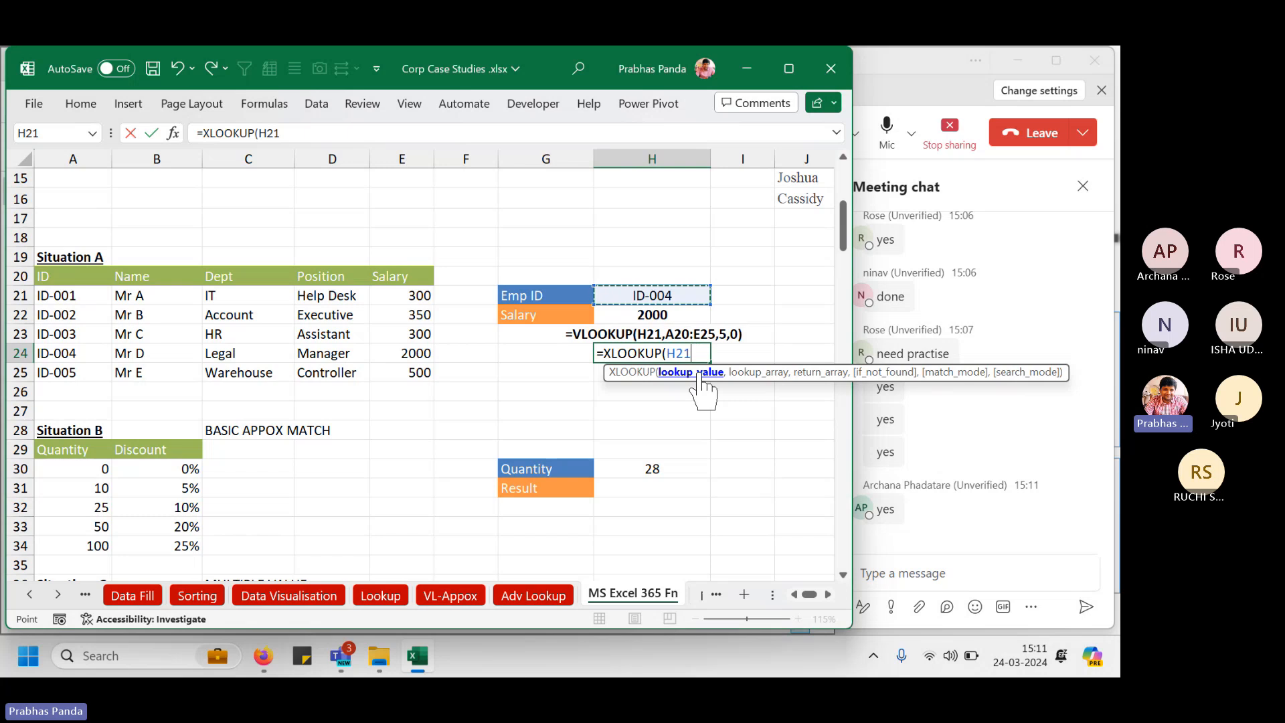
type(",")
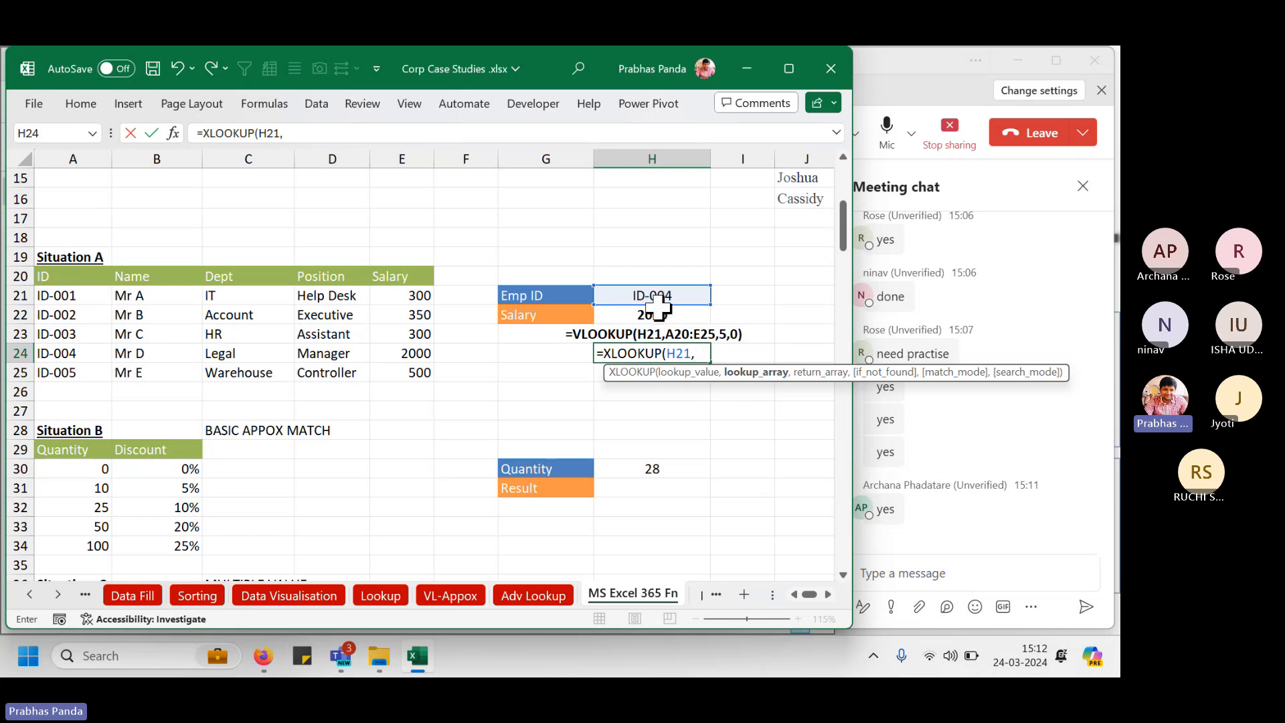
Complete the XLOOKUP in H24 with lookup array A21:A25 and return array E21:E25.
left_click(64, 295)
left_click_drag(63, 295, 62, 366)
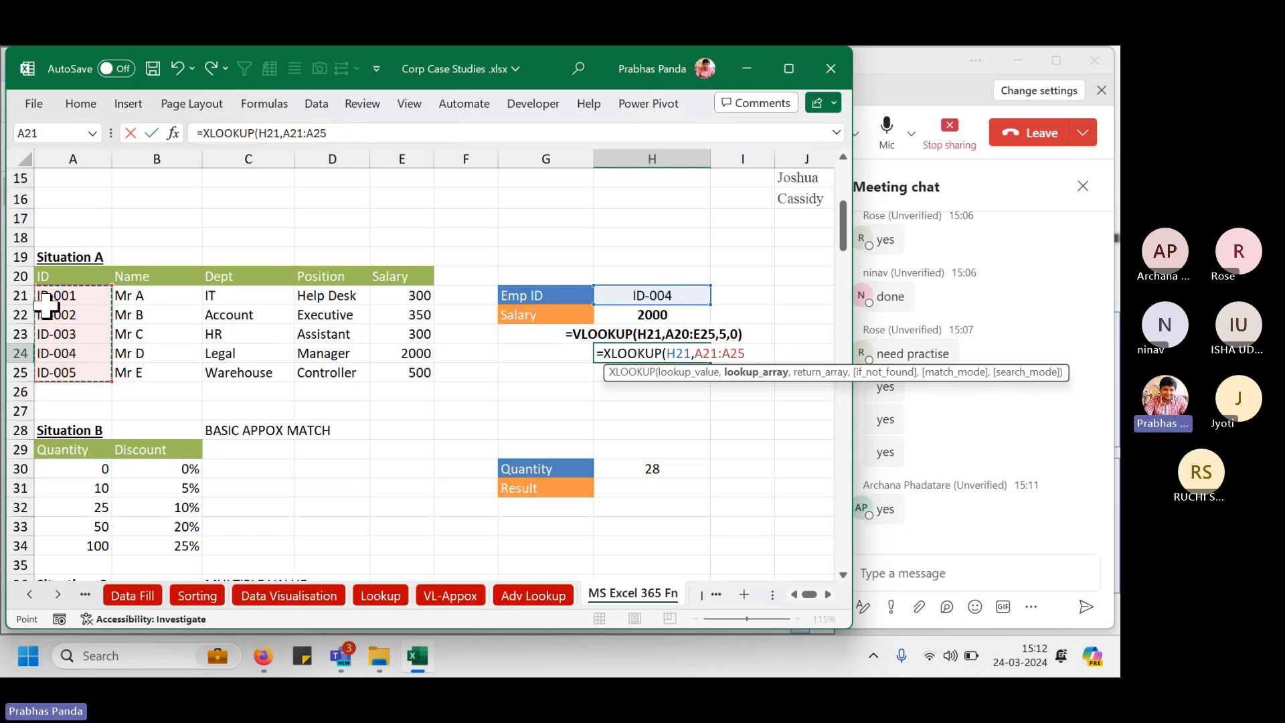
type(",")
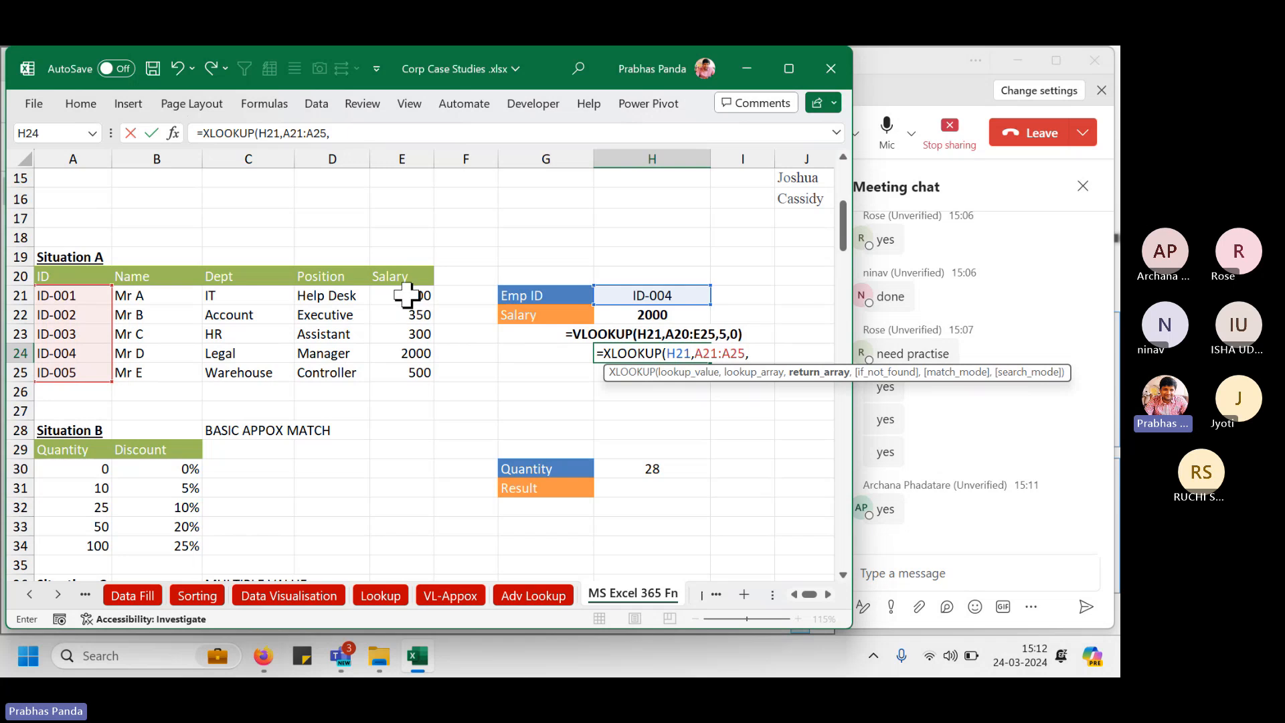
left_click_drag(416, 295, 413, 378)
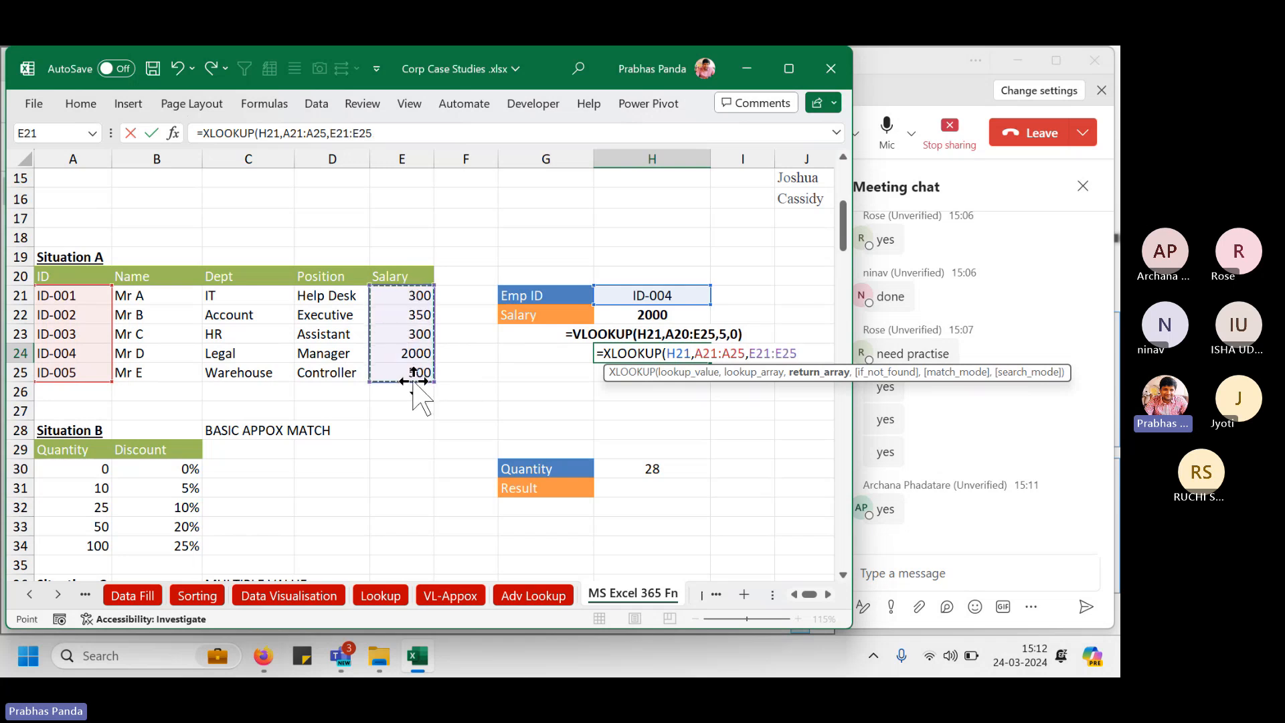
key("Return")
Center the XLOOKUP result in H24 and make it bold.
key("Up")
key("alt+h")
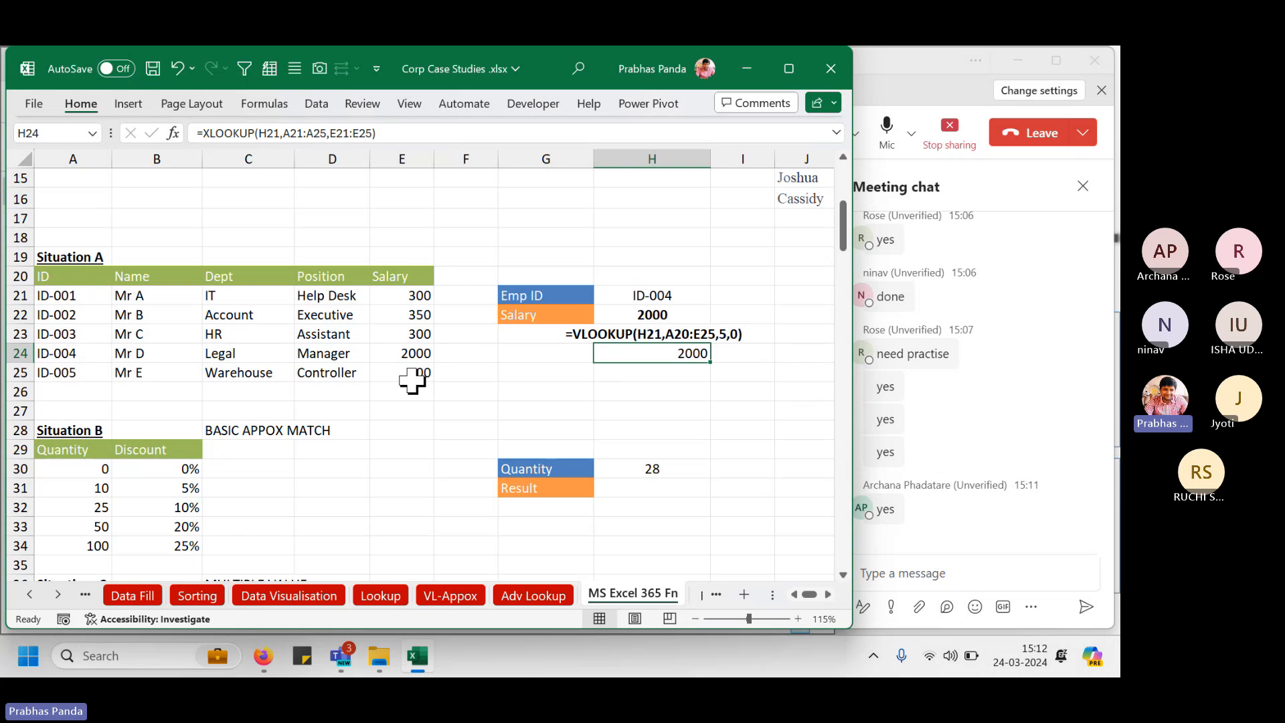
key("a")
key("c")
key("ctrl+b")
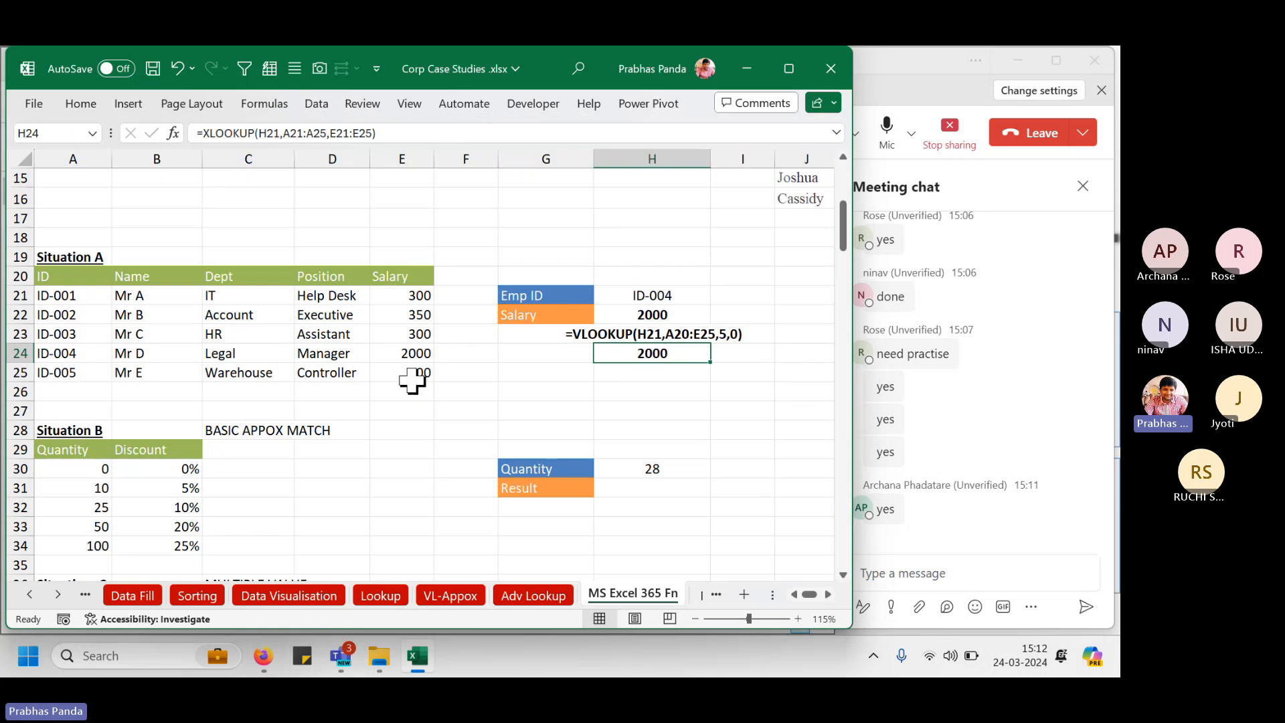
Document the formula =XLOOKUP(H21,A21:A25,E21:E25) as centered text in H25.
key("F2")
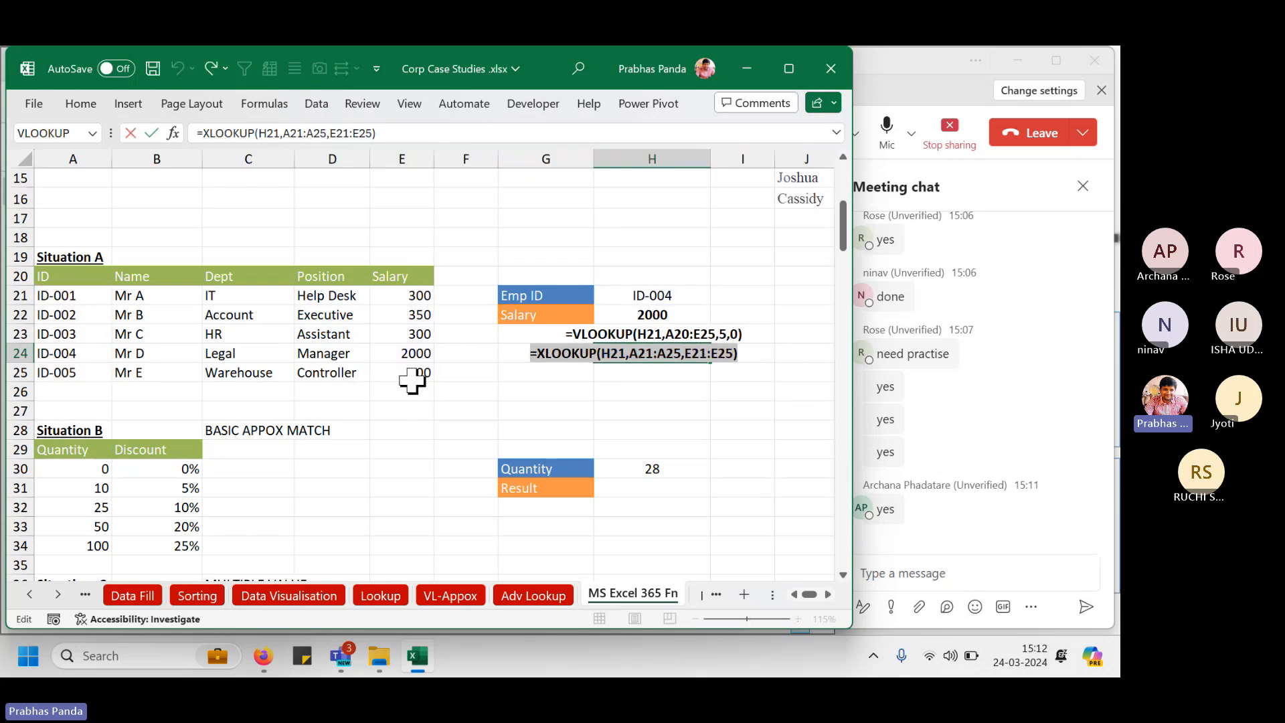
key("Return")
key("Left")
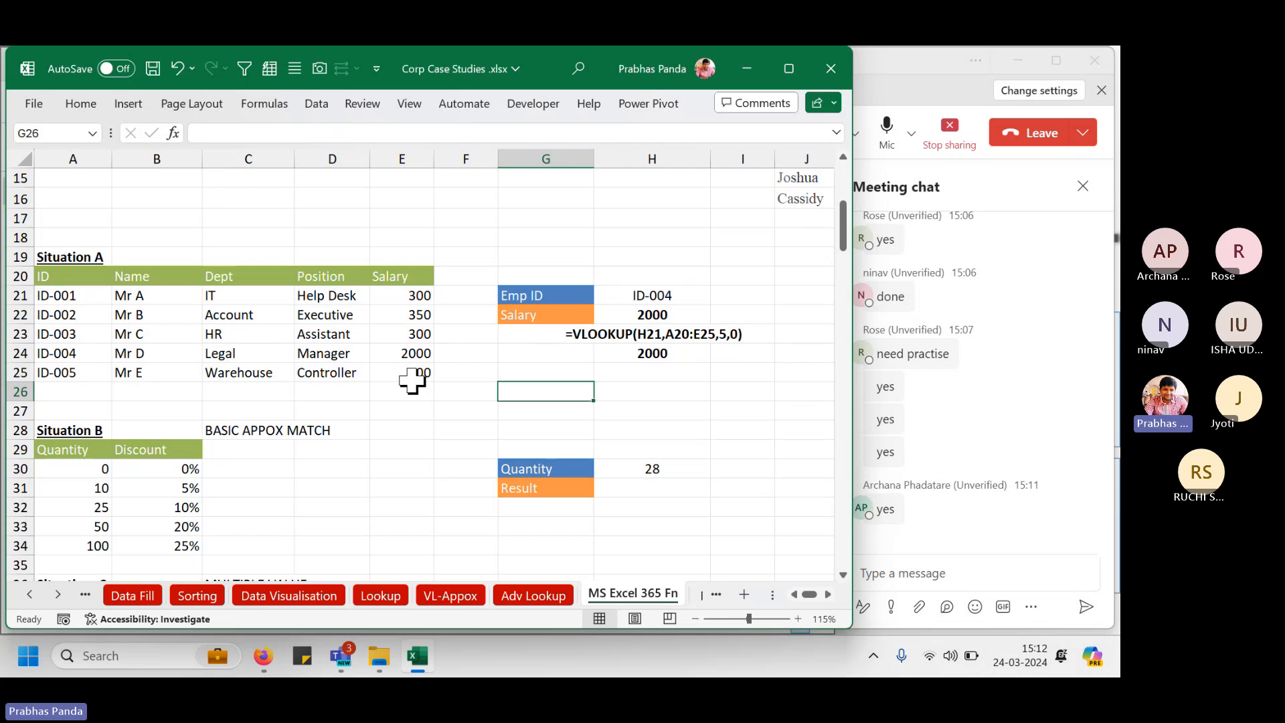
key("Right")
type("=XLOOKUP(H21,A21:A25,E21:E25)")
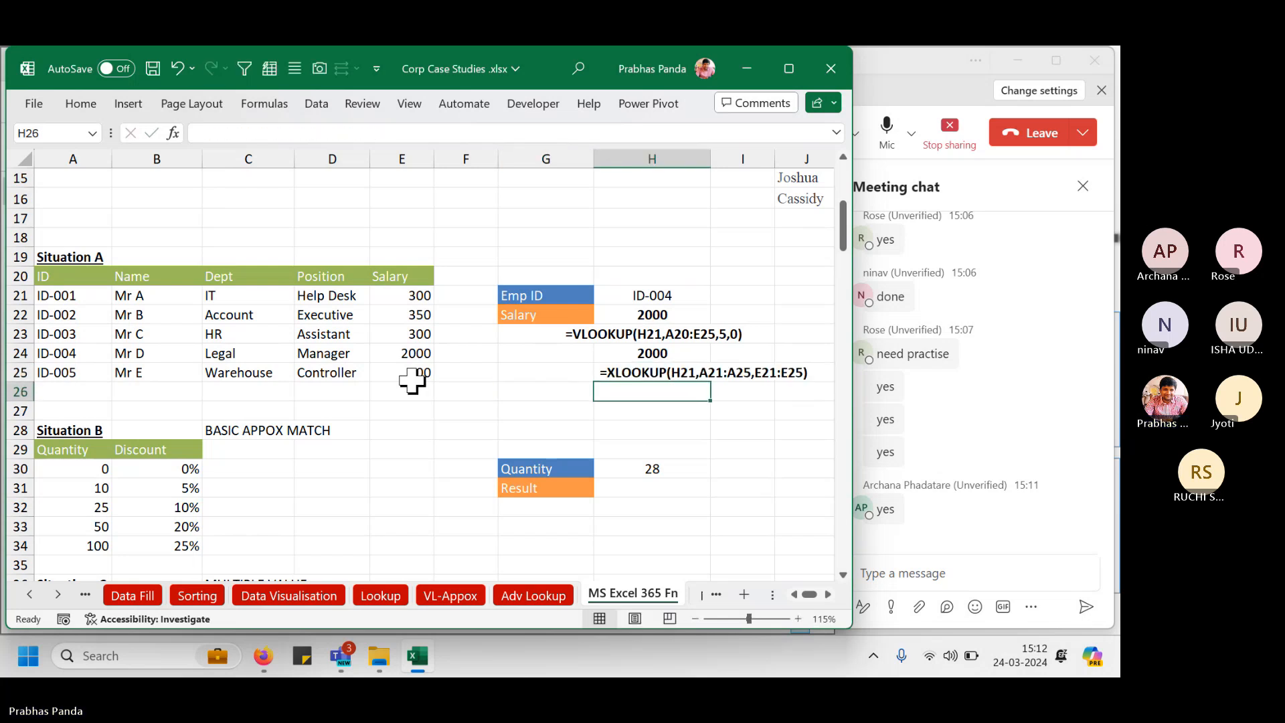
key("ctrl+Return")
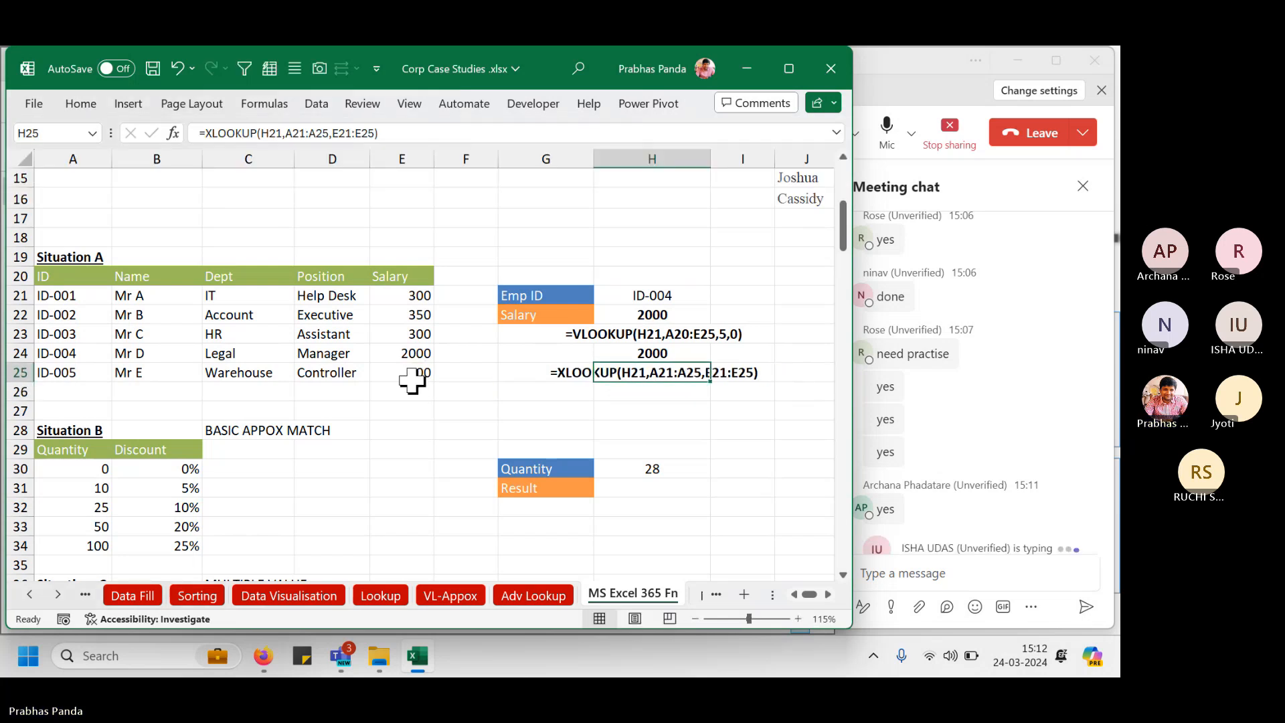
Copy the documented XLOOKUP formula and fill G25:I25 with yellow.
key("Left")
key("shift+Right")
key("shift+Right")
key("ctrl+c")
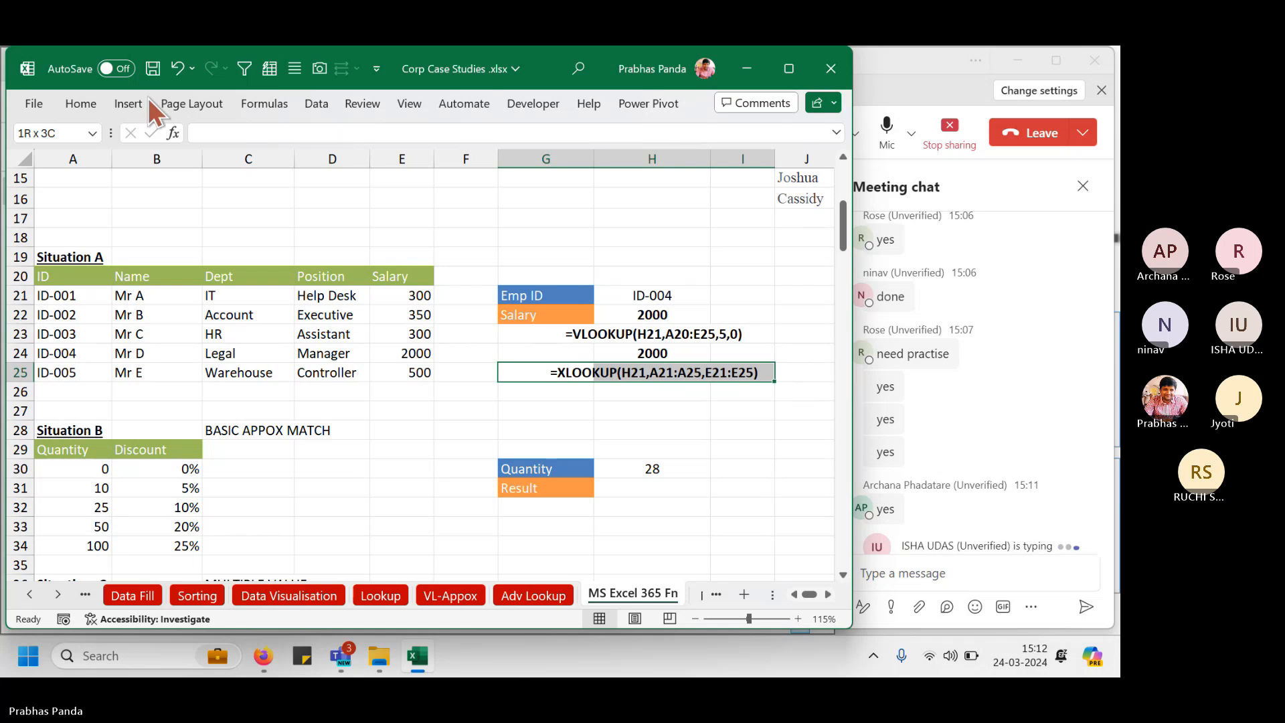
left_click(83, 101)
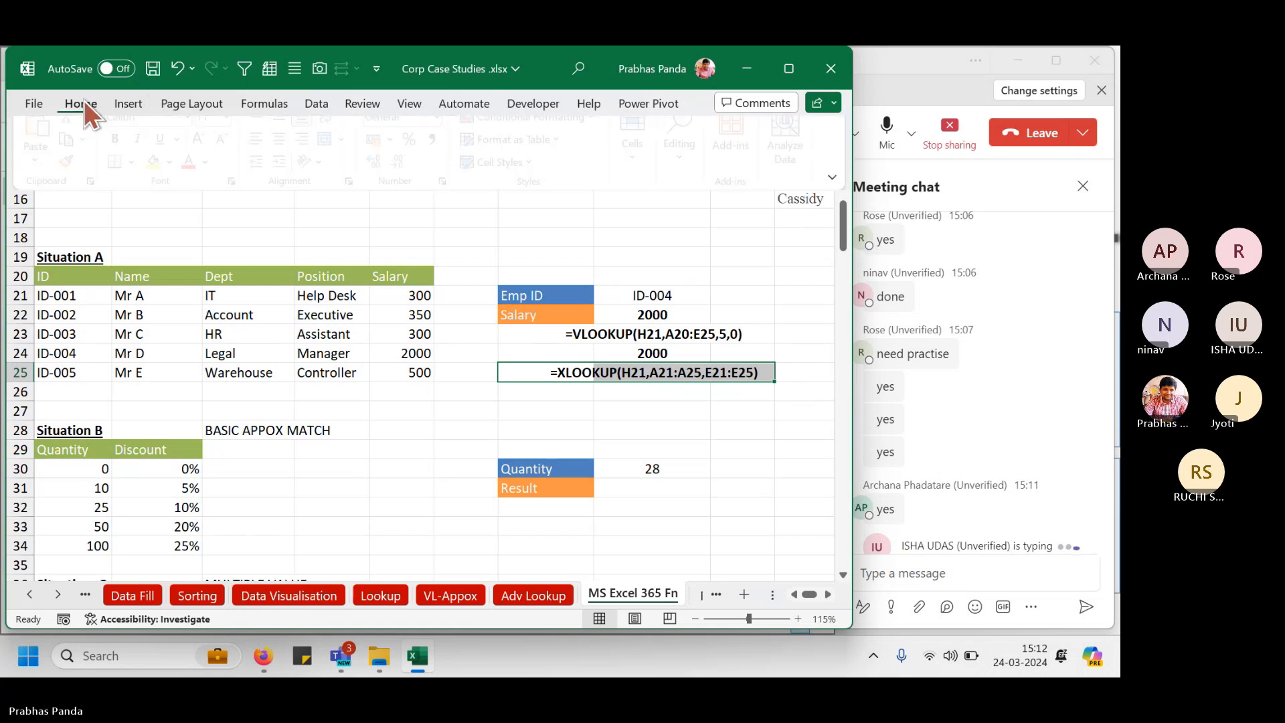
left_click(160, 176)
left_click(734, 394)
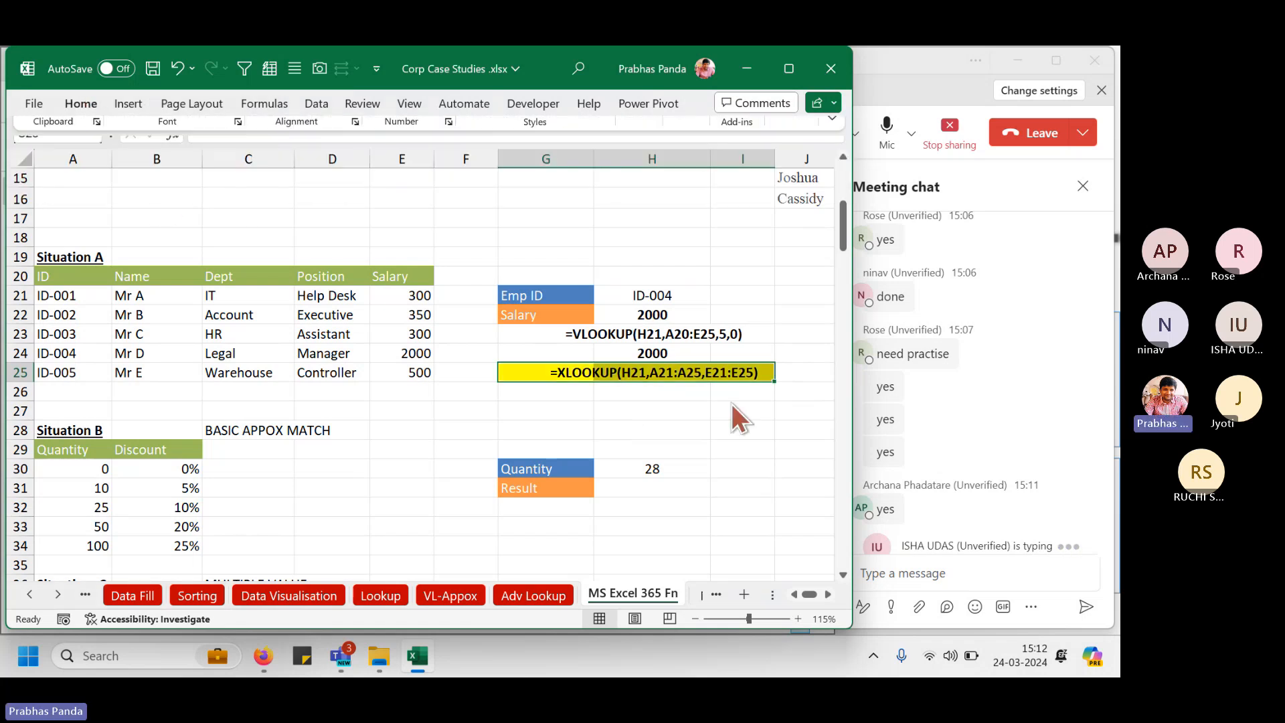
Send the copied XLOOKUP formula in the Teams meeting chat and return to the workbook.
left_click(936, 572)
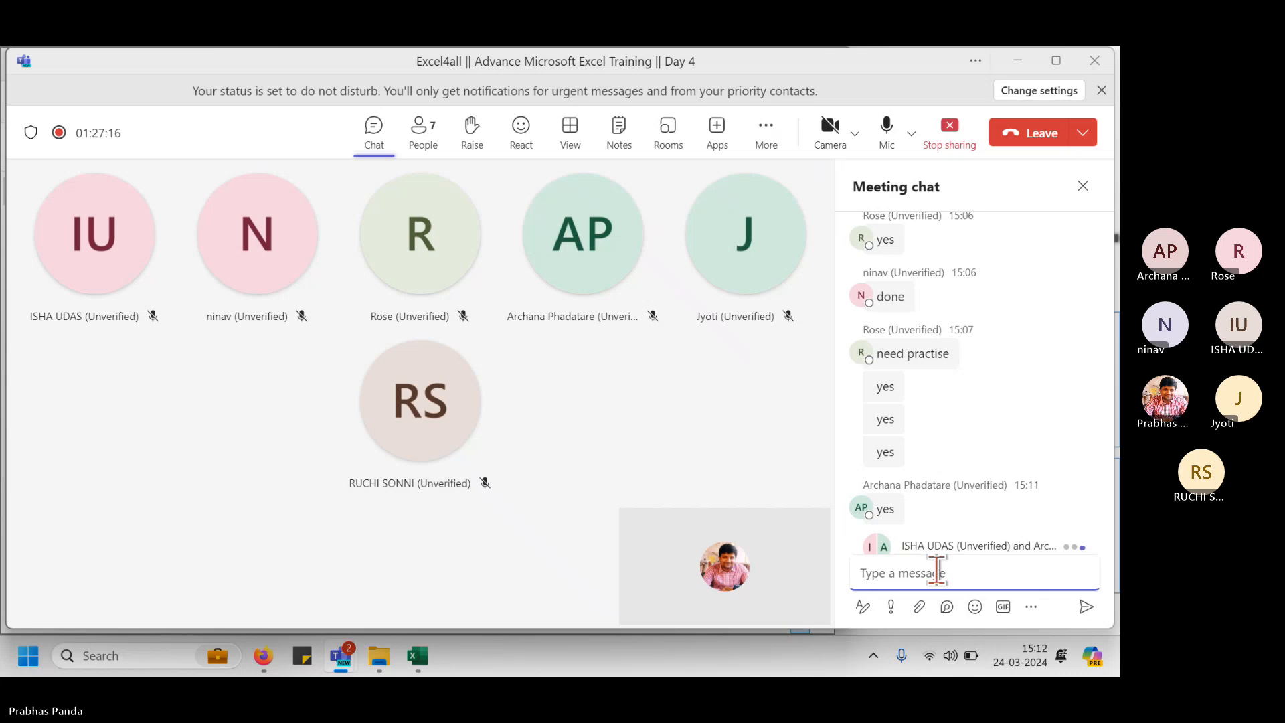
key("ctrl+v")
key("Return")
key("alt+Tab")
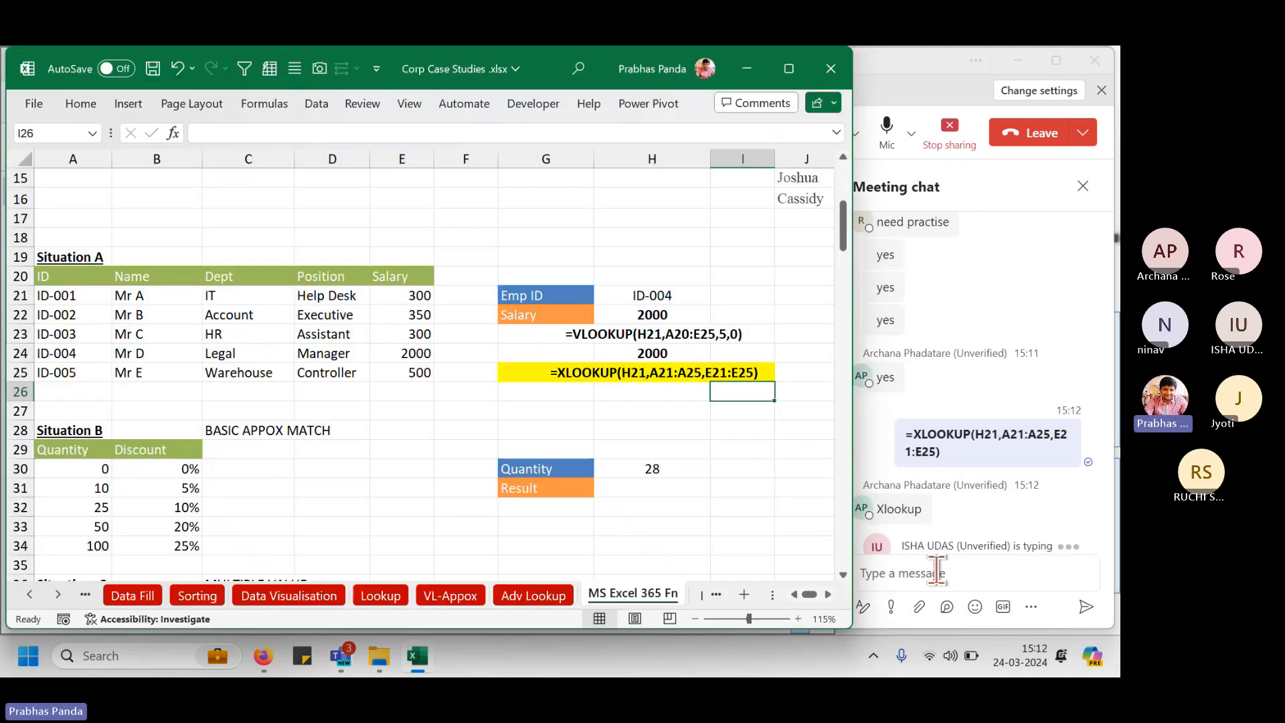
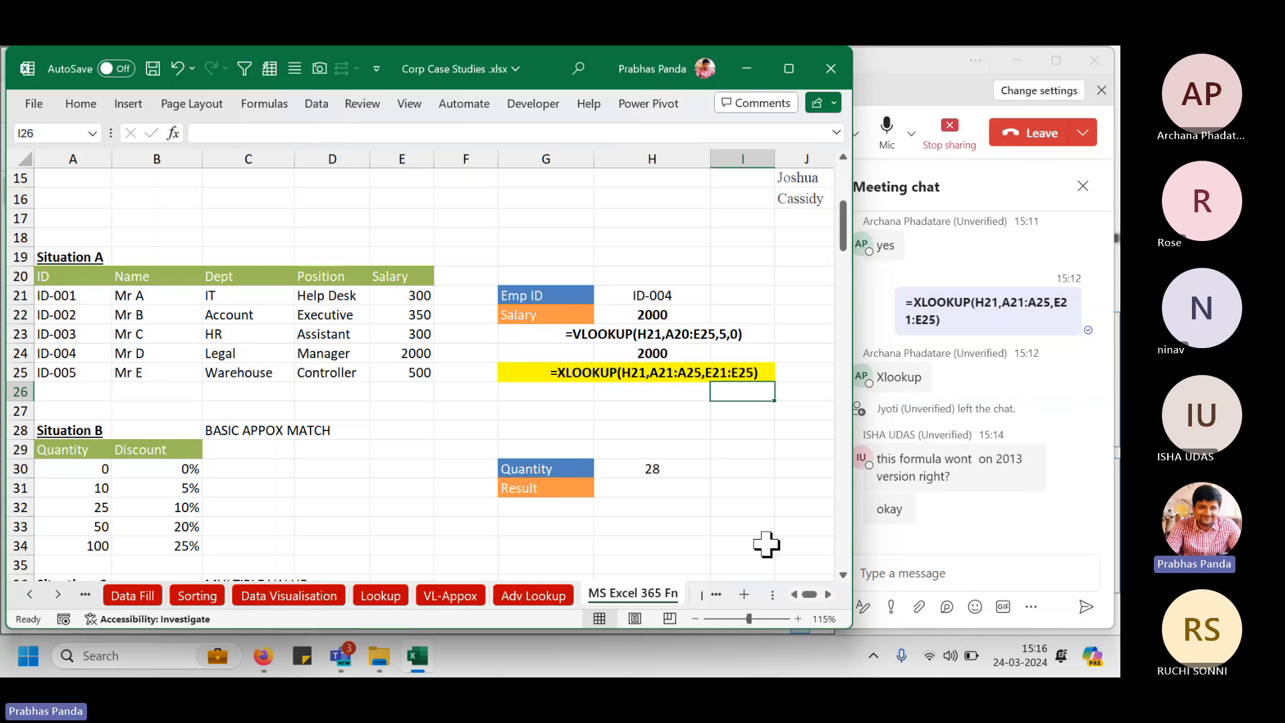
Switch to the Teams meeting, admit the participant waiting in the lobby, and return to the workbook.
key("alt+Tab")
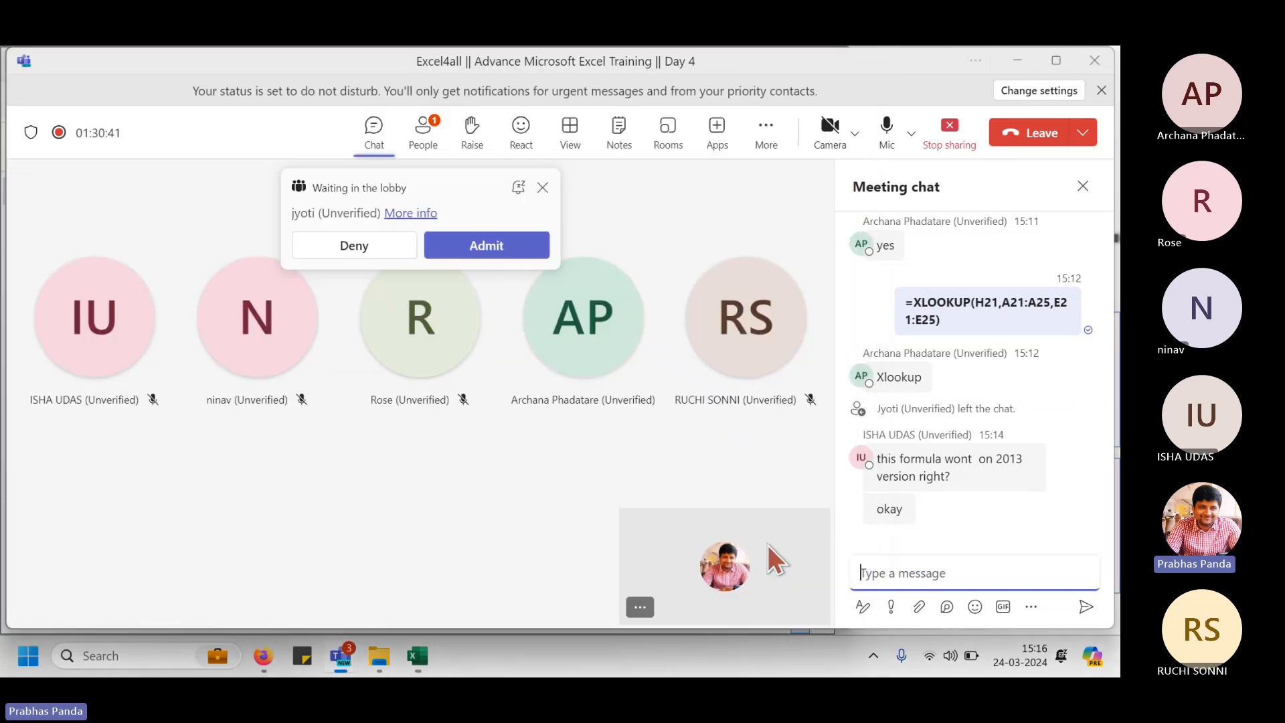
left_click(510, 249)
key("alt+Tab")
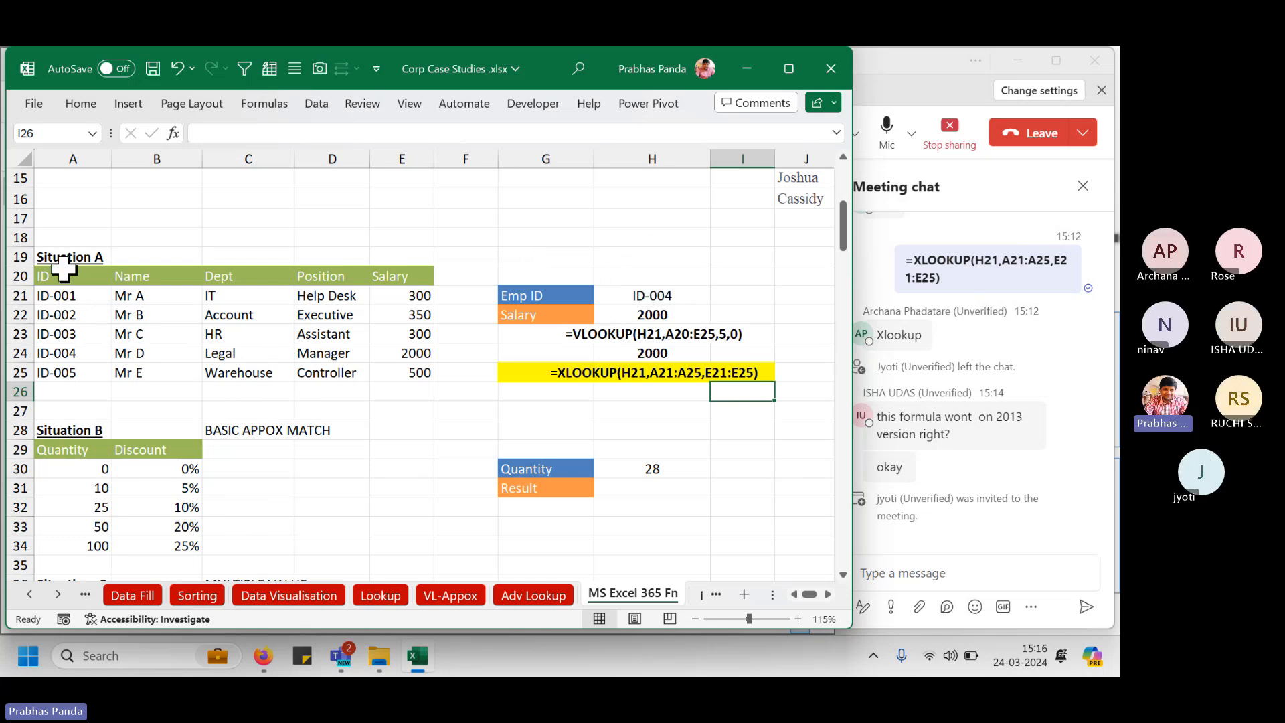
Highlight the employee IDs A21:A25 in Situation A's table to review the XLOOKUP's lookup array.
left_click_drag(63, 269, 57, 371)
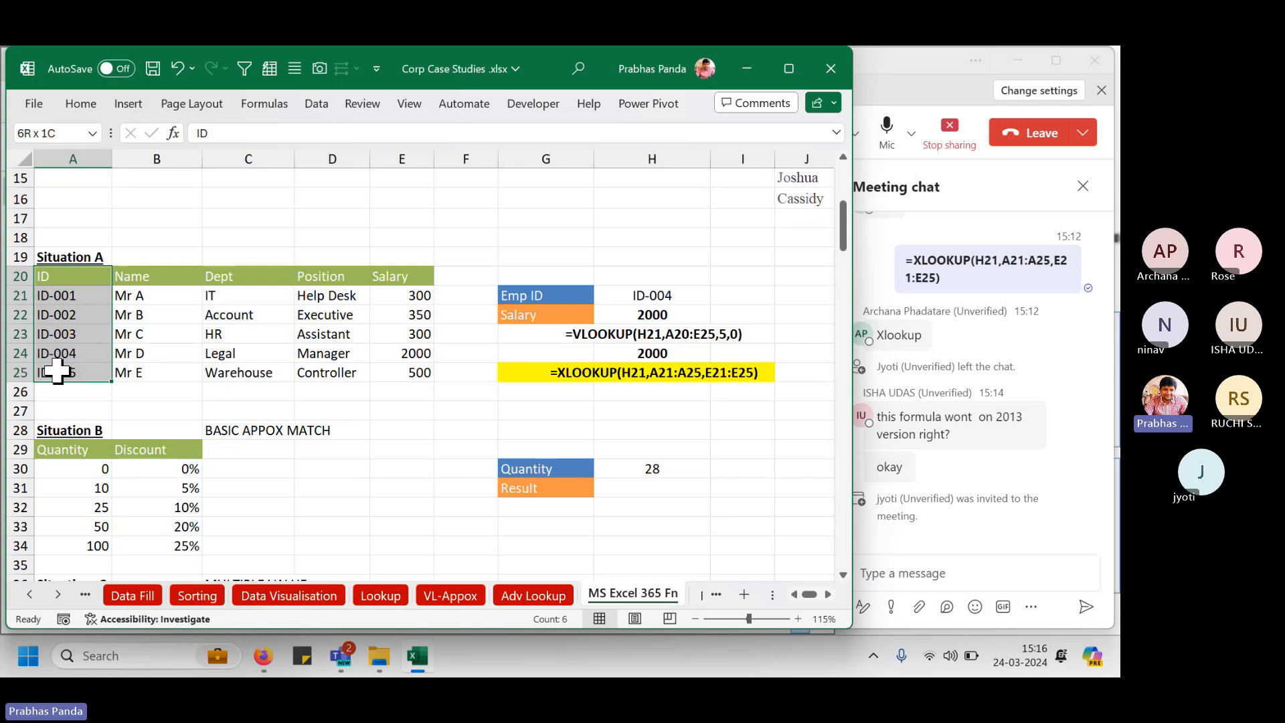
left_click_drag(62, 295, 67, 372)
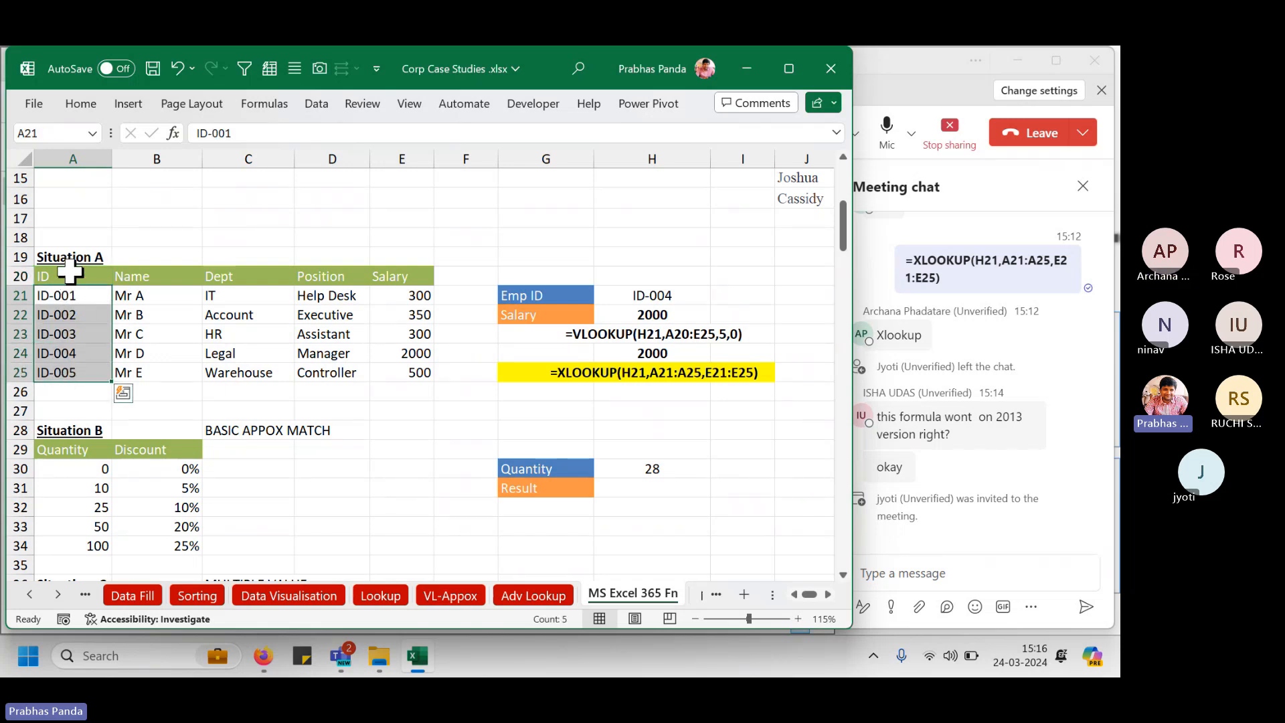
key("ctrl+q")
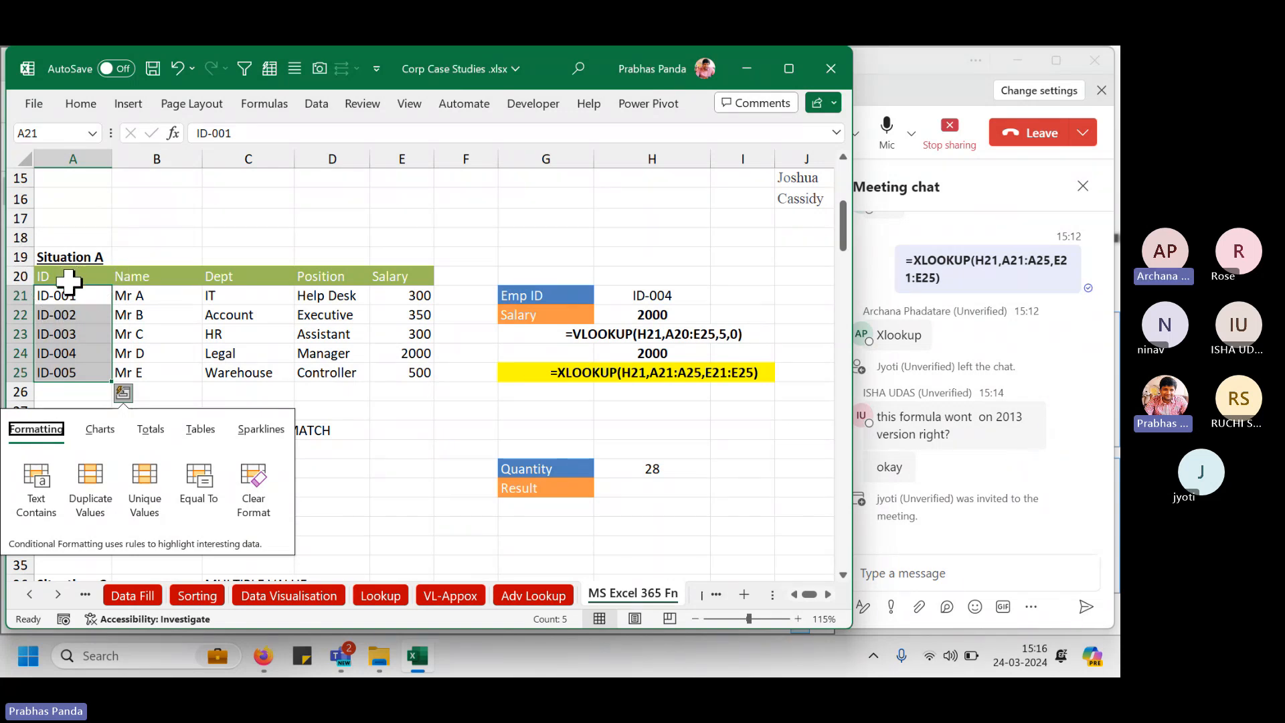
key("ctrl")
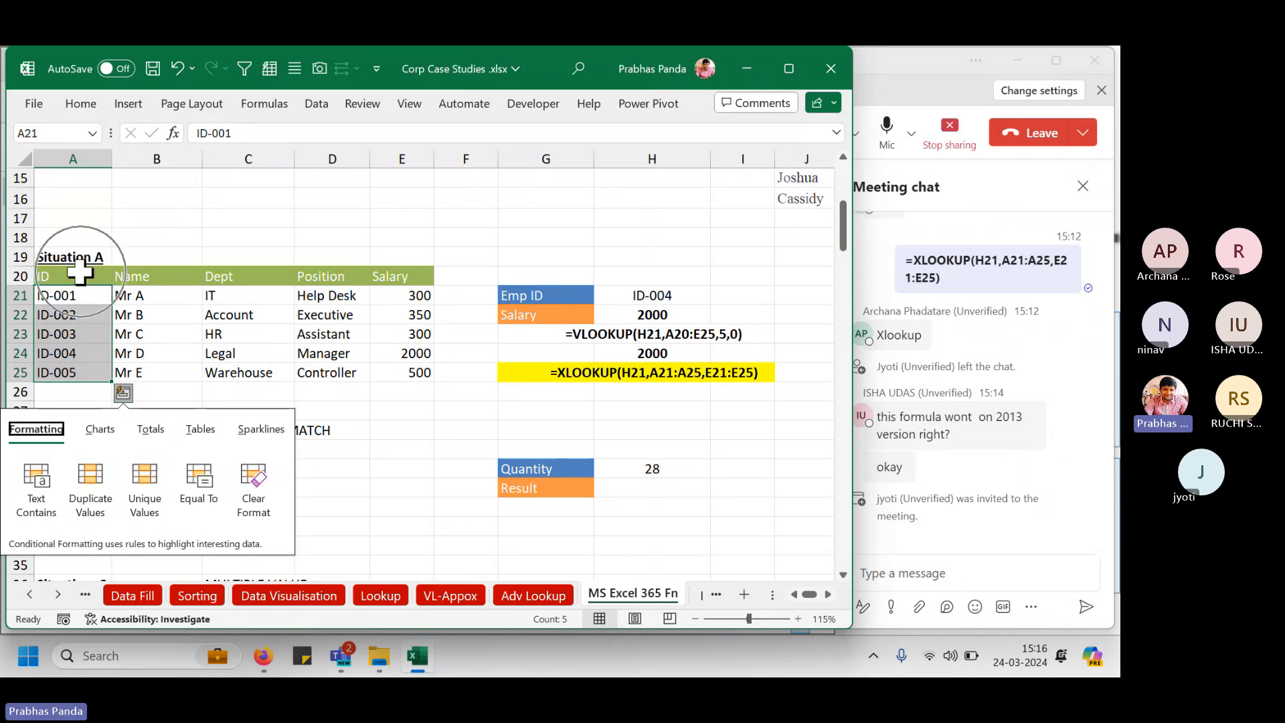
key("Escape")
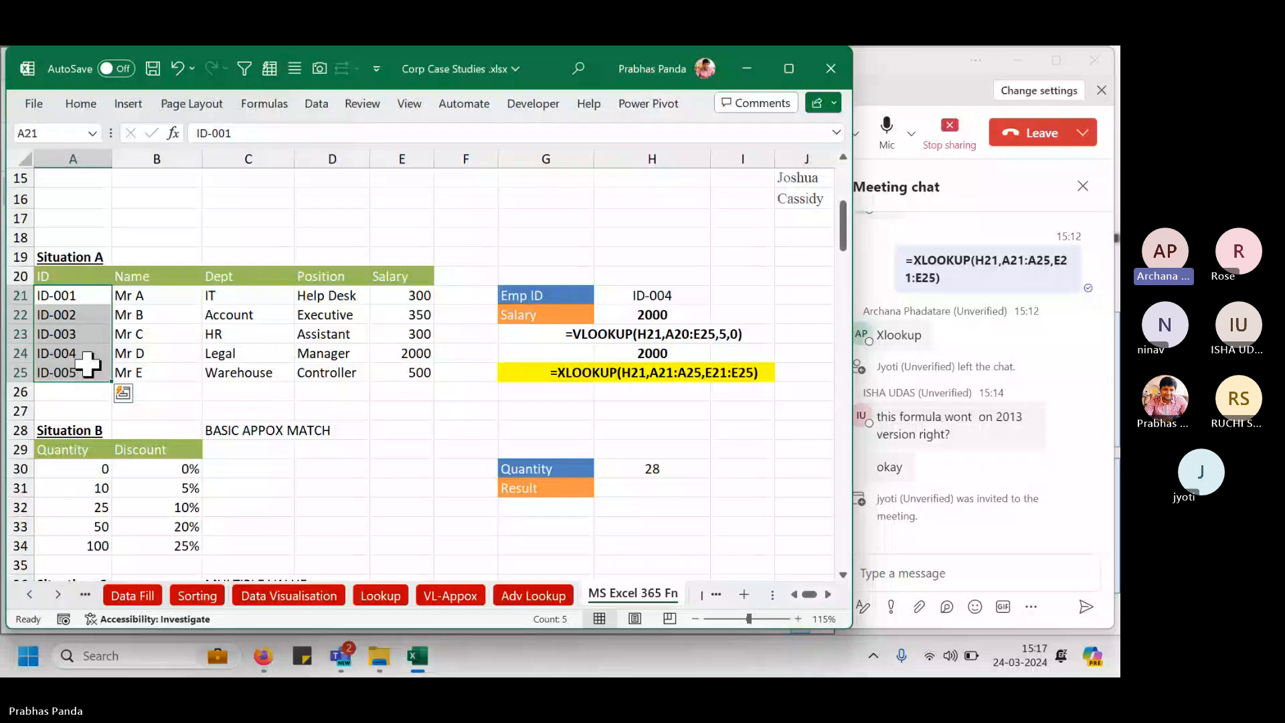
Centre the contents of Situation B's Quantity and Discount table in A29:B34.
left_click(575, 224)
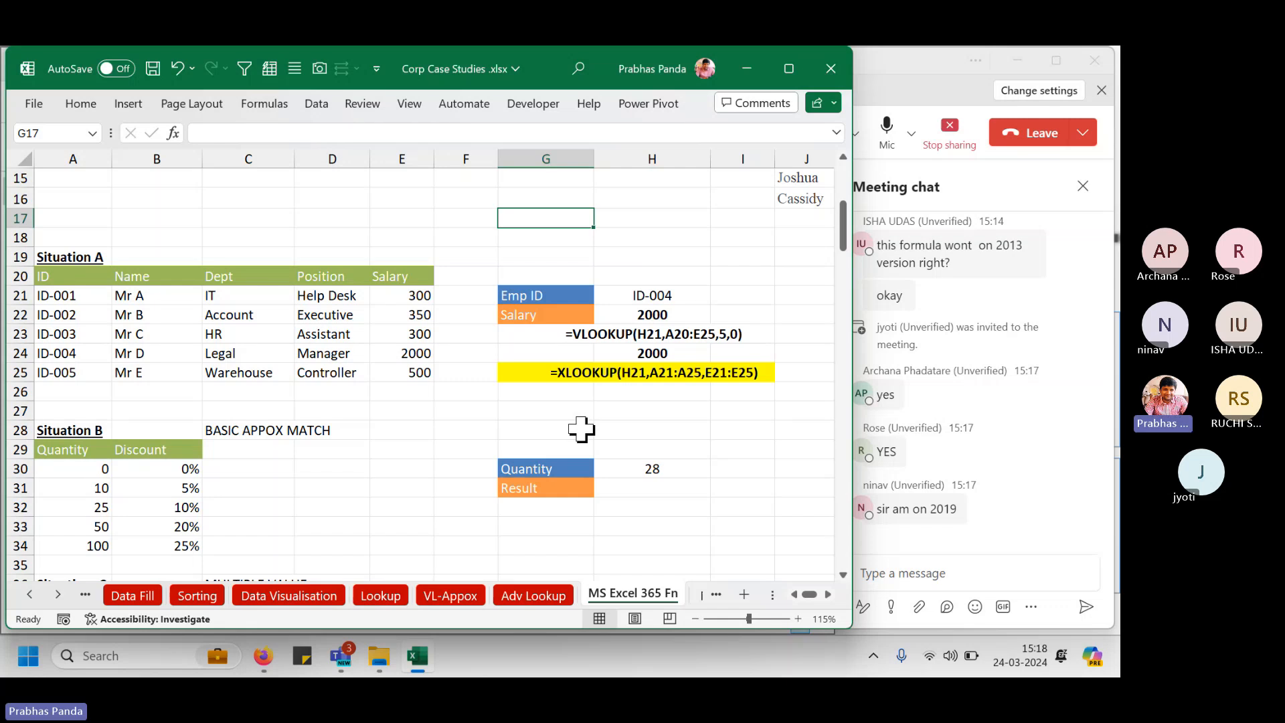
scroll(257, 271, "down", 1)
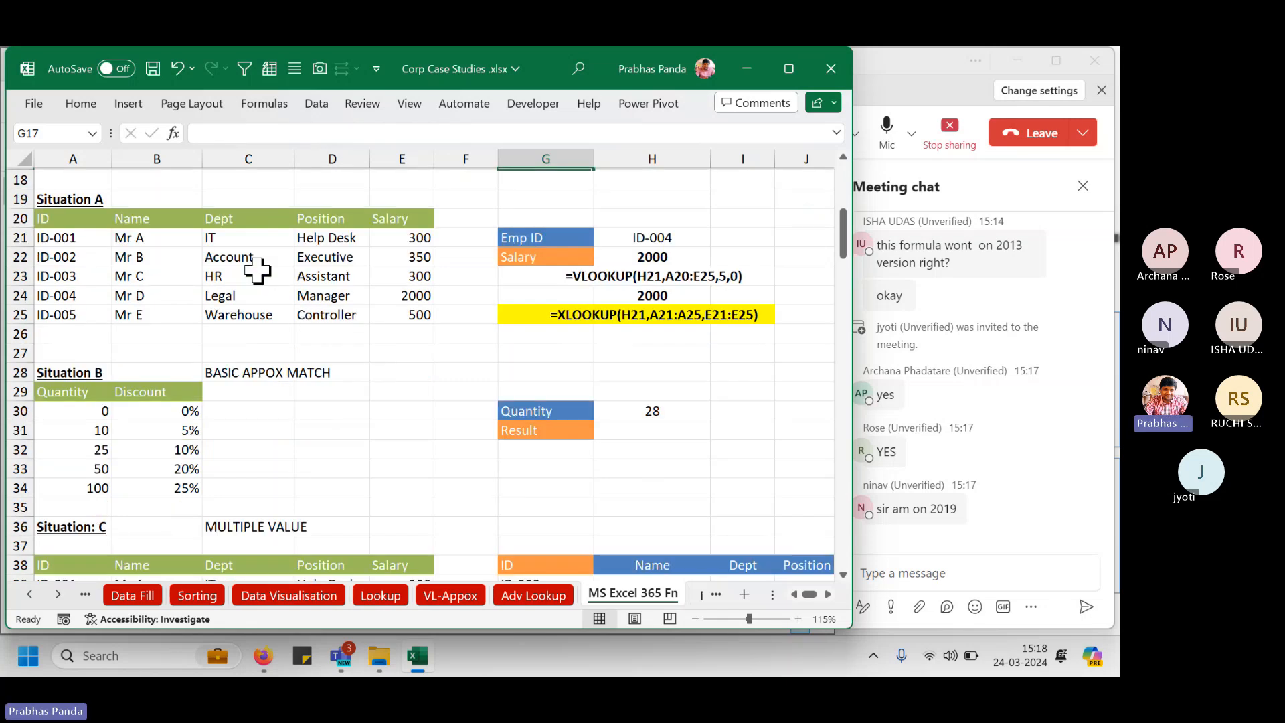
scroll(257, 271, "down", 2)
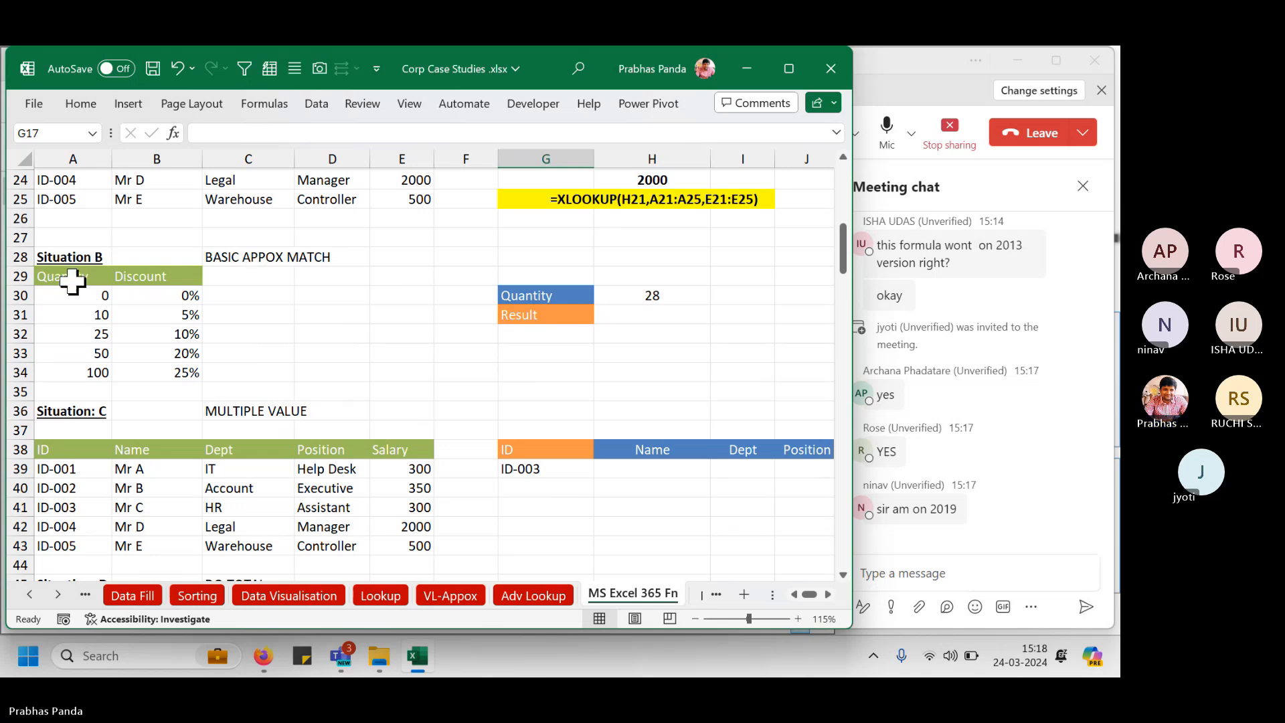
left_click_drag(71, 279, 172, 368)
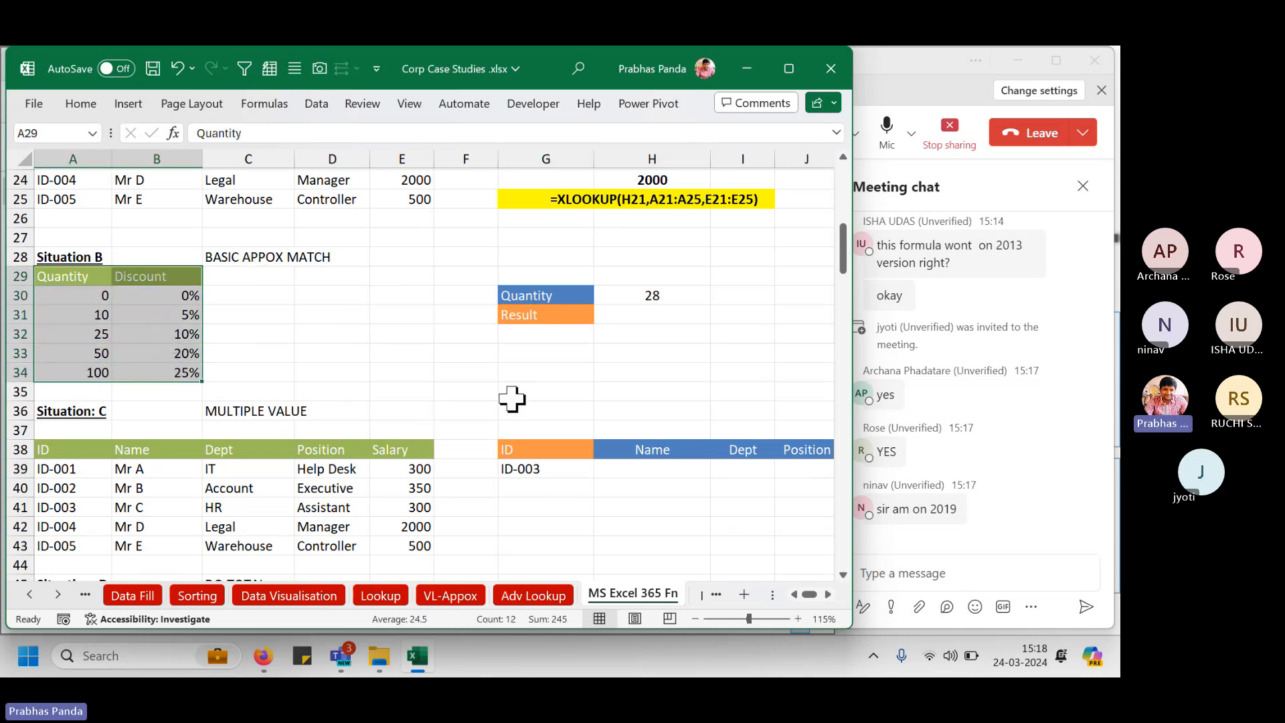
key("a")
key("c")
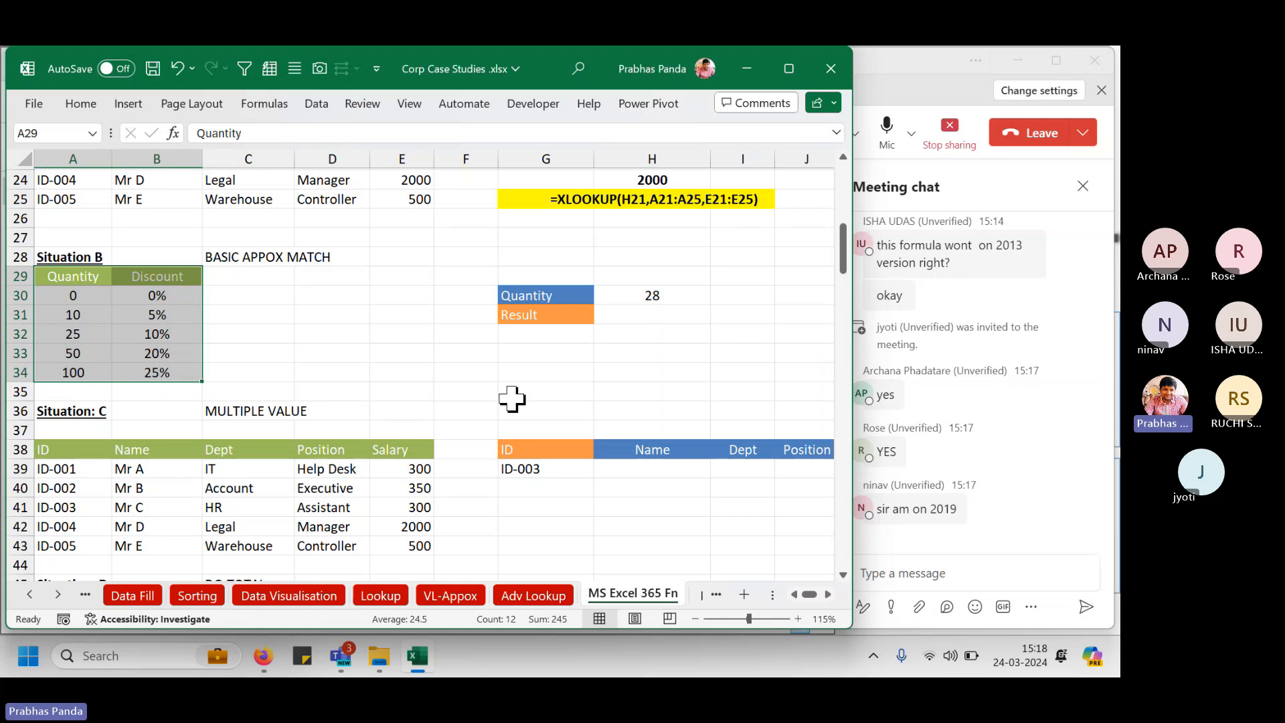
Highlight the quantity rows of Situation B in turn to review the discount tiers for 0, 10, 25 and 50 units.
left_click(67, 295)
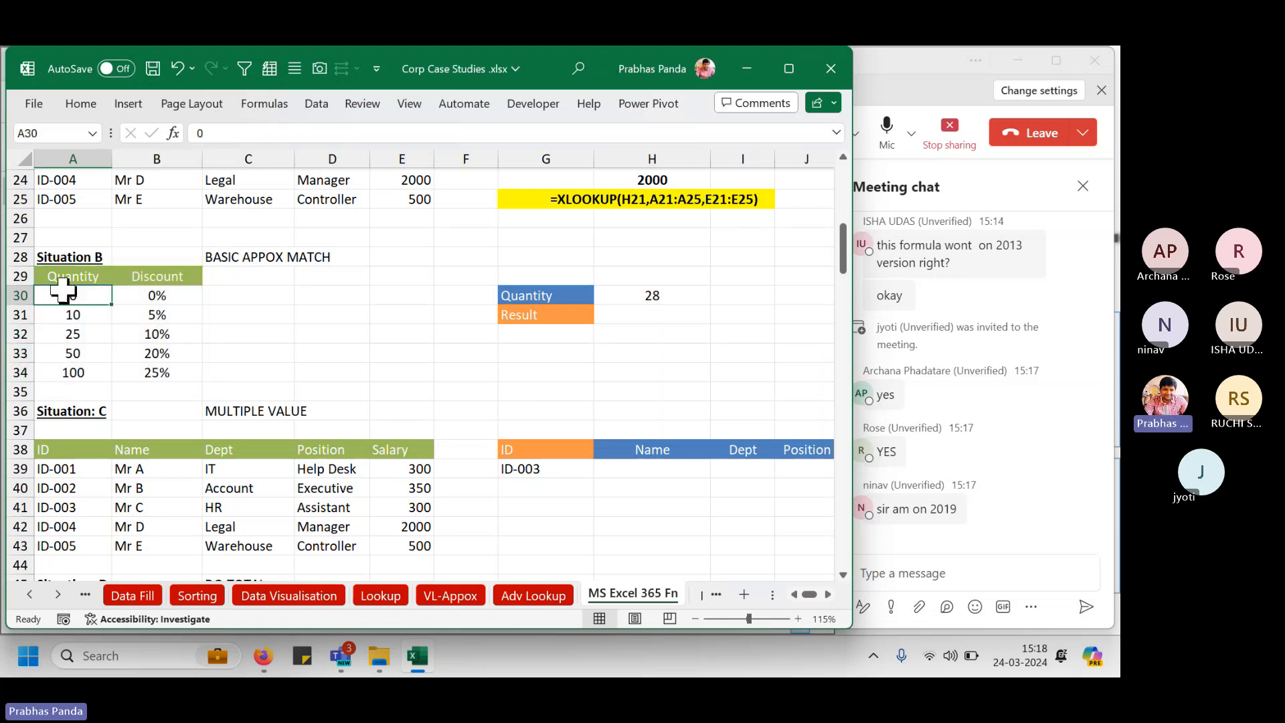
left_click_drag(63, 297, 182, 293)
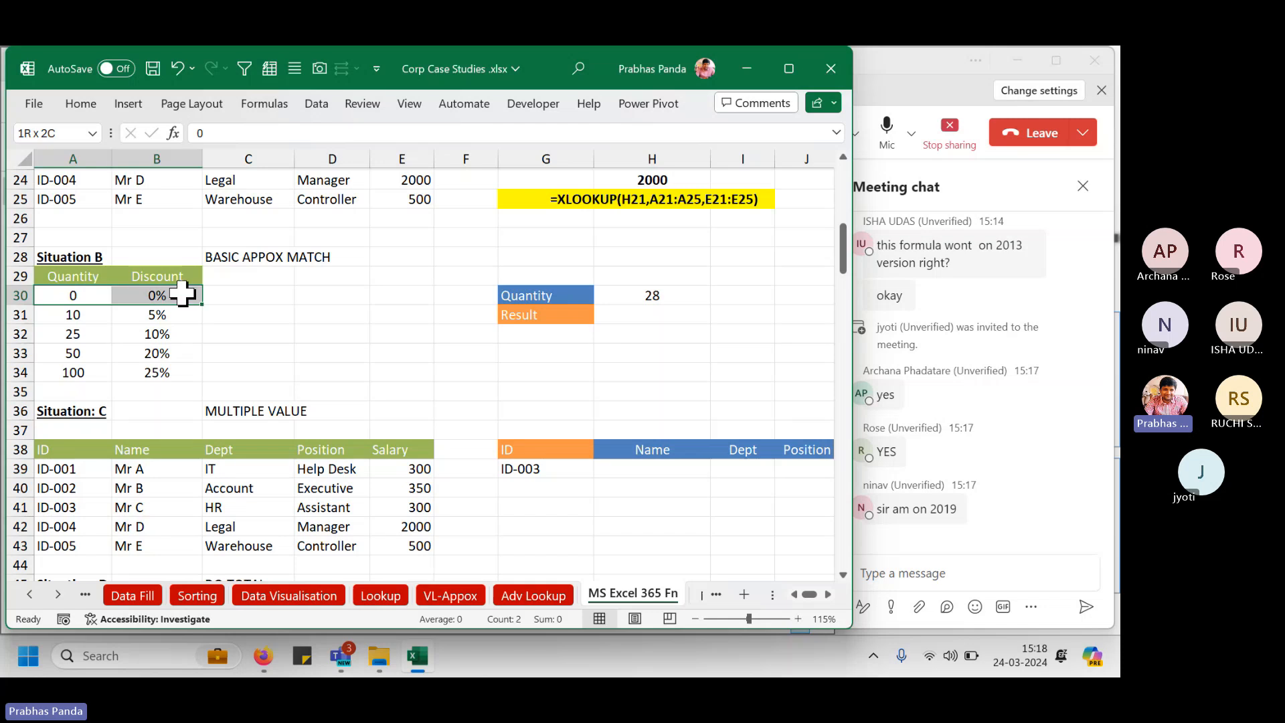
left_click(67, 314)
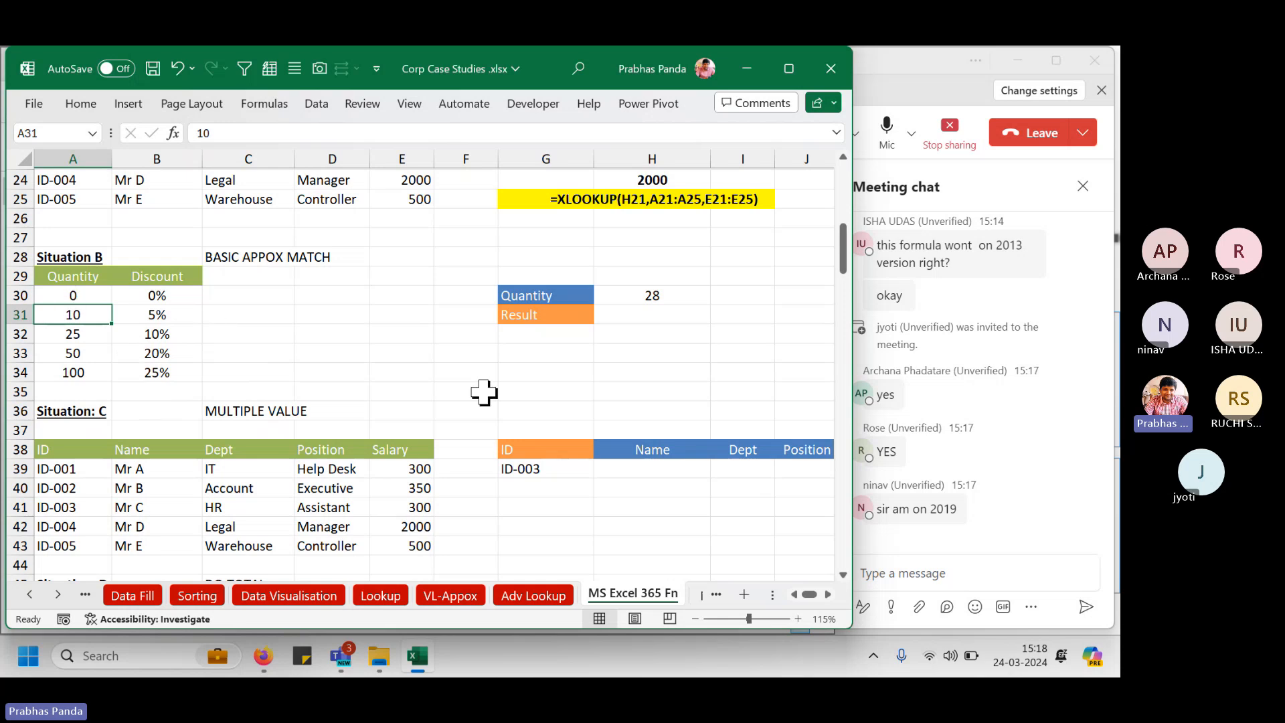
key("shift+Right")
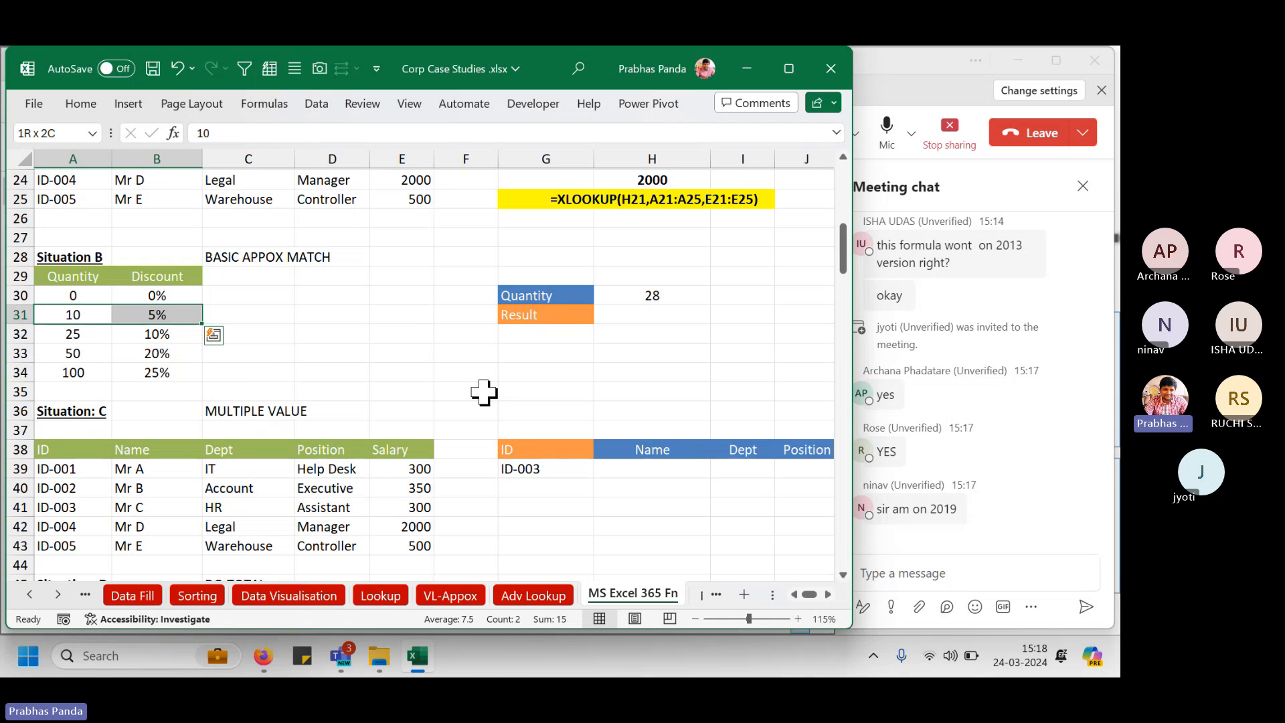
key("Down")
key("Up")
key("shift+Right")
key("shift+Down")
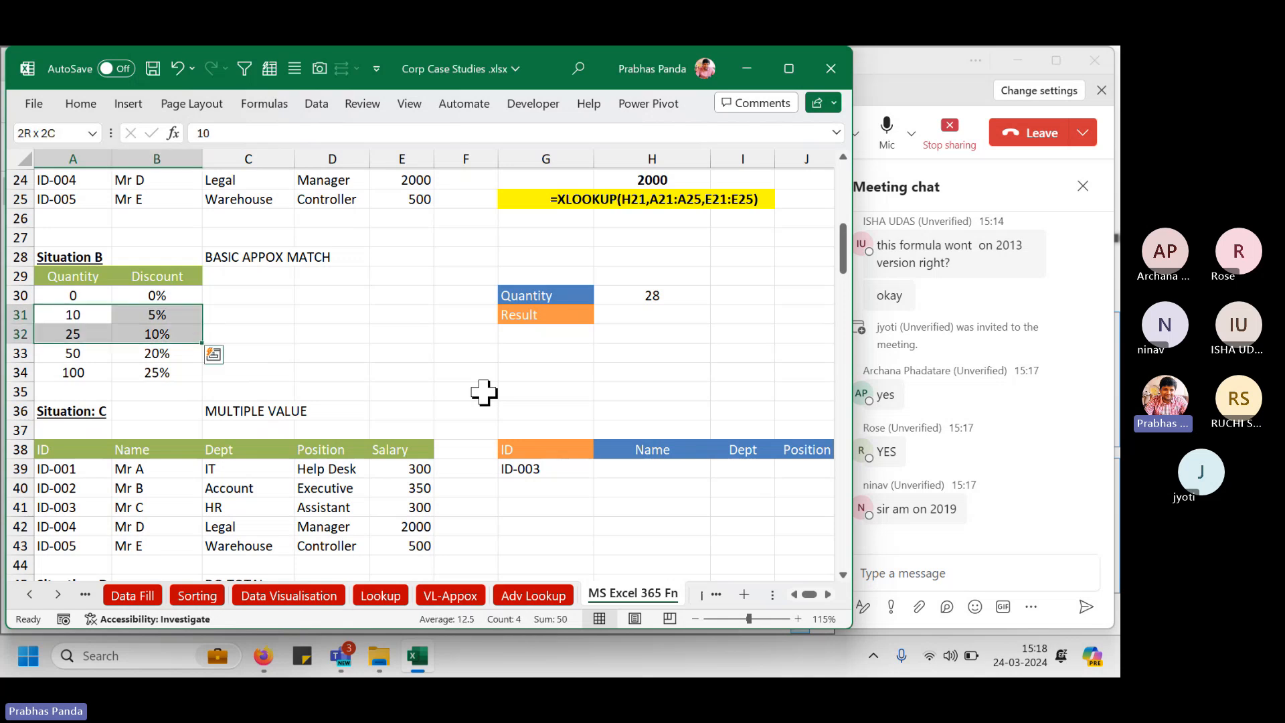
key("Down")
key("Down")
key("Up")
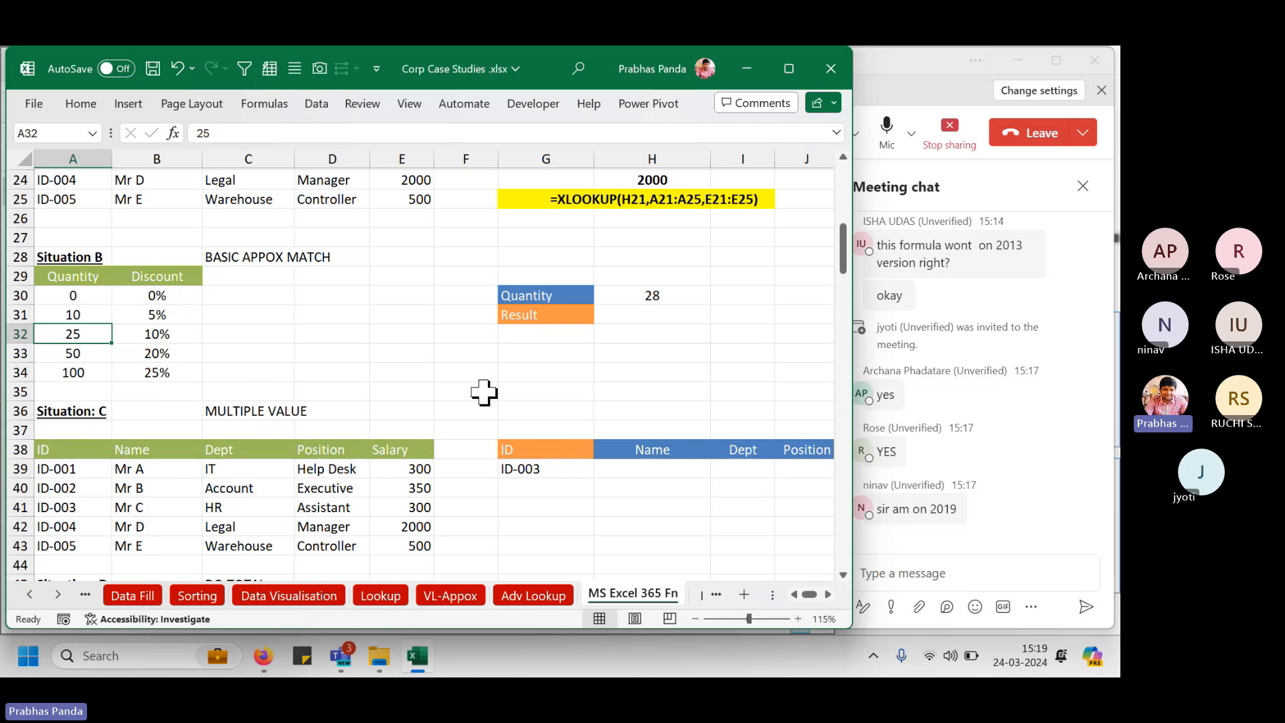
key("shift+Down")
key("shift+Right")
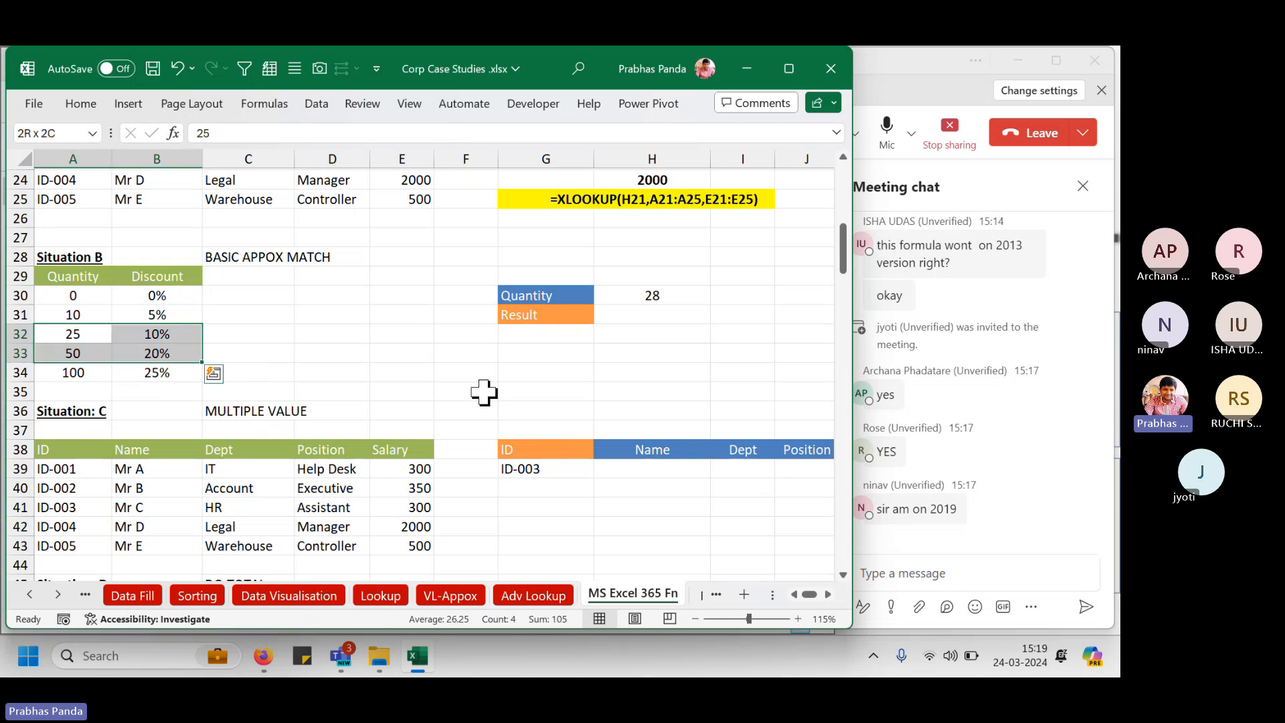
key("Down")
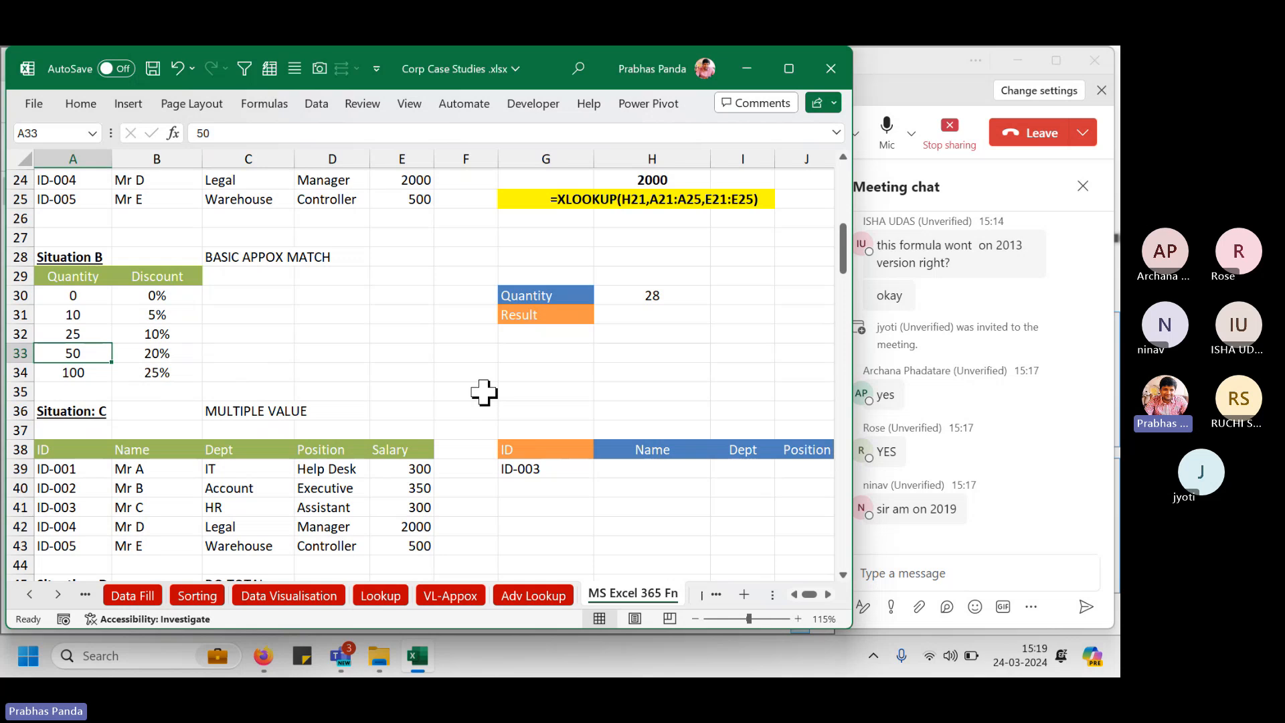
Check the 50 and 100 unit discounts, then highlight Situation B's whole lookup table A29:B34.
key("Right")
key("Down")
key("Up")
key("Up")
key("Up")
key("Left")
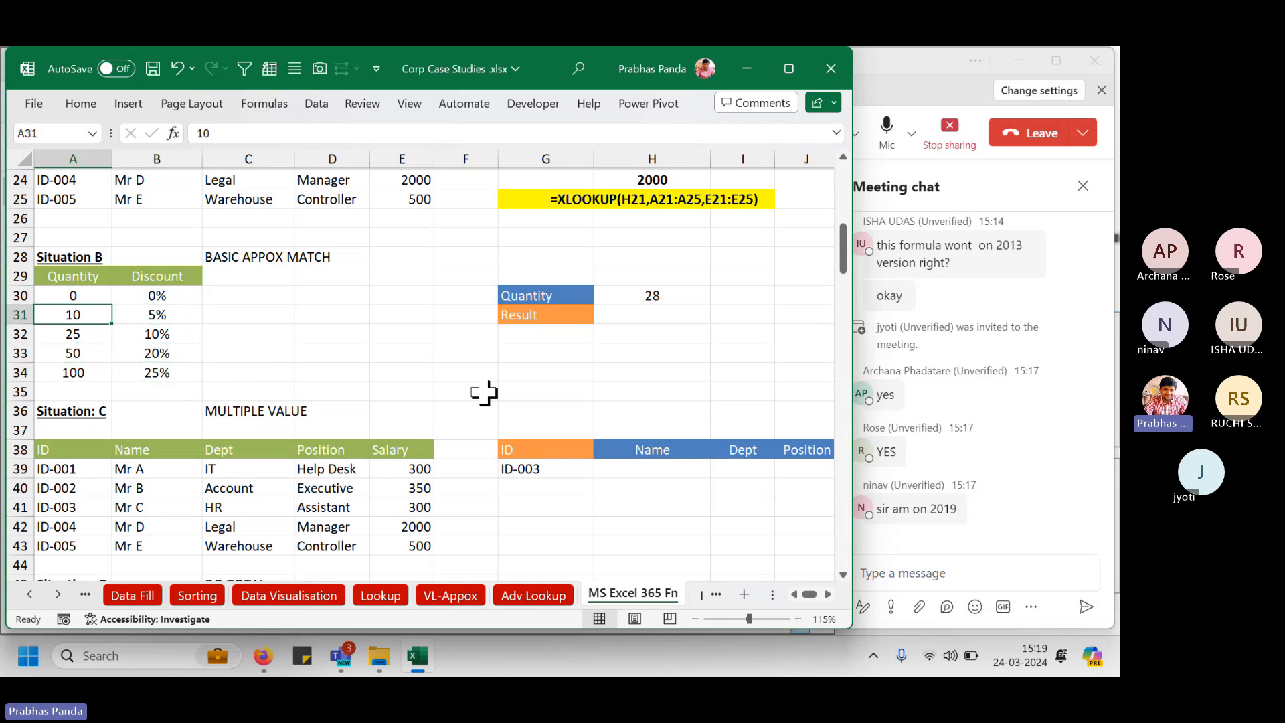
key("Up")
key("Up")
key("shift+Right")
key("shift+Down")
key("shift+Down")
key("shift+Down")
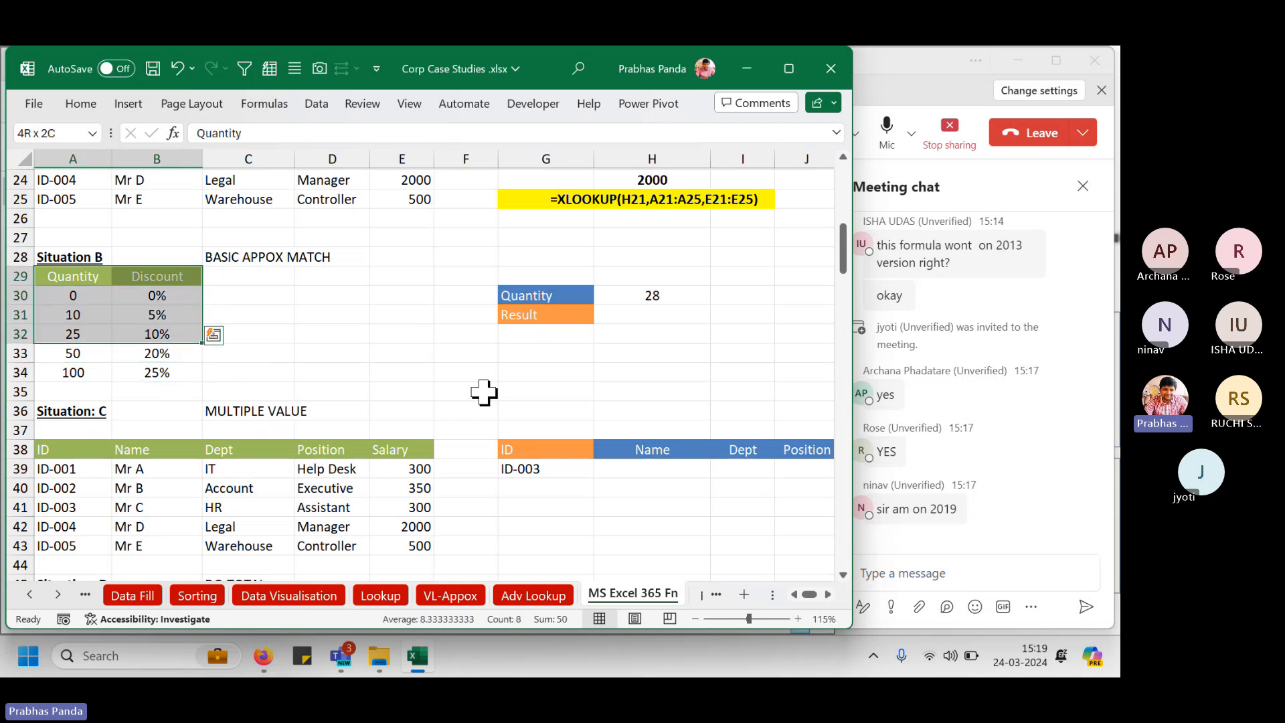
key("shift+Down")
key("shift+Down")
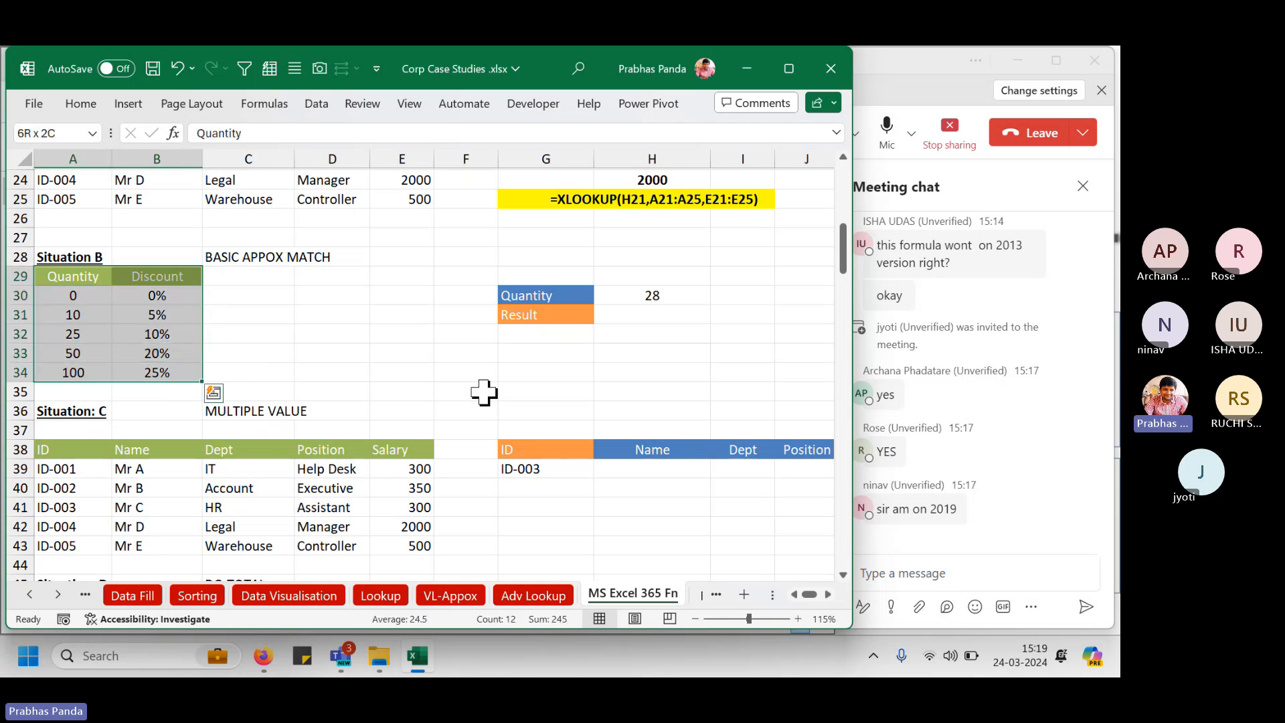
Make the lookup quantity in H30 bold and highlight the 25-unit discount tier in A32:B32.
left_click(665, 293)
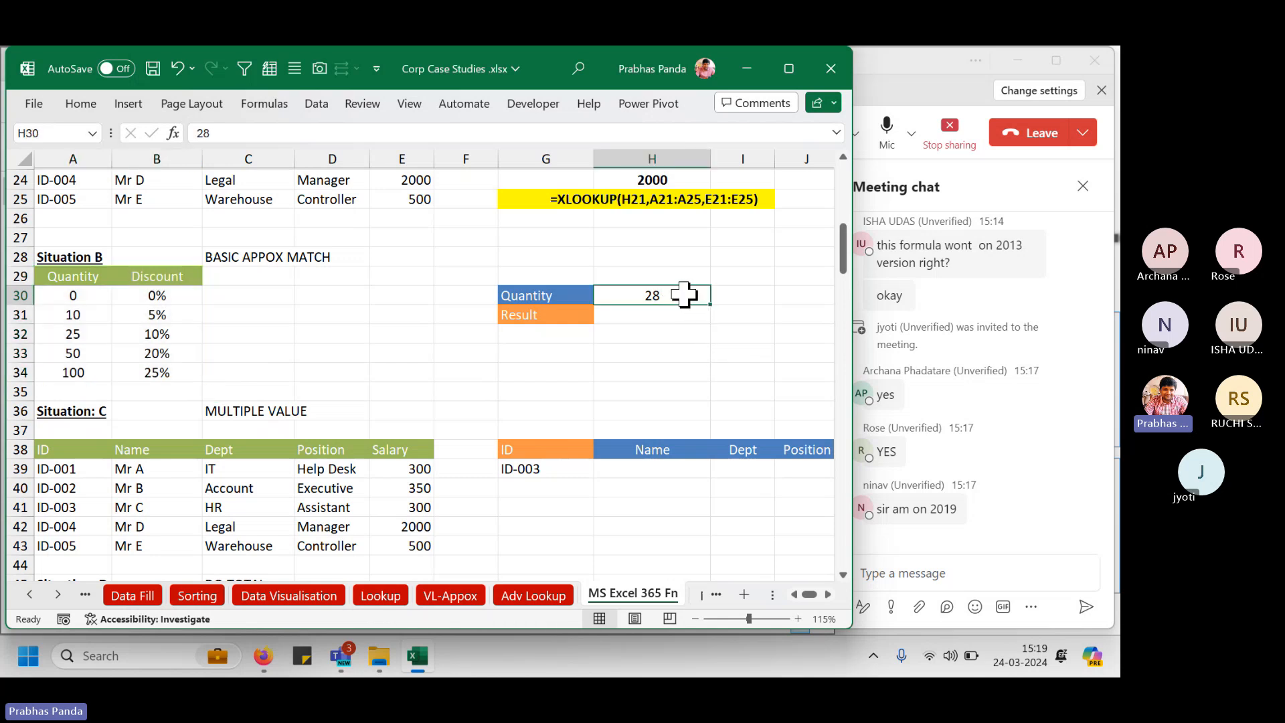
left_click(684, 294)
key("ctrl+b")
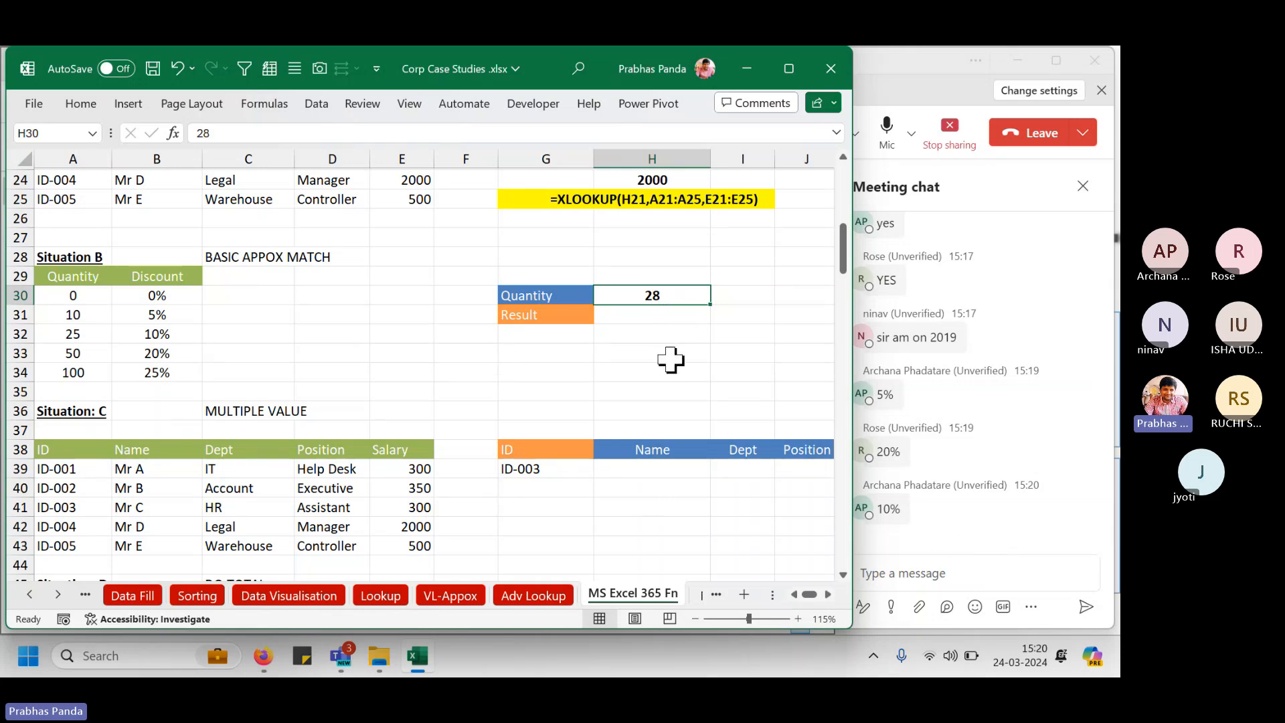
left_click_drag(57, 334, 167, 338)
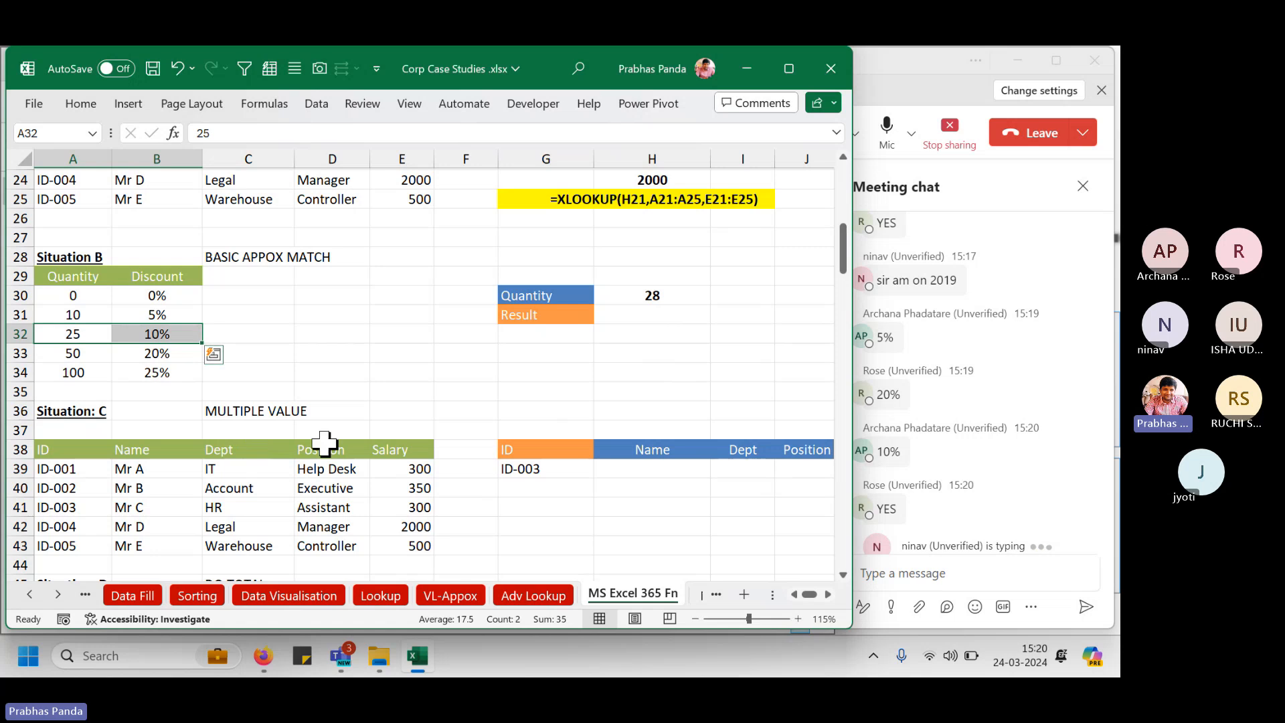
left_click(301, 318)
Try an exact-match lookup of the quantity's discount in H31 with =VLOOKUP(H30,A29:B34,2,0).
left_click(641, 316)
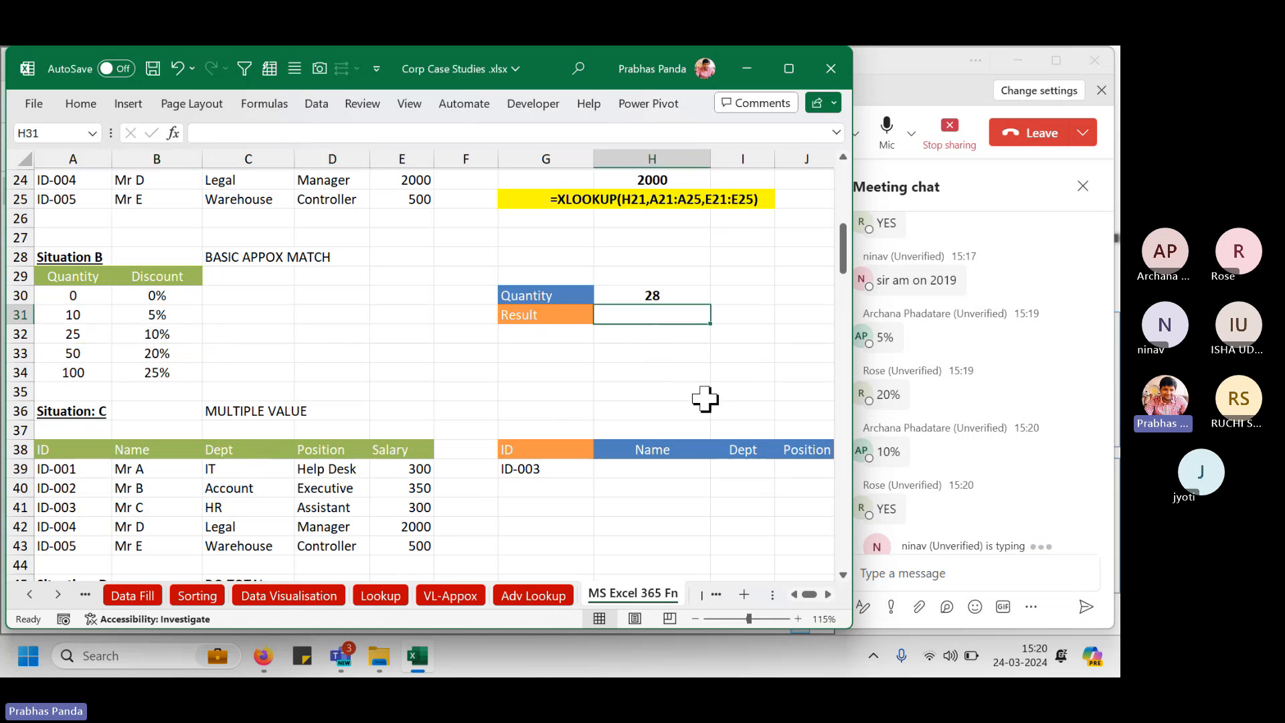
key("F2")
type("=vlo")
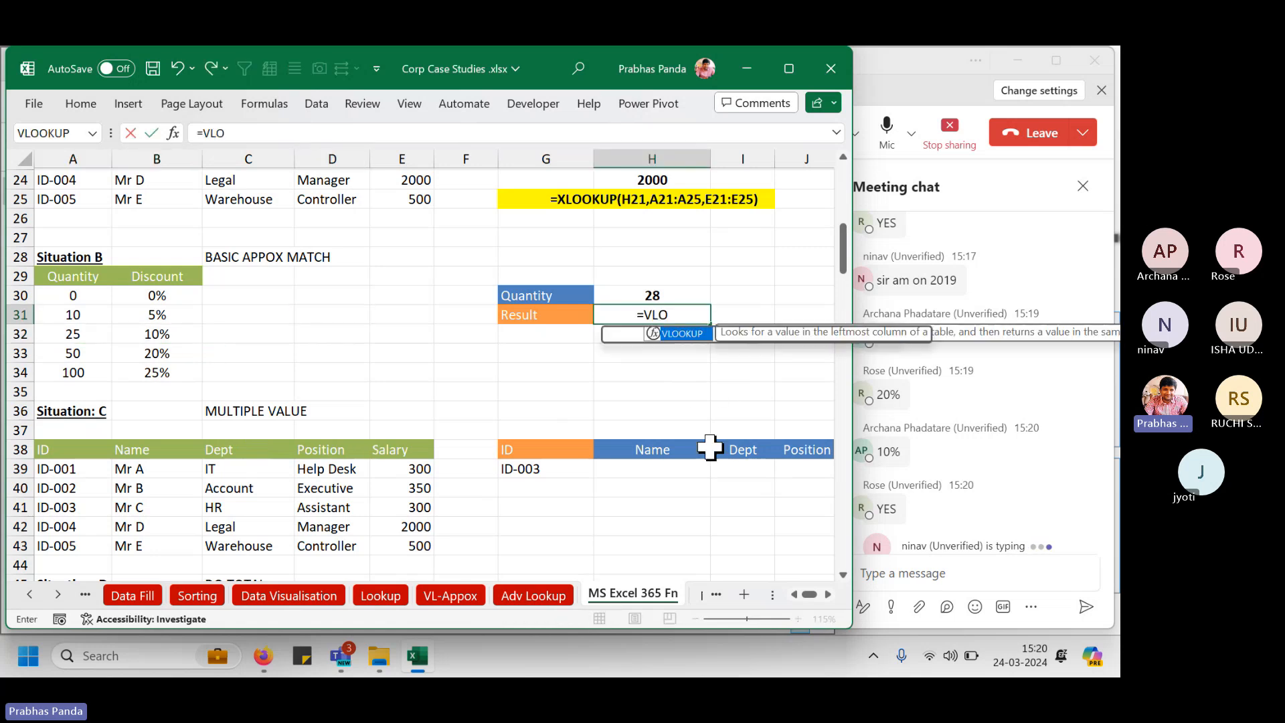
key("Tab")
key("Up")
type(",")
key("Left")
key("Left")
key("Left")
key("Left")
key("Left")
key("Left")
key("Left")
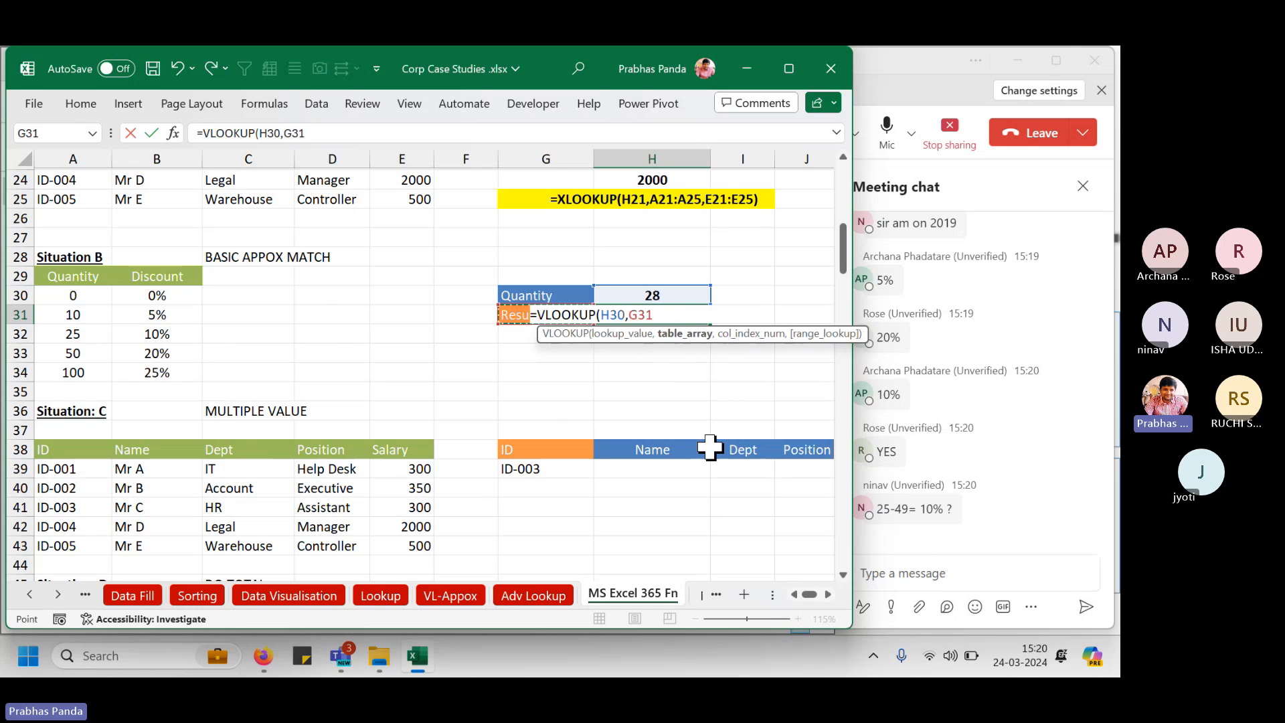
key("Up")
key("Up")
key("shift+Right")
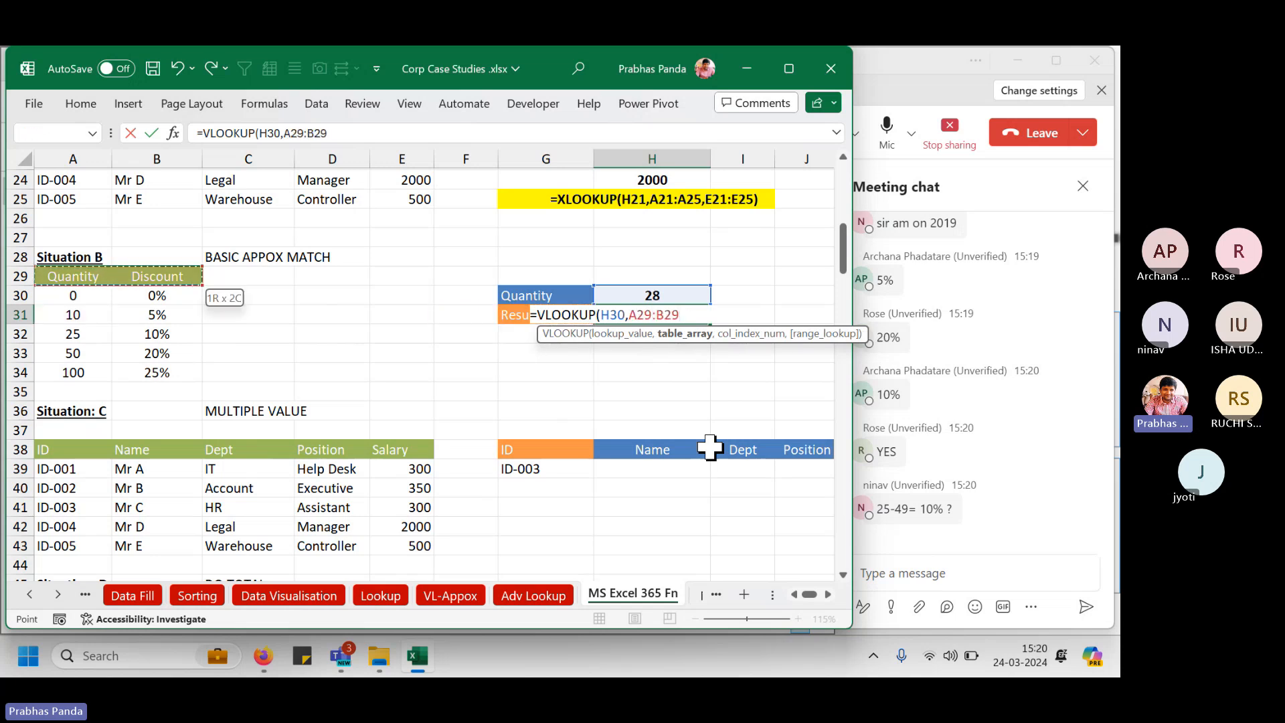
key("shift+Down")
key("shift+Down")
key("shift+Down")
key("shift+Down")
key("shift+Down")
type(",2,0")
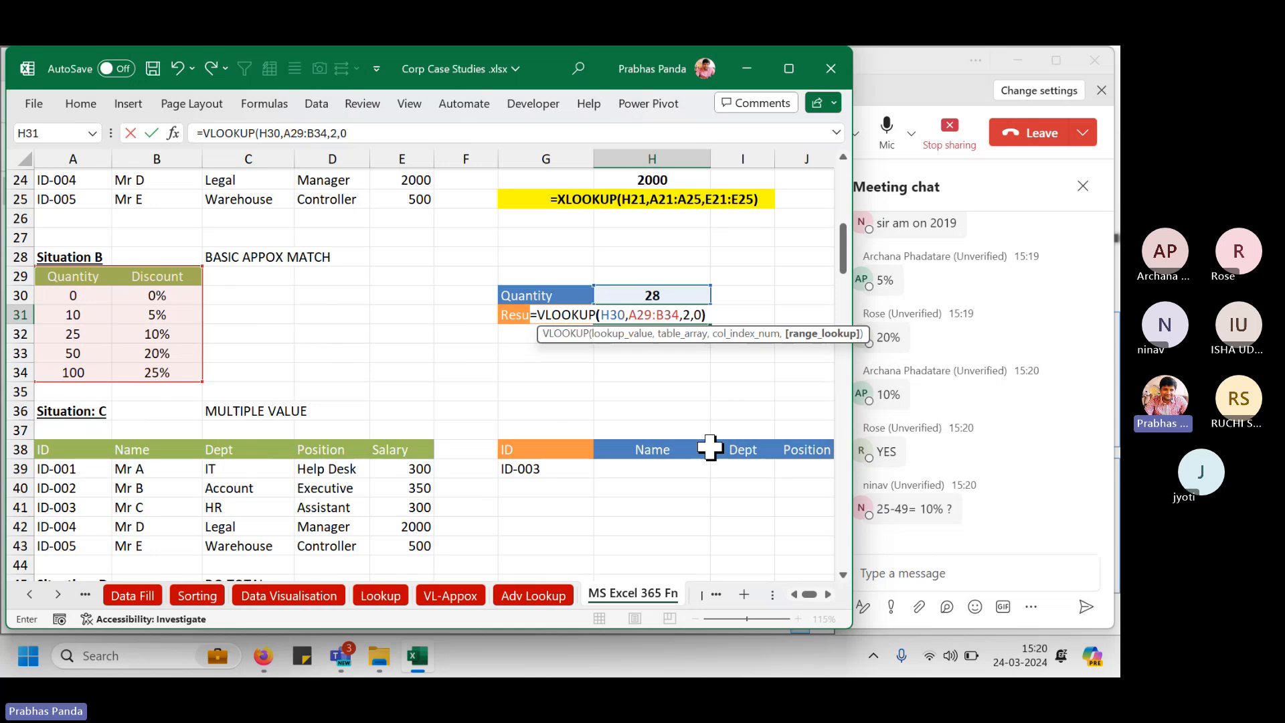
key("Return")
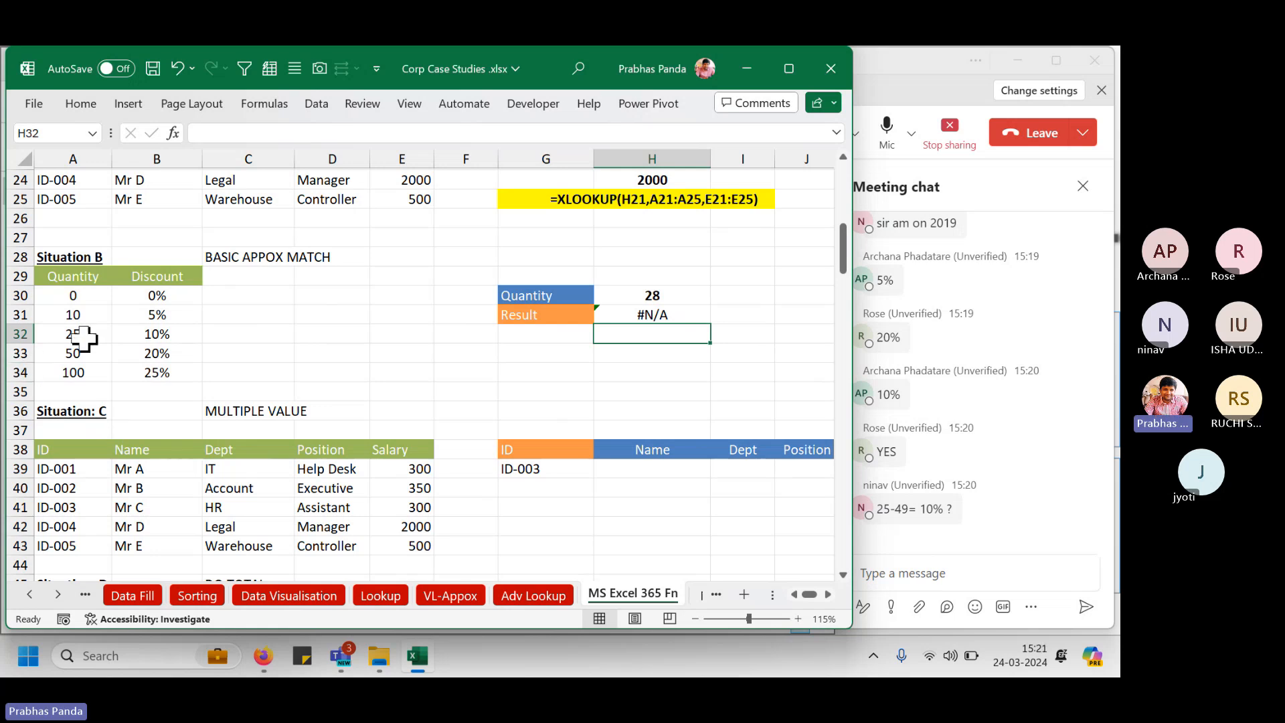
Review the 0-unit tier A30:B30 and change H31's VLOOKUP to approximate match by setting its last argument to 1.
left_click(54, 294)
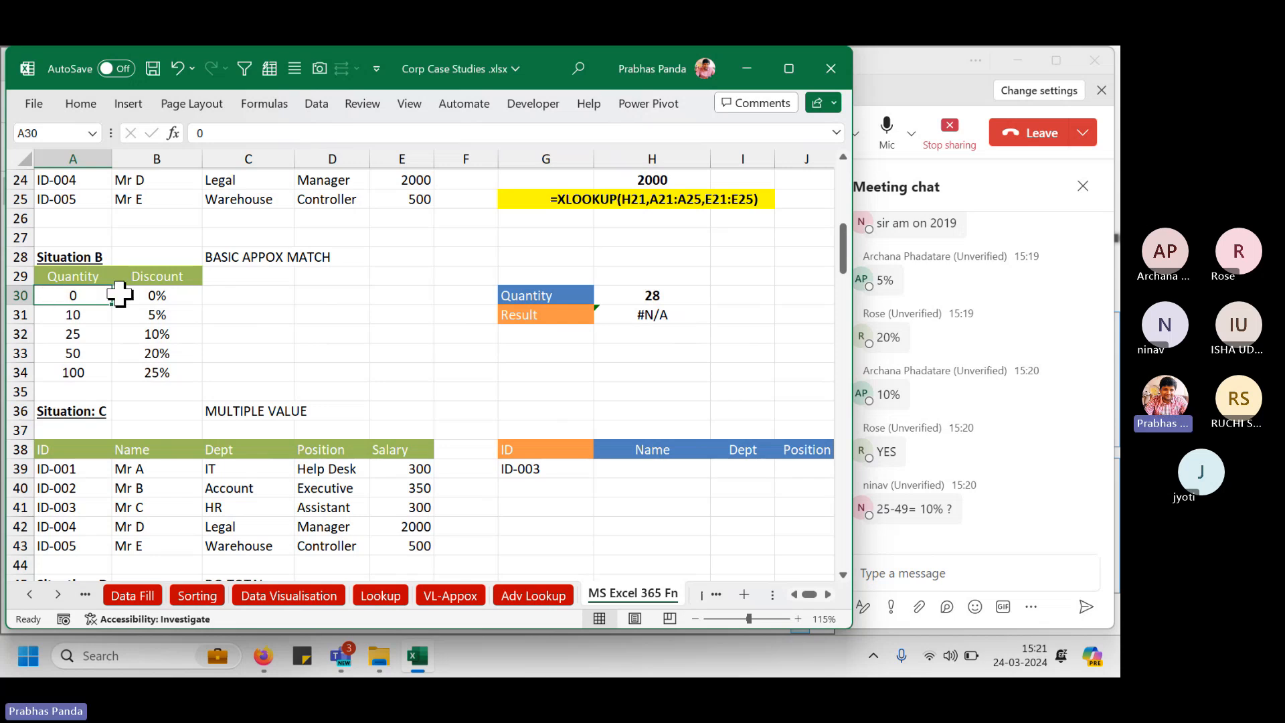
left_click_drag(53, 294, 149, 295)
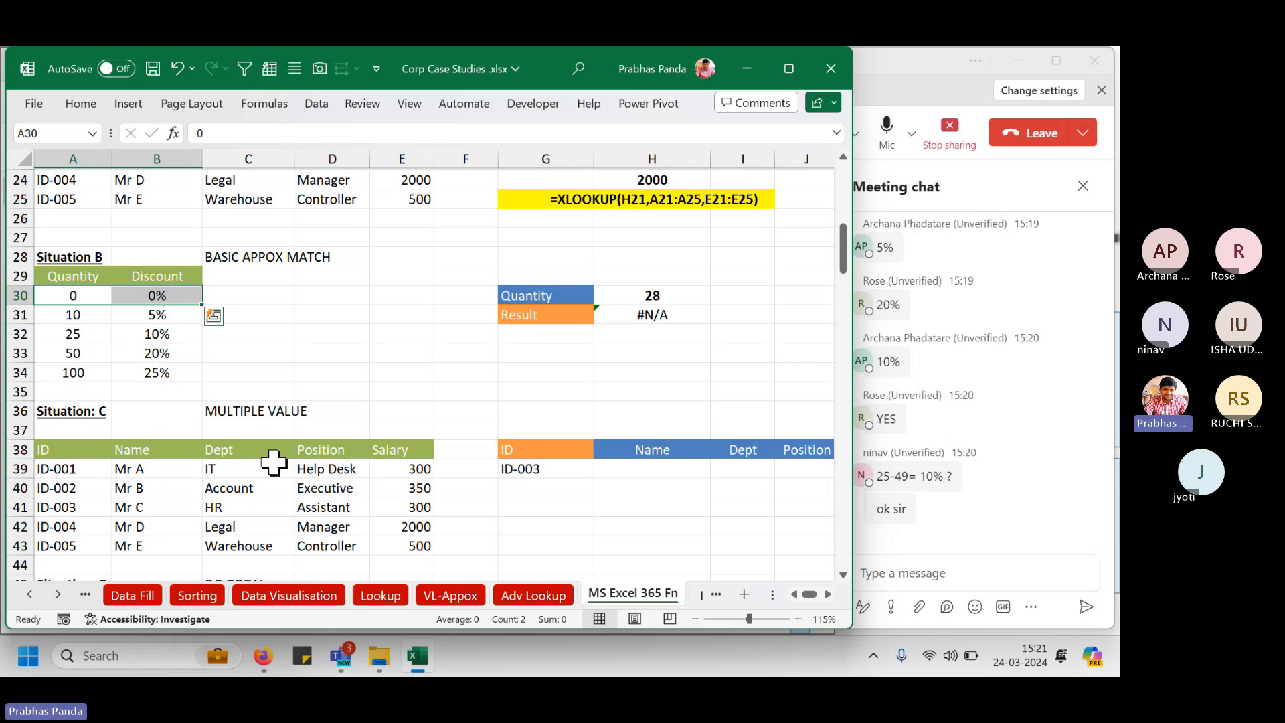
left_click(653, 315)
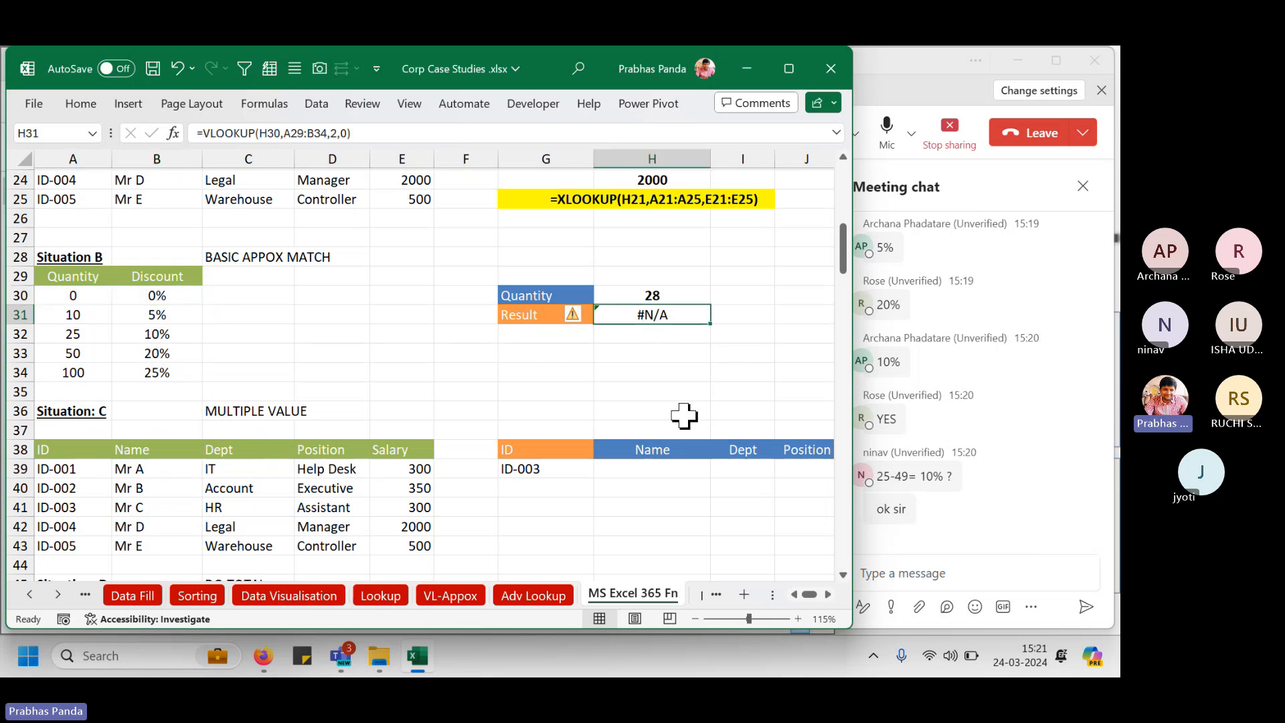
key("F2")
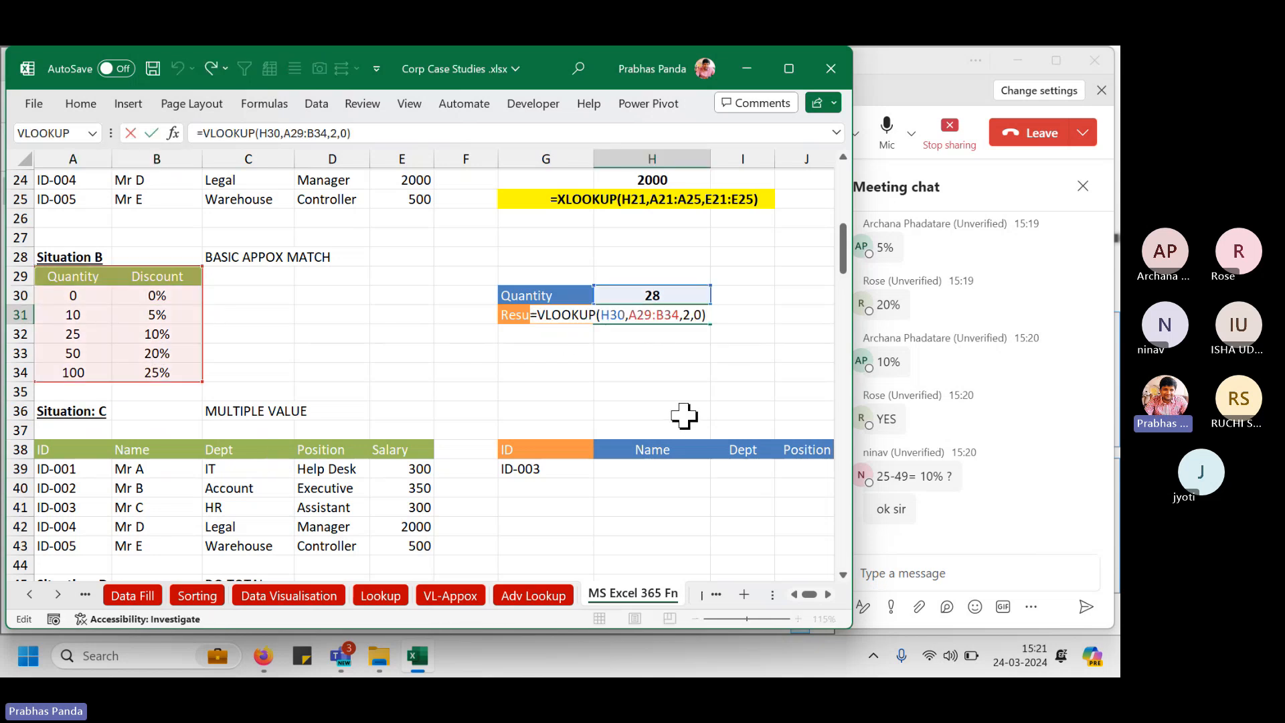
key("Left")
key("BackSpace")
type("1")
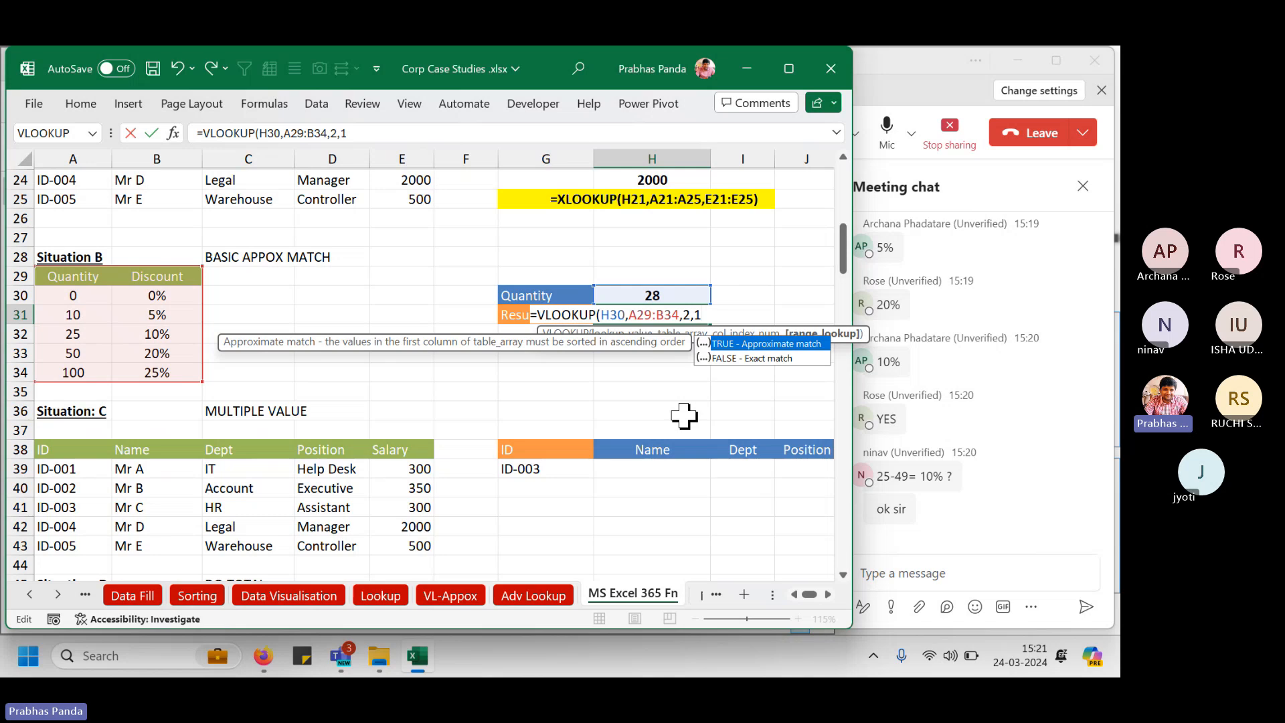
key("Right")
key("Return")
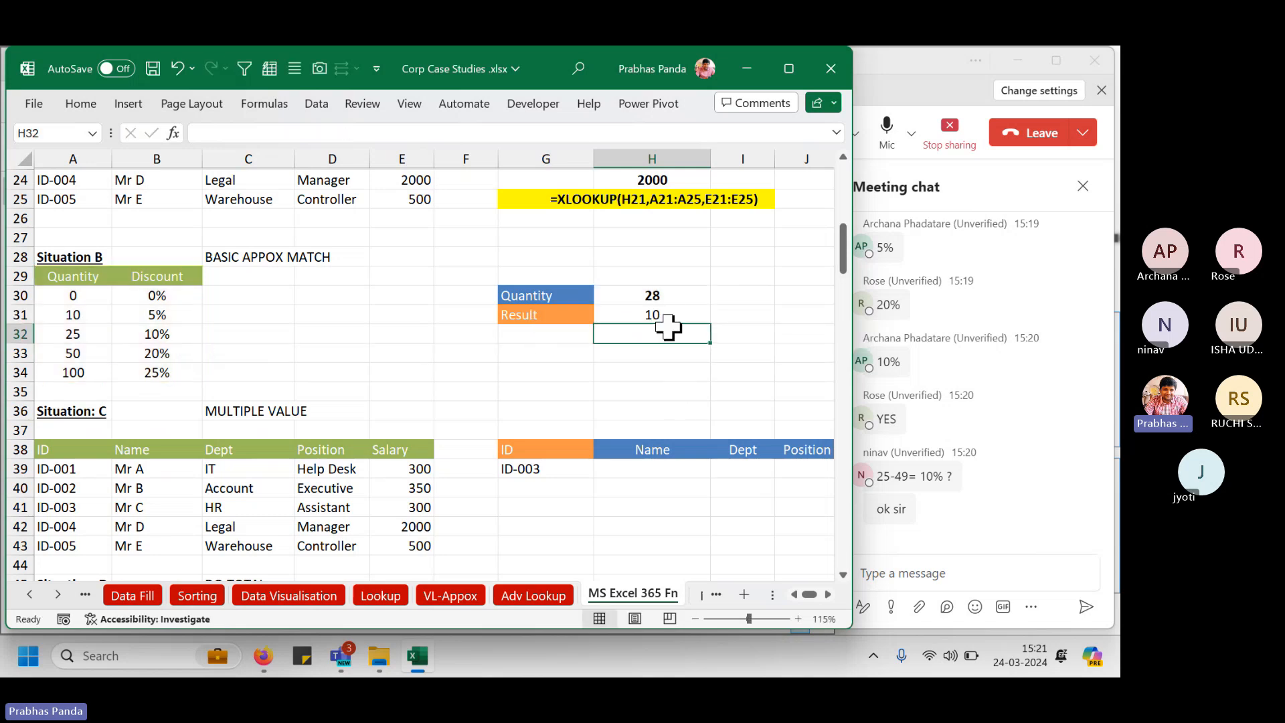
Replace H31's VLOOKUP with the start of an XLOOKUP that searches H30 in A30:A34 and returns from B30:B34.
left_click(18, 354)
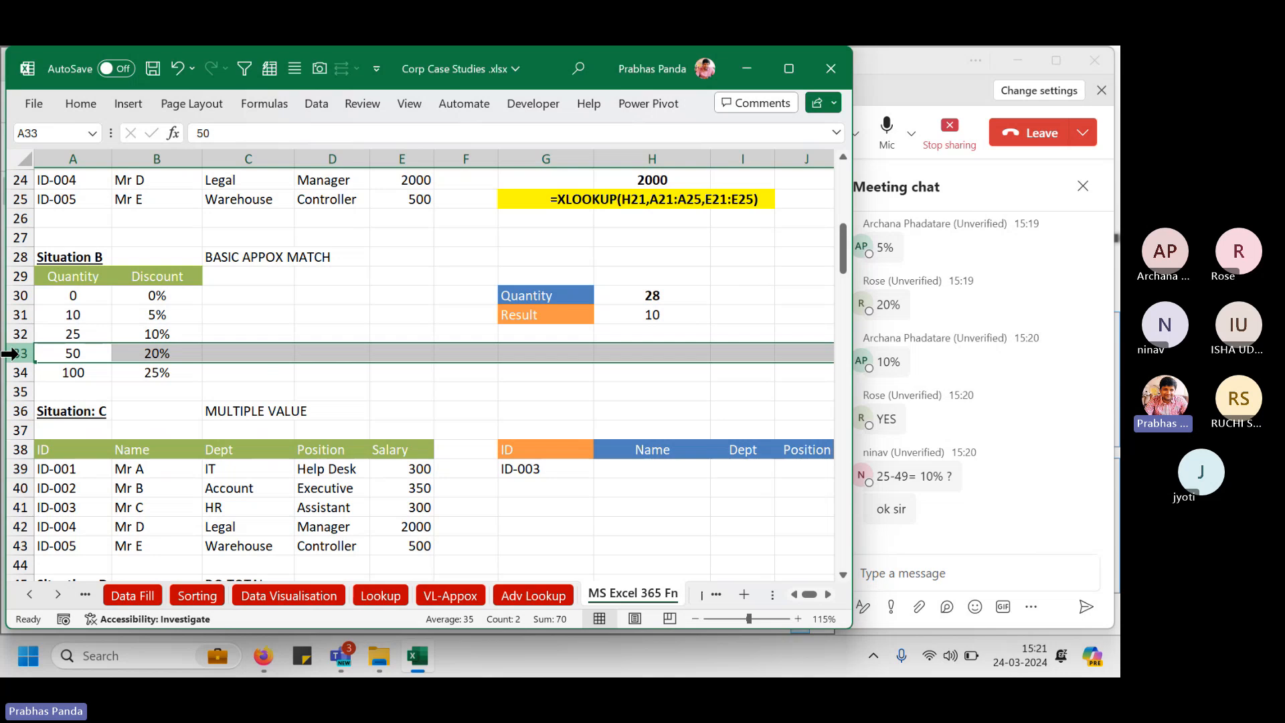
left_click(653, 314)
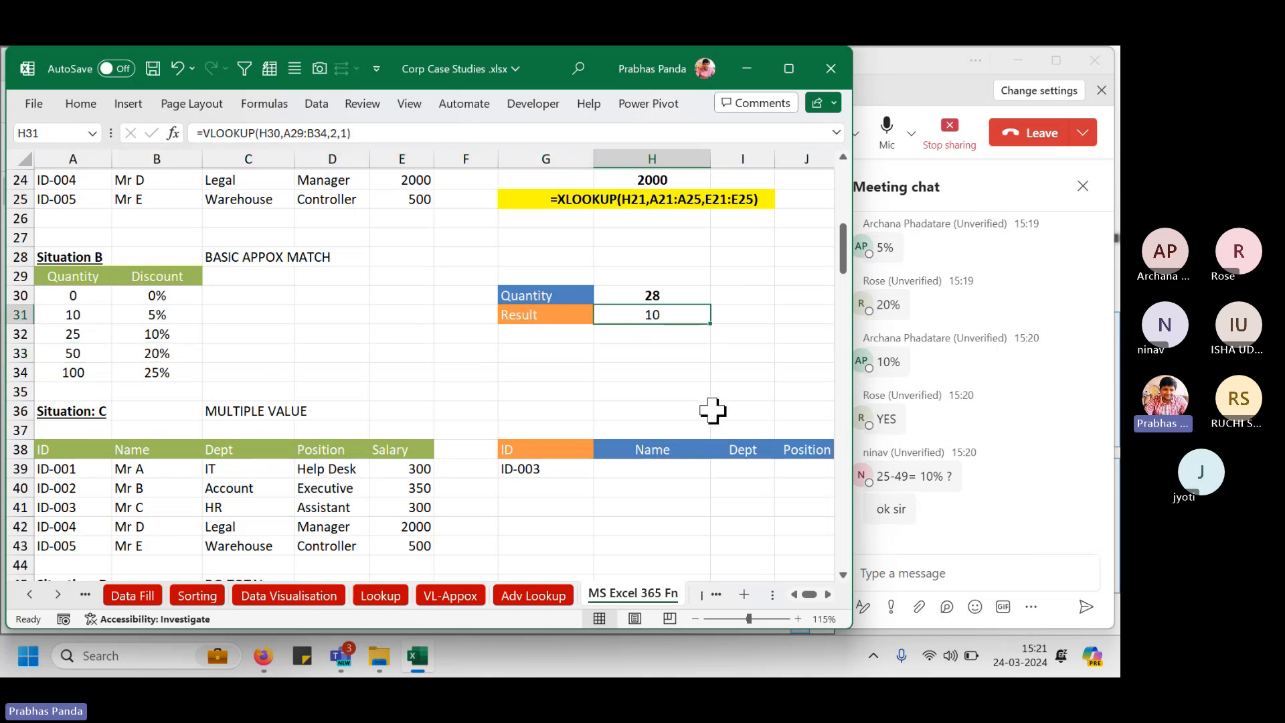
key("Delete")
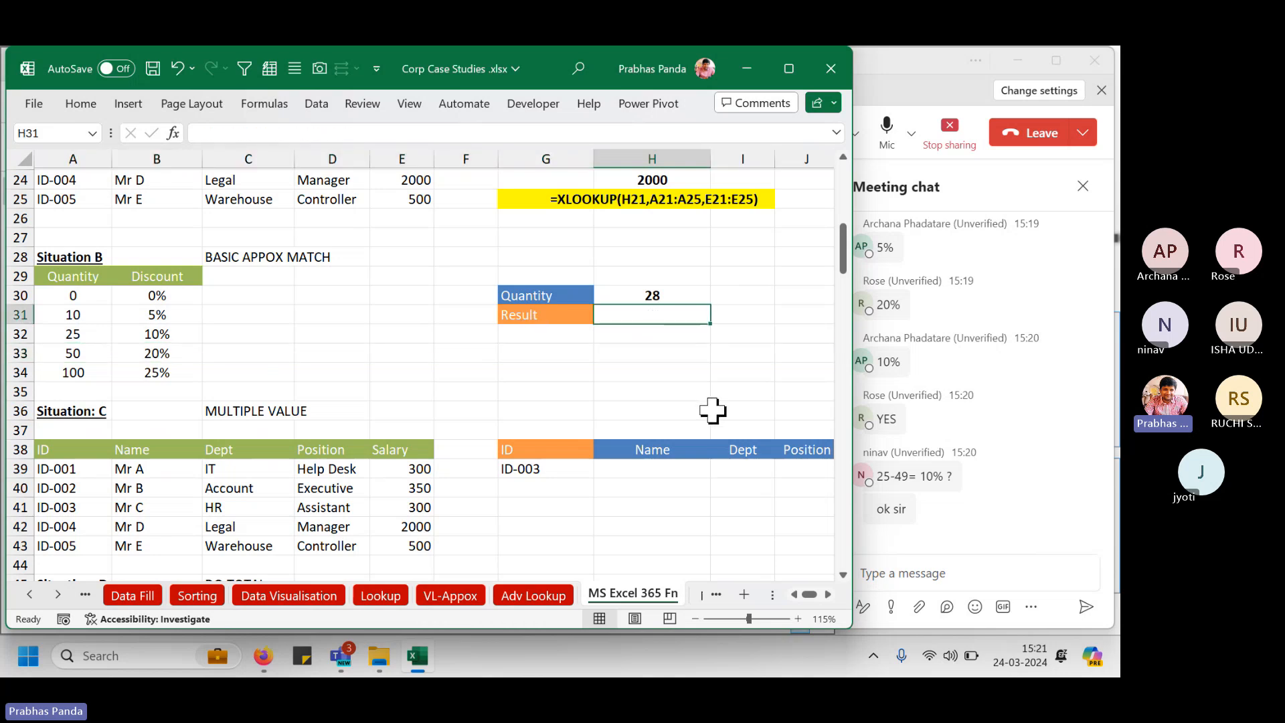
type("=XLOOKUP(")
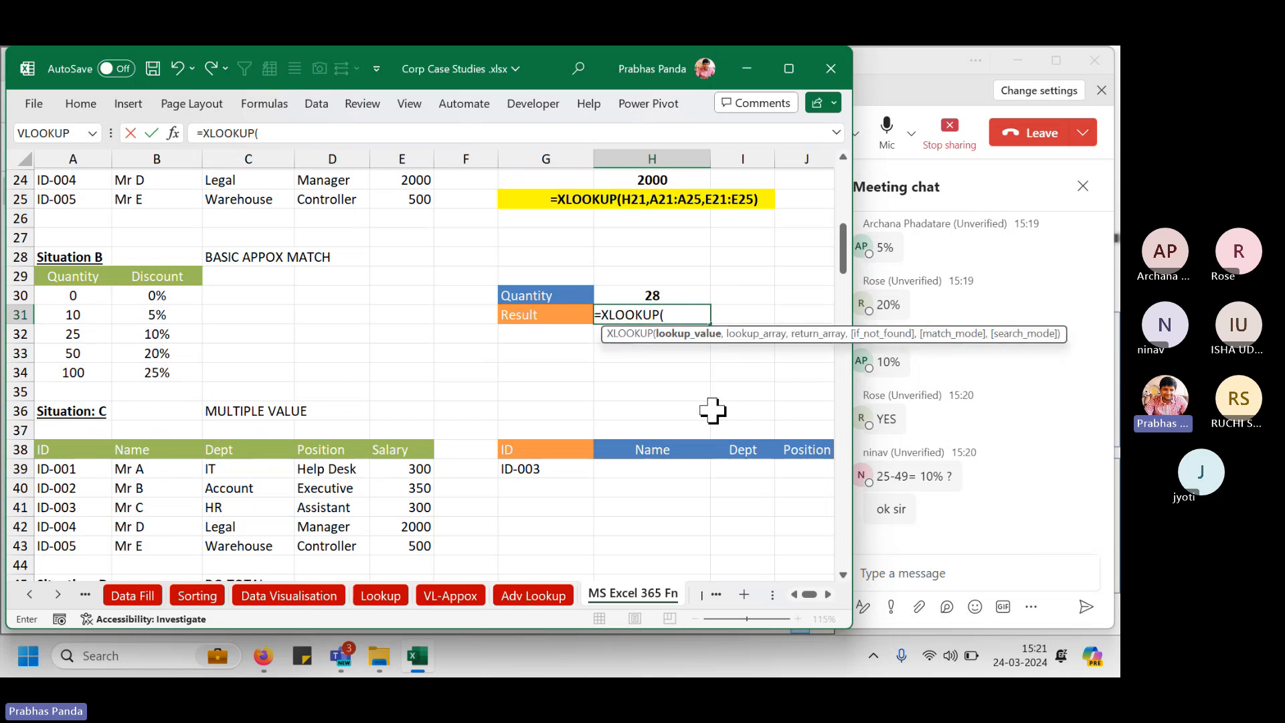
key("Up")
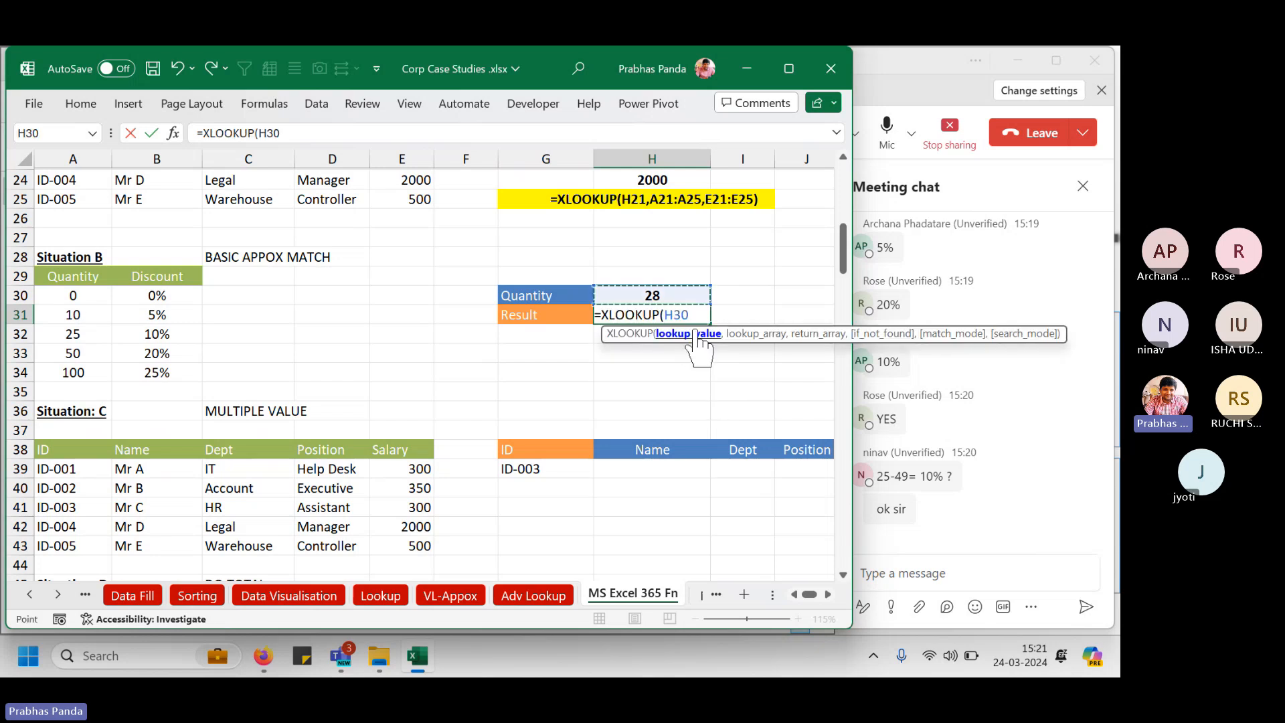
type(",")
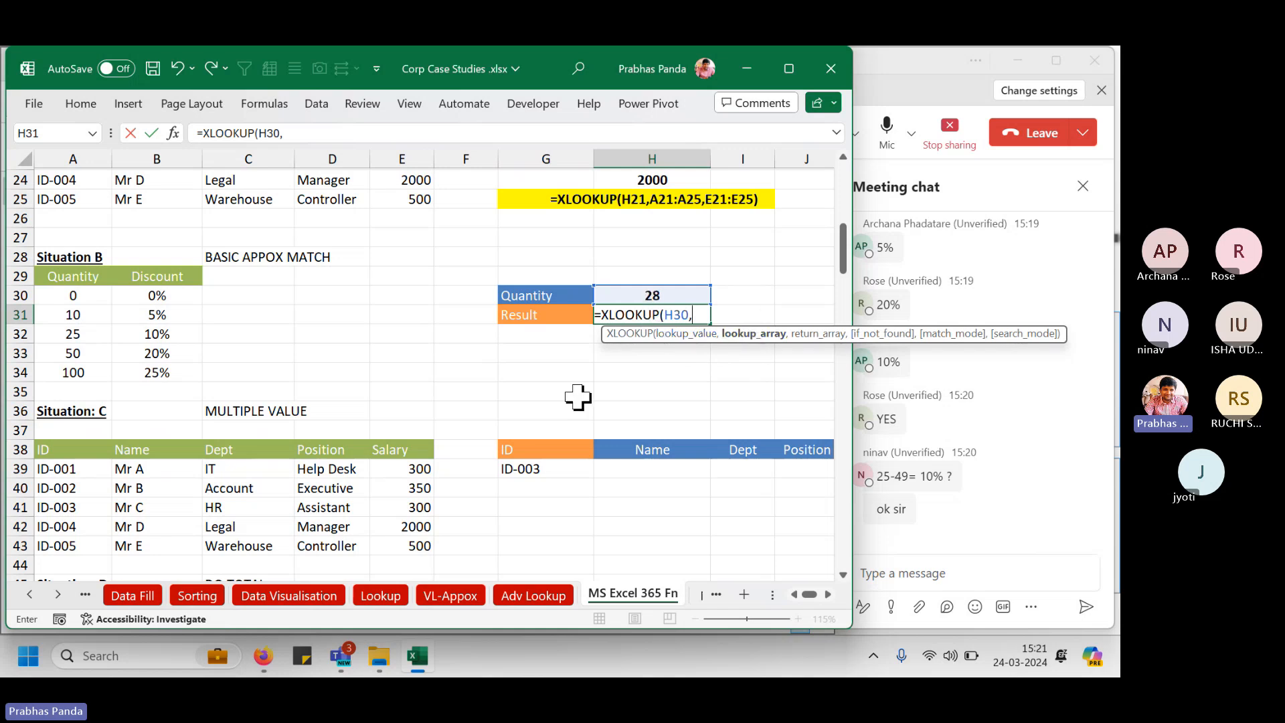
left_click_drag(67, 295, 65, 366)
type(",")
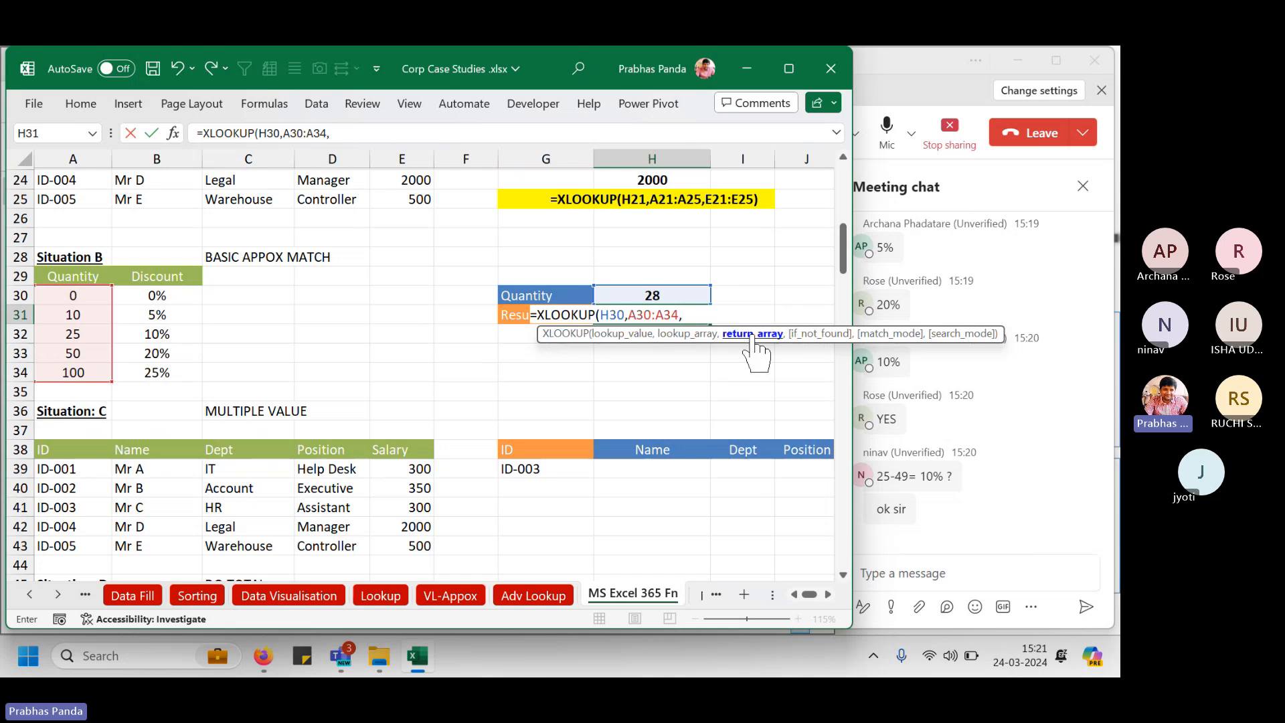
left_click_drag(175, 295, 161, 375)
type(",")
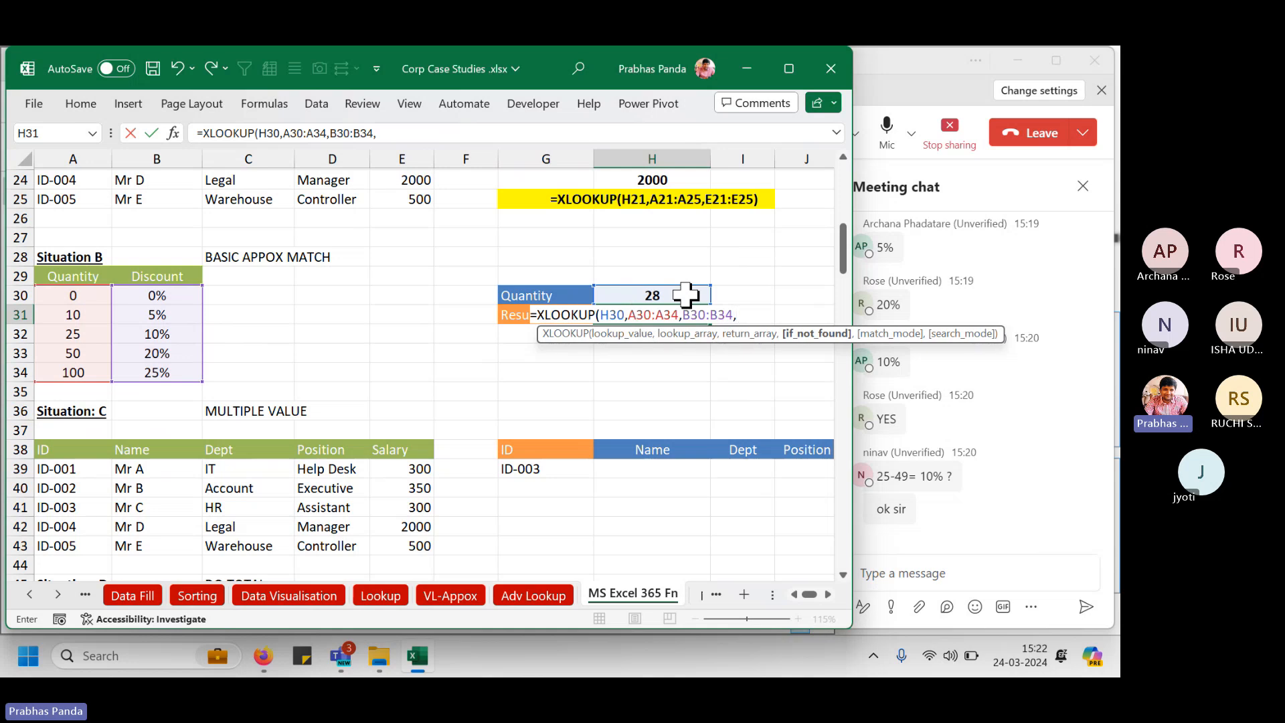
Leave the XLOOKUP's if_not_found argument empty, choose match mode 1 (exact match or next larger item), and complete the formula in H31.
key("ctrl")
key("ctrl")
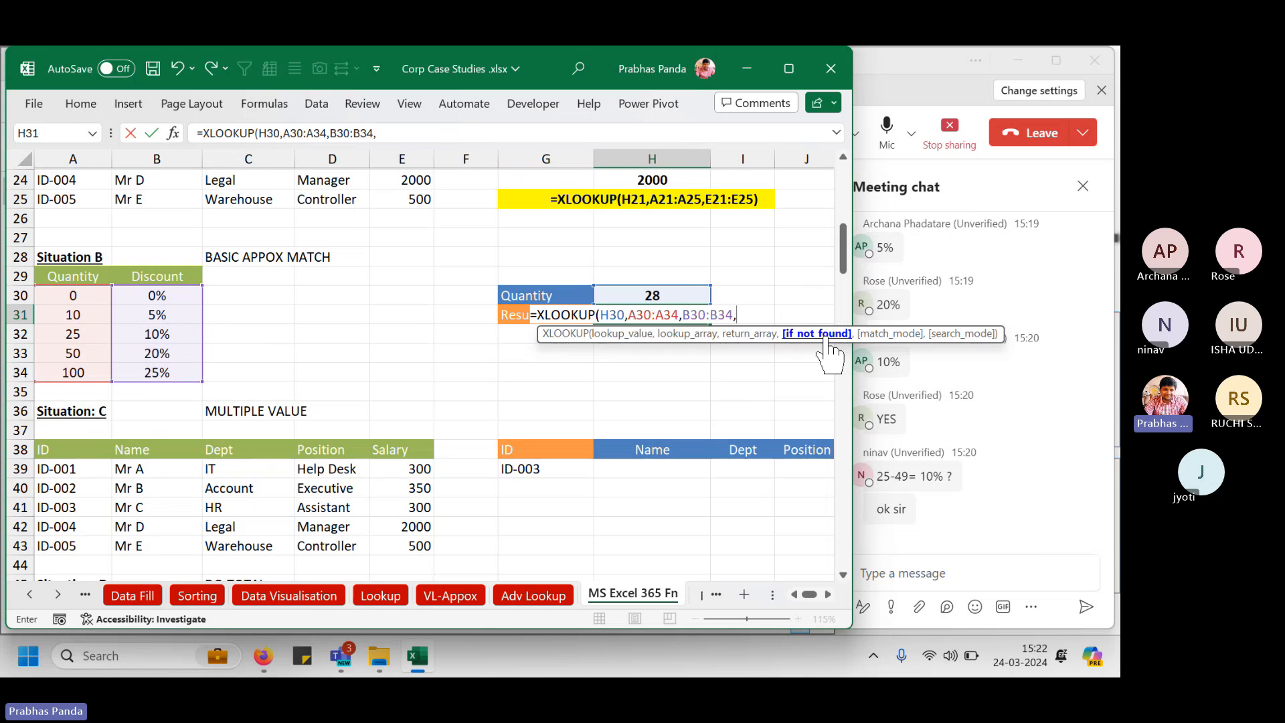
type(",")
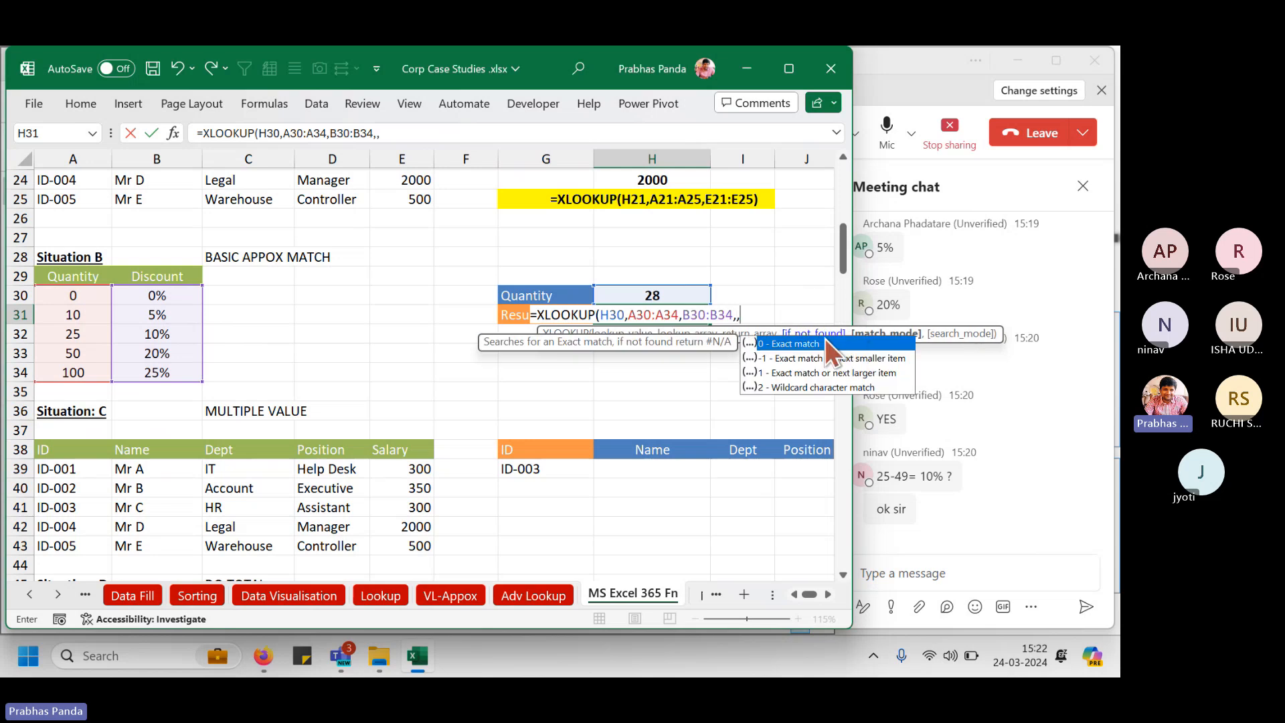
double_click(824, 341)
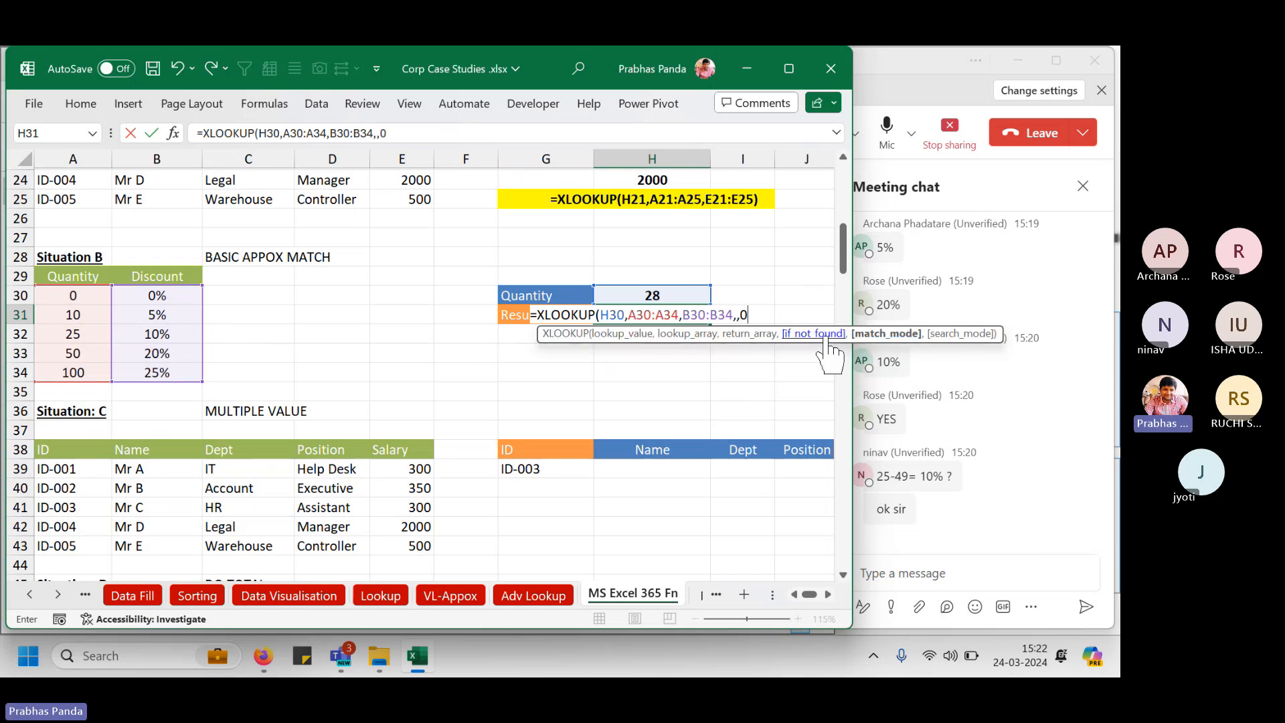
key("BackSpace")
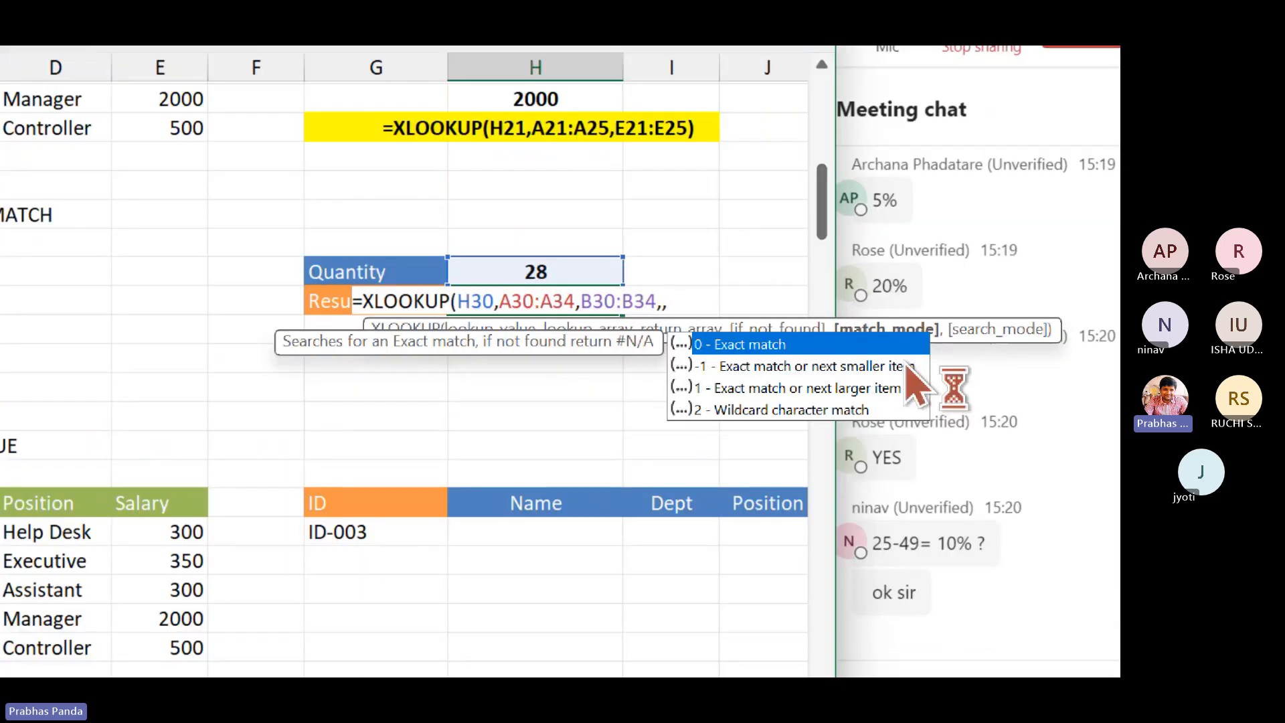
left_click(748, 372)
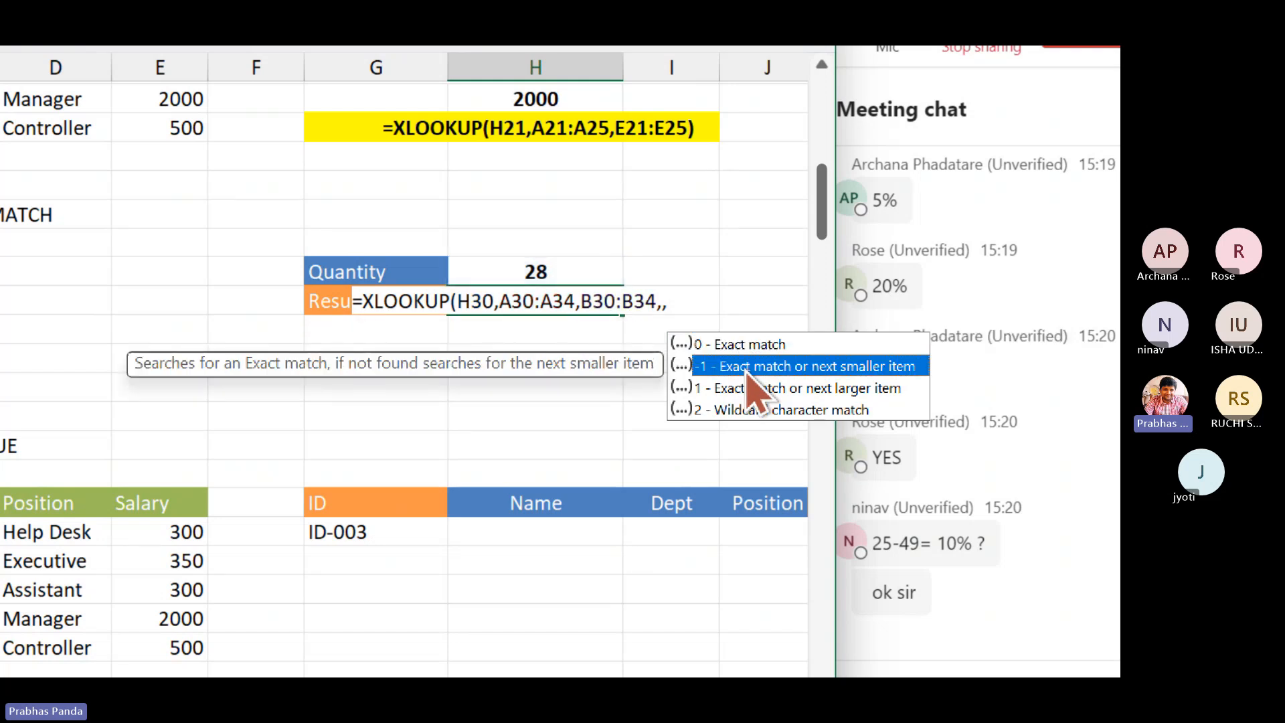
left_click(739, 393)
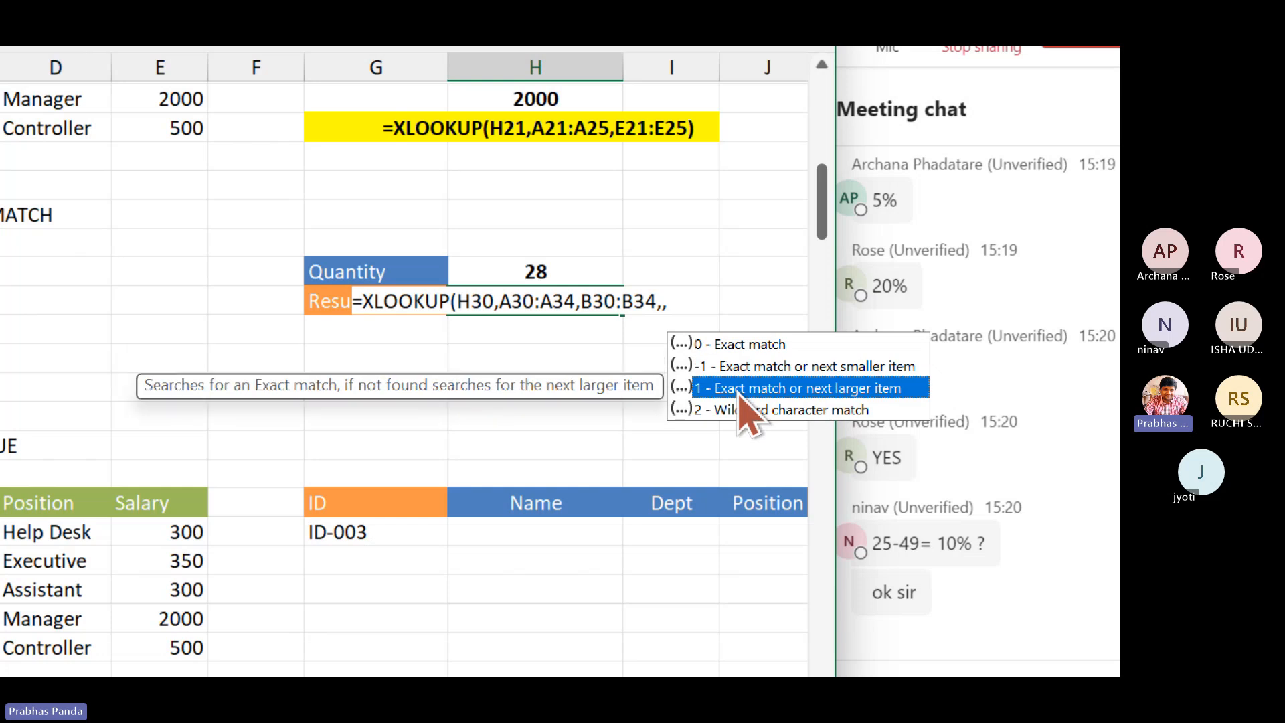
double_click(793, 394)
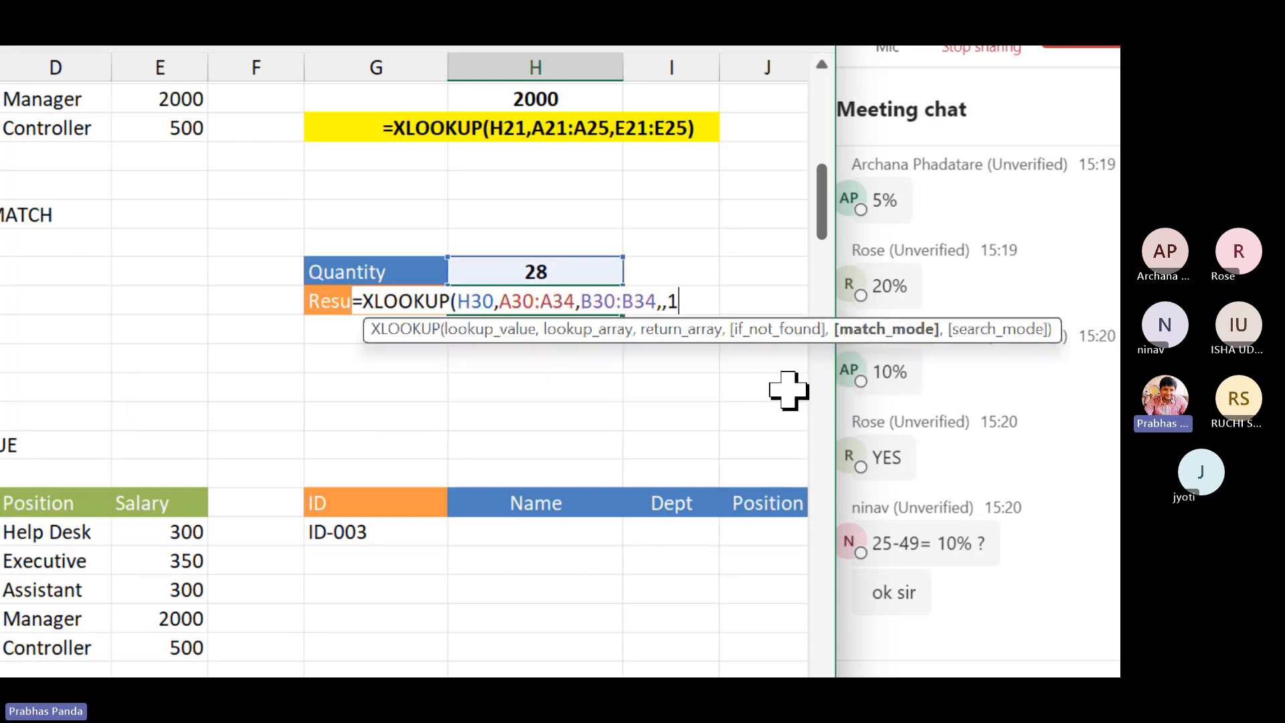
type(")")
key("Return")
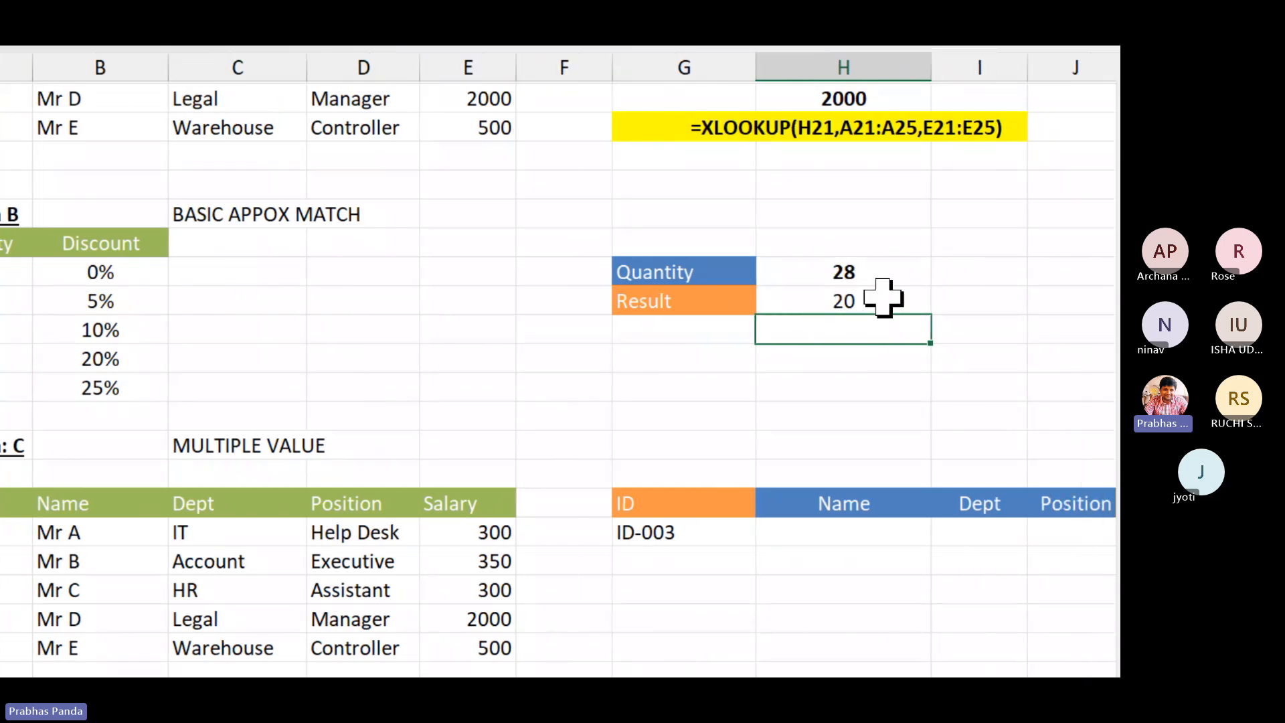
Multiply H31's XLOOKUP by 1% and format the cell as a percentage.
key("Up")
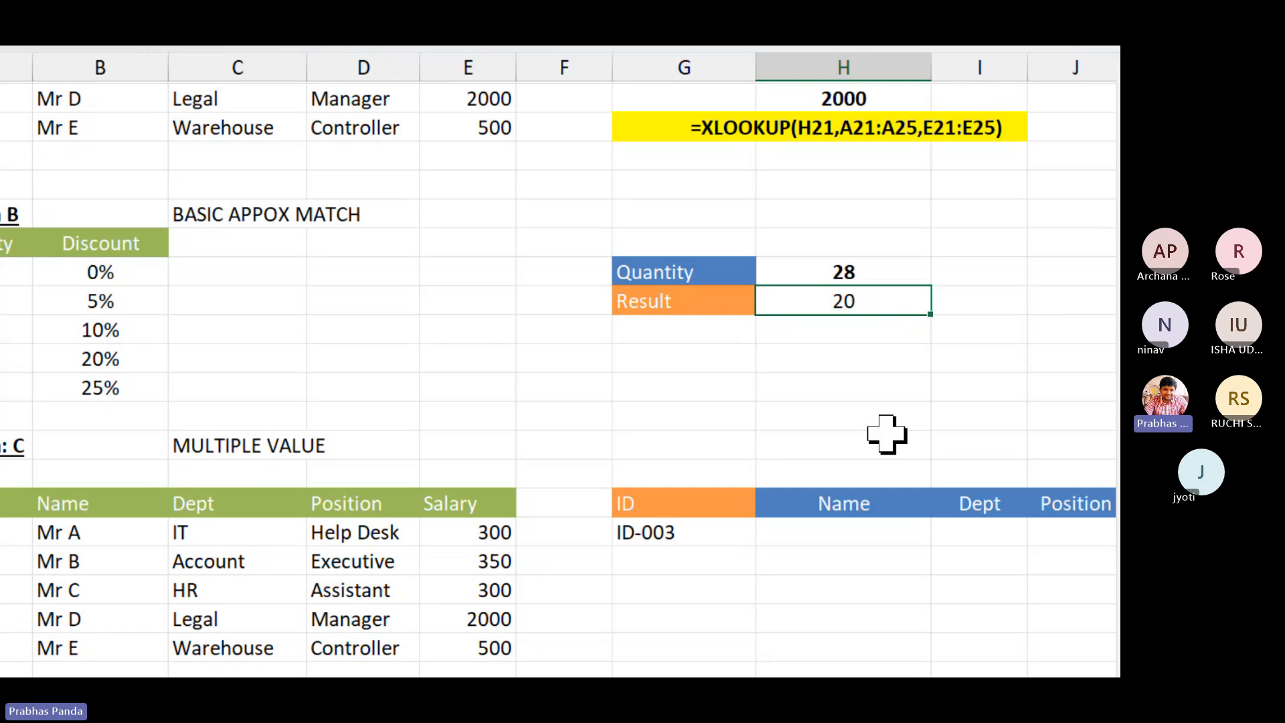
key("F2")
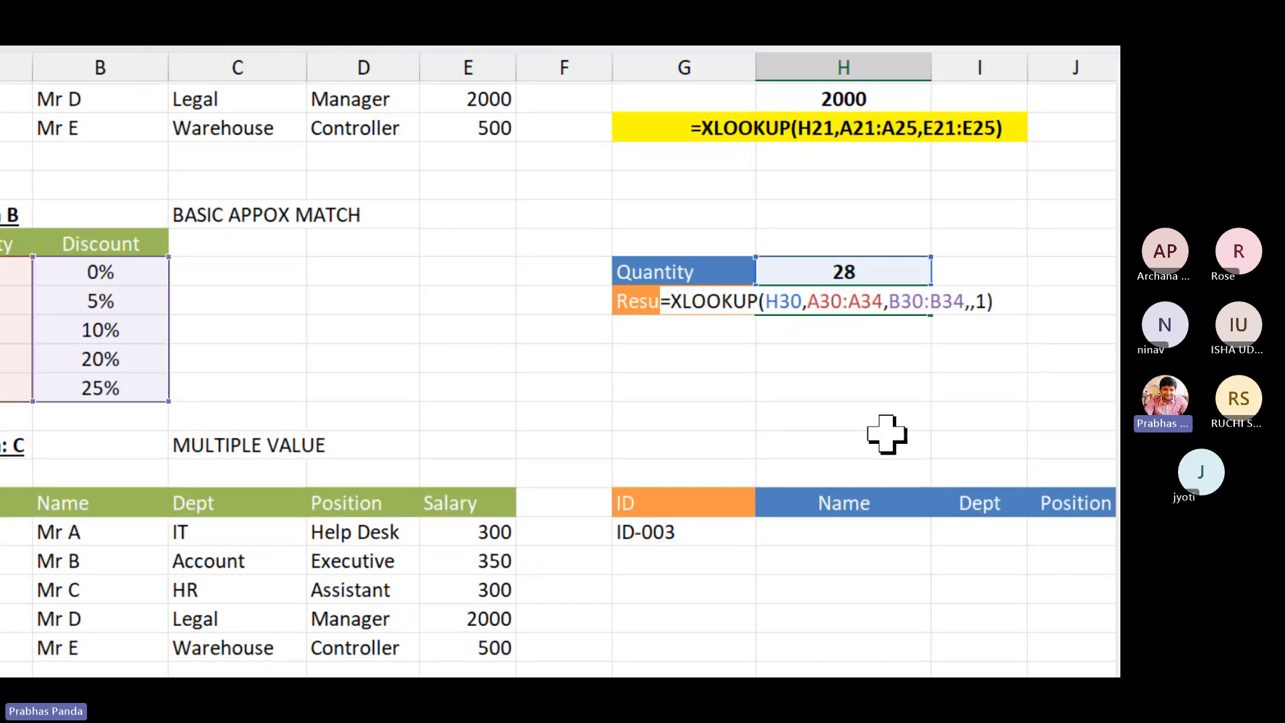
type("*1%")
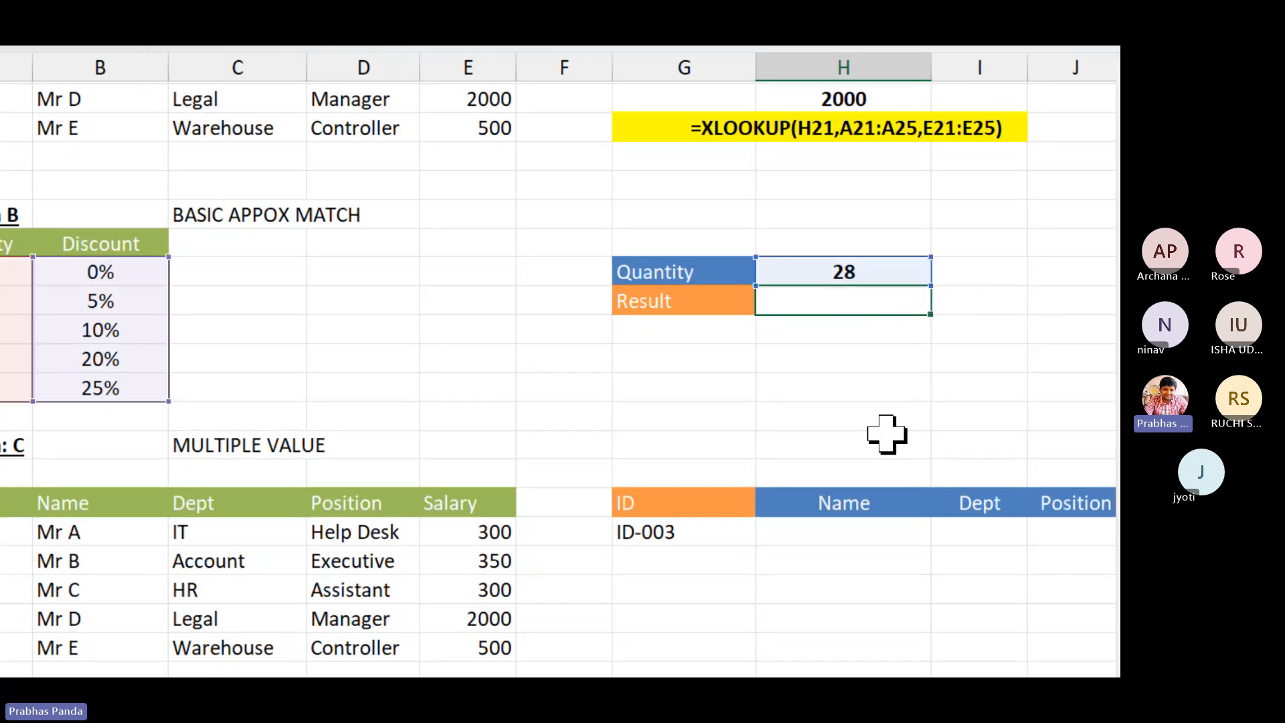
key("Return")
key("Up")
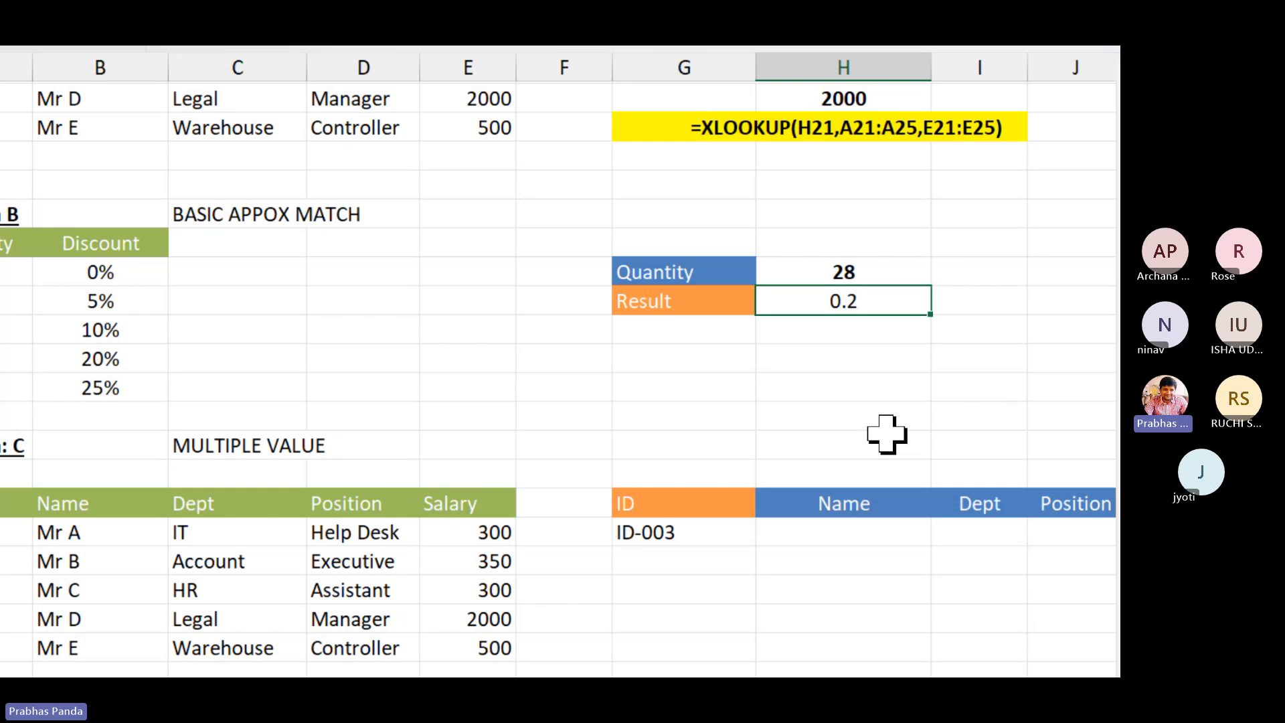
key("ctrl+shift+5")
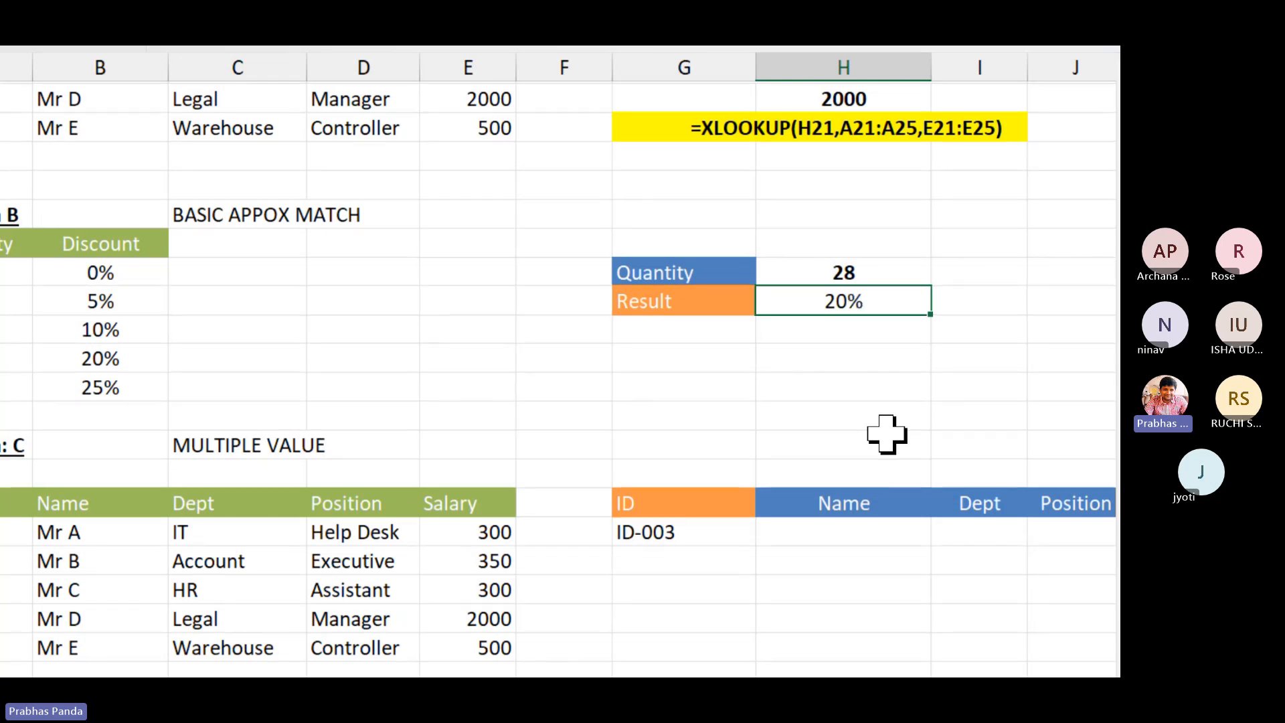
Document H31's formula as text in G33: =XLOOKUP(H30,A30:A34,B30:B34,,1)*1%.
key("F2")
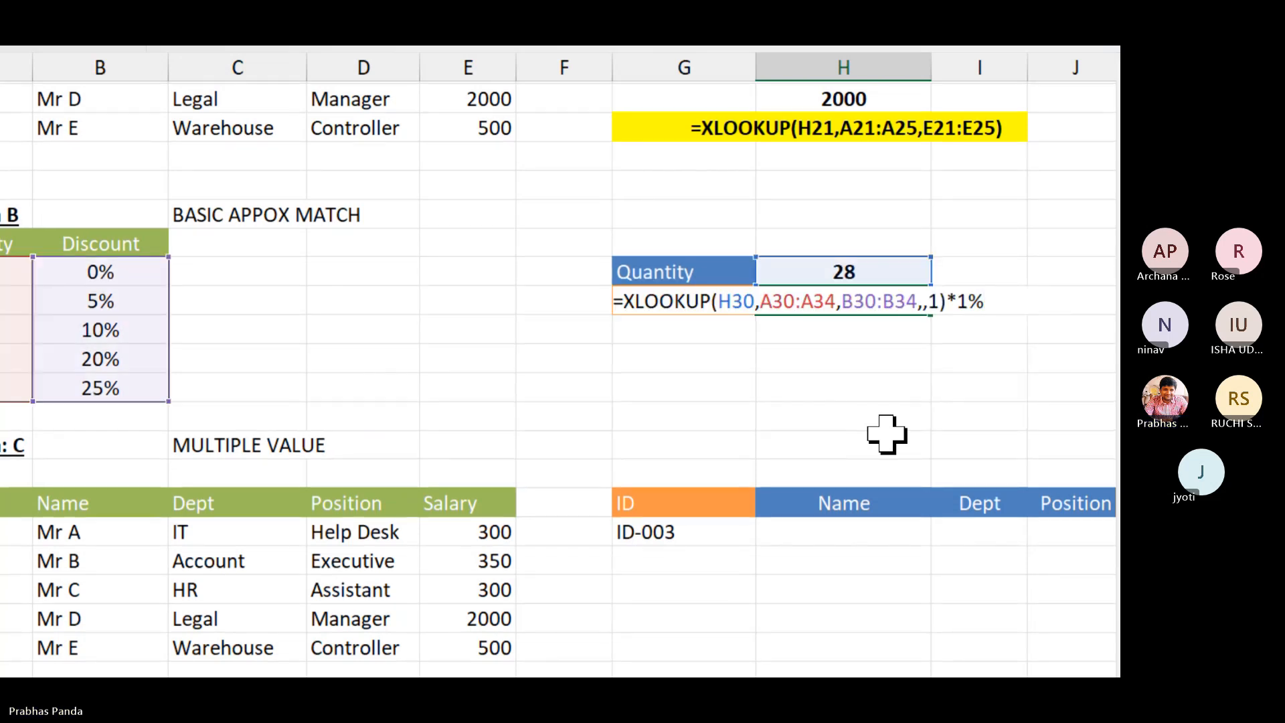
key("Escape")
key("Down")
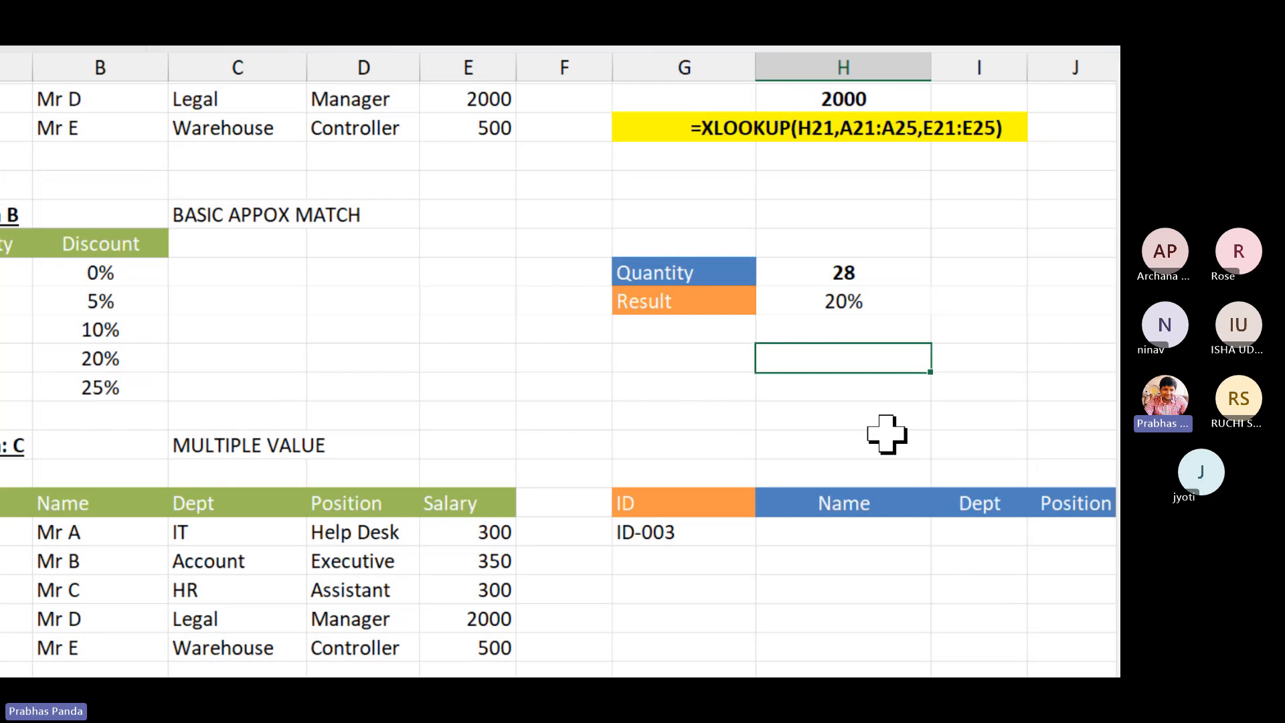
key("Left")
key("F2")
type("=XLOOKUP(H30,A30:A34,B30:B34,,1)*1%")
key("Return")
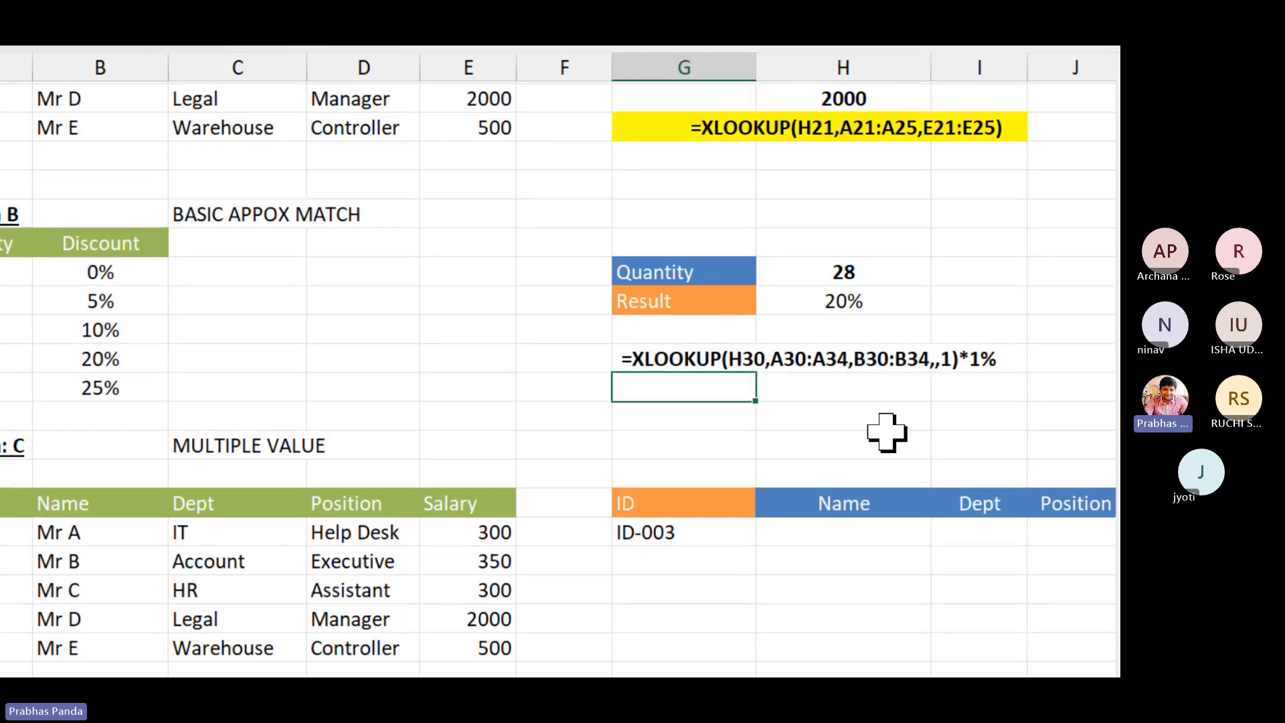
Copy the formula note in G33:I33 and fill those cells with yellow.
key("Up")
key("shift+Right")
key("shift+Right")
key("ctrl+c")
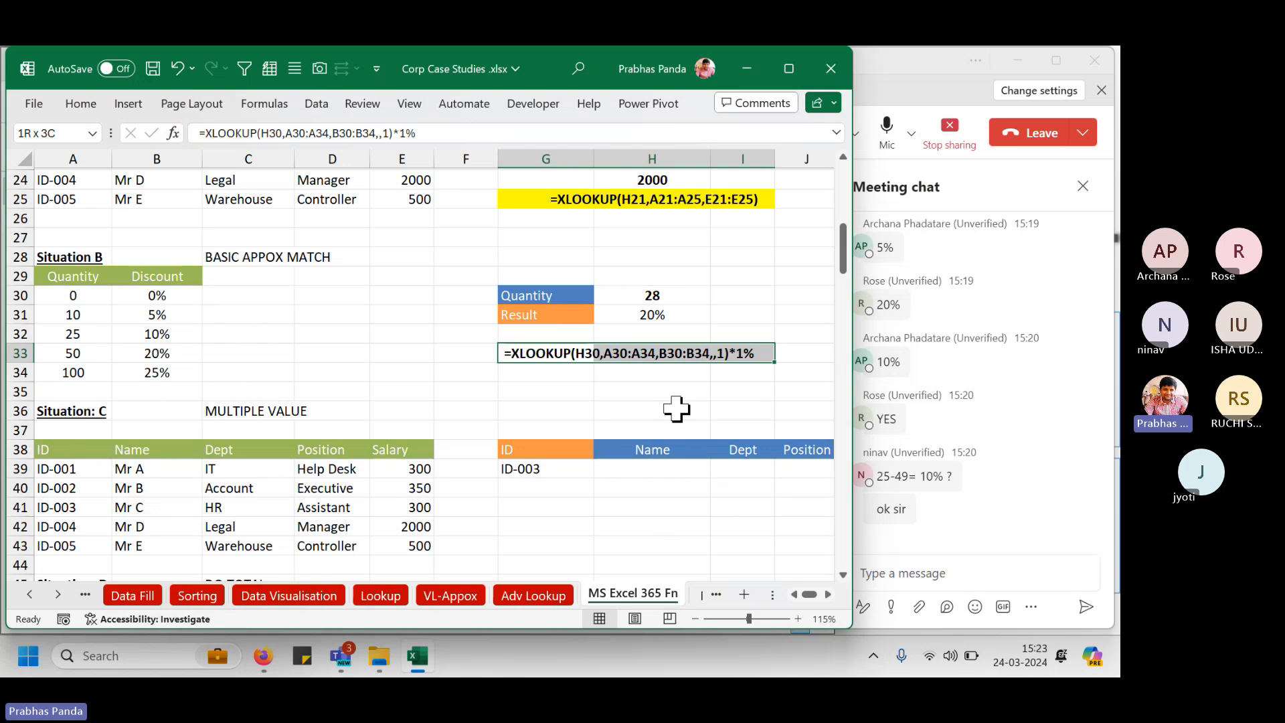
left_click(87, 97)
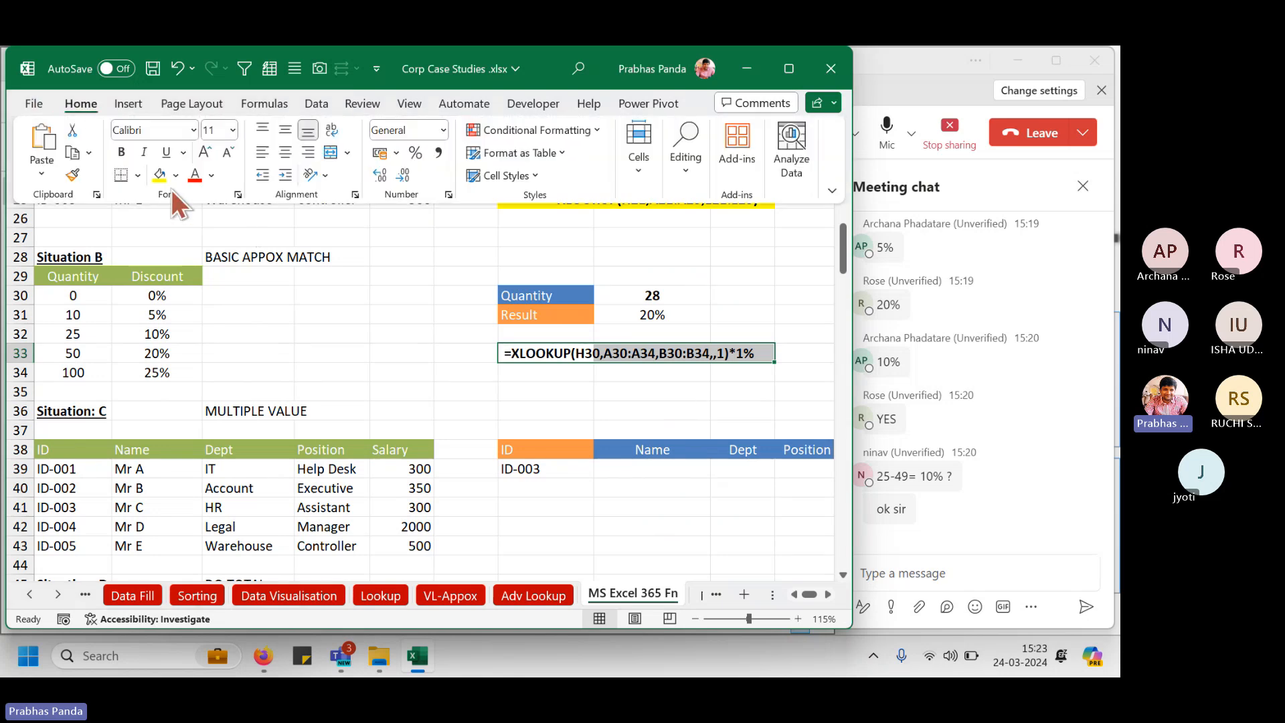
left_click(154, 160)
left_click(400, 314)
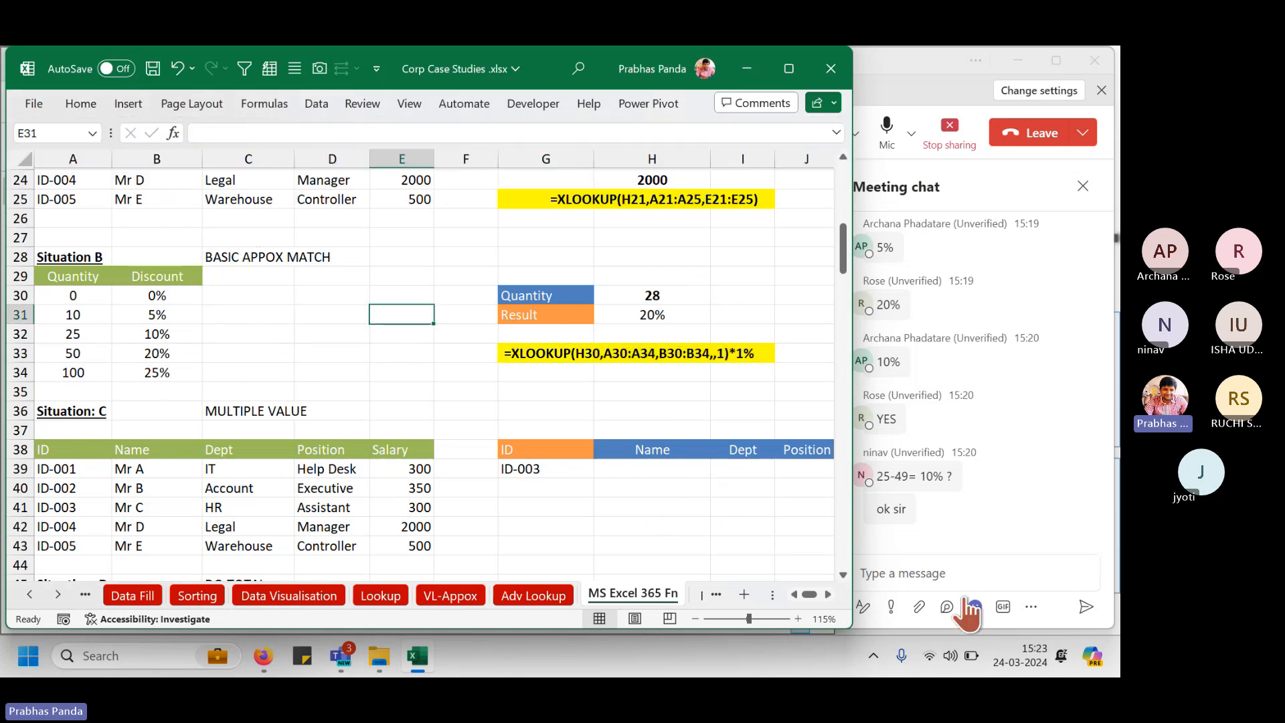
Send the copied XLOOKUP formula in the Teams meeting chat, then return to the Excel workbook.
left_click(958, 570)
key("ctrl+v")
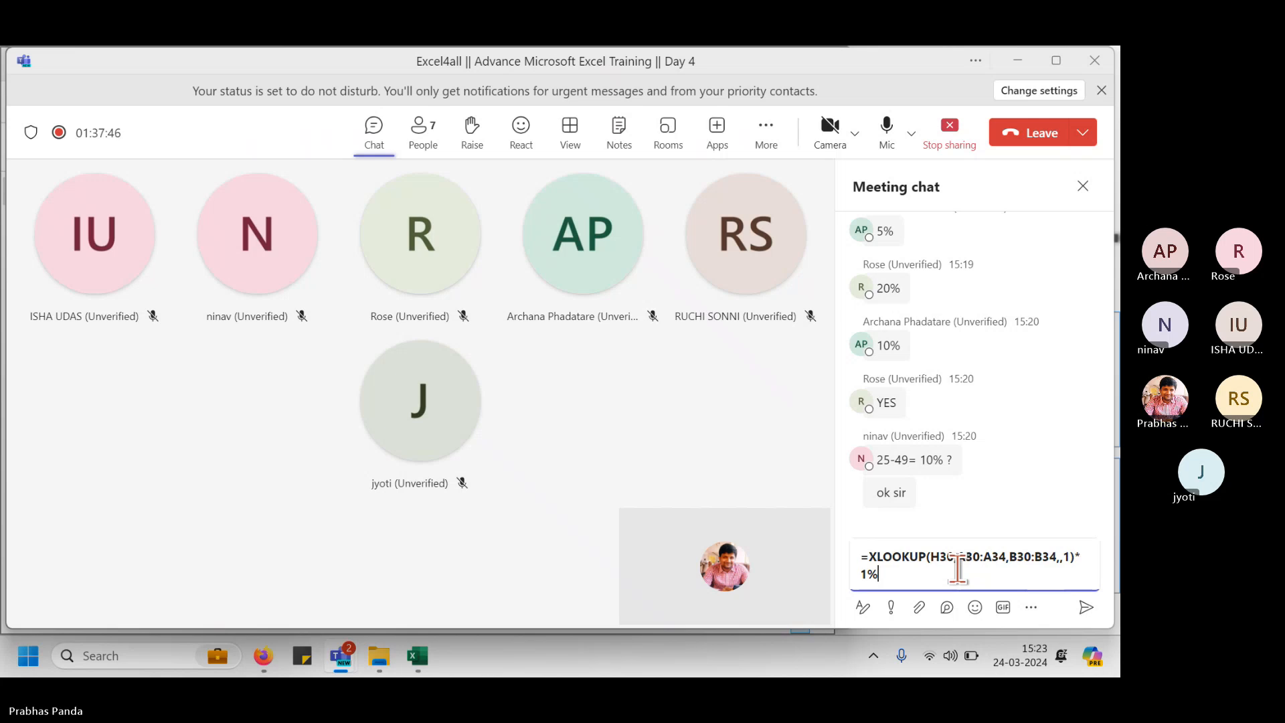
key("Return")
key("alt+Tab")
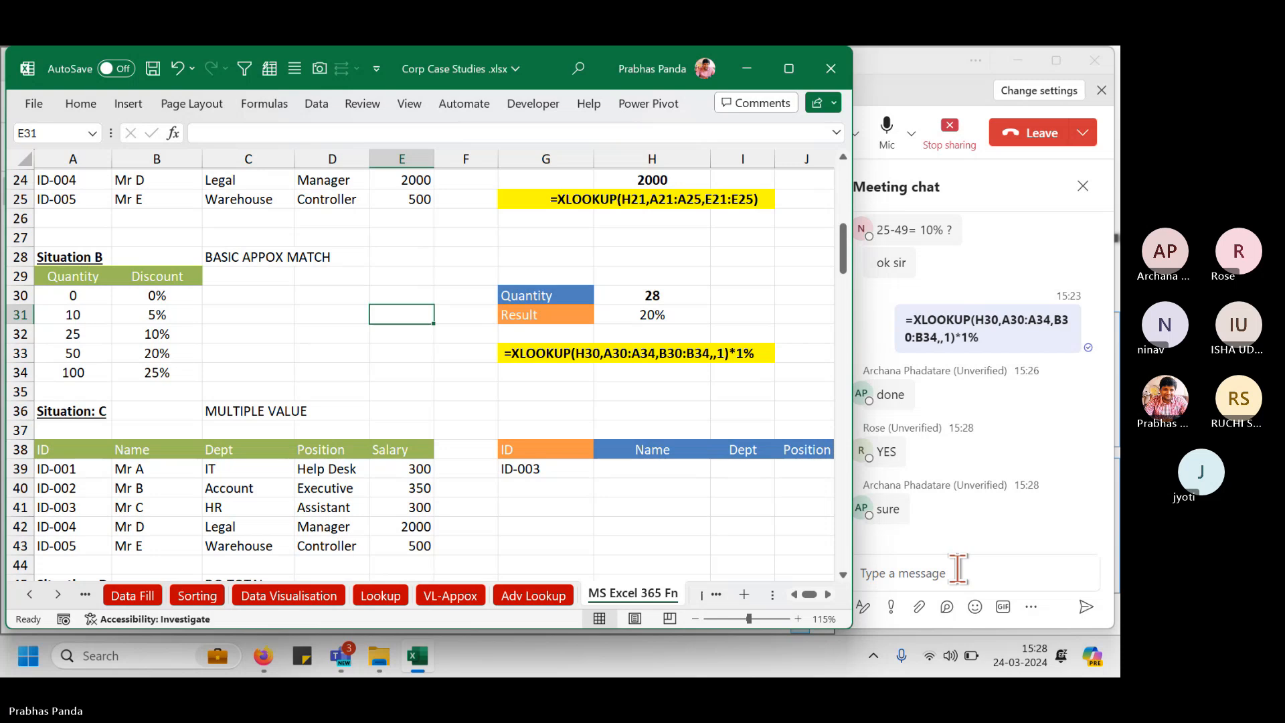
Review Situation C's employee table A38:E43 and its lookup ID in G39.
scroll(460, 301, "down", 1, "ctrl")
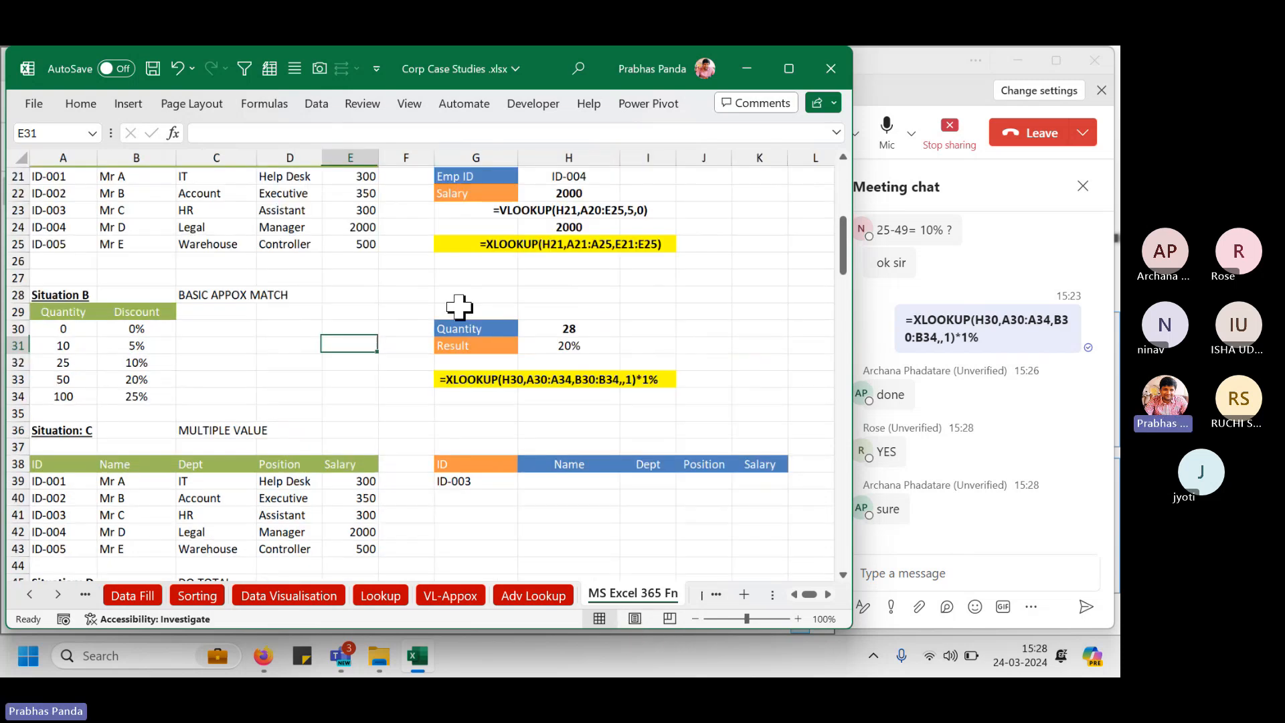
scroll(461, 310, "down", 2)
scroll(460, 310, "down", 2)
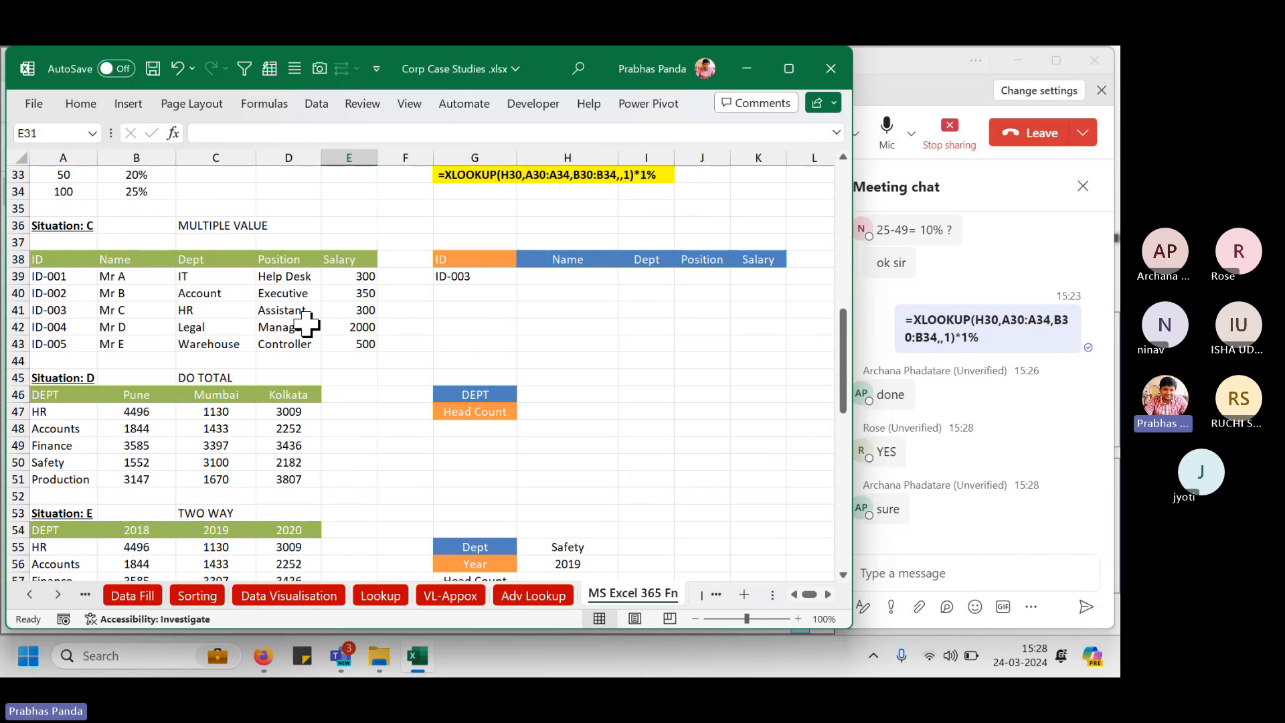
left_click_drag(52, 259, 350, 347)
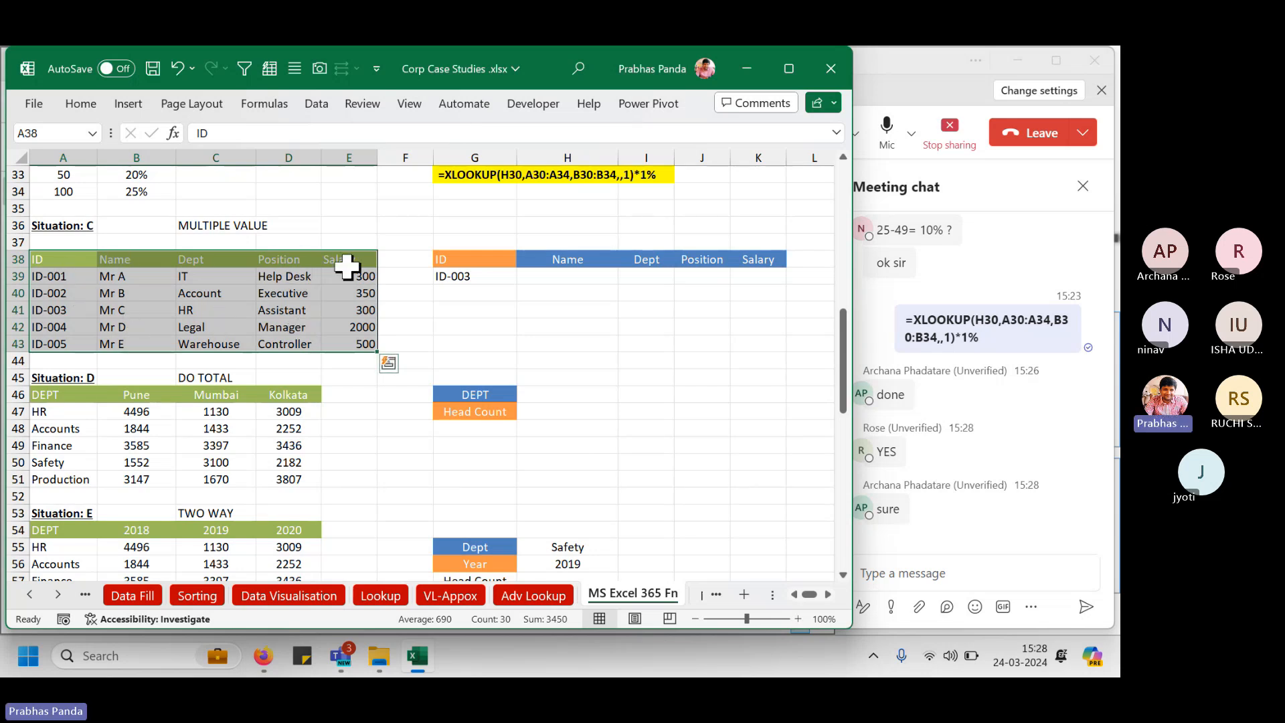
left_click(477, 273)
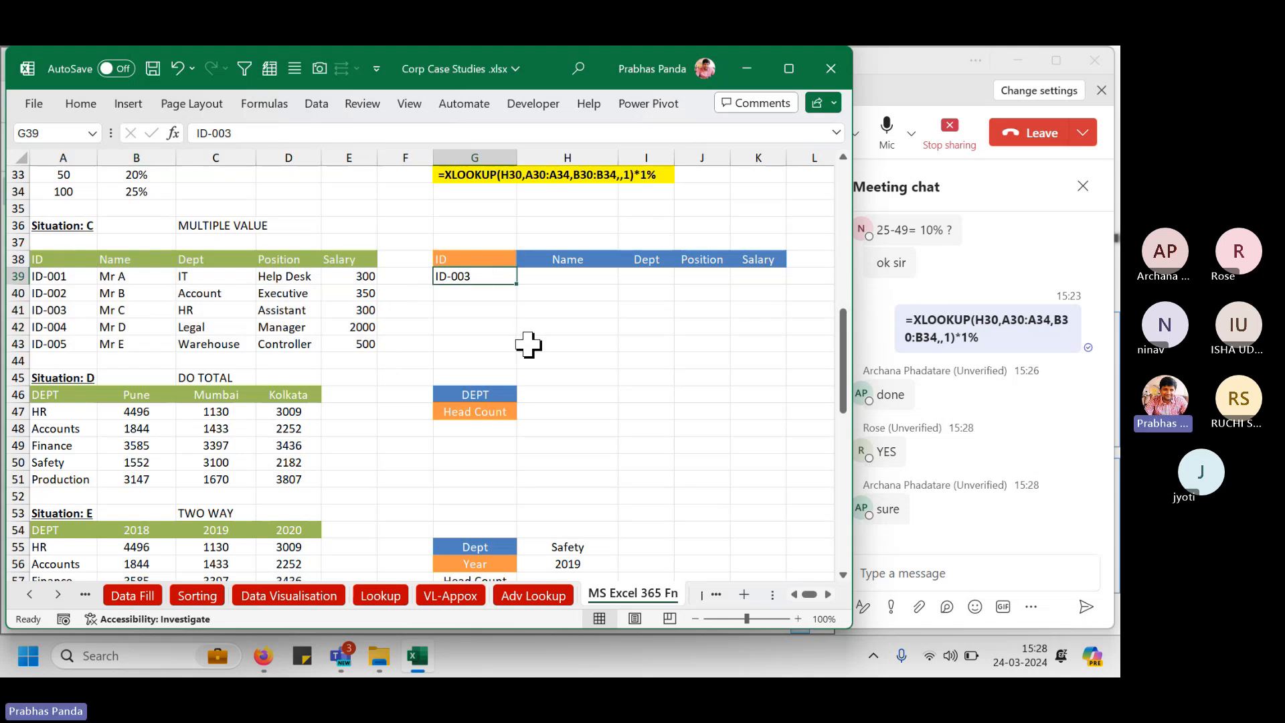
Examine Scenario 1's multi-column lookup formulas in B11:E11 on the Adv Lookup sheet.
key("ctrl")
key("ctrl")
key("ctrl")
left_click(536, 596)
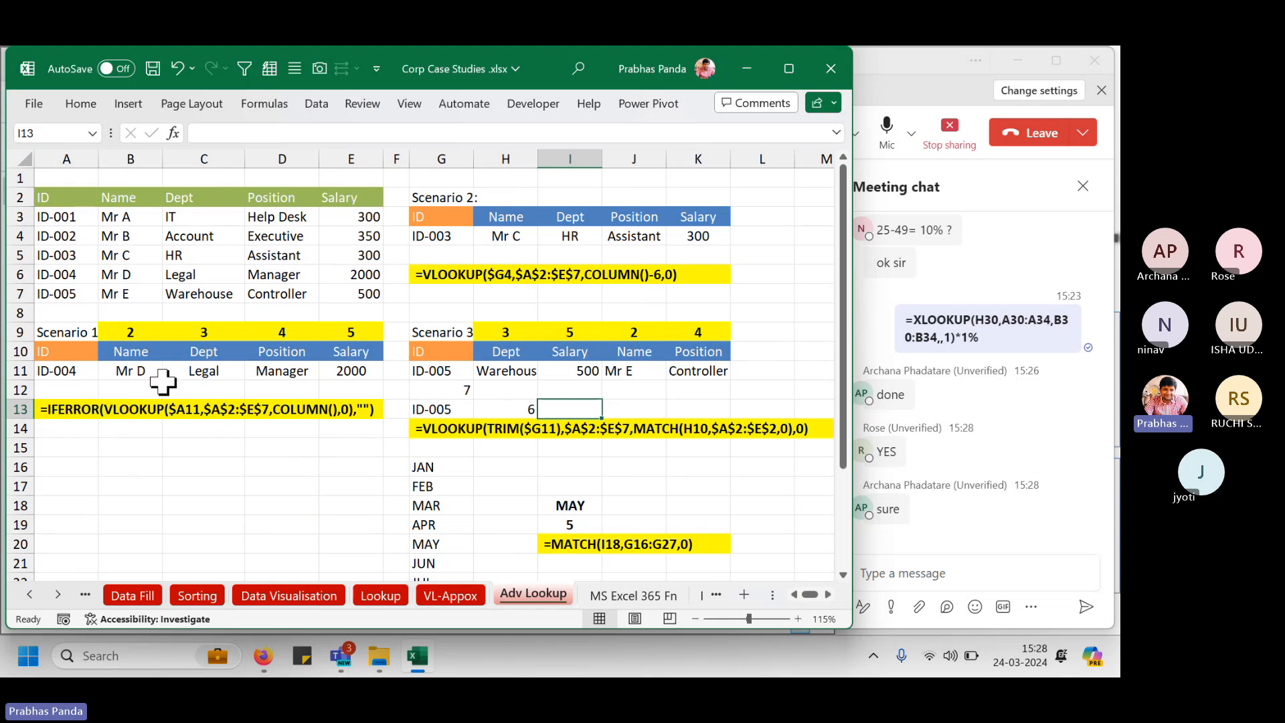
left_click_drag(131, 372, 341, 369)
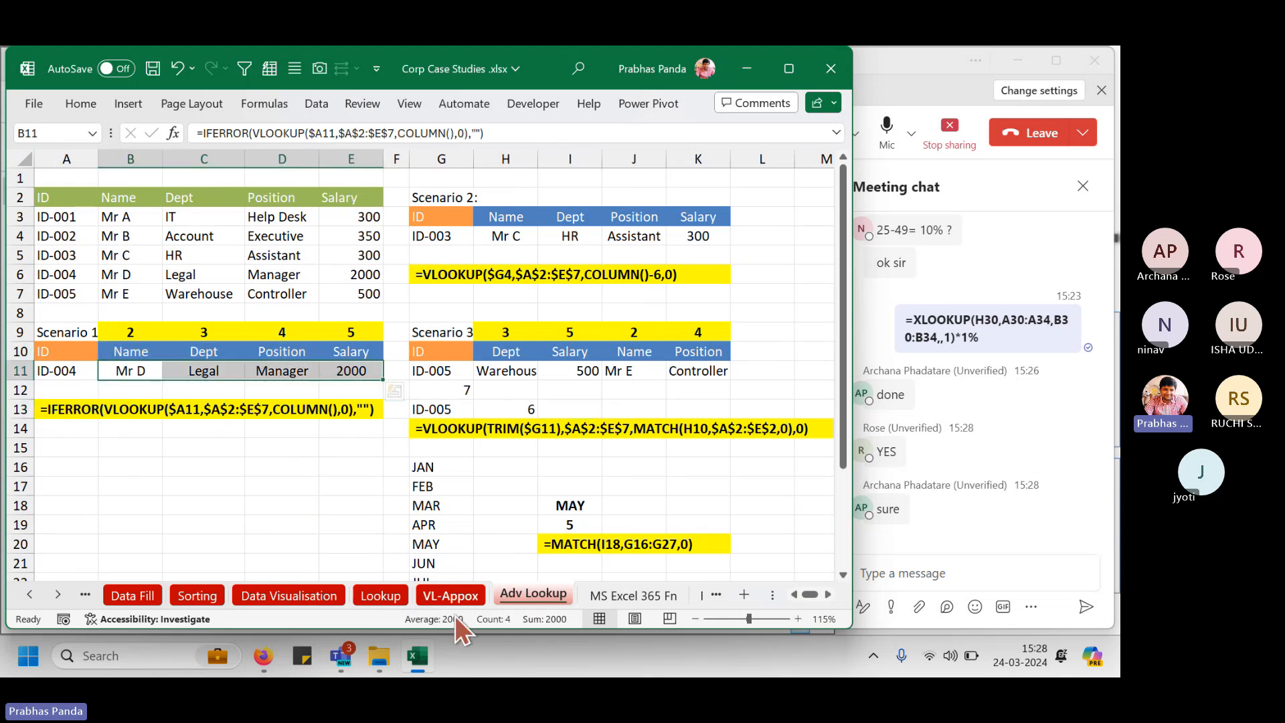
On the MS Excel 365 Fn sheet, enter =XLOOKUP(G39,A39:A43,B39:E43) in H39 to return all four employee fields.
left_click(633, 592)
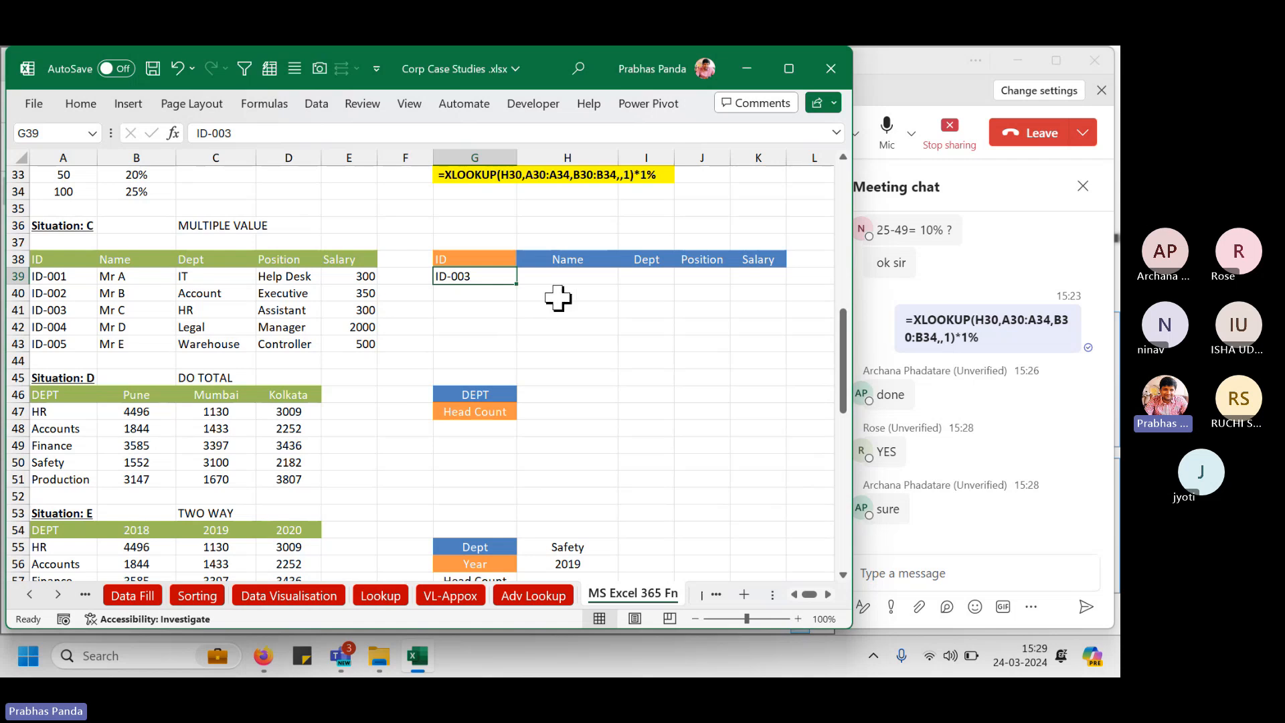
left_click(555, 277)
type("=XLOOKUP(")
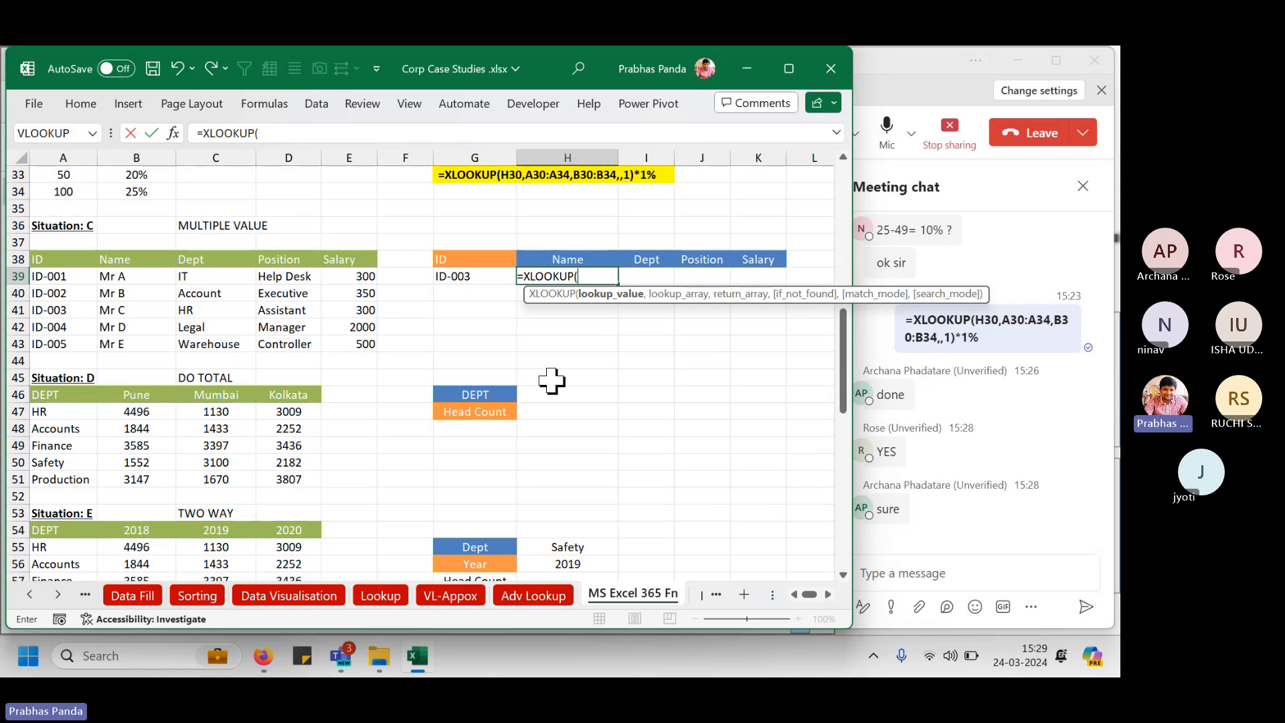
key("Left")
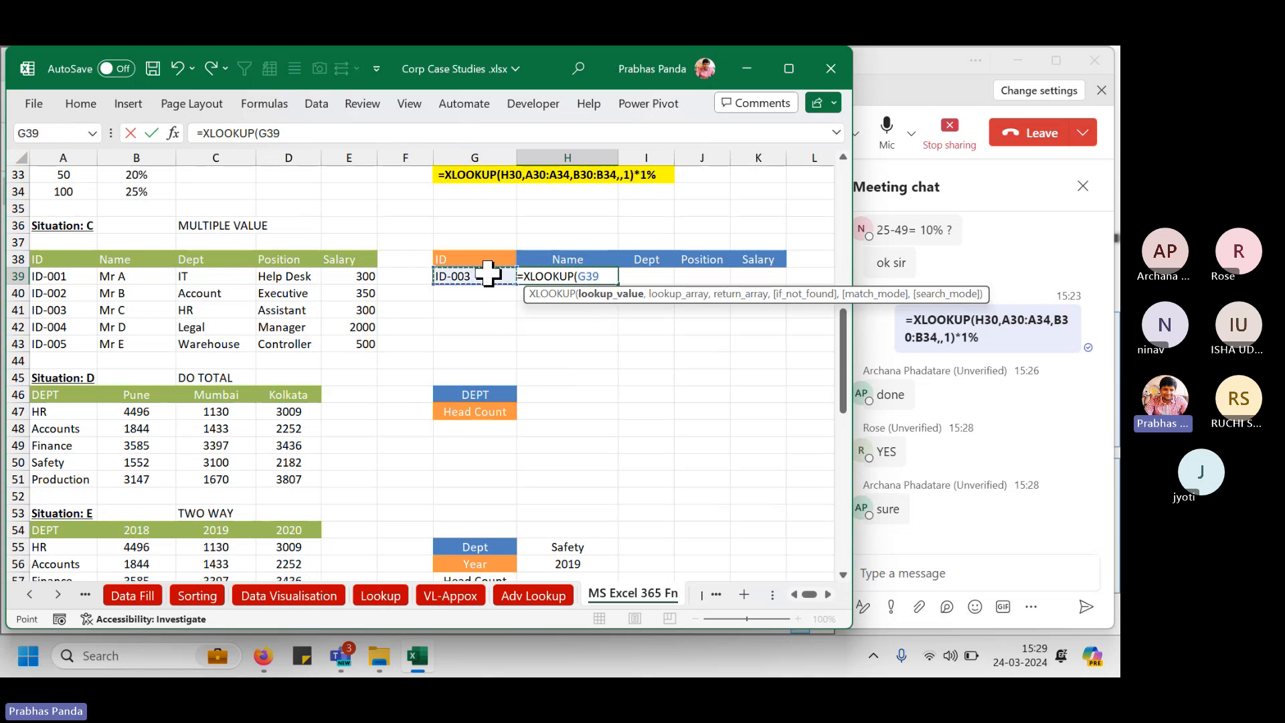
type(",")
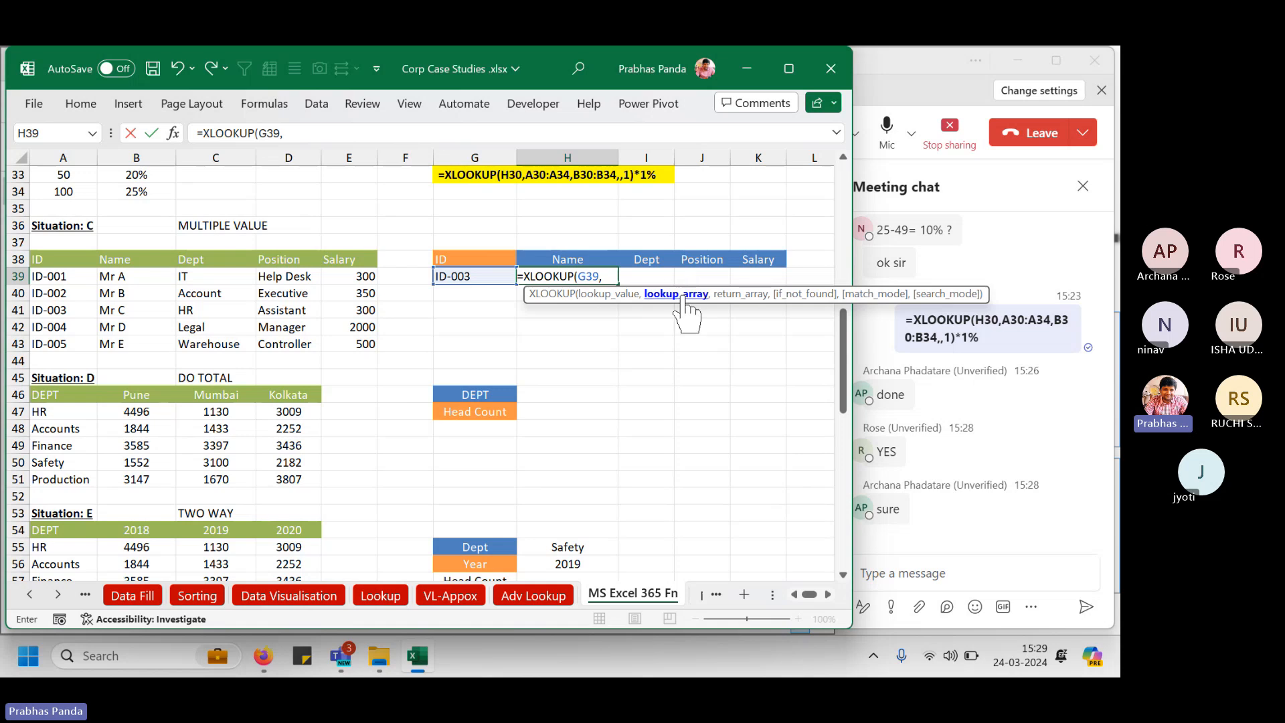
left_click(56, 277)
left_click_drag(56, 277, 60, 338)
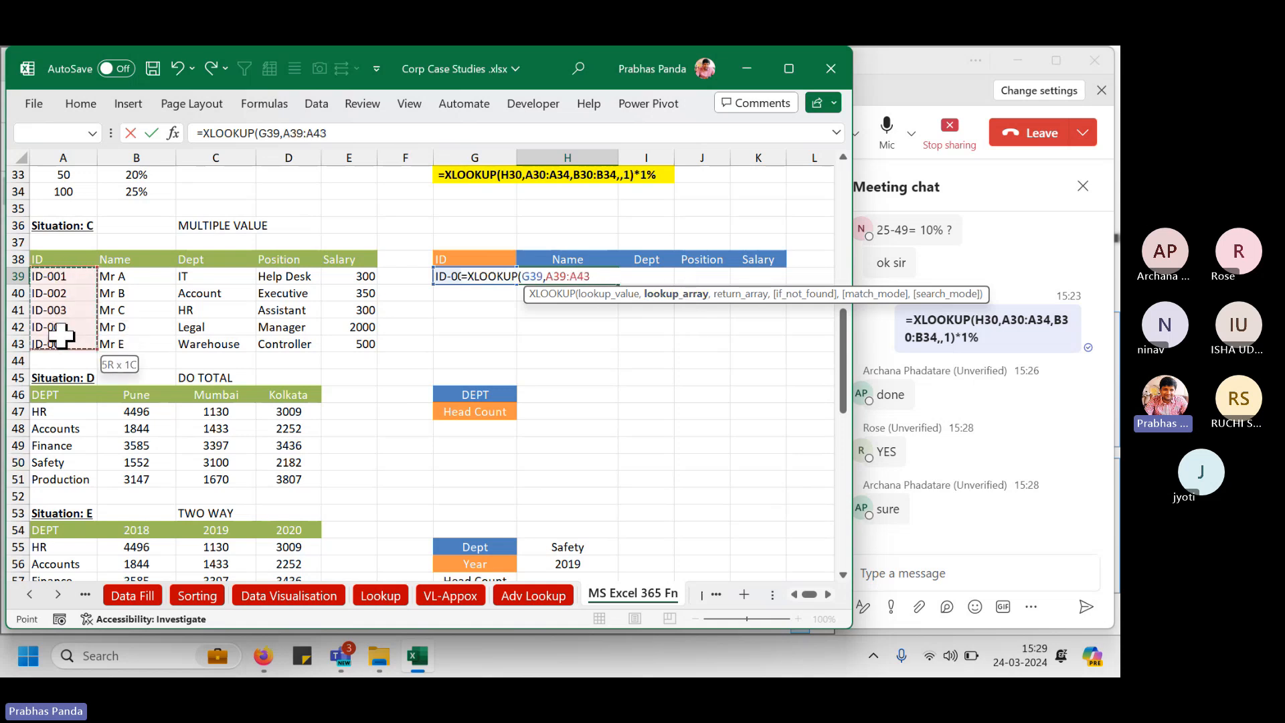
type(",")
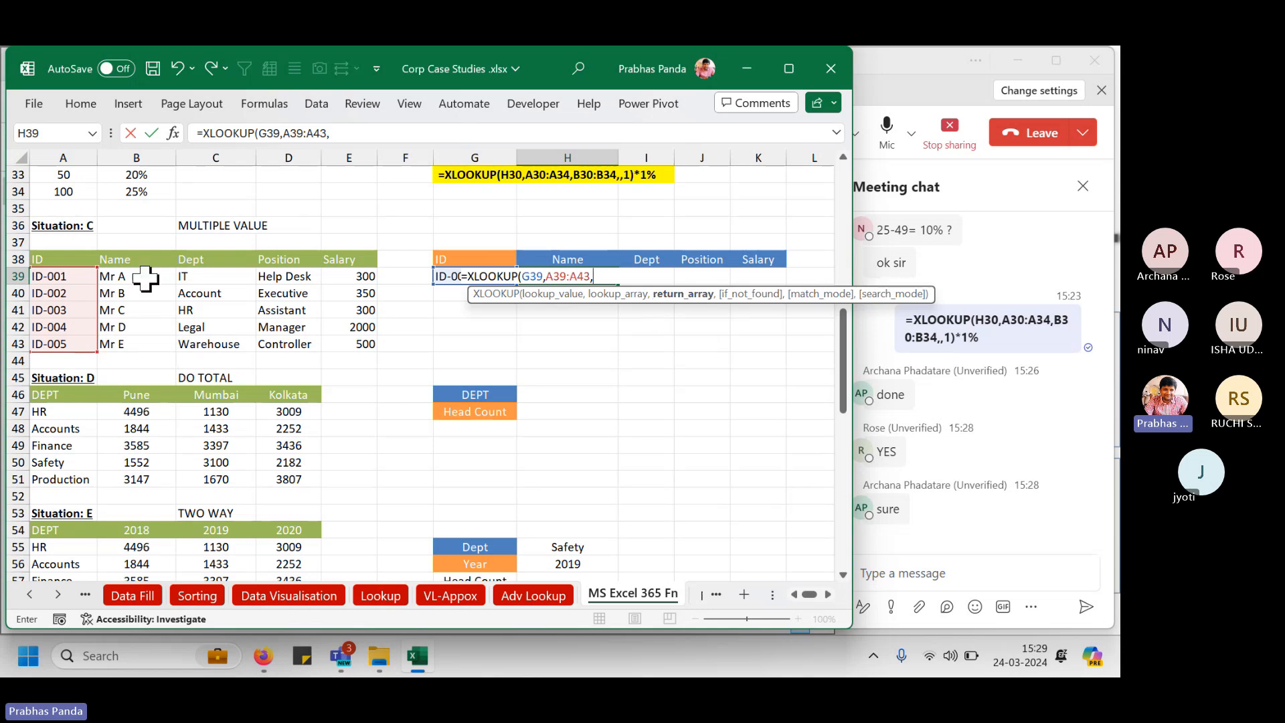
left_click(121, 277)
left_click_drag(123, 306, 360, 348)
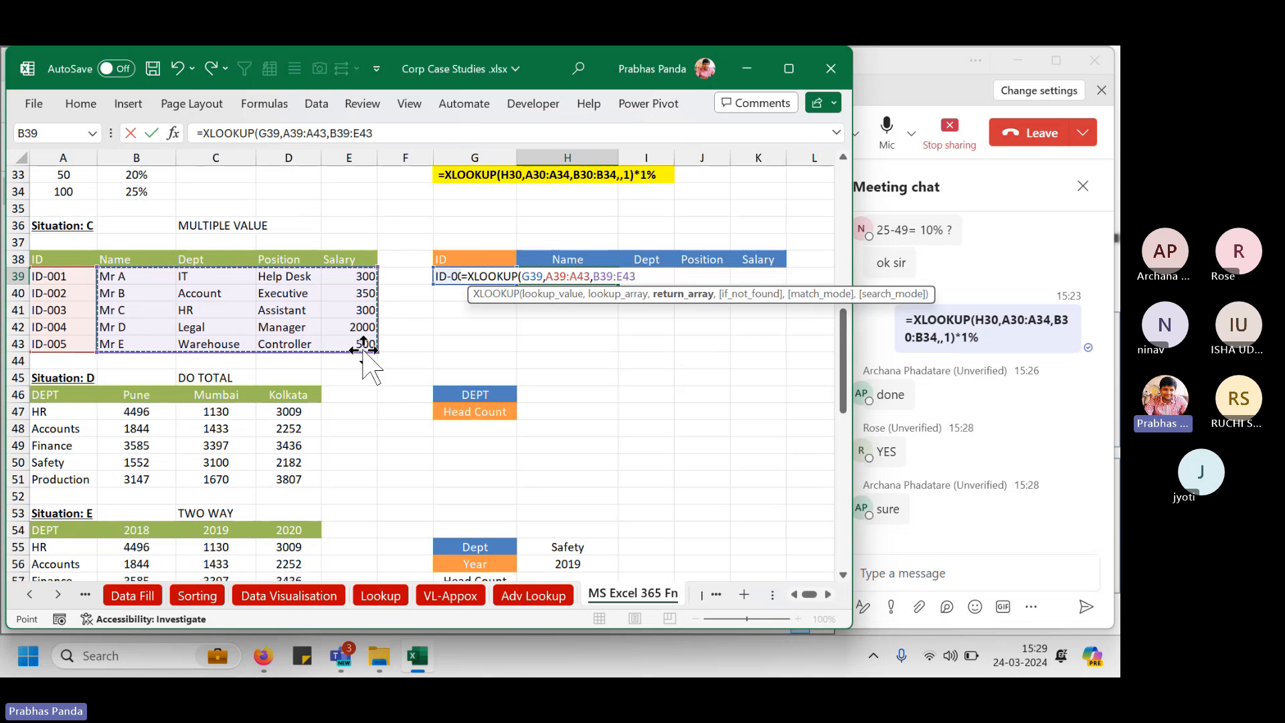
key("Return")
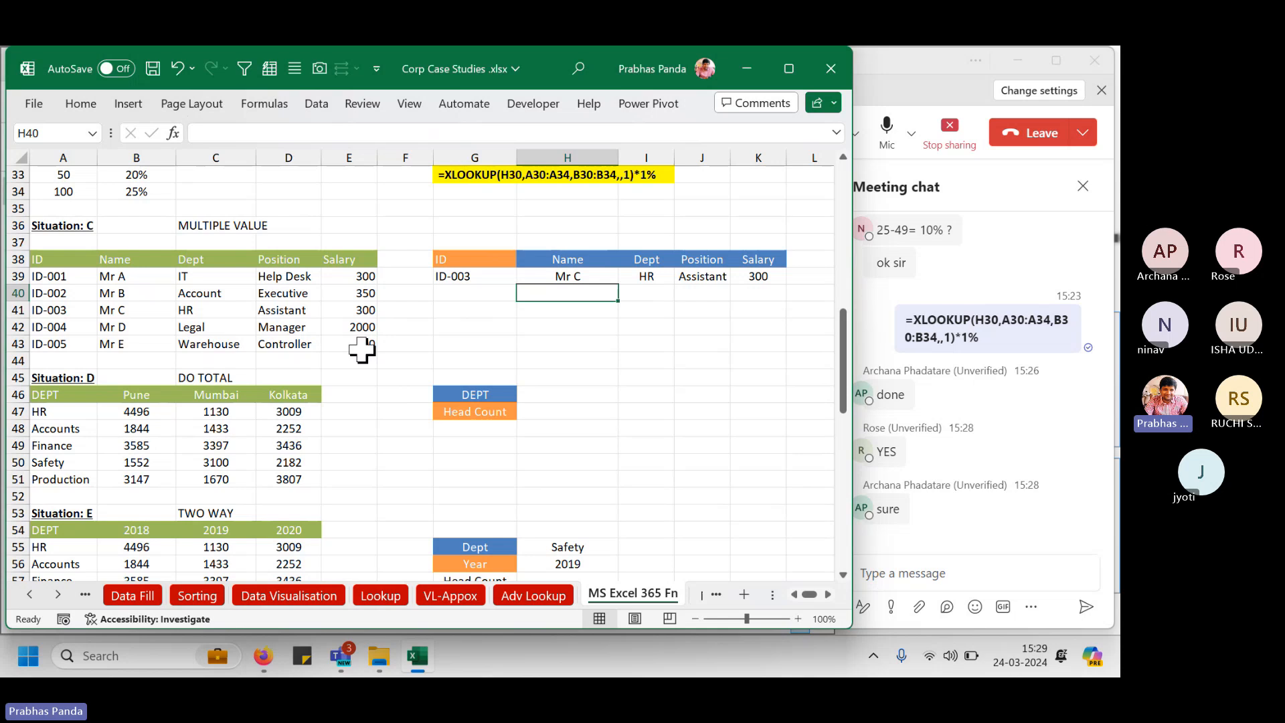
Copy the H39 formula text and put it in G41 as the visible note =XLOOKUP(G39,A39:A43,B39:E43).
key("Up")
key("F2")
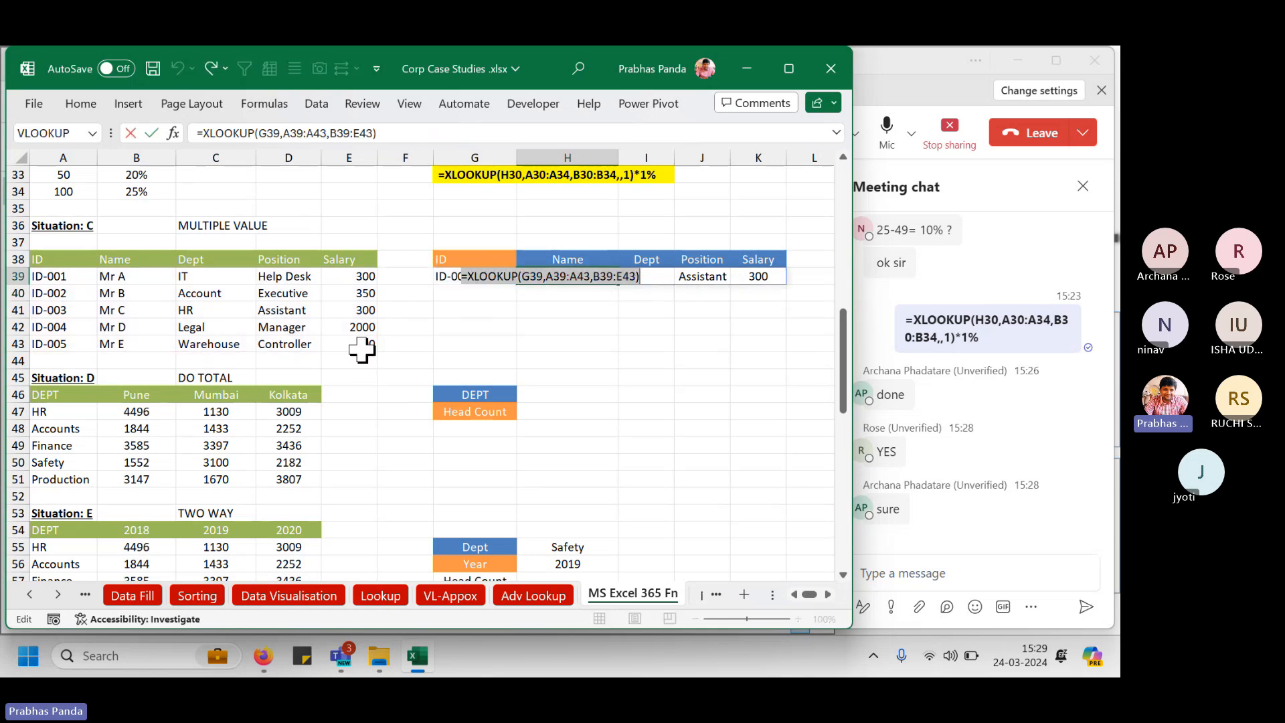
key("Return")
key("Down")
key("Left")
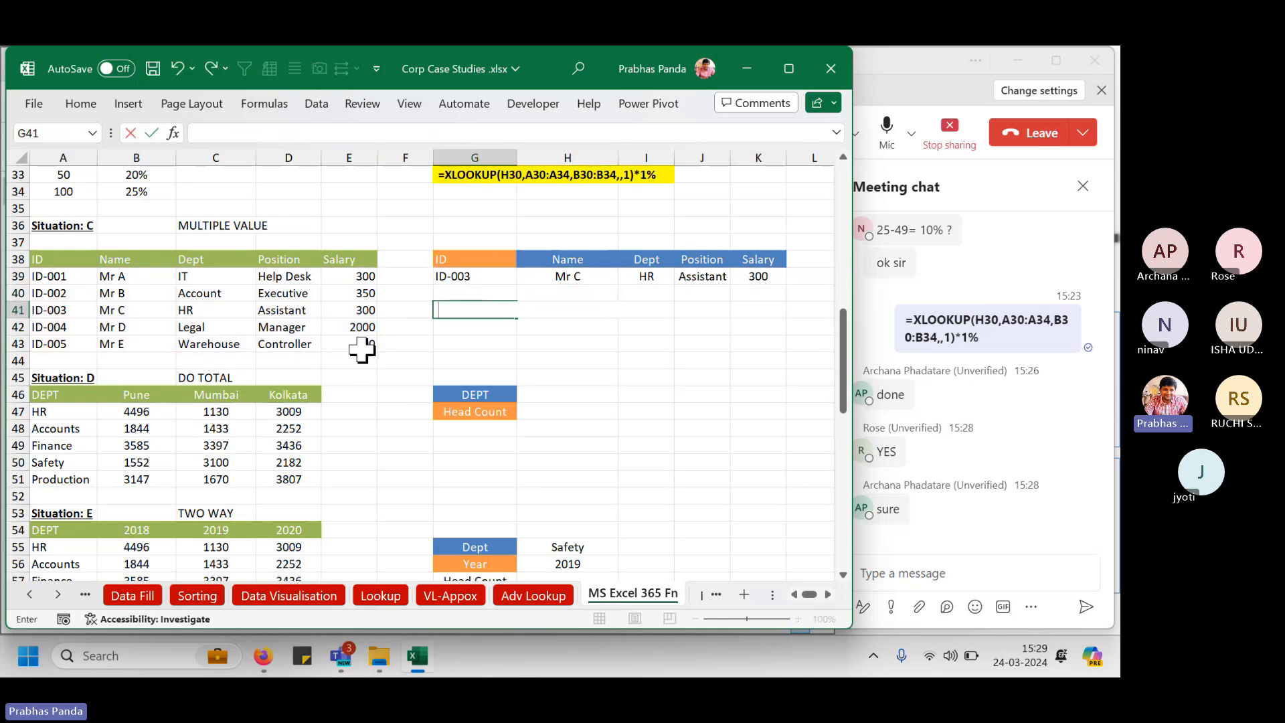
type("=XLOOKUP(G39,A39:A43,B39:E43)")
Fill the formula note's cells G41:I41 with yellow.
key("shift+Right")
key("shift+Right")
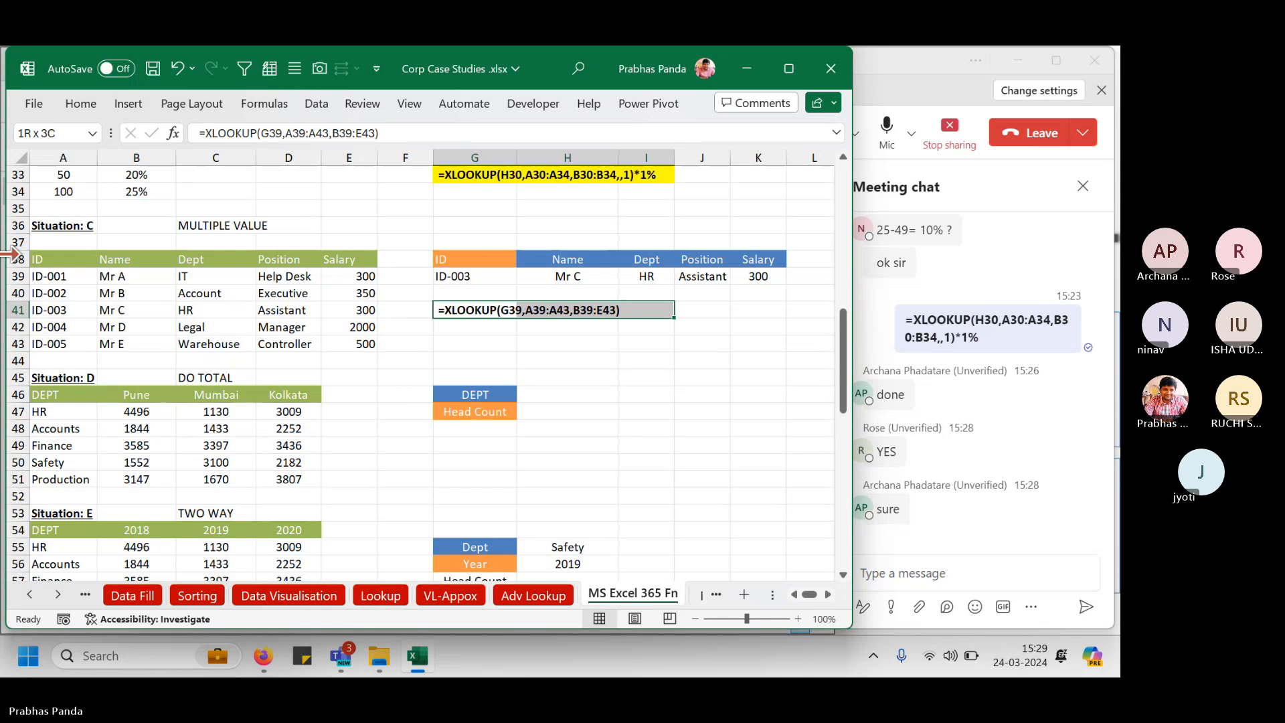
left_click(79, 106)
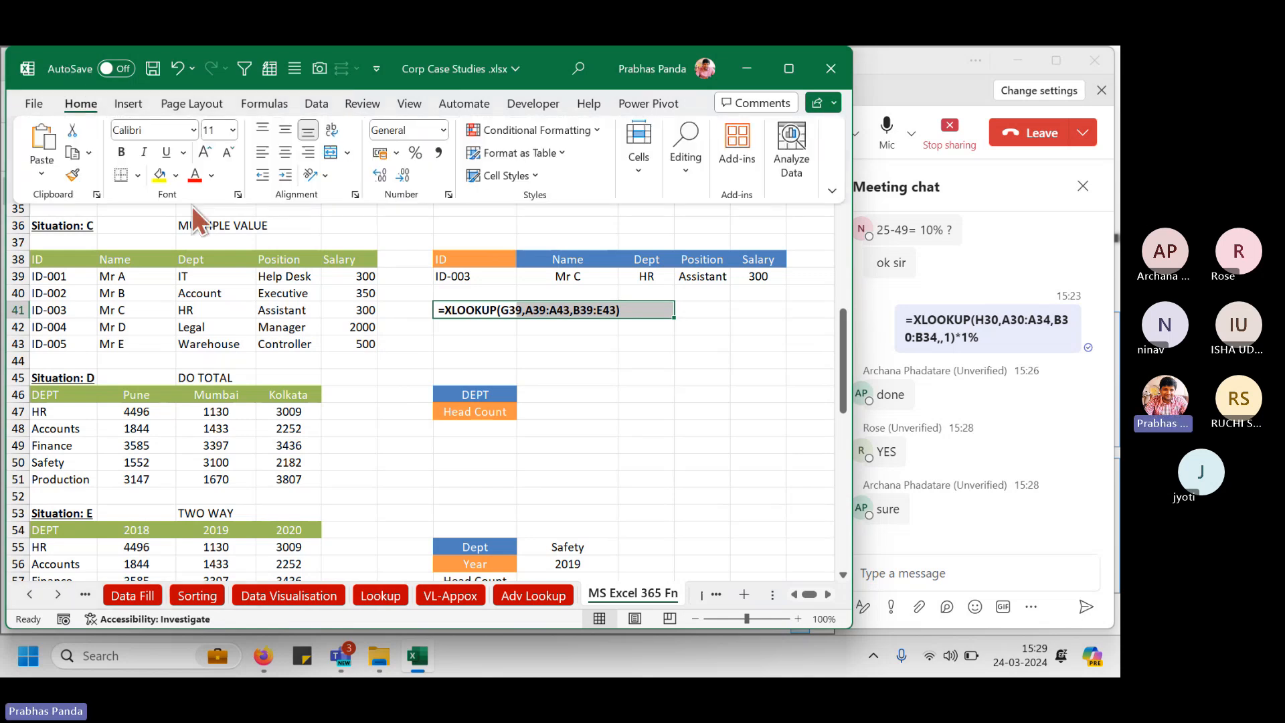
left_click(161, 176)
left_click(554, 344)
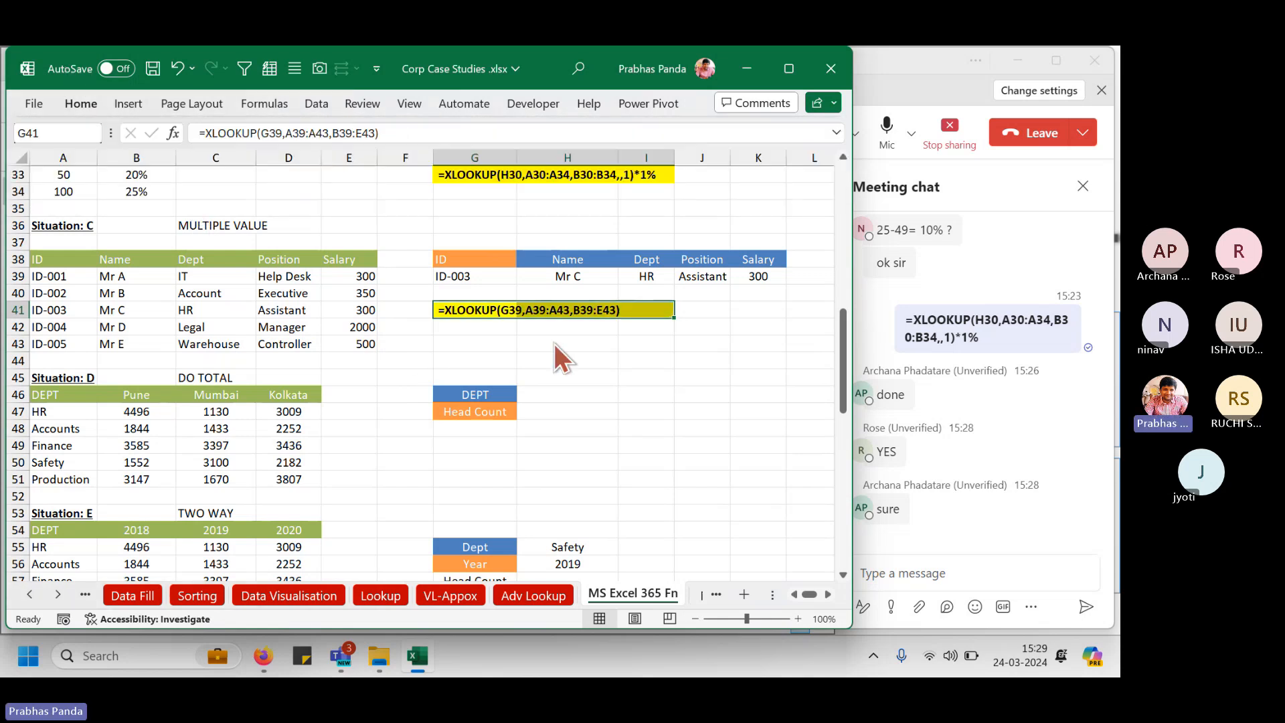
Send =XLOOKUP(G39,A39:A43,B39:E43) in the Teams meeting chat, then return to the Excel workbook.
left_click(915, 572)
type("=XLOOKUP(G39,A39:A43,B39:E43)")
key("Return")
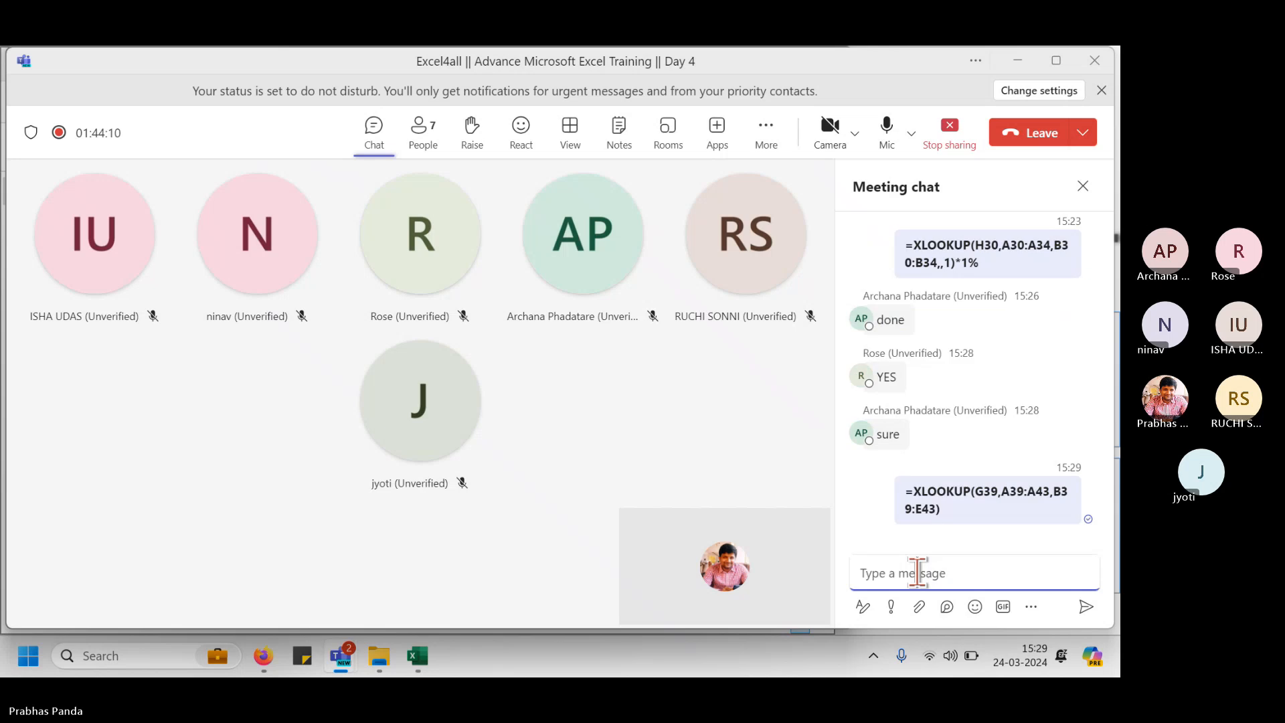
key("alt+Tab")
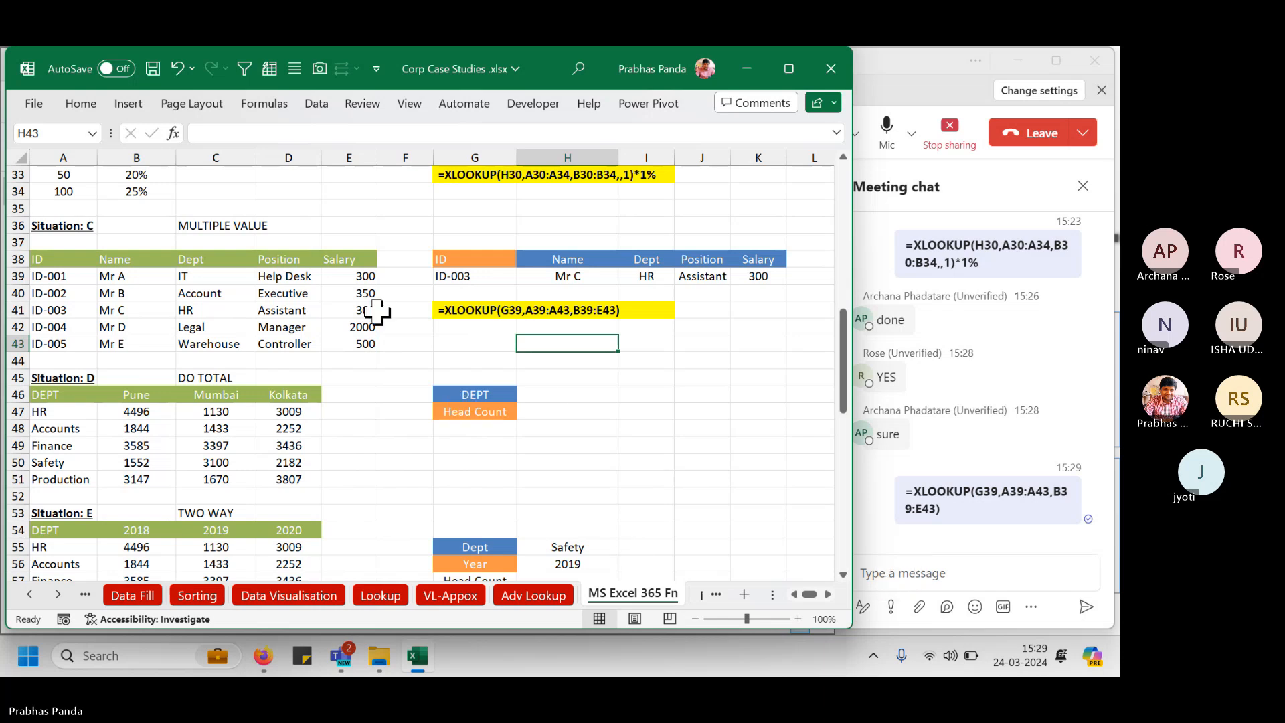
Compare the source headers B2:E2 with Scenario 1's headers B10:E10 on the Adv Lookup sheet.
scroll(301, 214, "up", 1)
scroll(300, 215, "up", 4)
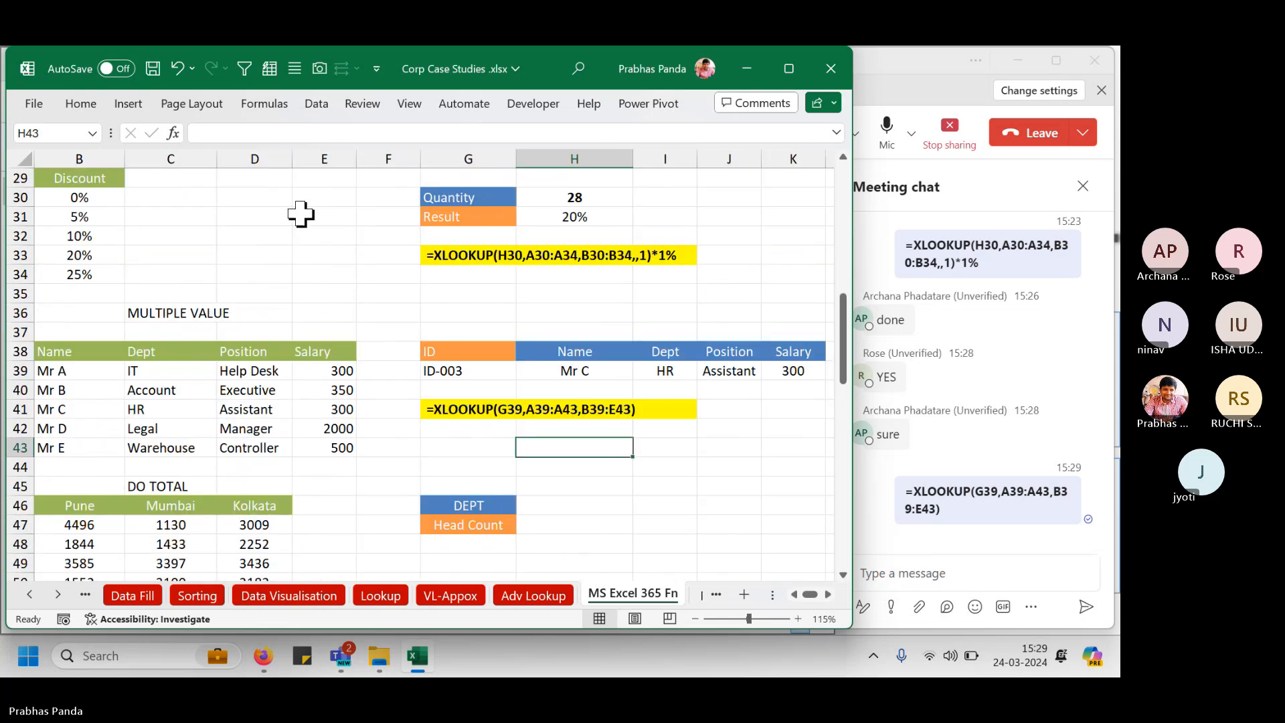
scroll(301, 226, "down", 4)
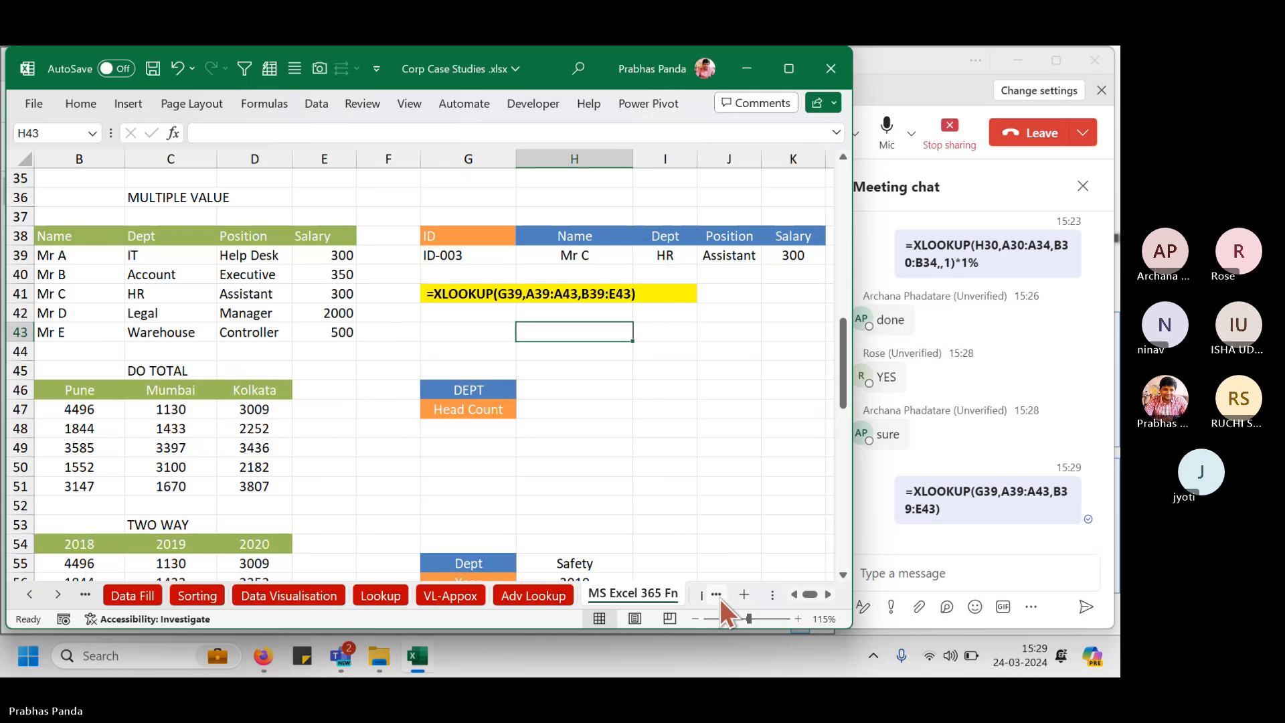
left_click(793, 595)
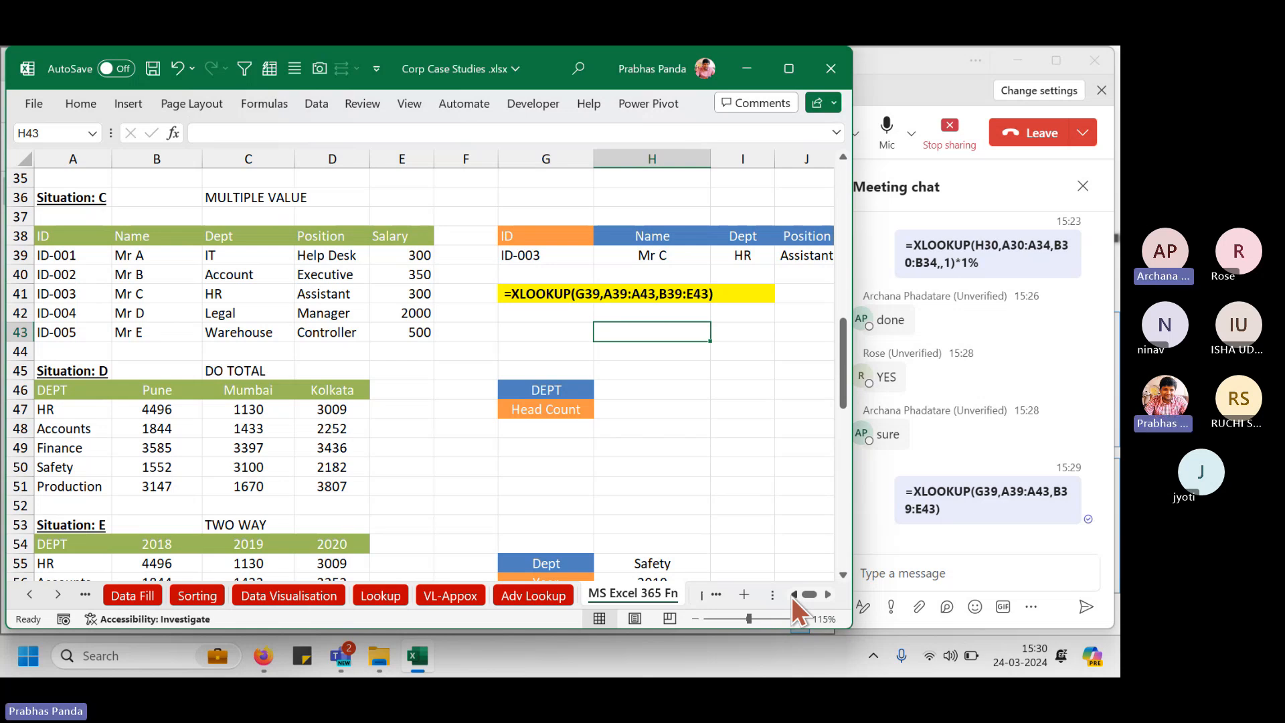
left_click(529, 597)
left_click(130, 351)
left_click(201, 352)
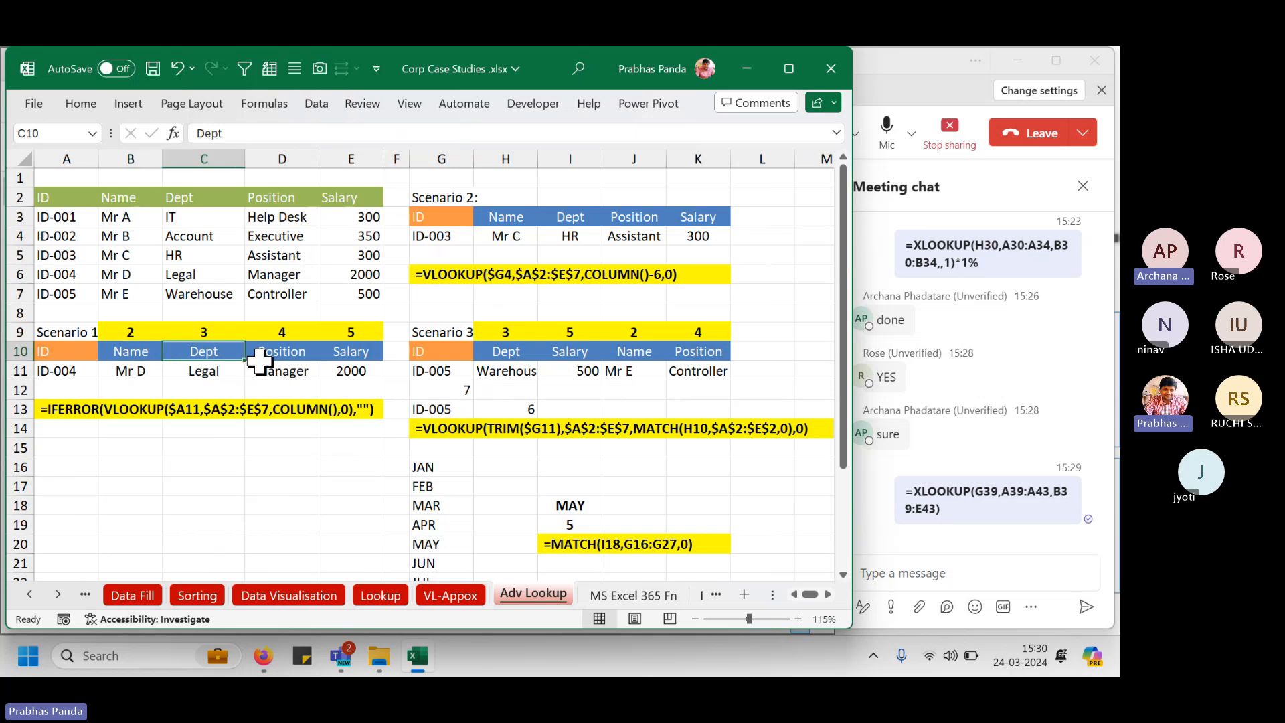
left_click(266, 352)
left_click_drag(123, 195, 352, 195)
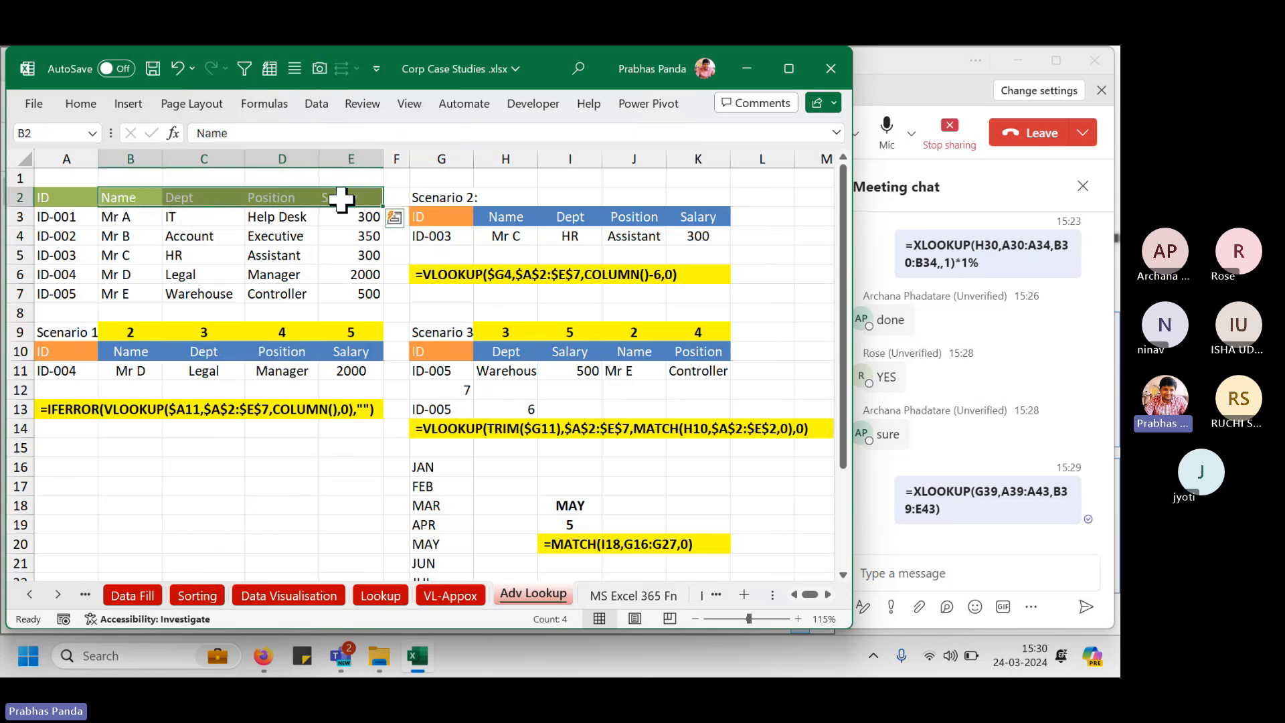
left_click_drag(132, 349, 359, 351)
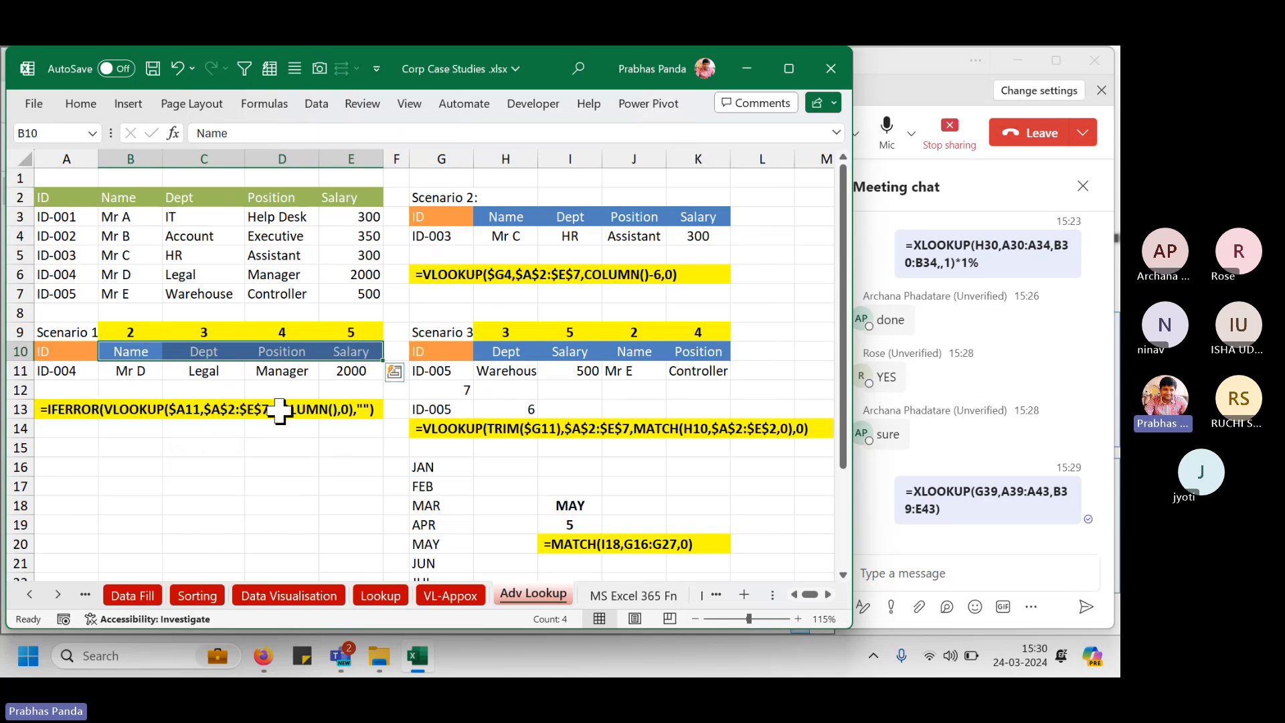
key("ctrl+q")
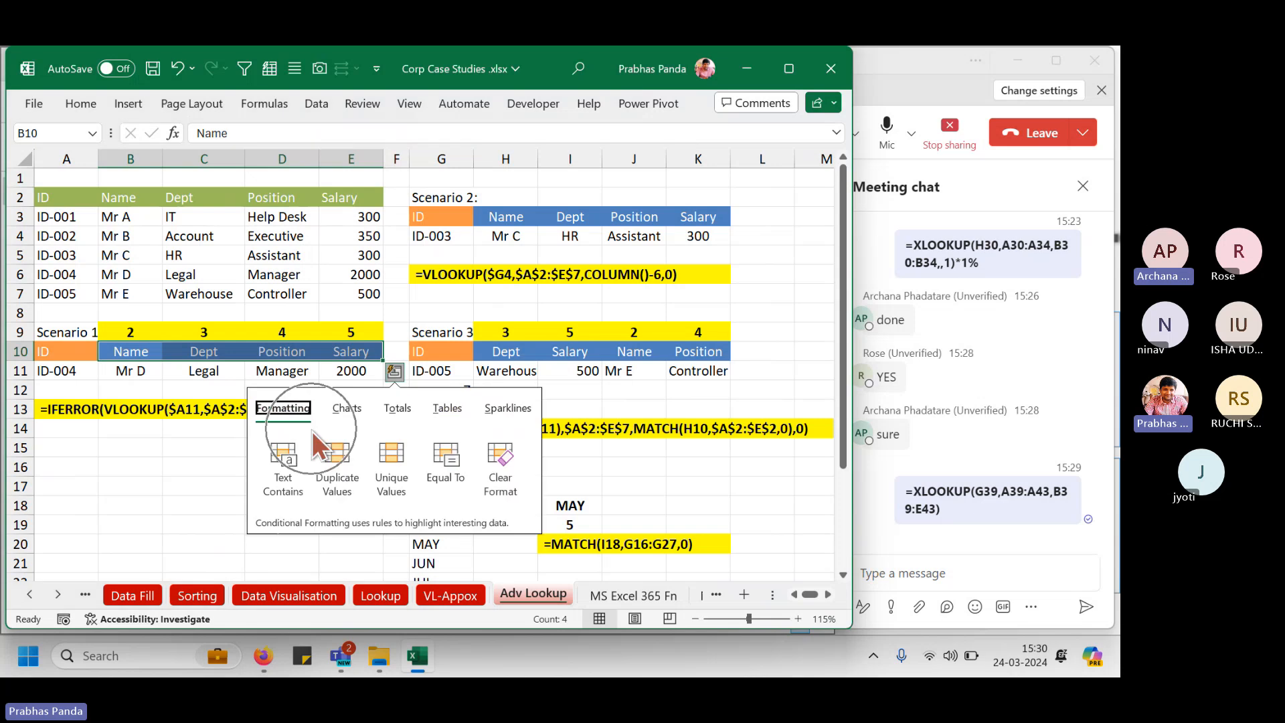
key("Escape")
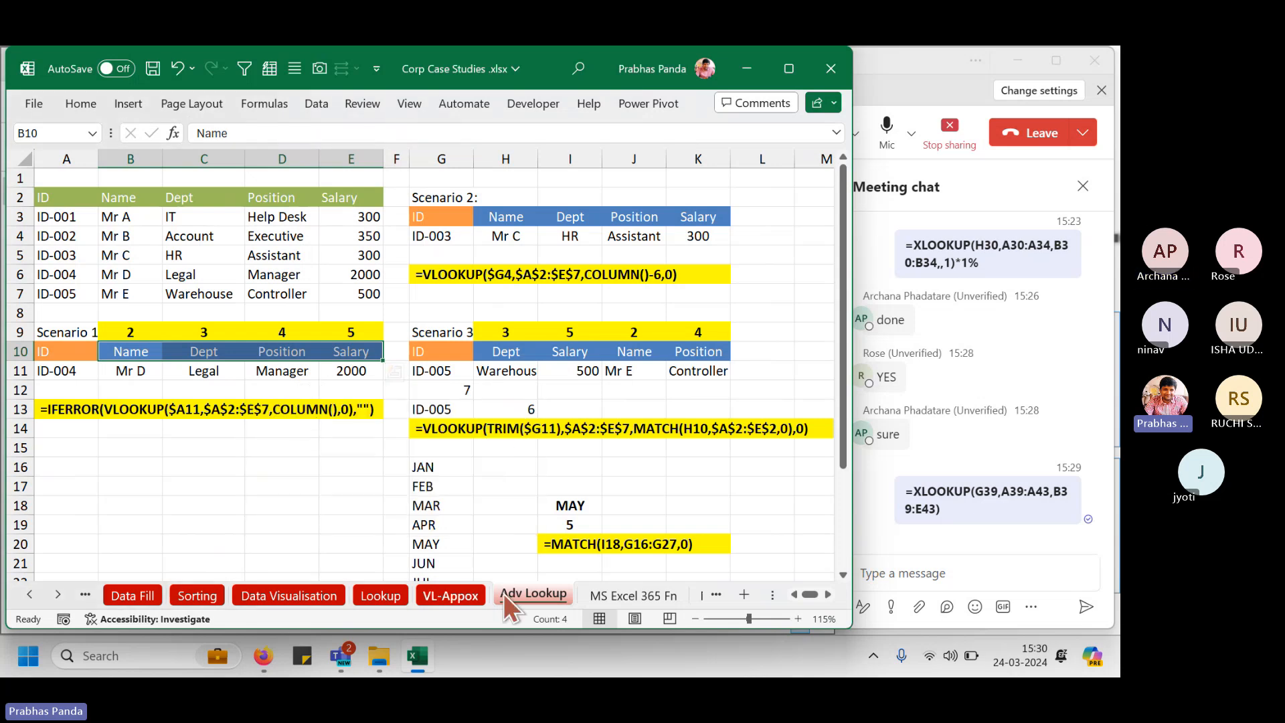
left_click(600, 593)
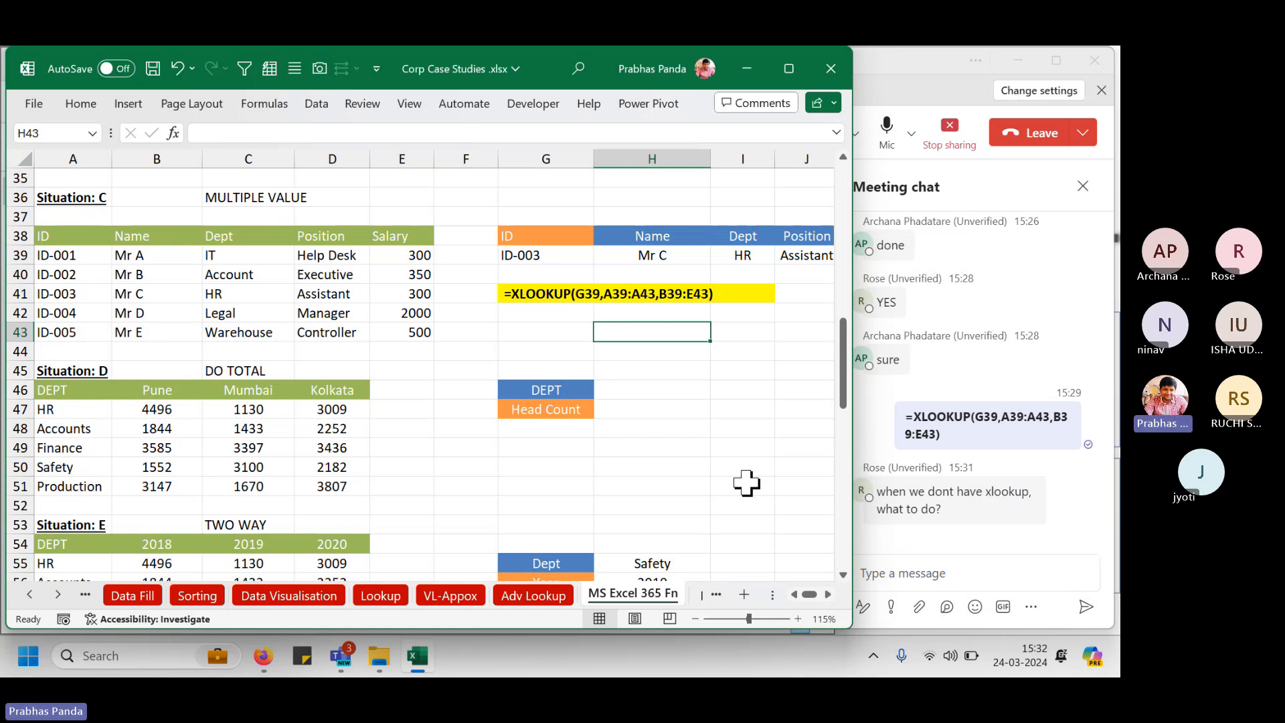
Copy the text of Scenario 1's IFERROR VLOOKUP formula note from A13 on the Adv Lookup sheet.
left_click(536, 591)
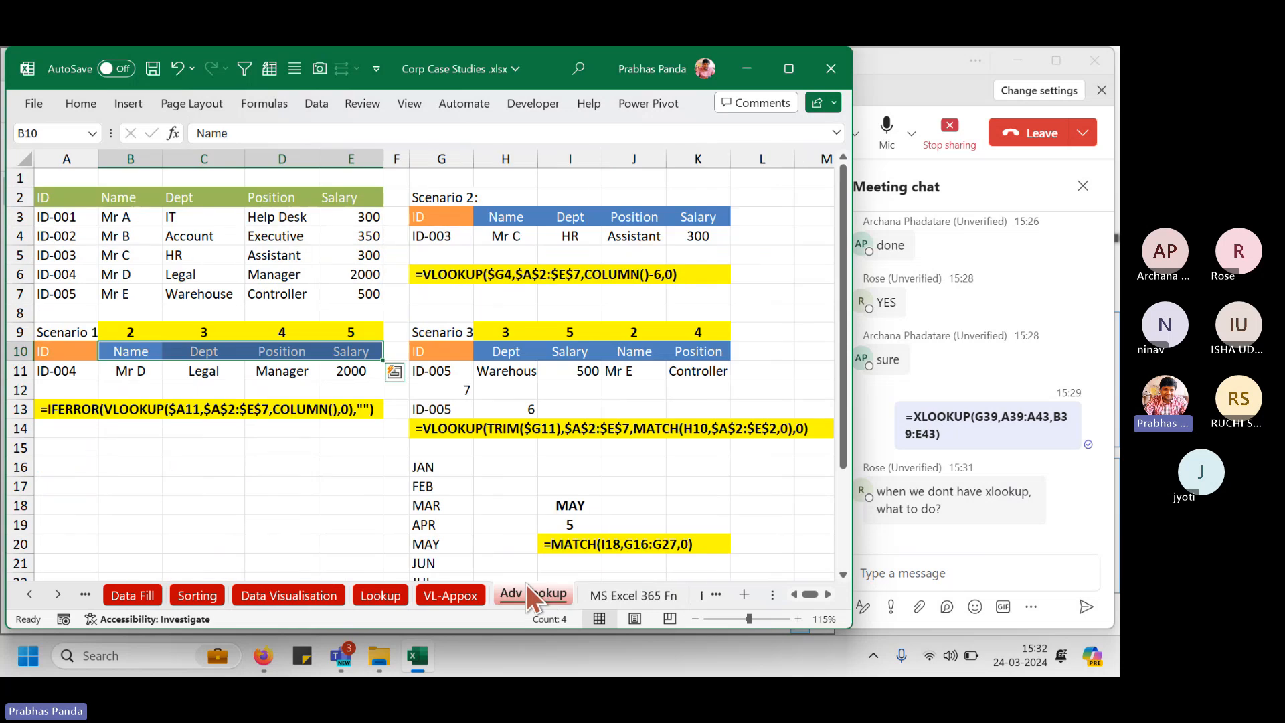
left_click_drag(134, 370, 334, 368)
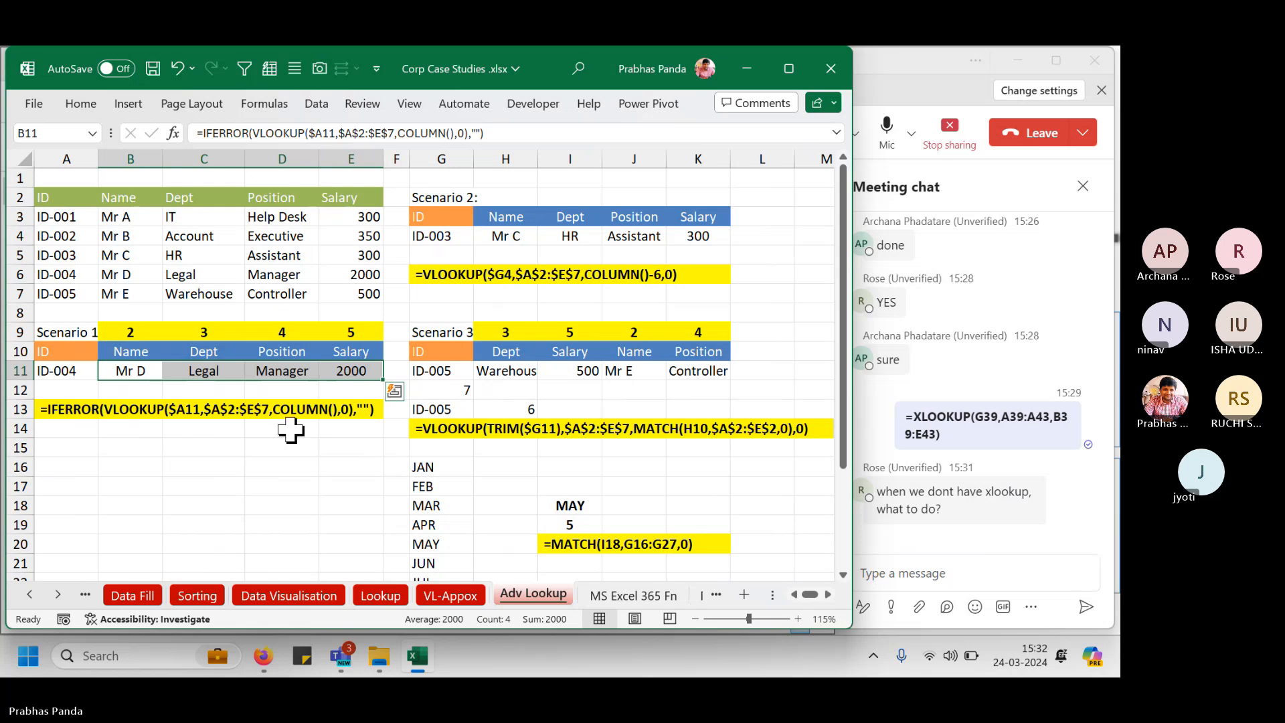
left_click(57, 410)
key("F2")
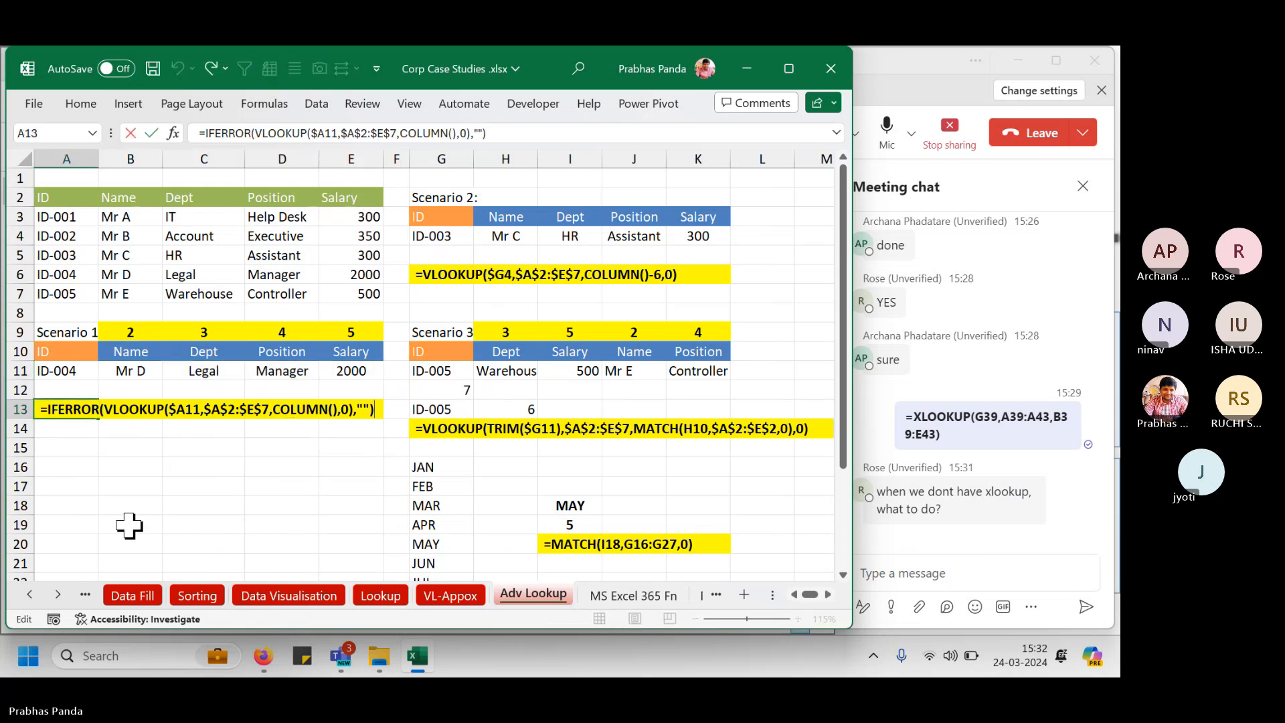
key("Escape")
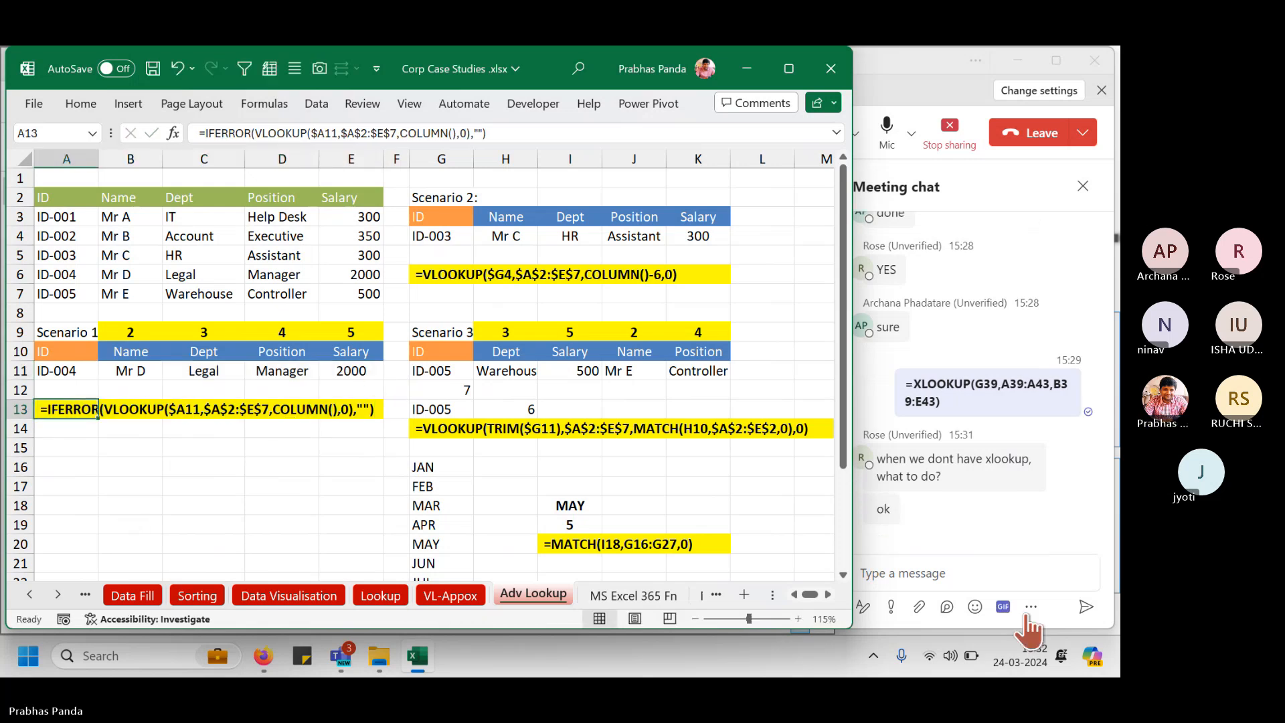
Send =IFERROR(VLOOKUP($A11,$A$2:$E$7,COLUMN(),0),"") in the Teams meeting chat and return to Excel.
left_click(950, 568)
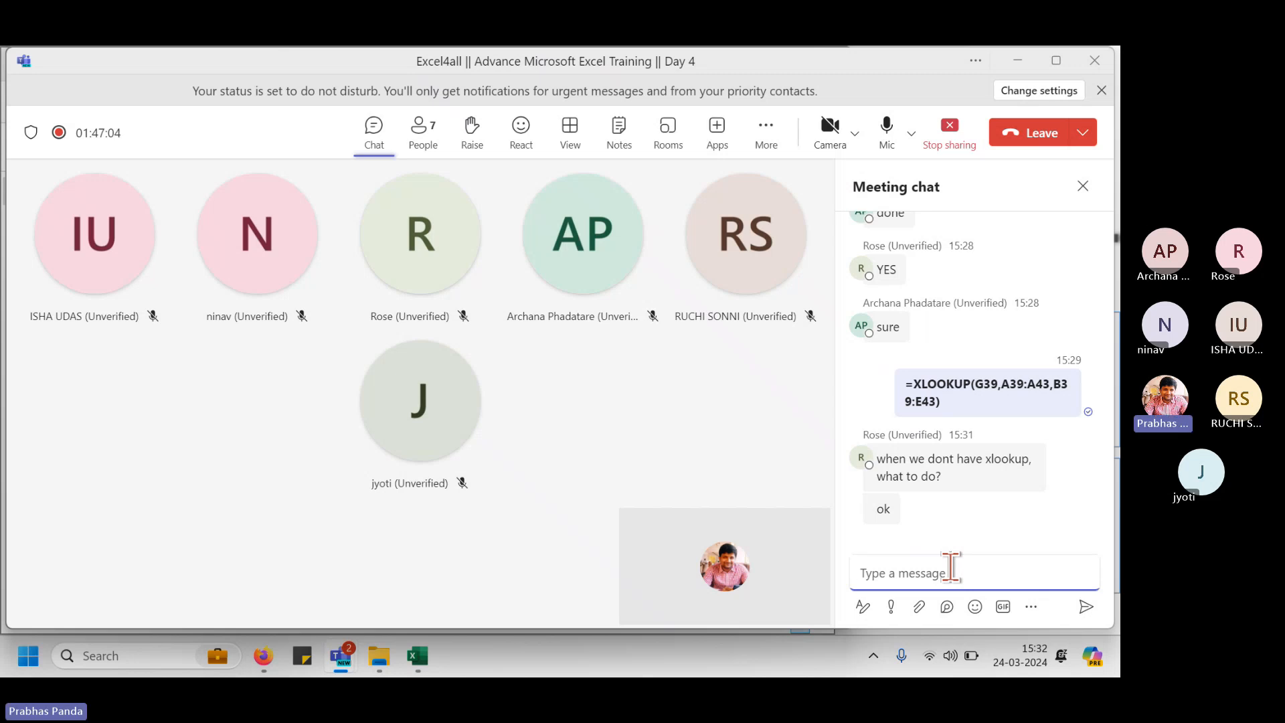
type("=IFERROR(VLOOKUP($A11,$A$2:$E$7,COLUMN(),0),\"\")")
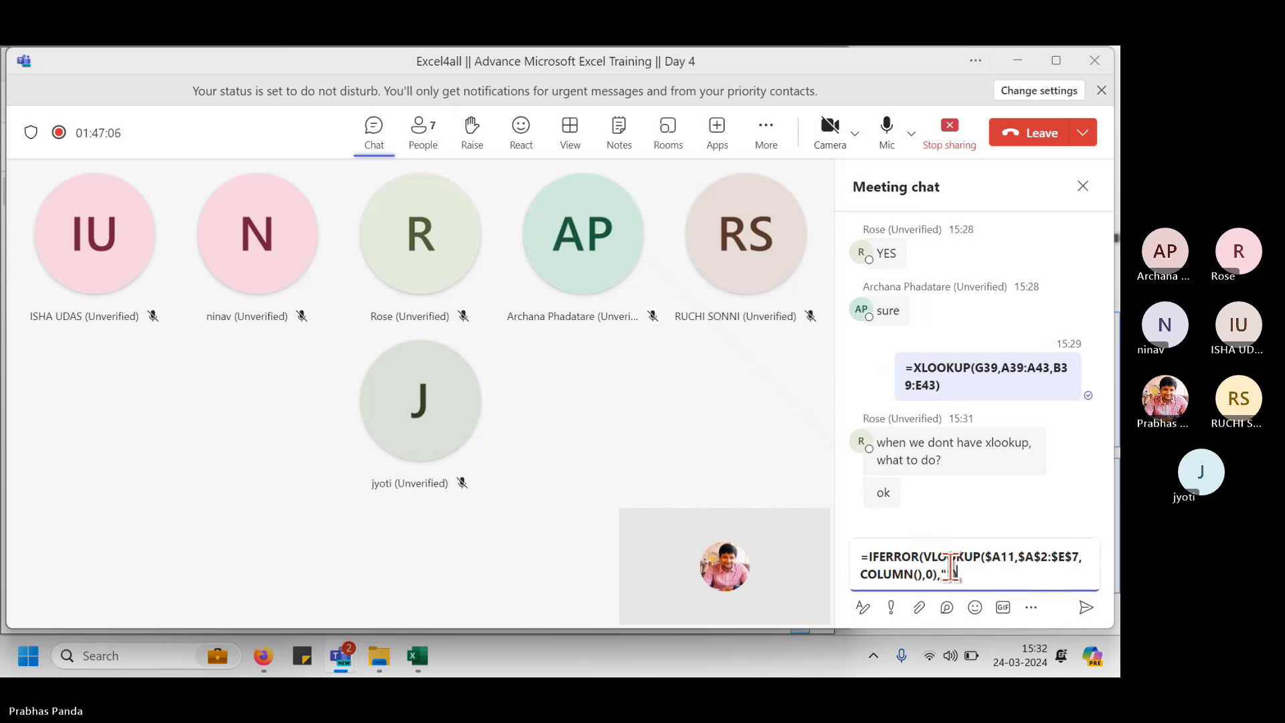
key("Return")
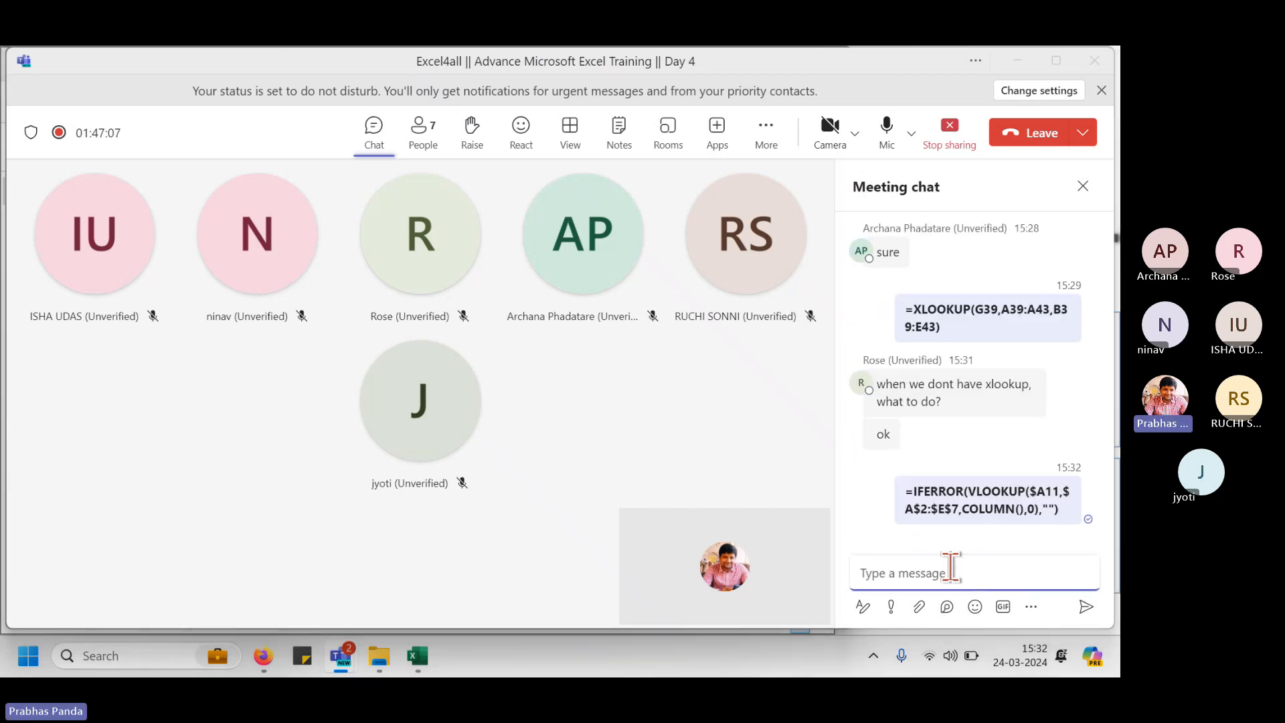
key("alt+Tab")
Review Scenario 1's formula on the Adv Lookup sheet, then Situation D's department table on the MS Excel 365 Fn sheet.
left_click(621, 597)
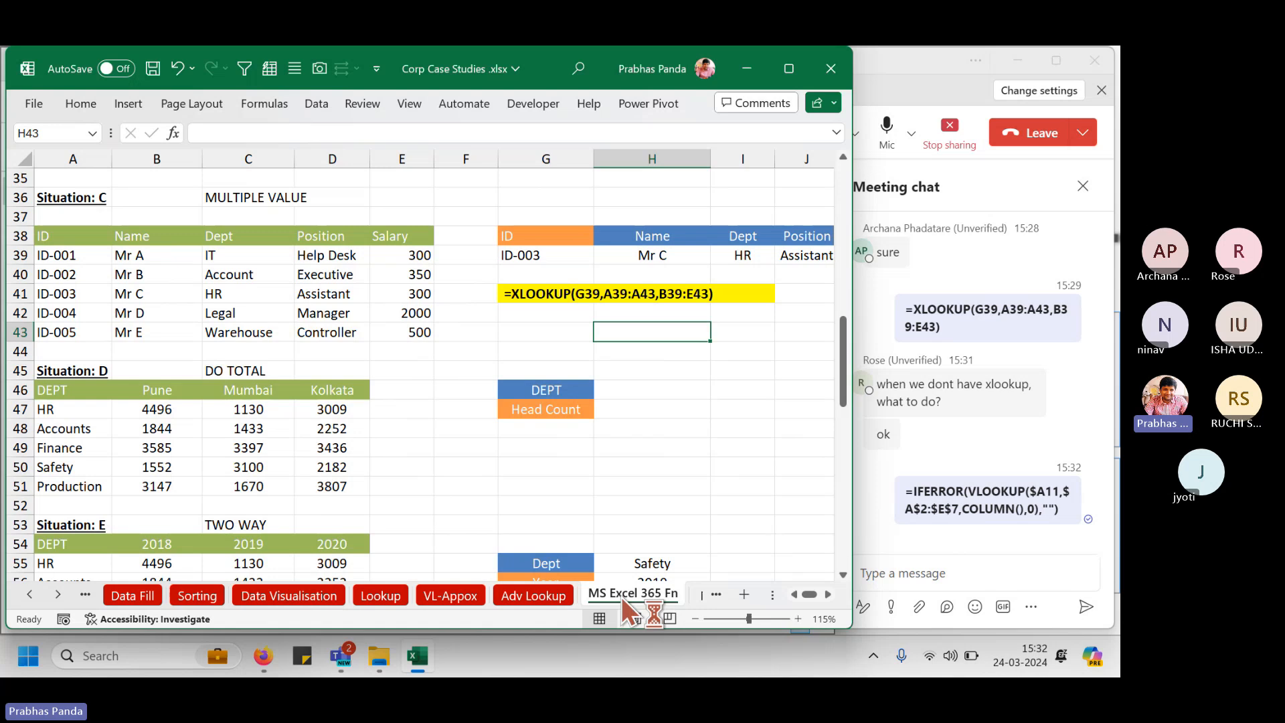
left_click(560, 592)
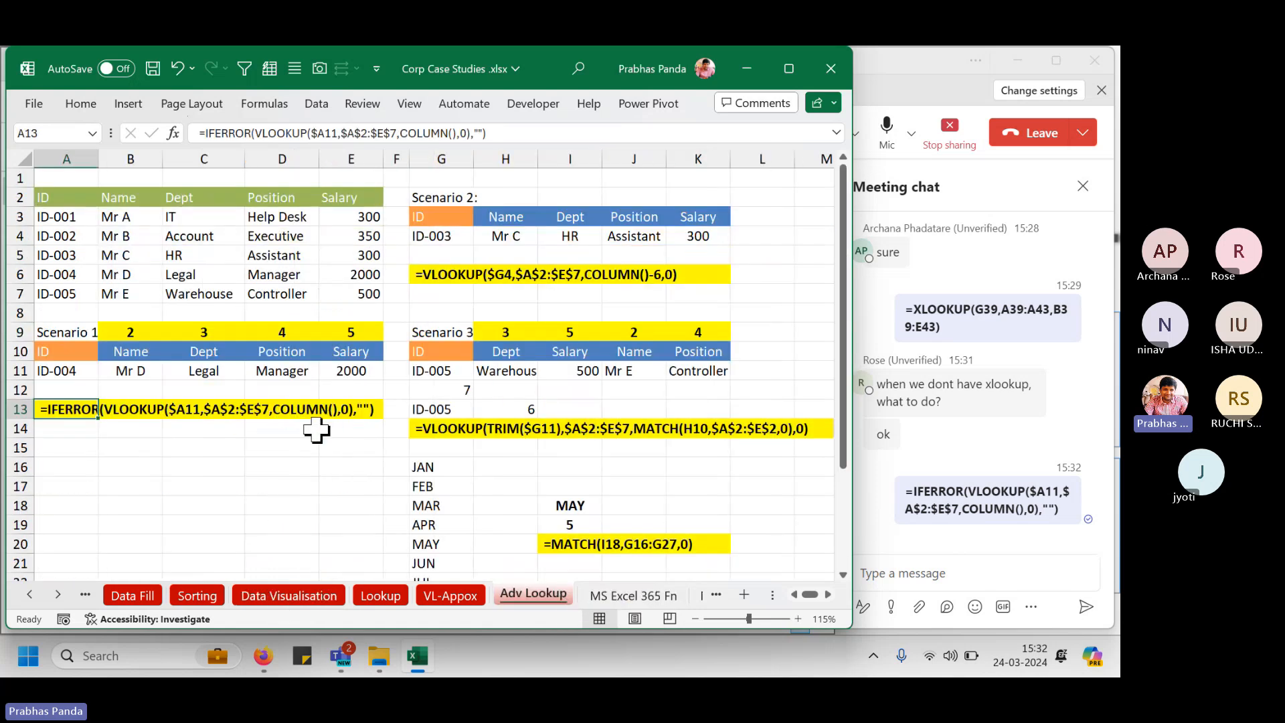
left_click(619, 595)
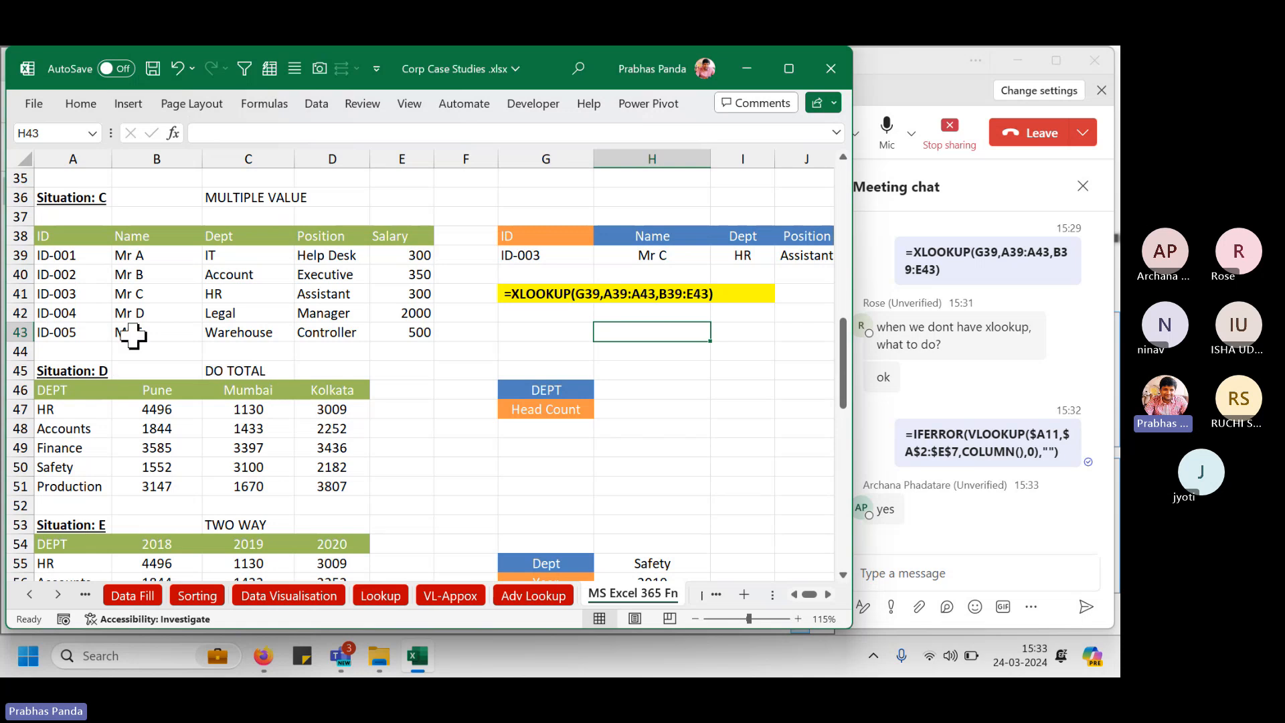
scroll(132, 337, "down", 1)
scroll(132, 336, "down", 1)
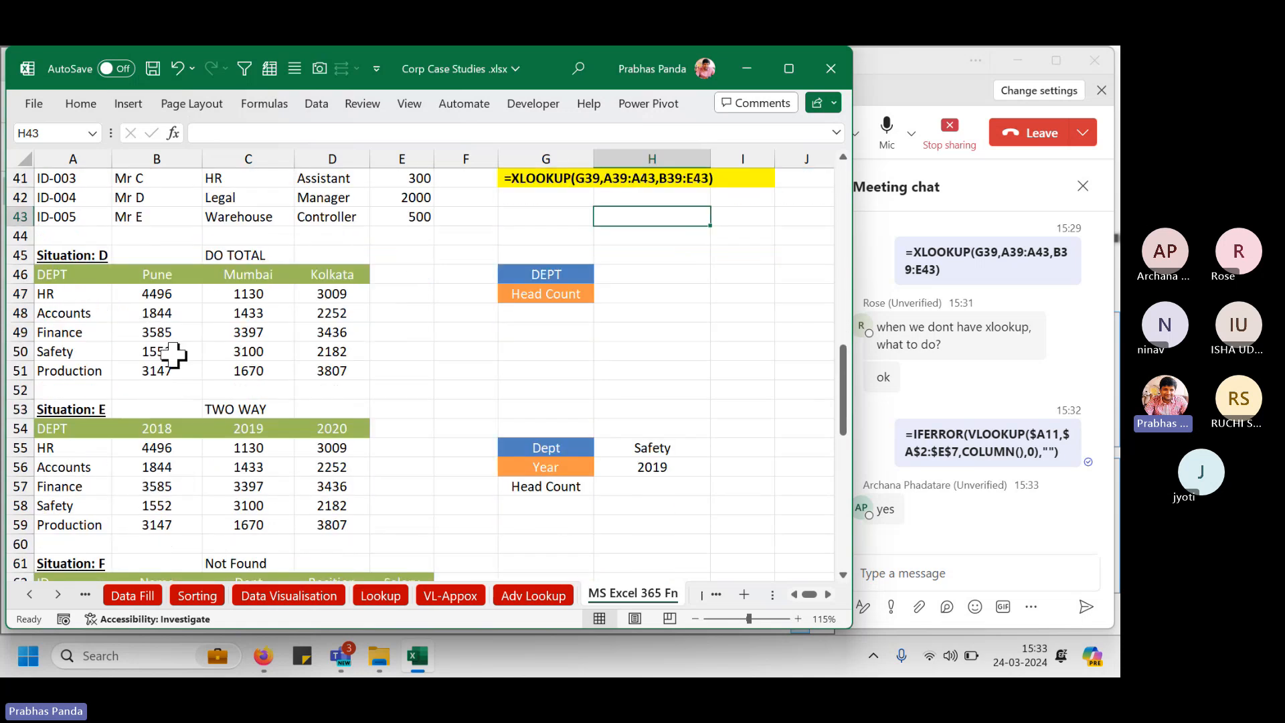
Examine Situation D's department table A46:D51 with its Pune, Mumbai and Kolkata columns.
left_click_drag(188, 275, 308, 364)
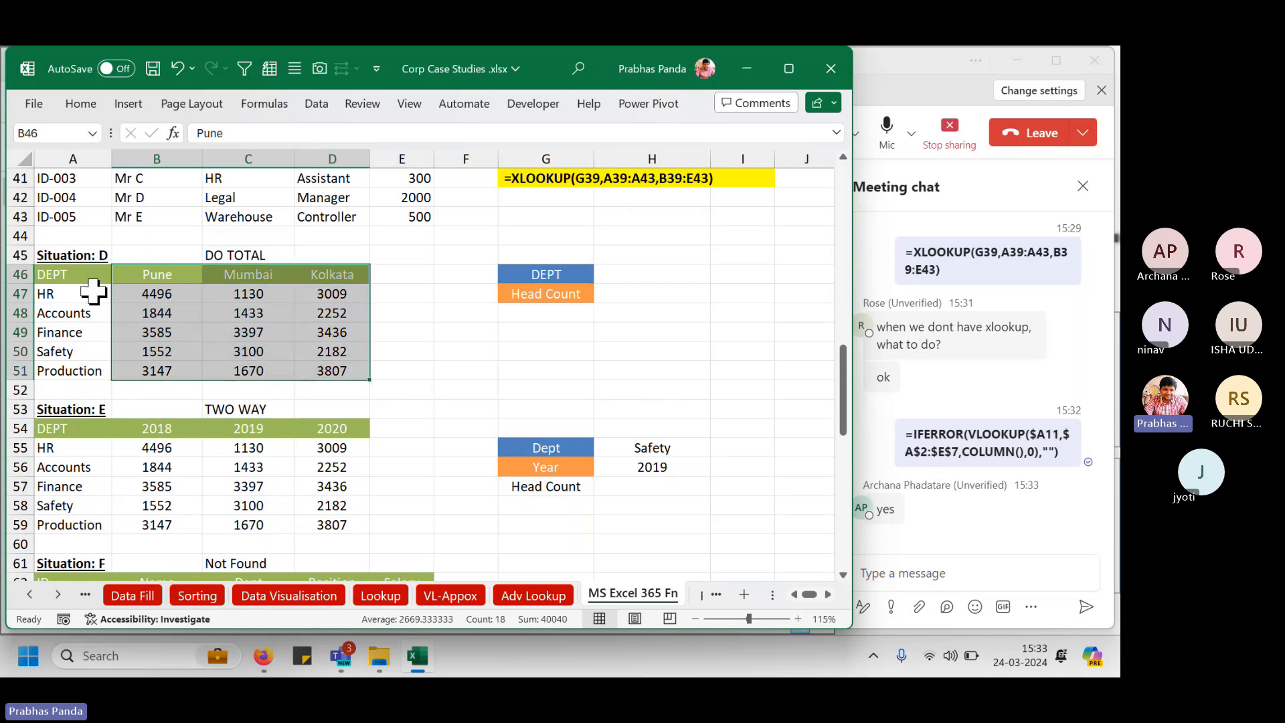
left_click_drag(75, 277, 82, 369)
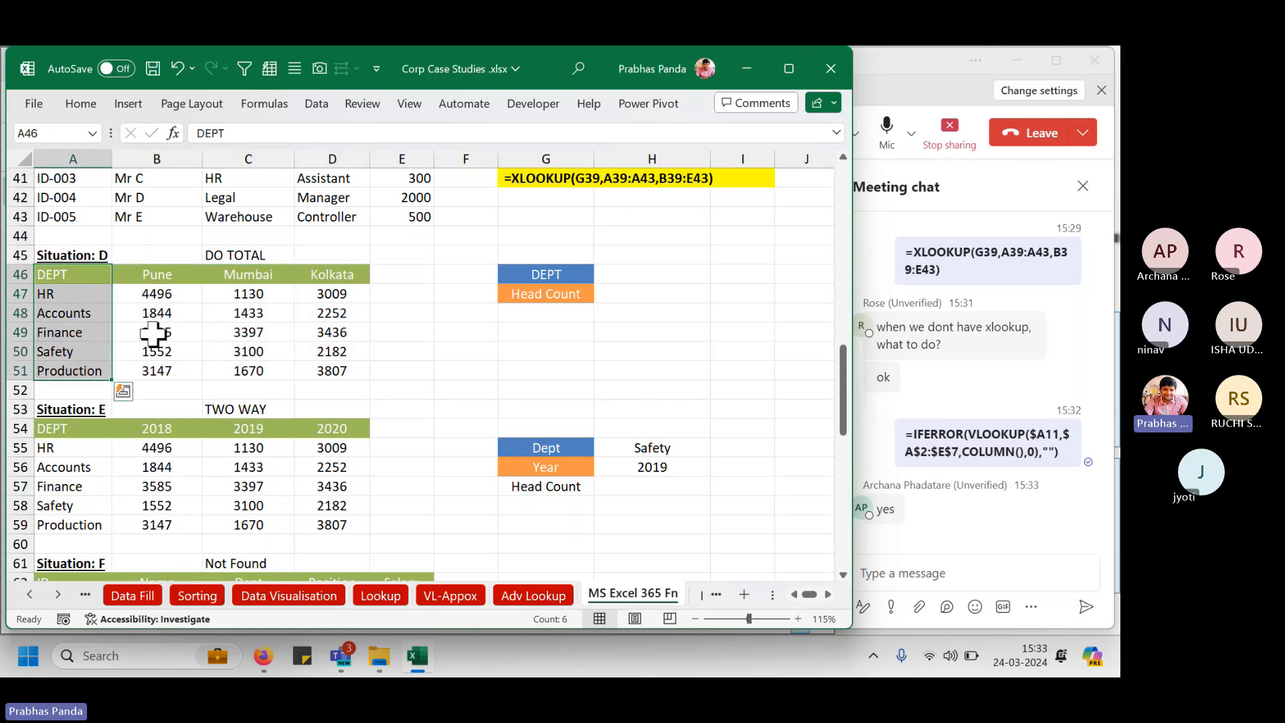
left_click_drag(80, 277, 336, 370)
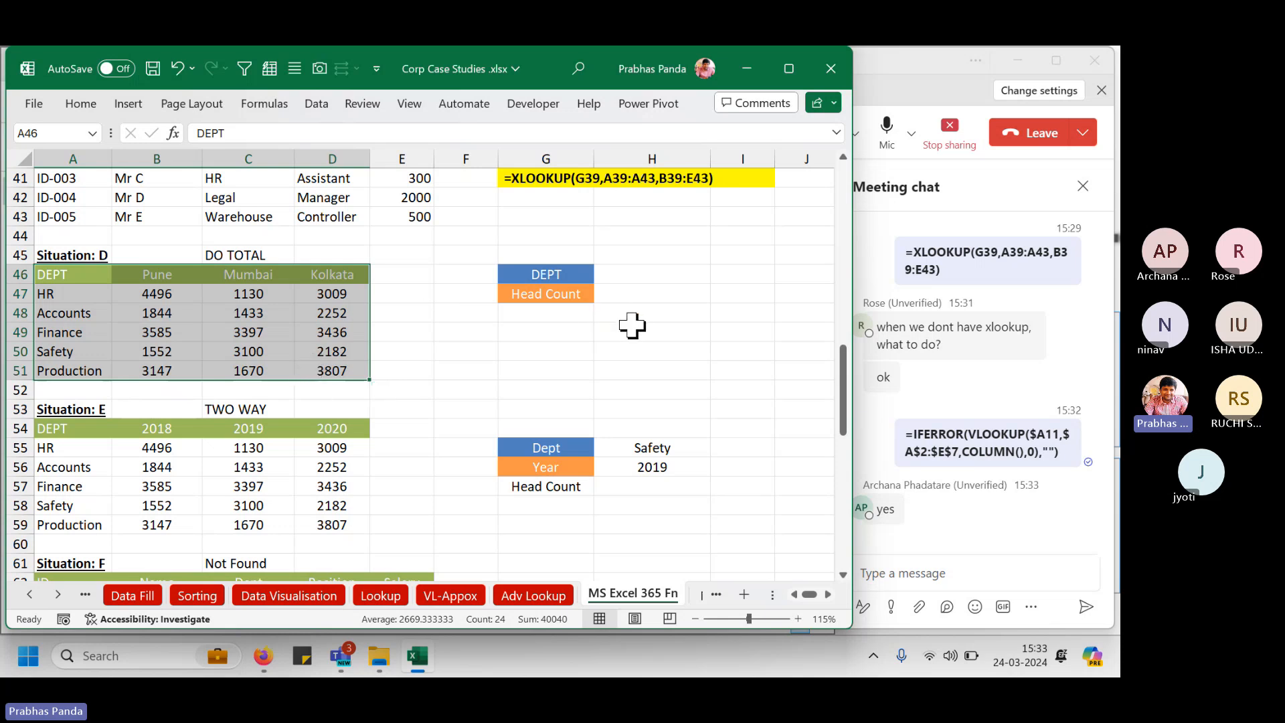
Select the empty cell H46 beside Situation D's DEPT label.
left_click(650, 273)
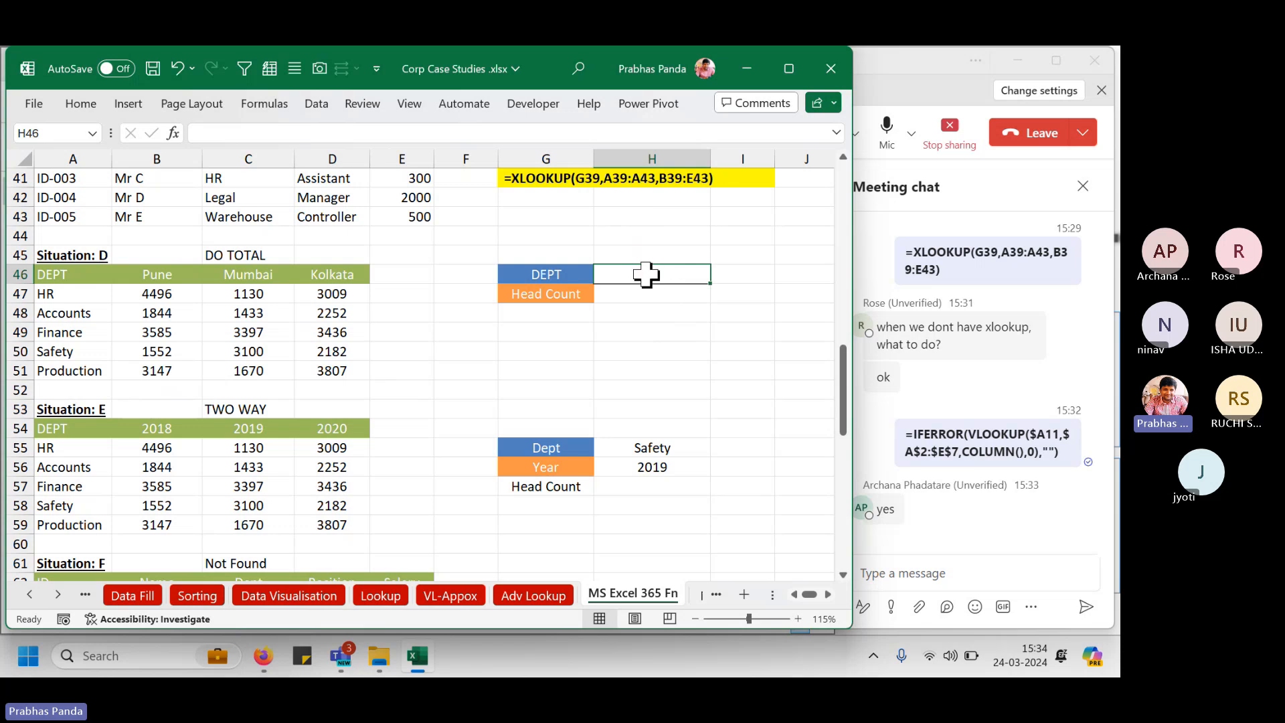
key("ctrl")
key("ctrl")
key("ctrl")
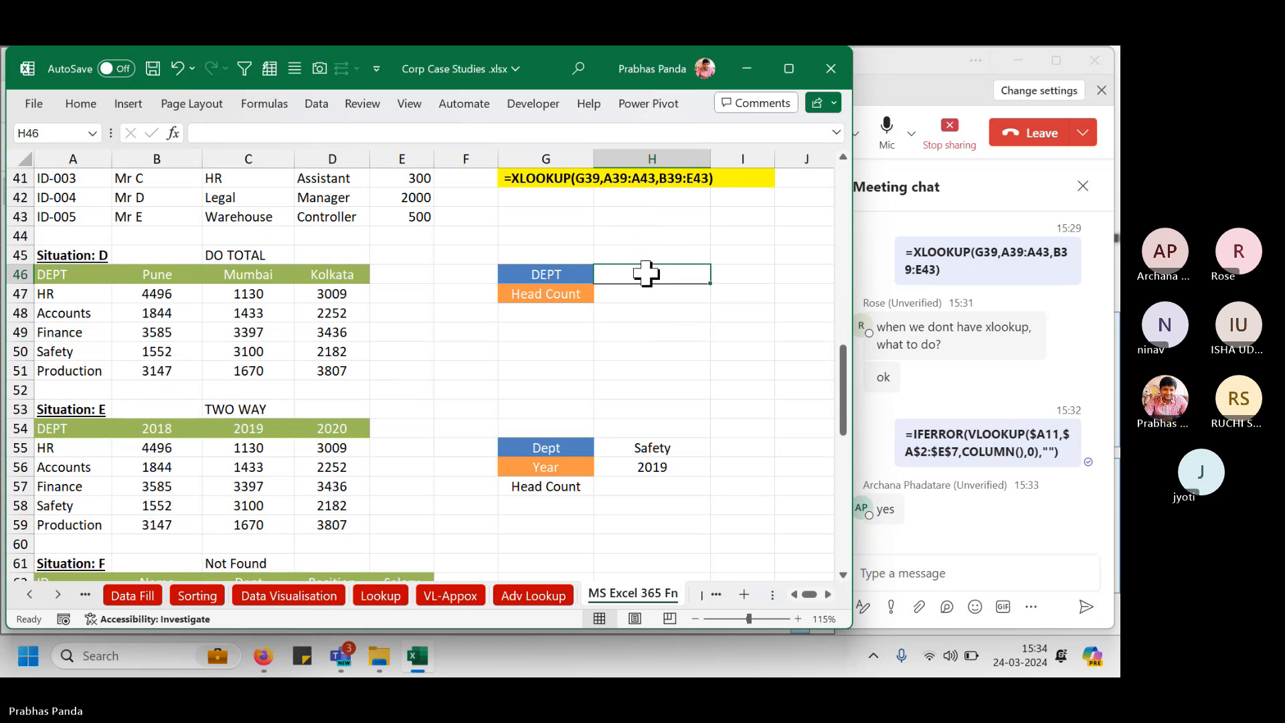
key("ctrl")
key("ctrl")
key("ctrl")
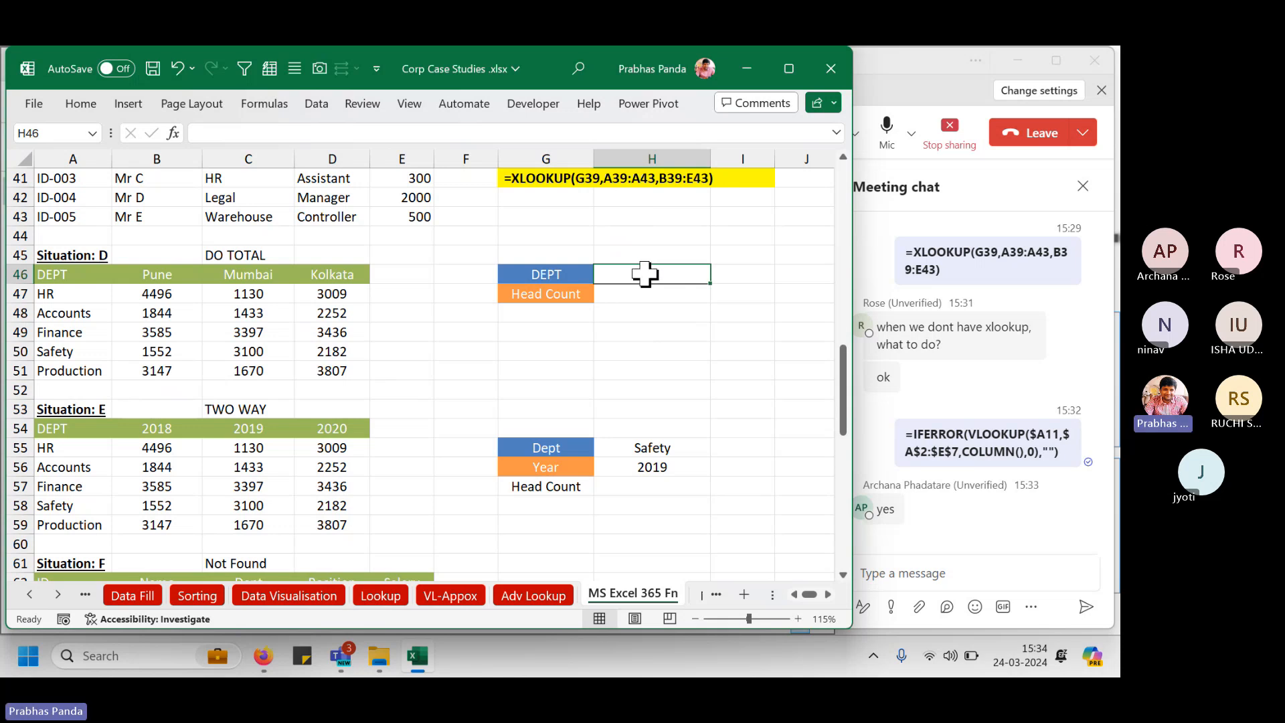
right_click(645, 275)
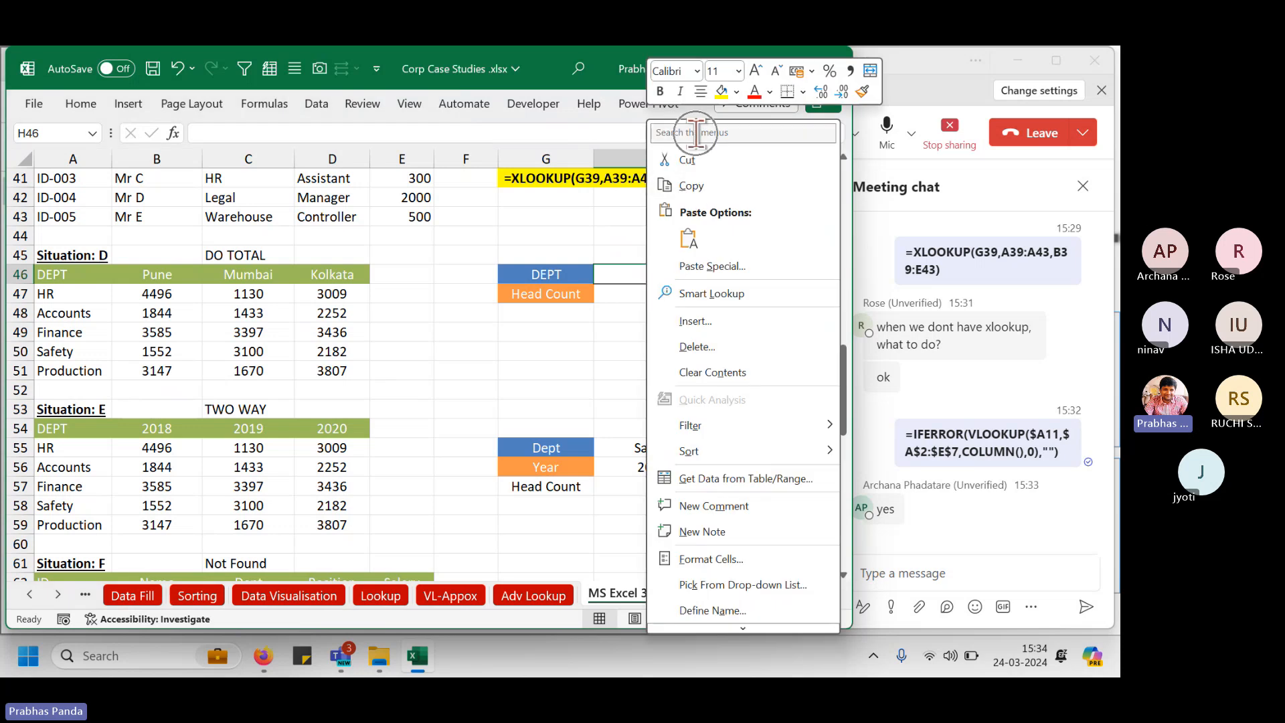
key("ctrl")
key("ctrl")
key("ctrl")
key("ctrl")
key("ctrl")
key("ctrl")
key("ctrl")
key("ctrl")
key("ctrl")
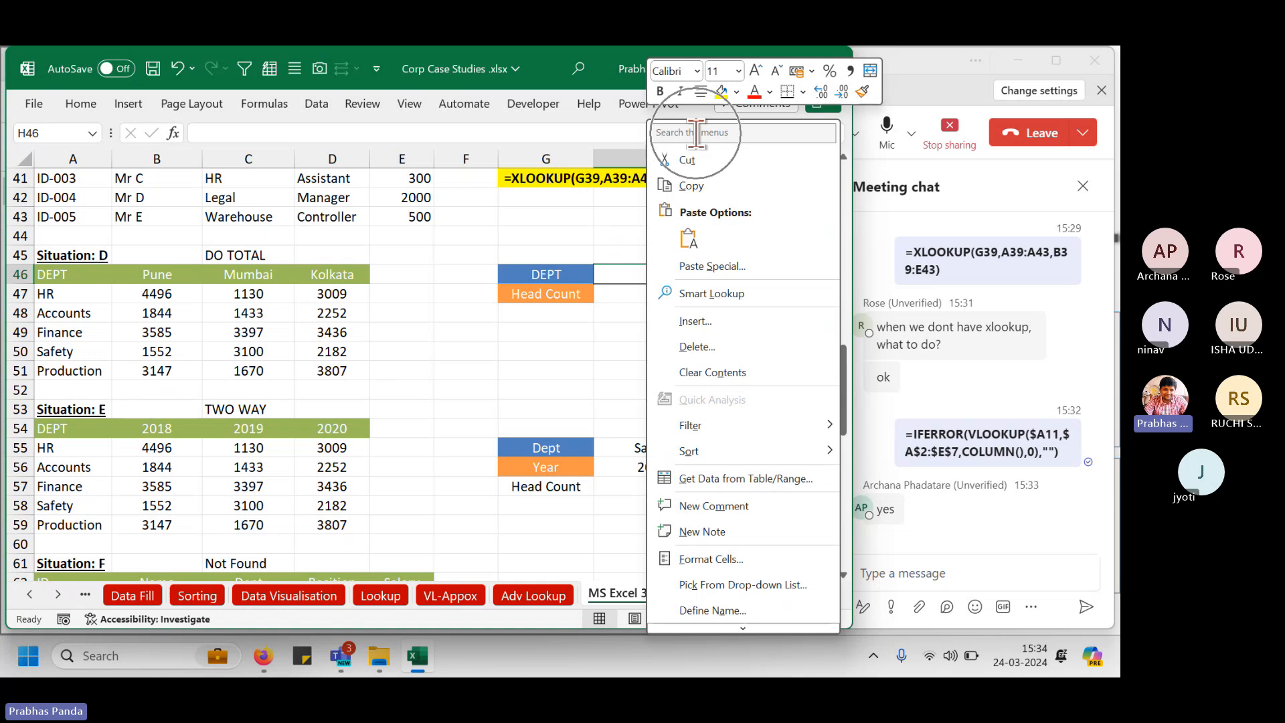
left_click(697, 132)
type("VALID")
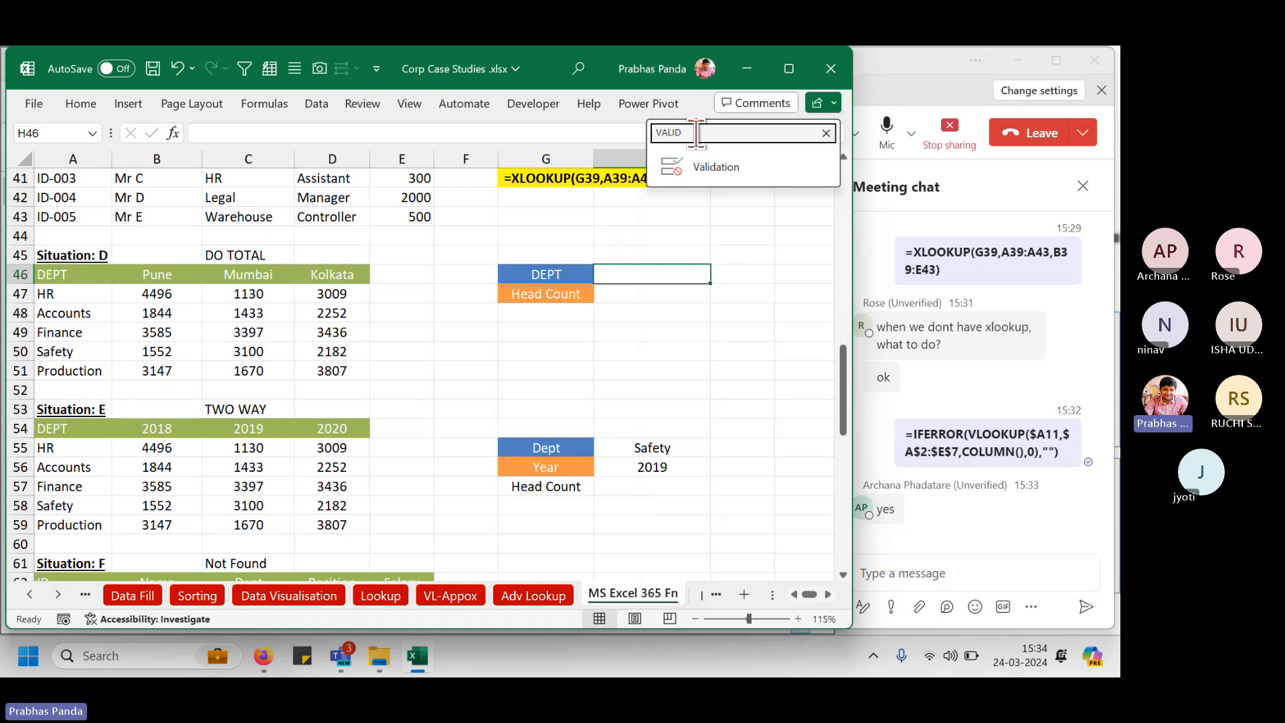
left_click(724, 165)
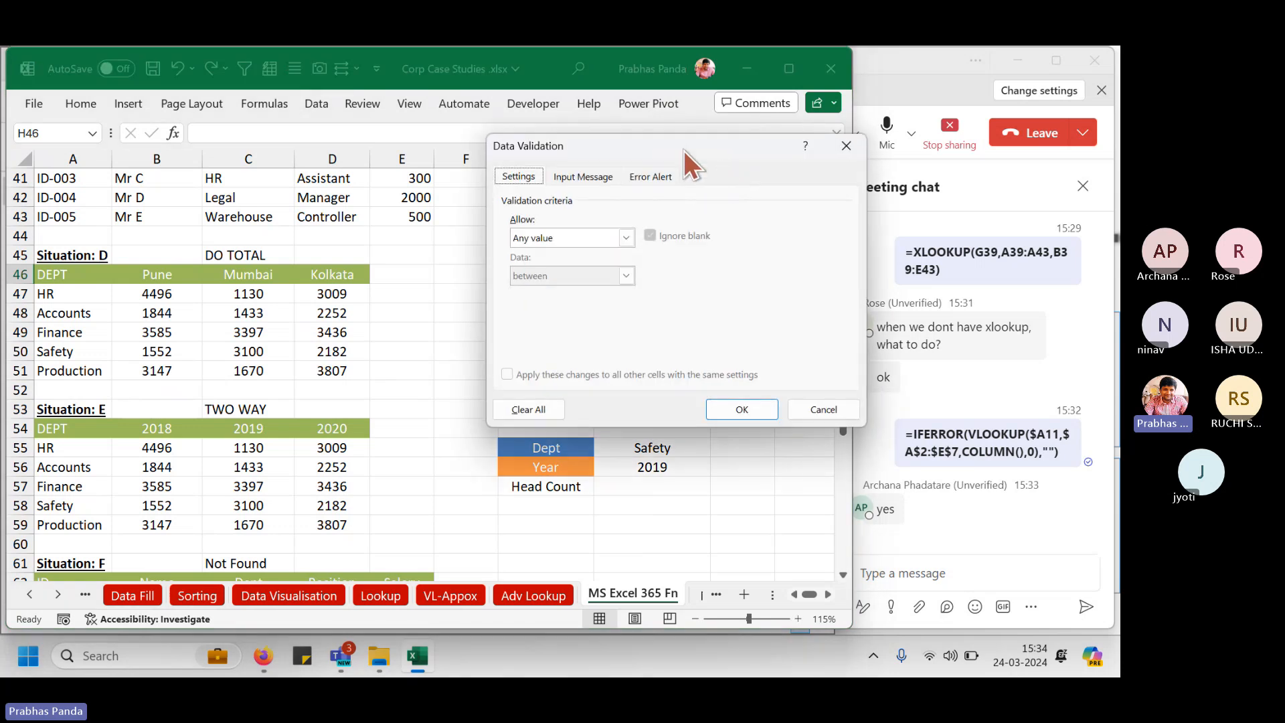
left_click_drag(684, 150, 617, 256)
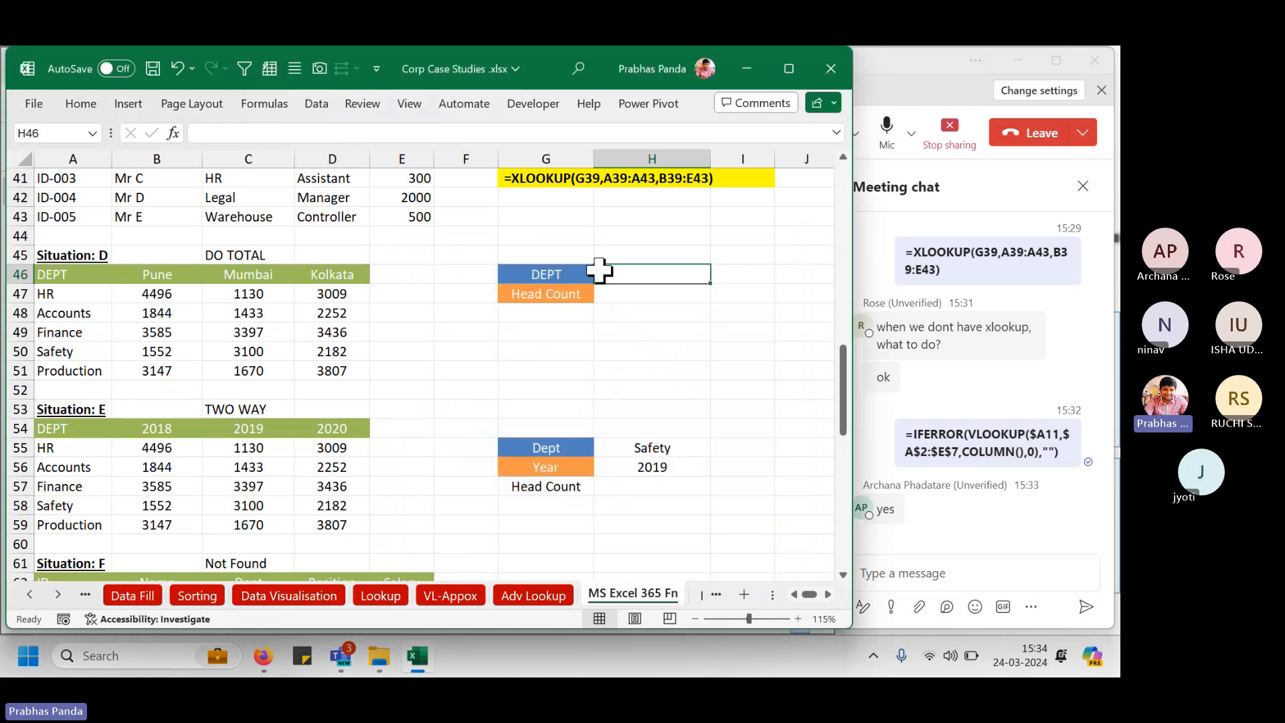
Start a data validation rule on H46 that allows only values from a List.
left_click(316, 103)
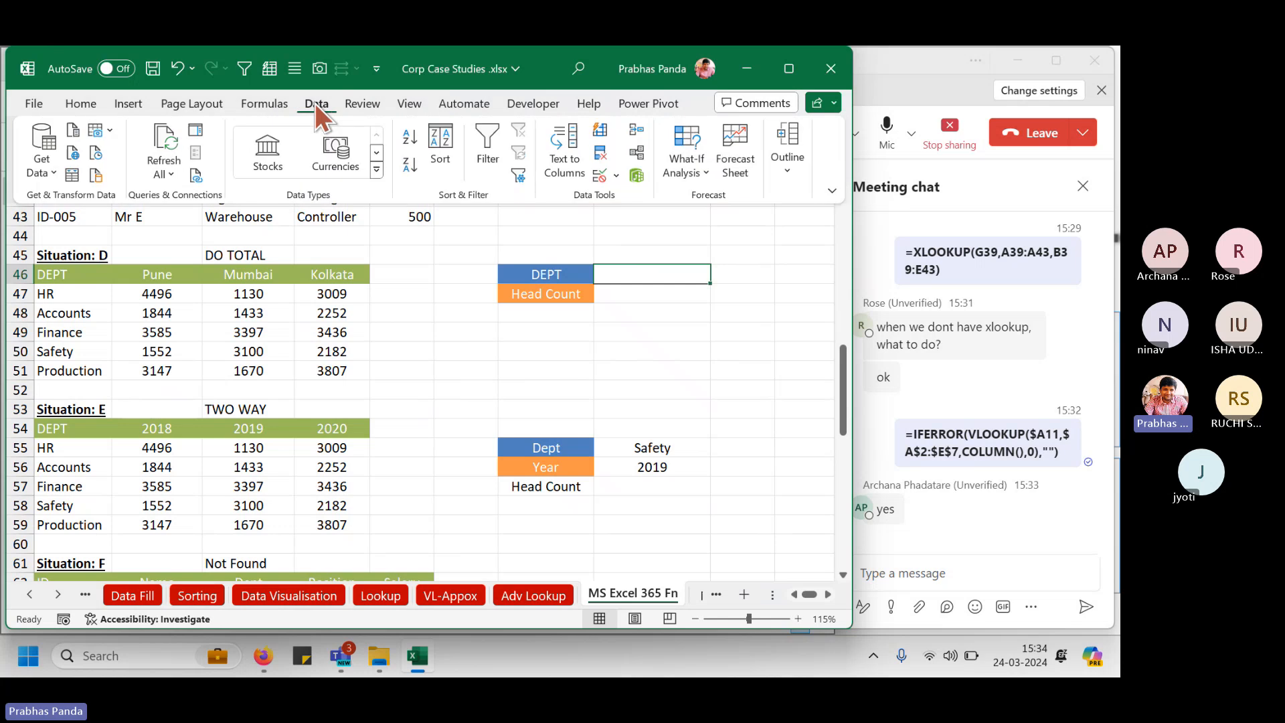
left_click(617, 175)
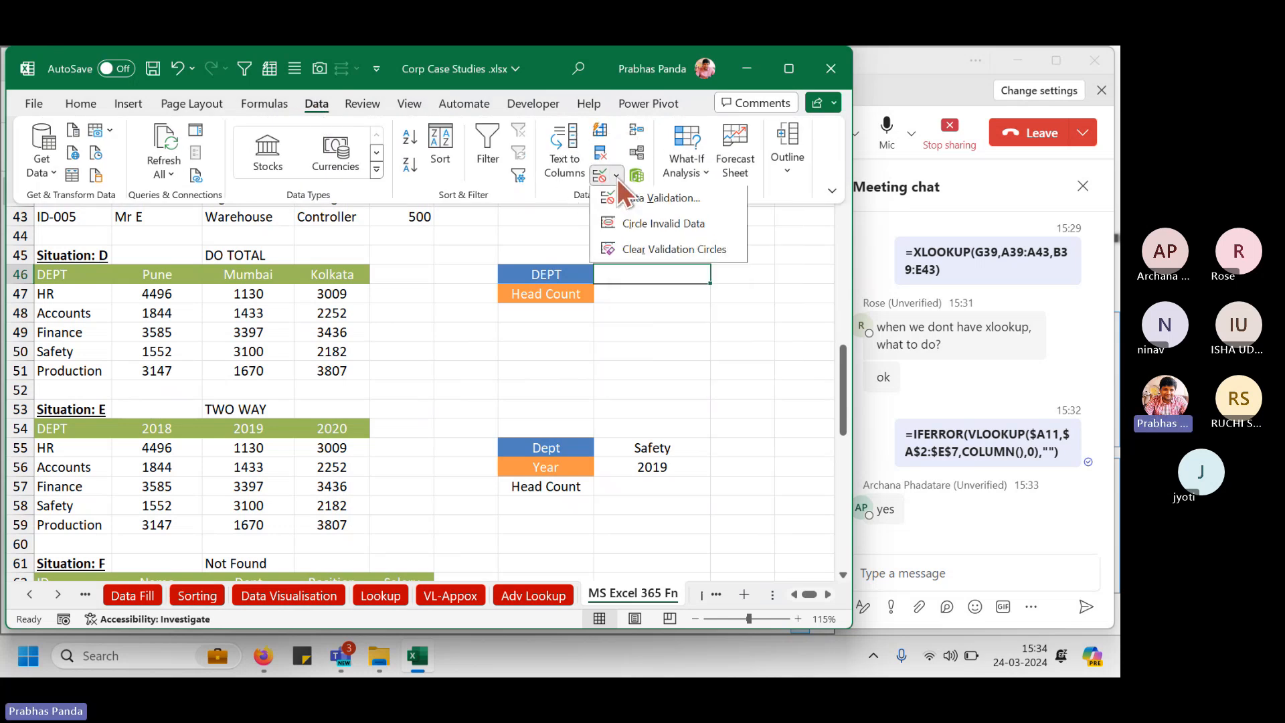
left_click(665, 201)
left_click_drag(617, 253, 346, 194)
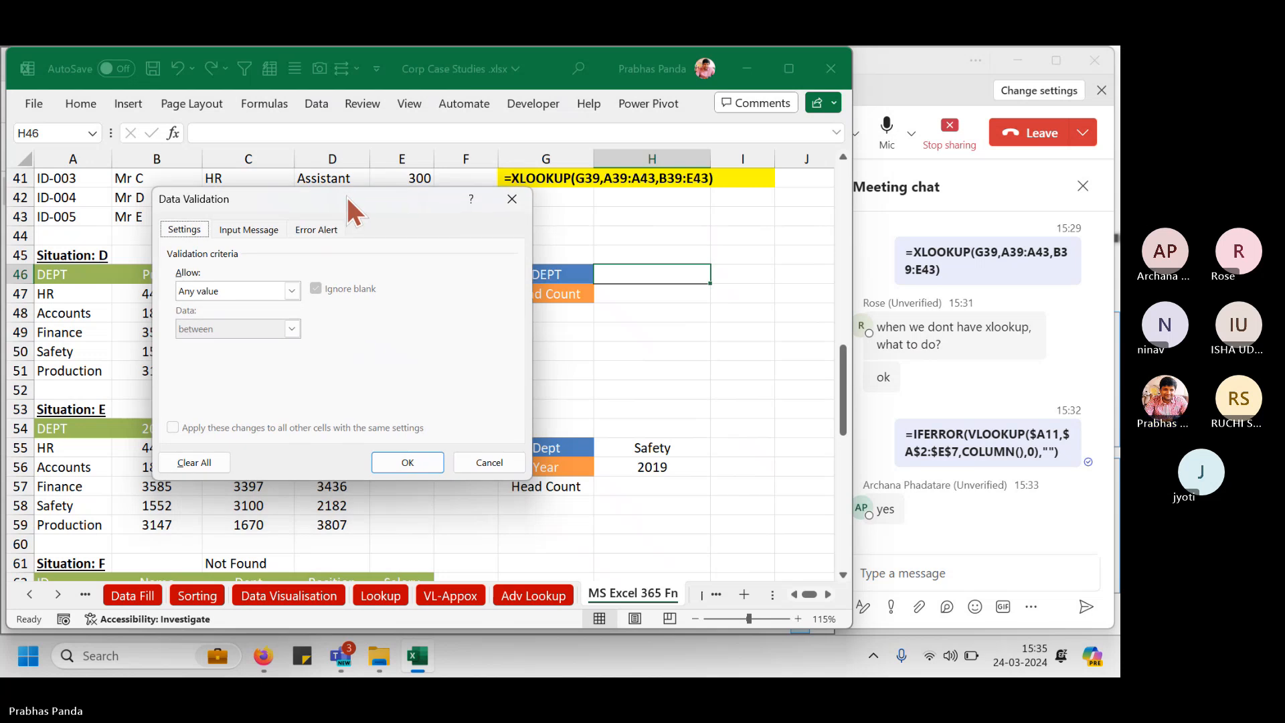
left_click(242, 290)
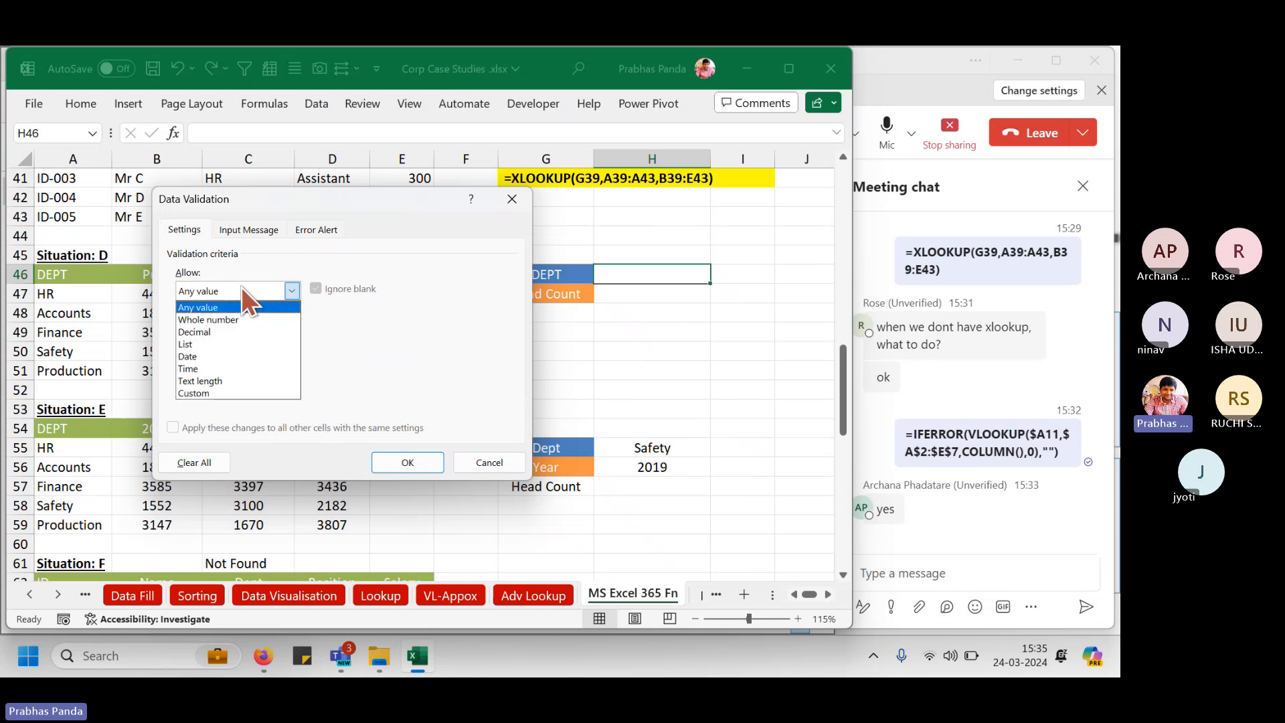
left_click(227, 343)
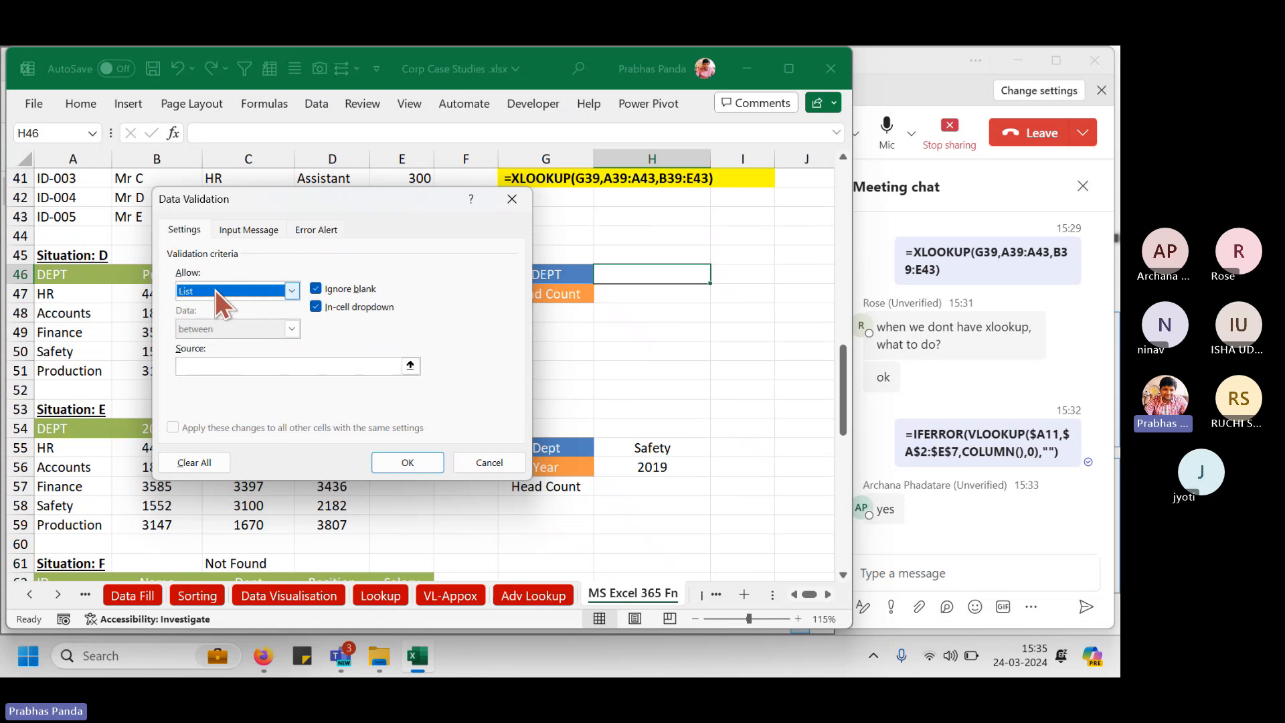
left_click(227, 367)
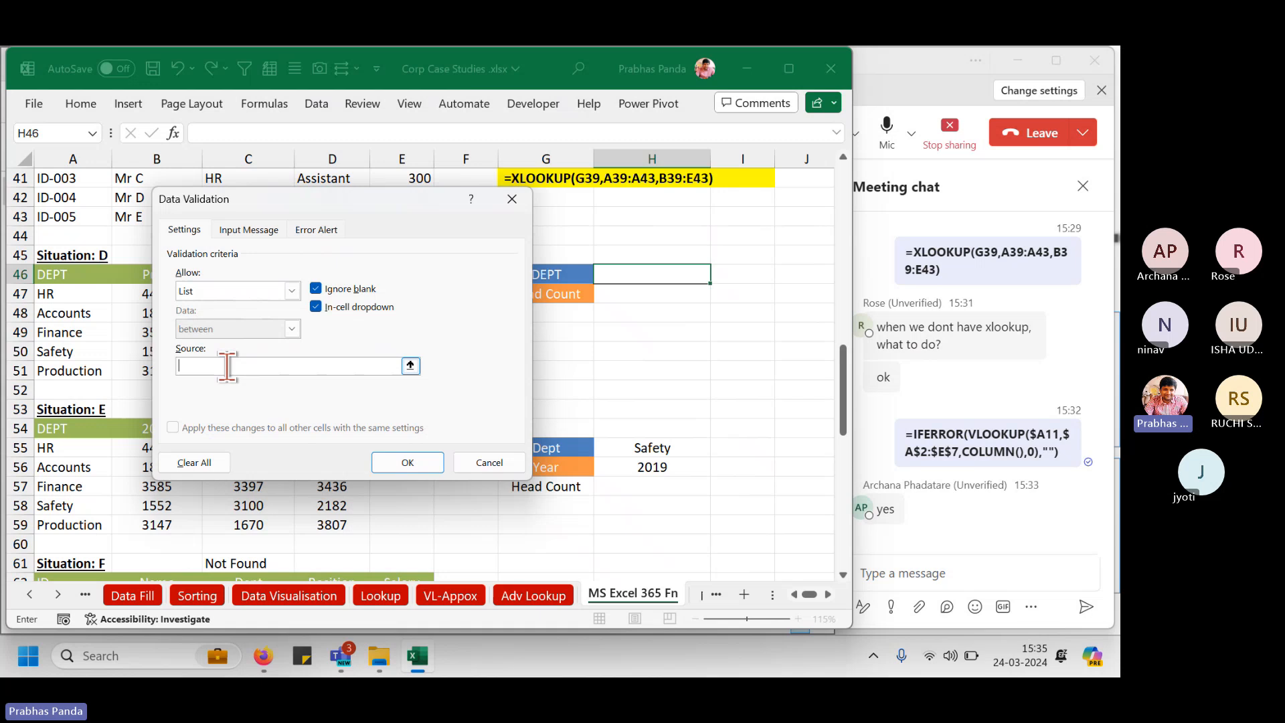
left_click(188, 291)
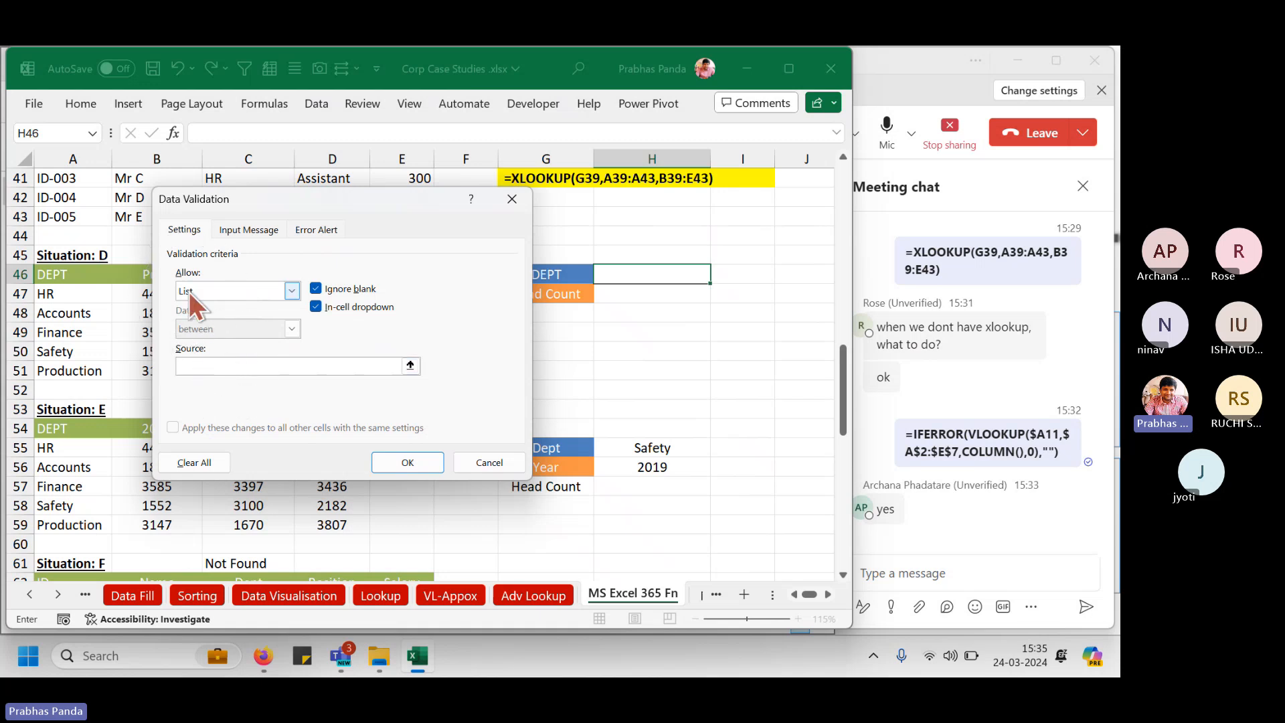
Set the validation list source to the department names in =$A$47:$A$51 and apply the rule.
left_click_drag(273, 192, 609, 127)
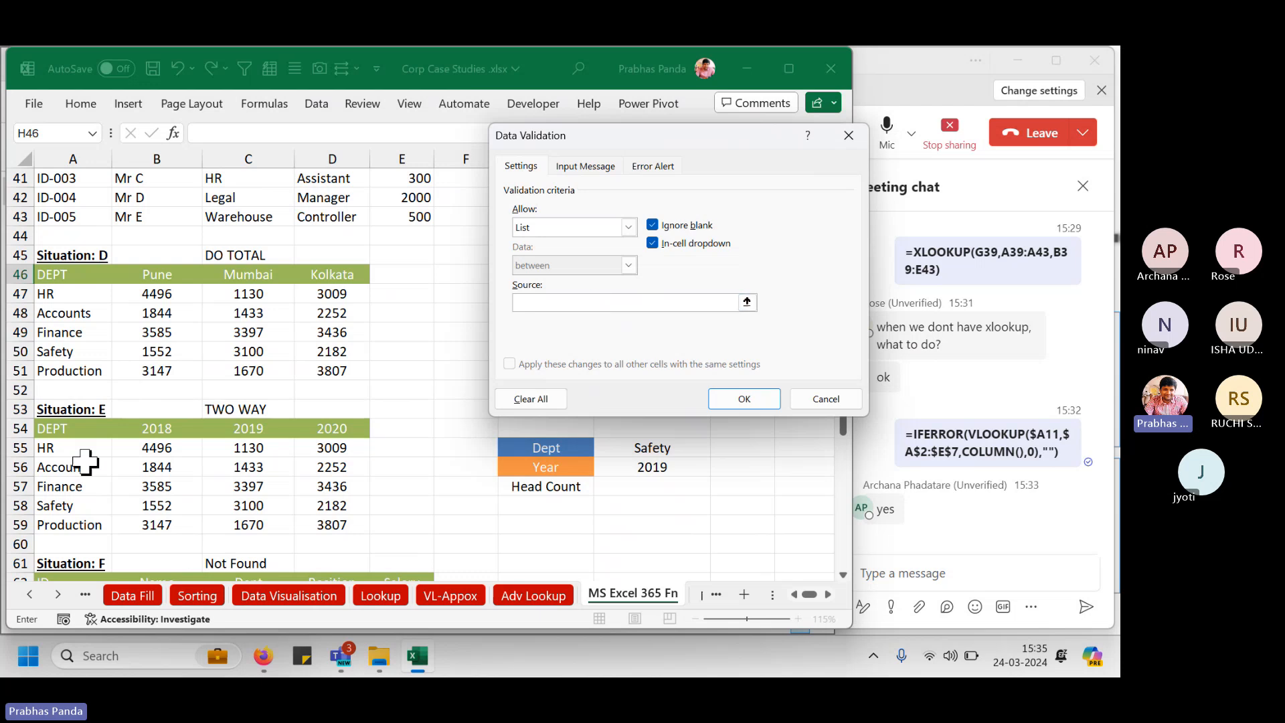
left_click_drag(74, 293, 73, 368)
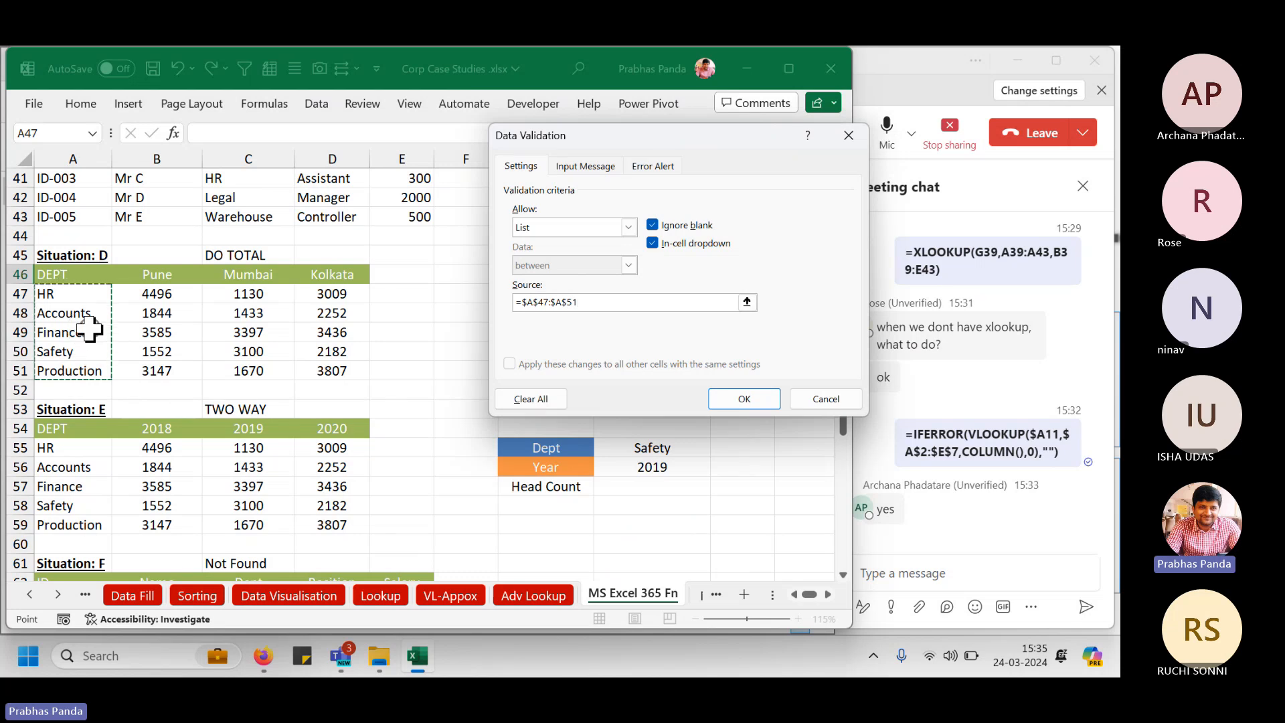
key("ctrl")
key("ctrl")
key("ctrl")
key("ctrl")
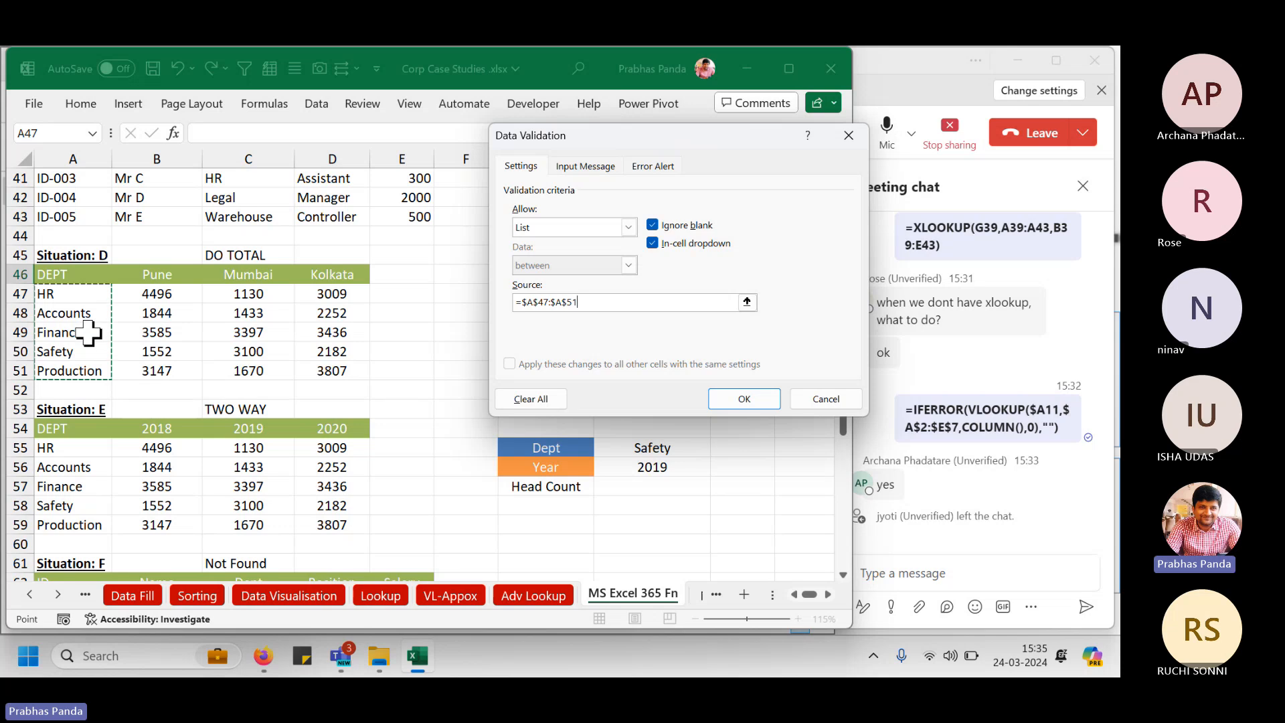
left_click(743, 399)
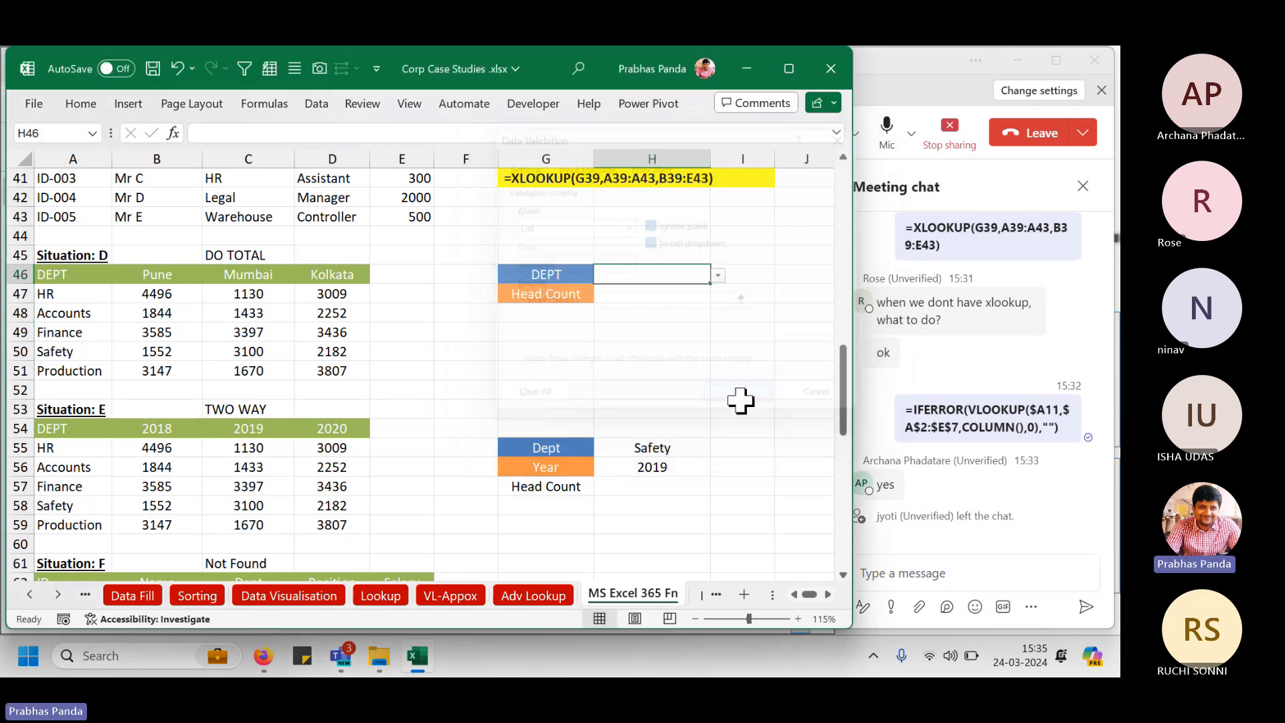
Review the department choices offered by the new drop-down list in H46.
left_click(718, 275)
left_click(719, 276)
left_click(718, 276)
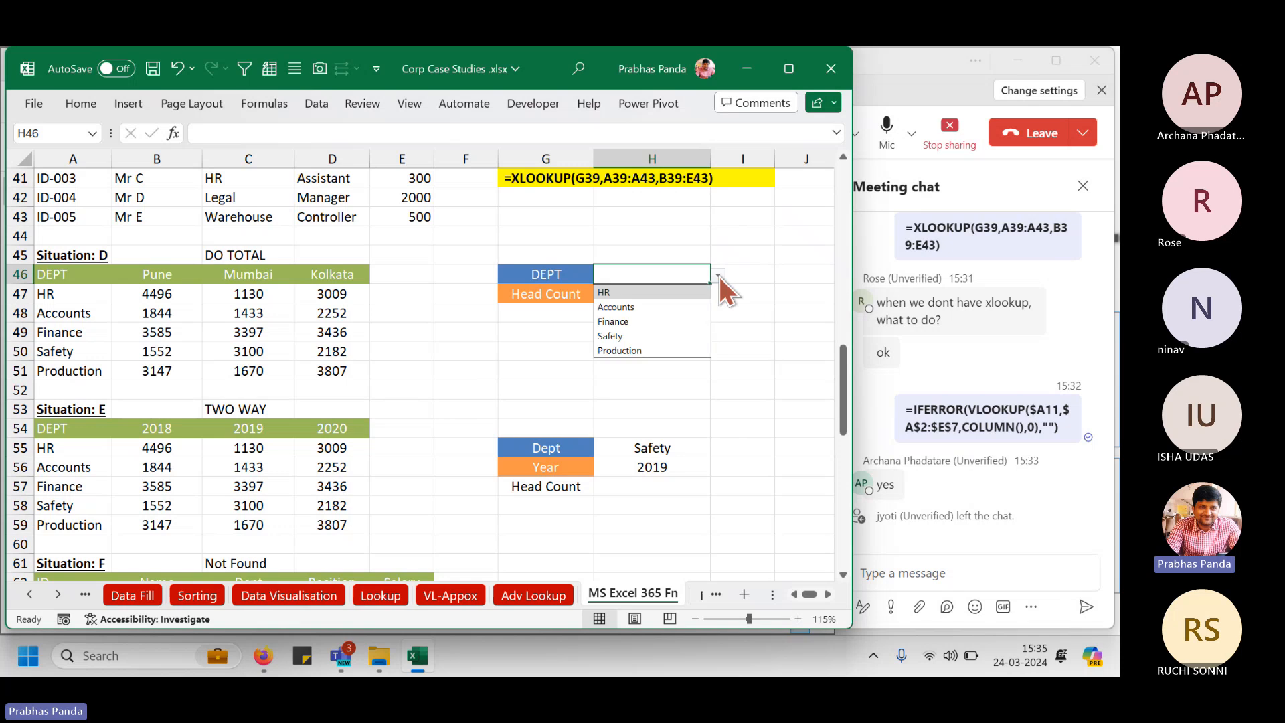
left_click(719, 276)
left_click(719, 275)
left_click(719, 276)
left_click(719, 276)
left_click(718, 275)
left_click(718, 276)
left_click(718, 275)
left_click(718, 275)
left_click(718, 275)
left_click(719, 276)
left_click(719, 276)
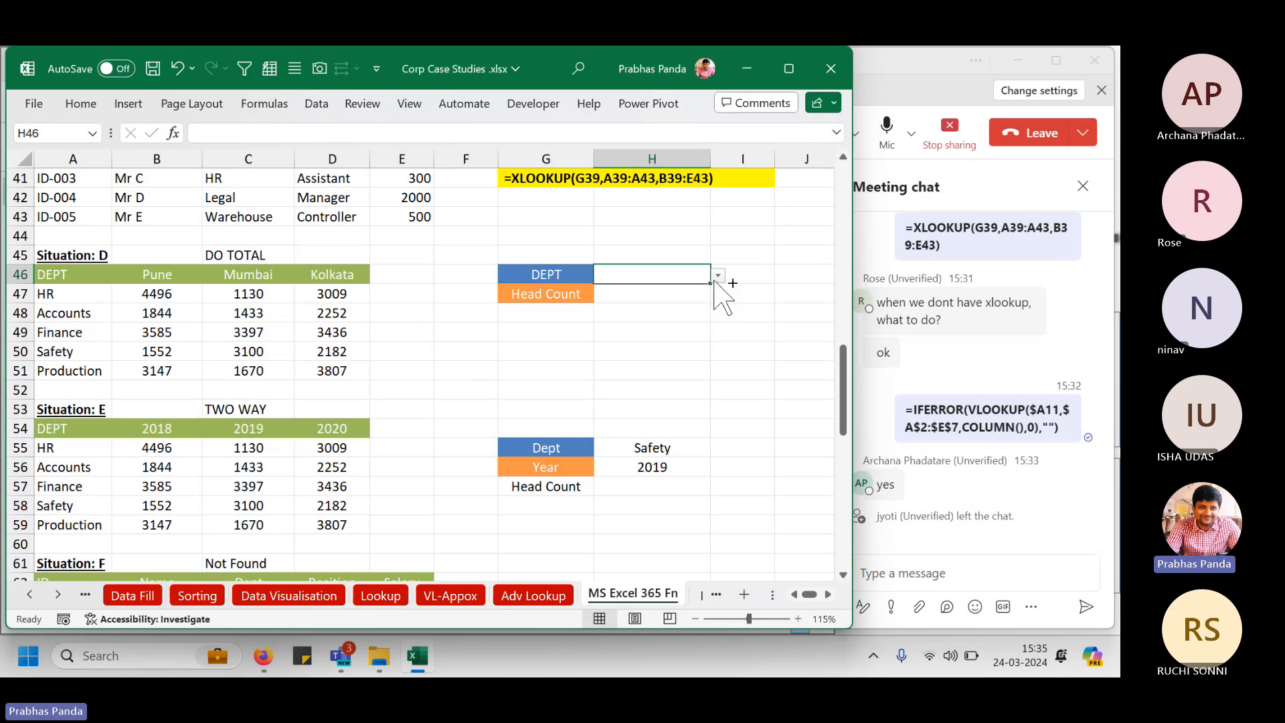
Choose Finance from the department drop-down list in H46.
key("alt+Down")
key("alt+Down")
key("alt+Down")
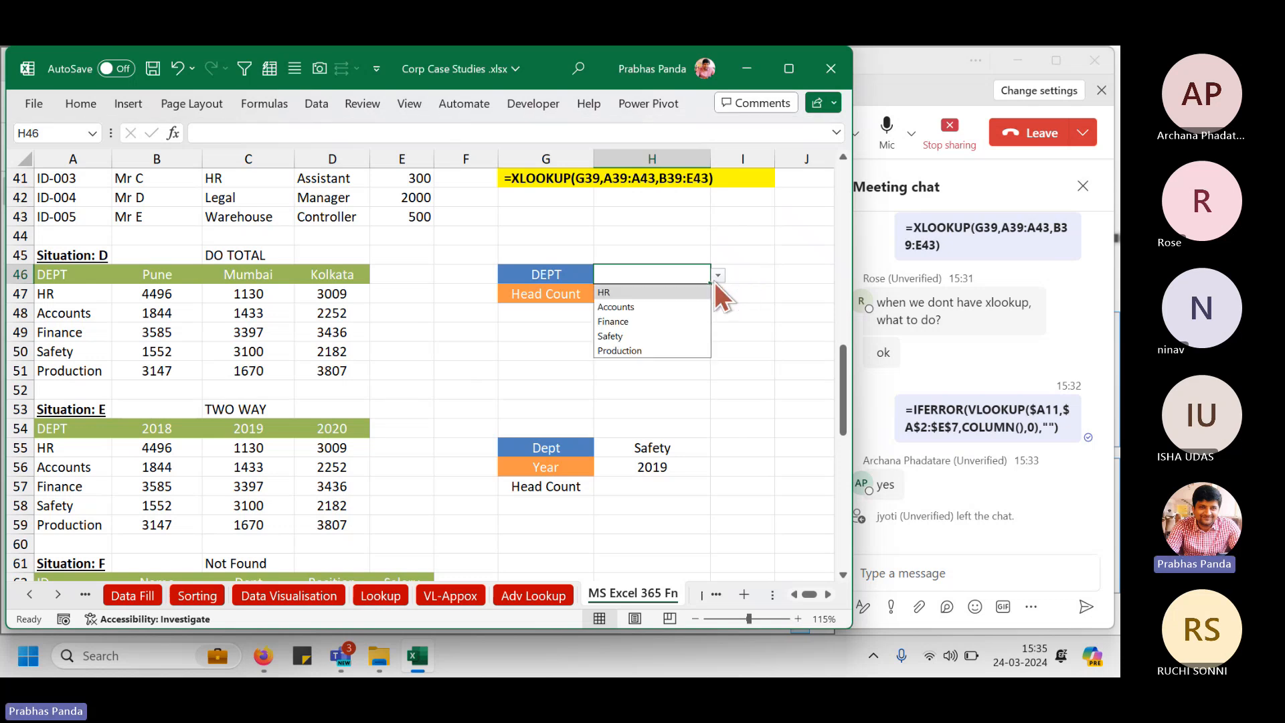
key("Down")
key("Down")
key("Return")
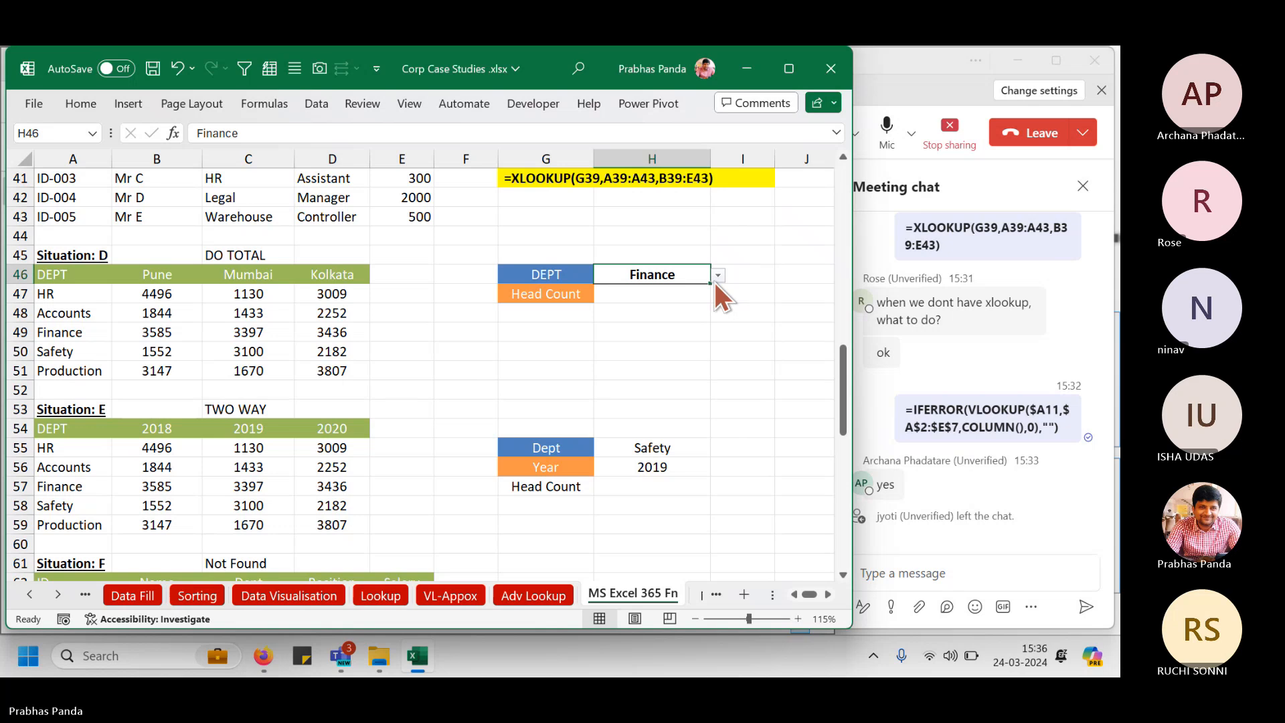
Display the Data Validation command and outline the path to it with red rectangles.
left_click(322, 111)
left_click(617, 177)
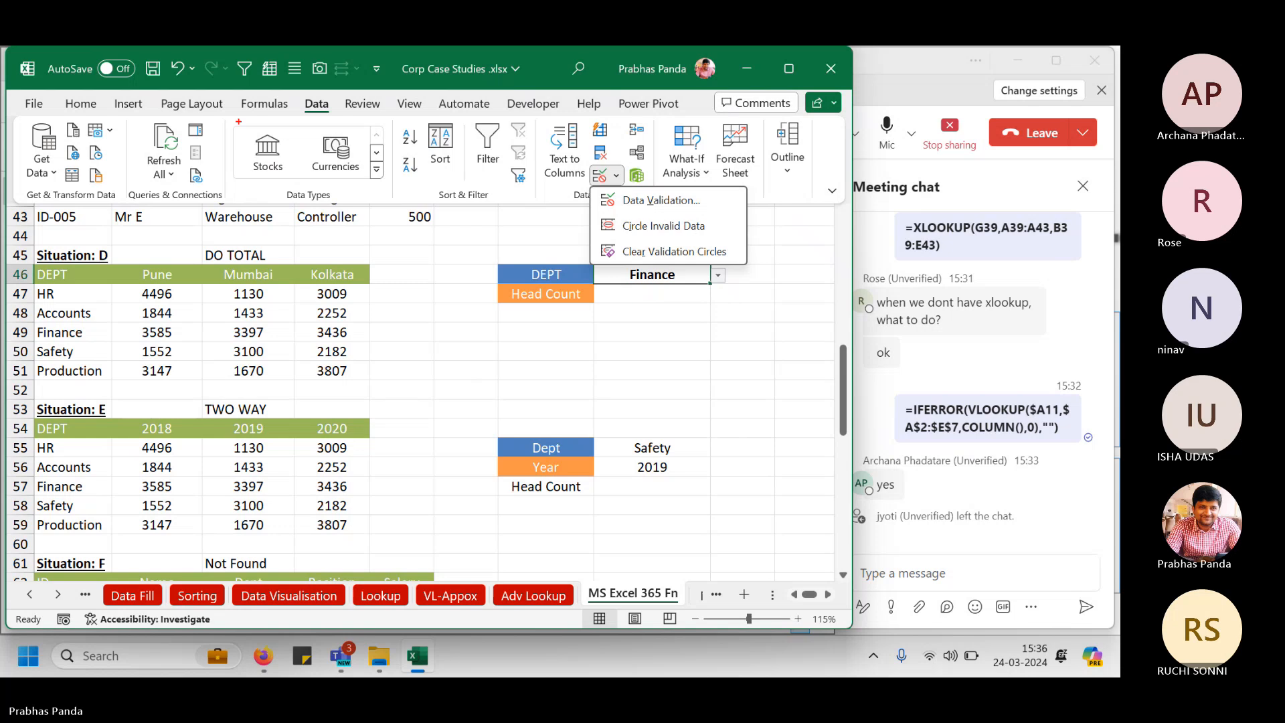
left_click_drag(290, 90, 338, 124)
mouse_move(589, 159)
left_mouse_down()
mouse_move(655, 208)
mouse_move(738, 214)
left_mouse_up()
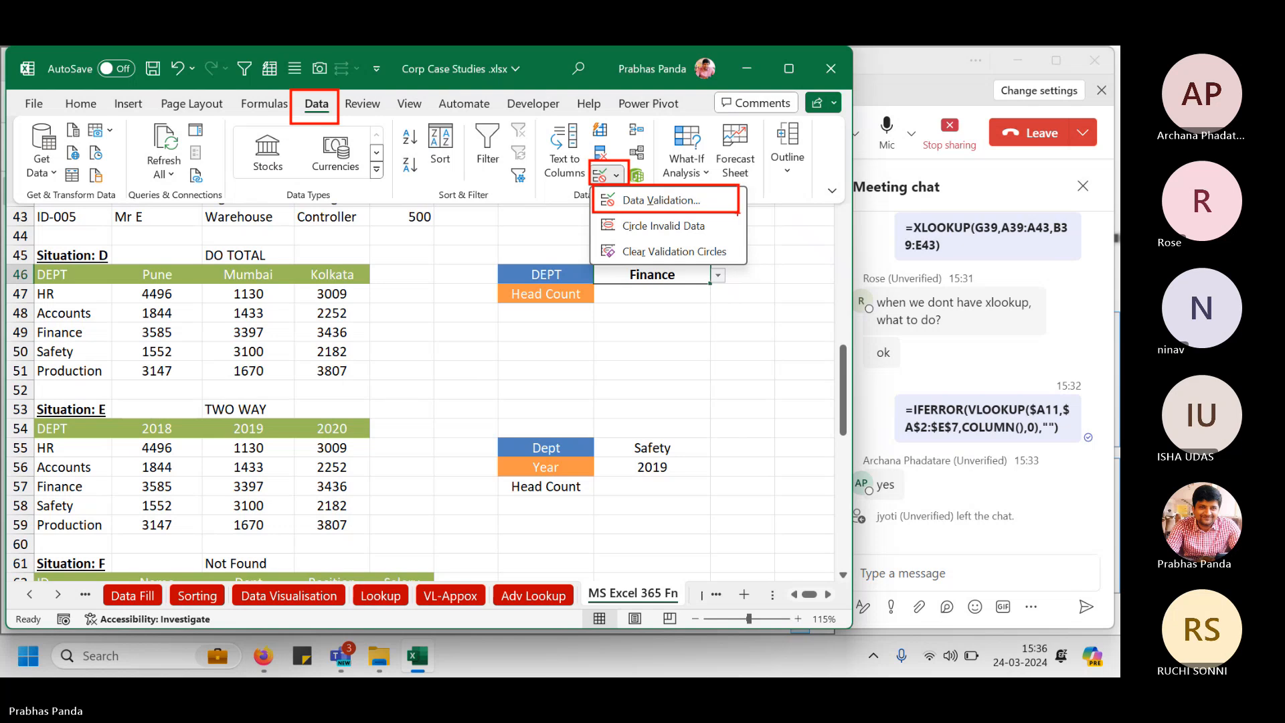
Capture a rectangular screenshot covering the marked Data Validation command and Situation D's table.
key("super+shift+s")
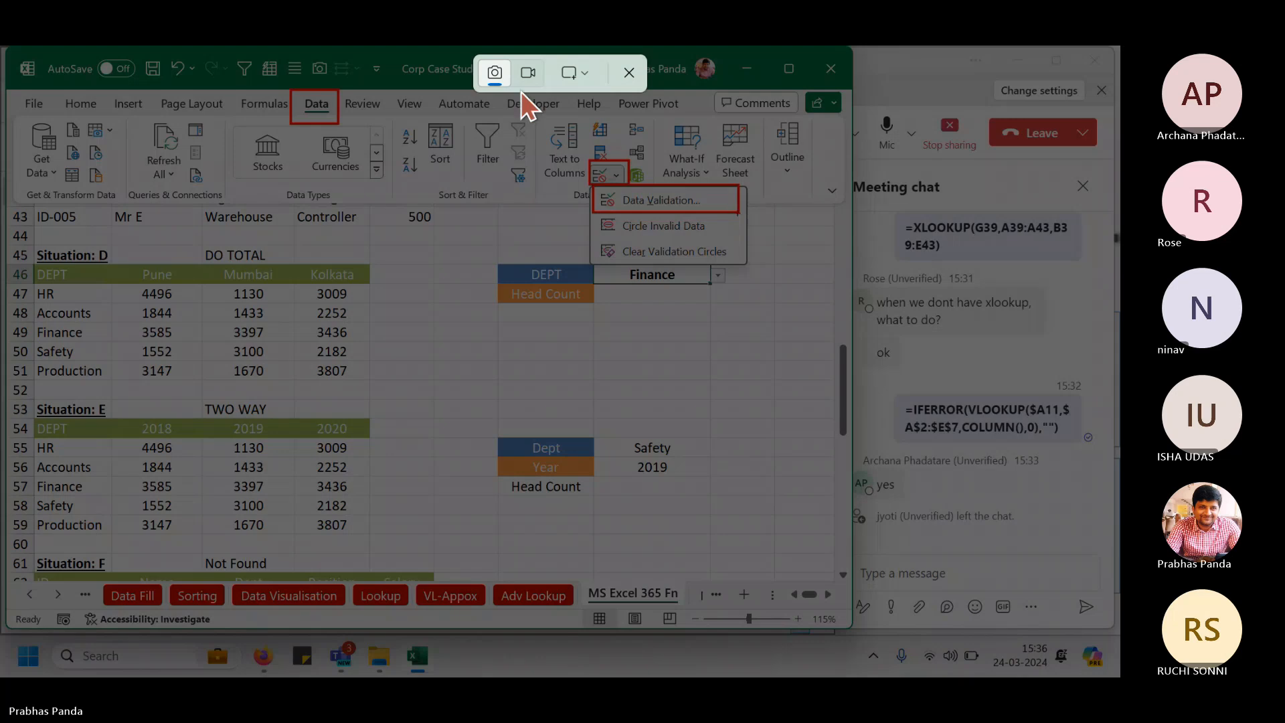
left_click(584, 75)
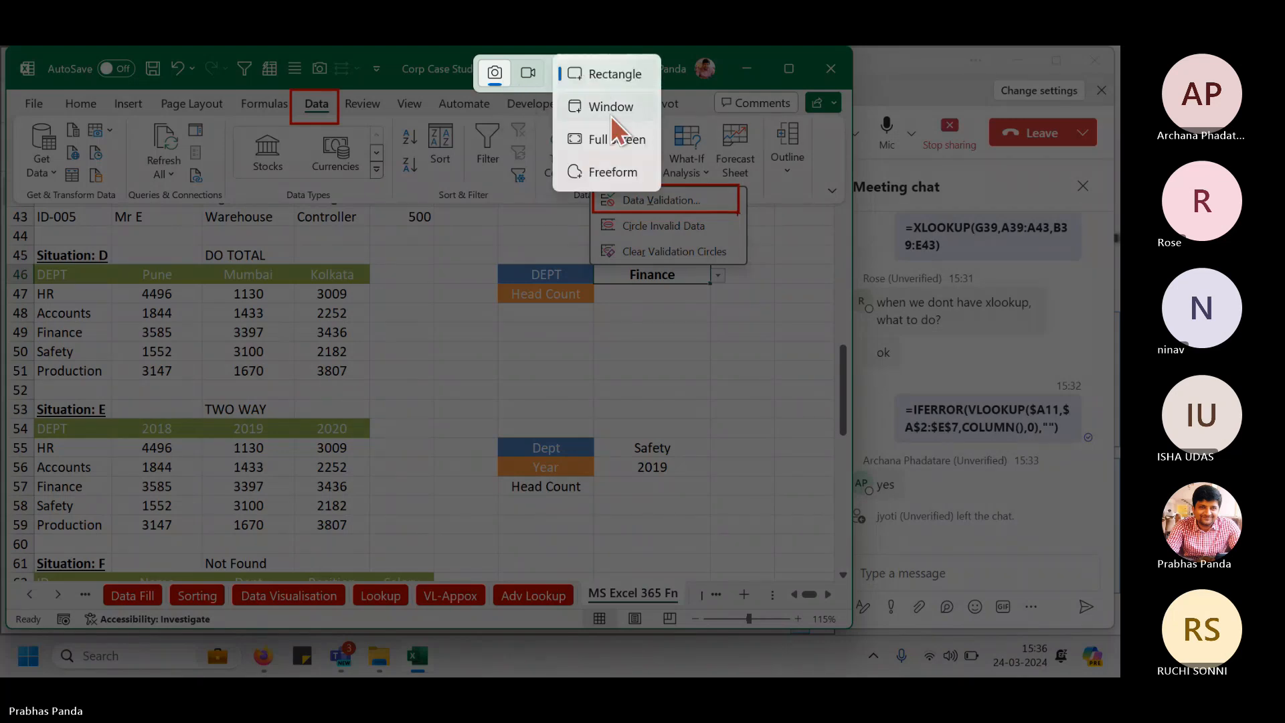
left_click(608, 77)
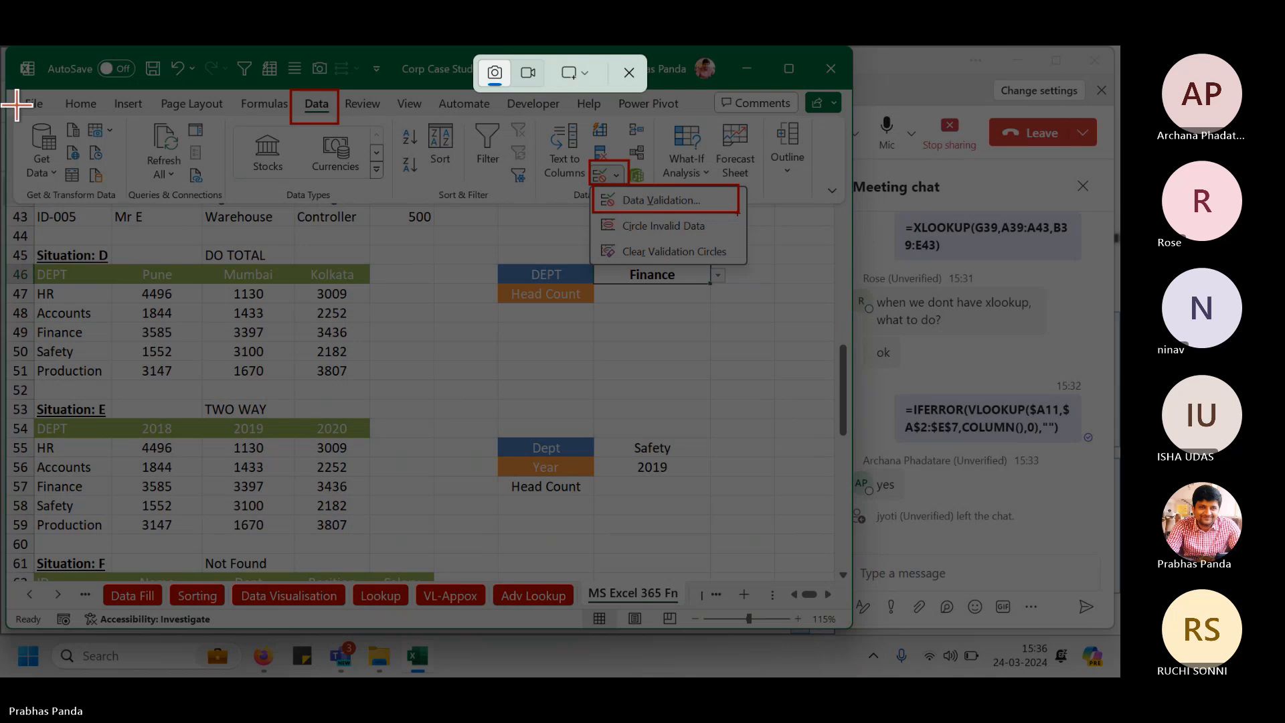
left_click_drag(9, 79, 846, 396)
Send the Data Validation screenshot in the Teams meeting chat and return to the Excel worksheet.
left_click(973, 575)
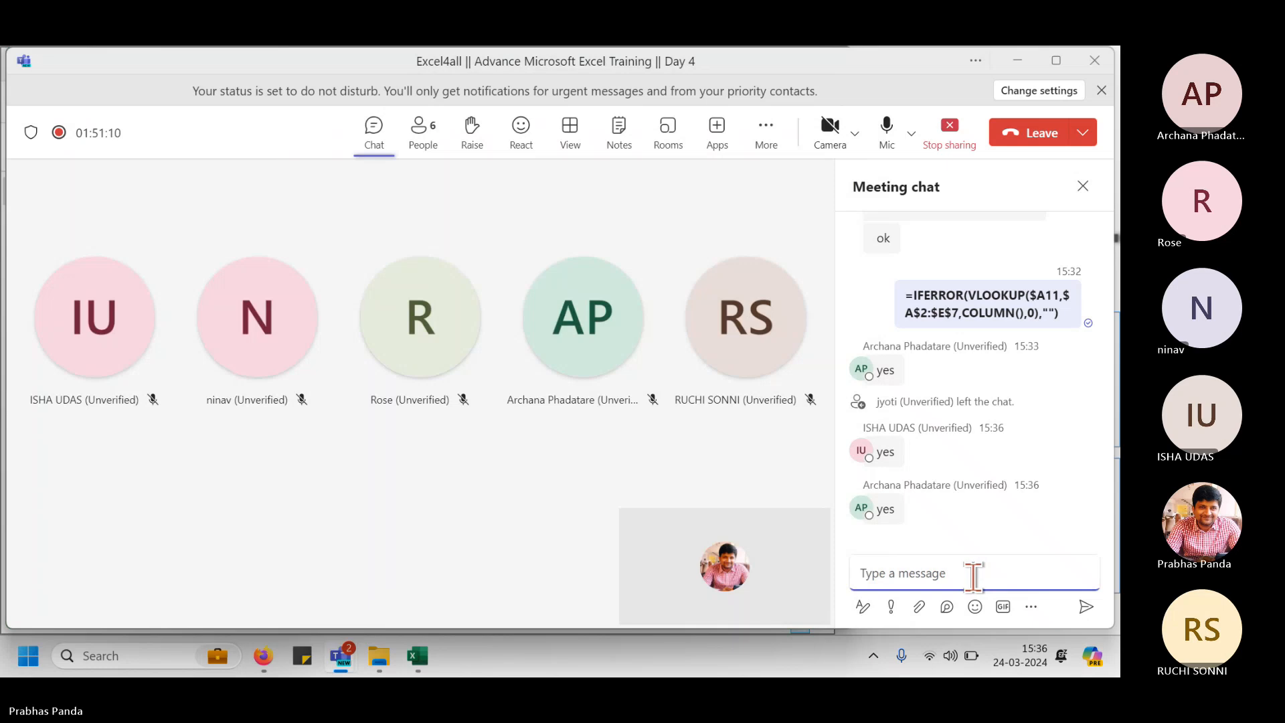
key("ctrl+v")
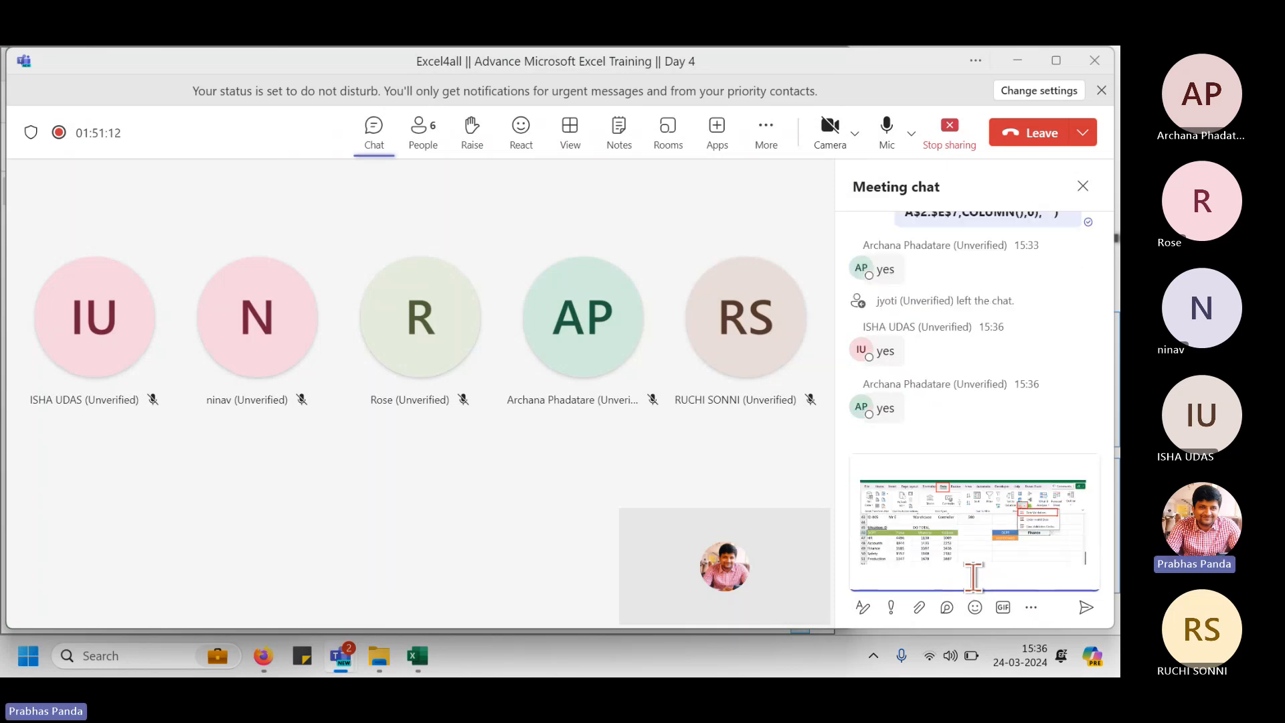
key("Return")
key("alt+Tab")
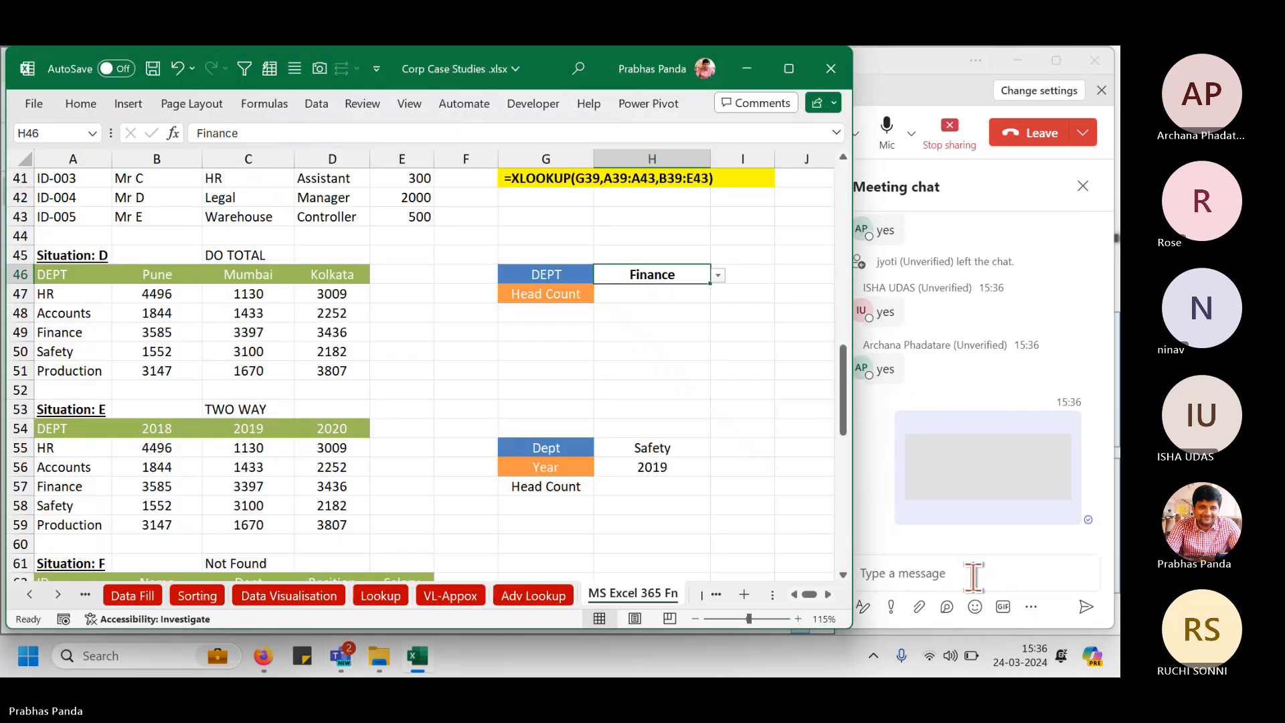
left_click(490, 334)
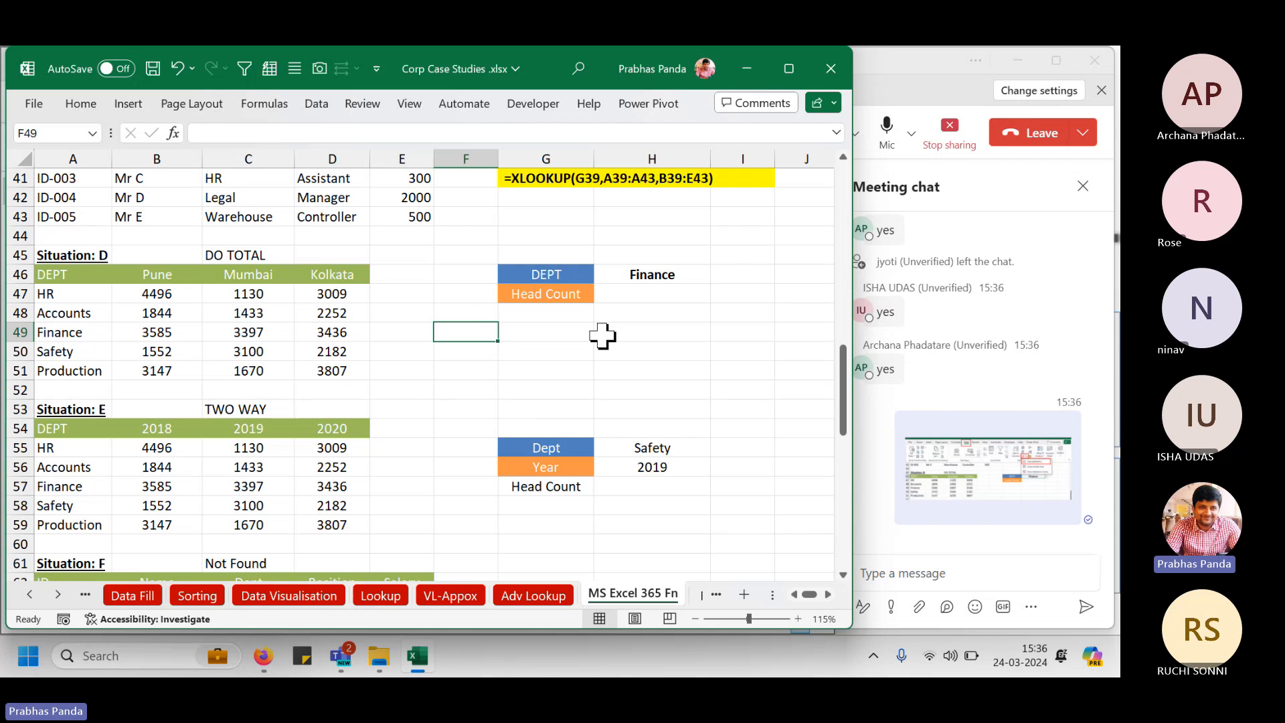
Select Finance's head counts in B49:D49 and check their sum across the three cities.
left_click(633, 294)
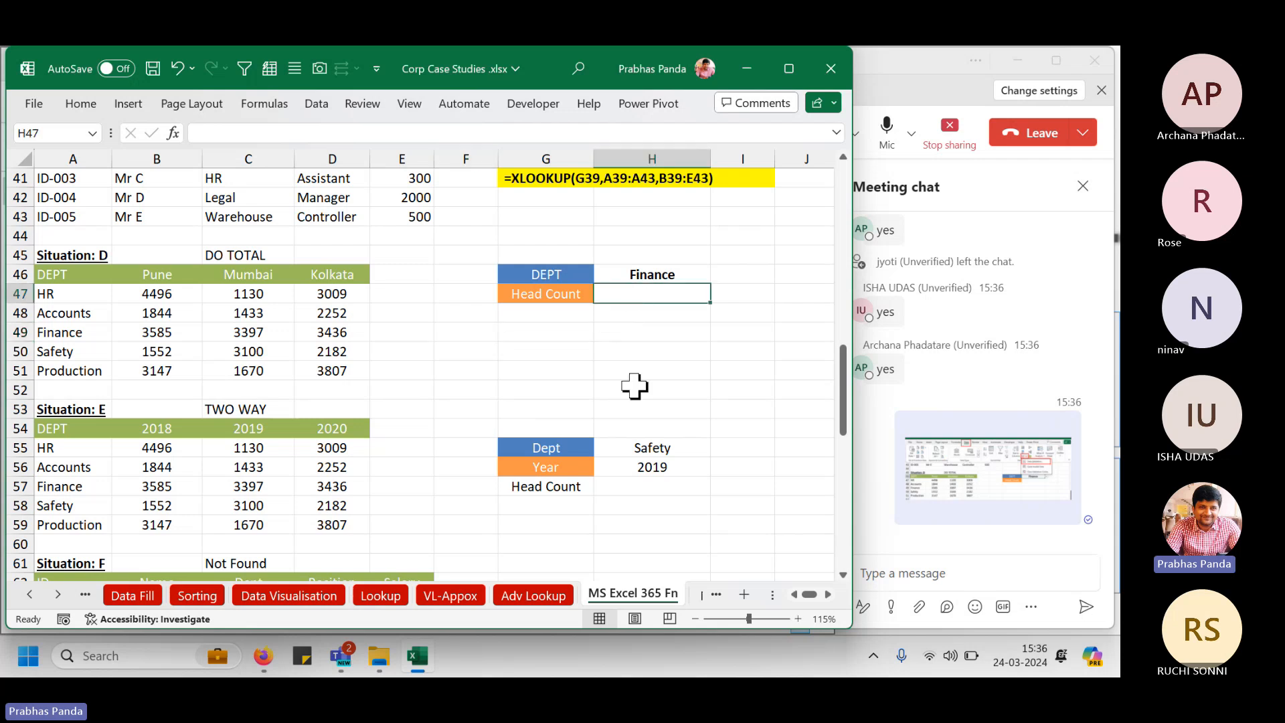
left_click(12, 333)
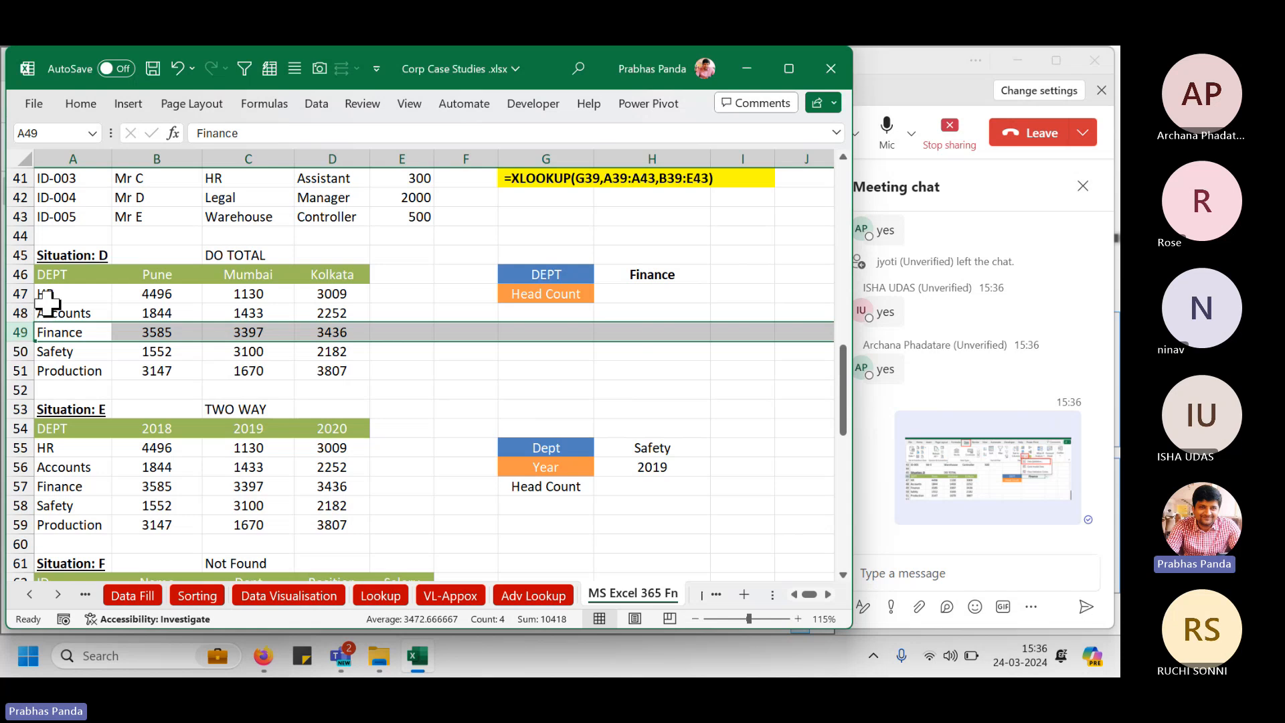
left_click(144, 330)
key("shift+Right")
key("shift+Right")
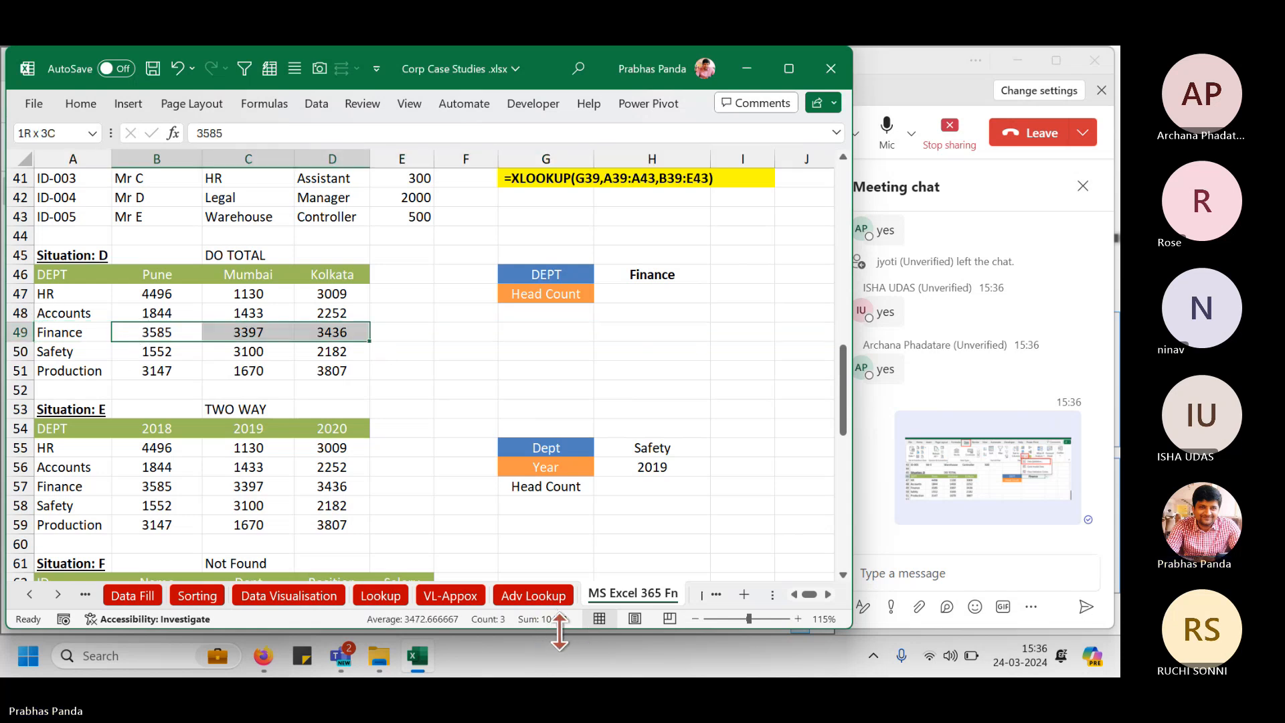
left_click_drag(494, 599, 605, 655)
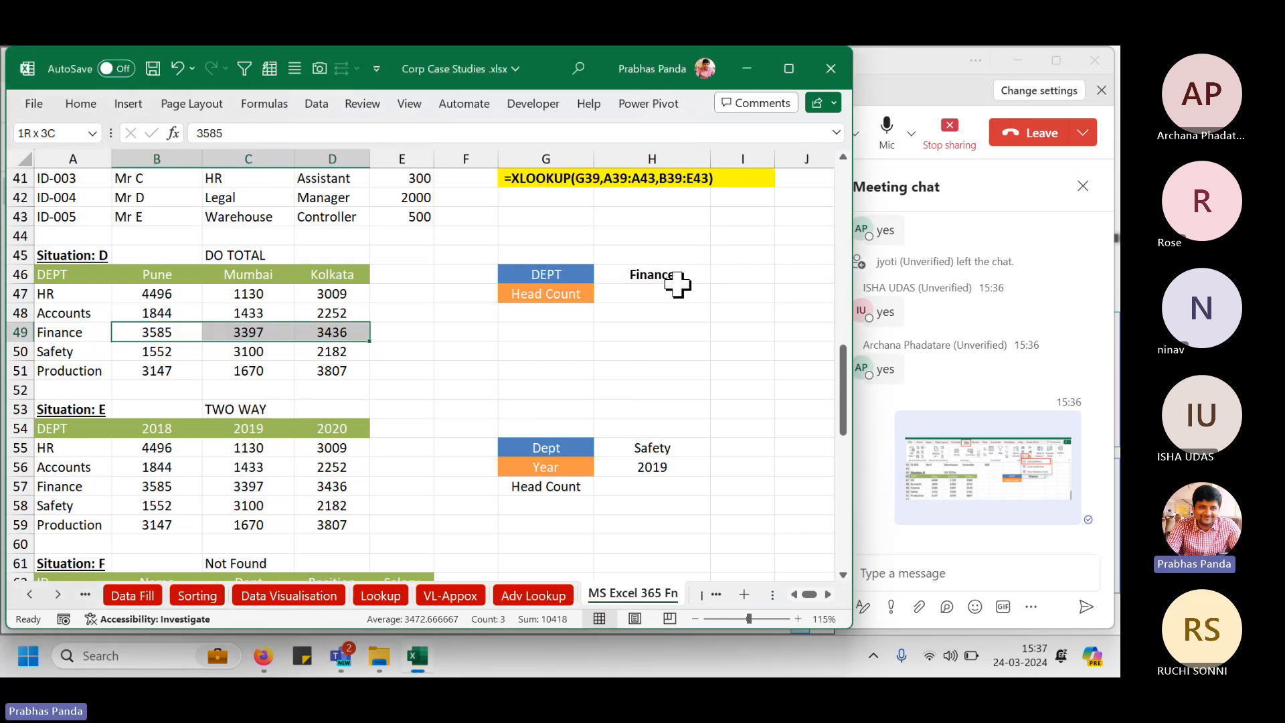
Examine the Pune, Mumbai and Kolkata head count columns in Situation D's table.
left_click(634, 291)
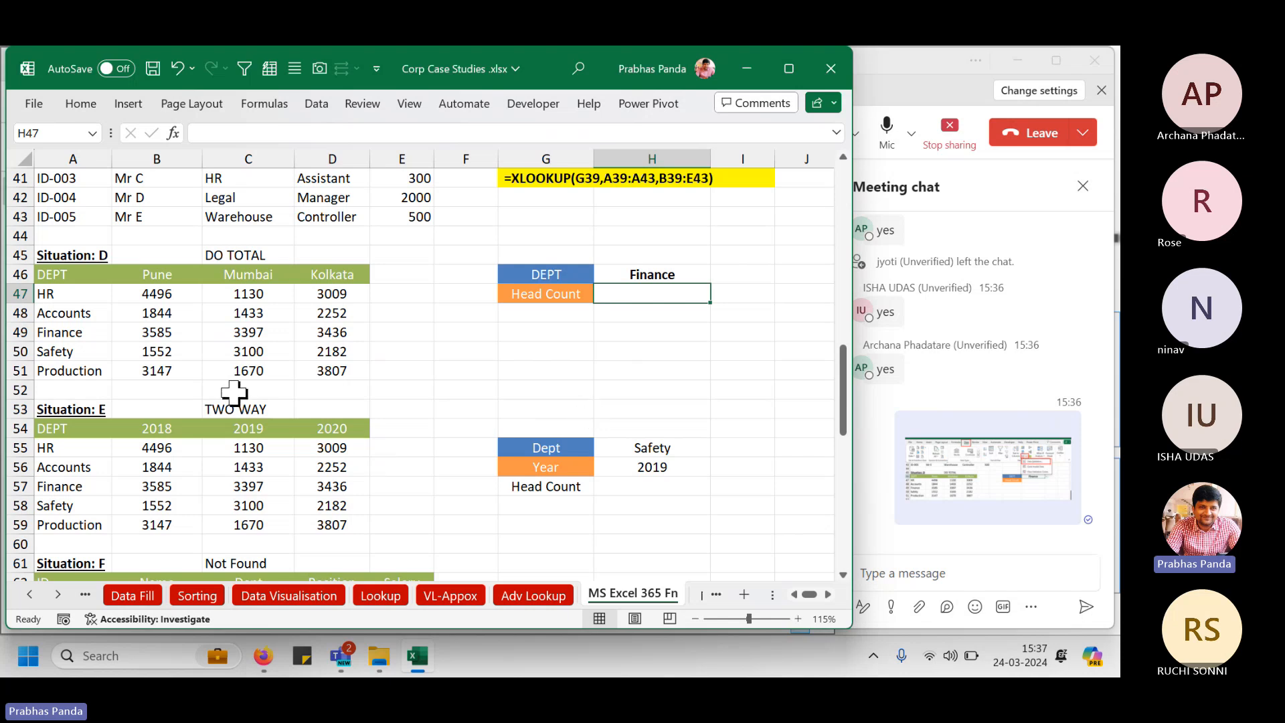
left_click_drag(164, 273, 159, 392)
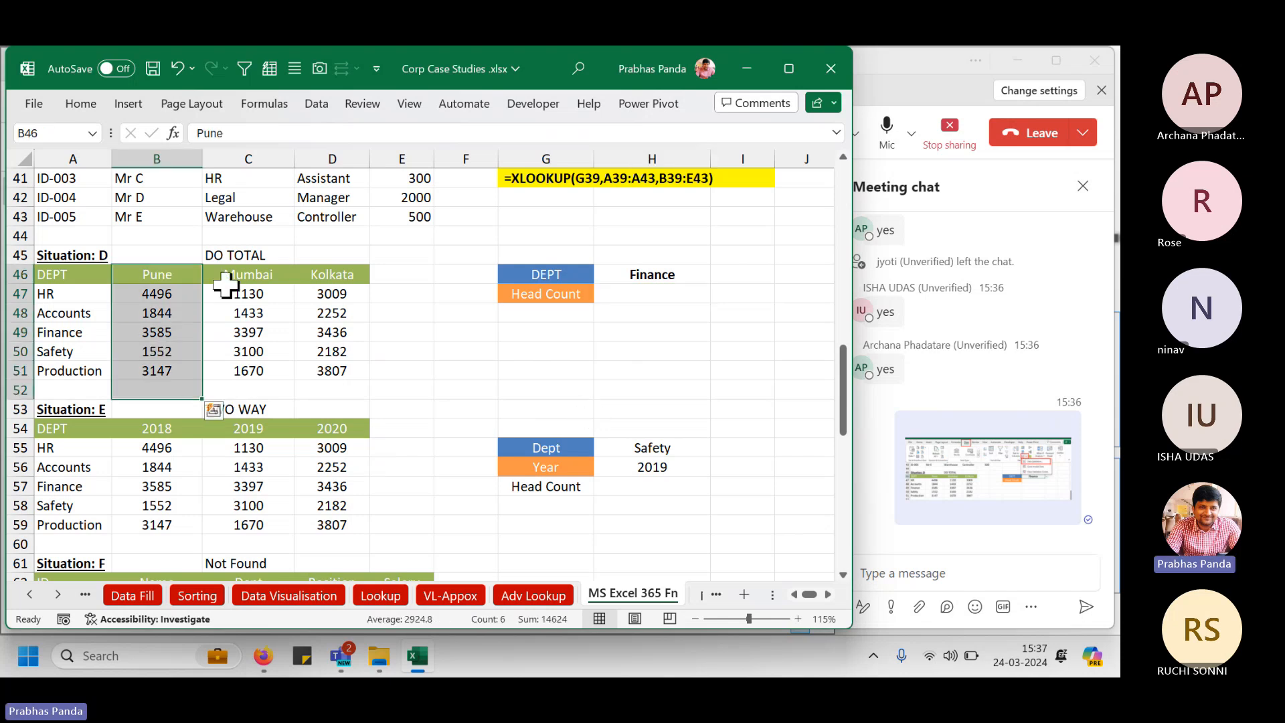
left_click_drag(223, 287, 247, 367)
left_click_drag(335, 286, 345, 373)
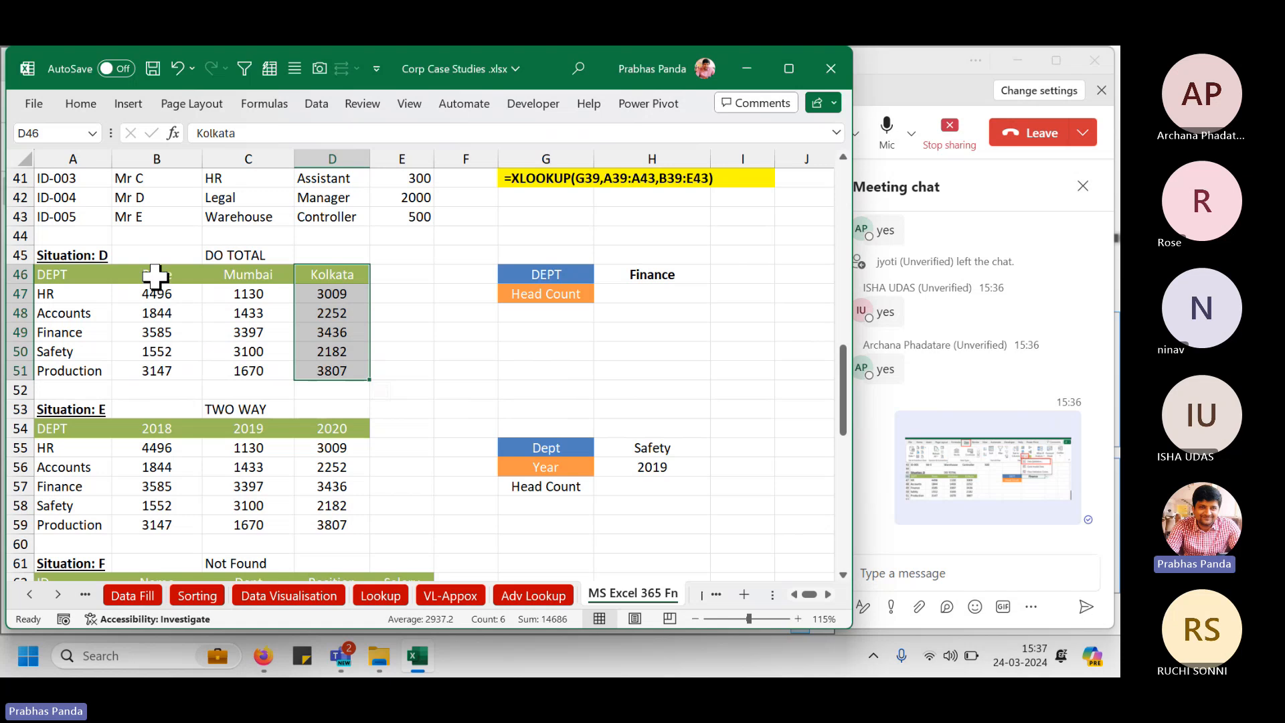
left_click_drag(152, 276, 150, 393)
left_click_drag(244, 277, 257, 350)
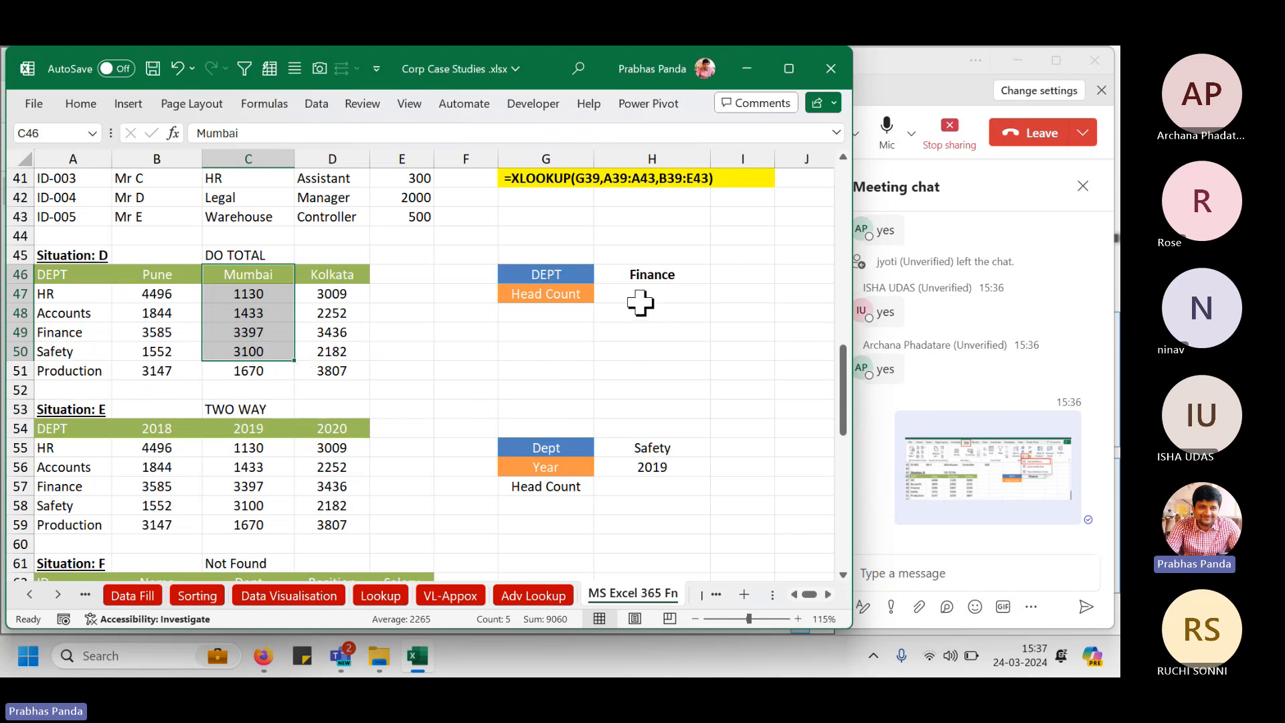
key("ctrl+q")
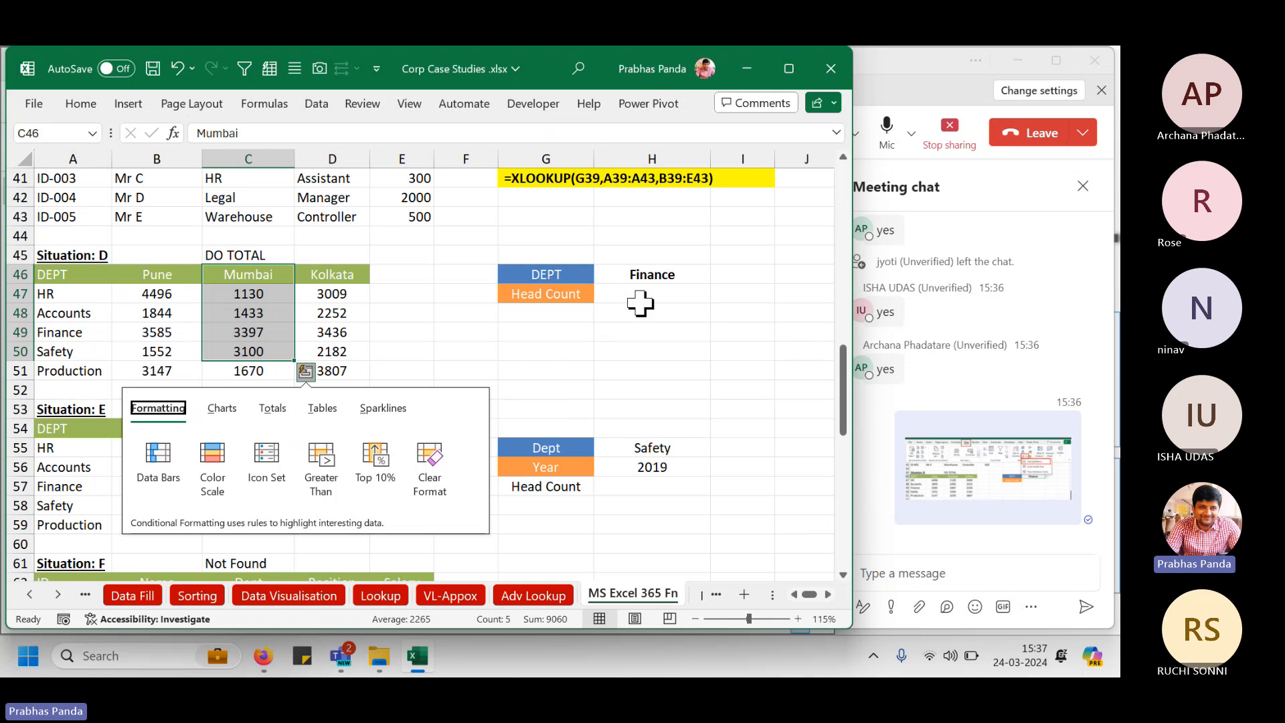
key("Escape")
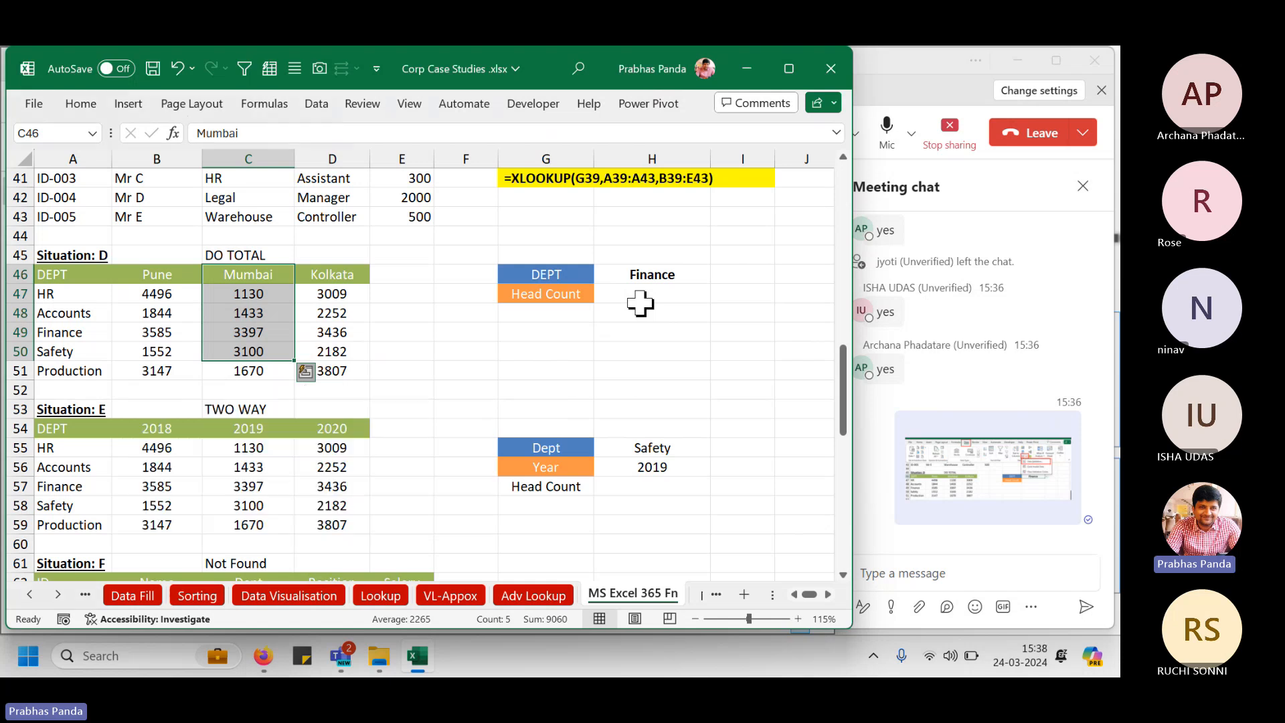
left_click(315, 316)
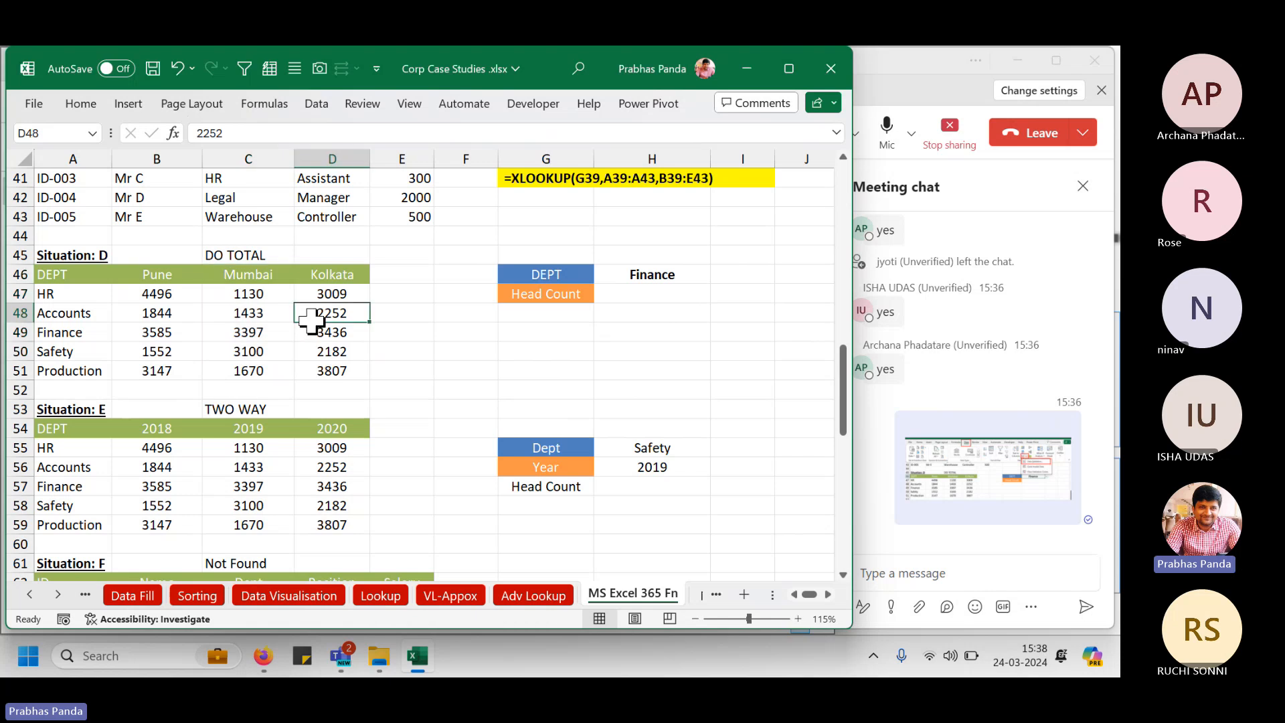
Enter =XLOOKUP(H46,A47:A51,B47:D51) in H47 to return the chosen department's head counts.
left_click(658, 301)
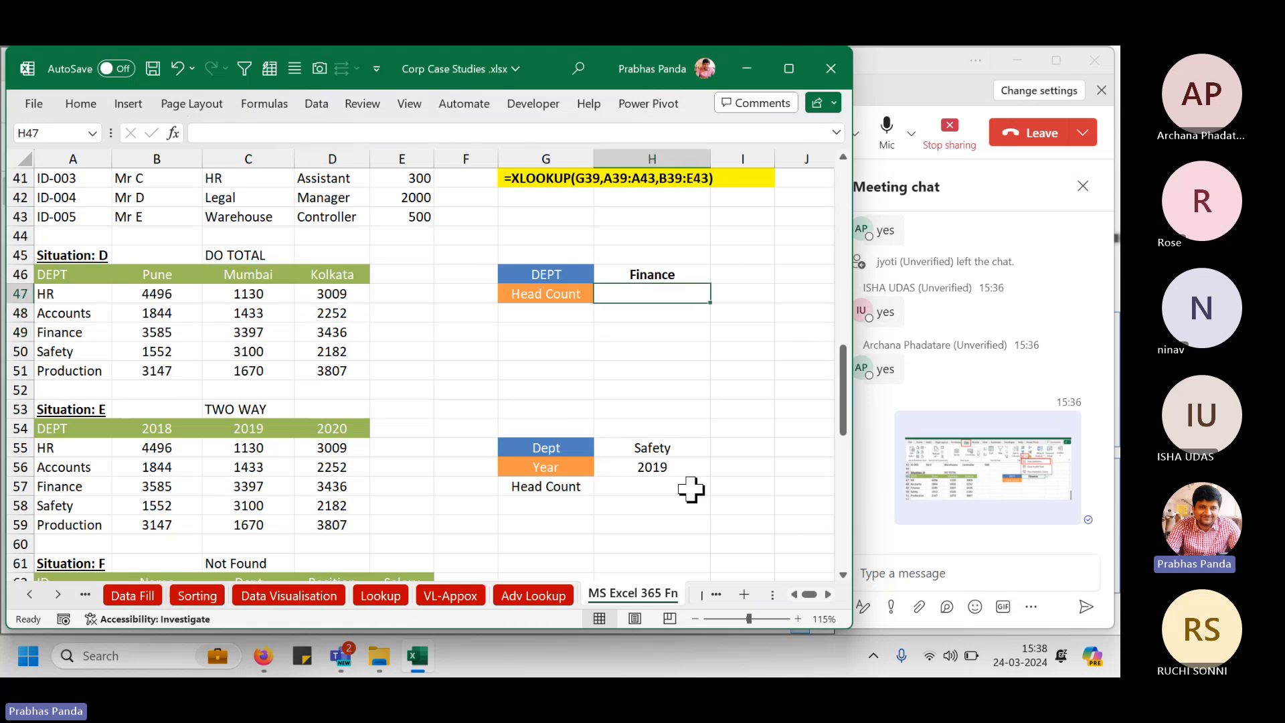
type("=")
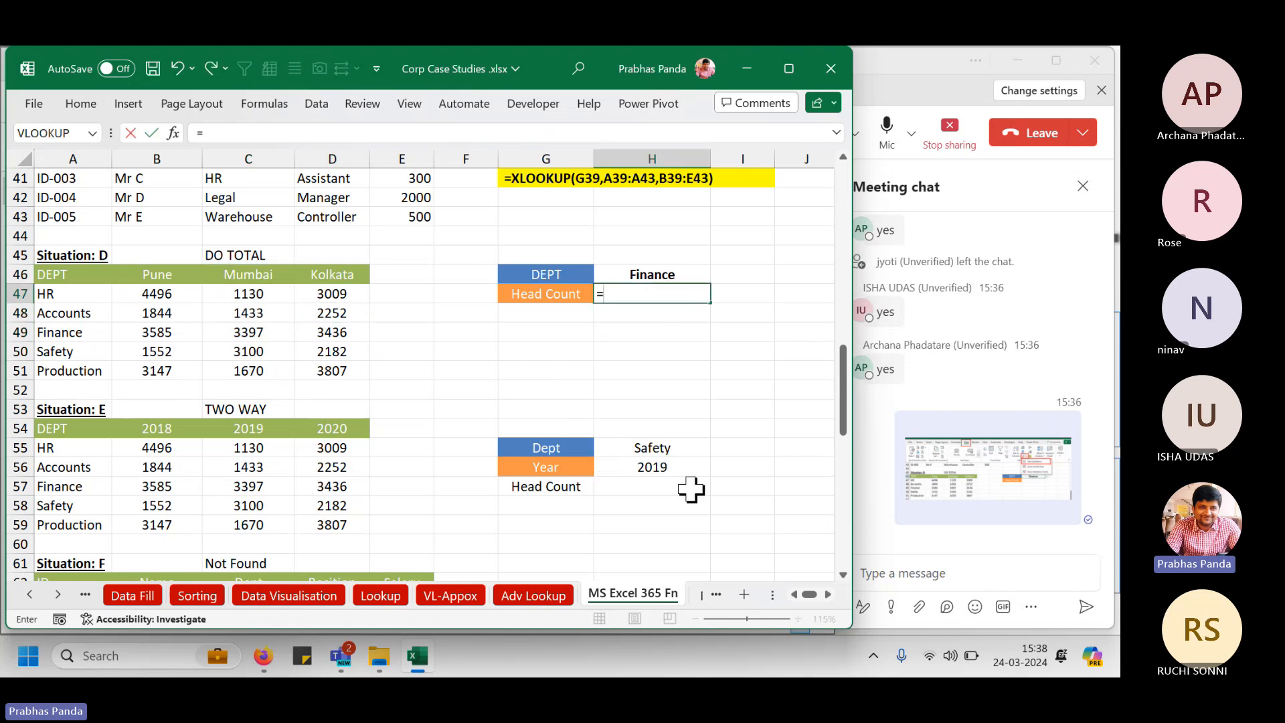
type("XL")
key("Tab")
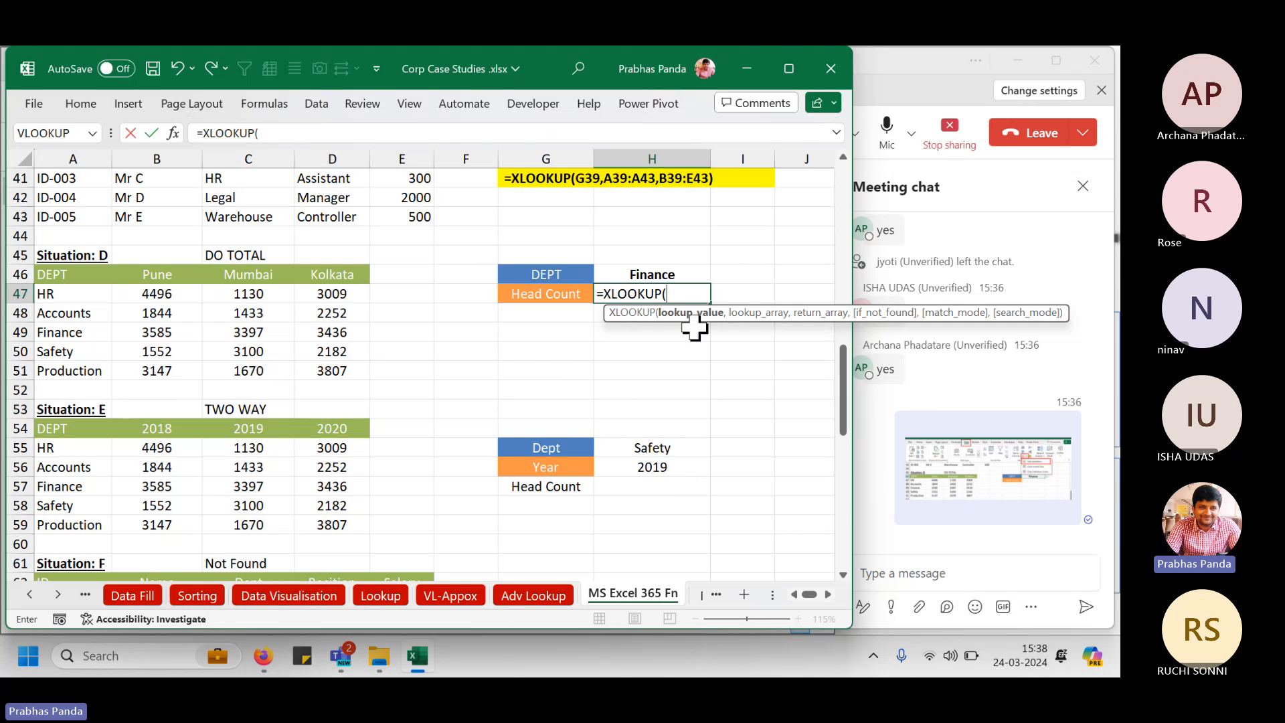
left_click(665, 271)
type(",")
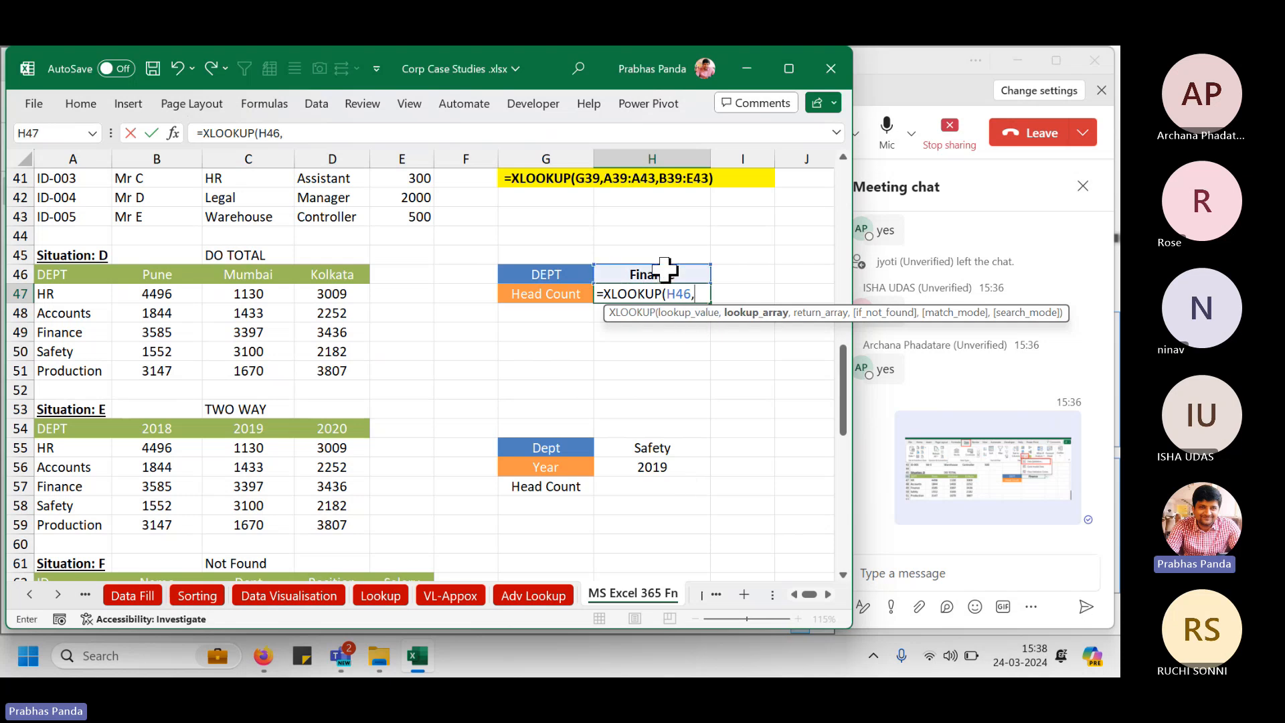
left_click_drag(66, 293, 79, 370)
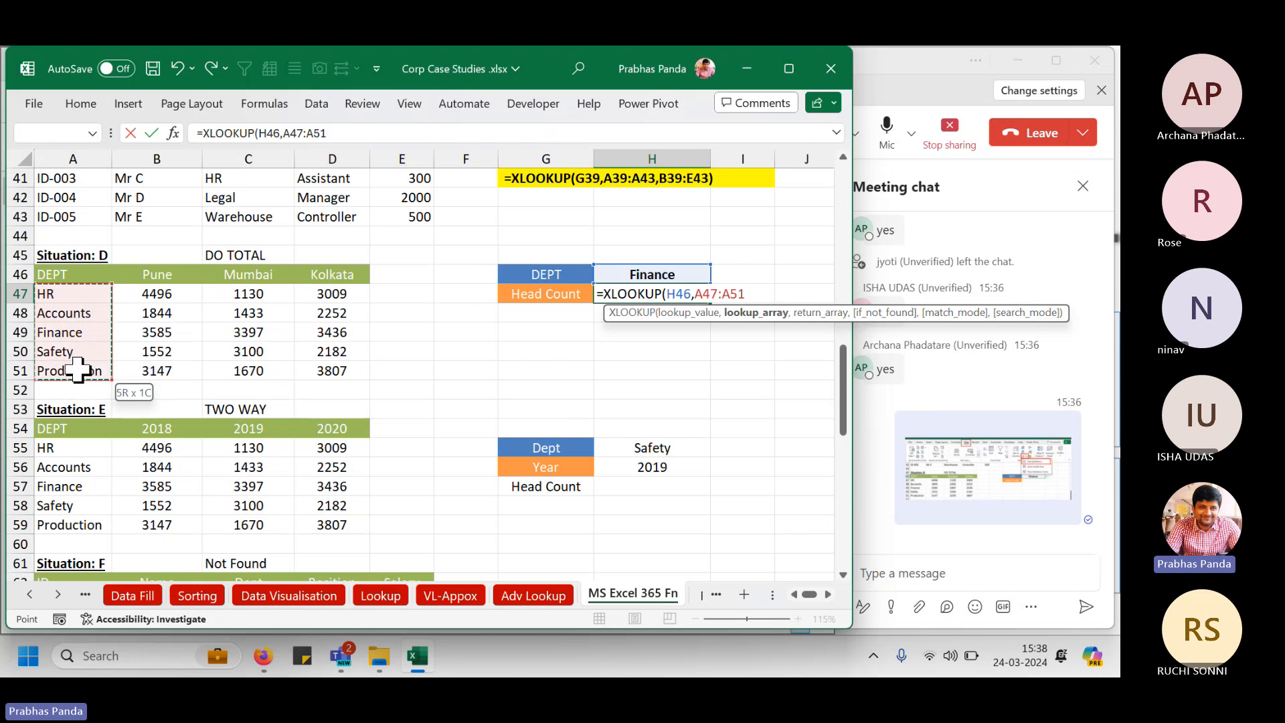
type(",")
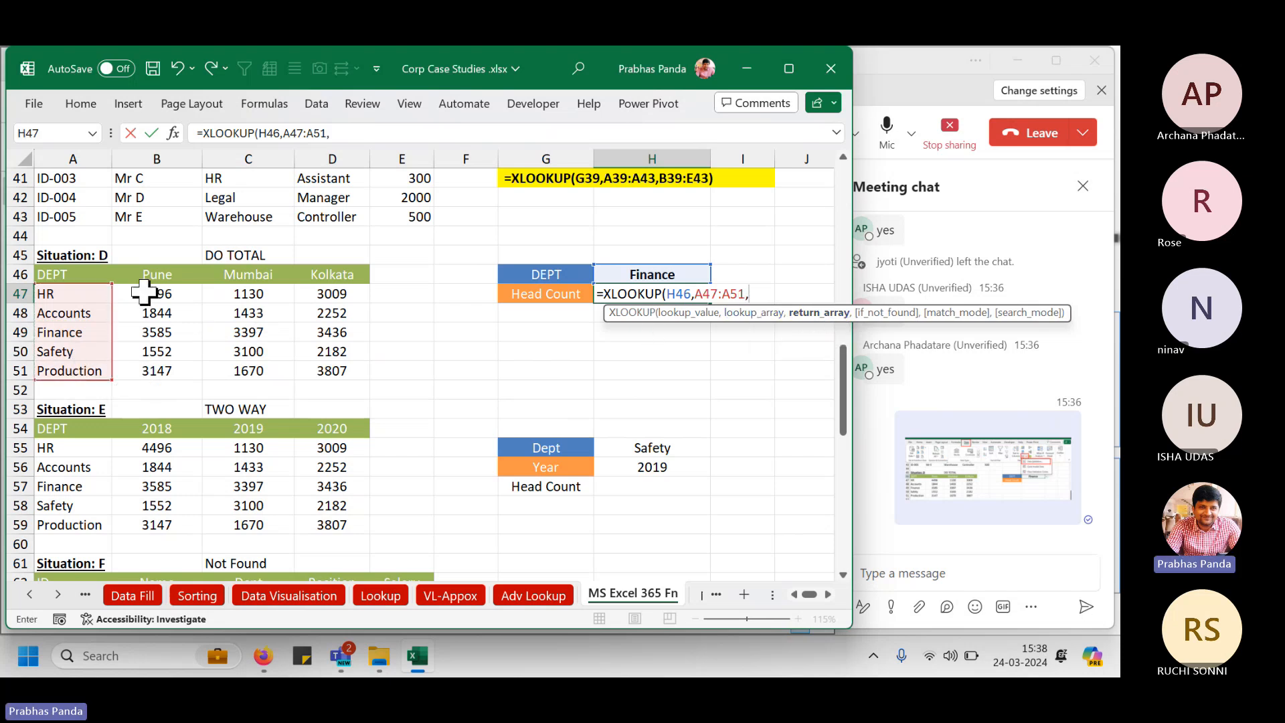
left_click_drag(143, 293, 330, 372)
key("Return")
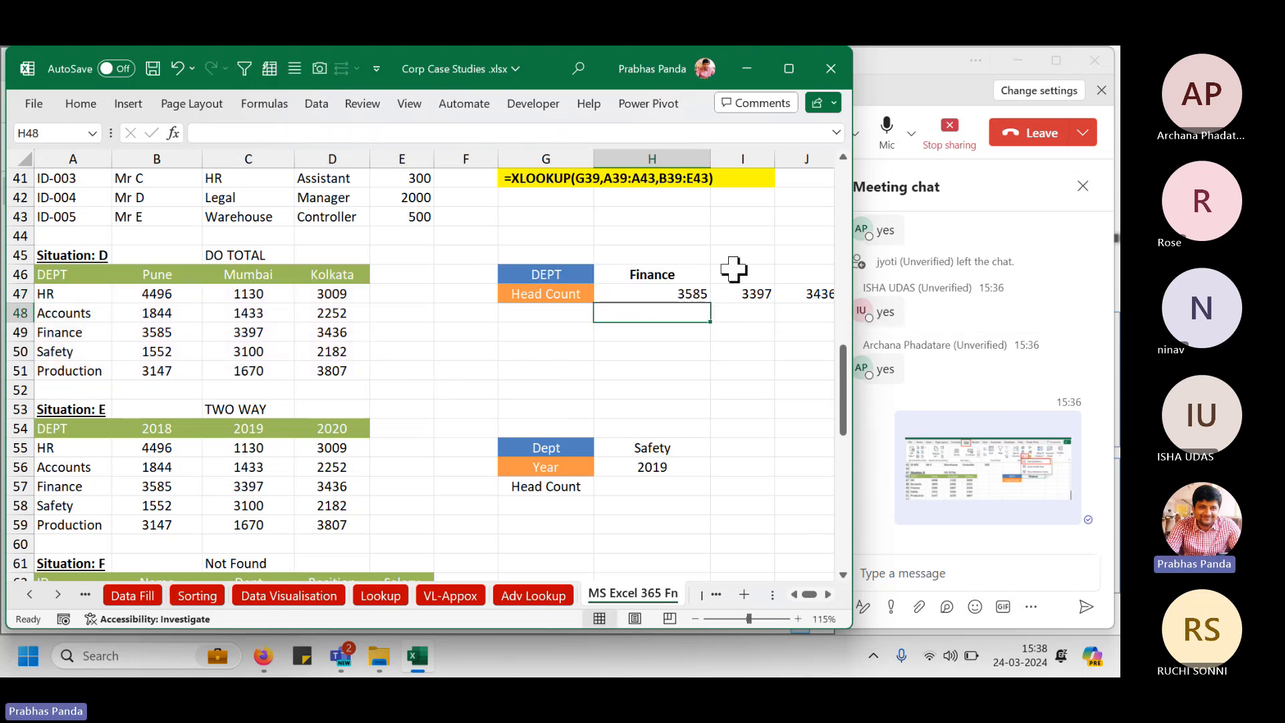
Wrap H47's lookup in SUM so the formula reads =SUM(XLOOKUP(H46,A47:A51,B47:D51)).
key("Up")
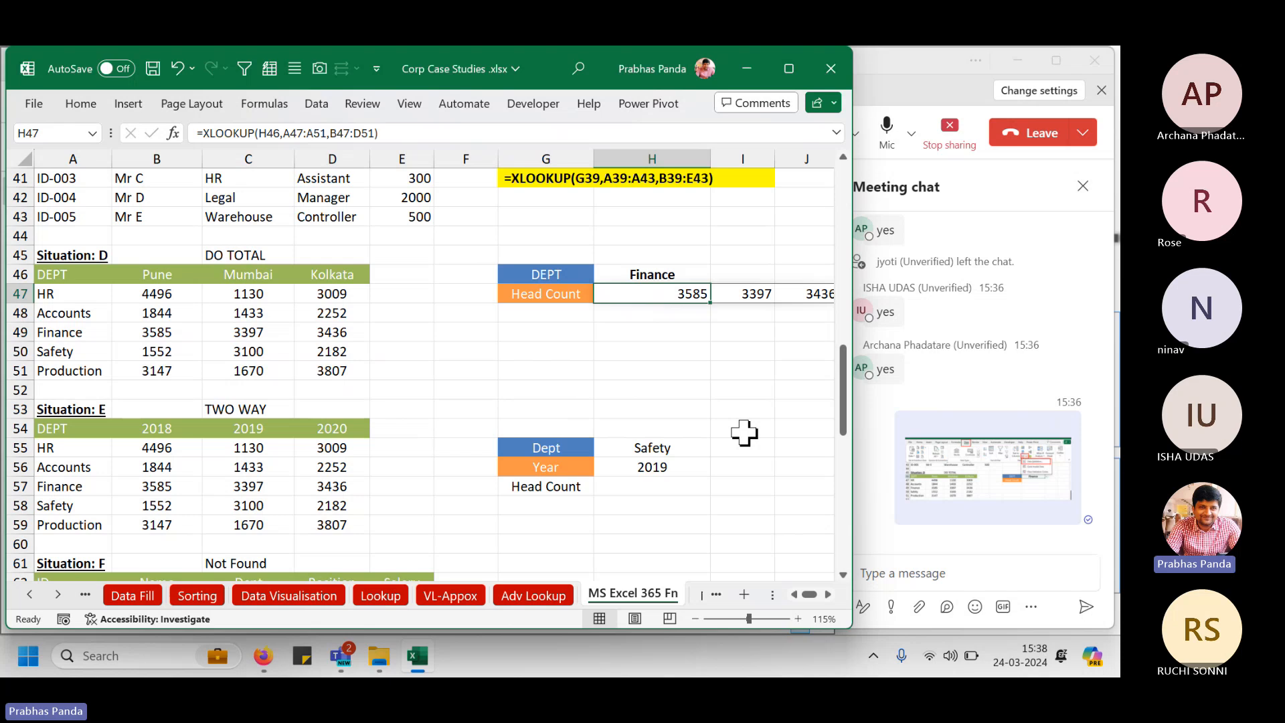
key("F2")
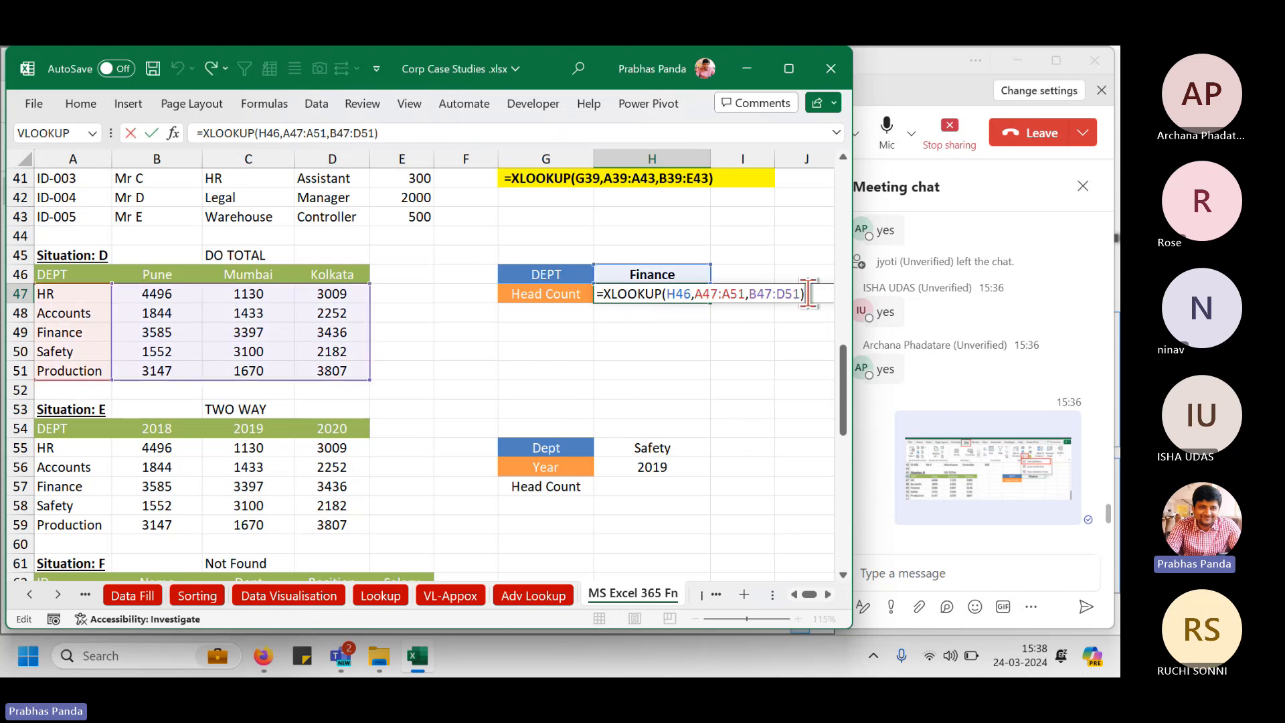
left_click(603, 297)
type("SUM(")
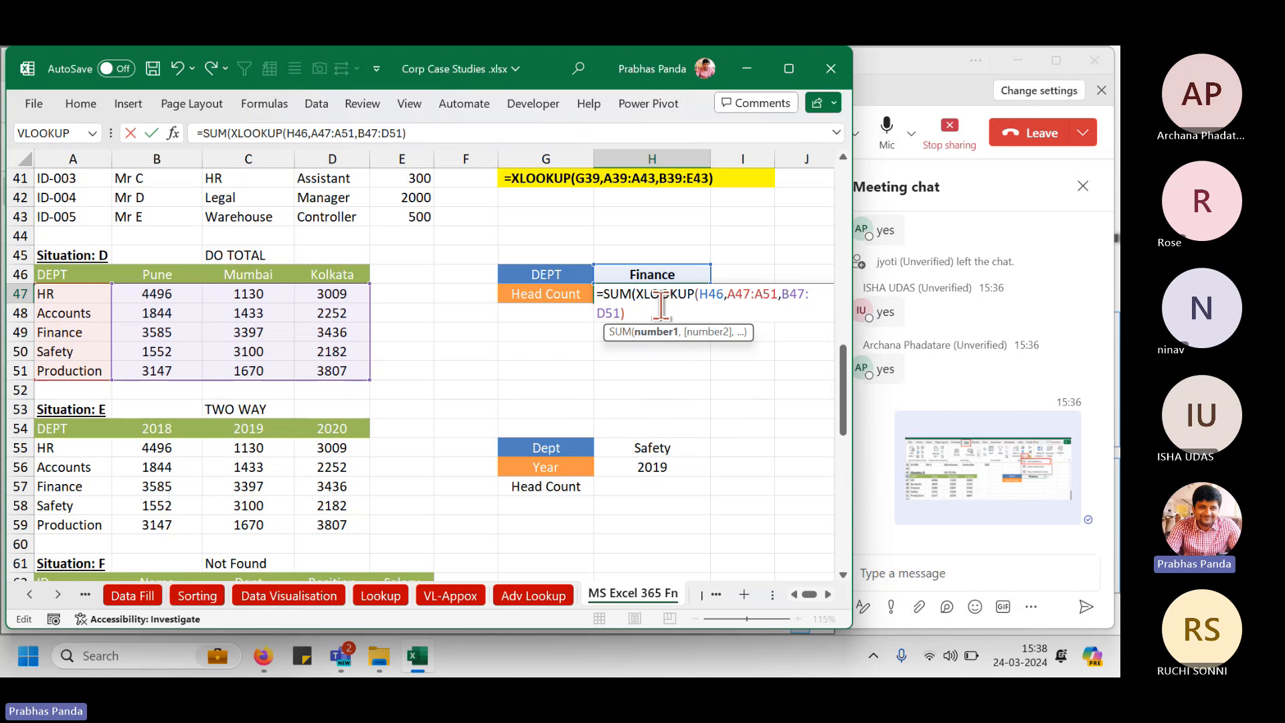
type(")")
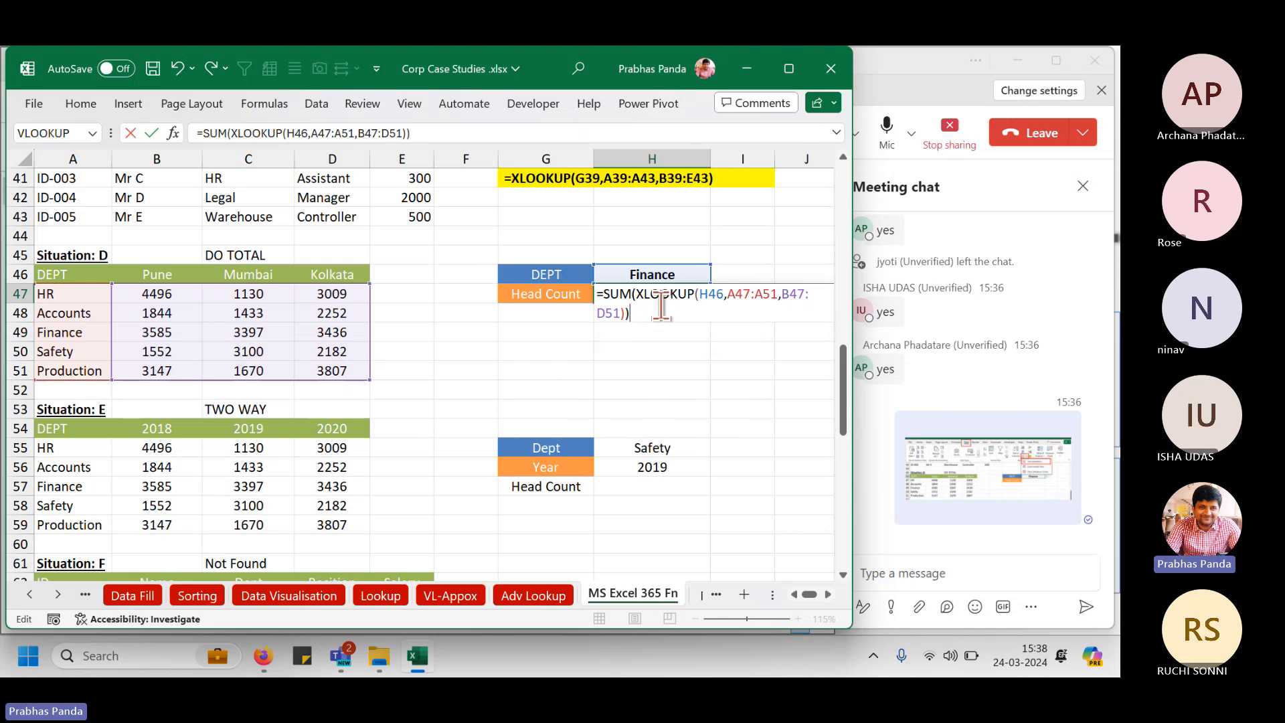
key("ctrl+Return")
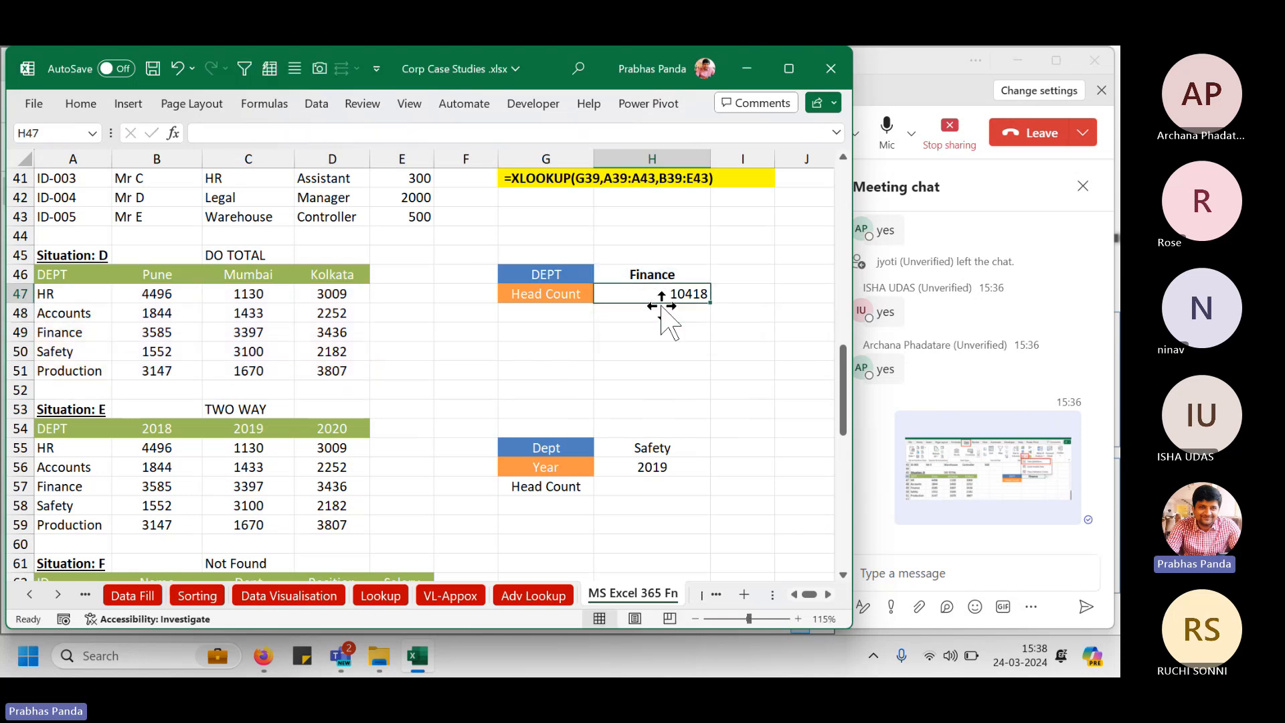
Centre the head count total in H47 and make it bold.
key("alt+h")
key("a")
key("c")
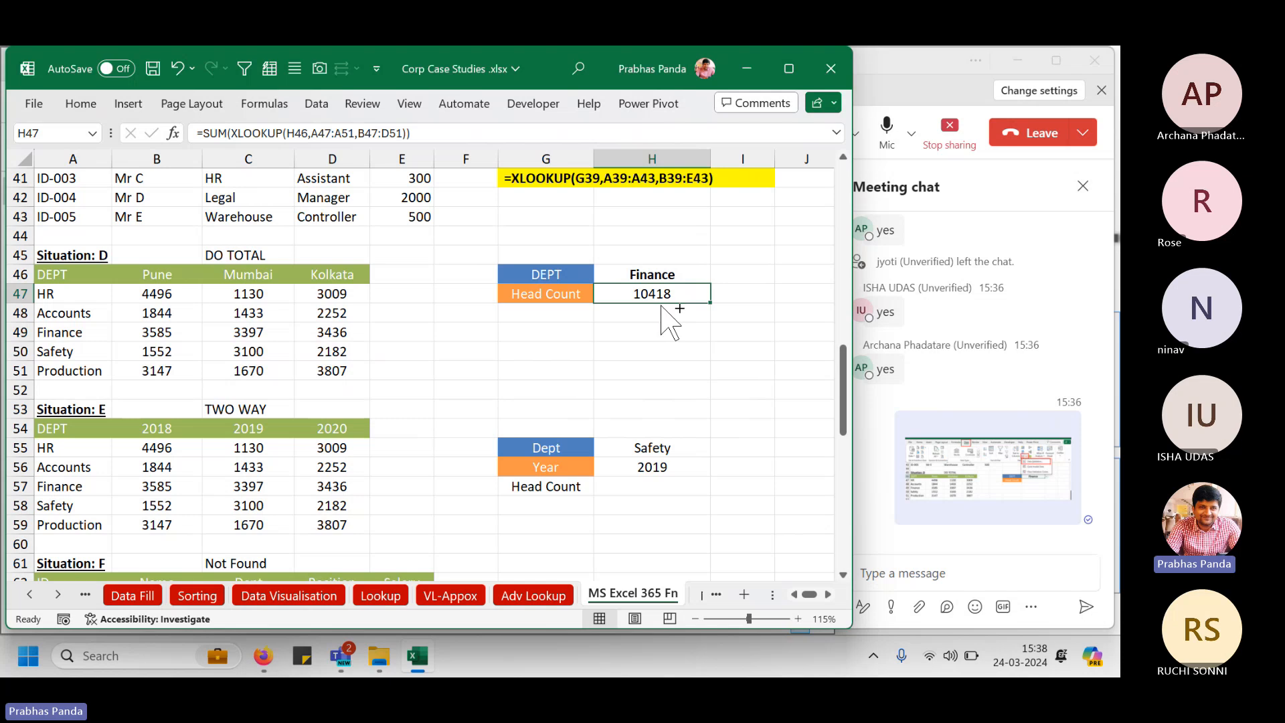
key("ctrl+b")
Record H47's formula as the text =SUM(XLOOKUP(H46,A47:A51,B47:D51)) in G49.
key("F2")
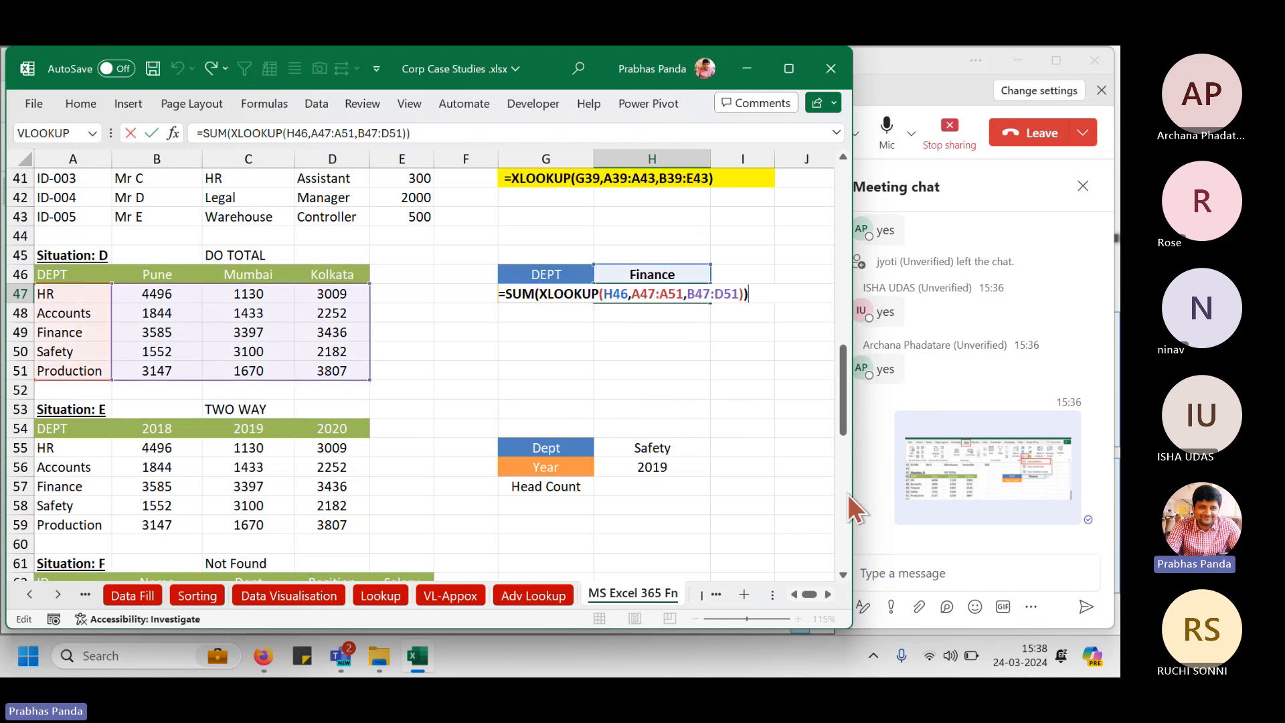
key("Return")
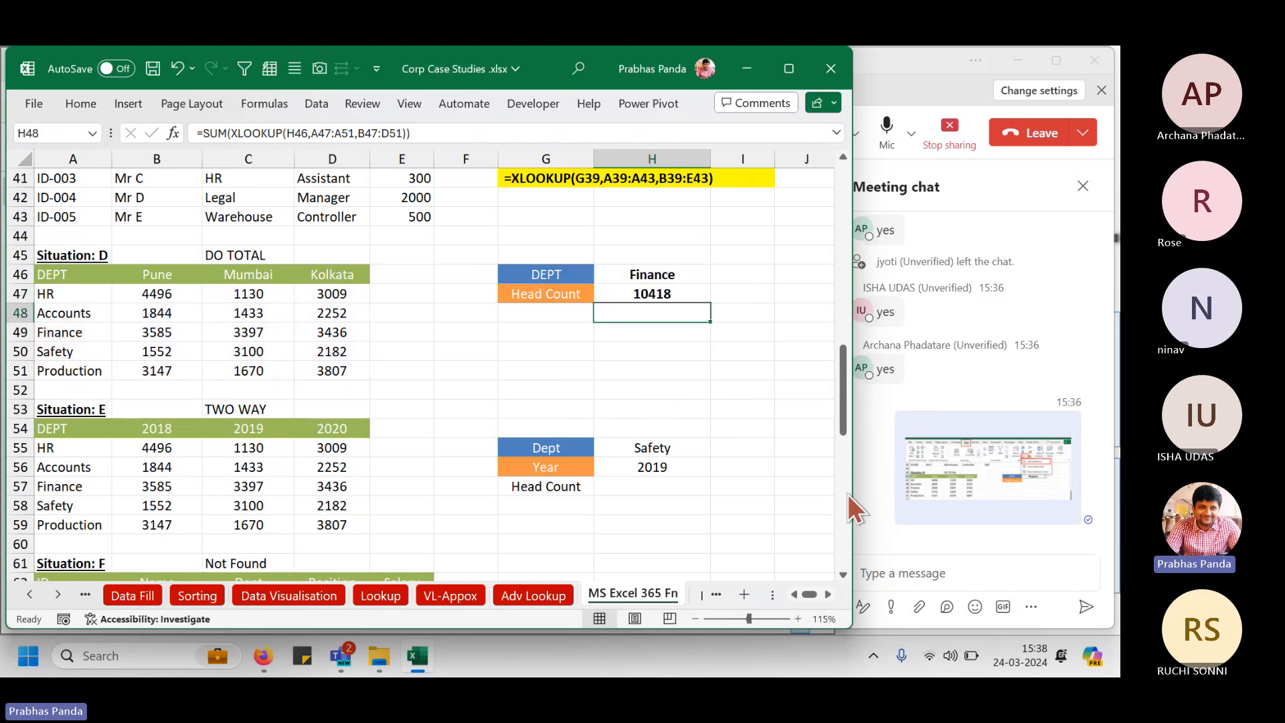
key("Down")
key("Down")
key("Left")
key("Up")
type("=SUM(XLOOKUP(H46,A47:A51,B47:D51))")
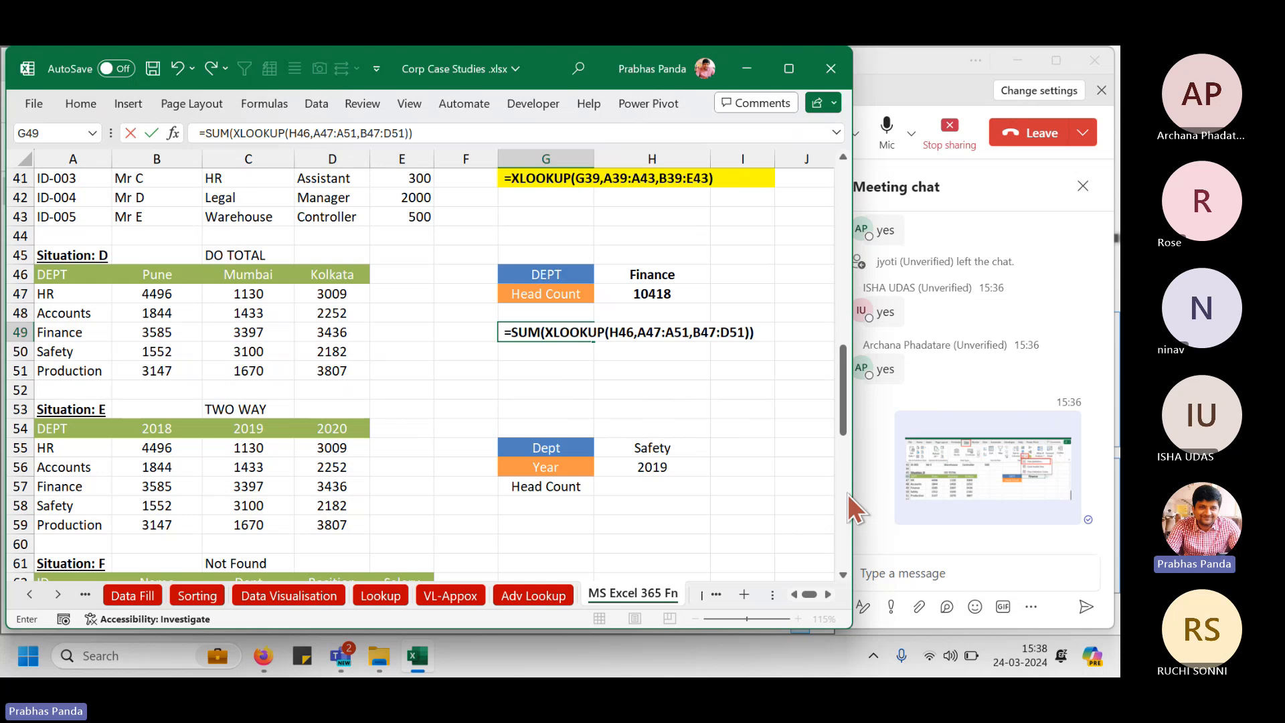
key("Down")
key("Up")
Highlight the formula note across G49:I49 with a yellow fill.
key("shift+Right")
key("shift+Right")
key("ctrl+c")
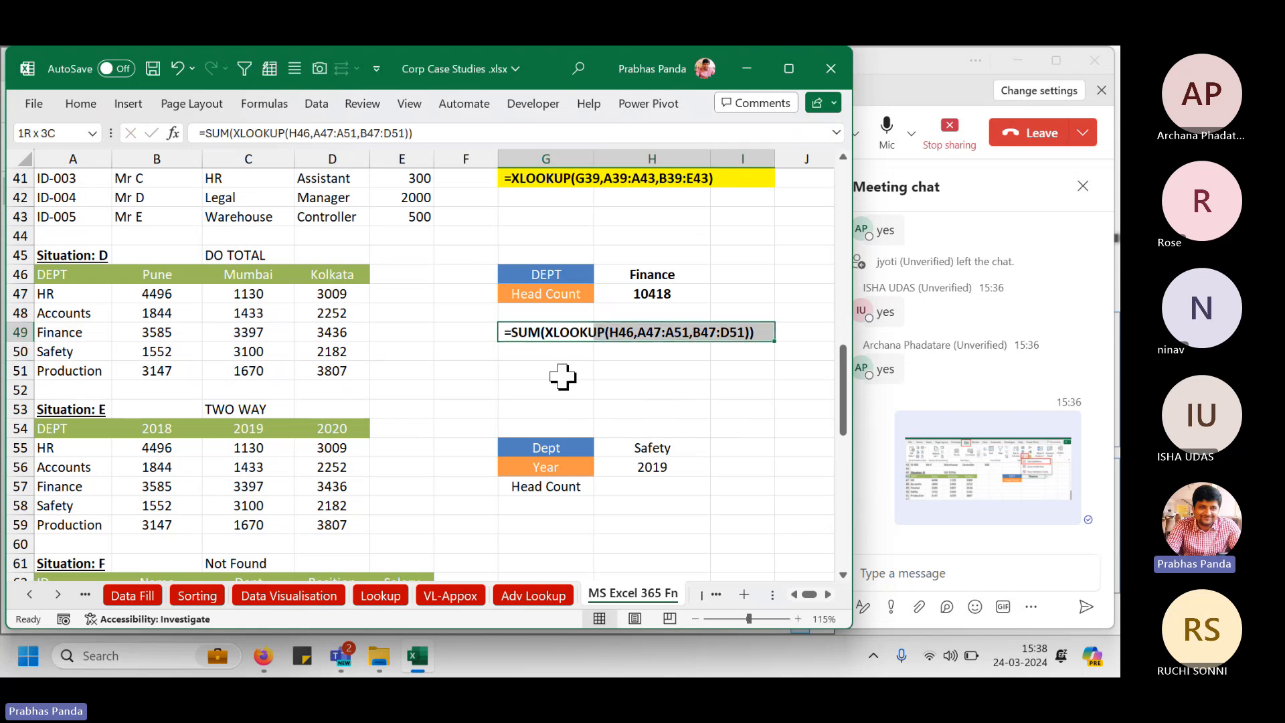
left_click(100, 100)
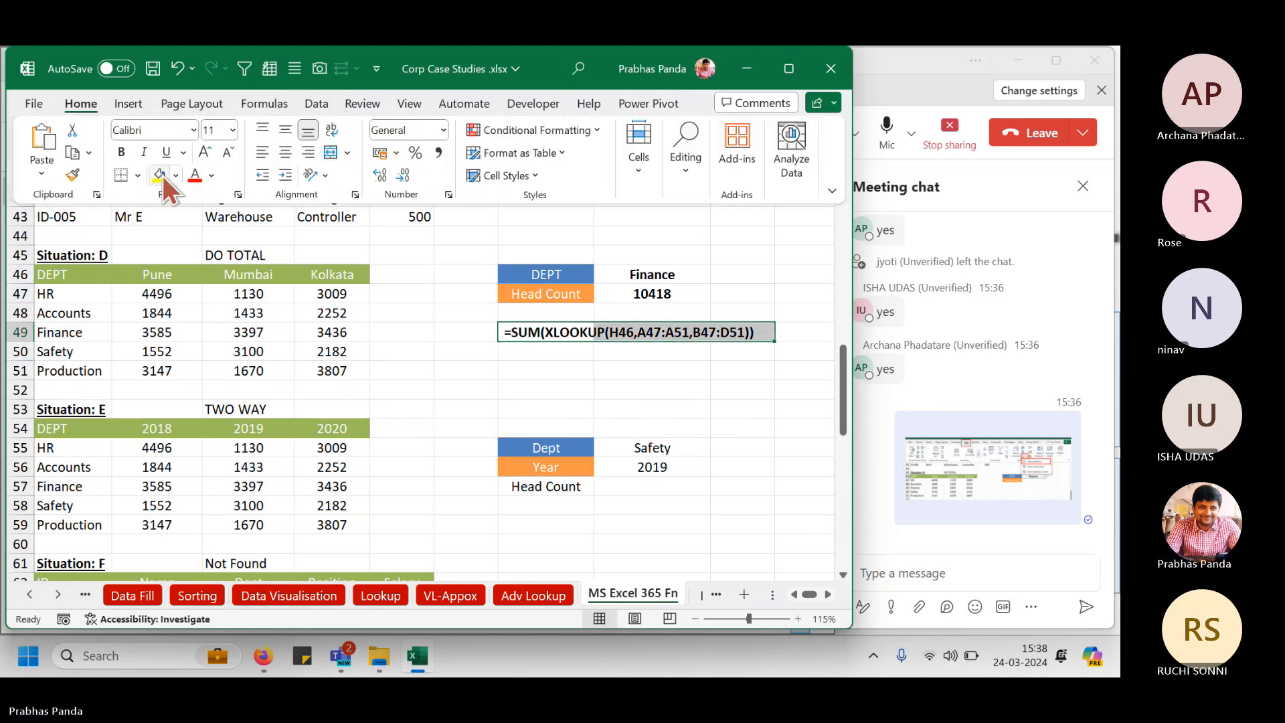
left_click(163, 176)
left_click(669, 386)
Send the formula =SUM(XLOOKUP(H46,A47:A51,B47:D51)) in the Teams meeting chat and return to the Excel worksheet.
left_click(938, 575)
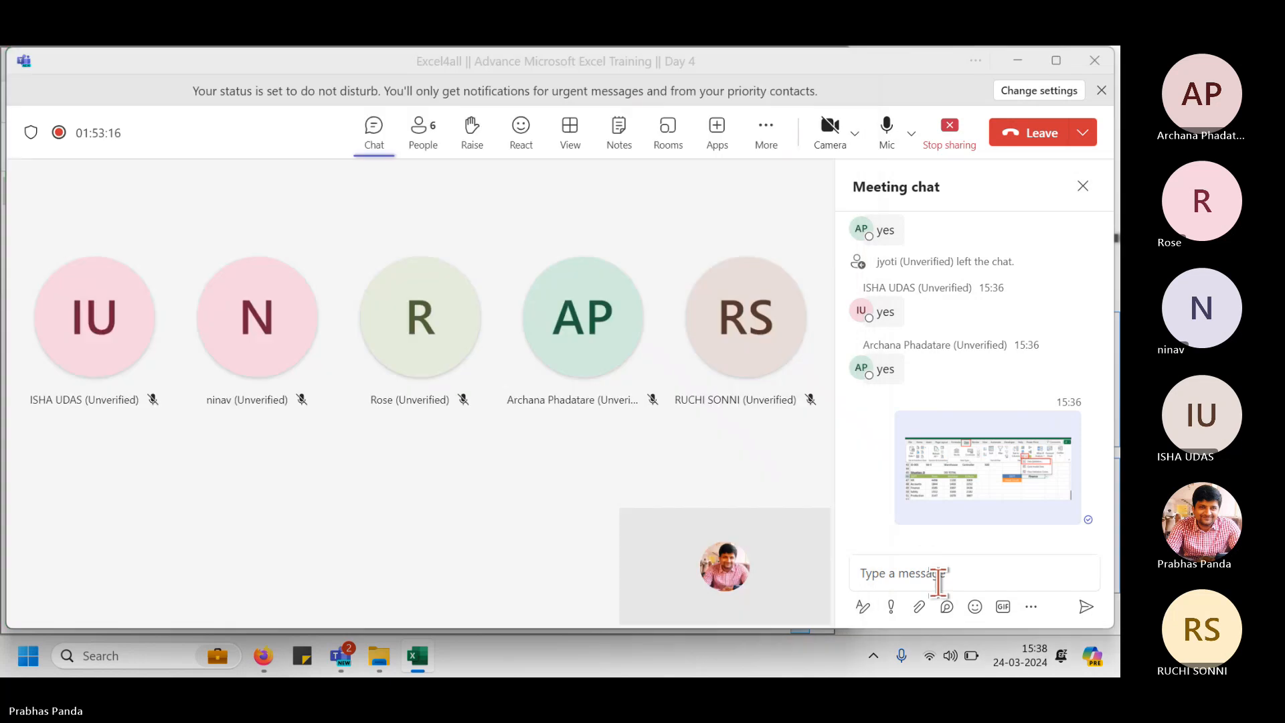
key("ctrl+v")
key("Return")
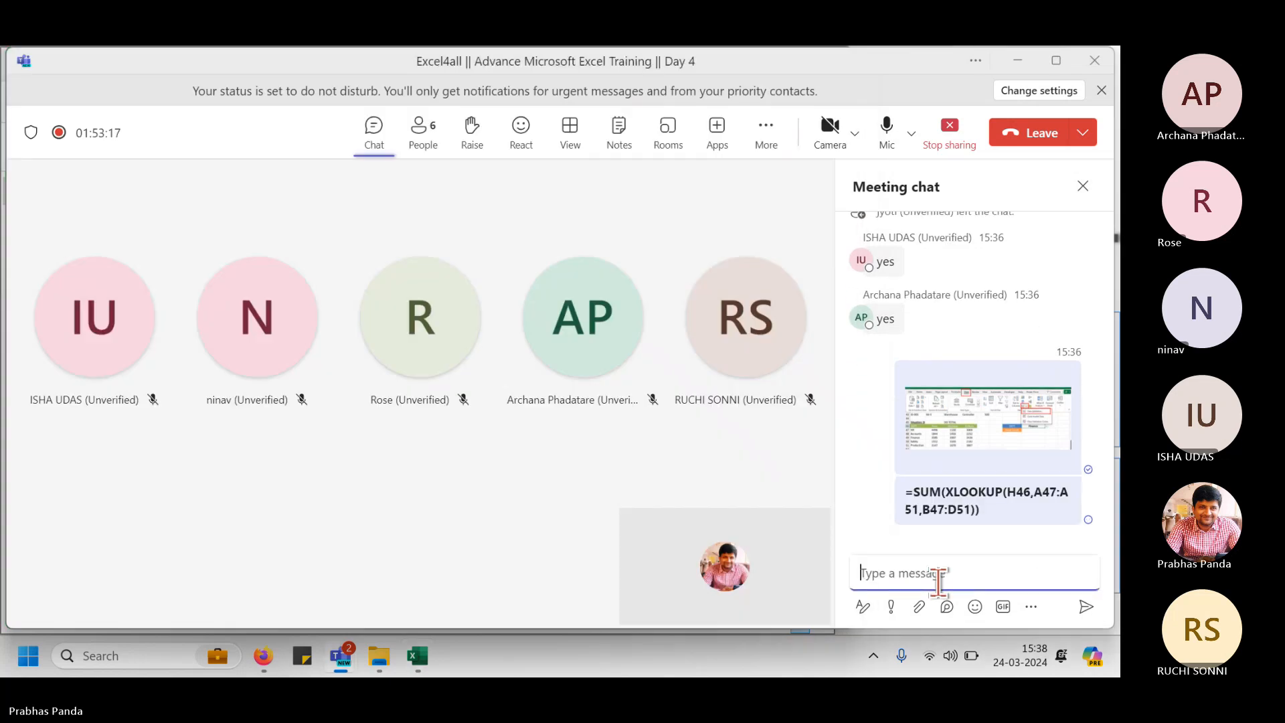
key("alt+Tab")
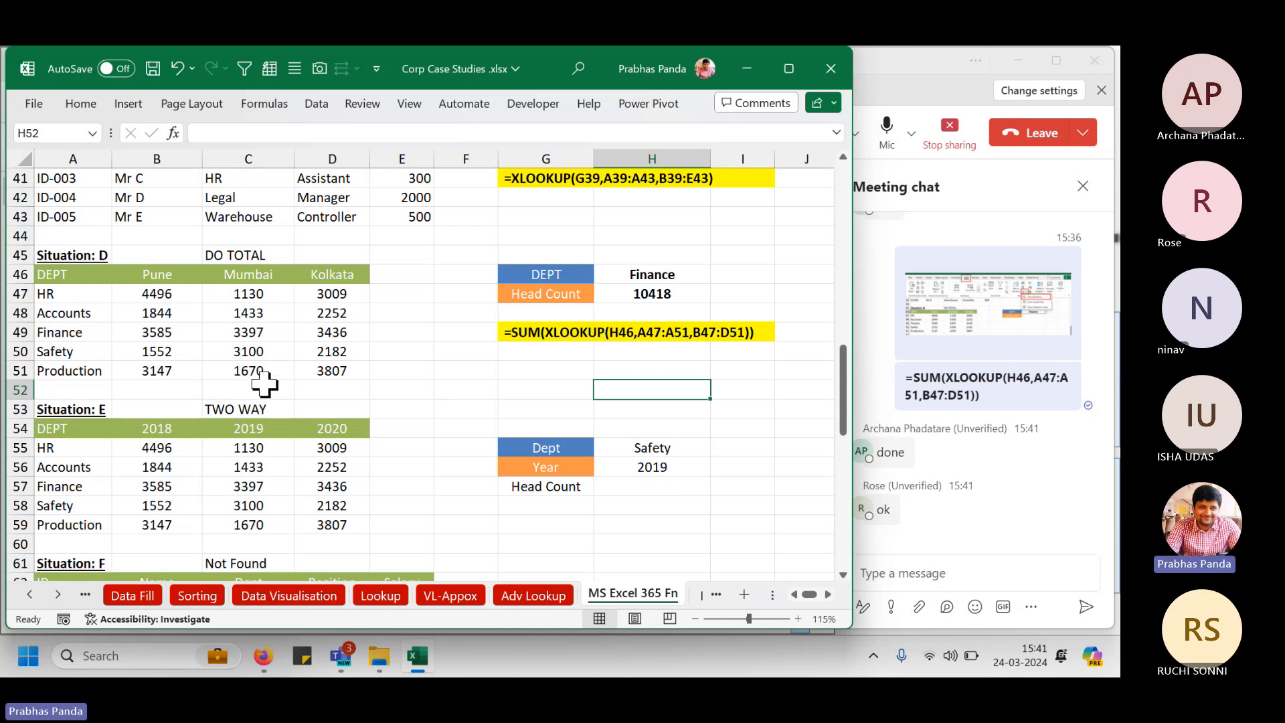
Examine Situation E's department column, its year headings and the Dept and Year lookup cells H55 and H56.
scroll(264, 383, "down", 2)
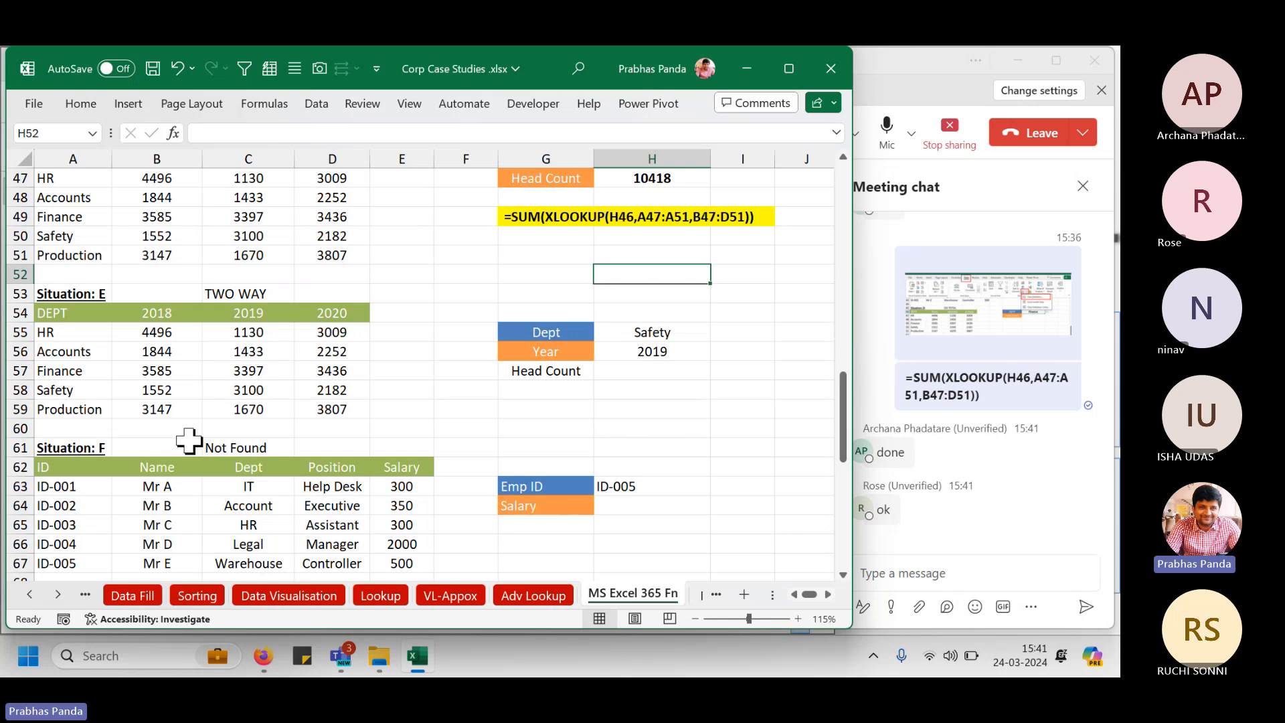
left_click_drag(80, 319, 98, 410)
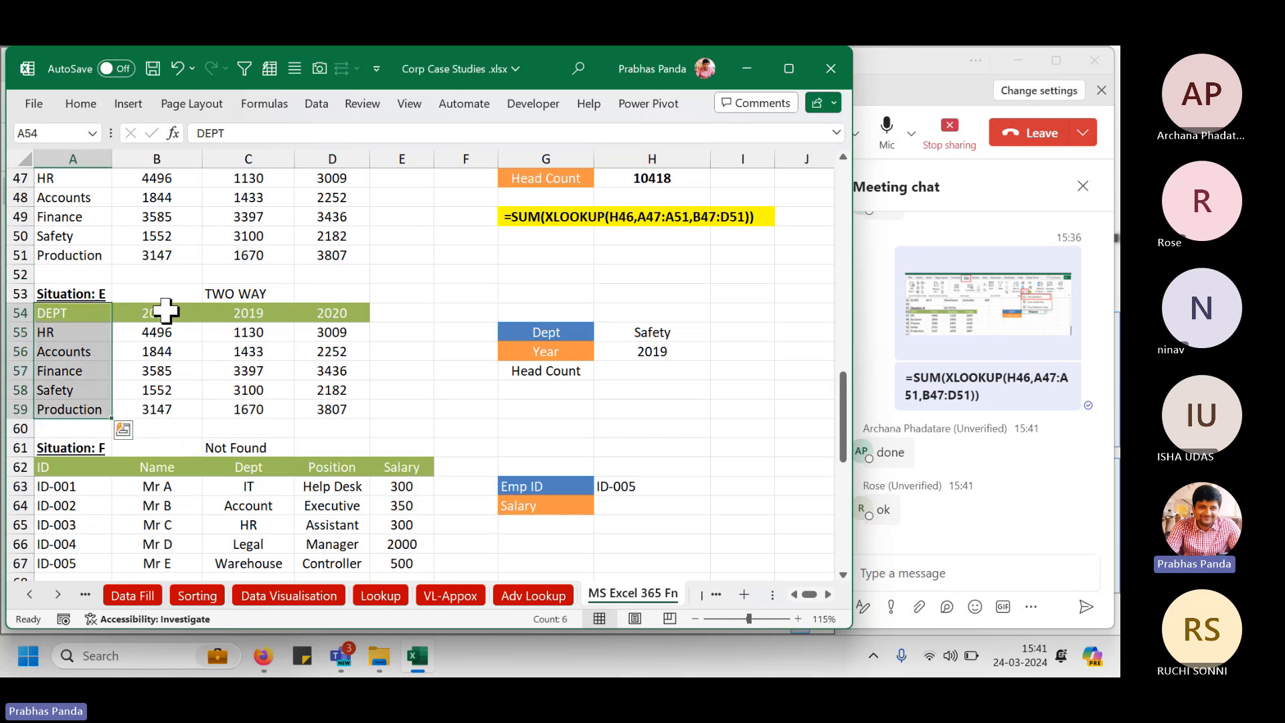
left_click_drag(170, 314, 365, 315)
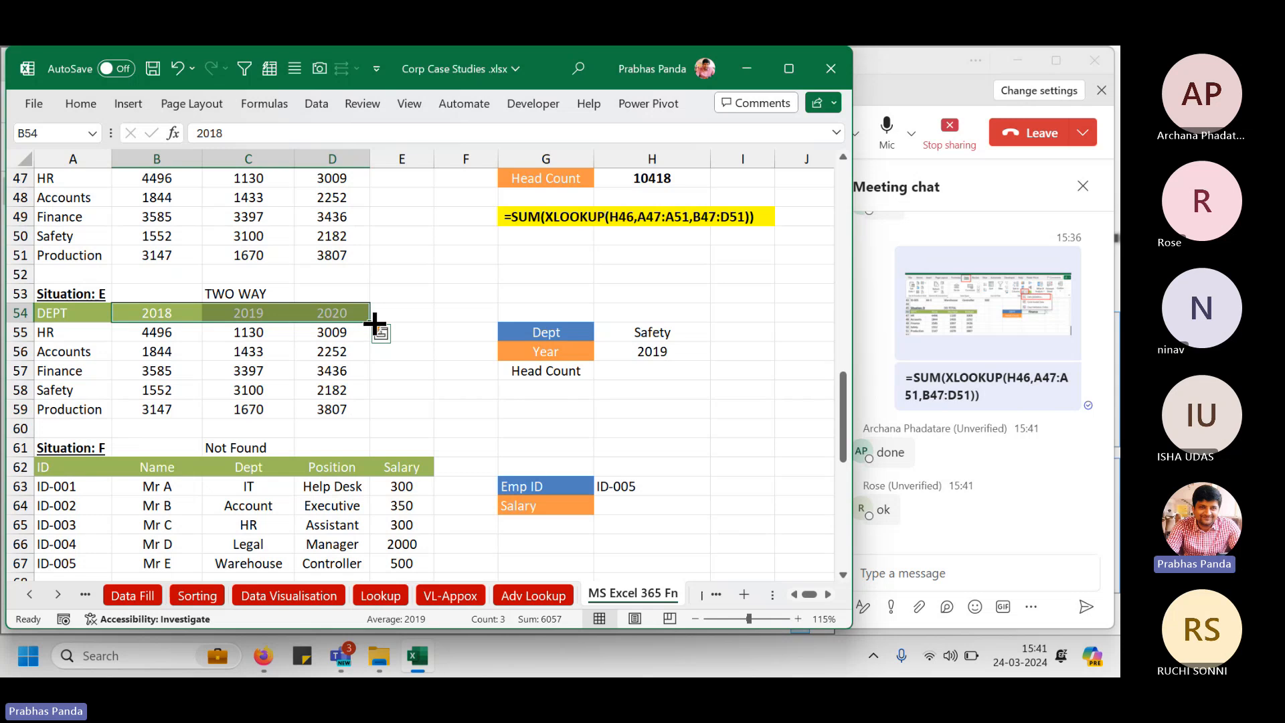
left_click_drag(45, 315, 67, 409)
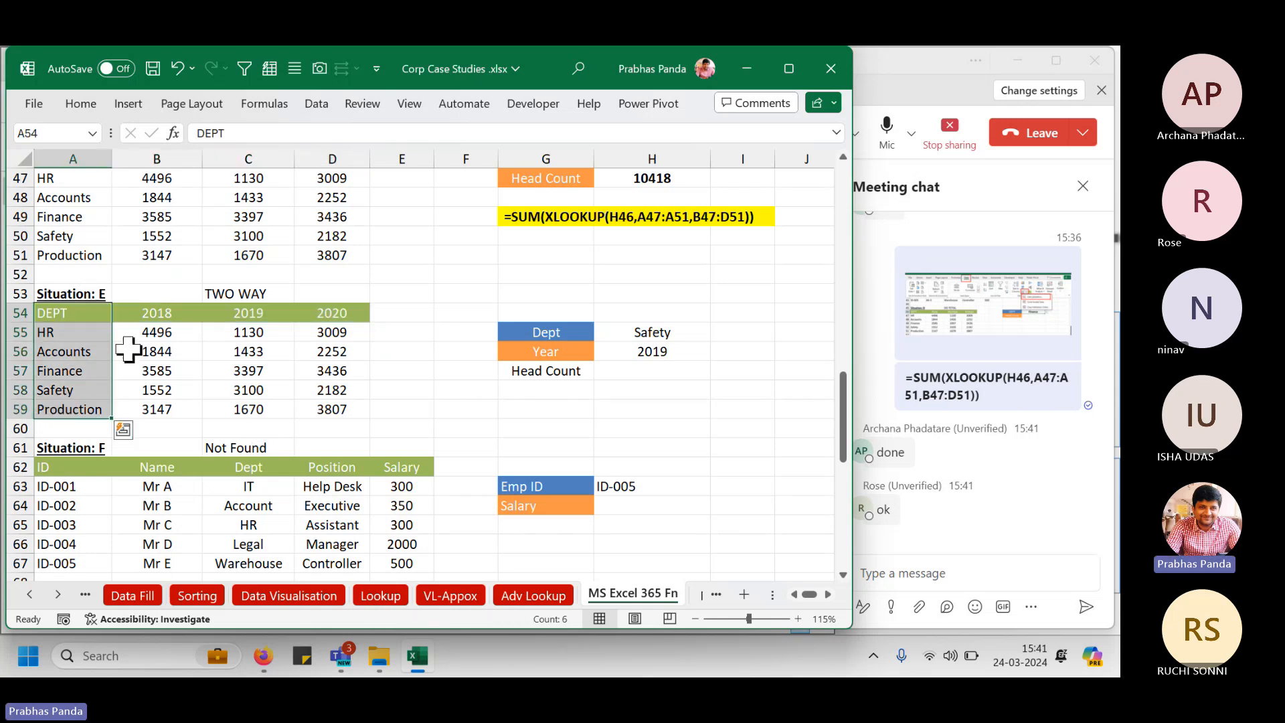
left_click_drag(161, 315, 367, 309)
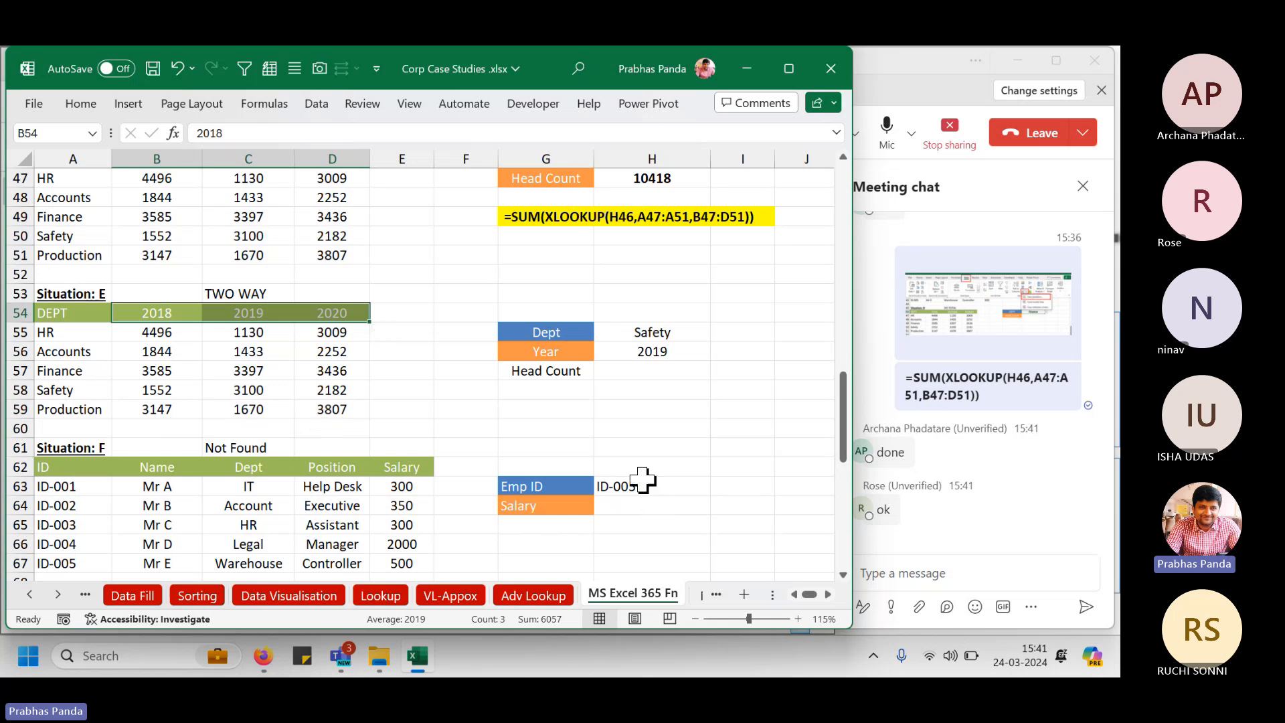
scroll(604, 422, "down", 1)
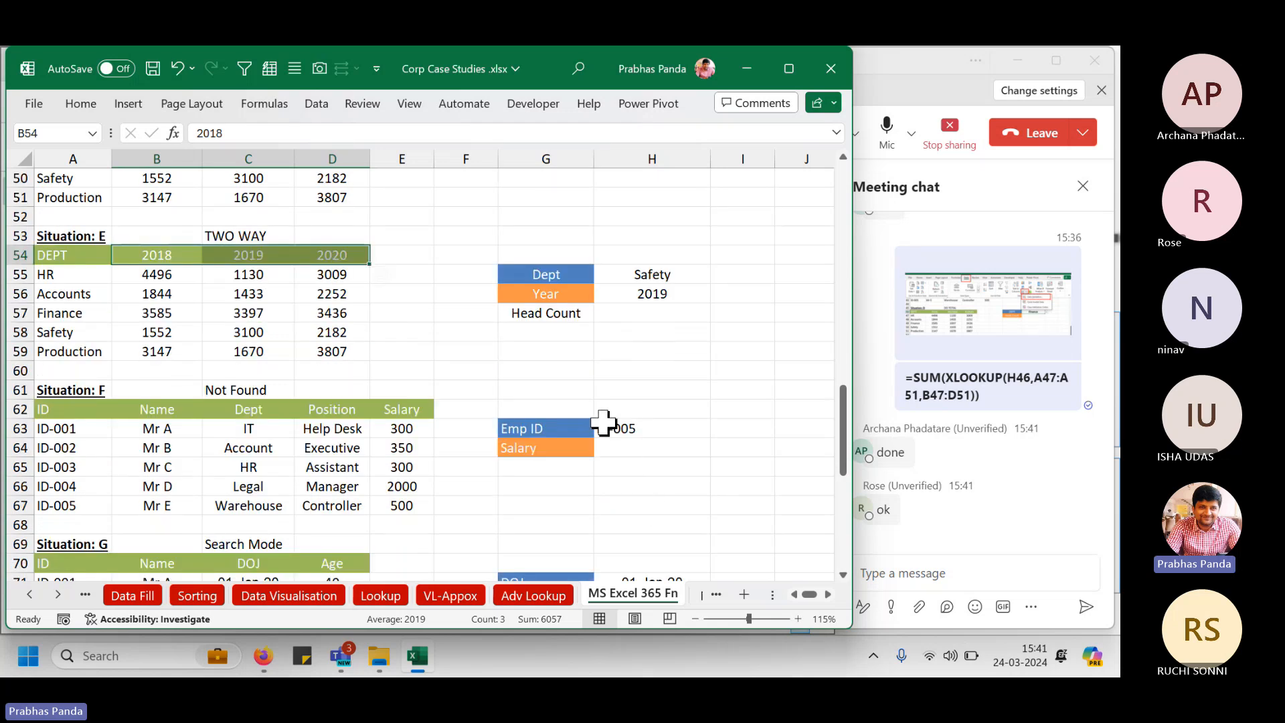
left_click(674, 273)
key("ctrl")
key("ctrl")
key("ctrl")
key("ctrl")
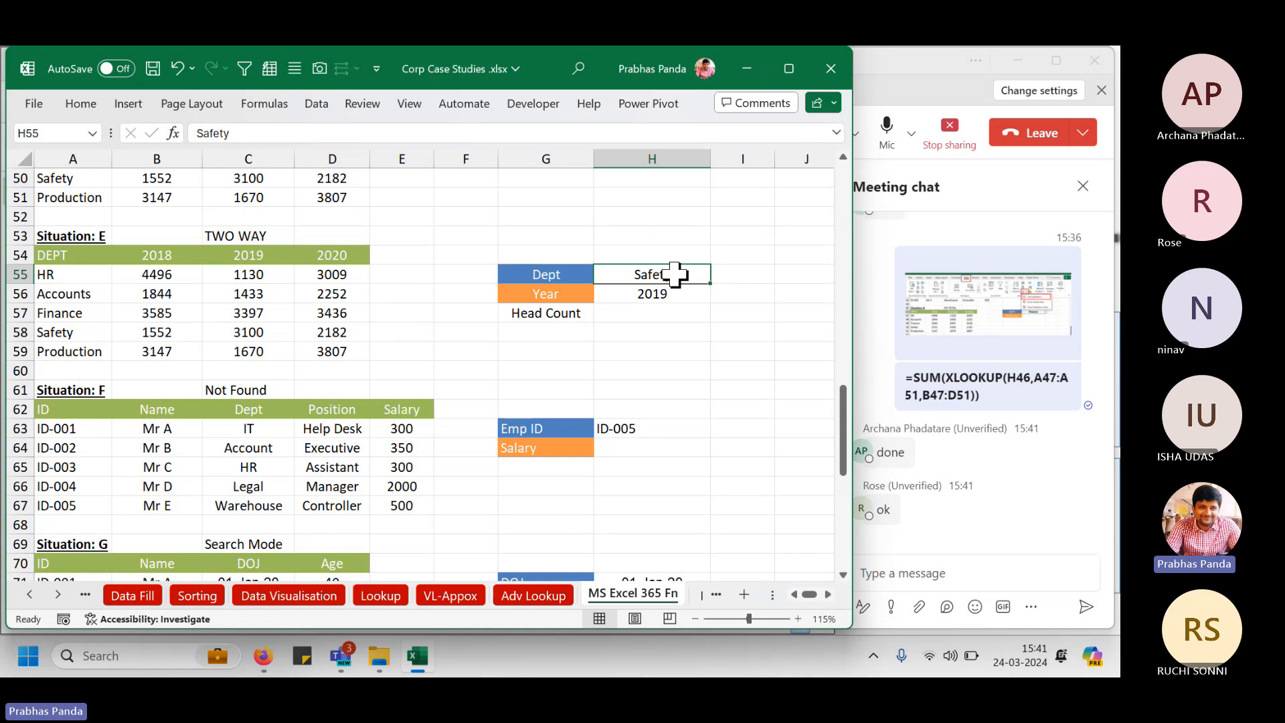
left_click(669, 293)
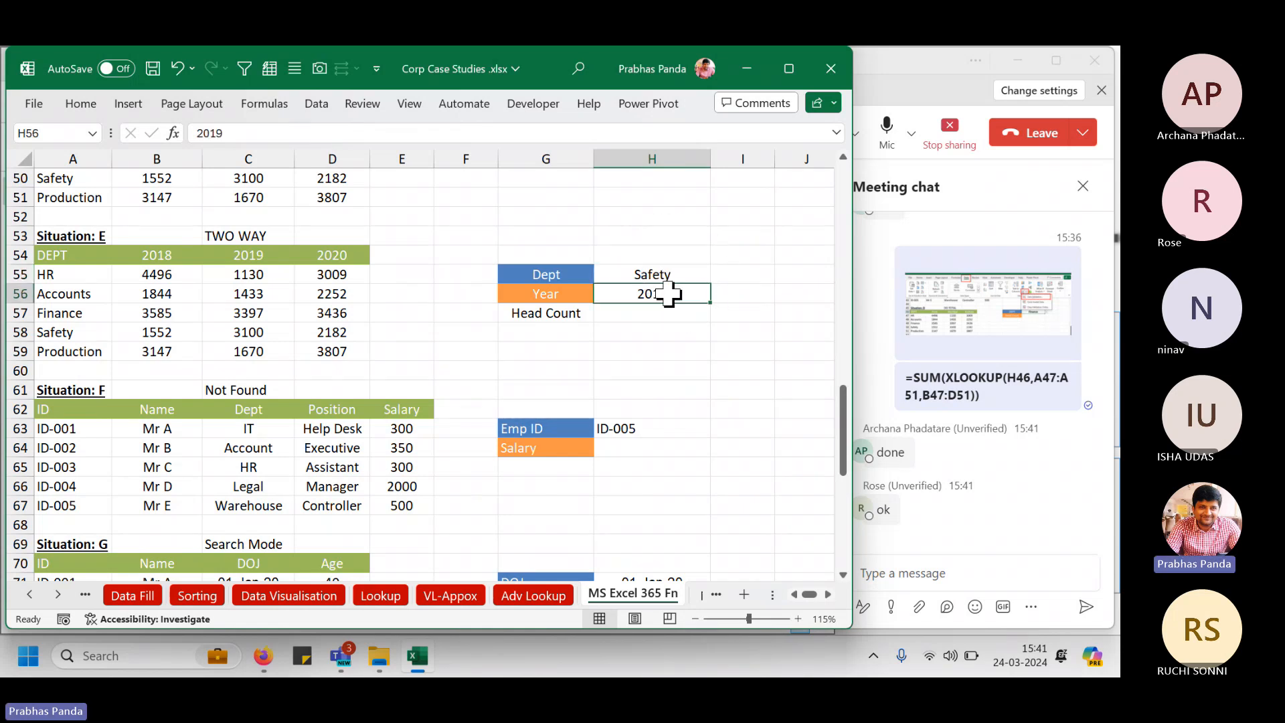
Highlight the Safety row and 2019 column in Situation E, boxing their intersecting cell and the Head Count result cell in red.
key("ctrl")
key("ctrl")
left_click(663, 319)
key("ctrl")
key("ctrl")
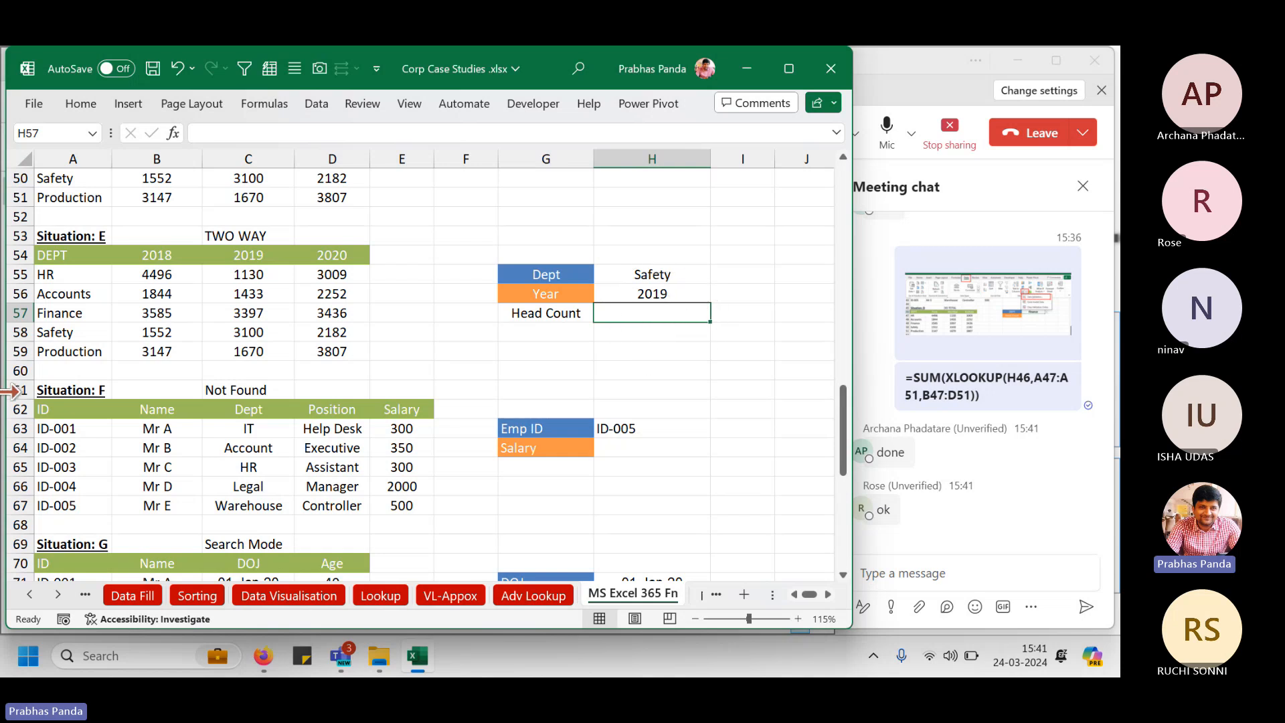
left_click(8, 332)
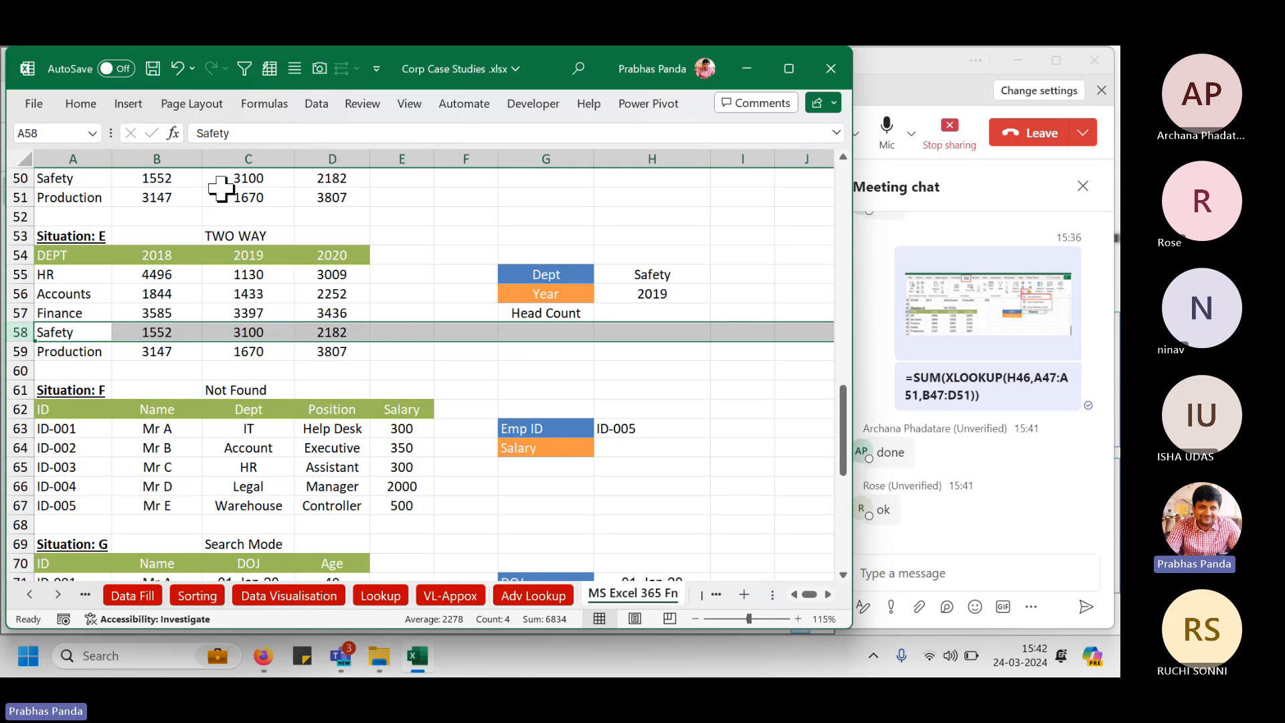
left_click(255, 159)
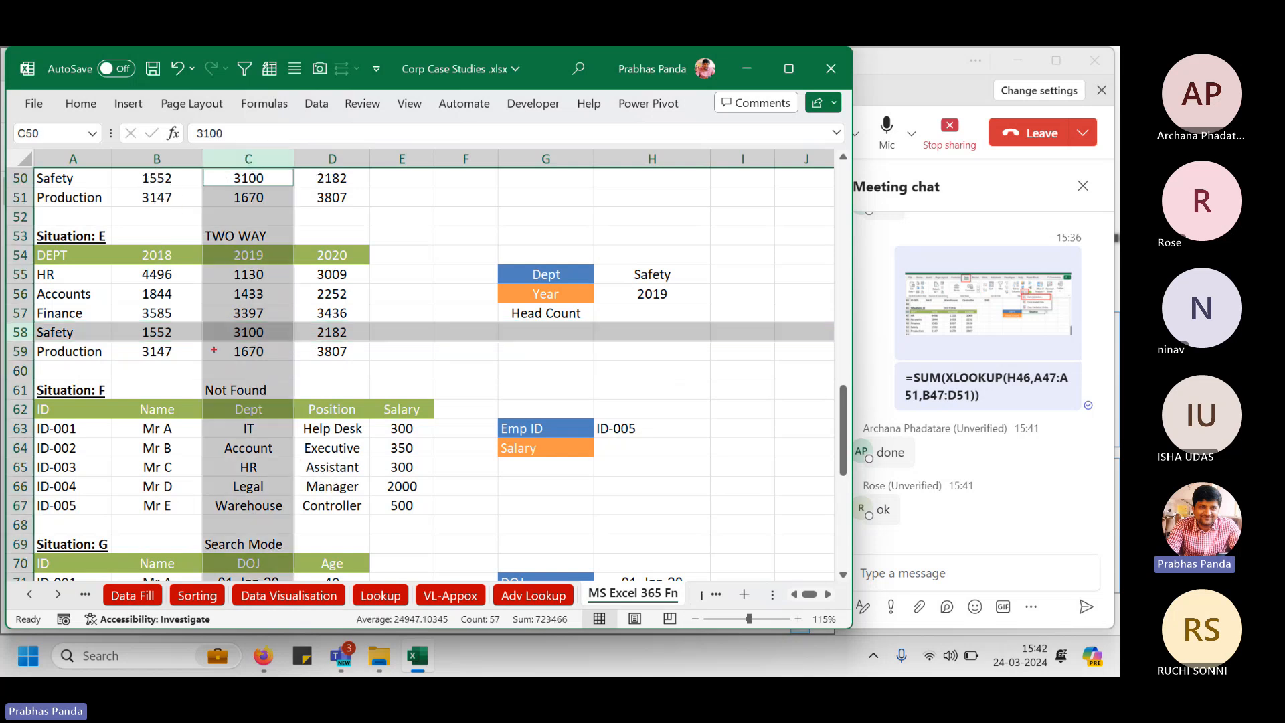
left_click_drag(199, 320, 293, 346)
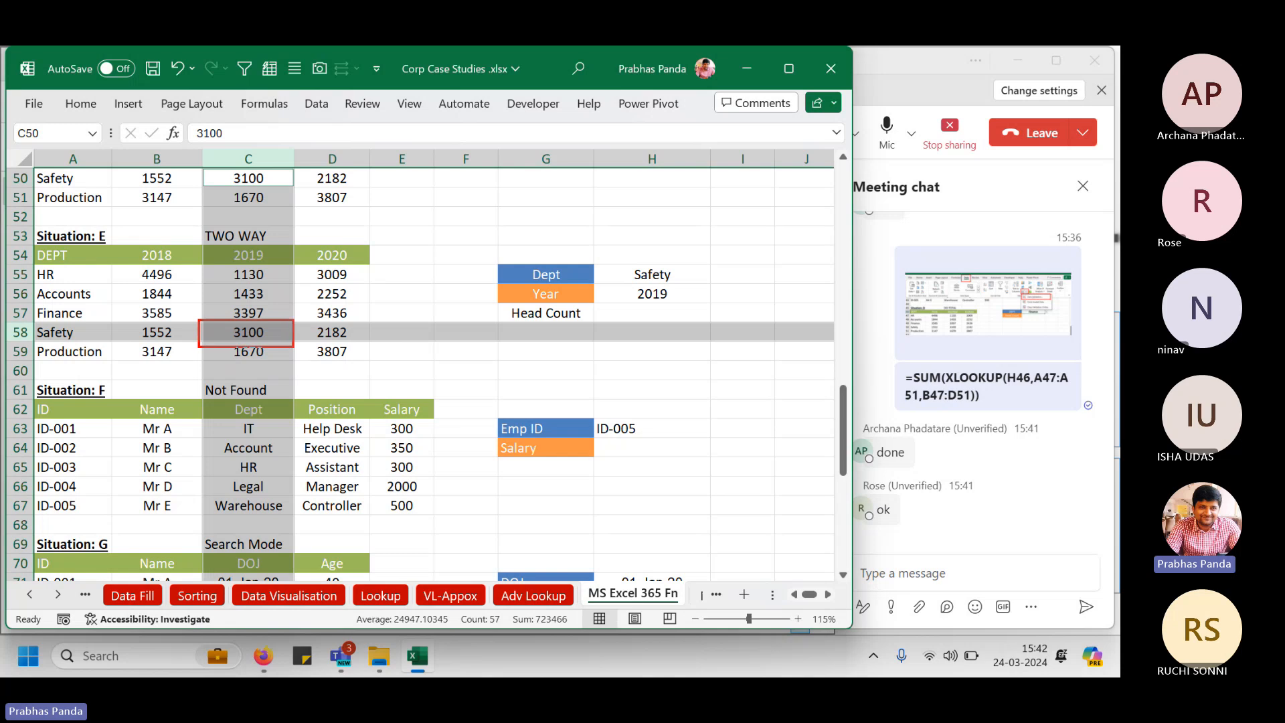
mouse_move(598, 298)
left_mouse_down()
mouse_move(629, 329)
mouse_move(707, 328)
left_mouse_up()
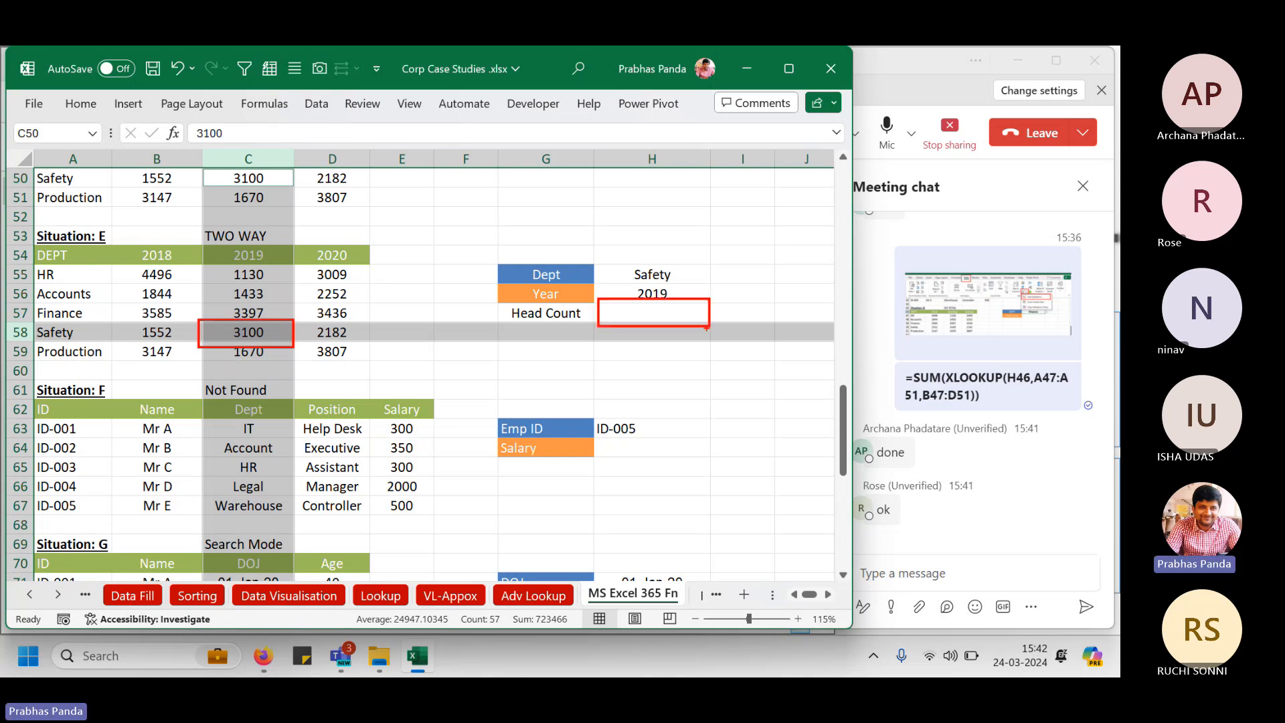
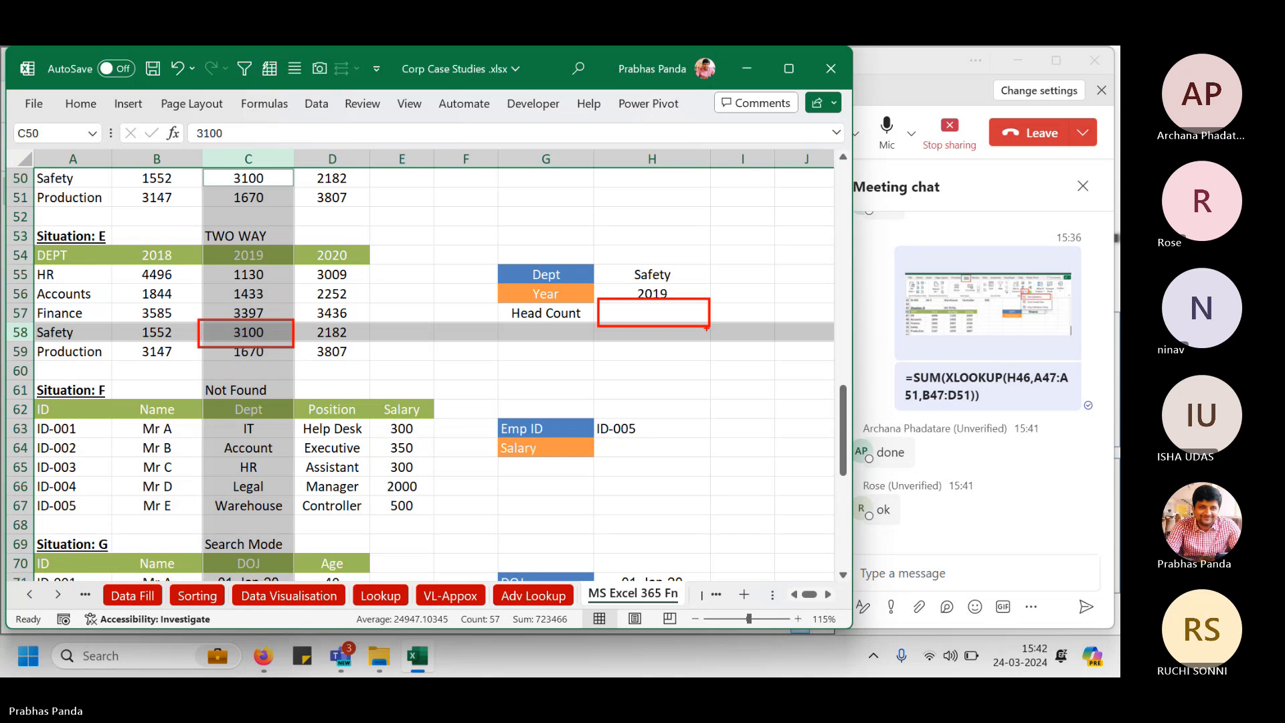
key("Escape")
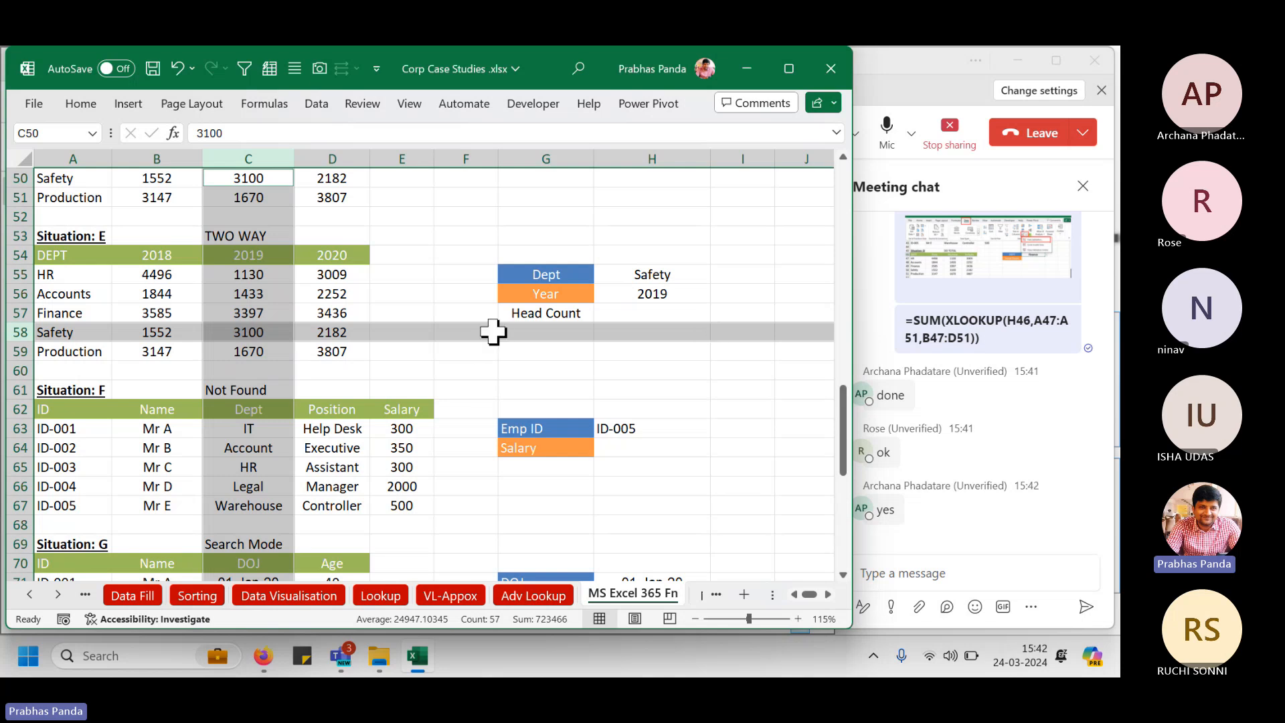
left_click(504, 313)
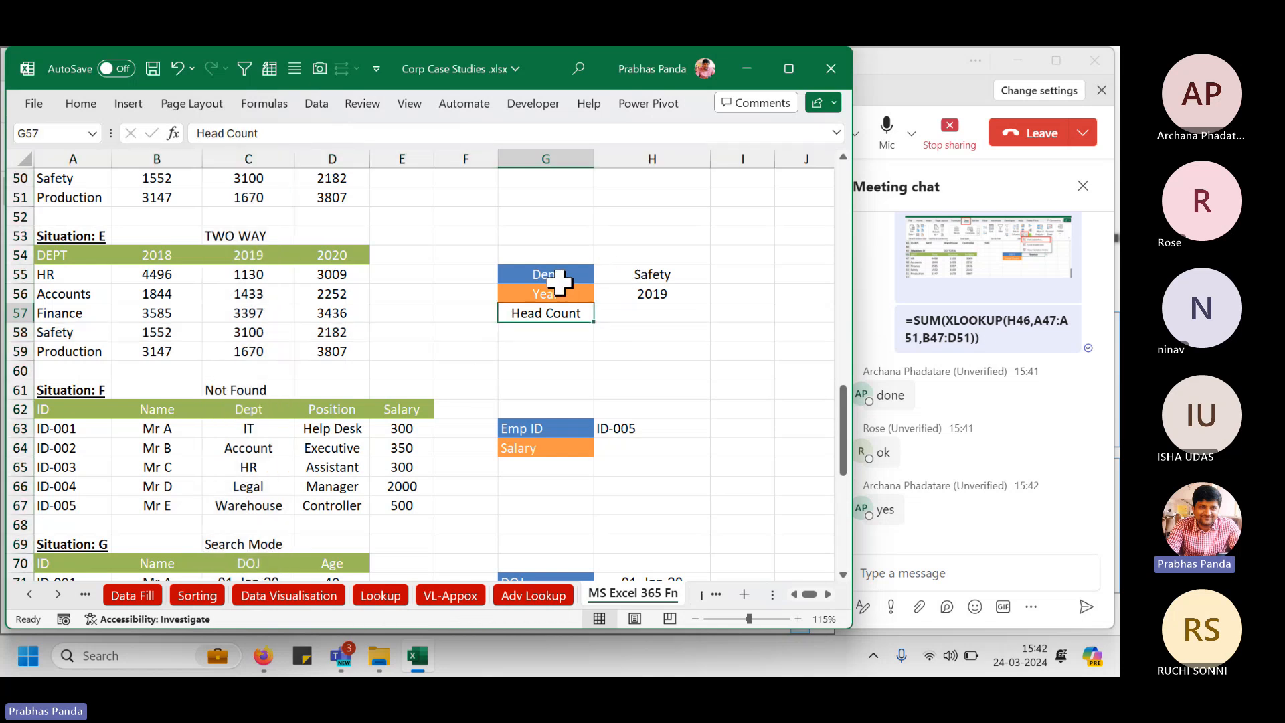
left_click(670, 271)
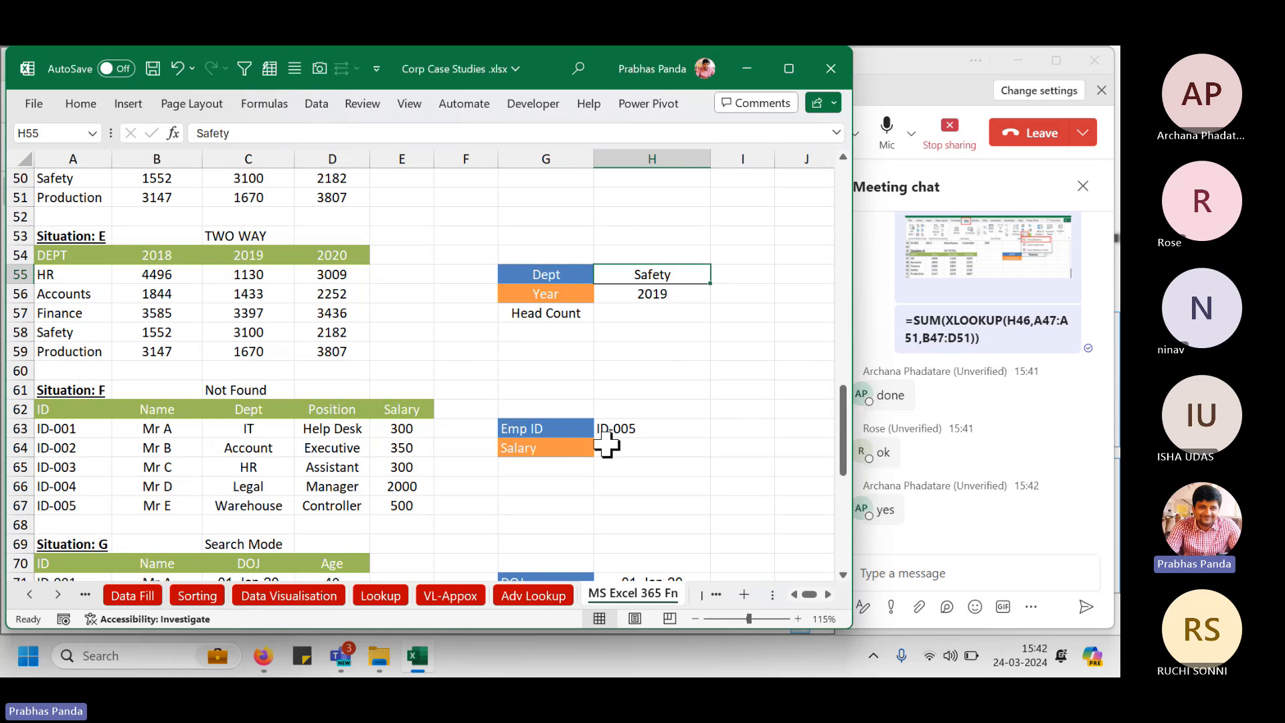
left_click(316, 103)
left_click(613, 178)
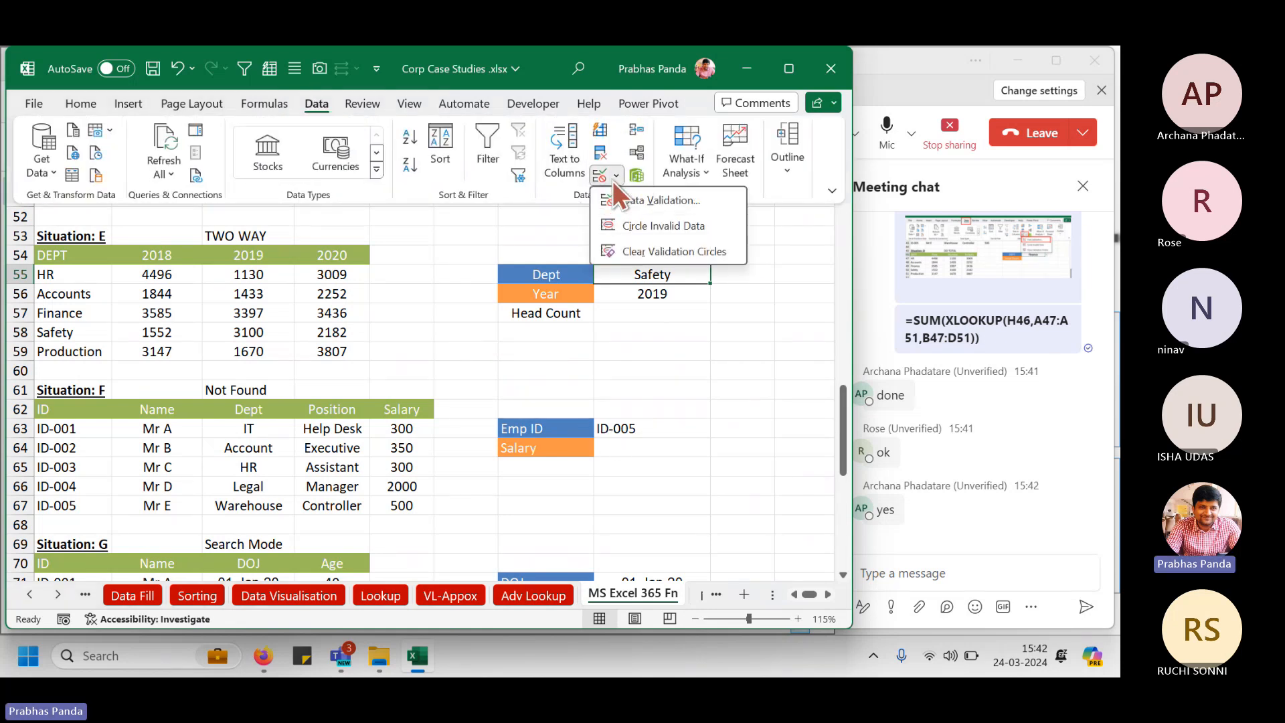
left_click(662, 201)
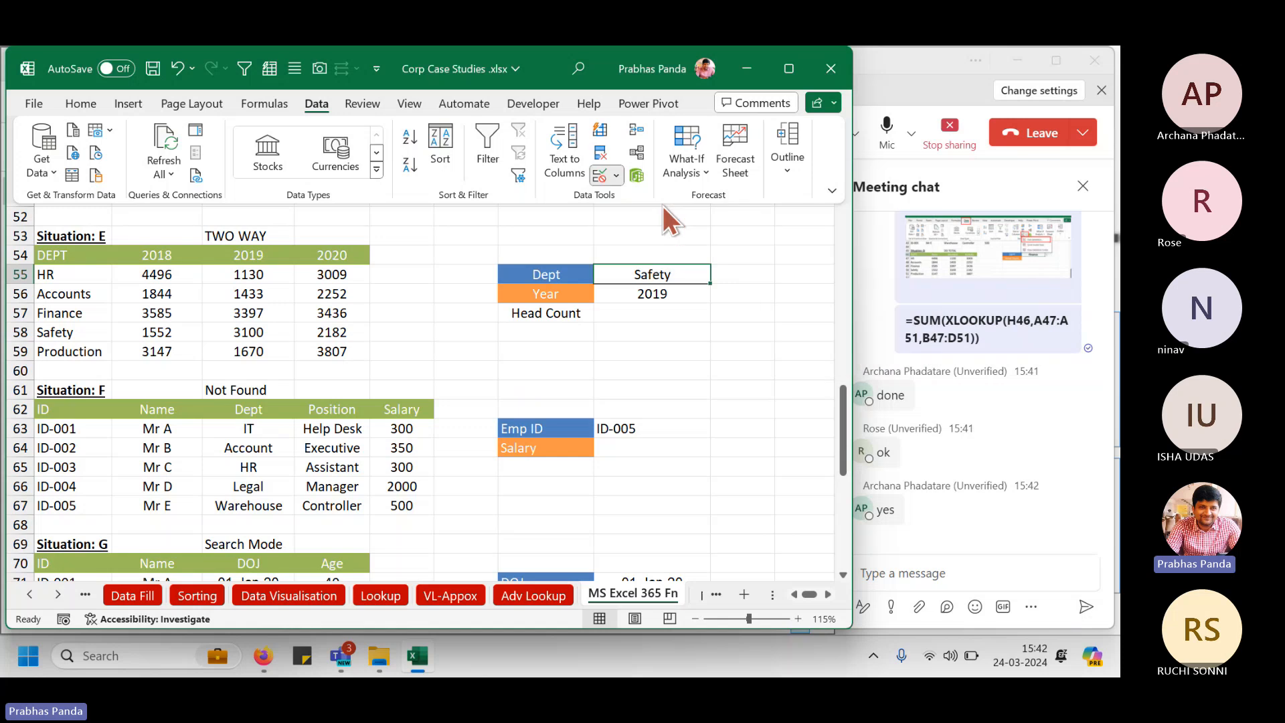
left_click(643, 271)
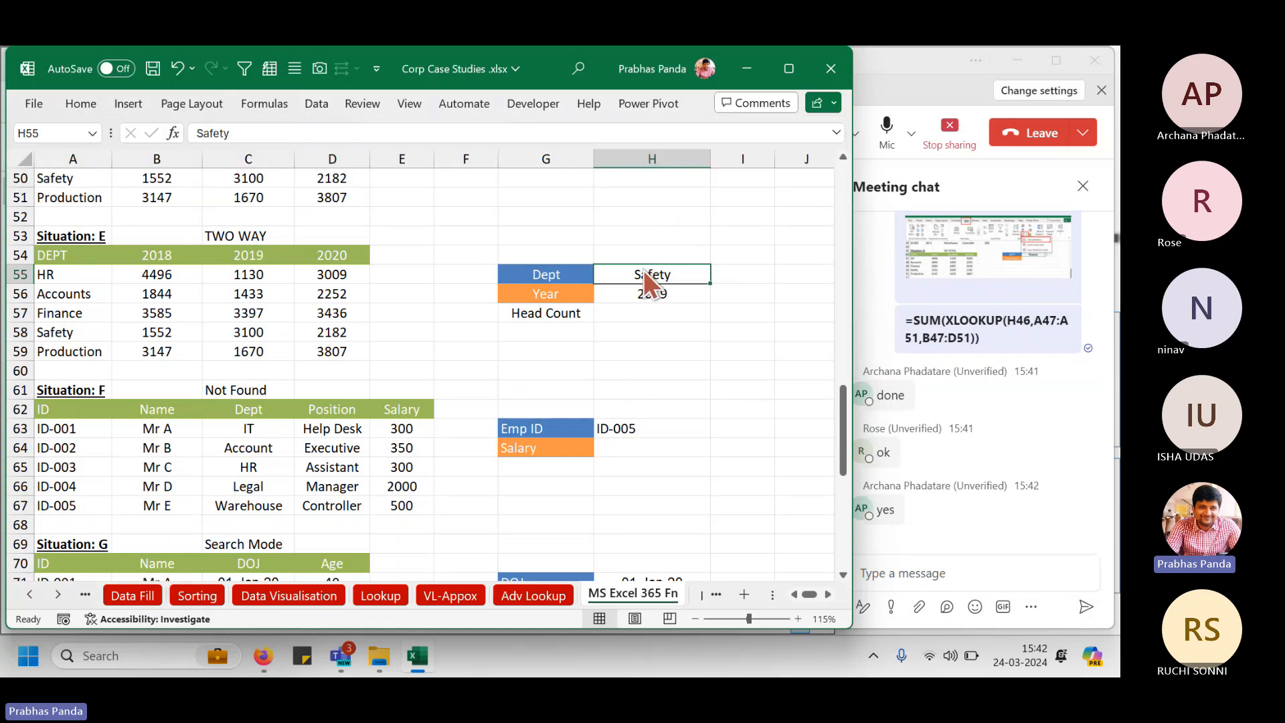
right_click(643, 271)
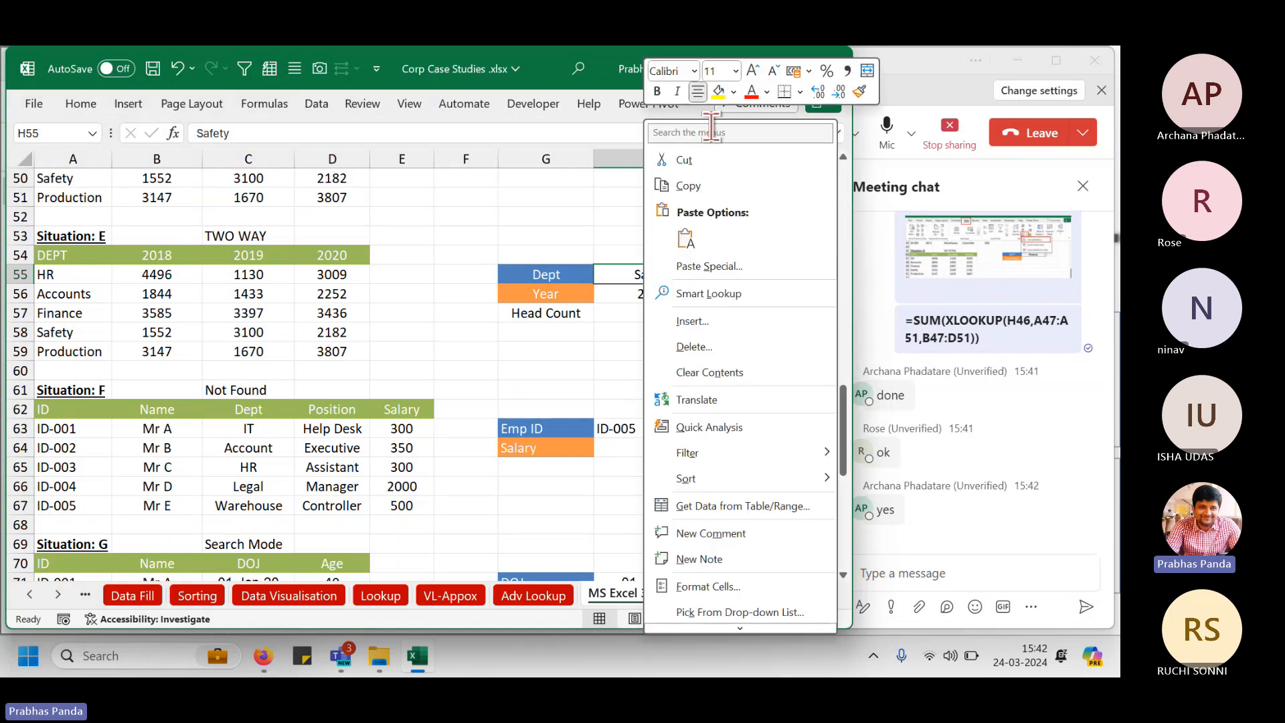
left_click(711, 127)
left_click(711, 127)
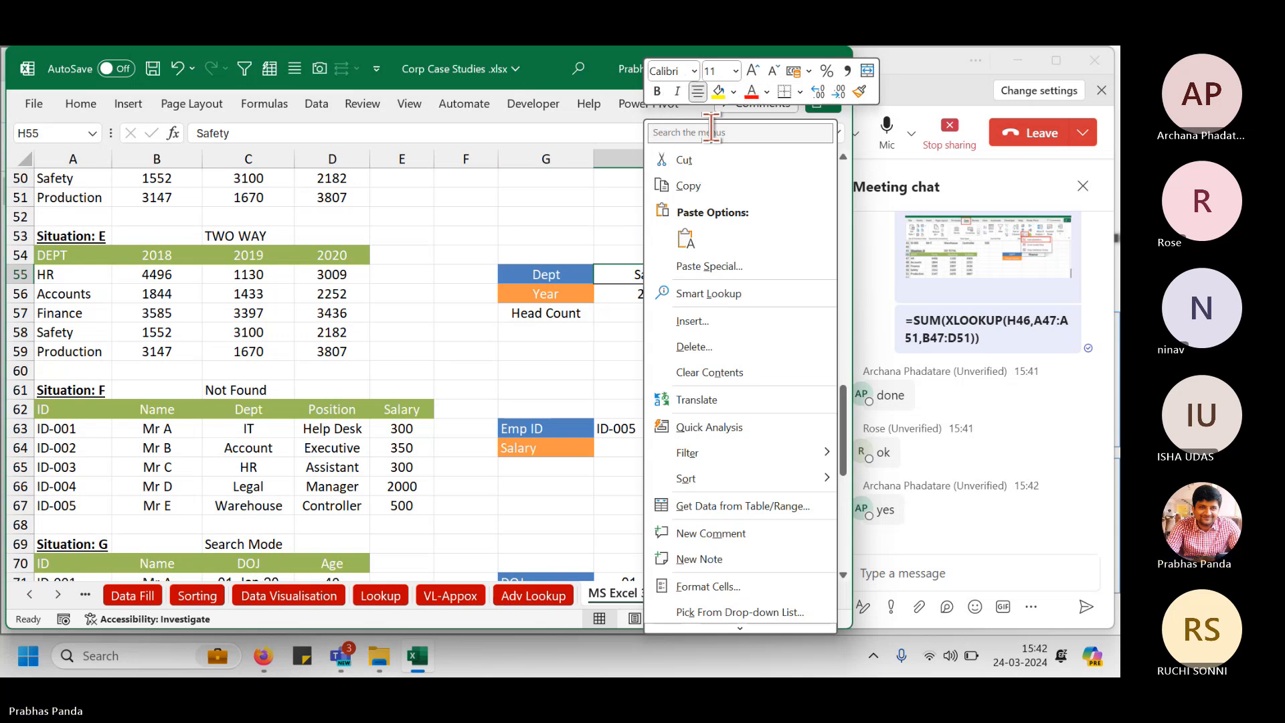
key("Escape")
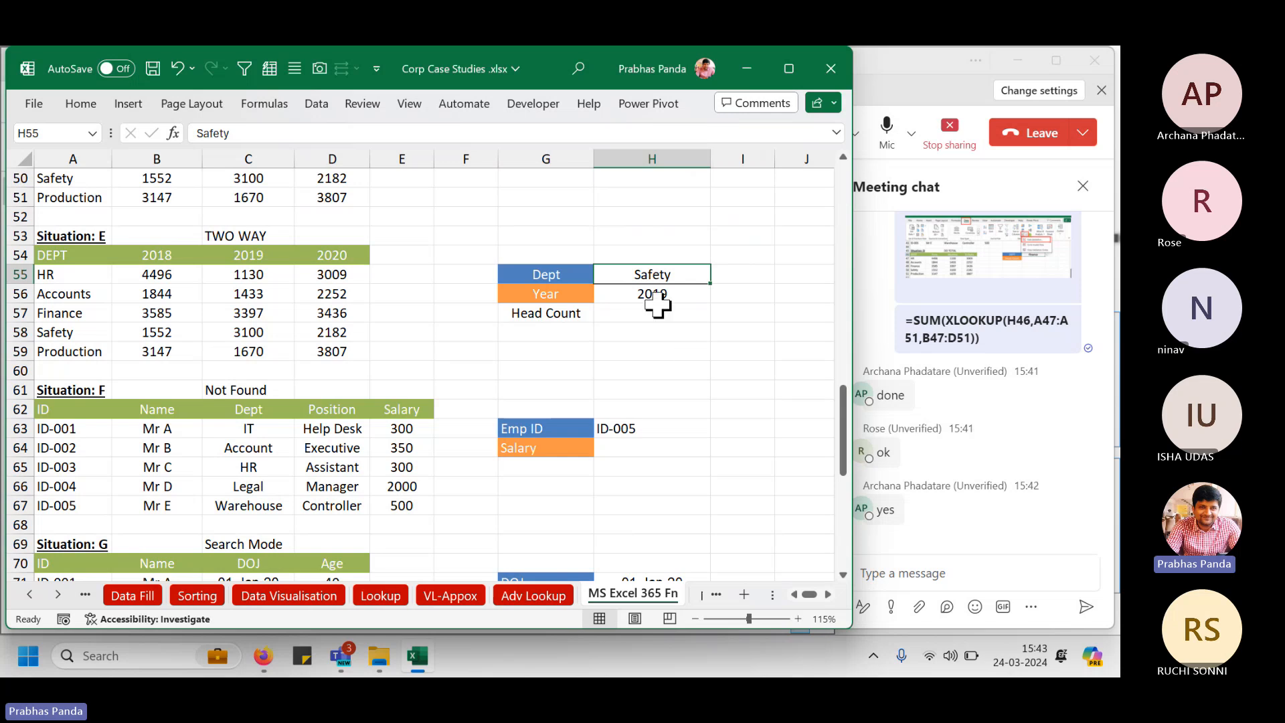
Add list data validation to the Dept cell H55, using the department names in A55:A59 as the source.
left_click(686, 274)
key("alt")
key("d")
key("l")
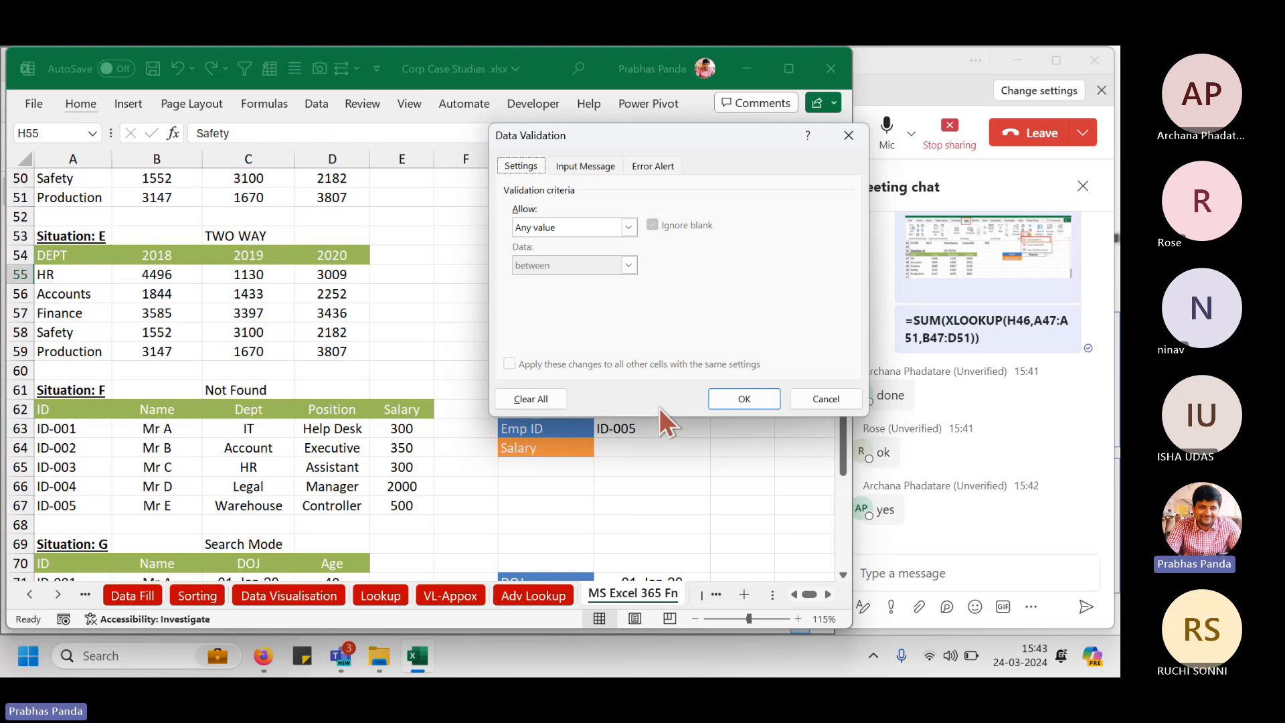
left_click(559, 227)
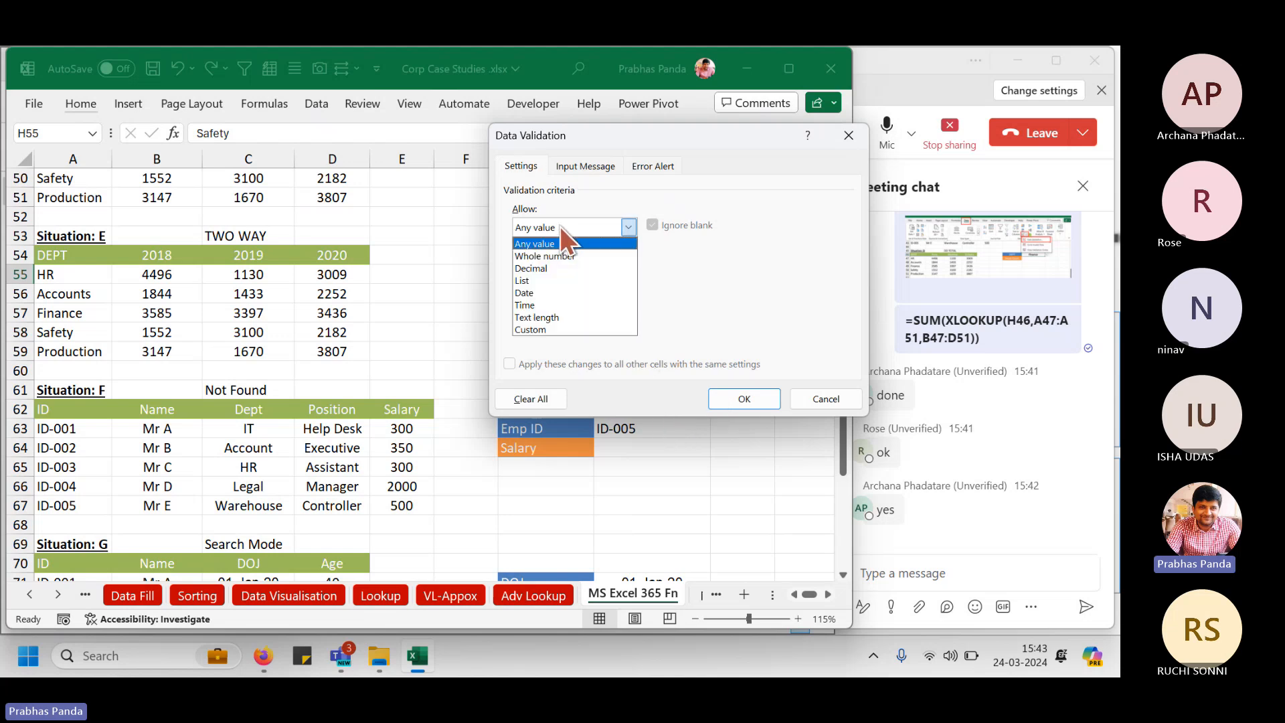
left_click(538, 282)
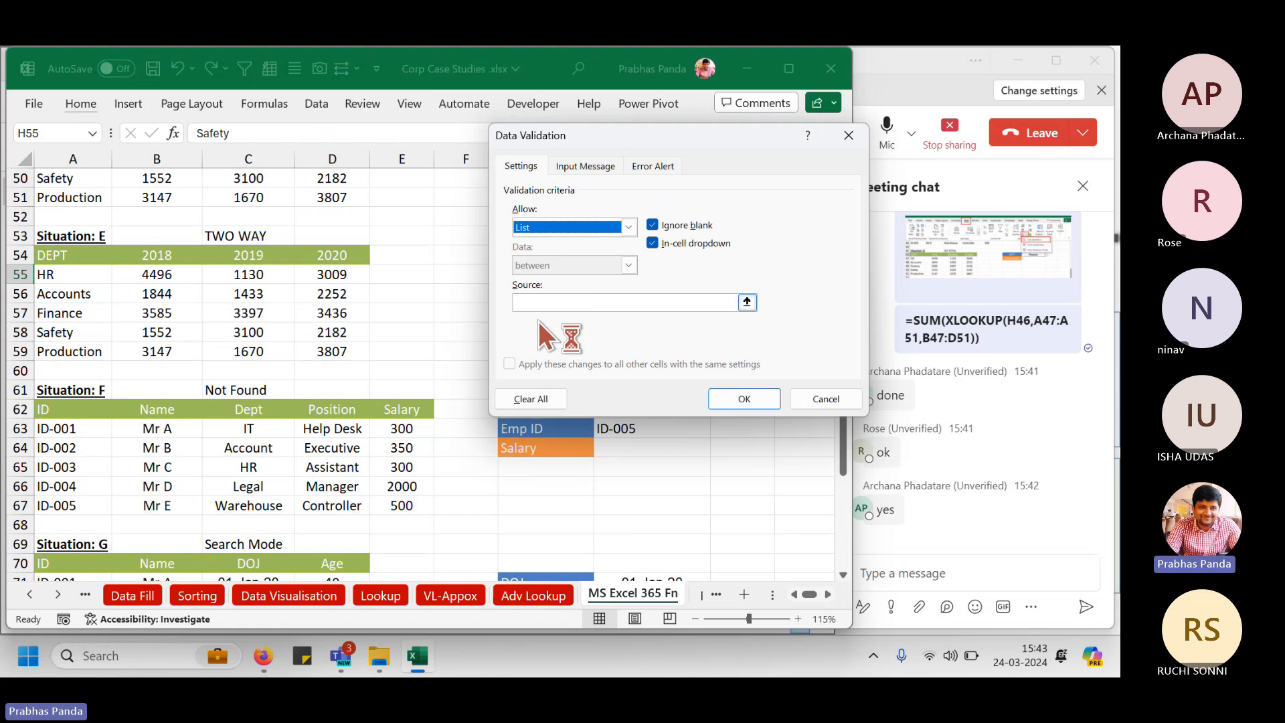
left_click(538, 303)
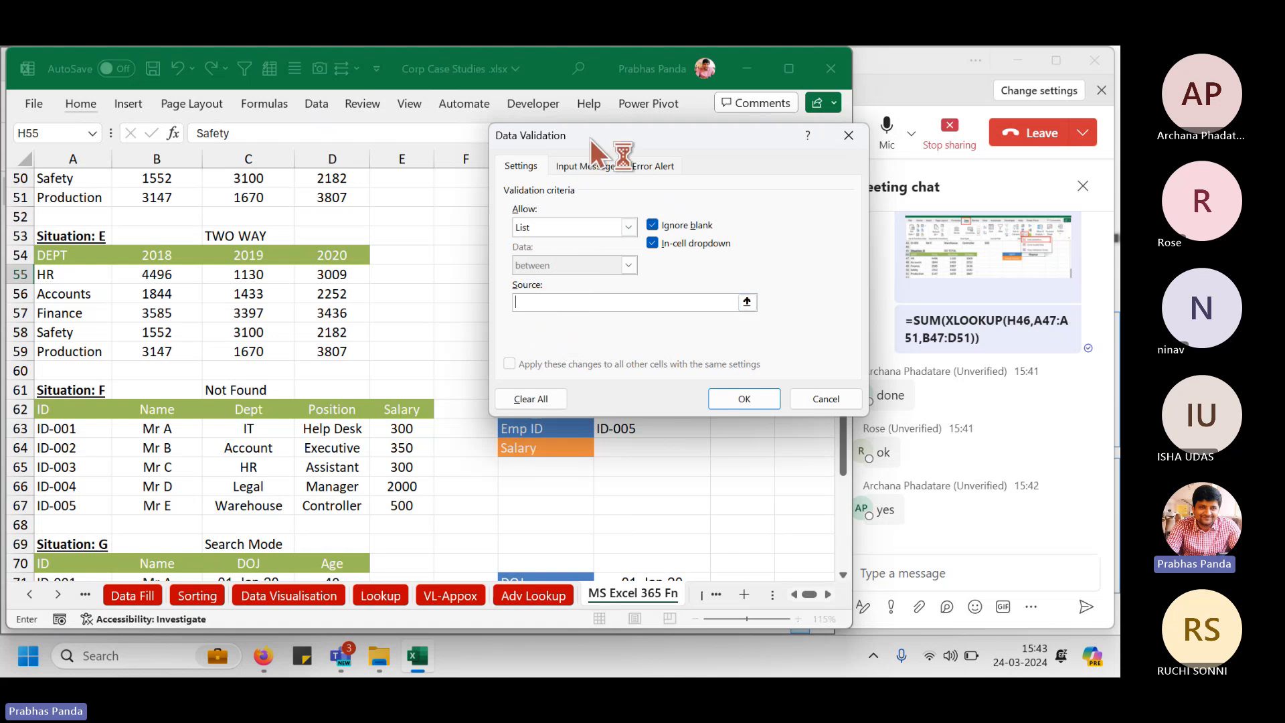
left_click_drag(56, 281, 67, 349)
key("Return")
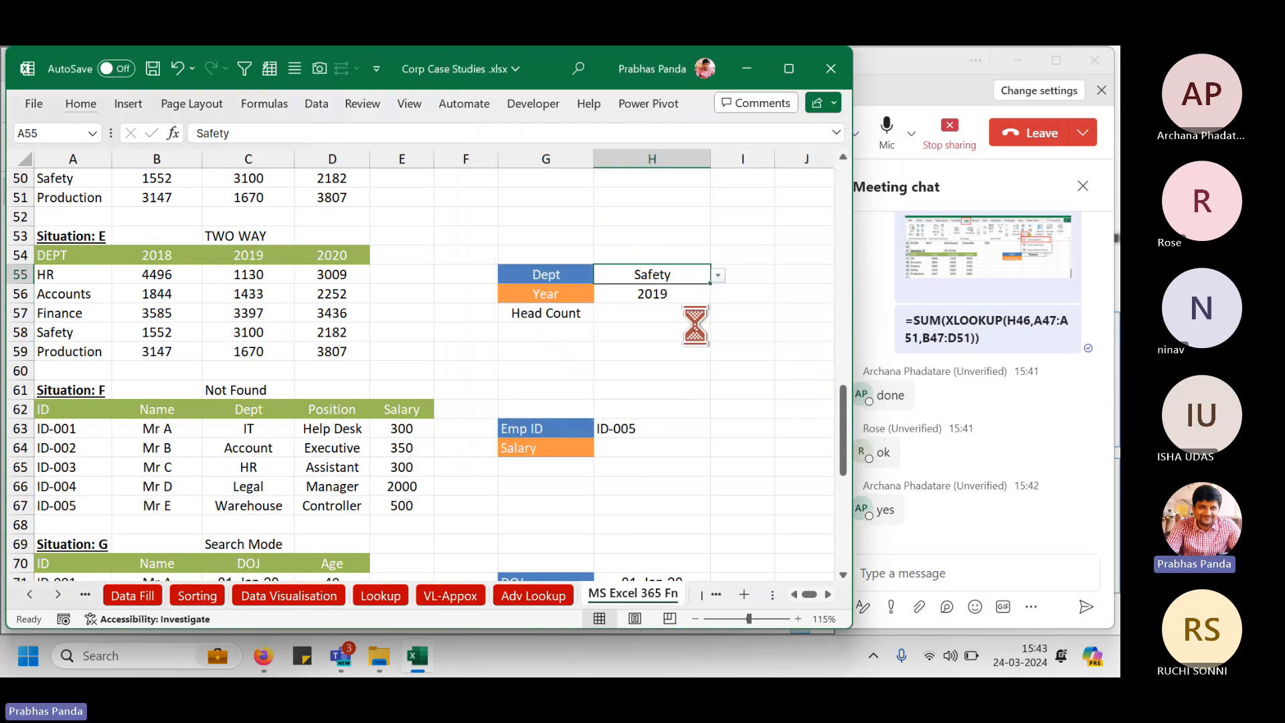
Make the Dept value in H55 bold and choose Finance from its dropdown list.
key("ctrl+b")
key("alt+Down")
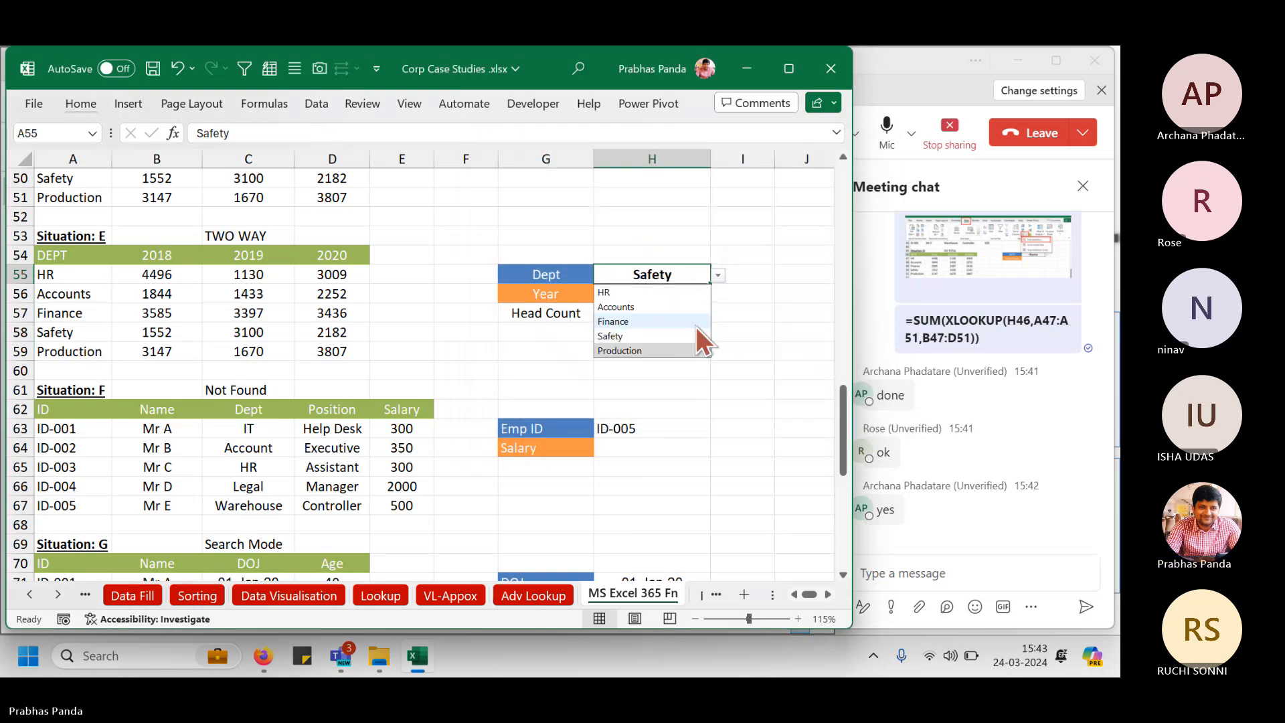
key("Up")
key("Return")
Add list data validation to the Year cell H56, using the year headers =$B$54:$D$54 as the source.
left_click(696, 293)
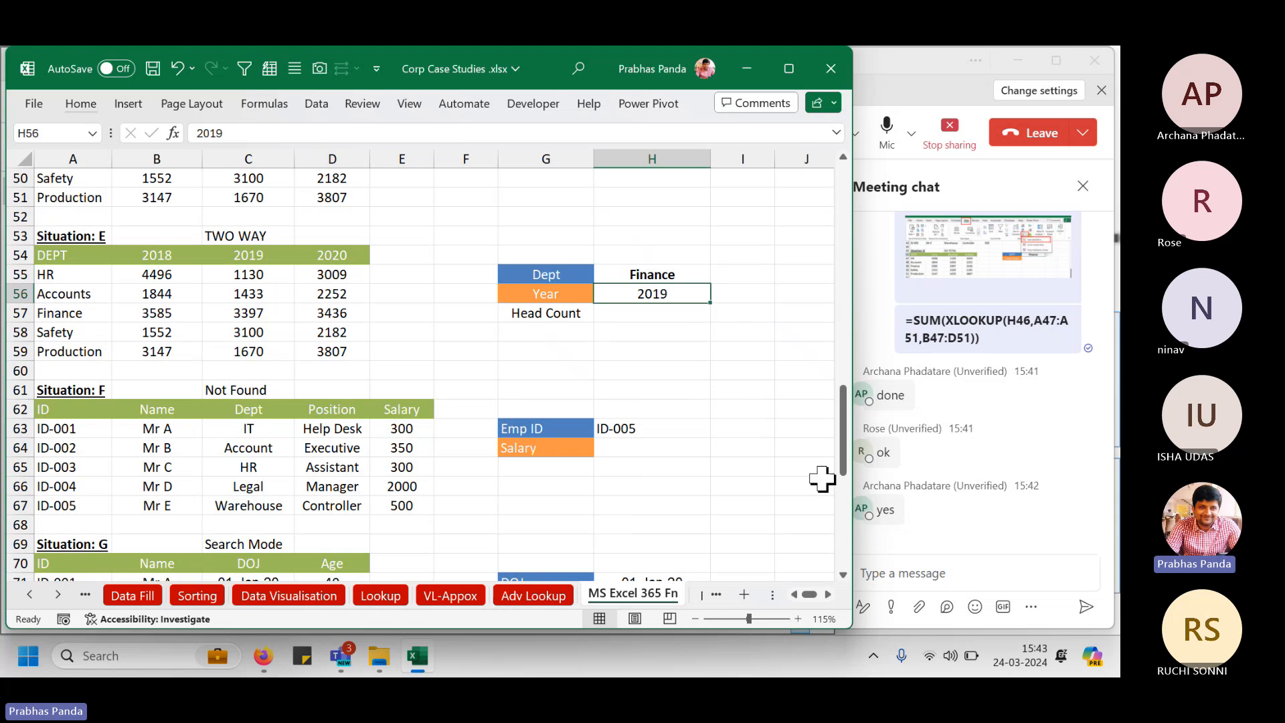
key("alt")
key("d")
key("l")
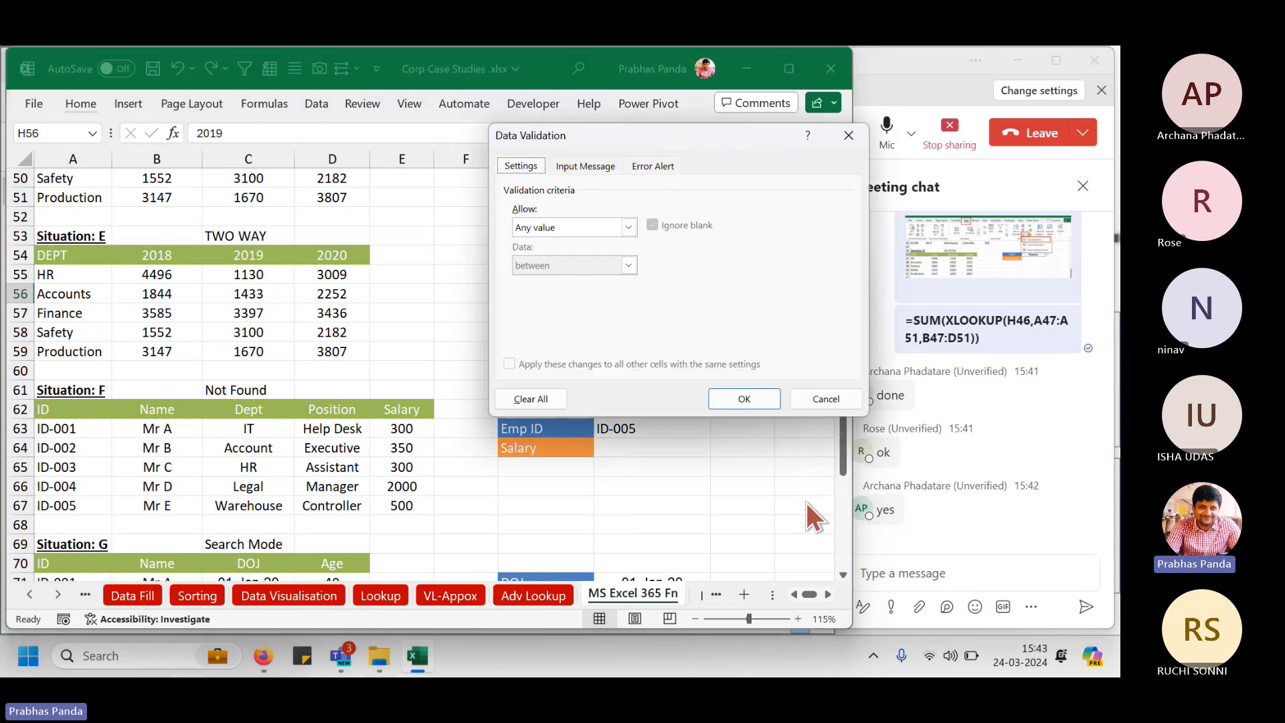
left_click(564, 228)
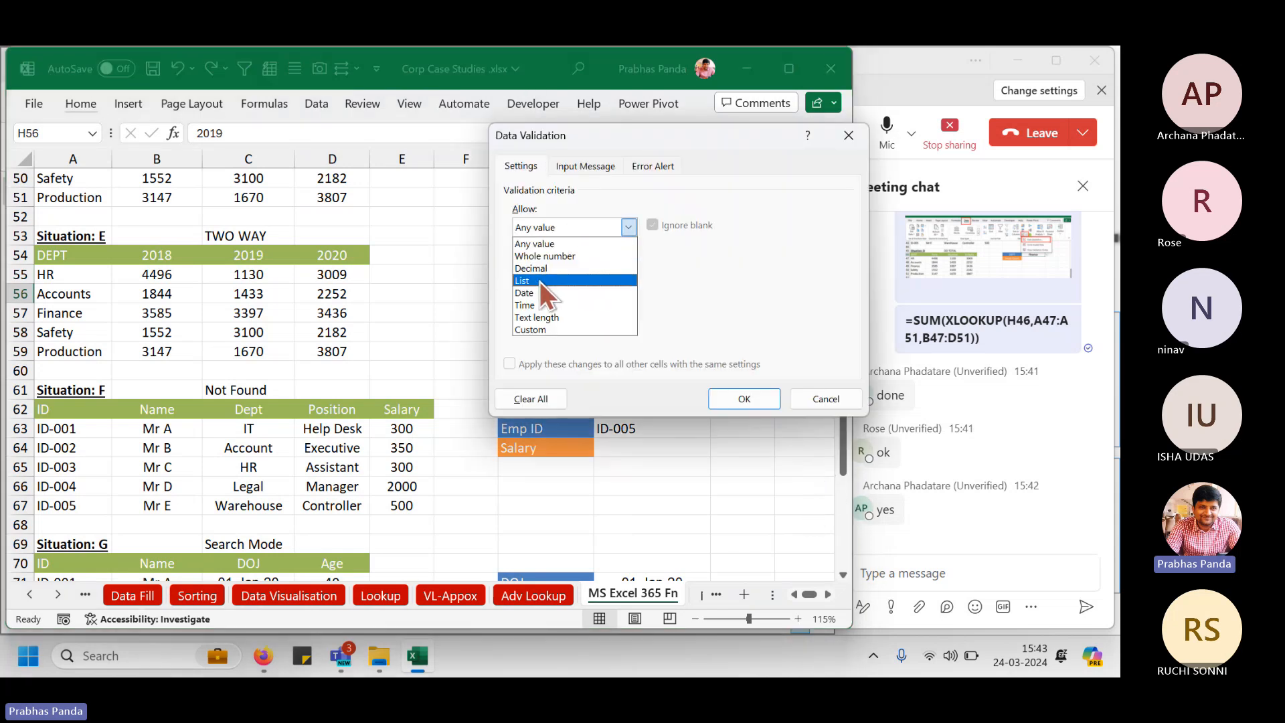
left_click(539, 281)
left_click(545, 302)
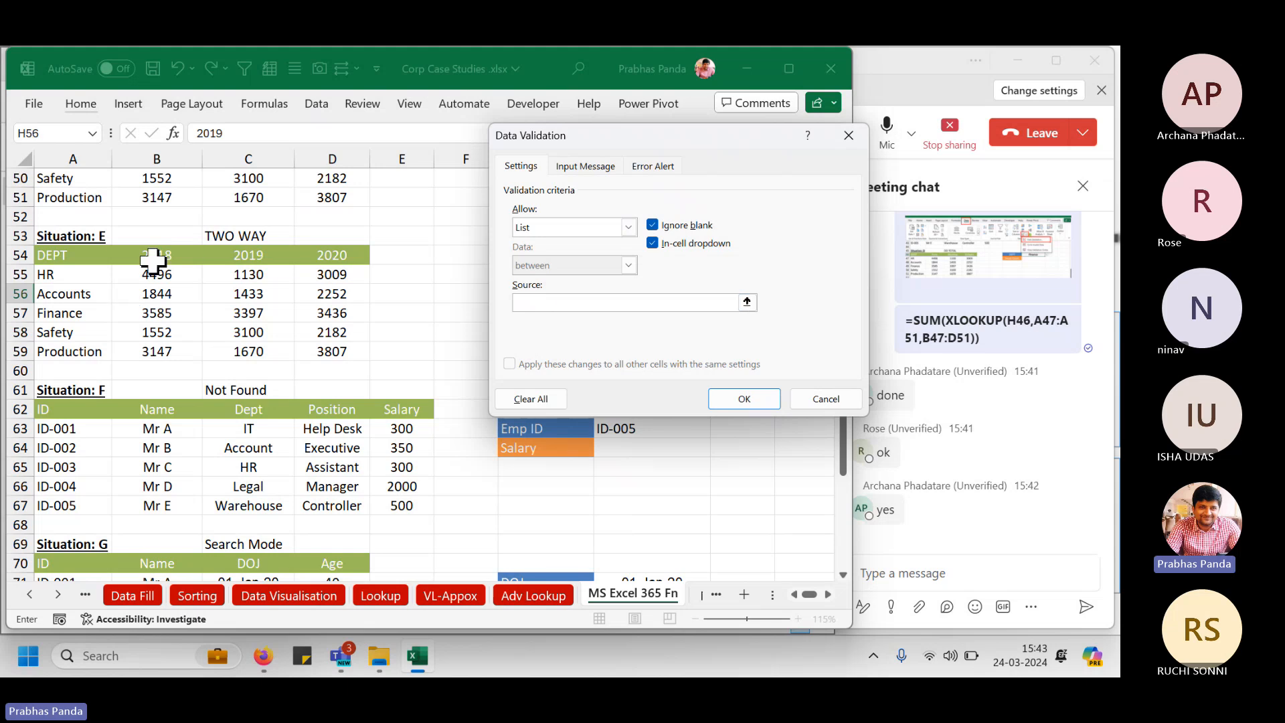
left_click_drag(152, 256, 333, 261)
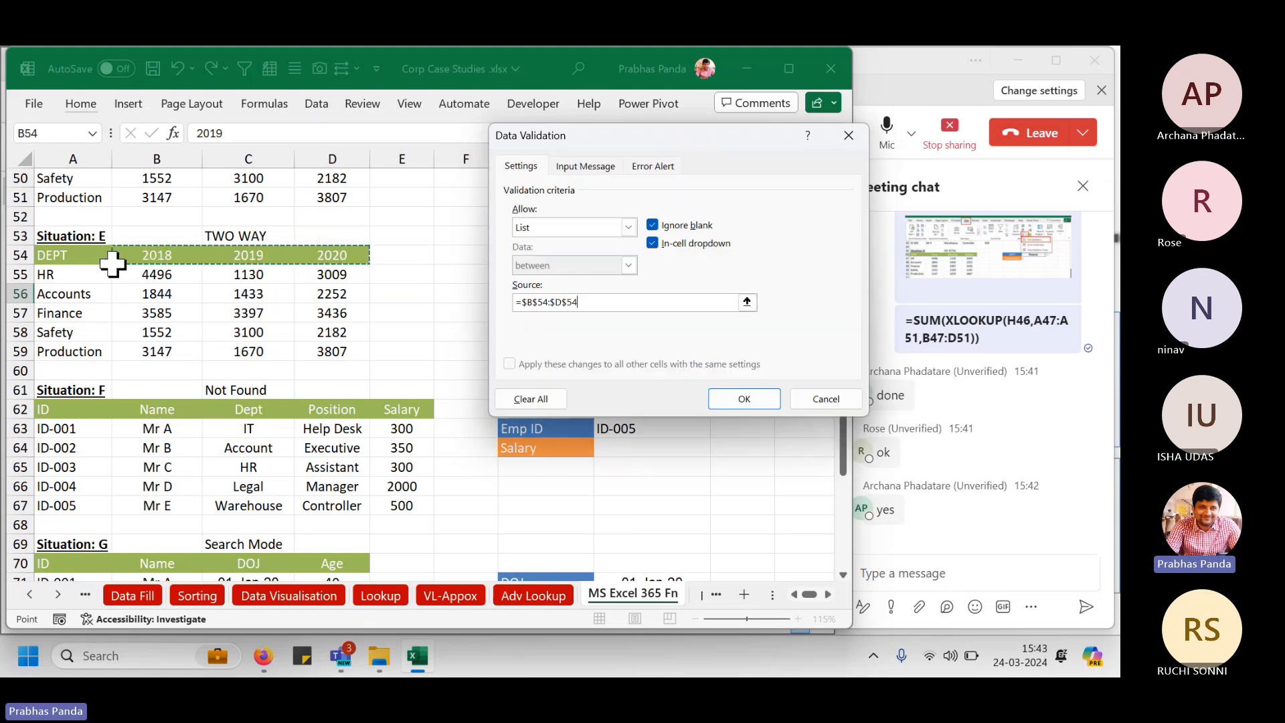
left_click(347, 264)
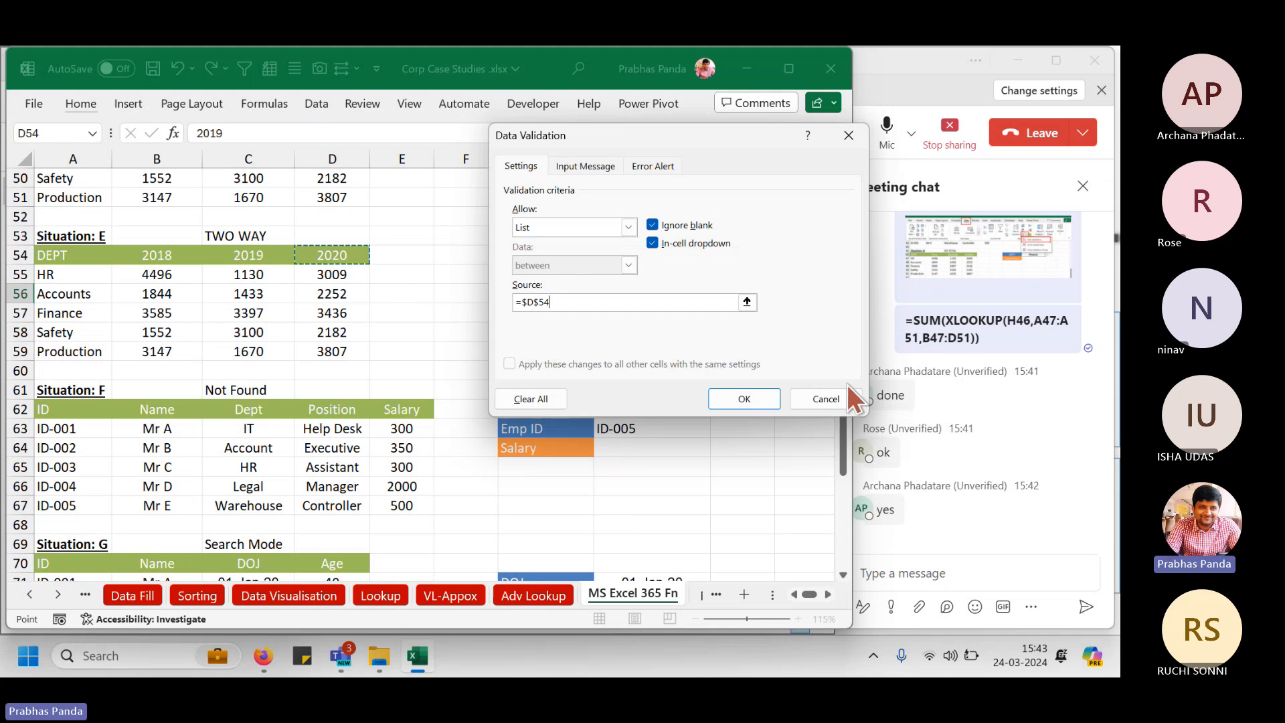
left_click_drag(172, 255, 310, 261)
left_click(748, 396)
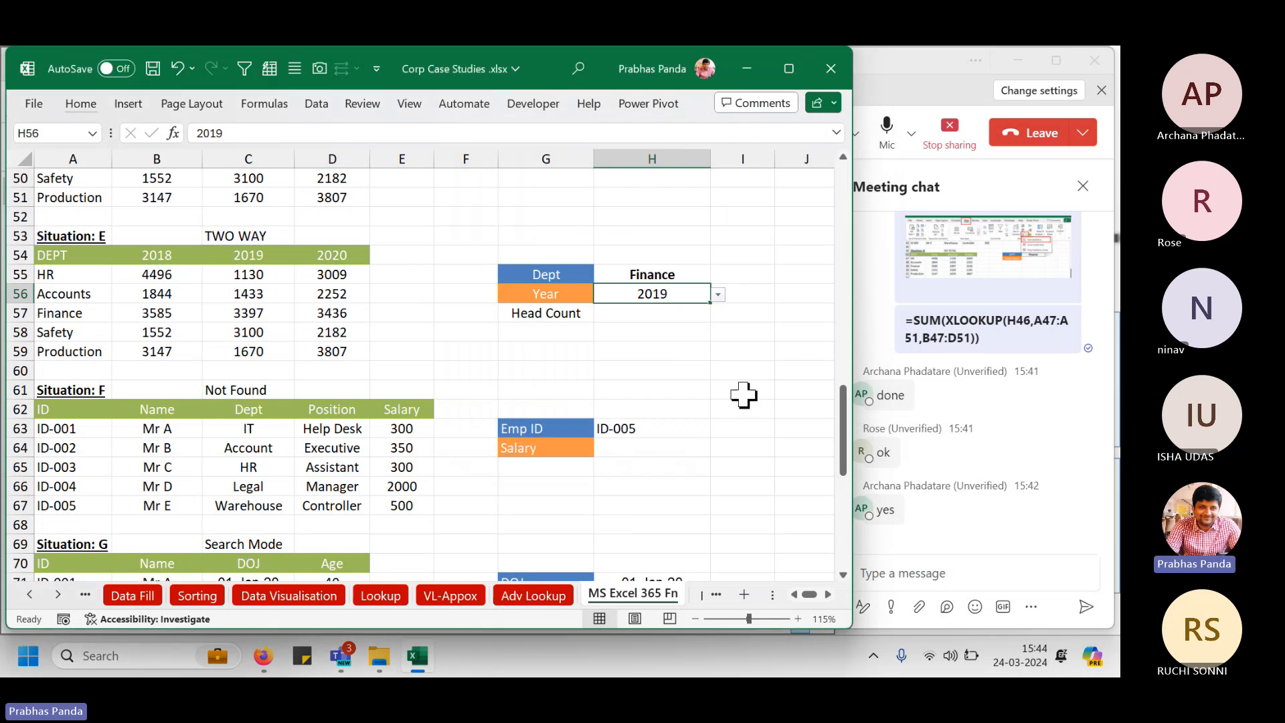
Make the Year value in H56 bold and choose 2020 from its dropdown list.
key("ctrl+b")
key("Up")
key("Down")
key("alt+Down")
key("Down")
key("Return")
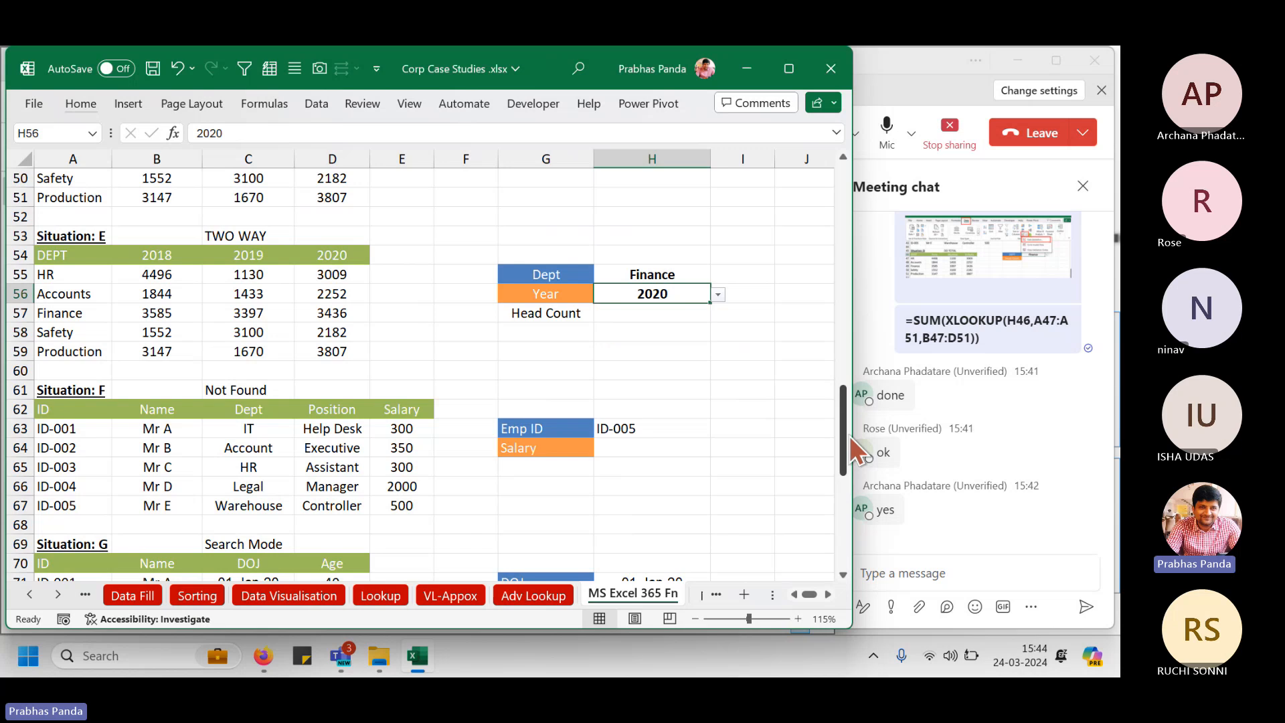
Highlight the Finance row and 2020 column together to trace their intersecting head count, and select the result cell H57.
left_click(19, 312)
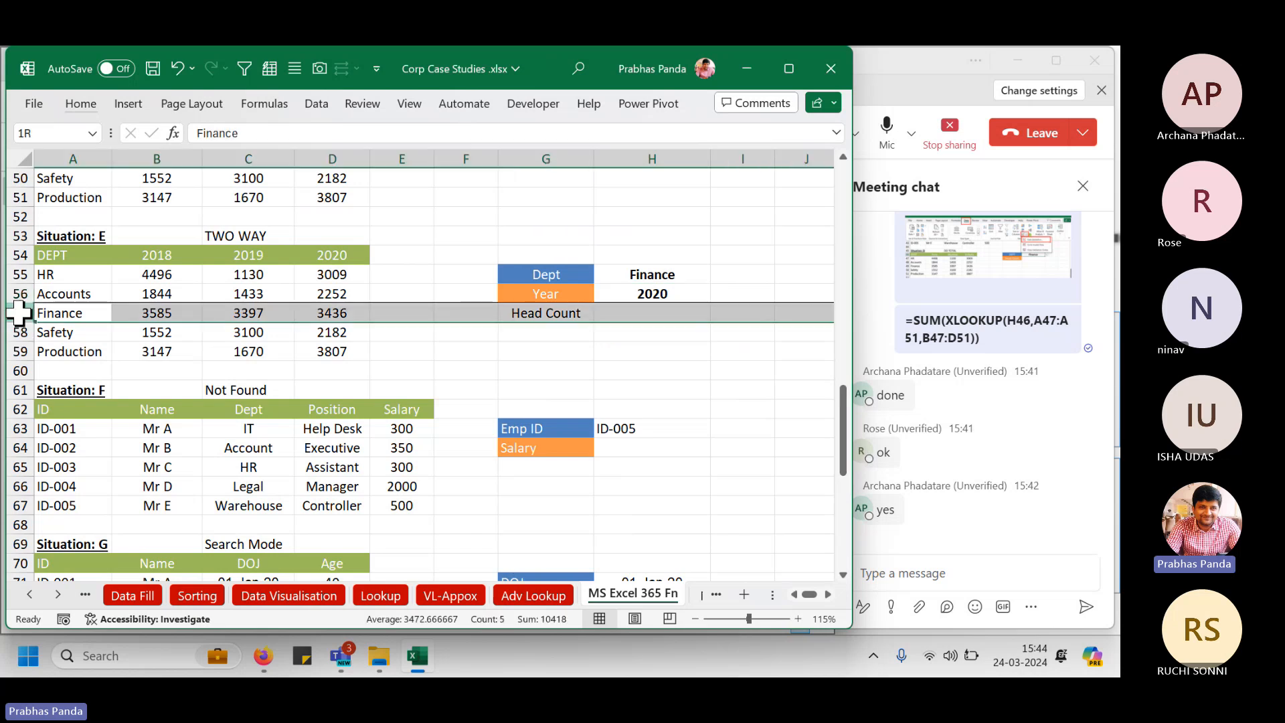
left_click(354, 155)
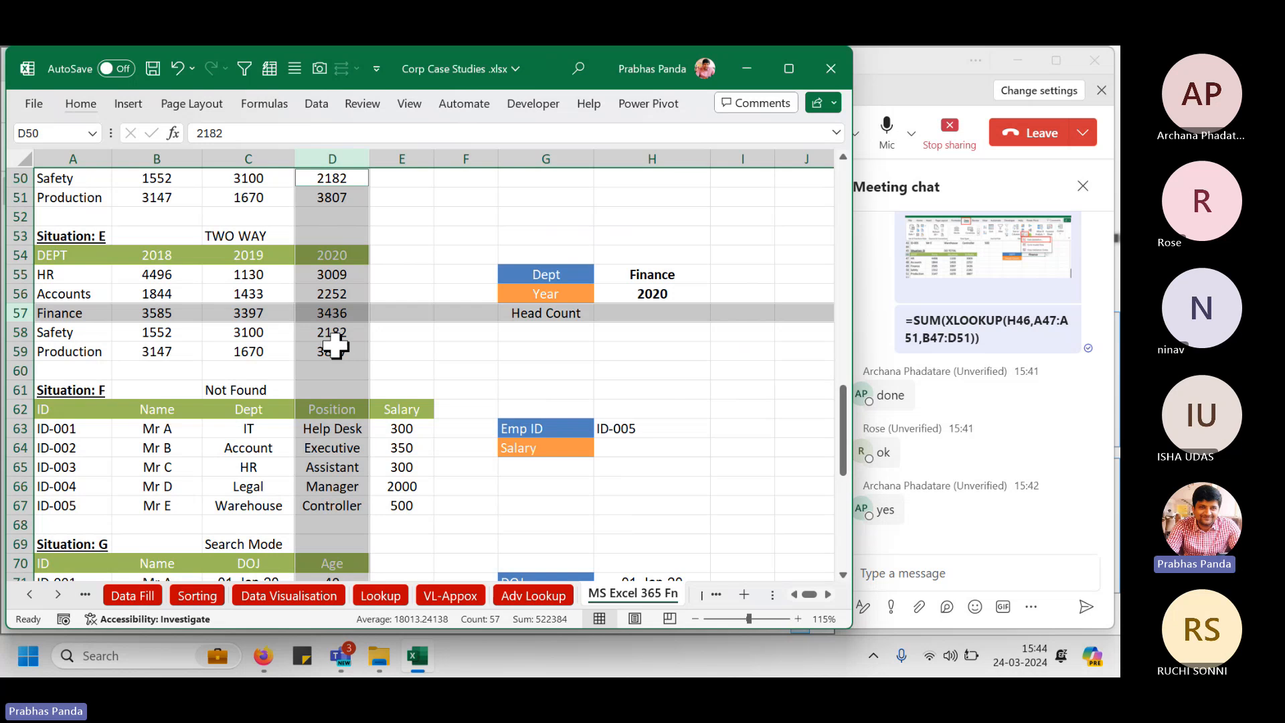
left_click(688, 313)
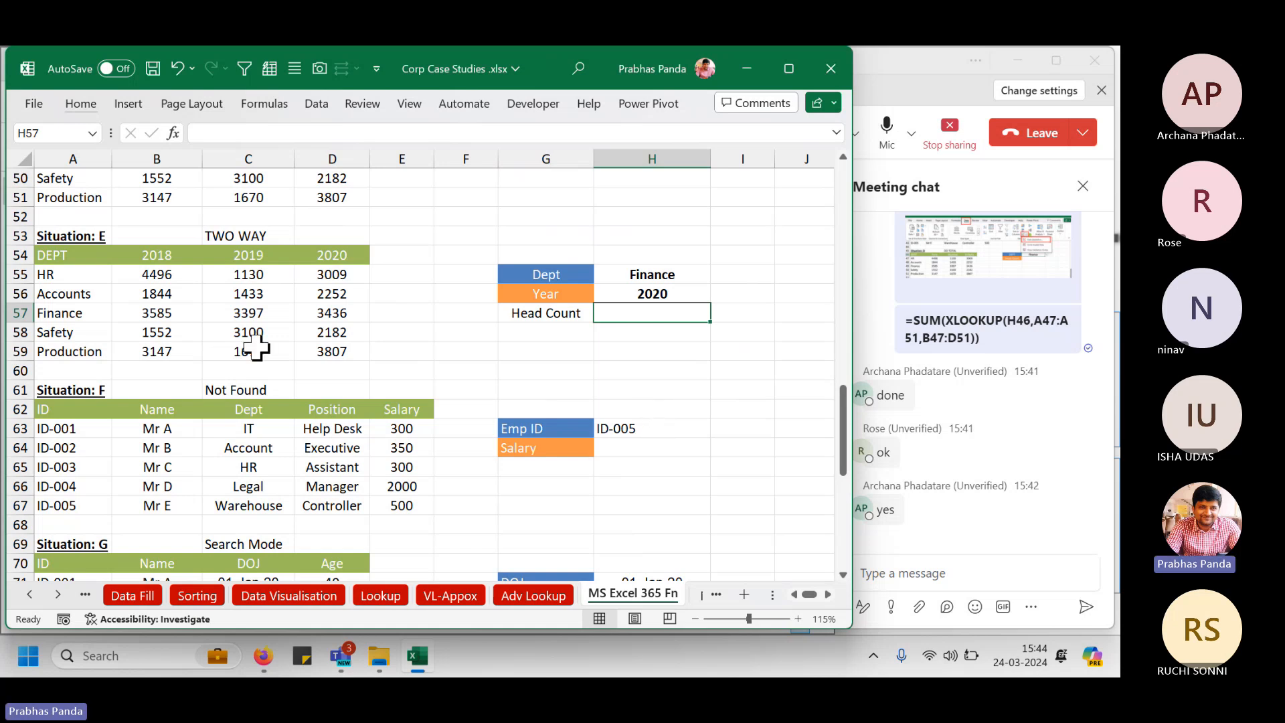
Highlight the department labels and year headers of the Situation E table, and open the Adv Lookup sheet for reference.
left_click_drag(63, 253, 50, 365)
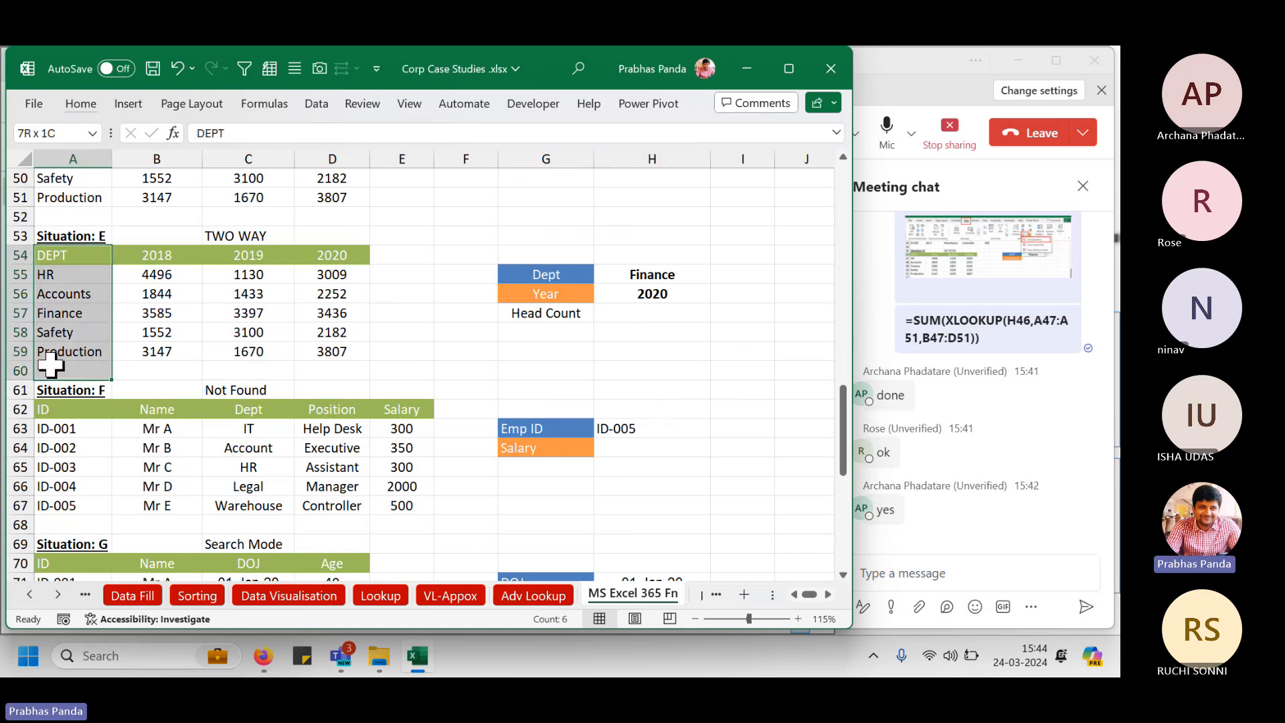
left_click_drag(154, 255, 353, 255)
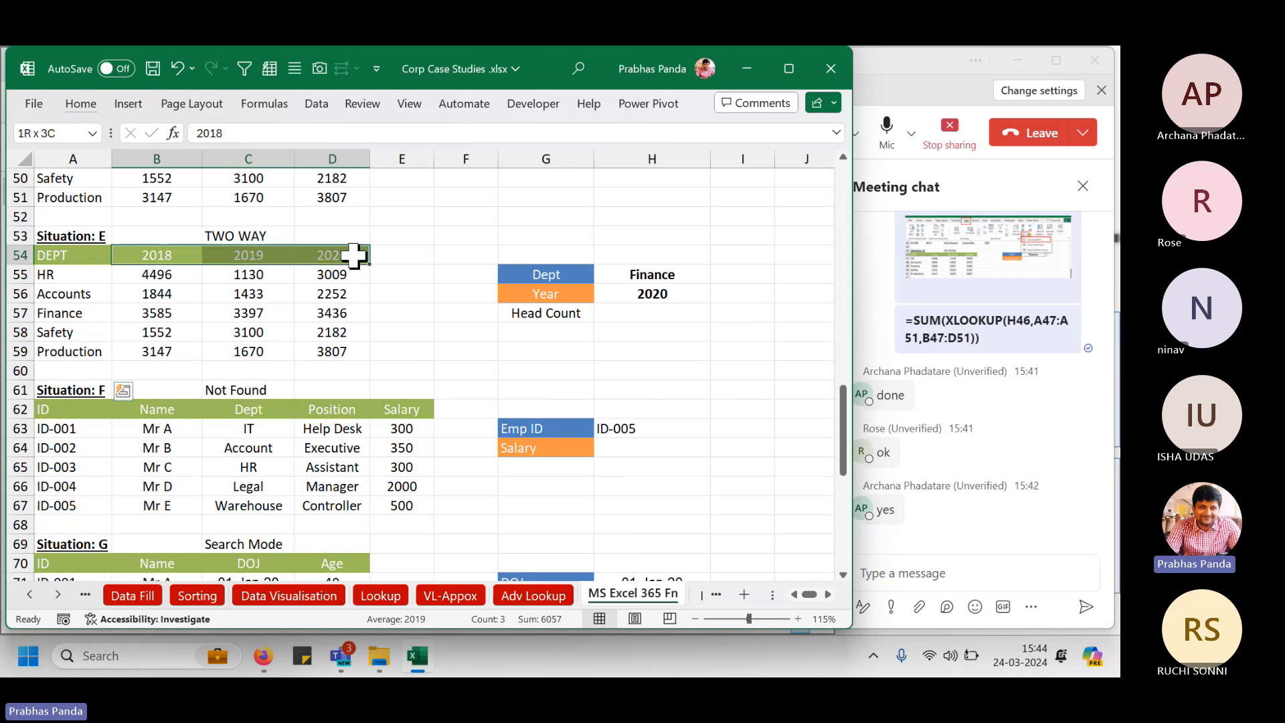
left_click(556, 595)
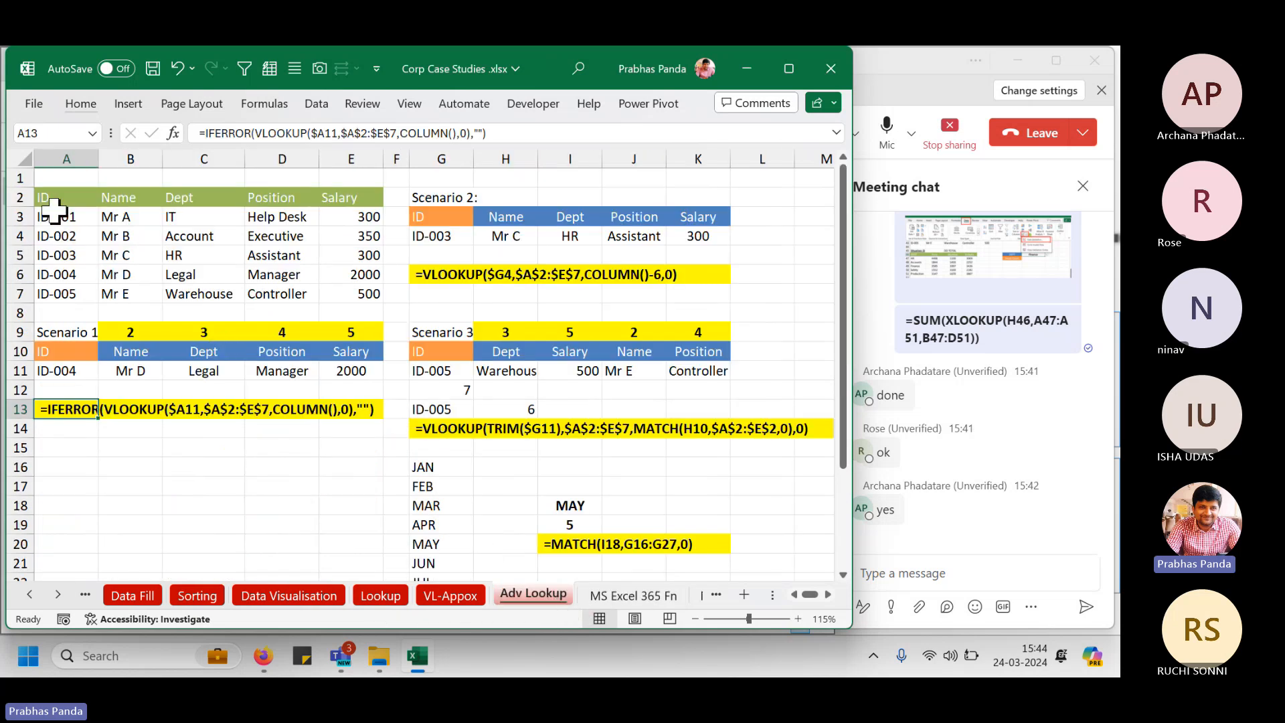
Highlight the ID column and the Name-to-Salary headers on the Adv Lookup sheet, and return to the MS Excel 365 Fn sheet.
left_click_drag(53, 199, 55, 292)
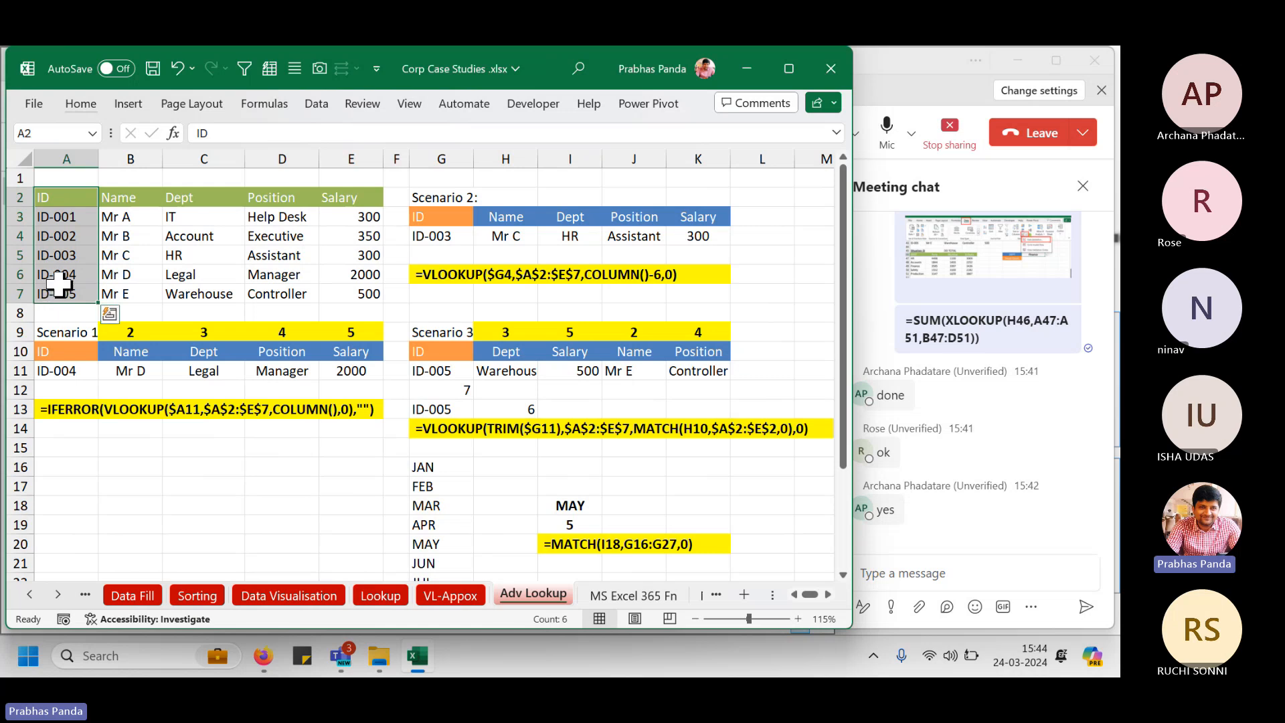
left_click_drag(127, 190, 375, 198)
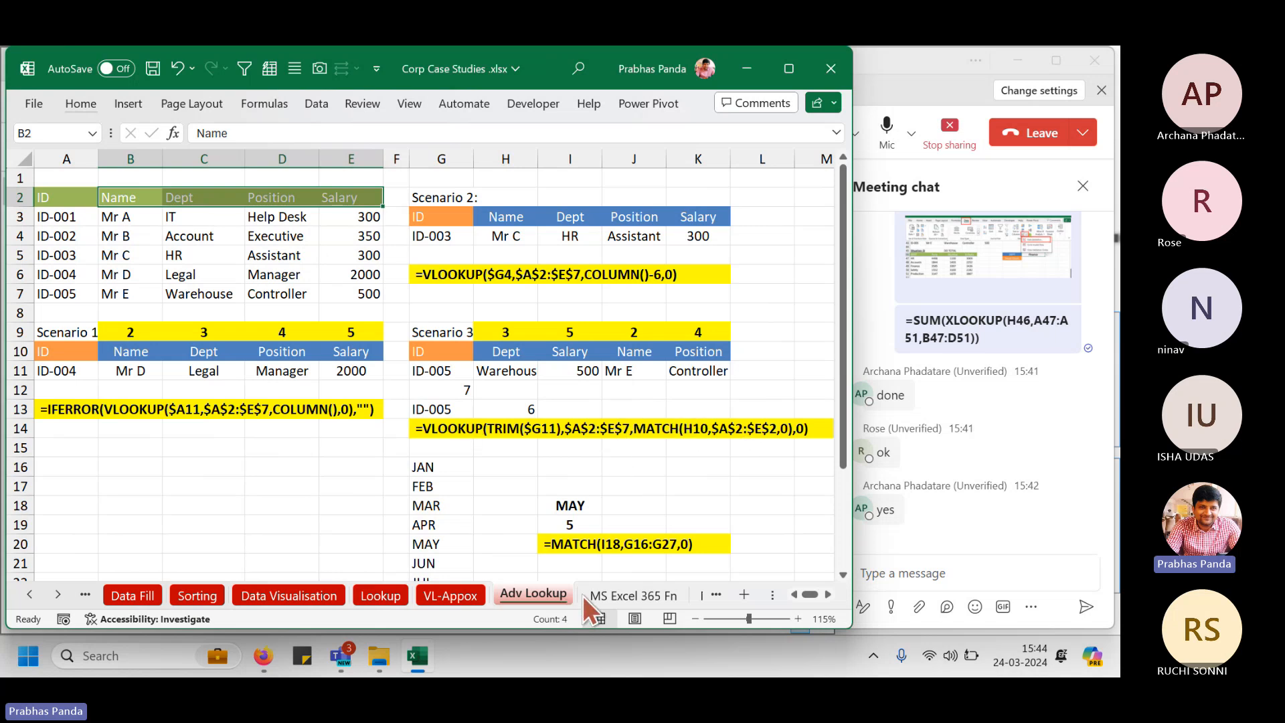
left_click(617, 595)
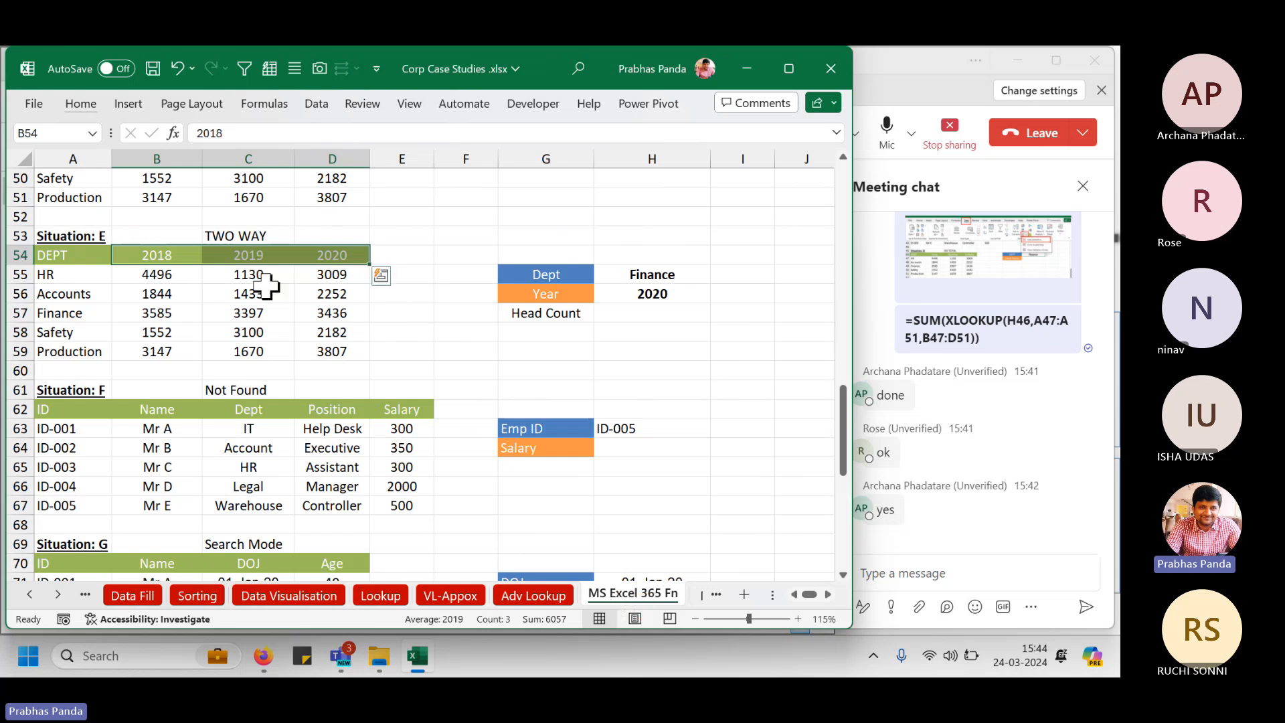
left_click(391, 326)
Start an XLOOKUP formula in Head Count cell H57 with H55 as the lookup value and A55:A59 as the lookup array.
left_click(645, 315)
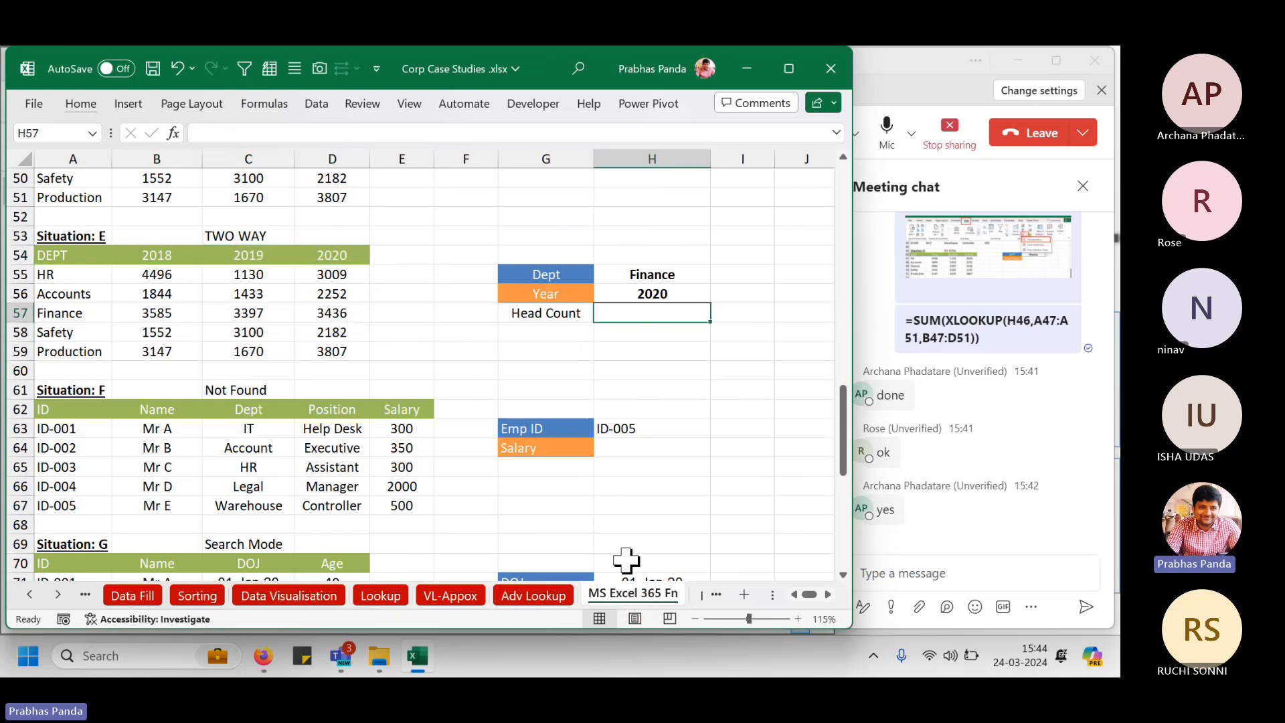
type("=XLOOKUP(")
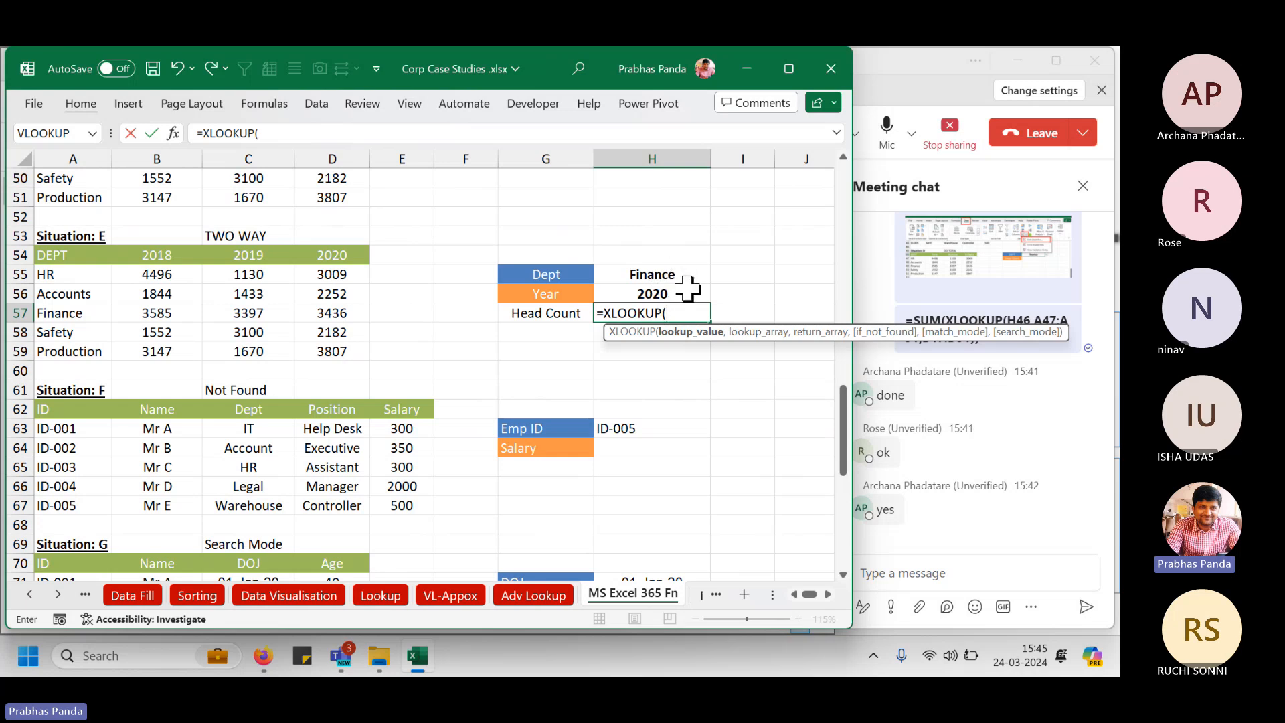
left_click(682, 268)
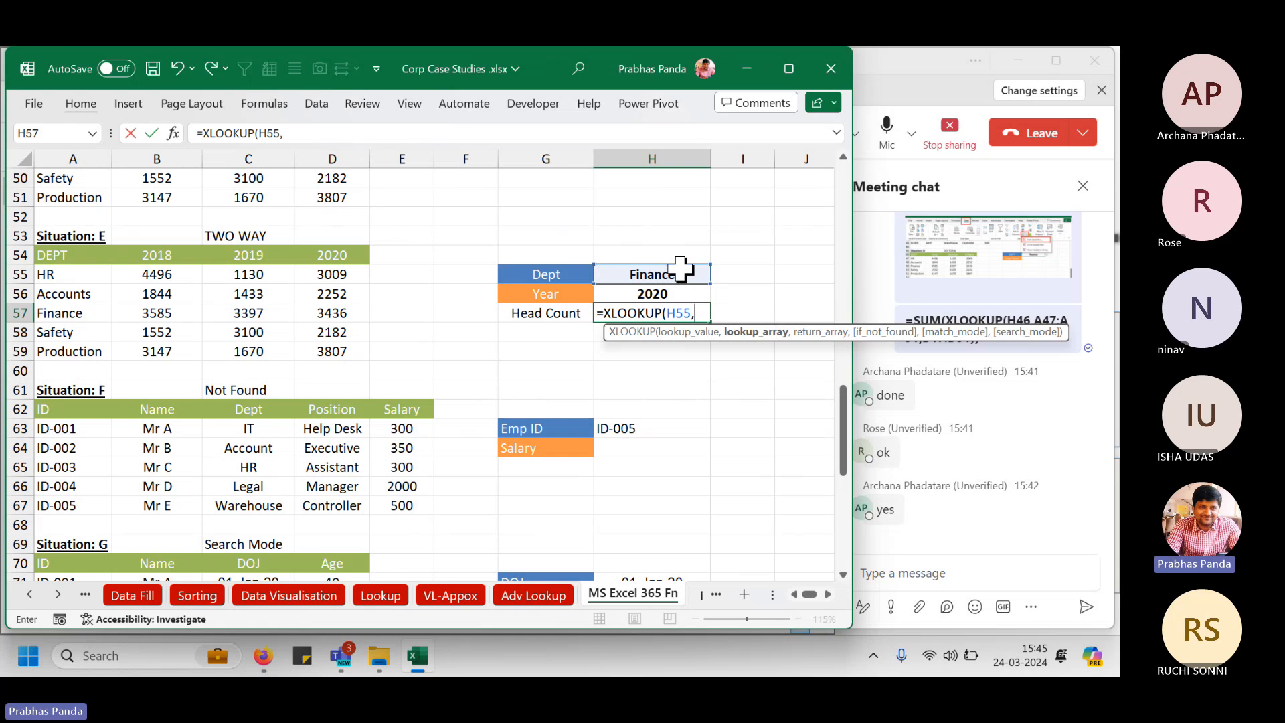
type(",")
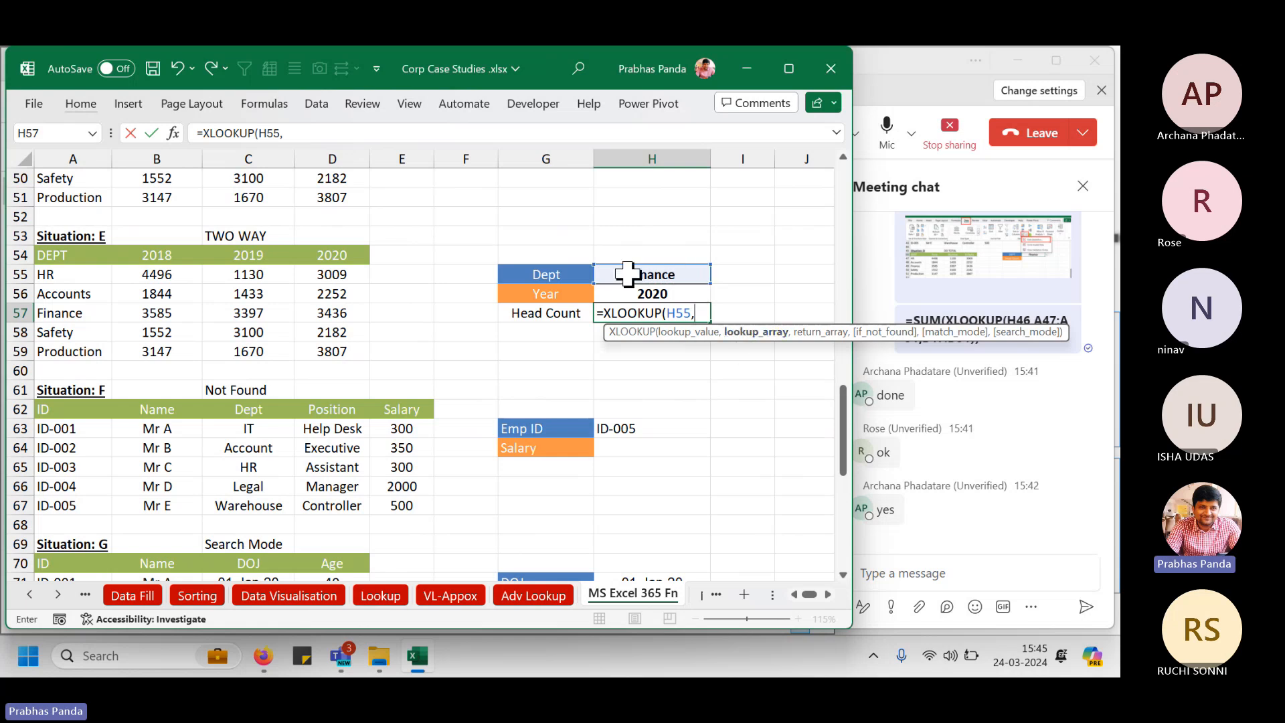
left_click(627, 274)
left_click_drag(59, 273, 67, 346)
type(",")
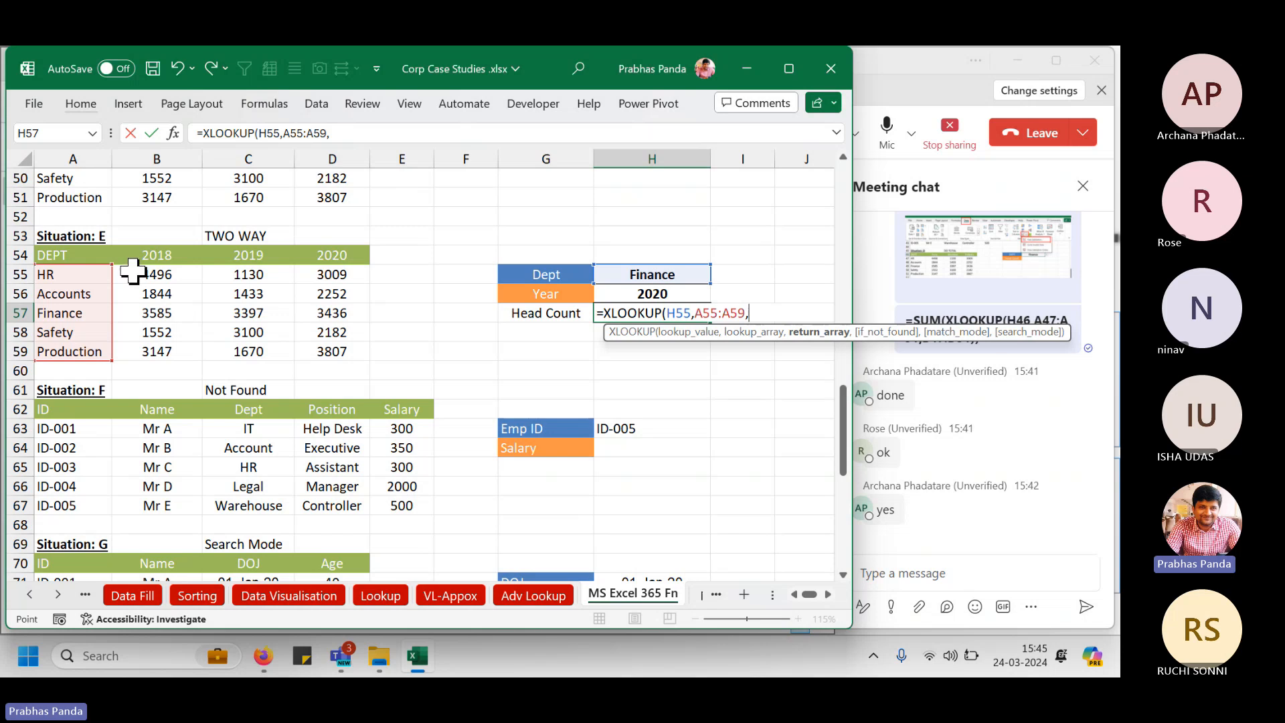
left_click_drag(132, 271, 342, 346)
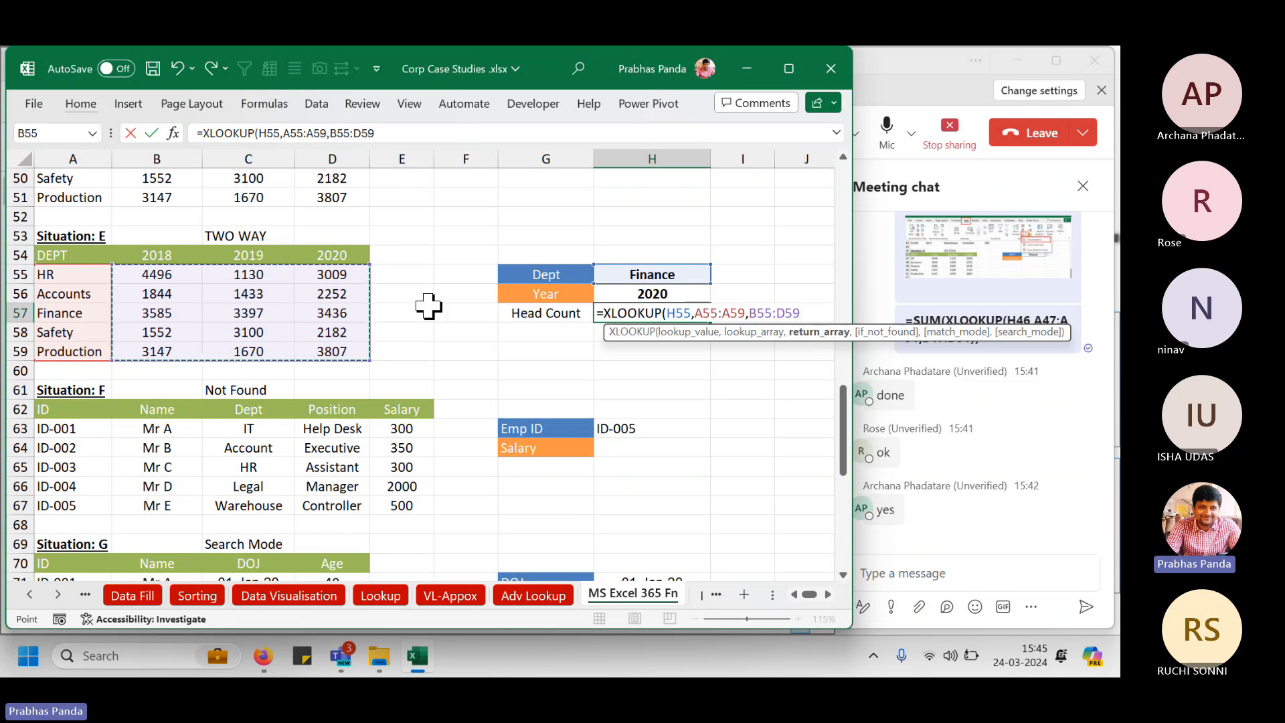
left_click_drag(318, 275, 330, 353)
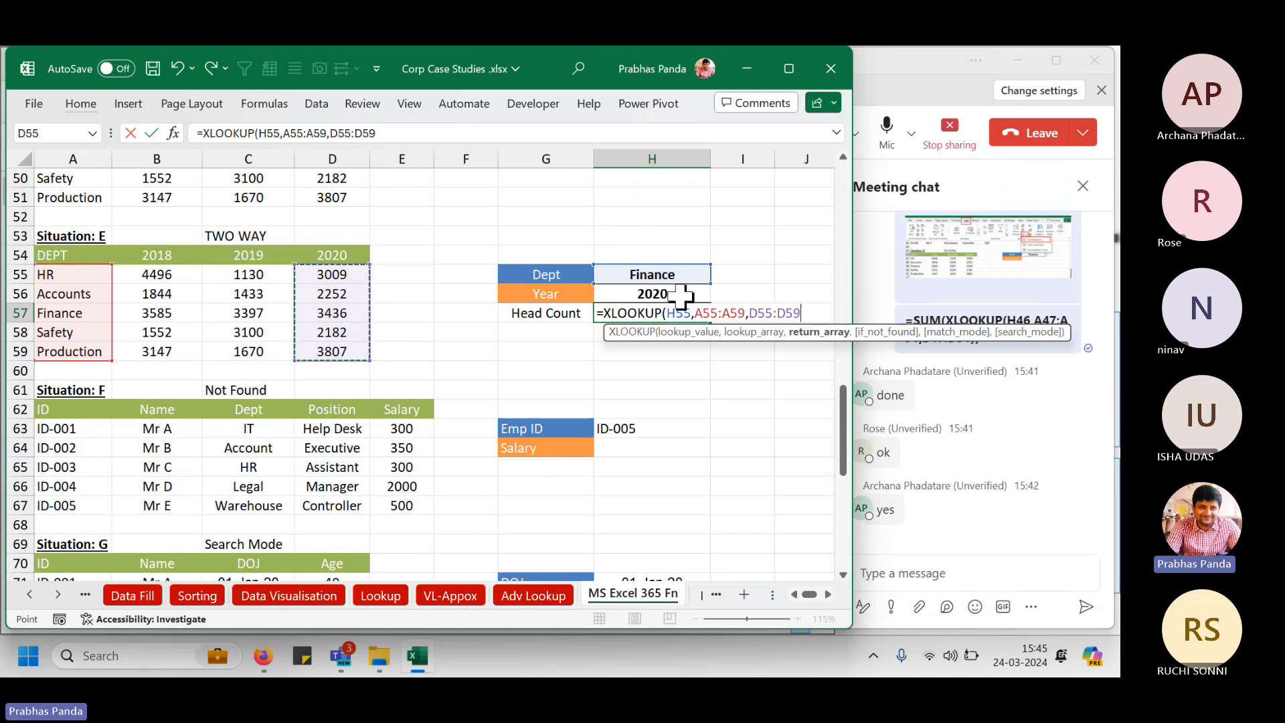
left_click(369, 308)
mouse_move(317, 313)
left_mouse_down()
mouse_move(182, 299)
mouse_move(186, 315)
mouse_move(315, 312)
mouse_move(260, 307)
mouse_move(195, 305)
mouse_move(333, 326)
left_mouse_up()
key("BackSpace")
key("BackSpace")
key("BackSpace")
key("BackSpace")
key("BackSpace")
key("BackSpace")
key("BackSpace")
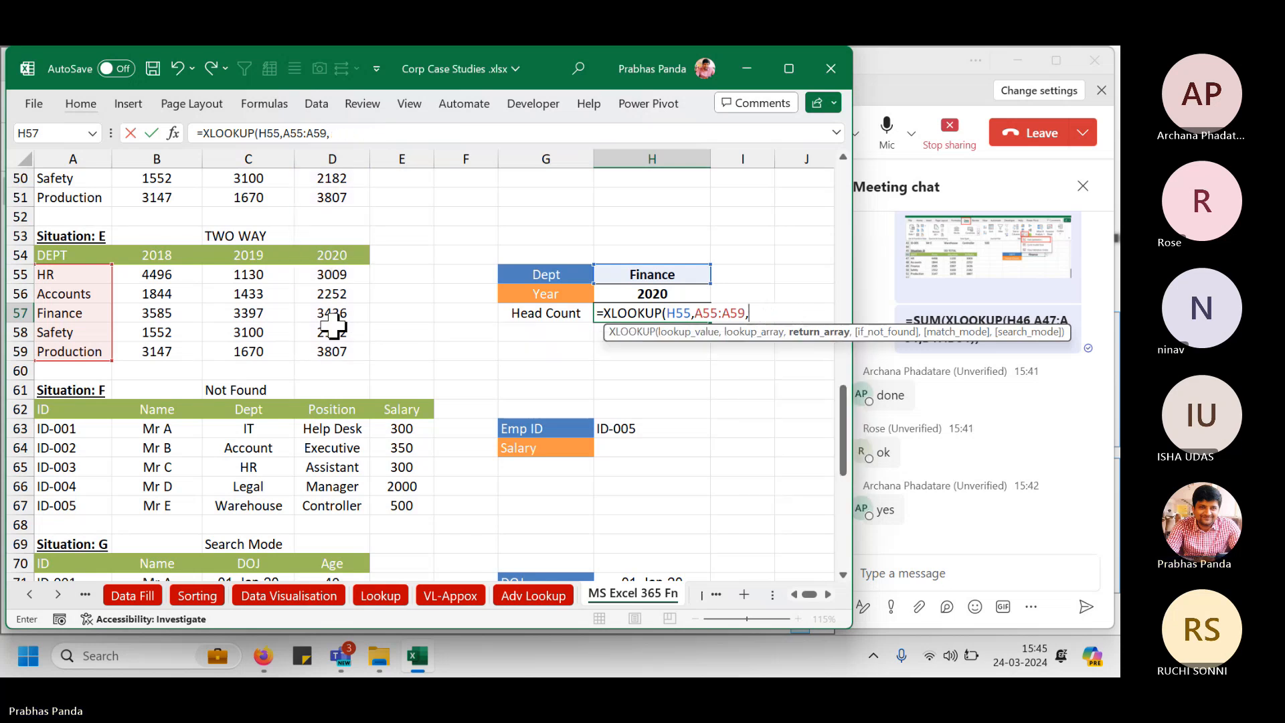
Nest a second XLOOKUP as the return array, with H56 as its lookup value and B54:D54 as its lookup array.
type("XLOOKUP(")
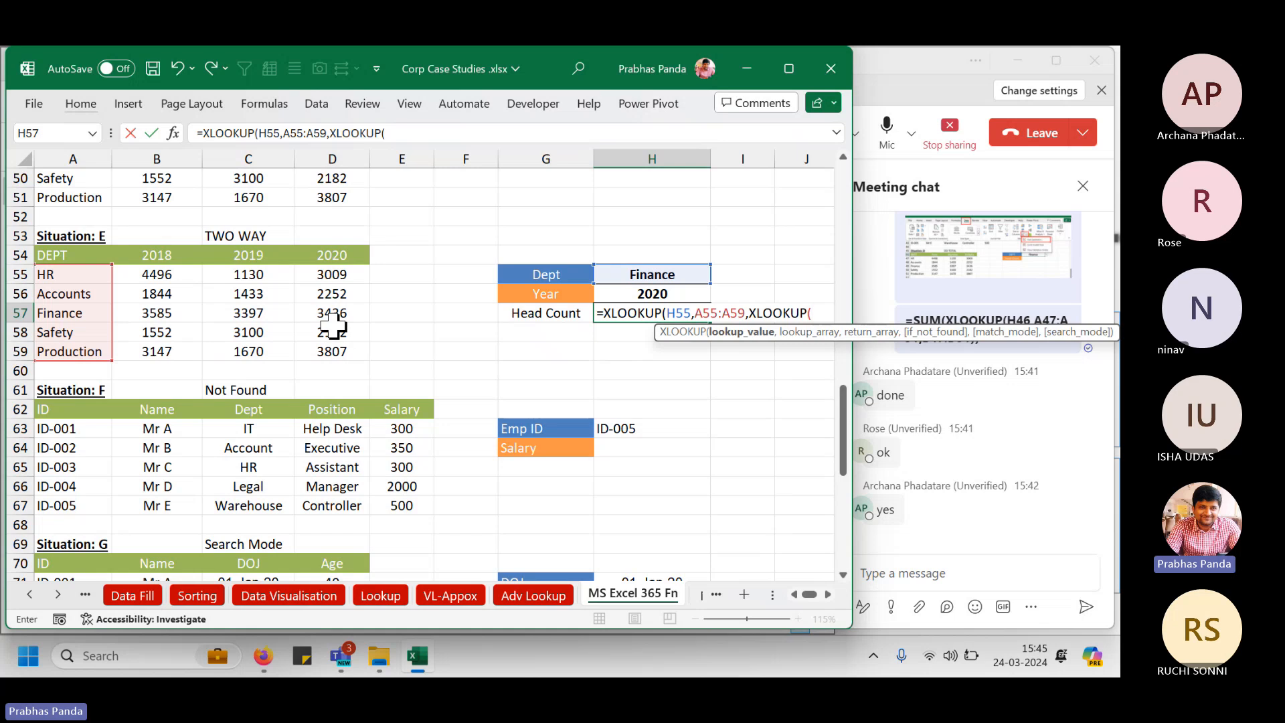
left_click(687, 293)
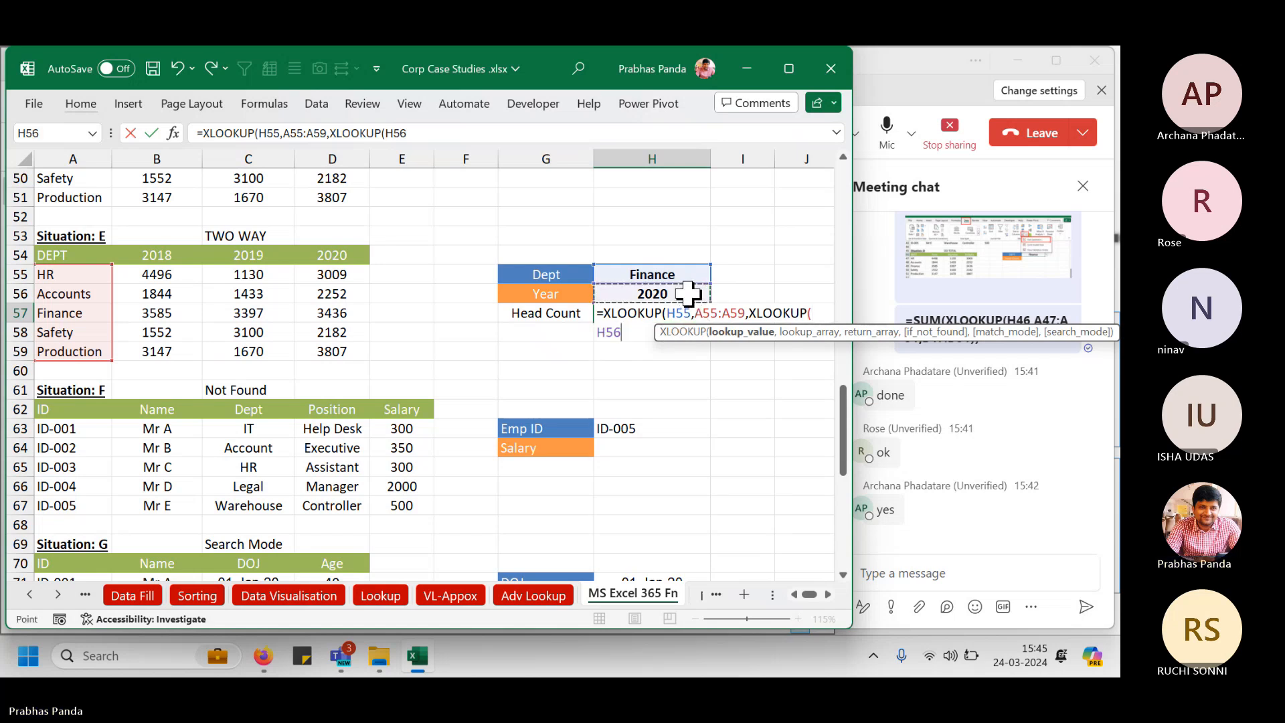
type(",")
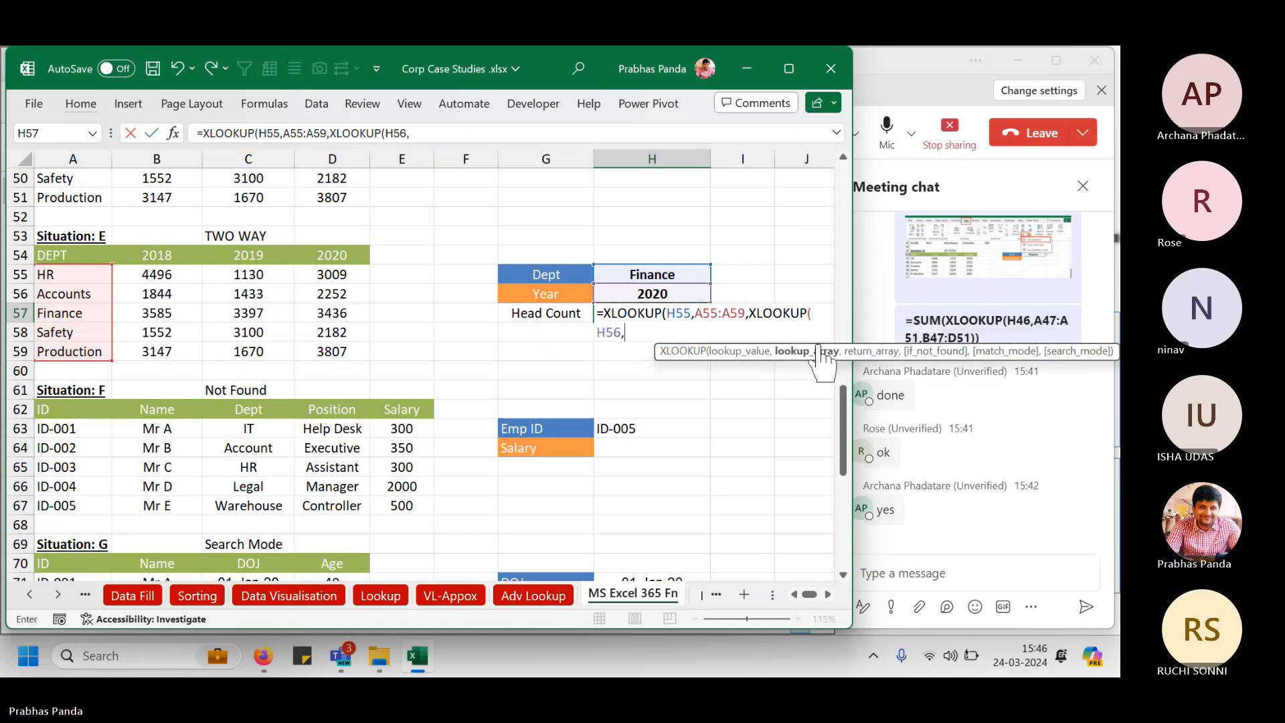
left_click(178, 256)
left_click_drag(186, 258, 303, 260)
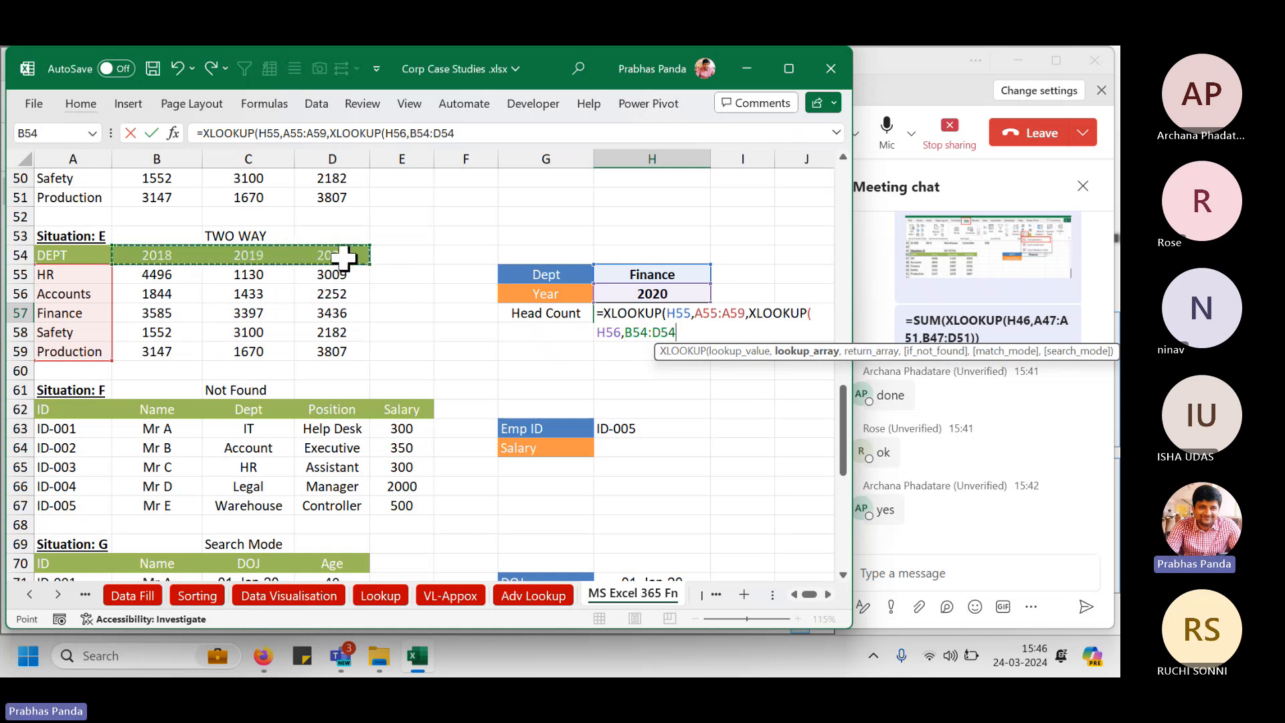
type(",")
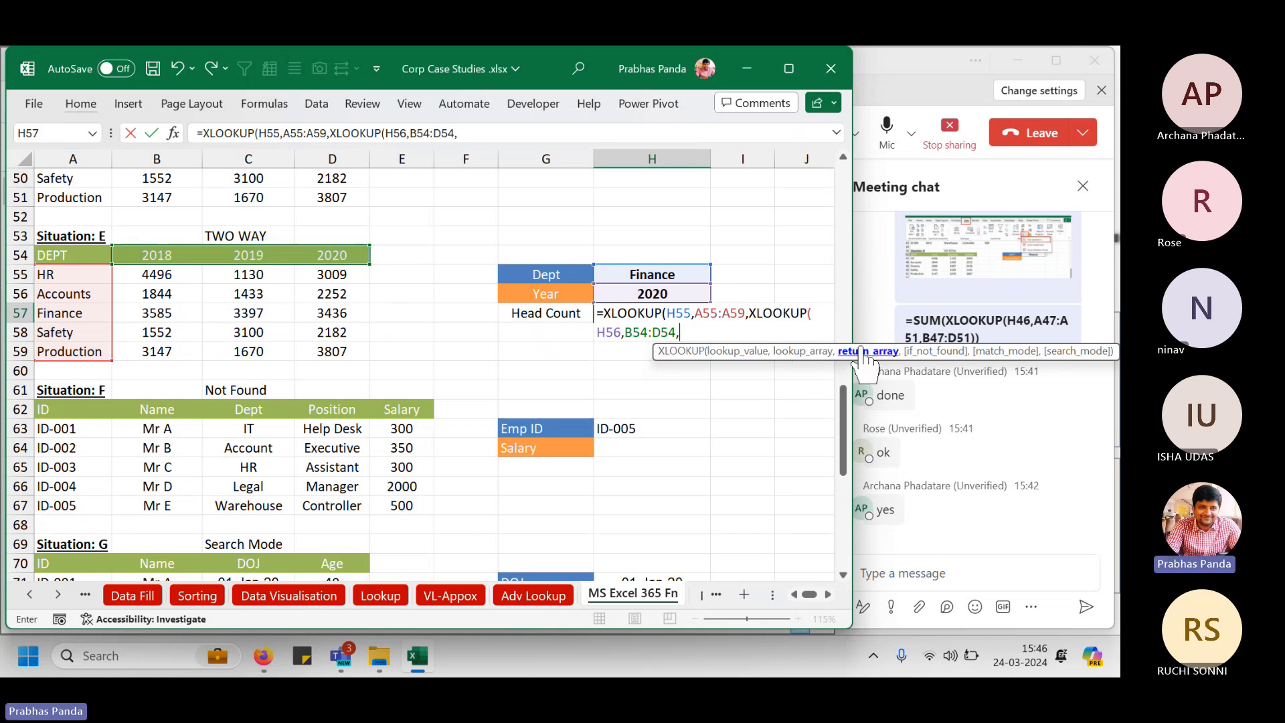
Complete the nested XLOOKUP with B55:D59 as its return array, and make the result in H57 bold.
left_click_drag(163, 275, 338, 349)
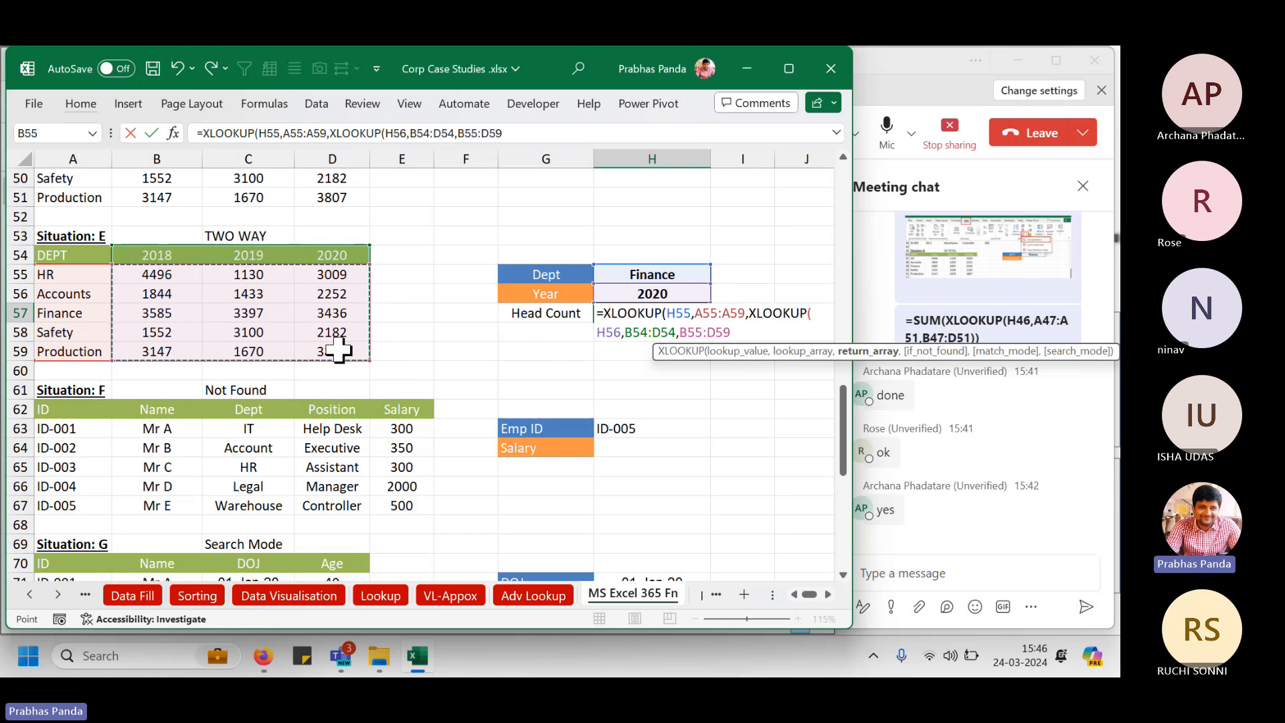
type(")")
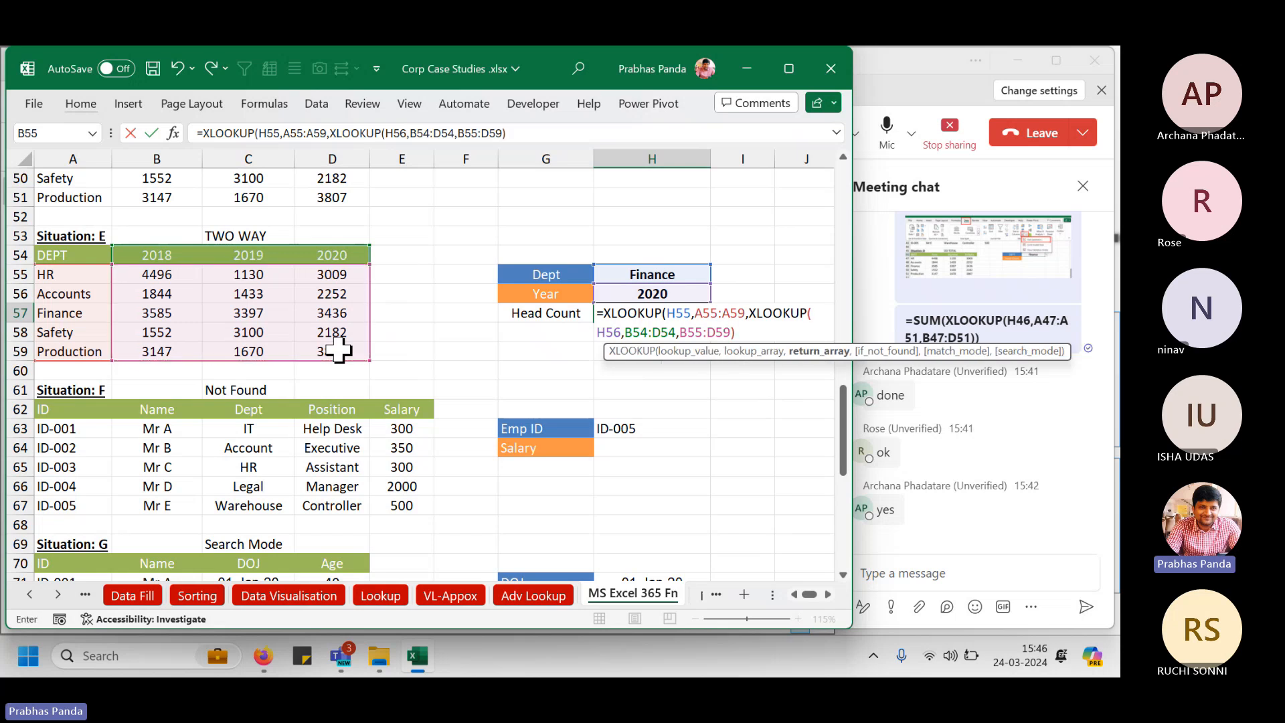
type(")")
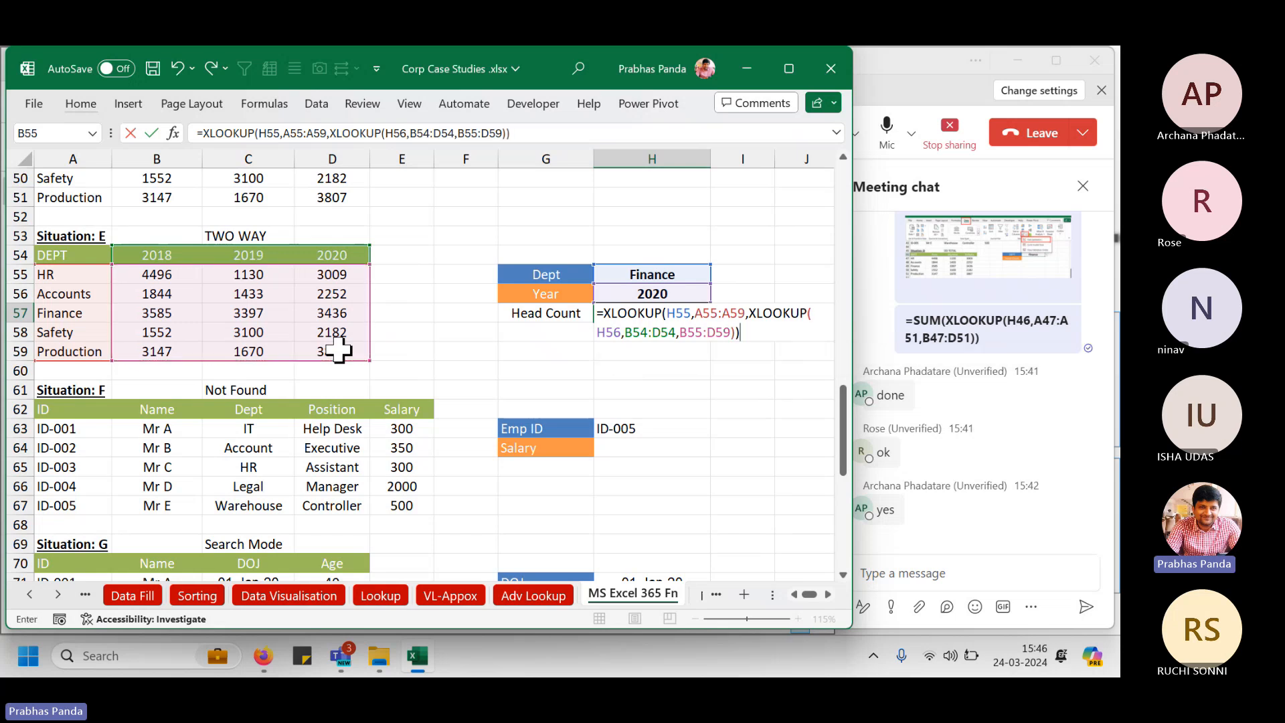
key("Return")
key("Up")
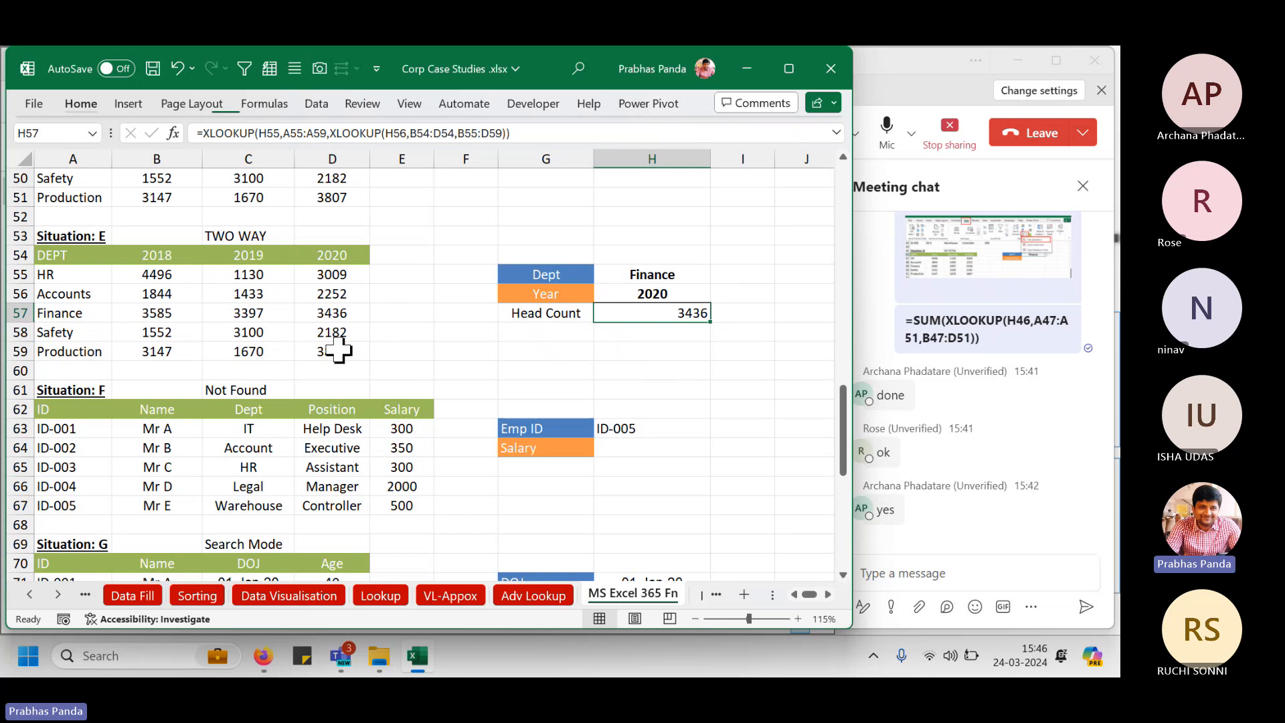
key("ctrl+b")
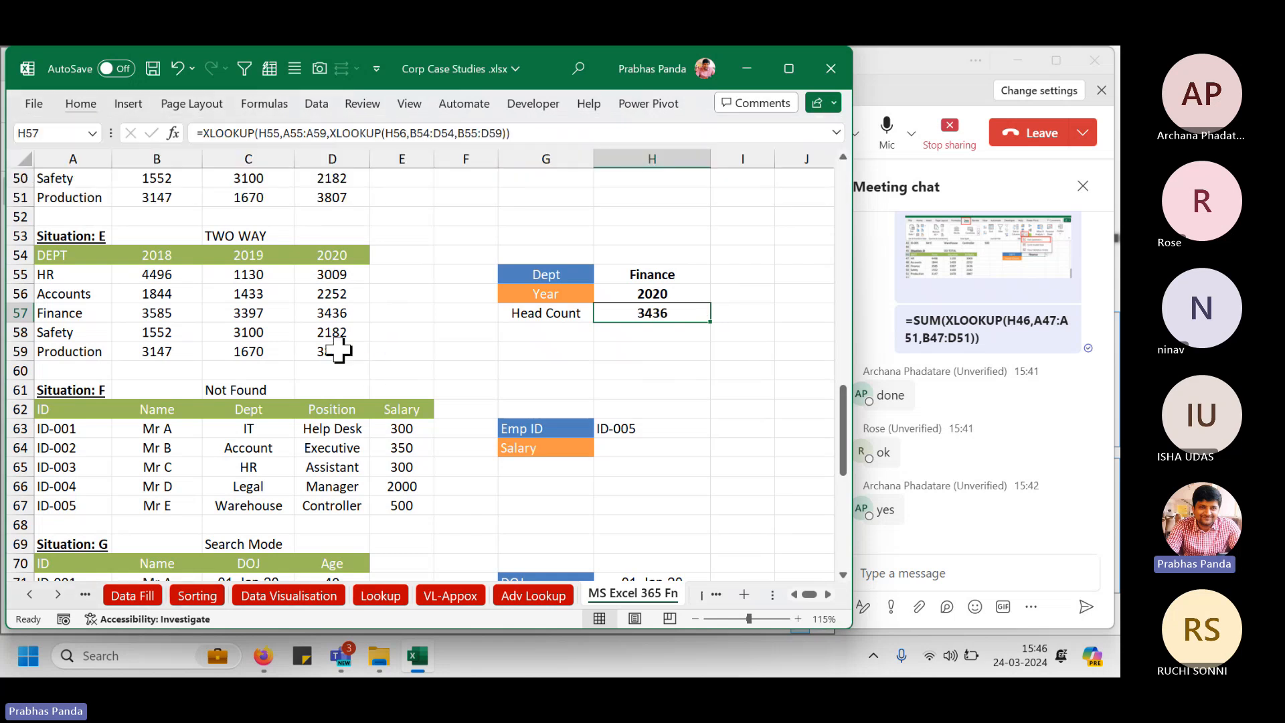
Copy the XLOOKUP formula text from H57 and place it as visible text in cell G59.
key("F2")
key("shift+Home")
key("ctrl+c")
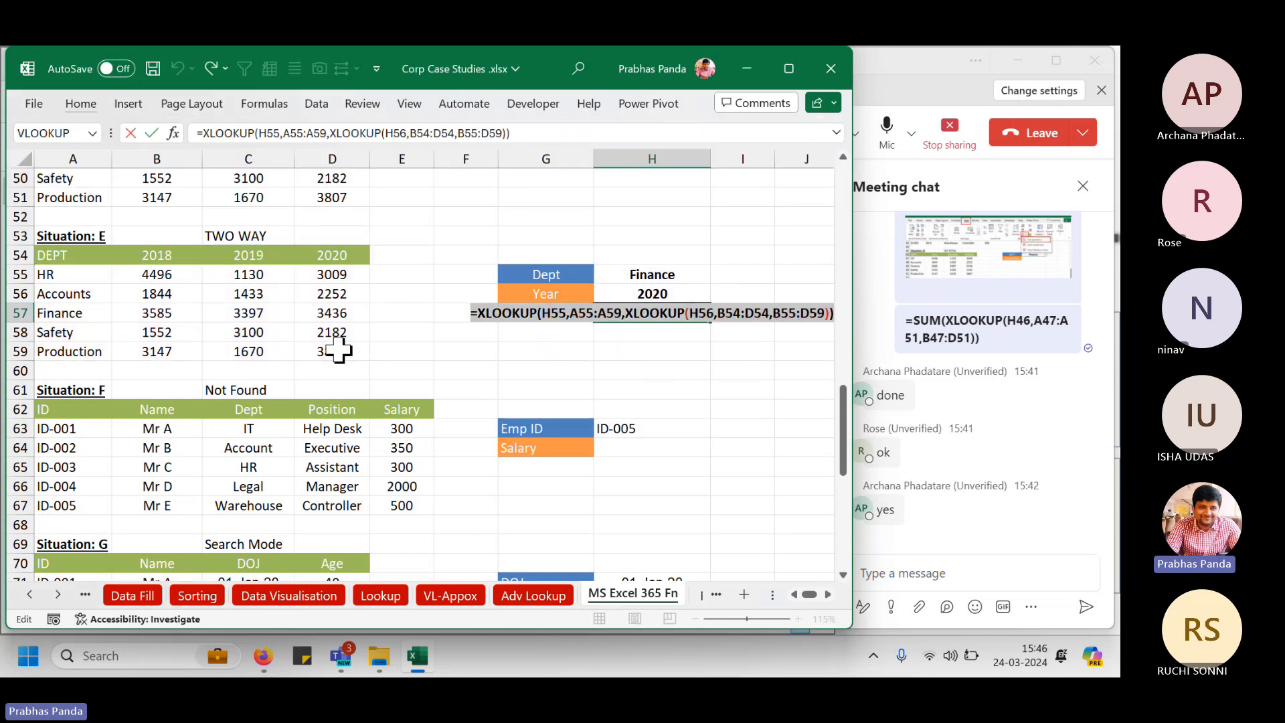
key("Escape")
key("Down")
key("Down")
key("Left")
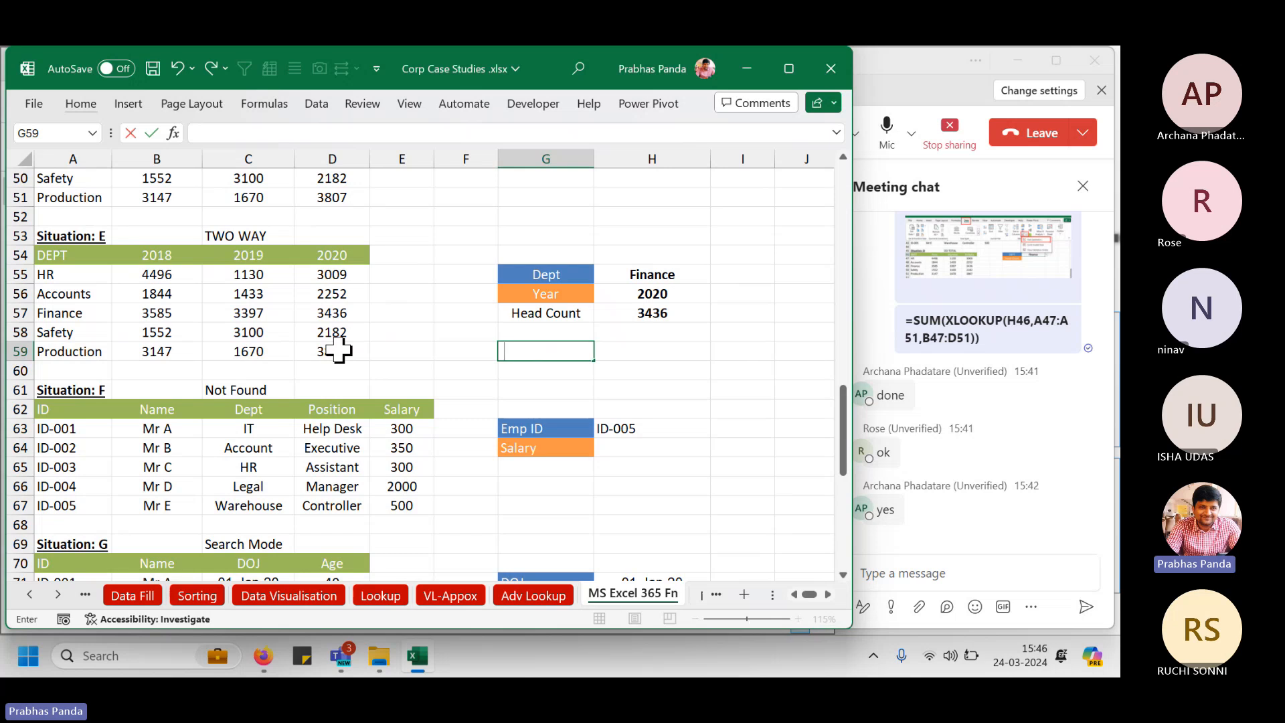
key("ctrl+v")
key("Return")
key("Up")
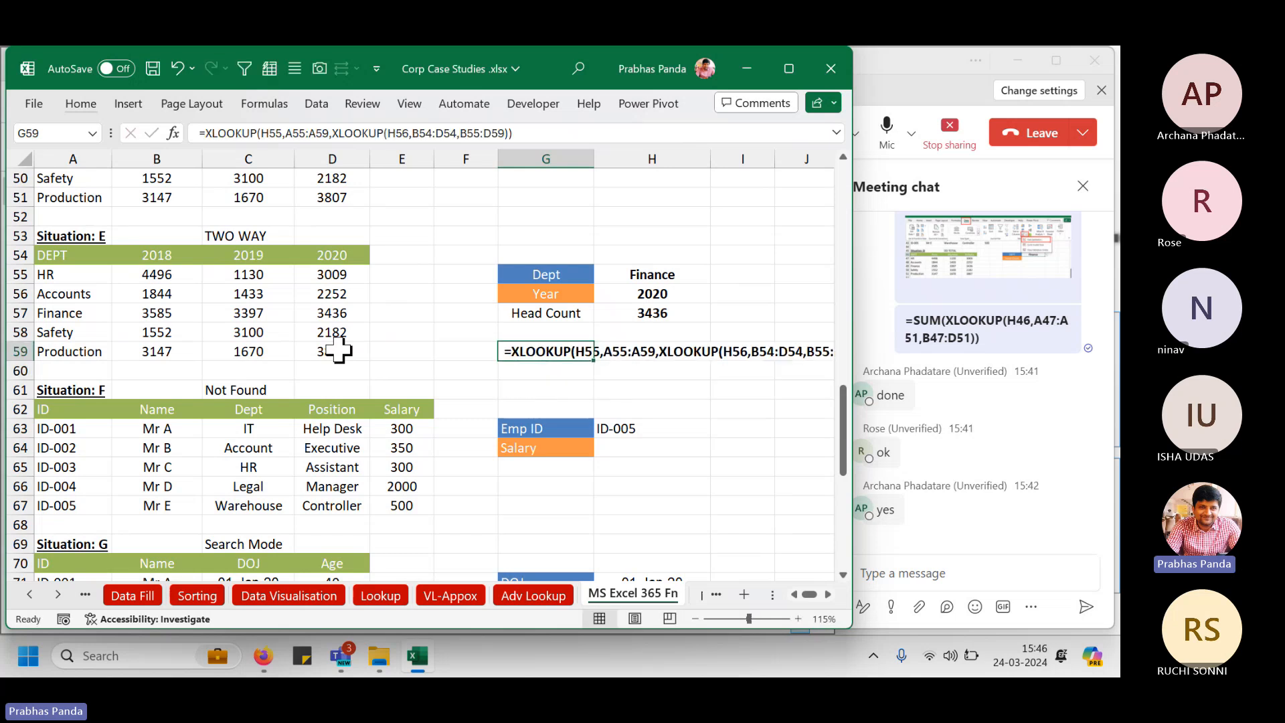
Fill the cells G59:K59 behind the formula text with yellow.
key("shift+Right")
key("shift+Right")
key("shift+Right")
key("shift+Right")
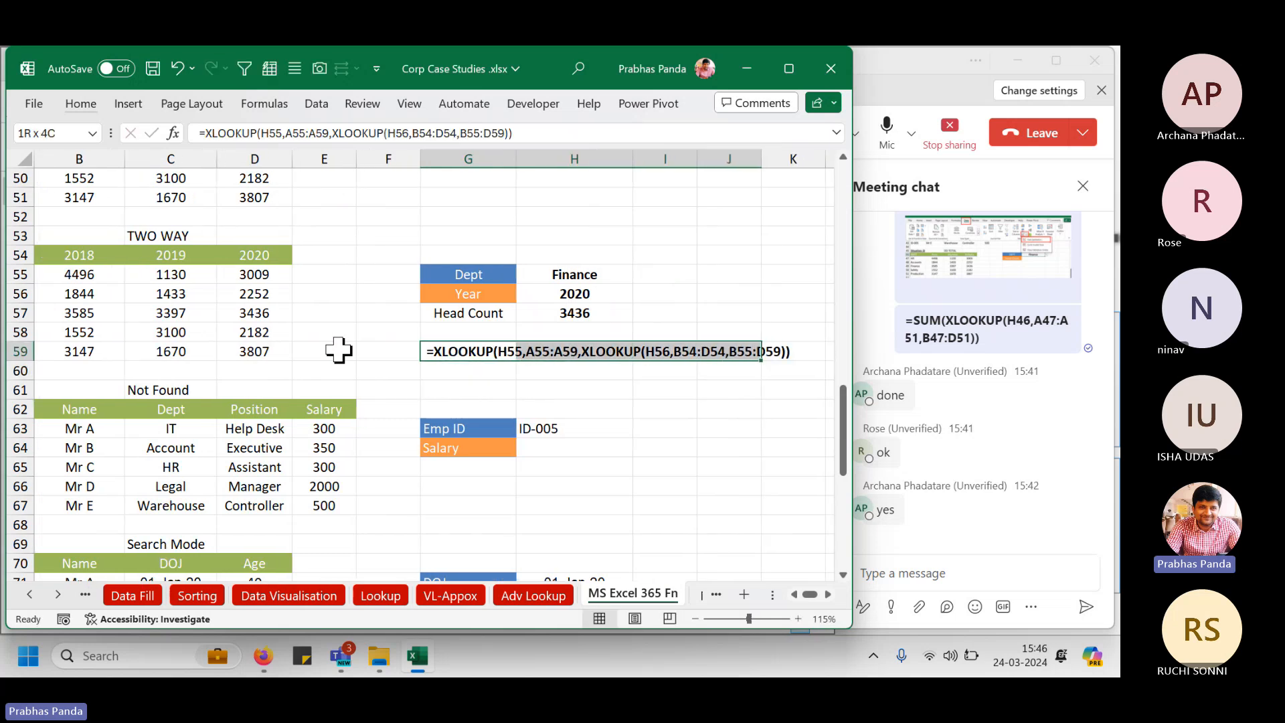
left_click(82, 99)
left_click(160, 175)
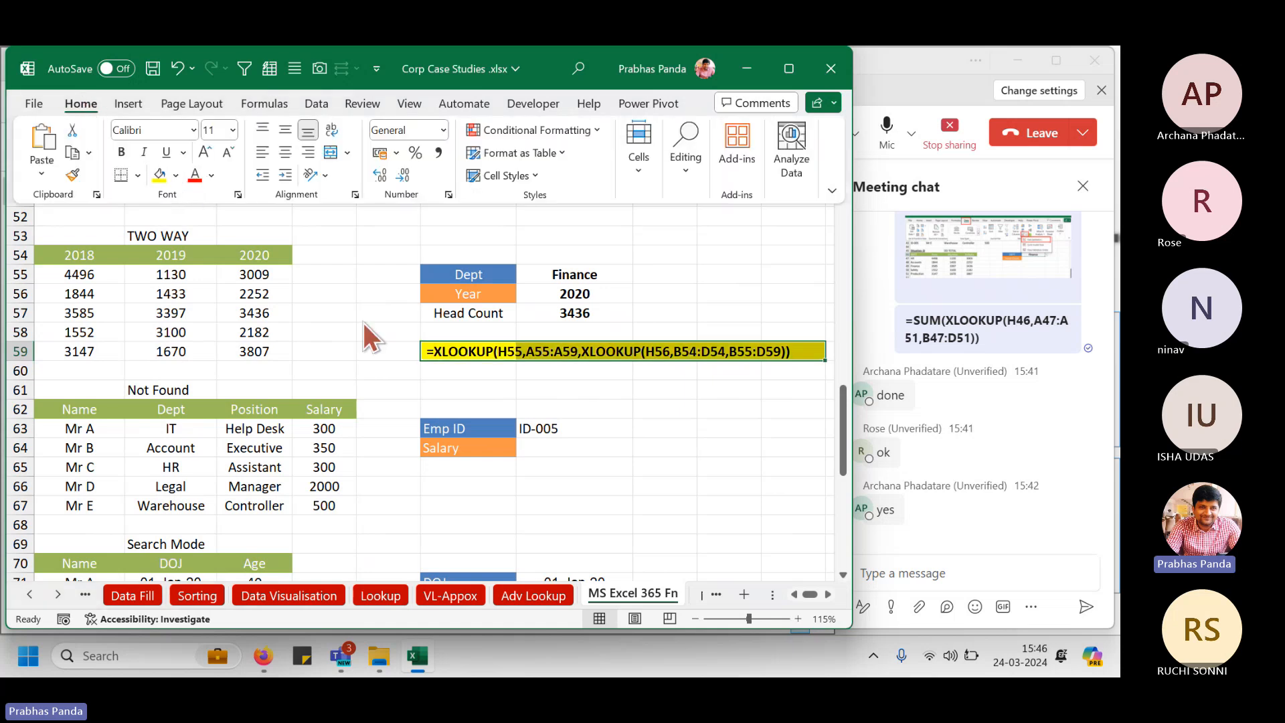
Switch to the Teams meeting chat, post the copied two-way XLOOKUP formula, and return to the Excel workbook.
left_click(969, 574)
key("ctrl+v")
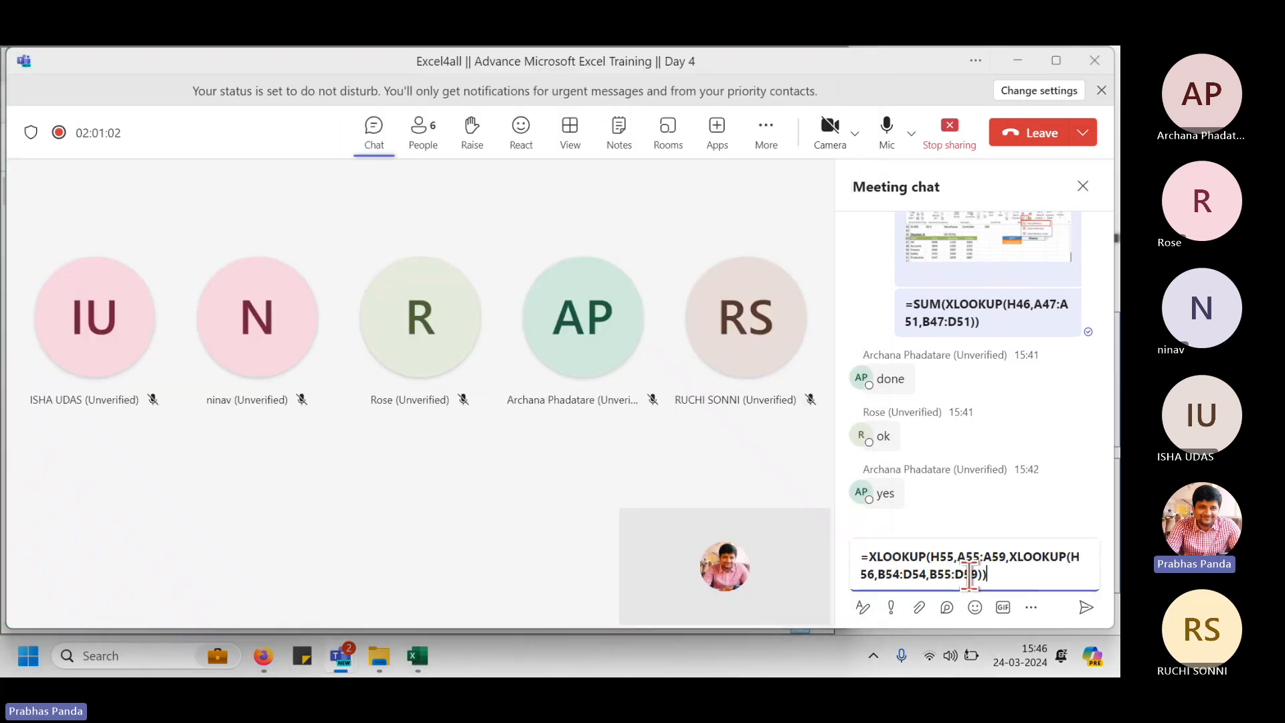
key("Return")
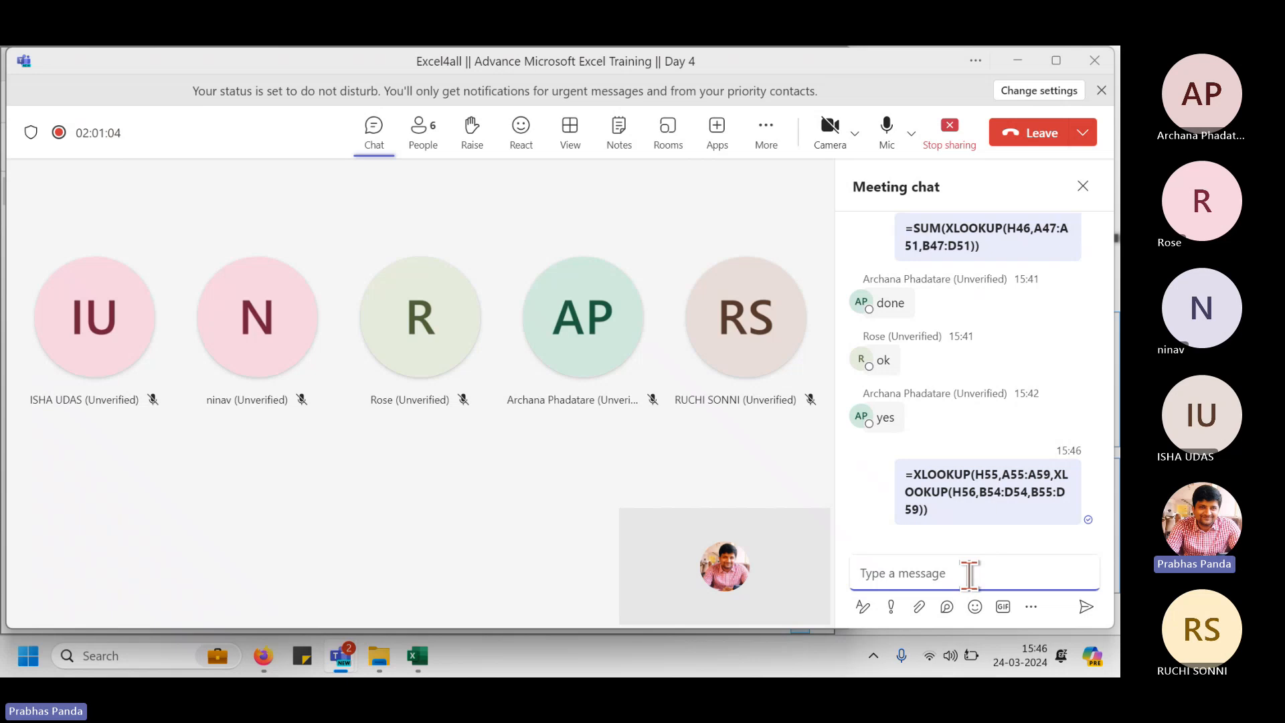
key("alt+Tab")
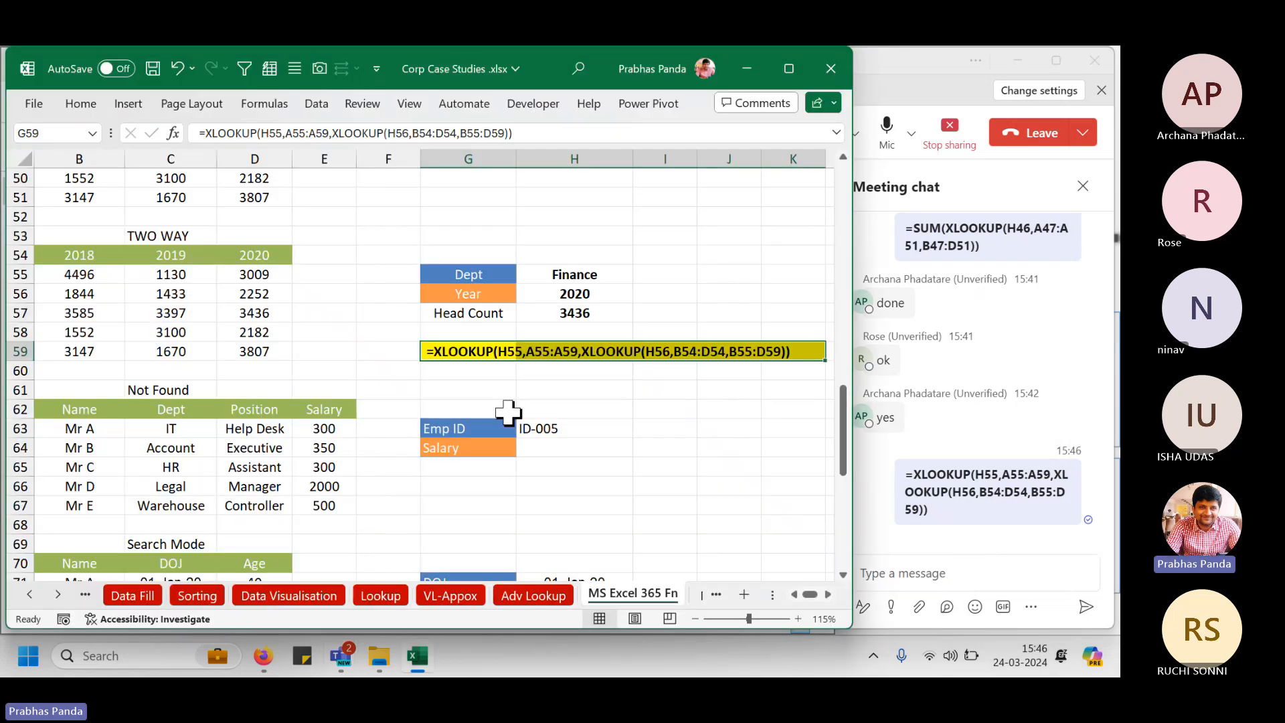
Highlight the Situation F employee table, A62:E67, from ID to Salary.
left_click(383, 315)
scroll(379, 311, "down", 1)
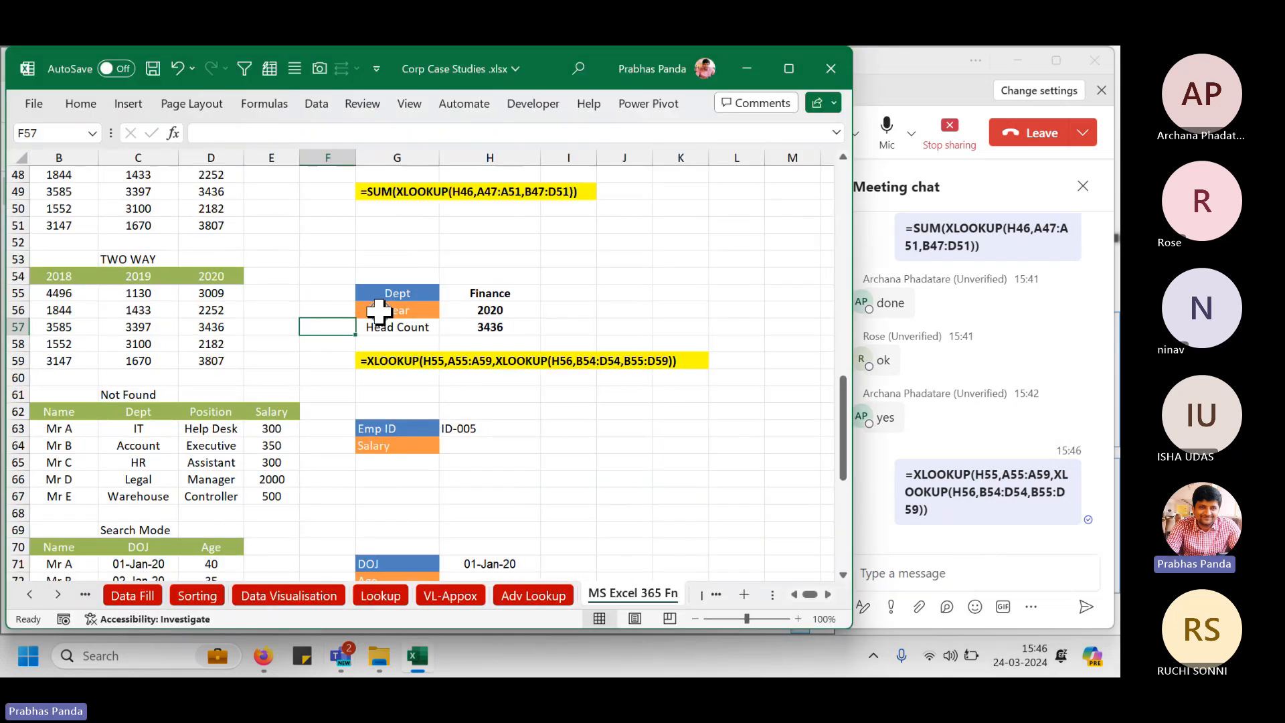
key("Left")
key("Left")
key("Left")
key("Left")
key("Left")
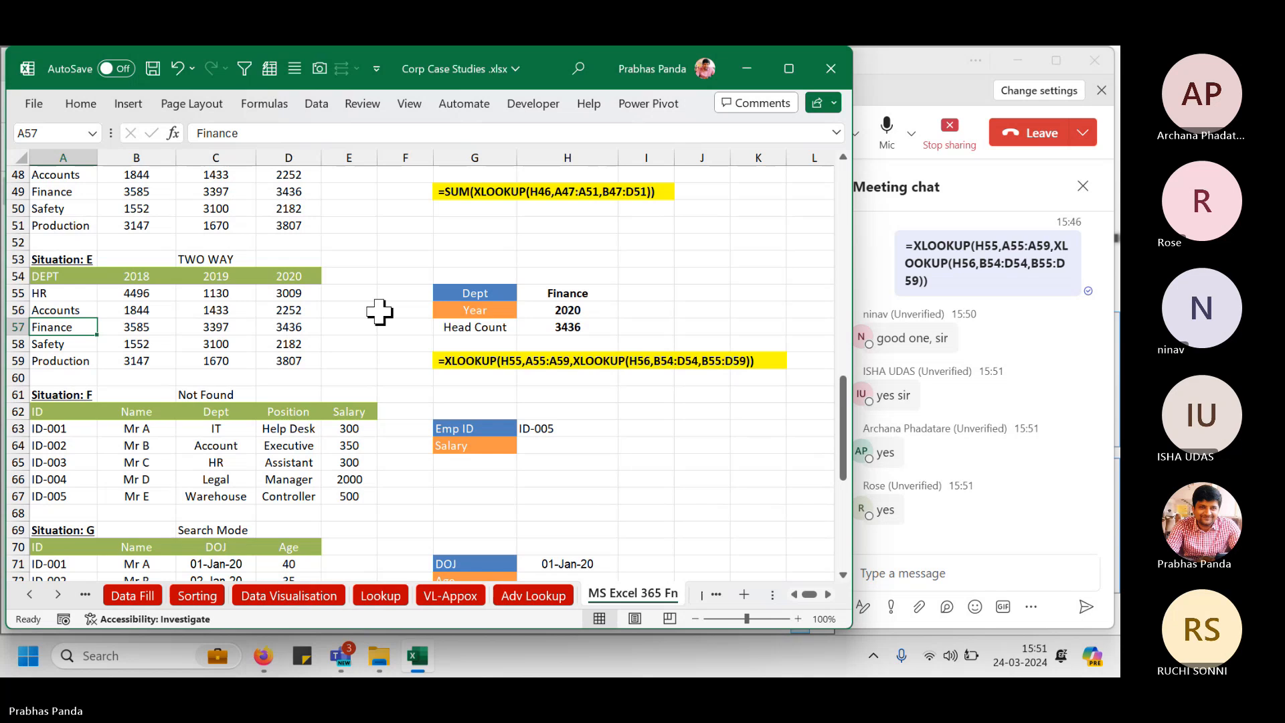
scroll(259, 321, "down", 2)
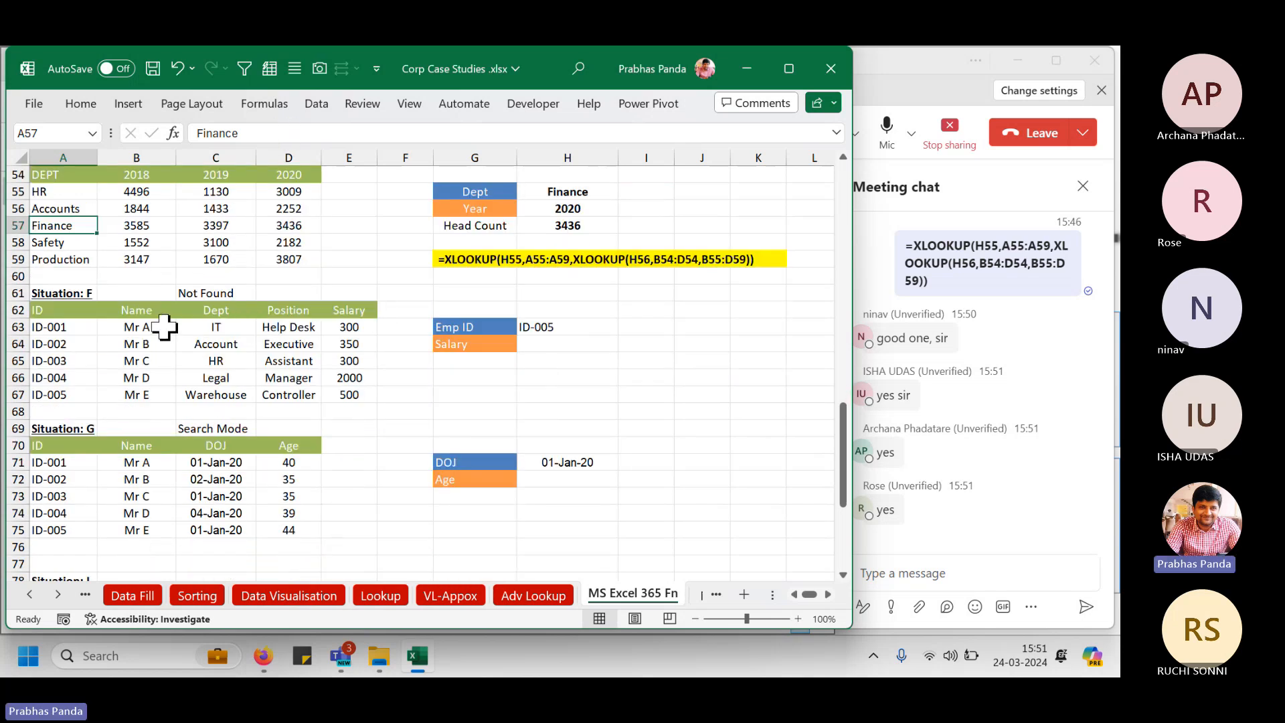
left_click_drag(64, 311, 332, 395)
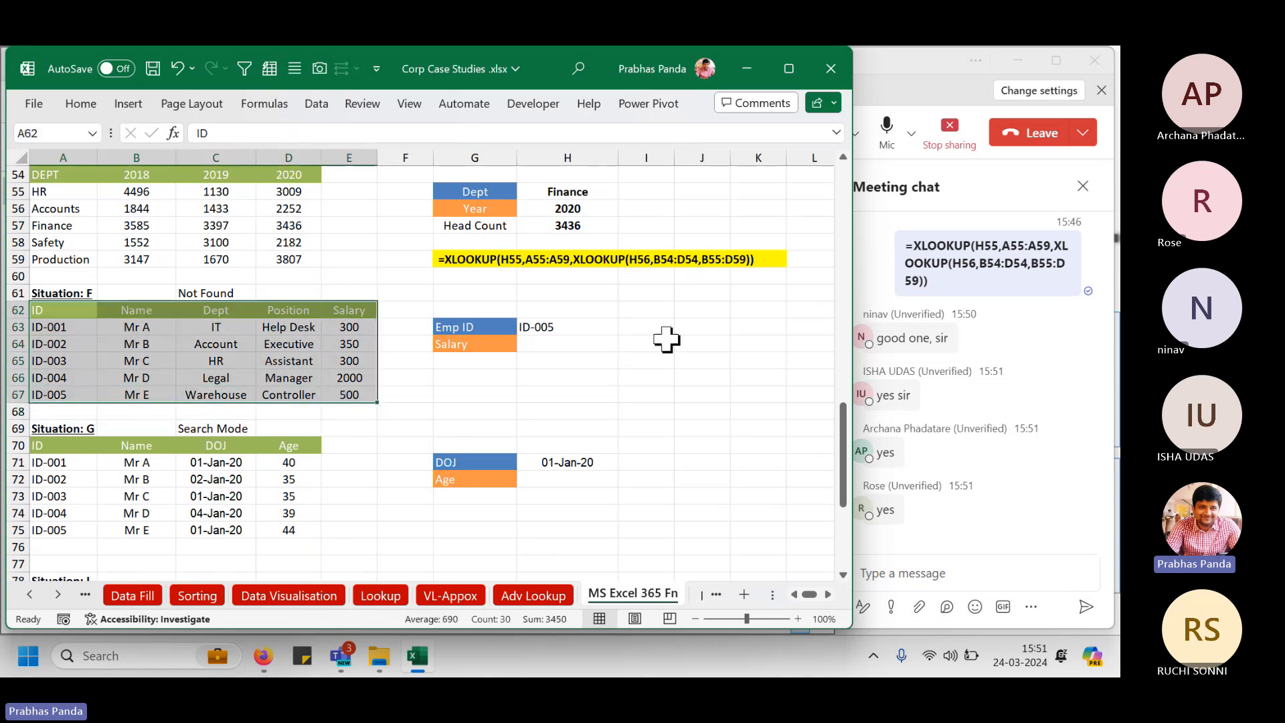
Center the Emp ID value in cell H63 of Situation F.
left_click(585, 328)
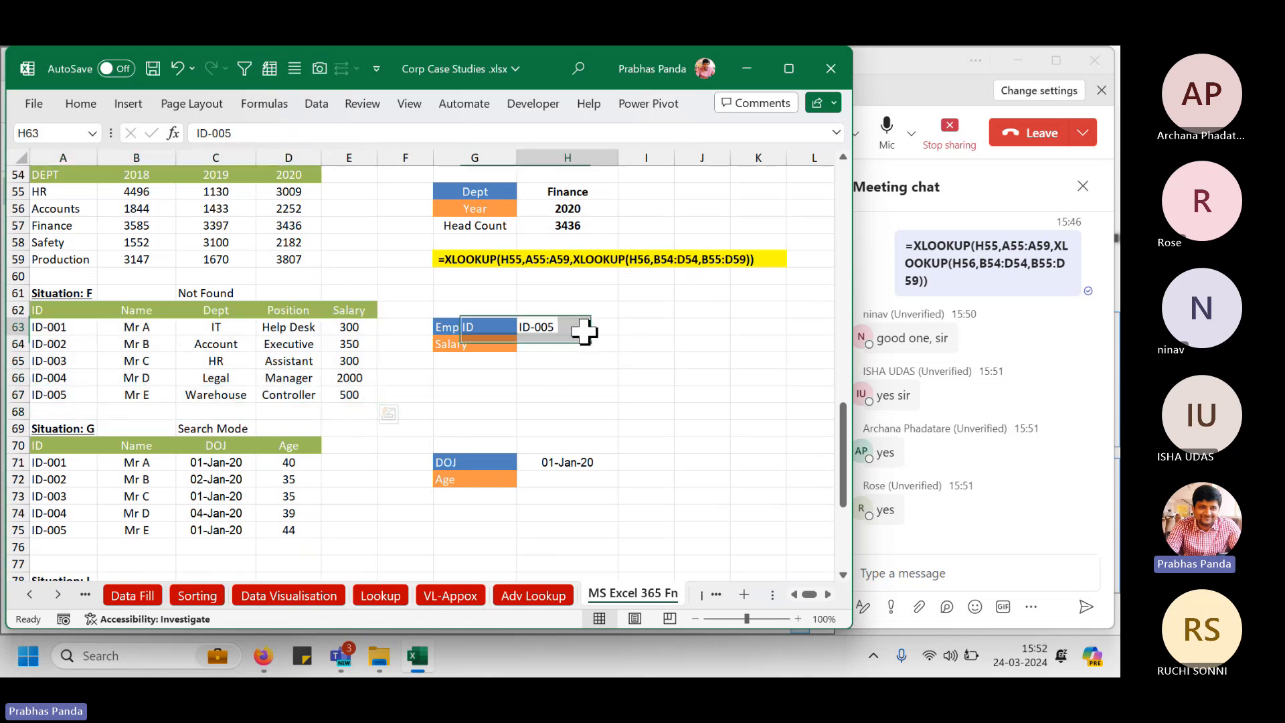
key("alt+h")
key("a")
key("c")
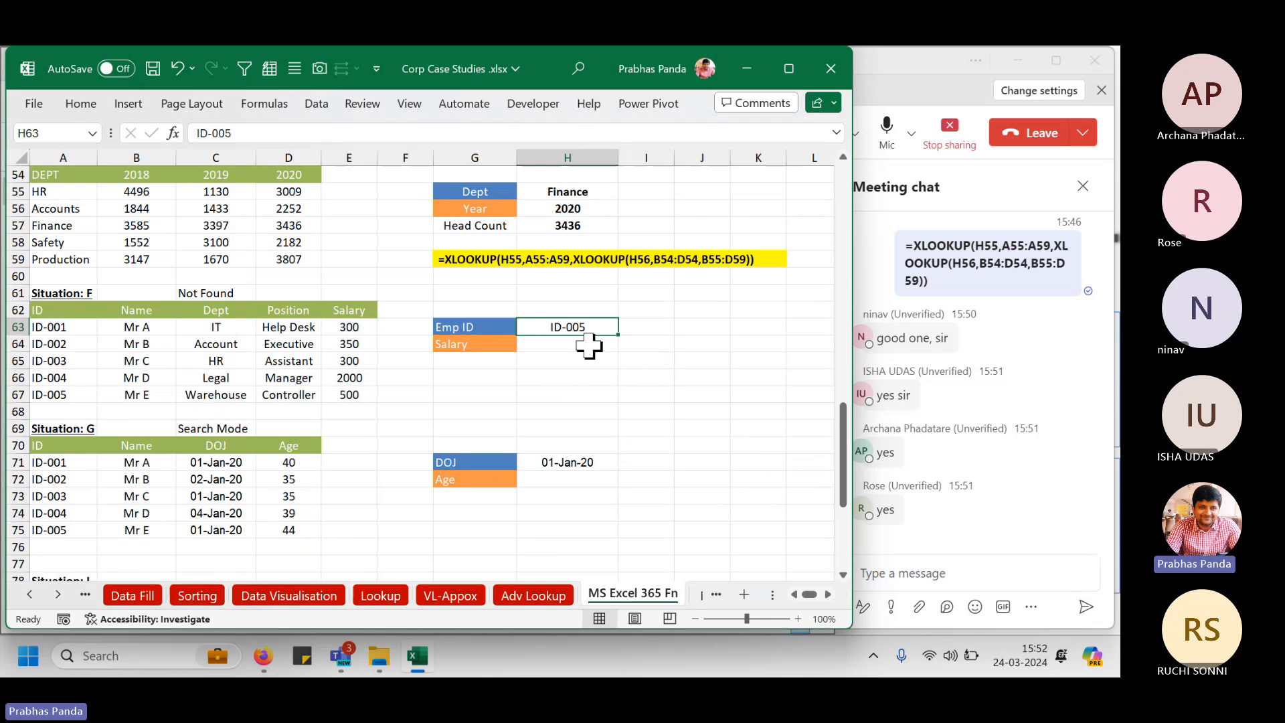
Highlight the Situation F employee ID range A63:A67 against the Emp ID in H63.
left_click(602, 326)
left_click_drag(66, 328, 66, 402)
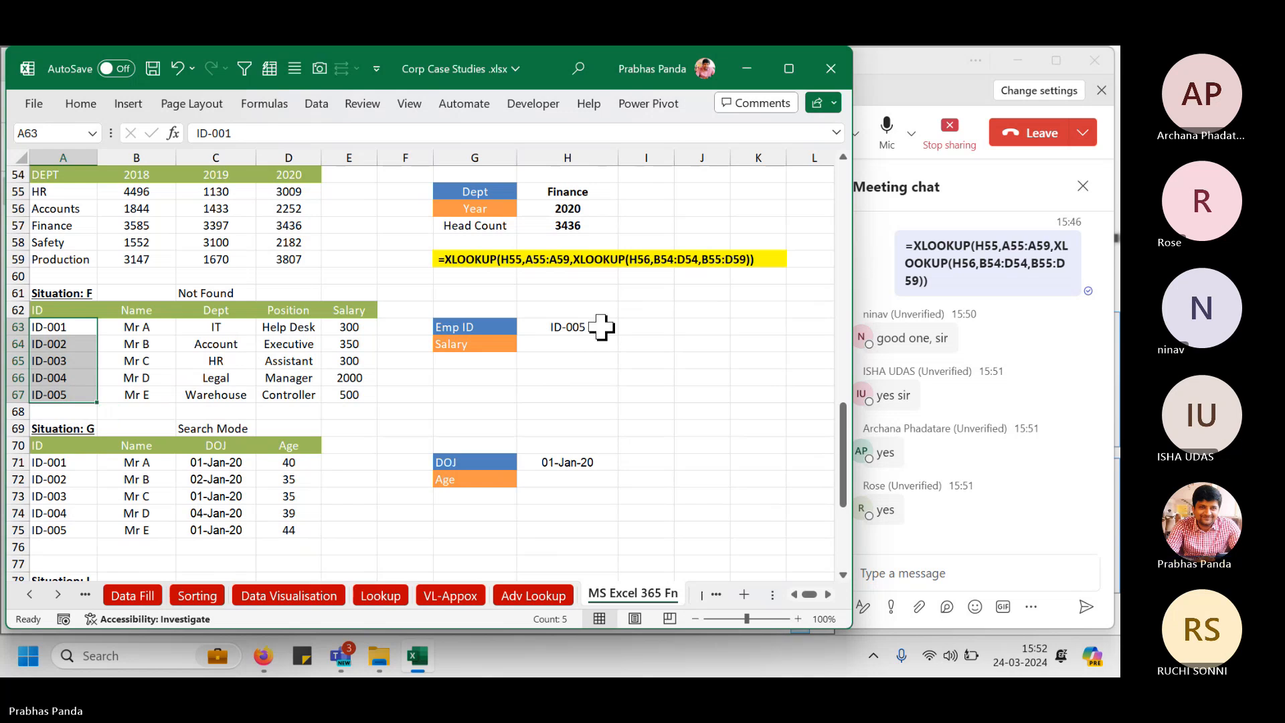
key("ctrl+q")
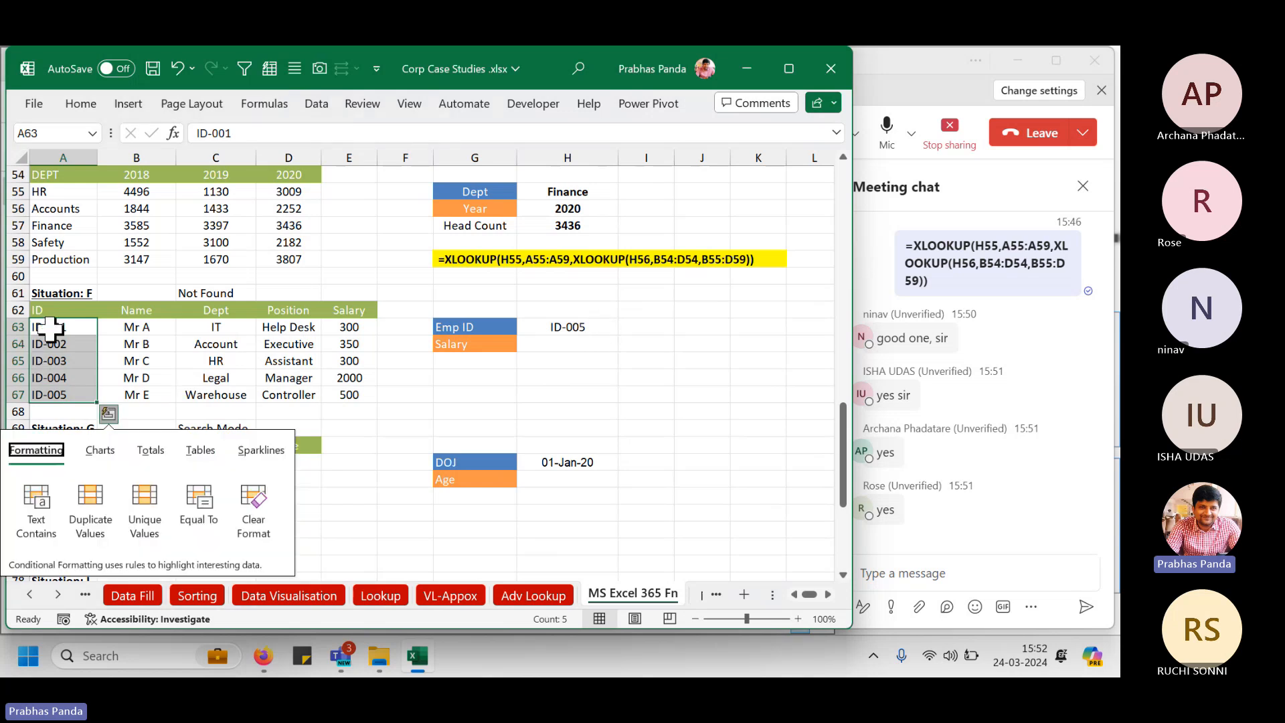
left_click_drag(50, 329, 58, 399)
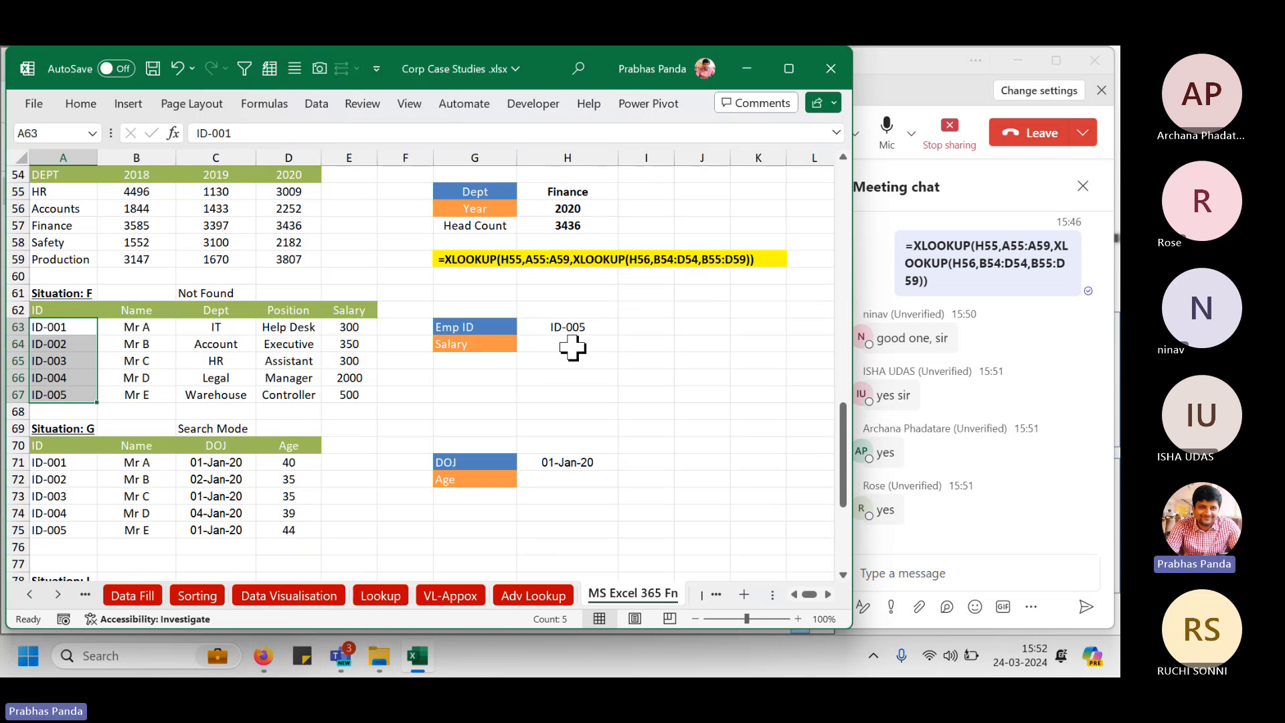
key("ctrl+q")
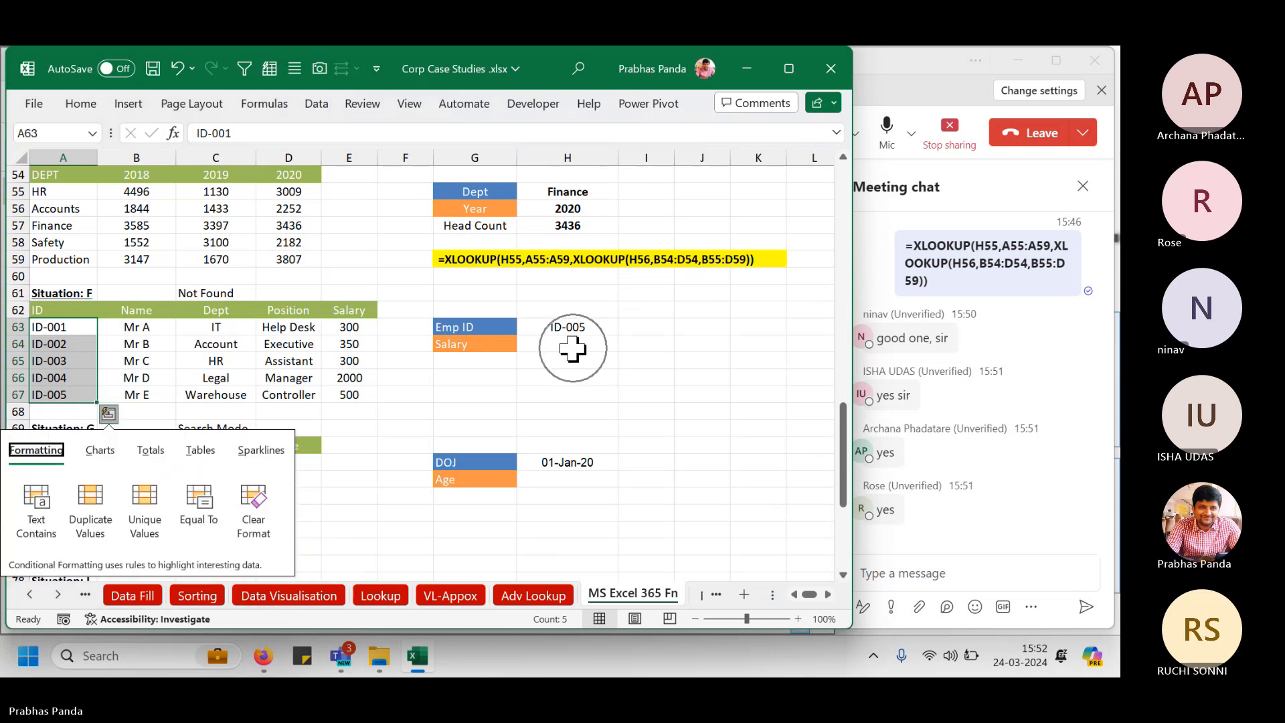
Review the IFERROR with VLOOKUP formula on the Adv Lookup sheet and return to the MS Excel 365 Fn sheet.
left_click(531, 594)
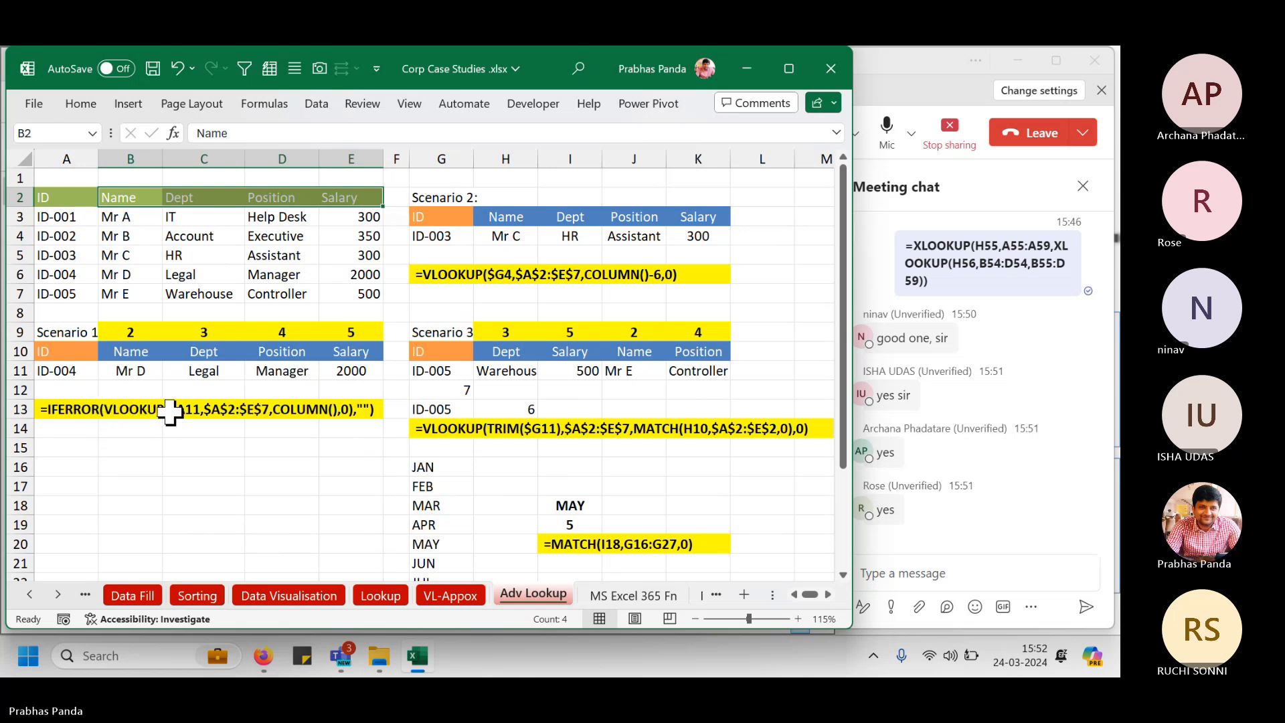
left_click(621, 593)
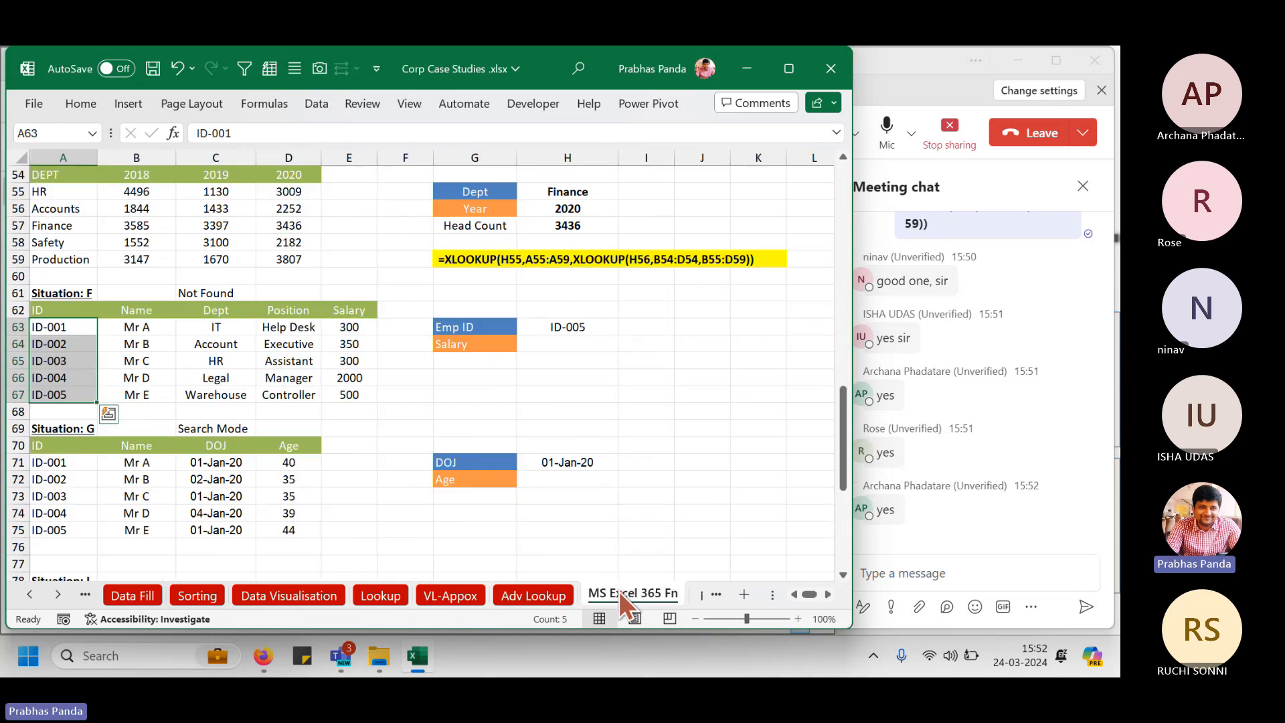
left_click(201, 343)
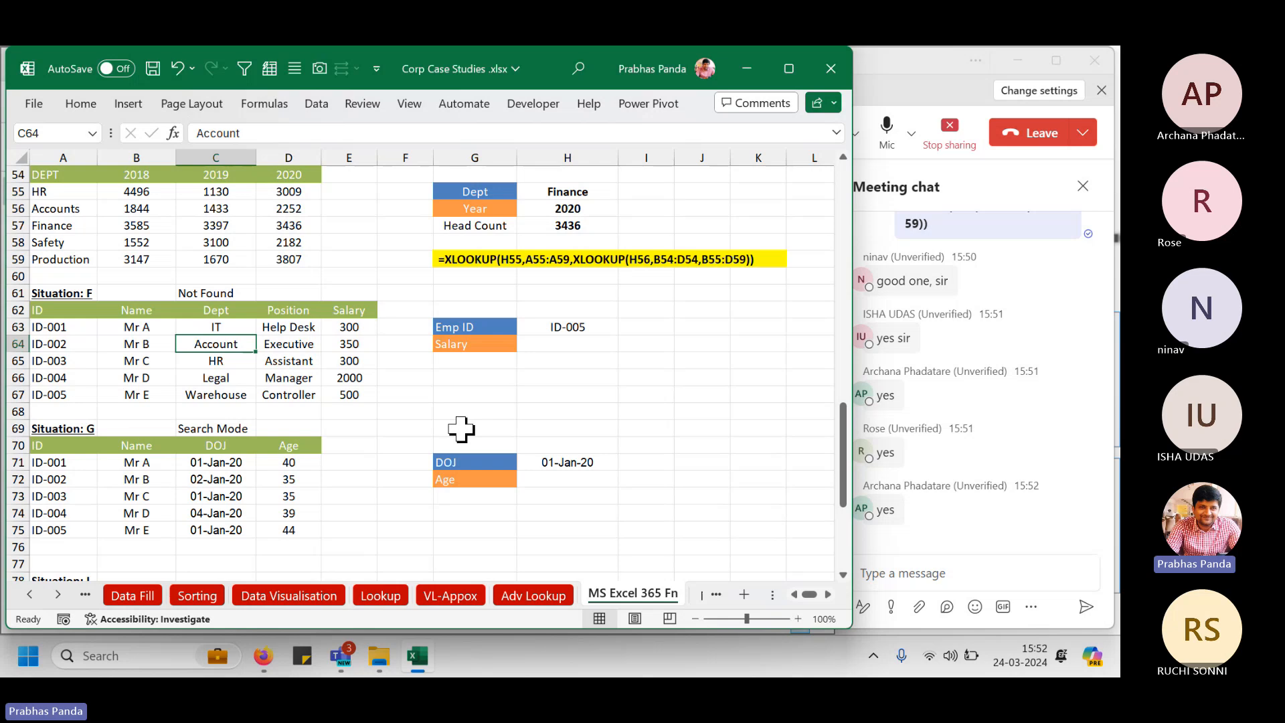
Begin an XLOOKUP formula in H64 with lookup value H63, lookup array A63:A67 and return array E63:E67.
left_click(559, 344)
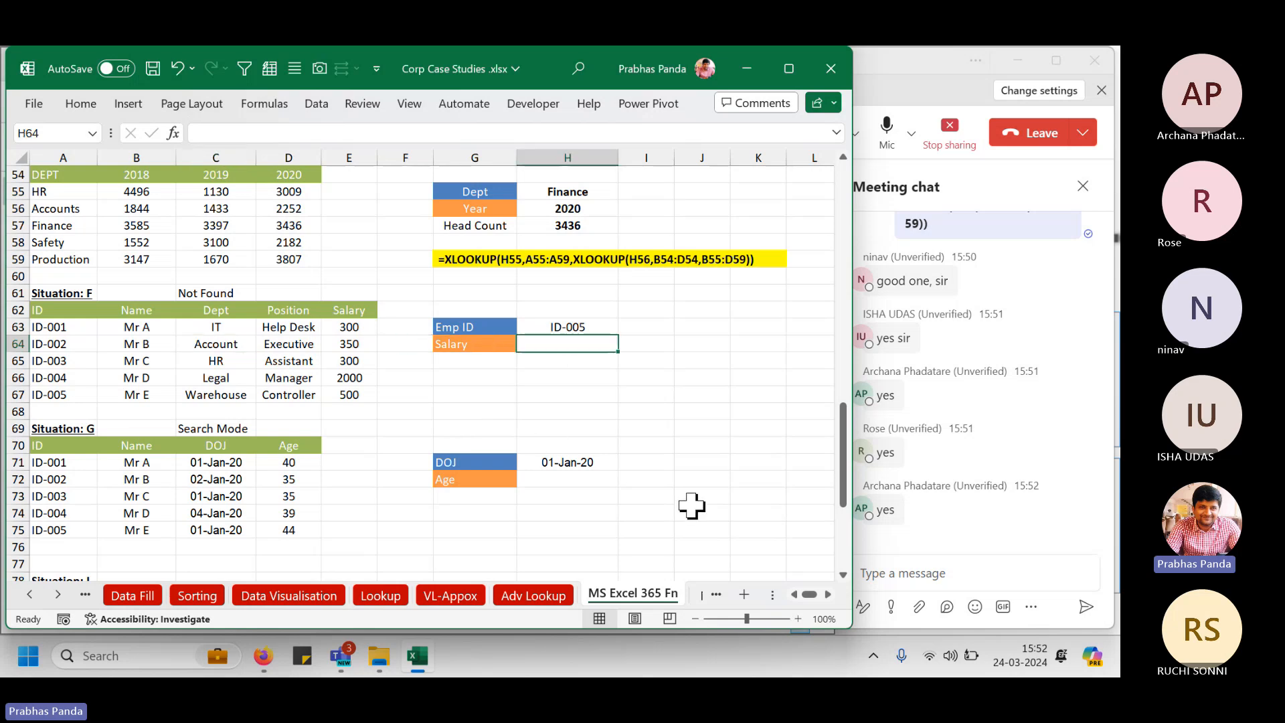
type("=XLOOKUP(")
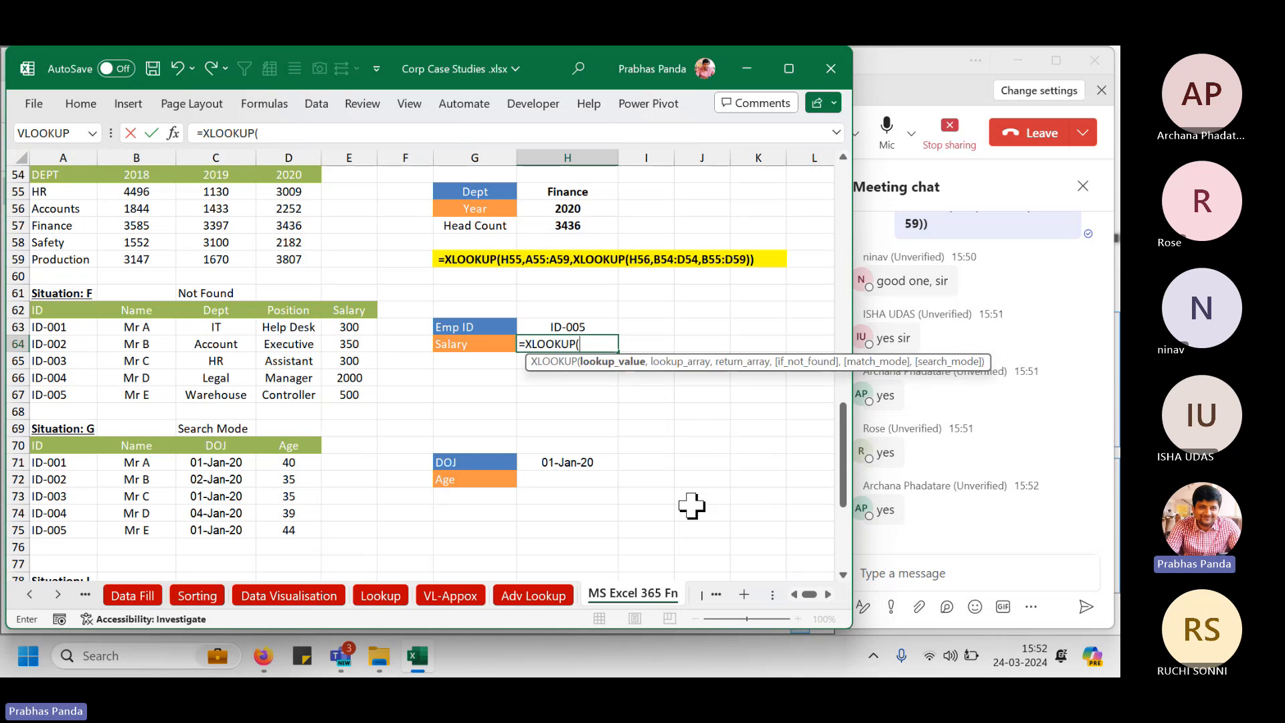
key("Up")
type(",")
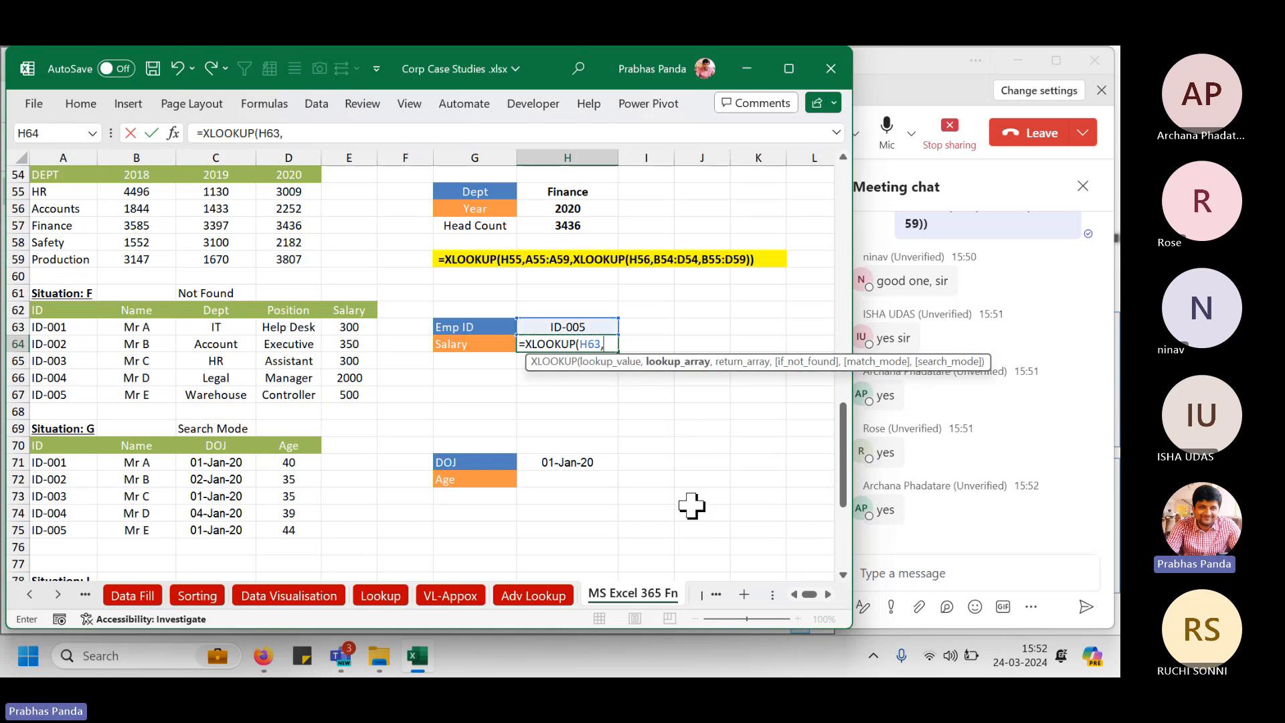
key("ctrl+Left")
key("ctrl+Left")
key("ctrl+Left")
key("Up")
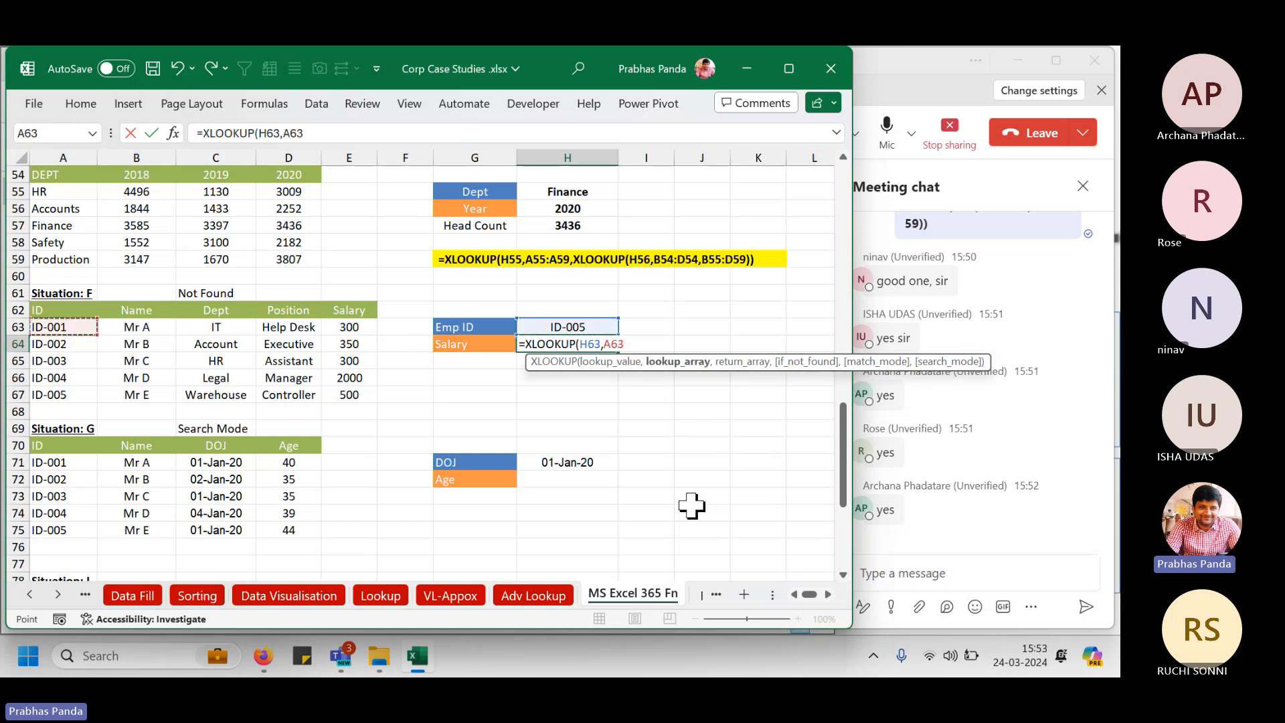
key("ctrl+shift+Down")
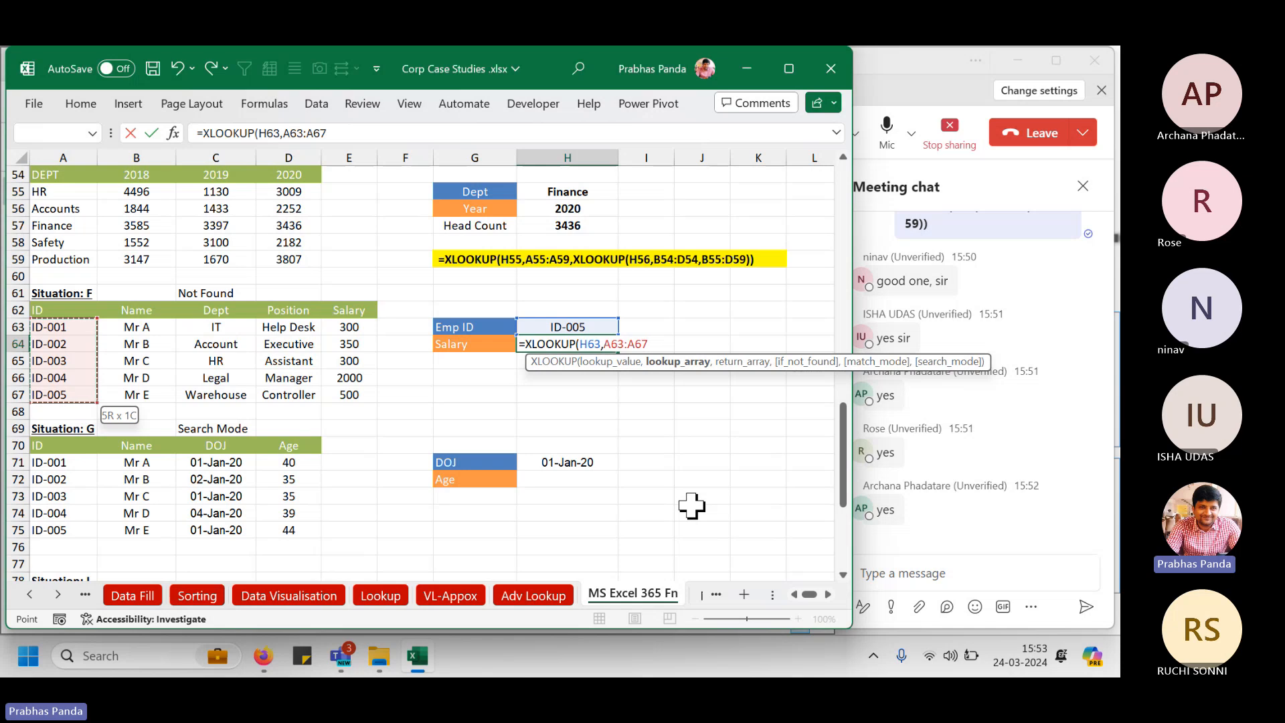
type(",")
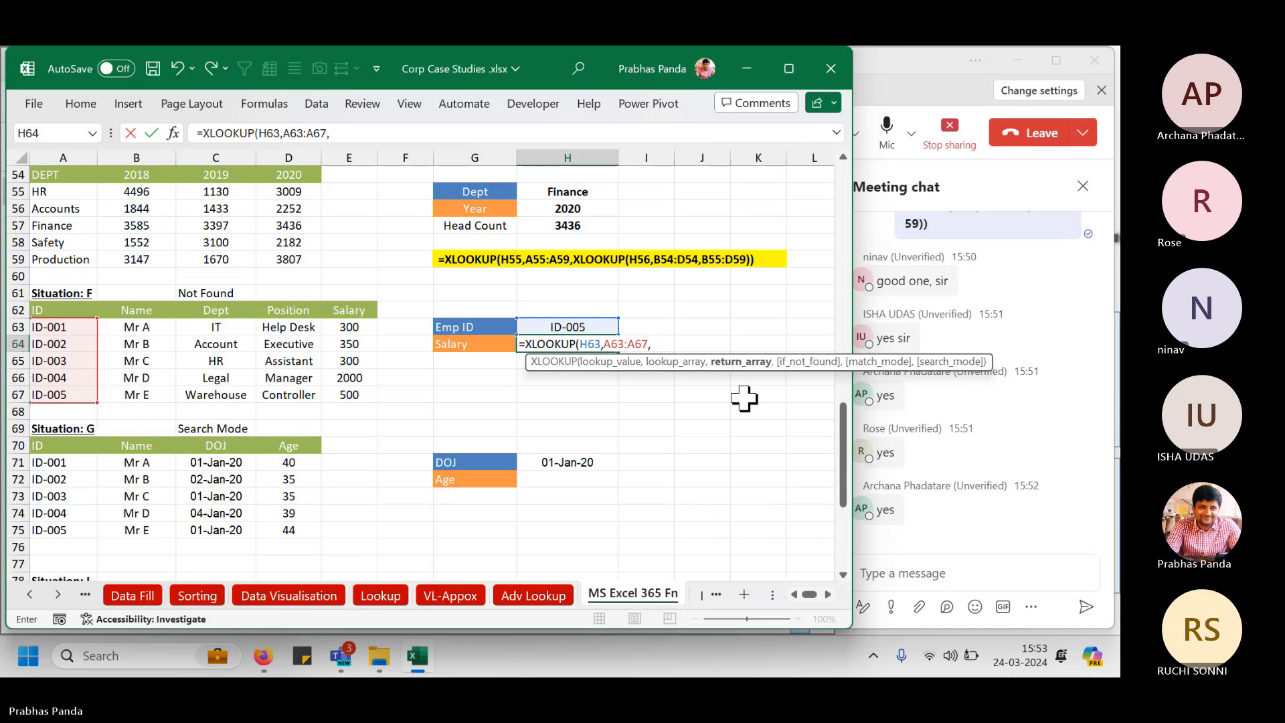
left_click_drag(337, 329, 341, 395)
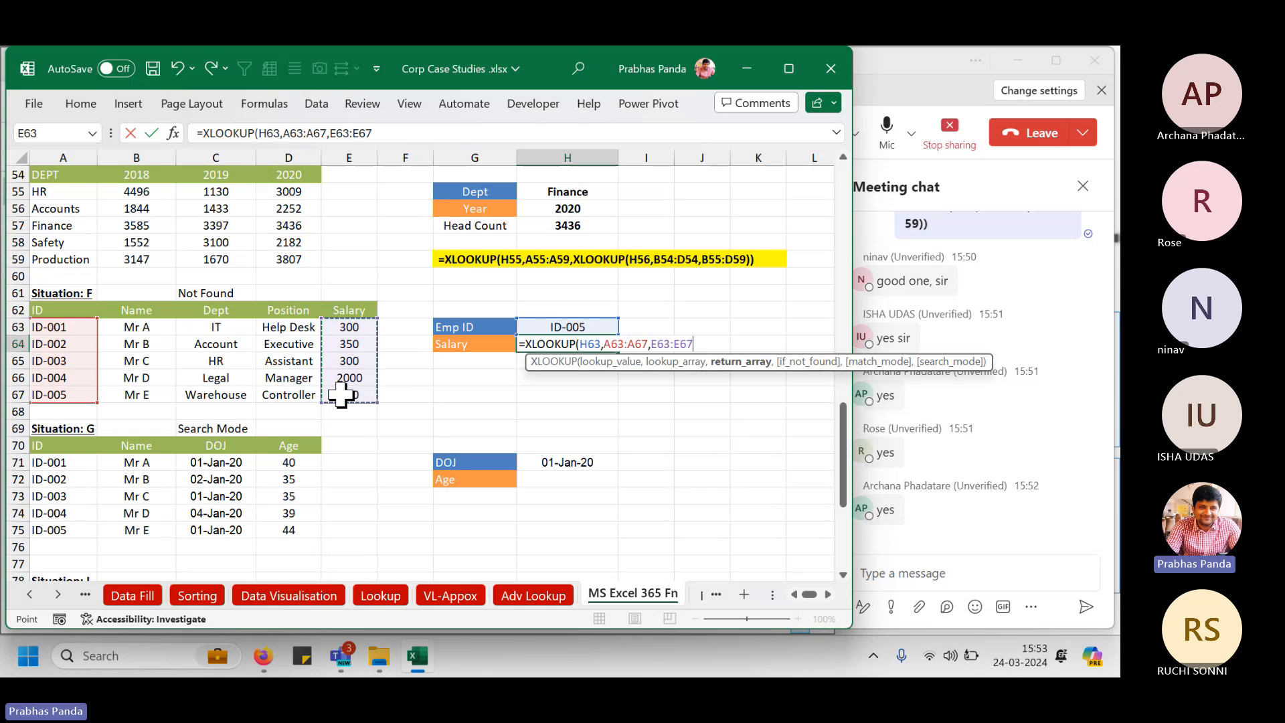
type(",")
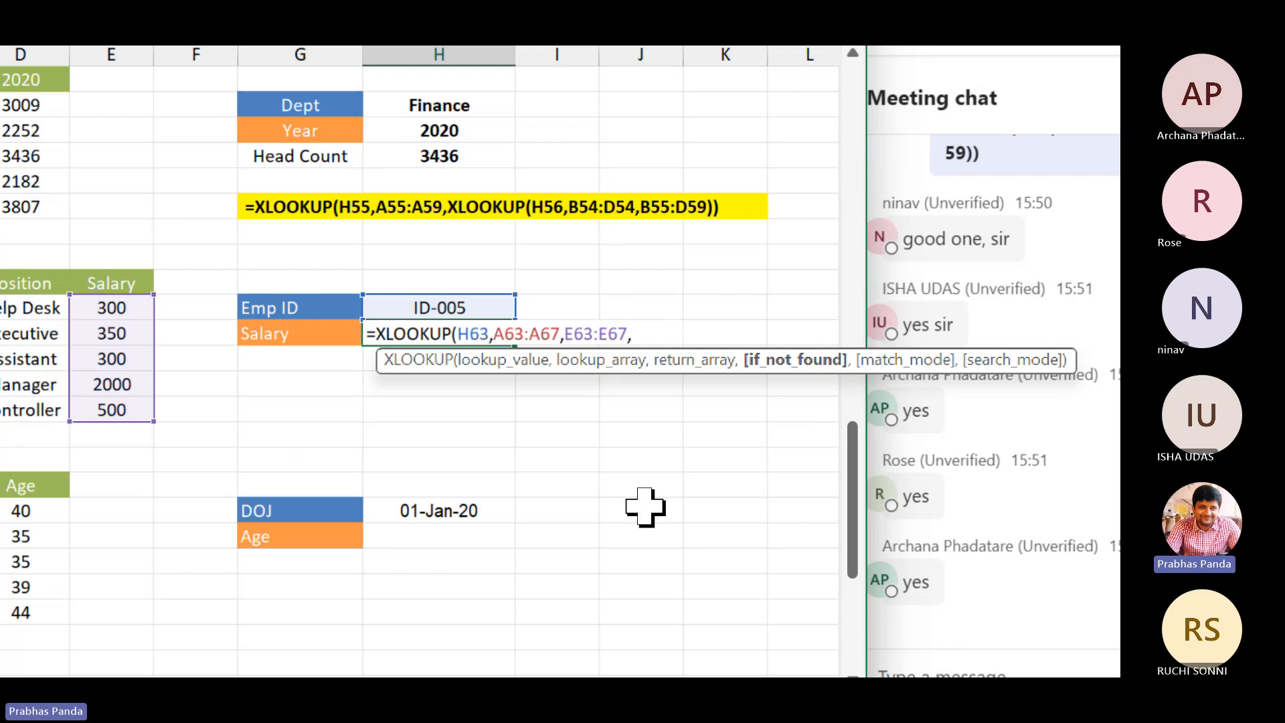
Set the formula's if_not_found argument to "Not Available" and enter the formula in H64.
type("\"Not Abai")
key("BackSpace")
key("BackSpace")
key("BackSpace")
type("vaila")
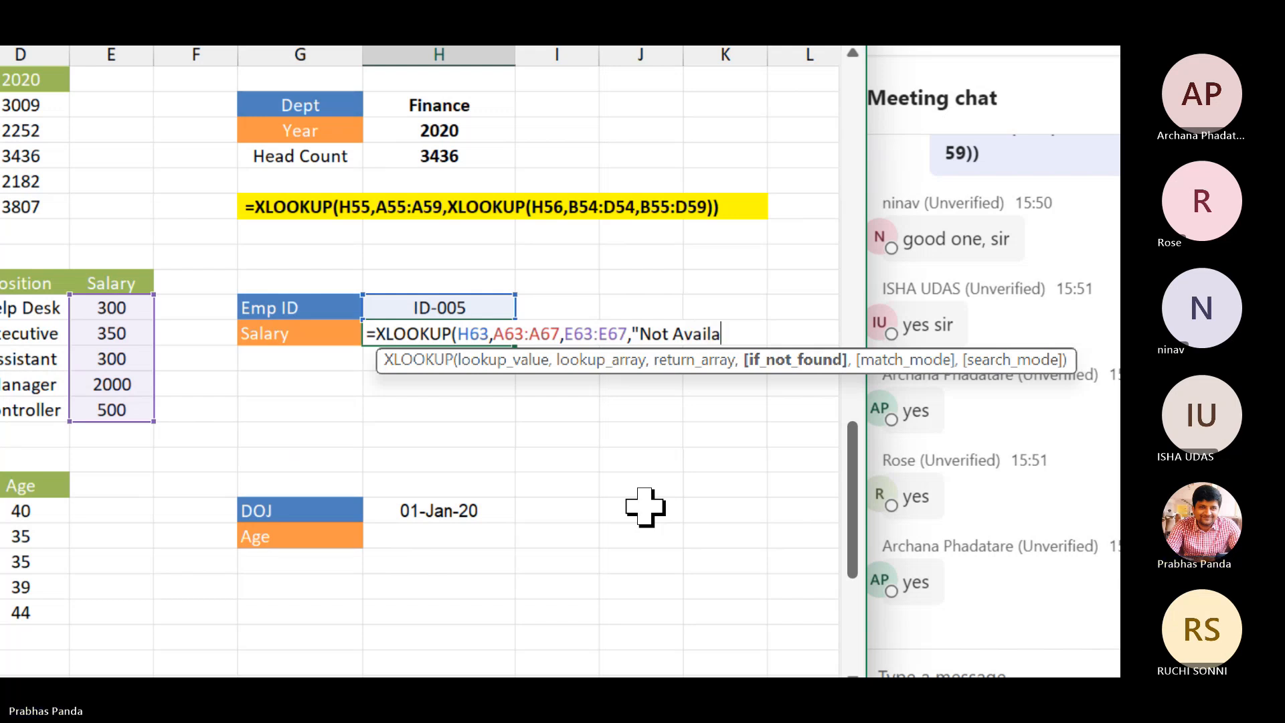
type("ble\"")
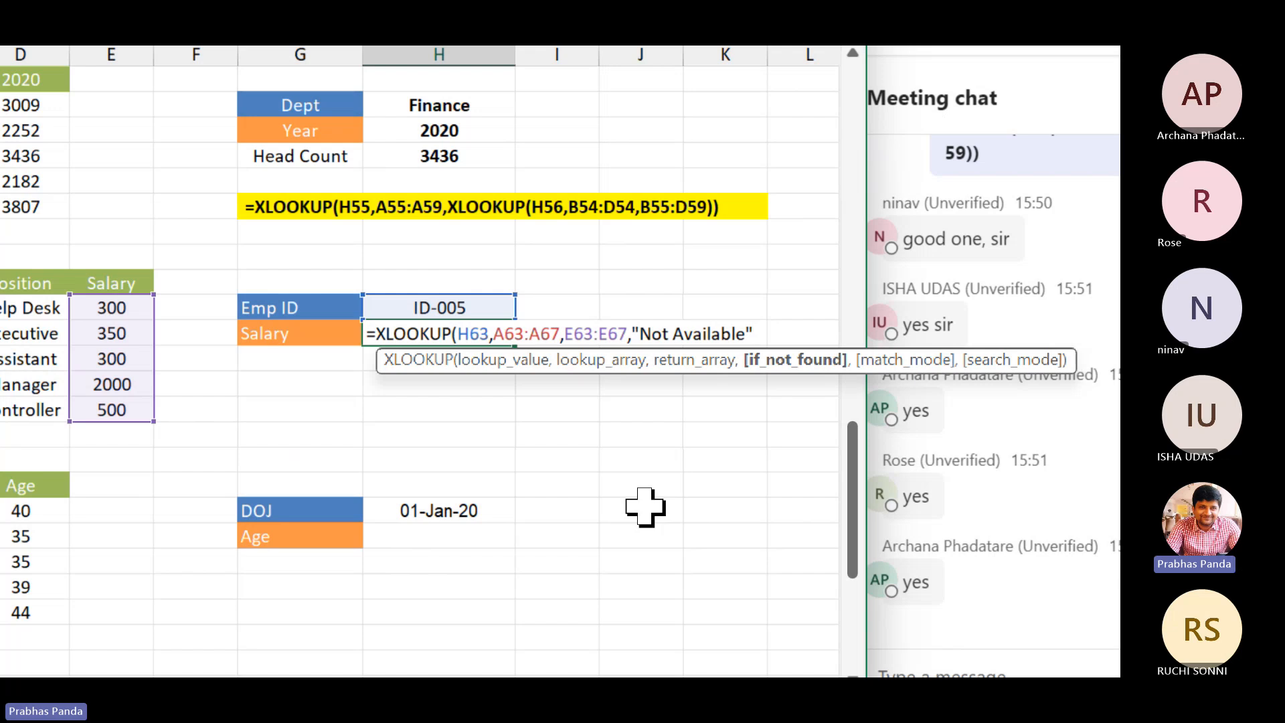
key("Return")
key("Up")
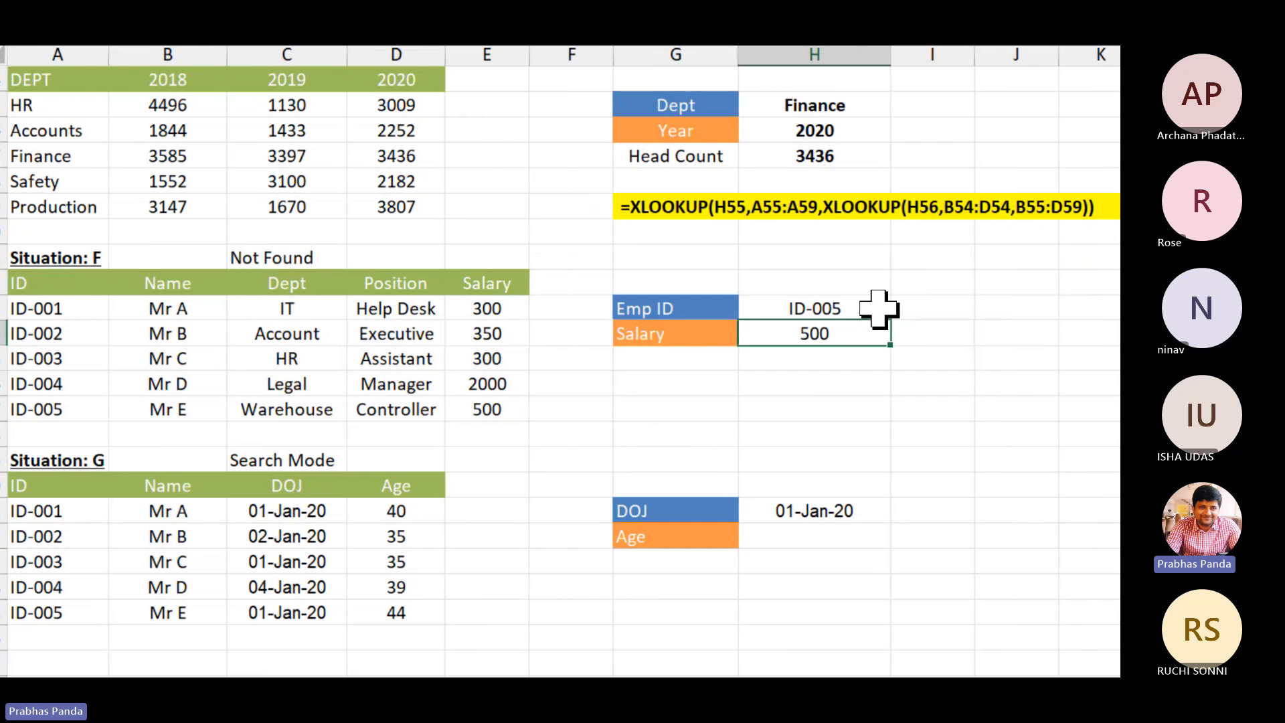
Replace the last digit of the Emp ID in H63 with 7 to test the not-found case.
left_click(900, 307)
key("F2")
key("BackSpace")
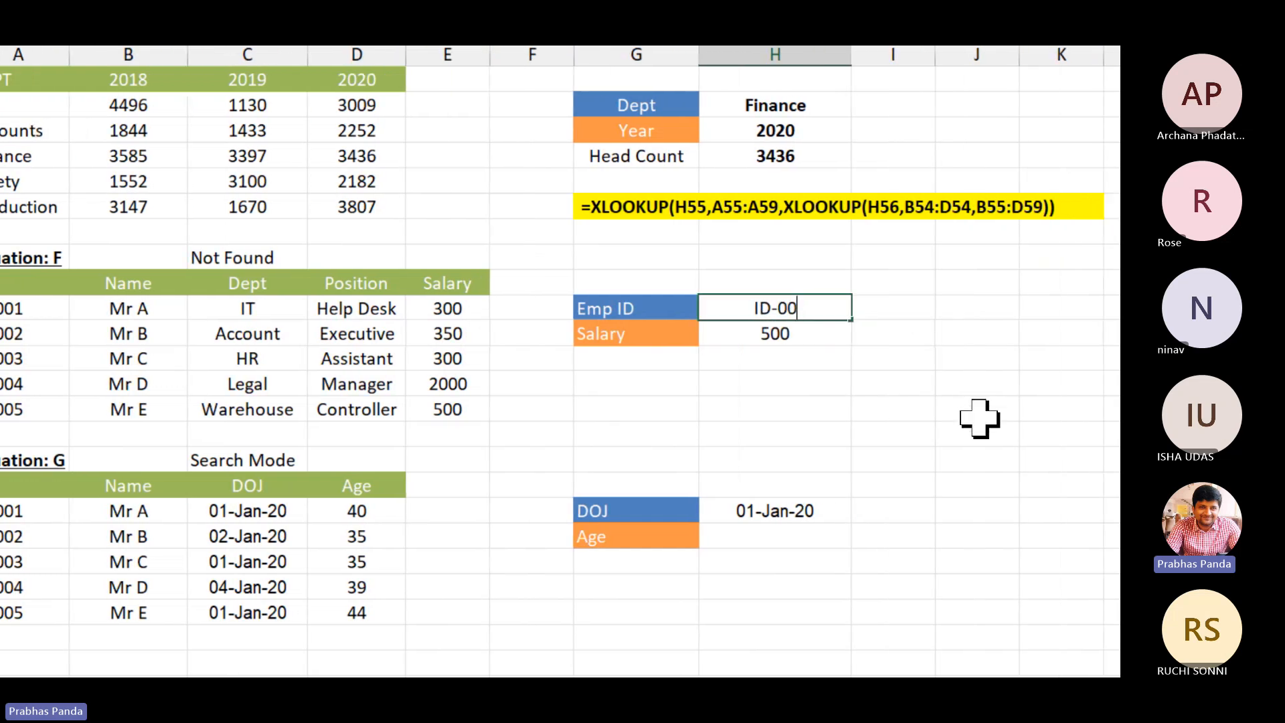
type("7")
key("Return")
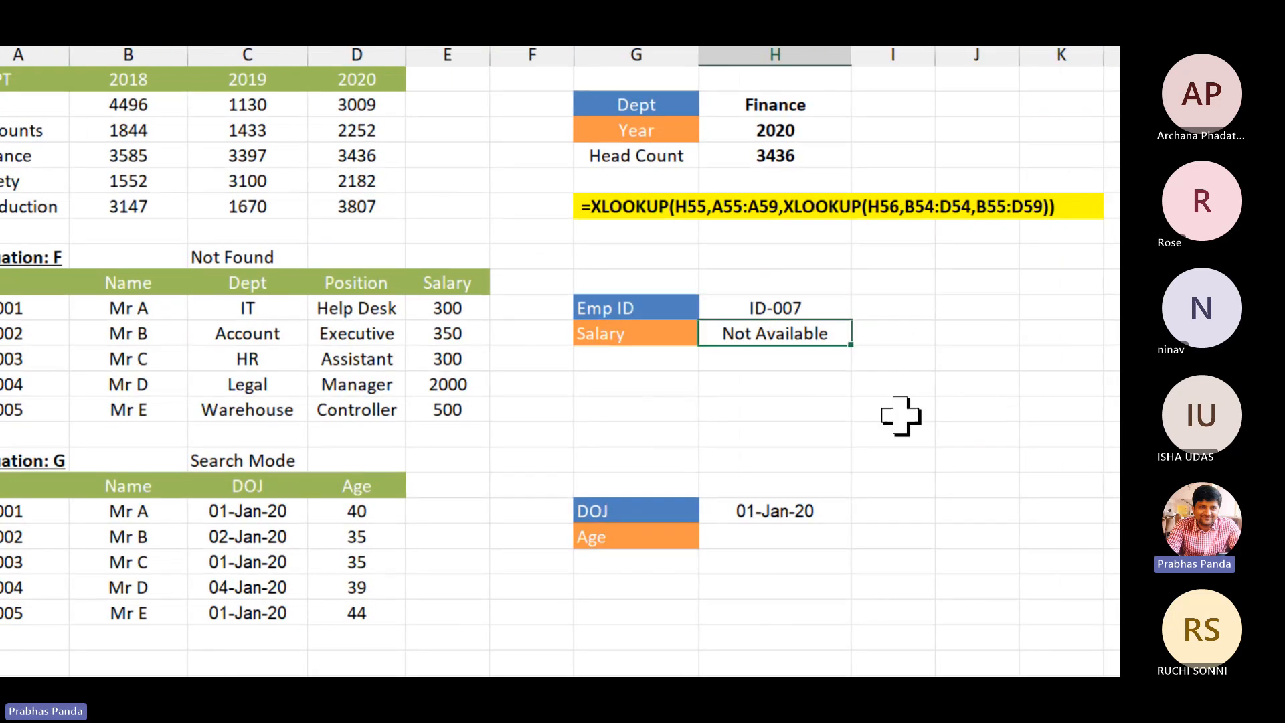
Copy the XLOOKUP formula text from H64 and paste it as visible text into G66.
key("F2")
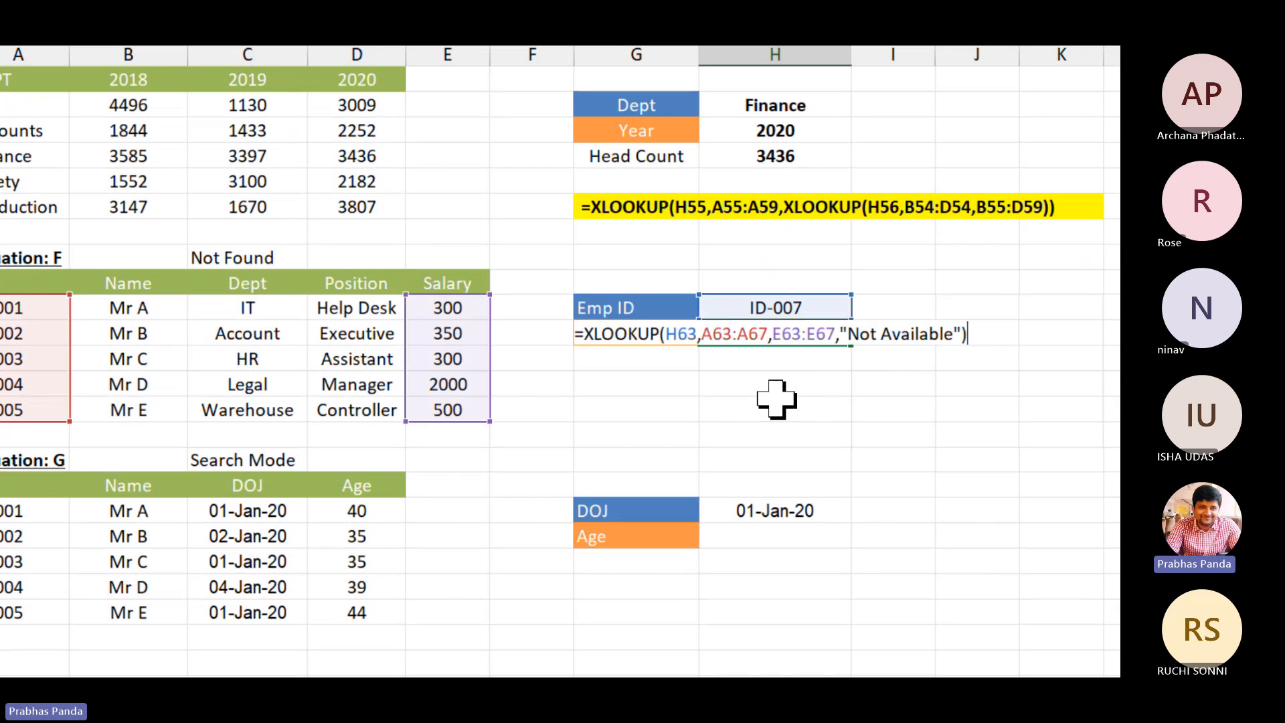
key("ctrl+a")
key("ctrl+c")
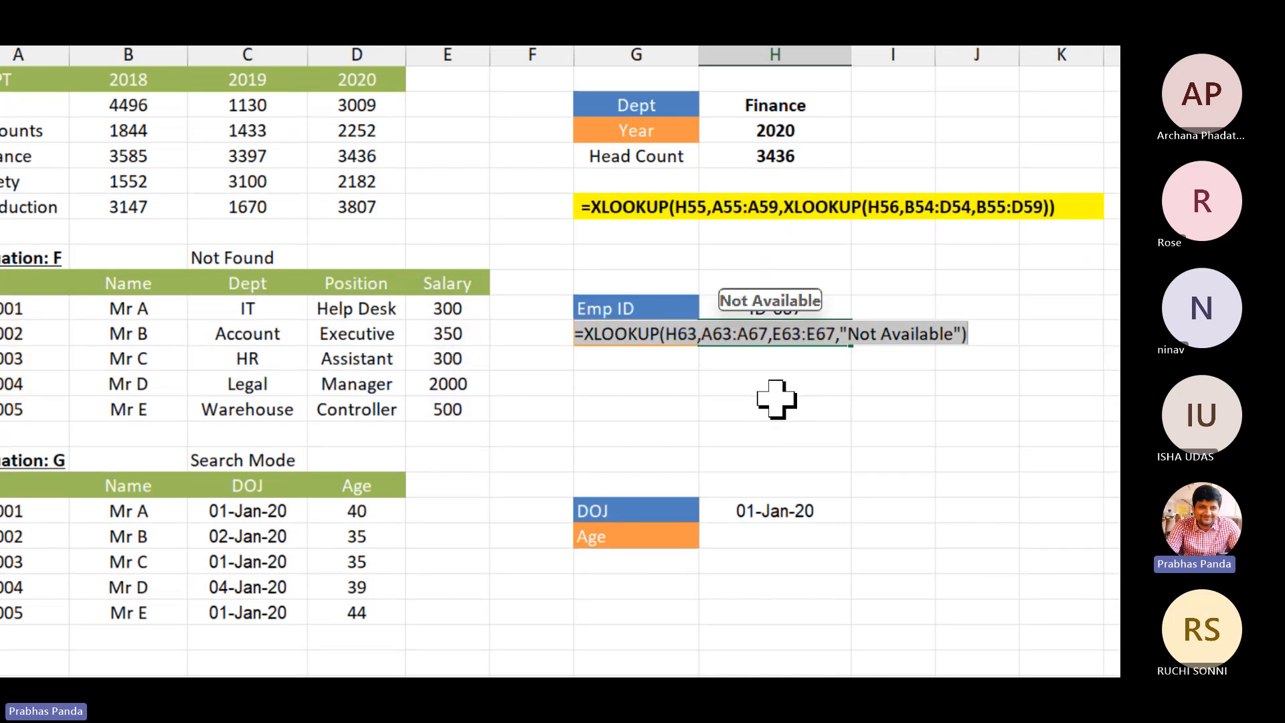
key("Escape")
key("Down")
key("Down")
key("Left")
key("F2")
key("ctrl+v")
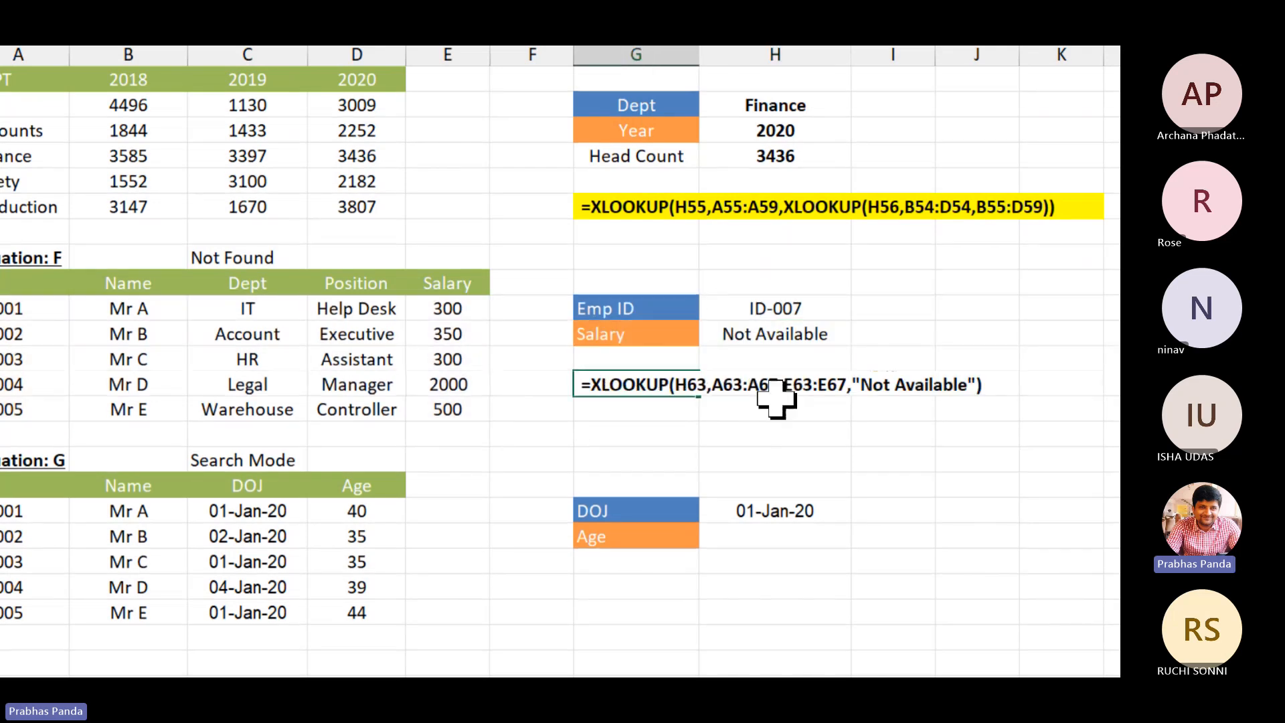
key("ctrl+Return")
Left-align the formula text in G66 and fill cells G66:J66 with yellow.
key("alt+h")
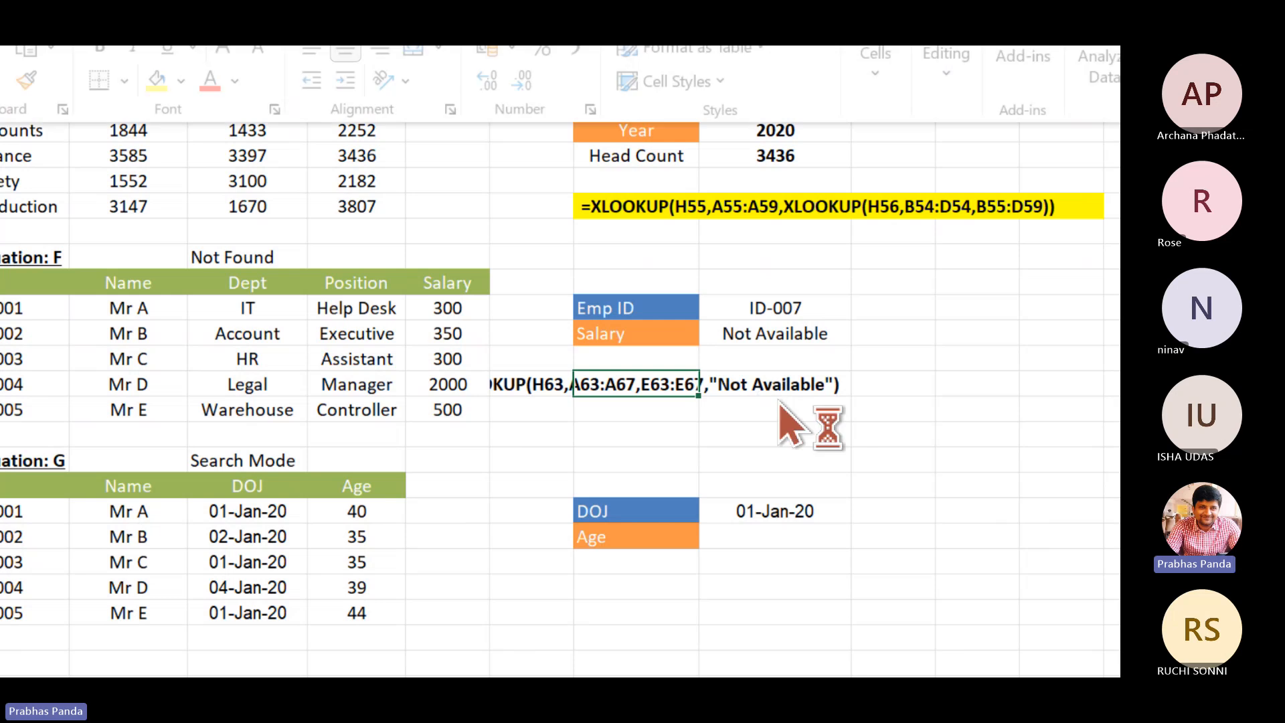
key("a")
key("l")
key("shift+Right")
key("shift+Right")
key("shift+Right")
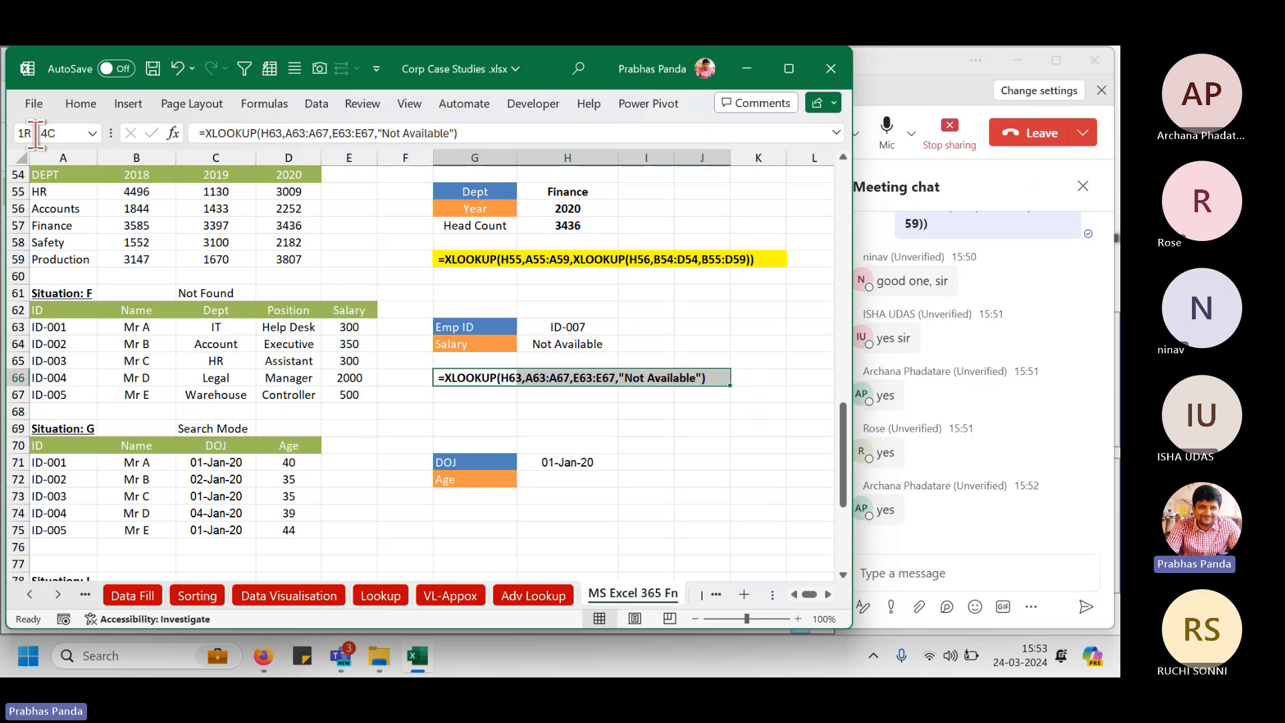
left_click(81, 104)
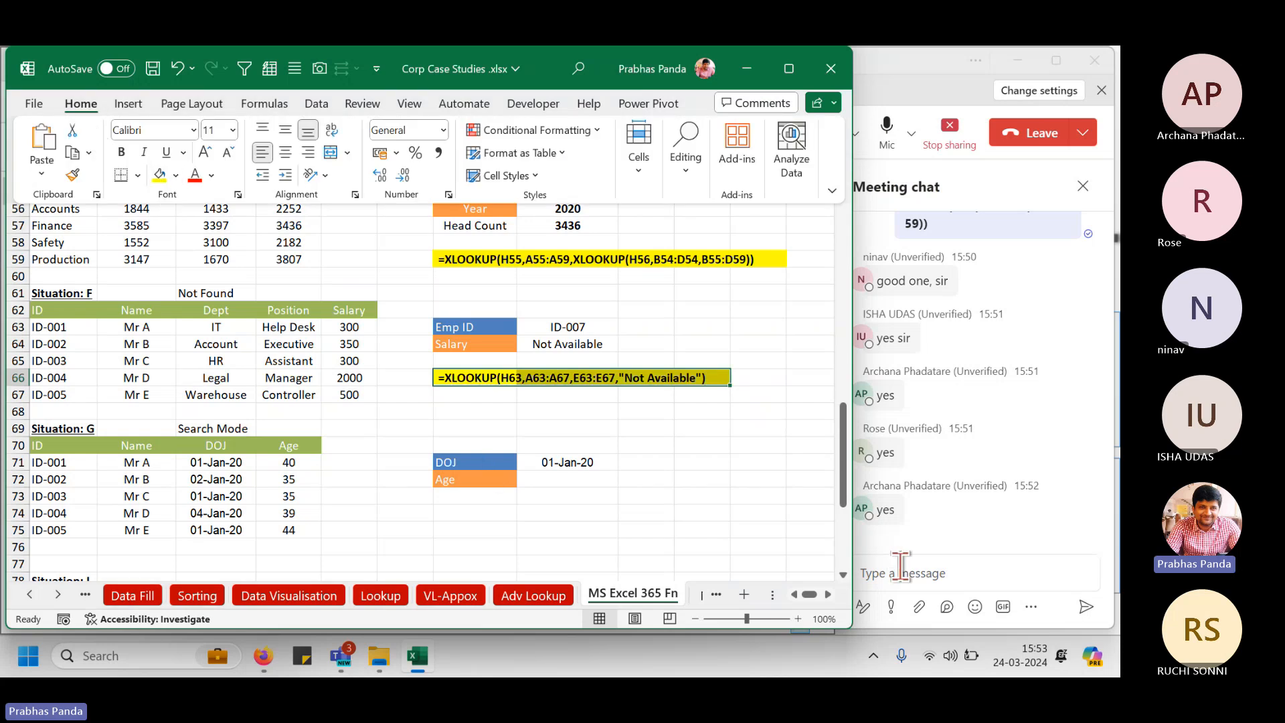
Switch to the Teams meeting chat, post the copied not-found XLOOKUP formula, and return to the Excel workbook.
left_click(899, 569)
key("ctrl+v")
key("Return")
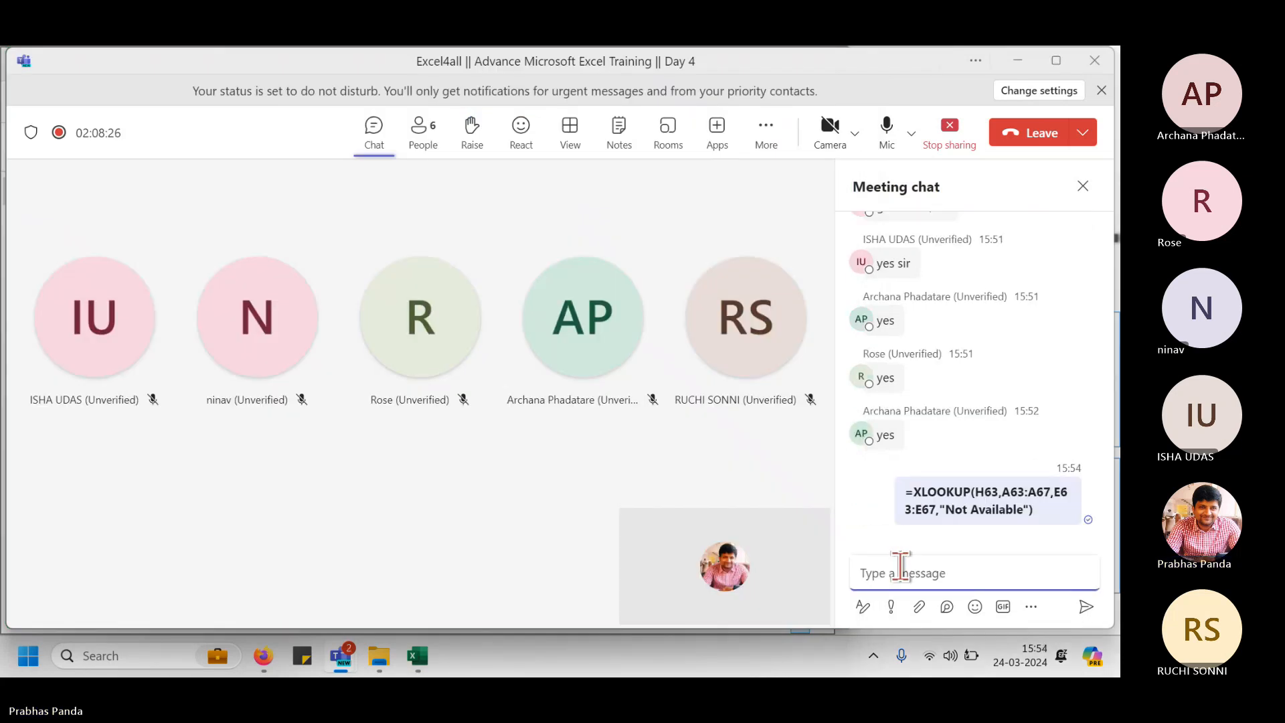
key("alt+Tab")
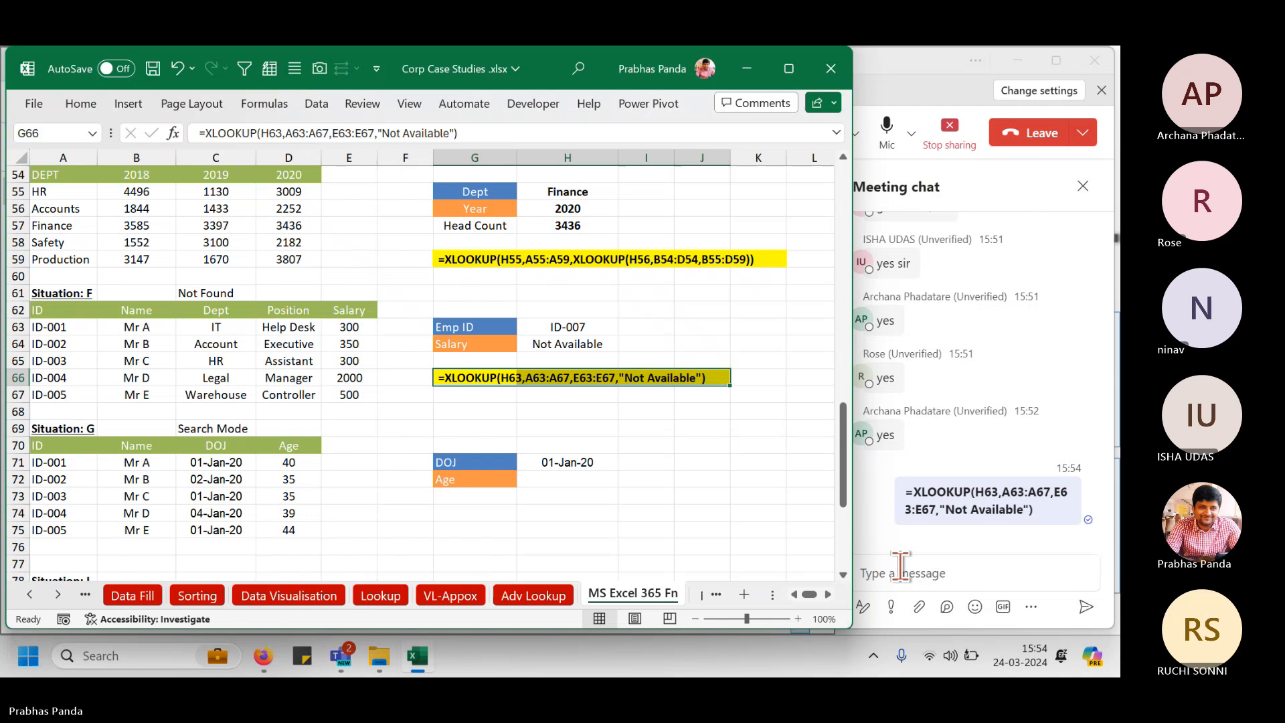
left_click(748, 423)
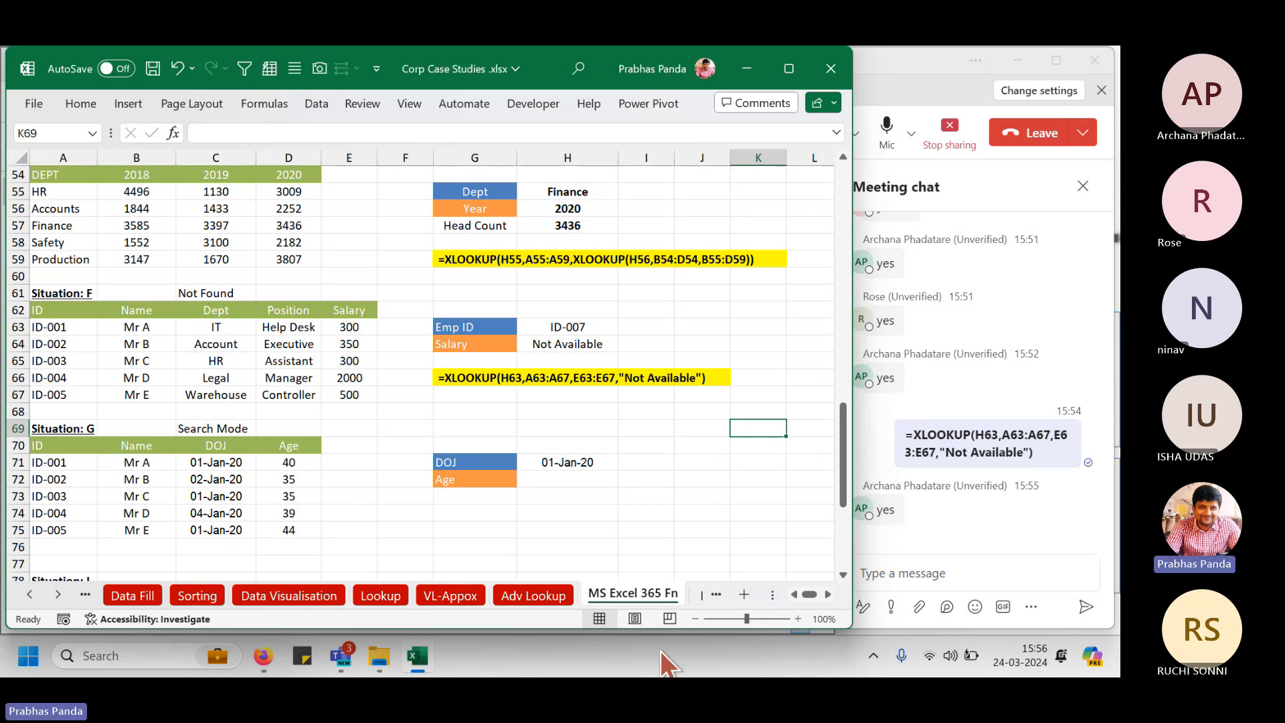
Highlight the Situation G table A70:D75, and make the DOJ value in H71 bold.
scroll(209, 329, "down", 2)
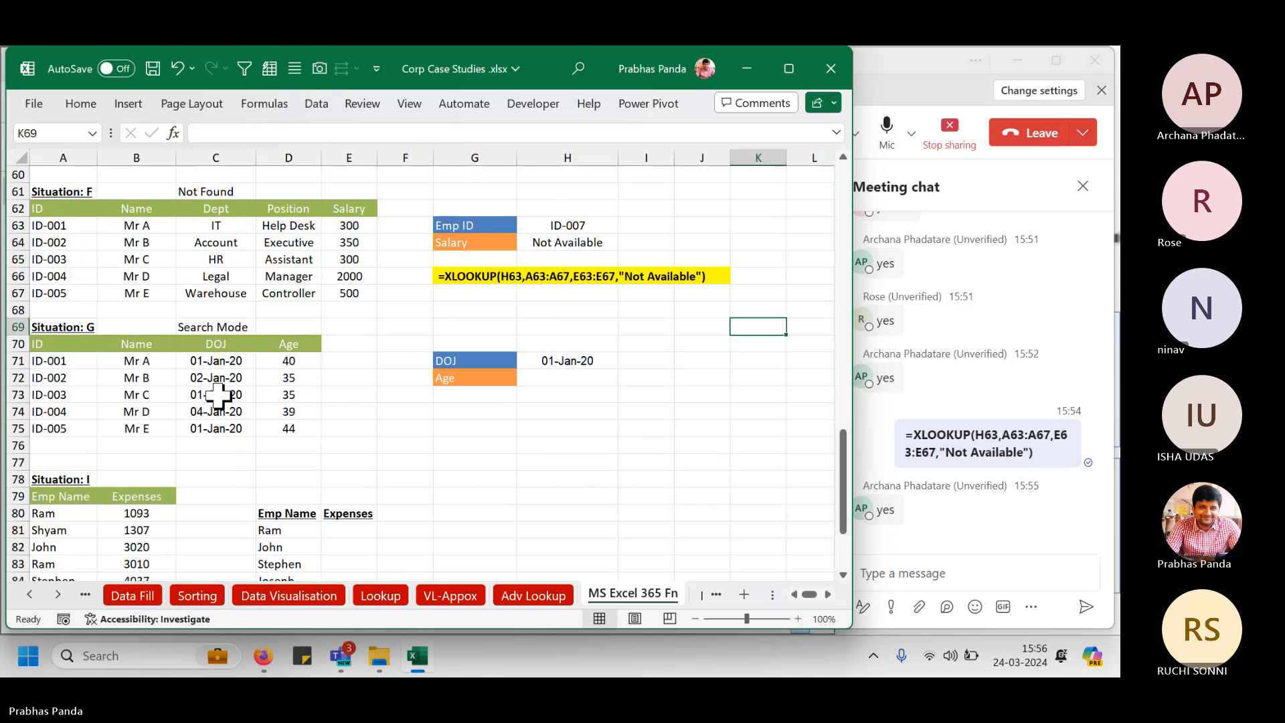
left_click_drag(39, 344, 280, 426)
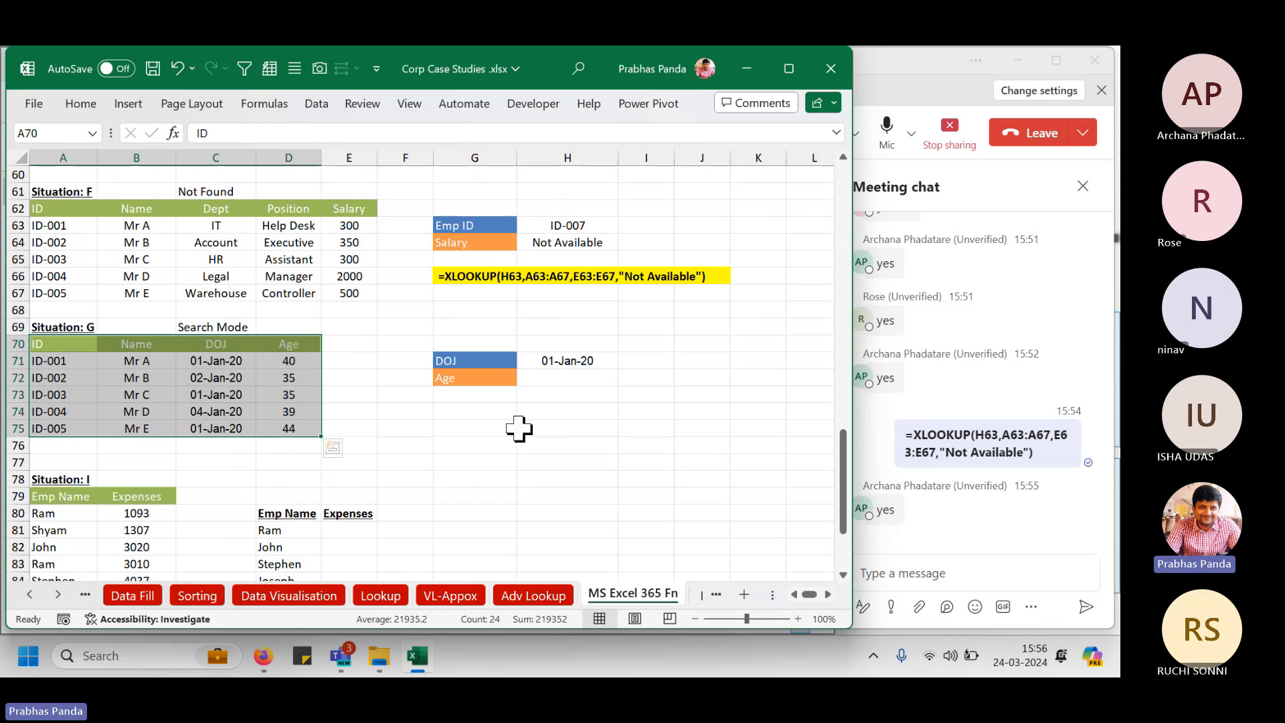
left_click(589, 359)
key("ctrl+b")
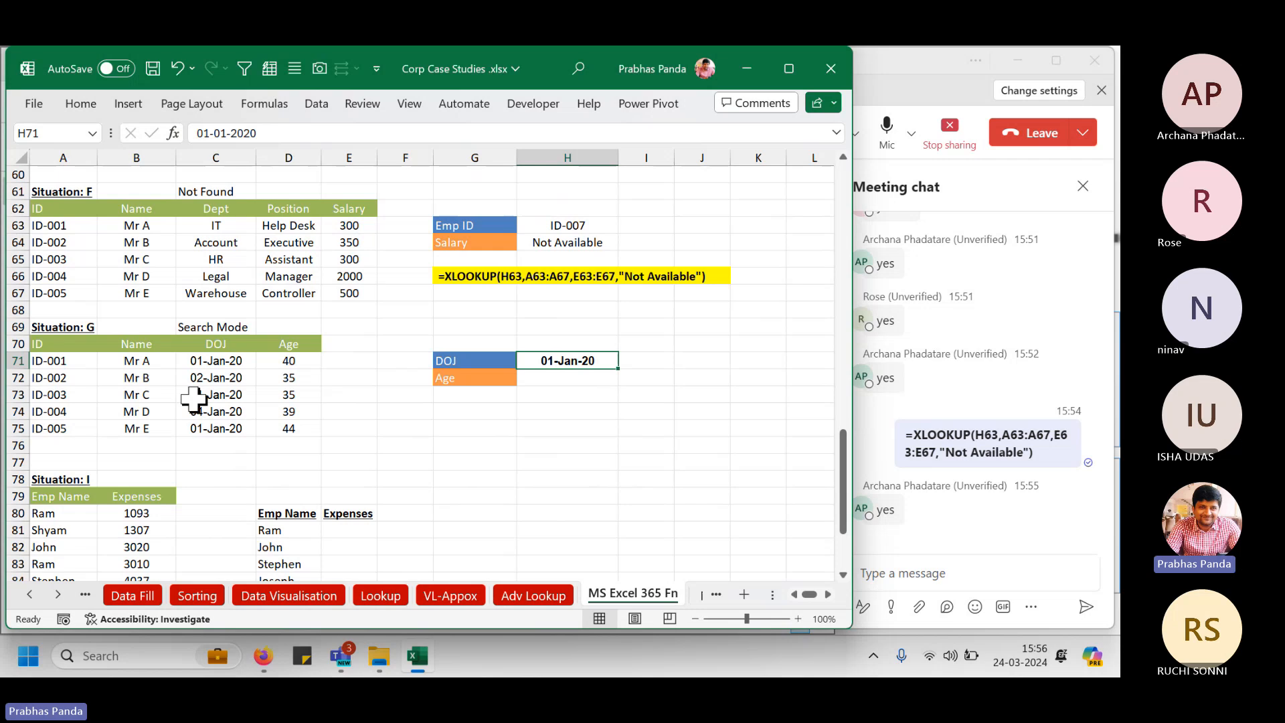
Highlight the Situation G table, then the repeated 01-Jan-20 joining dates in C71, C73 and C75.
left_click_drag(50, 343, 271, 428)
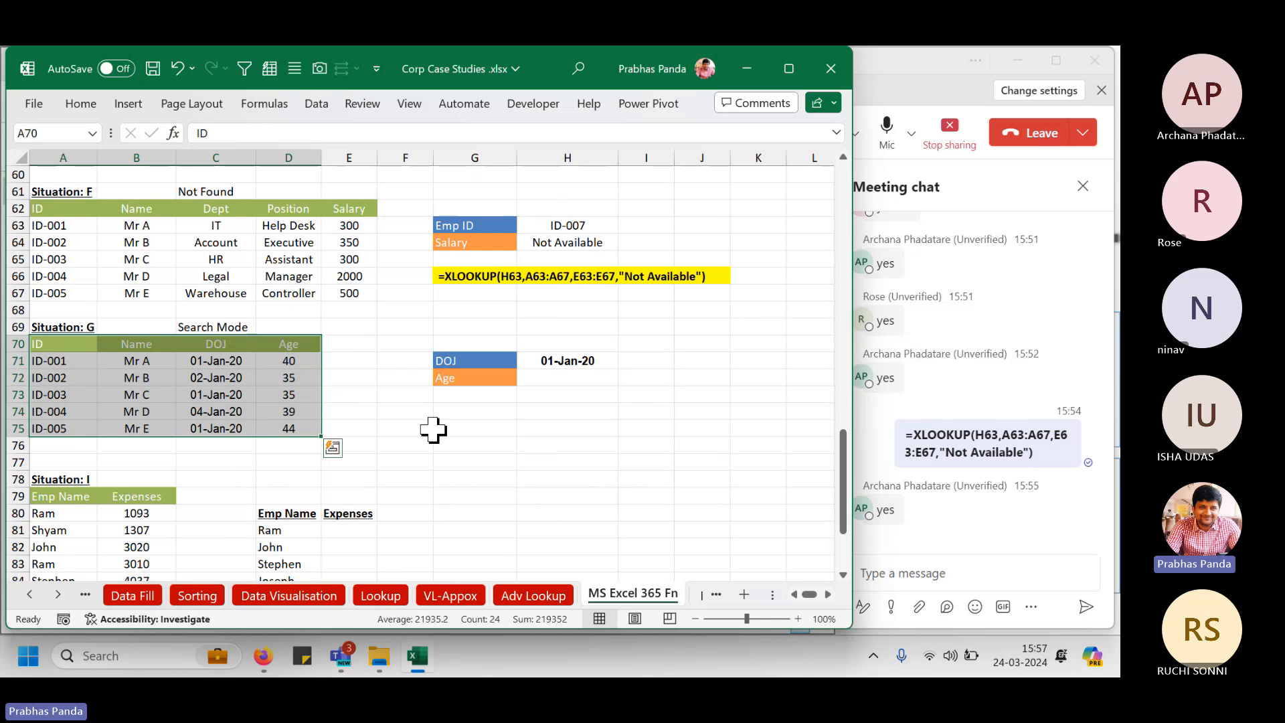
left_click(221, 362)
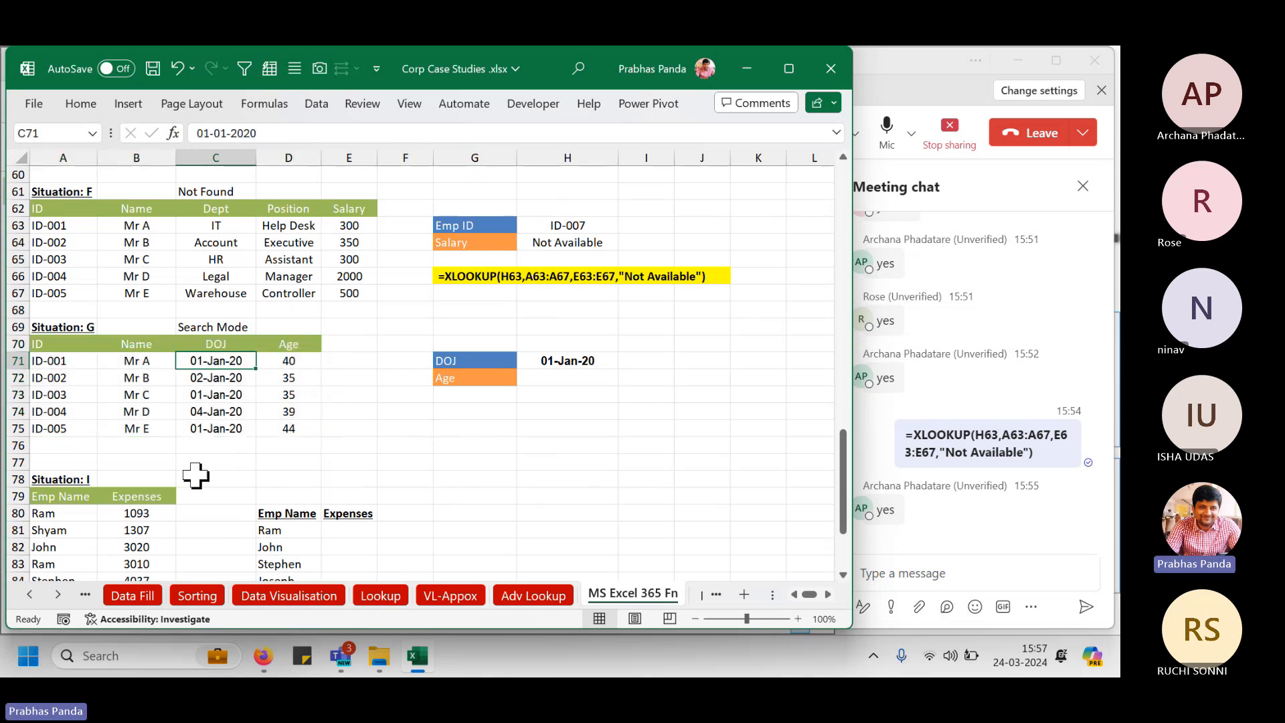
left_click(245, 398, "ctrl")
left_click(238, 427, "ctrl")
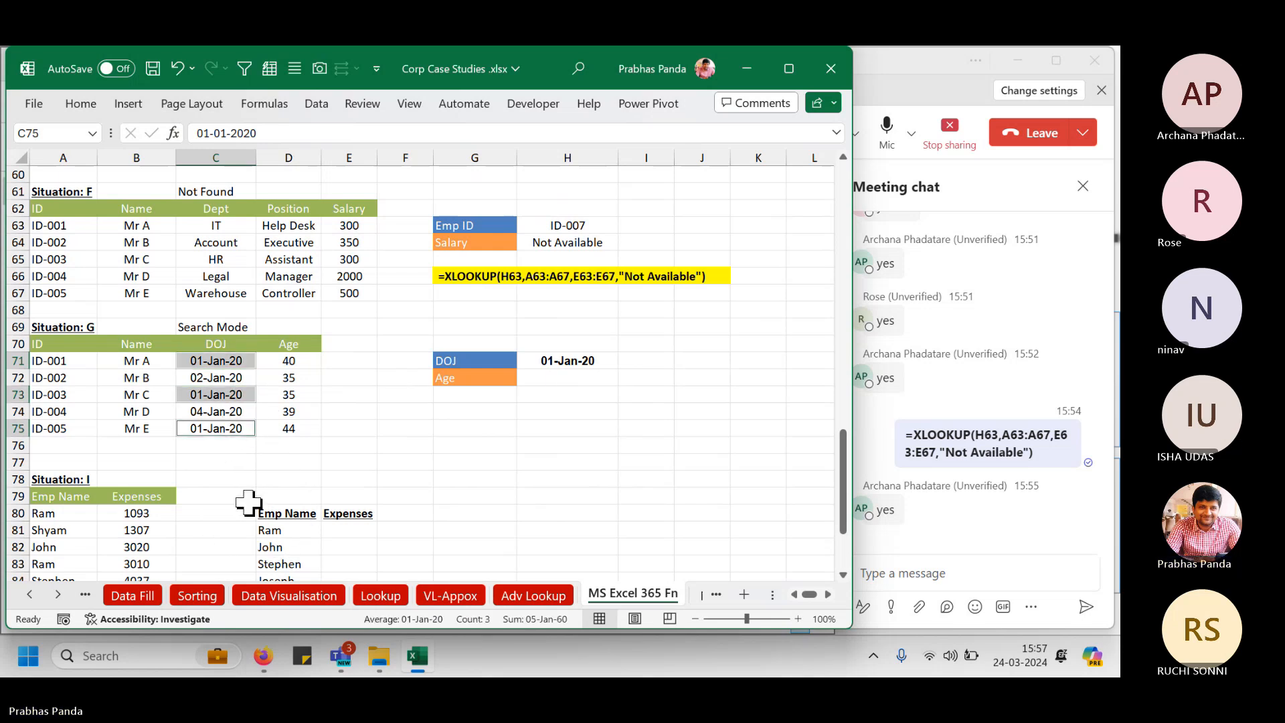
Bold the 01-Jan-20 dates in C71, C73 and C75, and highlight the DOJ column and the ages in D71 and D75.
key("ctrl+b")
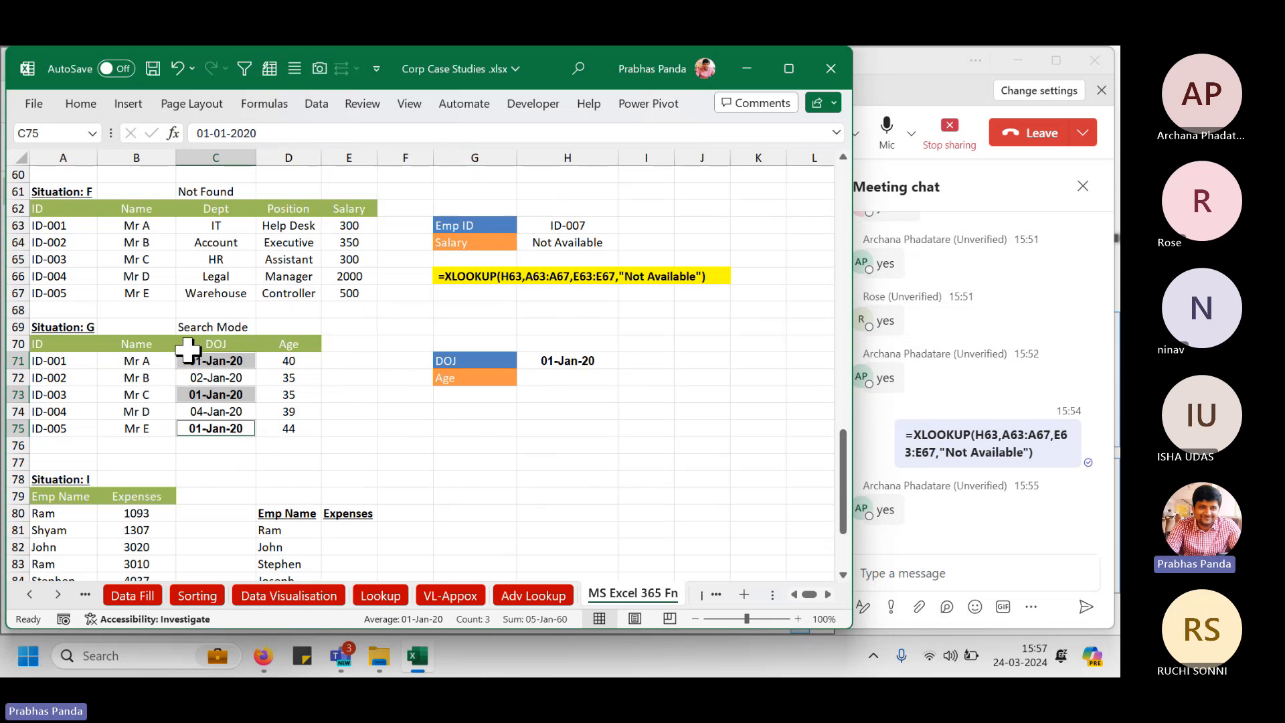
left_click_drag(187, 348, 185, 449)
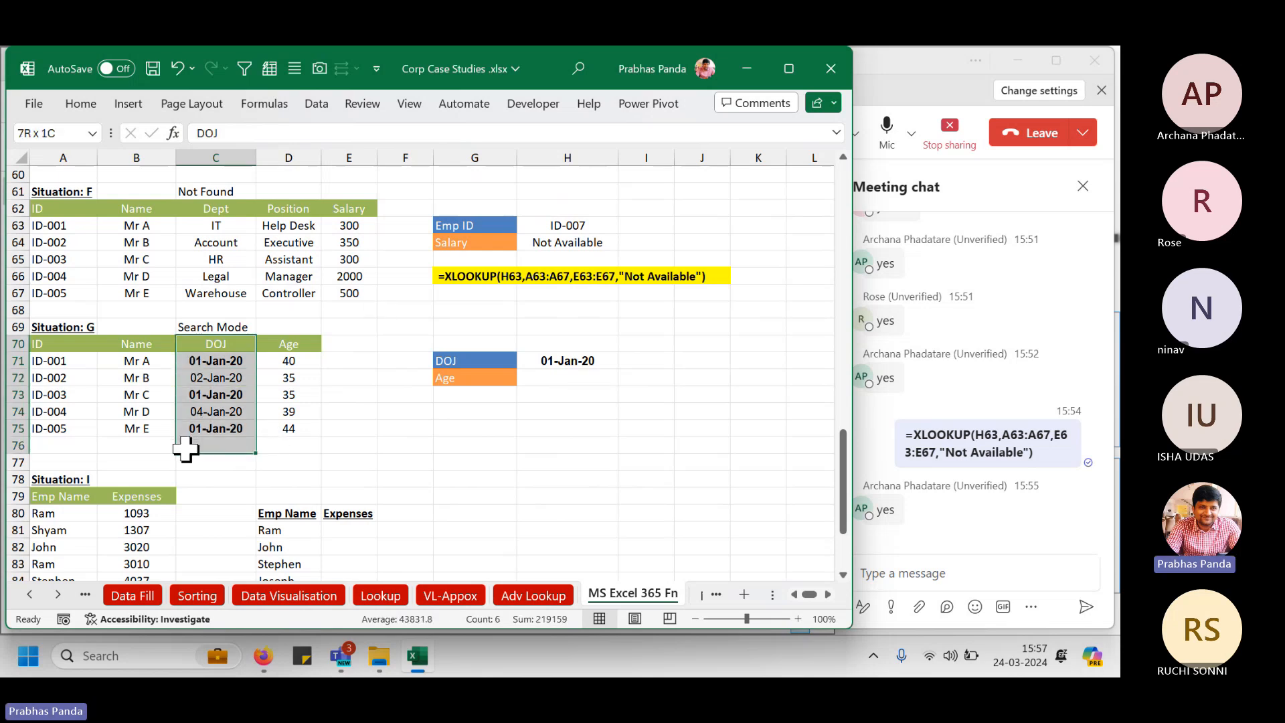
left_click(291, 362)
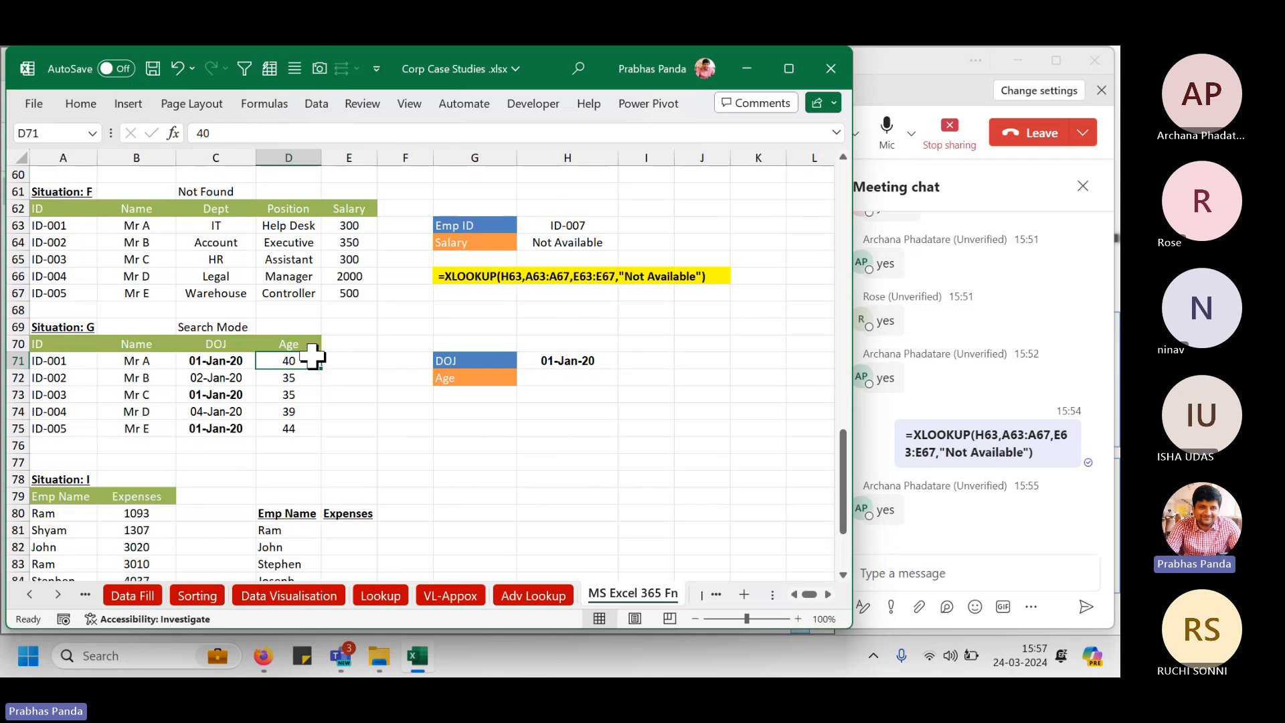
left_click(312, 358)
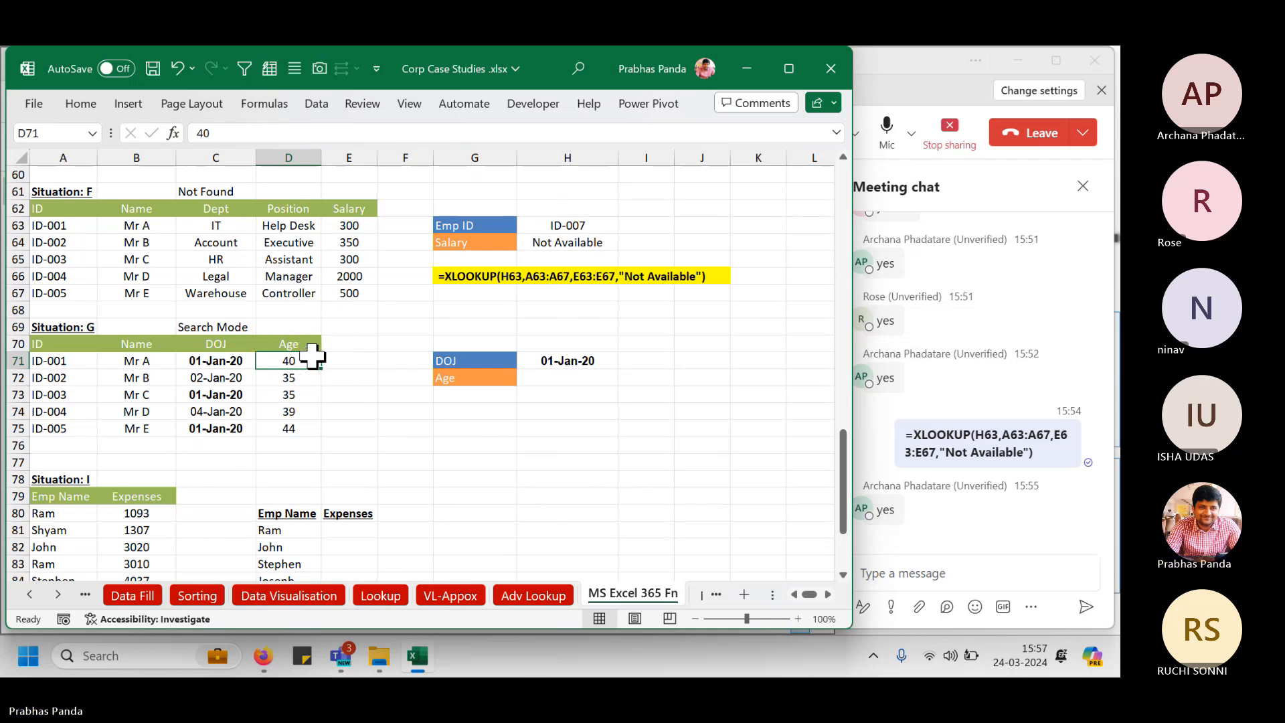
left_click(312, 358)
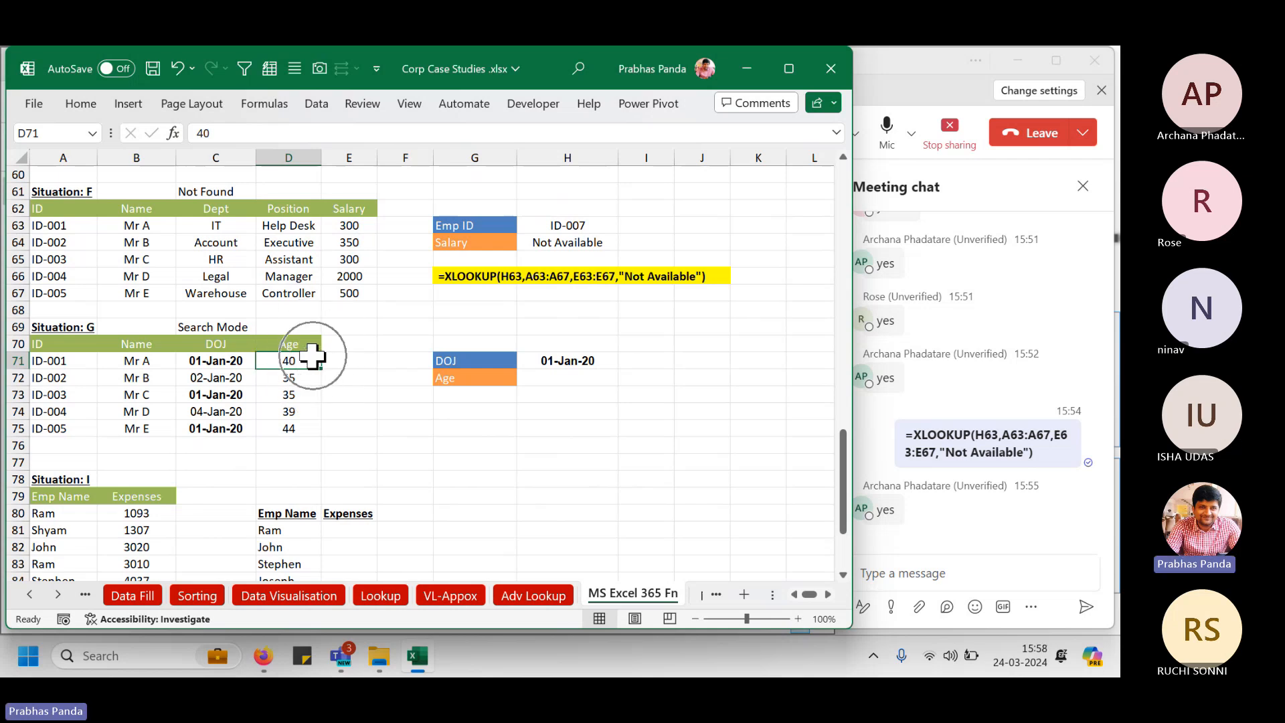
left_click(308, 430)
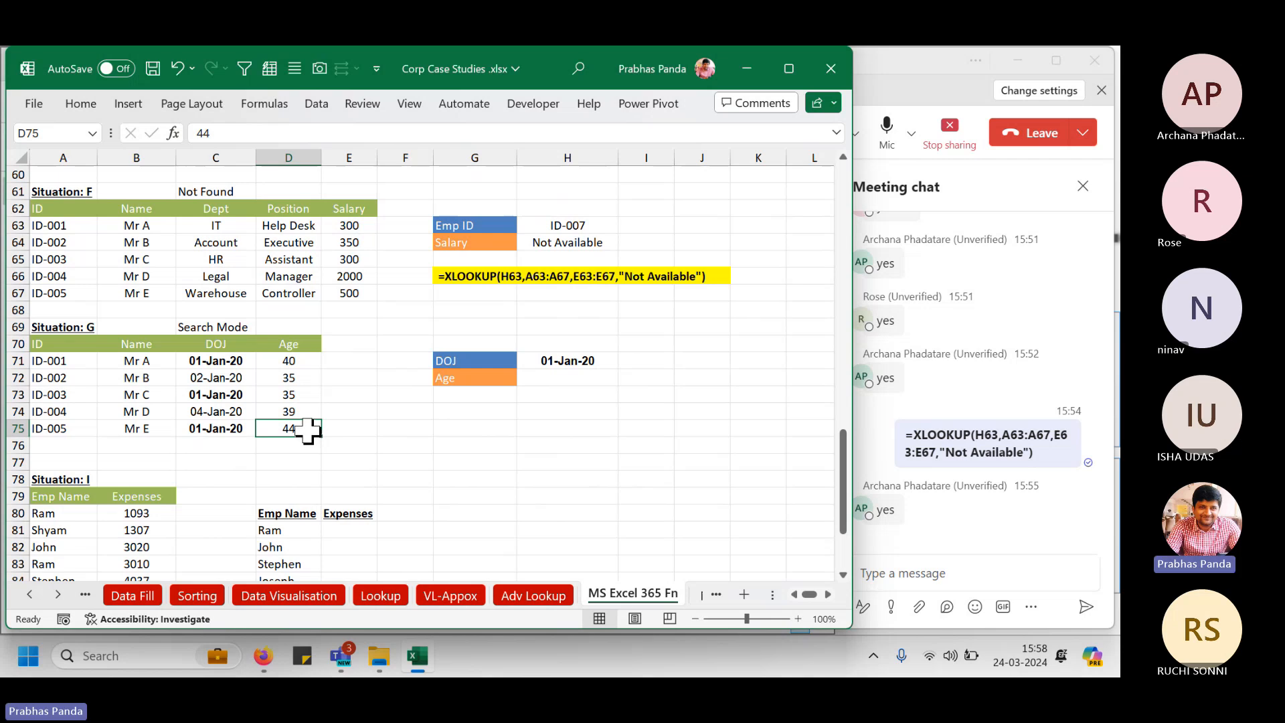
Begin an XLOOKUP in H72 with lookup value H71, lookup array C71:C75 and return array D71:D75.
left_click(565, 378)
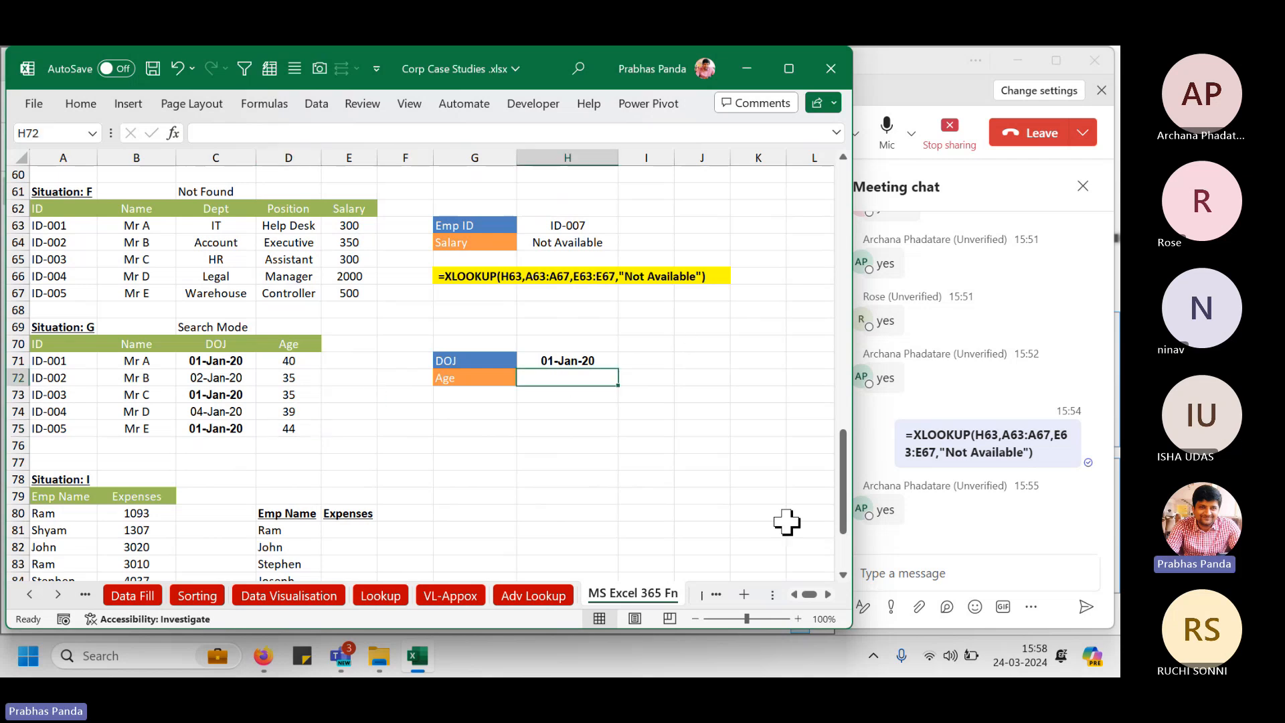
type("=xl")
key("Tab")
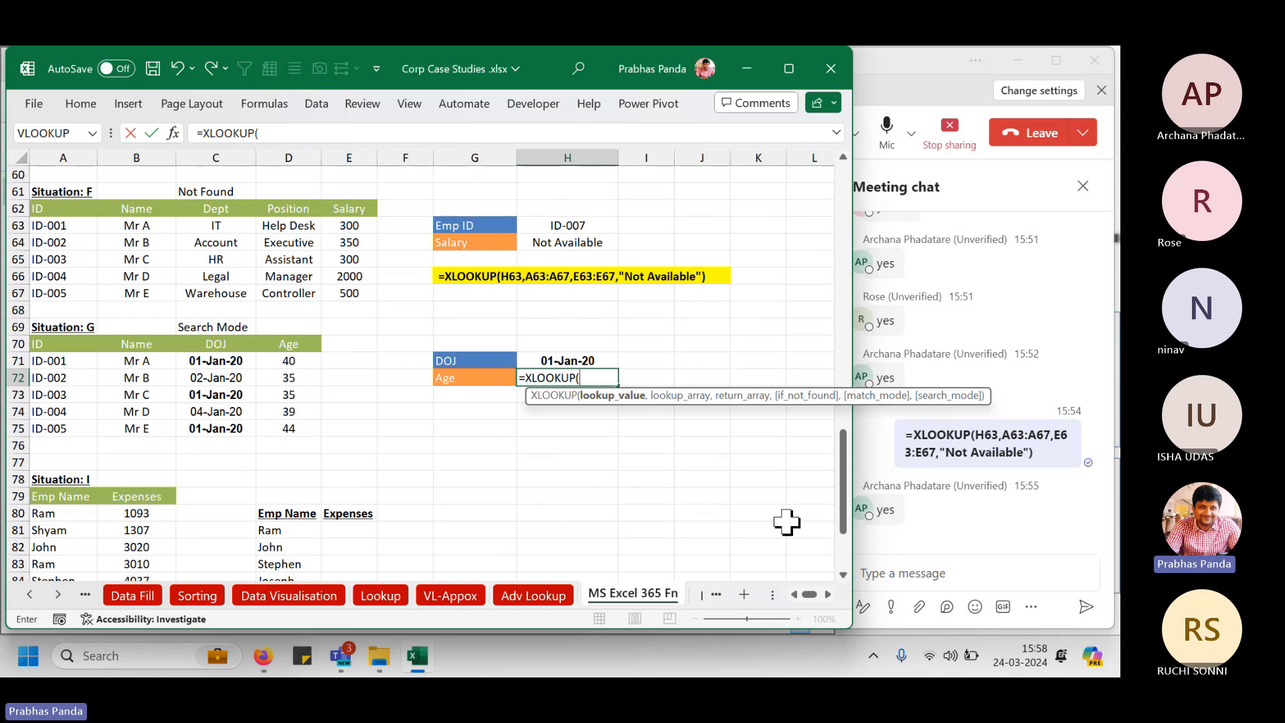
key("Up")
type(",")
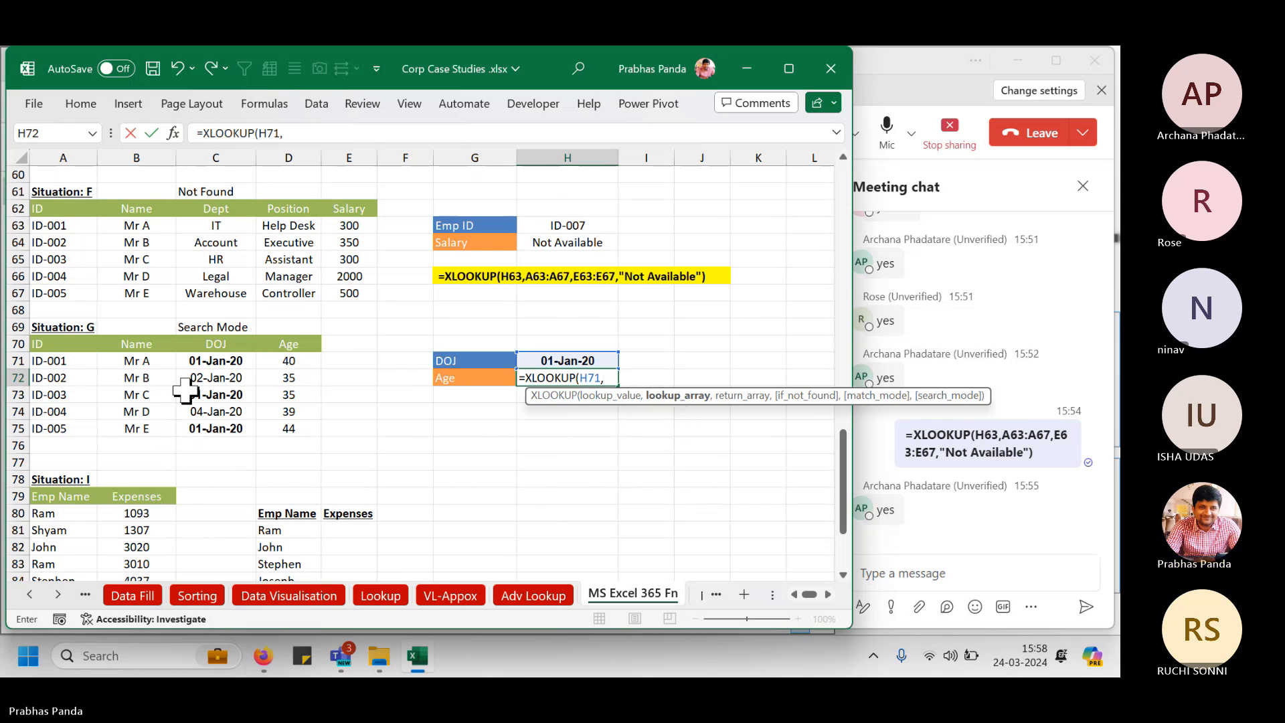
left_click_drag(204, 361, 213, 428)
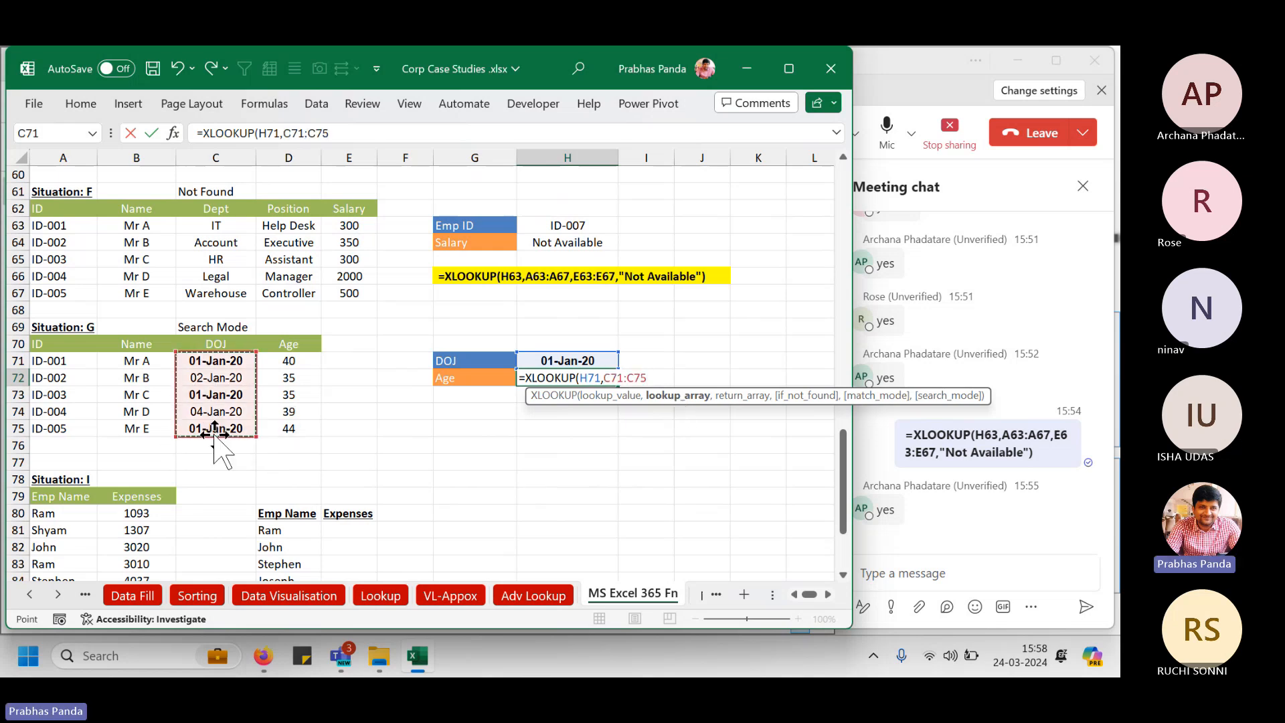
type(",")
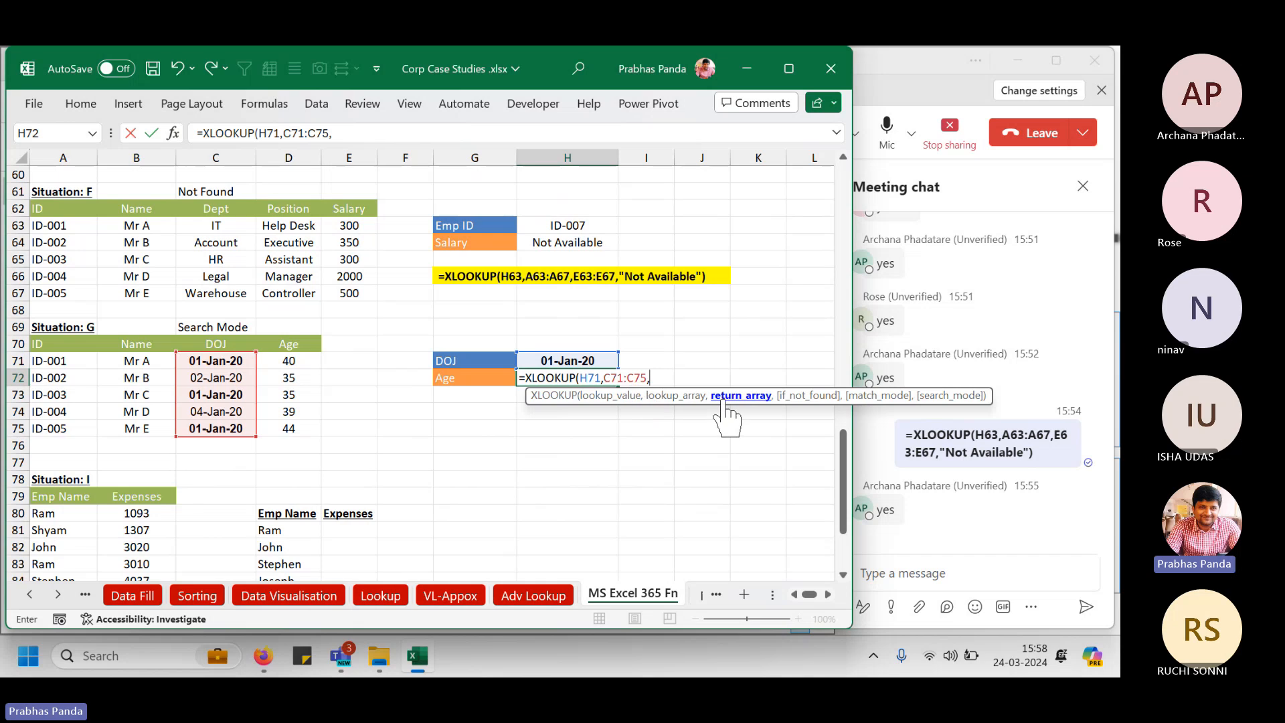
left_click_drag(289, 360, 288, 423)
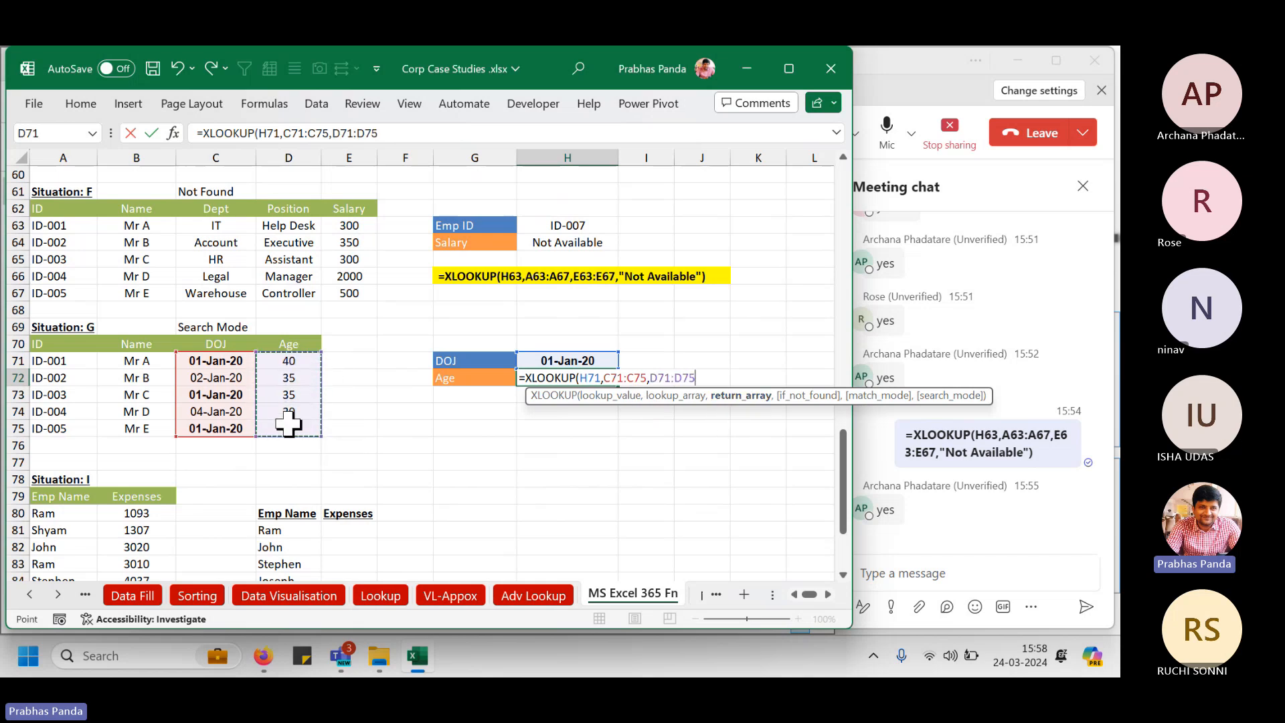
type(",")
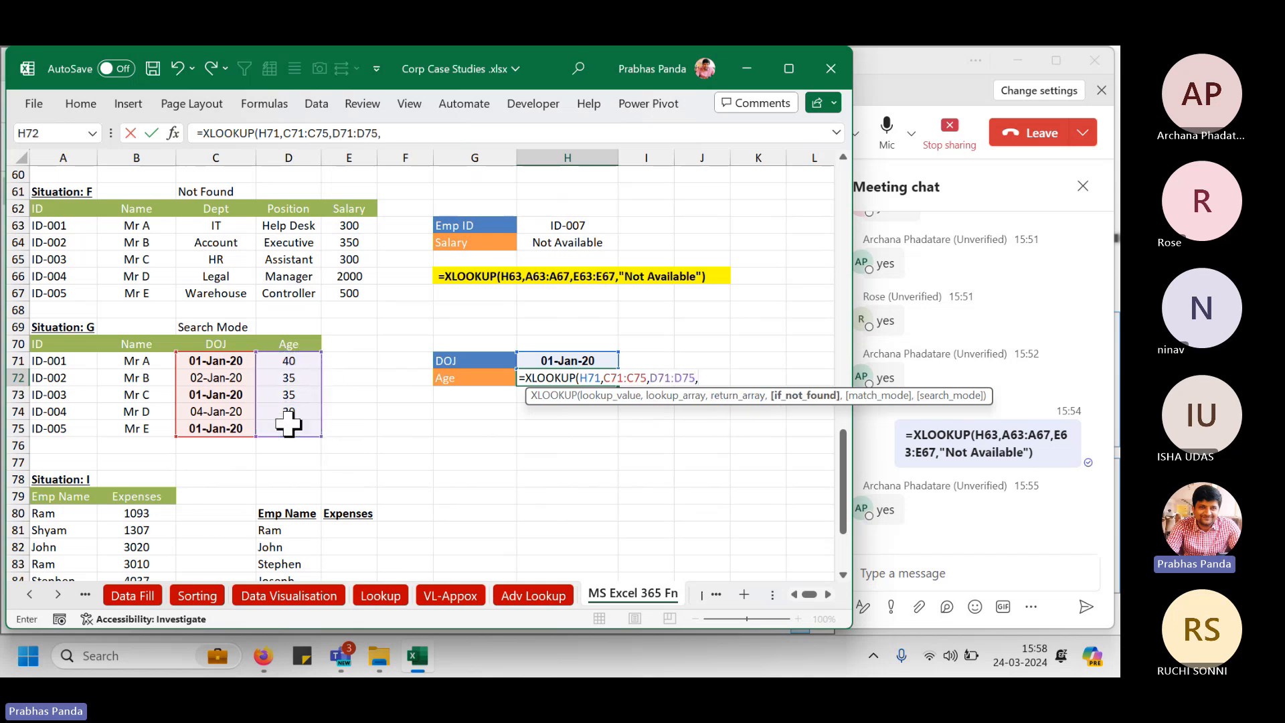
Complete the H72 formula with "NA" if not found, exact match 0 and last-to-first search mode -1.
type("\"NA\",")
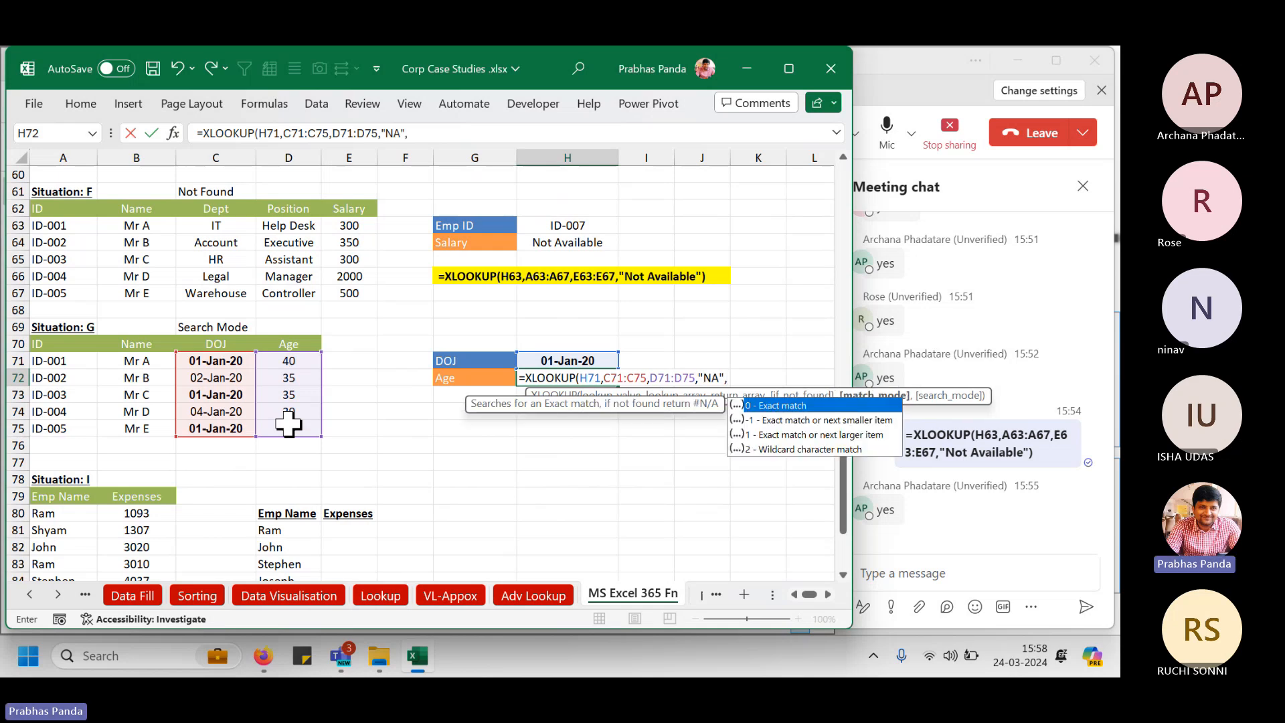
type("0")
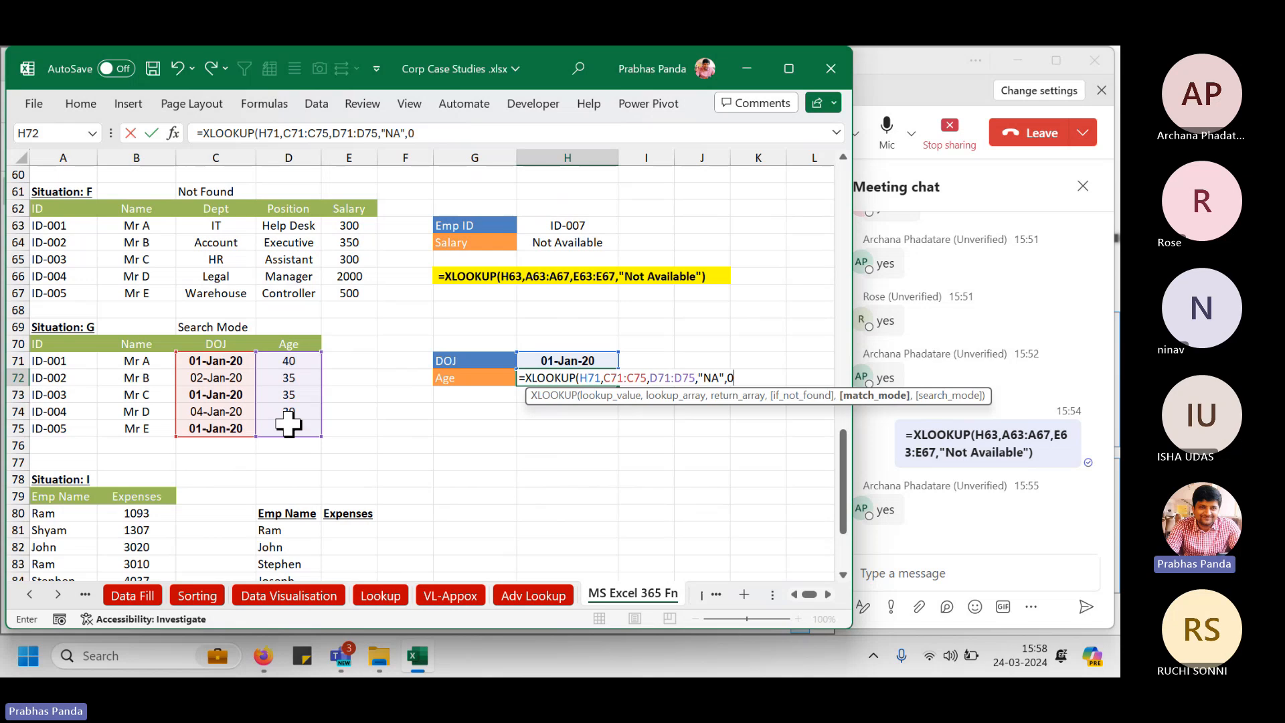
type(",")
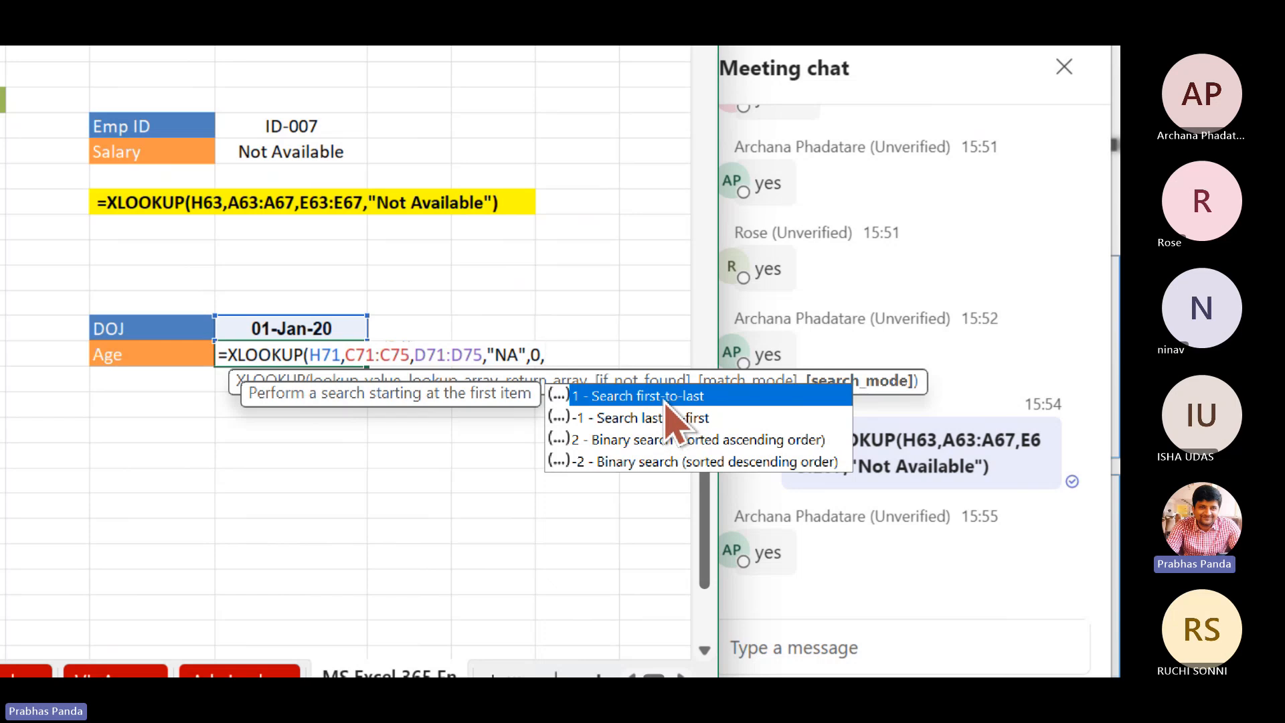
left_click(595, 419)
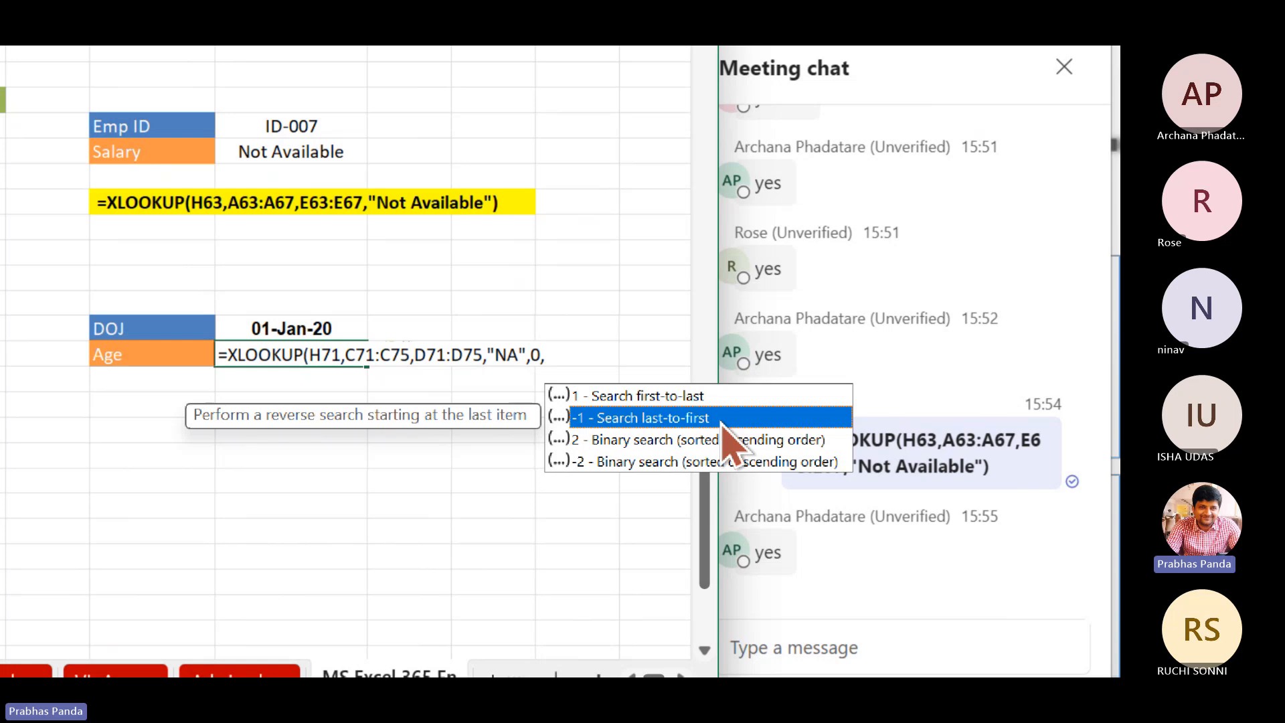
double_click(663, 418)
type(")")
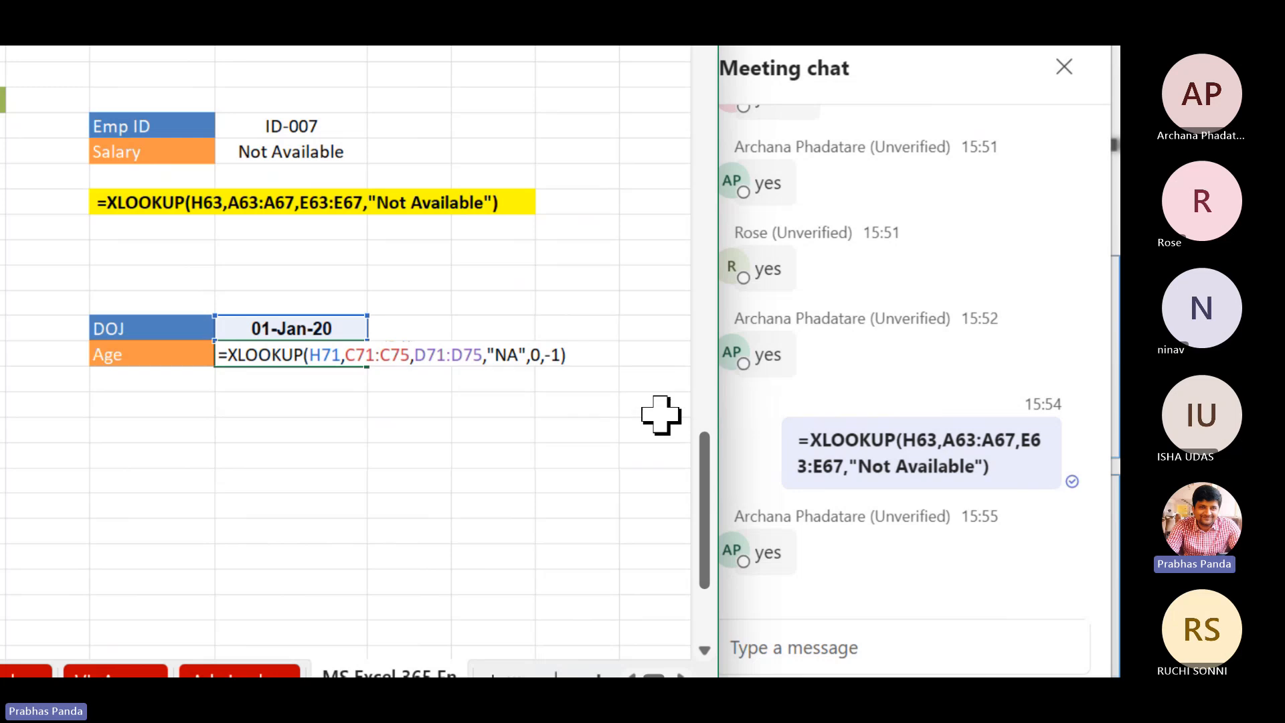
key("Return")
Centre the age result in H72 and make it bold.
key("Up")
key("alt+h")
key("a")
key("c")
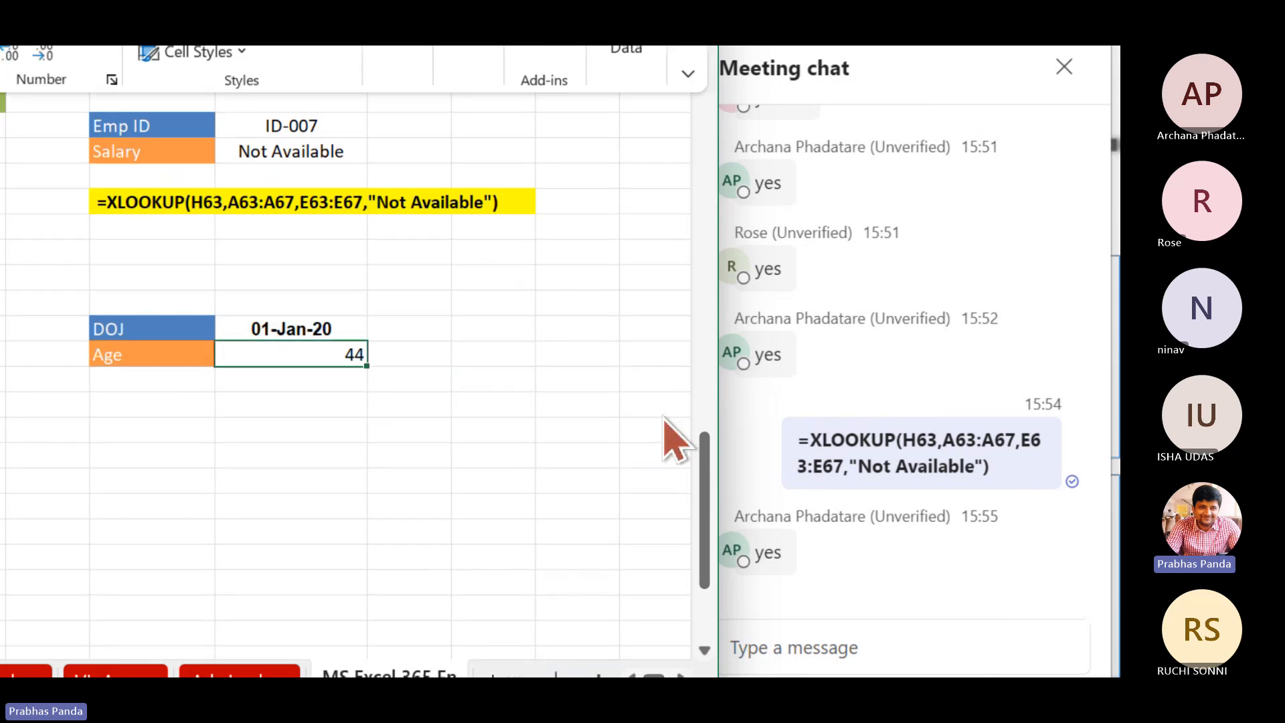
key("ctrl+b")
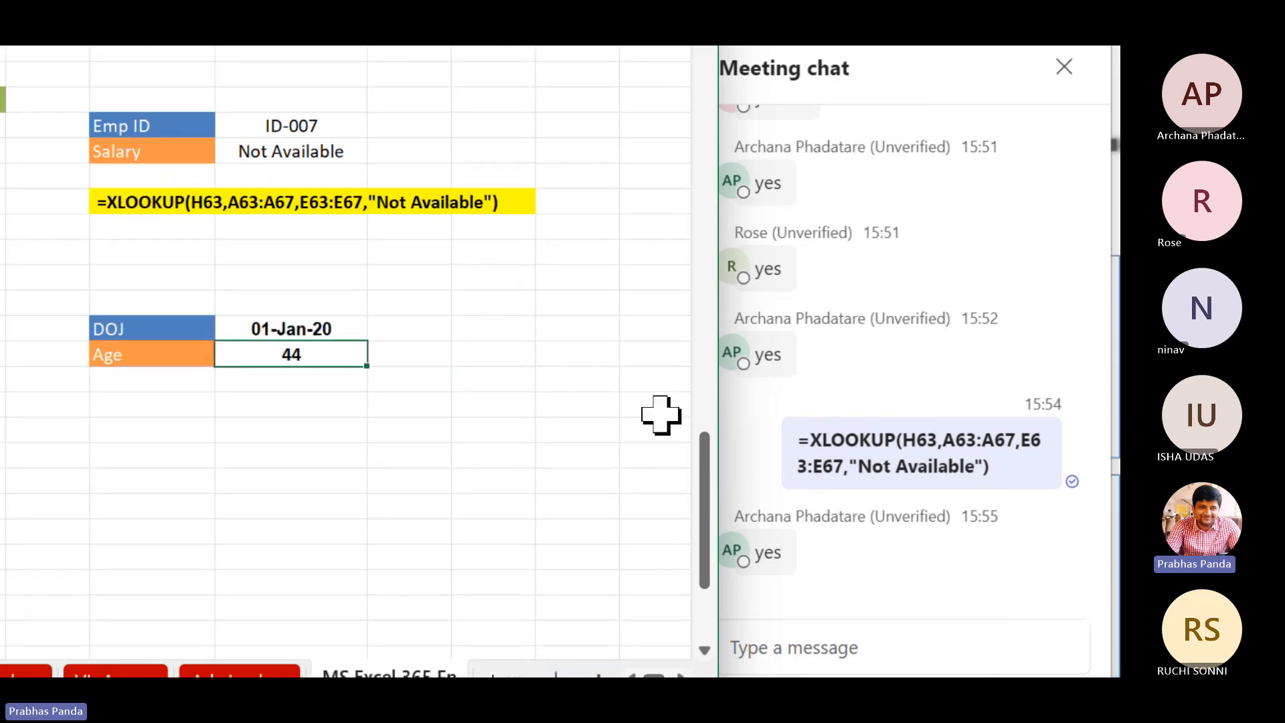
Copy the XLOOKUP formula from H72 and enter it as visible text in G74.
key("F2")
key("ctrl+a")
key("ctrl+c")
key("Escape")
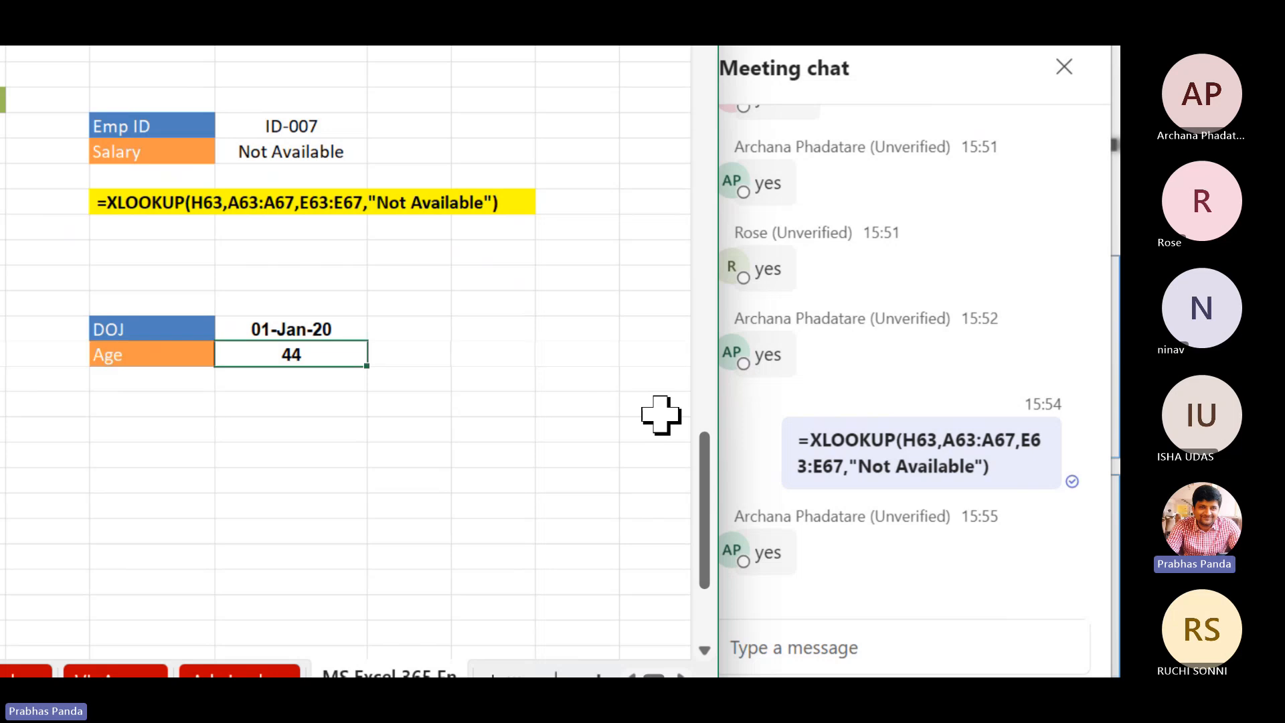
key("Down")
key("Down")
key("Left")
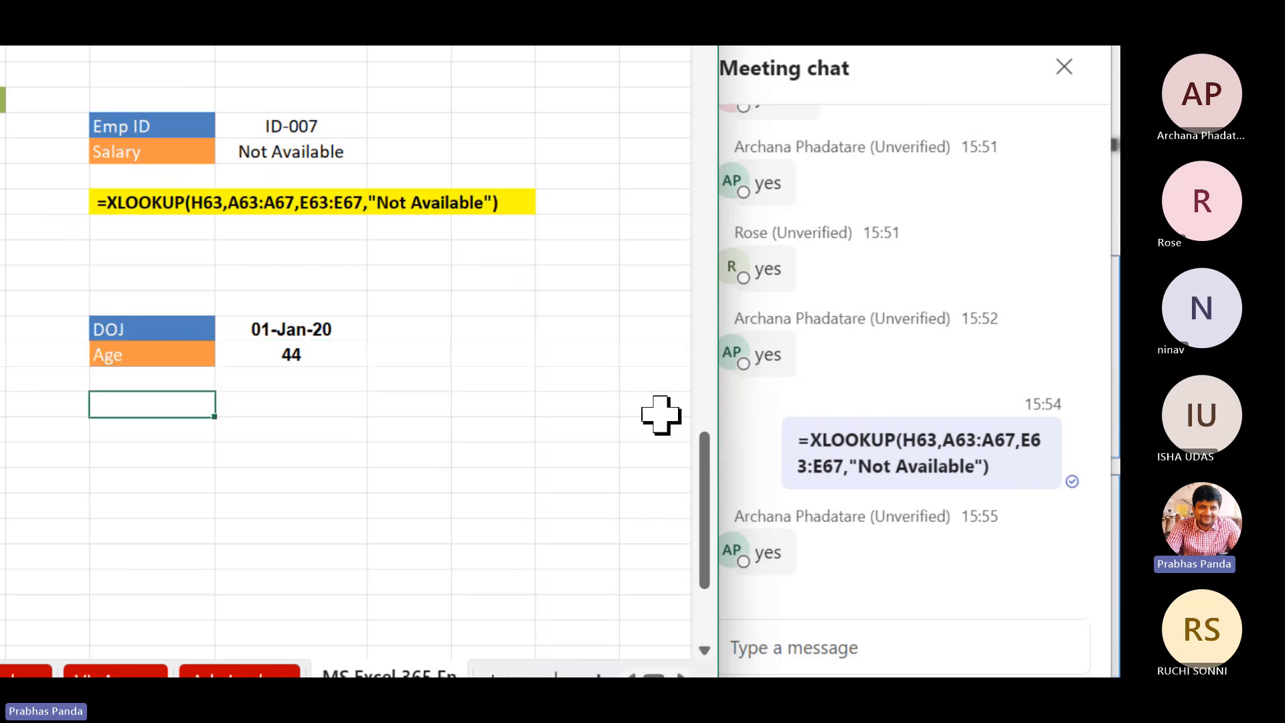
key("F2")
key("ctrl+v")
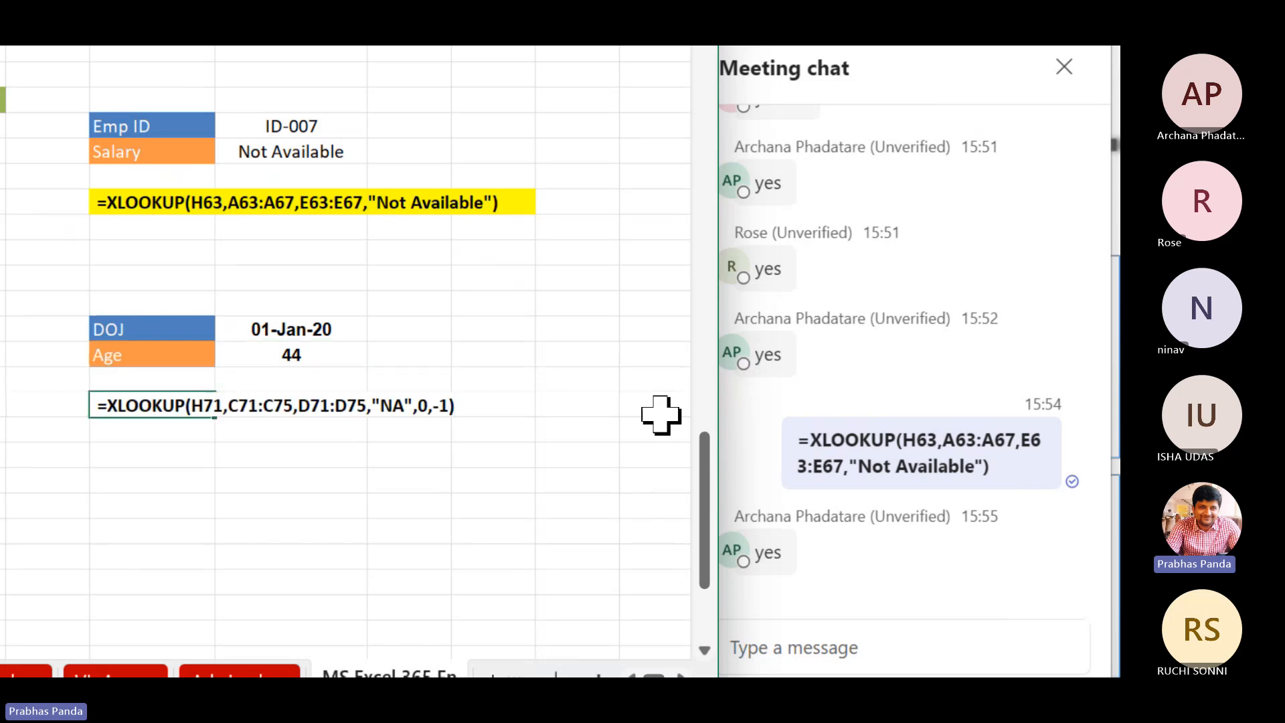
key("Return")
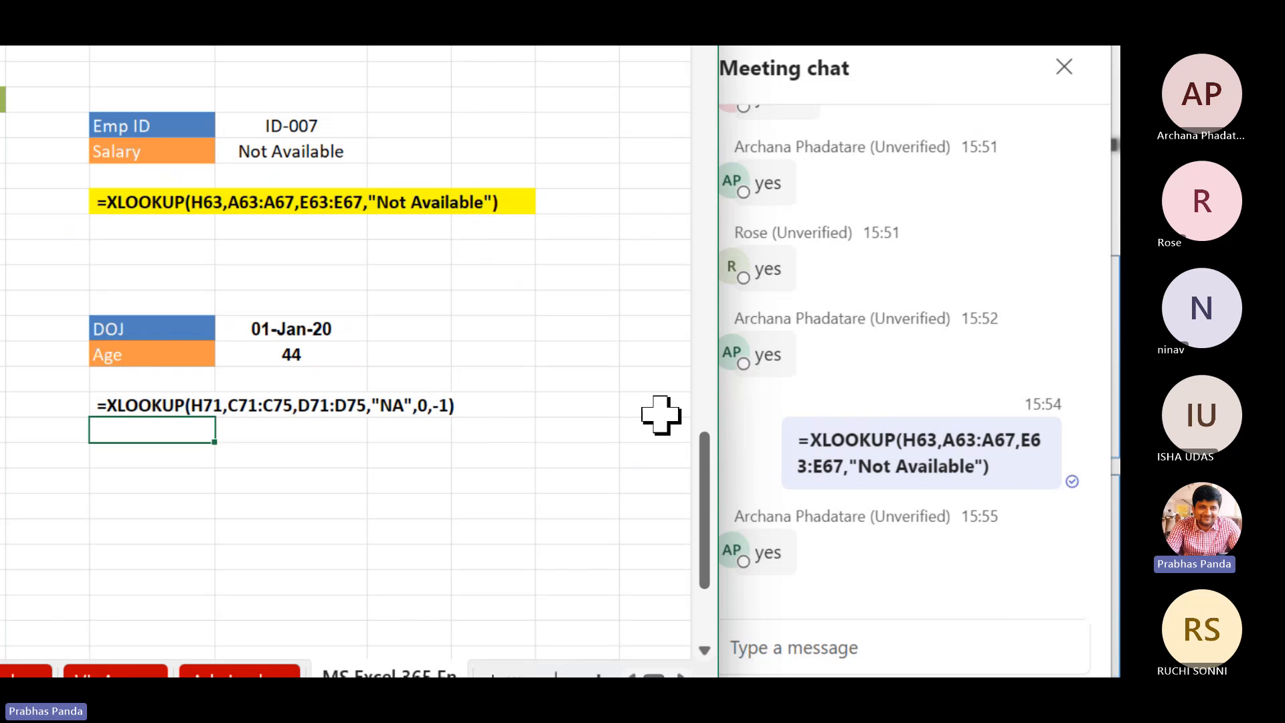
Fill cells G74:I74, which hold the Situation G formula text, with yellow.
key("Up")
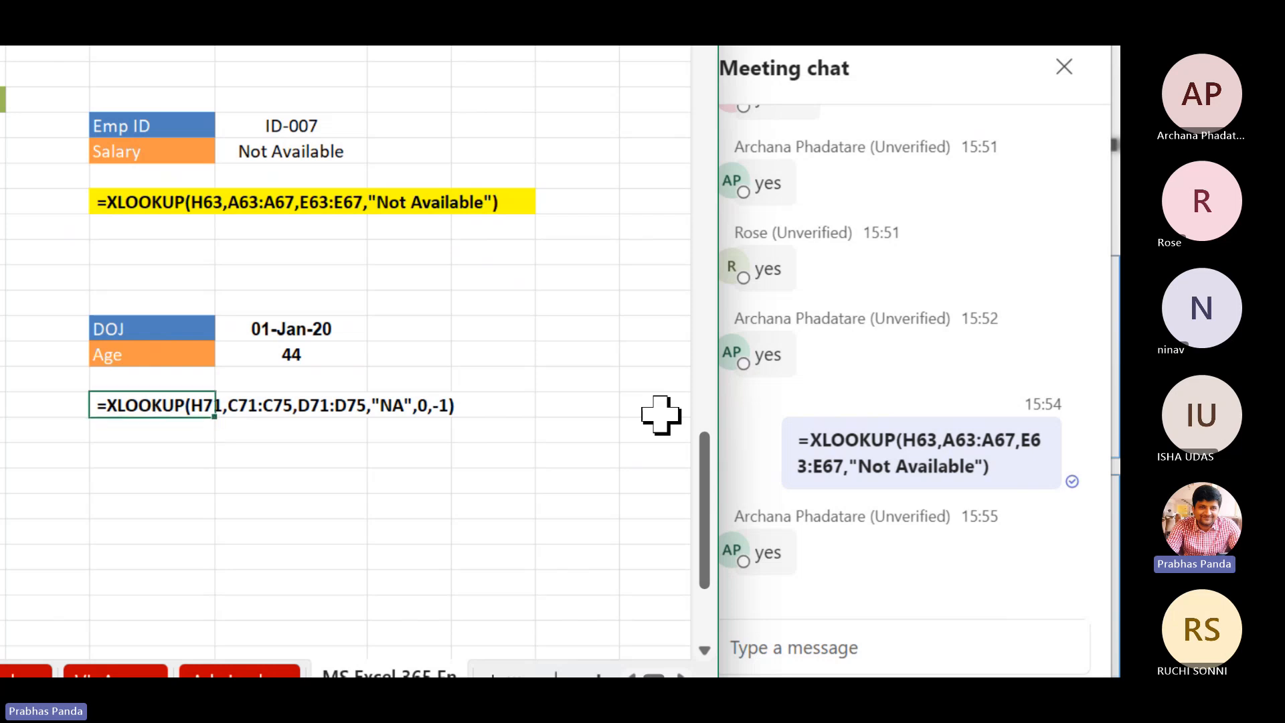
key("shift+Right")
key("shift+Right")
key("ctrl+c")
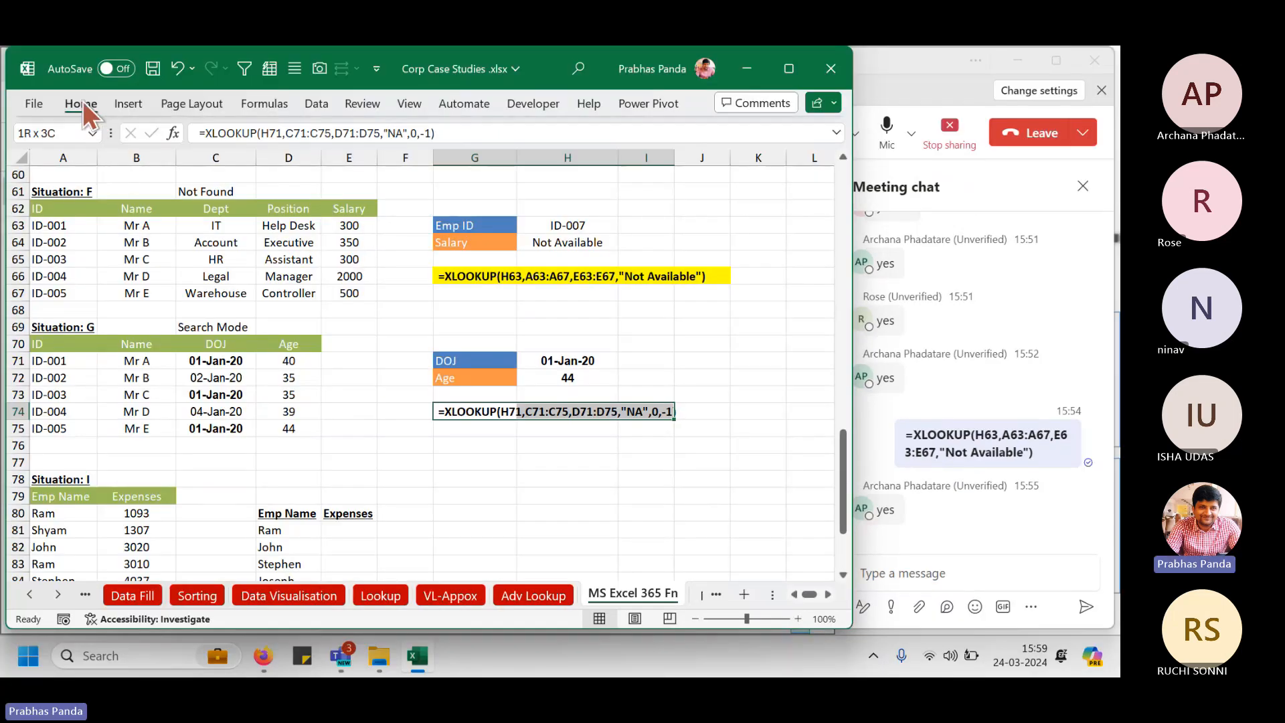
left_click(81, 104)
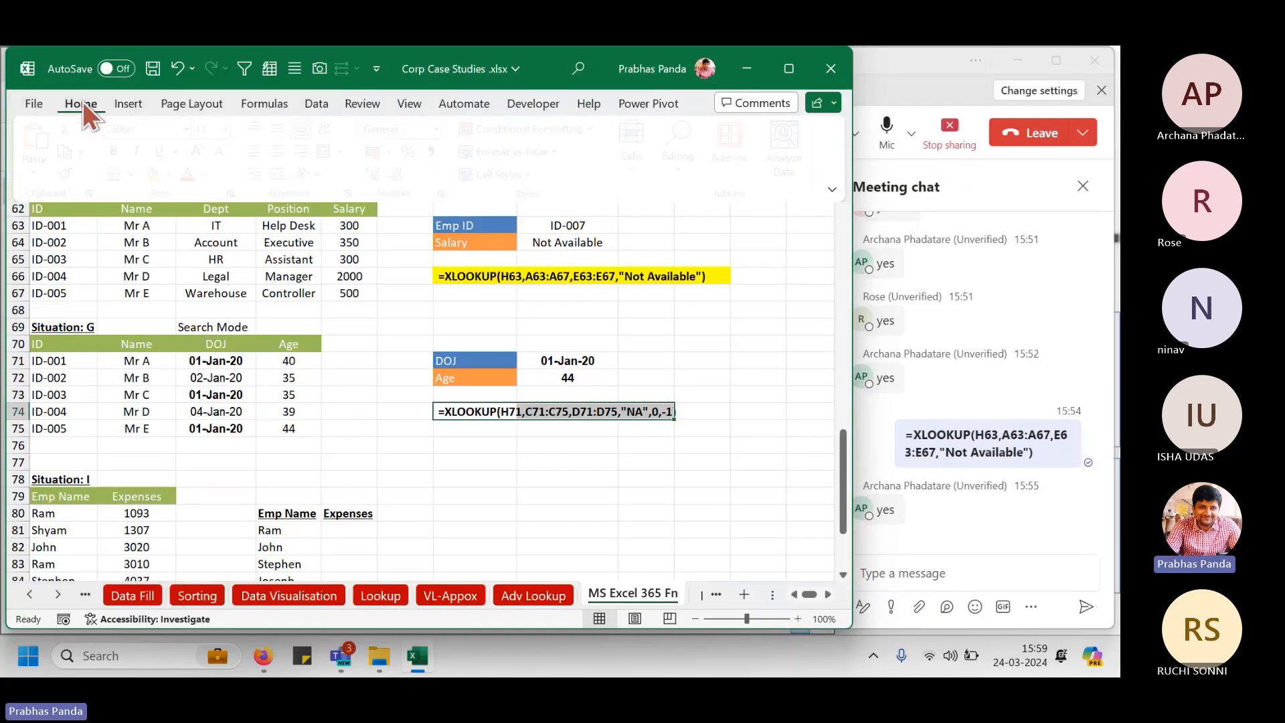
left_click(159, 175)
Switch to the Teams meeting chat and post the copied search-mode XLOOKUP formula.
left_click(957, 568)
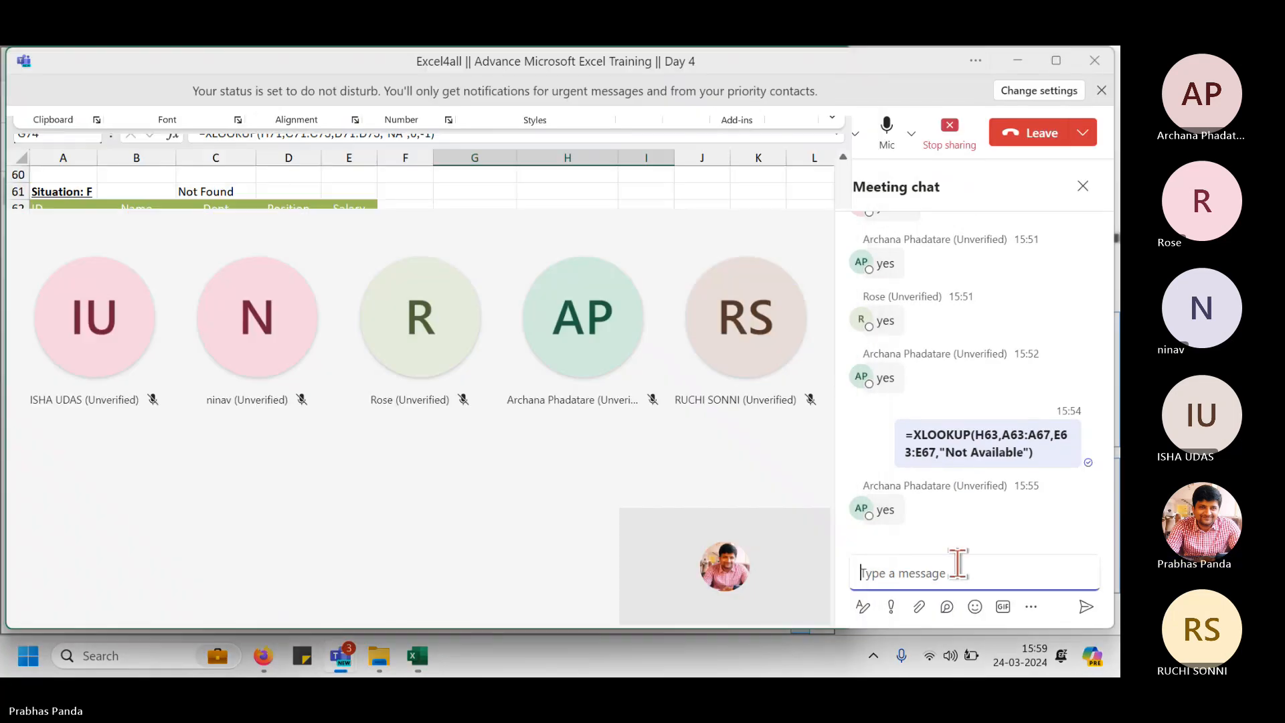
key("ctrl+v")
key("Return")
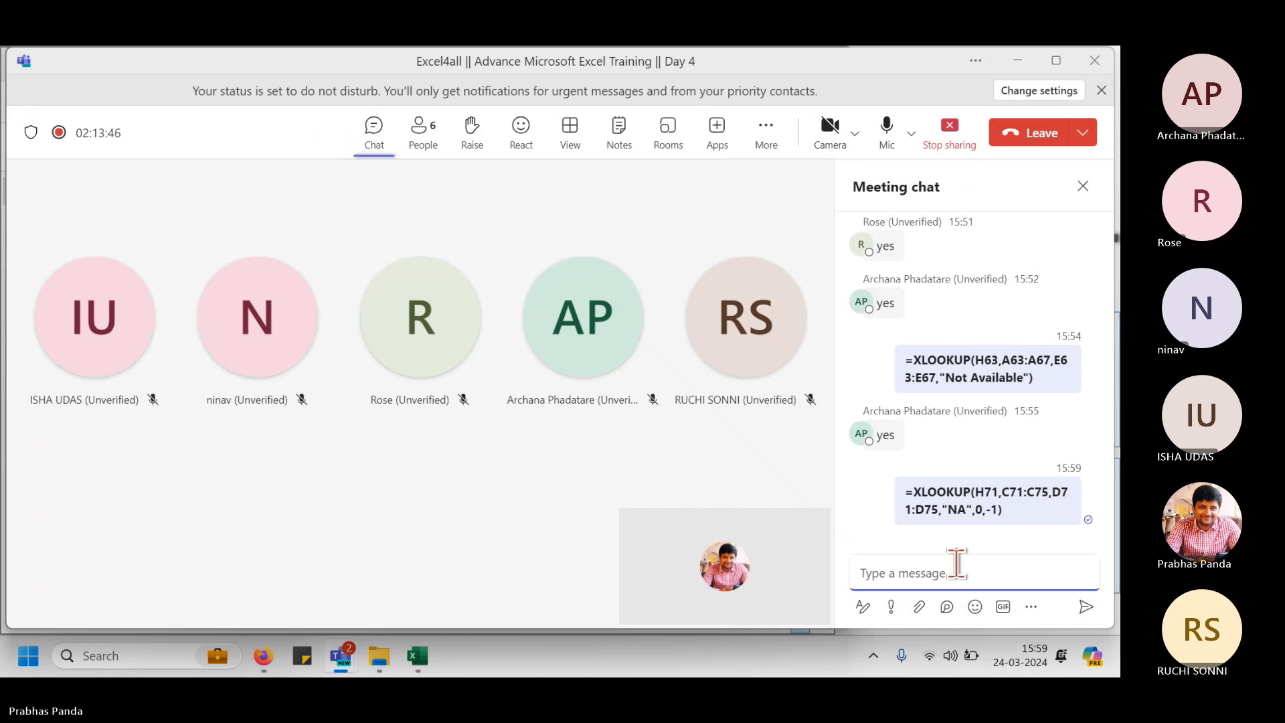
Return to the Excel workbook, select the empty cell H79, and save the file.
left_click(418, 656)
left_click(529, 495)
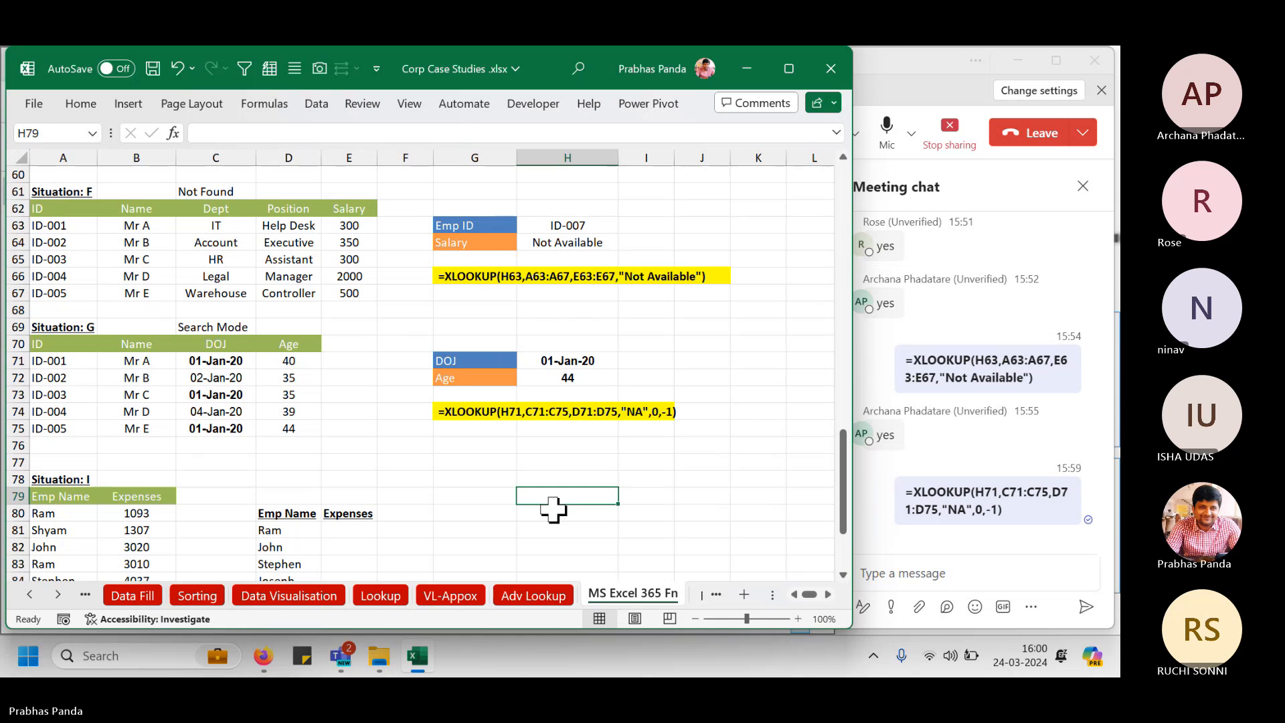
key("ctrl+s")
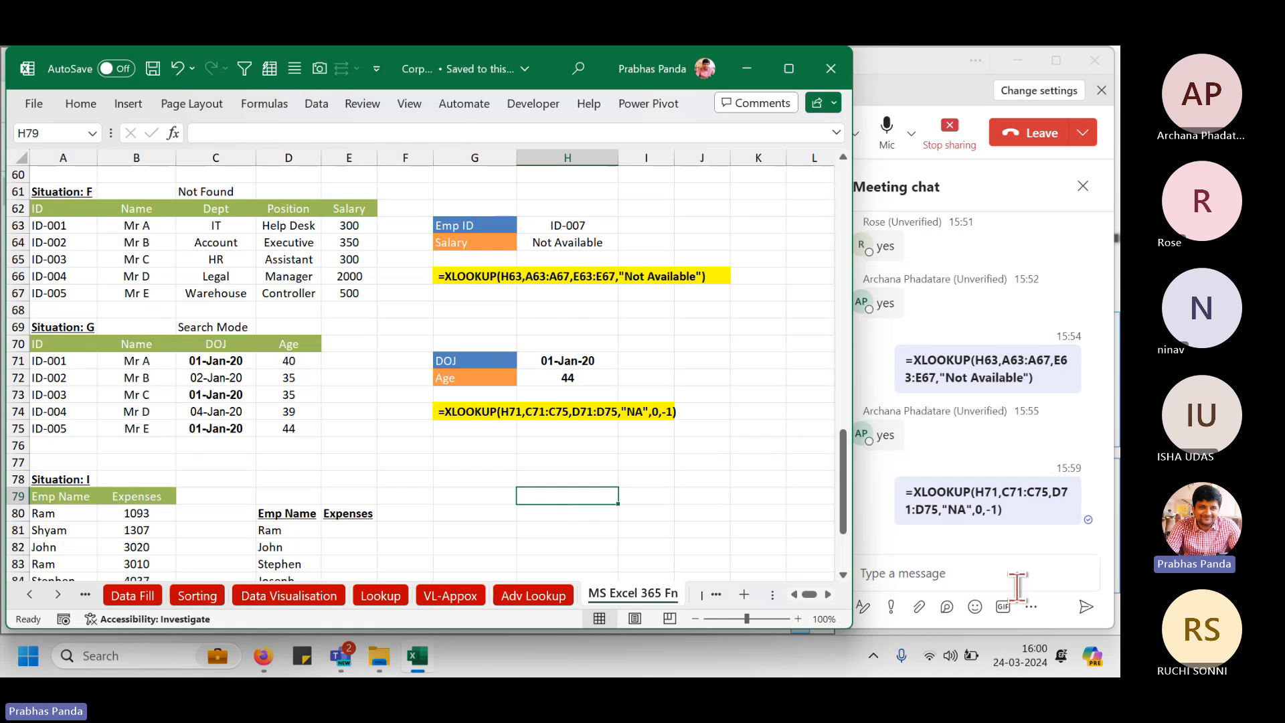
Post the message "04:10 PM WE WILL RESUME OUR SESSION. 10 MINS SHORT BREAK" in the Teams meeting chat.
left_click(979, 562)
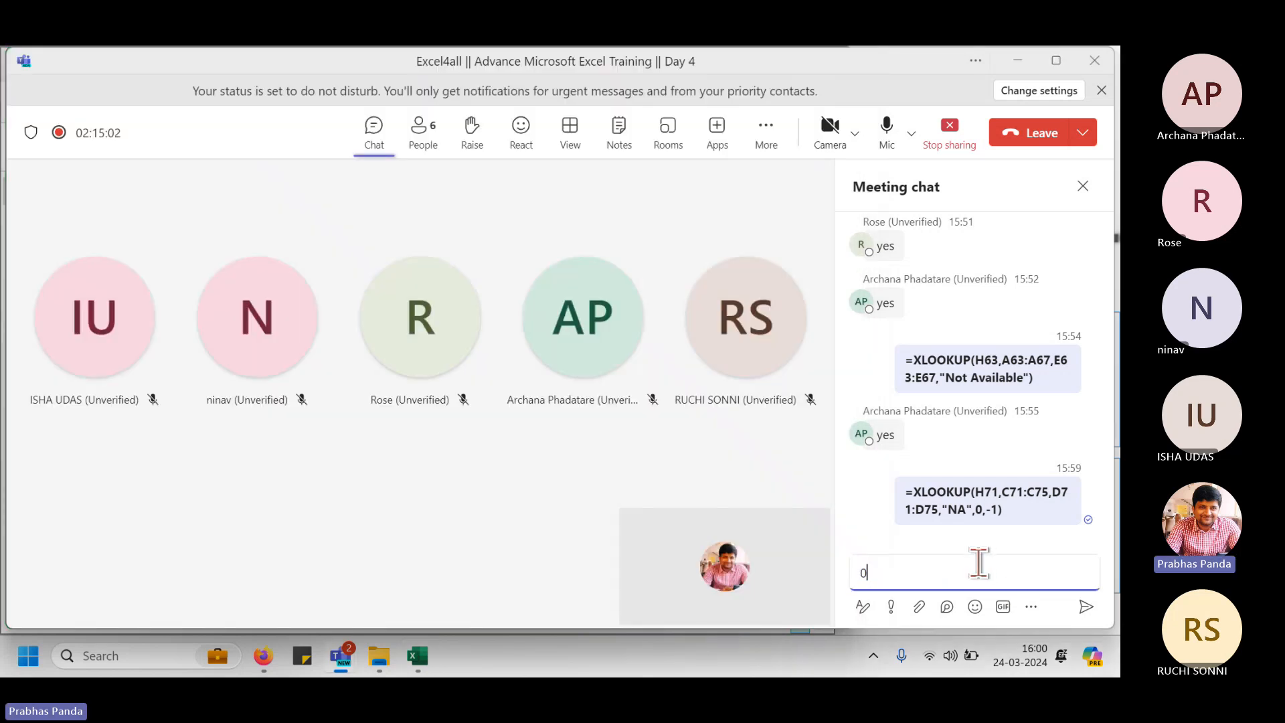
type("04:10 PM WE WILL RESUME OUR")
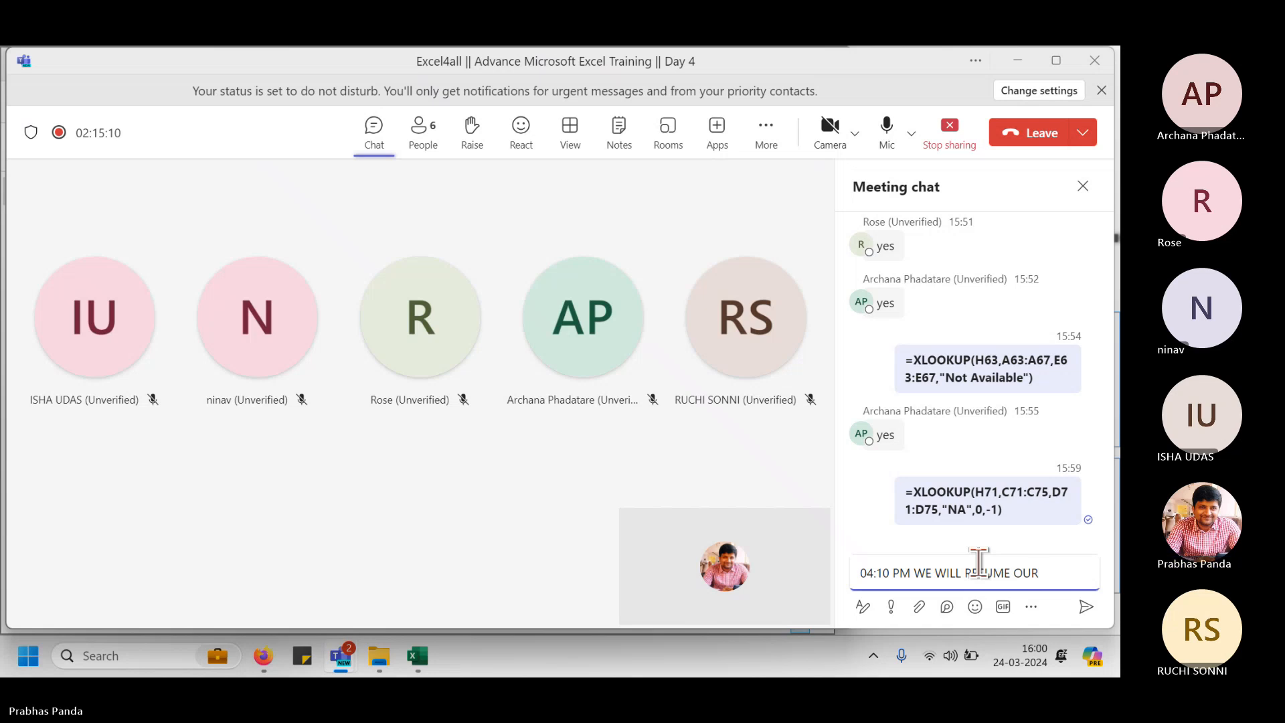
type(" SESSION. ")
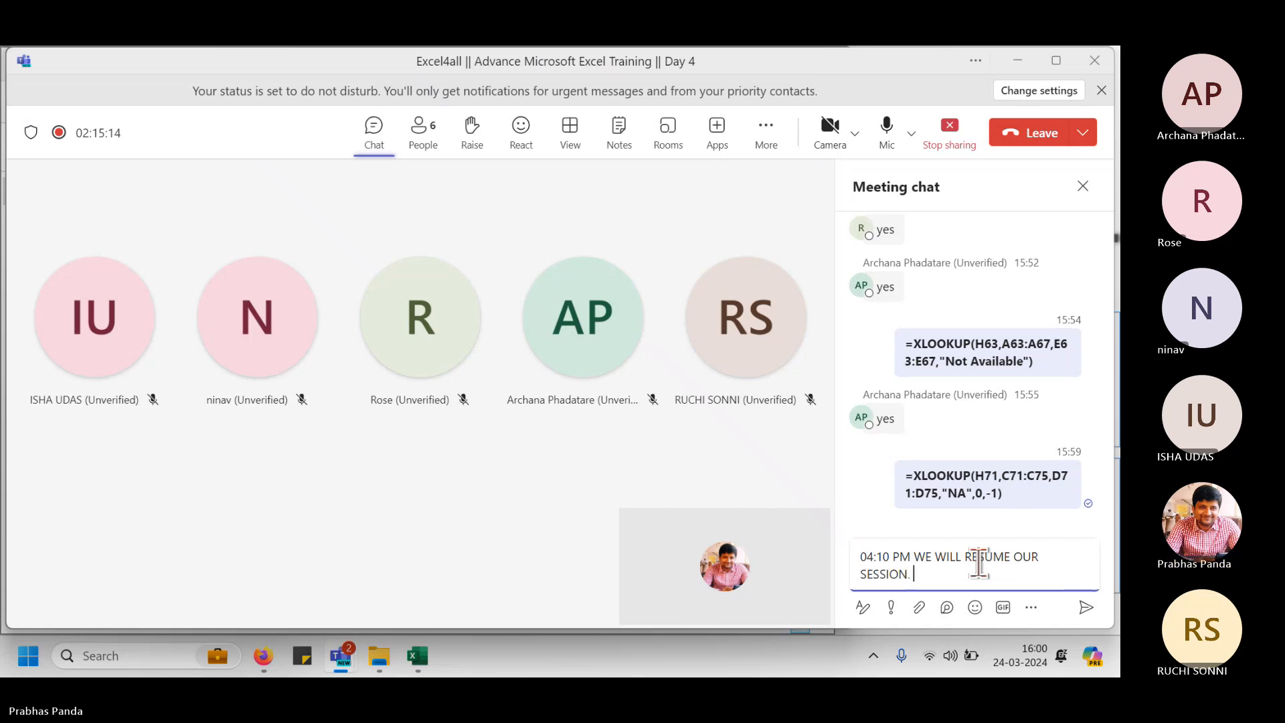
type("10 MINS SHORT BREAK")
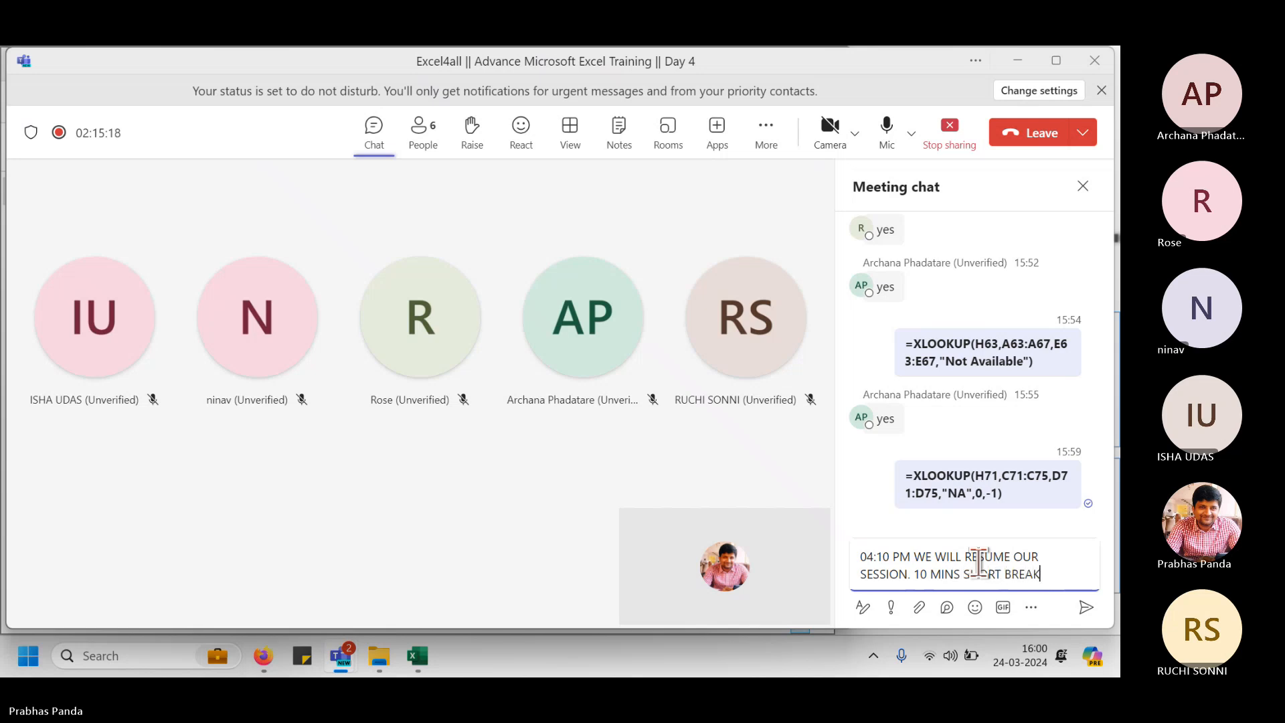
key("Return")
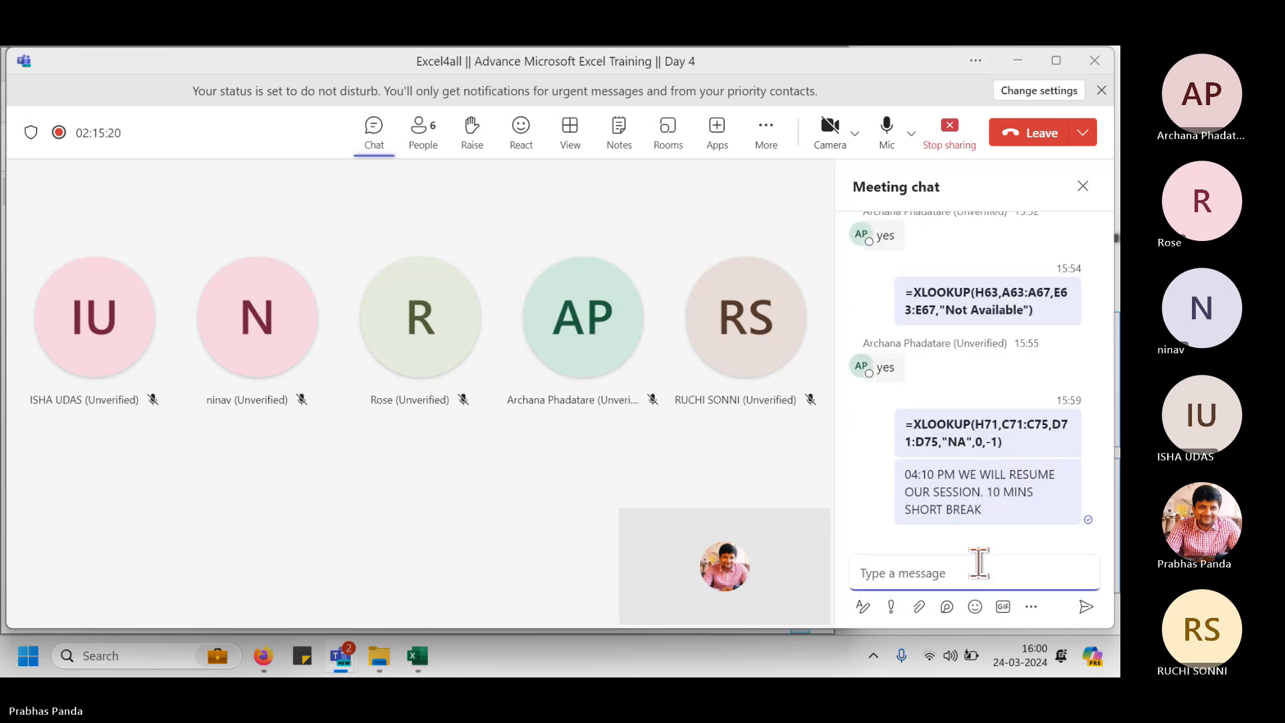
Mute the microphone in the Teams meeting and switch back to the Excel workbook.
key("alt+Tab")
left_click(884, 132)
left_click(884, 132)
key("alt+Tab")
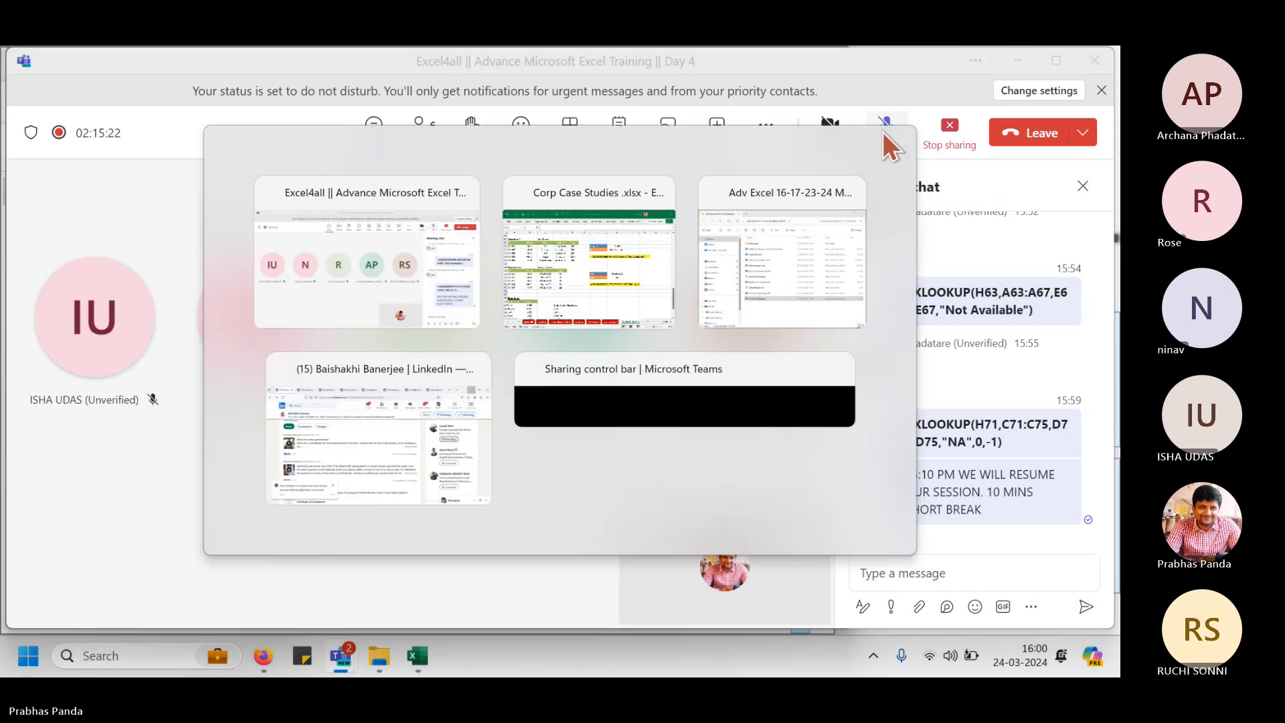
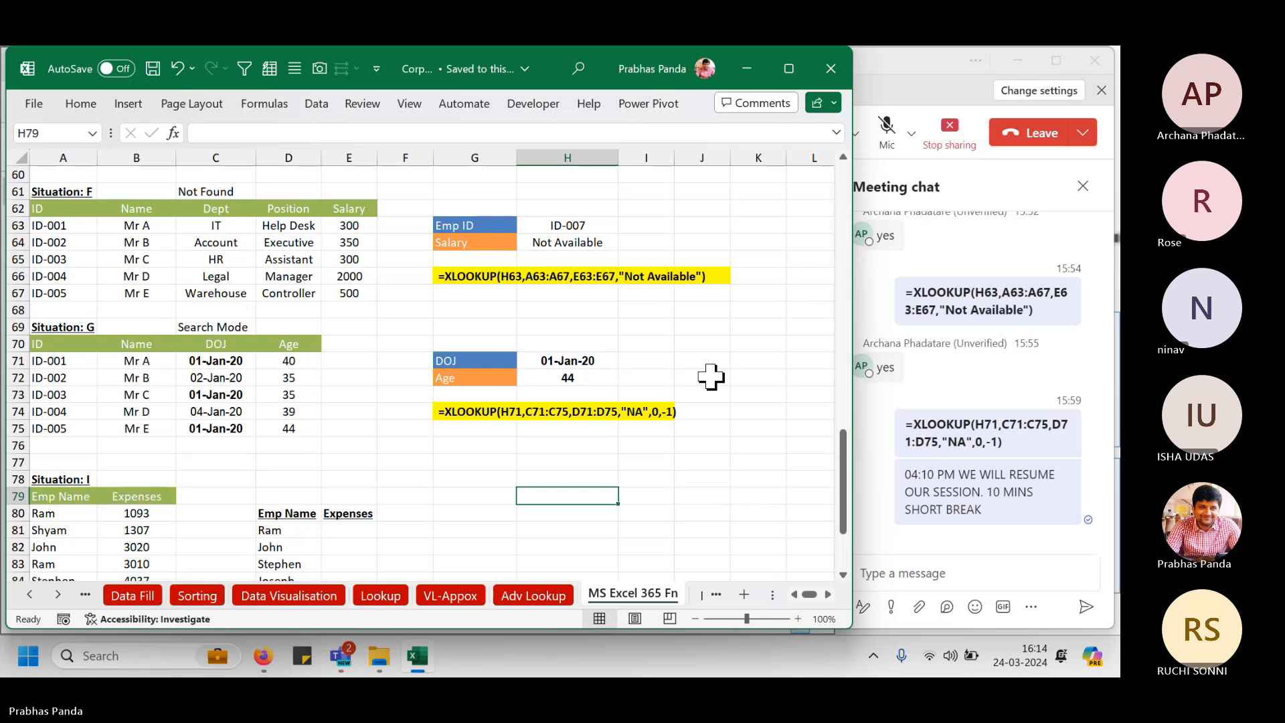
Post "i AM BACK" in the Teams meeting chat, unmute the microphone and return to the Excel workbook.
left_click(997, 568)
type("i AM BACK")
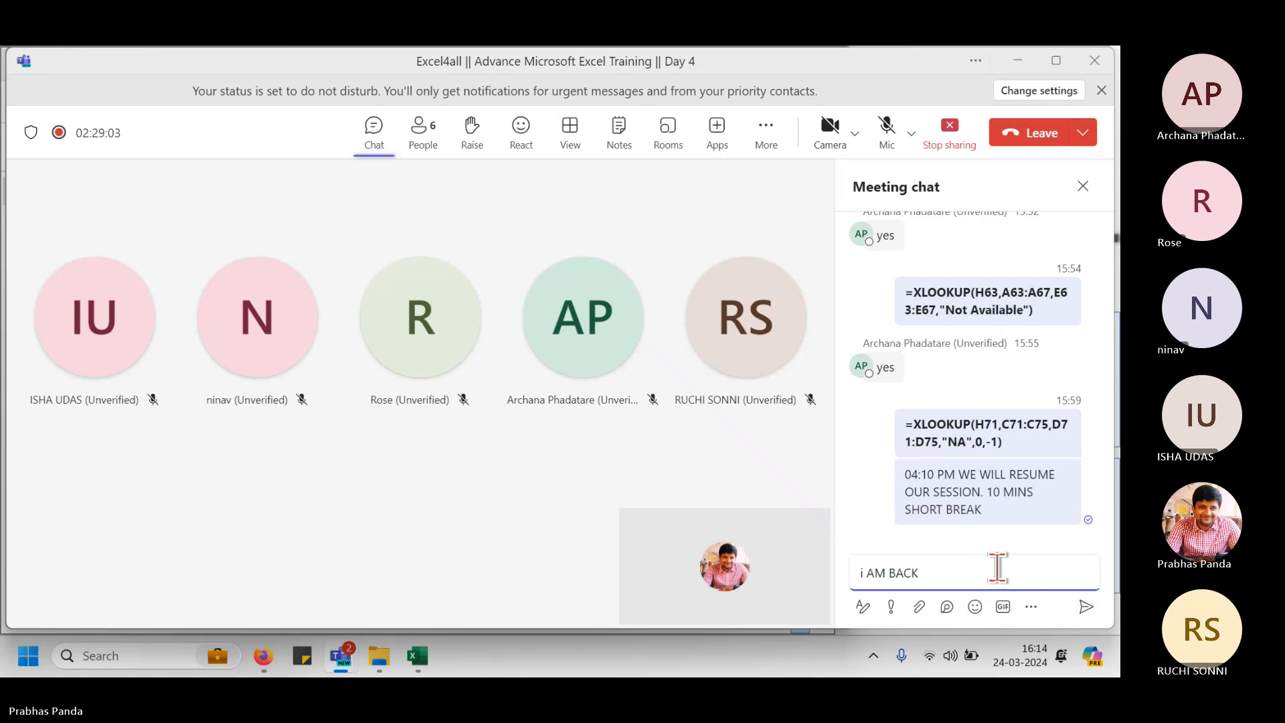
key("Return")
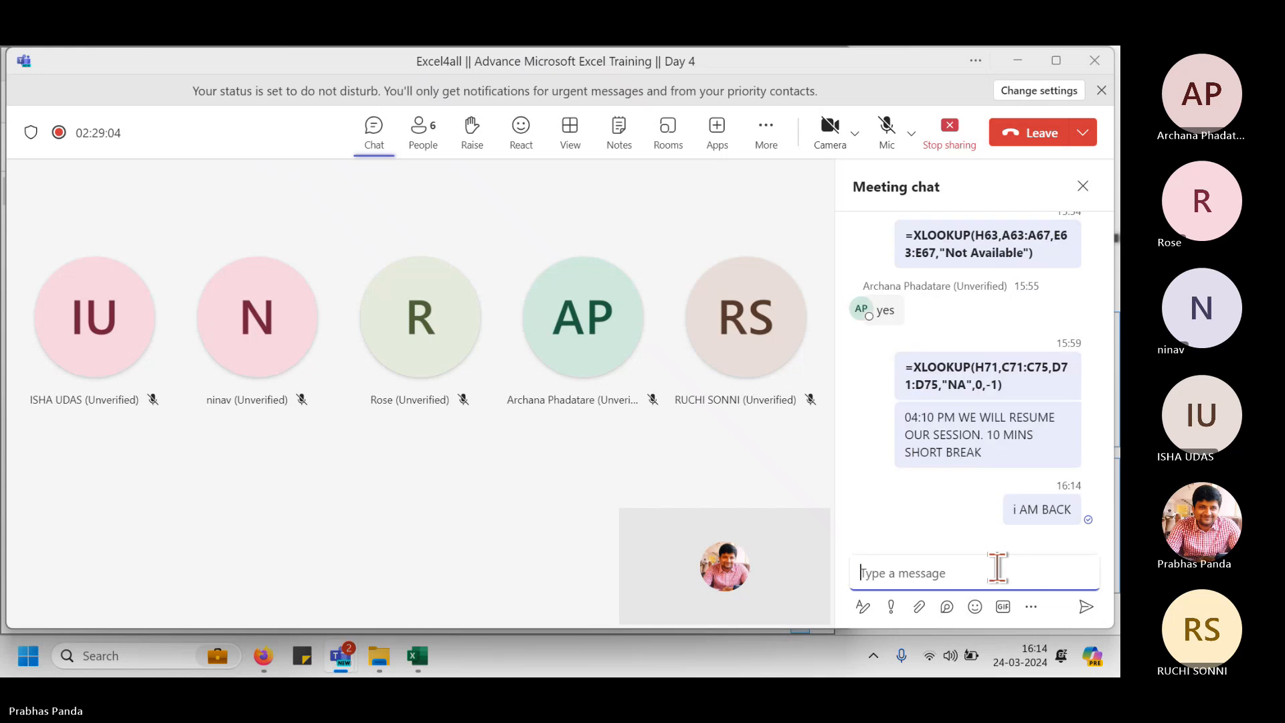
left_click(887, 127)
key("alt+Tab")
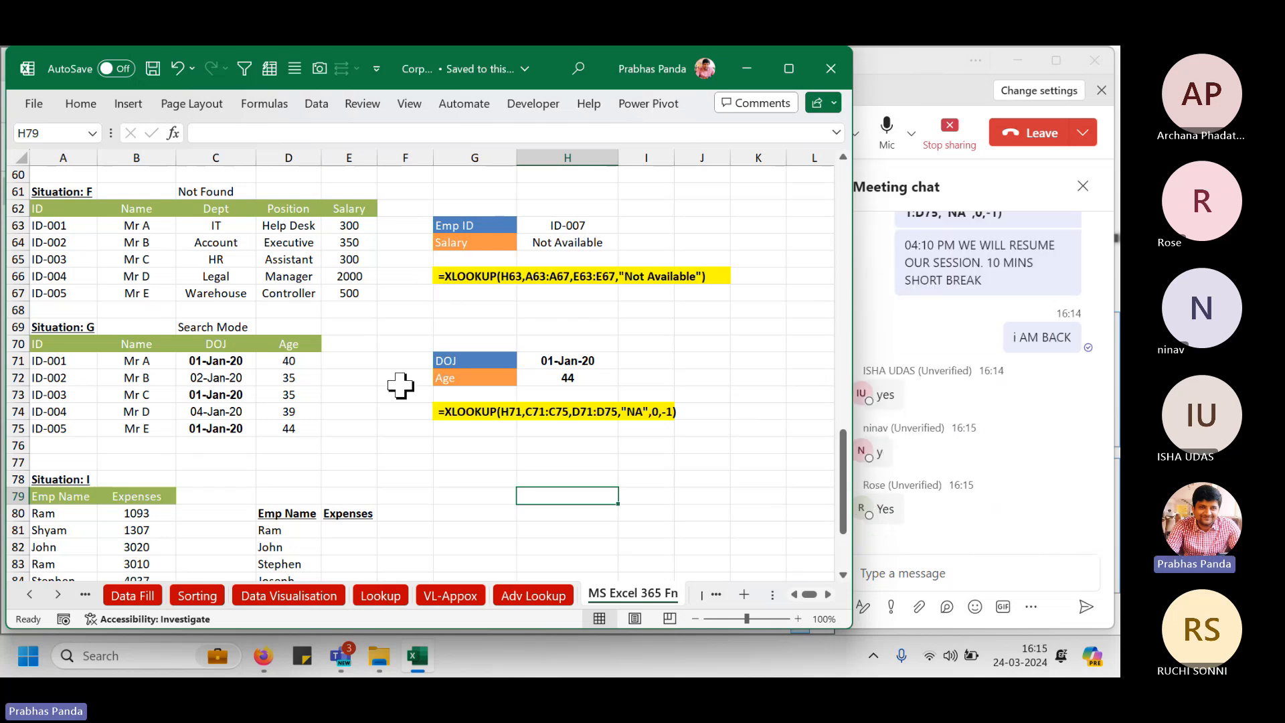
Color the MS Excel 365 Fn sheet tab with the standard dark red.
right_click(592, 594)
mouse_move(685, 471)
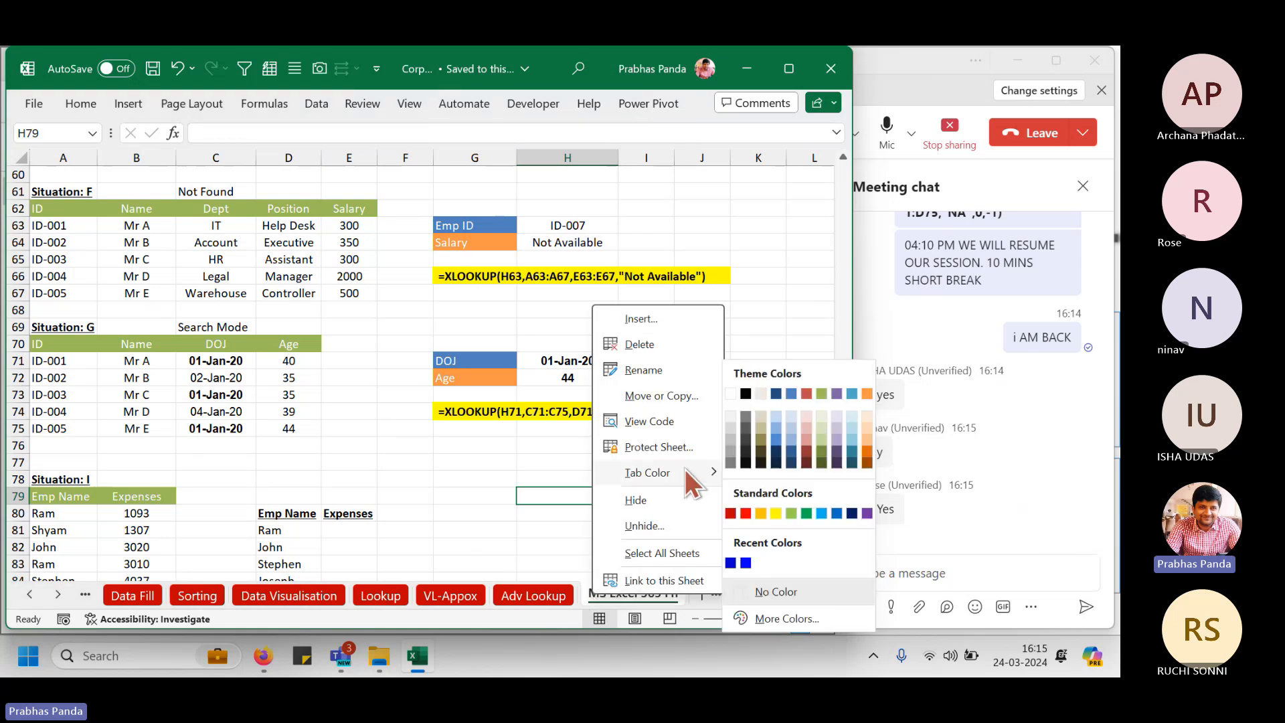
left_click(732, 513)
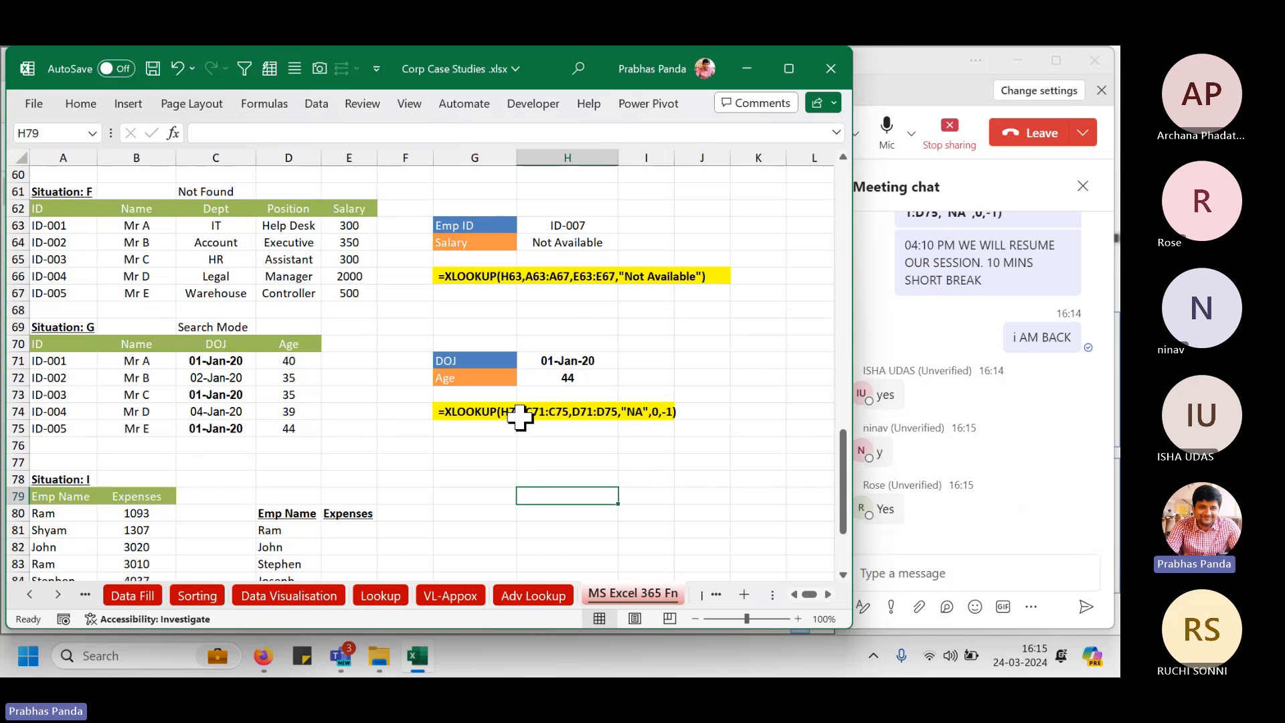
Go to the SumNcount sheet with the aggregate function exercises.
key("ctrl+Page_Down")
key("ctrl+Page_Down")
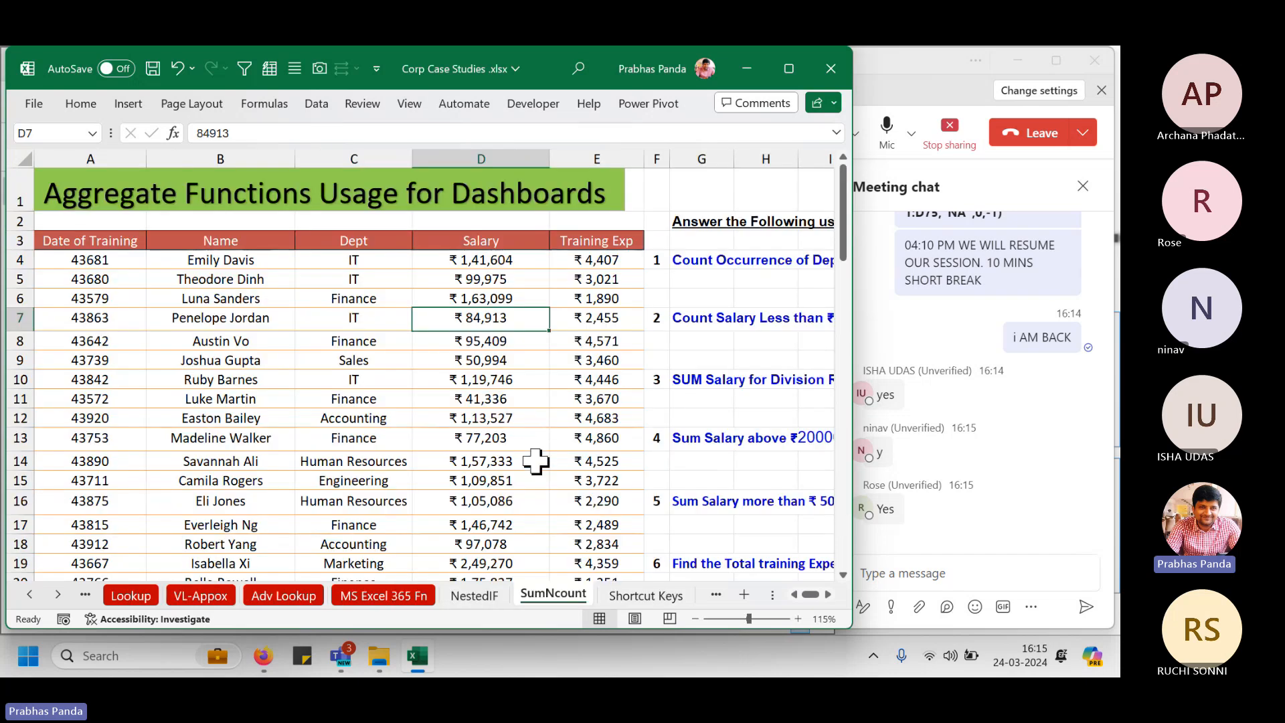
left_click(491, 596)
left_click(531, 599)
scroll(422, 356, "down", 1)
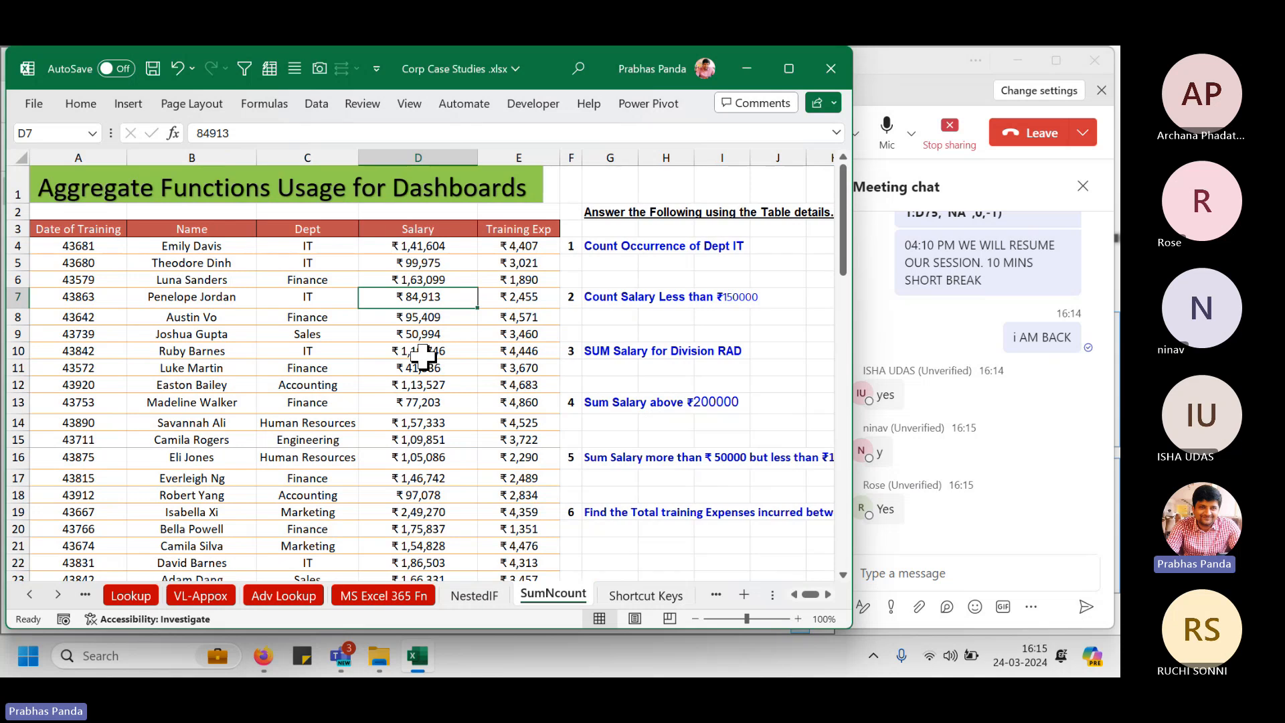
AutoFit the column widths of the training data table A3:E83.
left_click(121, 231)
key("ctrl+shift+Right")
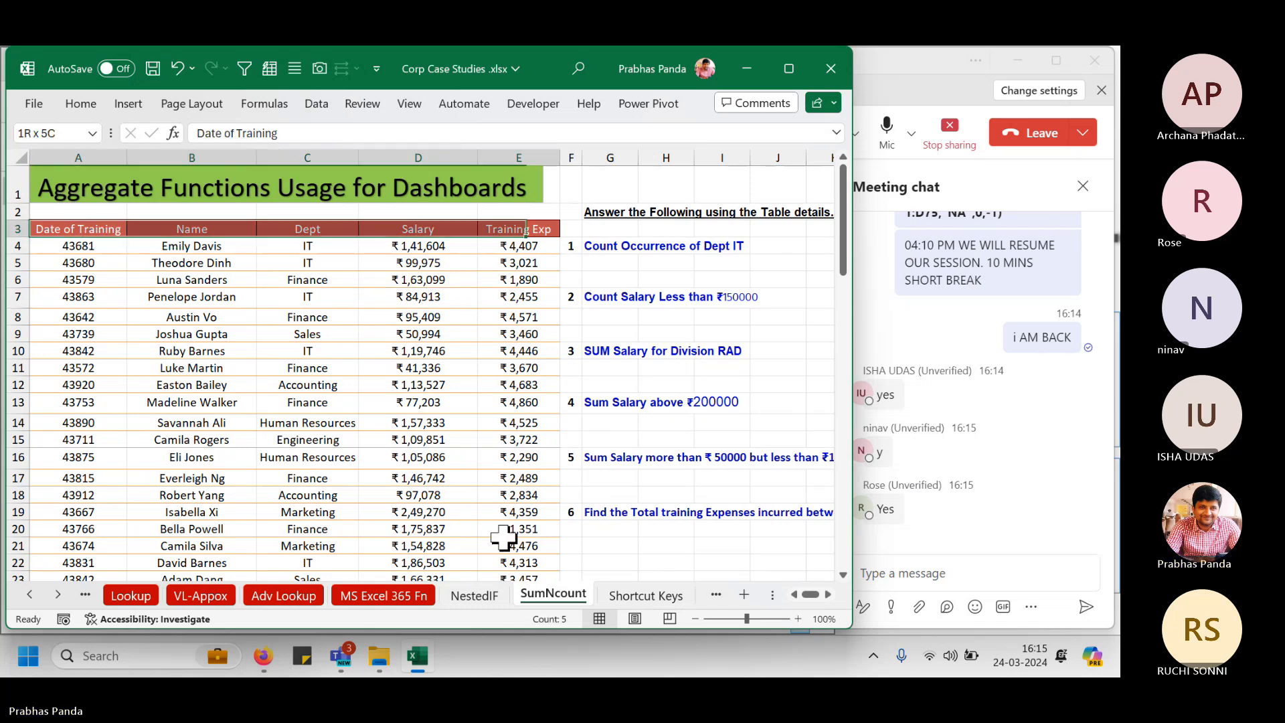
key("ctrl+shift+Down")
key("alt+o")
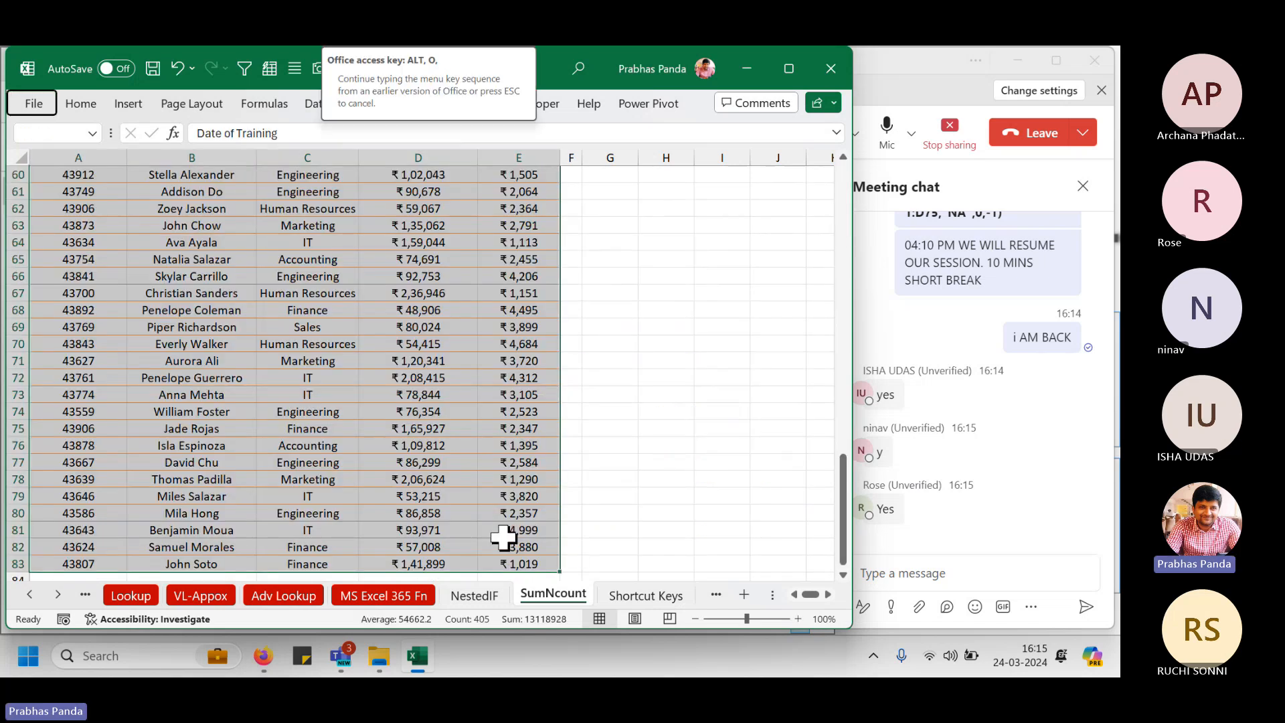
key("c")
key("a")
left_click(131, 265)
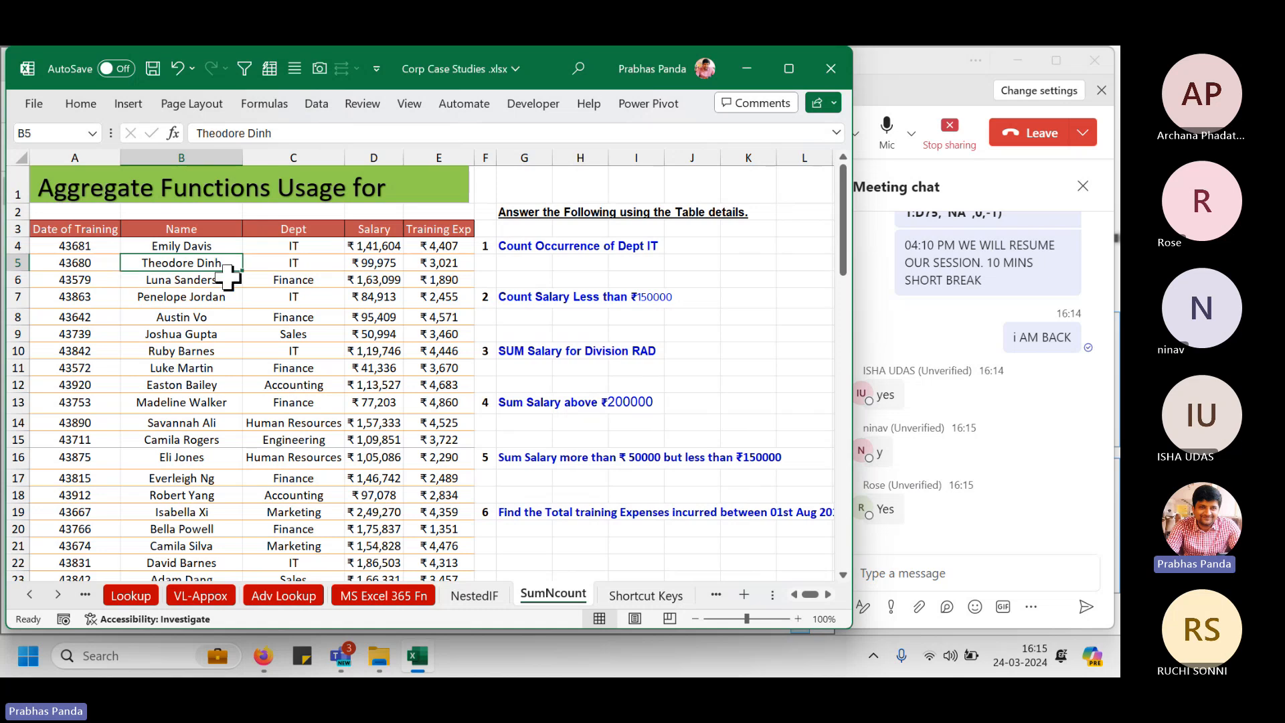
Highlight the Name, Dept, Salary and Training Exp columns in turn, and undo the column AutoFit.
left_click_drag(194, 230, 216, 365)
left_click_drag(293, 229, 314, 423)
left_click_drag(384, 229, 378, 469)
left_click_drag(450, 229, 415, 405)
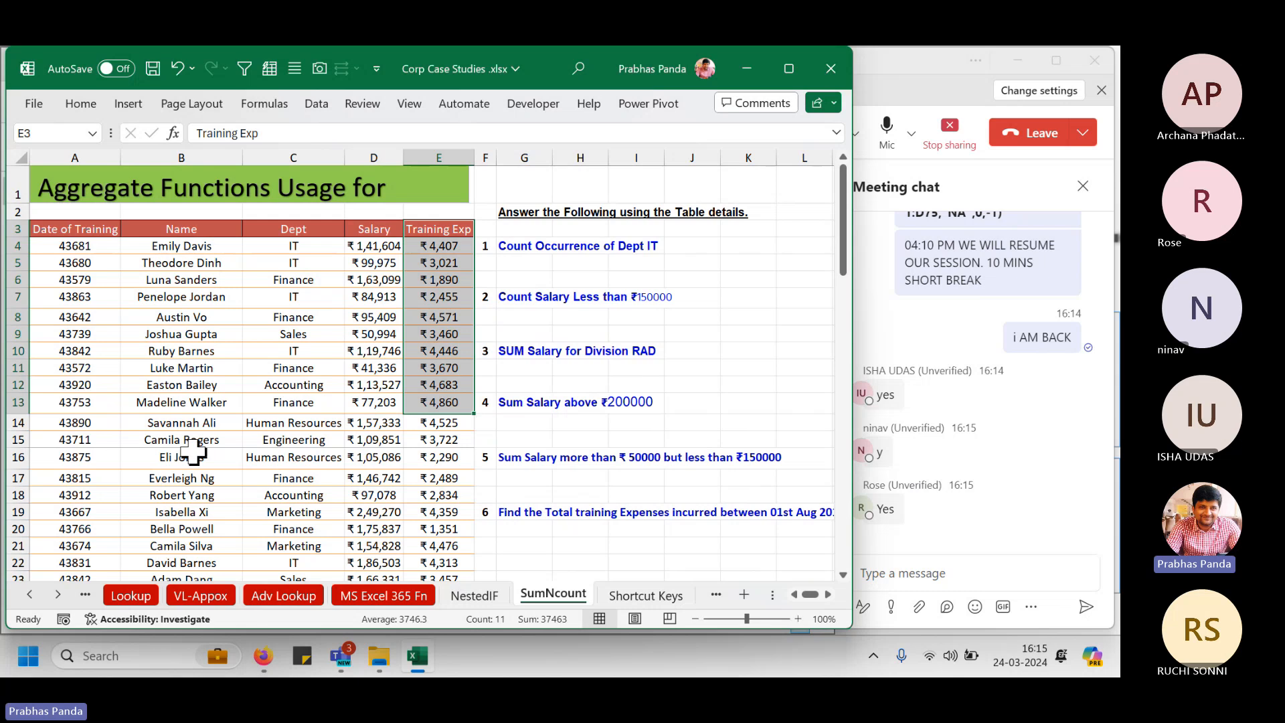
key("ctrl+z")
left_click(226, 367)
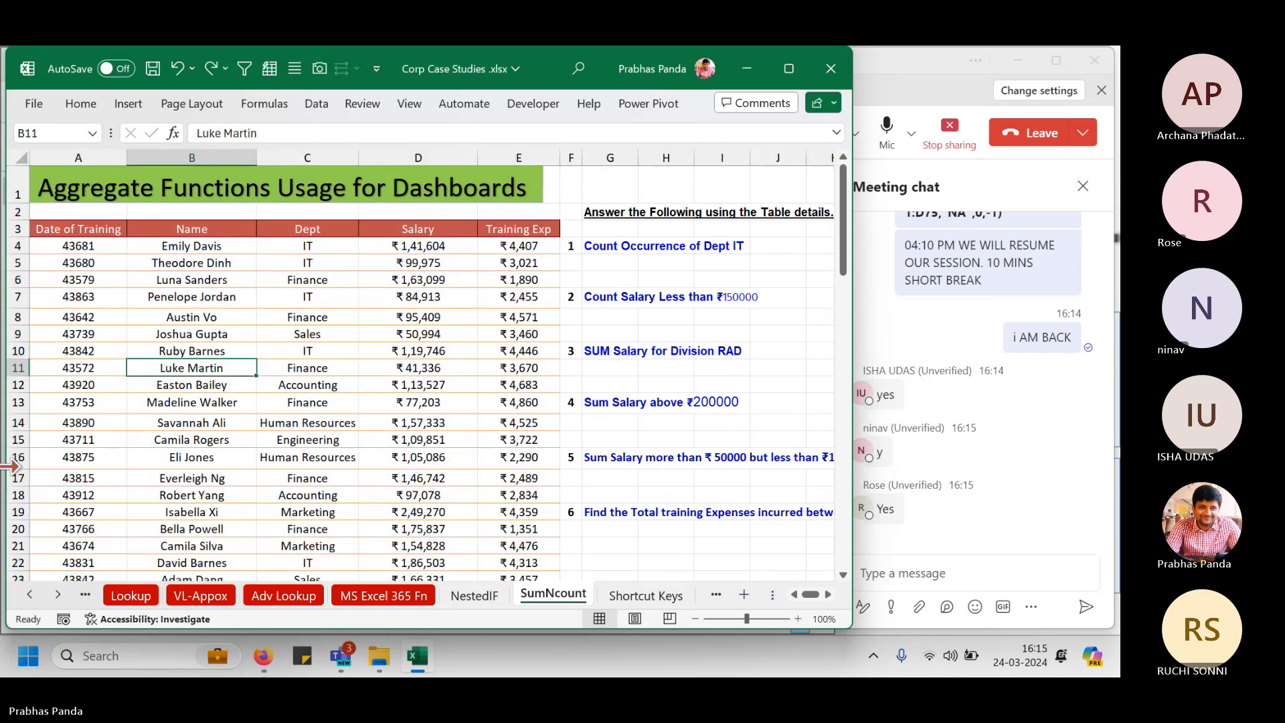
Format the Date of Training values in A4:A83 as day-month-year dates such as 04-Aug-19.
left_click(93, 246)
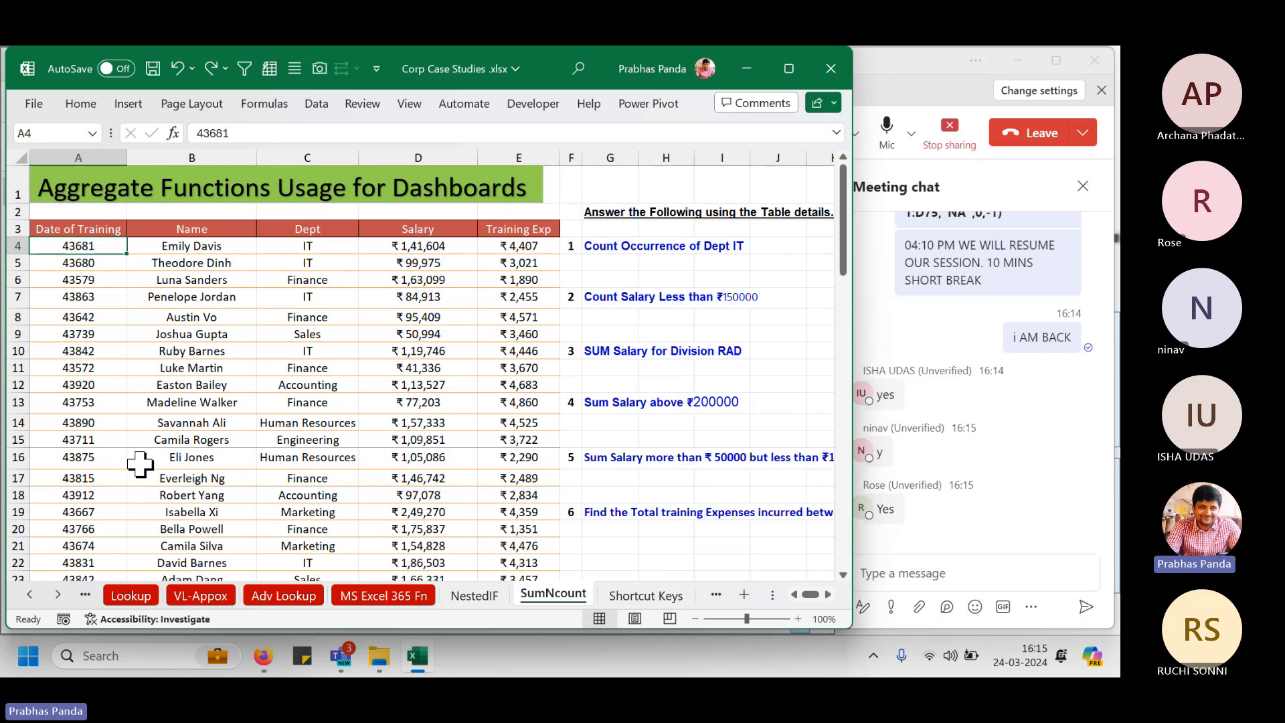
key("ctrl+shift+Down")
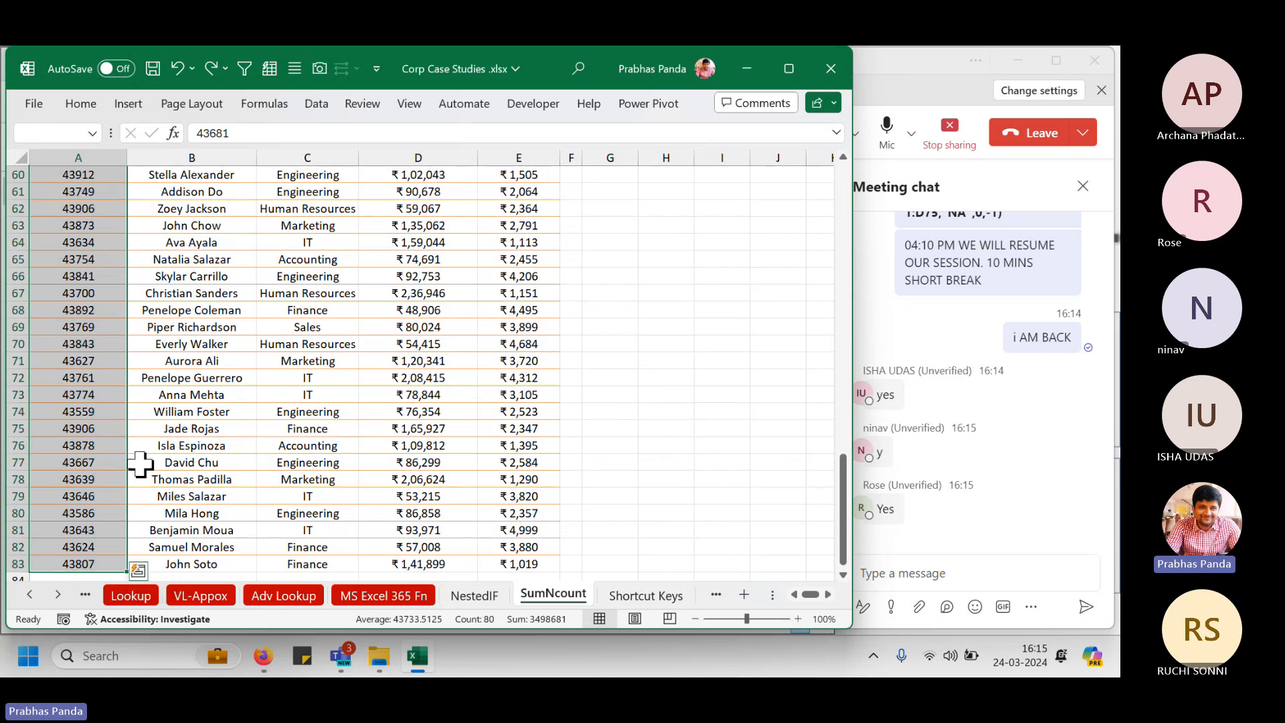
key("ctrl+BackSpace")
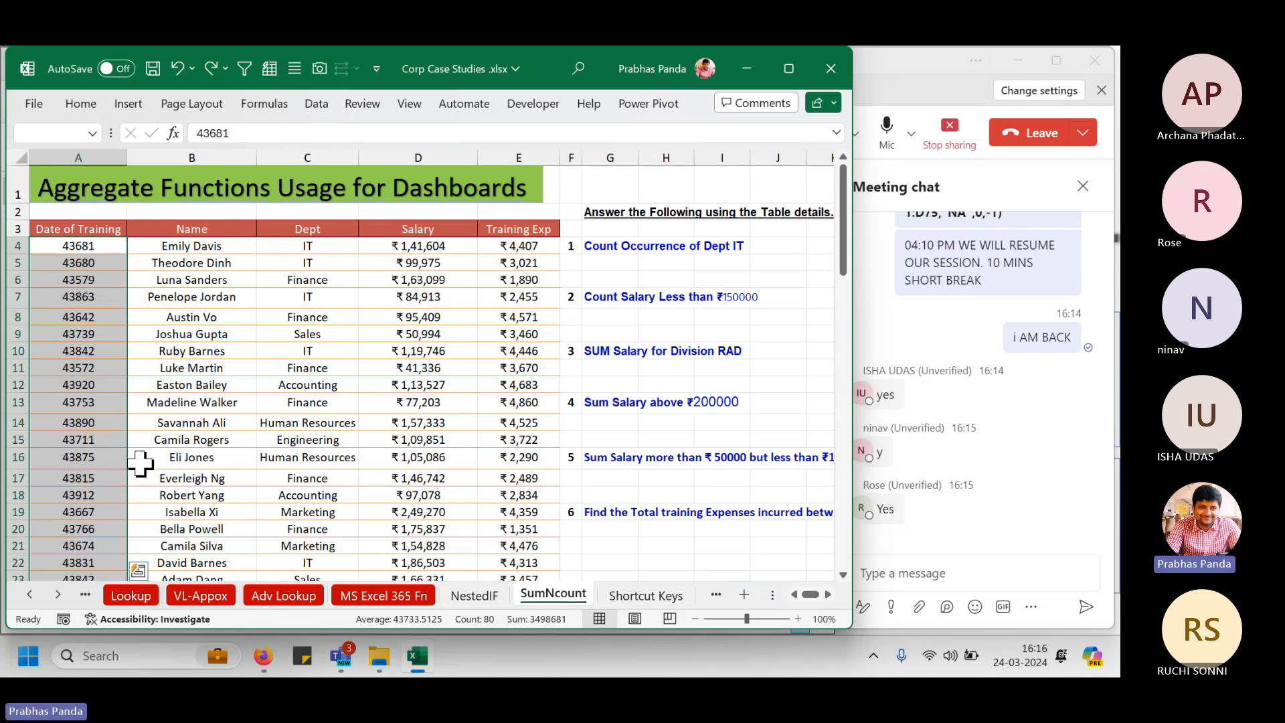
key("ctrl+y")
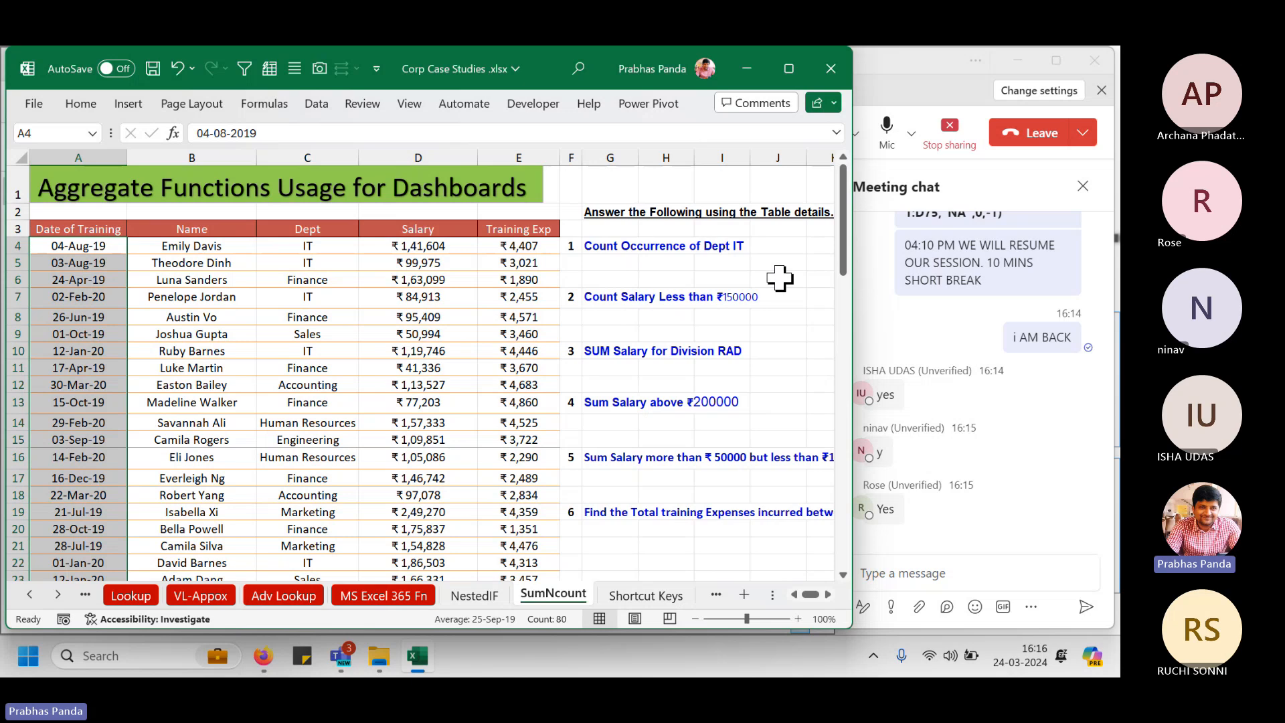
left_click(309, 153)
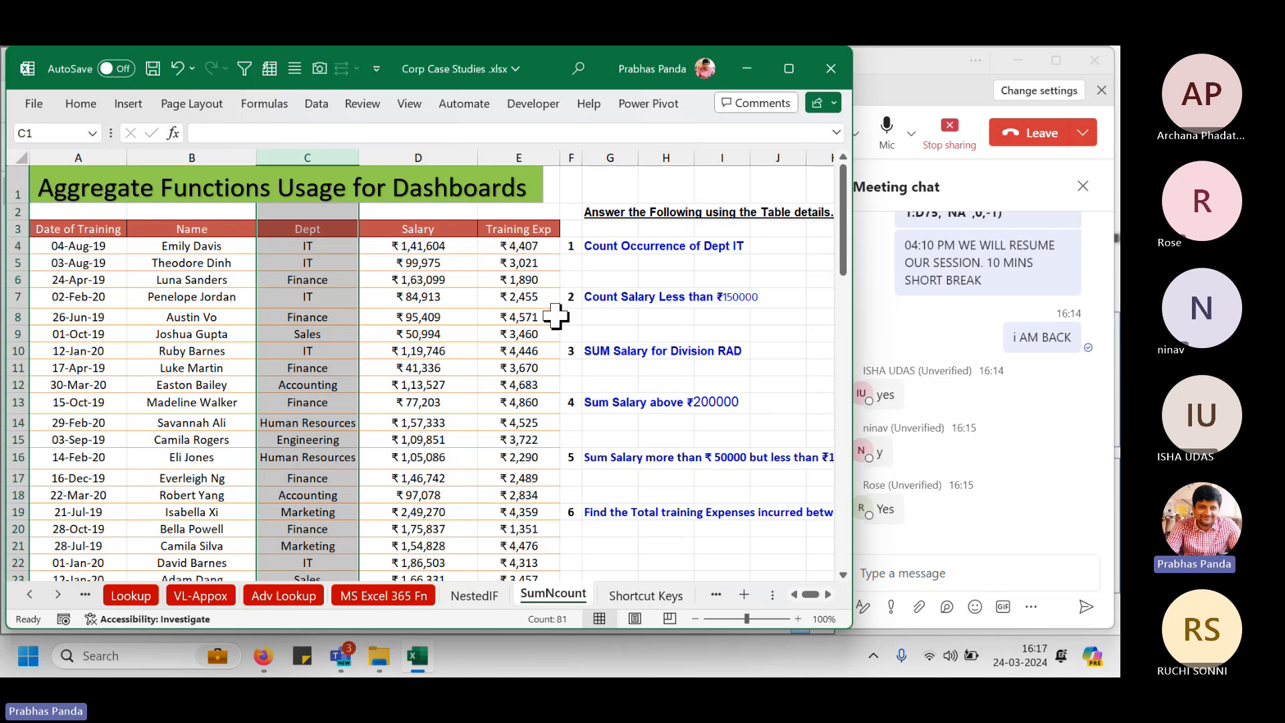
left_click(605, 263)
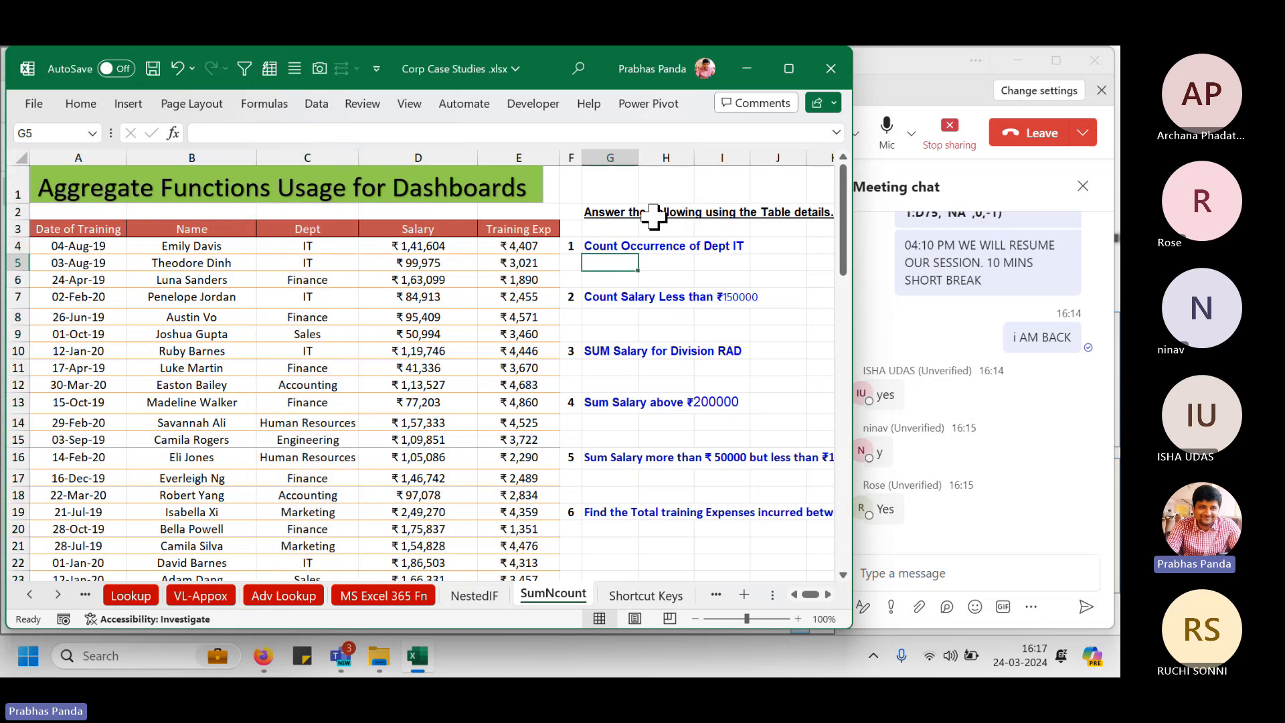
left_click(663, 158)
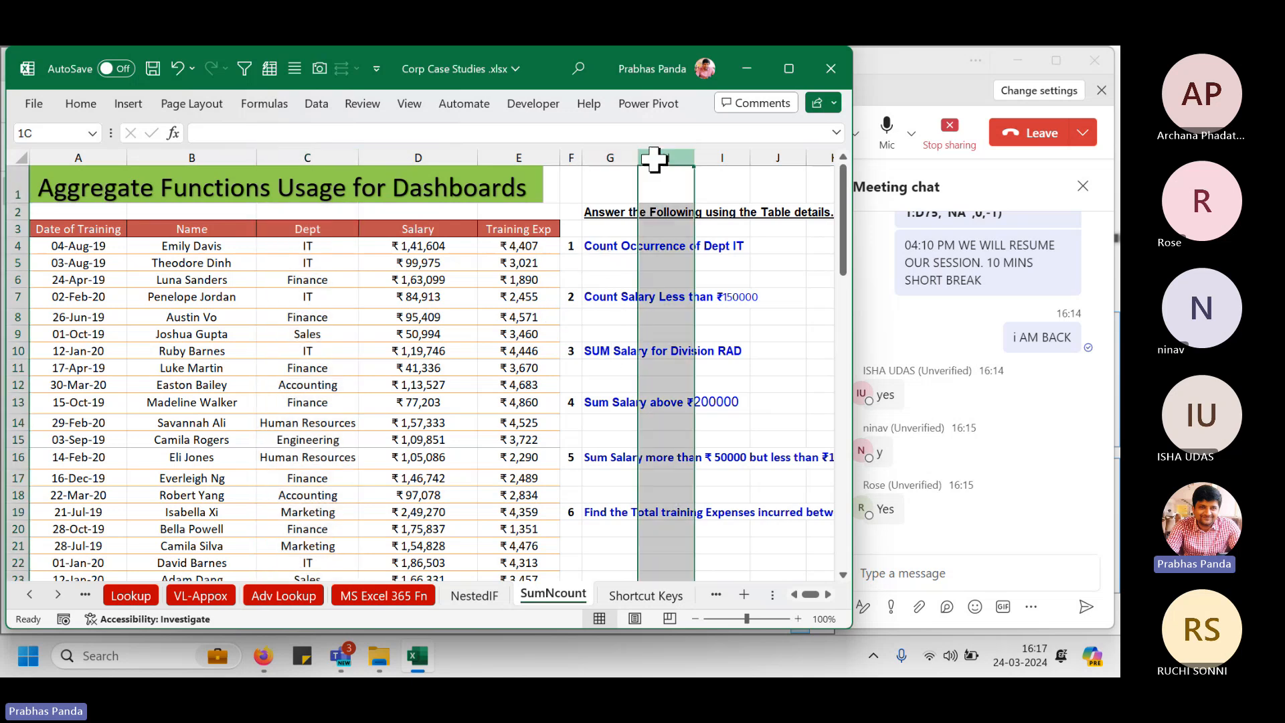
left_click(82, 103)
left_click(537, 378)
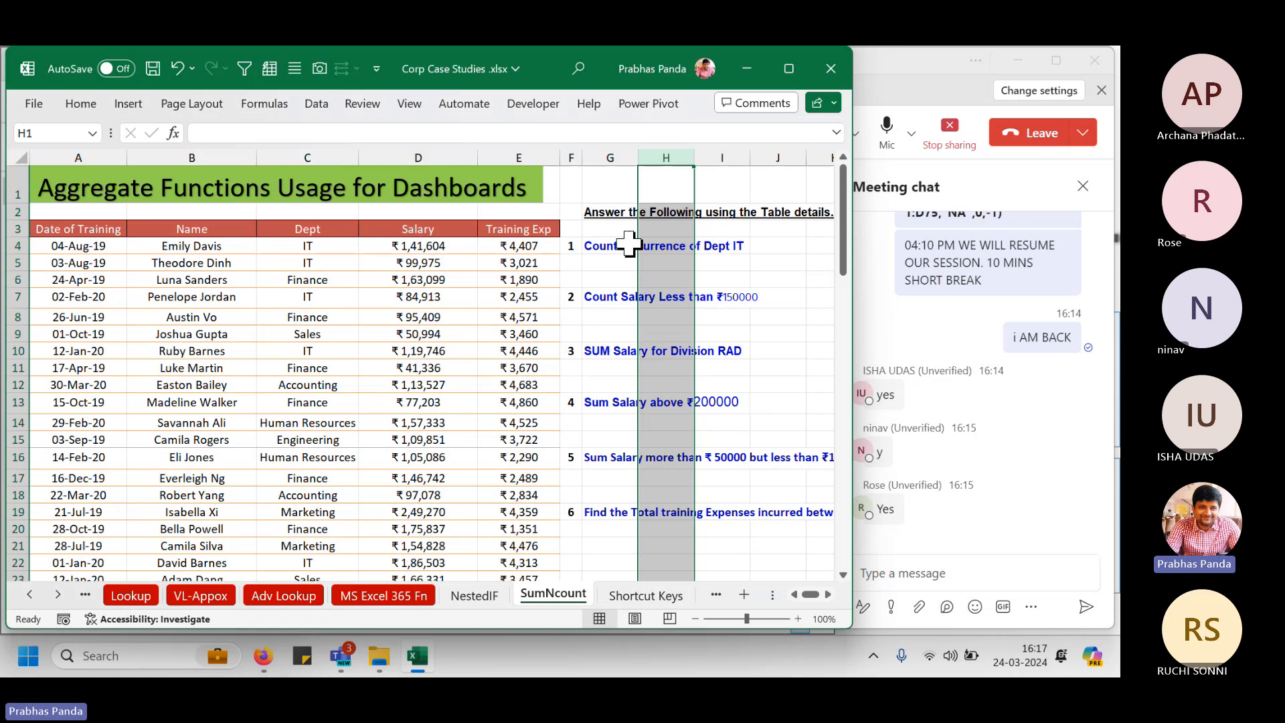
Count the IT department entries in G5 with the formula =COUNTIF(C4:C83,"IT").
left_click(609, 263)
type("=COUNTIF(")
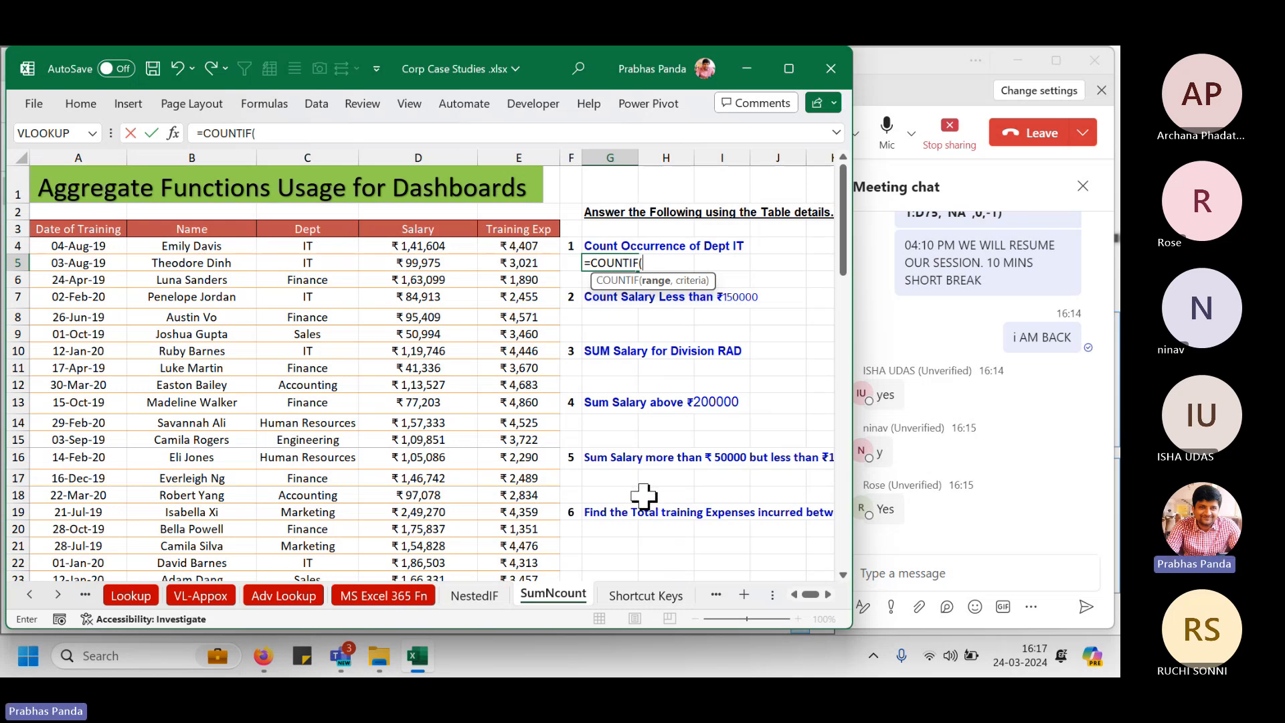
left_click(328, 248)
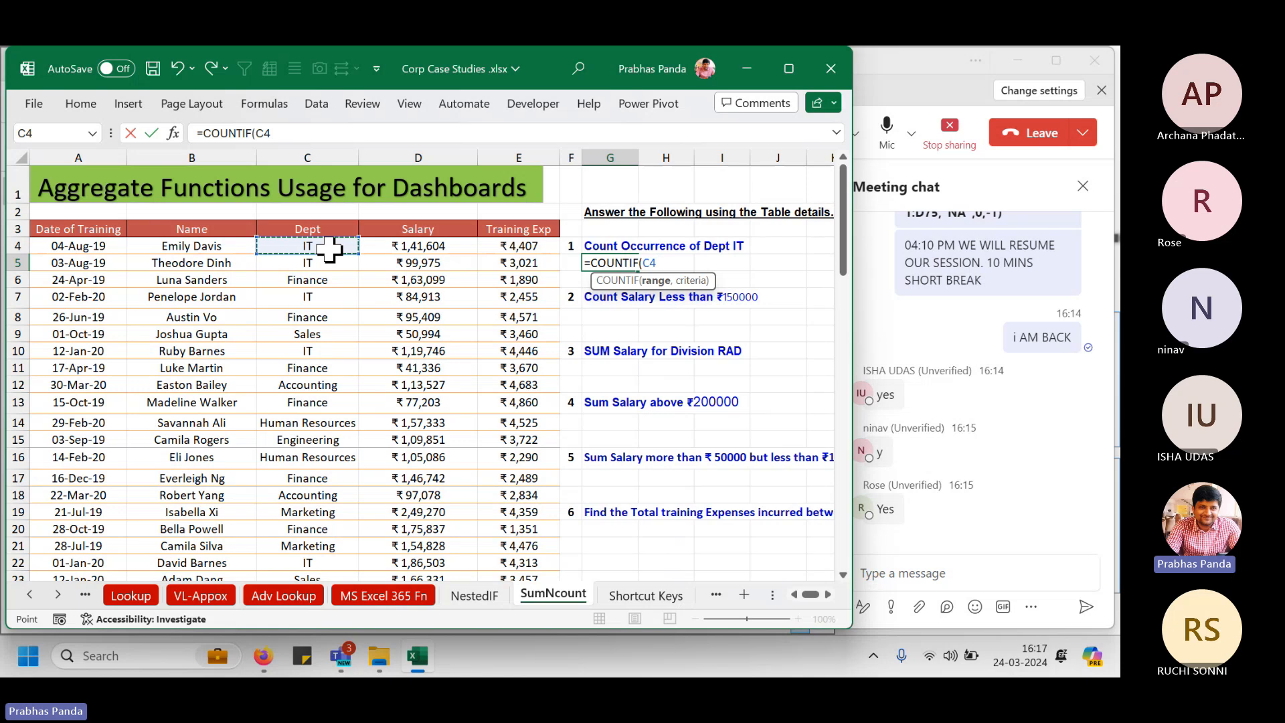
key("ctrl+shift+Down")
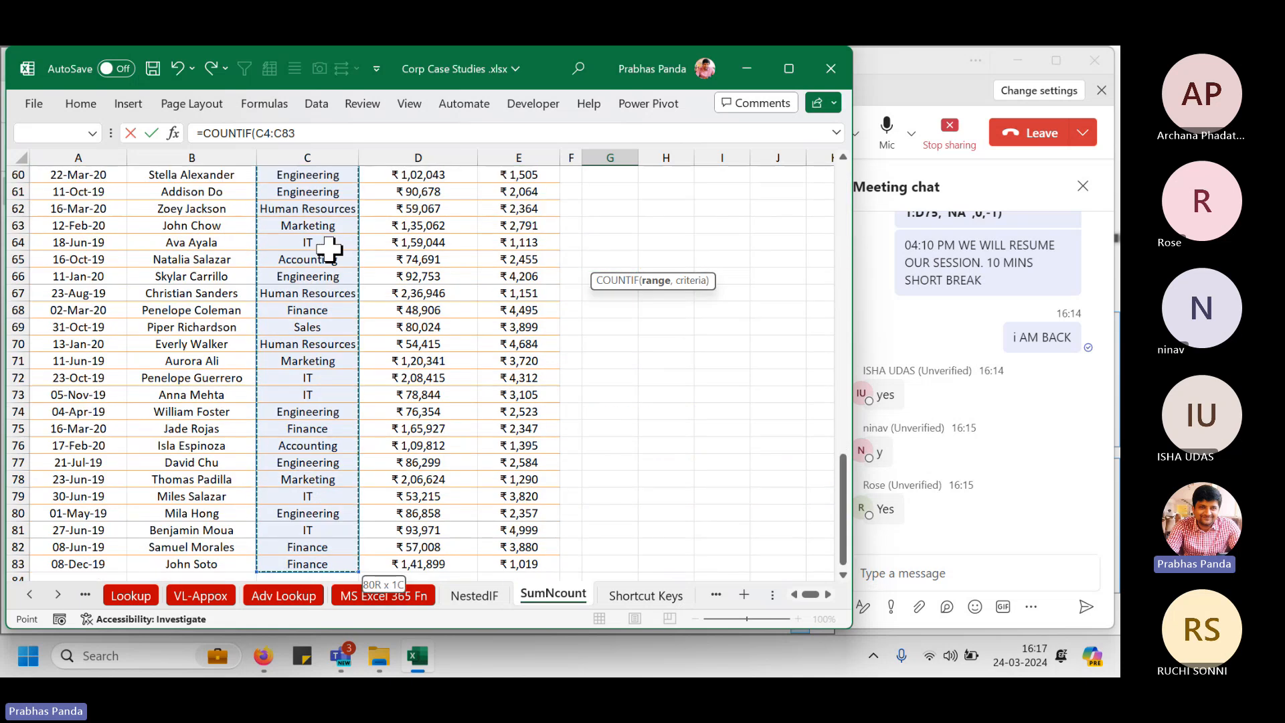
key("ctrl+BackSpace")
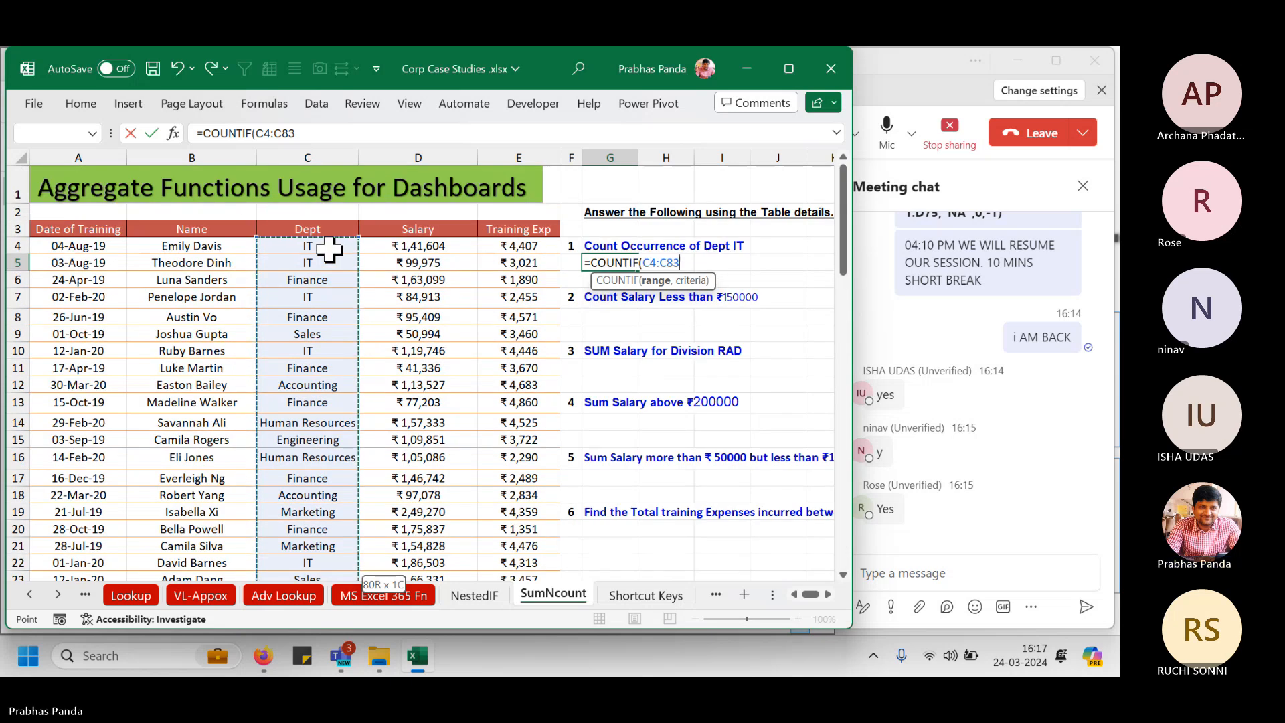
type(",")
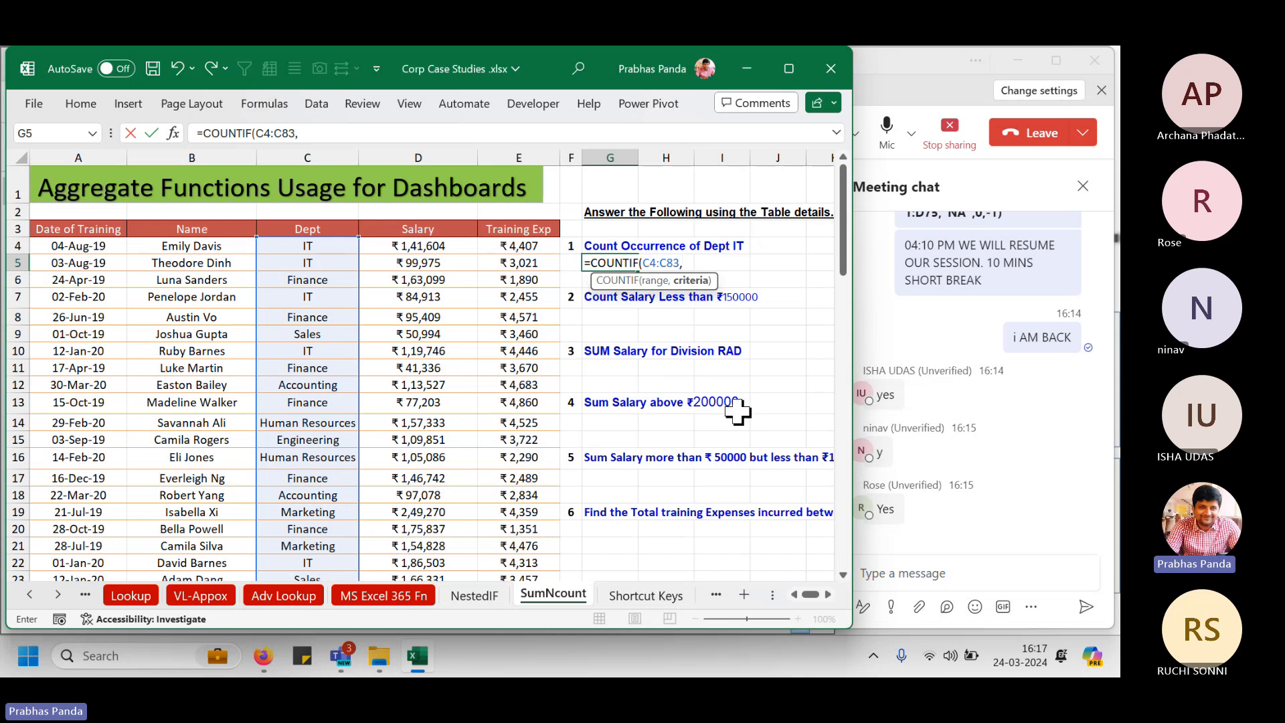
type("\"IT\")")
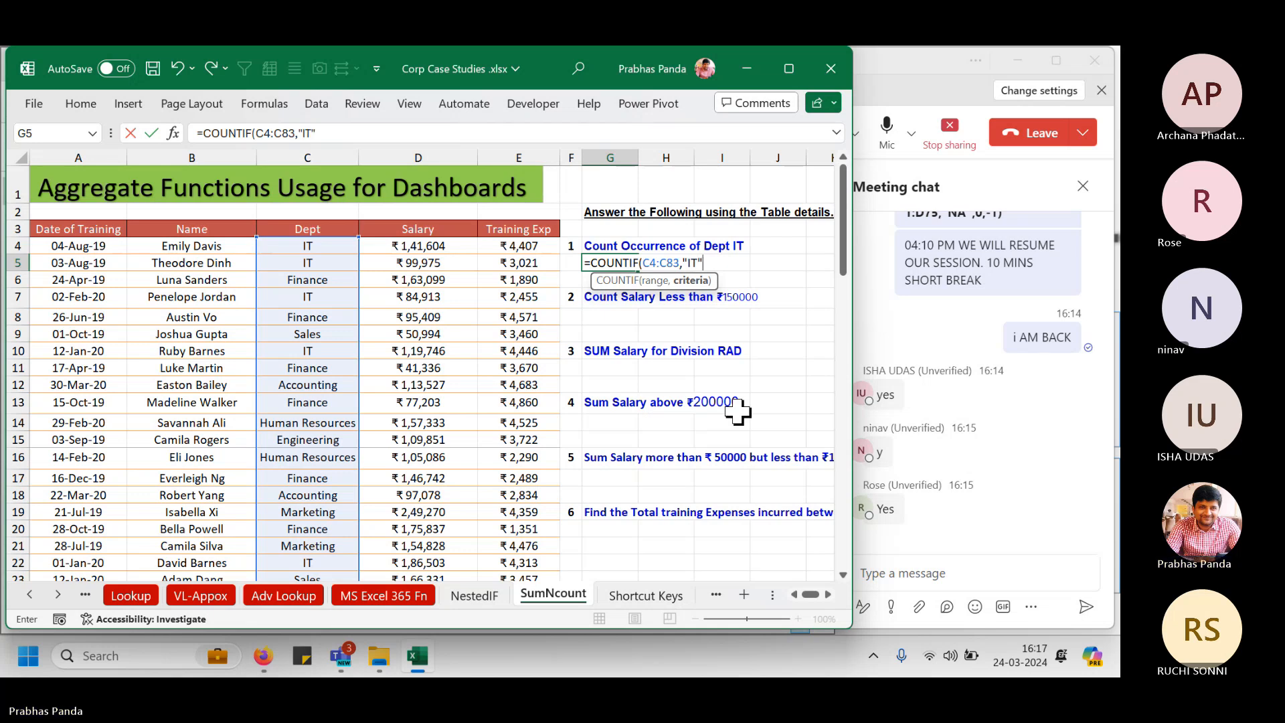
key("Return")
key("Up")
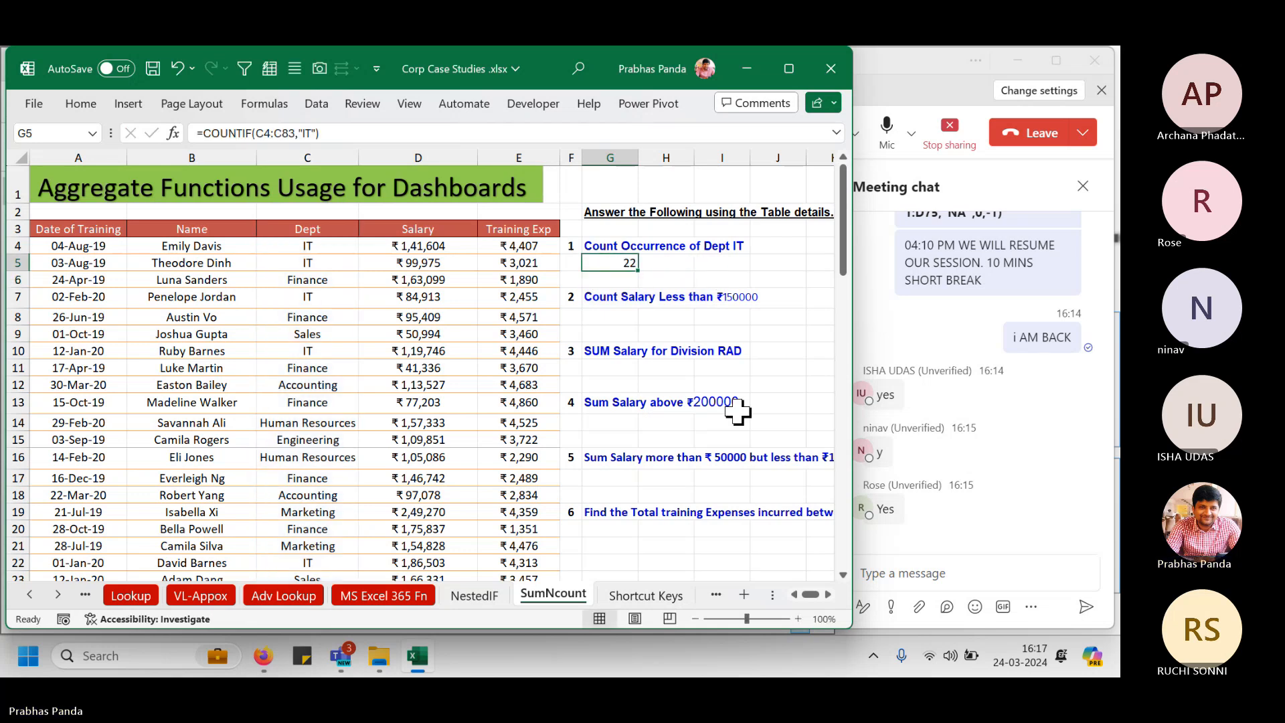
Centre the IT department count in G5 and make it bold.
key("alt+h")
key("a")
key("c")
key("ctrl+b")
Copy the formula text =COUNTIF(C4:C83,"IT") from G5 and place it as visible text in H5.
key("F2")
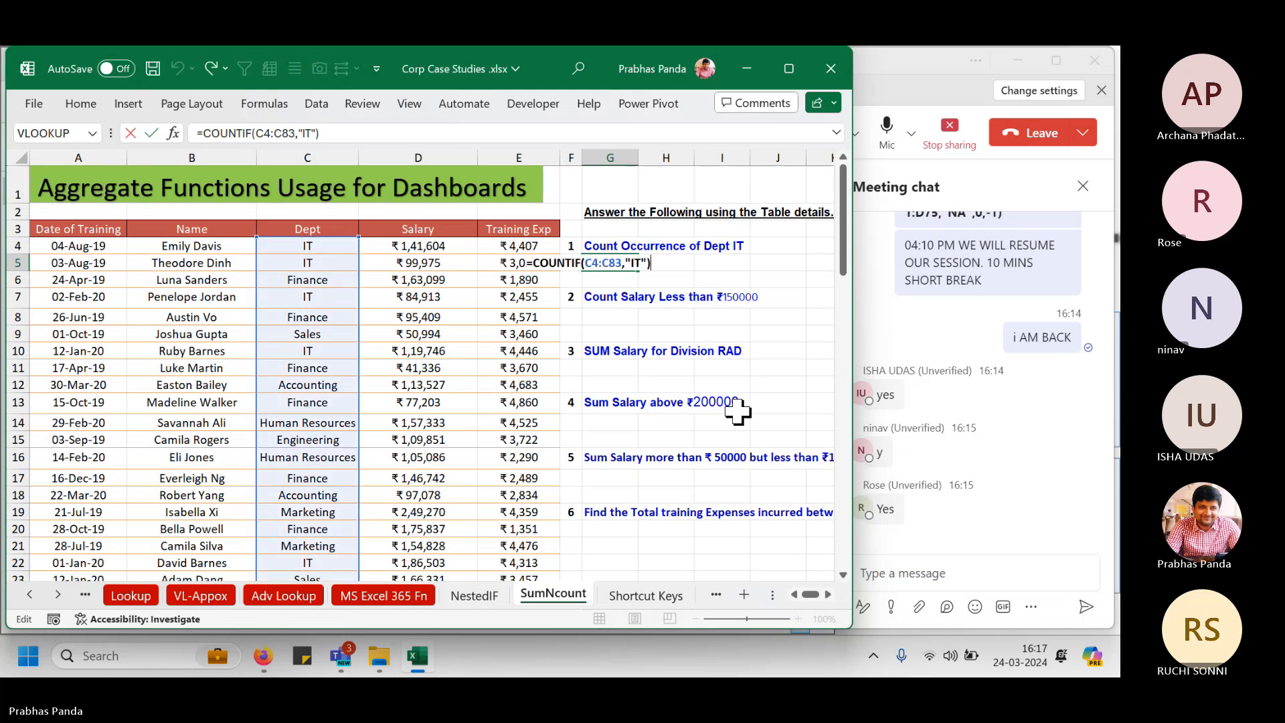
key("shift+Home")
key("ctrl+c")
key("Tab")
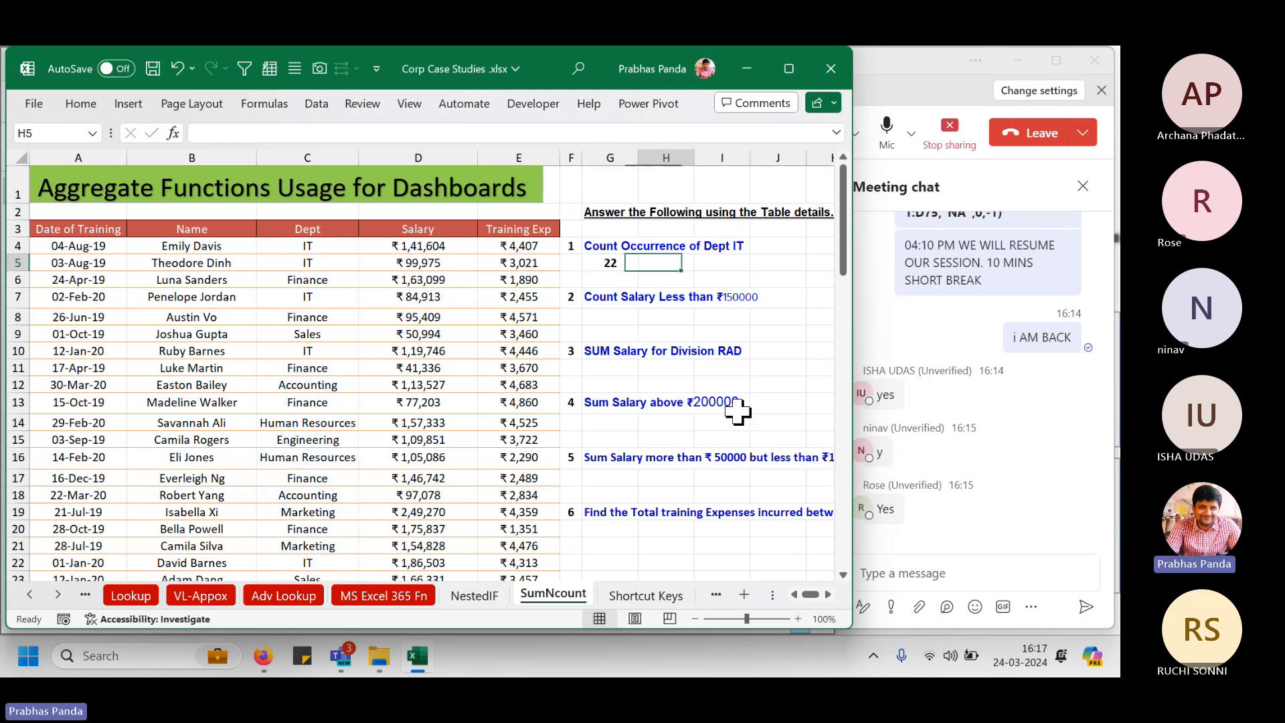
key("ctrl+v")
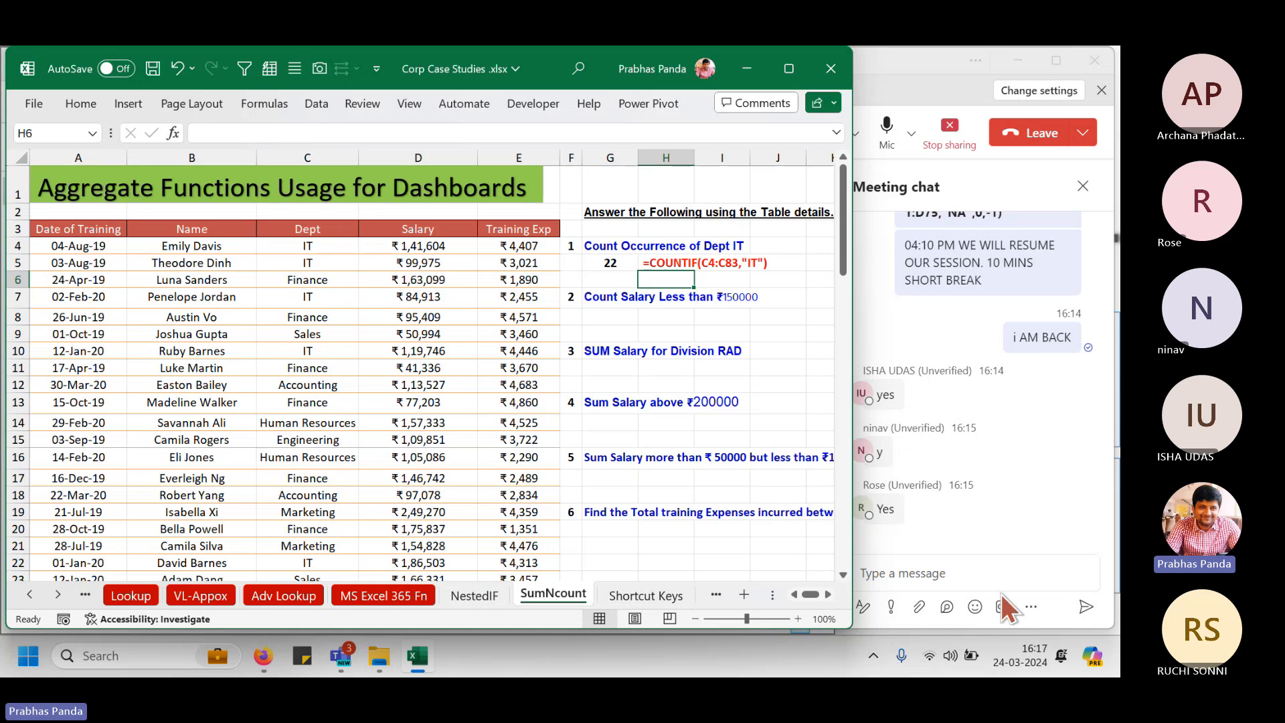
Send the formula =COUNTIF(C4:C83,"IT") in the Microsoft Teams meeting chat and return to the Excel workbook.
left_click(968, 570)
key("ctrl+v")
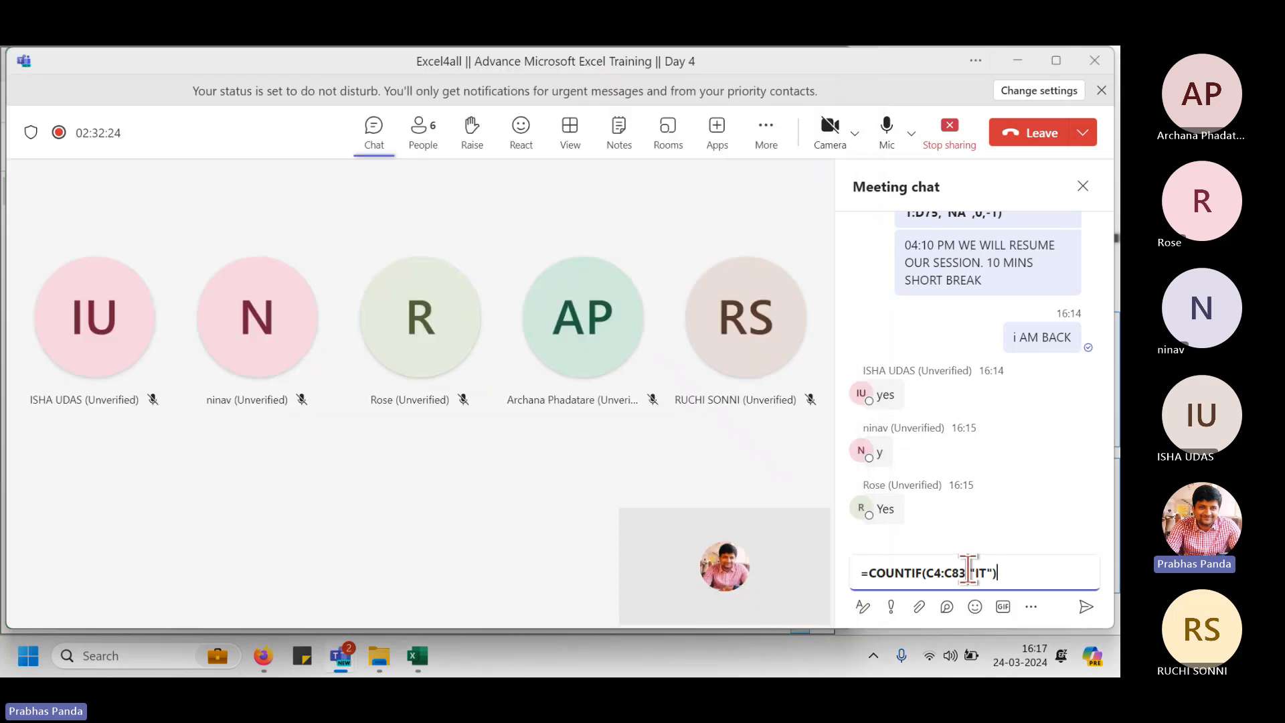
key("Return")
key("alt+Tab")
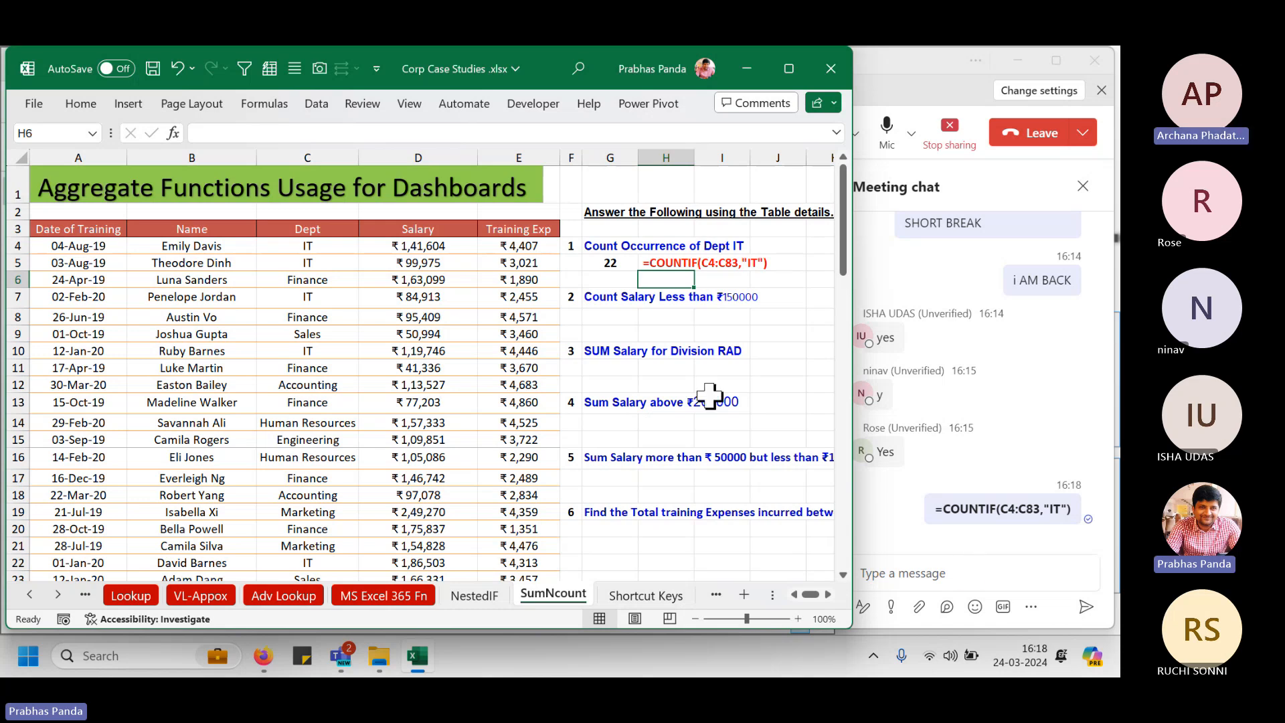
Try the lowercase criterion "it" in the COUNTIF formula in G5.
left_click(596, 262)
key("F2")
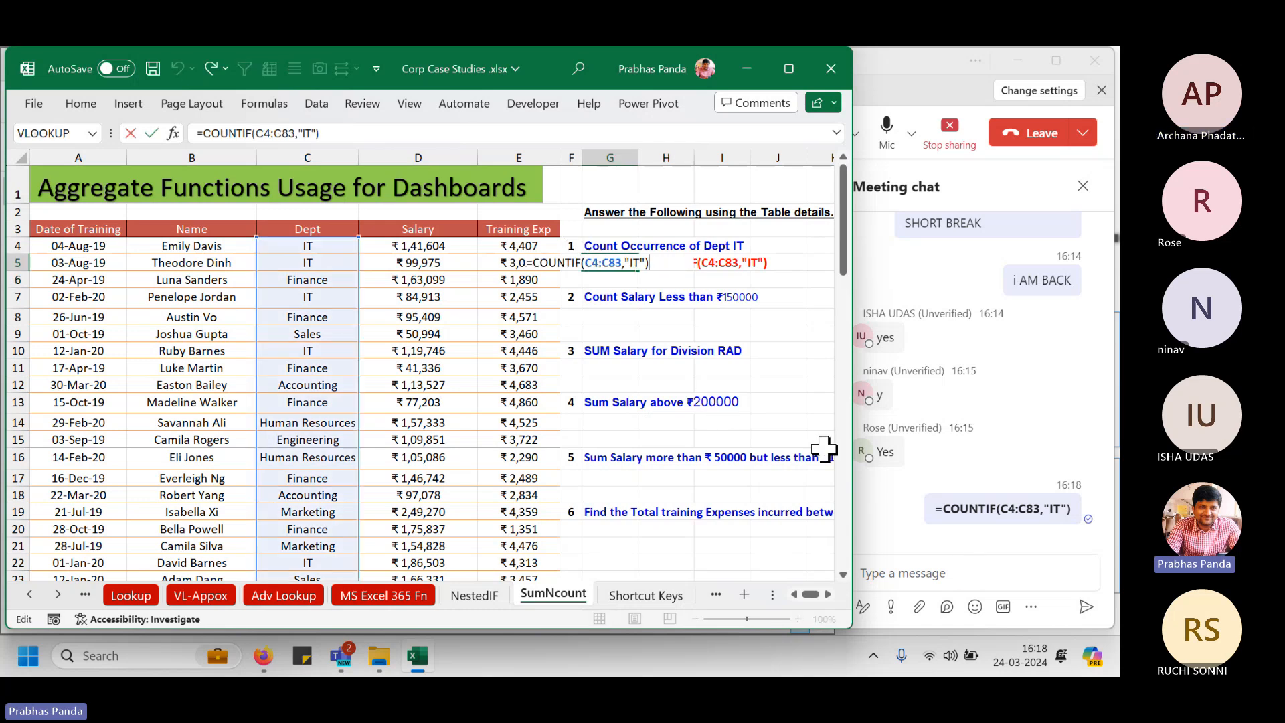
key("BackSpace")
key("BackSpace")
key("BackSpace")
key("BackSpace")
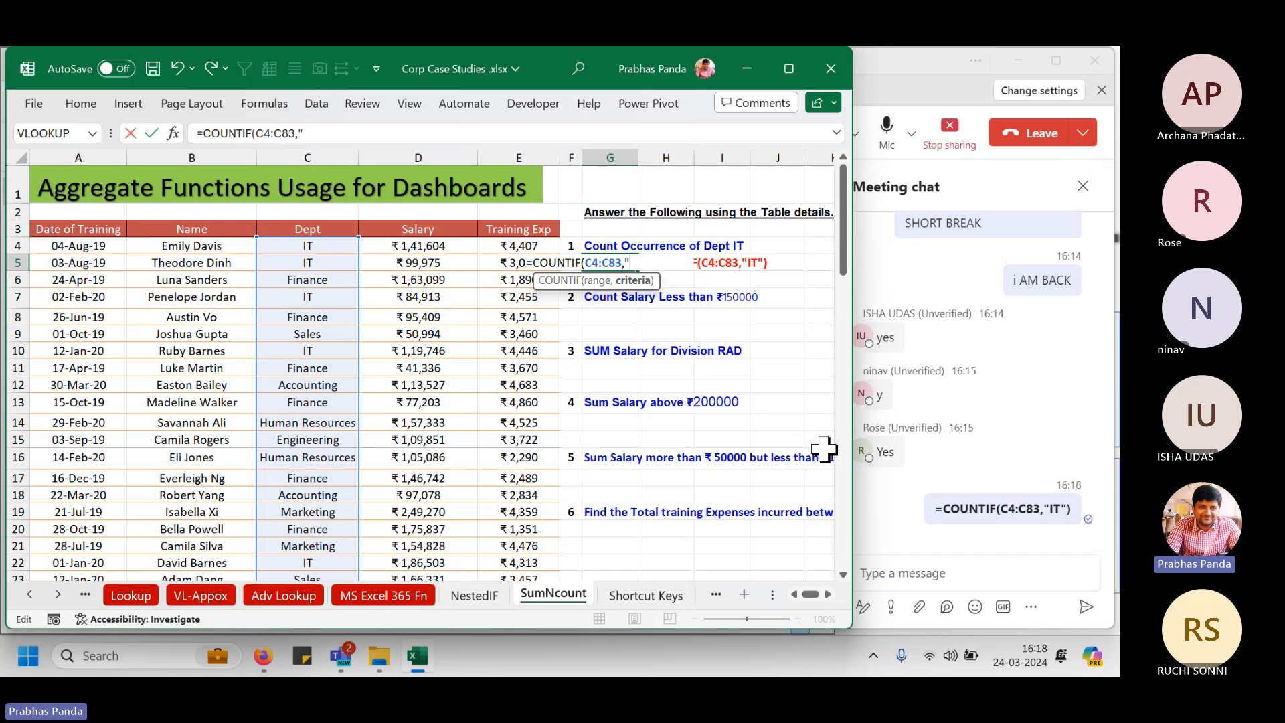
type("it")
key("Return")
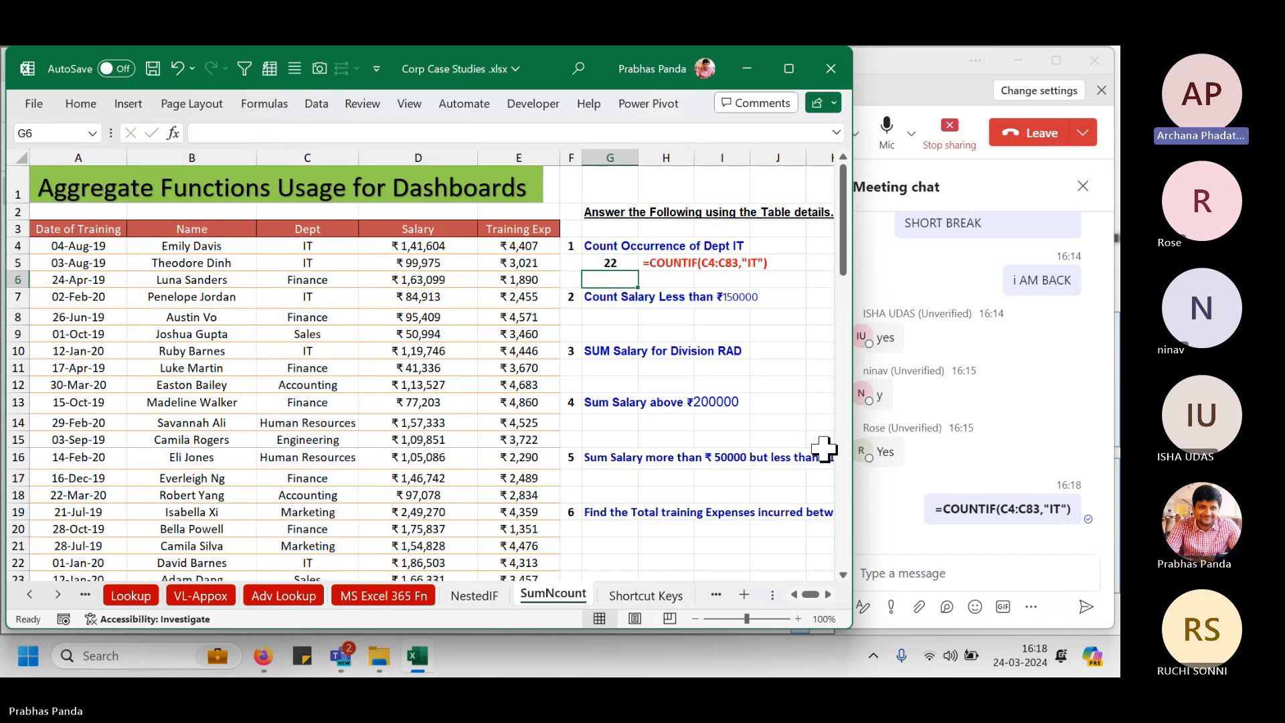
Inspect the edited formula in G5 and undo the lowercase criterion change.
key("Up")
key("F2")
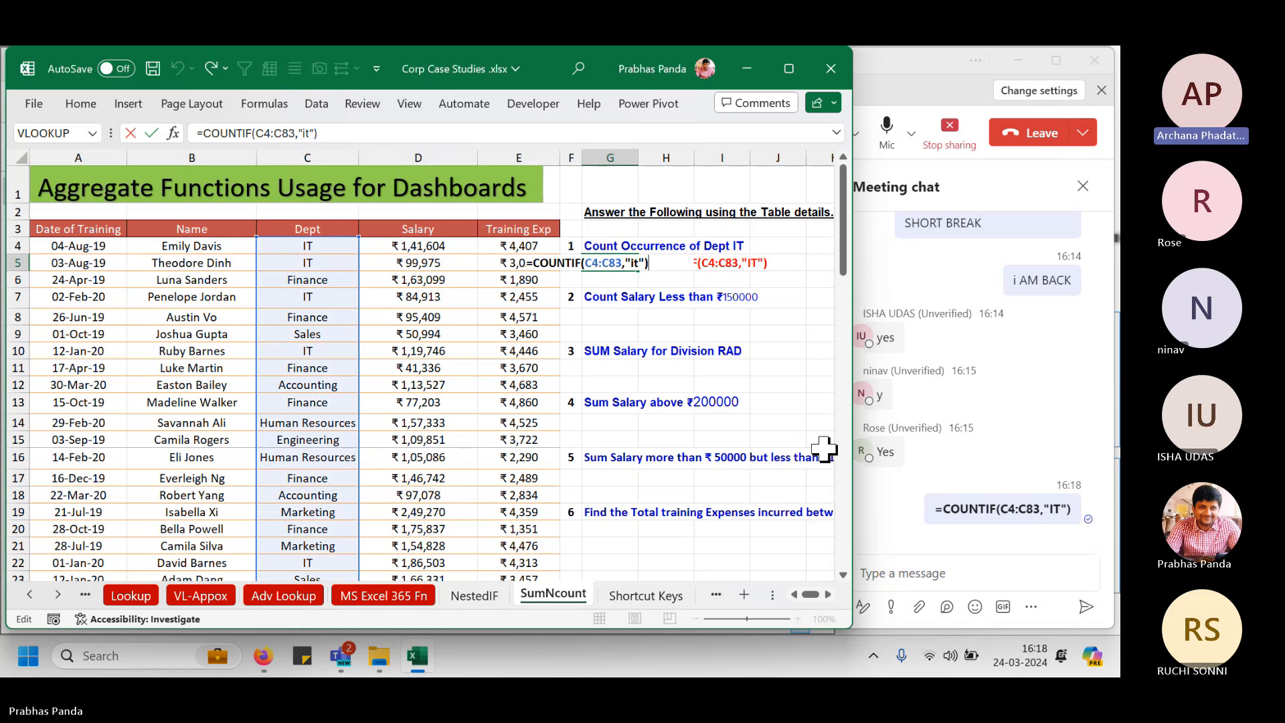
key("Escape")
key("ctrl+z")
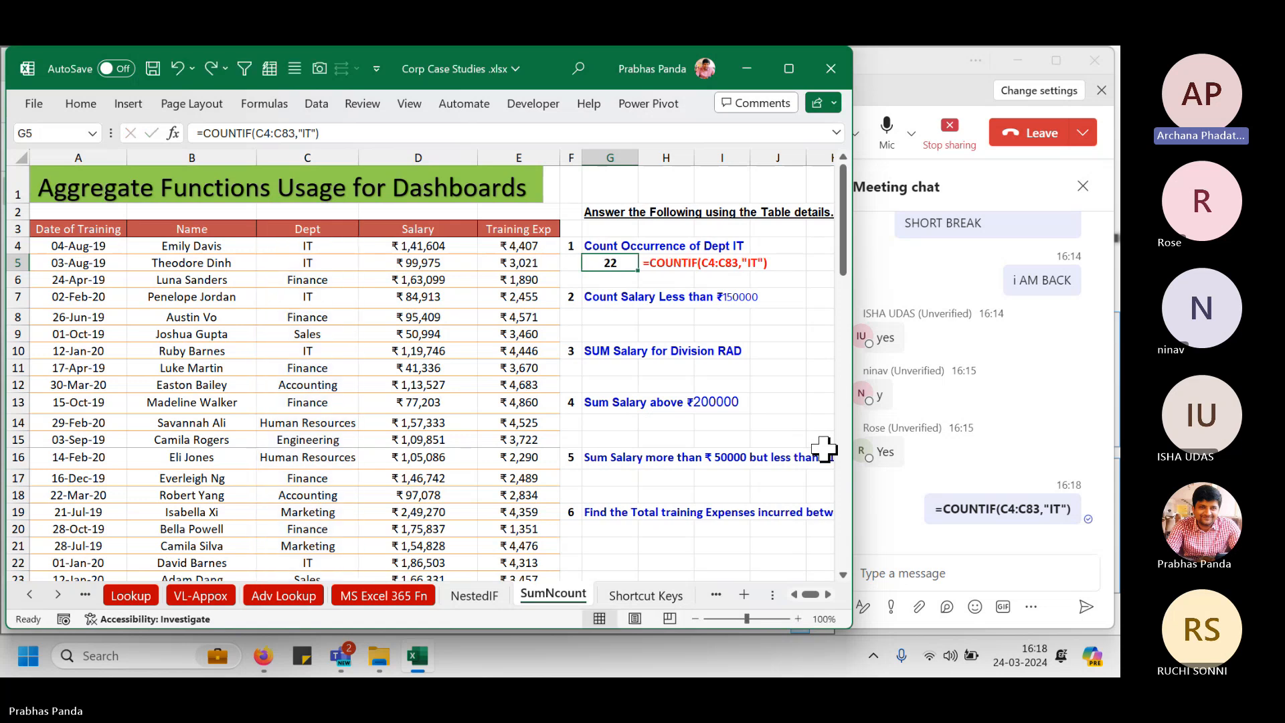
key("Down")
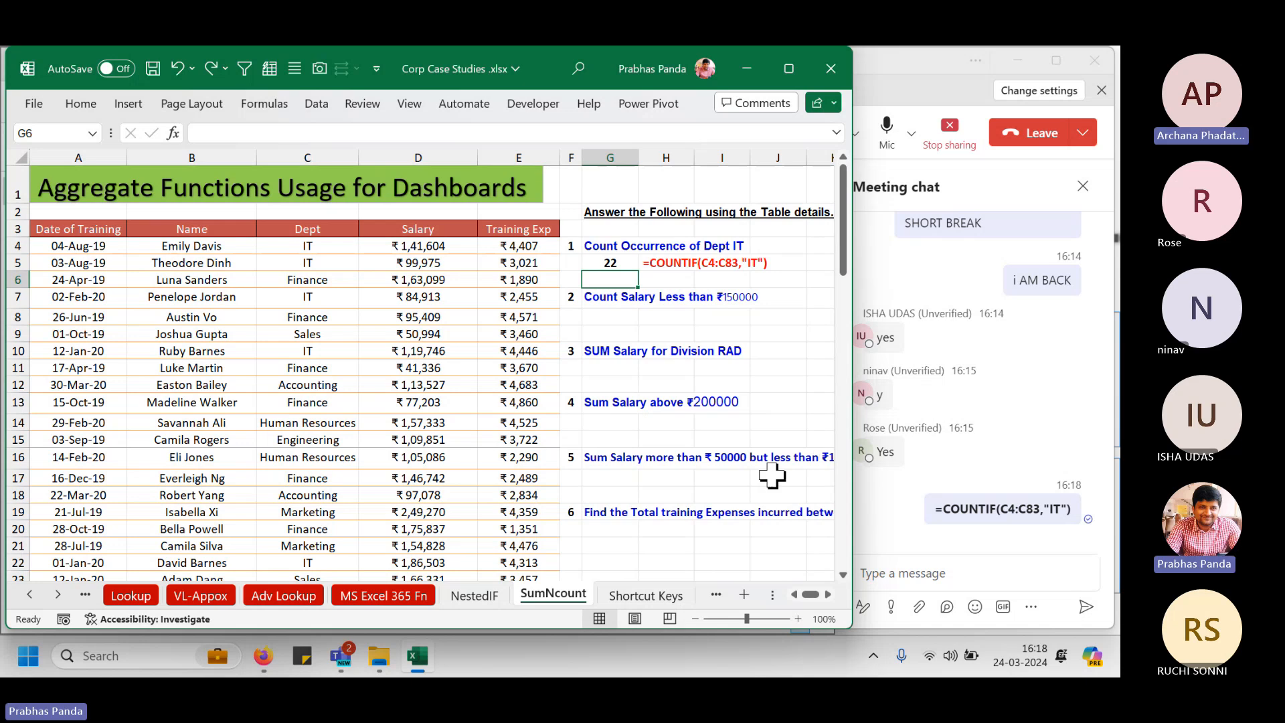
Highlight the Dept column and try a lowercase "it" as the department in C5.
left_click(336, 150)
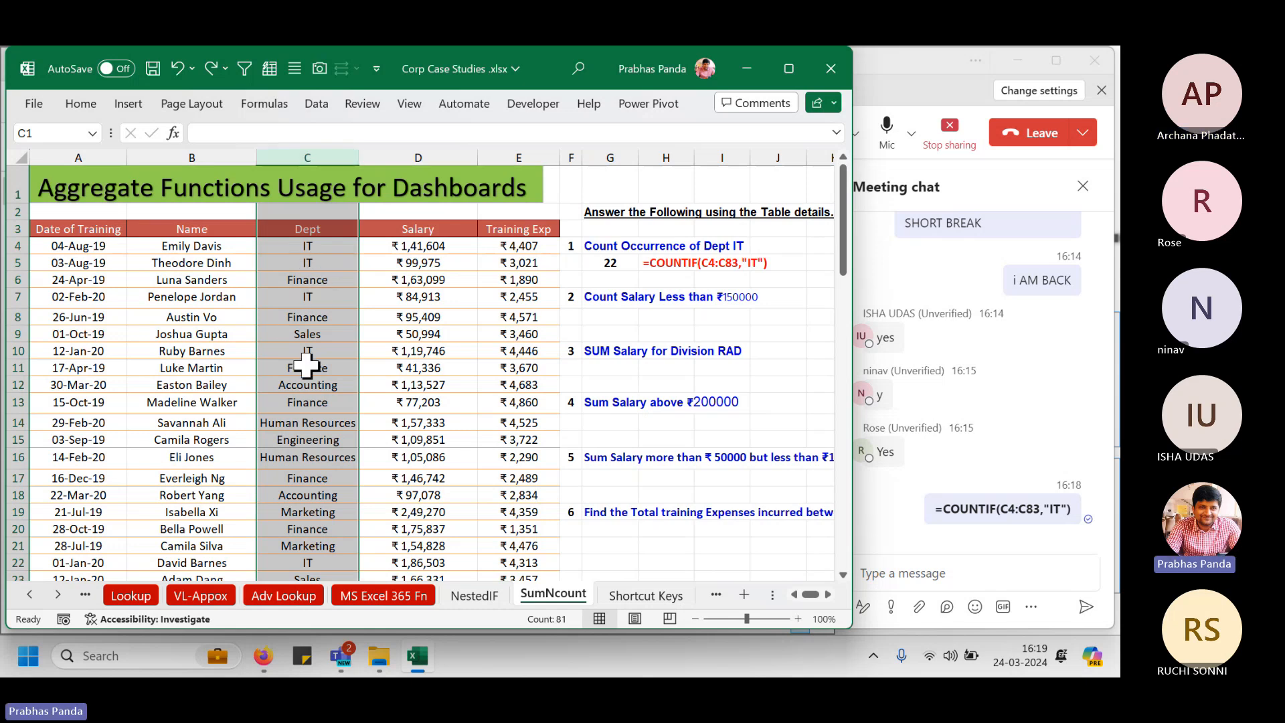
left_click(331, 252)
left_click(338, 261)
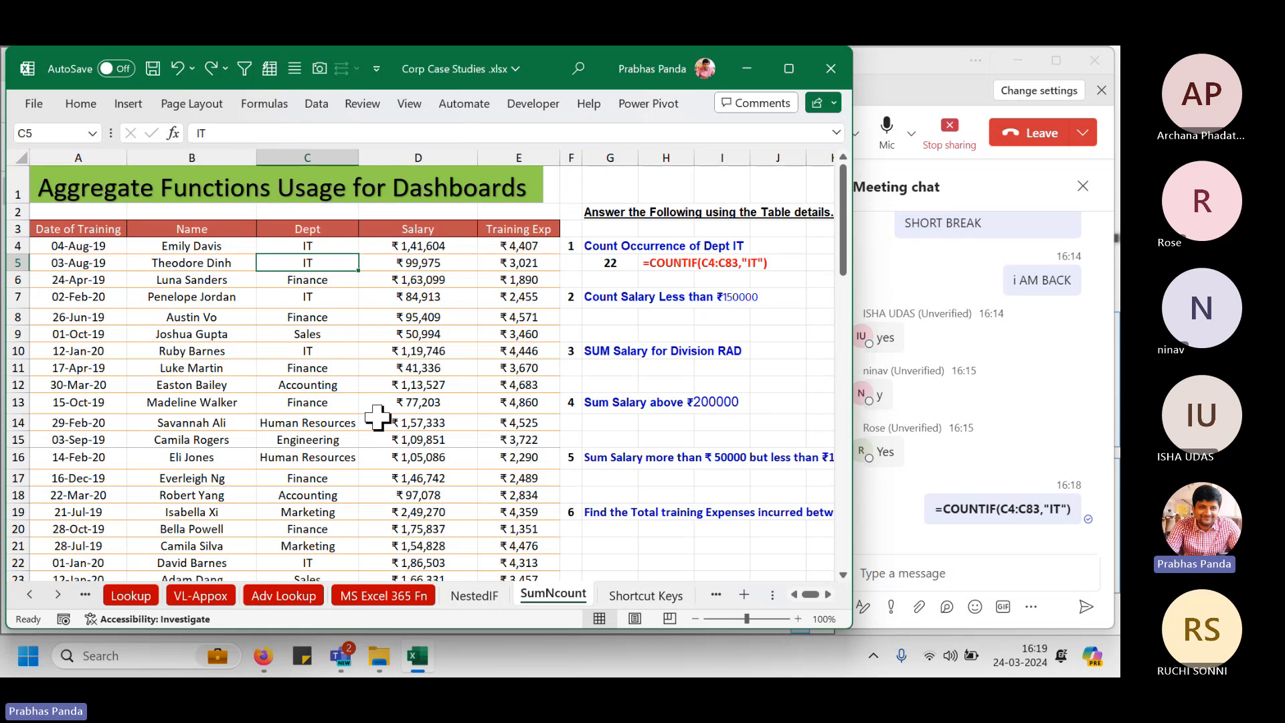
type("it")
key("Return")
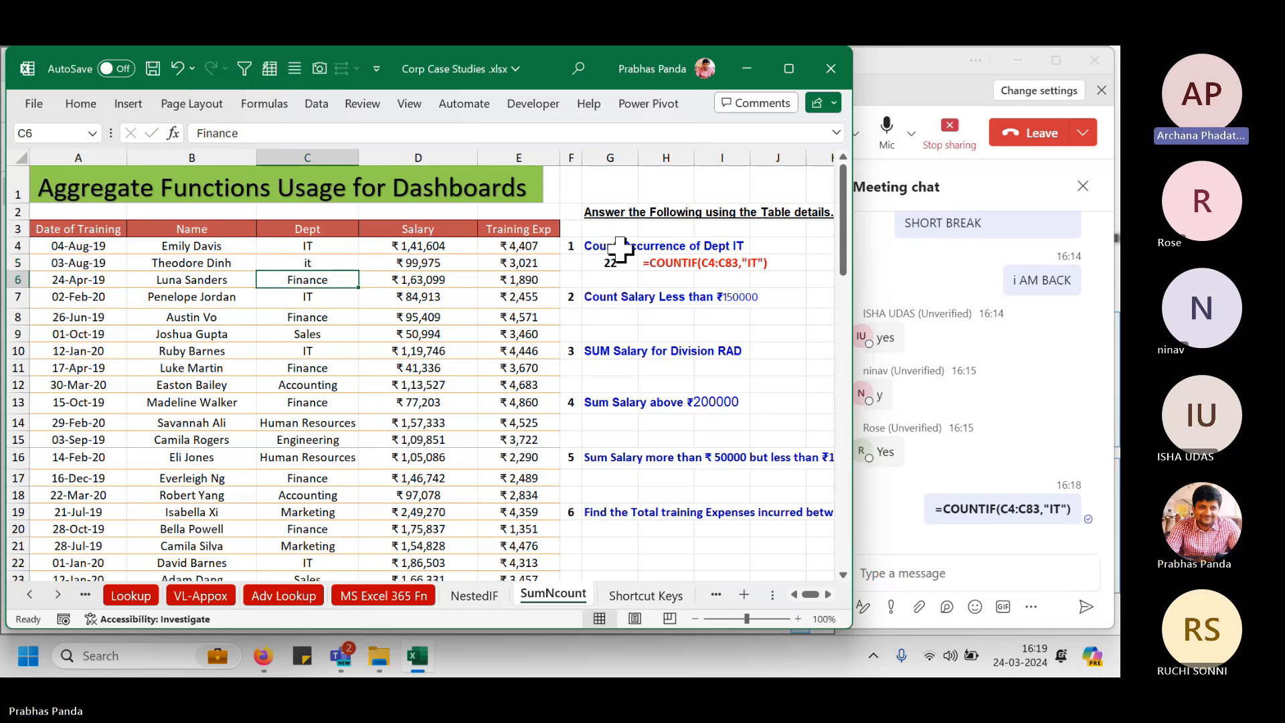
Highlight the department entries C4:C5 for comparison and undo the lowercase entry in C5.
left_click_drag(333, 247, 301, 263)
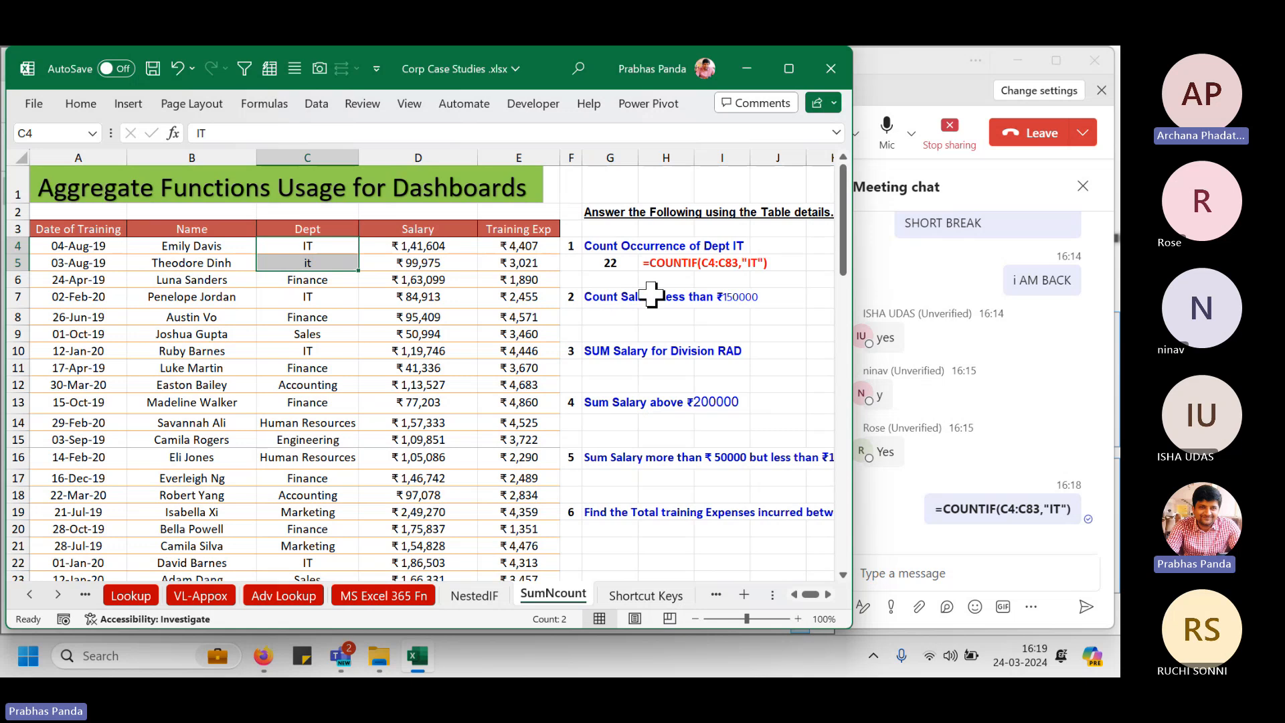
key("ctrl+z")
left_click(345, 400)
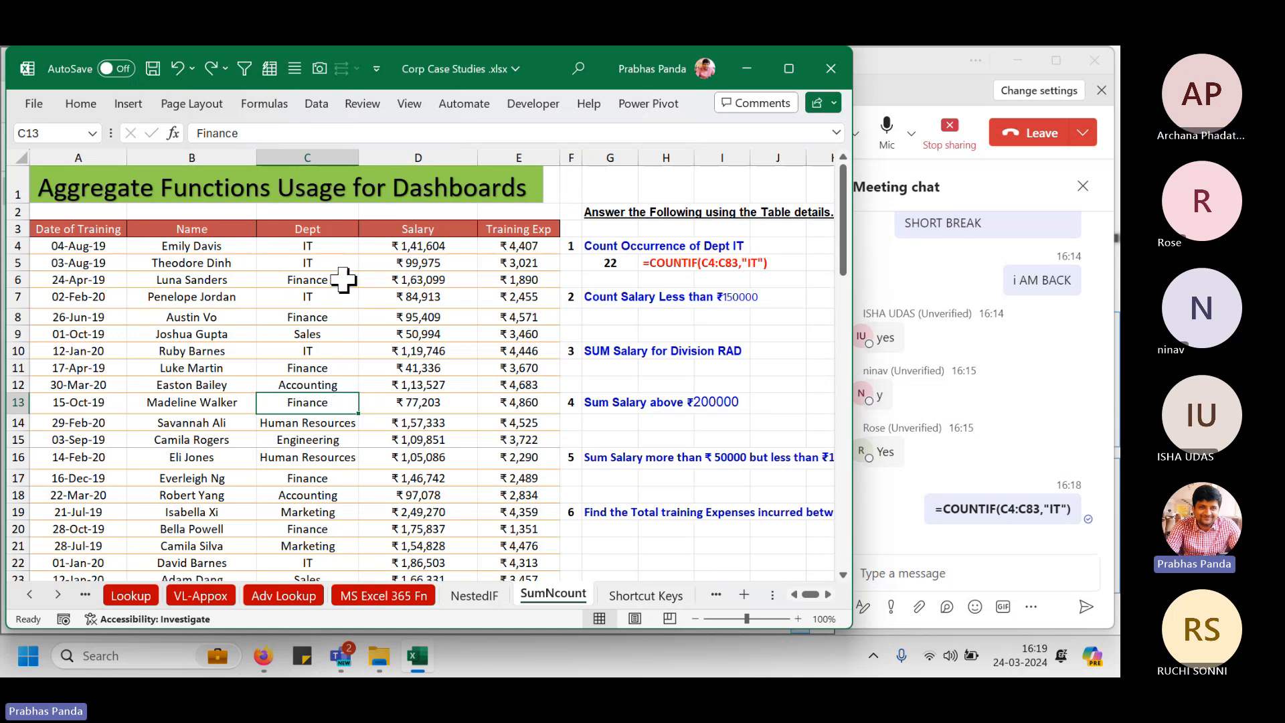
left_click(323, 245)
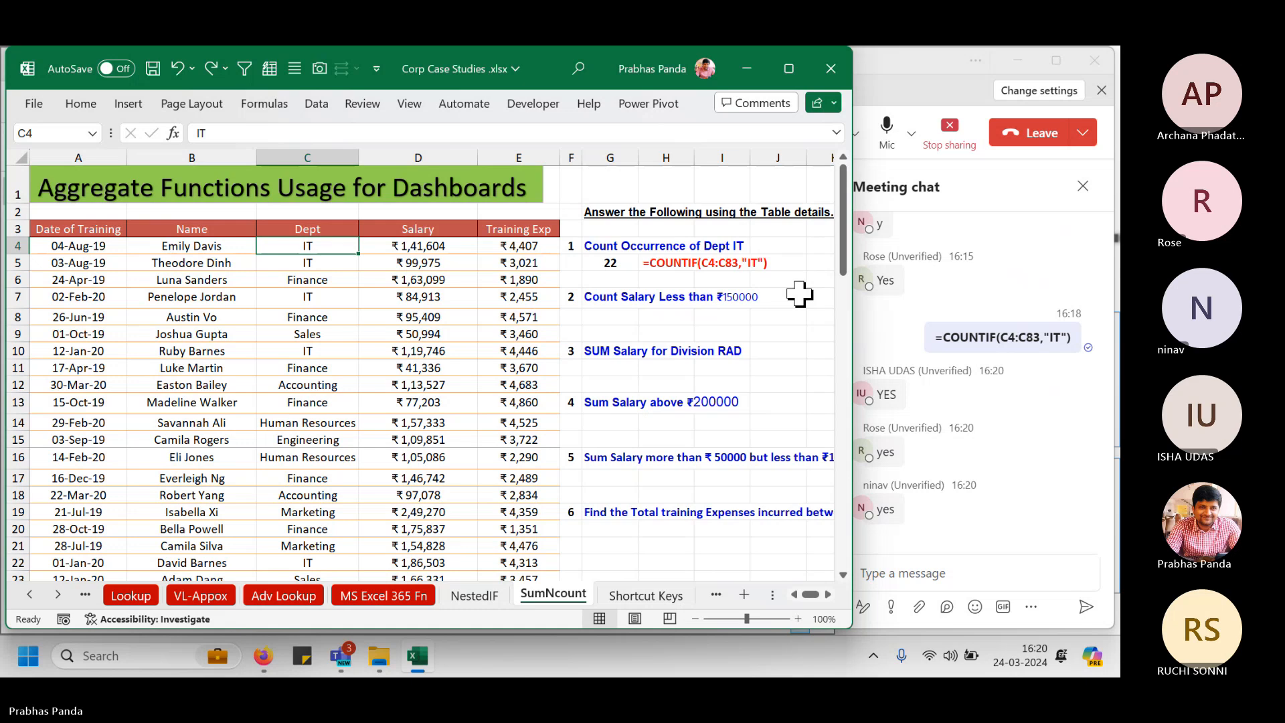
Admit the participant waiting in the Microsoft Teams meeting lobby and return to the Excel workbook.
left_click(610, 317)
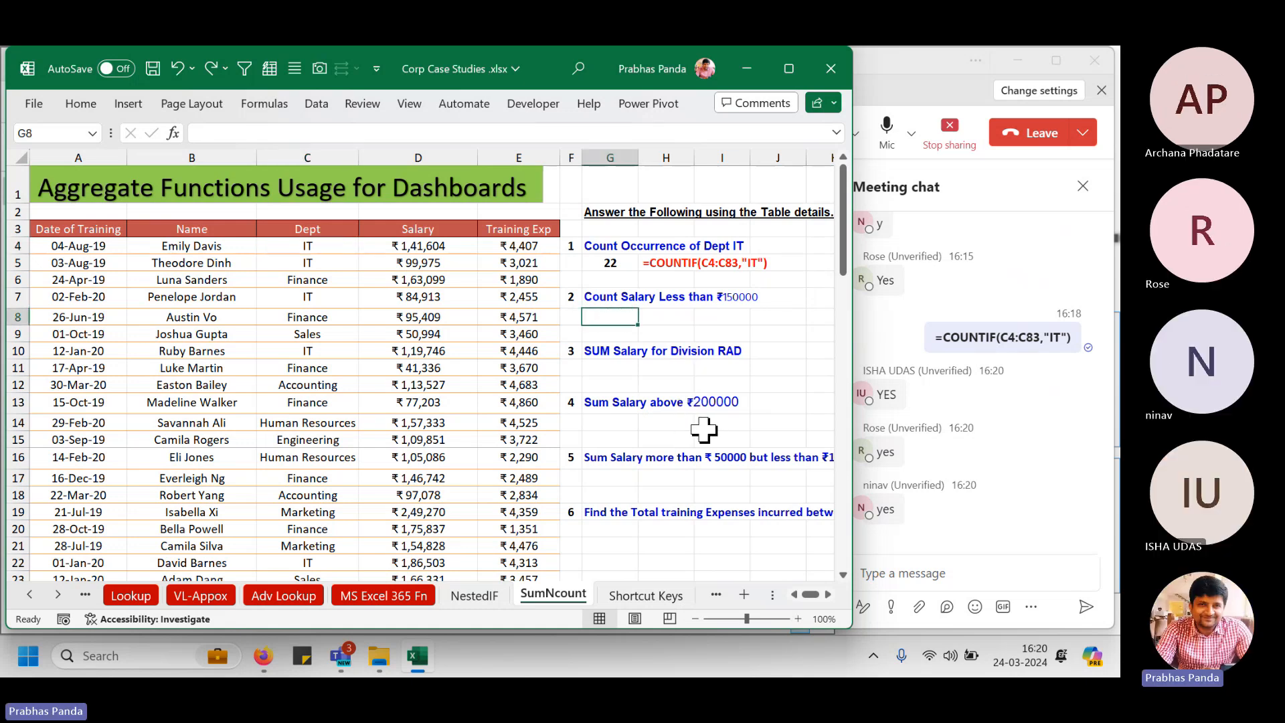
left_click(878, 75)
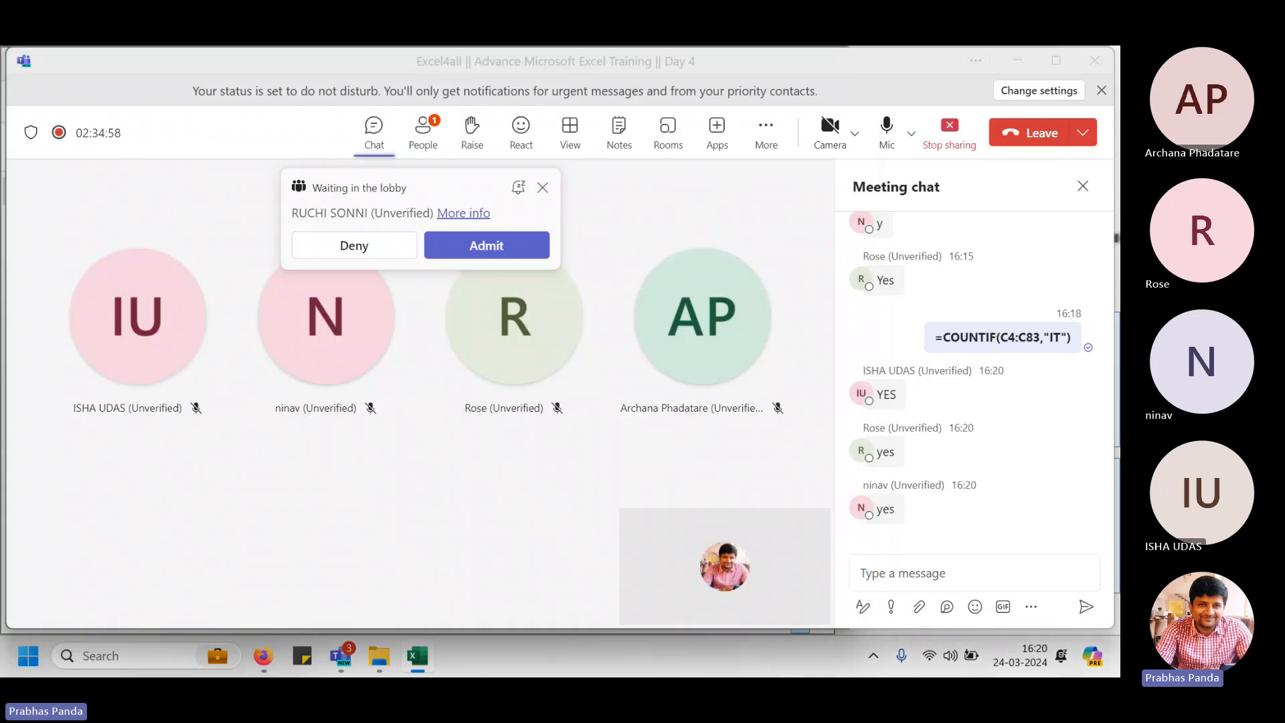
left_click(442, 246)
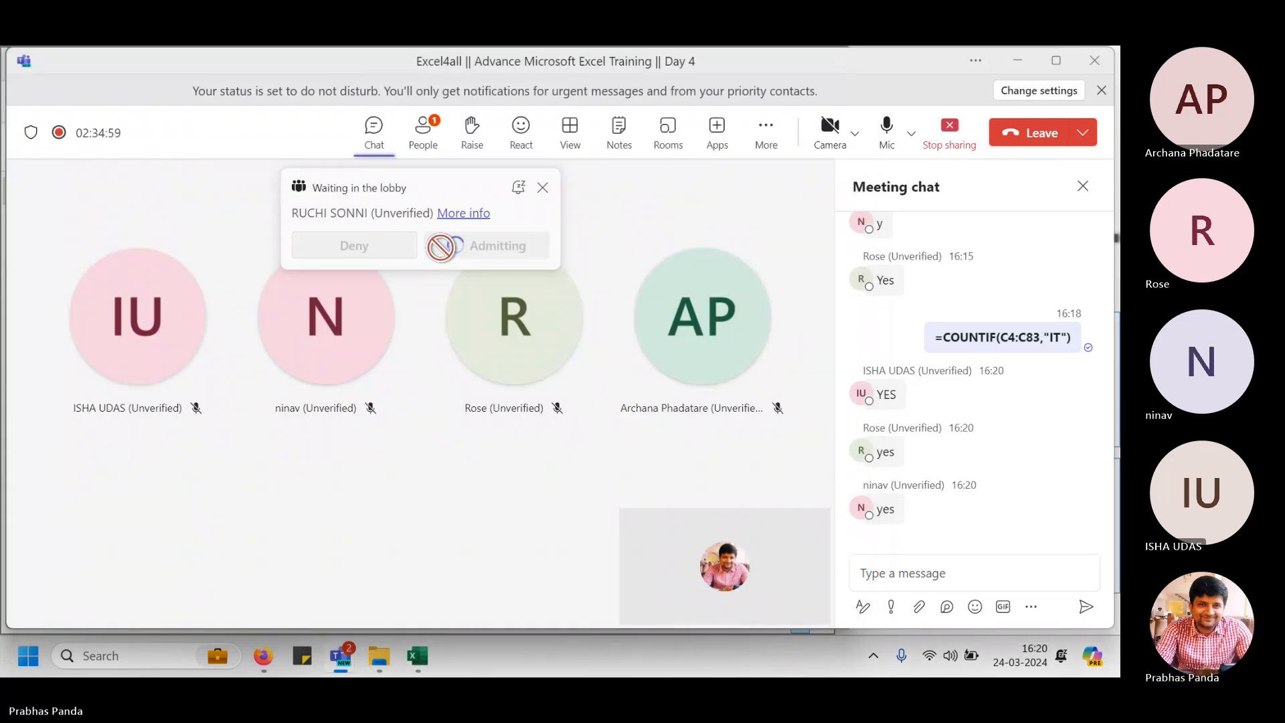
key("alt+Tab")
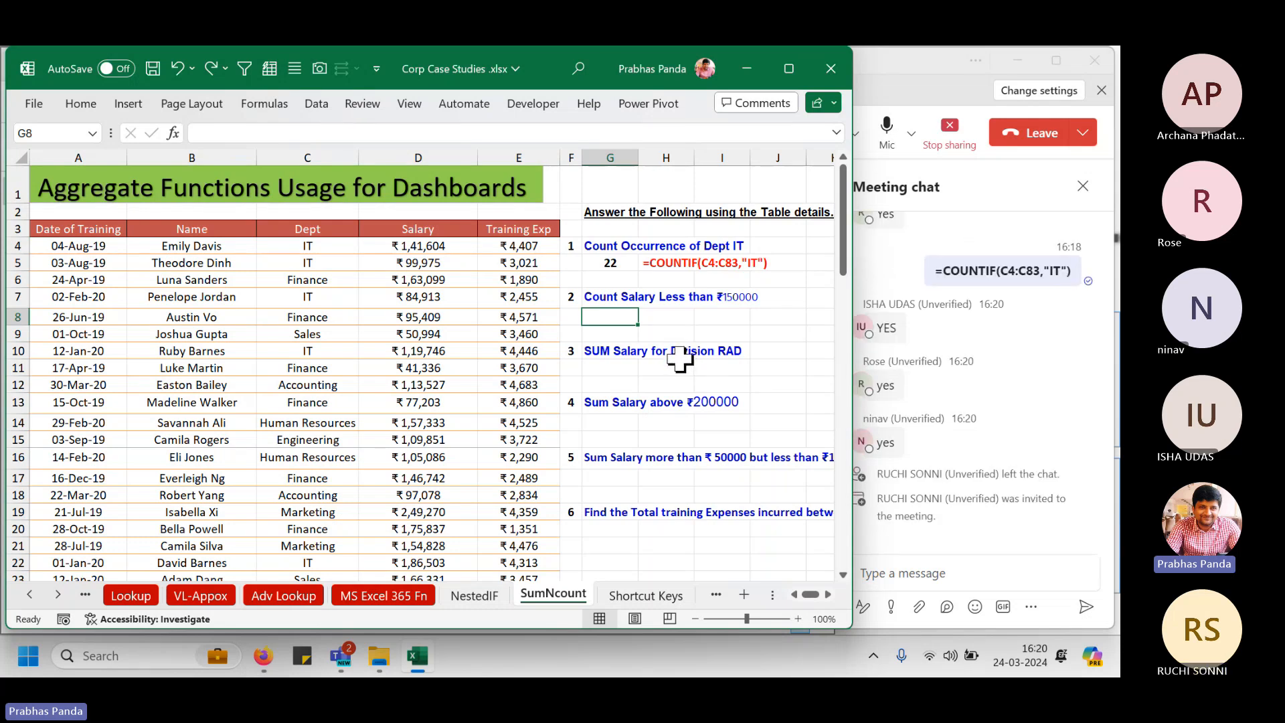
Count the salaries below 150000 in G8 with the formula =COUNTIF(D4:D83,"<150000").
left_click(434, 154)
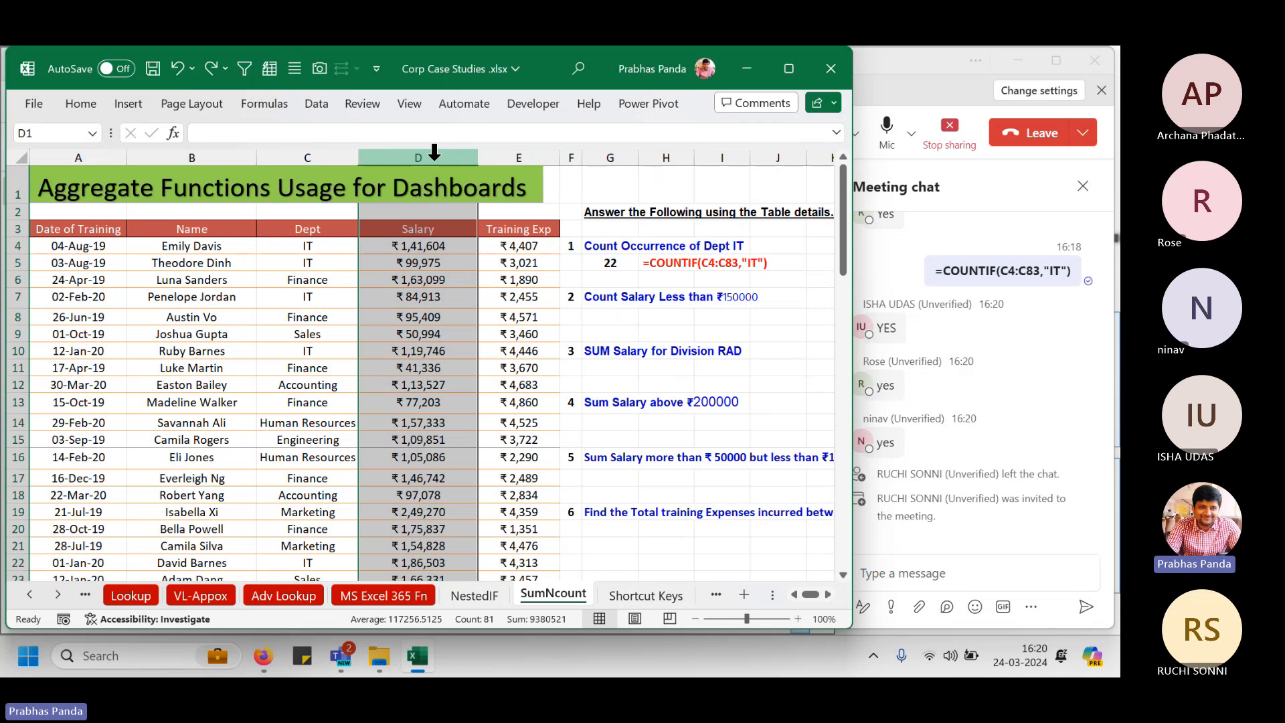
left_click(622, 318)
type("=")
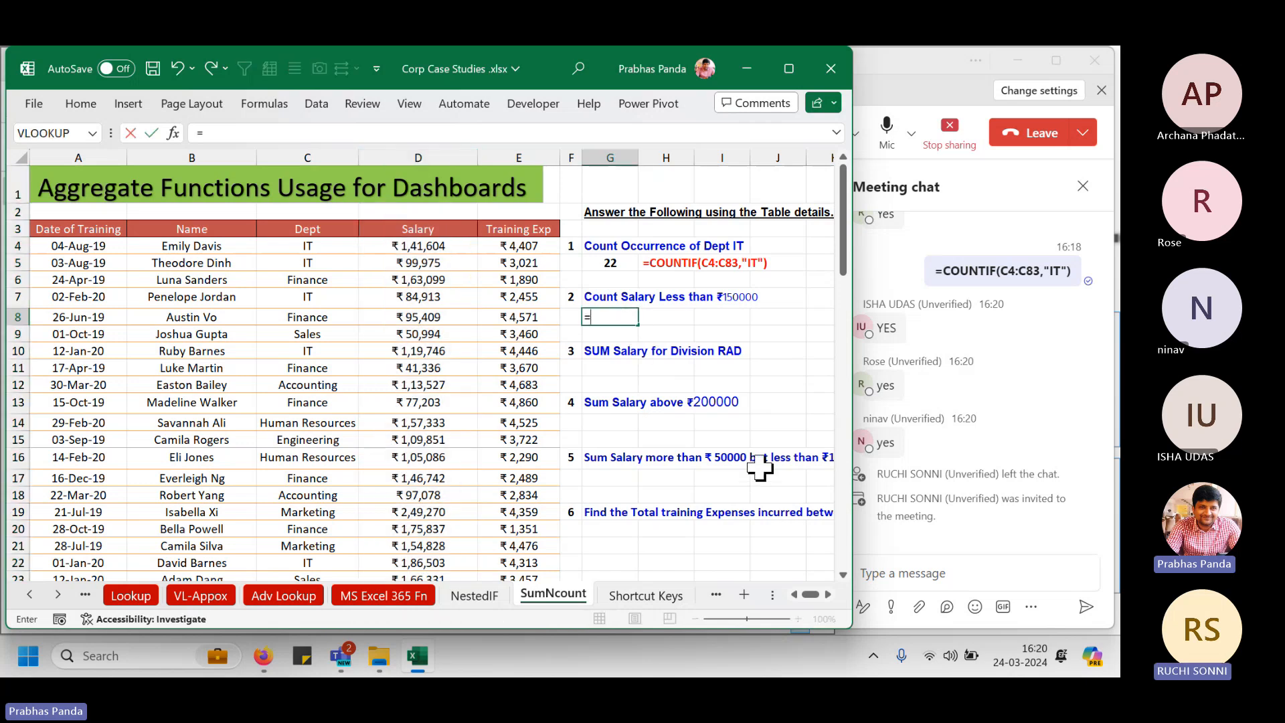
type("COUNTIF(")
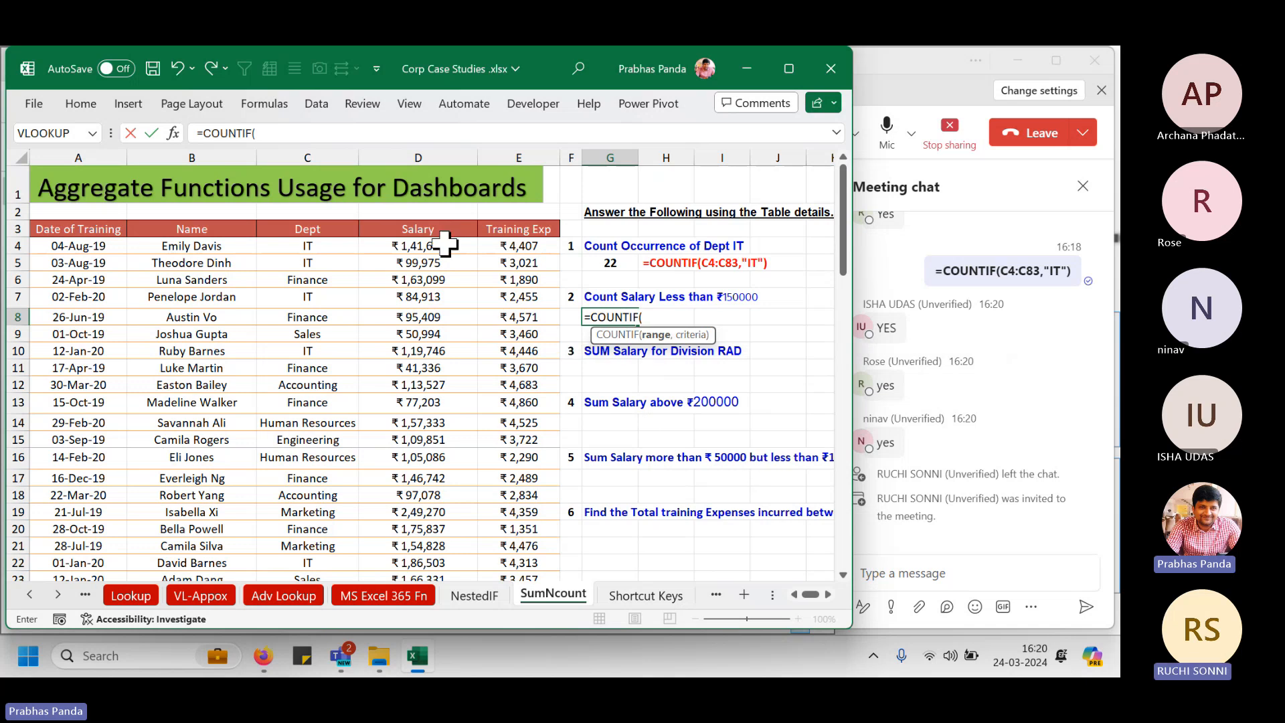
left_click(443, 245)
key("ctrl+shift+Down")
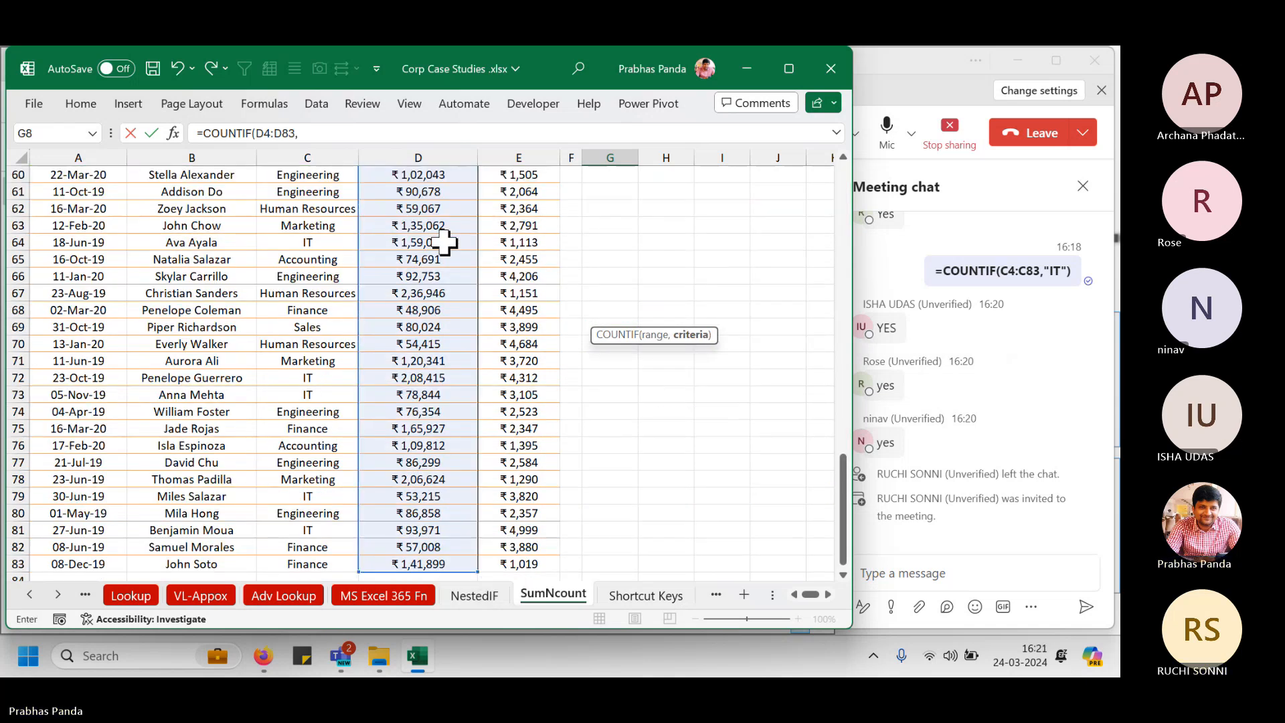
type(",")
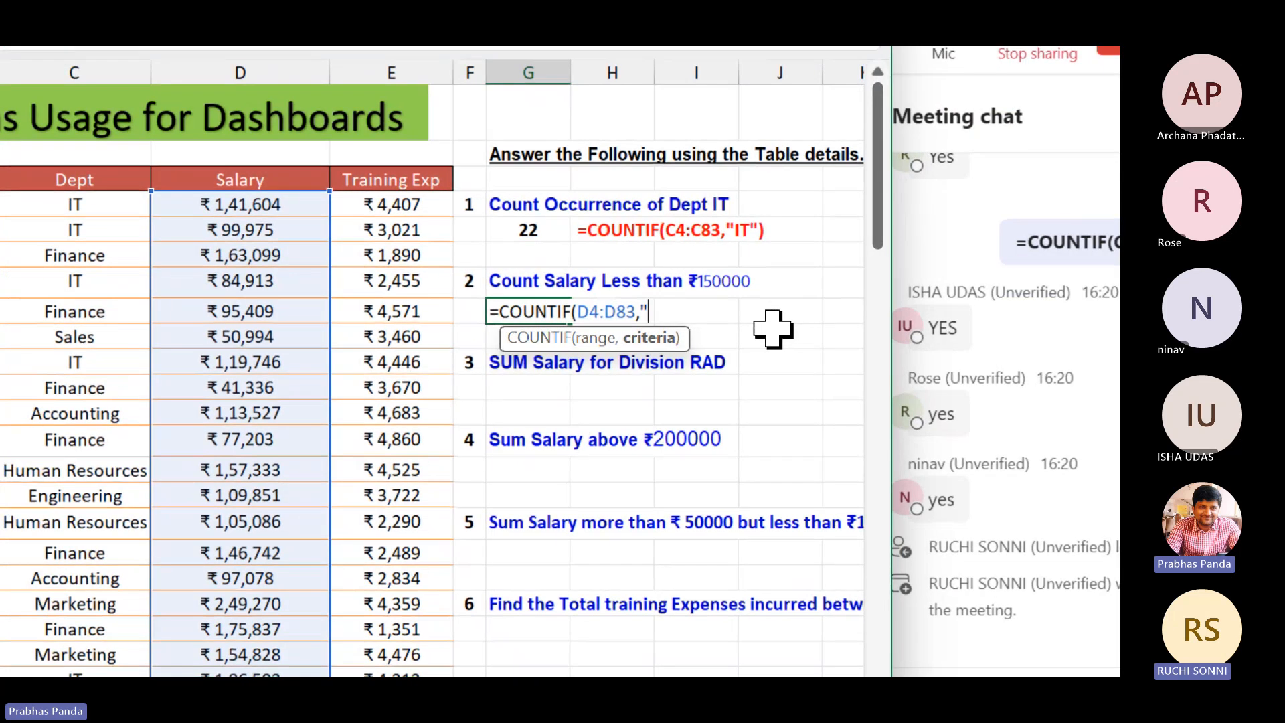
type("\"<1")
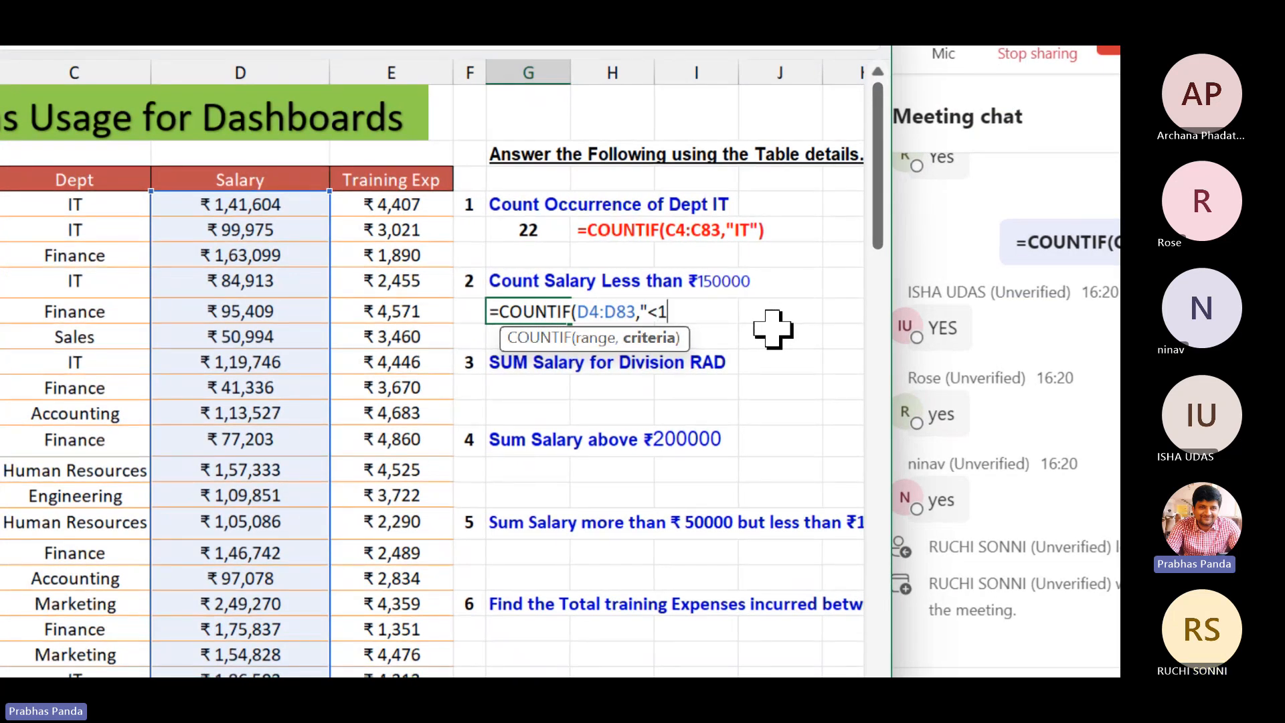
type("50000")
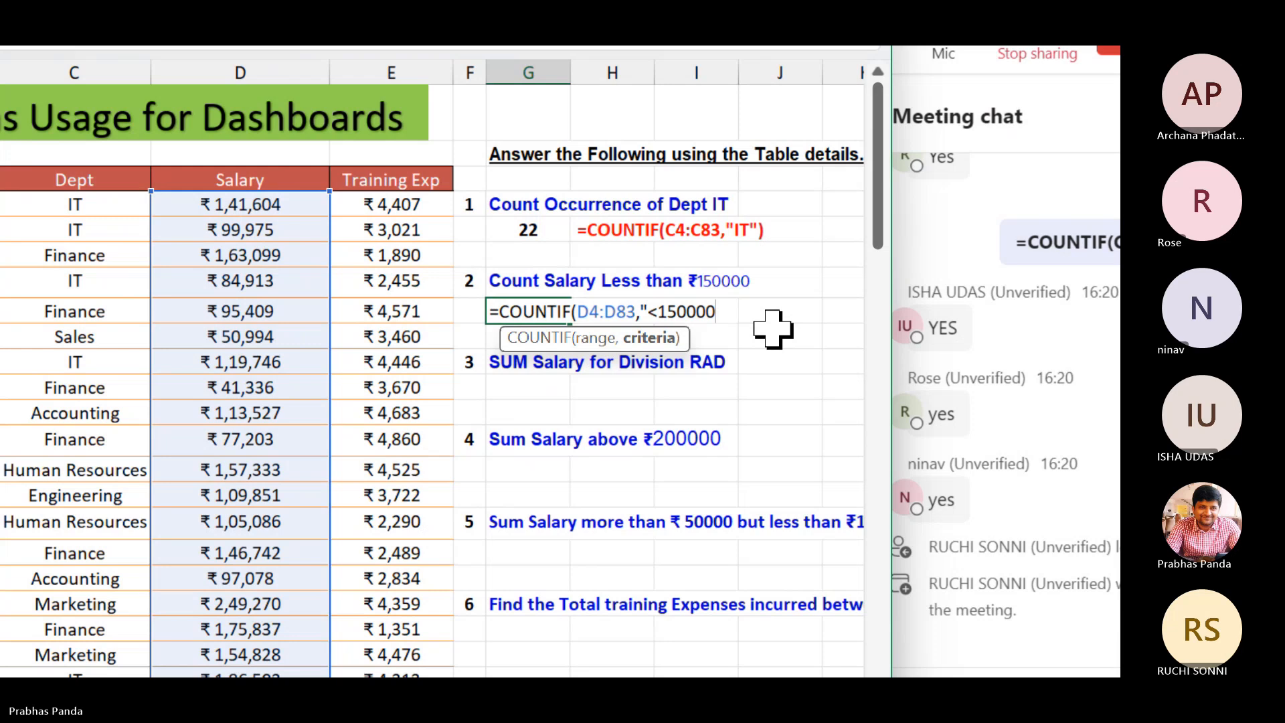
type("\"")
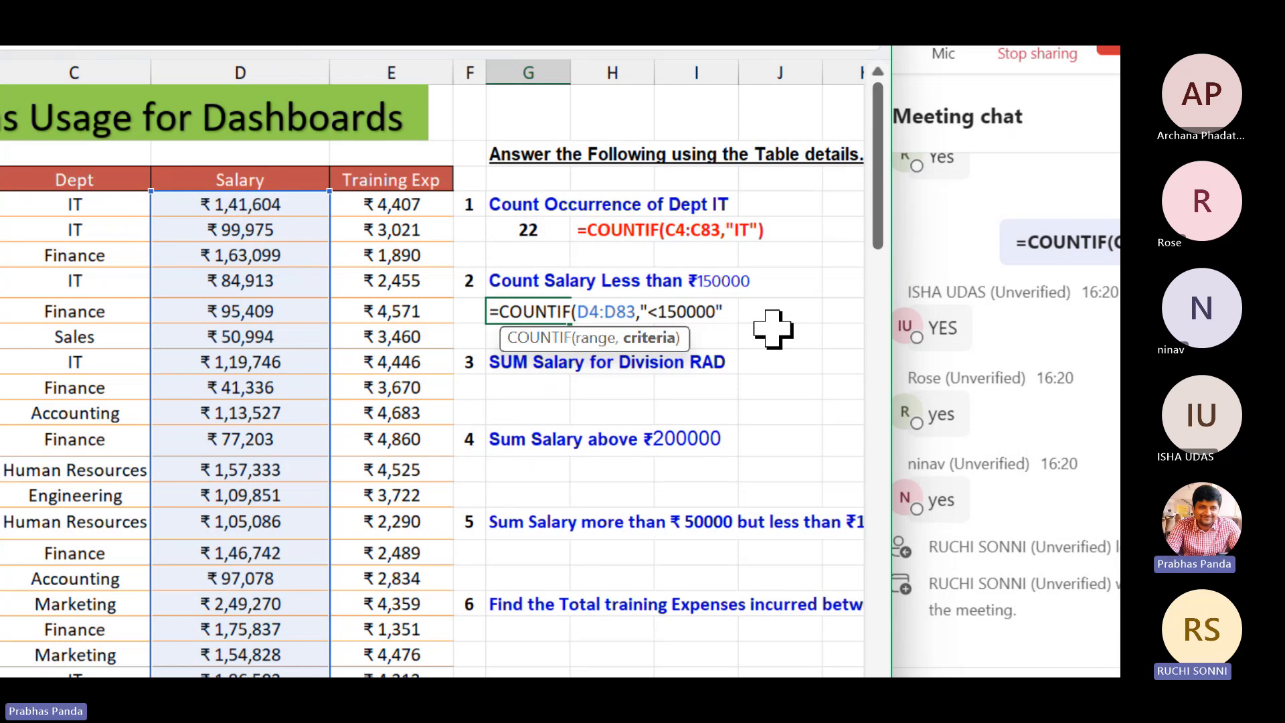
key("Return")
Centre the salary count in G8 and make it bold.
key("alt+h")
key("a")
key("c")
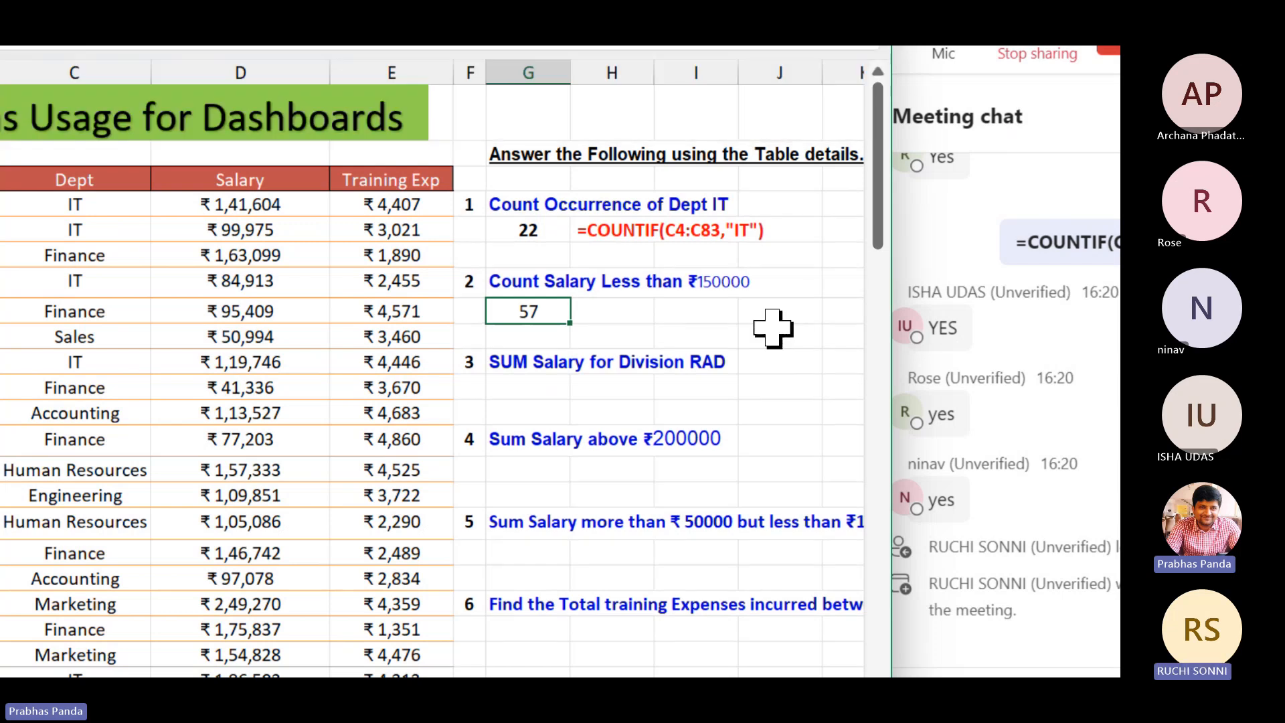
key("ctrl+b")
Copy the formula text =COUNTIF(D4:D83,"<150000") from G8 and place it as visible text in H8.
key("F2")
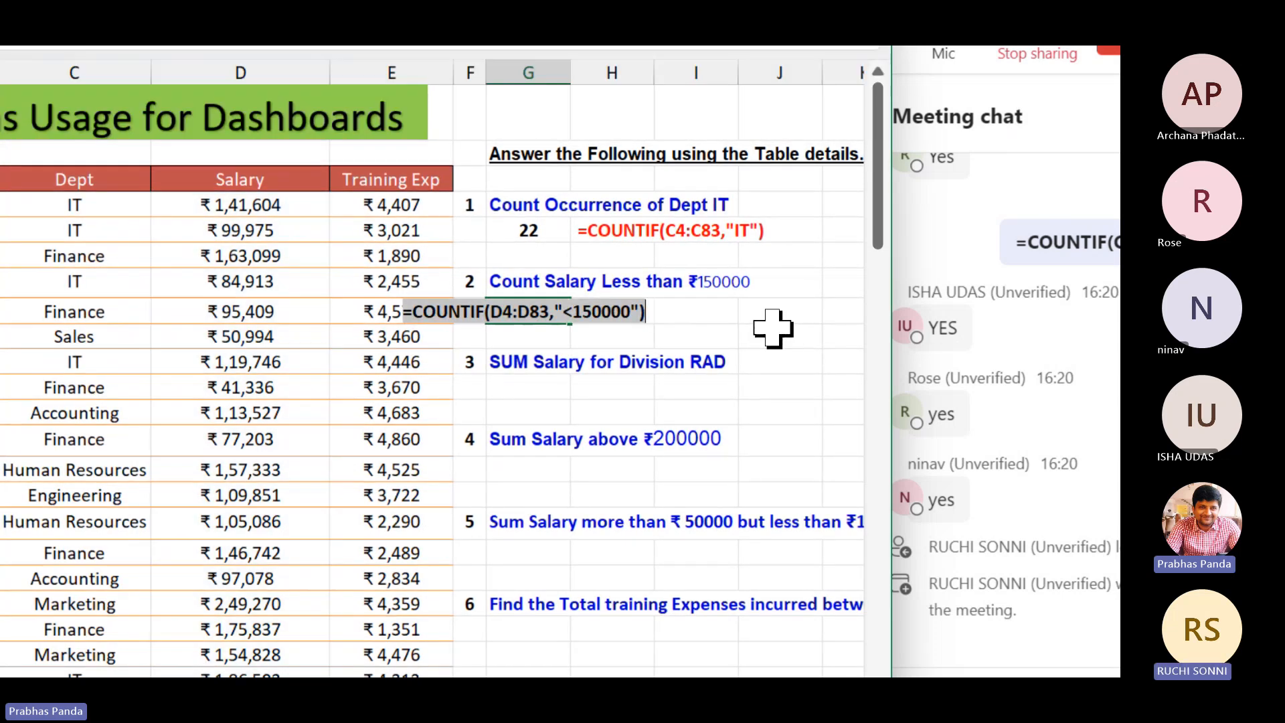
key("Escape")
key("Right")
type("'")
key("ctrl+v")
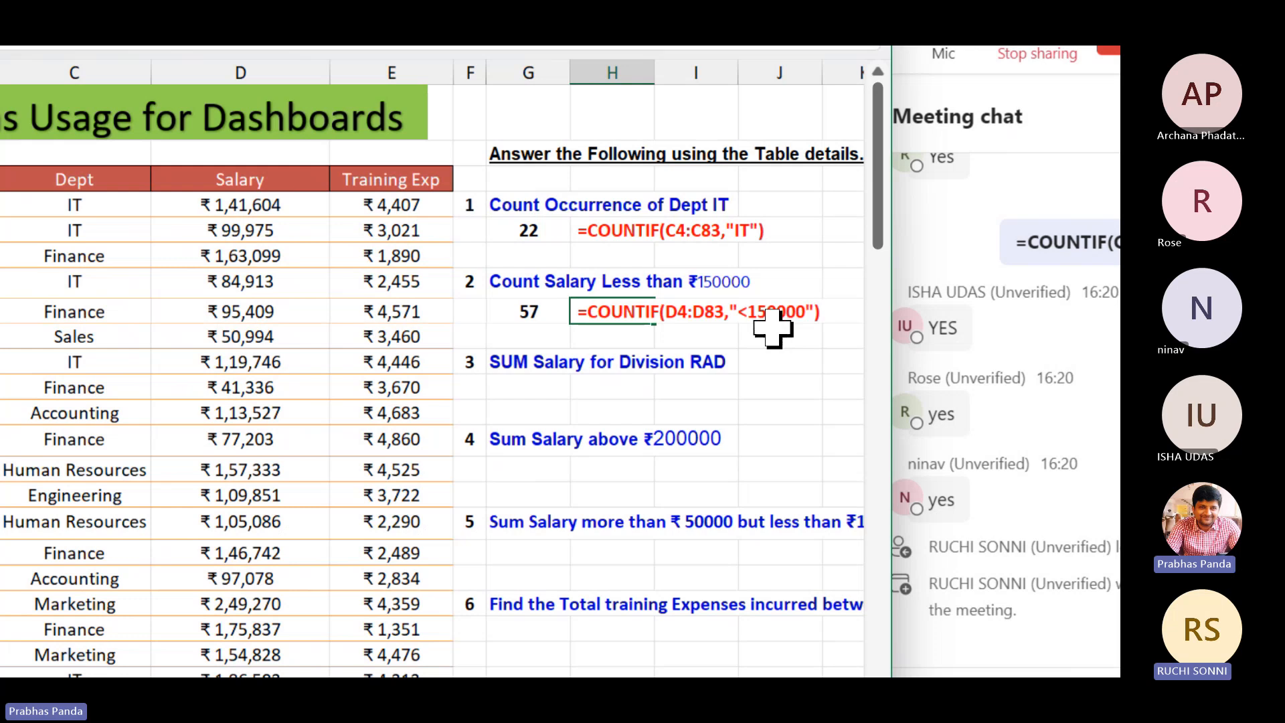
key("Return")
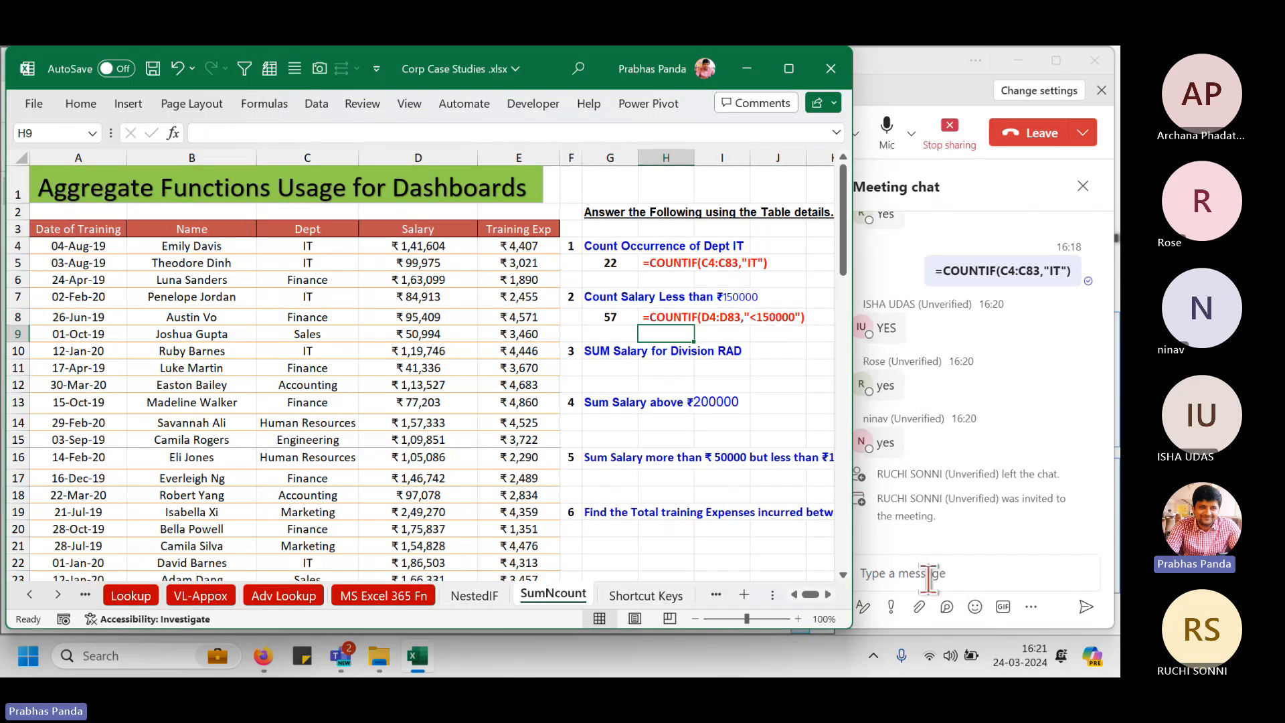
Send the formula =COUNTIF(D4:D83,"<150000") in the Microsoft Teams meeting chat and return to the Excel workbook.
left_click(923, 573)
key("ctrl+v")
key("Return")
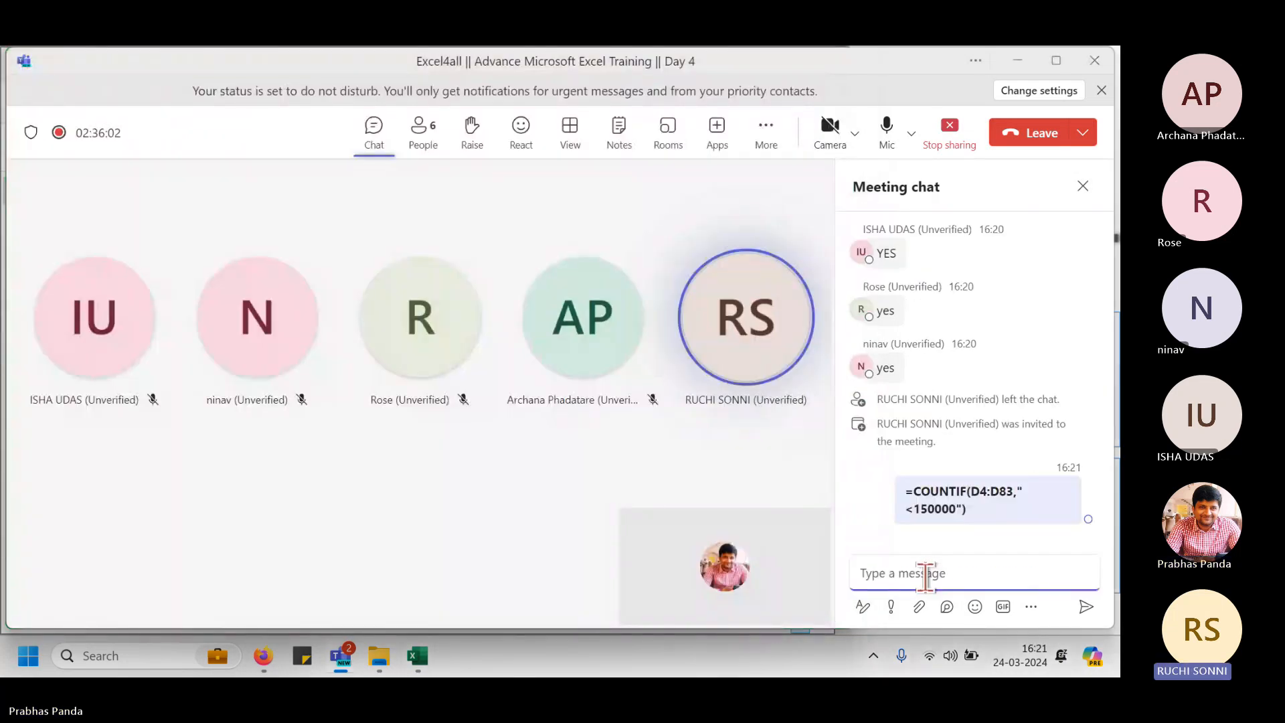
key("alt+Tab")
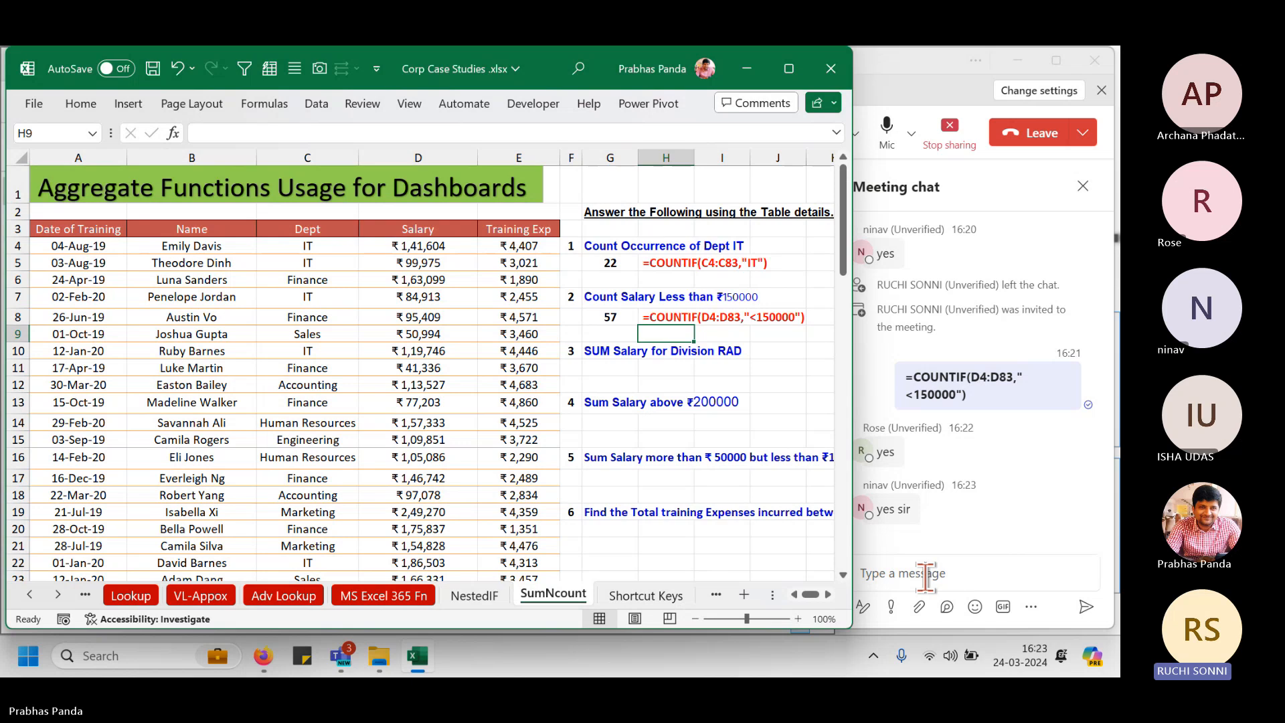
Reword question 3 in G10 to read "SUM Salary for Dept Finance".
left_click(609, 368)
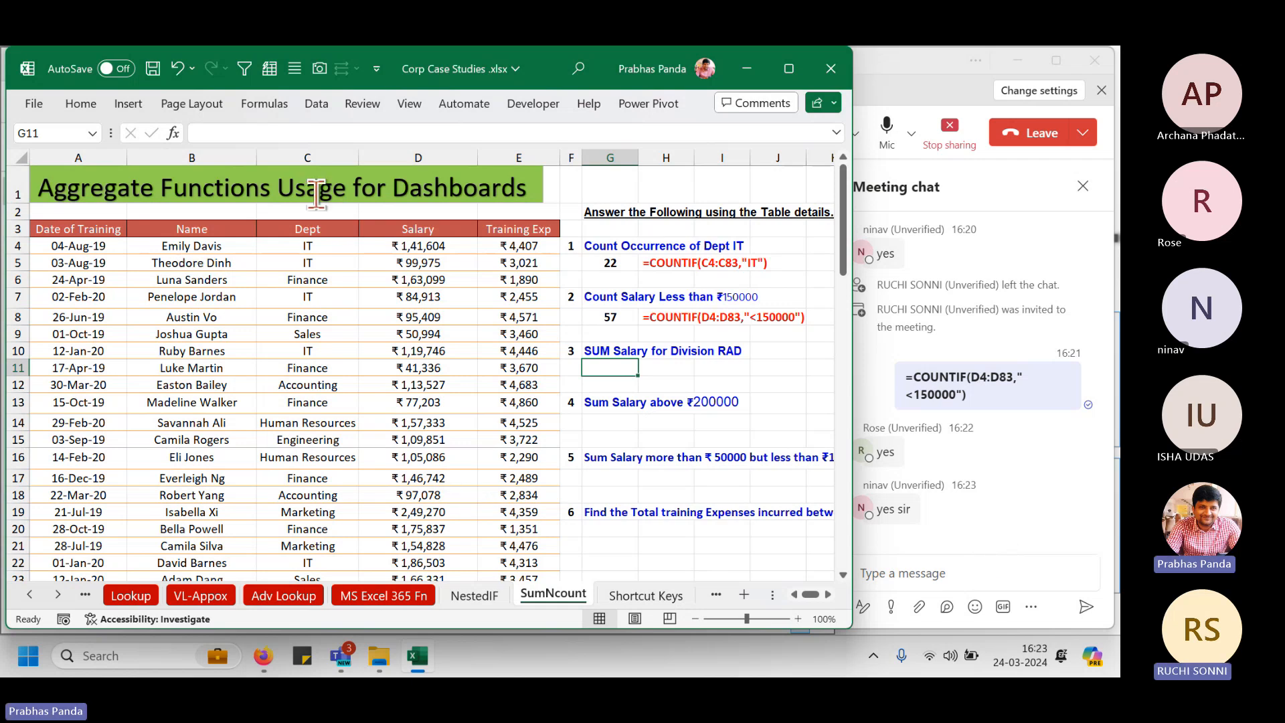
left_click(324, 152)
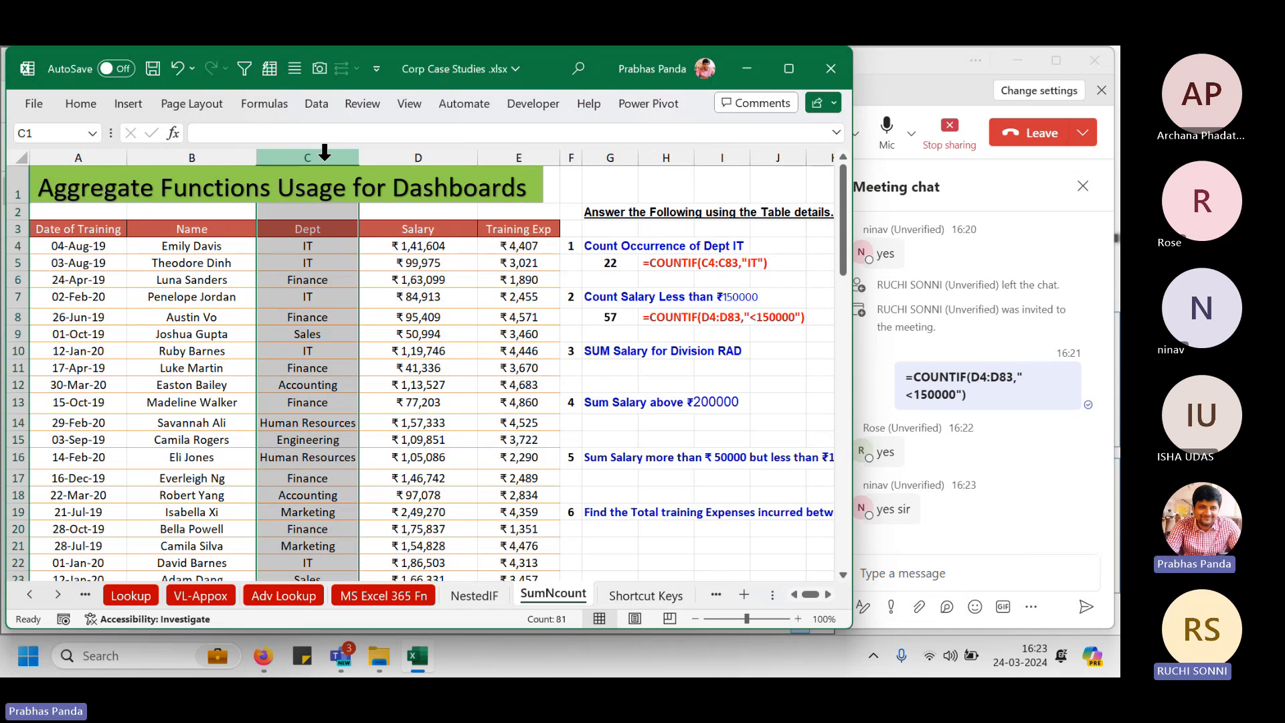
left_click(599, 349)
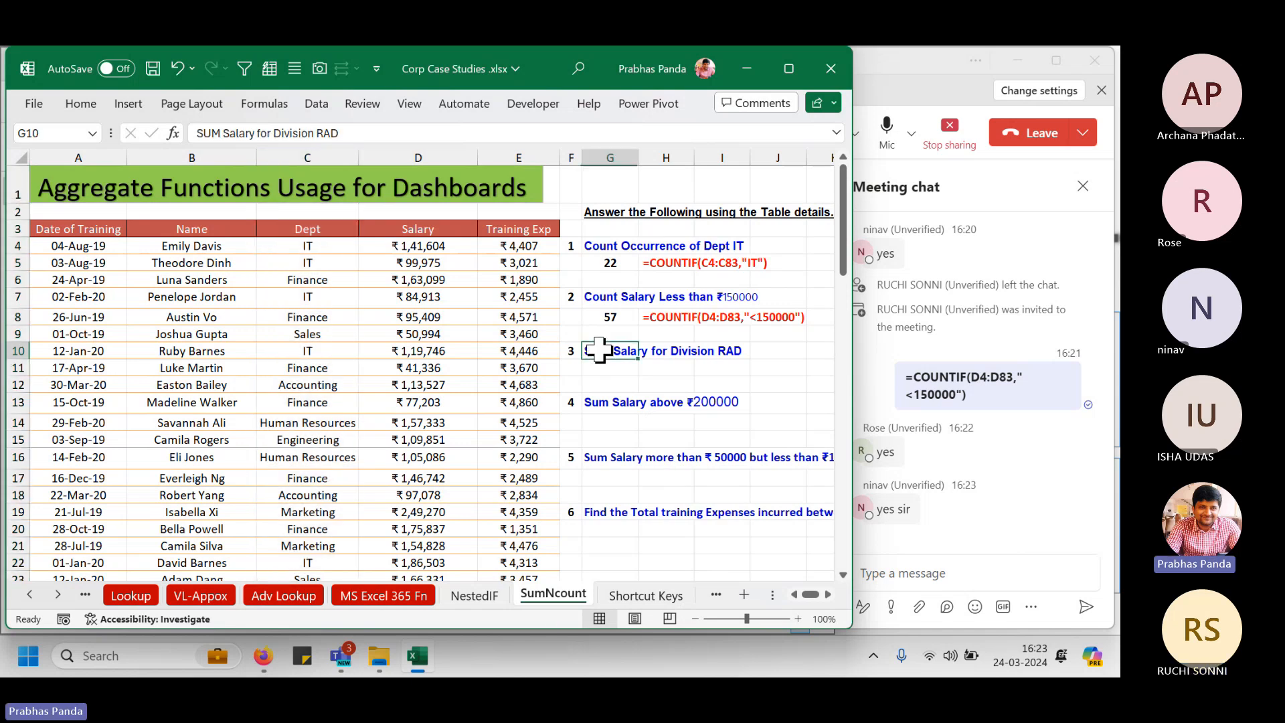
key("F2")
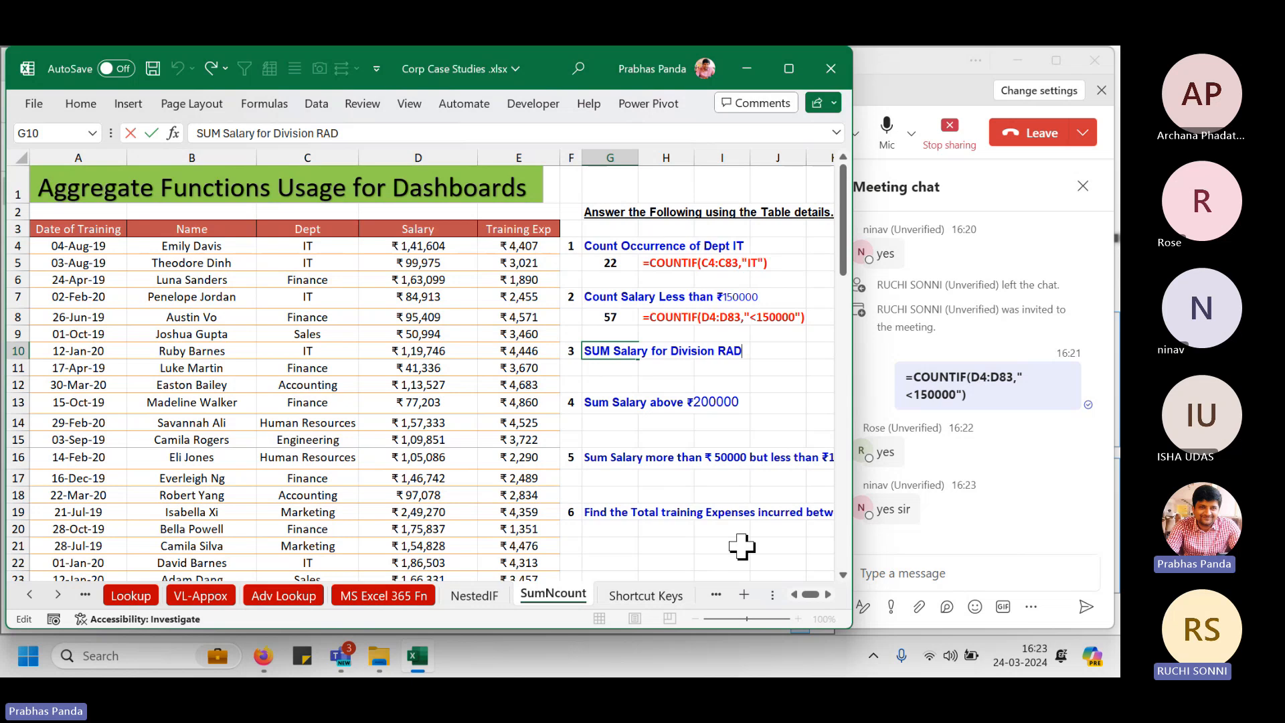
key("BackSpace")
key("BackSpace")
key("BackSpace")
key("BackSpace")
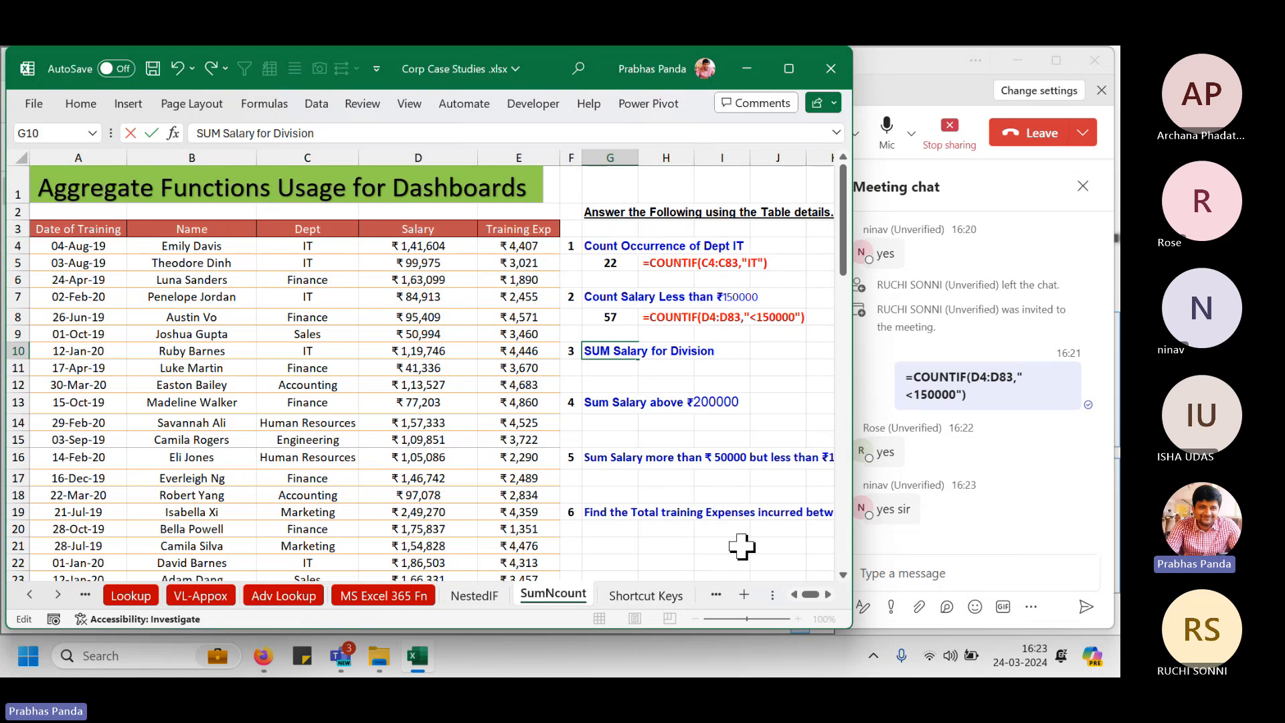
type("Fi")
key("BackSpace")
key("BackSpace")
key("BackSpace")
key("BackSpace")
key("BackSpace")
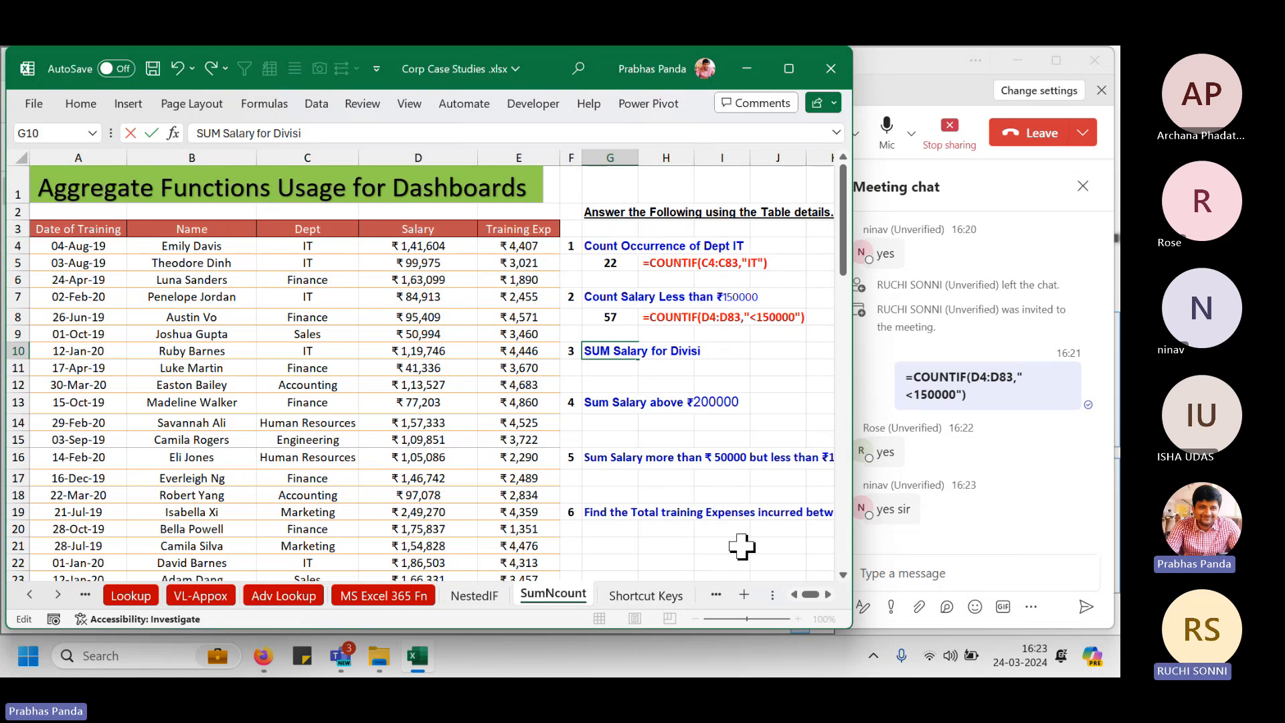
key("BackSpace")
key("BackSpace")
key("BackSpace")
key("BackSpace")
key("BackSpace")
type("ept Finance")
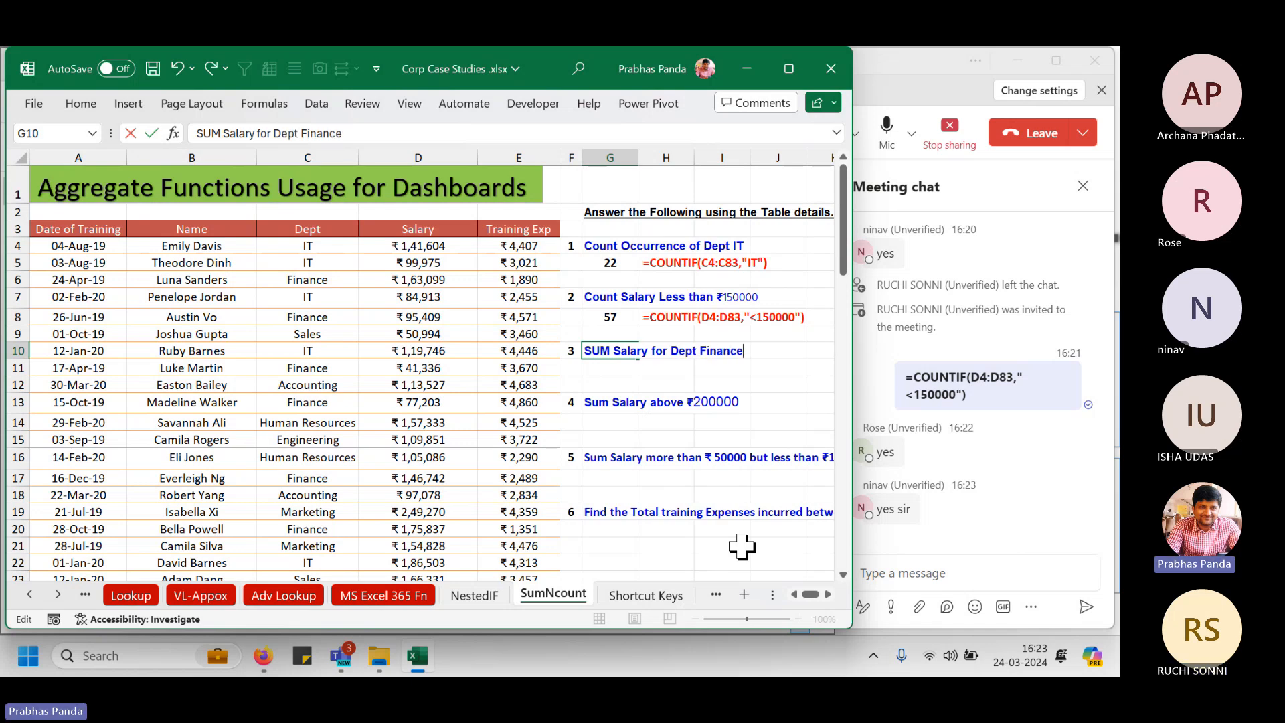
key("Return")
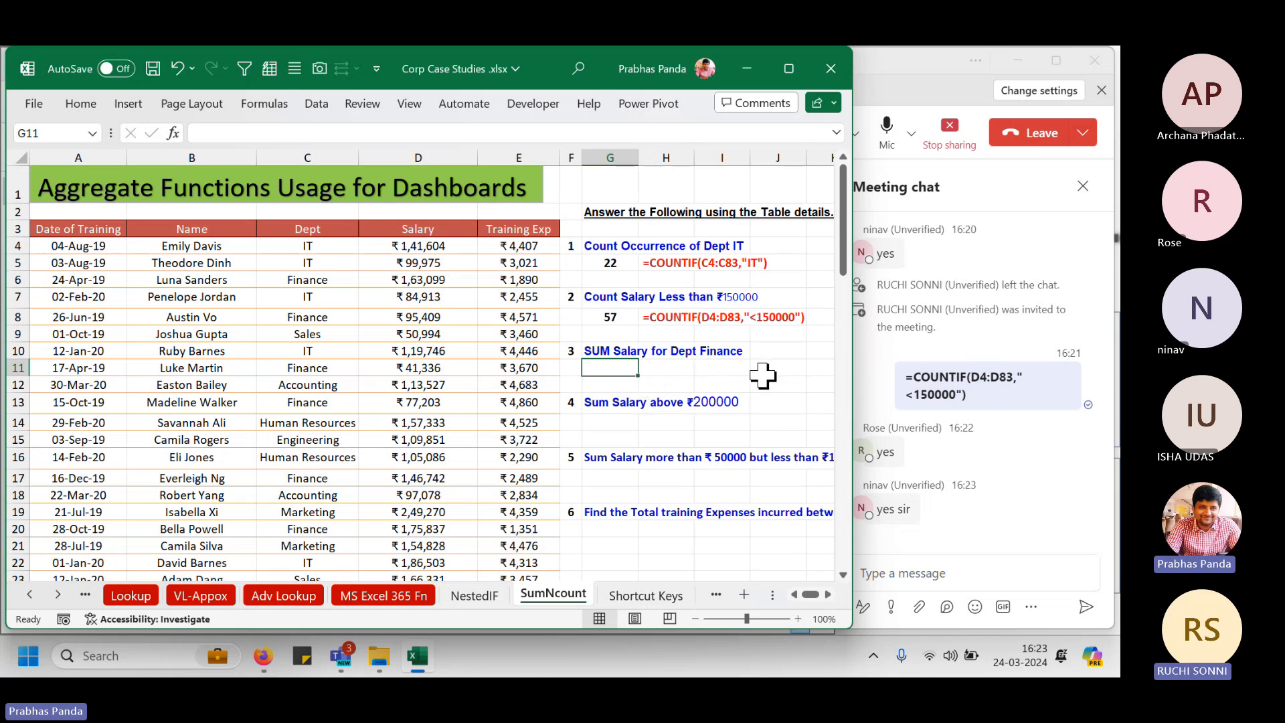
Sum the Finance department's salaries in G11 with the formula =SUMIF(C4:C83,"Finance",D4:D83).
left_click(315, 152)
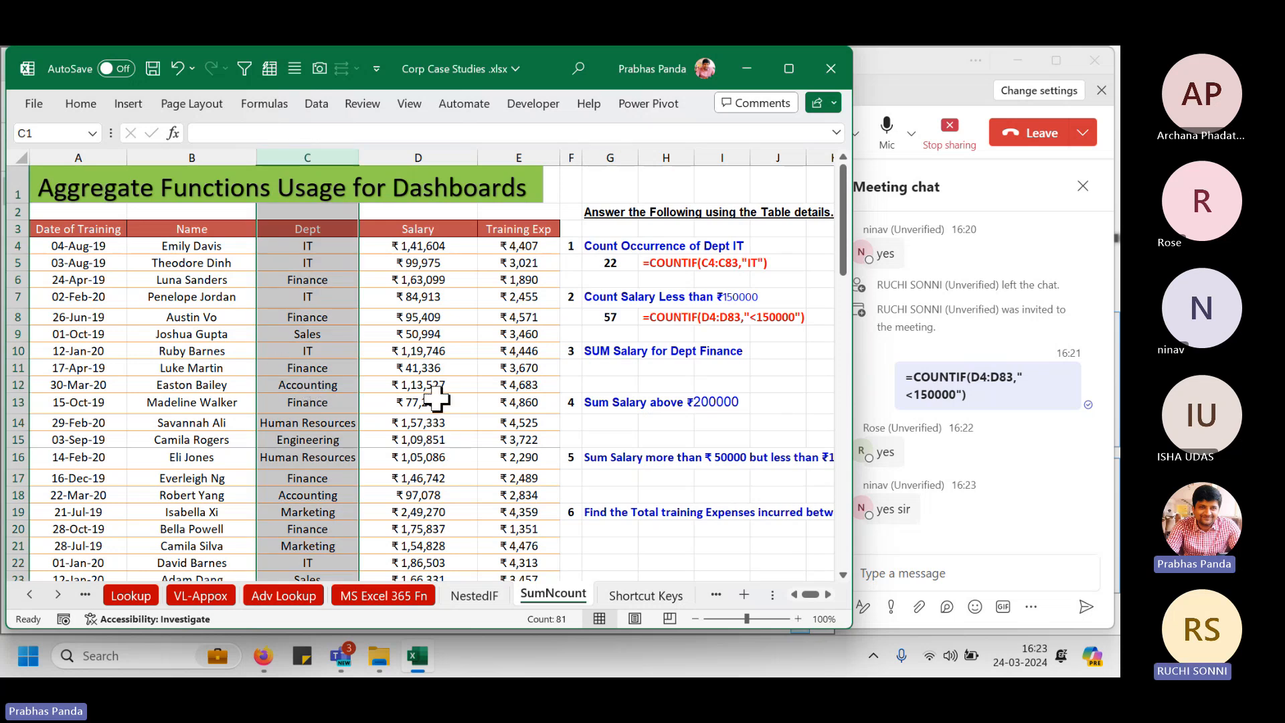
left_click(430, 150, "ctrl")
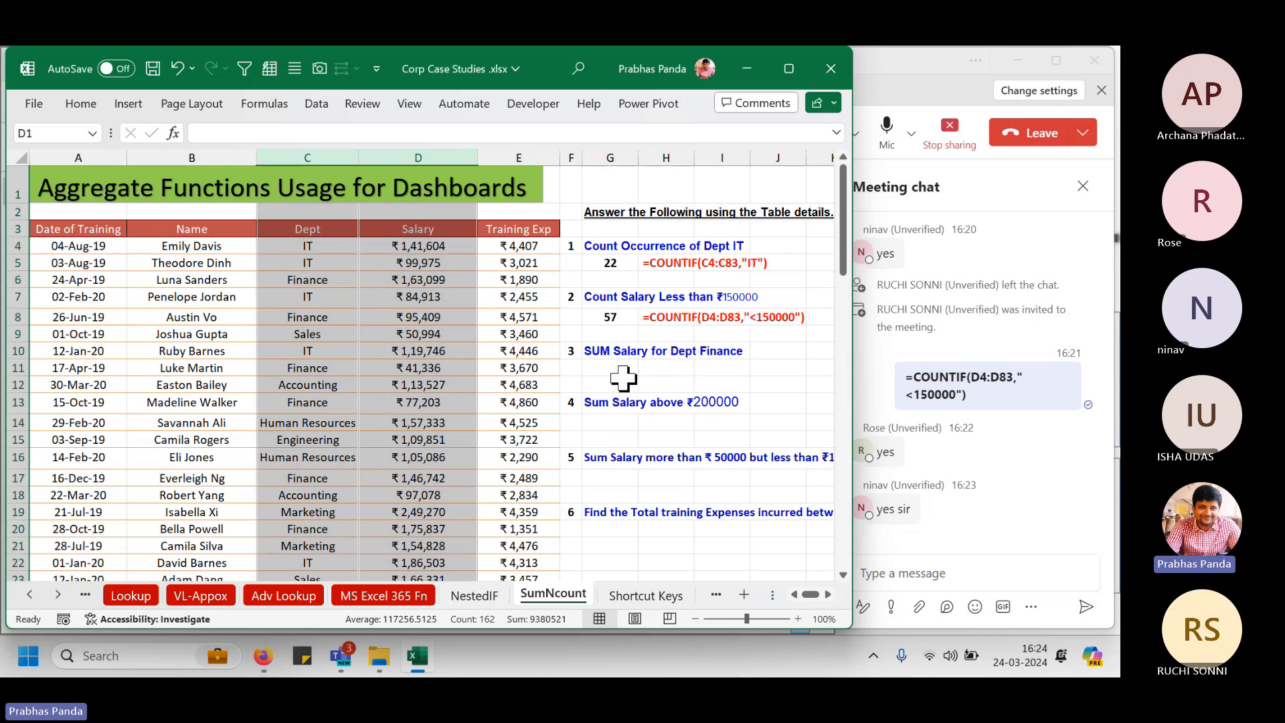
left_click(592, 352)
key("Down")
type("=s")
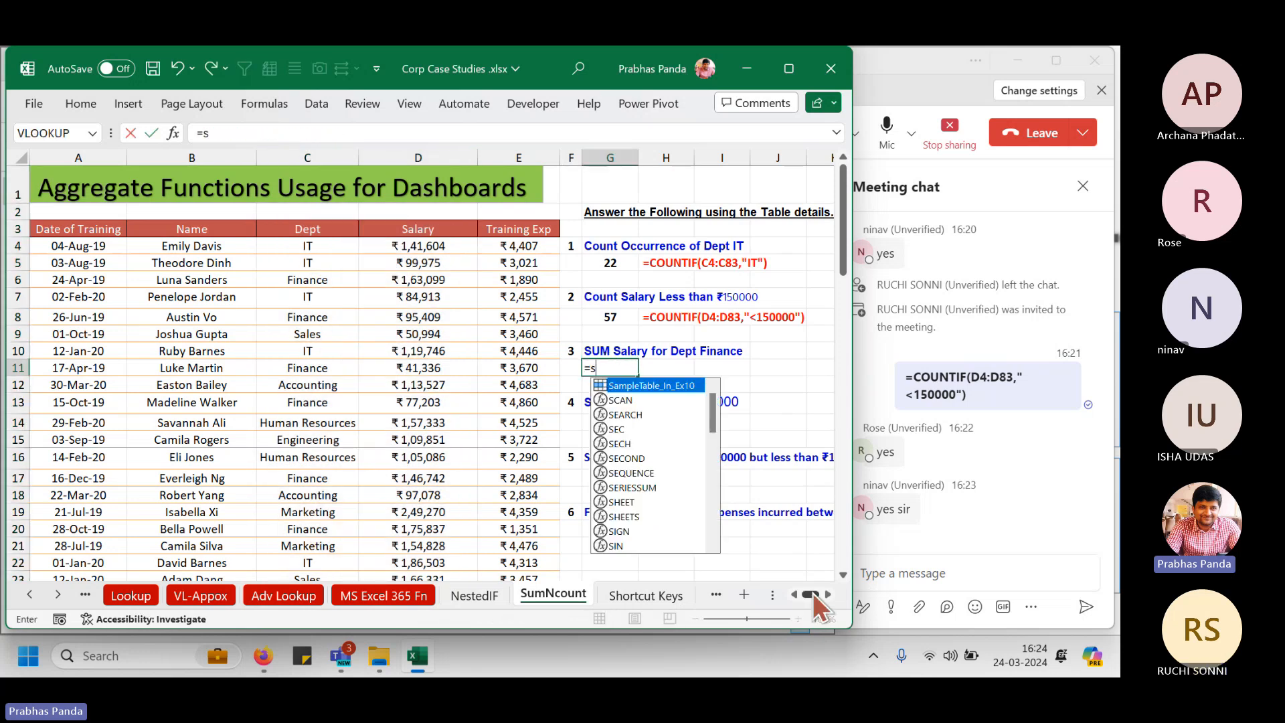
type("umif")
key("Tab")
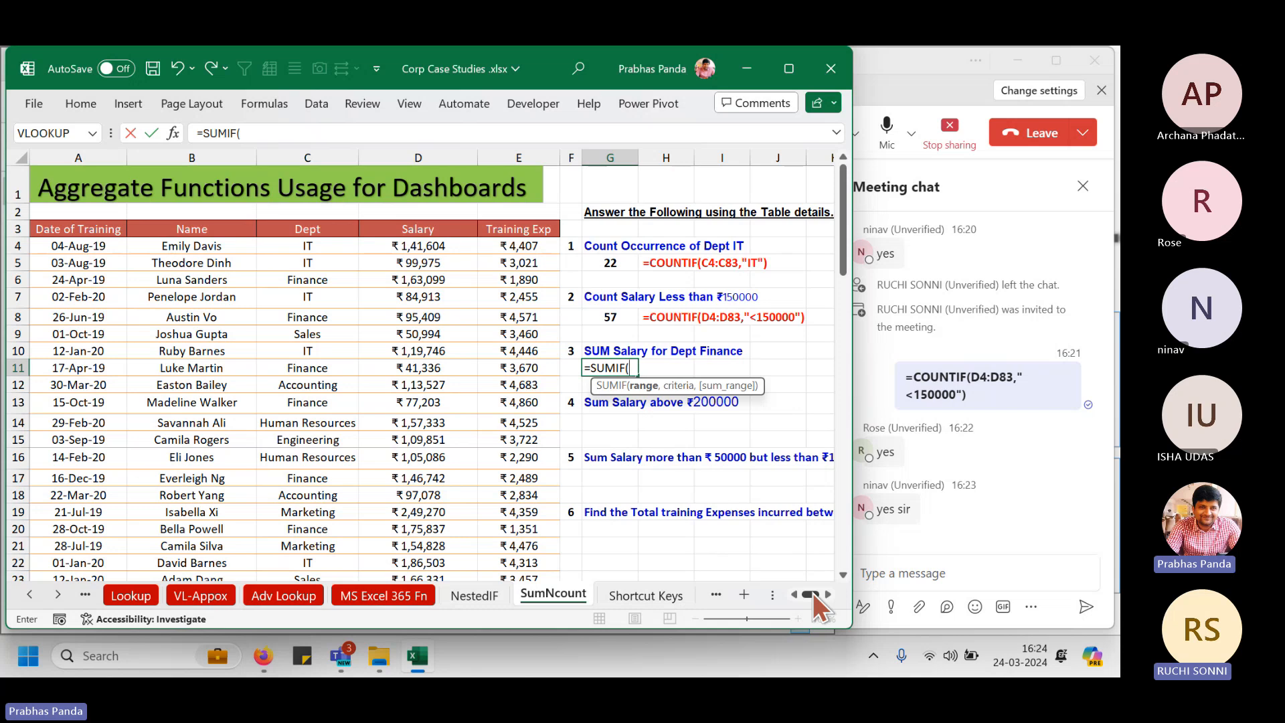
left_click(330, 249)
key("ctrl+shift+Down")
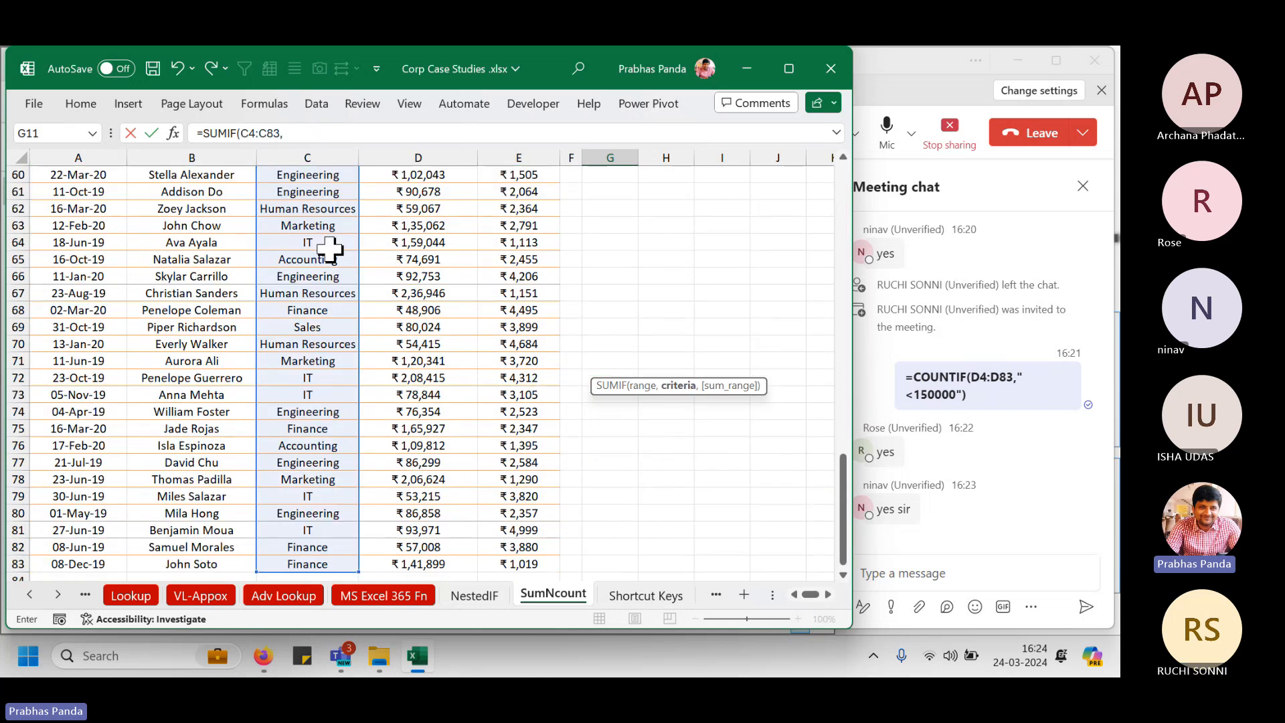
type(",")
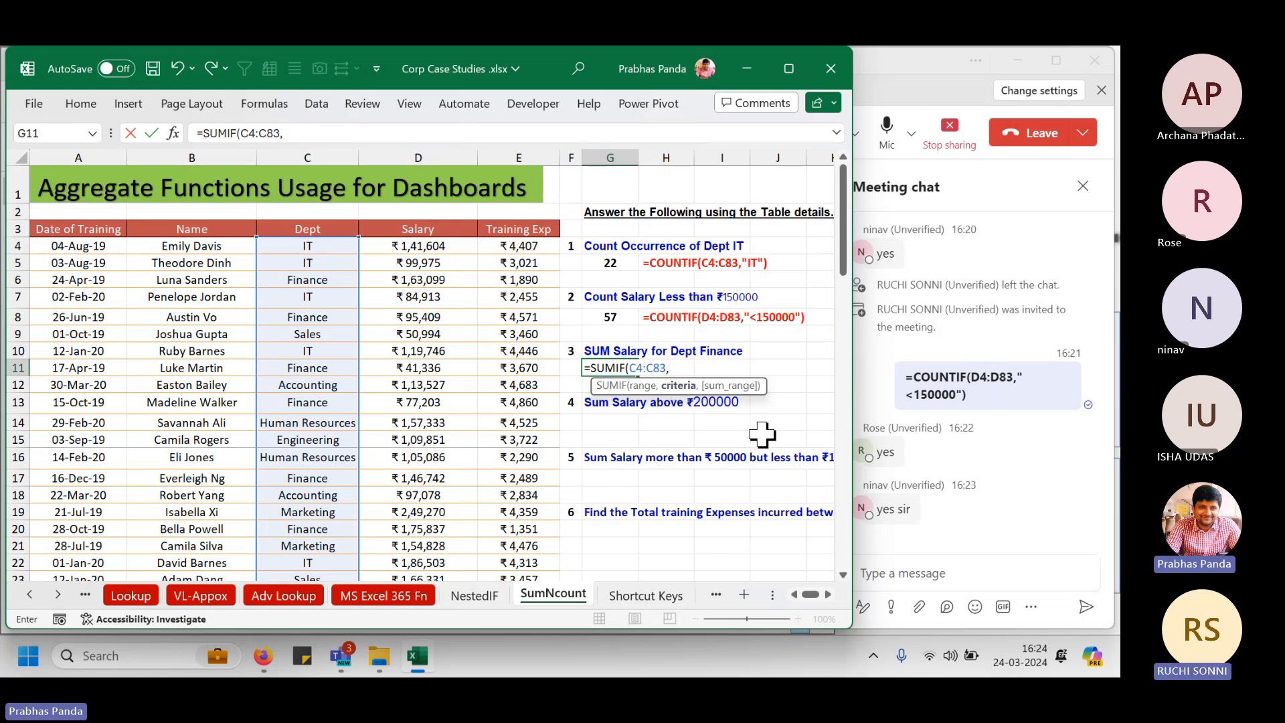
type("\"Finance")
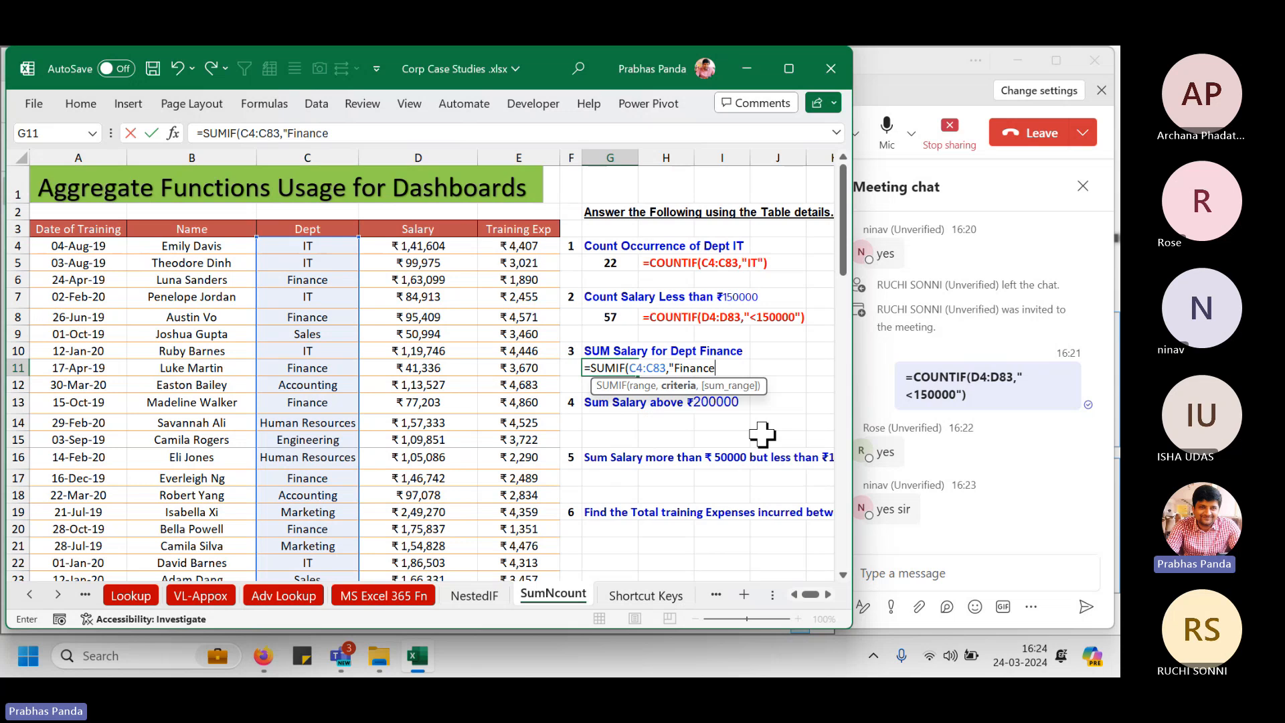
type("\"")
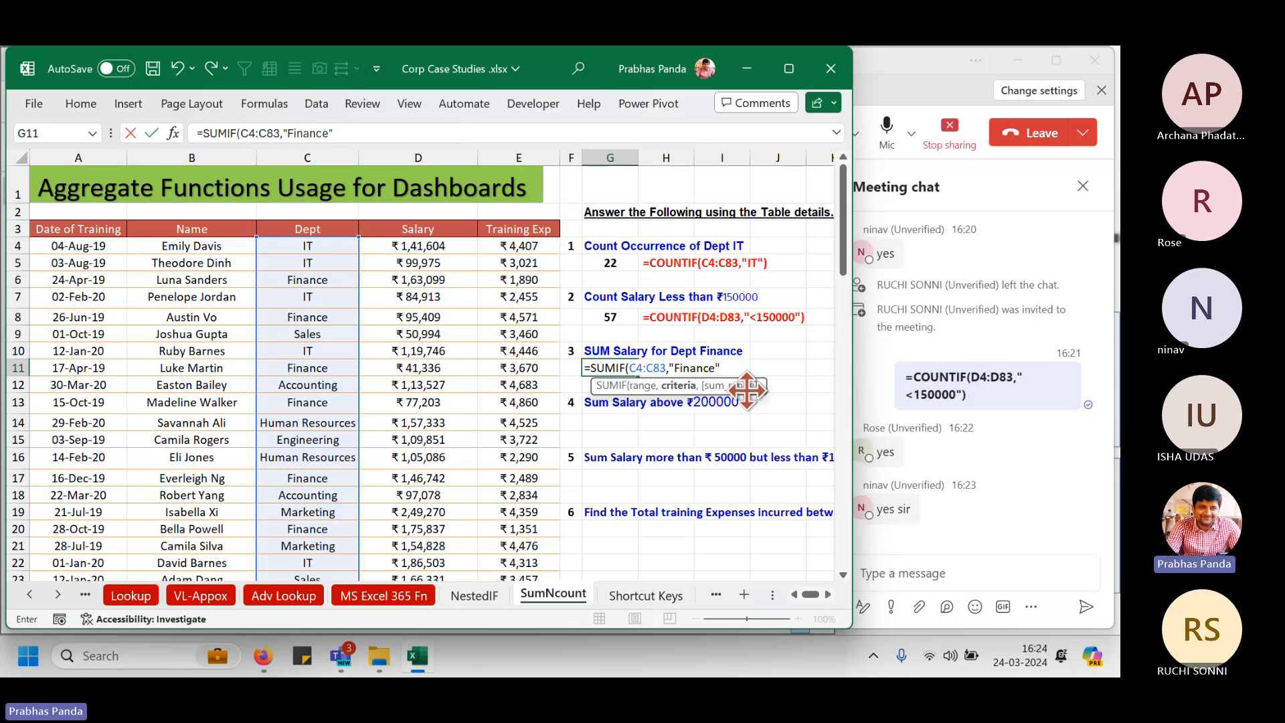
type(",")
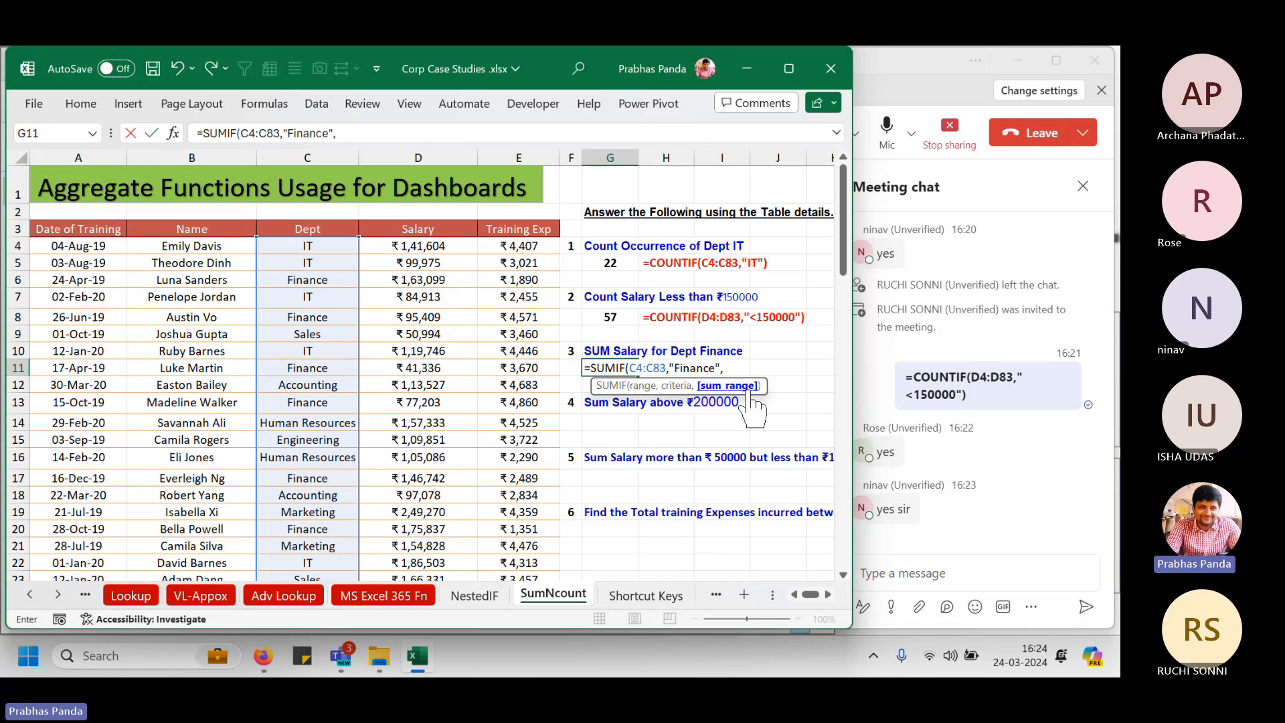
left_click(436, 248)
key("ctrl+shift+Down")
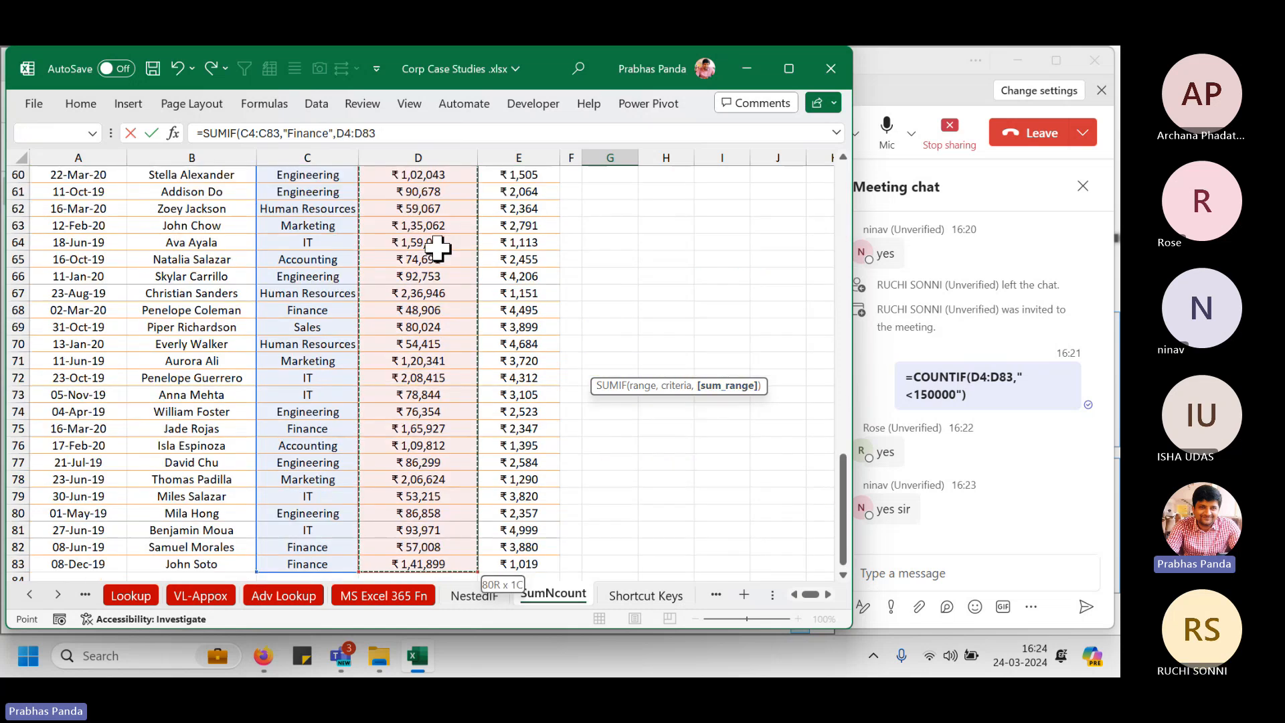
key("Return")
scroll(575, 370, "up", 4)
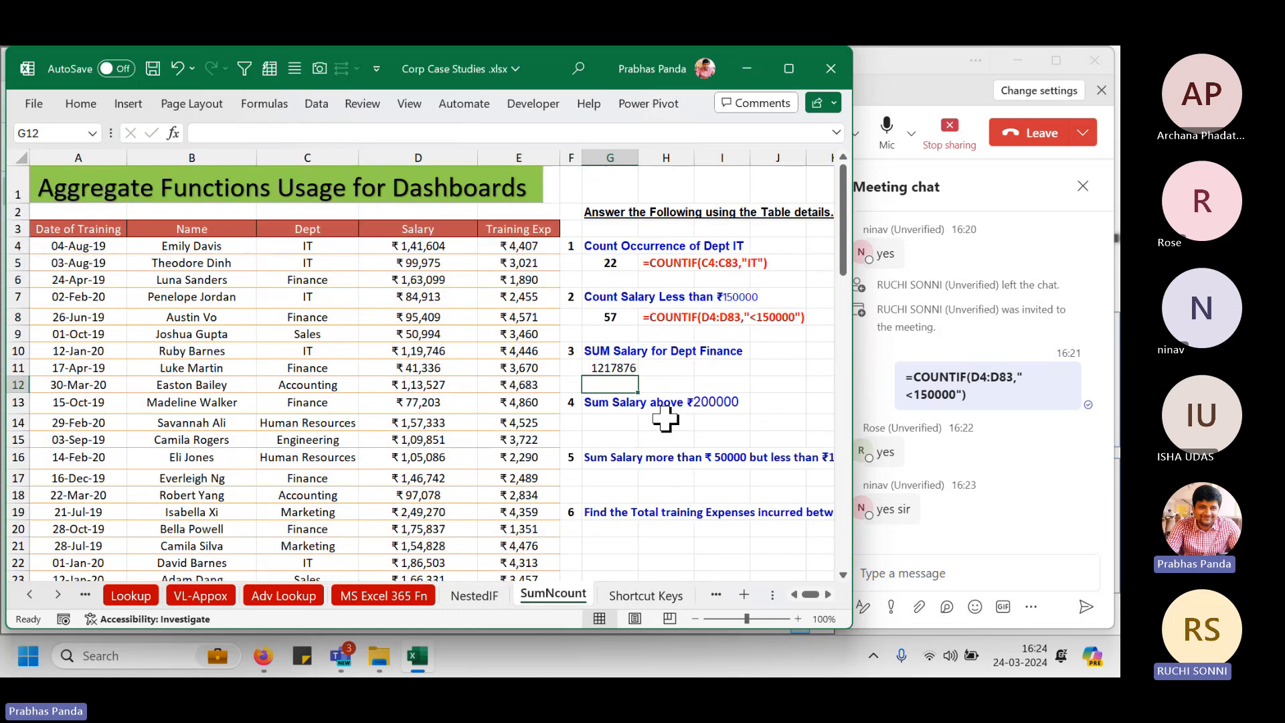
Make the Finance salary sum in G11 bold and place its formula =SUMIF(C4:C83,"Finance",D4:D83) as visible text in H11.
left_click(614, 368)
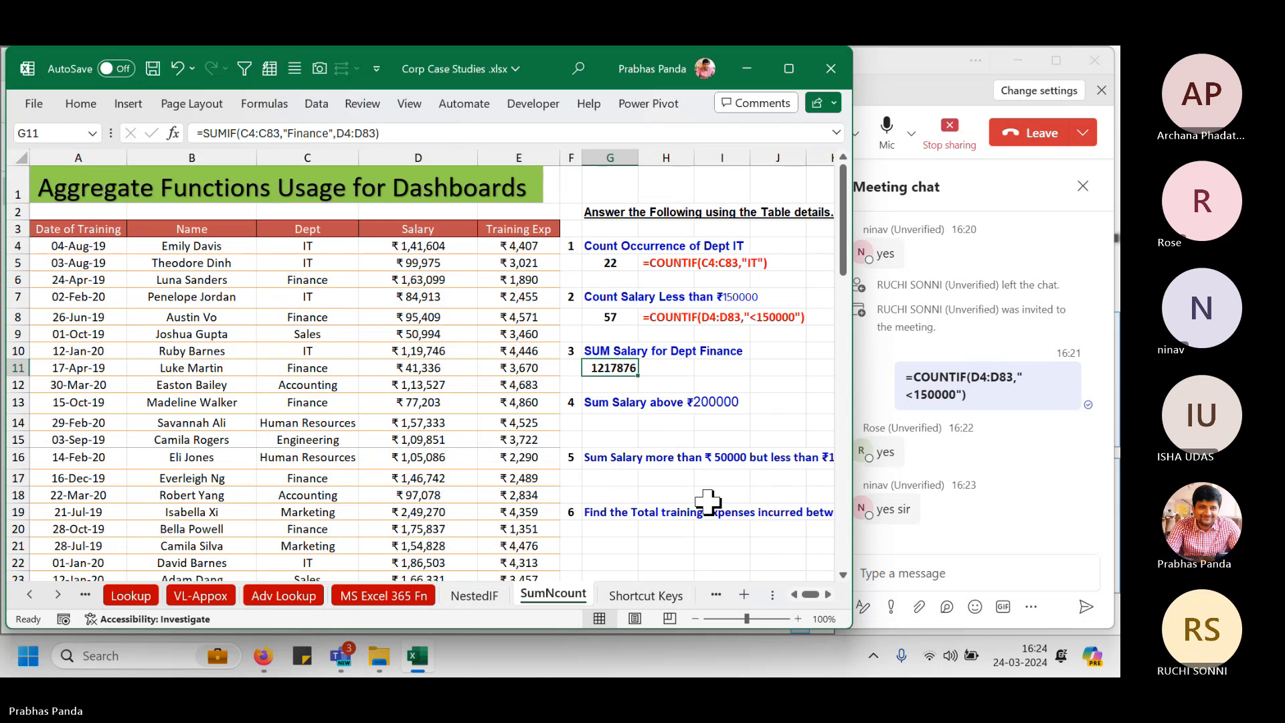
key("F2")
key("shift+Home")
key("Tab")
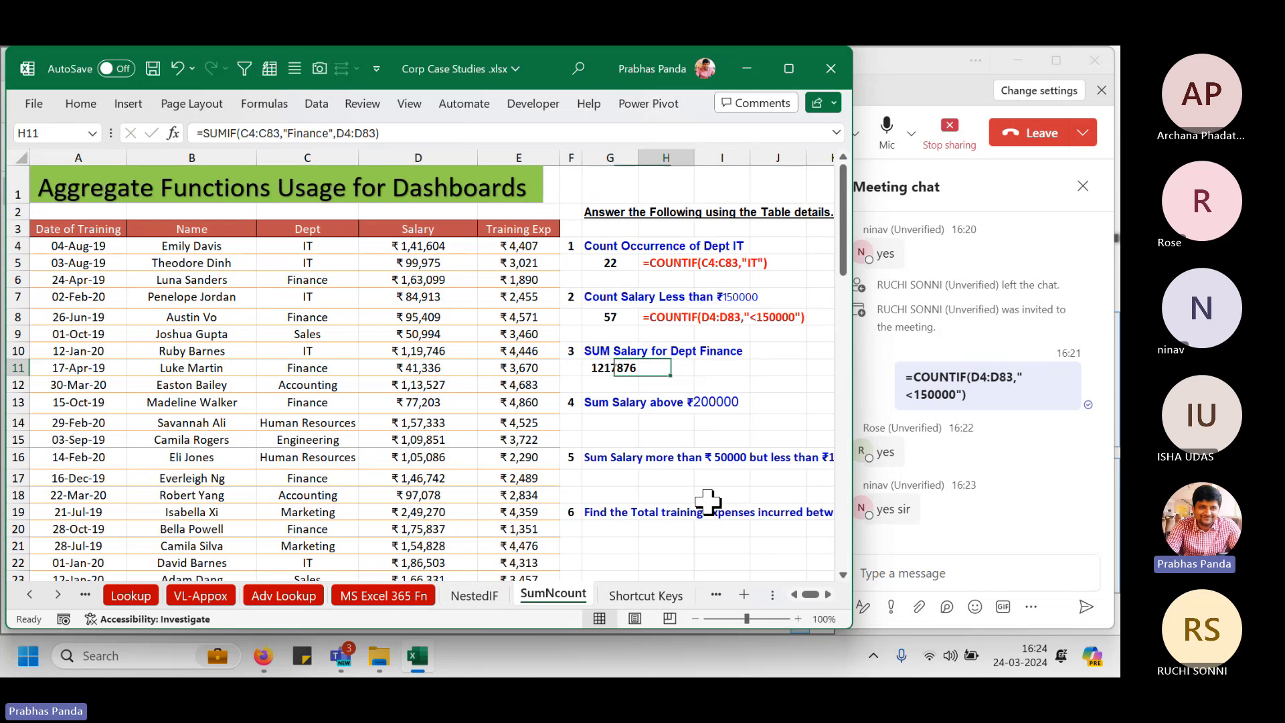
key("ctrl+v")
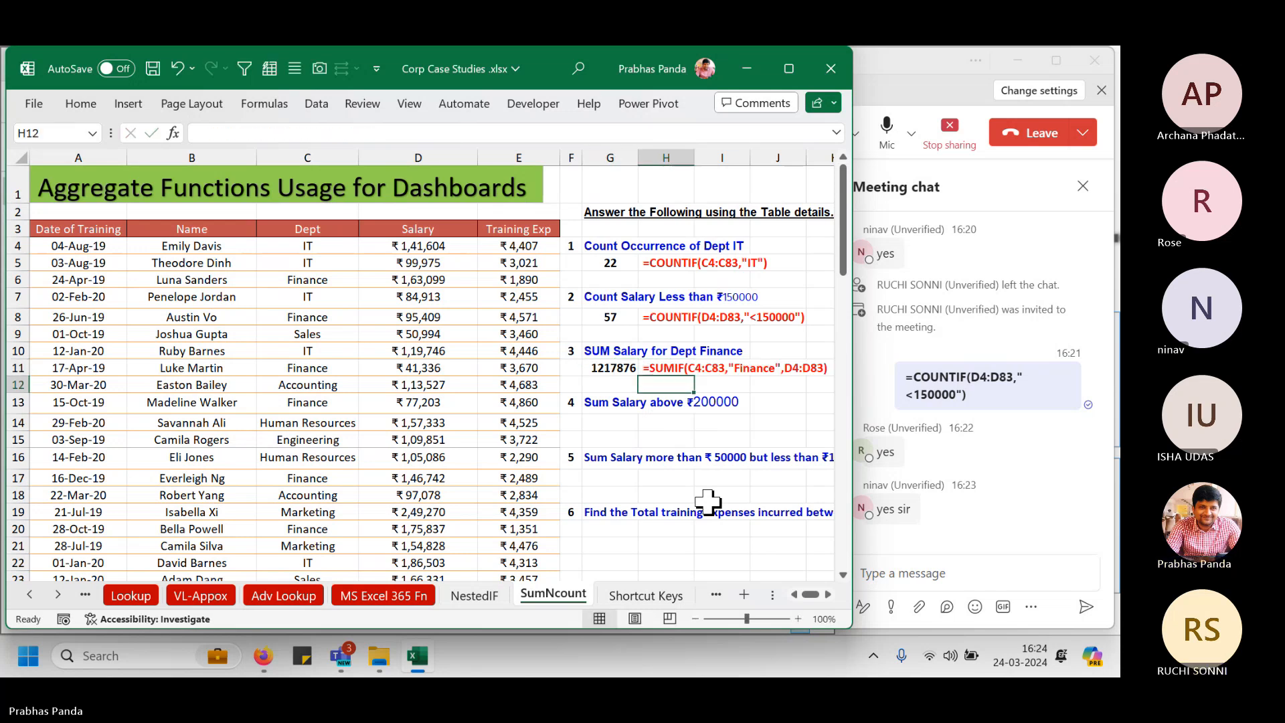
Send the formula =SUMIF(C4:C83,"Finance",D4:D83) in the Microsoft Teams meeting chat and return to the Excel workbook.
left_click(989, 573)
key("ctrl+v")
key("Return")
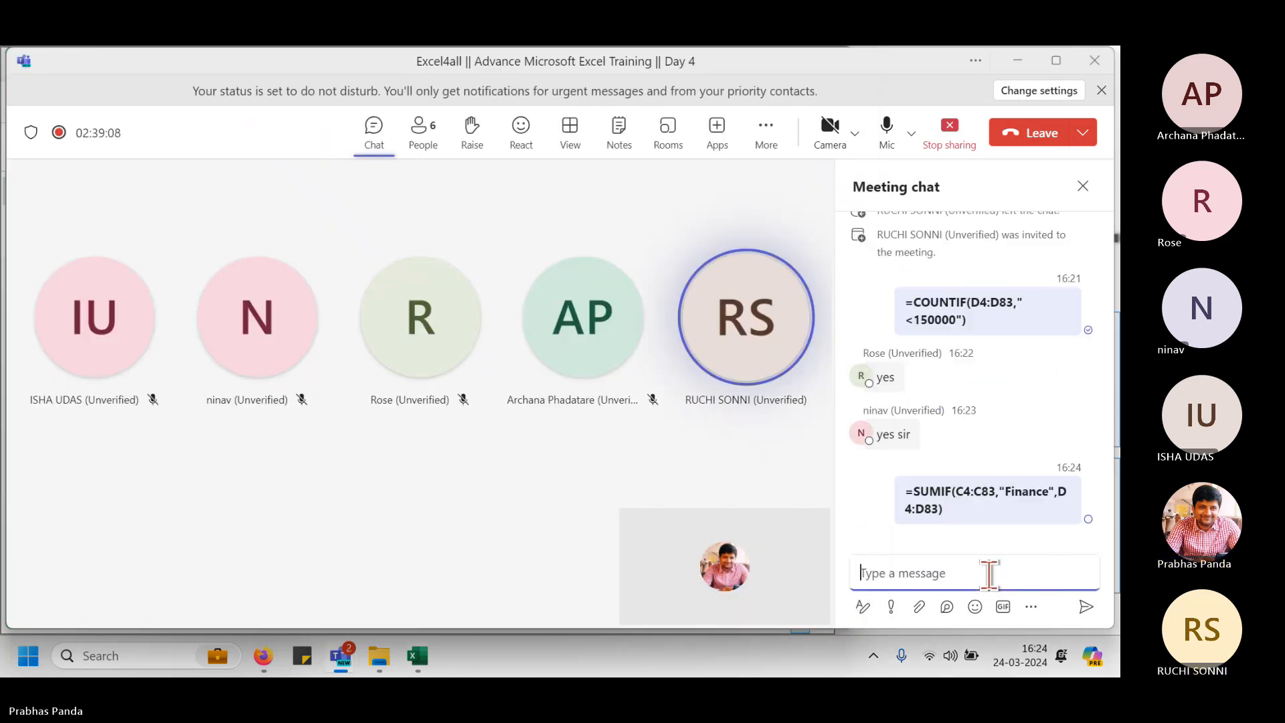
key("alt+Tab")
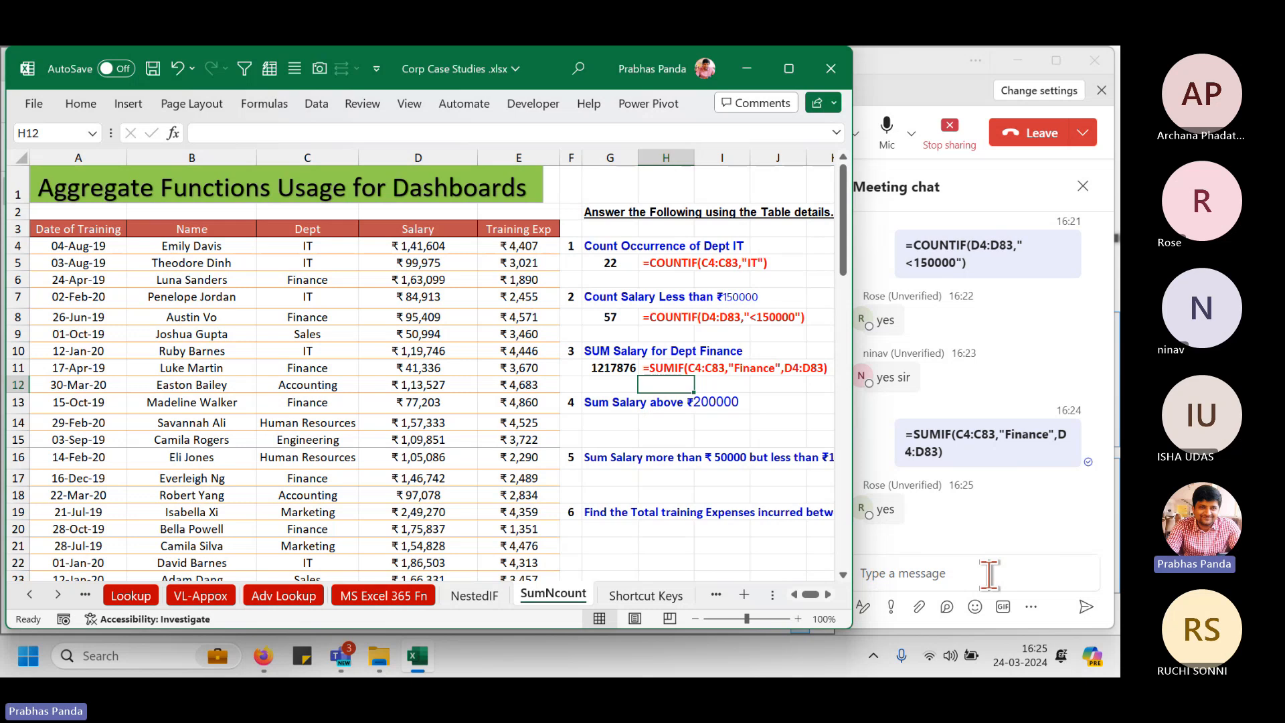
Sum the salaries above 200000 in G14 with the formula =SUMIF(D4:D83,">200000").
key("Down")
key("Down")
key("Left")
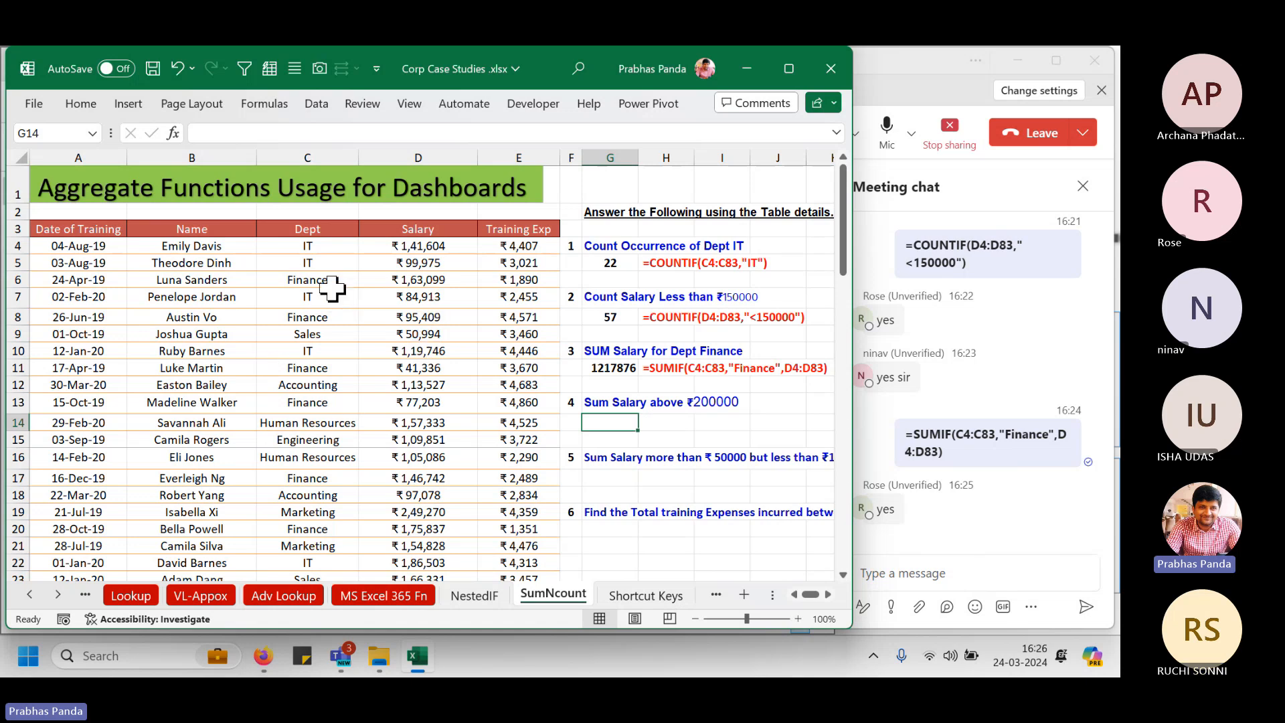
left_click(450, 152)
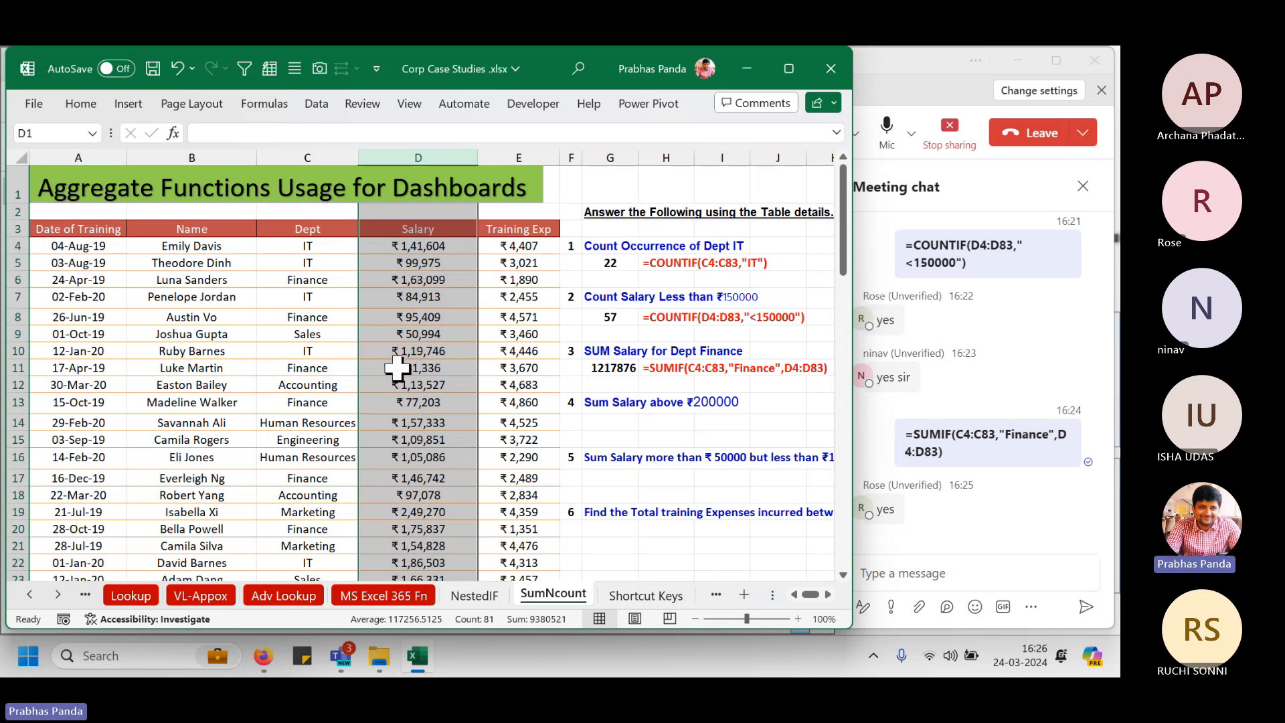
left_click(616, 422)
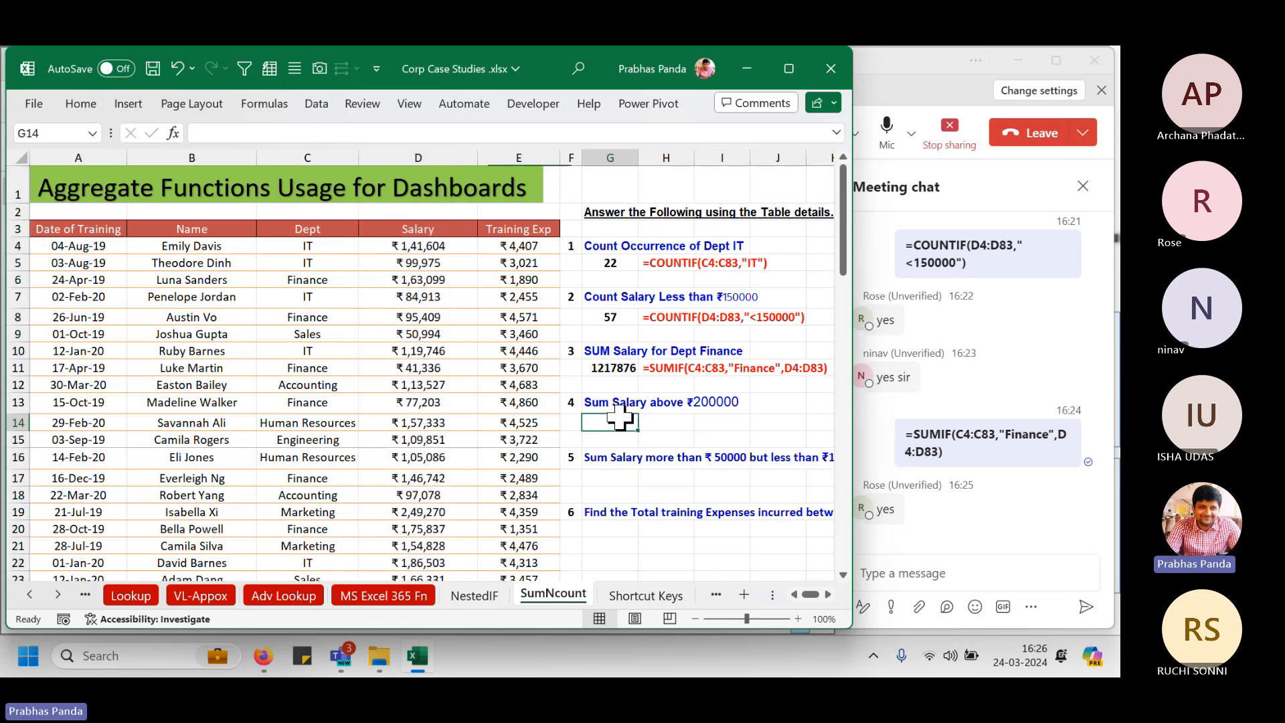
type("=sumi")
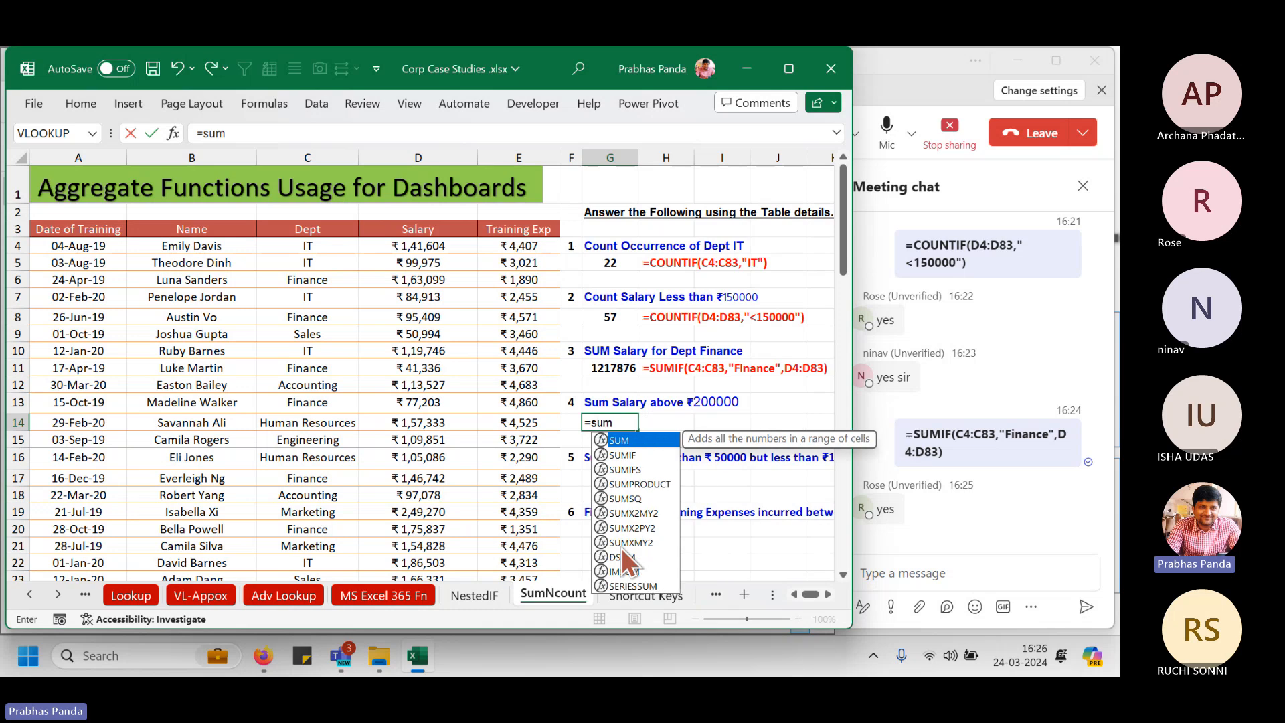
key("Tab")
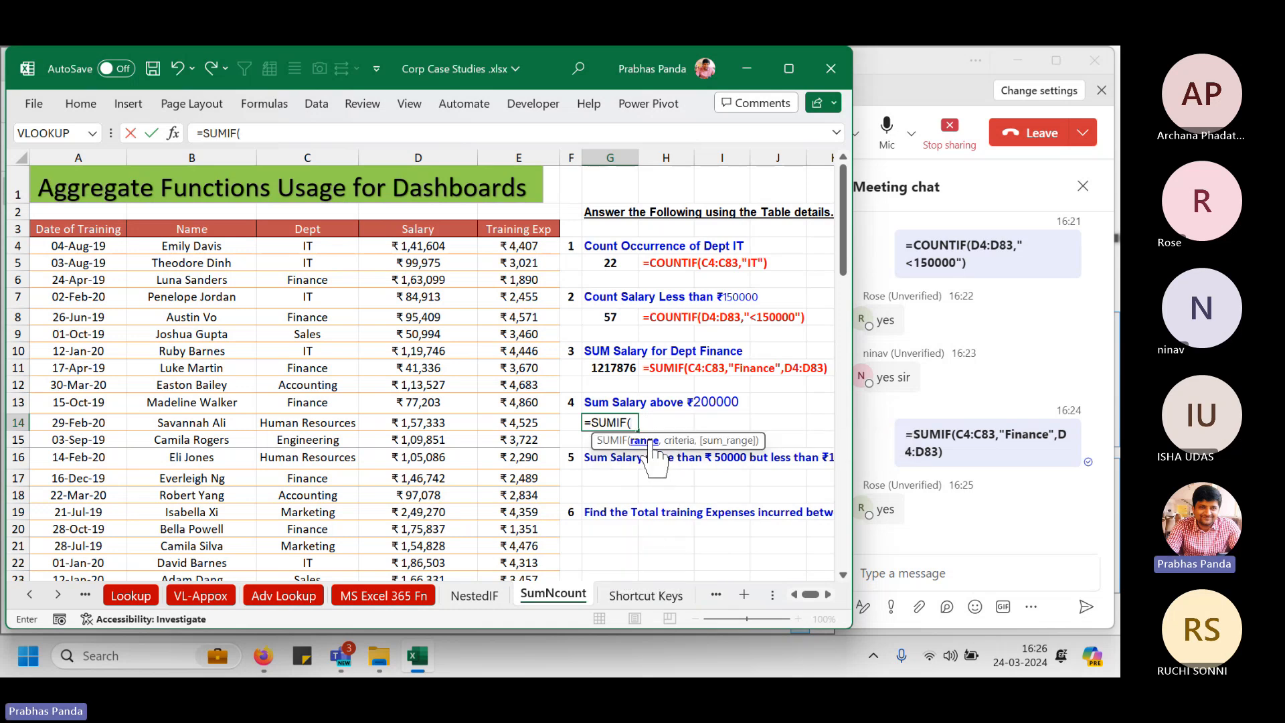
left_click(435, 247)
key("ctrl+shift+Down")
type(",")
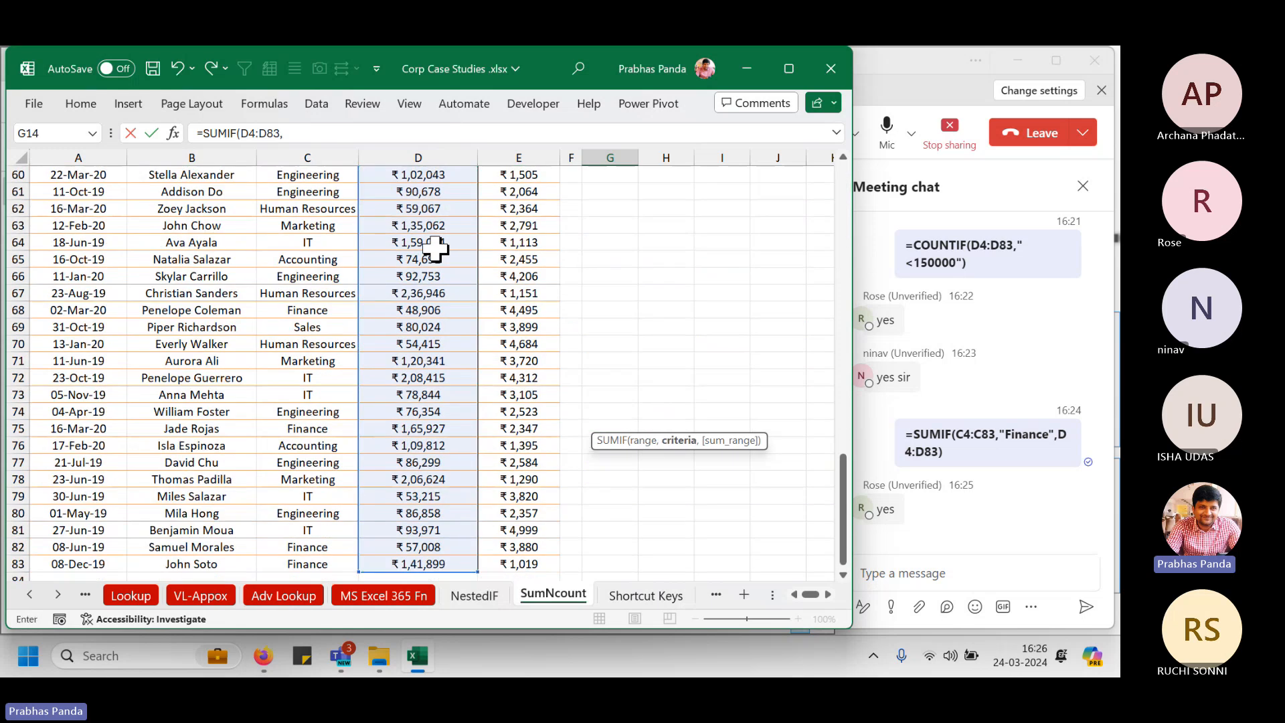
key("ctrl+BackSpace")
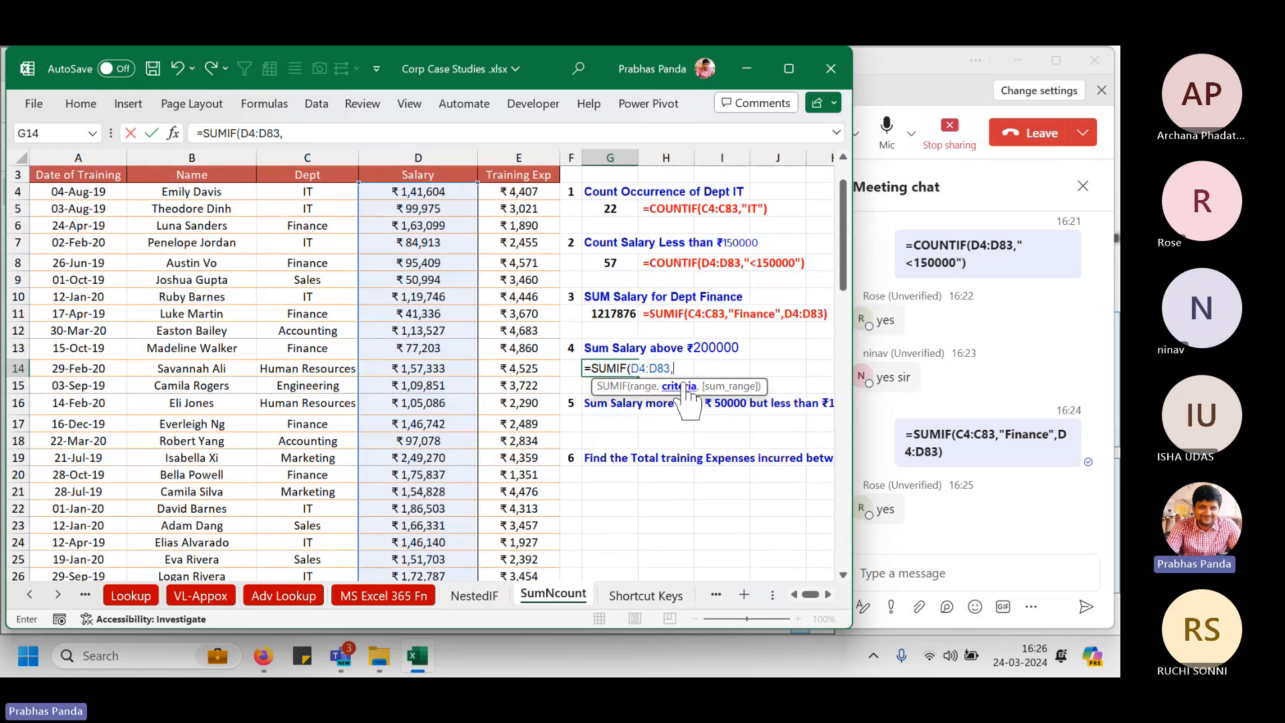
type("\">200000")
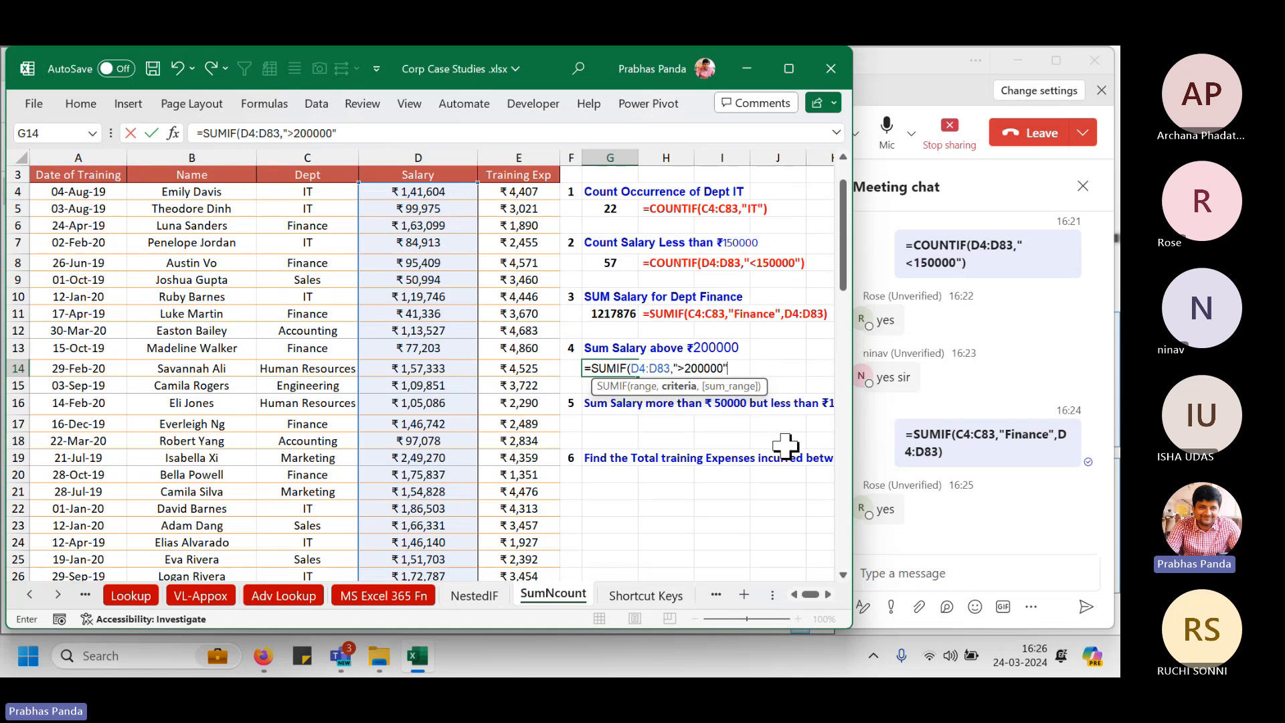
key("Return")
key("Up")
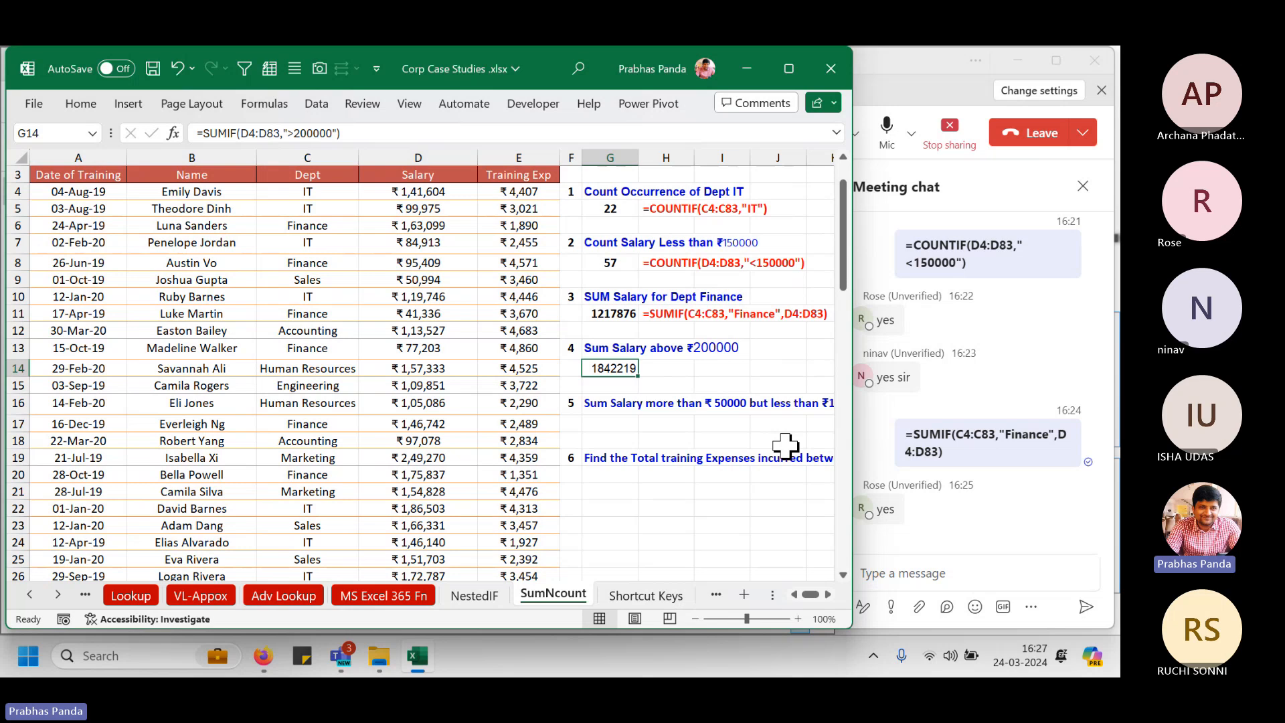
Make the sum in G14 bold and place its formula =SUMIF(D4:D83,">200000") as visible text in H14.
key("F2")
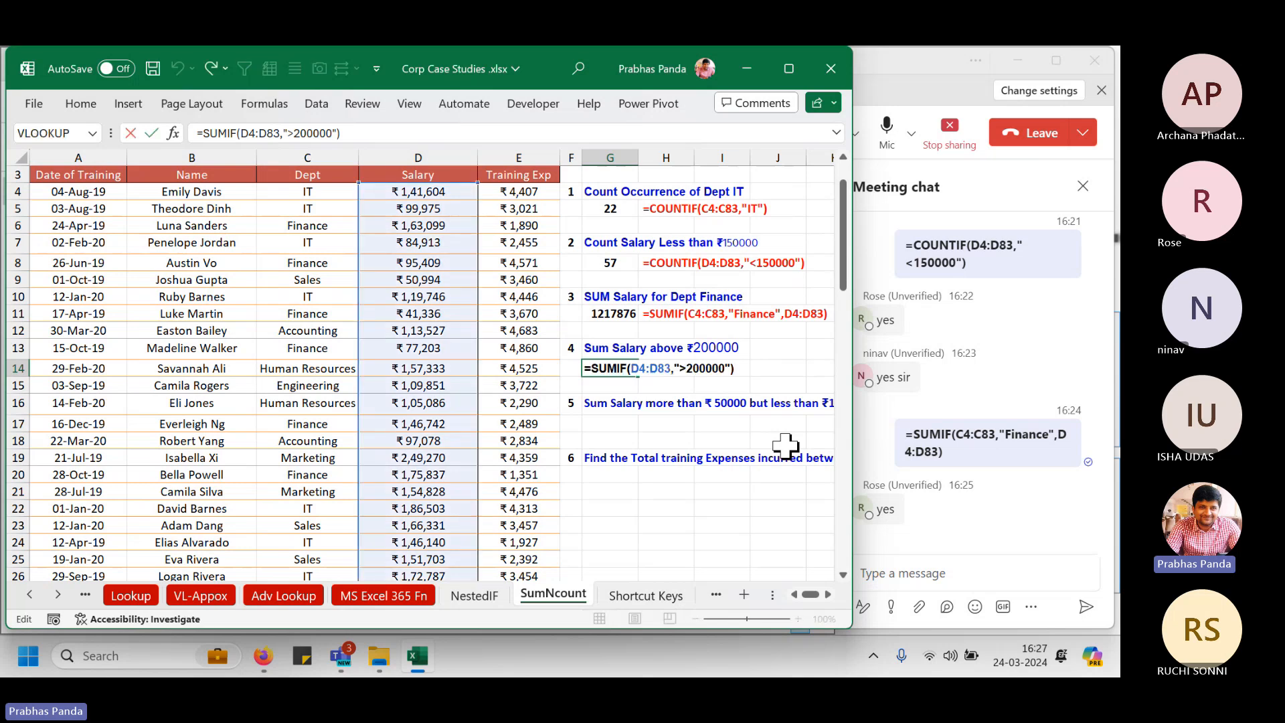
key("shift+Home")
key("ctrl+c")
key("Escape")
key("Right")
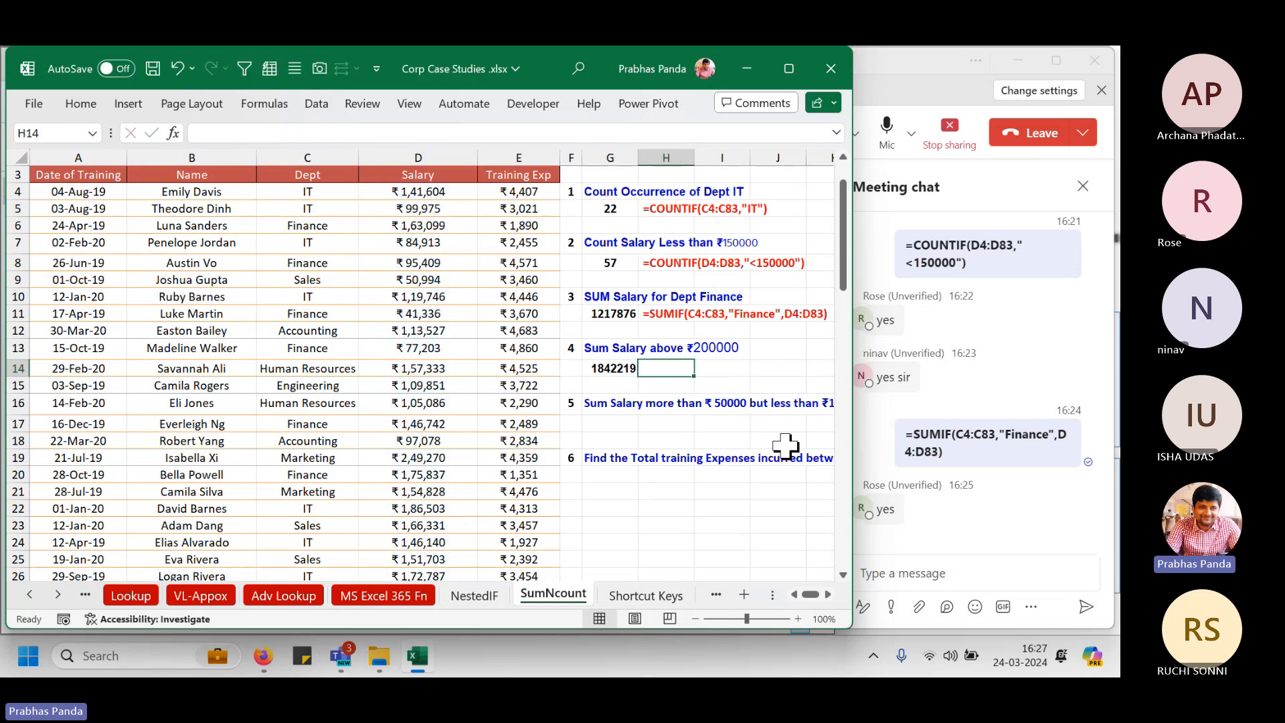
key("ctrl+v")
key("Return")
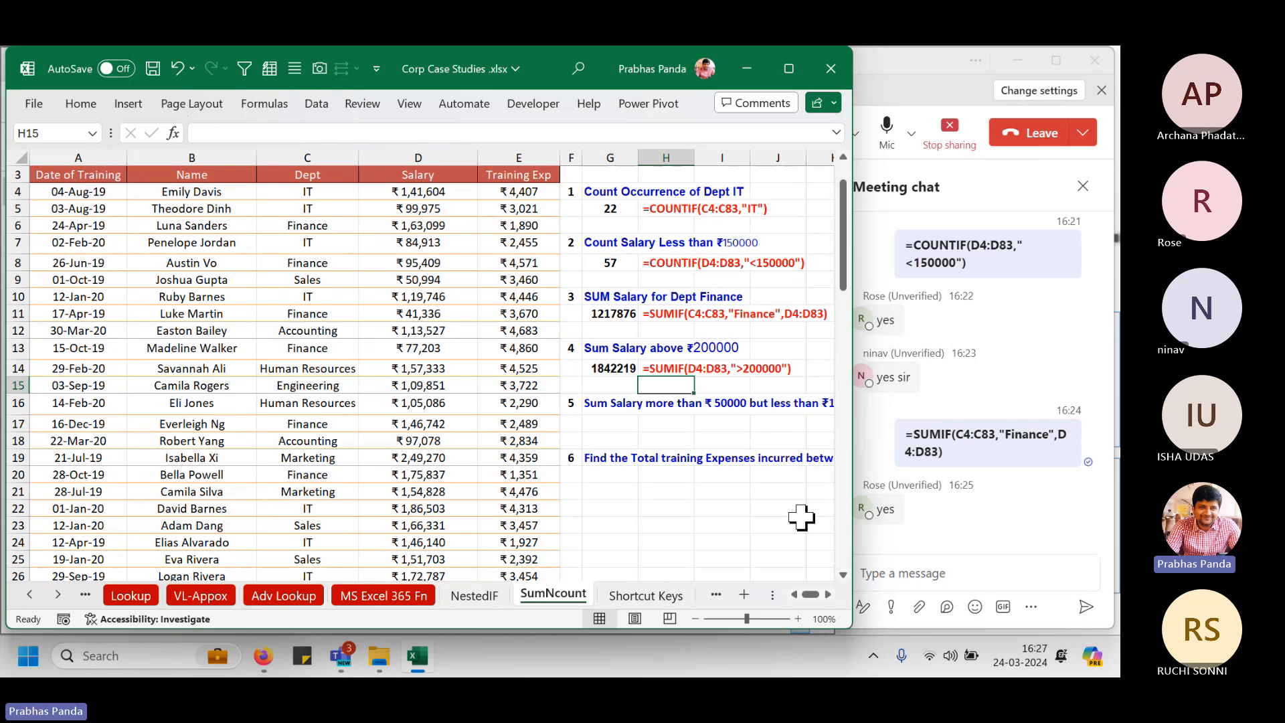
Send the formula =SUMIF(D4:D83,">200000") in the Microsoft Teams meeting chat and return to the Excel workbook.
left_click(923, 572)
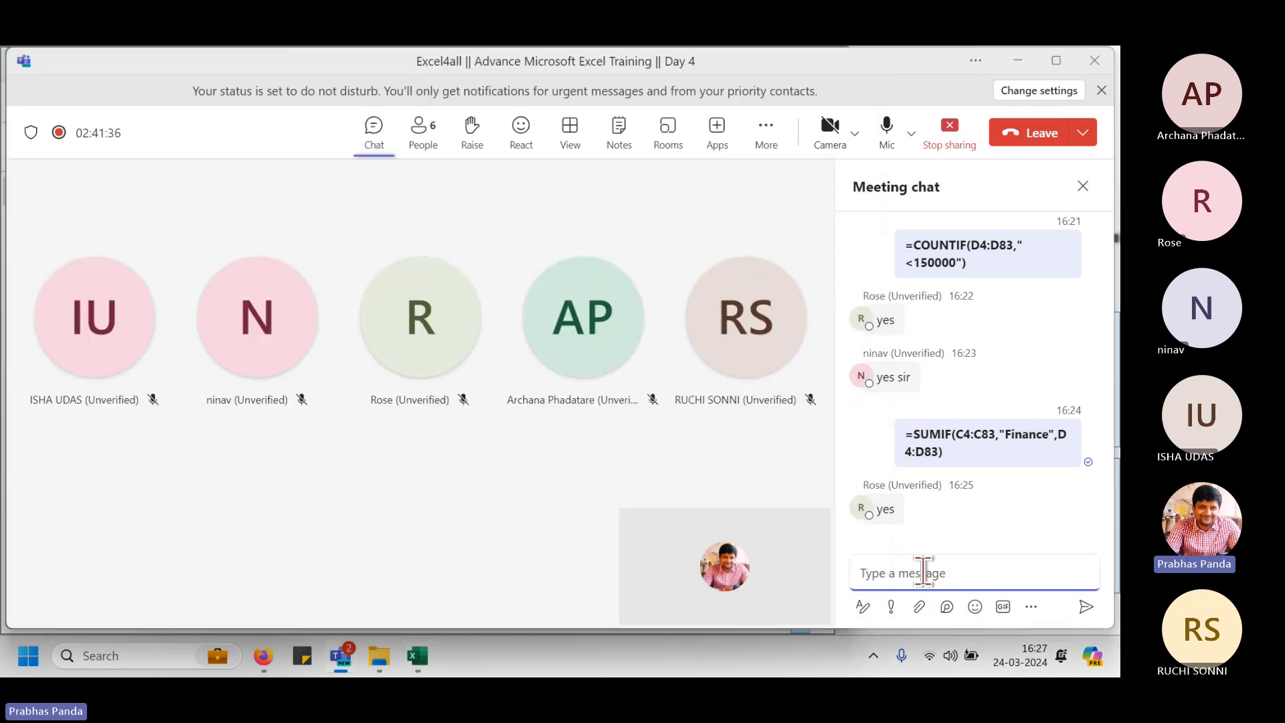
key("ctrl+v")
key("Return")
key("alt+Tab")
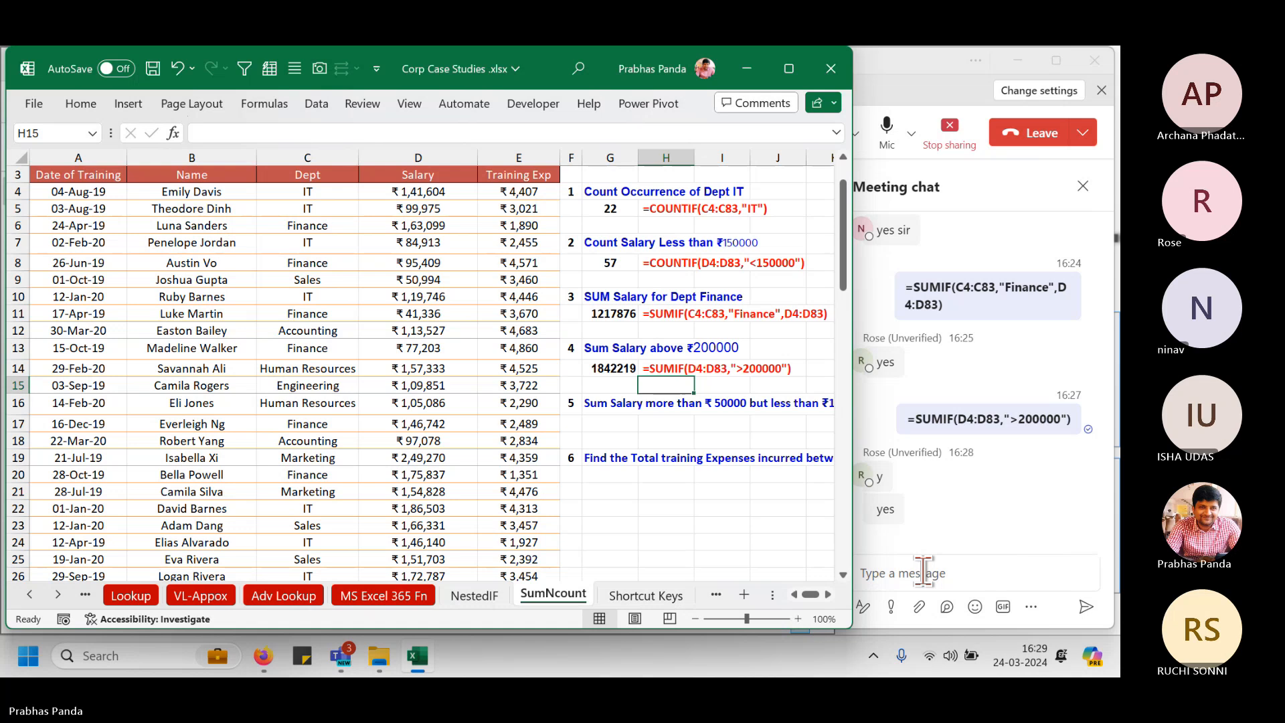
Start a SUMIFS formula in G17 for exercise 5 with the salaries D4:D83 as the sum range.
left_click(610, 423)
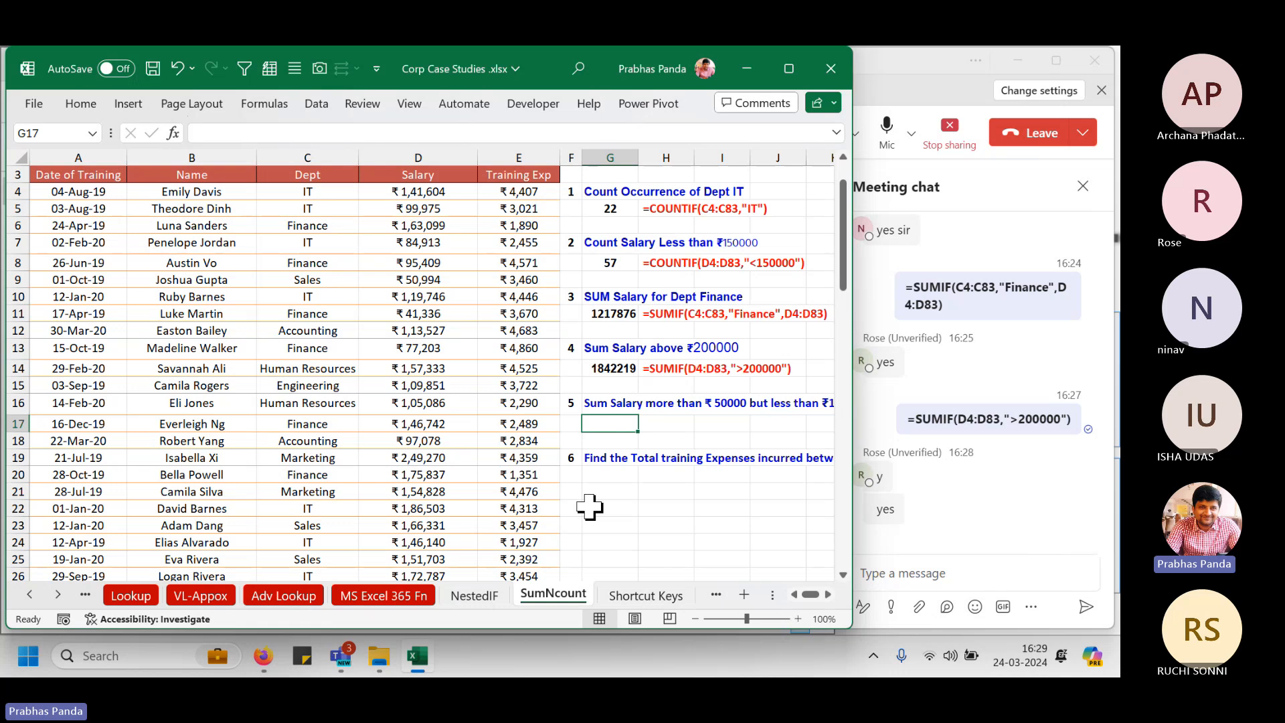
scroll(590, 506, "down", 1, "ctrl")
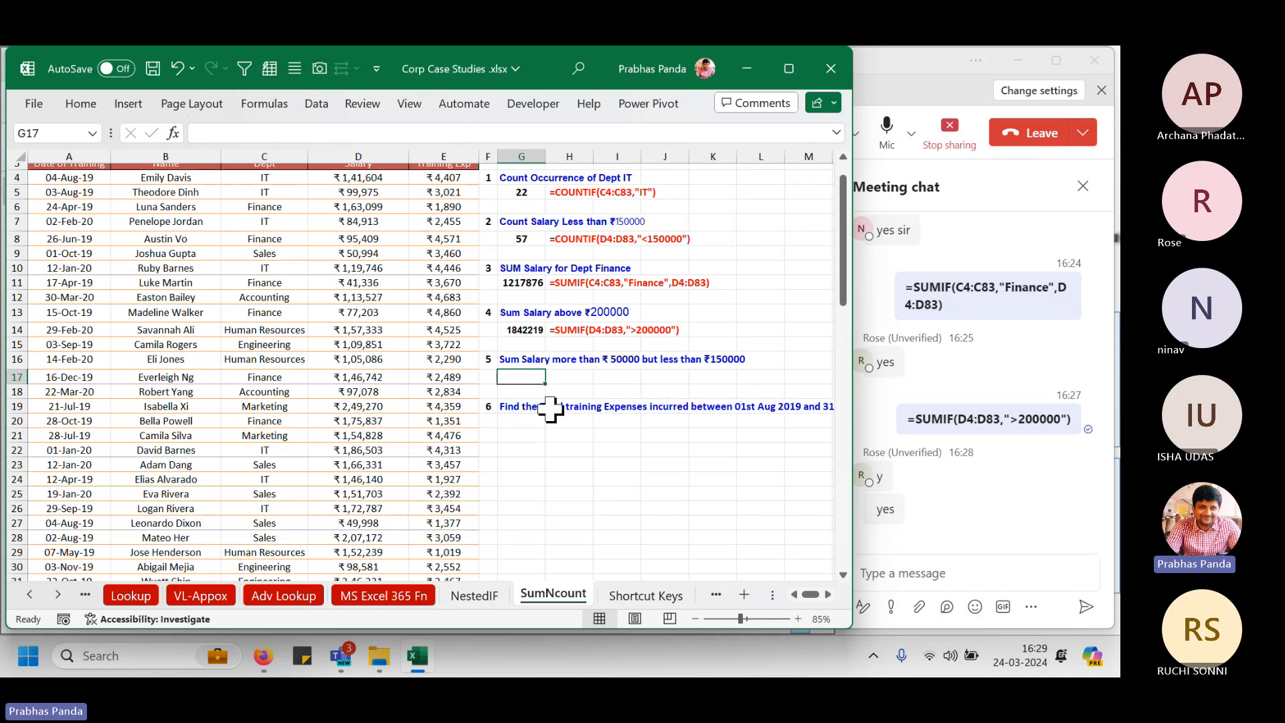
scroll(355, 482, "up", 1)
left_click(374, 157)
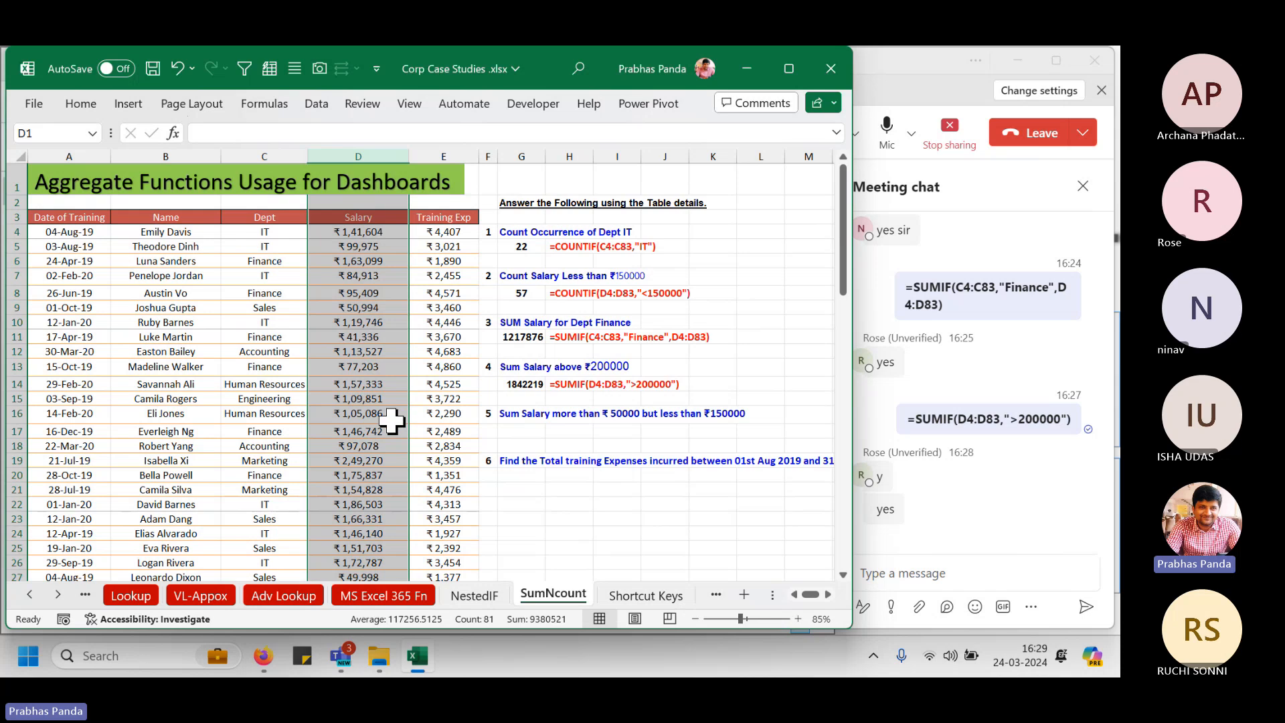
left_click(517, 435)
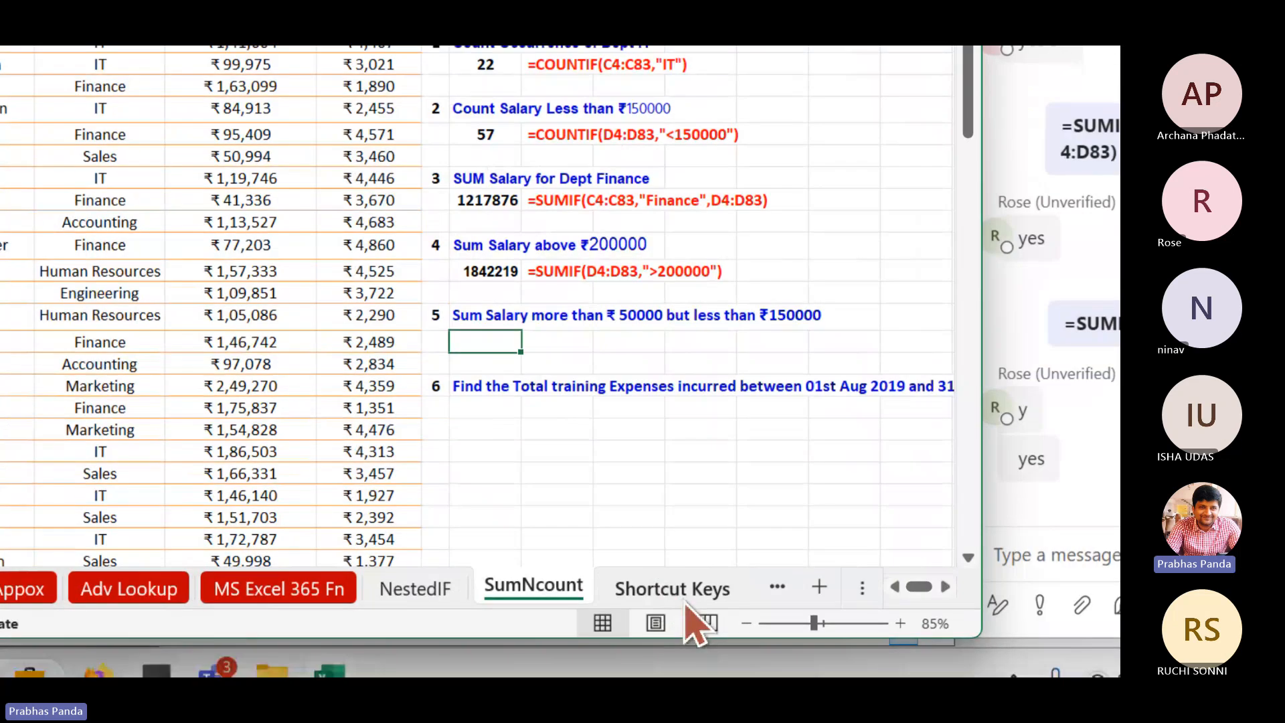
type("=sumifs")
key("Tab")
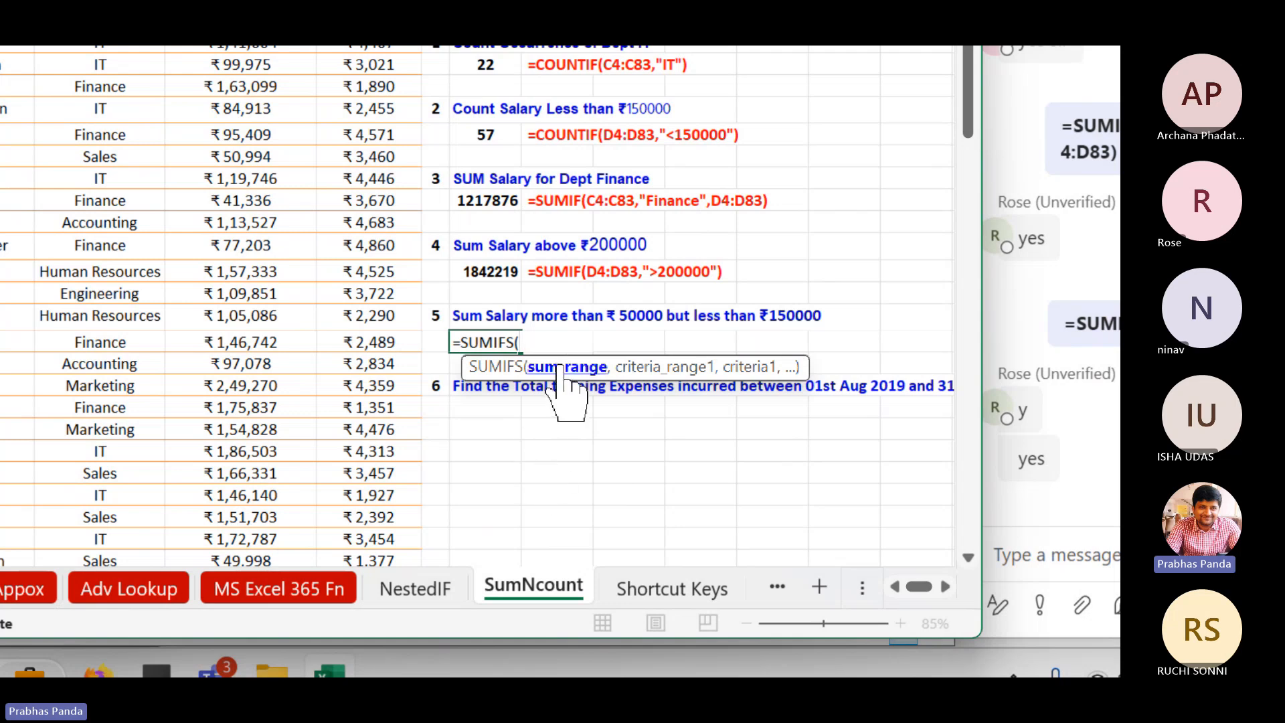
scroll(281, 153, "up", 2)
left_click(257, 158)
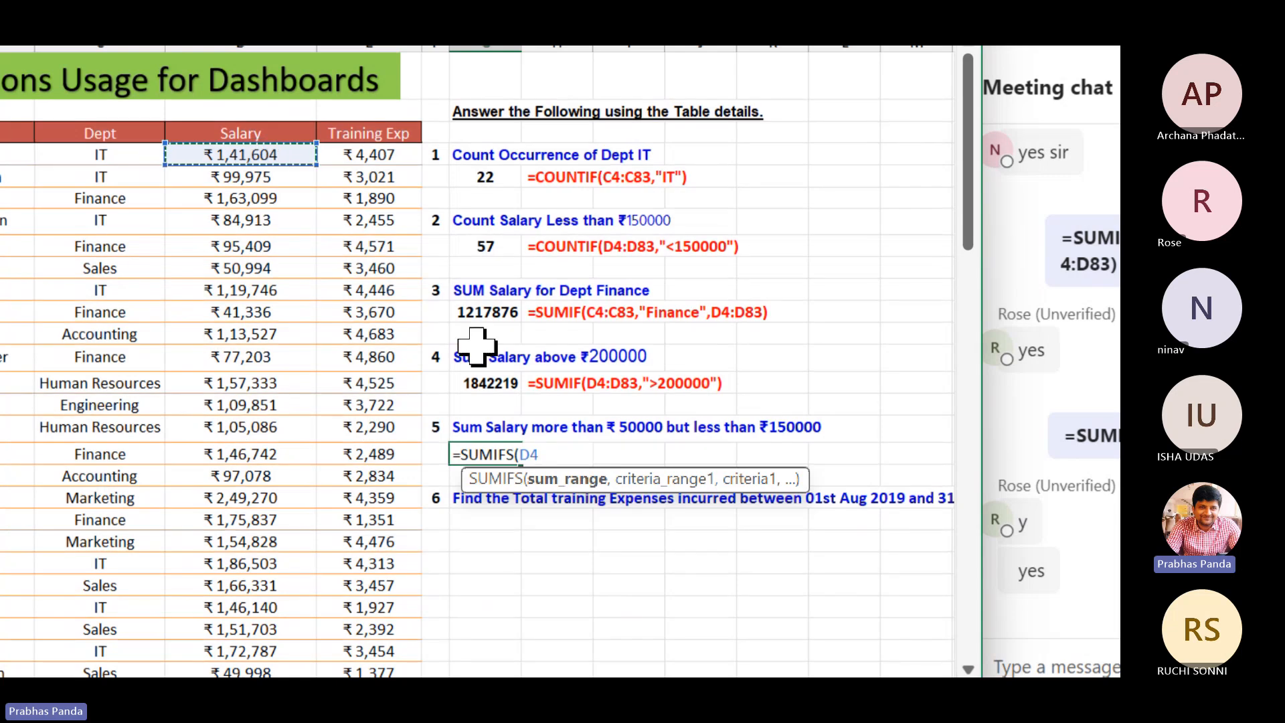
key("ctrl+shift+Down")
type(",")
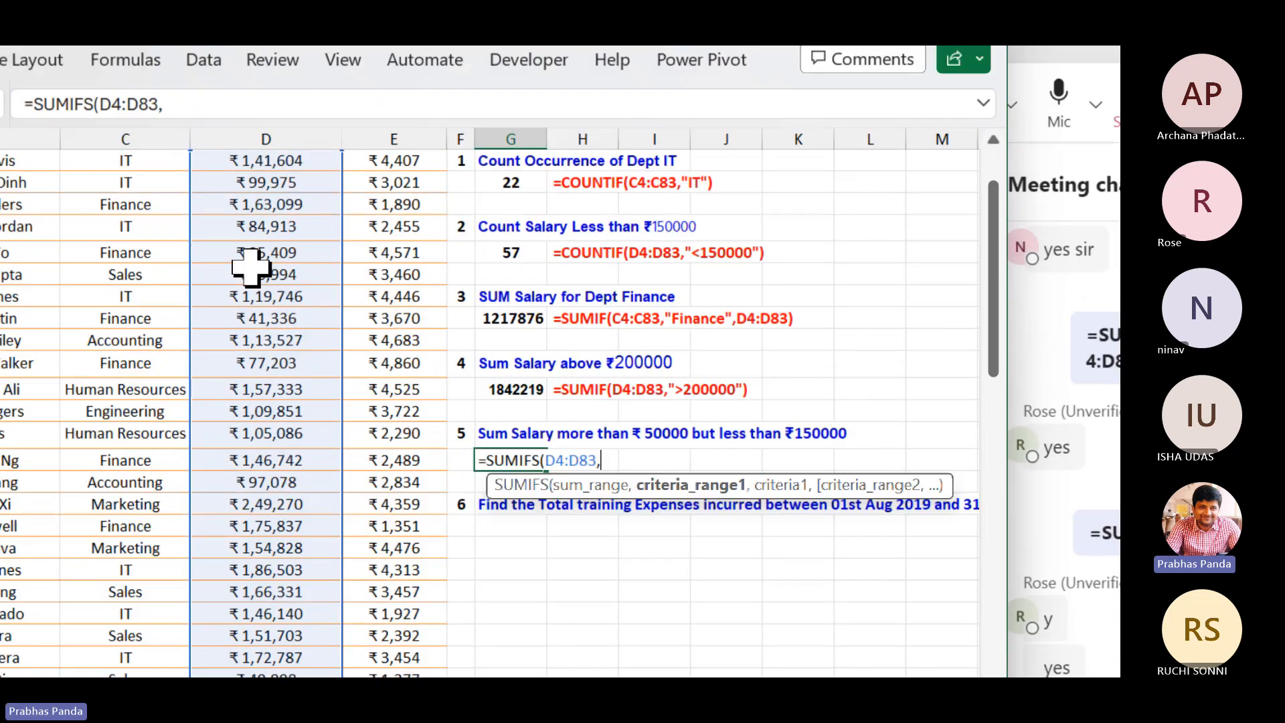
Add D4:D83 as the first criteria range of the SUMIFS formula with the criterion ">50000".
scroll(235, 426, "up", 2)
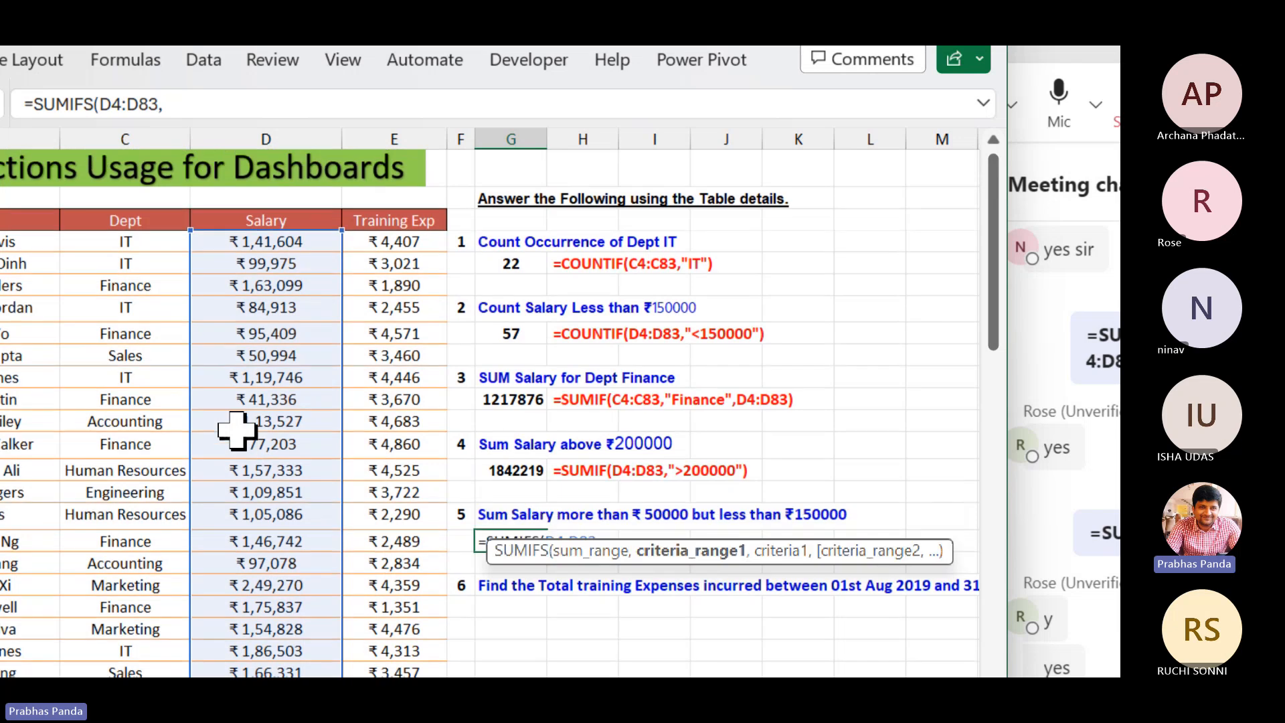
left_click(315, 253)
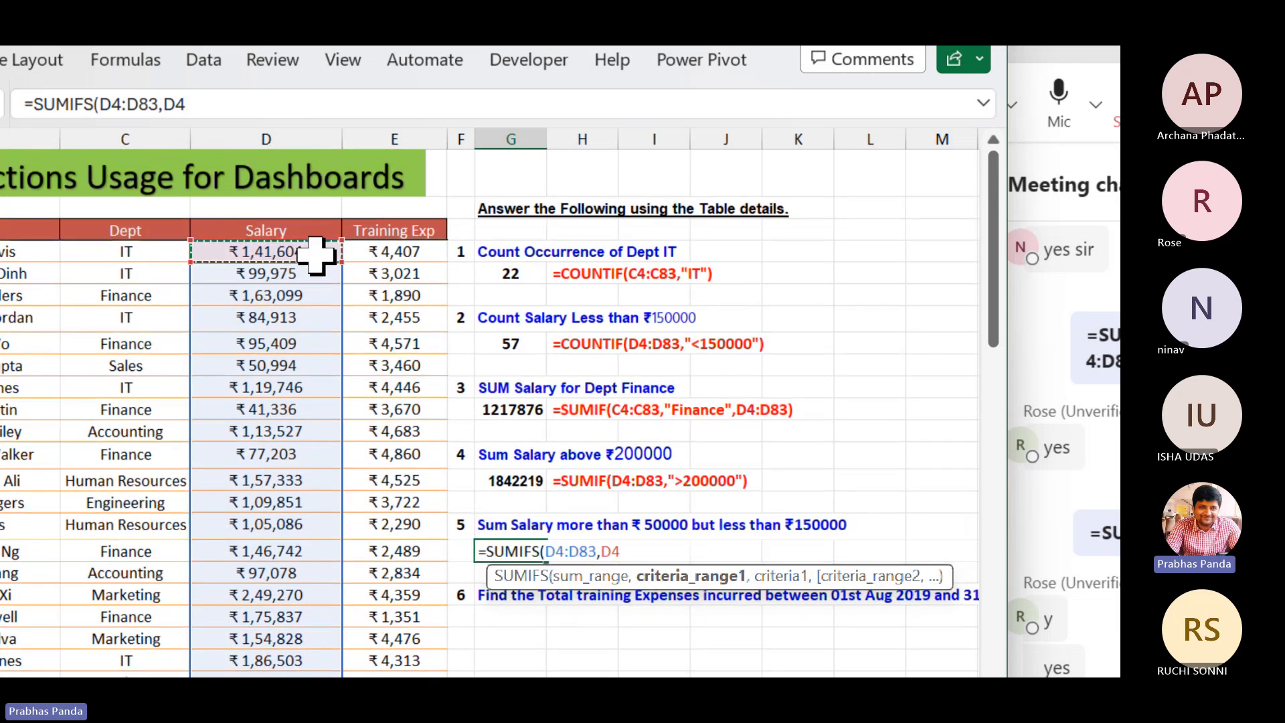
key("ctrl+shift+Down")
type(",")
scroll(315, 253, "up", 18)
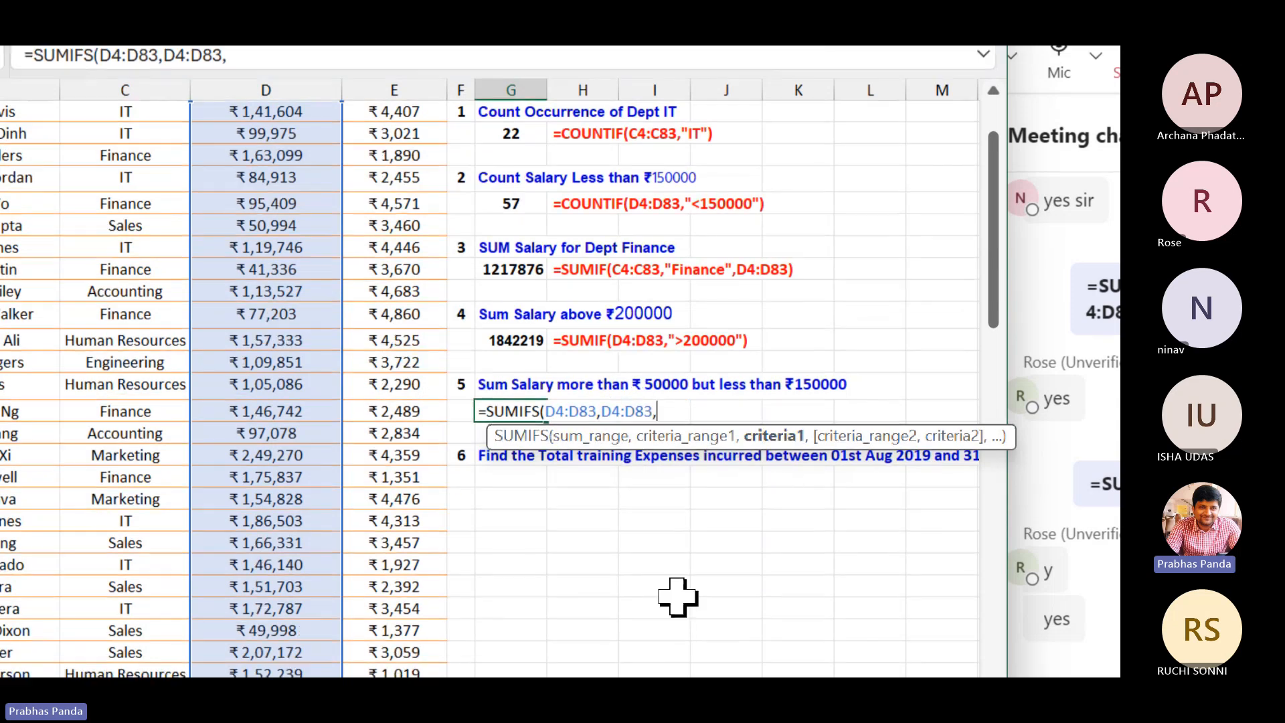
type("\">")
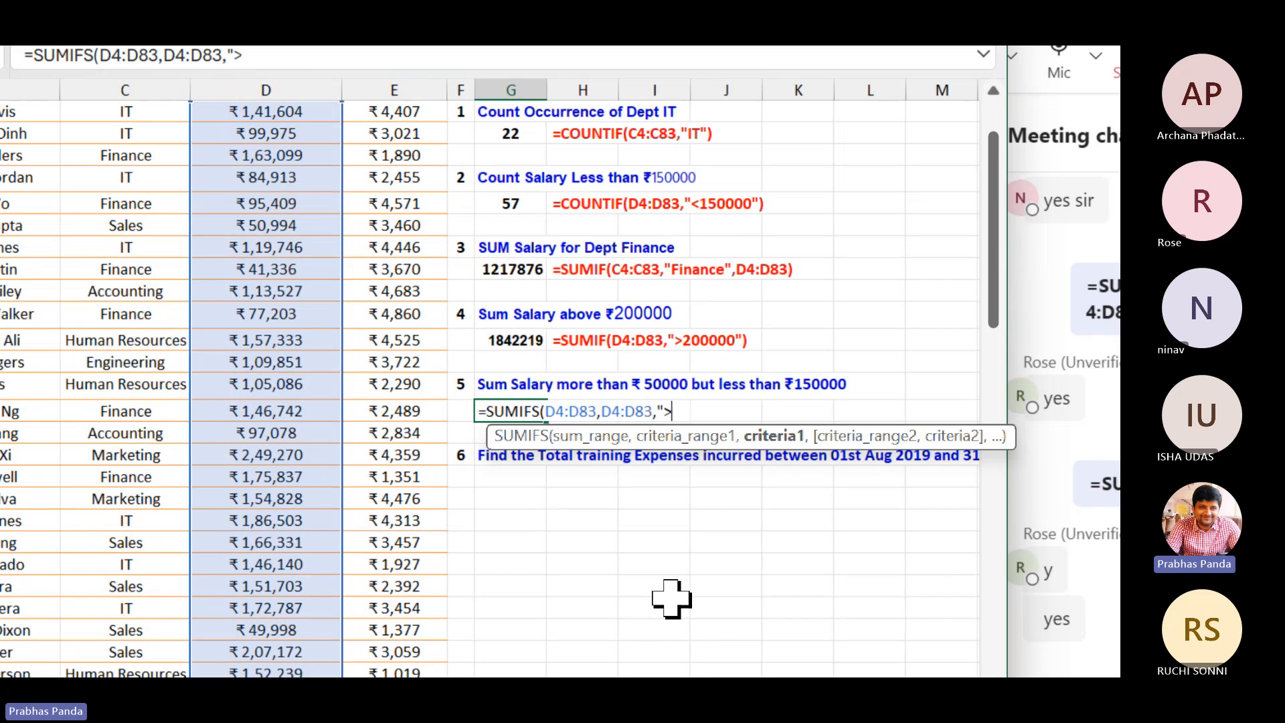
type("500000")
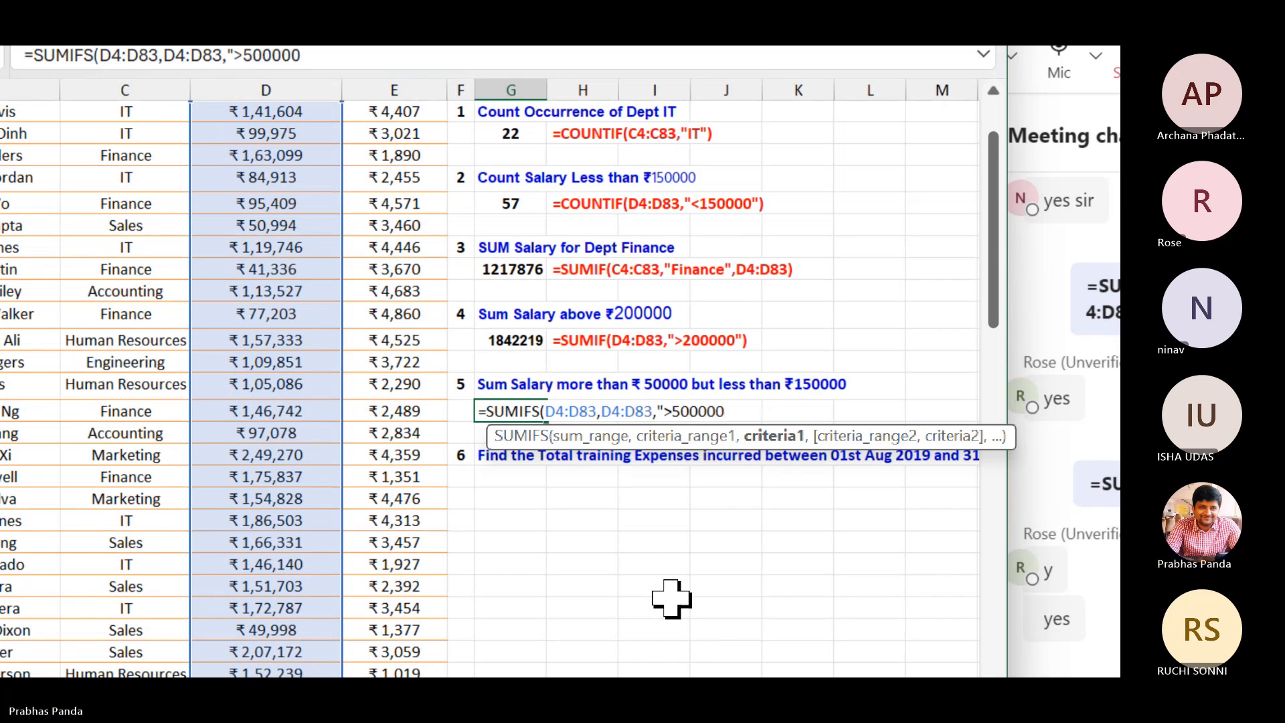
key("BackSpace")
key("BackSpace")
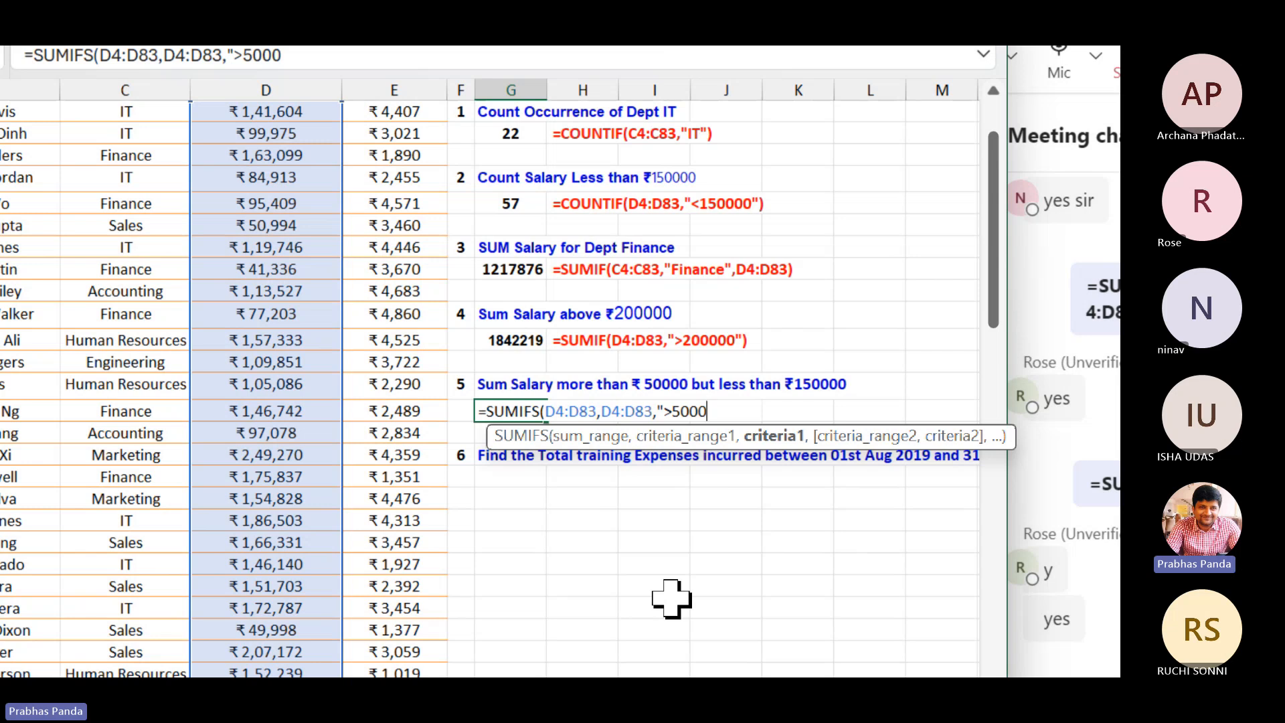
type("0\",")
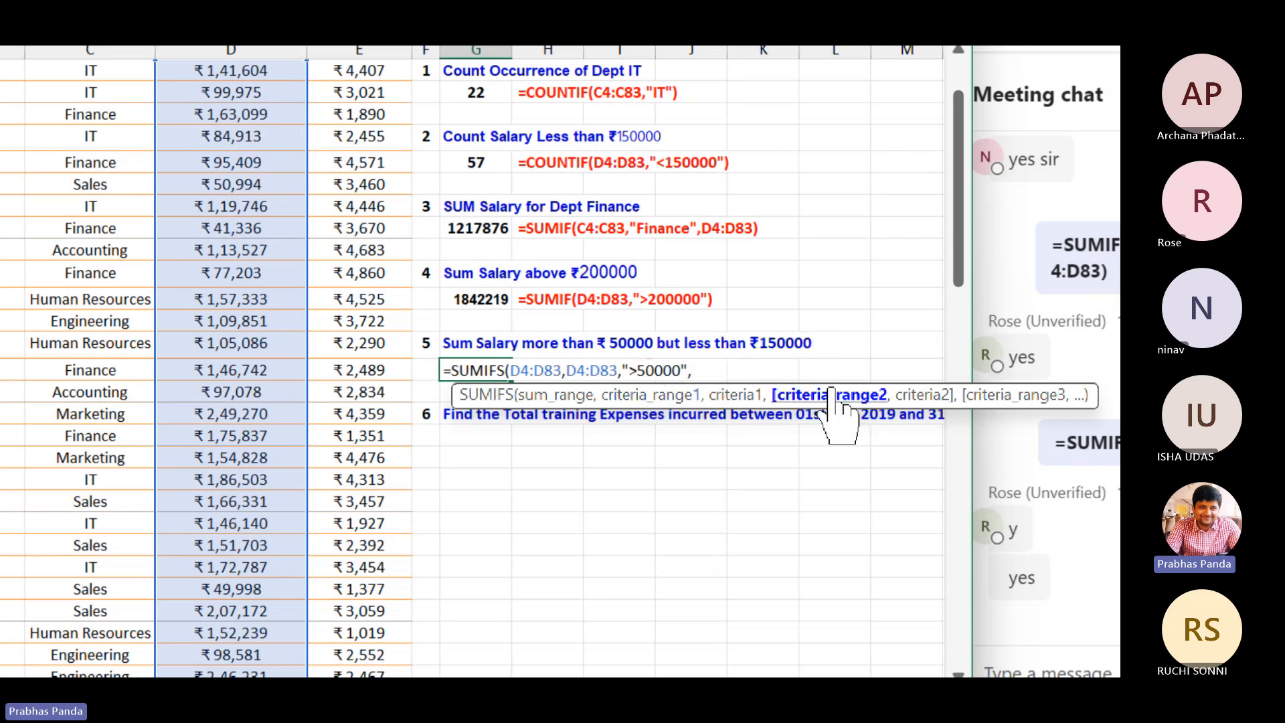
Add D4:D83 as the second criteria range with the criterion "<150000" and complete the SUMIFS formula in G17.
scroll(251, 155, "up", 1)
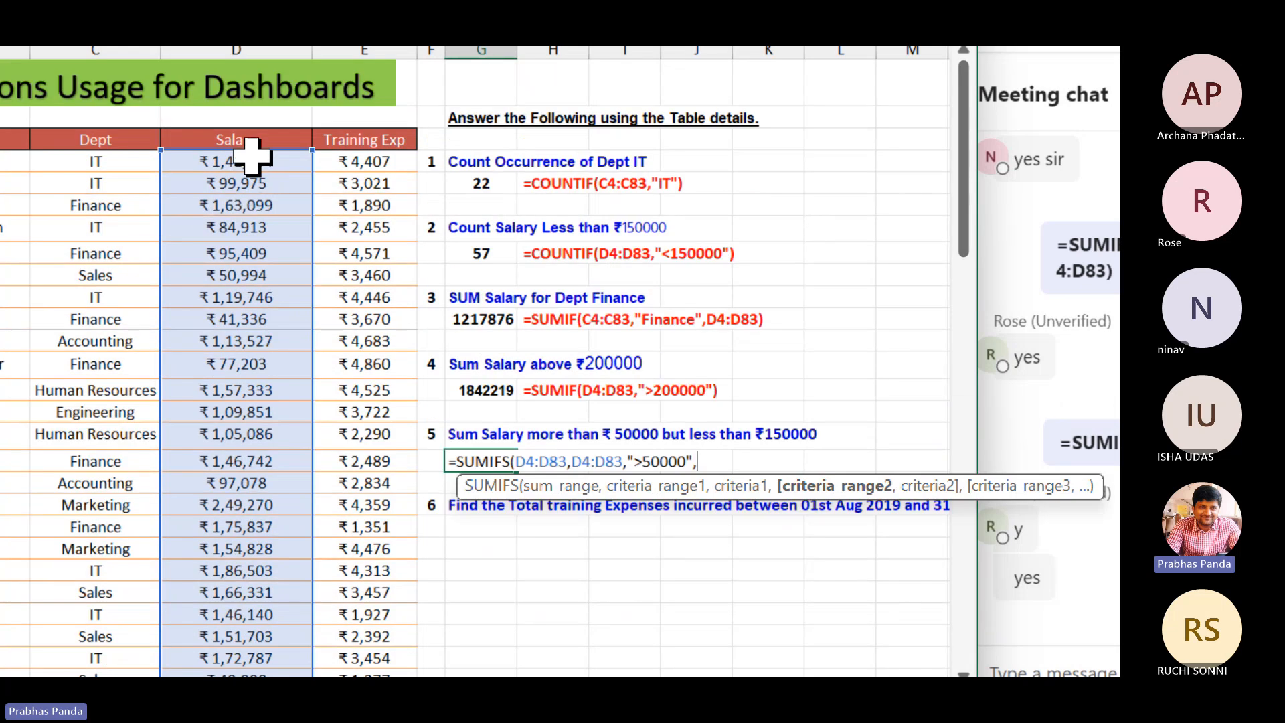
left_click(251, 155)
key("ctrl+shift+Down")
type(",")
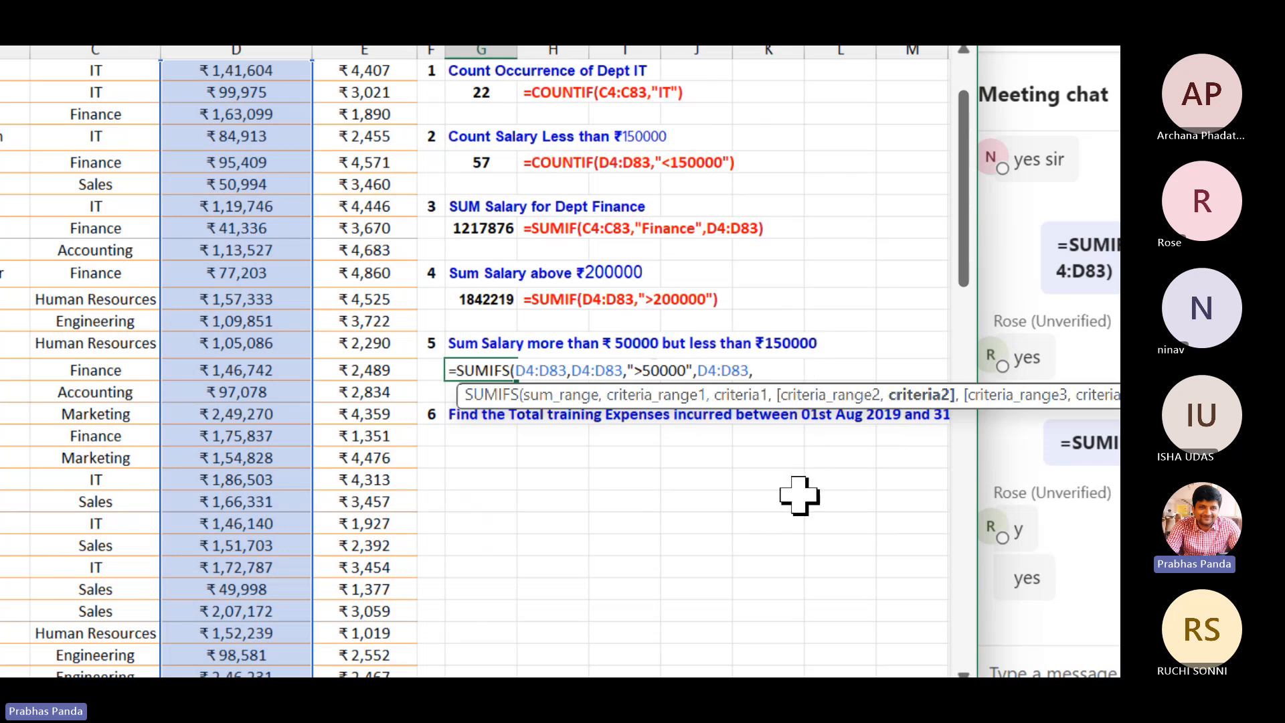
type("\"<1")
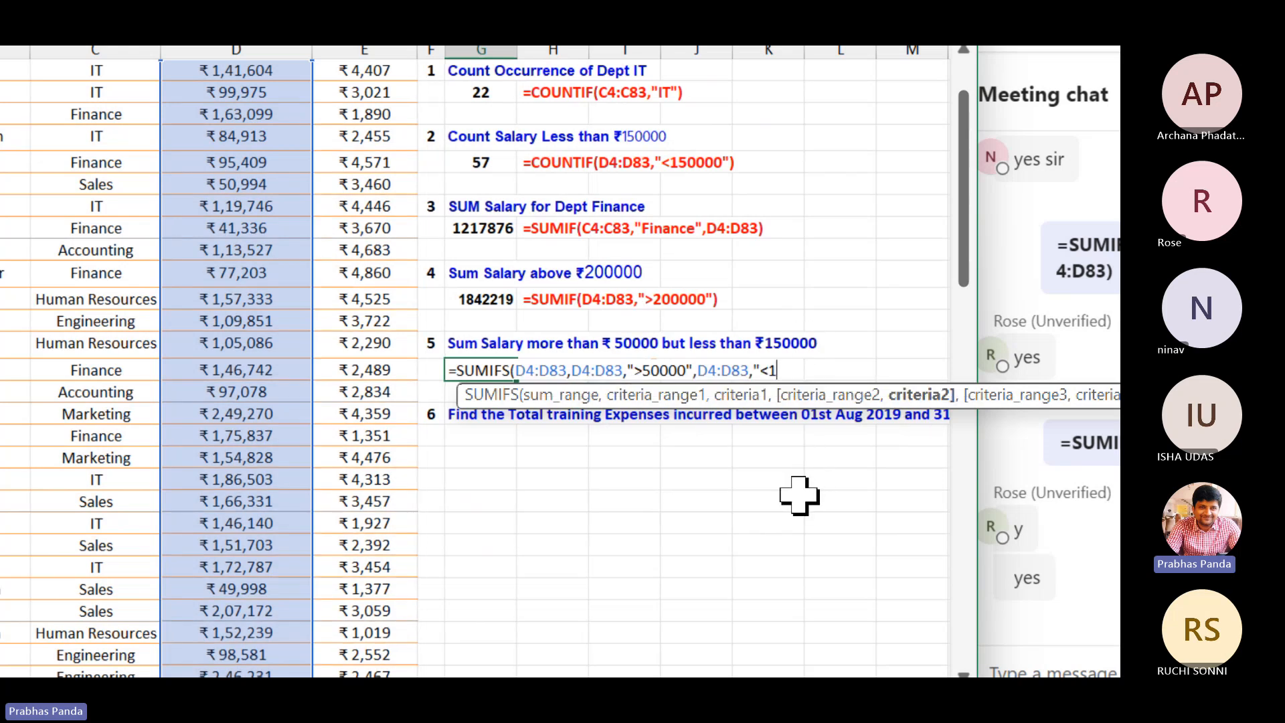
type("50000\"")
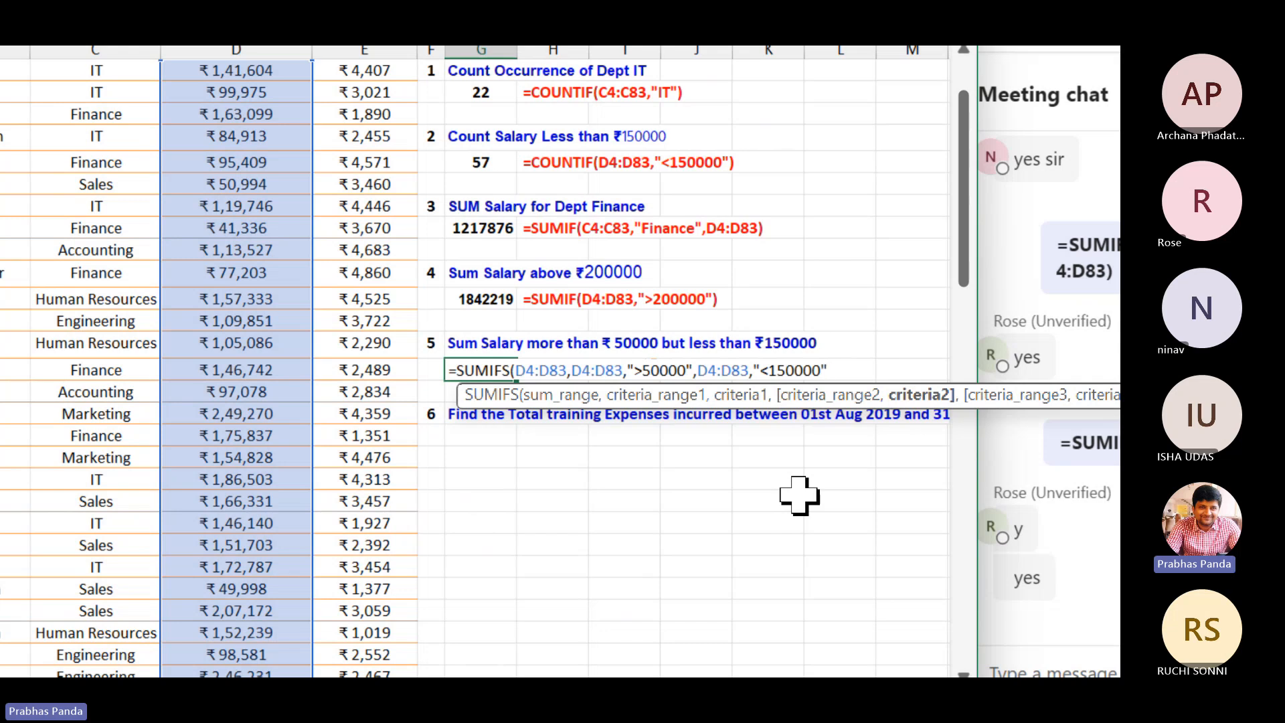
key("Return")
key("Up")
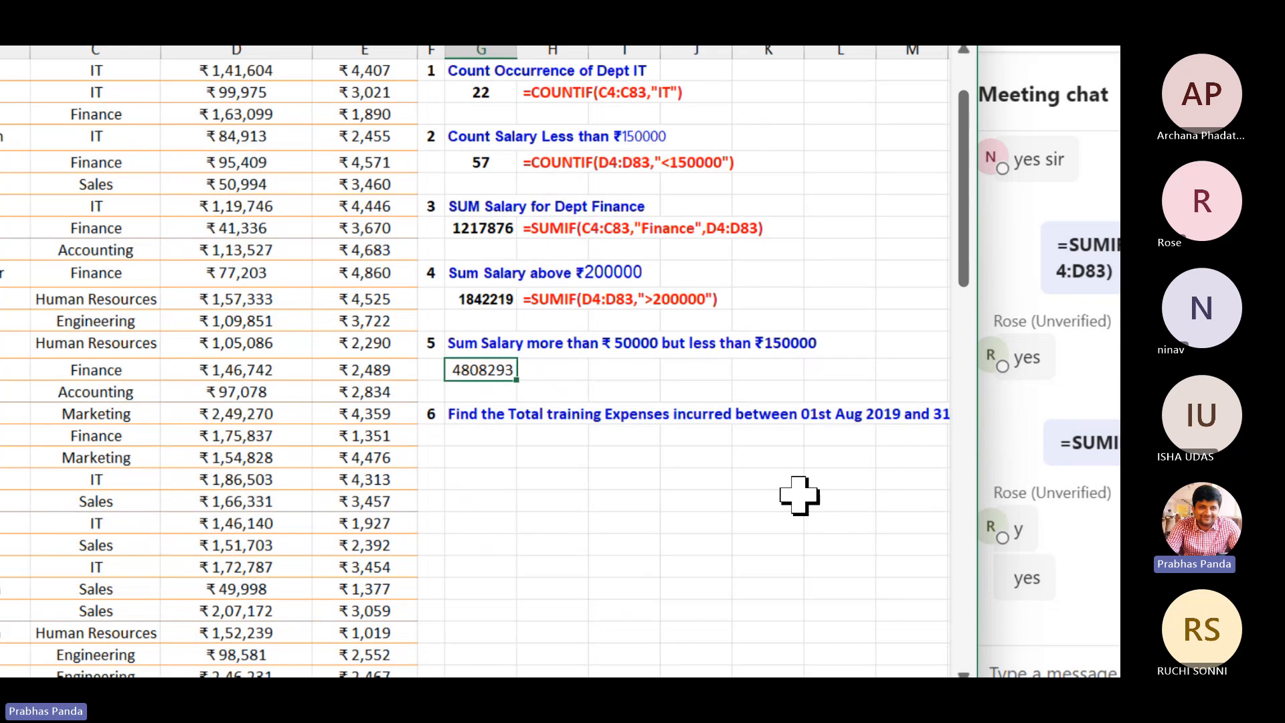
Make the sum in G17 bold and place its formula =SUMIFS(D4:D83,D4:D83,">50000",D4:D83,"<150000") as visible text in H17.
key("F2")
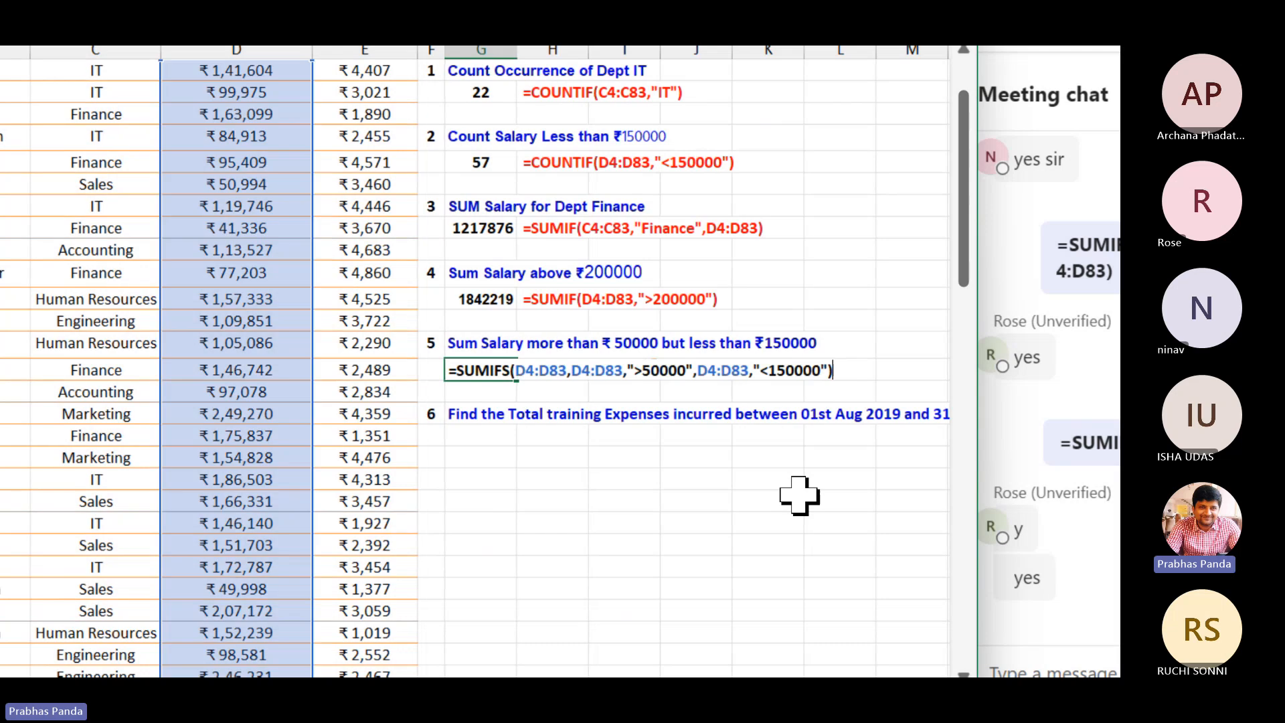
key("ctrl+c")
key("Escape")
key("Right")
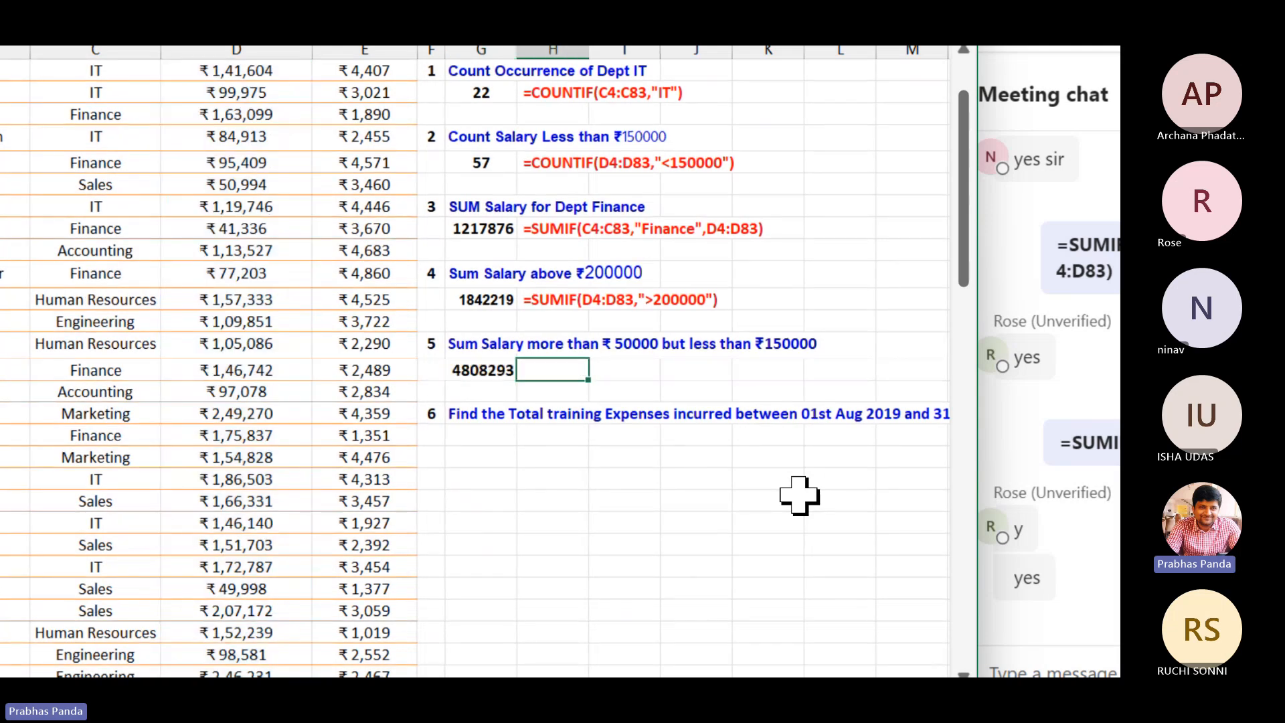
type("'")
key("ctrl+v")
key("Return")
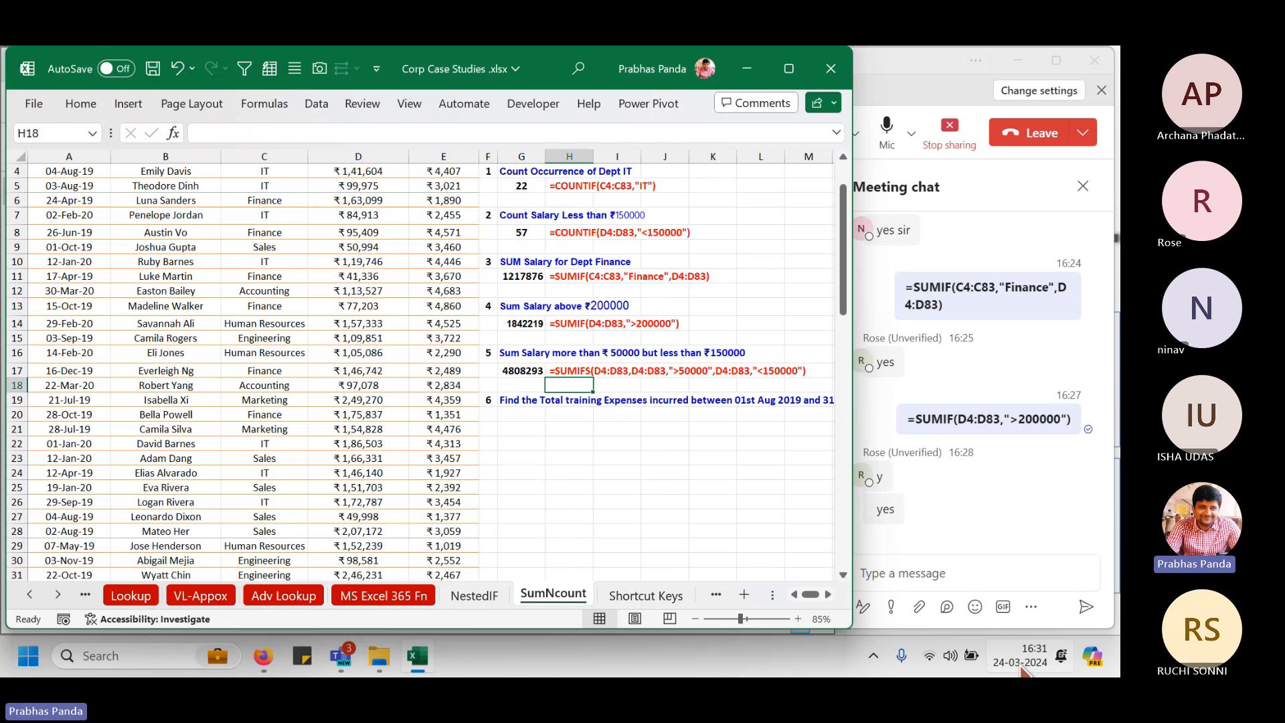
Send the formula =SUMIFS(D4:D83,D4:D83,">50000",D4:D83,"<150000") in the Microsoft Teams meeting chat and return to the Excel workbook.
left_click(956, 574)
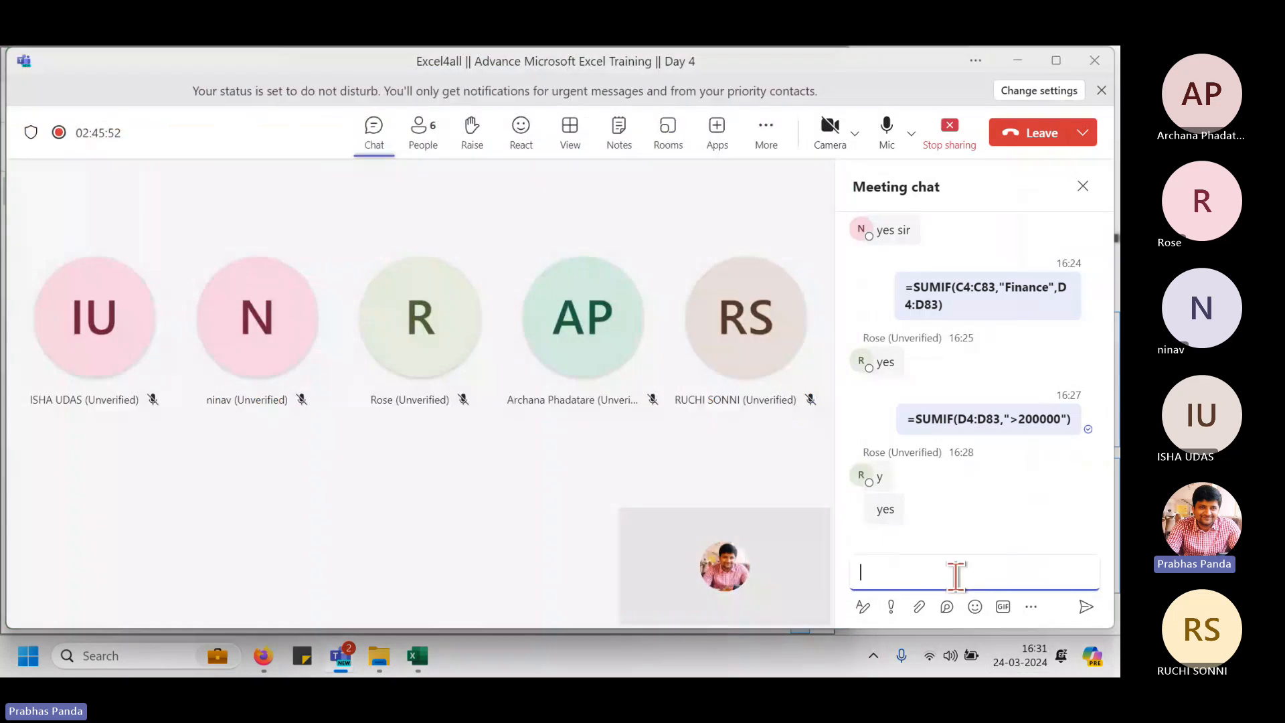
key("ctrl+v")
key("Return")
key("alt+Tab")
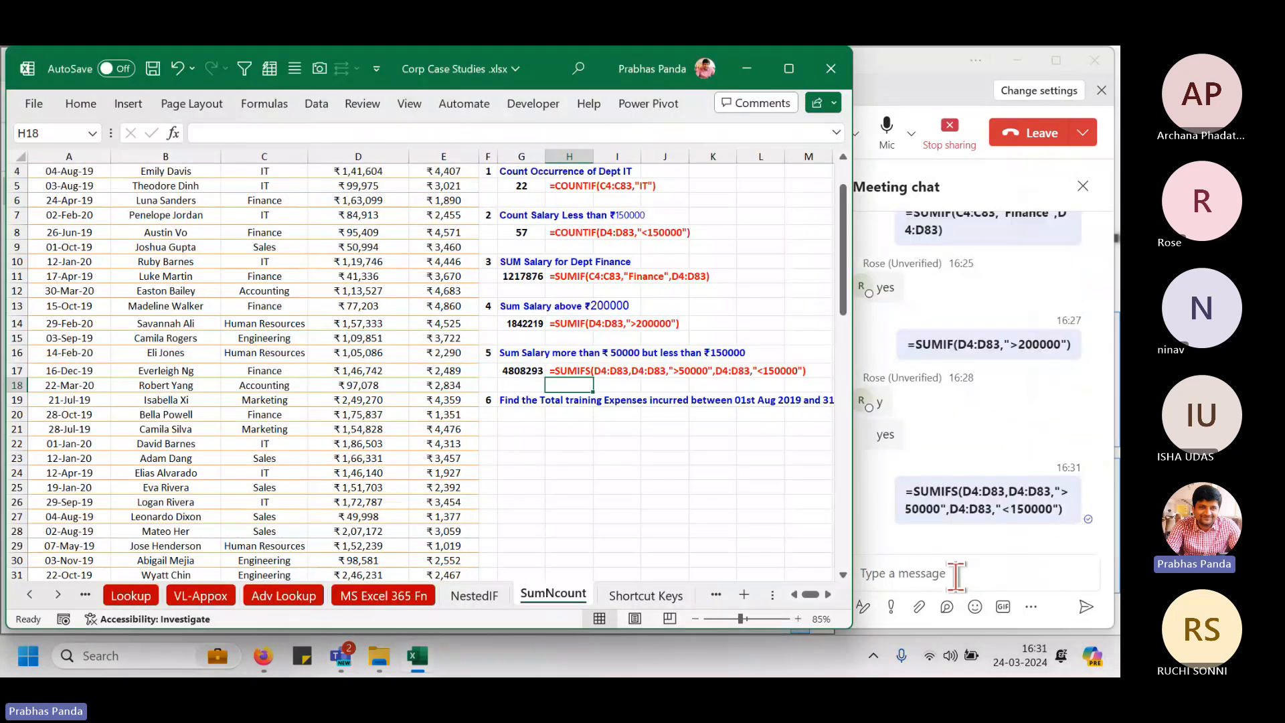
Examine the full question of exercise 6 on total training expenses against the table columns, with its answer cell G20 selected.
scroll(780, 423, "up", 1)
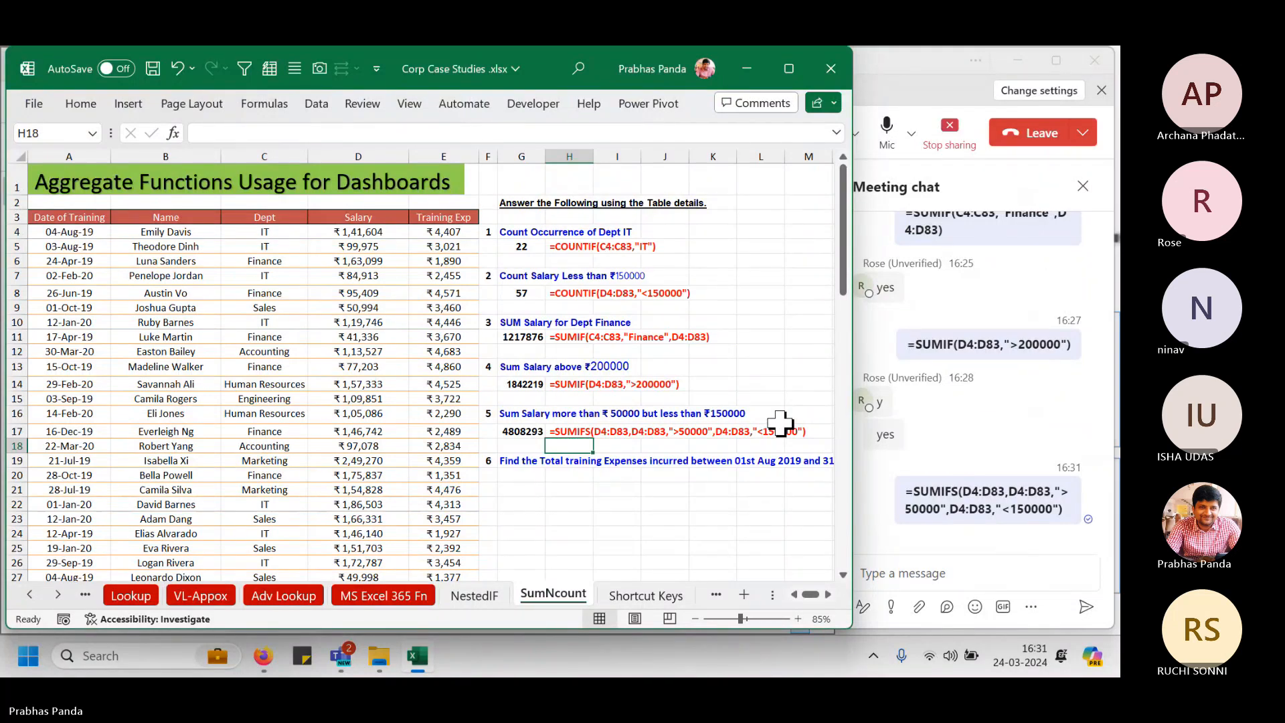
scroll(745, 438, "down", 1)
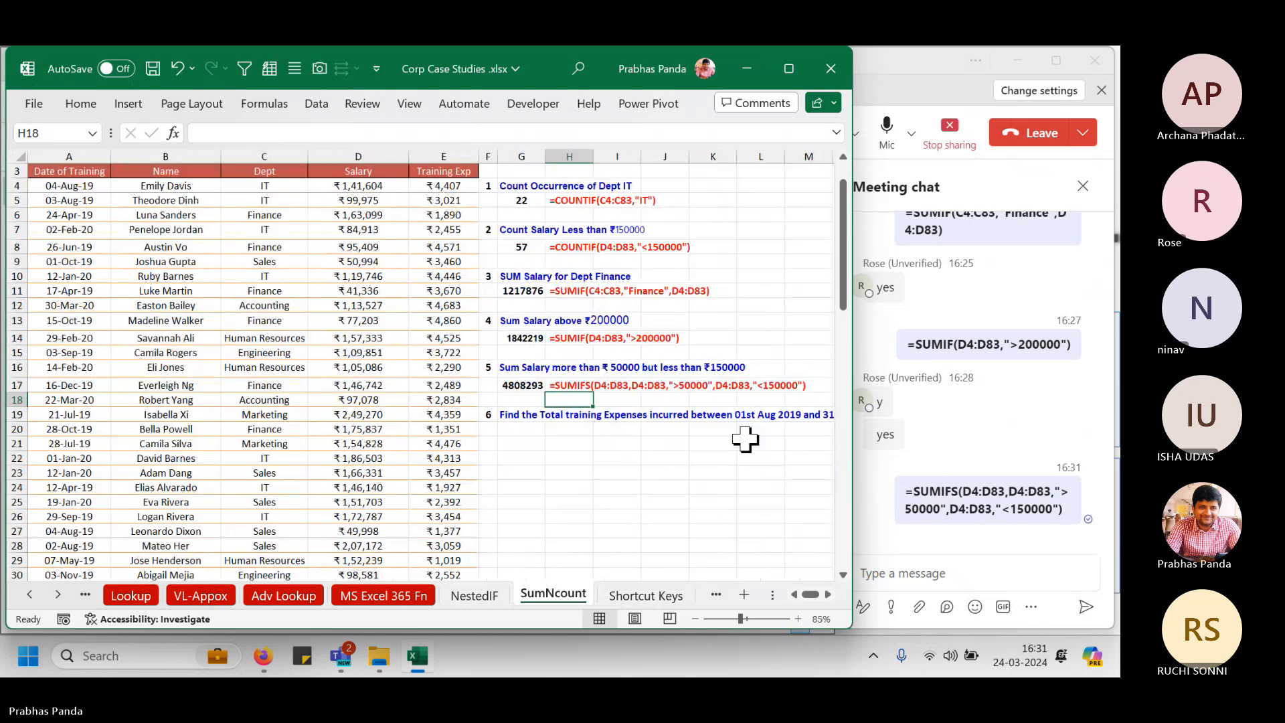
scroll(744, 439, "up", 1)
key("Right")
key("Right")
key("Right")
key("Right")
key("Right")
key("Right")
key("Right")
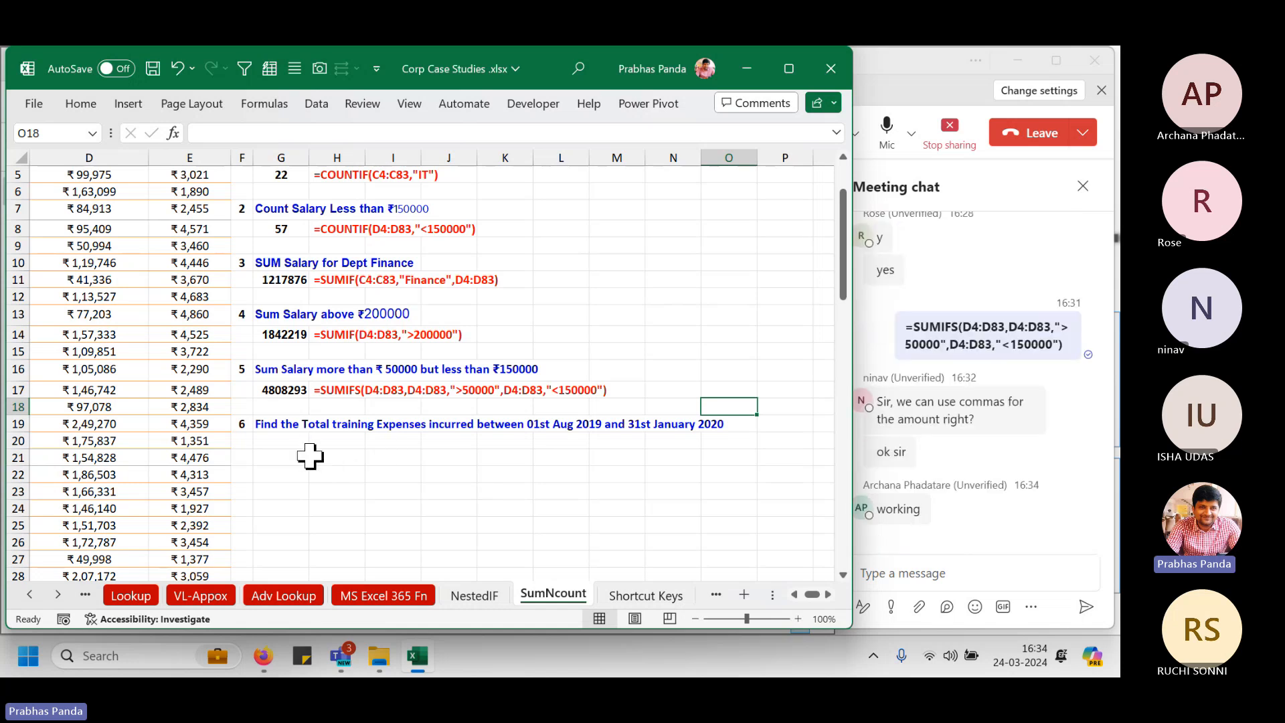
left_click(278, 443)
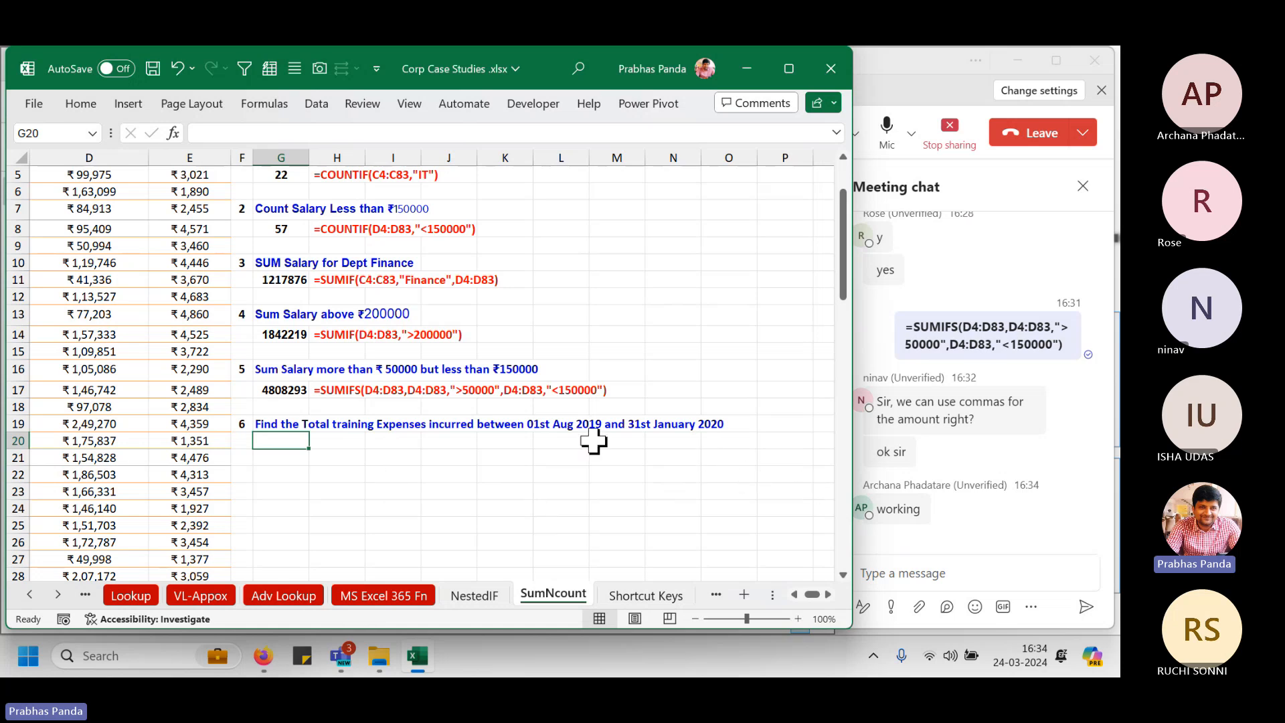
scroll(125, 424, "up", 2)
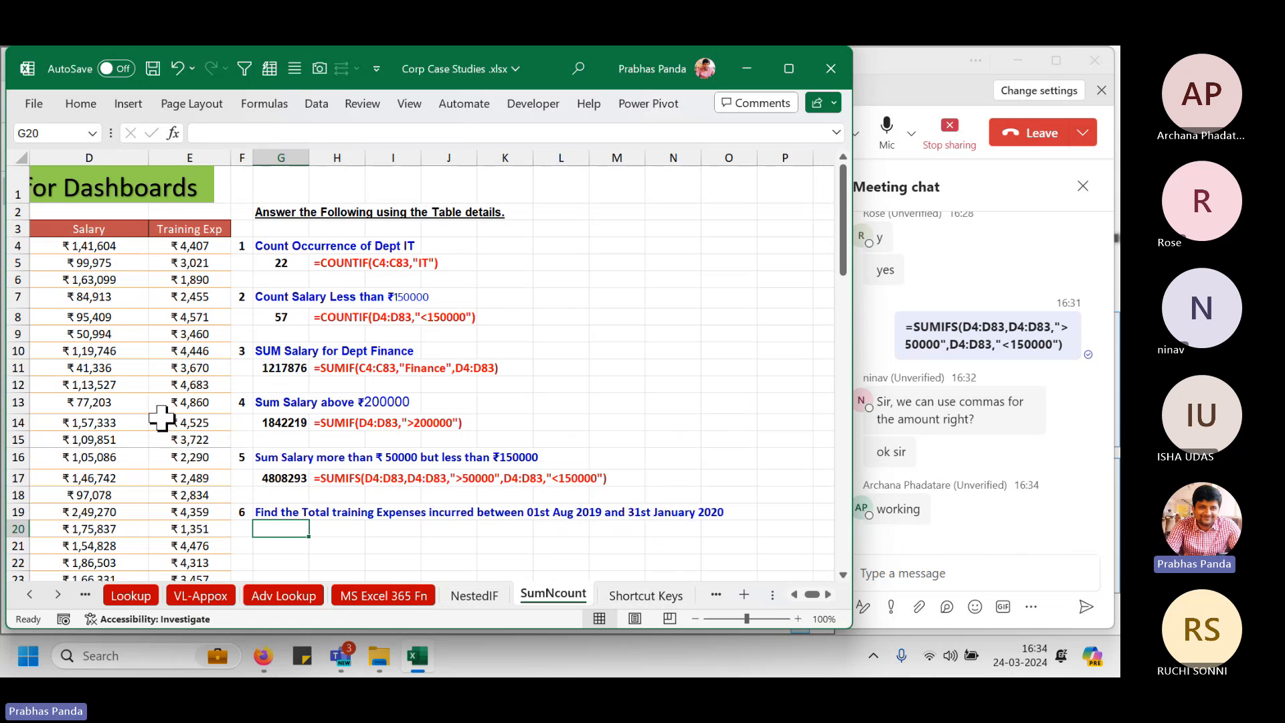
scroll(162, 415, "down", 1)
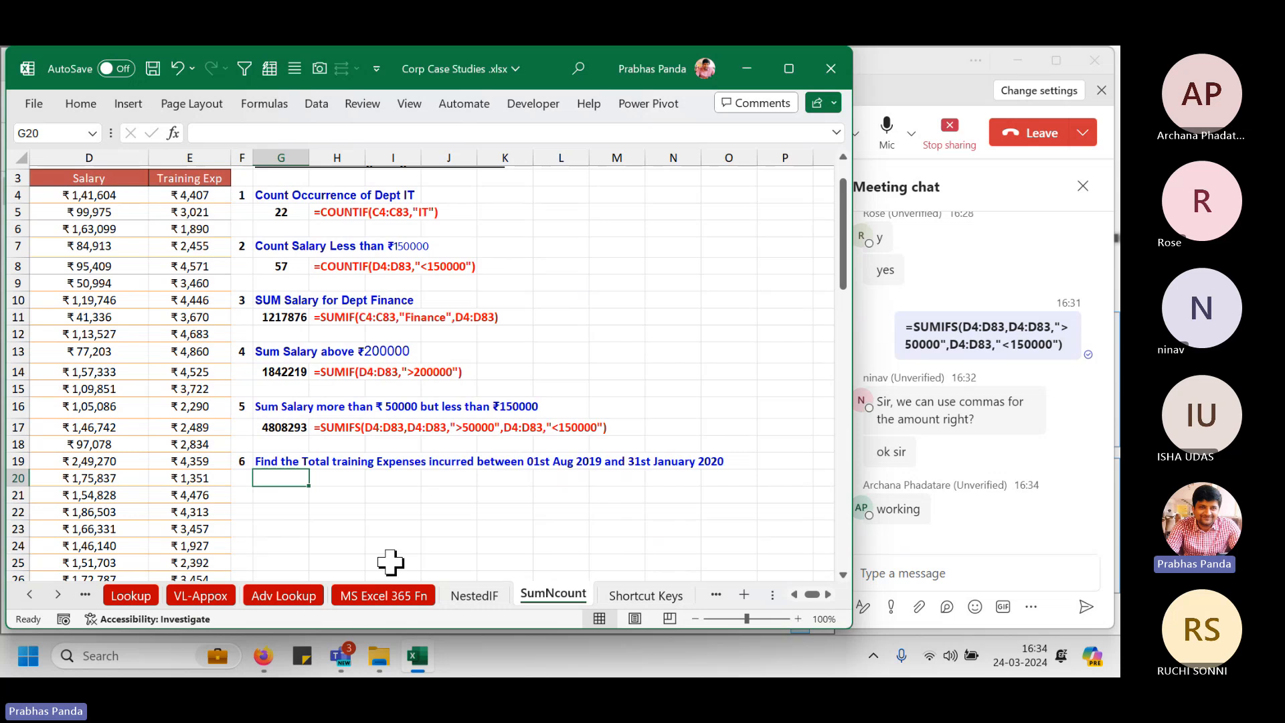
Start a SUMIFS formula in G20 with the training expenses E4:E83 as the sum range.
type("=sumi")
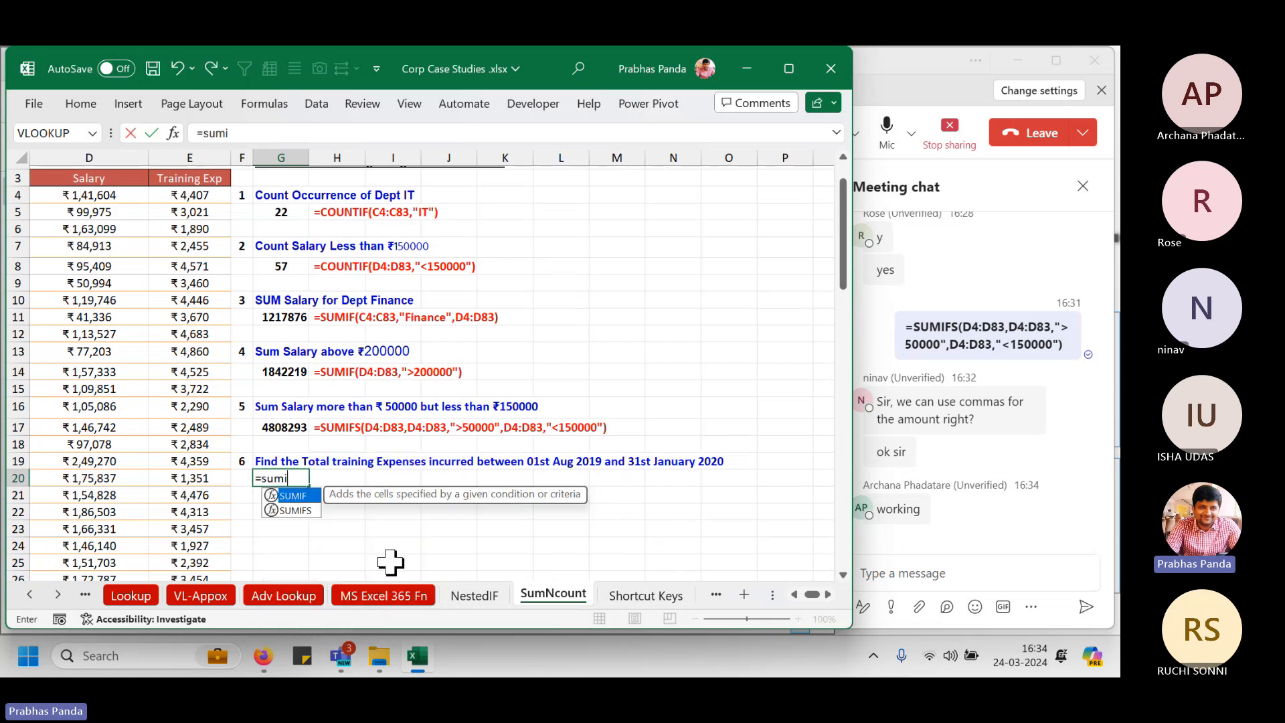
type("fs")
key("Tab")
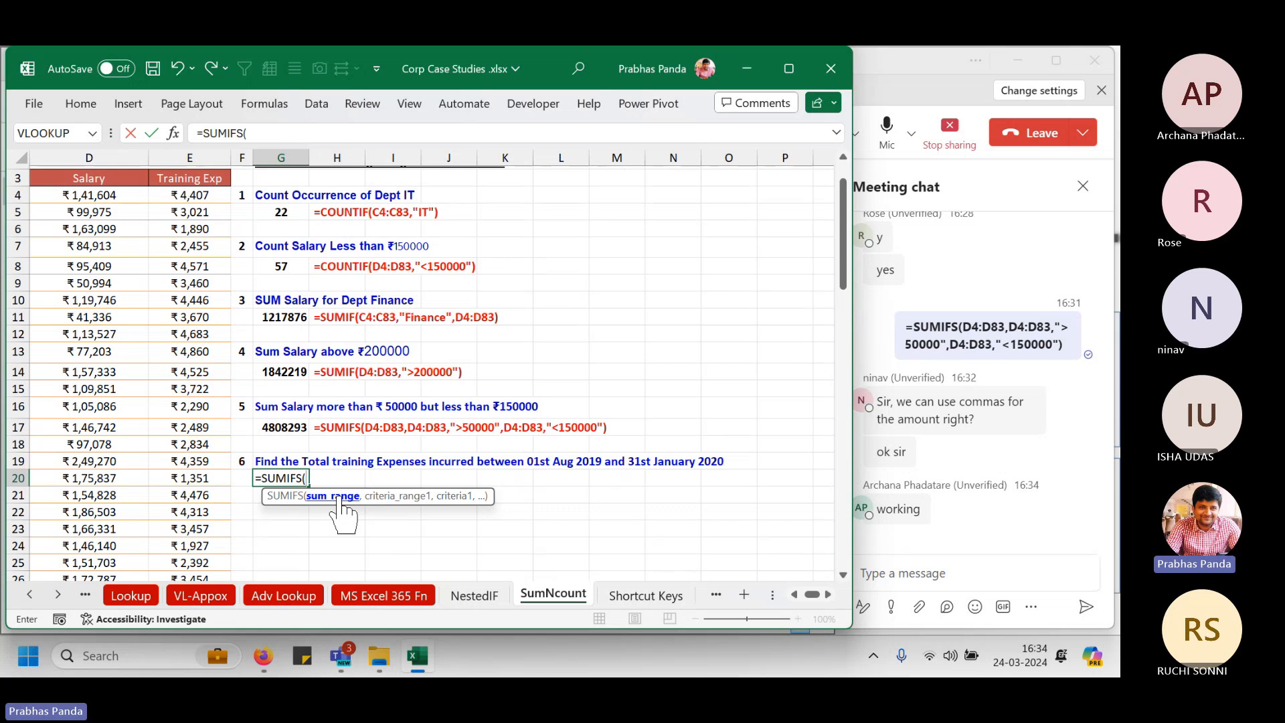
left_click(211, 194)
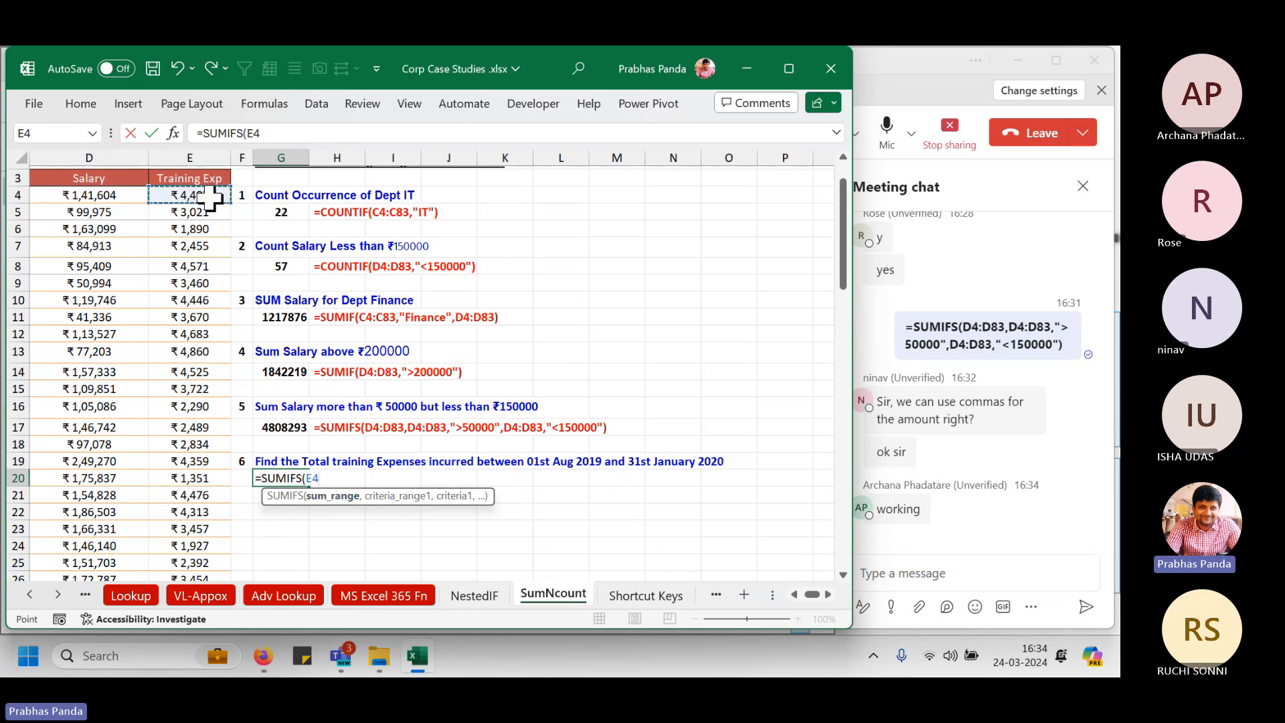
key("ctrl+shift+Down")
type(",")
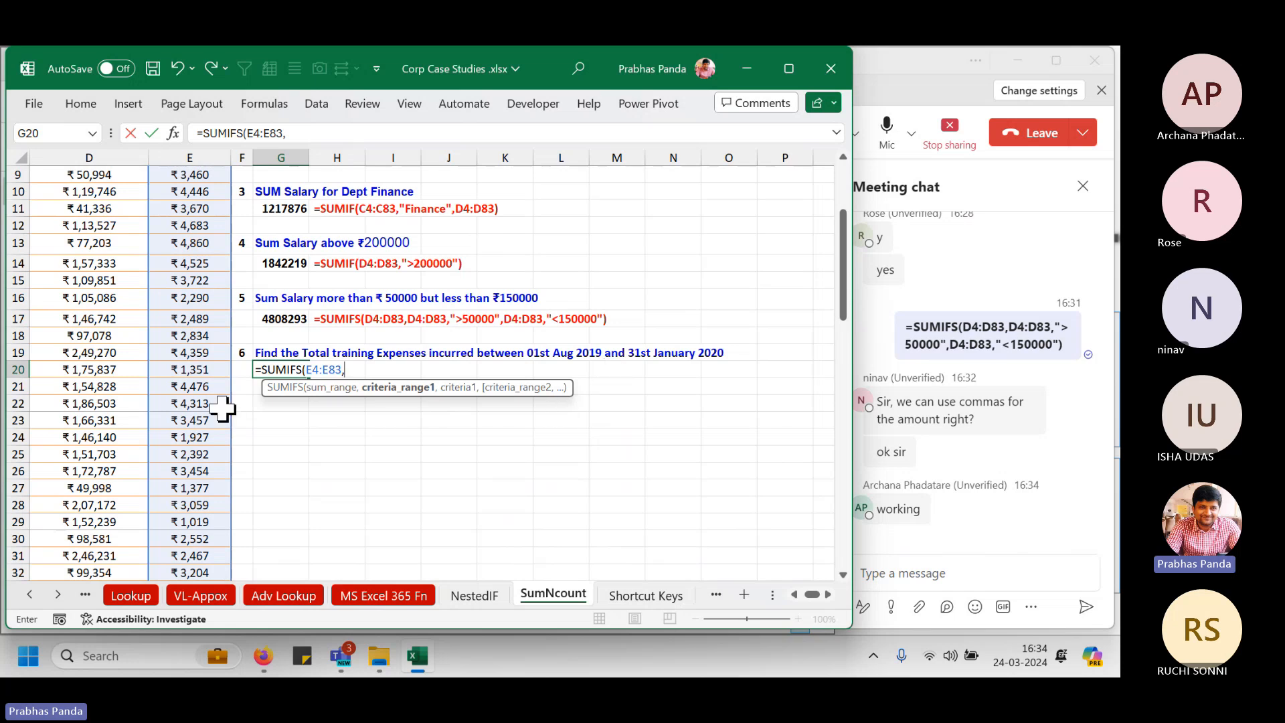
Add the training dates A4:A83 as the first criteria range of the SUMIFS formula in G20.
left_click_drag(817, 596, 708, 588)
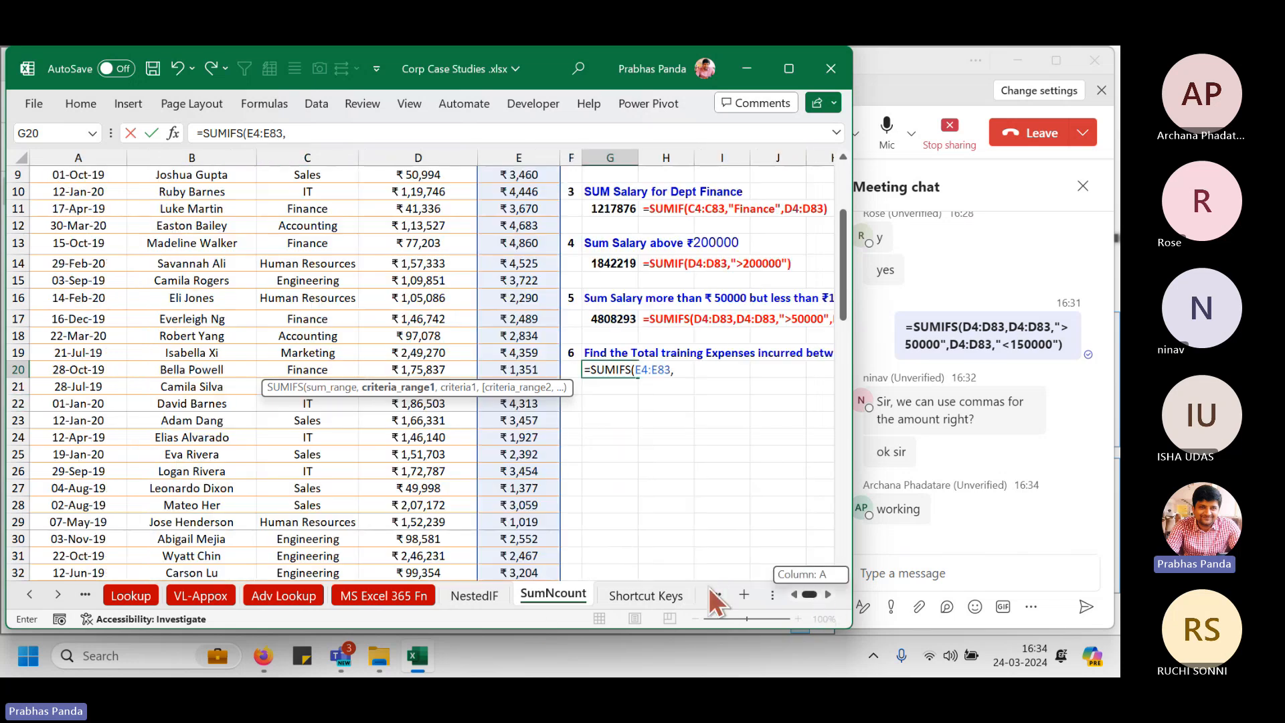
scroll(141, 430, "up", 3)
left_click(83, 248)
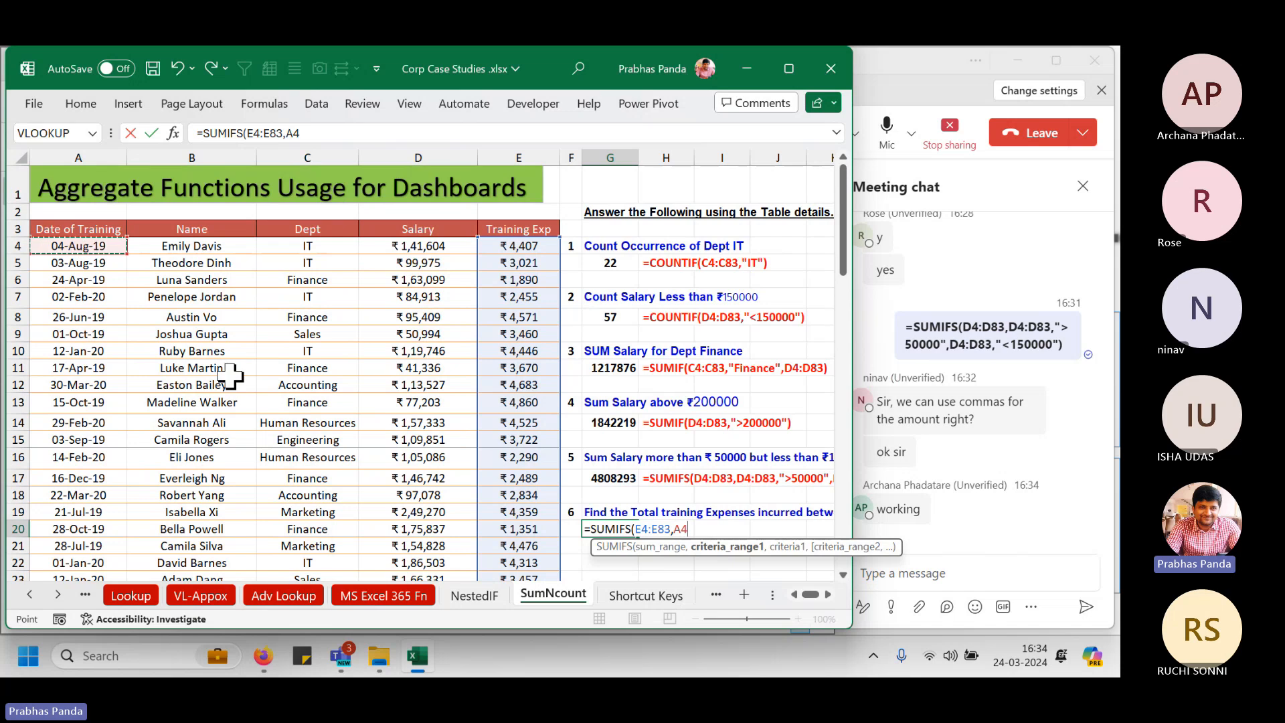
key("ctrl+shift+Down")
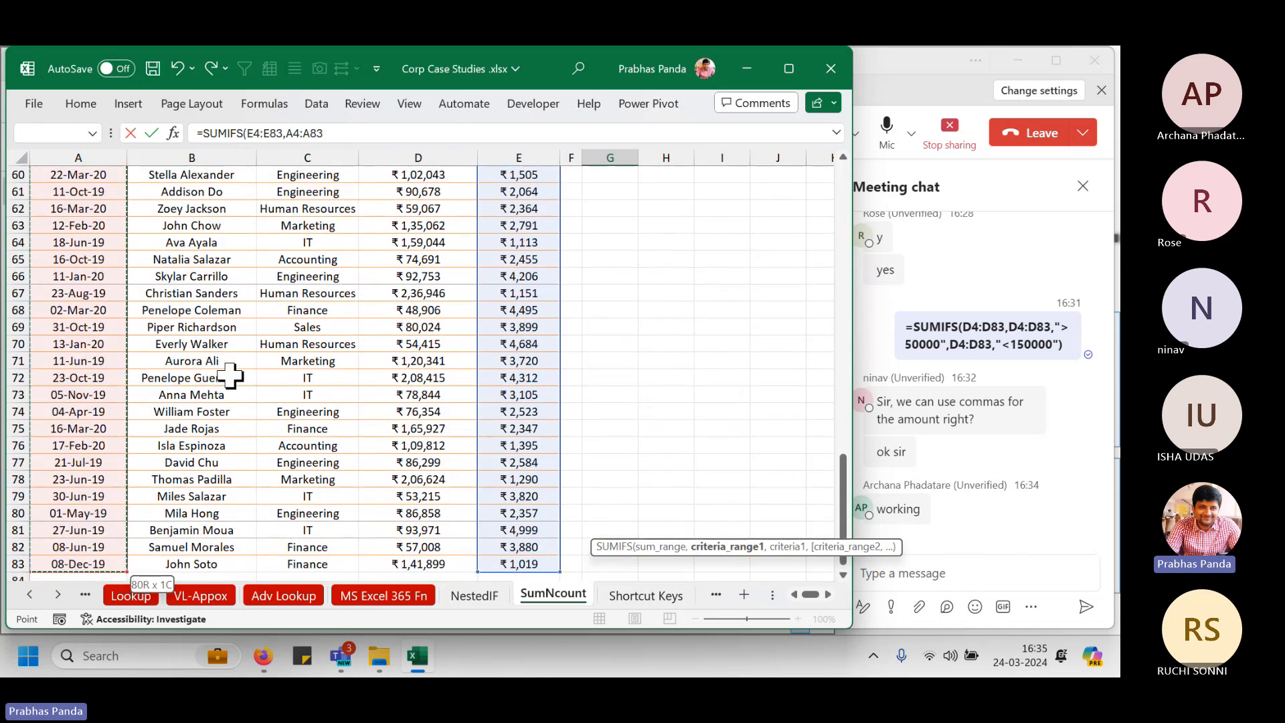
type(",")
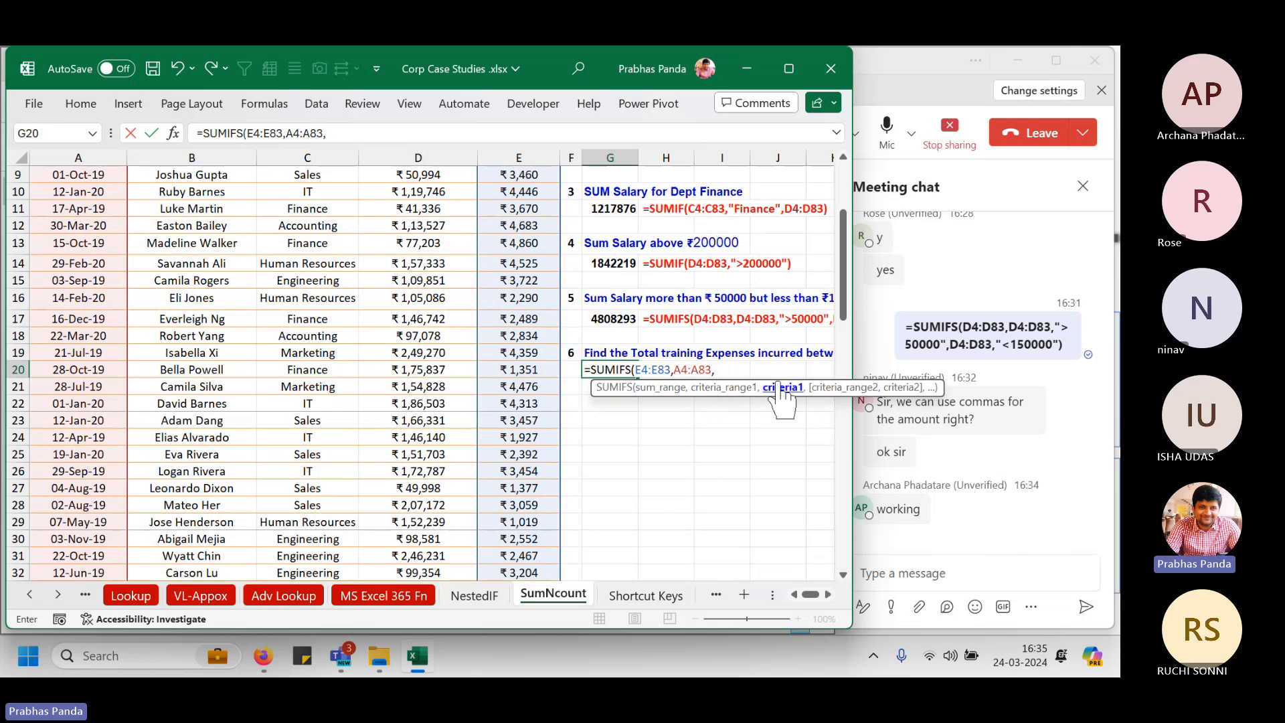
Enter ">=01-Aug-2019" as the first criterion of the SUMIFS formula in G20.
left_click(828, 595)
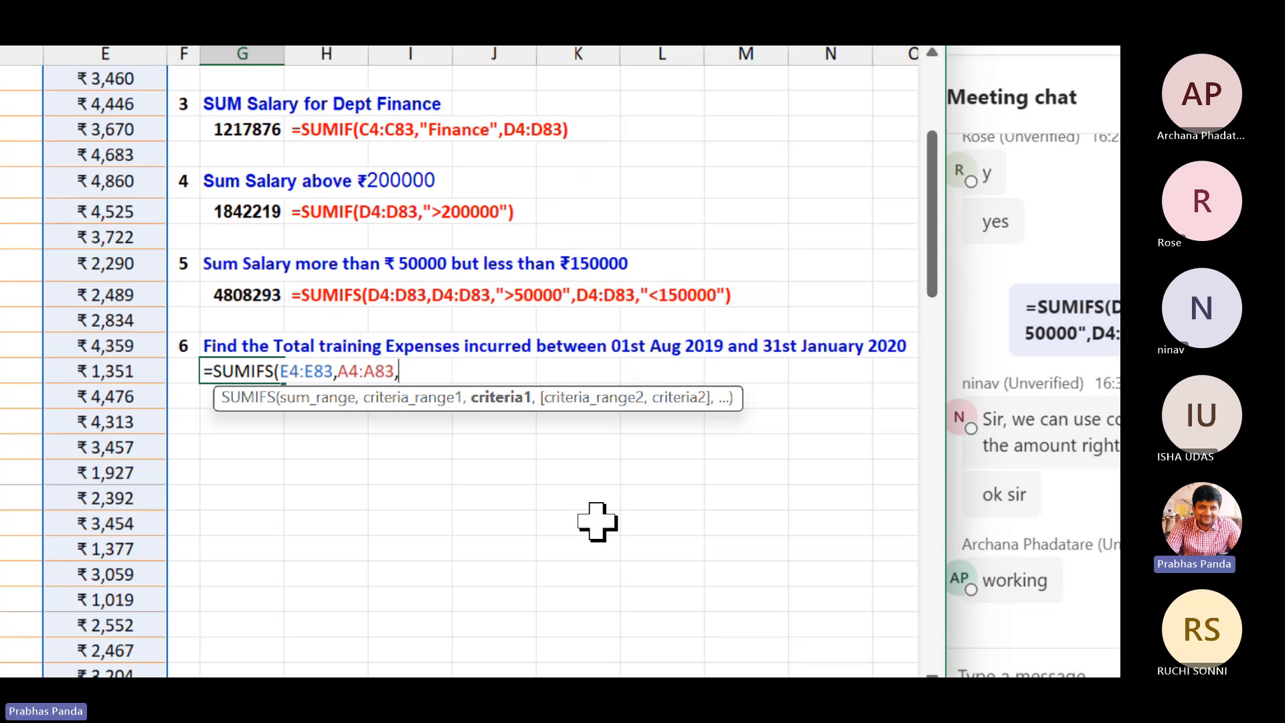
type("\"")
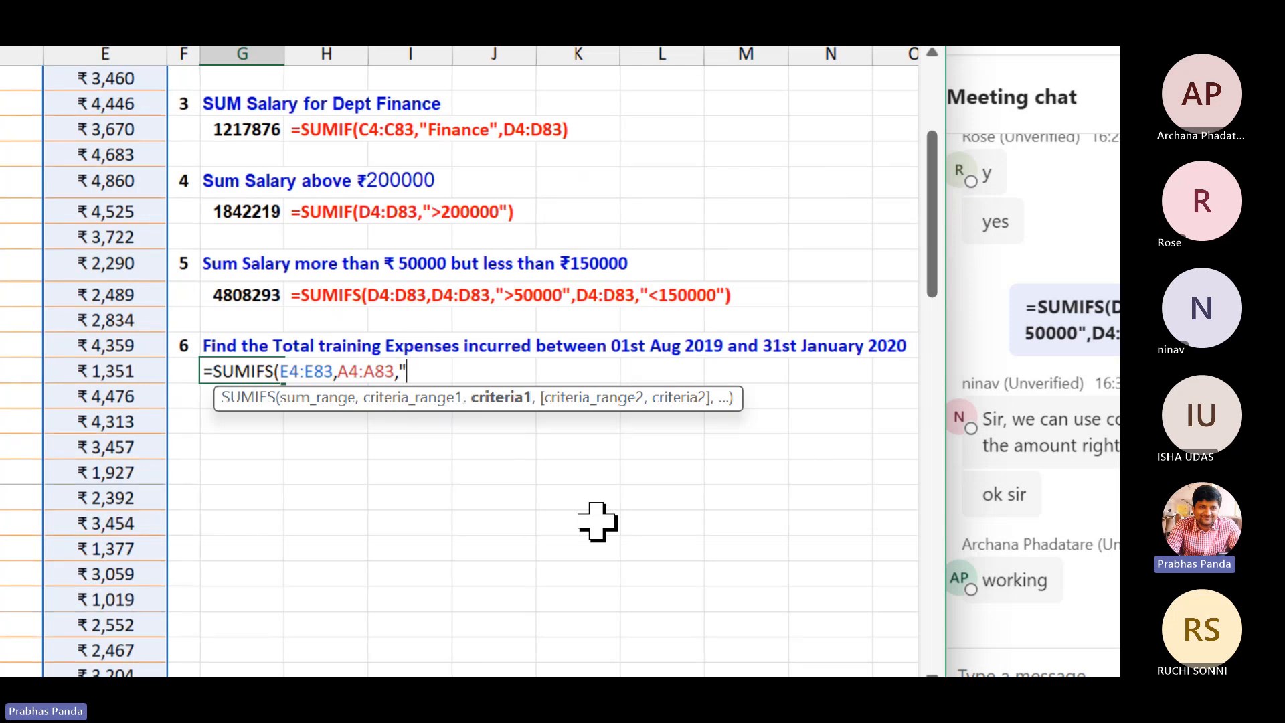
type(">=")
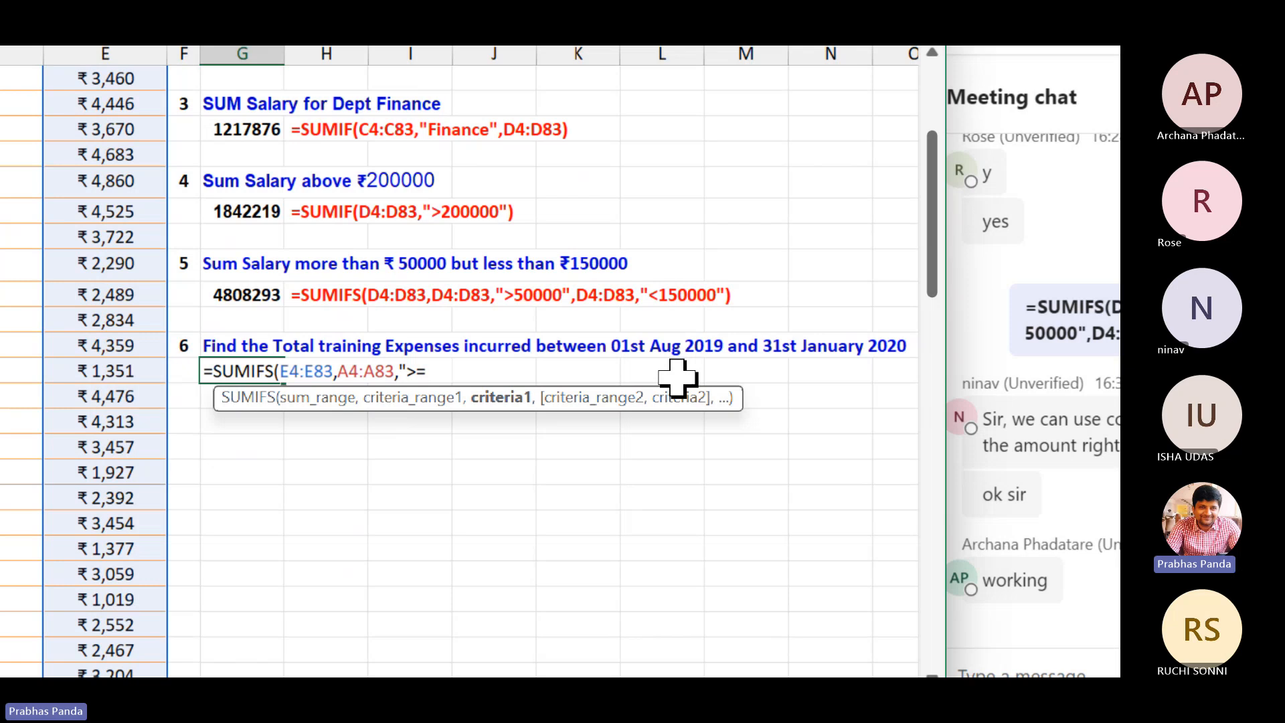
type("01-")
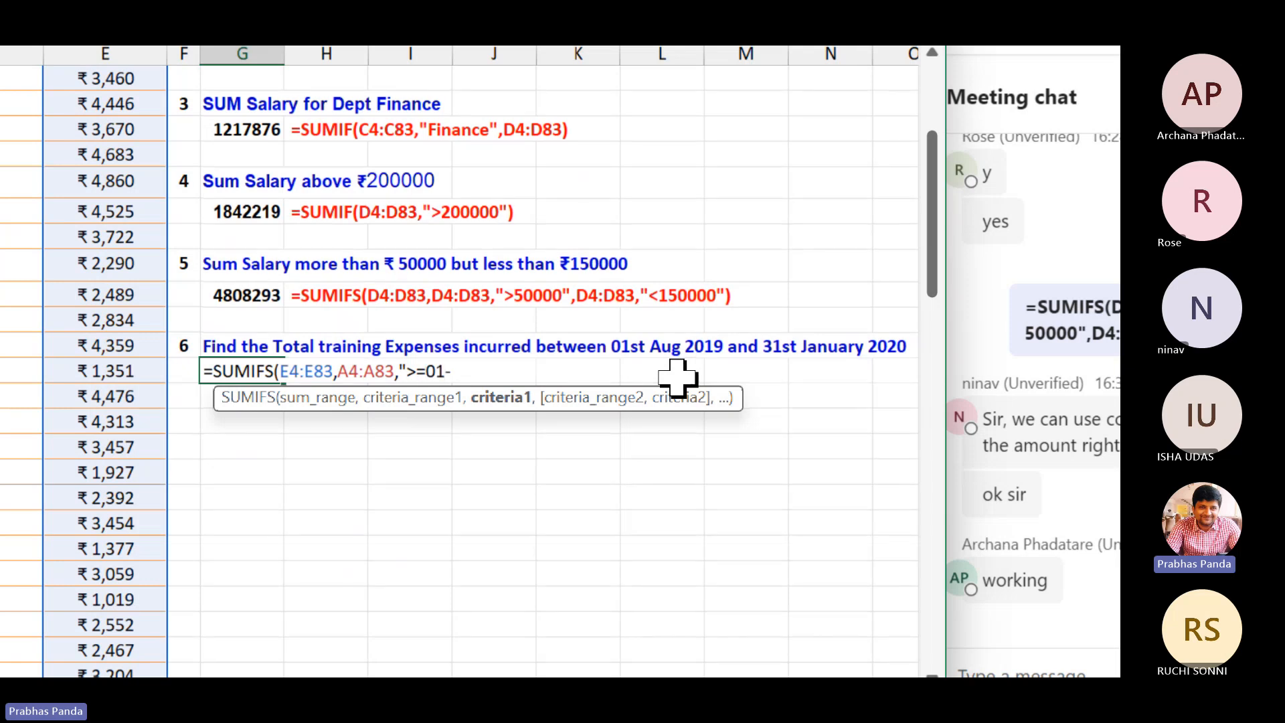
type("aug-2019")
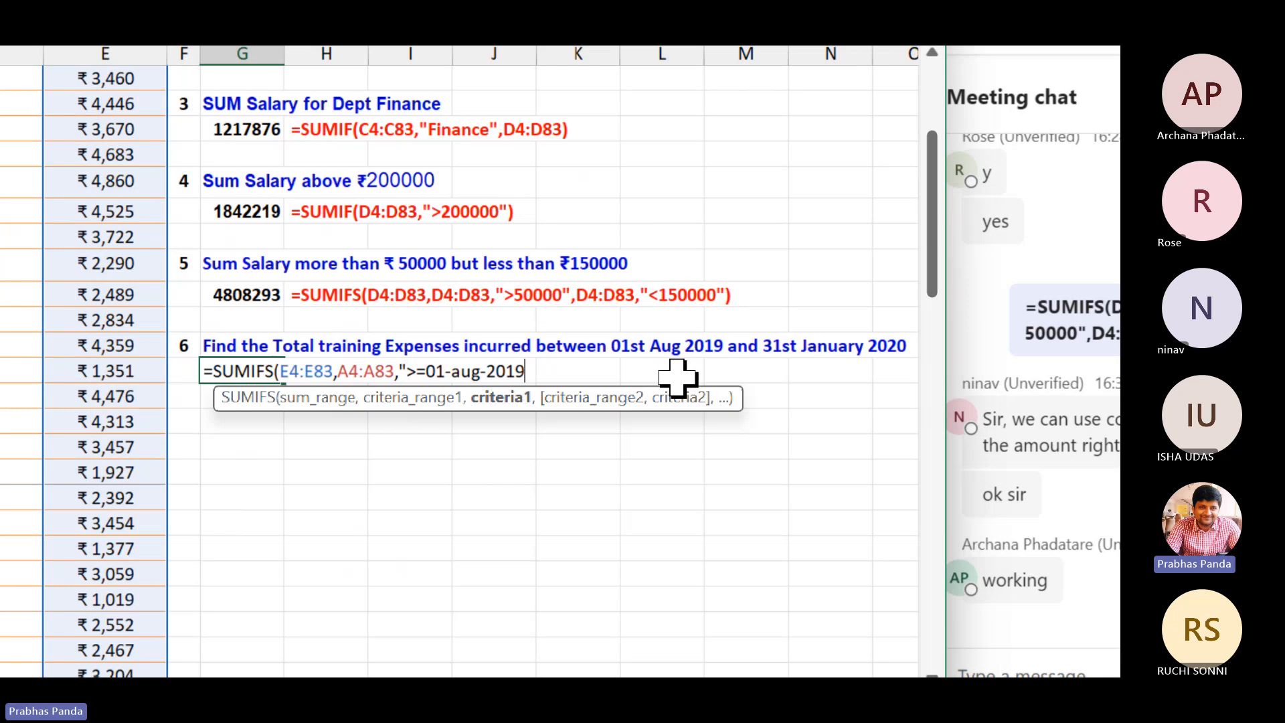
key("BackSpace")
key("BackSpace")
key("BackSpace")
key("BackSpace")
key("BackSpace")
key("BackSpace")
key("BackSpace")
key("BackSpace")
type("Aug-2019\",")
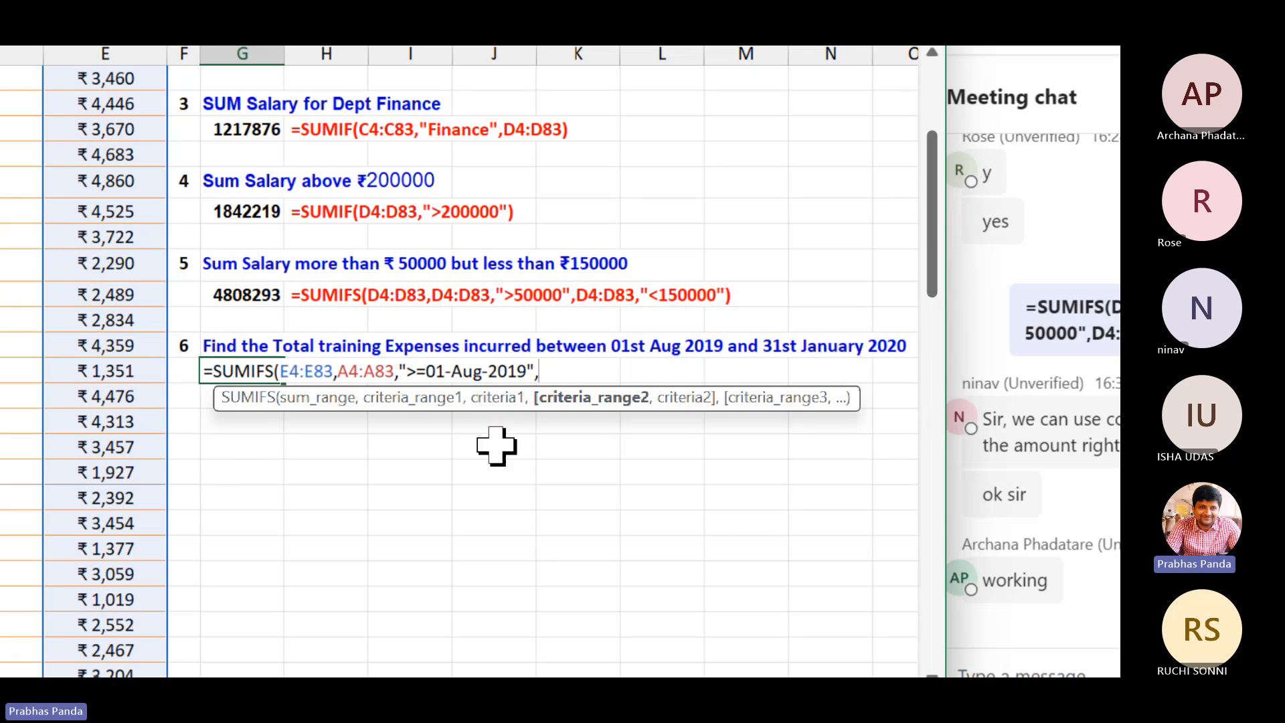
Add A4:A83 as the second criteria range with the criterion "<=31-Jan-2020" and complete the SUMIFS formula in G20.
type("A4:A83")
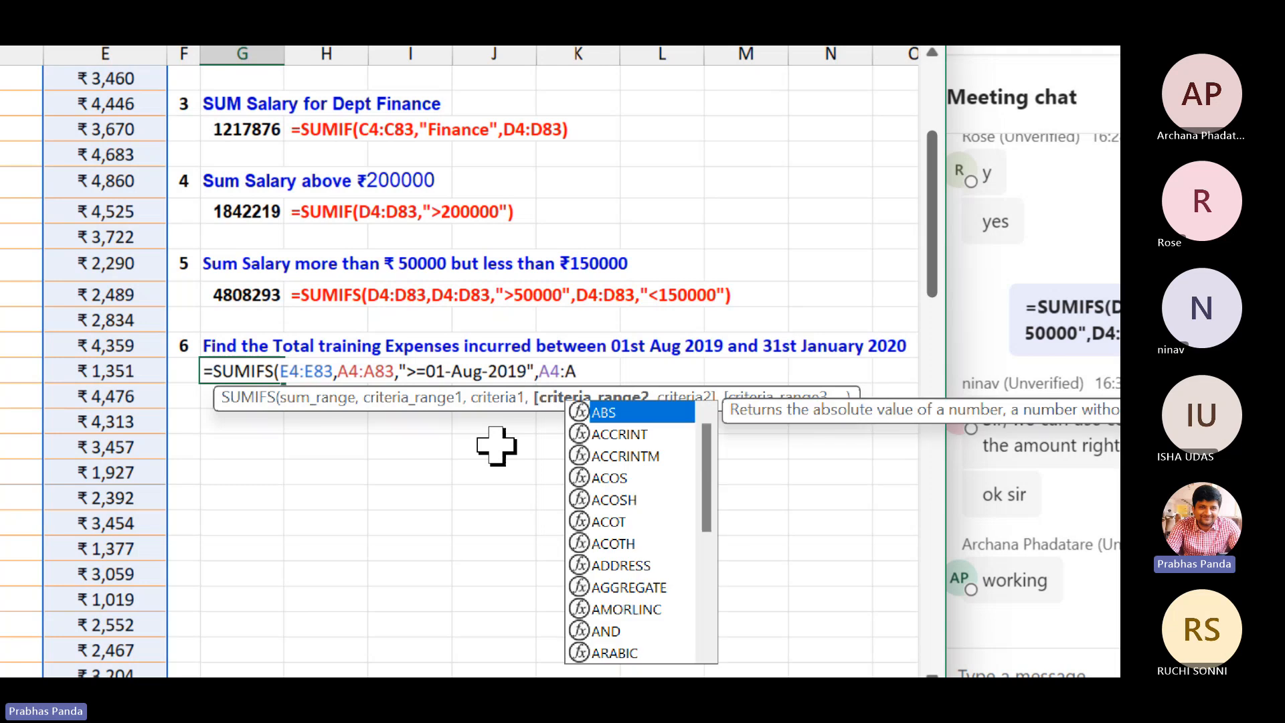
type(",")
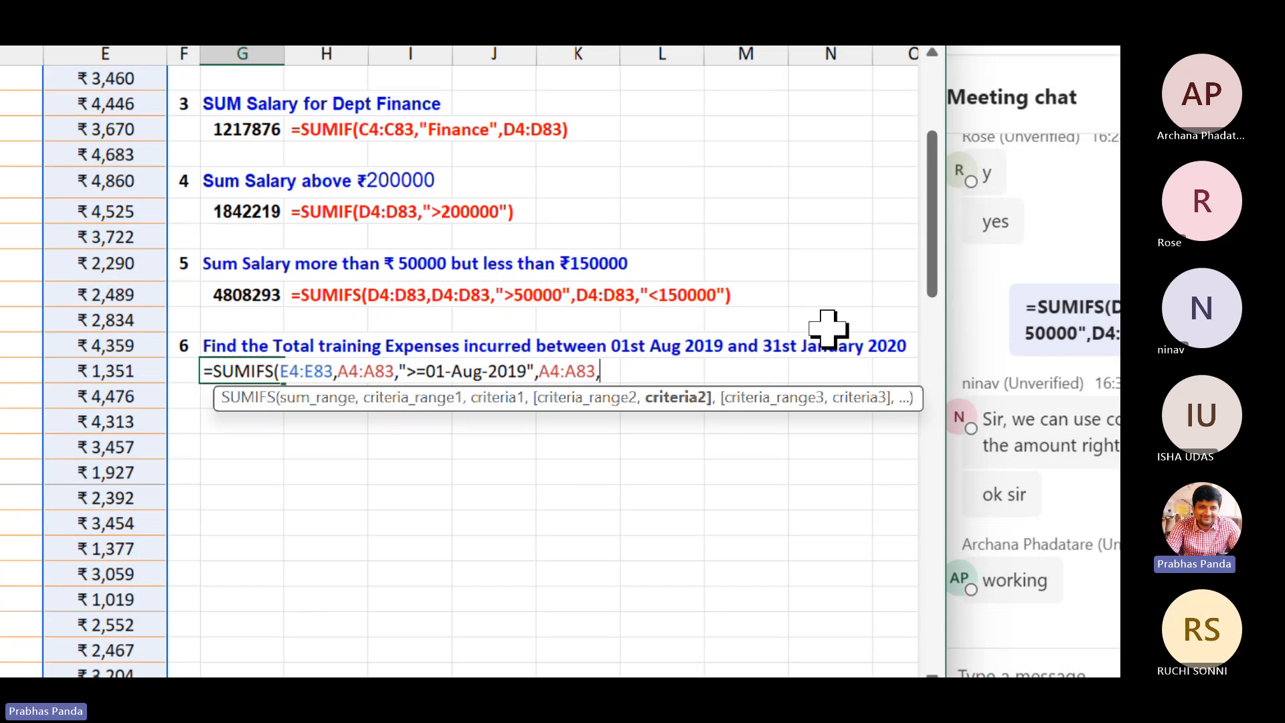
type("\"")
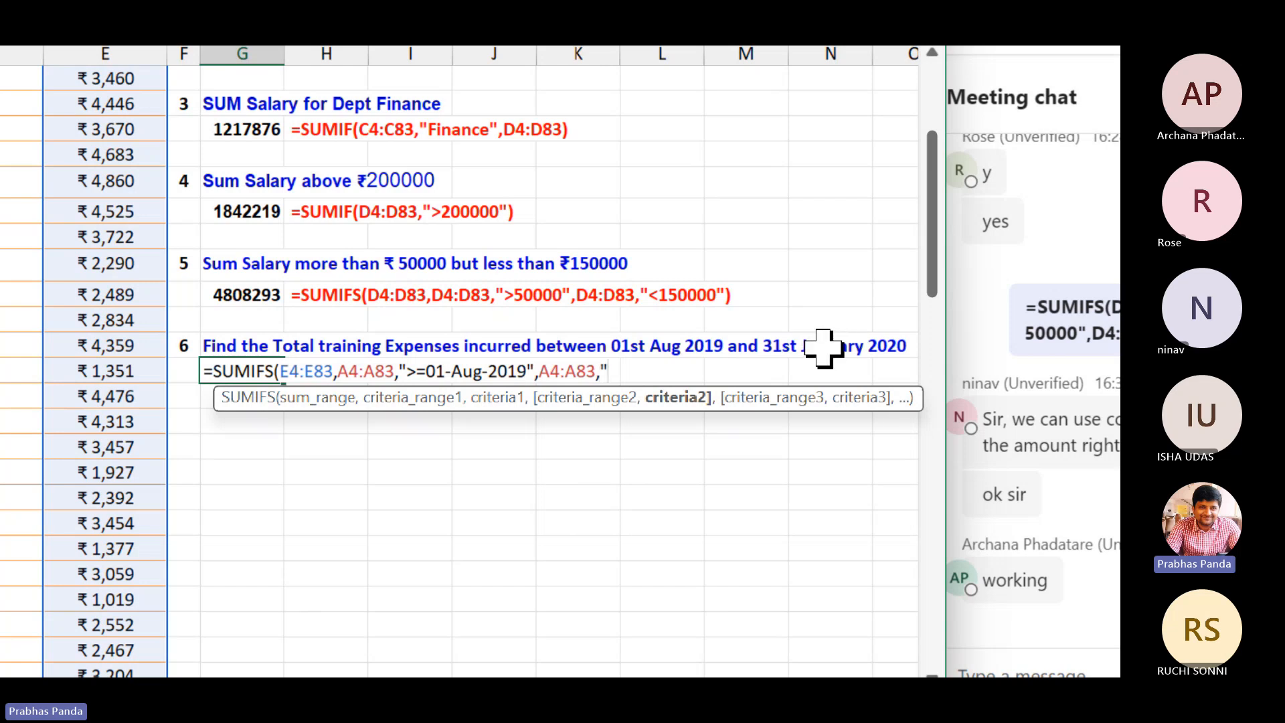
type("<=31-")
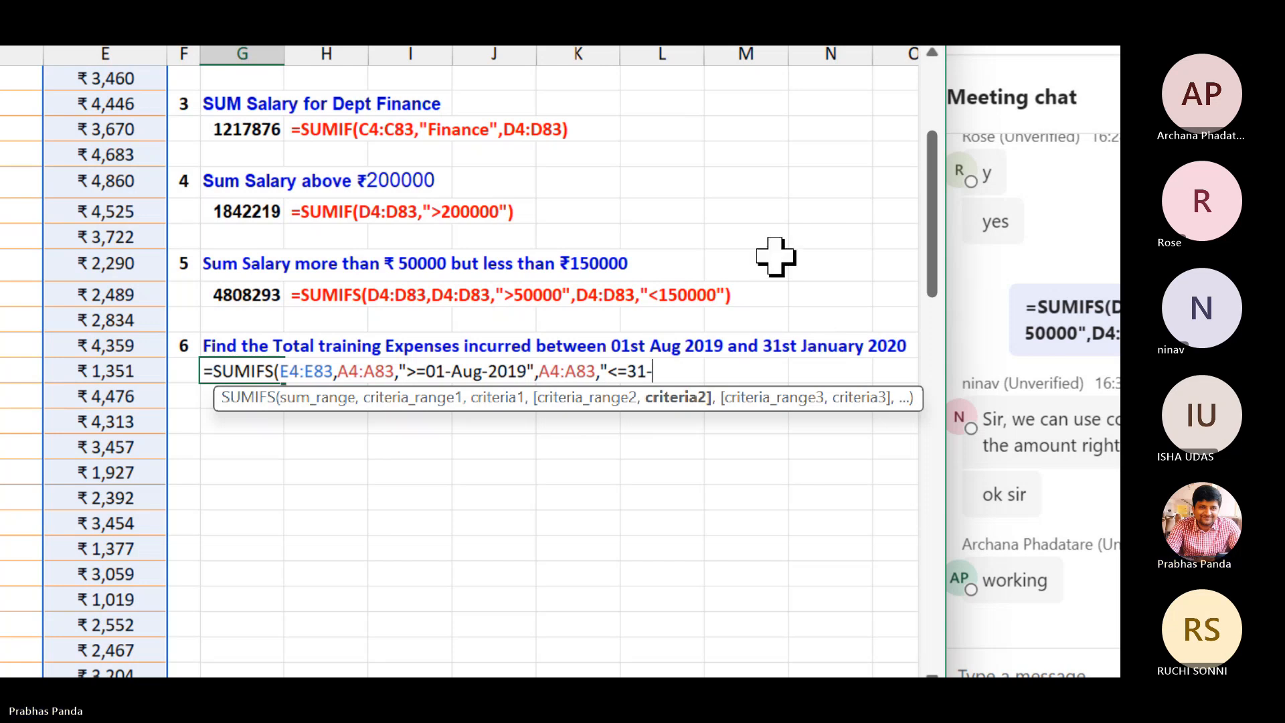
type("Jan-")
type("20")
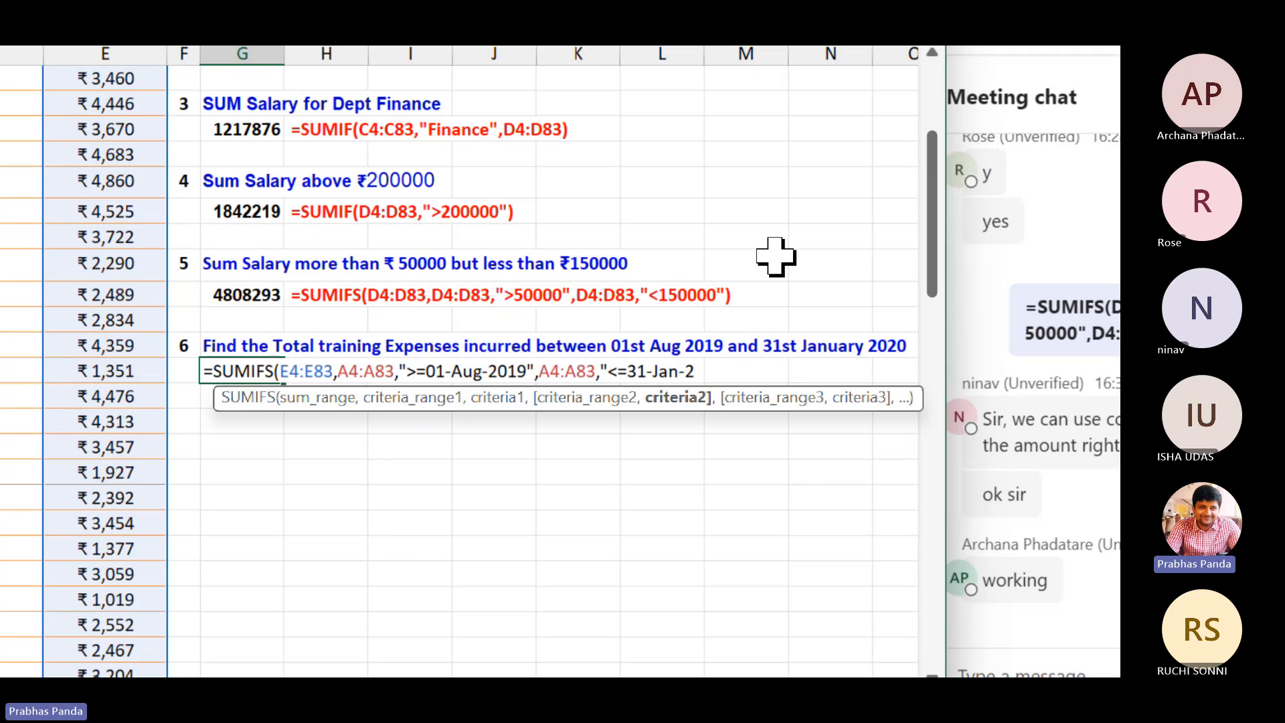
type("23")
key("BackSpace")
type("0\"")
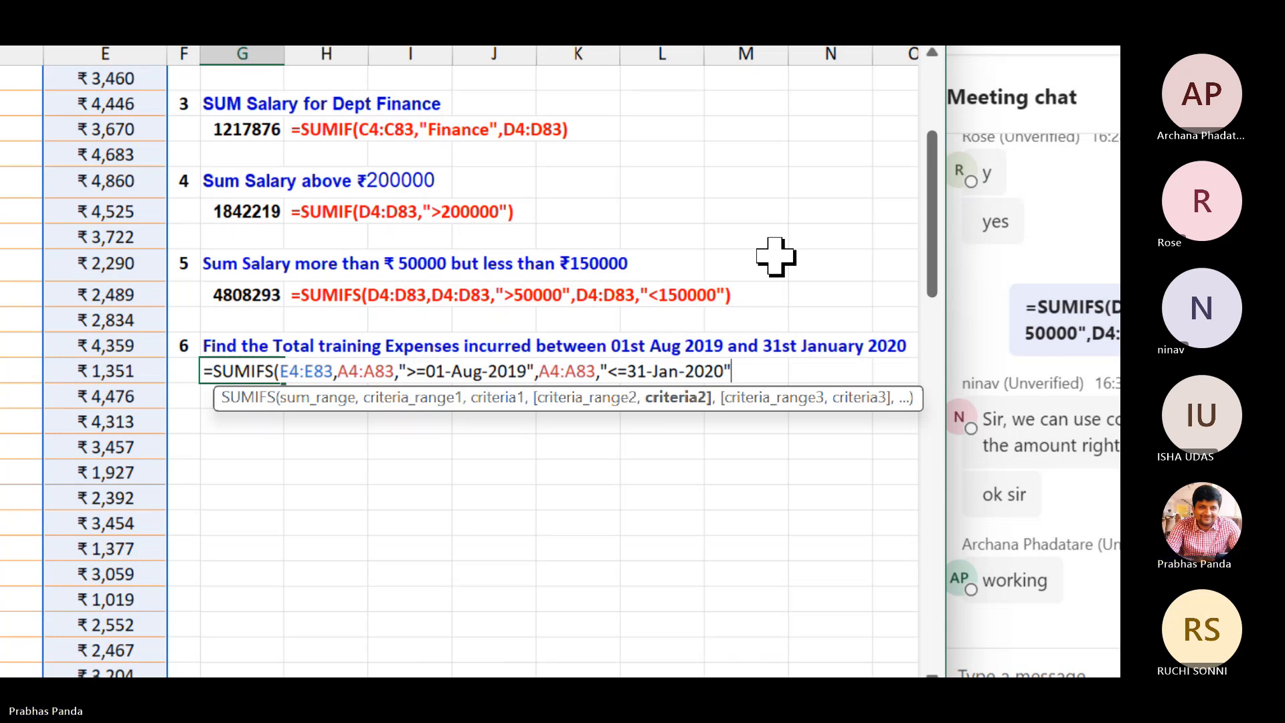
type(")")
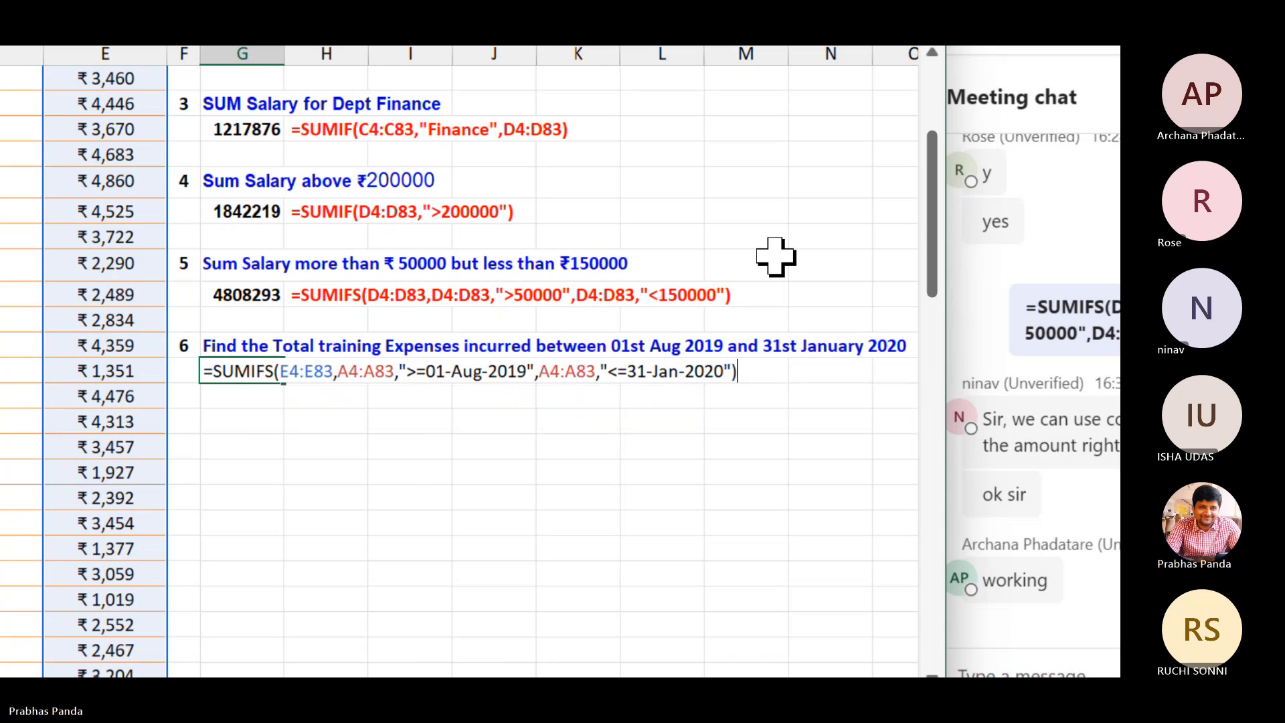
key("Return")
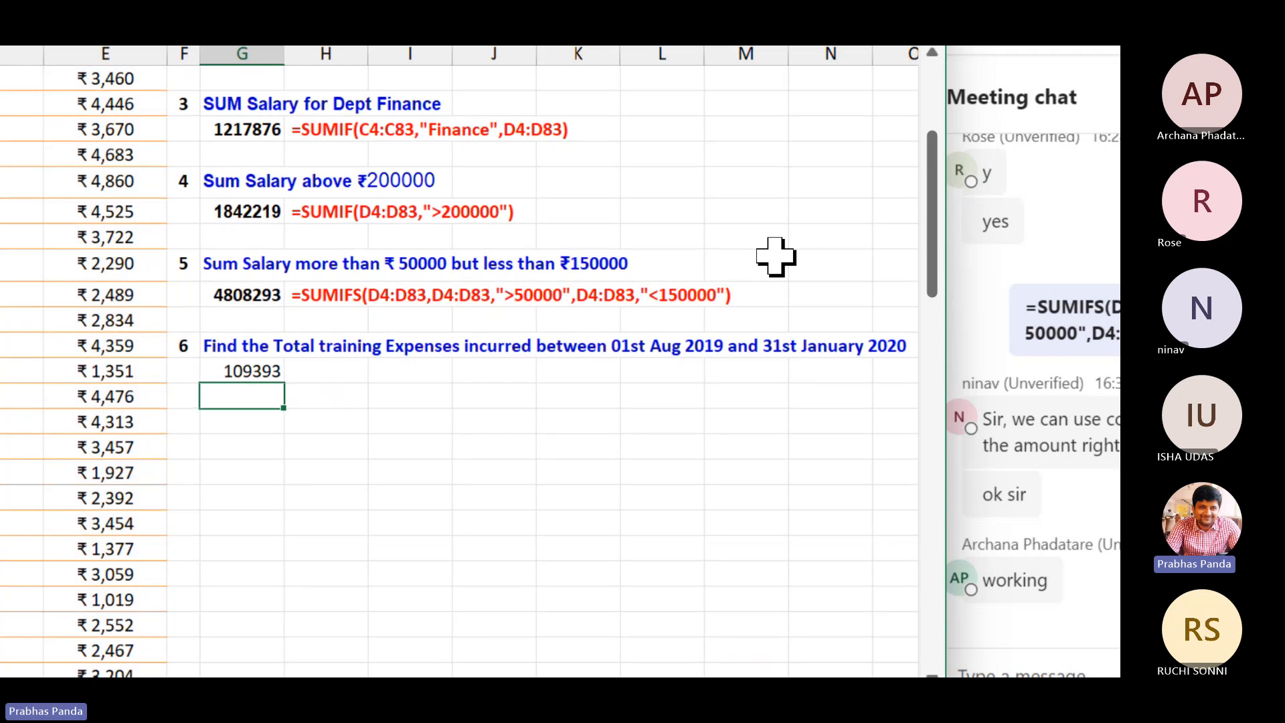
Center the total training expenses in G20 and make it bold.
key("Up")
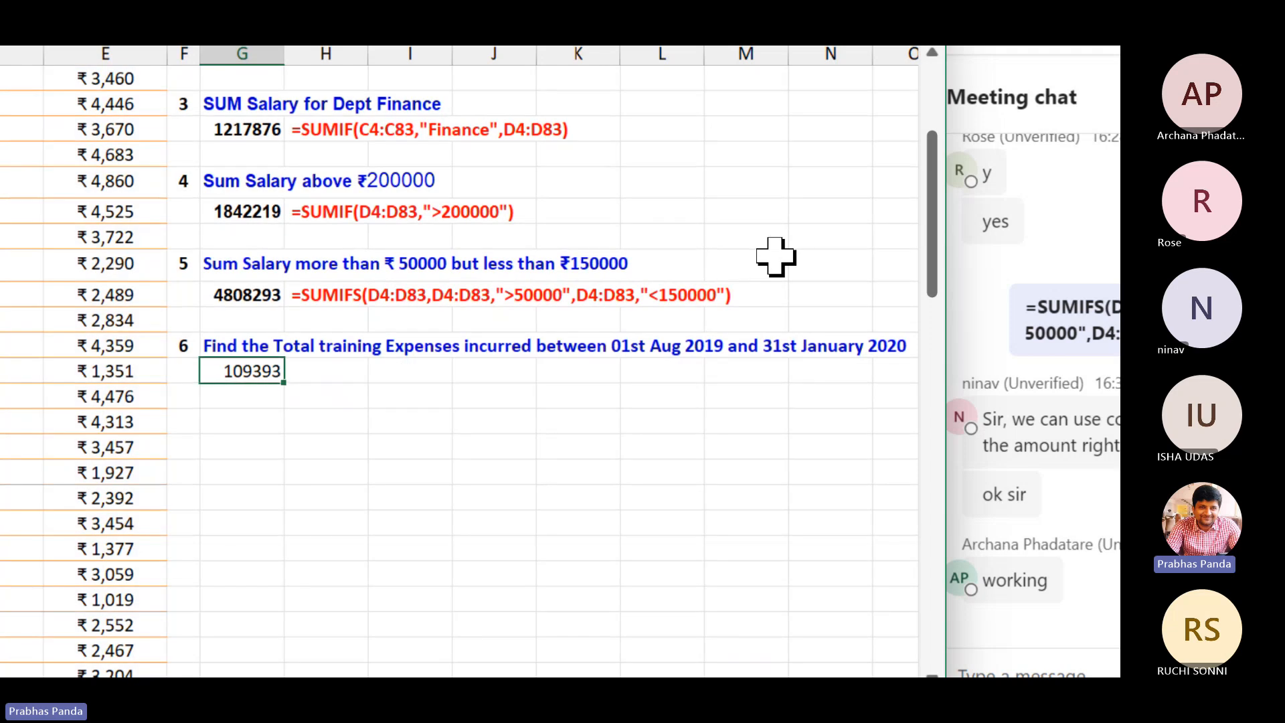
key("alt+h")
key("a")
key("c")
key("ctrl+b")
Copy the formula text from G20 and place =SUMIFS(E4:E83,A4:A83,">=01-Aug-2019",A4:A83,"<=31-Jan-2020") as visible text in H20.
key("F2")
key("ctrl+a")
key("ctrl+c")
key("Escape")
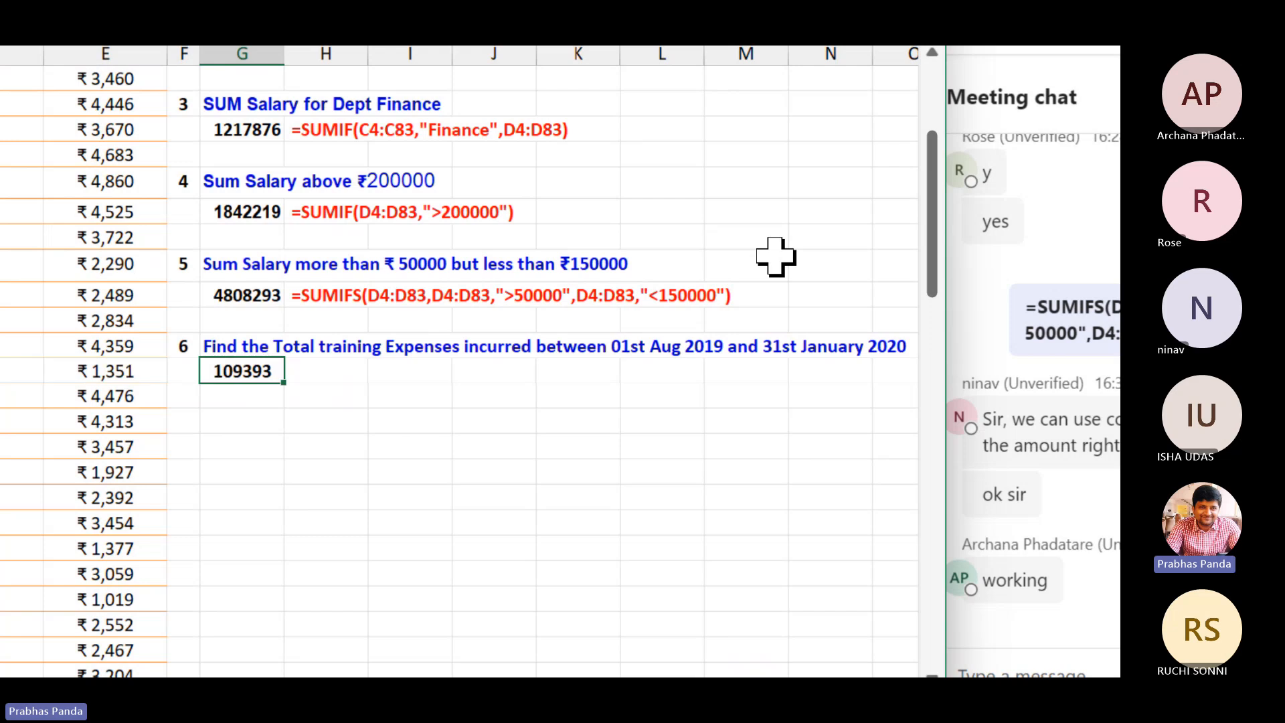
key("Right")
key("F2")
key("ctrl+v")
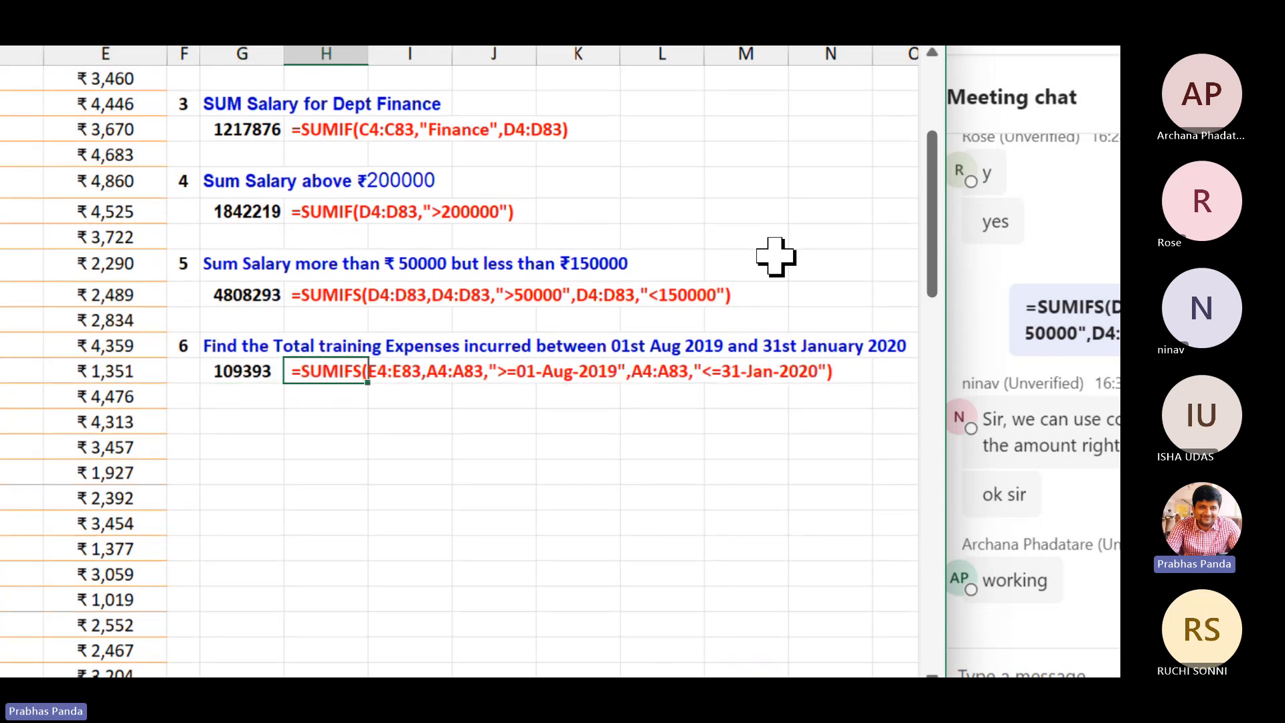
Send the formula =SUMIFS(E4:E83,A4:A83,">=01-Aug-2019",A4:A83,"<=31-Jan-2020") in the Microsoft Teams meeting chat and return to the Excel workbook.
key("super+minus")
left_click(945, 567)
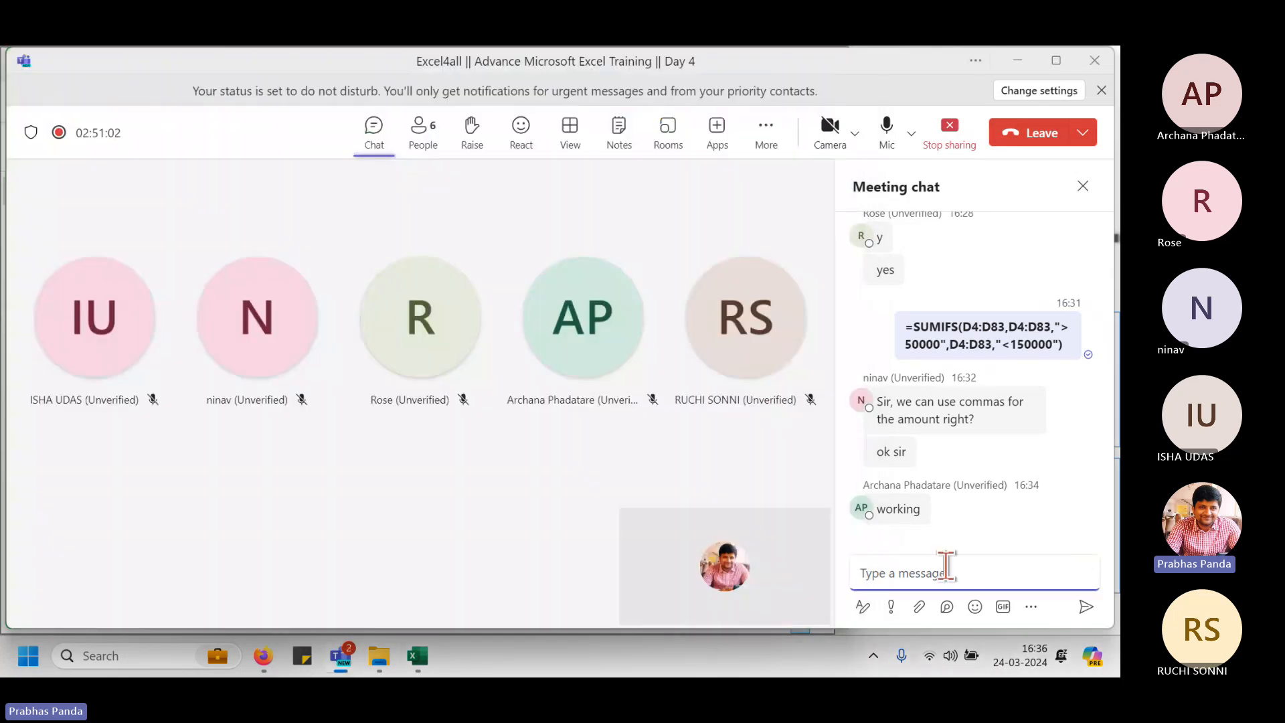
key("ctrl+v")
key("Return")
key("alt+Tab")
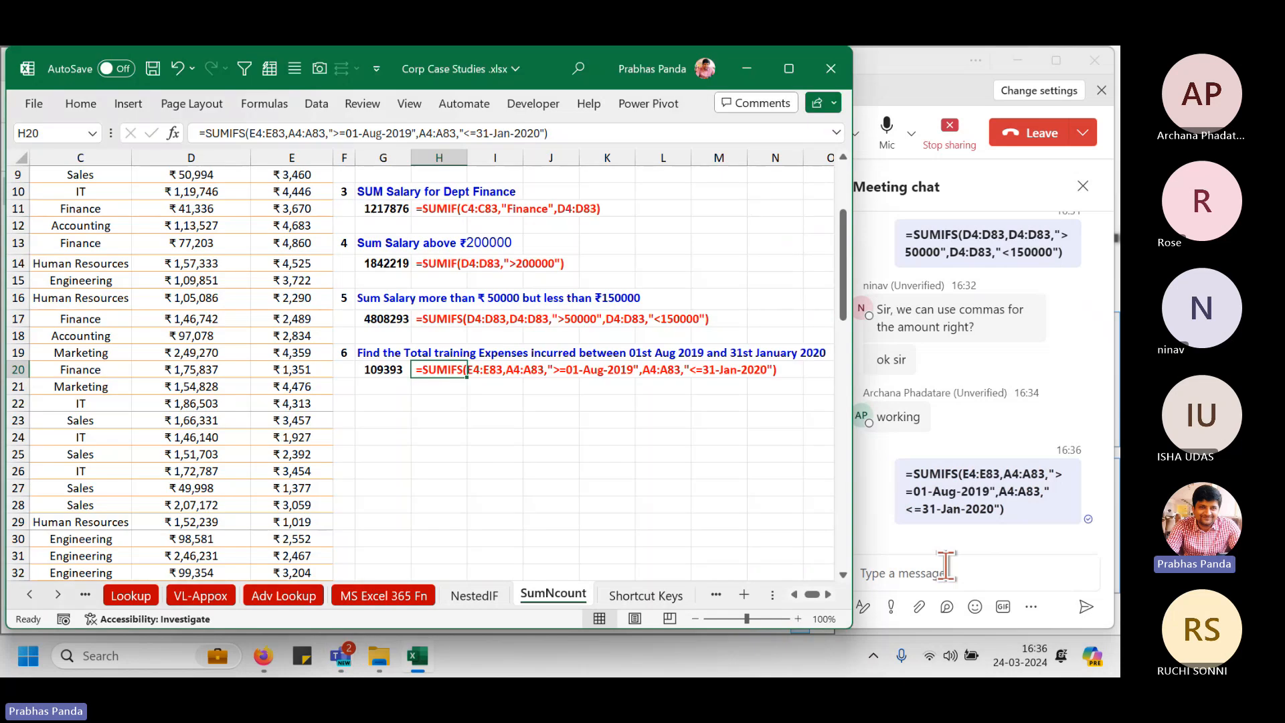
key("super+plus")
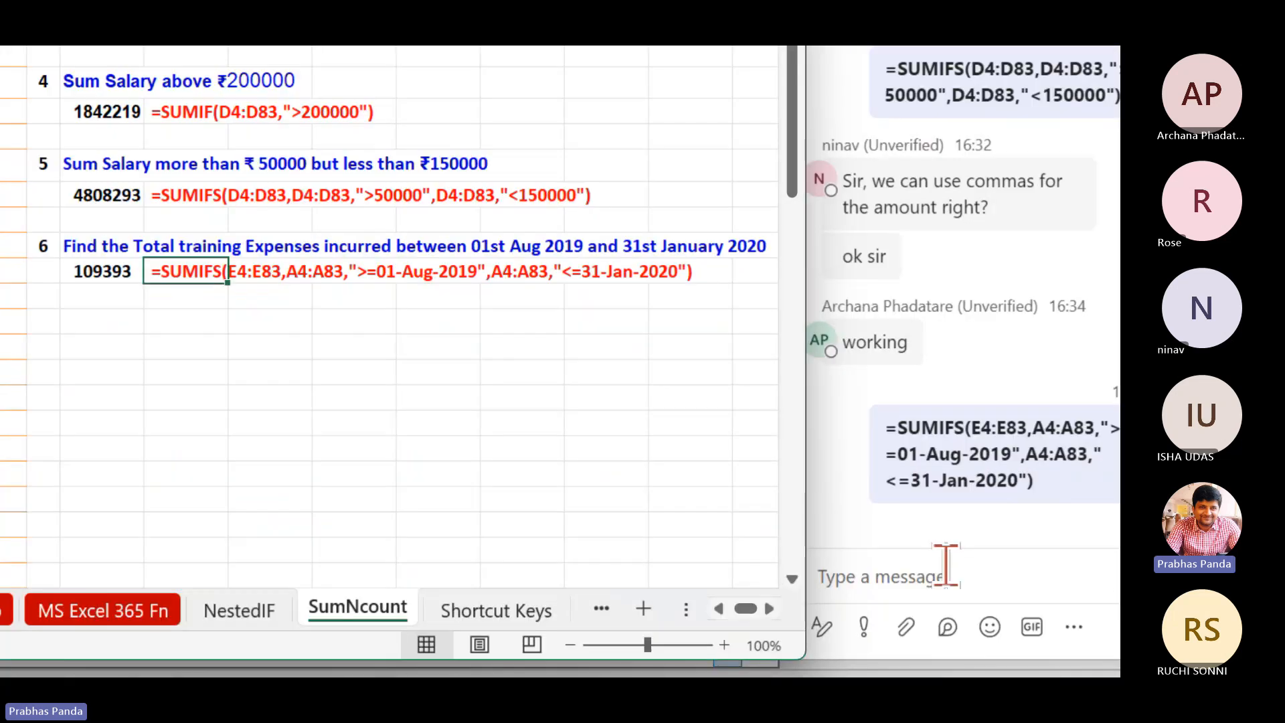
key("super+plus")
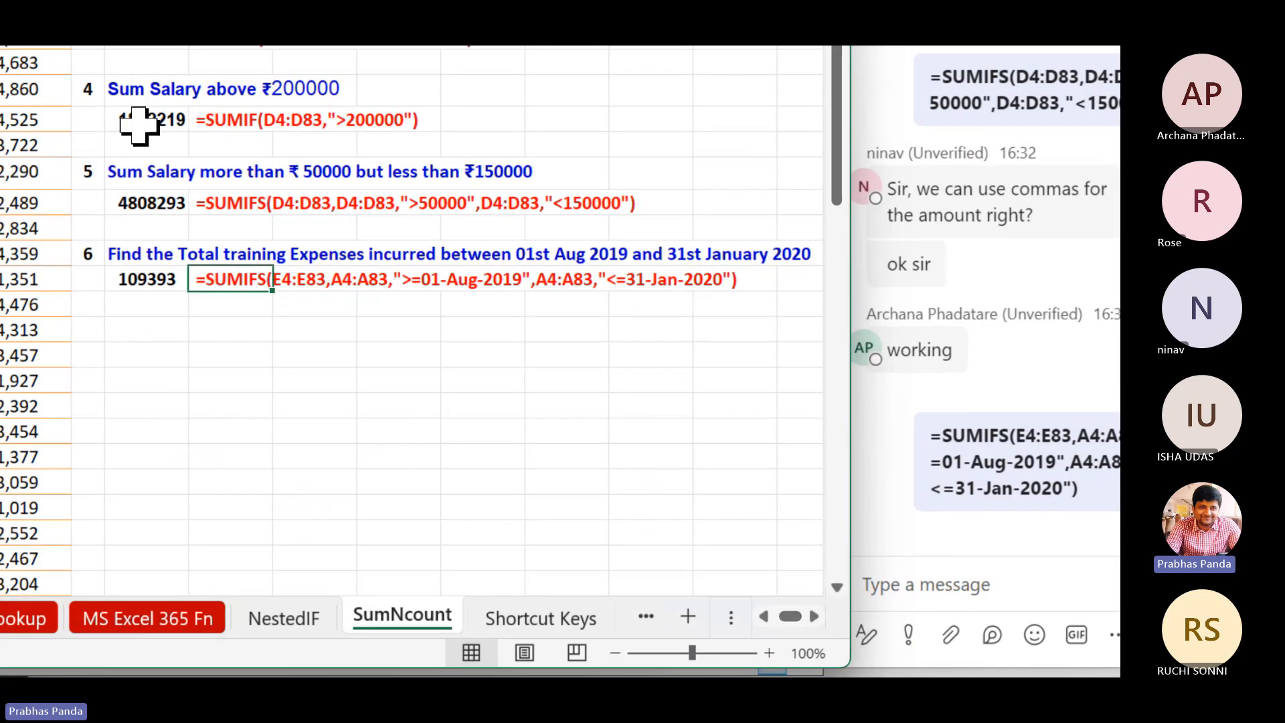
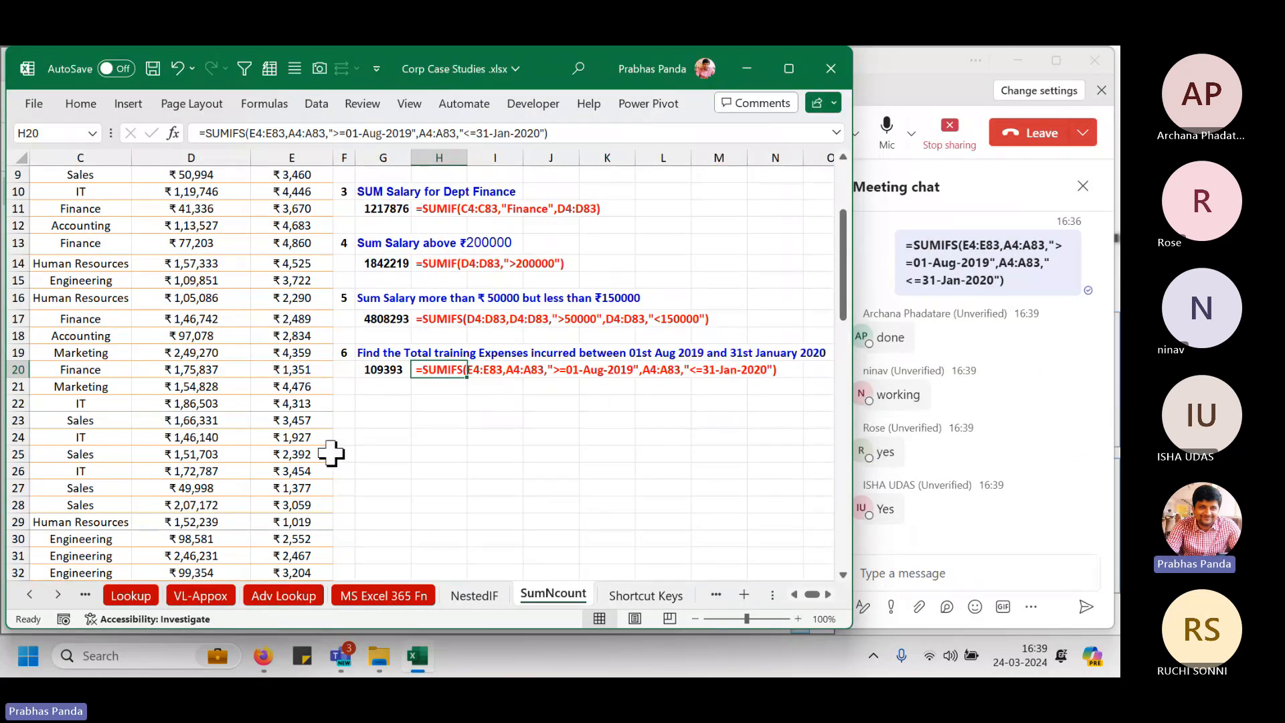
Color the SumNcount sheet tab dark red and close the Corp Case Studies workbook, saving its changes.
right_click(556, 595)
mouse_move(640, 478)
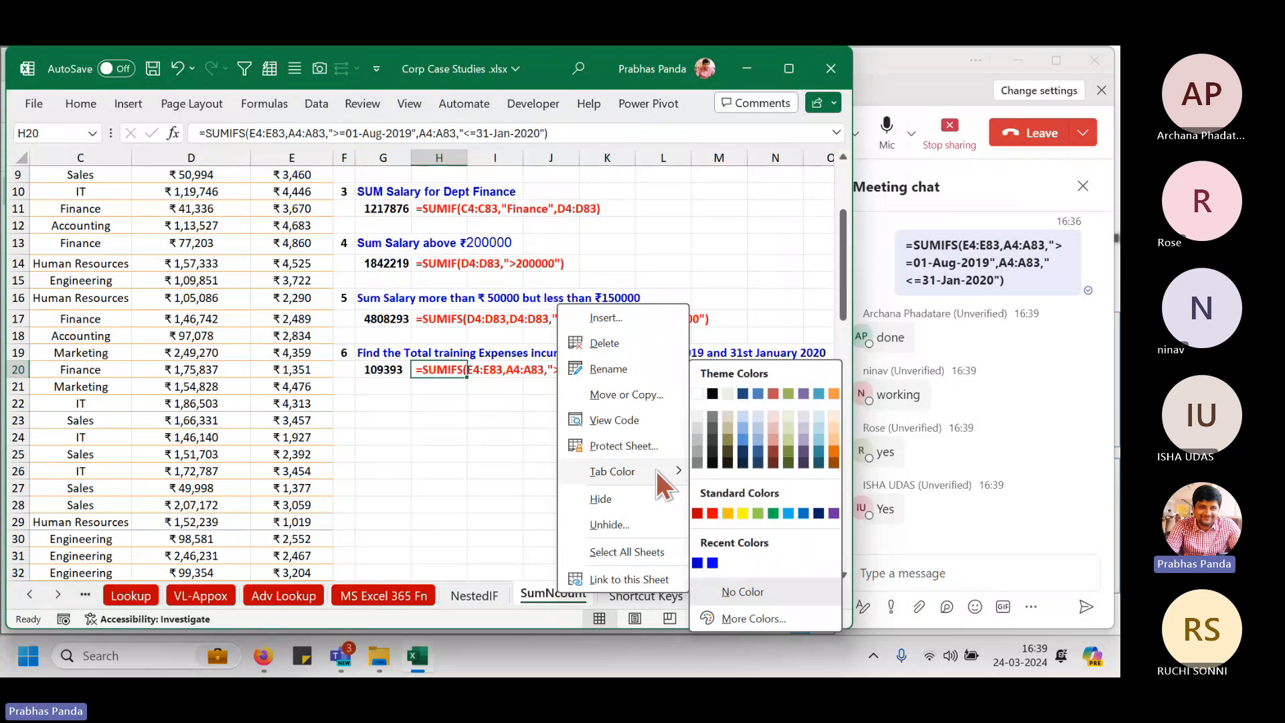
left_click(702, 512)
left_click(830, 68)
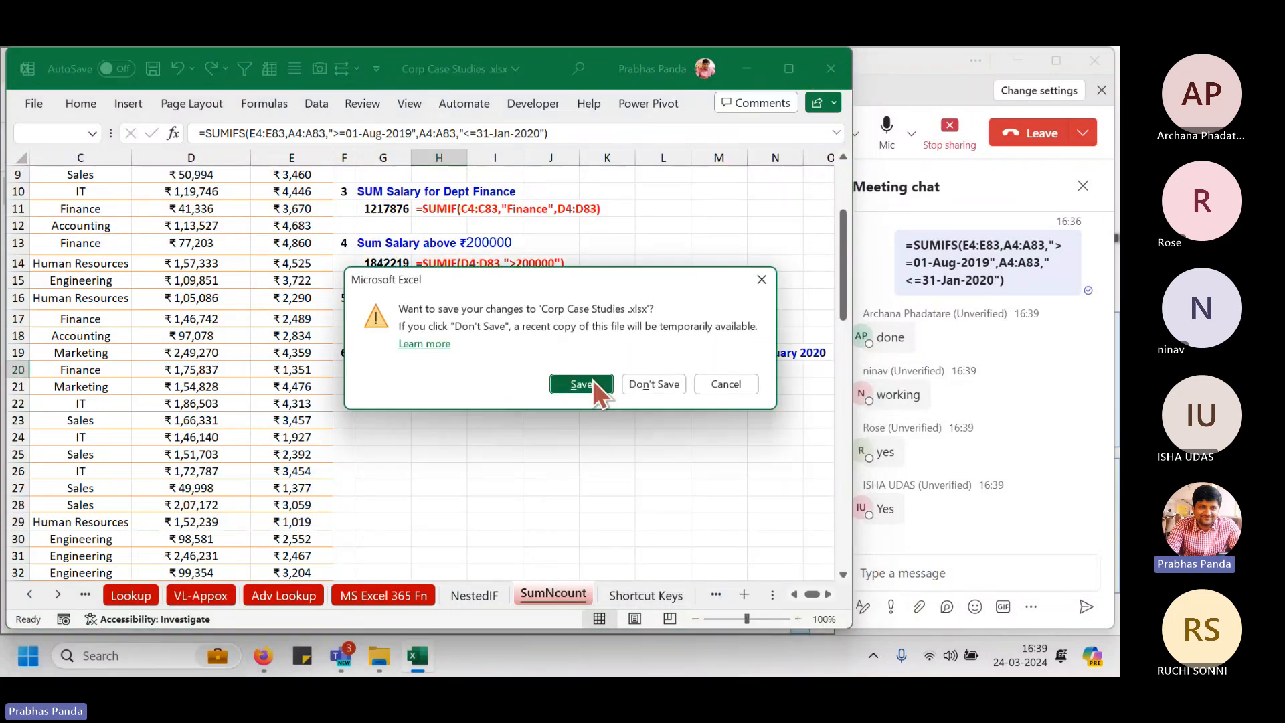
left_click(581, 383)
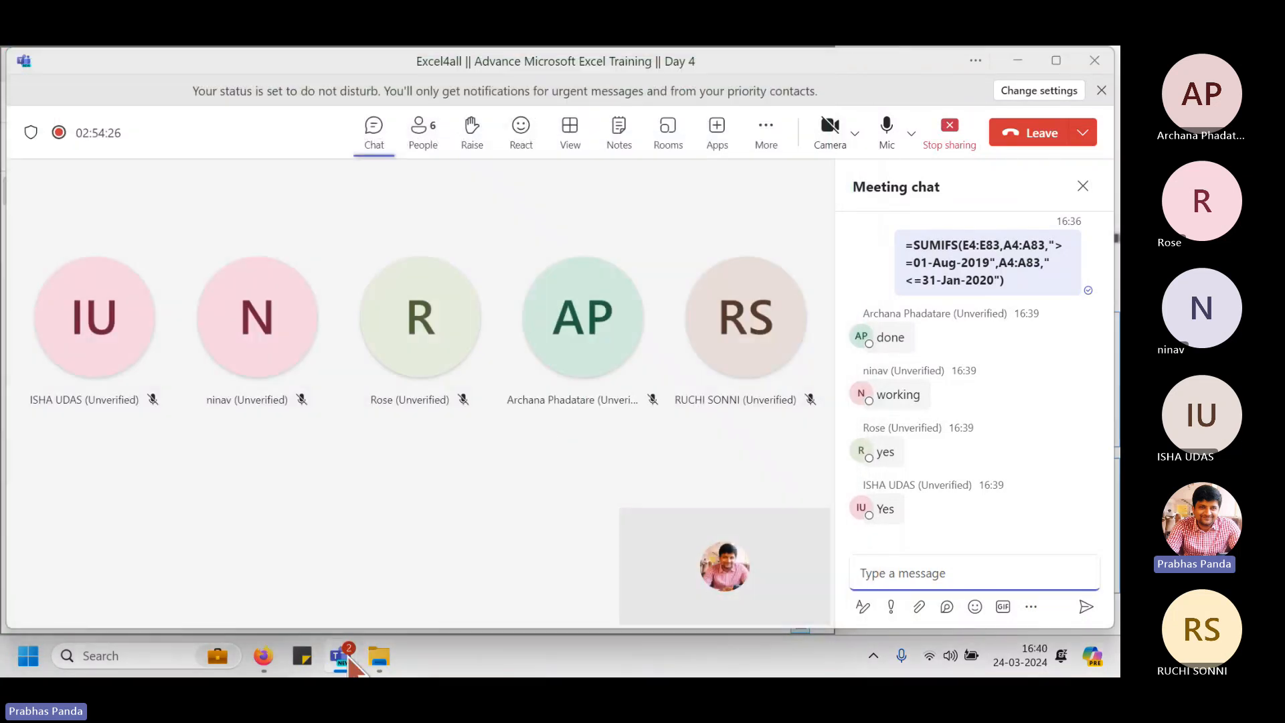
Open Chart Tech.xlsx from the Adv Excel 16-17-23-24 March 2024 folder in File Explorer, enable editing and move its window beside the meeting chat.
left_click(379, 656)
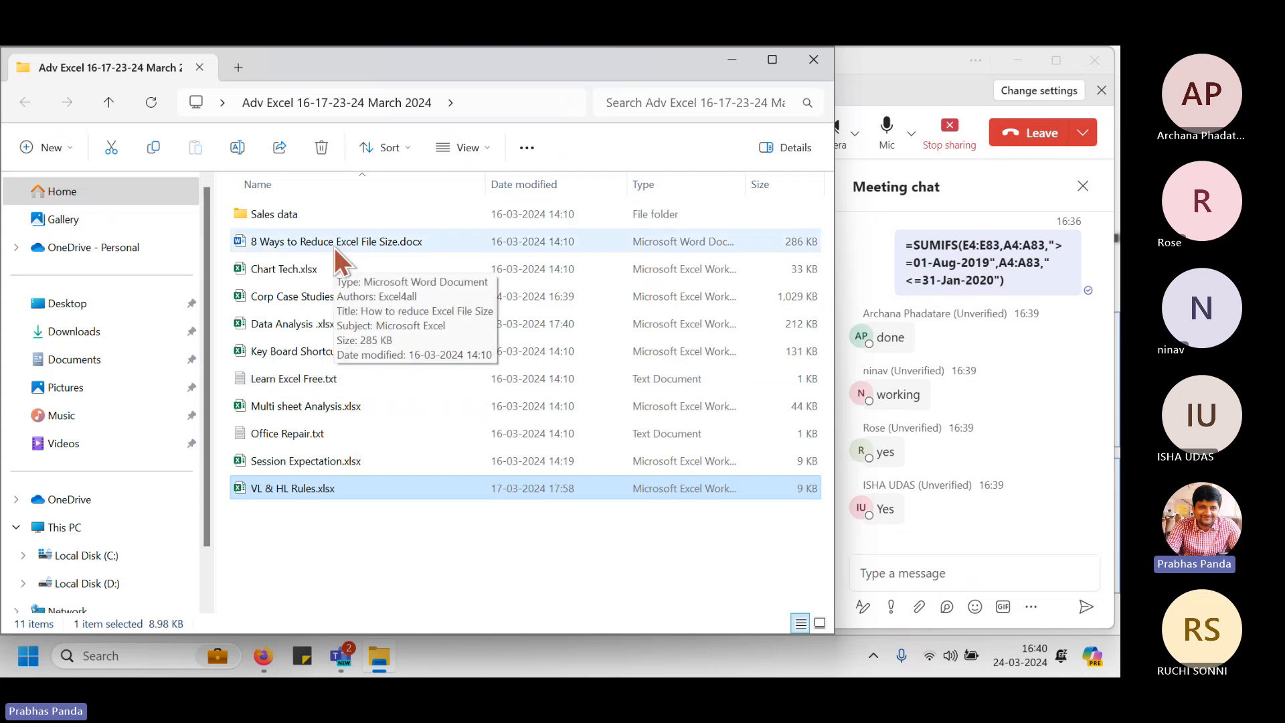
left_click(292, 274)
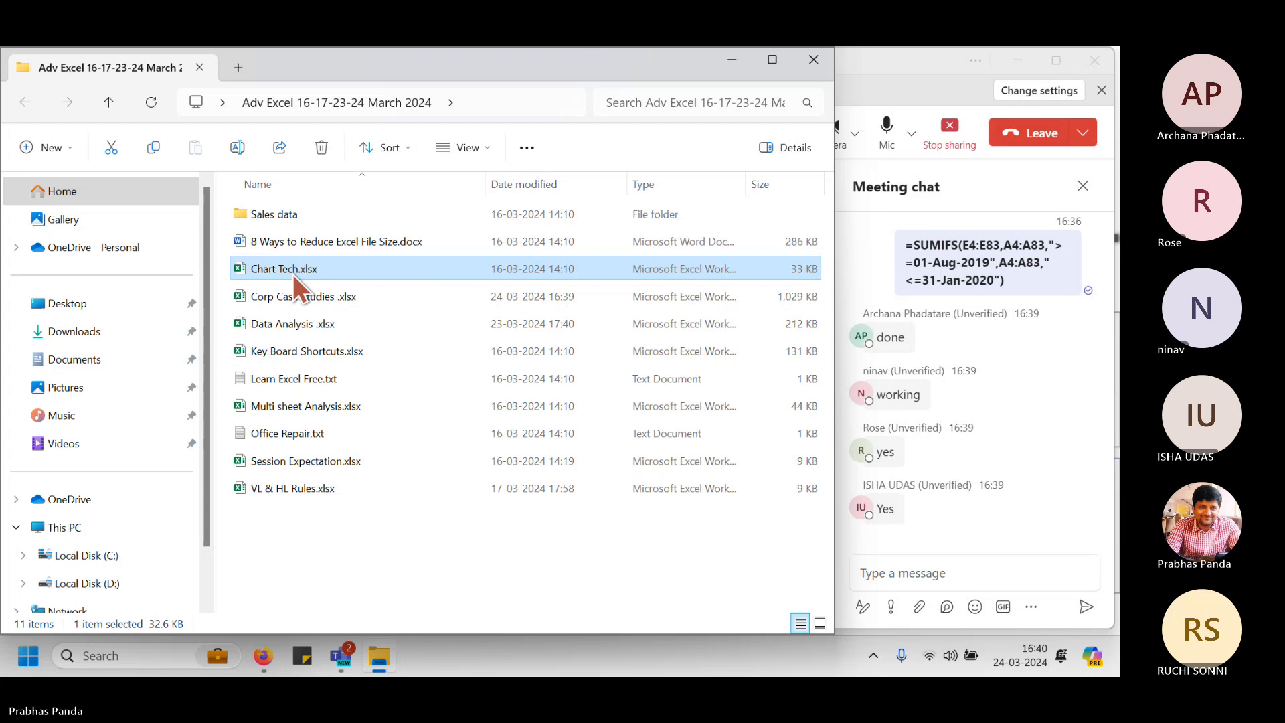
double_click(291, 274)
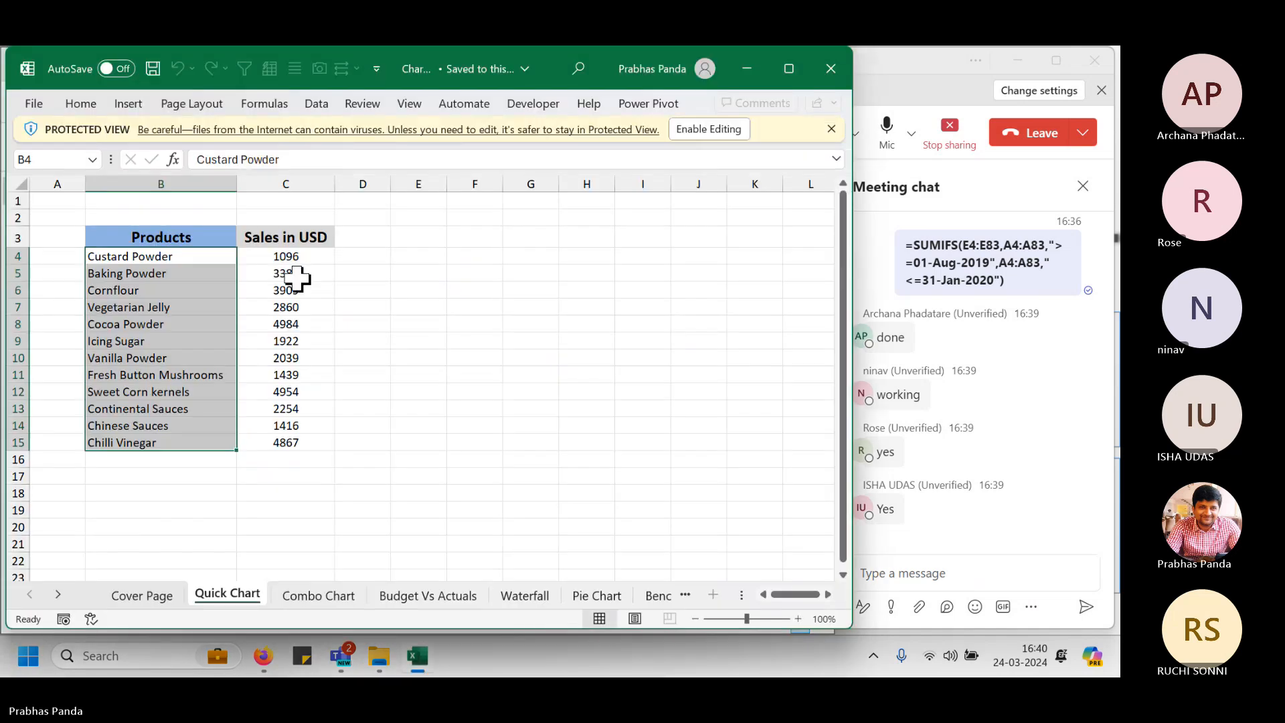
left_click(701, 134)
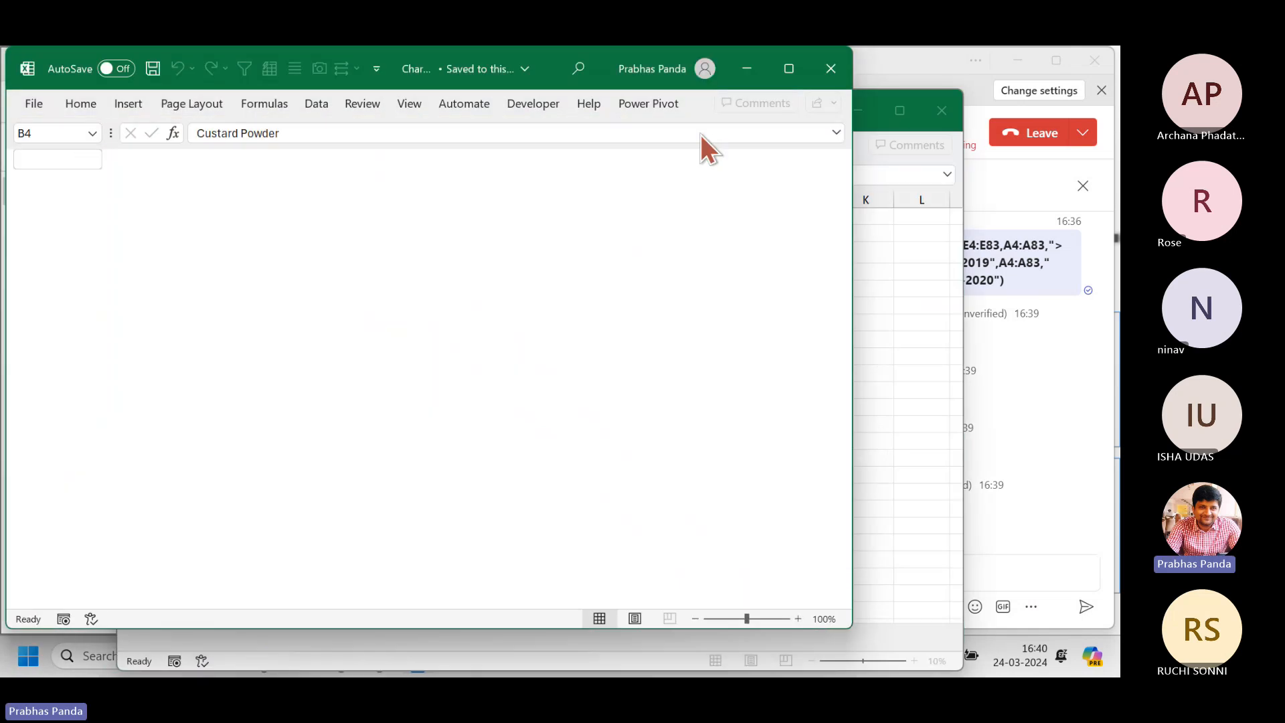
left_click_drag(746, 119, 630, 78)
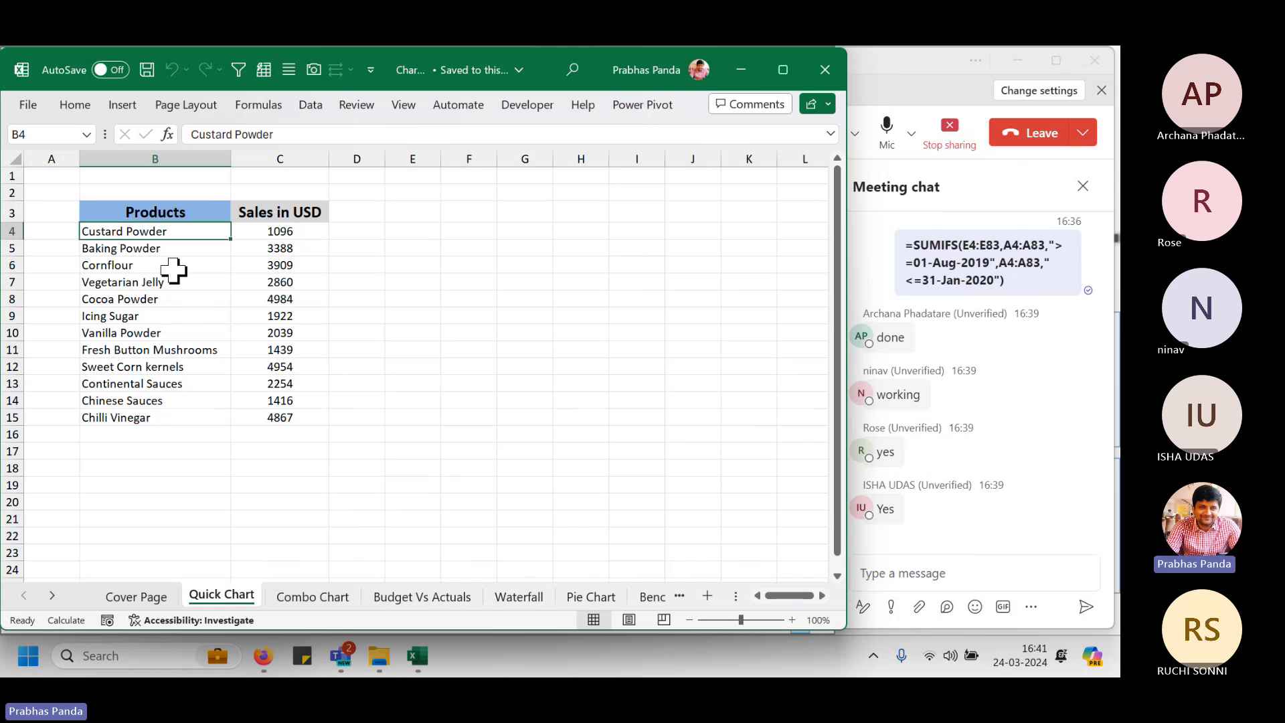
Select the Products column B3:B15, including its header, on the Quick Chart sheet.
left_click_drag(170, 212, 164, 413)
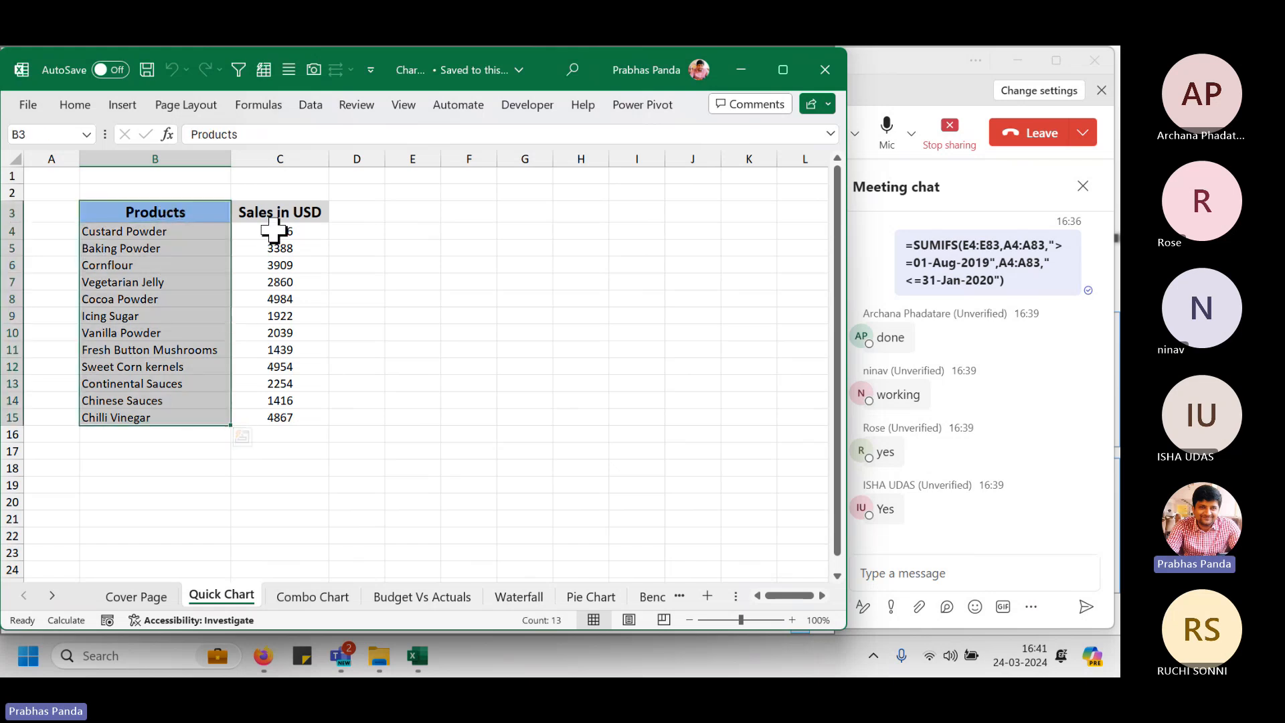
Insert a default column chart of the whole Products and Sales in USD table on the Quick Chart sheet.
left_click_drag(275, 212, 262, 422)
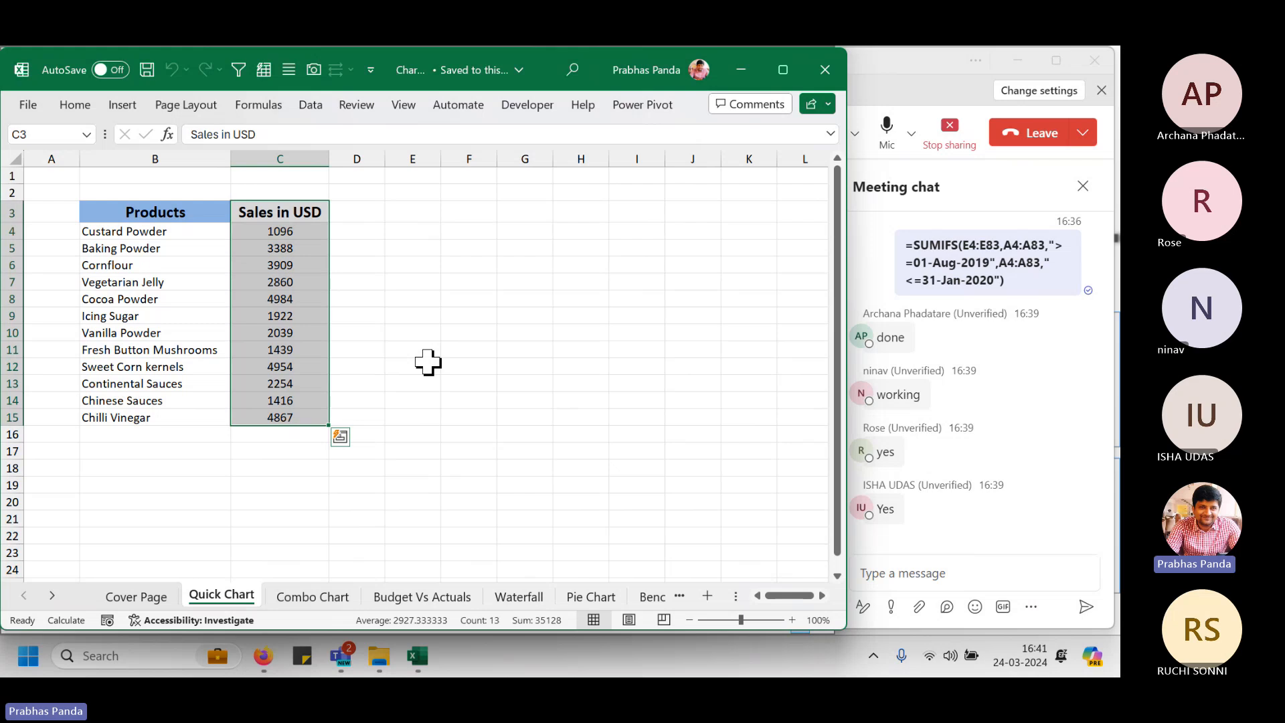
scroll(416, 354, "down", 1)
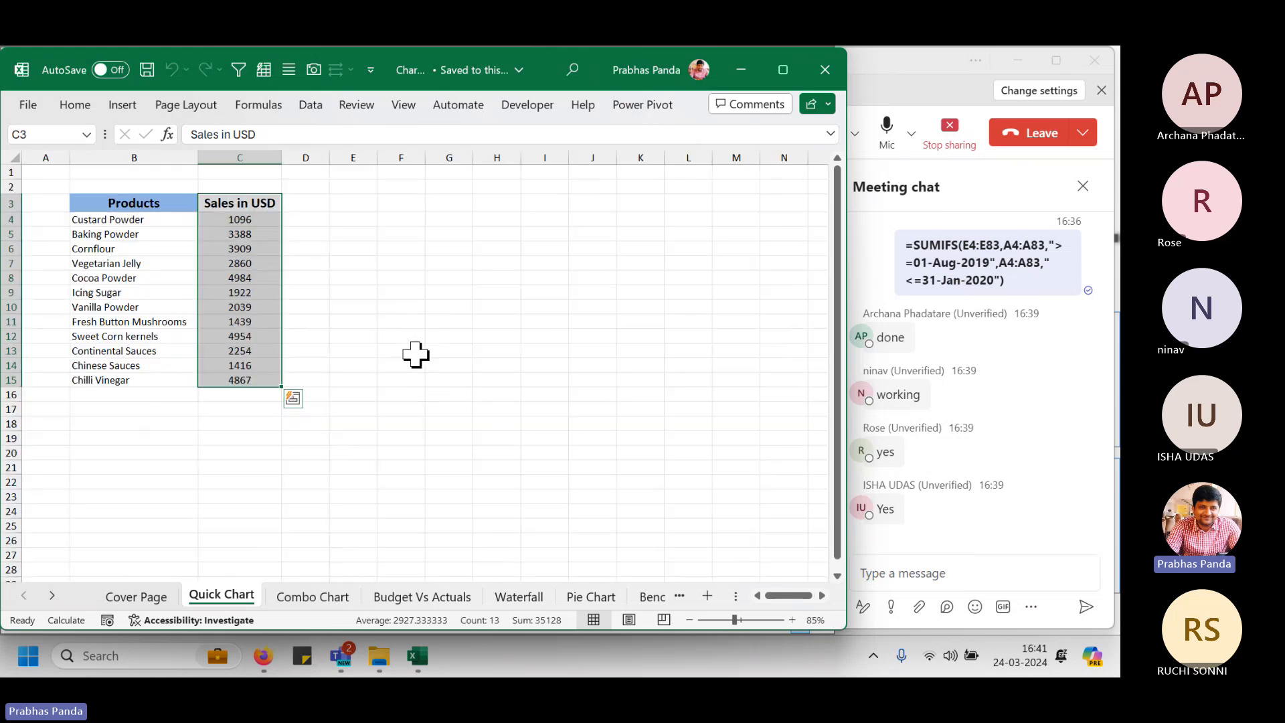
left_click(187, 292)
key("ctrl+a")
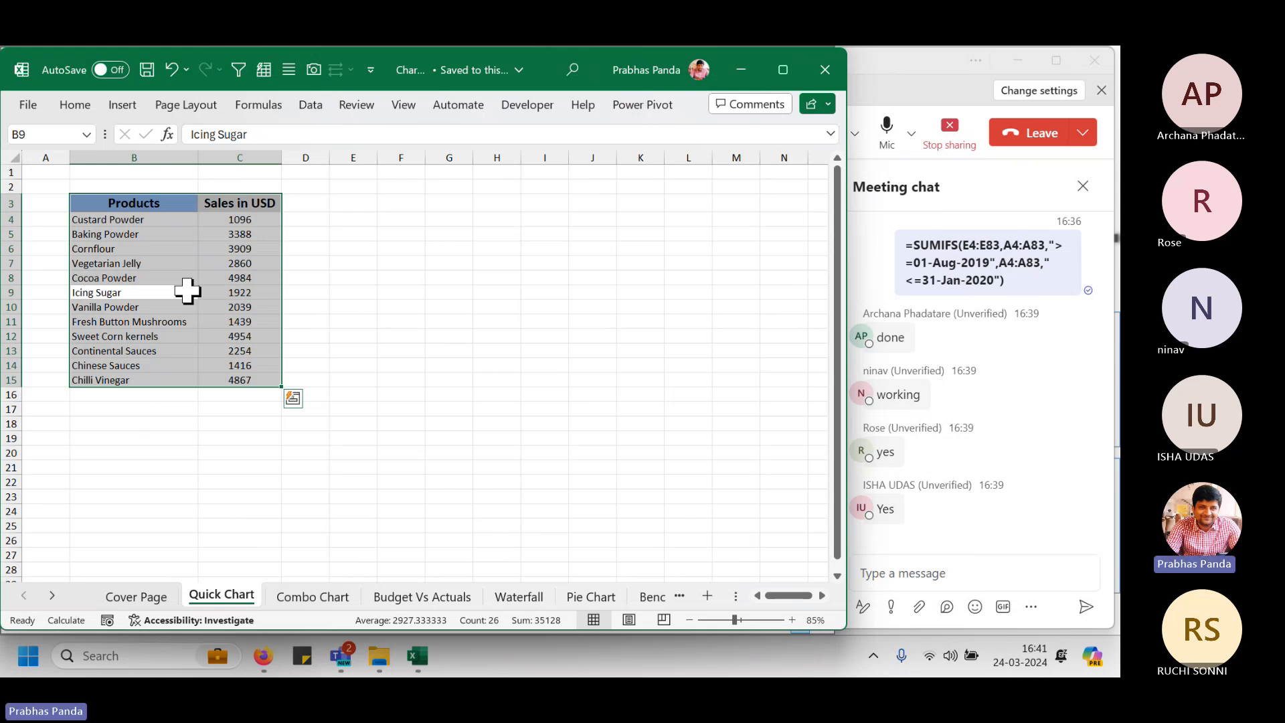
key("alt+F1")
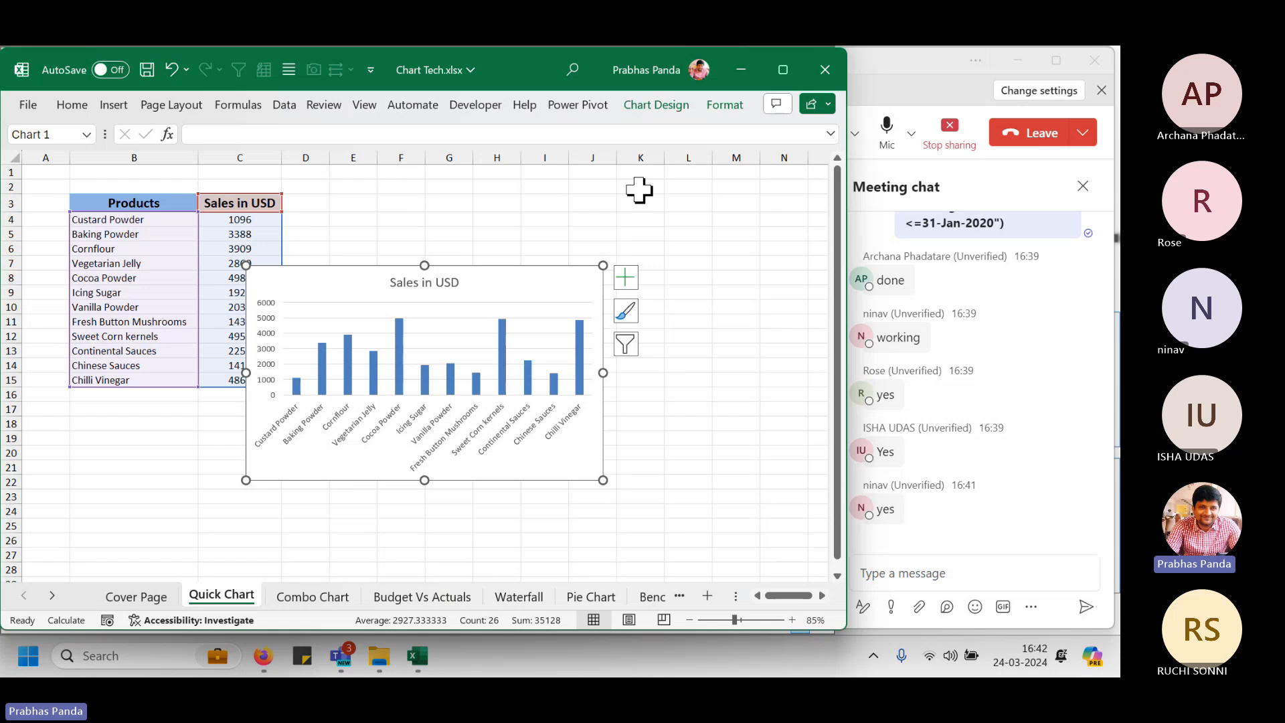
Create a second default column chart of the same Products and Sales in USD table on its own chart sheet.
left_click(106, 247)
key("ctrl+a")
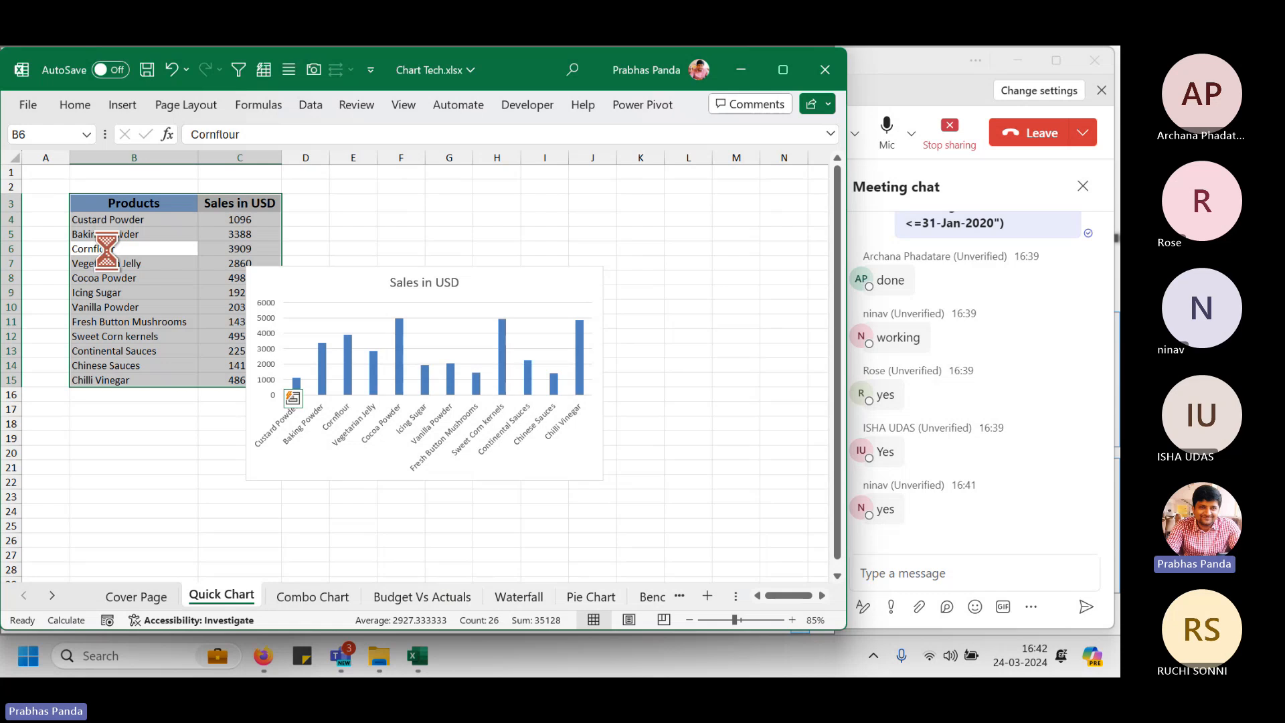
key("F11")
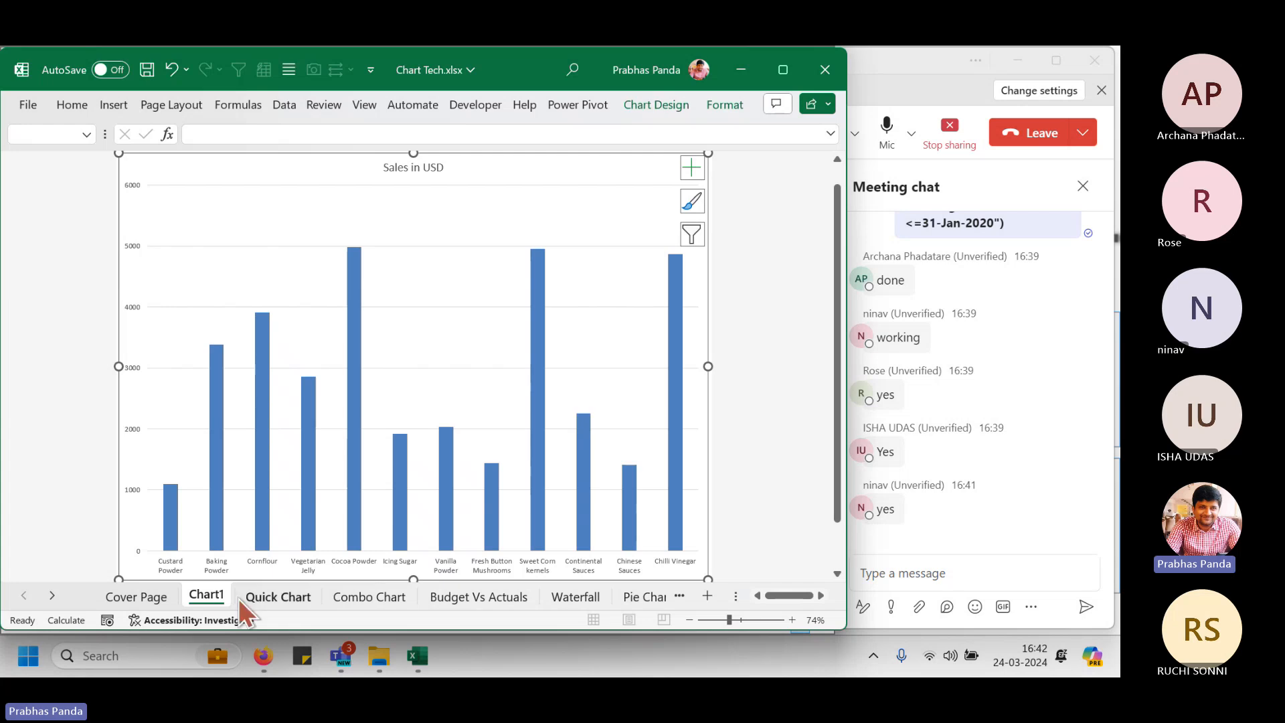
On the Quick Chart sheet, move the embedded chart beside the table and enlarge it to span about columns D to N, rows 3 to 21.
left_click(258, 596)
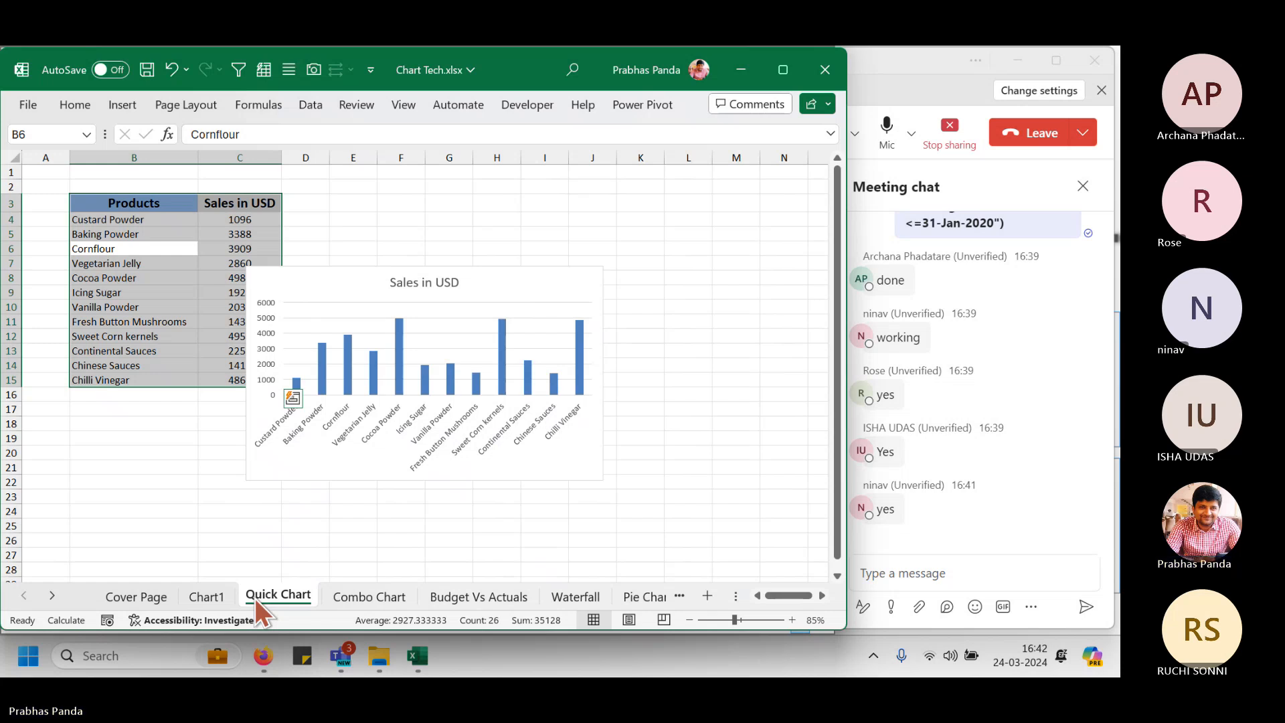
left_click(172, 338)
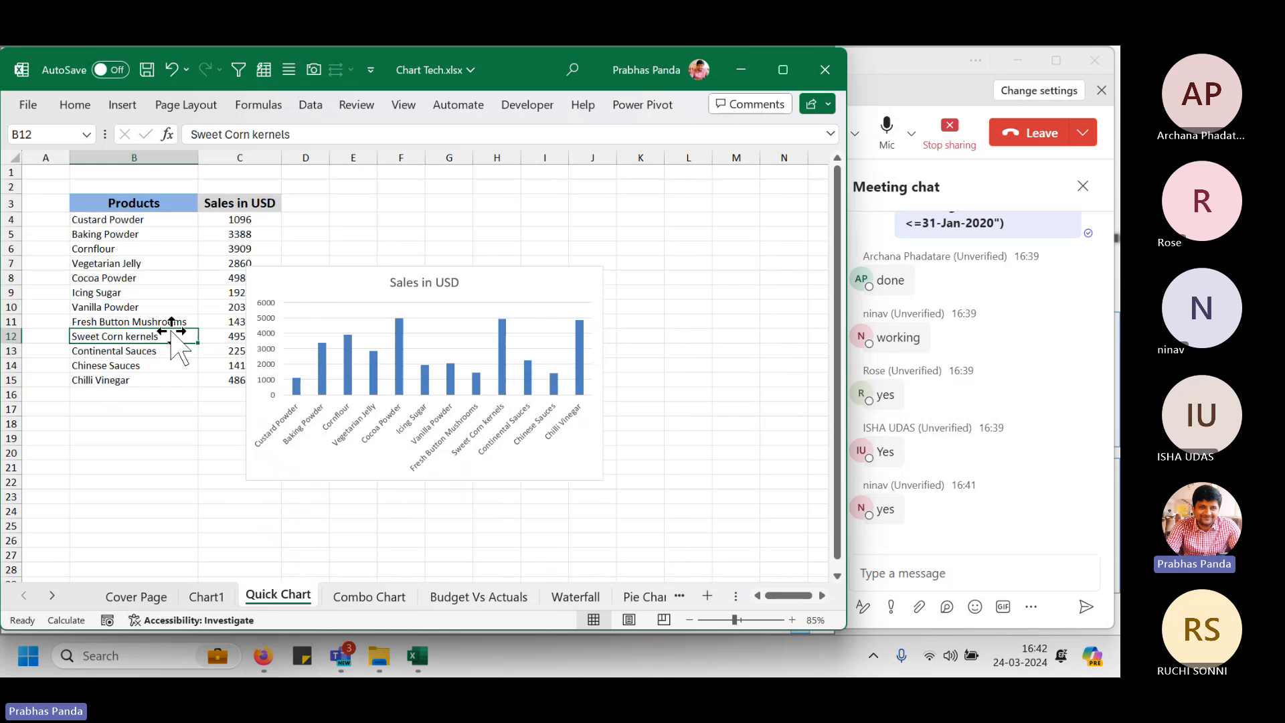
left_click_drag(336, 269, 368, 198)
left_click_drag(647, 405, 793, 471)
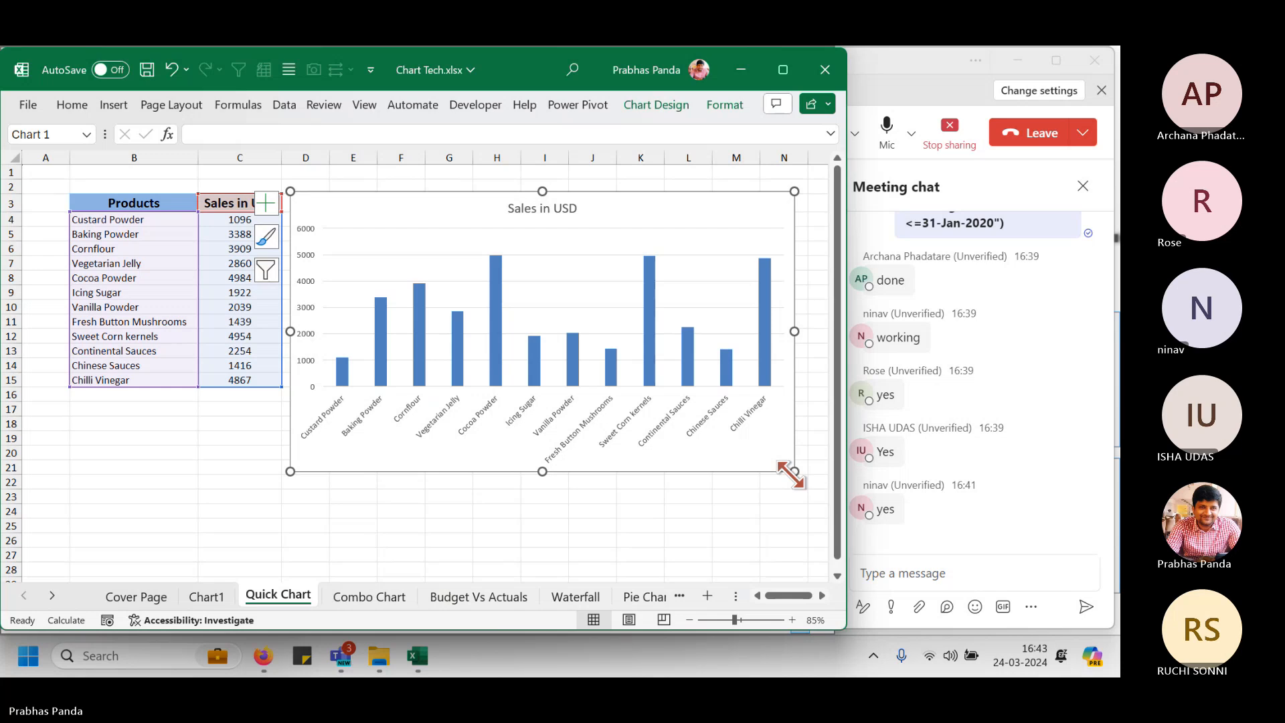
left_click(128, 455)
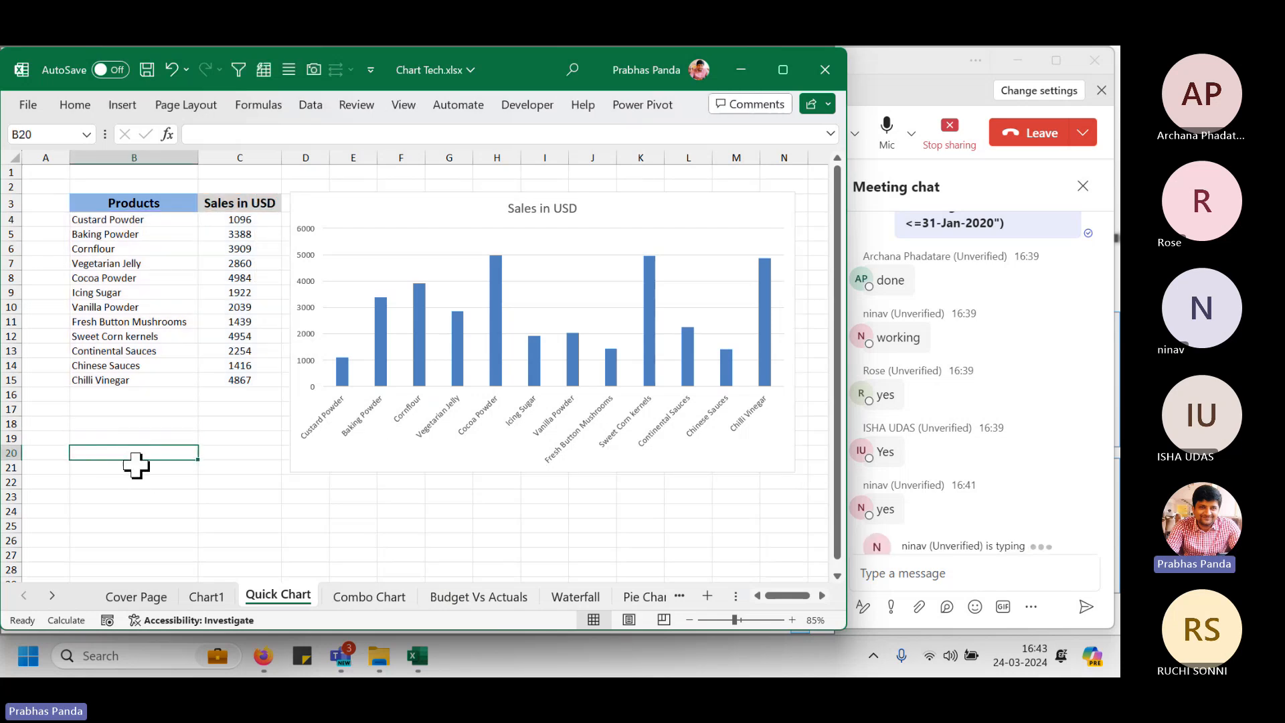
left_click(361, 207)
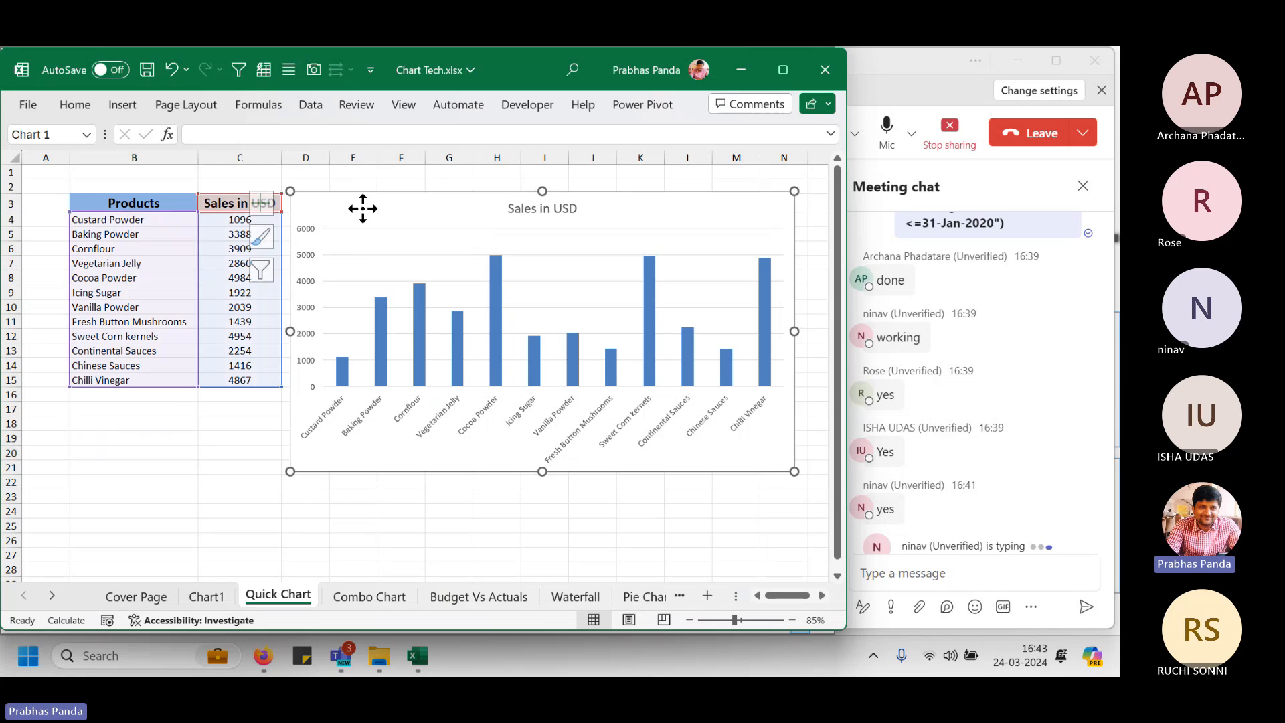
left_click(184, 251)
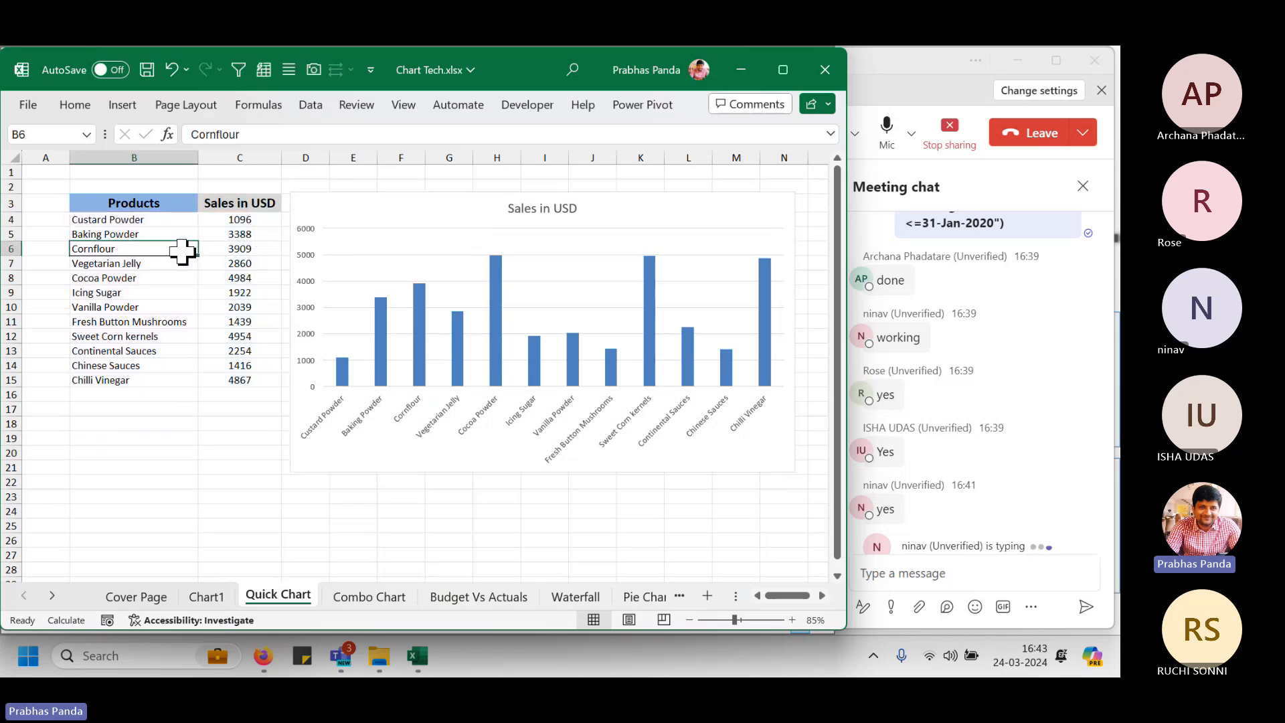
Apply chart Style 16 to the Sales in USD column chart on the Quick Chart sheet.
left_click(344, 200)
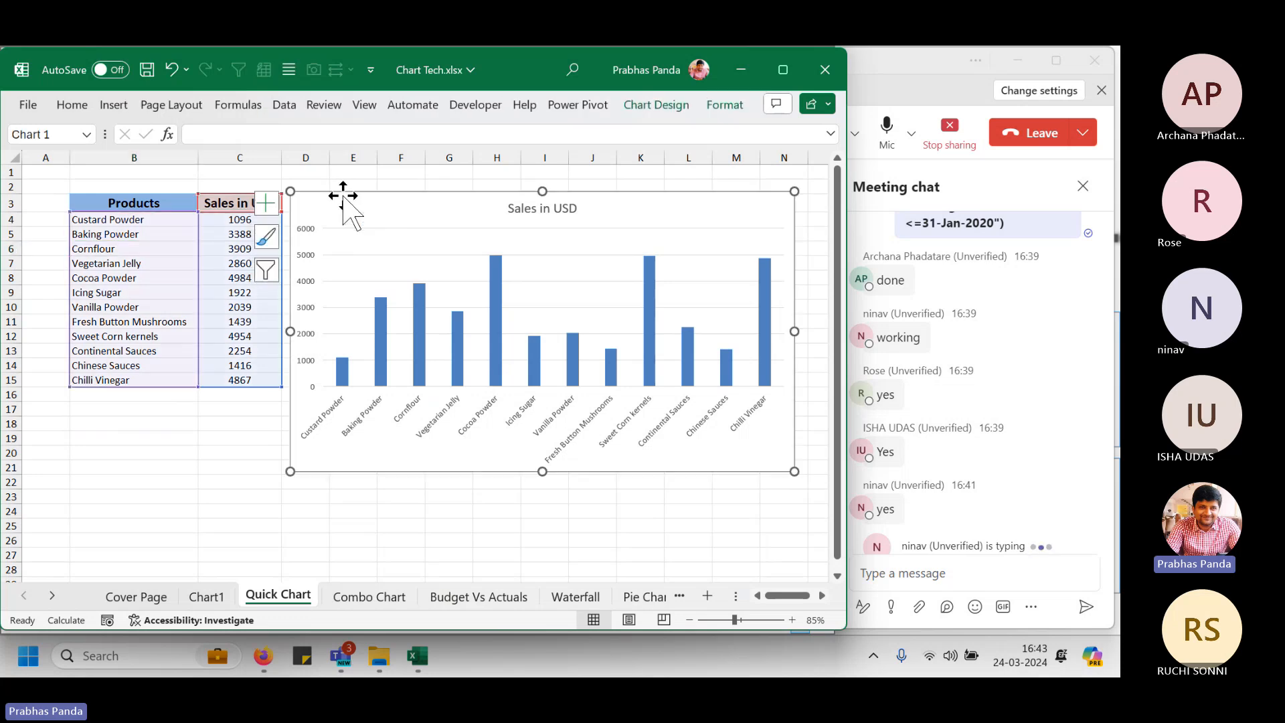
left_click(690, 104)
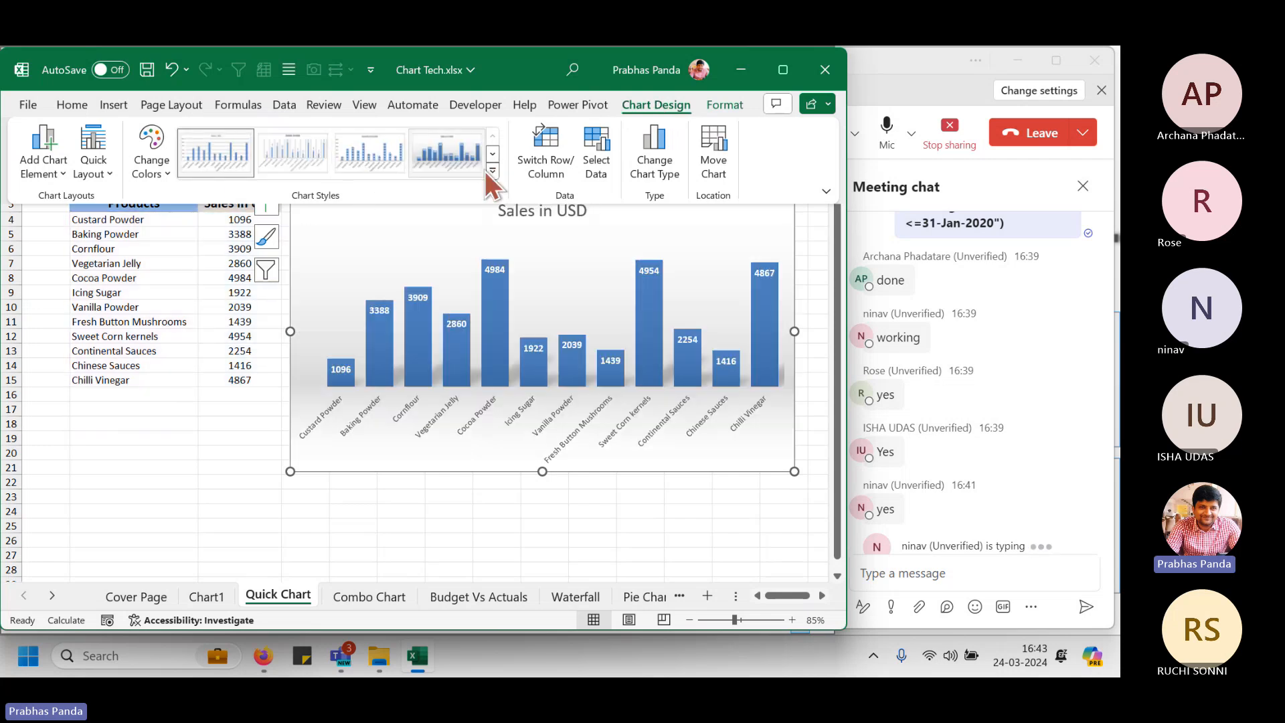
left_click(491, 171)
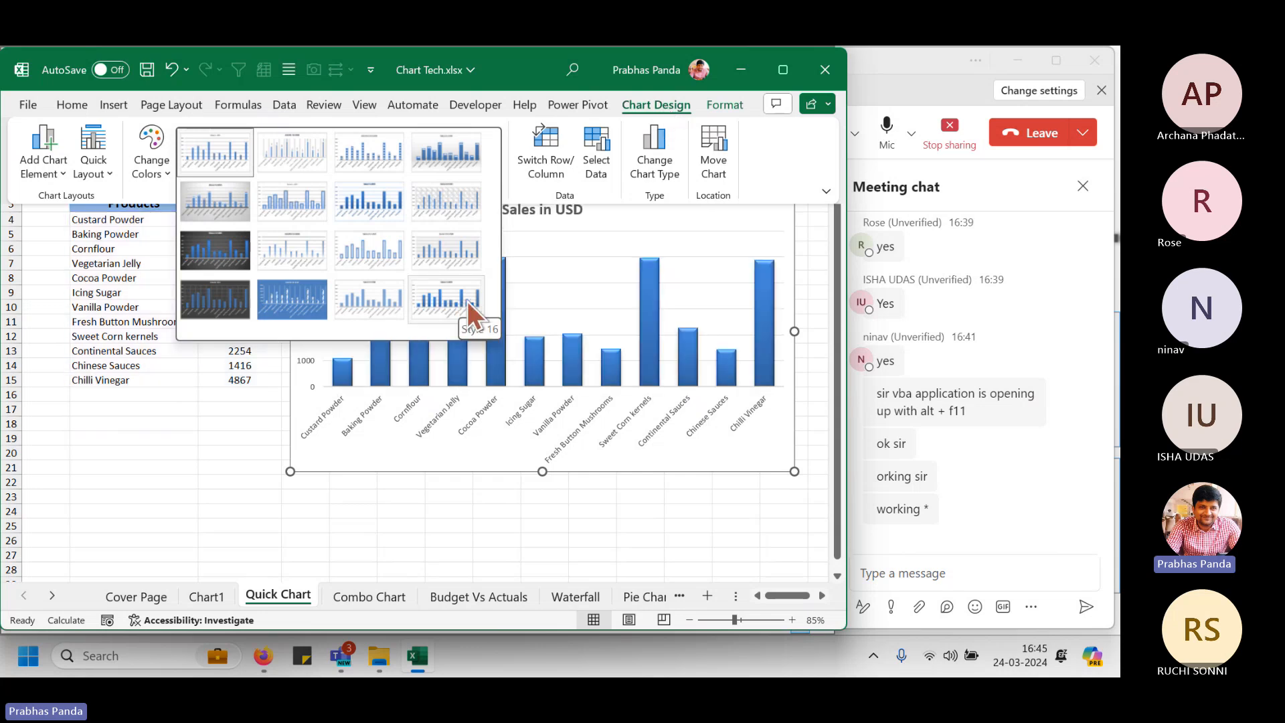
left_click(773, 178)
left_click(495, 177)
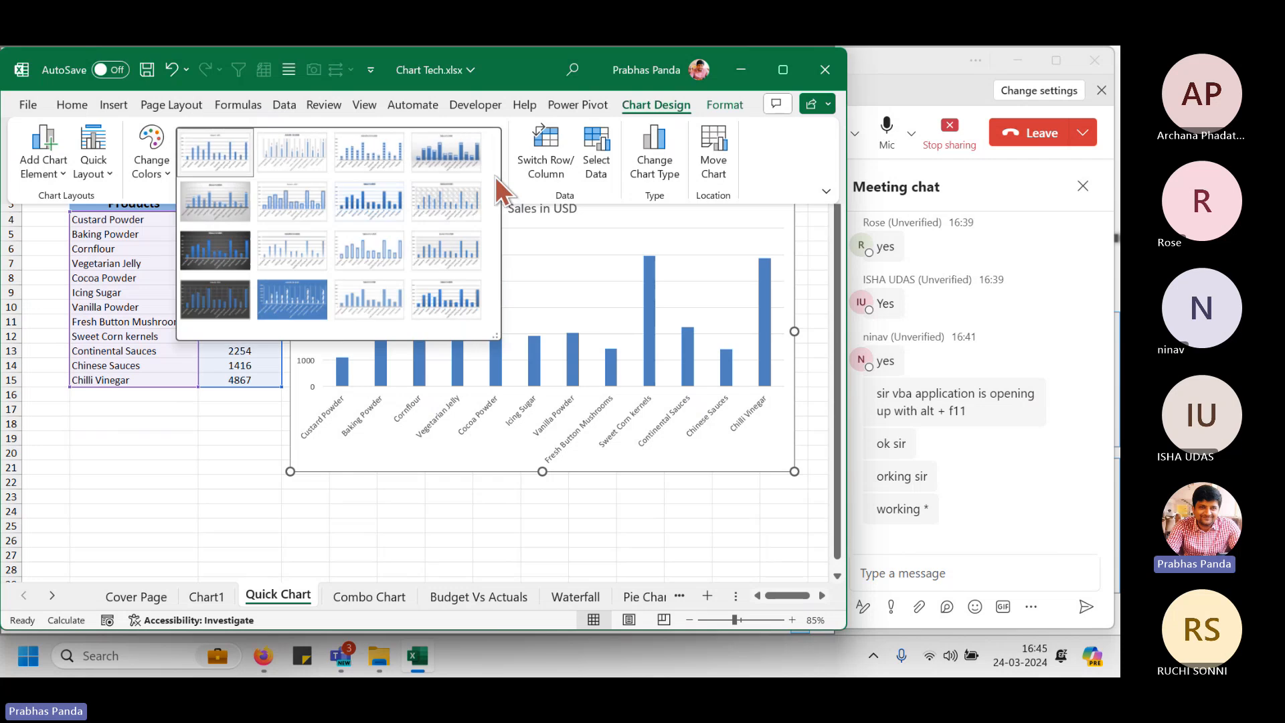
left_click(429, 295)
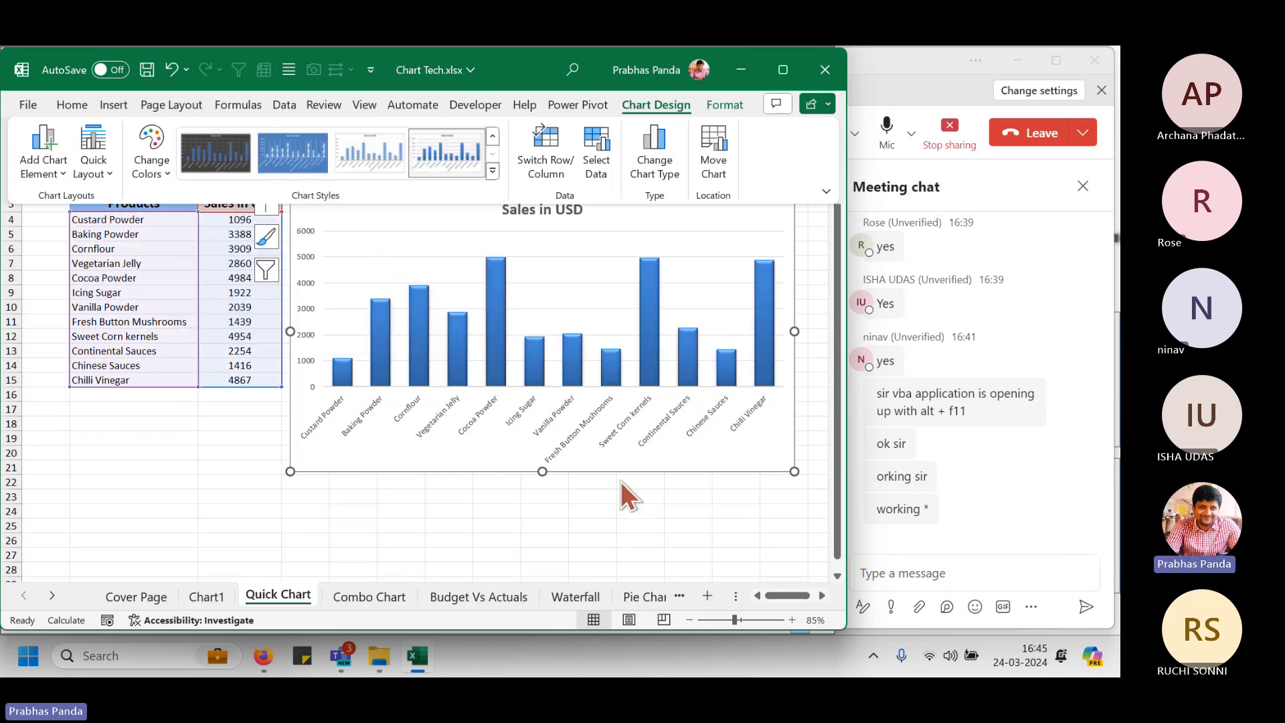
left_click(658, 472)
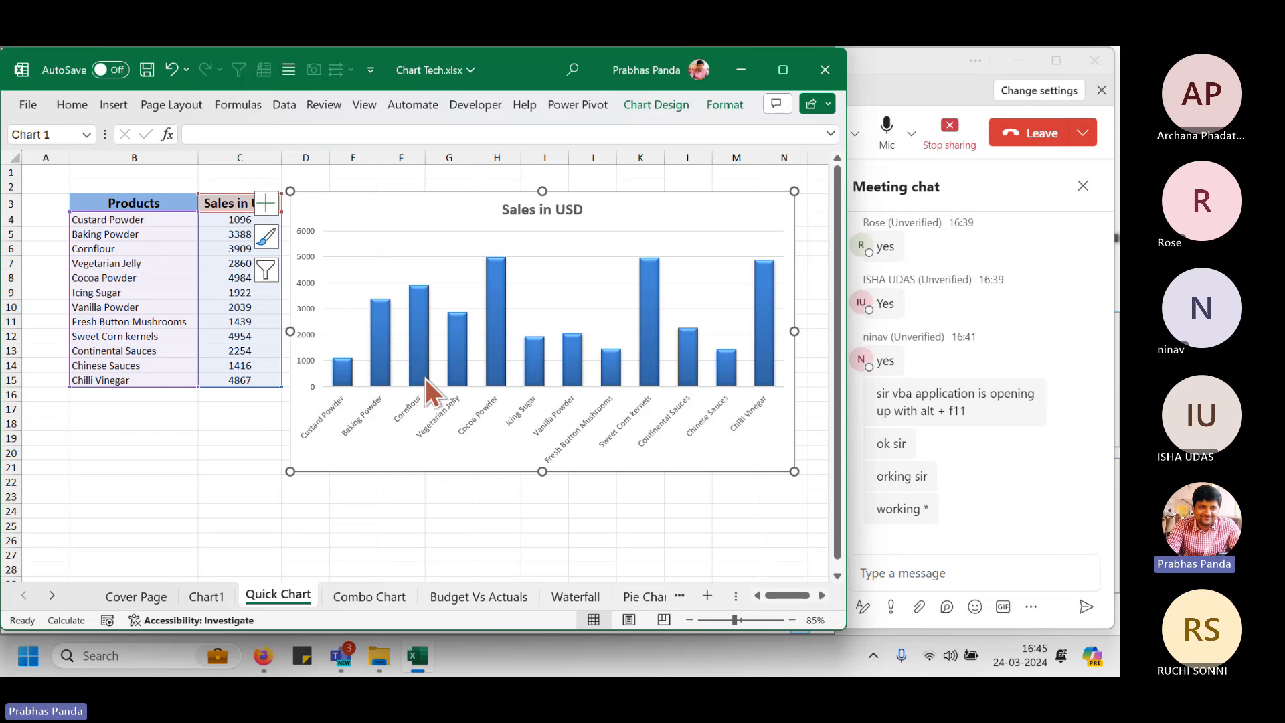
Remove the gridlines from the Sales in USD chart.
mouse_move(424, 379)
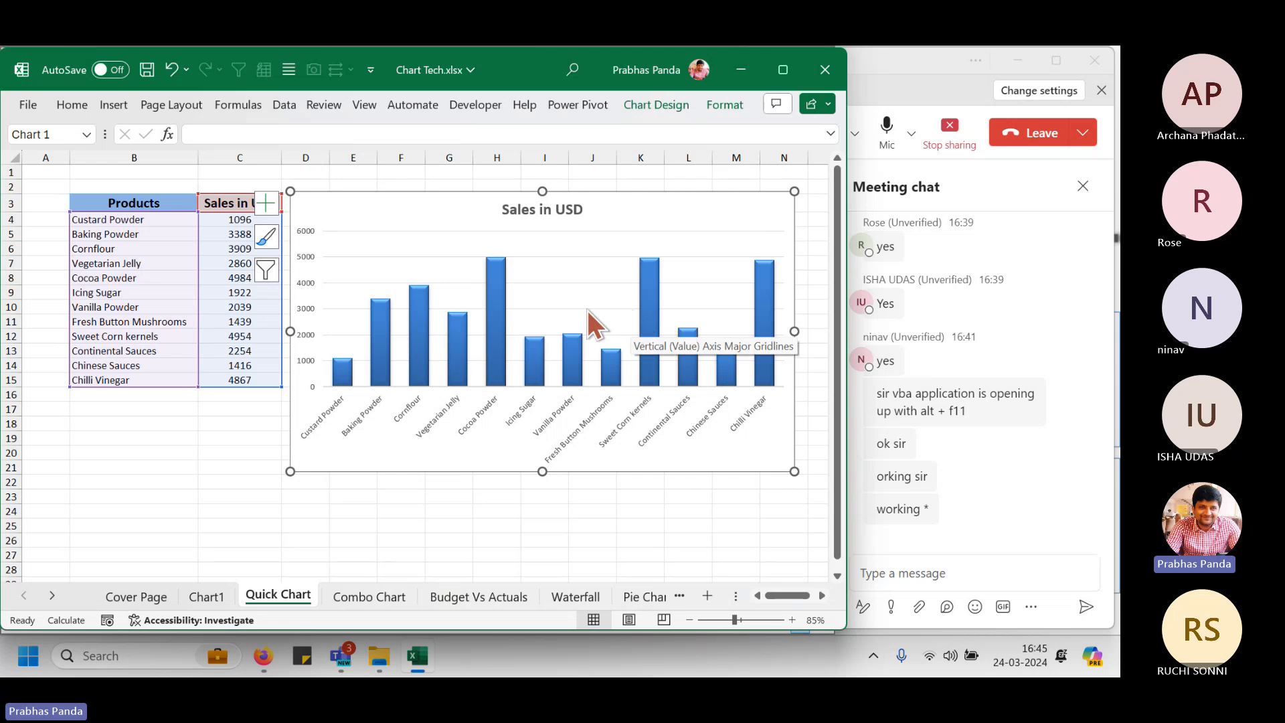
left_click(265, 204)
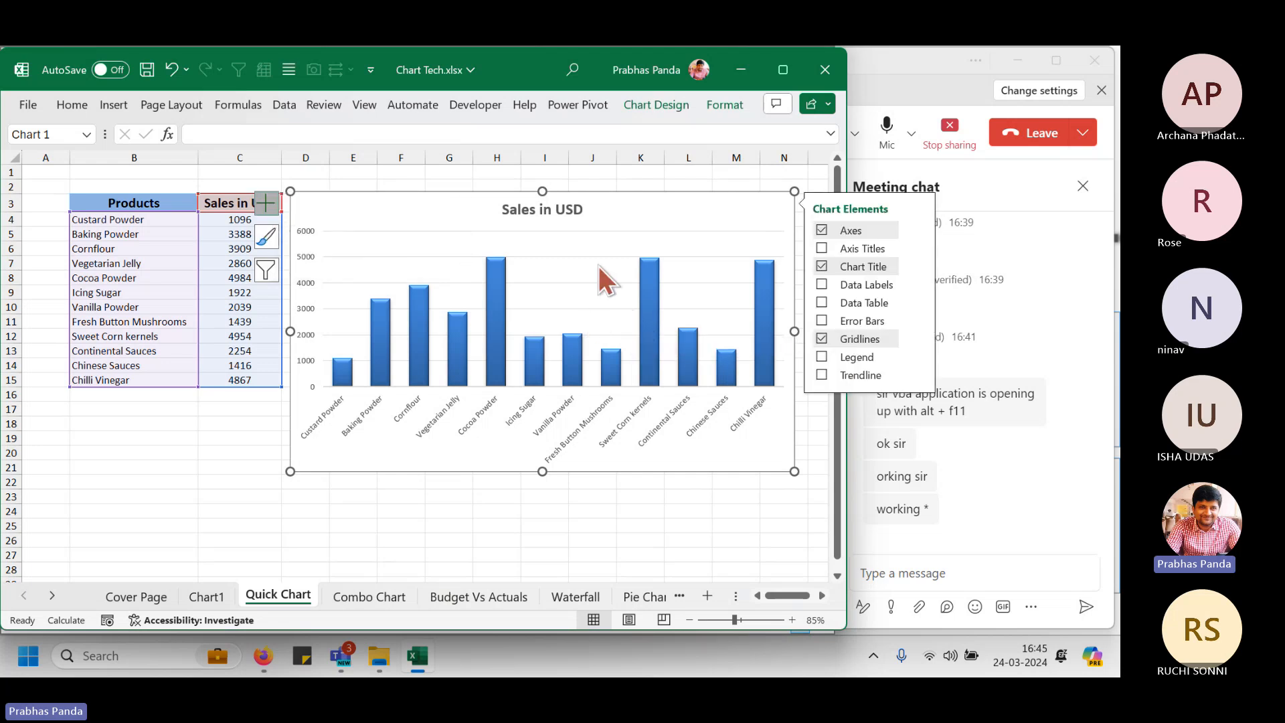
left_click(821, 338)
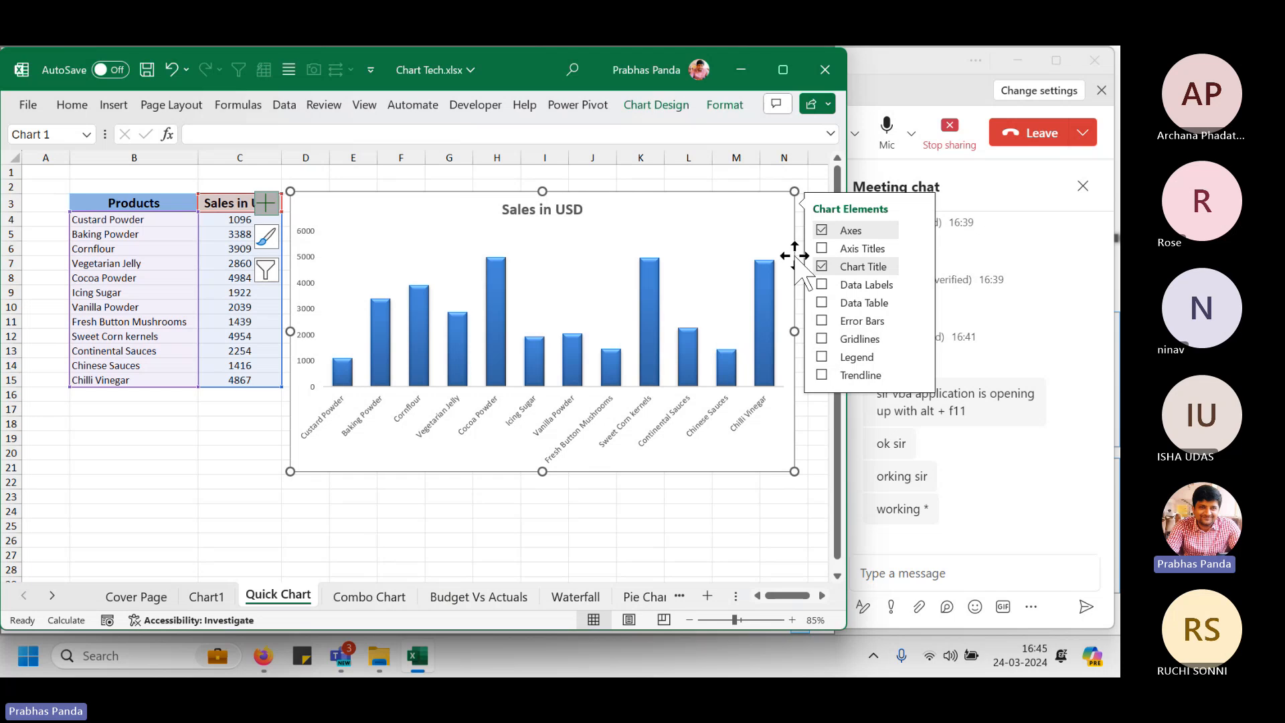
left_click(269, 204)
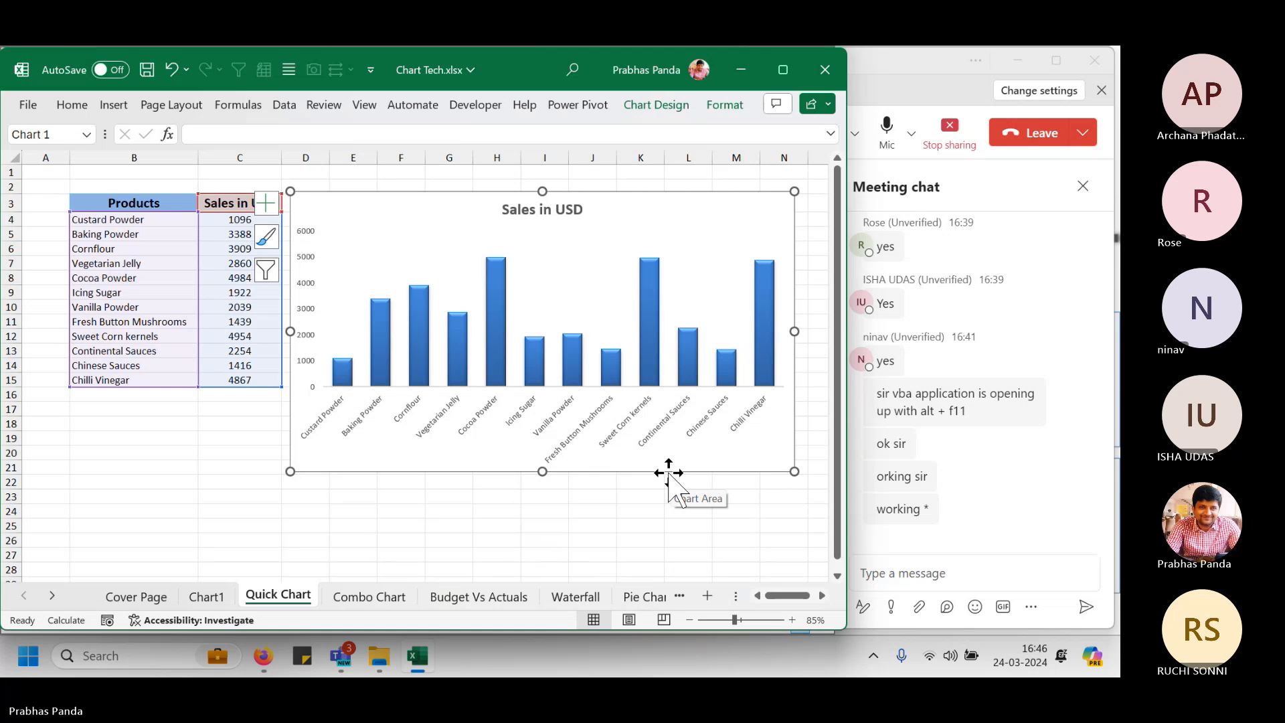
Format the Sales in USD series fill so that colors vary by point, keeping the automatic fill.
right_click(653, 297)
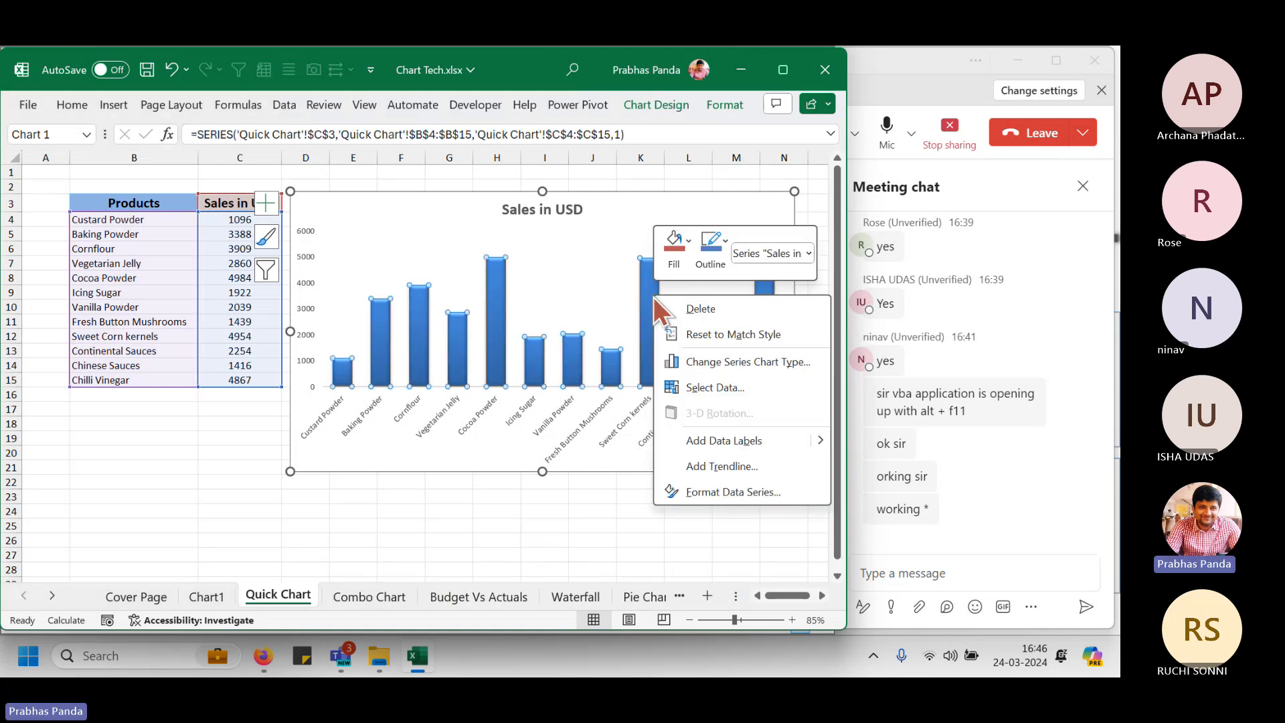
left_click(749, 491)
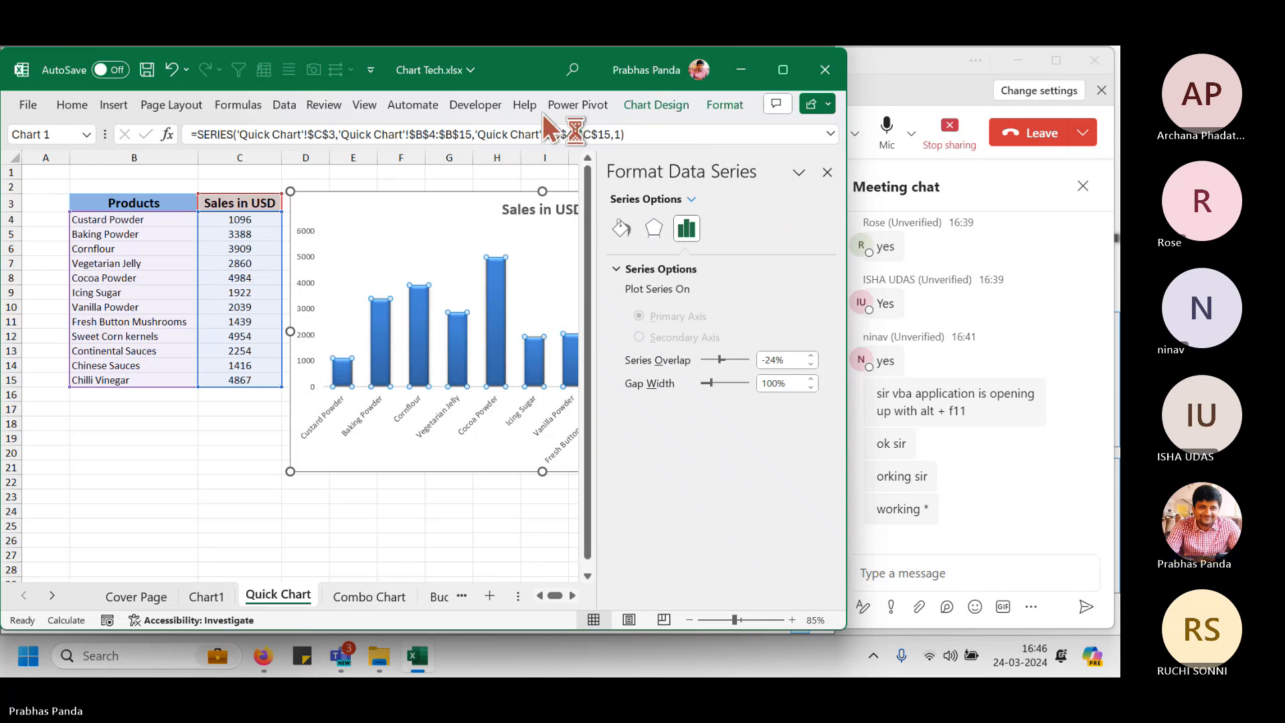
left_click(624, 233)
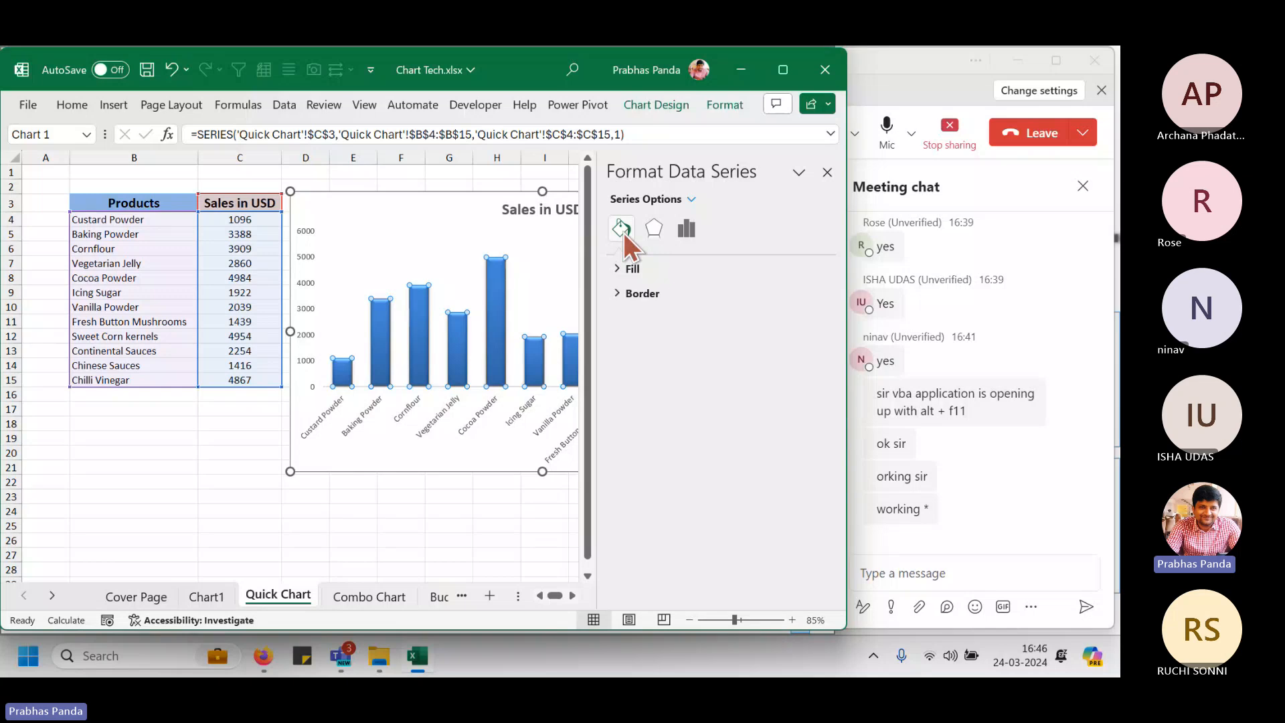
left_click(634, 277)
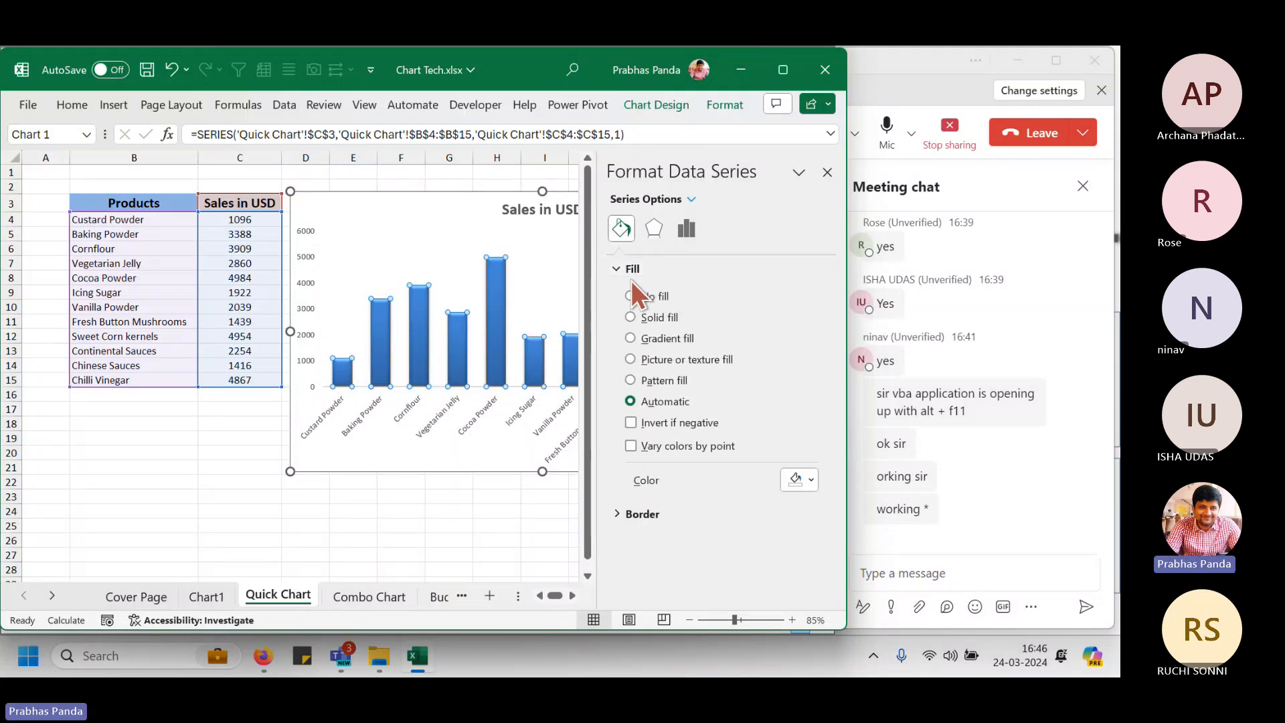
left_click(631, 446)
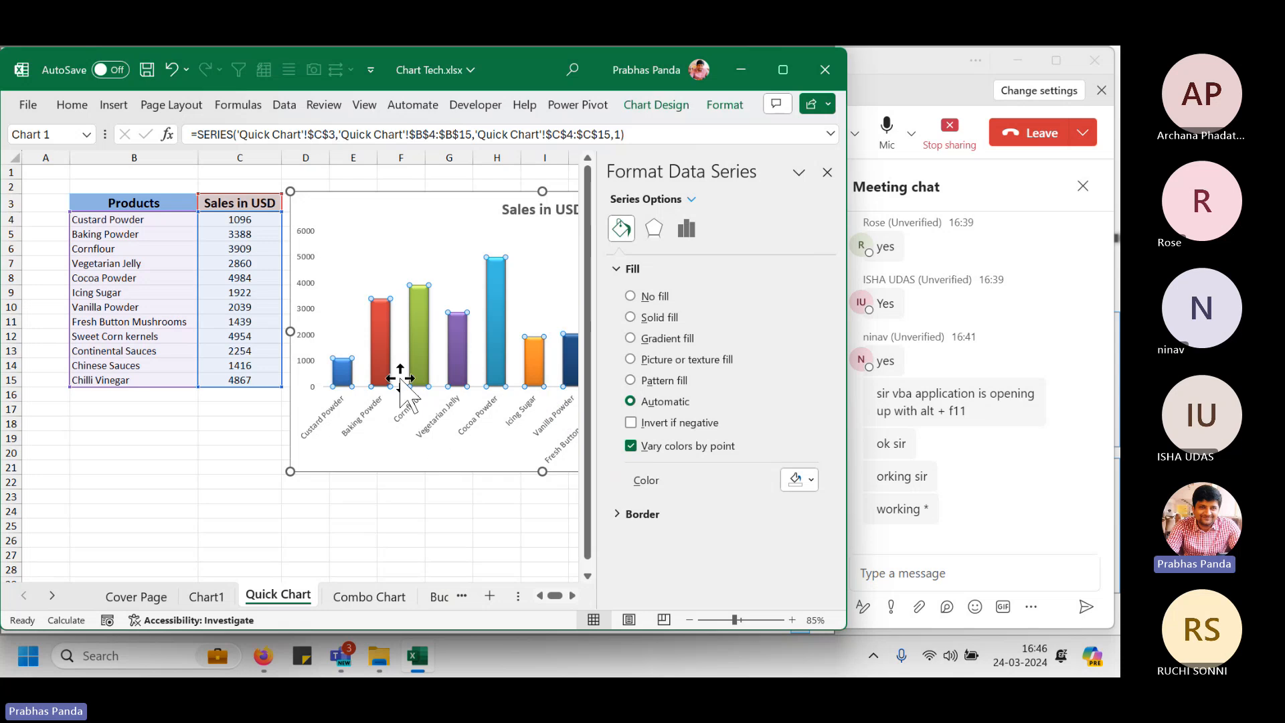
left_click(828, 172)
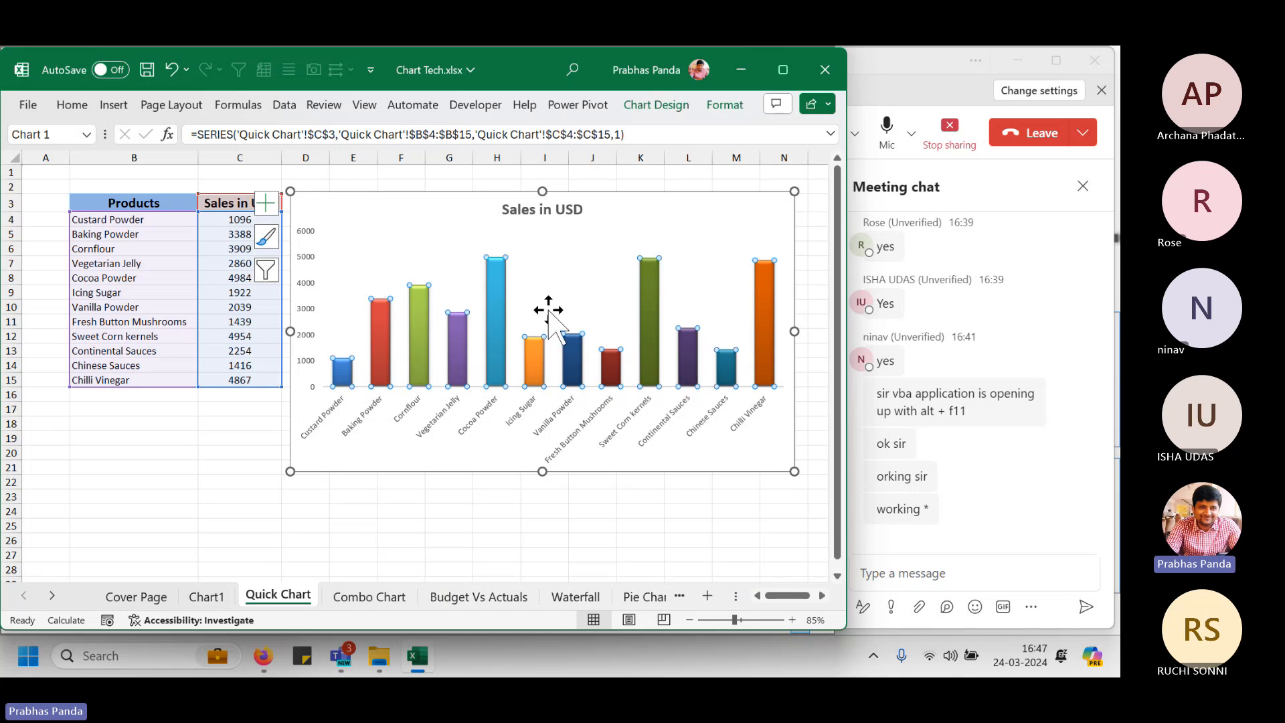
Add data labels to the chart's columns and make the labels bold.
right_click(500, 300)
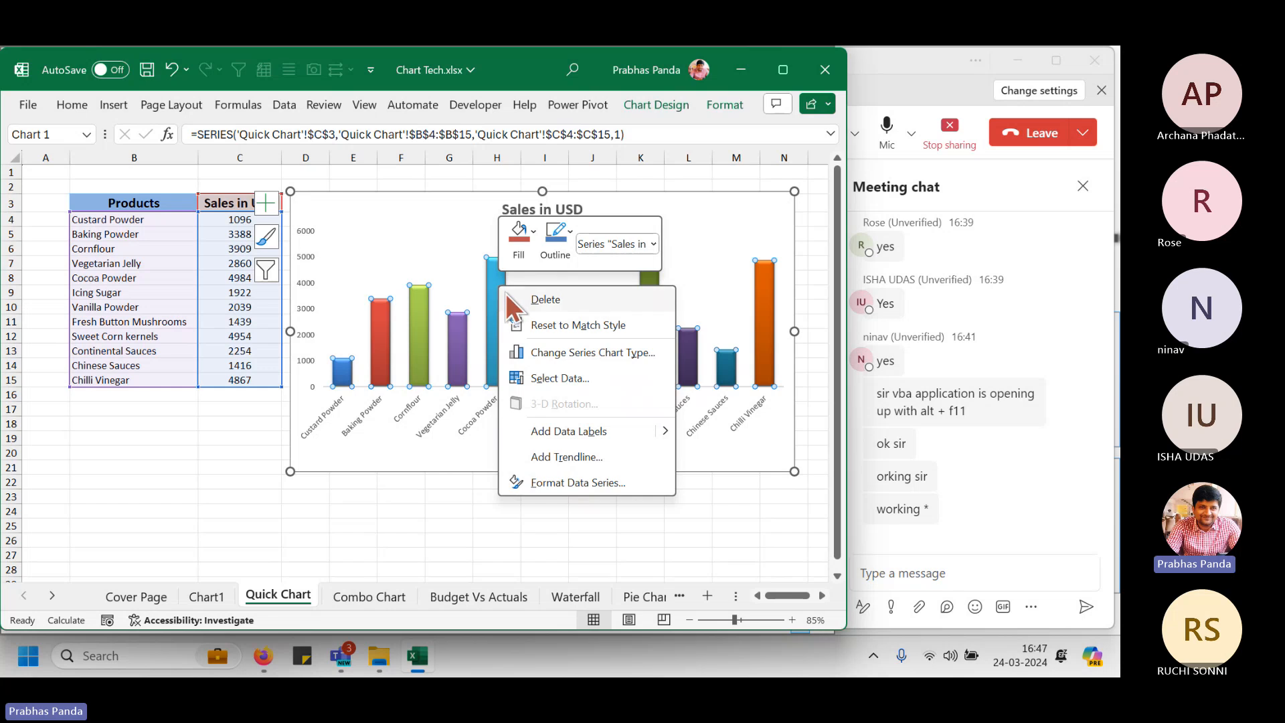
left_click(584, 431)
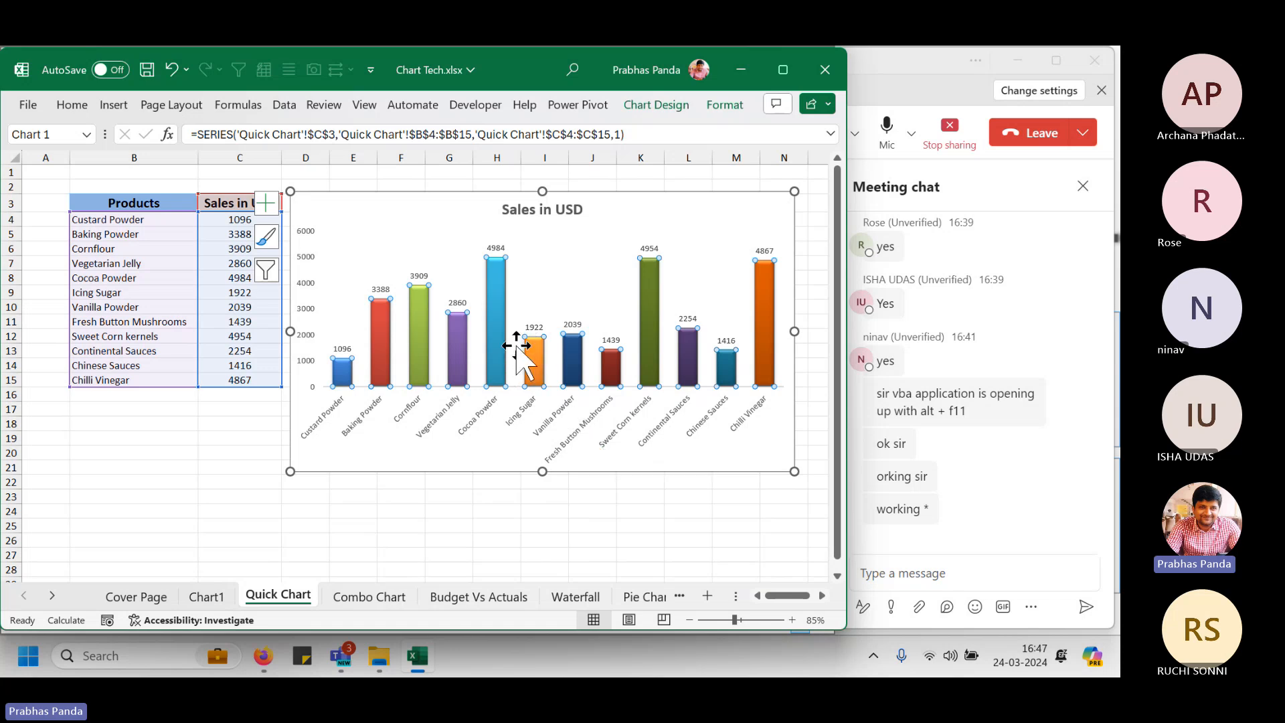
left_click(417, 275)
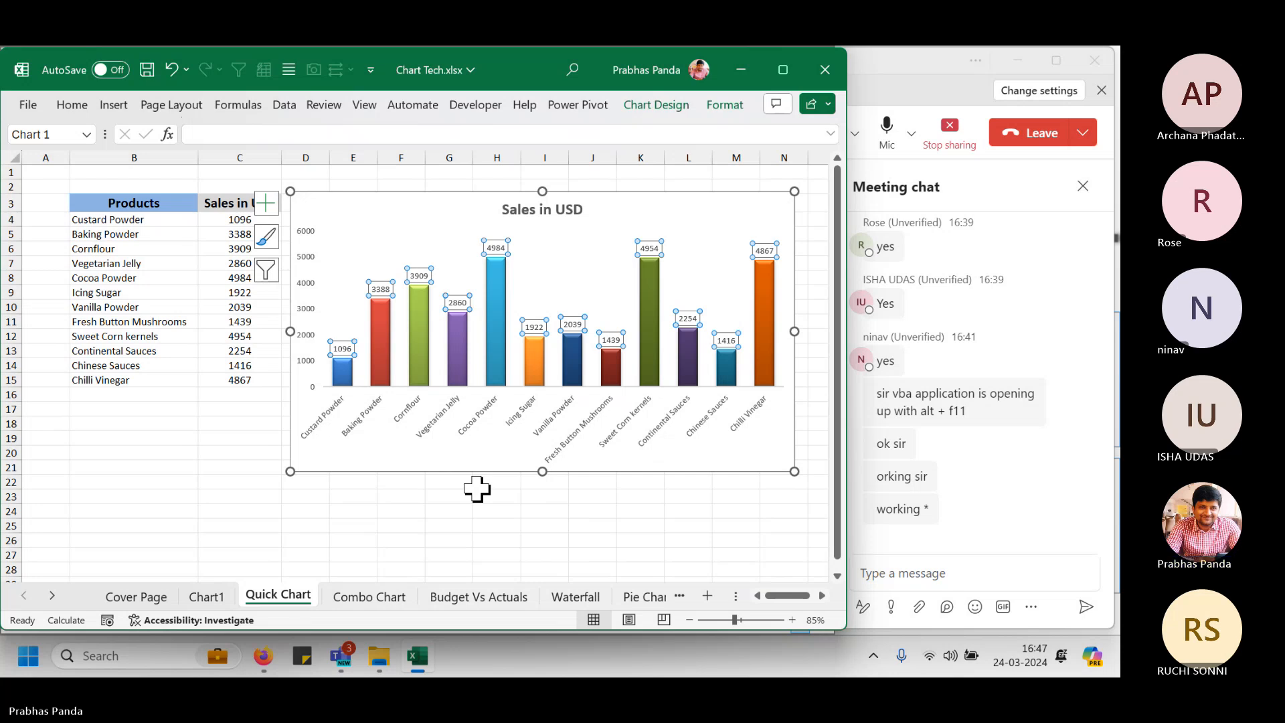
key("ctrl+b")
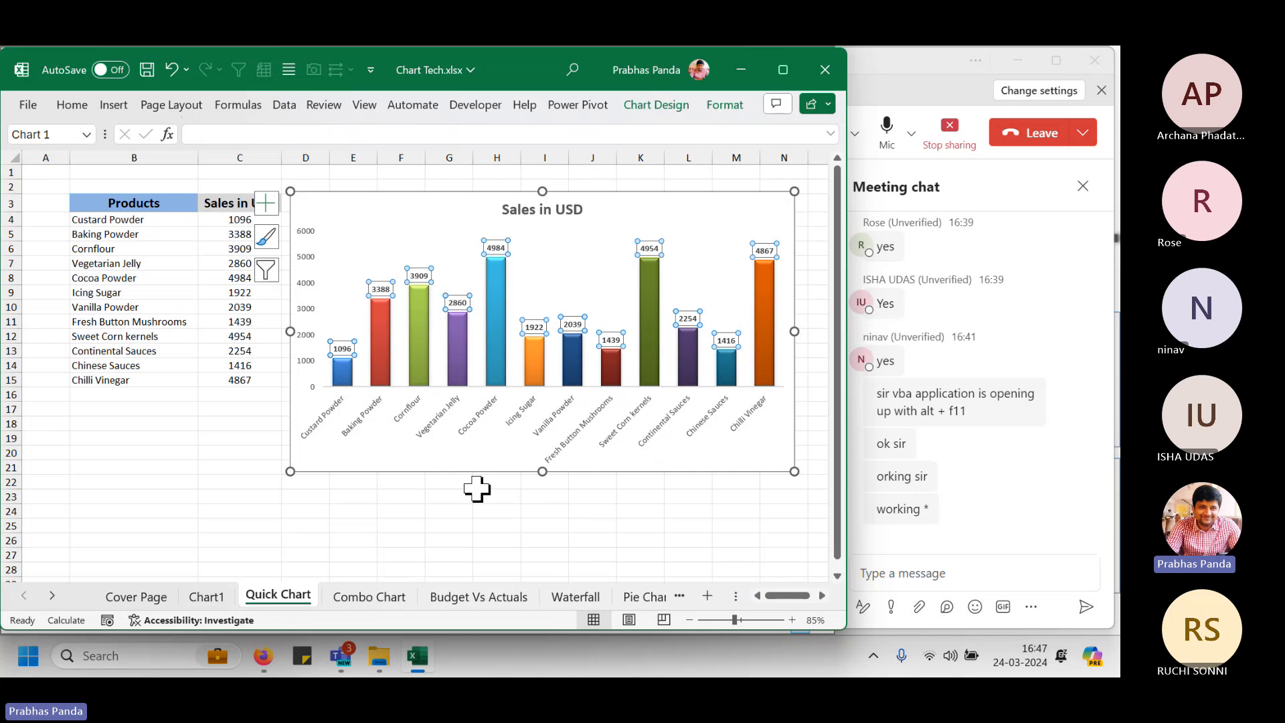
Adjust the data labels' font size up and back down, settling on moderately larger text that fits above the columns.
key("ctrl+shift+period")
key("ctrl+shift+period")
key("ctrl+shift+period")
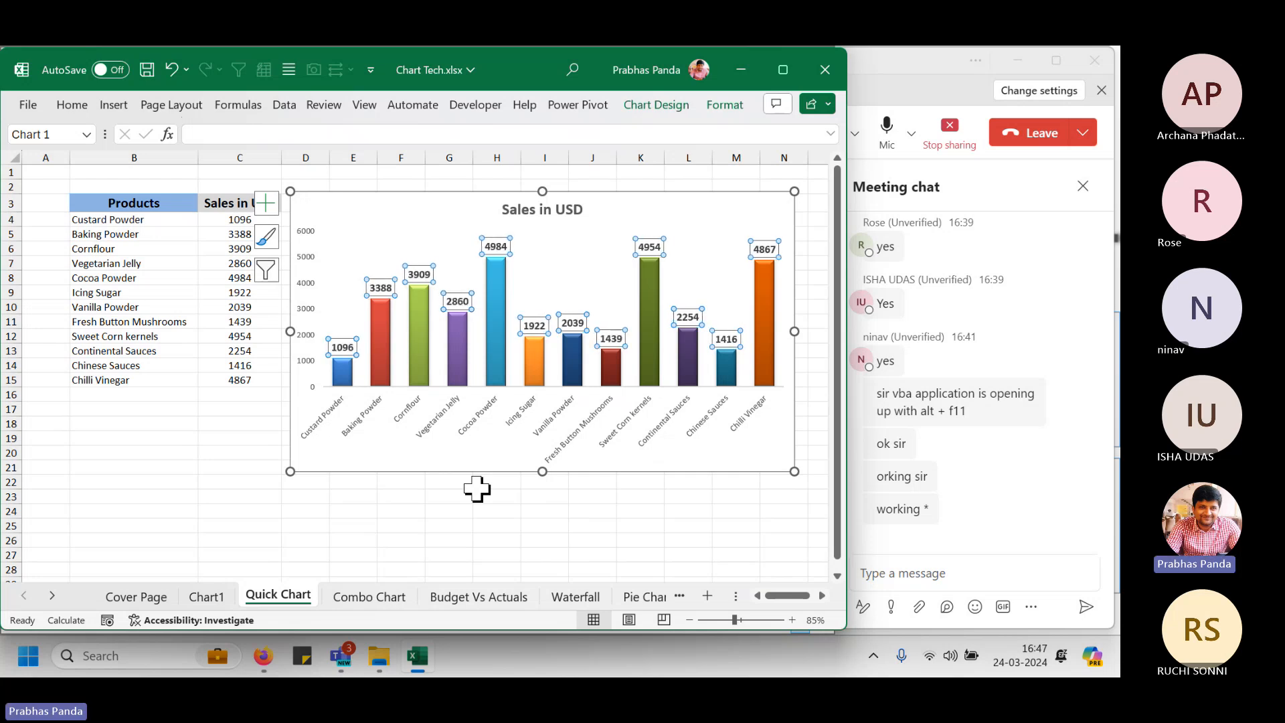
key("ctrl+shift+period")
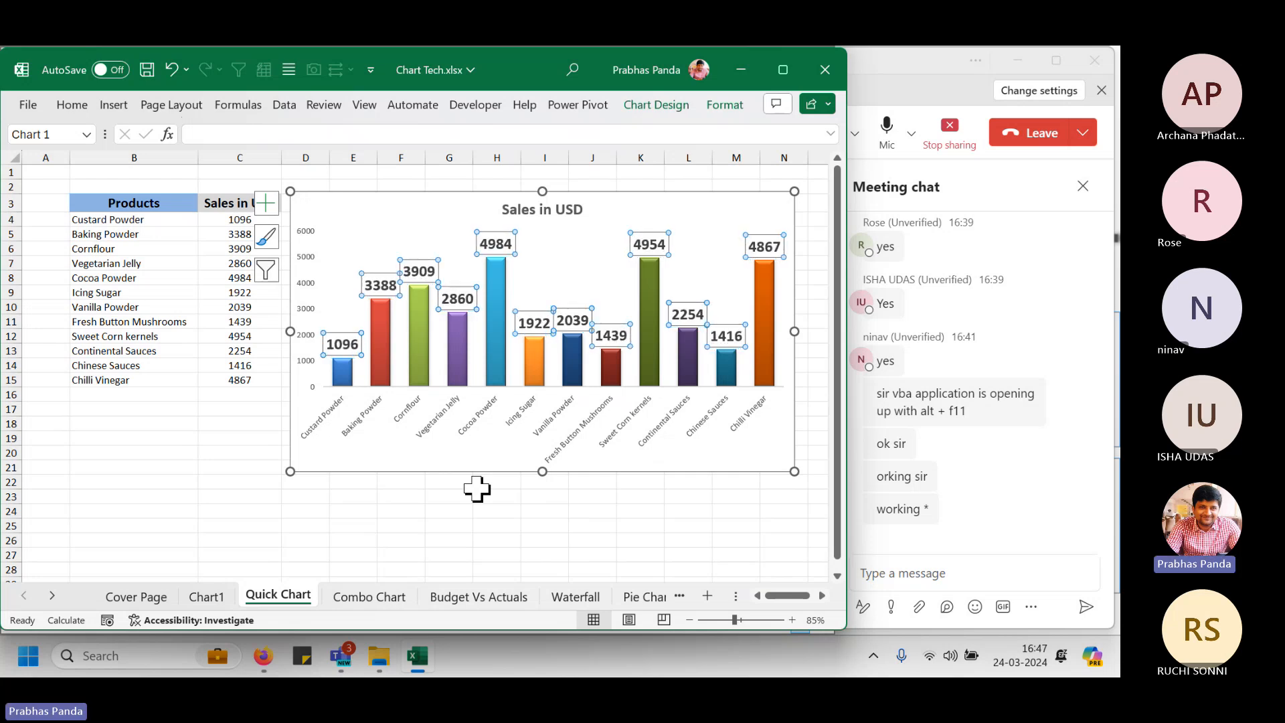
key("ctrl+shift+comma")
key("ctrl+shift+comma")
key("ctrl+shift+comma")
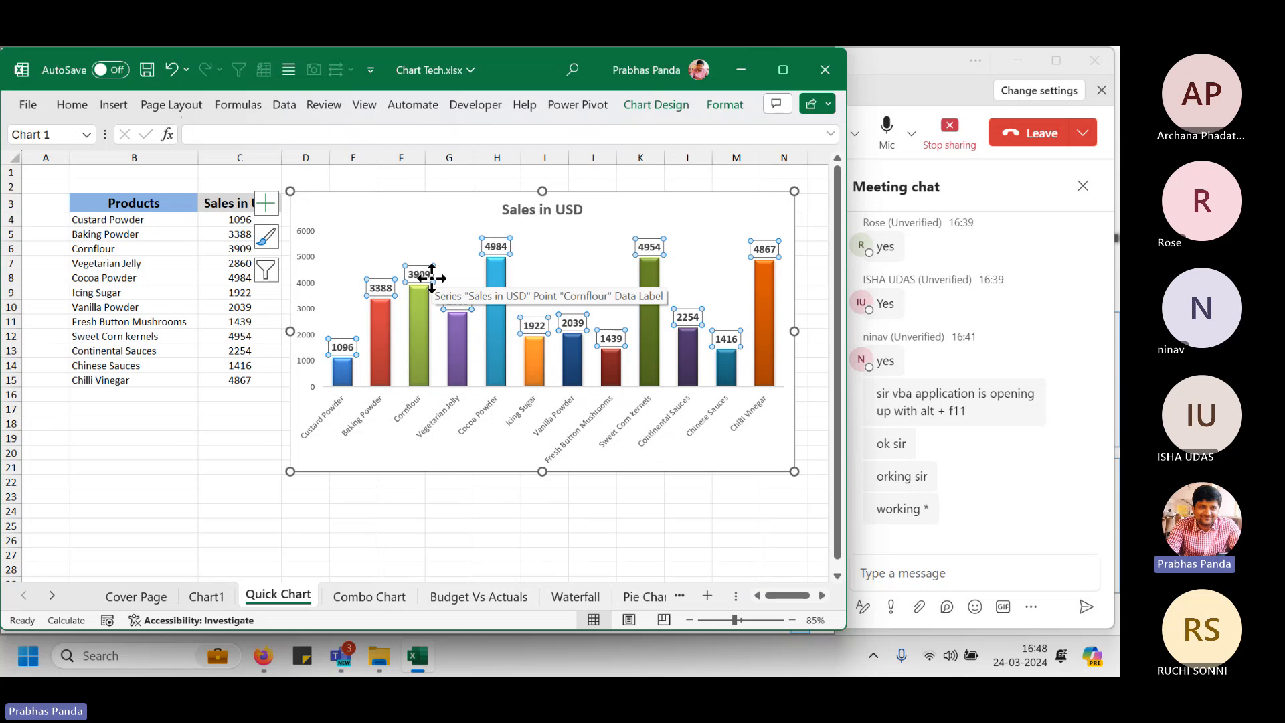
Increase the font size of the Sales in USD chart's data labels by one increment.
left_click(303, 258)
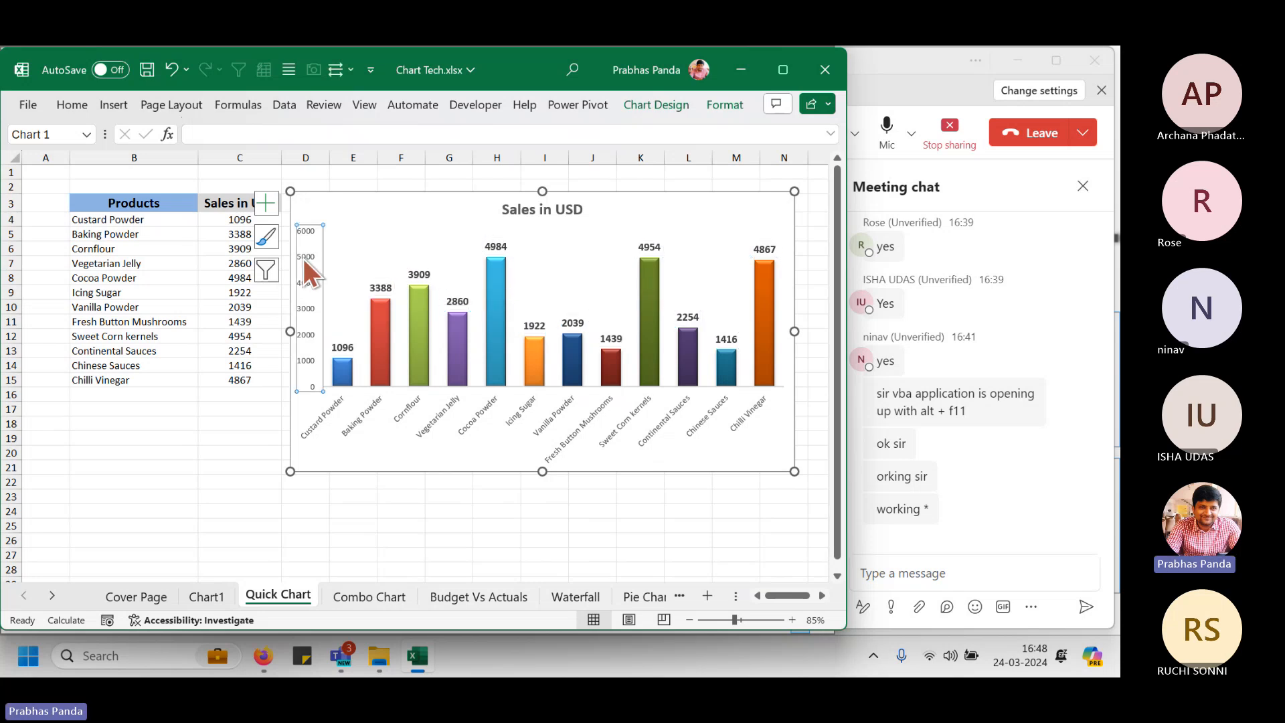
left_click(423, 272)
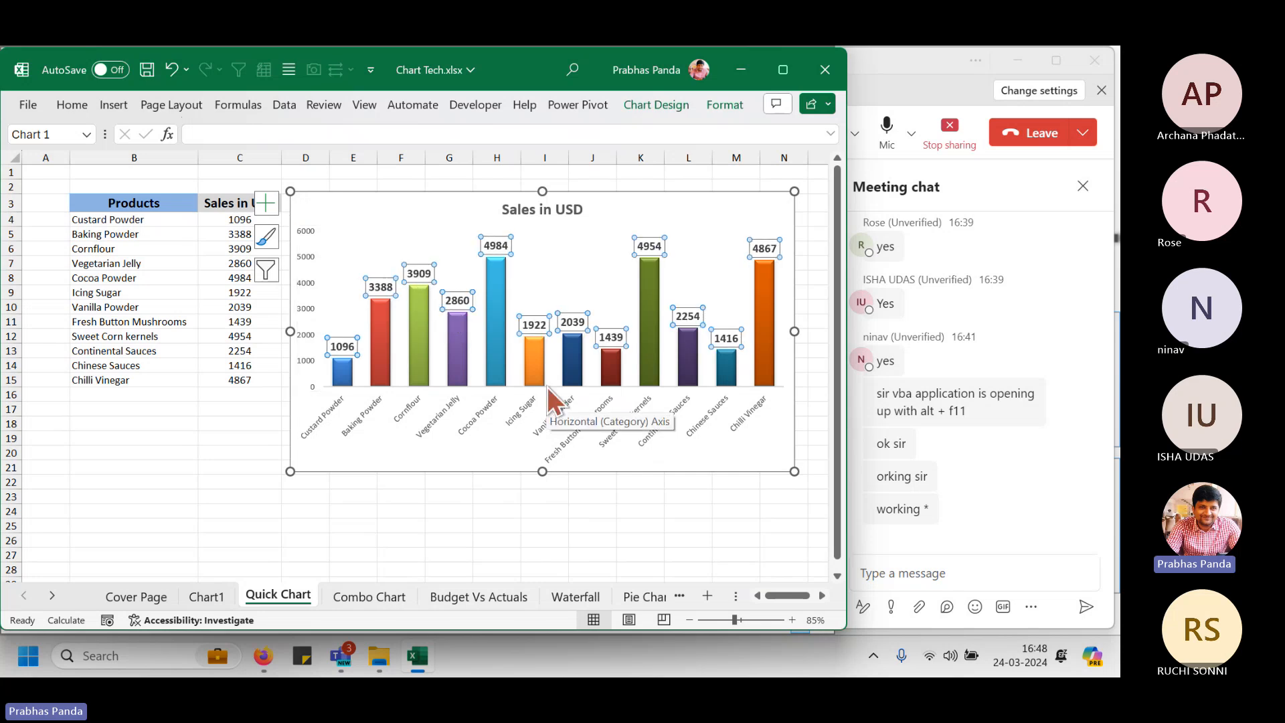
key("ctrl+shift+period")
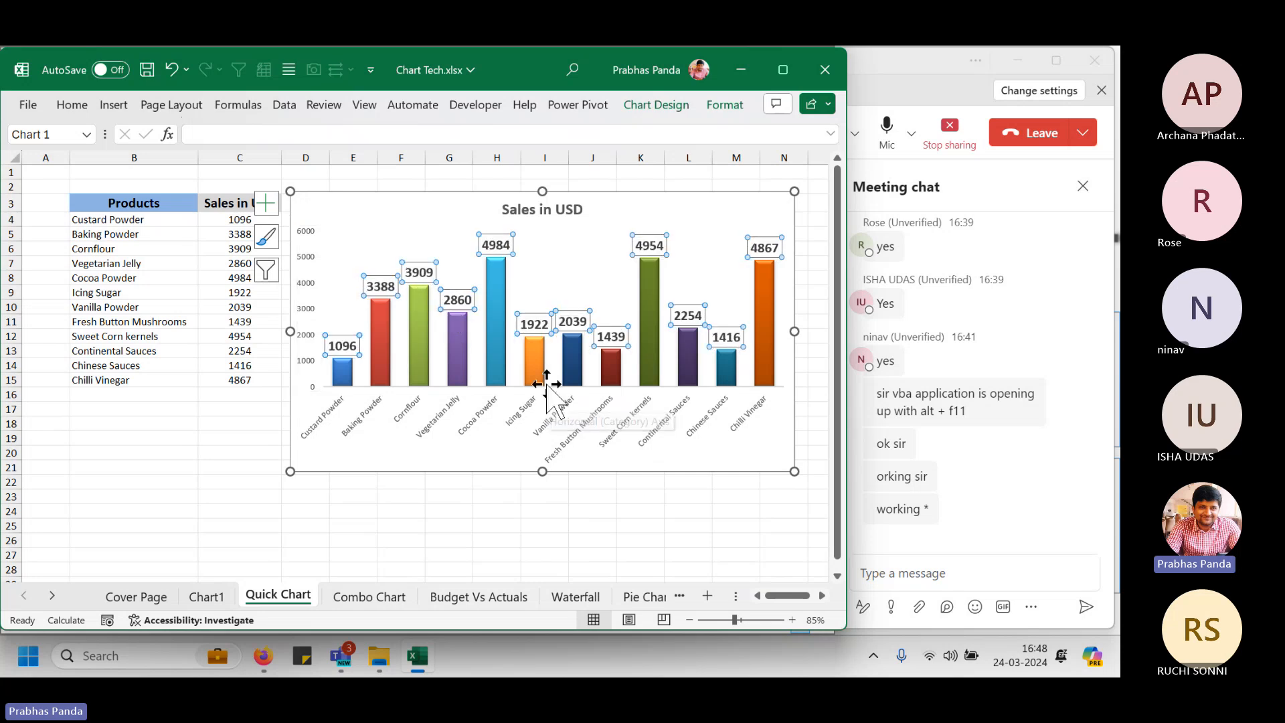
left_click(468, 212)
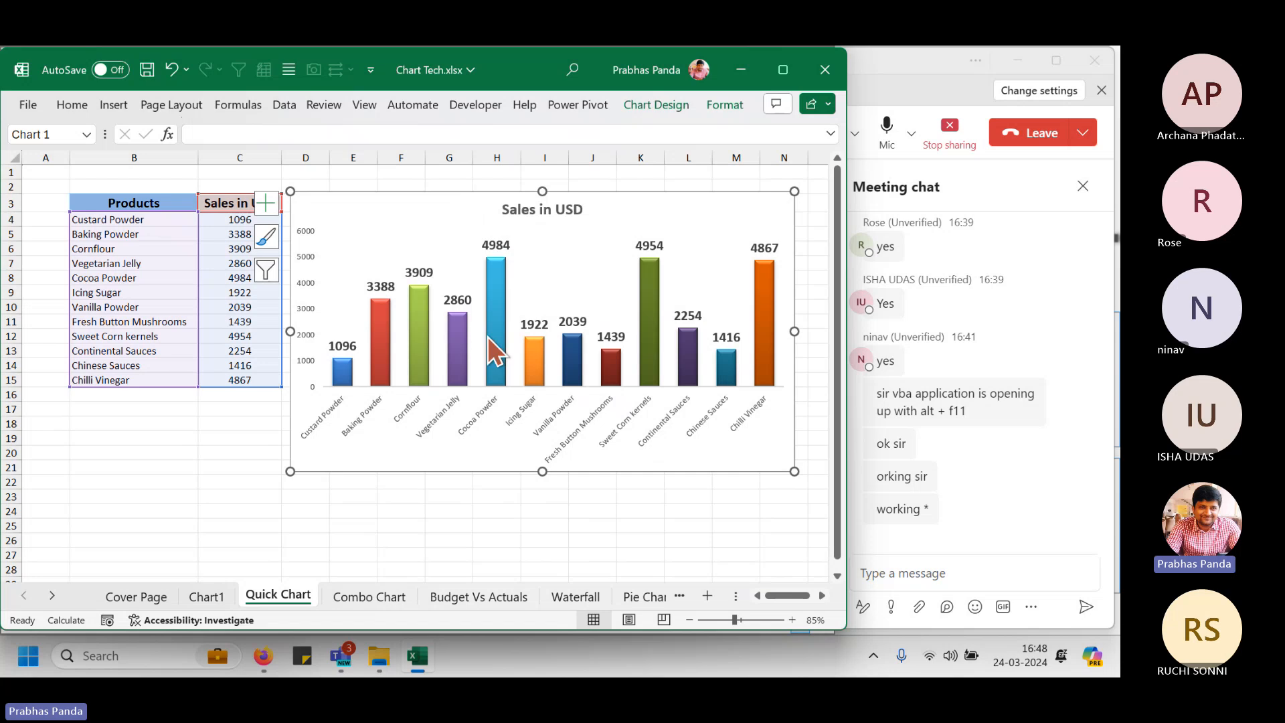
Delete the vertical value axis from the Sales in USD chart.
mouse_move(490, 332)
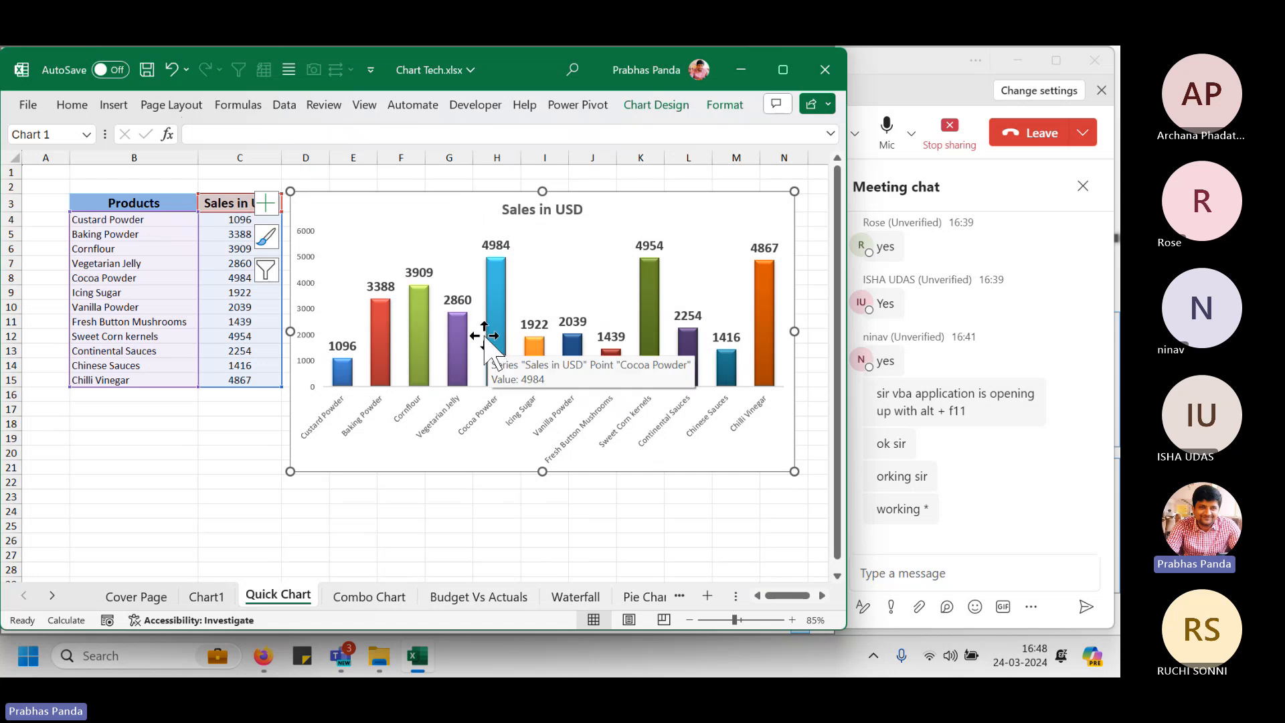
left_click(305, 287)
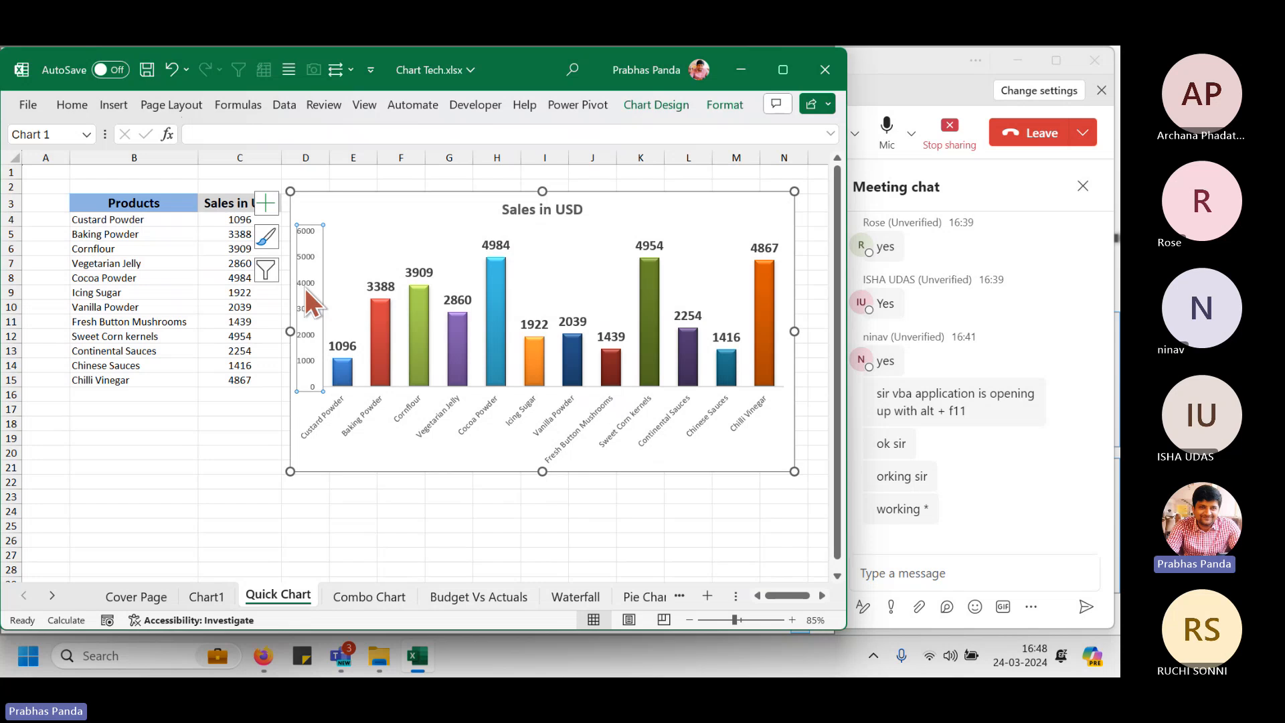
key("Delete")
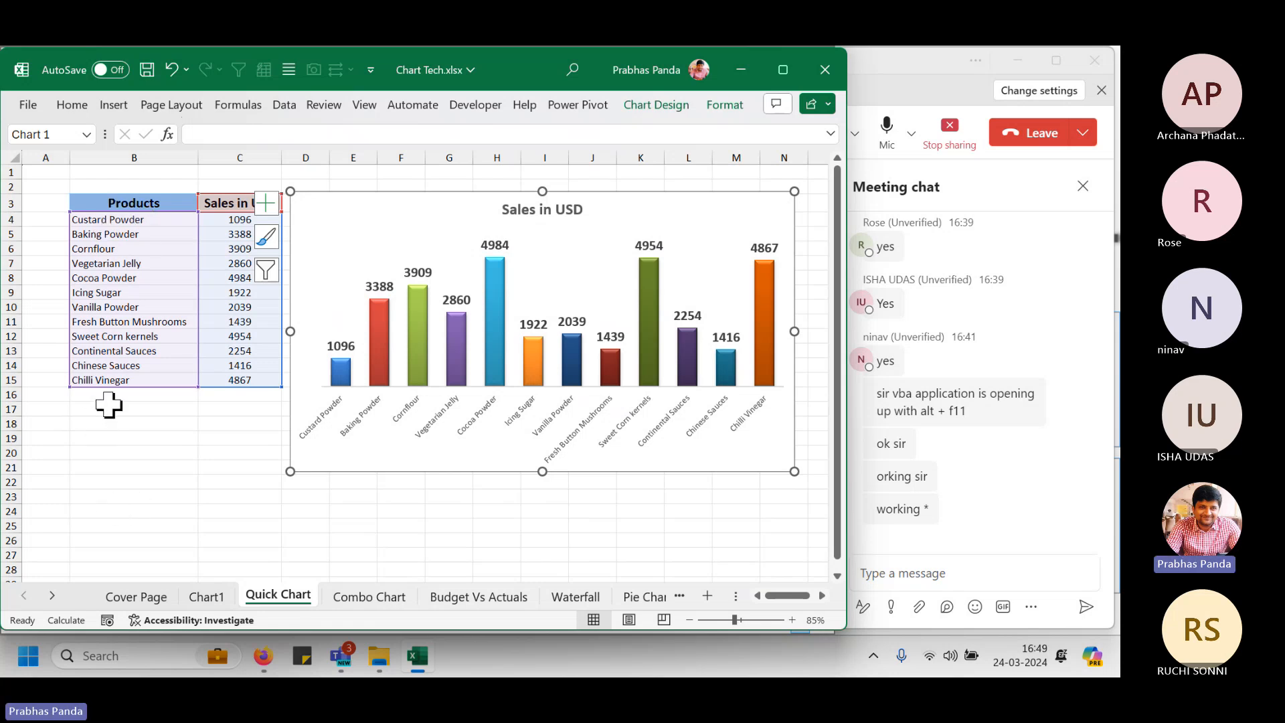
Sort the product table with headers by Sales in USD cell values, ordered Largest to Smallest.
left_click(147, 206)
key("ctrl+a")
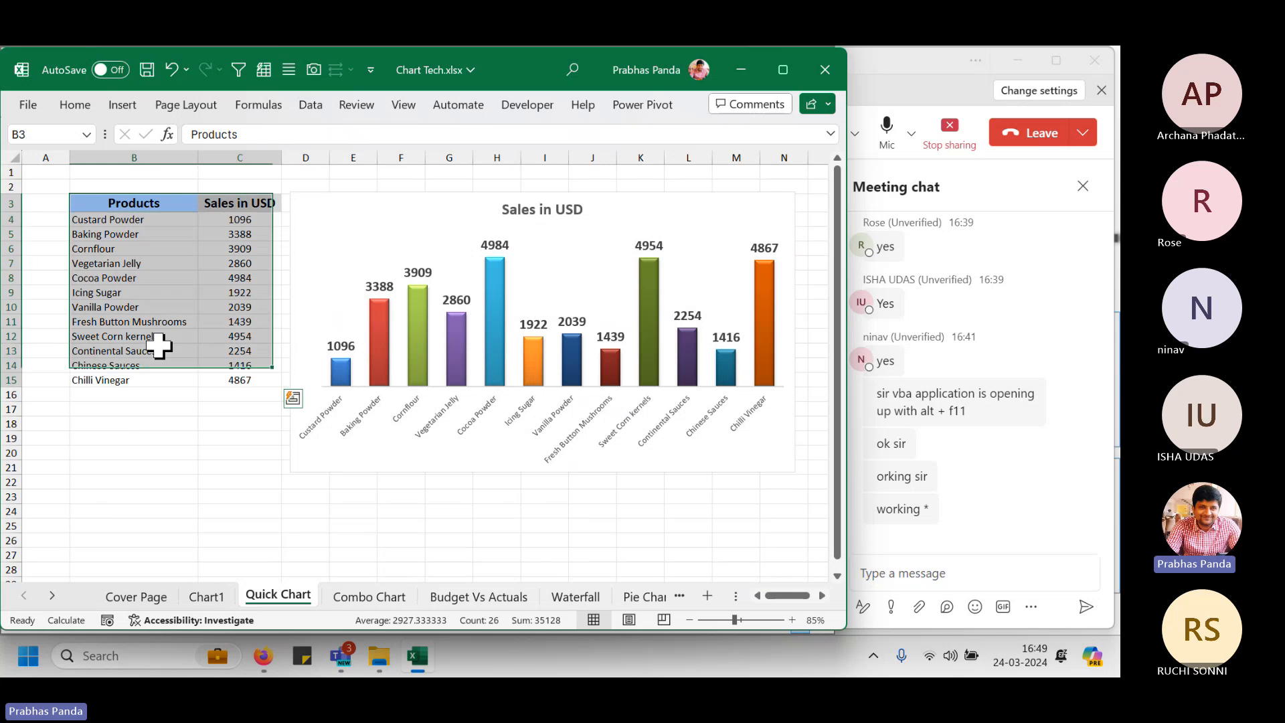
key("alt")
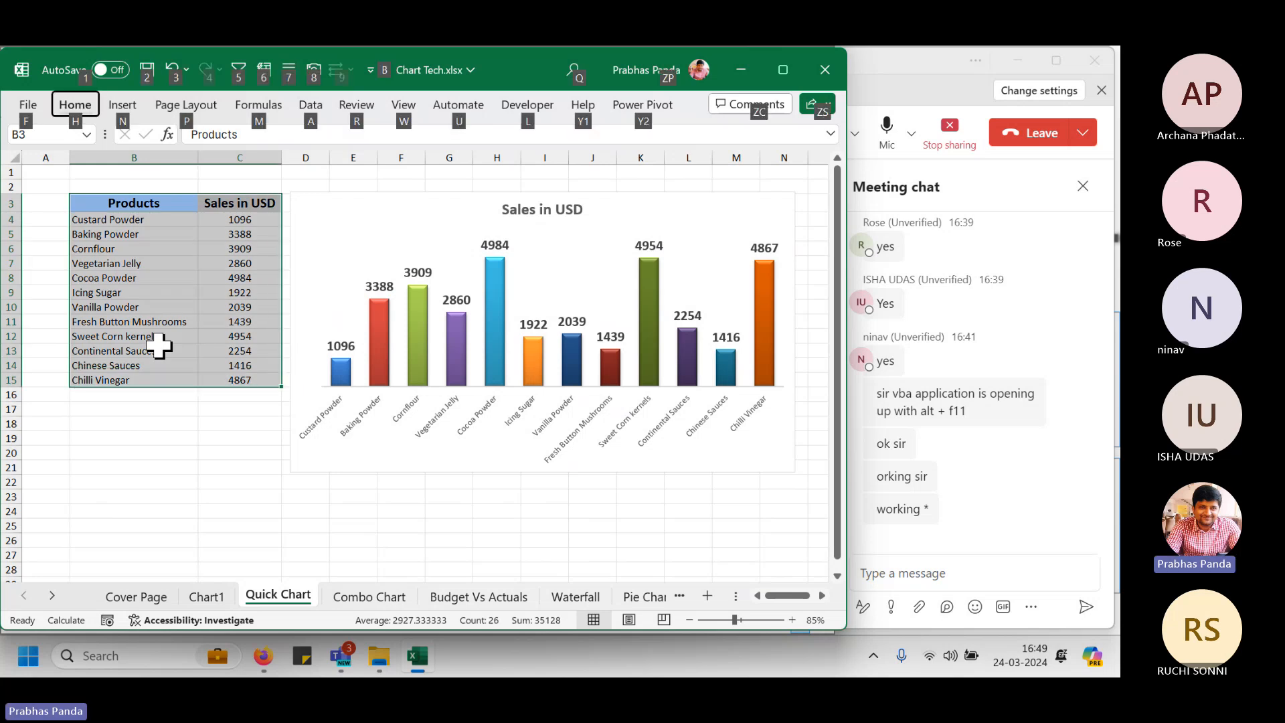
key("d")
key("s")
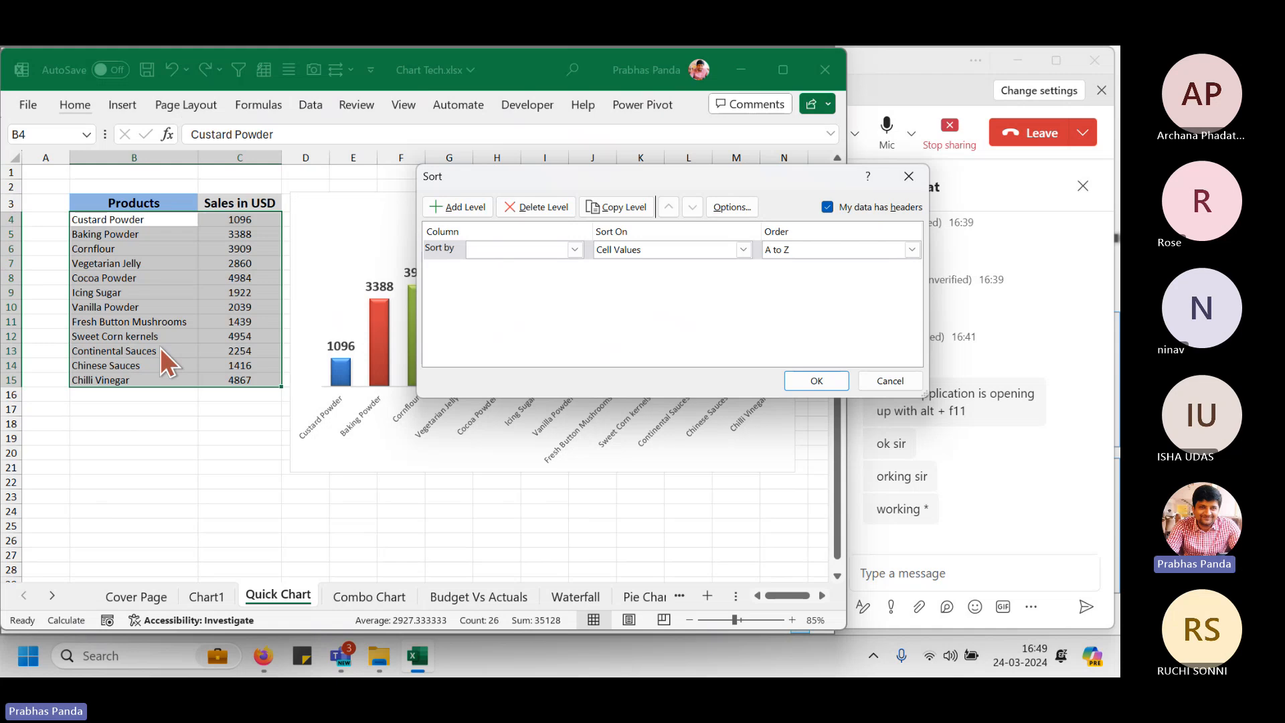
left_click(483, 251)
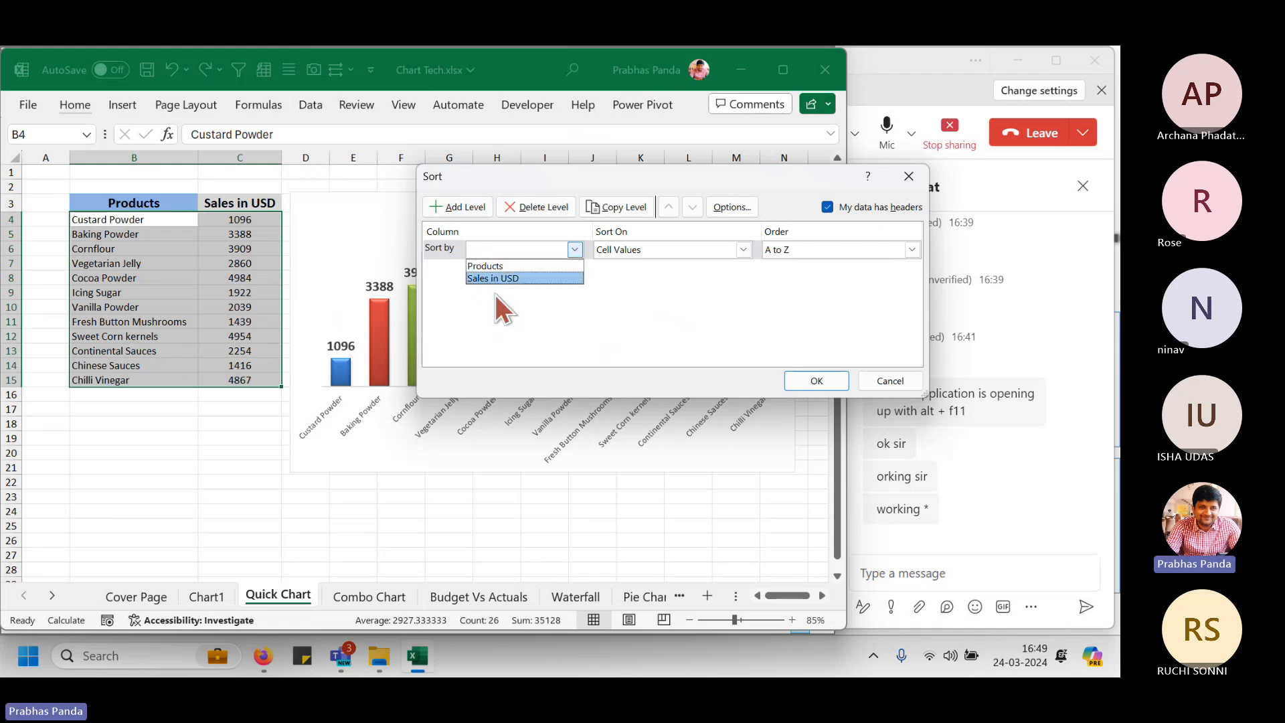
left_click(500, 280)
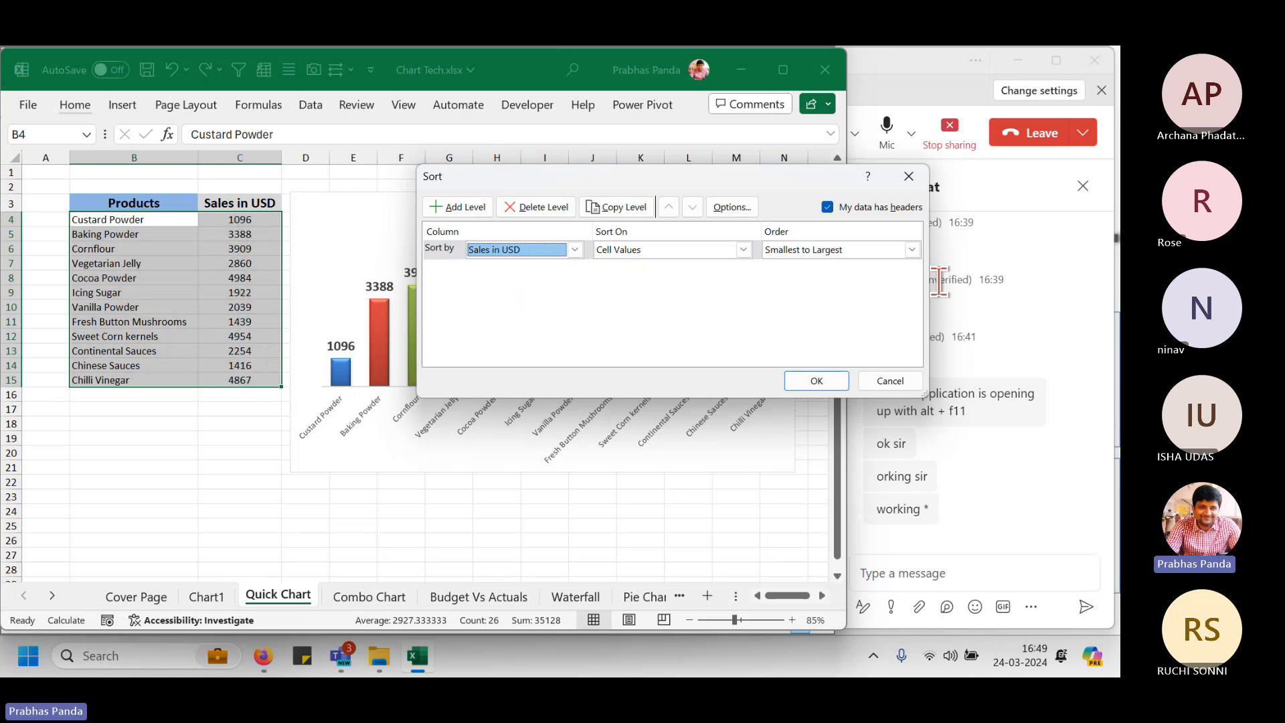
left_click(853, 250)
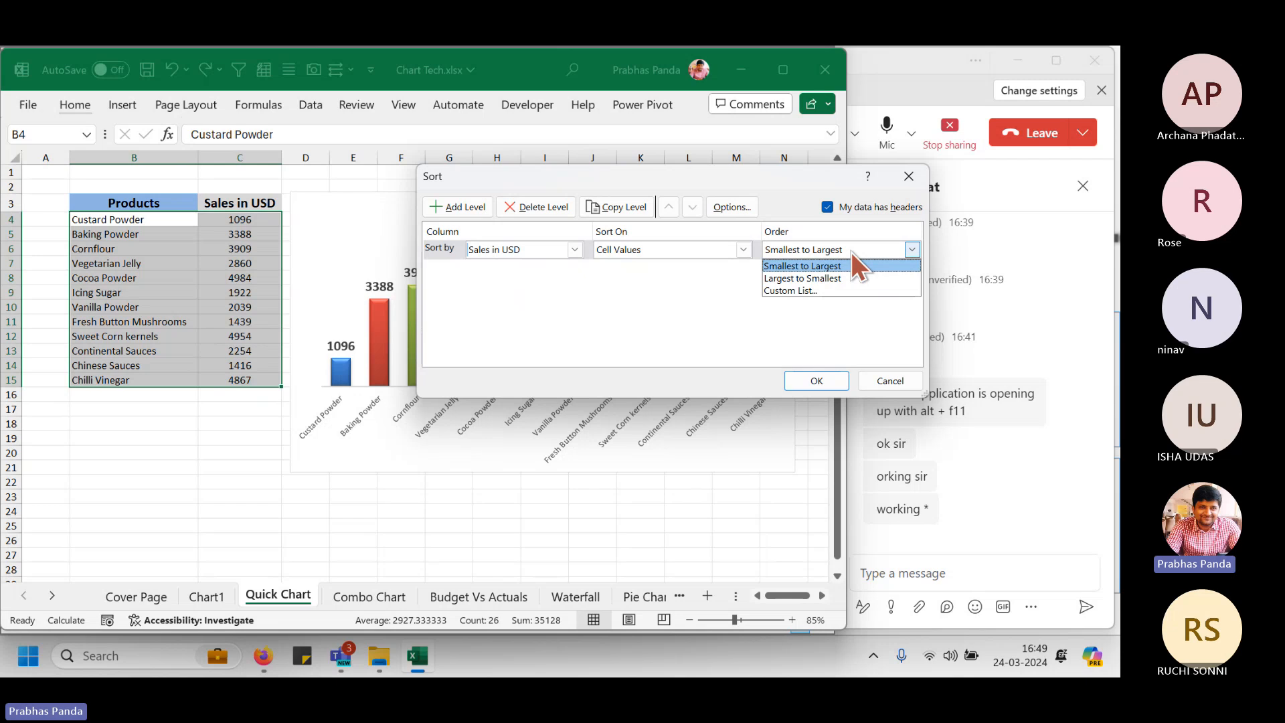
left_click(827, 279)
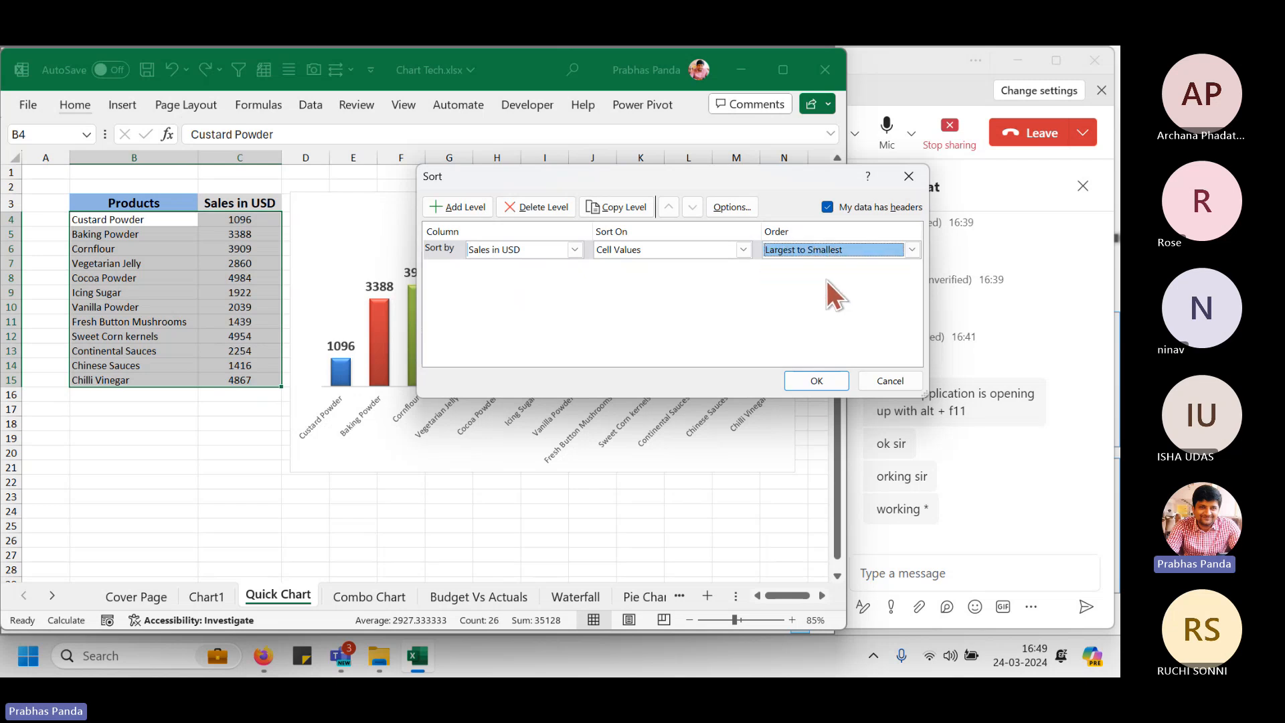
left_click(814, 381)
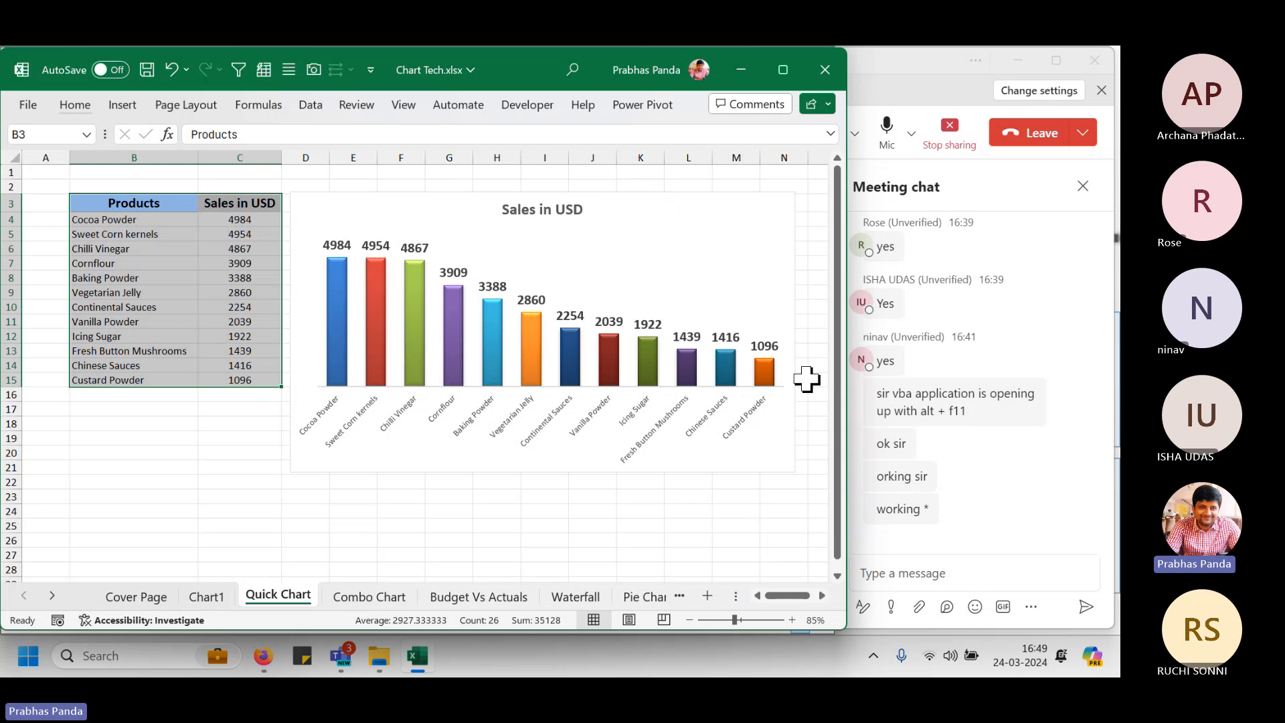
Move the Sales in USD chart title to the upper-right corner of the chart, shifting the chart slightly up.
left_click(569, 210)
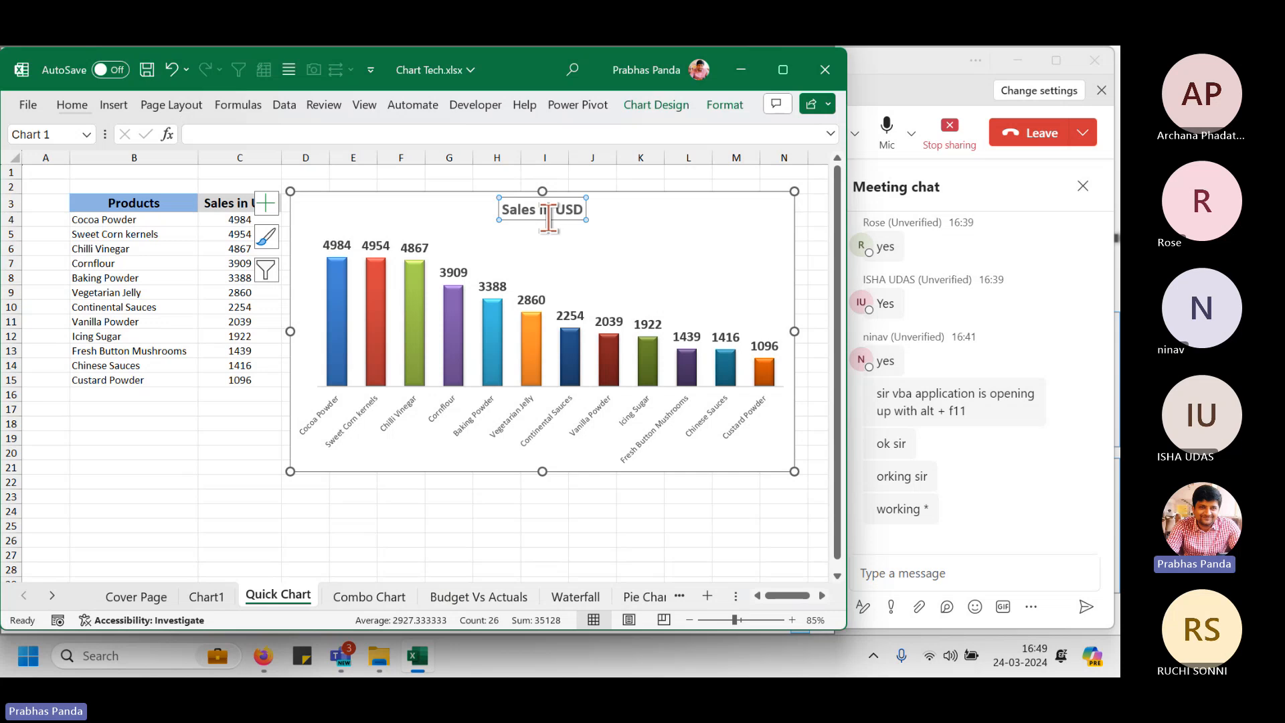
left_click(549, 213)
mouse_move(548, 223)
left_mouse_down()
mouse_move(769, 229)
mouse_move(629, 248)
mouse_move(545, 216)
left_mouse_up()
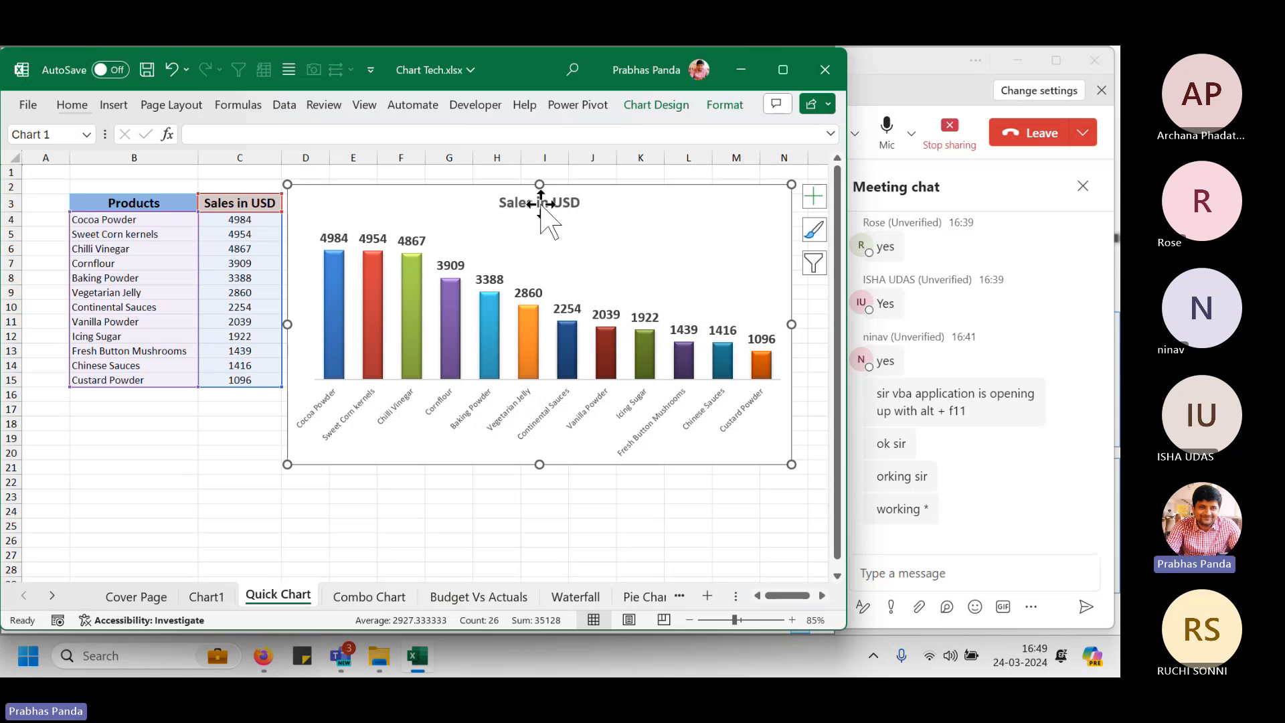
left_click(537, 202)
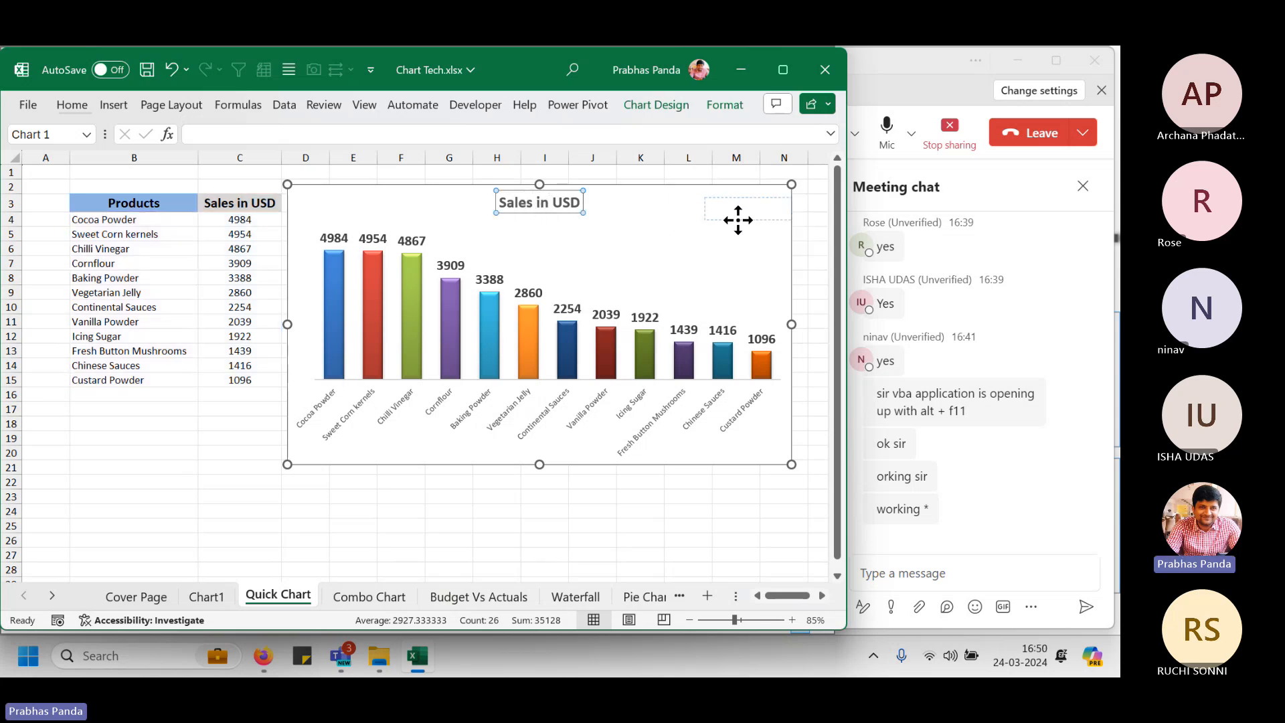
left_click_drag(738, 212, 744, 210)
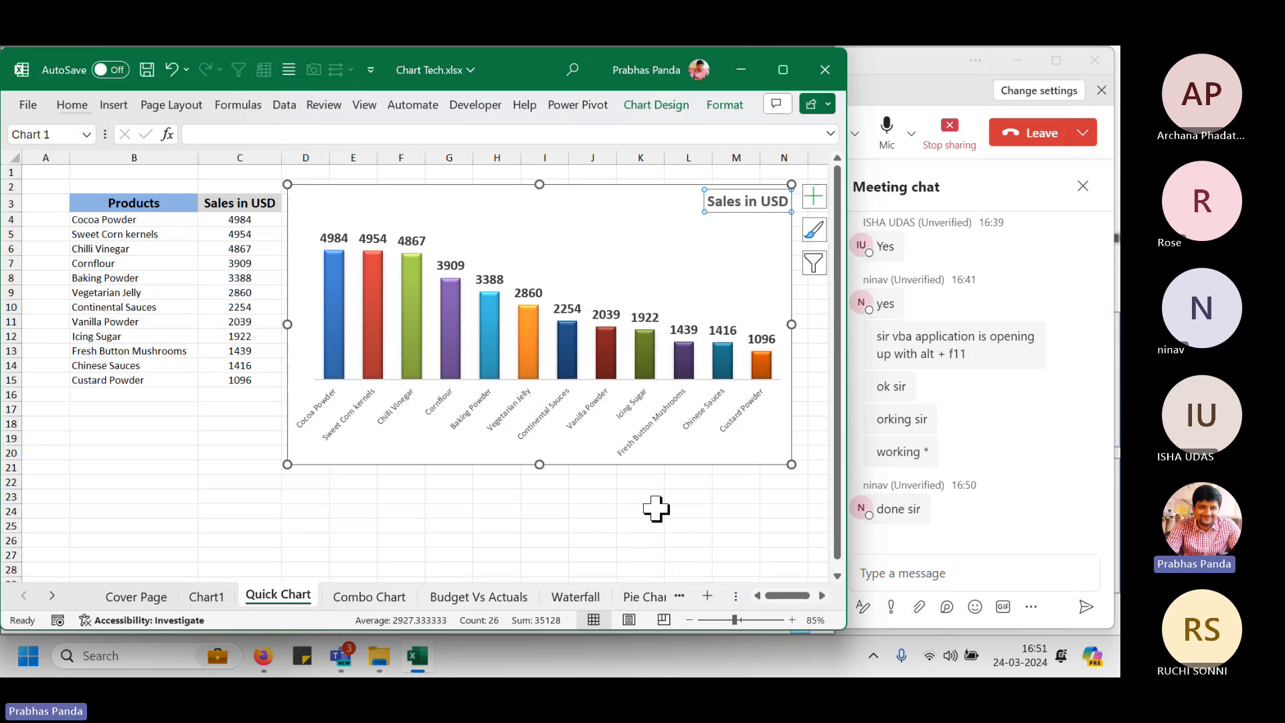
Compare the slanted category labels beneath the chart's columns with the product names in B4:B15.
left_click_drag(276, 366, 801, 496)
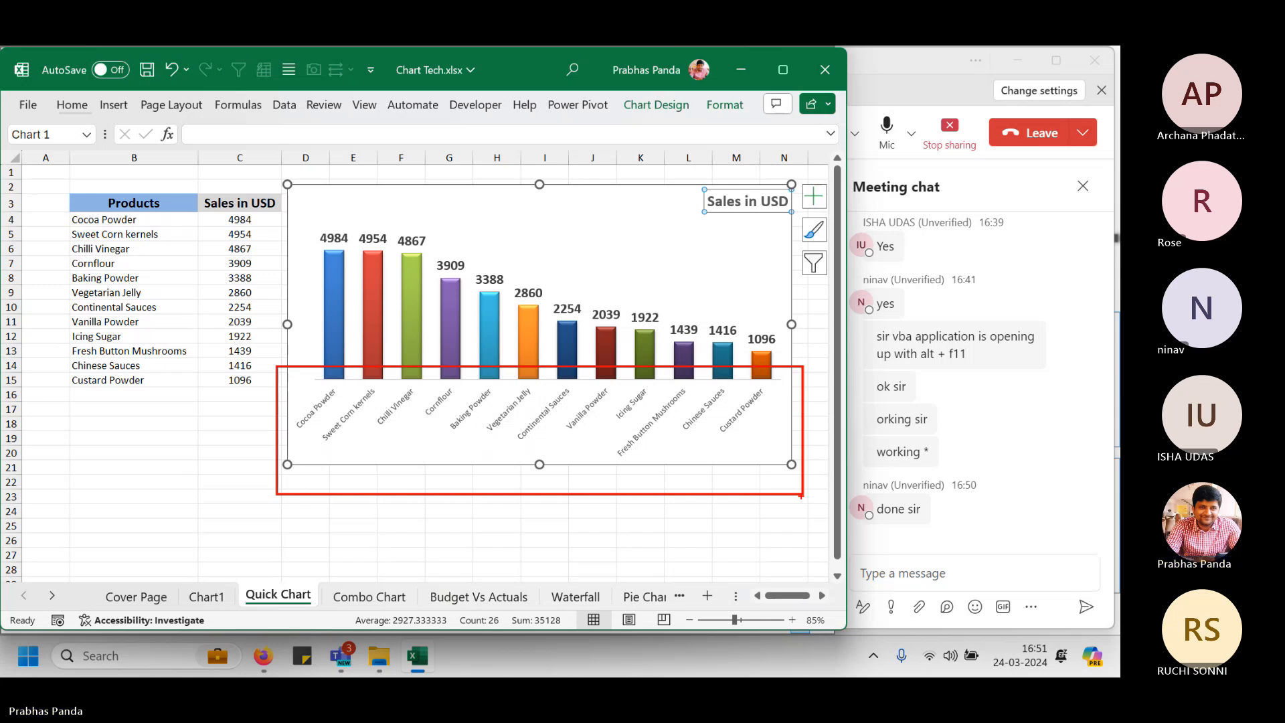
key("Escape")
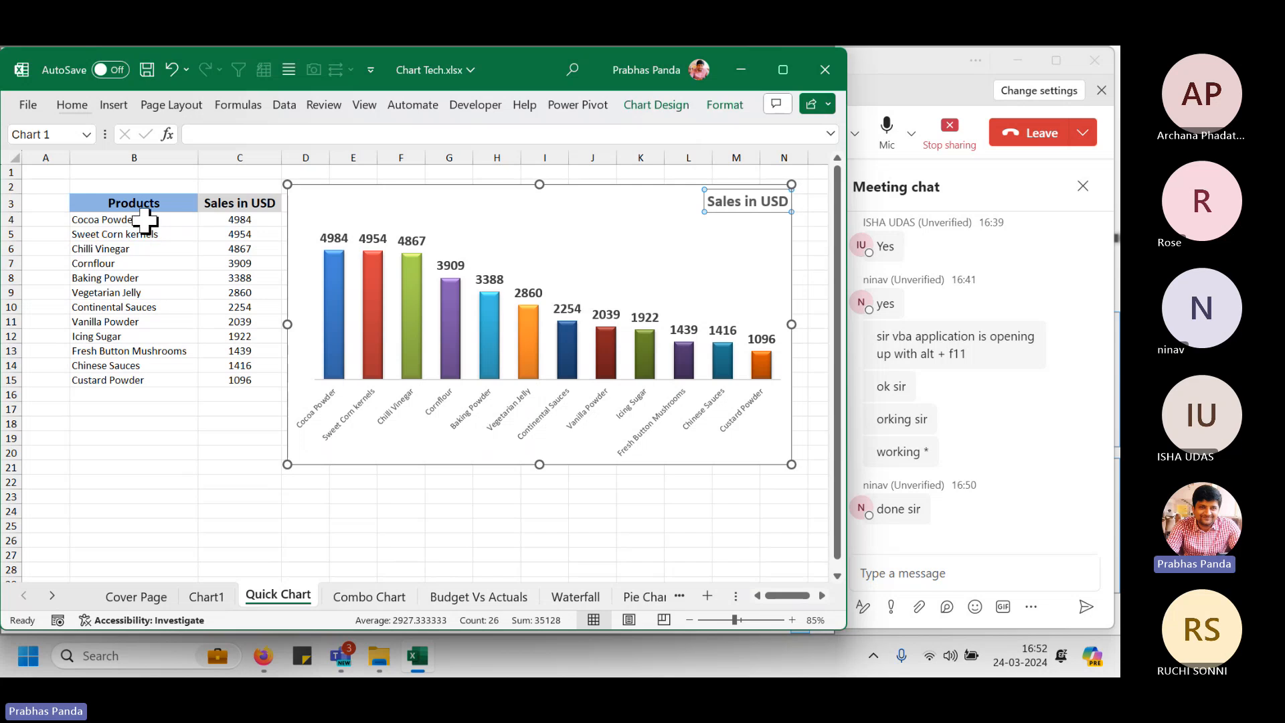
left_click_drag(142, 219, 124, 376)
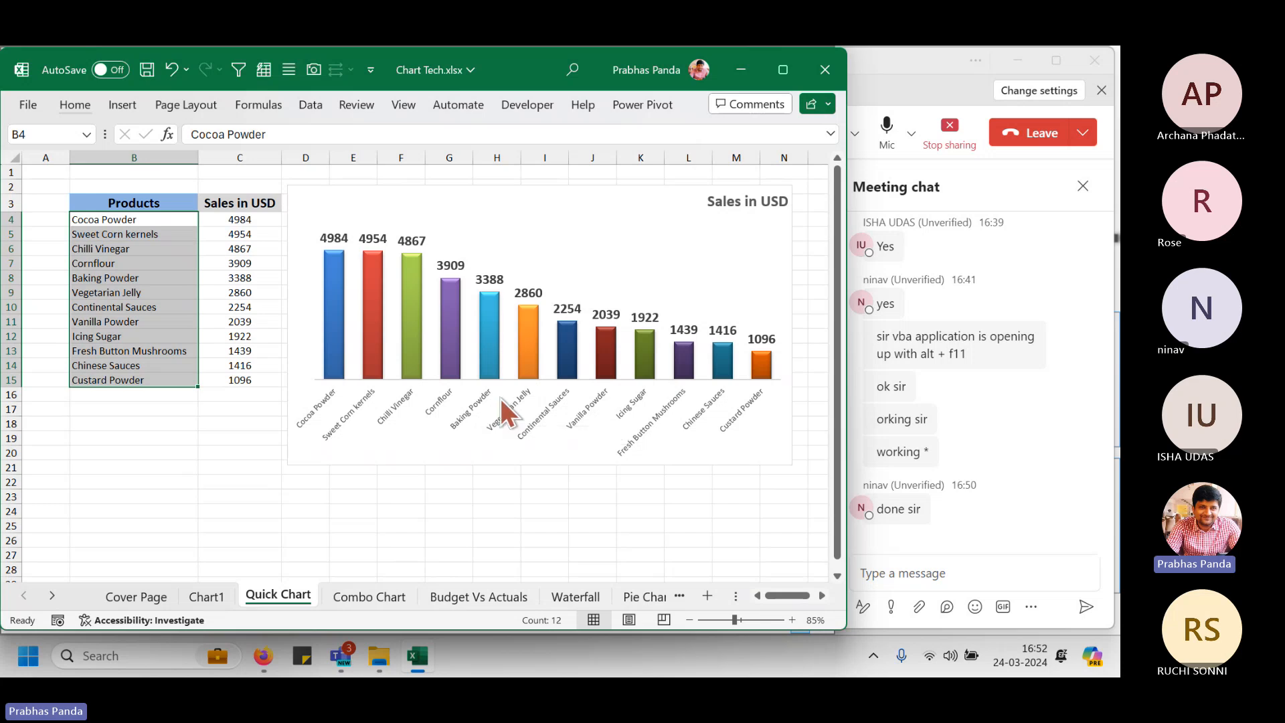
Duplicate the Sales in USD column chart and place the copy below the original, starting around row 22.
left_click(430, 201)
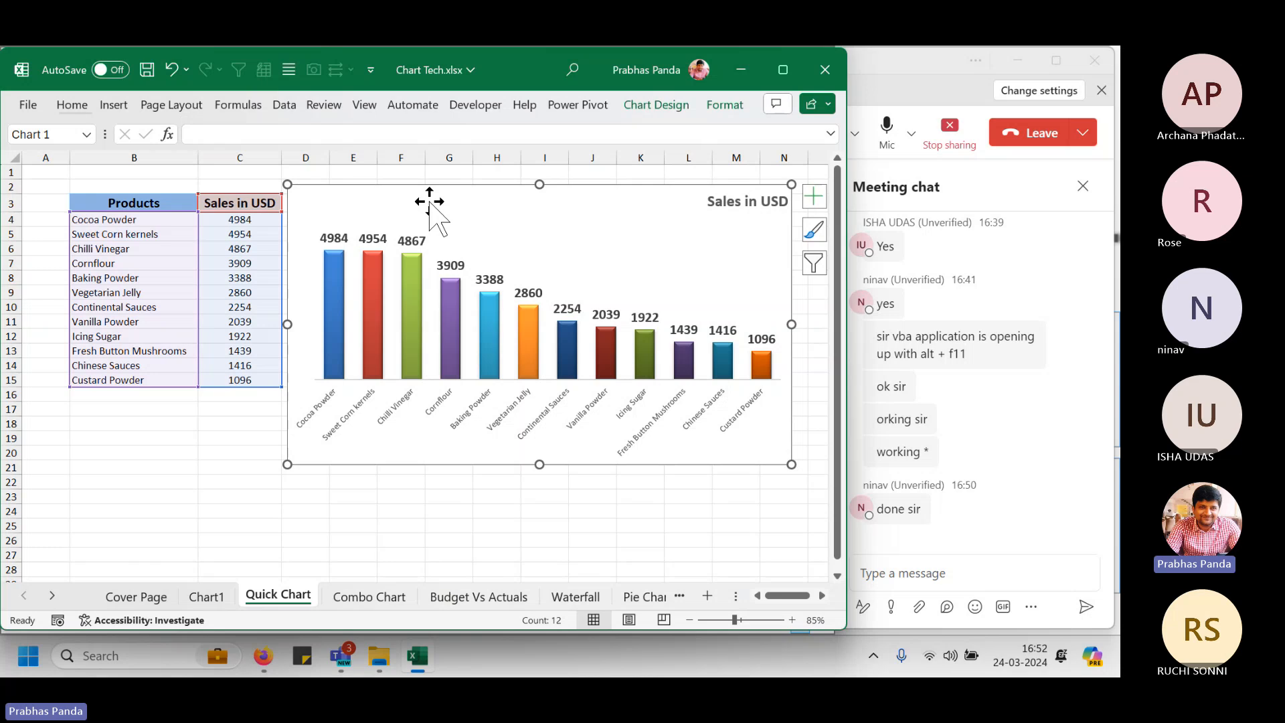
key("ctrl+d")
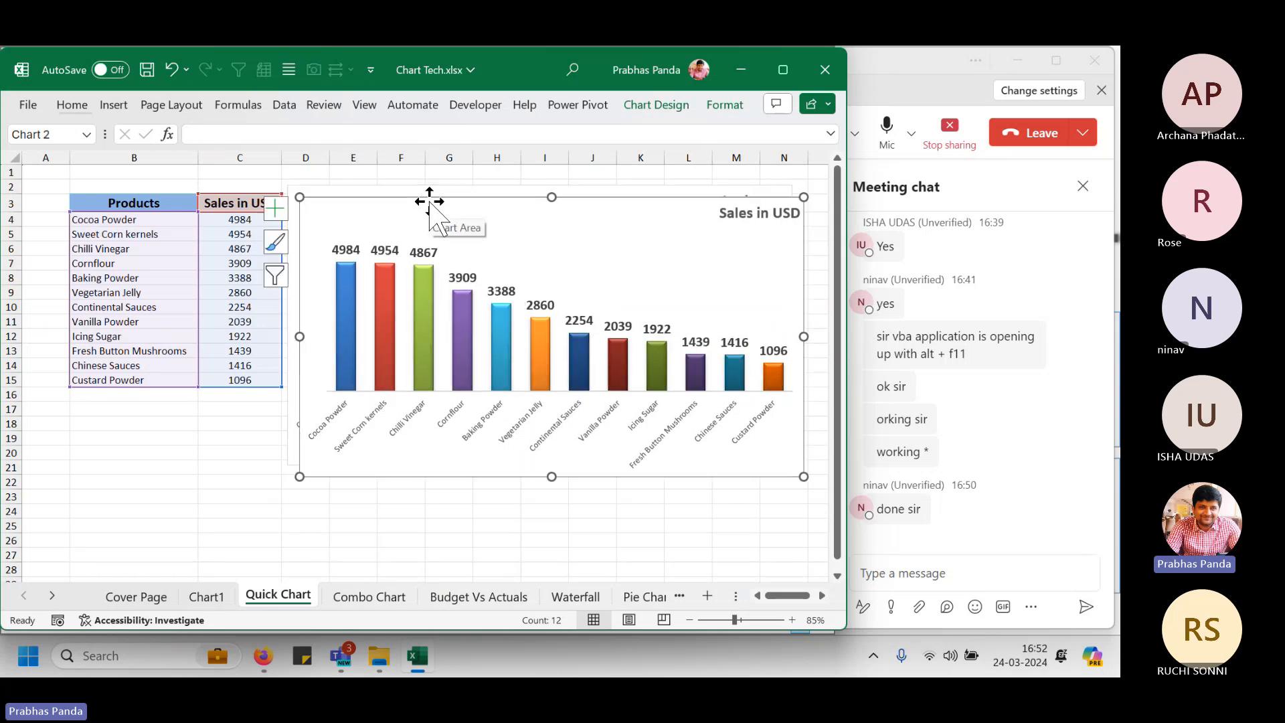
mouse_move(424, 200)
left_mouse_down()
mouse_move(387, 367)
mouse_move(178, 488)
mouse_move(147, 485)
left_mouse_up()
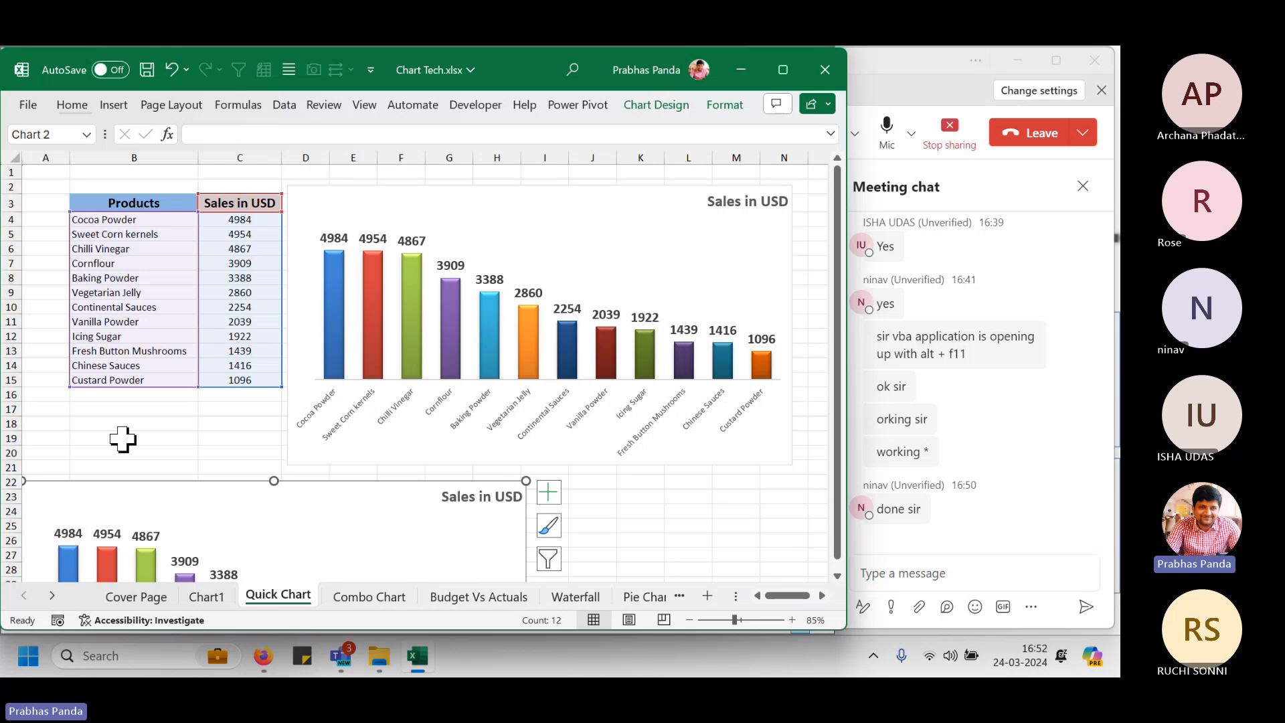
Change the original Sales in USD chart's type to Clustered Bar.
left_click(493, 209)
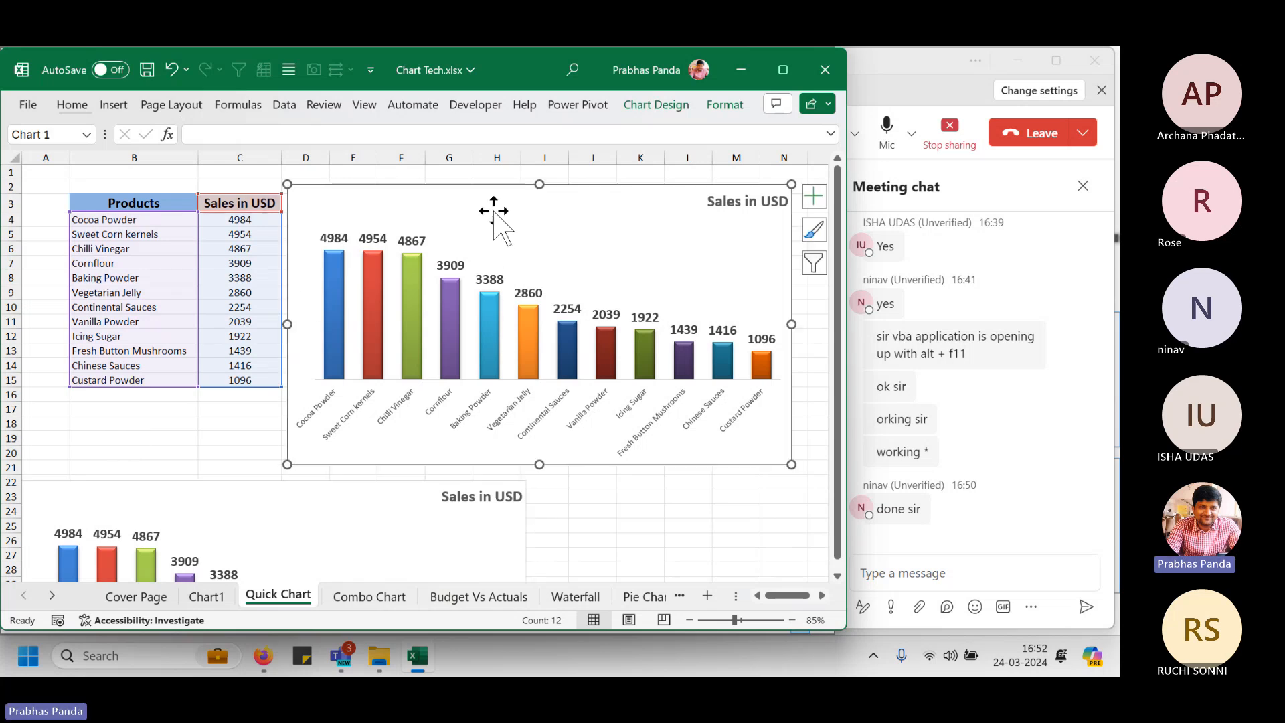
right_click(493, 211)
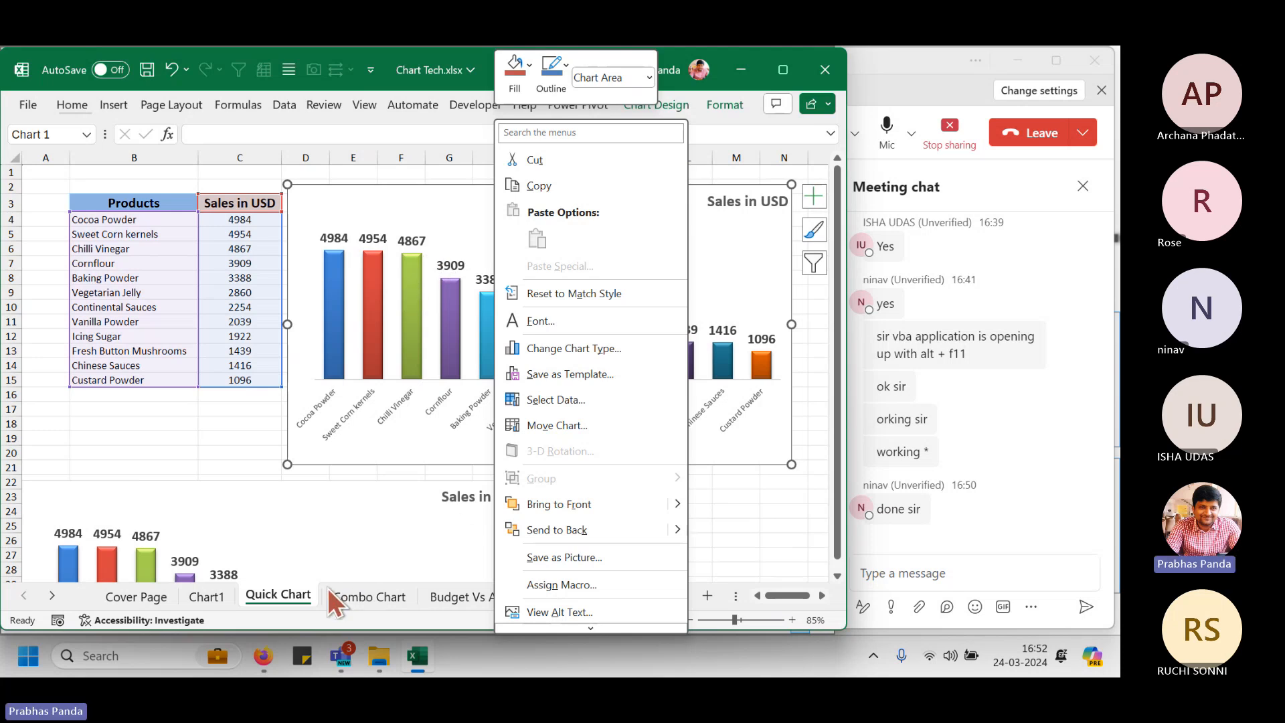
left_click(588, 351)
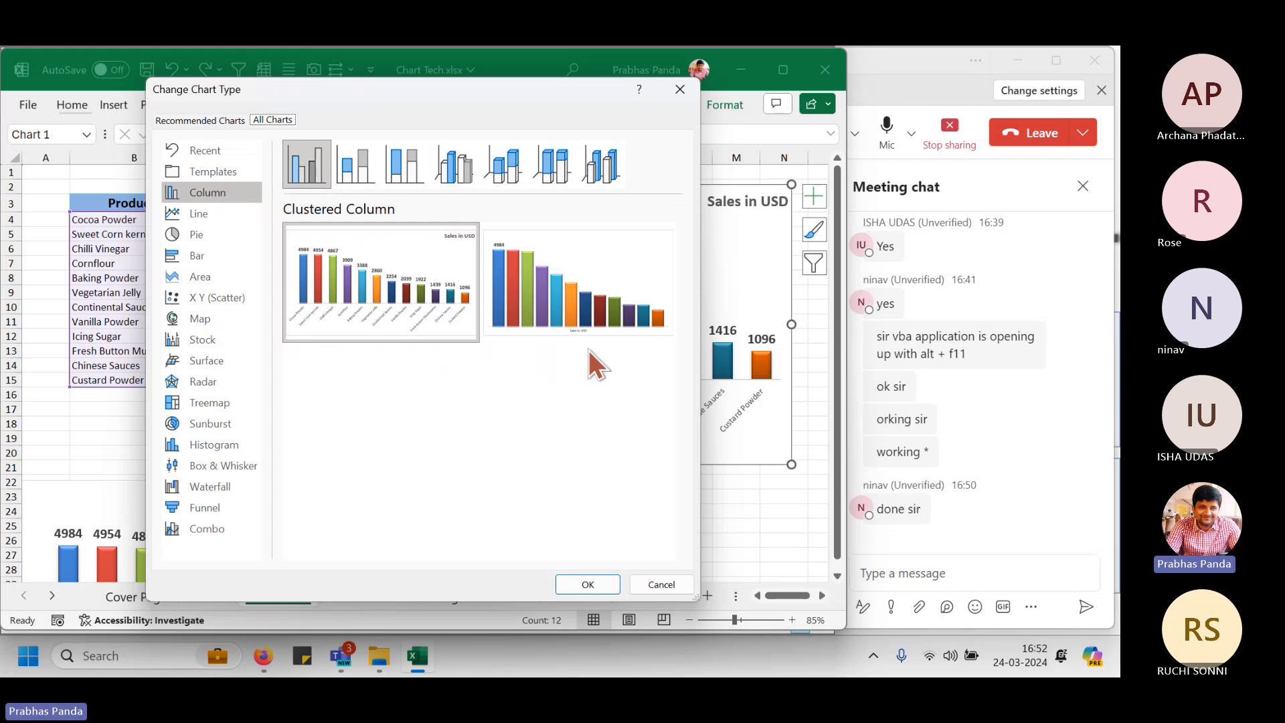
left_click(221, 273)
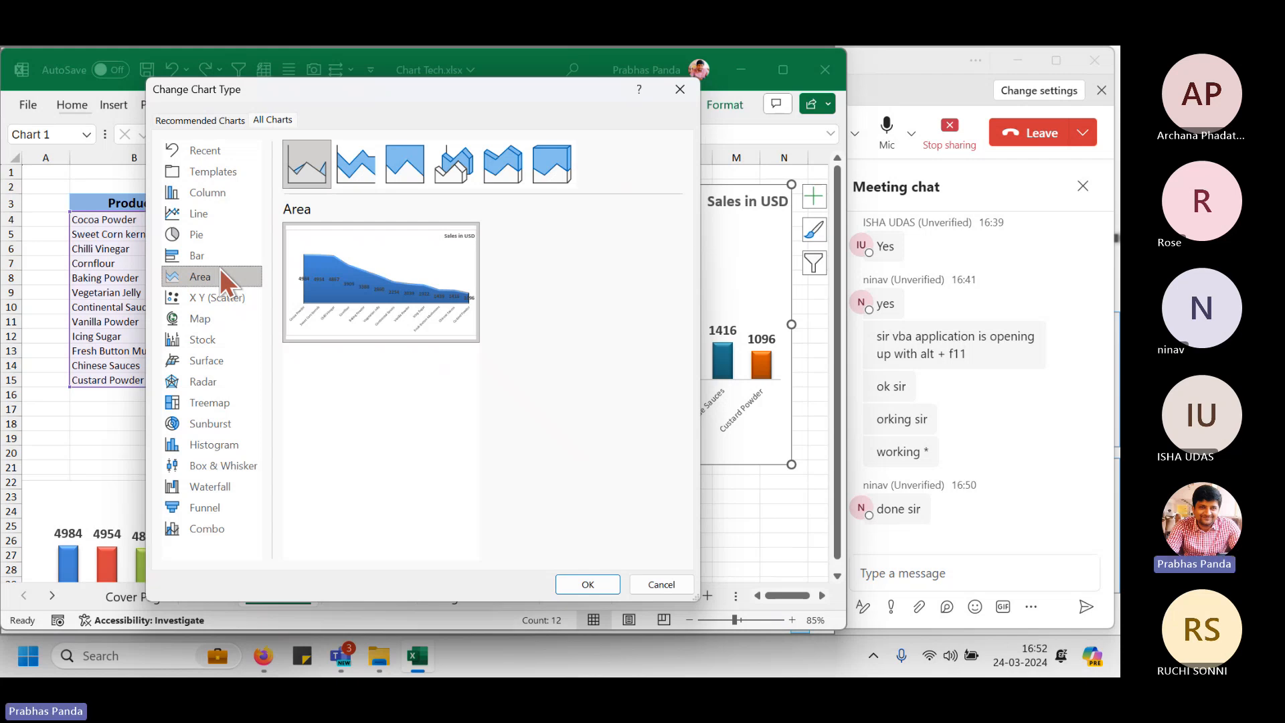
left_click(213, 225)
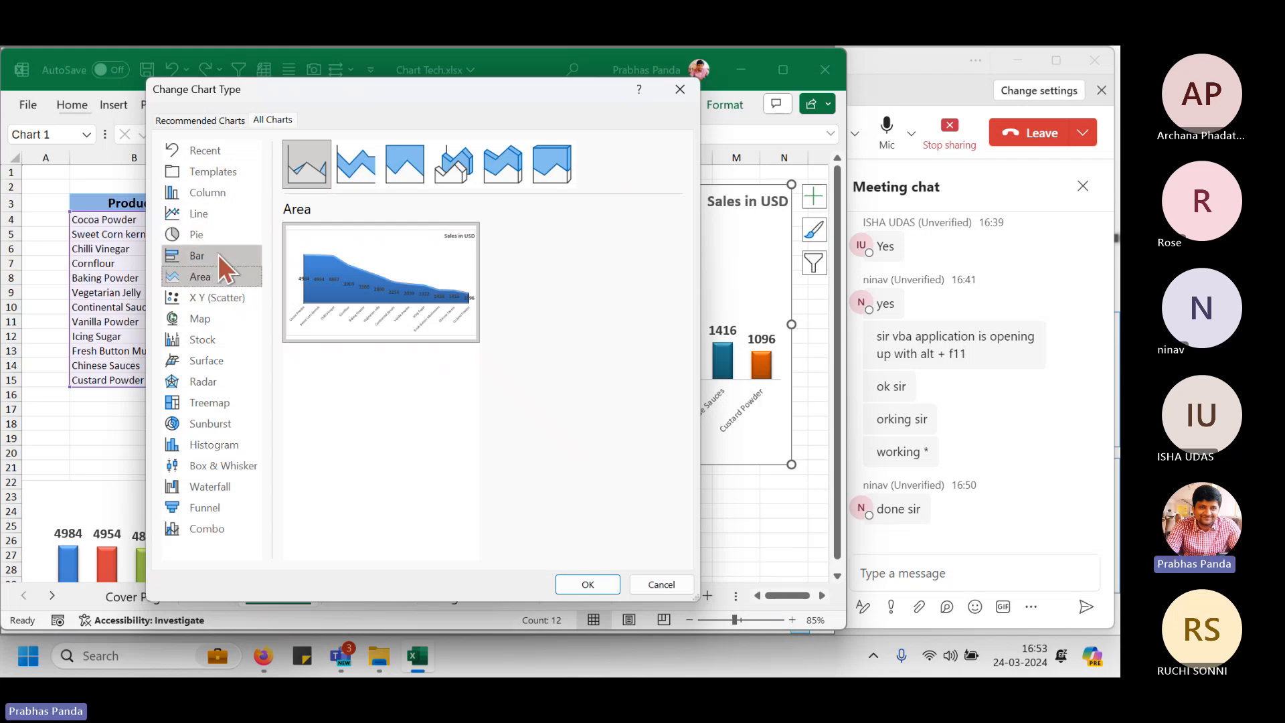
left_click(218, 254)
mouse_move(380, 314)
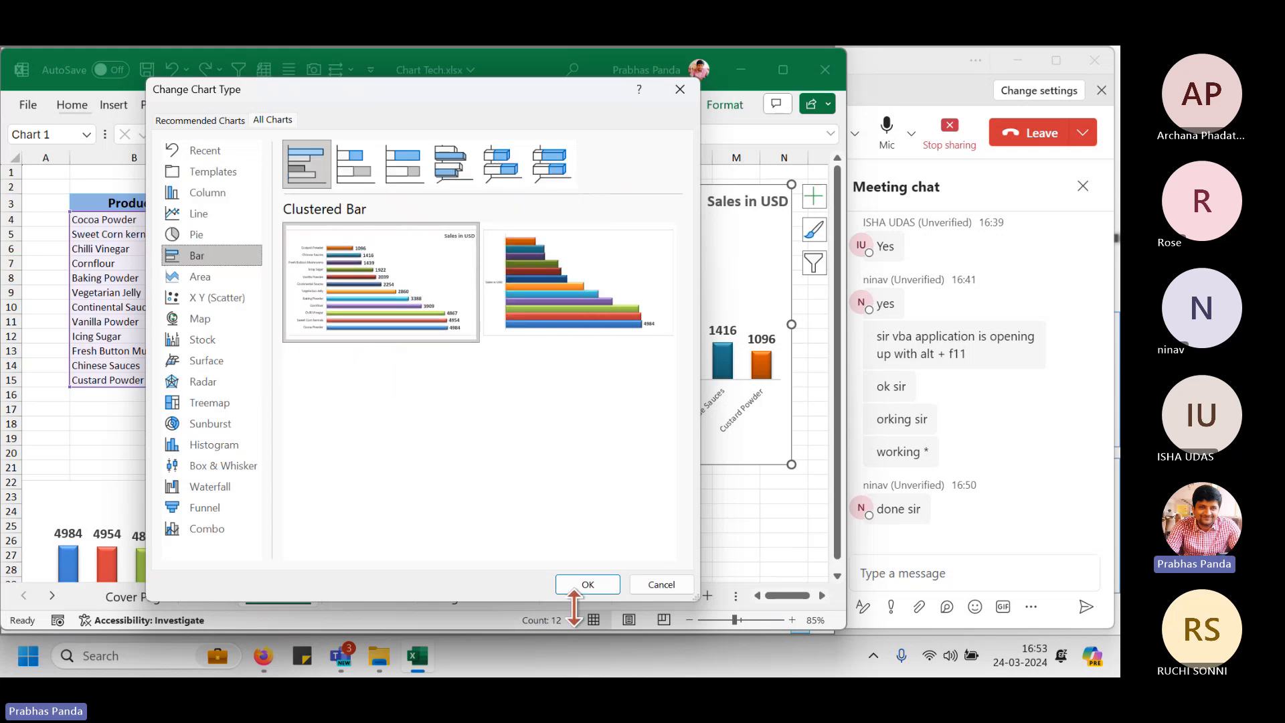
left_click(587, 584)
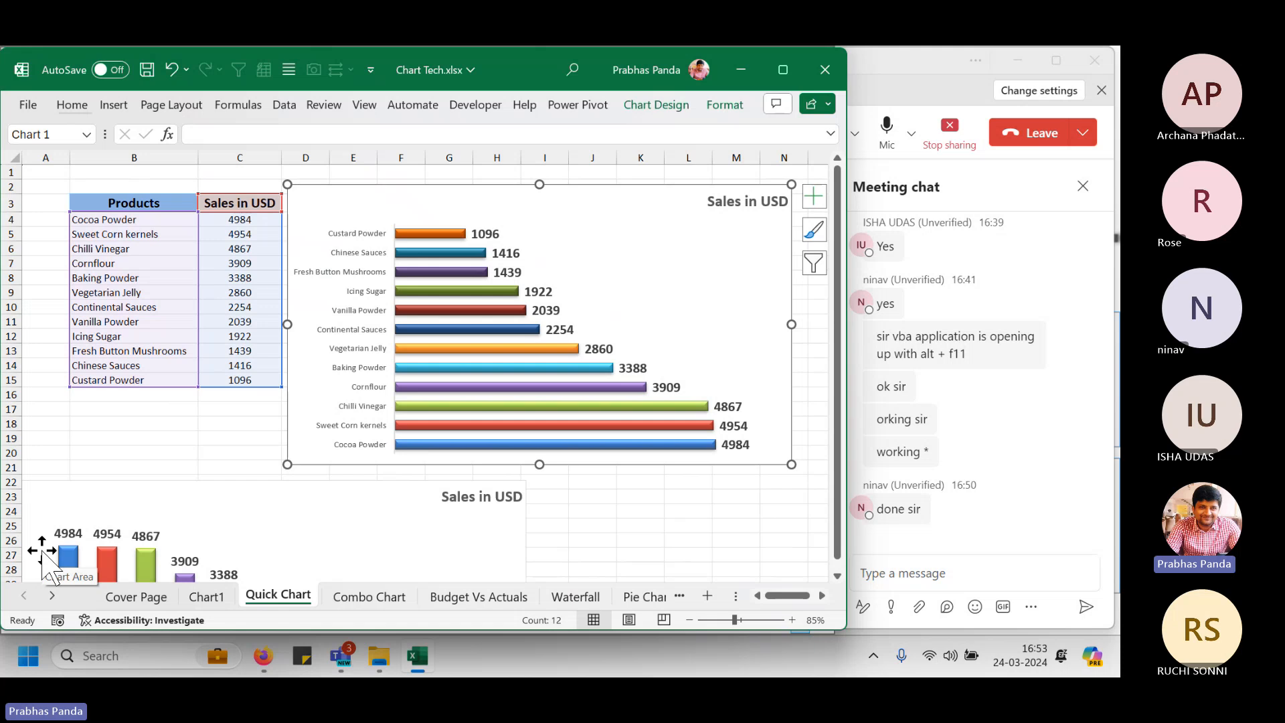
Make the product names on the bar chart's category axis bold.
left_click(358, 296)
key("ctrl+b")
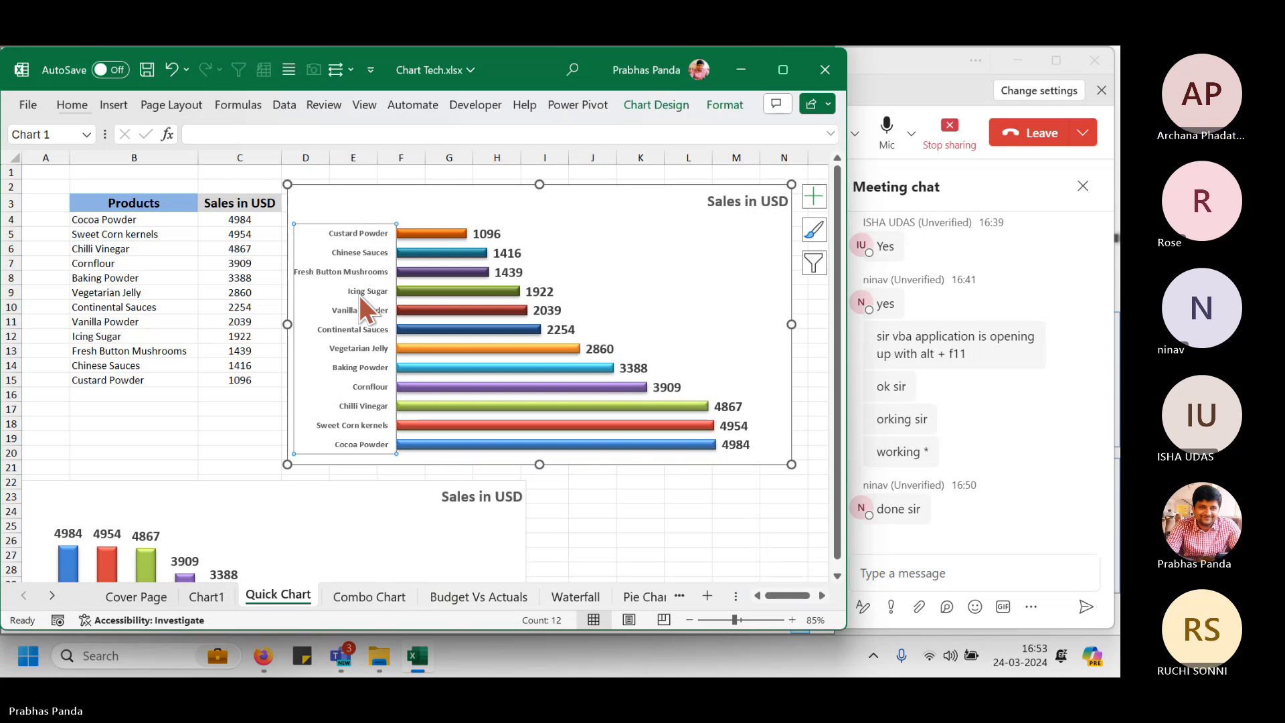
Switch to the Teams meeting window and stop sharing the screen.
left_click(915, 55)
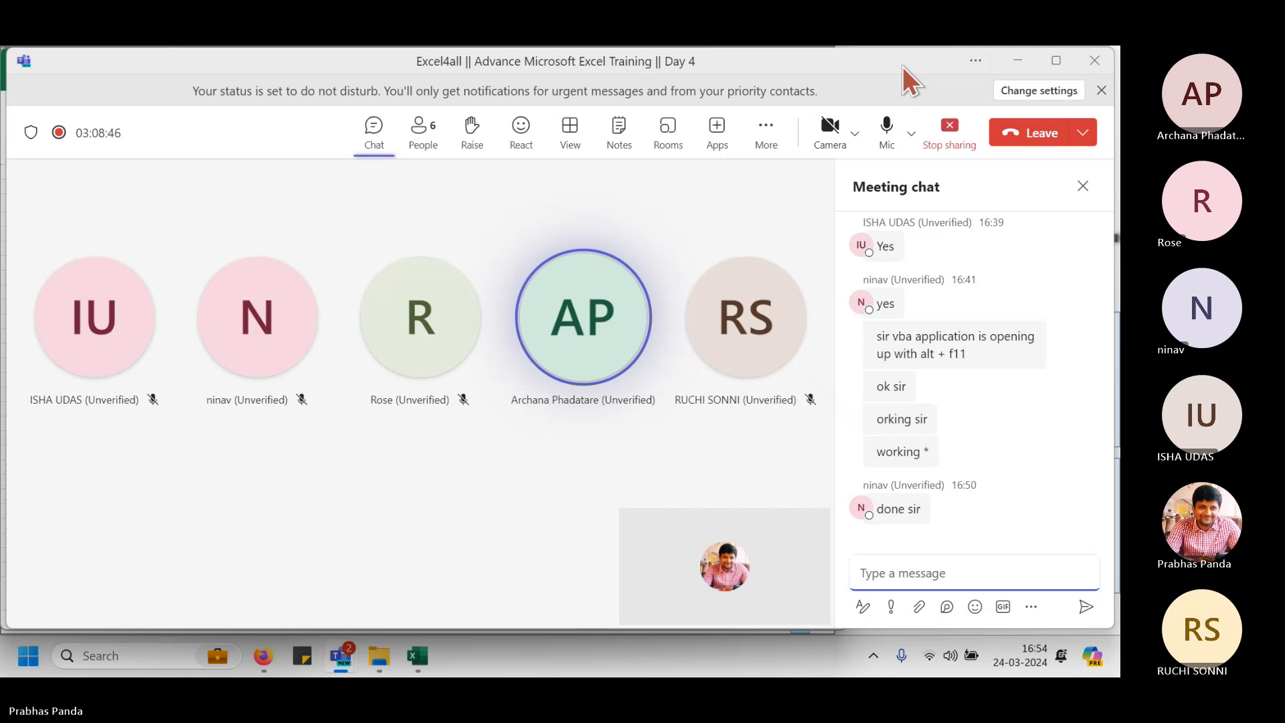
left_click(958, 136)
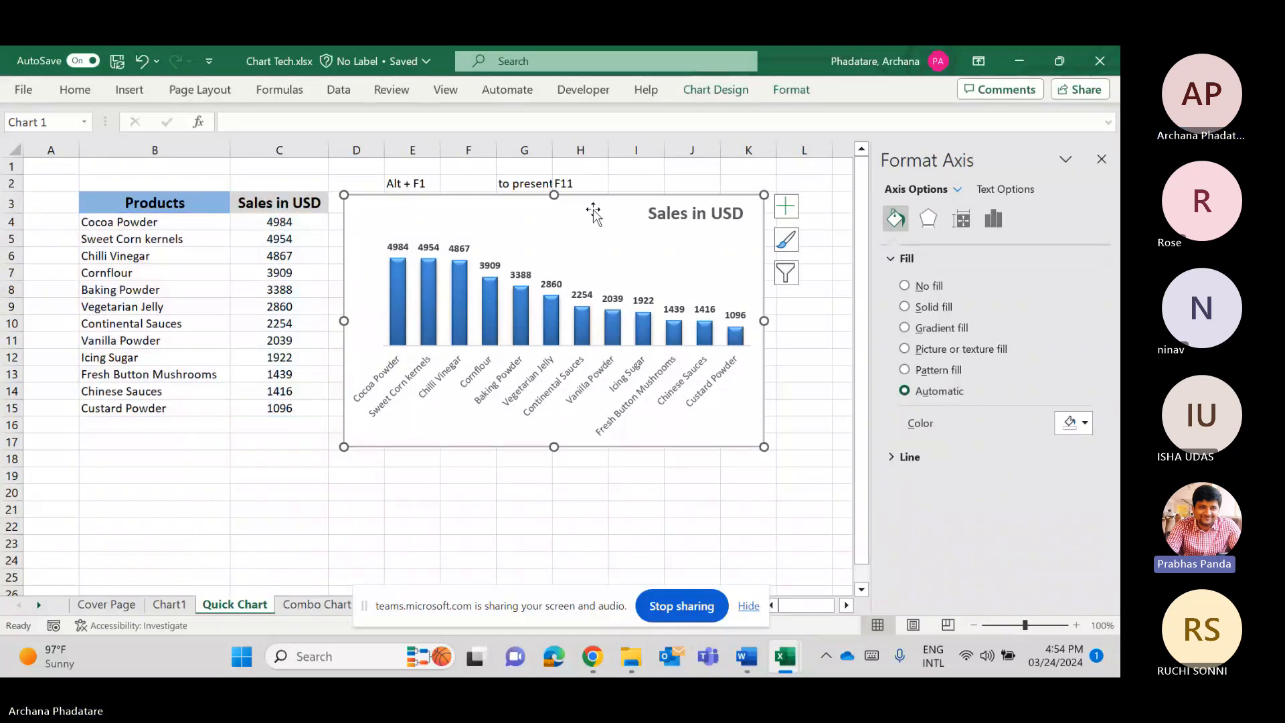
right_click(729, 441)
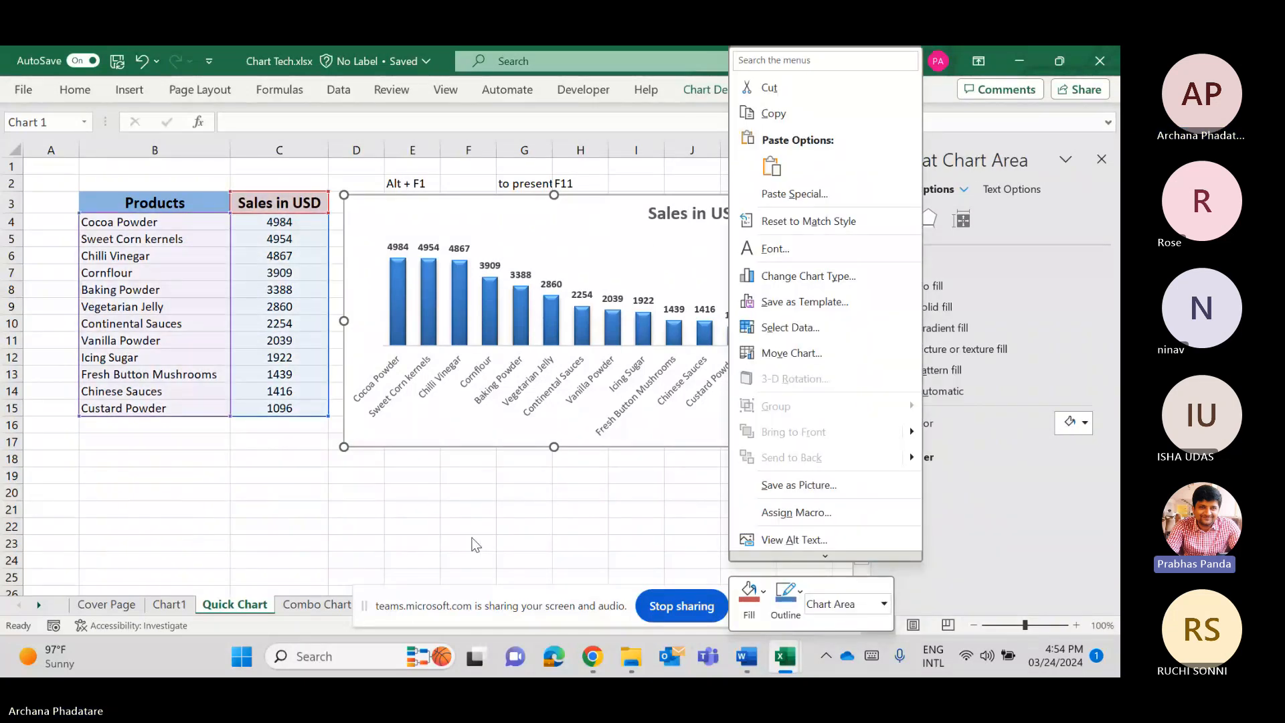
key("Escape")
left_click(1101, 159)
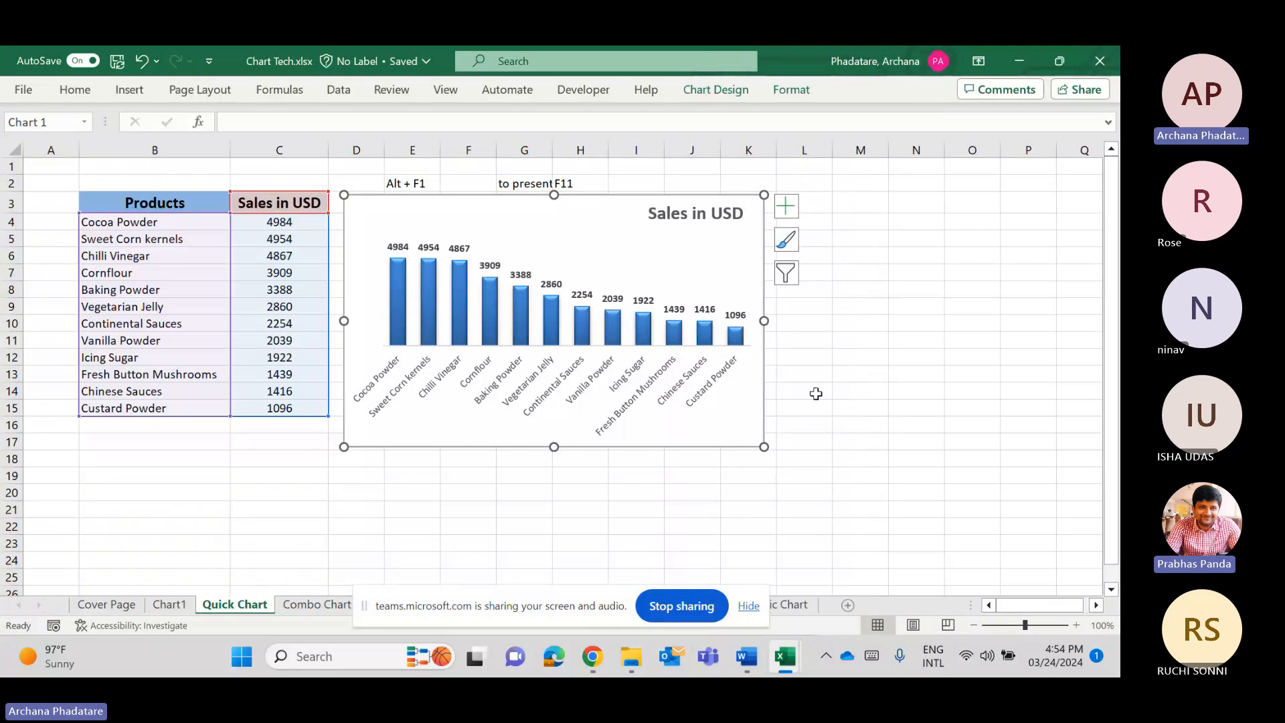
left_click(592, 509)
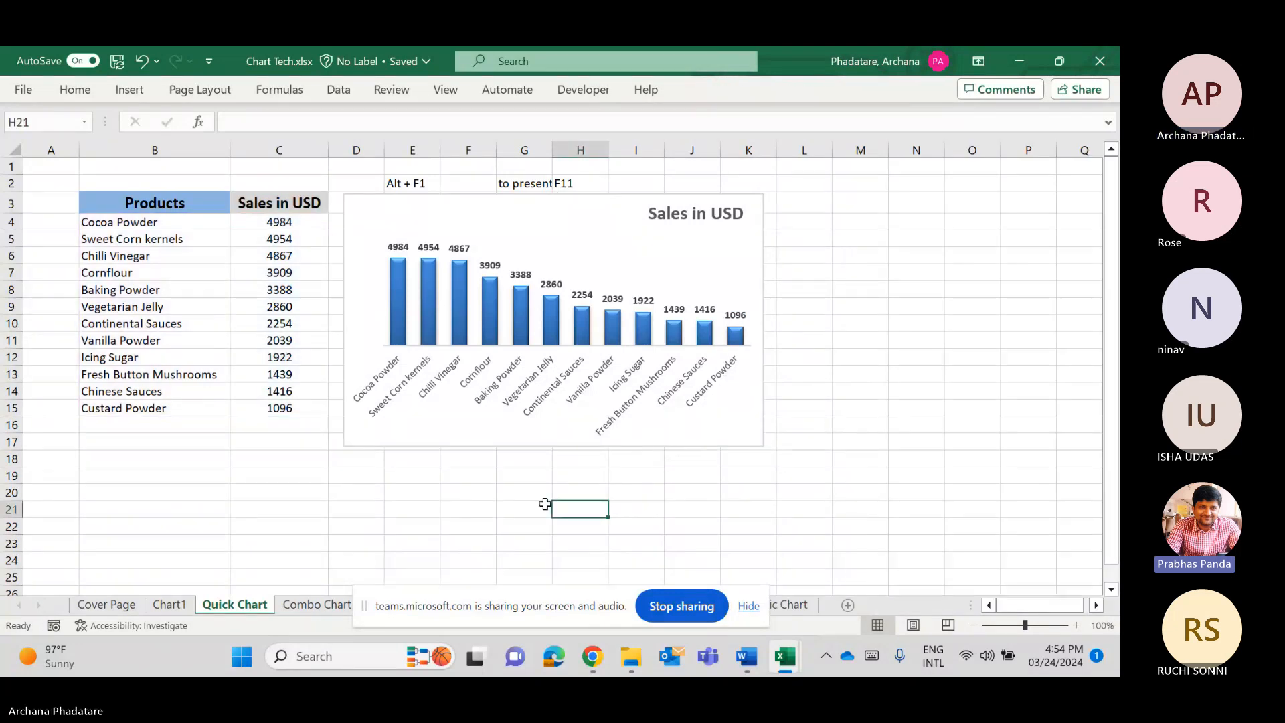
left_click(418, 507)
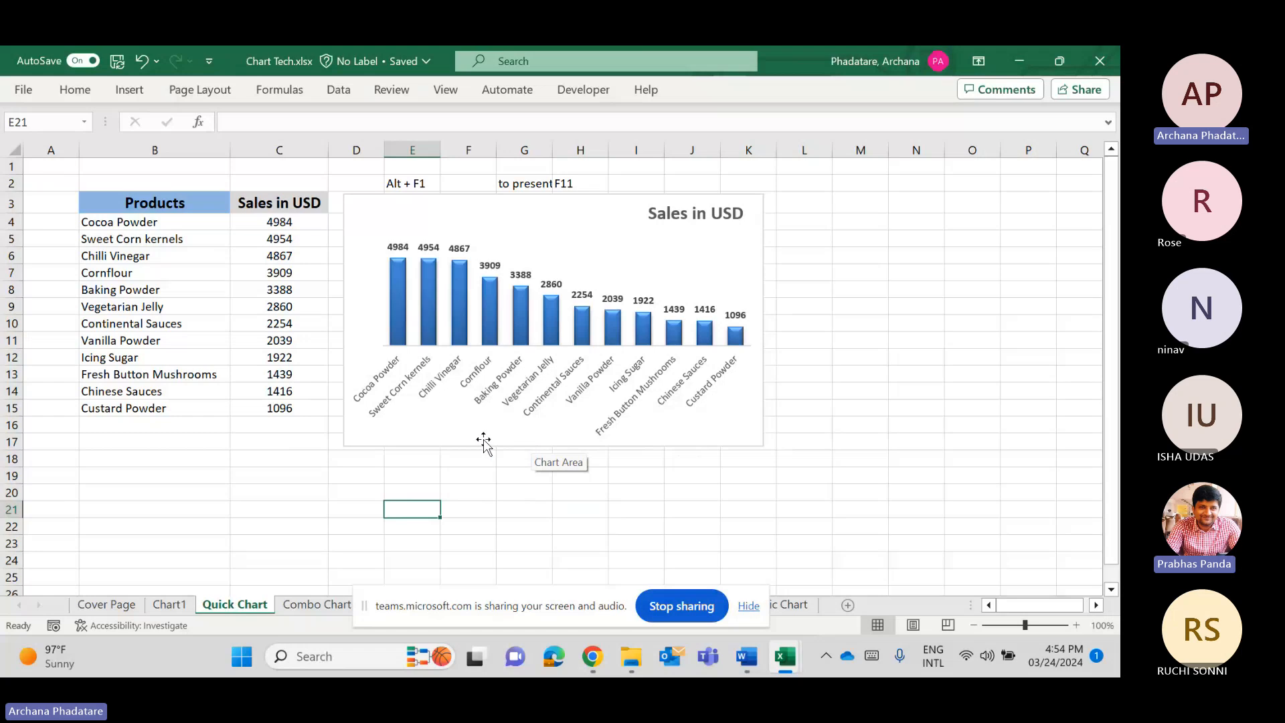
left_click(394, 215)
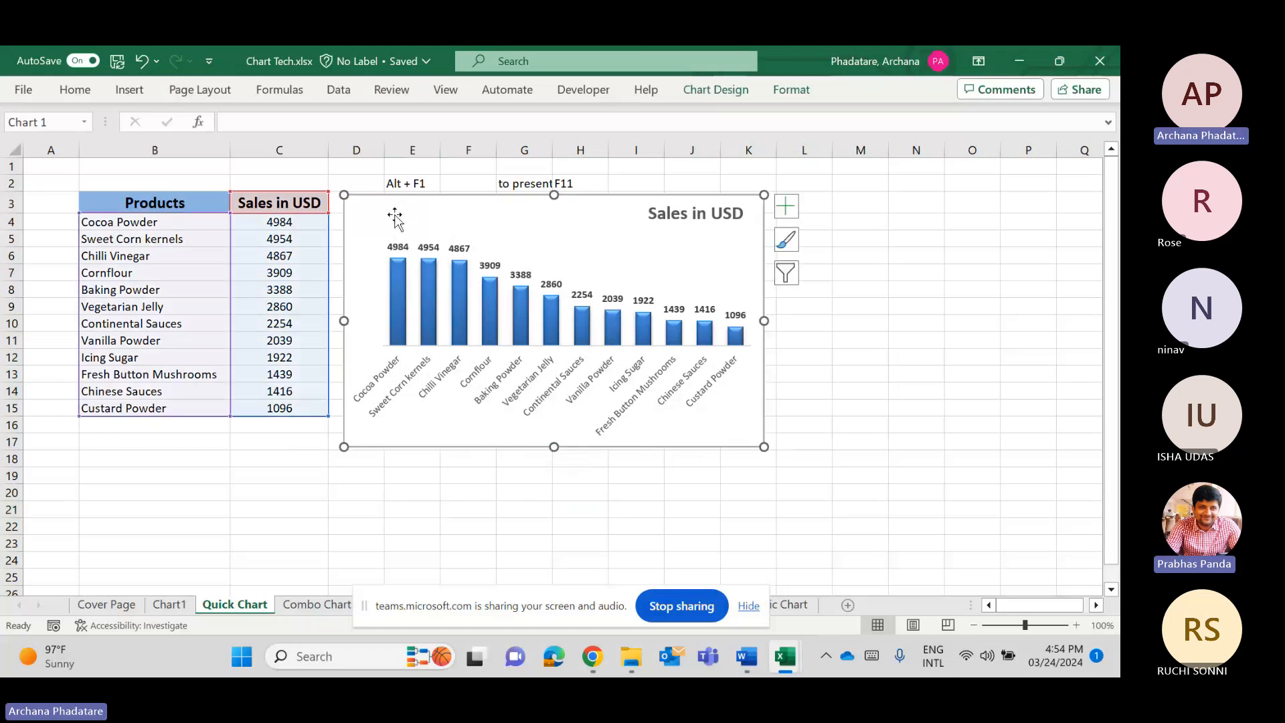
left_click(180, 251)
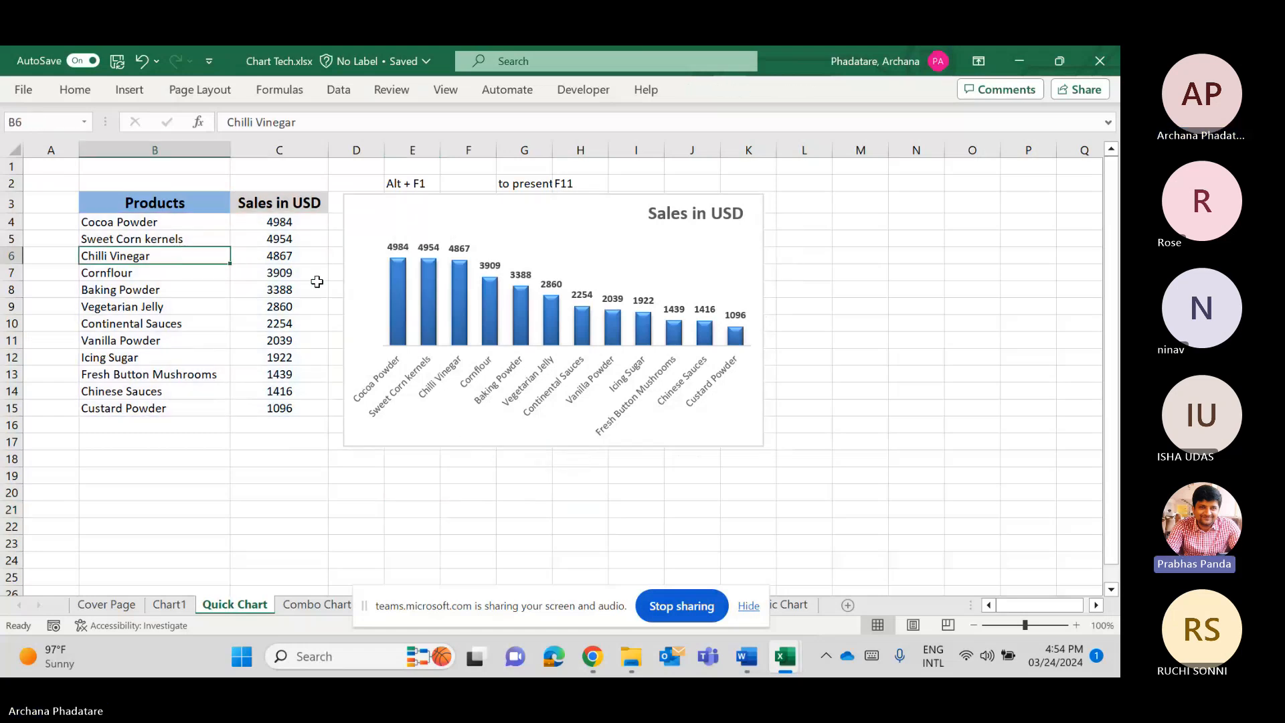
Vary the fill colors by point for the column series in the Sales in USD chart.
left_click(395, 294)
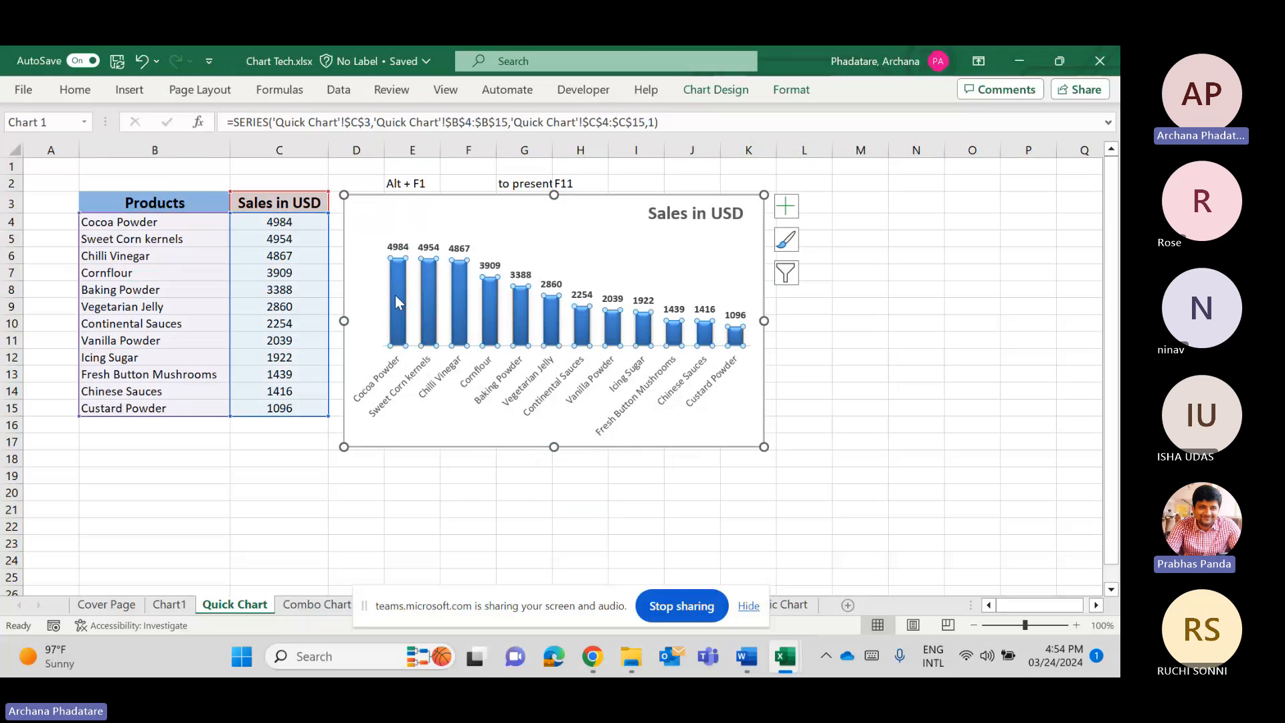
right_click(395, 295)
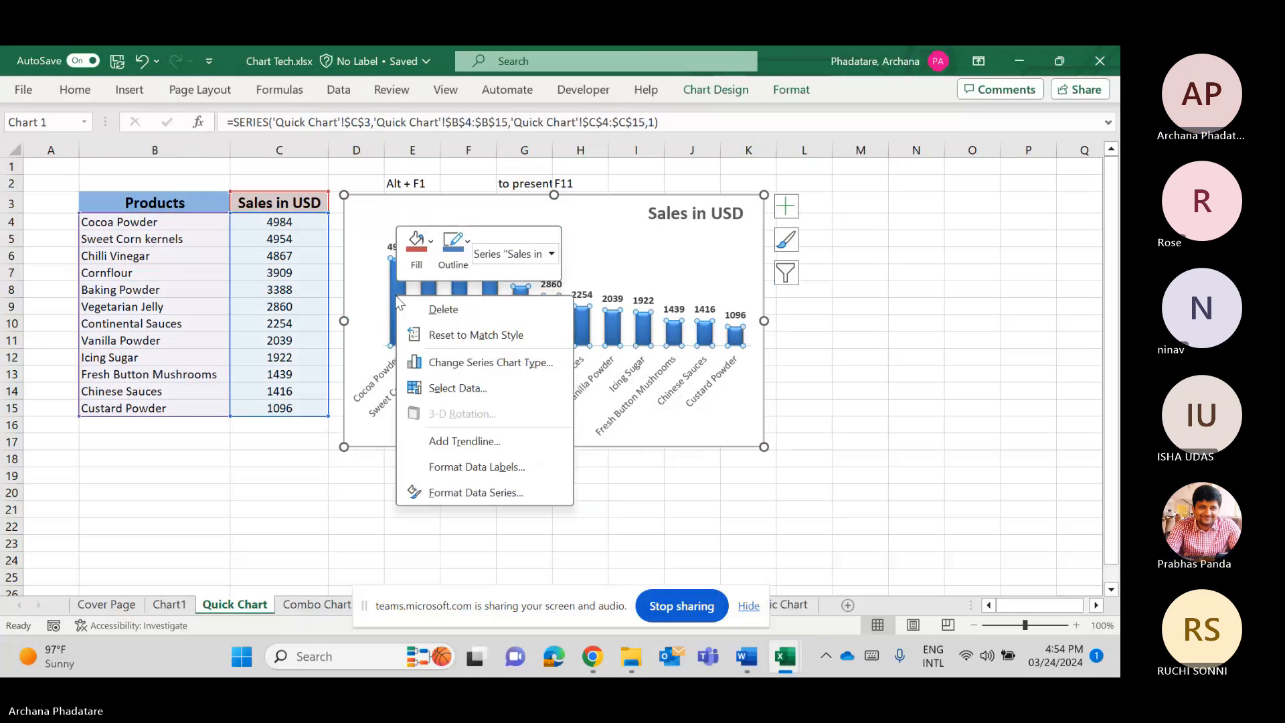
left_click(457, 491)
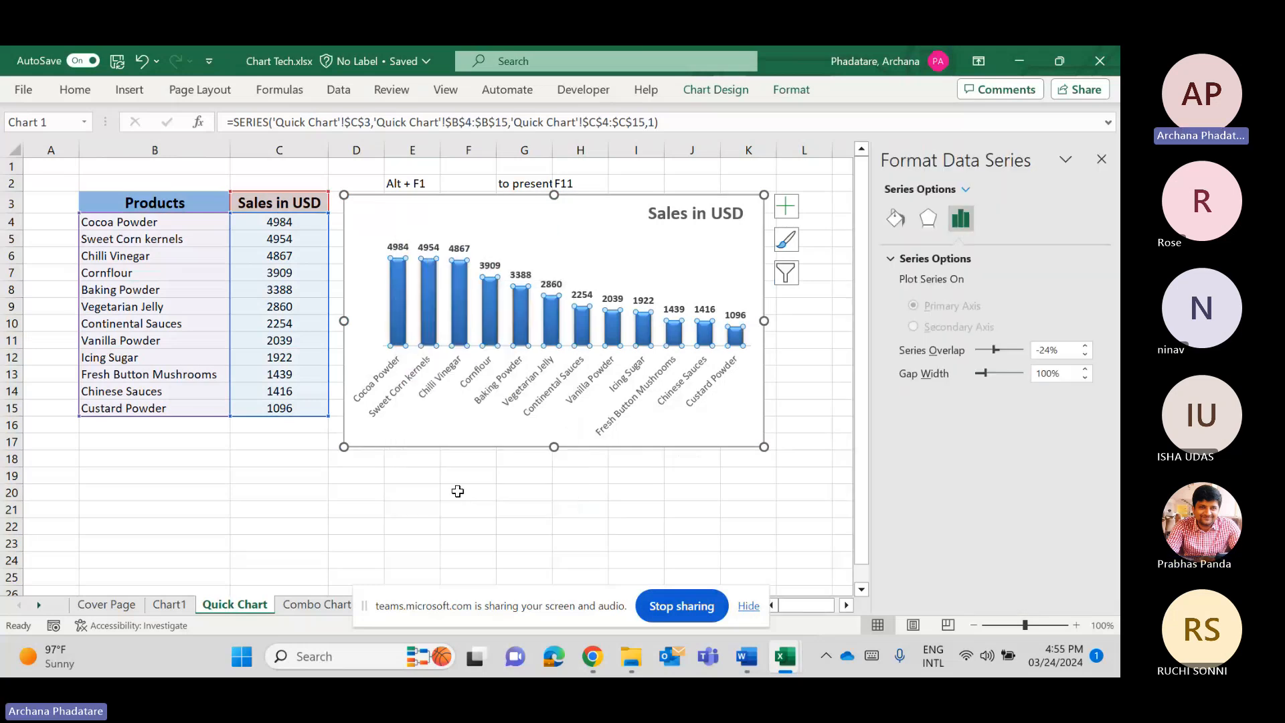
left_click(895, 218)
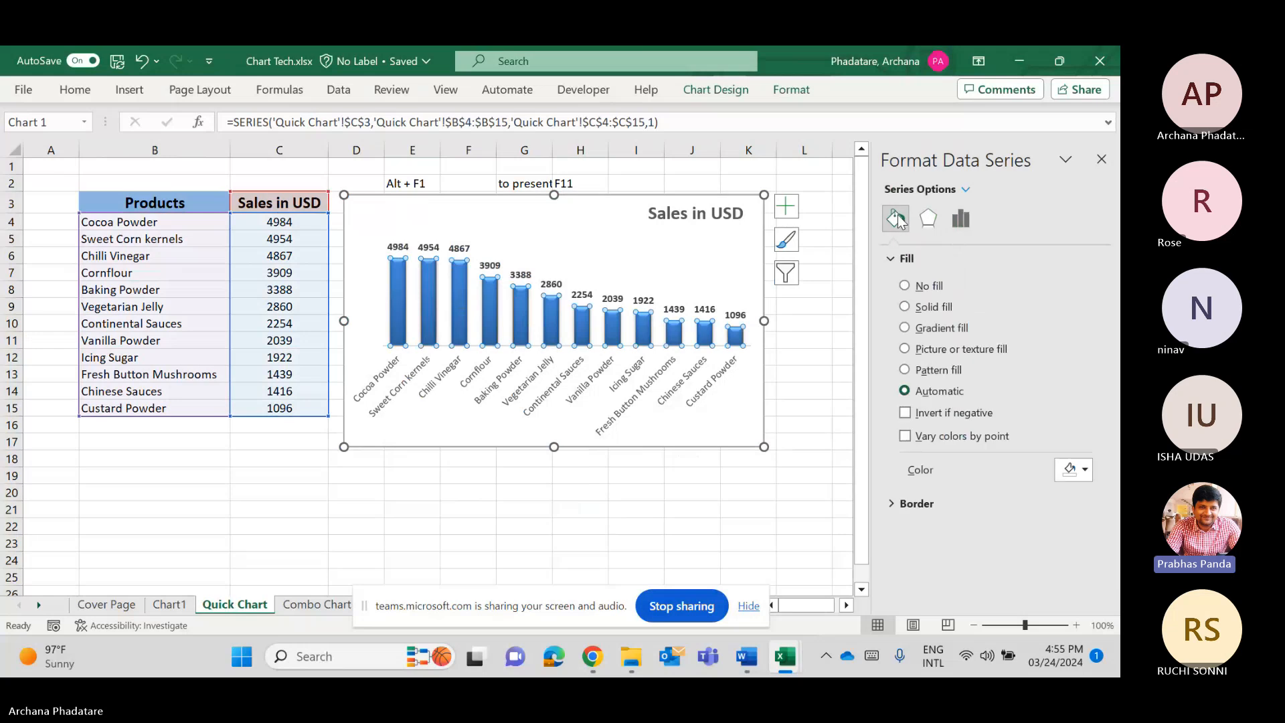
left_click(906, 436)
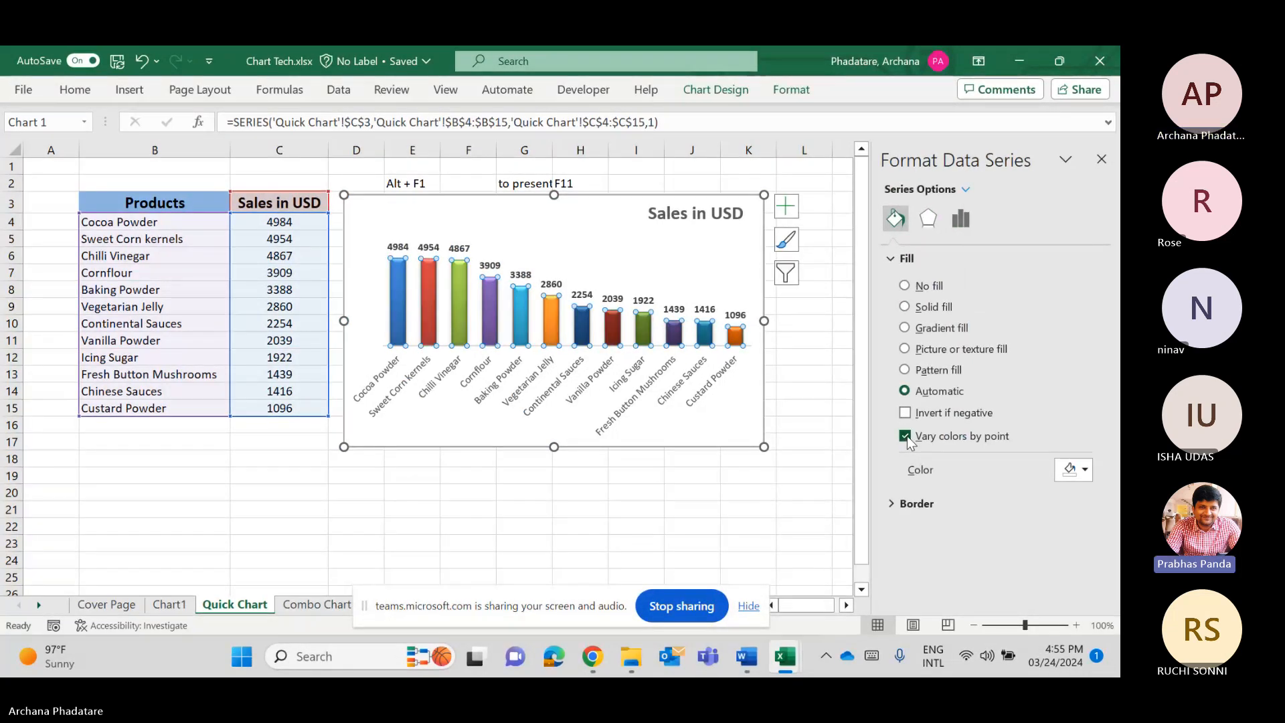
left_click(783, 501)
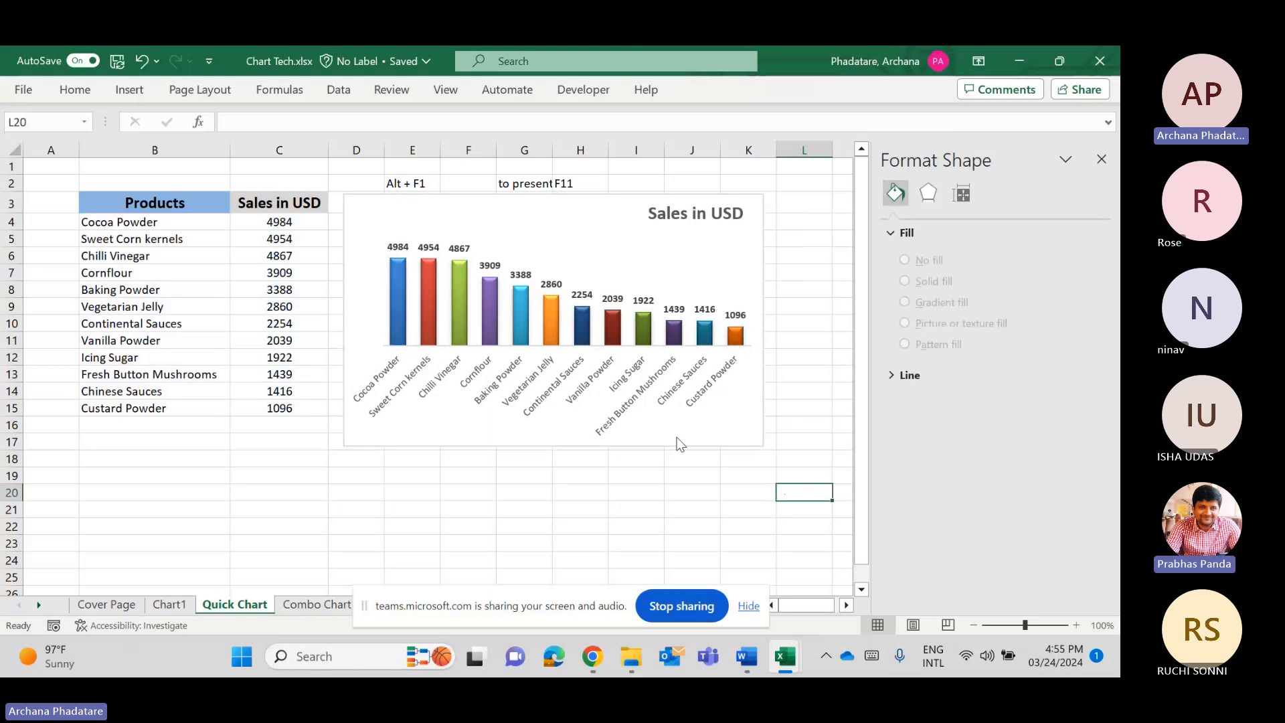
Duplicate the Sales in USD column chart and place the copy below the product table, starting around row 19.
left_click(736, 420)
left_click(577, 527)
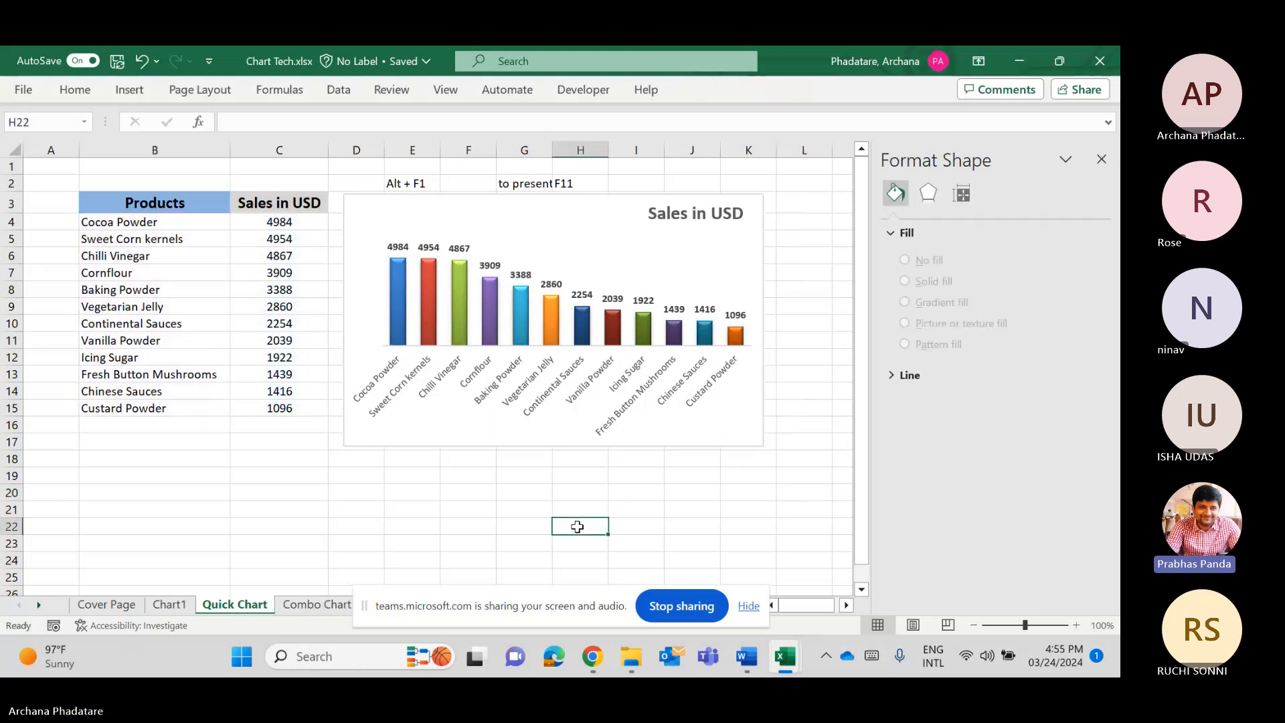
key("ctrl+v")
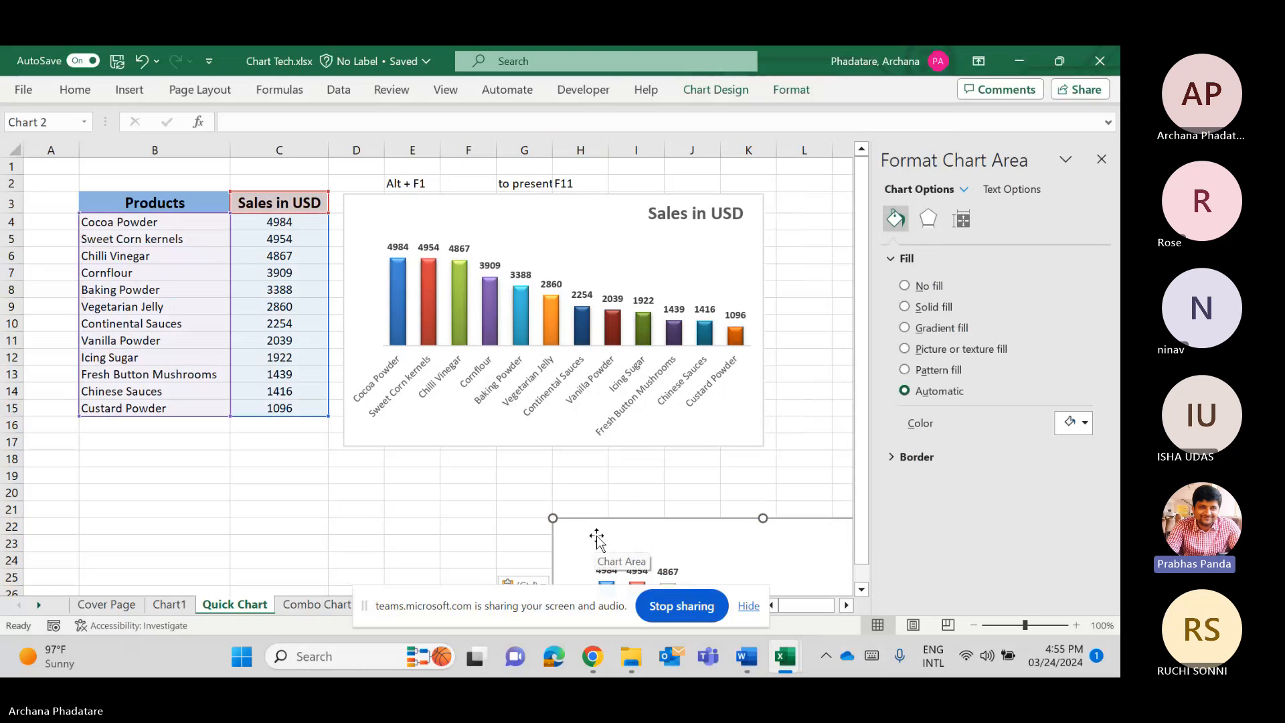
key("ctrl")
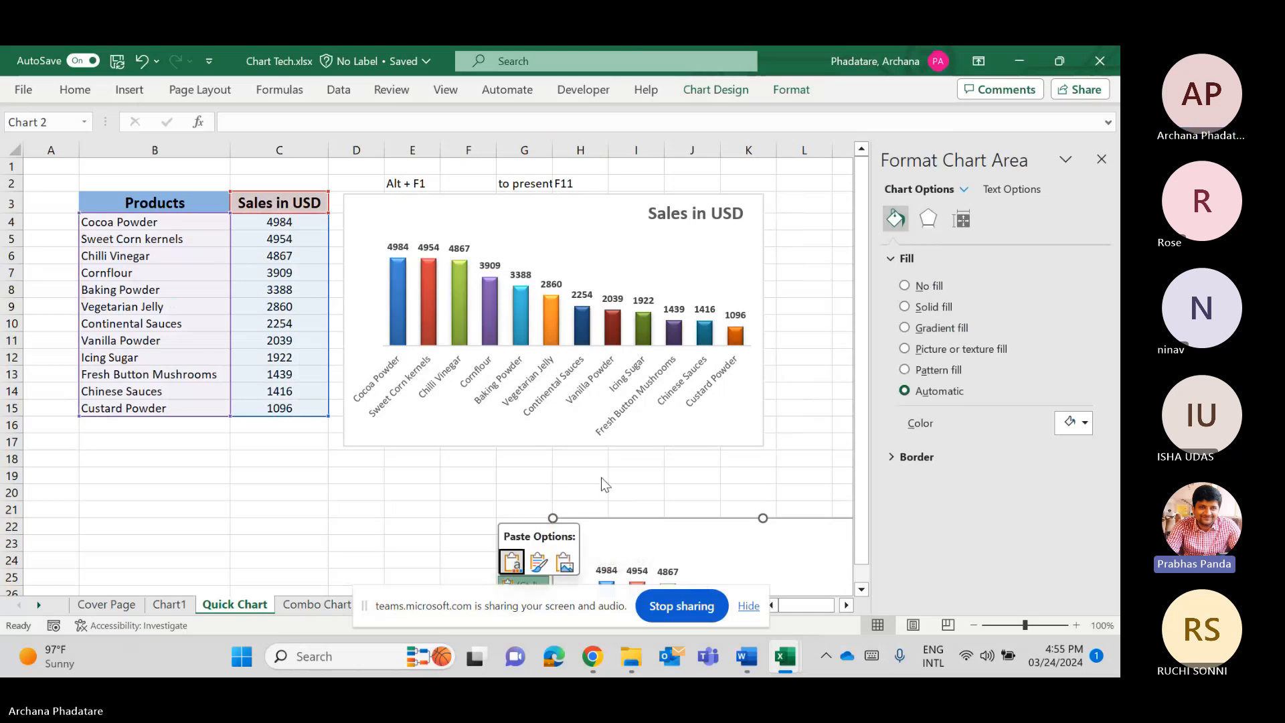
scroll(601, 482, "down", 1)
left_click_drag(599, 480, 120, 437)
left_click(580, 475)
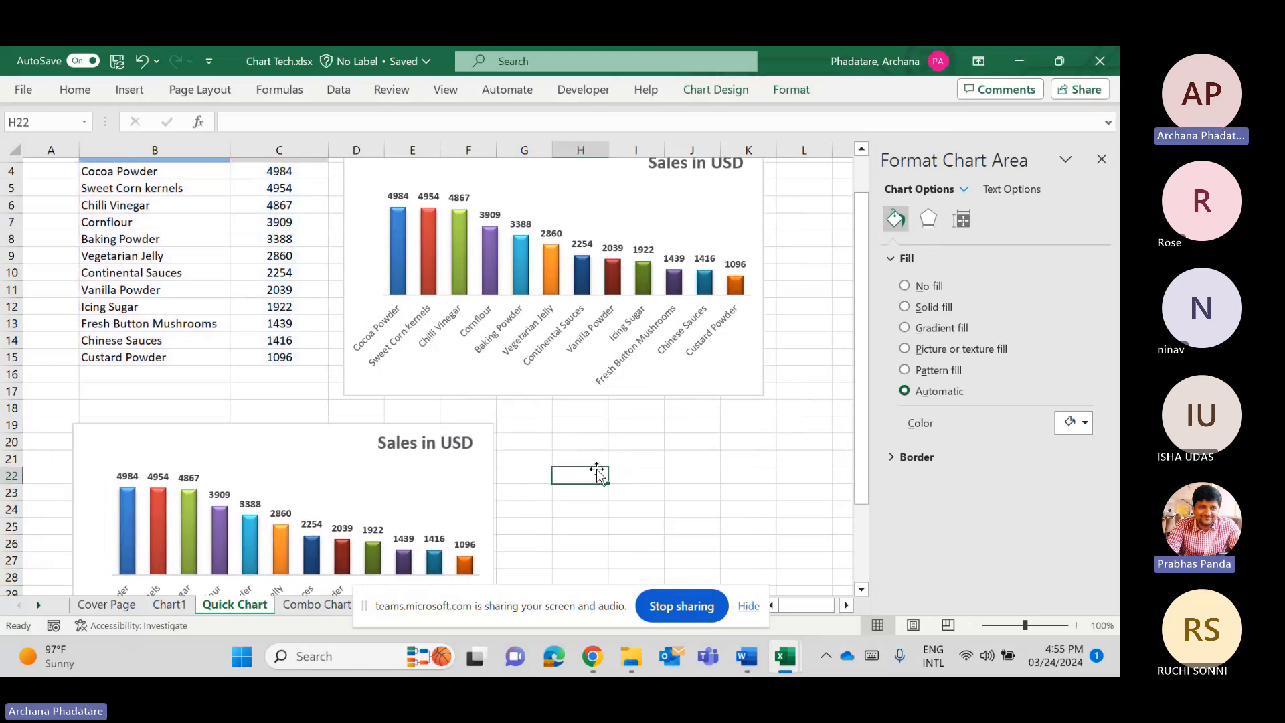
Change the original Sales in USD chart's type to Clustered Bar and stop sharing the screen.
scroll(596, 470, "up", 1)
left_click(525, 216)
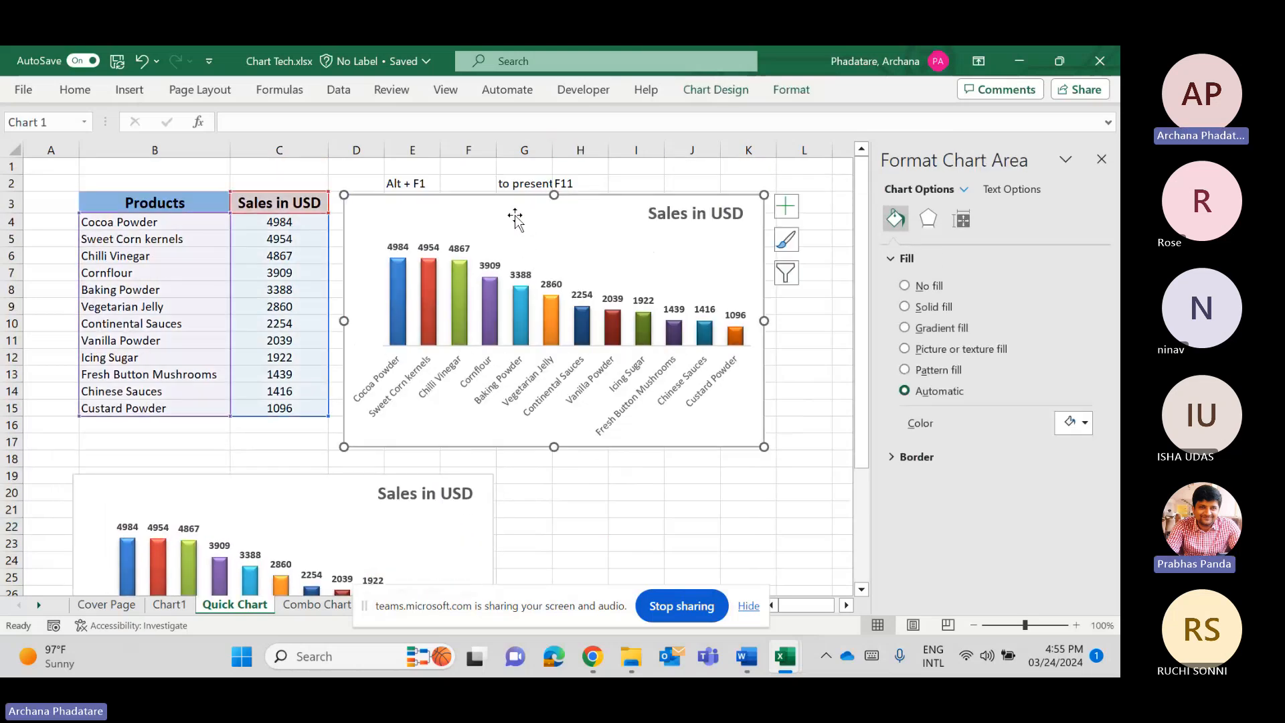
right_click(517, 215)
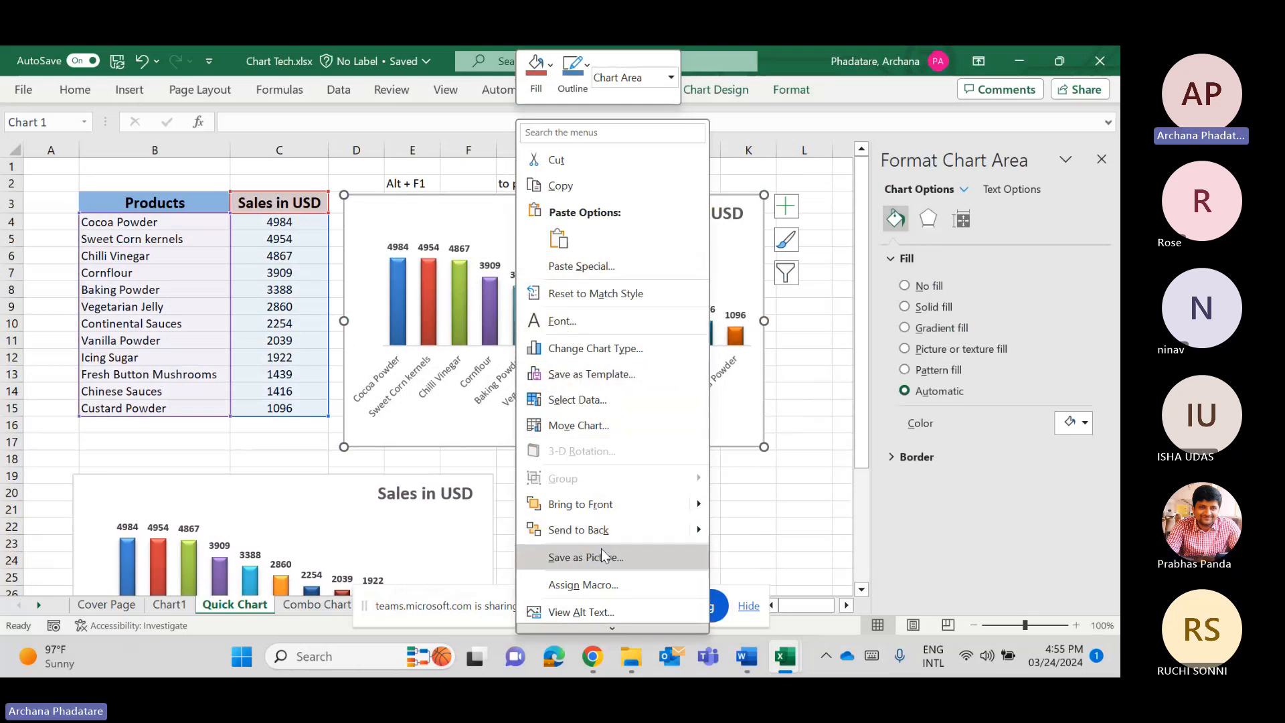
scroll(584, 583, "down", 1)
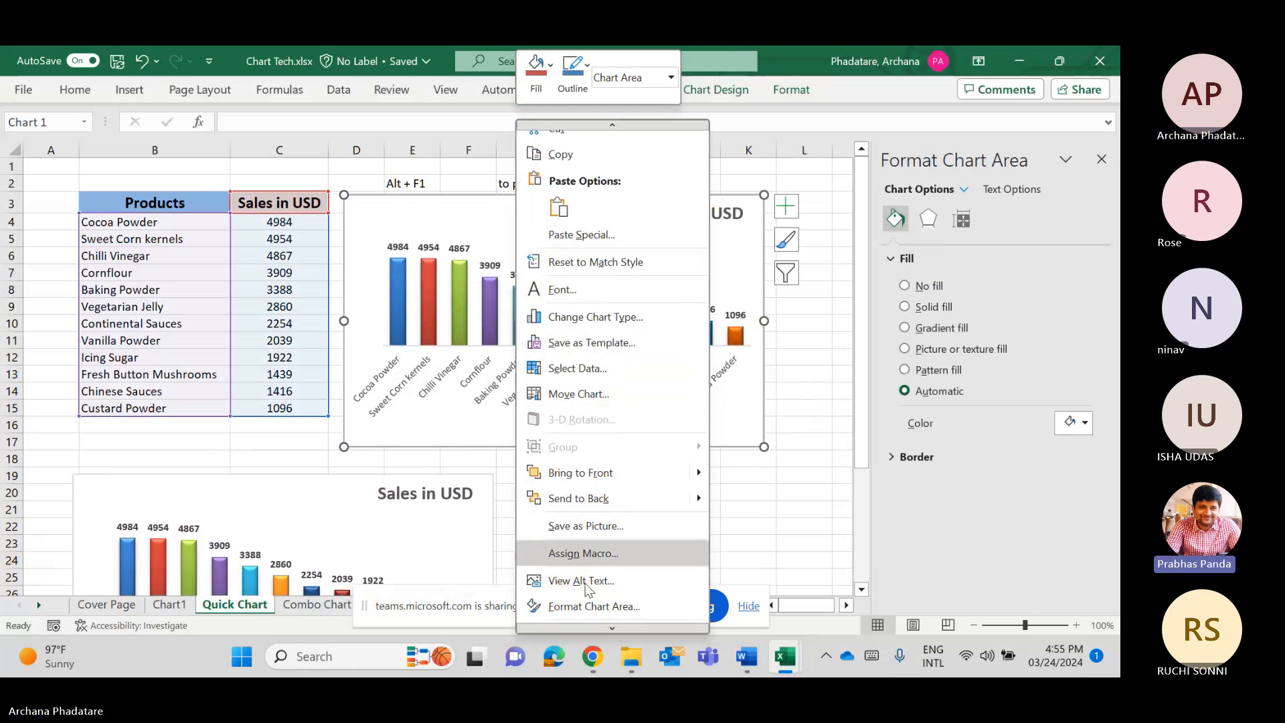
left_click(595, 317)
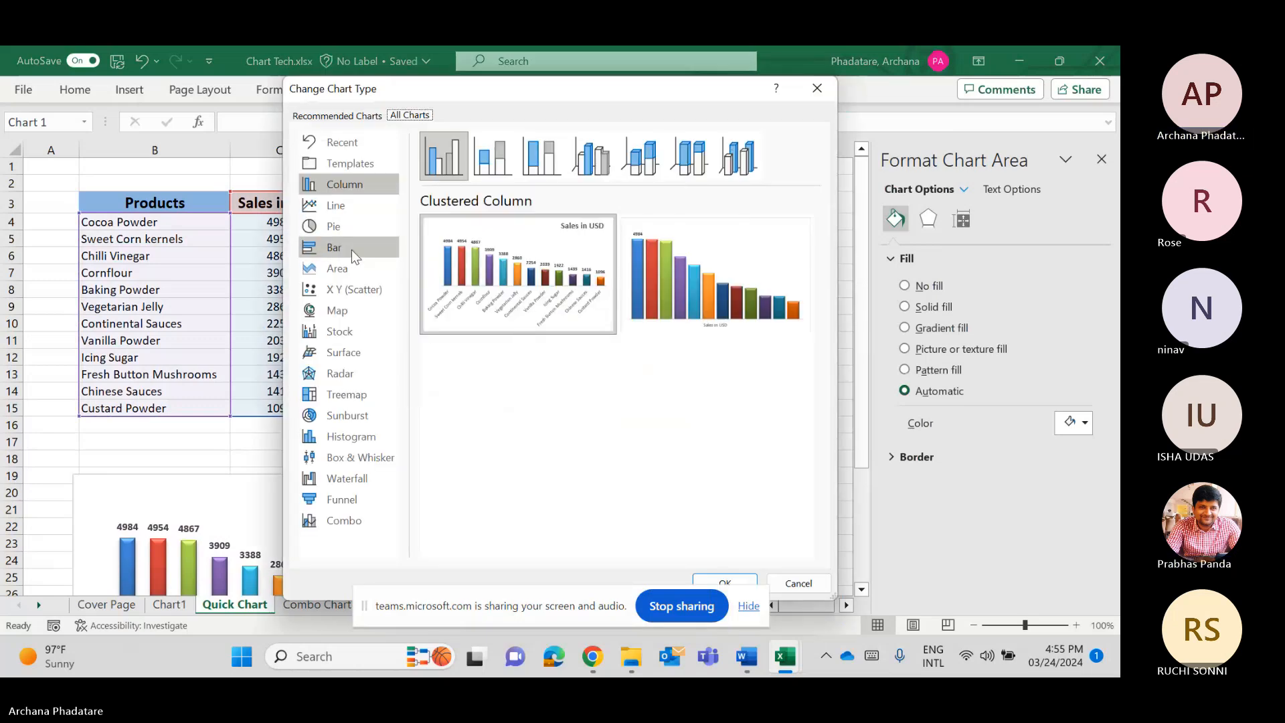
left_click(352, 250)
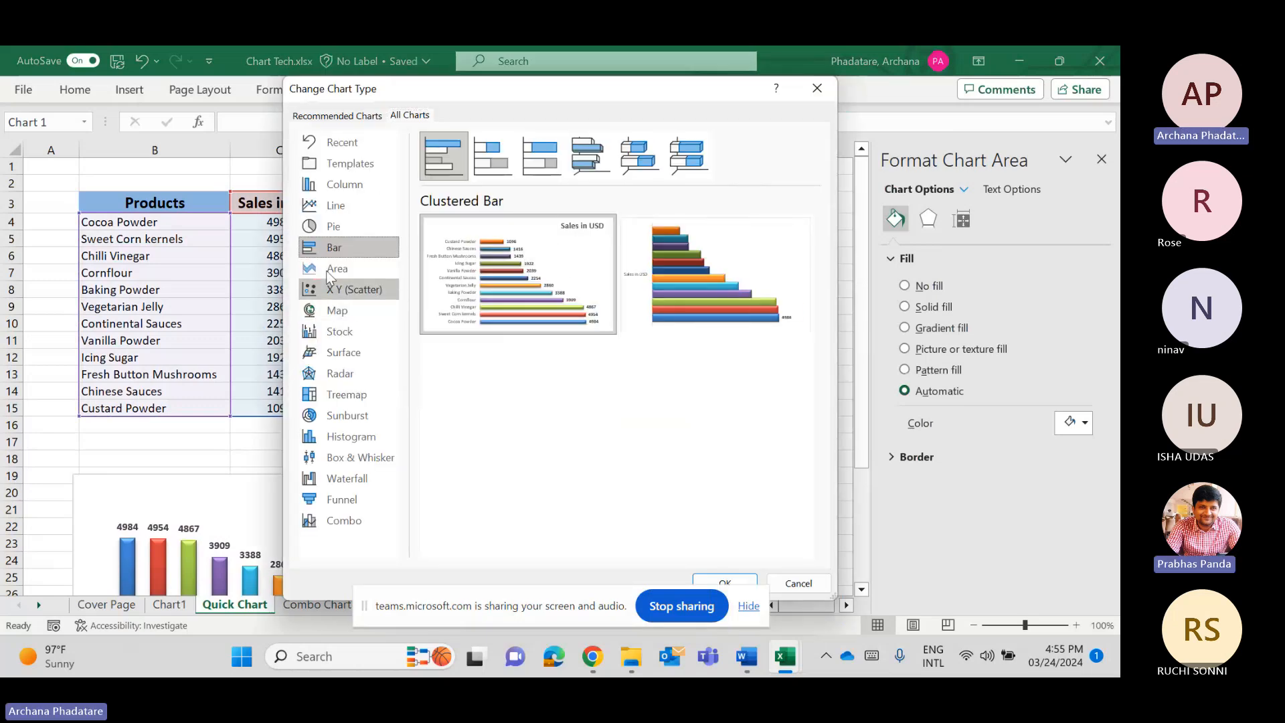
left_click(724, 581)
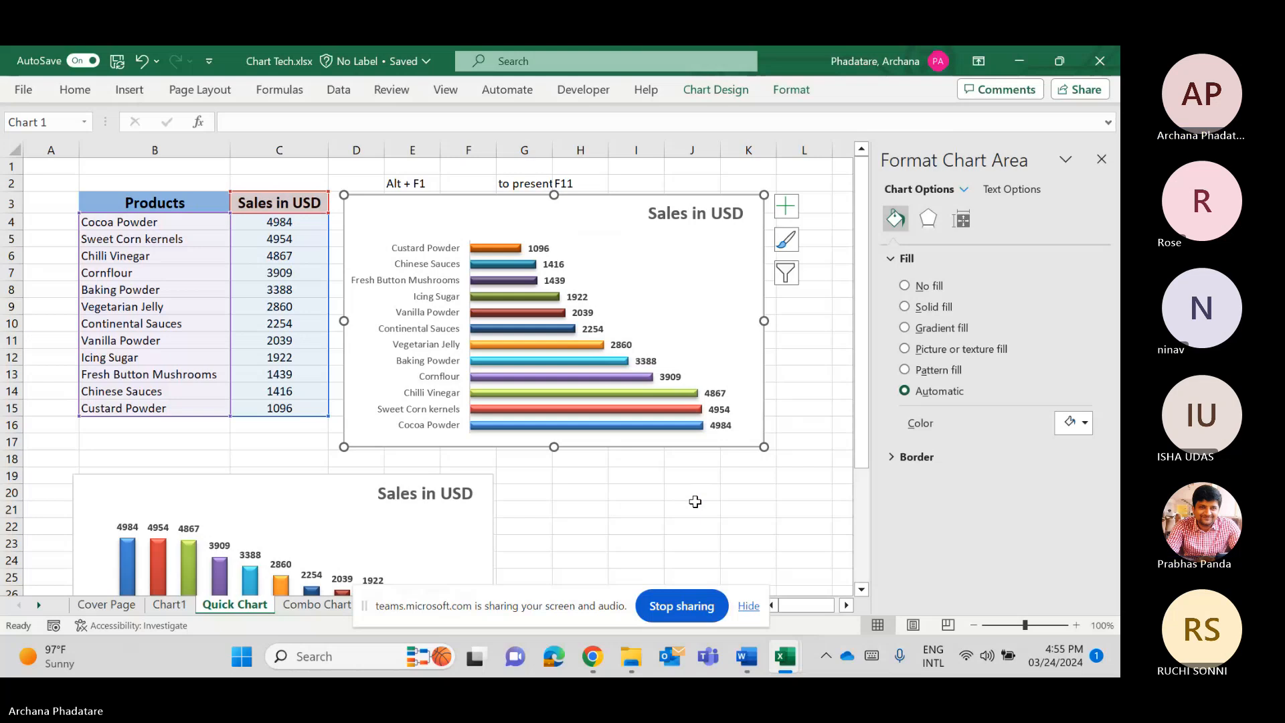
left_click(683, 606)
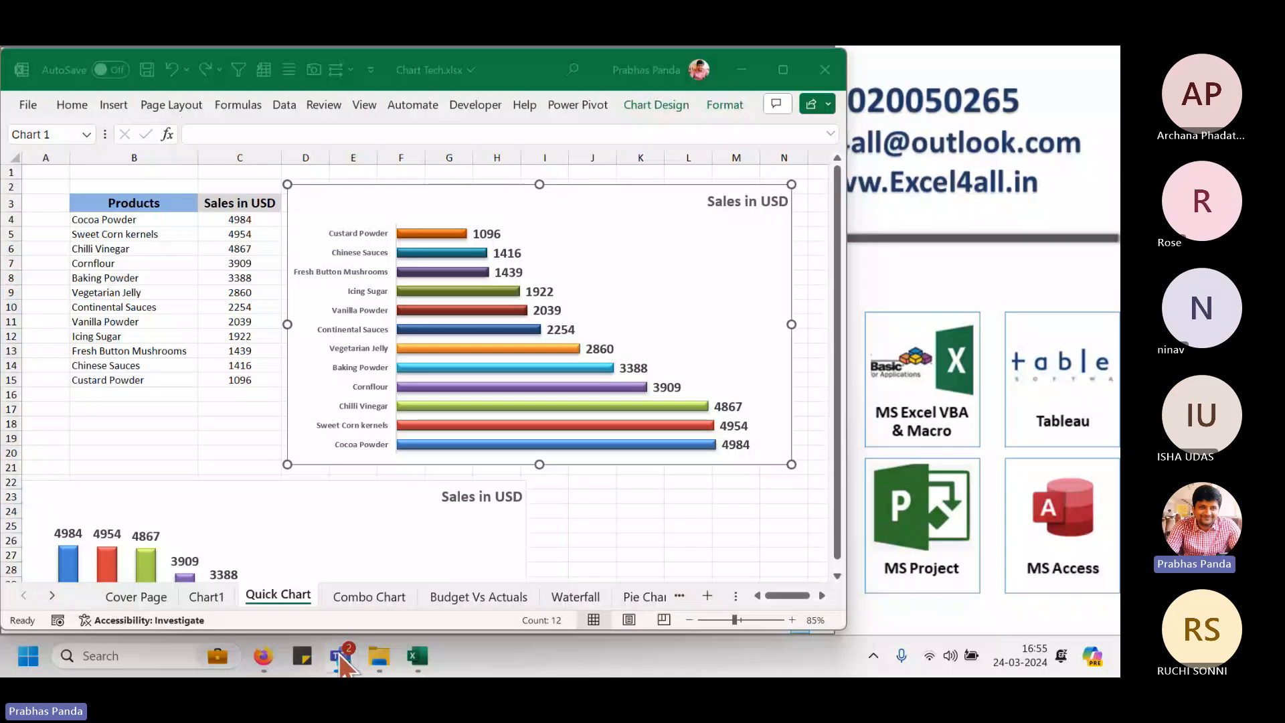
Open the meeting chat in Teams and switch back to the Chart Tech.xlsx workbook in Excel.
mouse_move(342, 658)
left_click(121, 523)
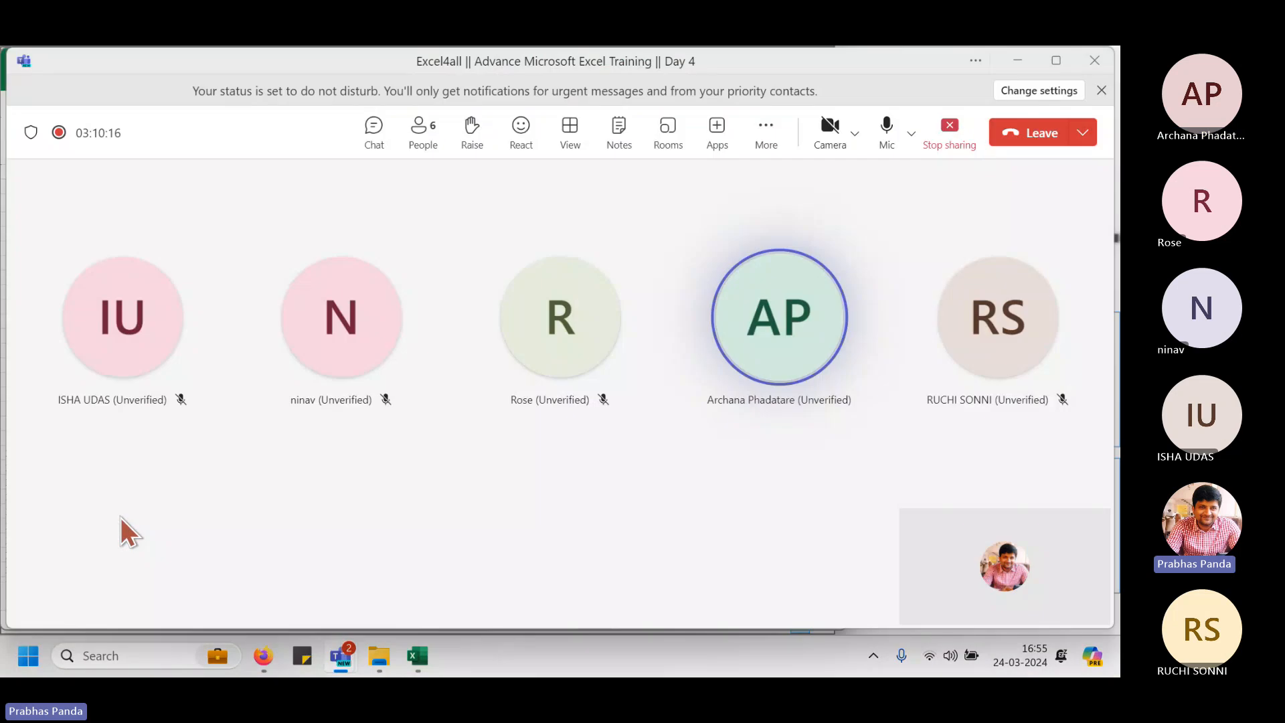
left_click(377, 134)
left_click(417, 655)
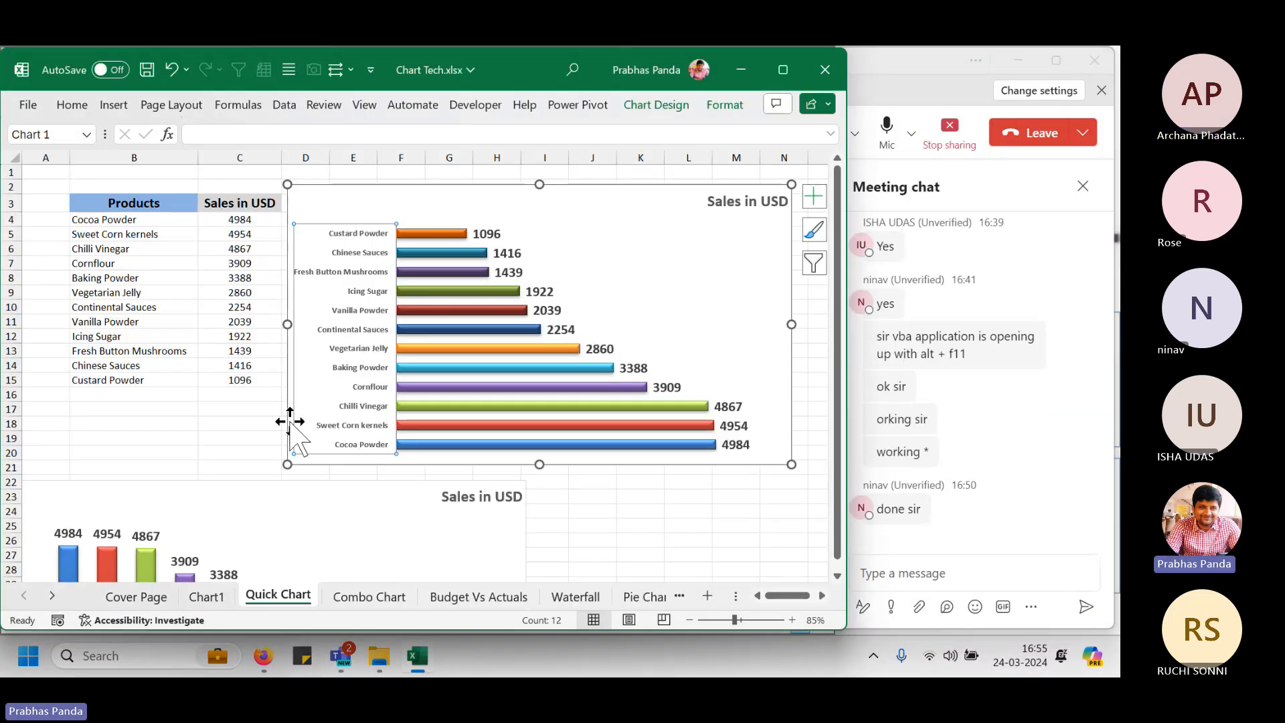
Outline the Sales in USD column and the chart's bars with red on-screen rectangles, and clear the annotations.
left_click(467, 194)
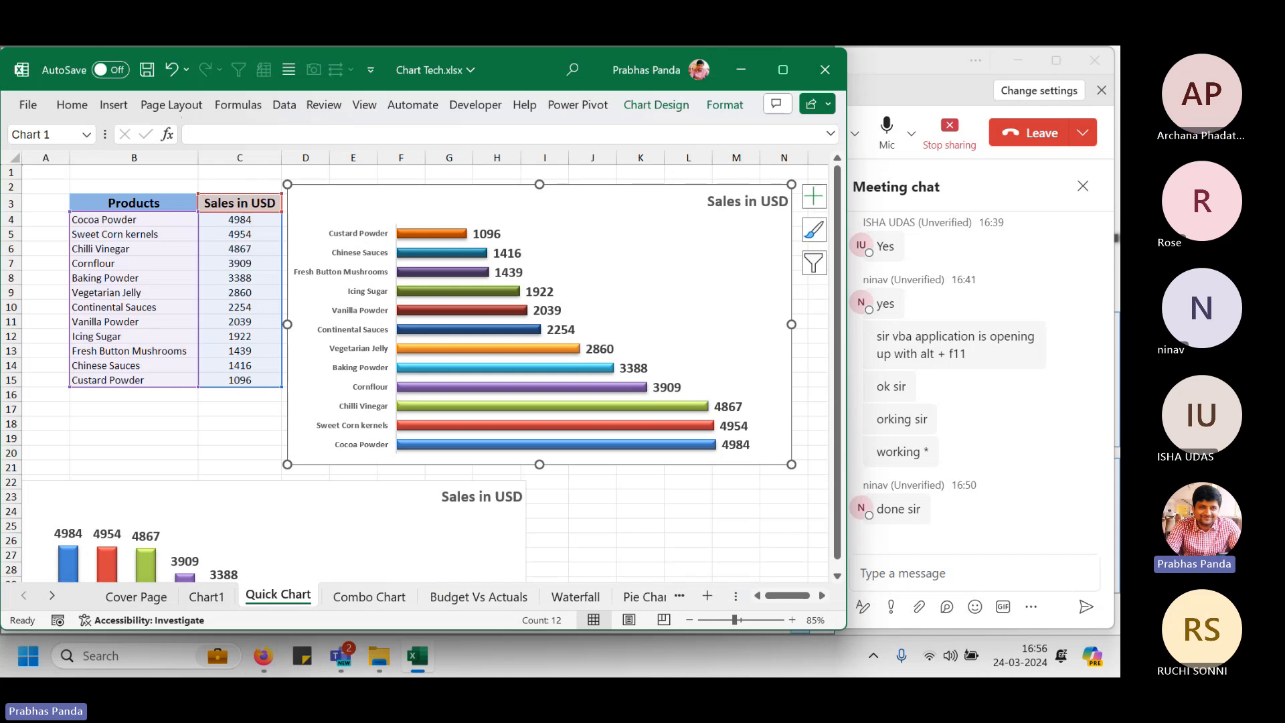
left_click_drag(191, 186, 266, 413)
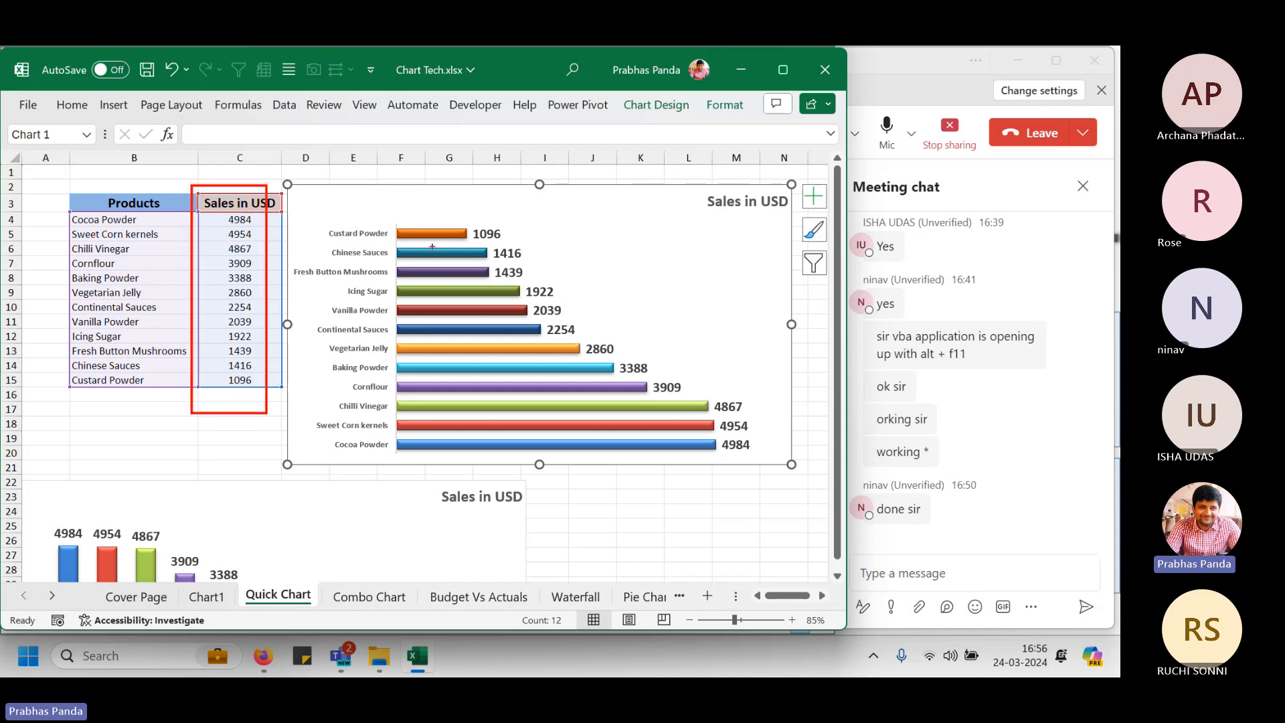
left_click_drag(454, 212, 768, 470)
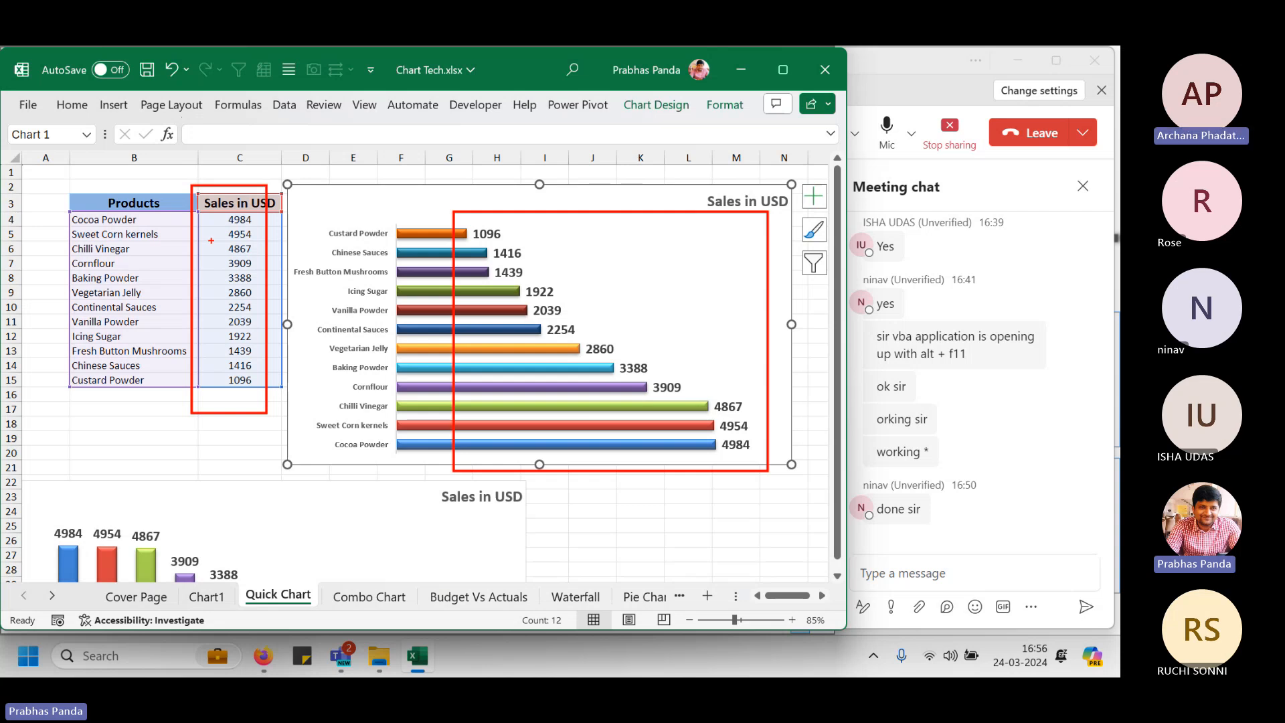
key("Escape")
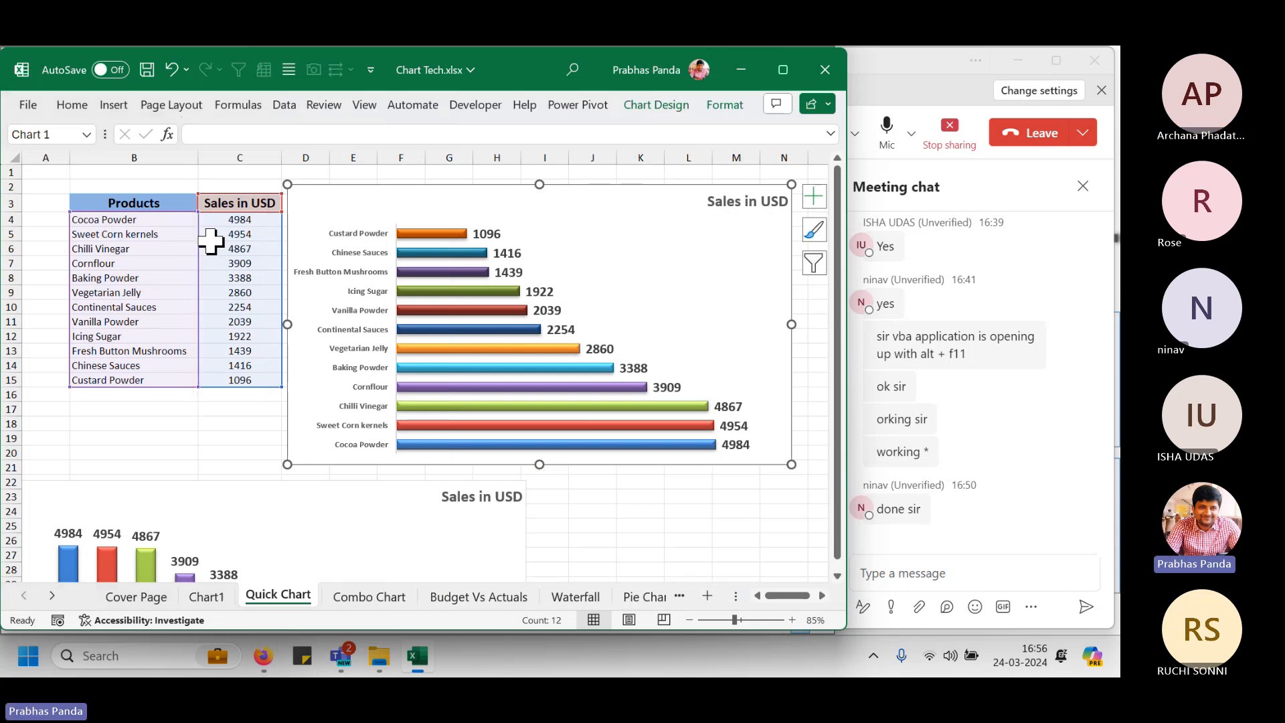
Show the categories in reverse order on the bar chart's vertical axis and close the axis formatting pane.
left_click(363, 344)
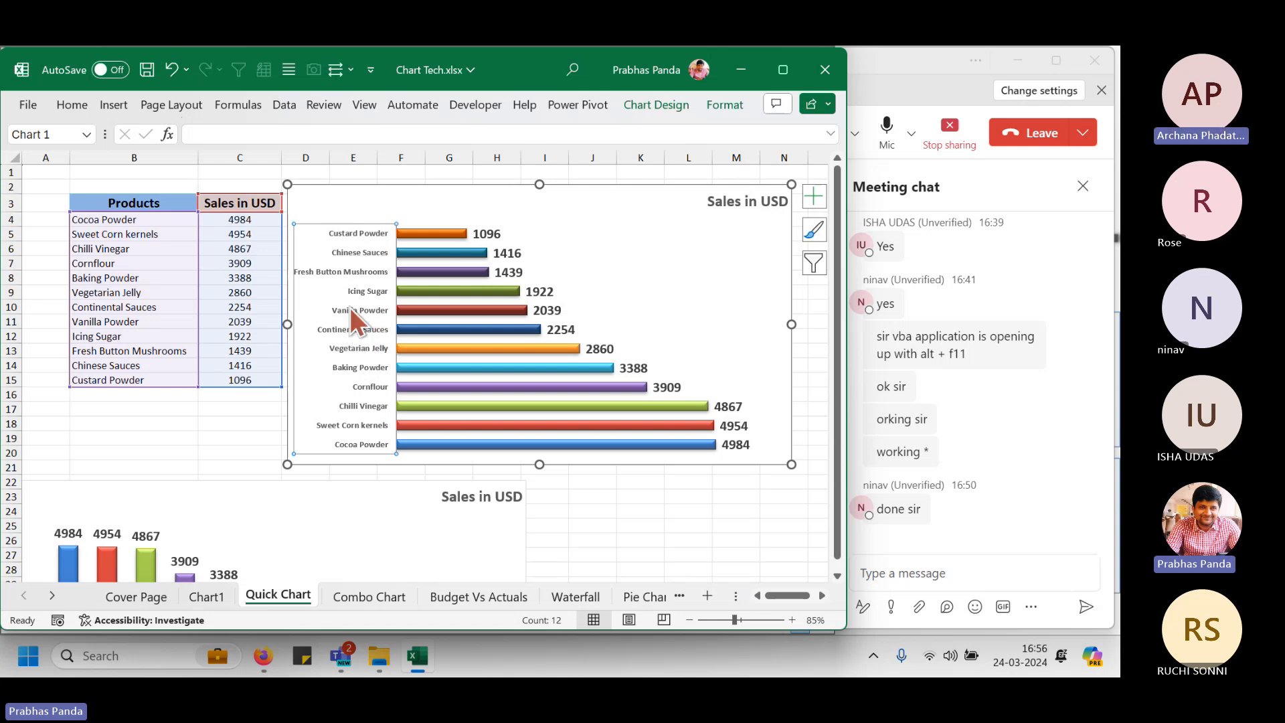
right_click(354, 272)
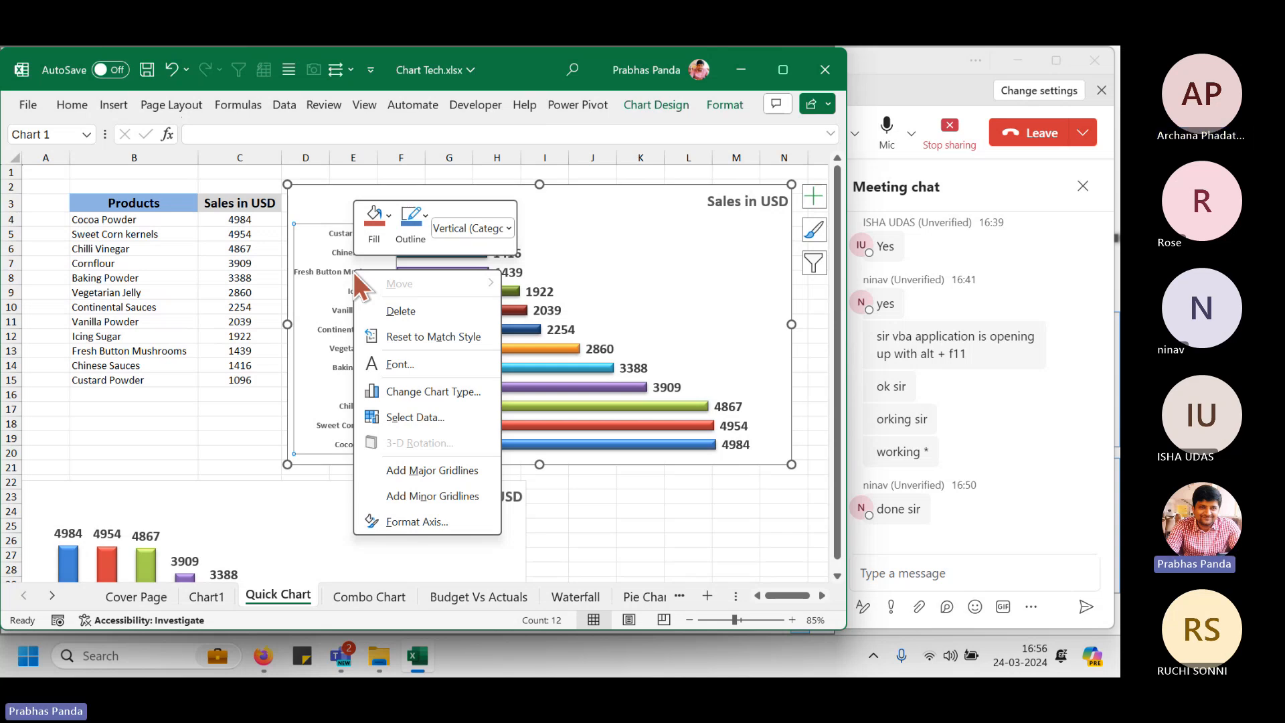
left_click(427, 519)
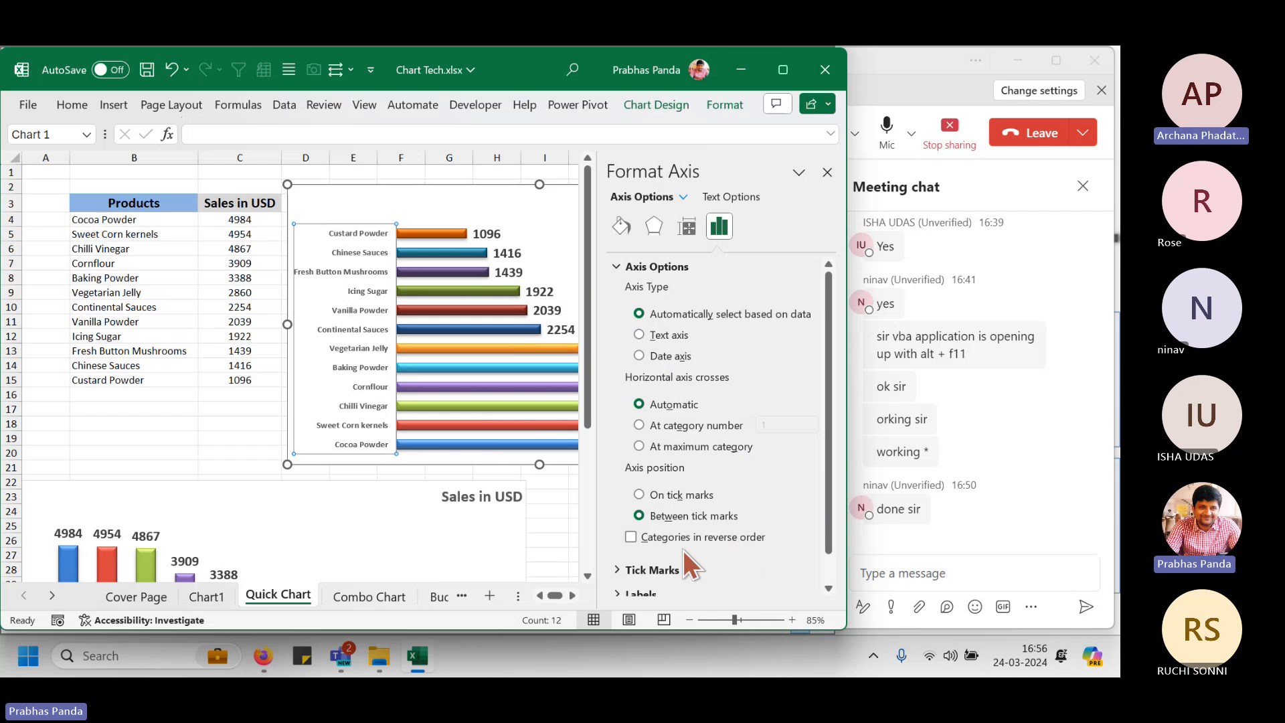
left_click(631, 538)
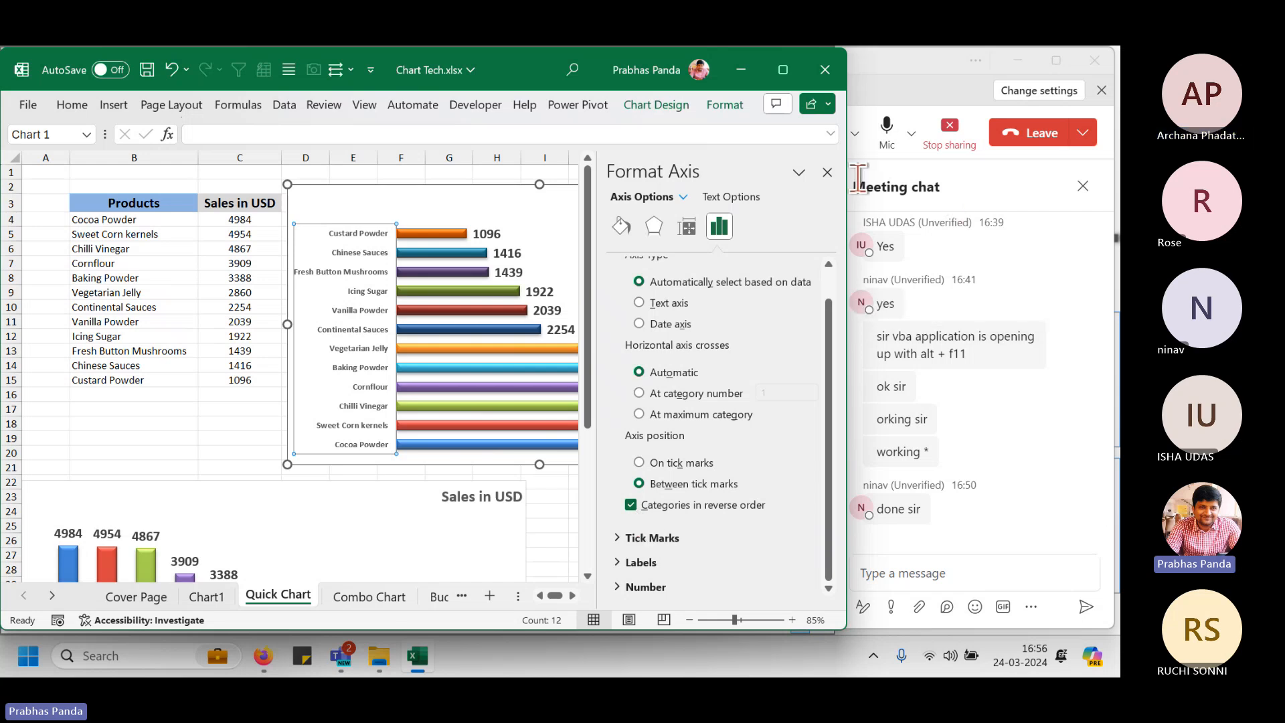
left_click(827, 172)
scroll(569, 459, "down", 9)
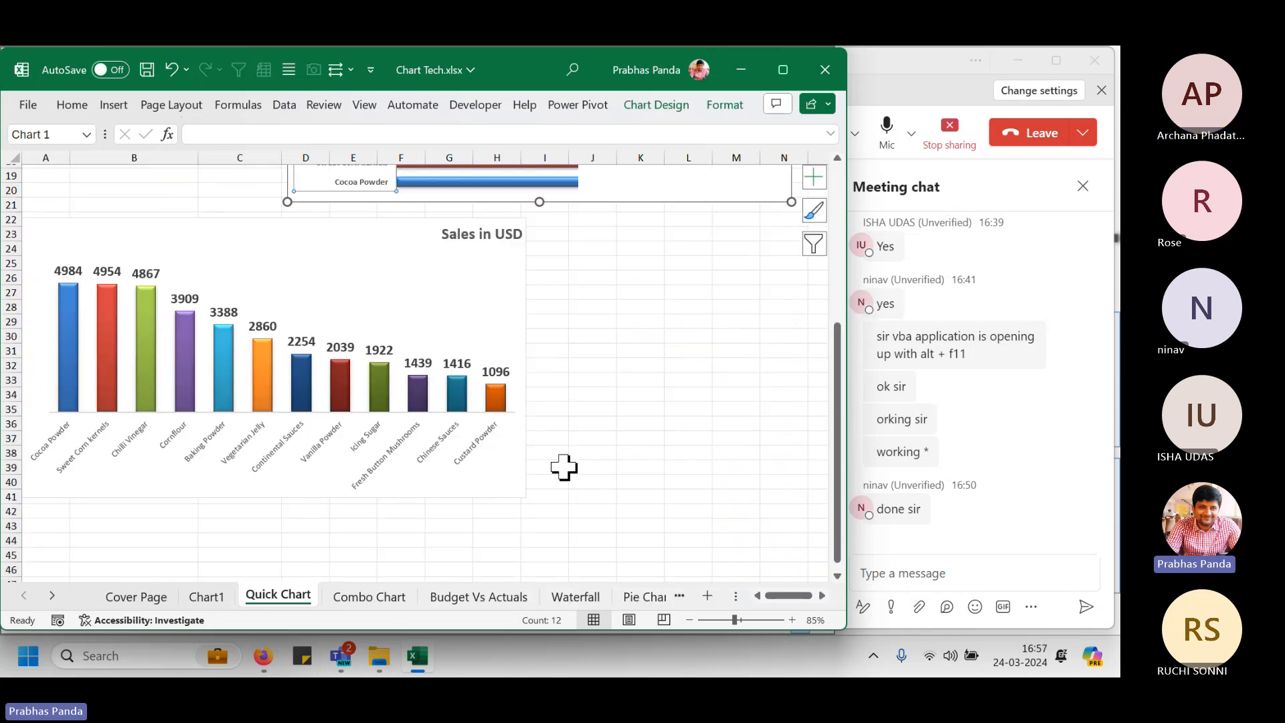
scroll(562, 465, "up", 7)
scroll(562, 464, "up", 2)
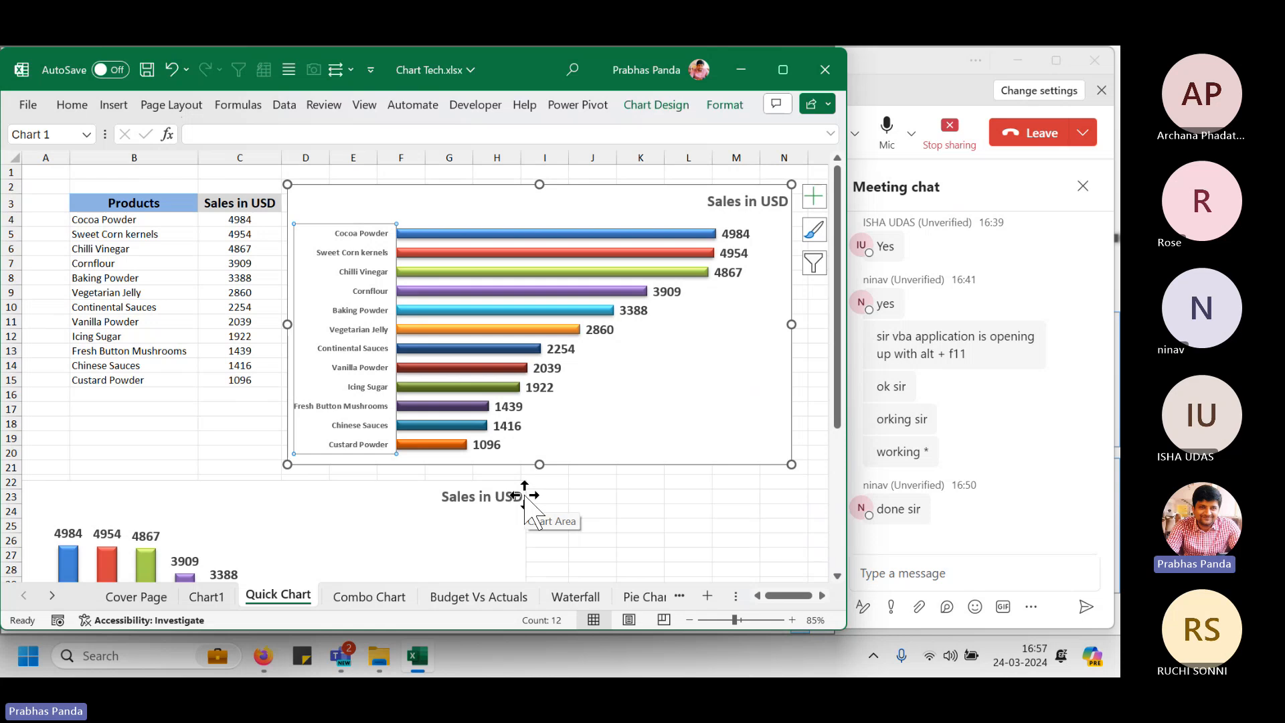
Color the Quick Chart sheet tab red and deselect the bar chart.
right_click(268, 598)
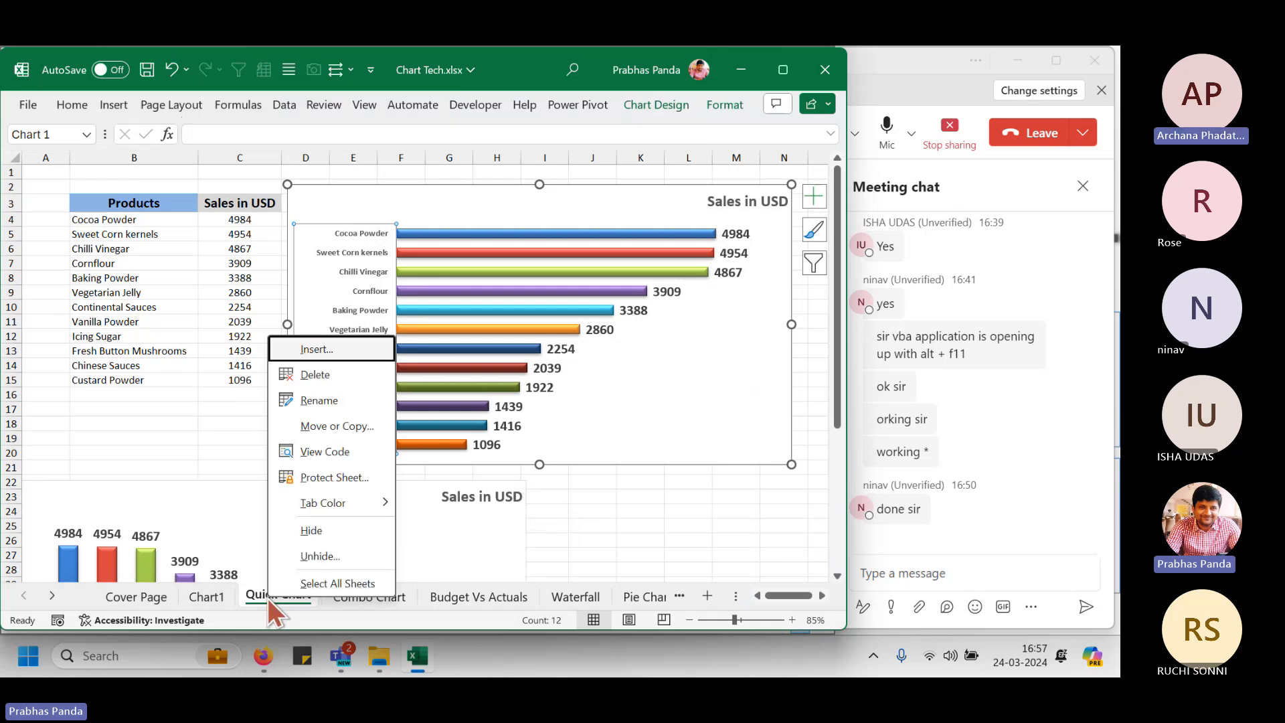
mouse_move(350, 501)
left_click(403, 559)
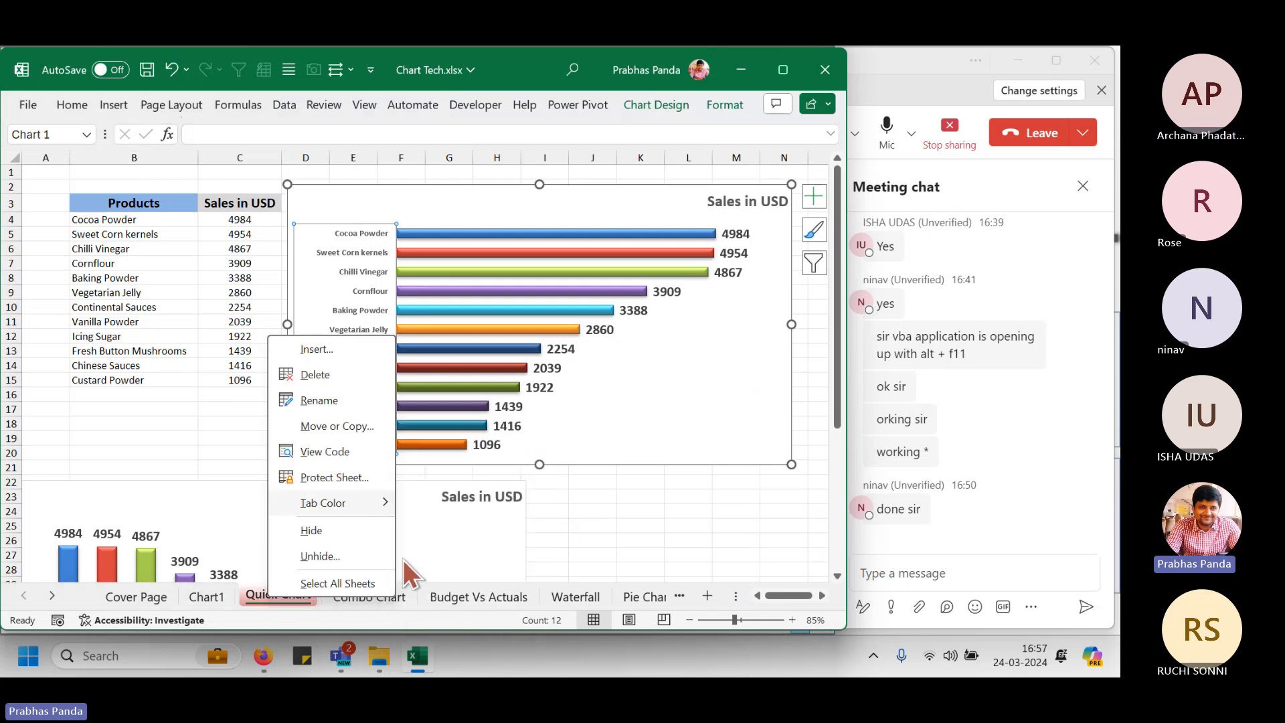
left_click(243, 493)
left_click(216, 449)
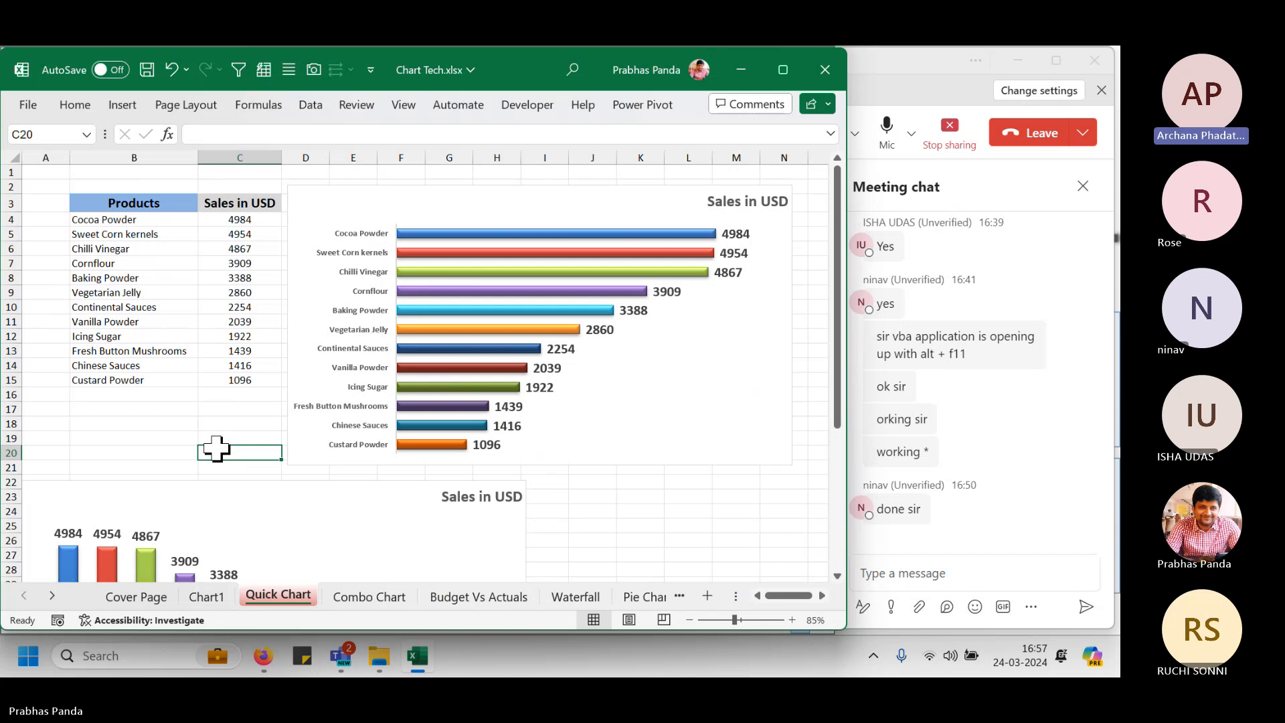
Review the reverse-order category setting in the bar chart's vertical axis options and close the formatting pane.
left_click(349, 311)
right_click(349, 312)
left_click(419, 557)
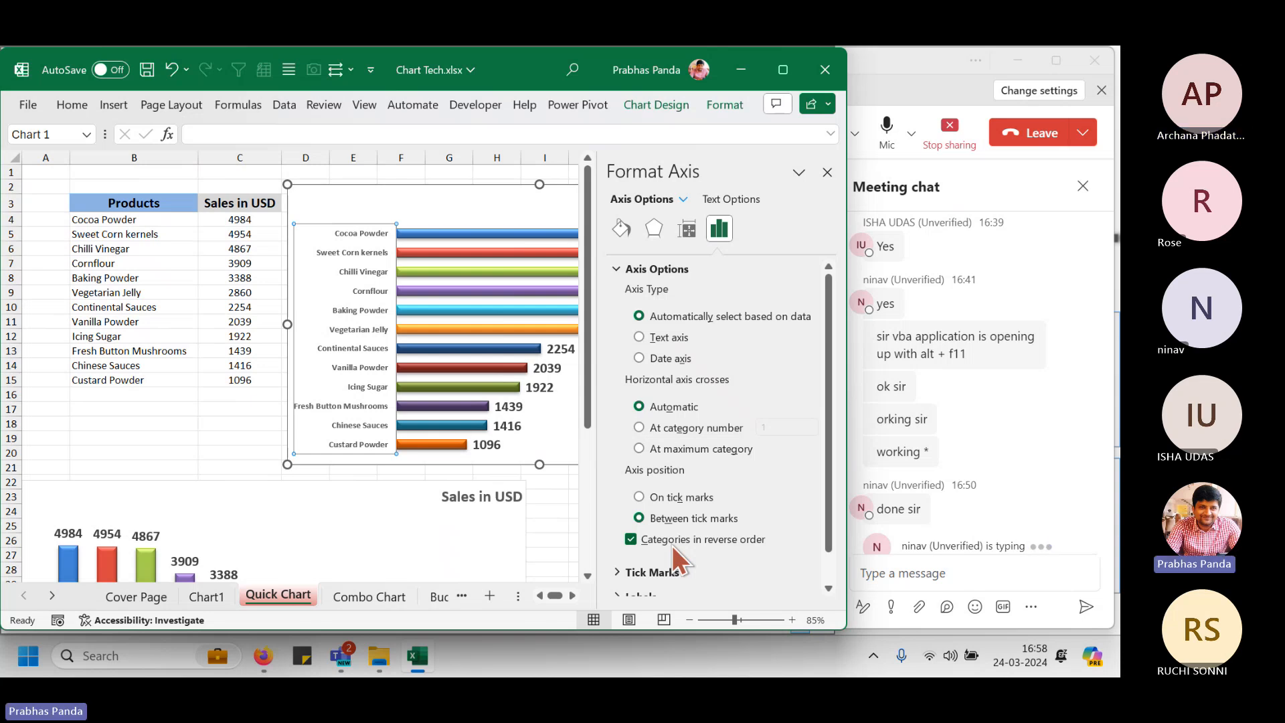
key("Escape")
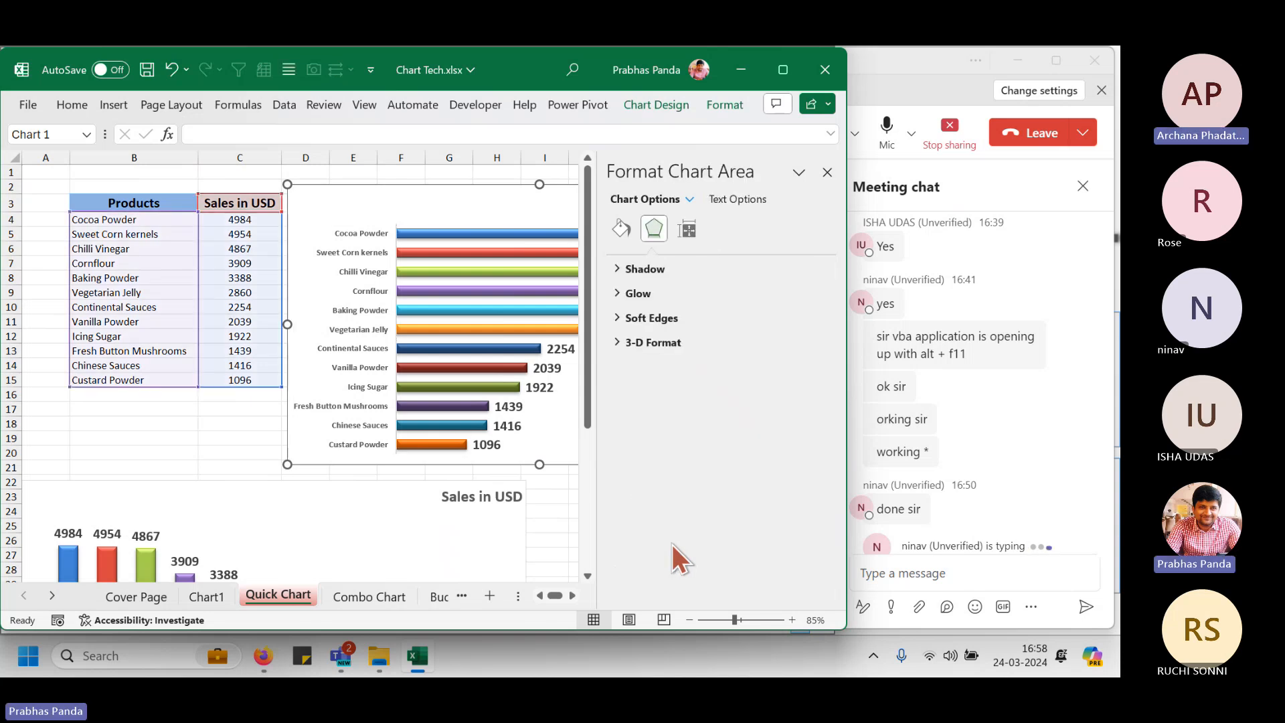
left_click(830, 172)
Try a chart style with a black background on the Quick Chart sheet's bar chart, and undo it.
left_click(375, 593)
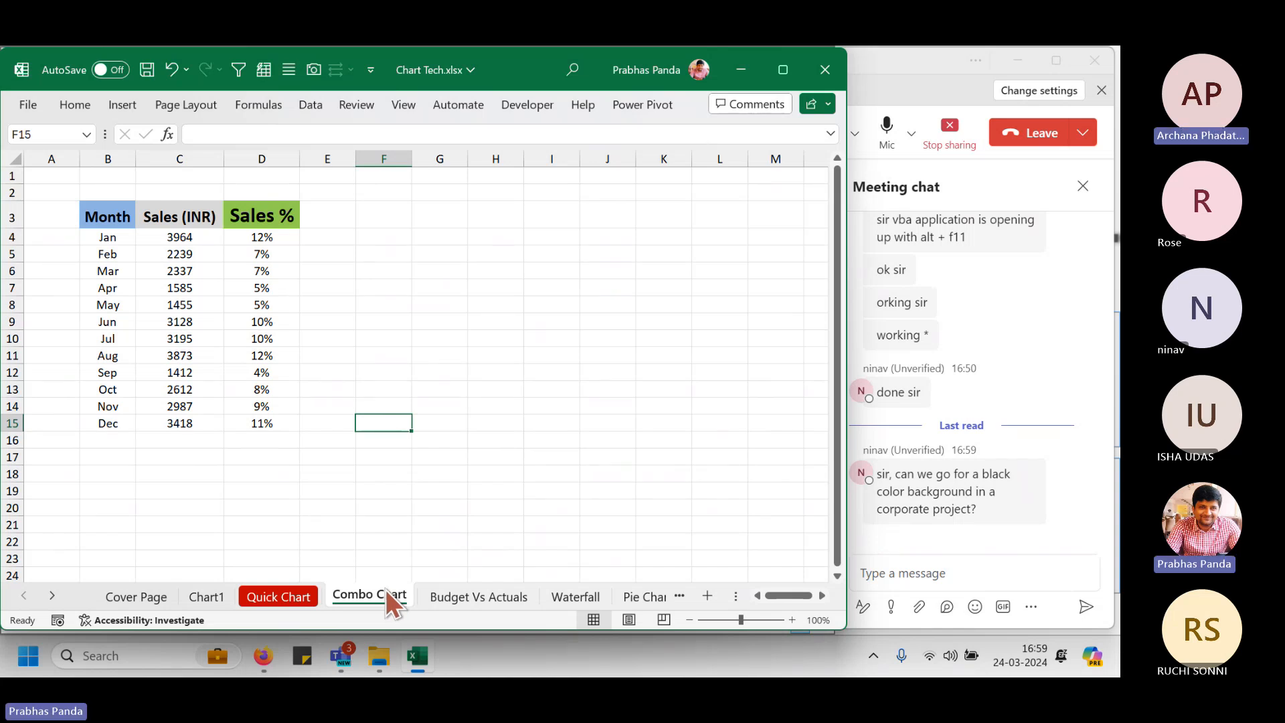
left_click(304, 598)
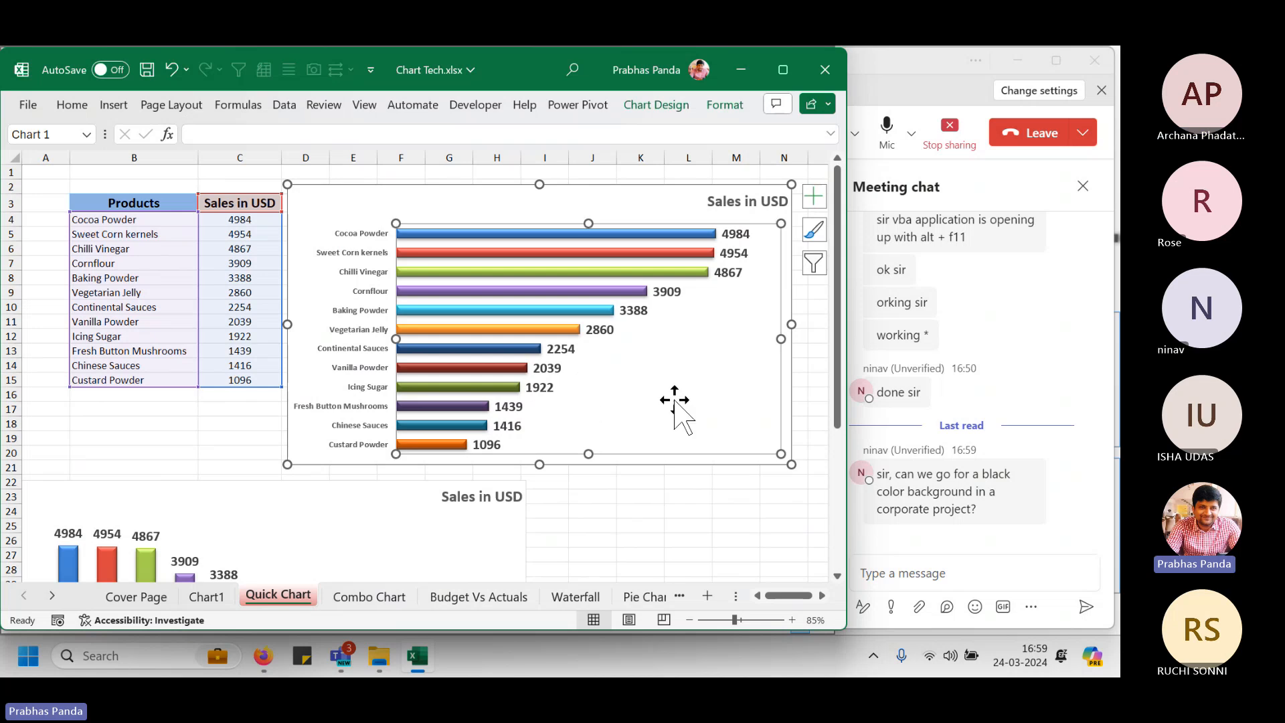
left_click(435, 192)
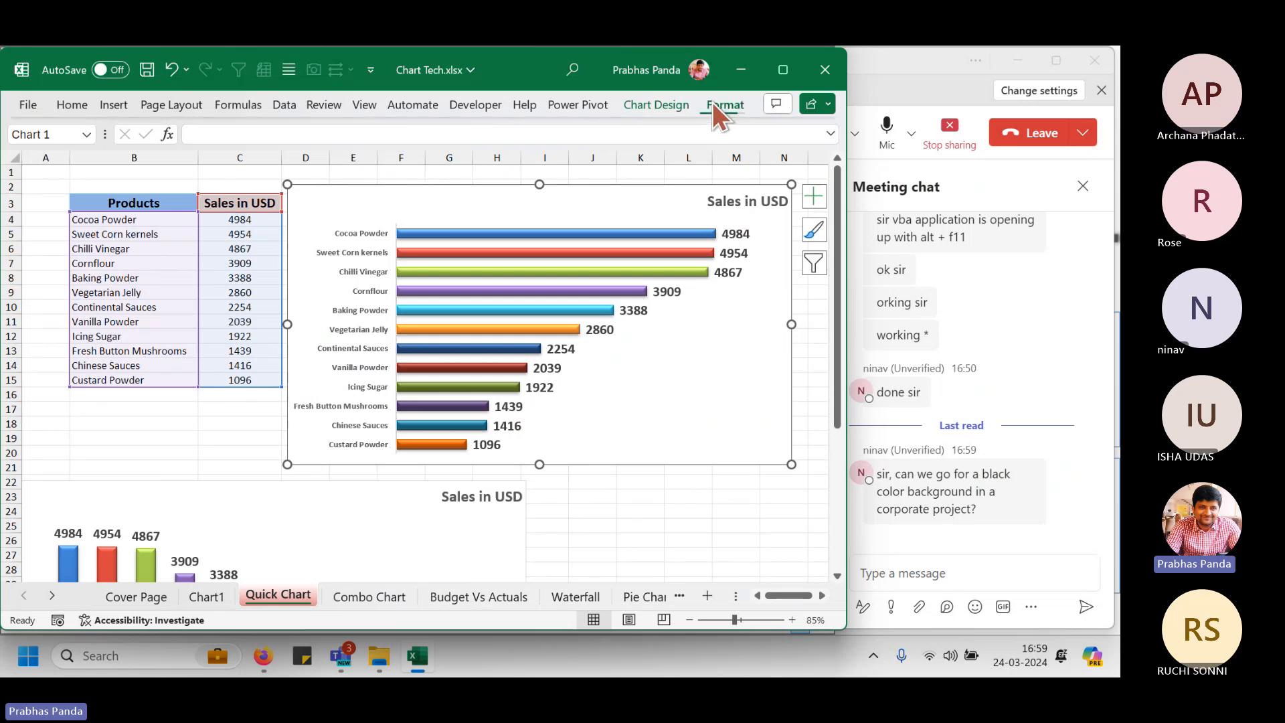
left_click(663, 106)
left_click(498, 176)
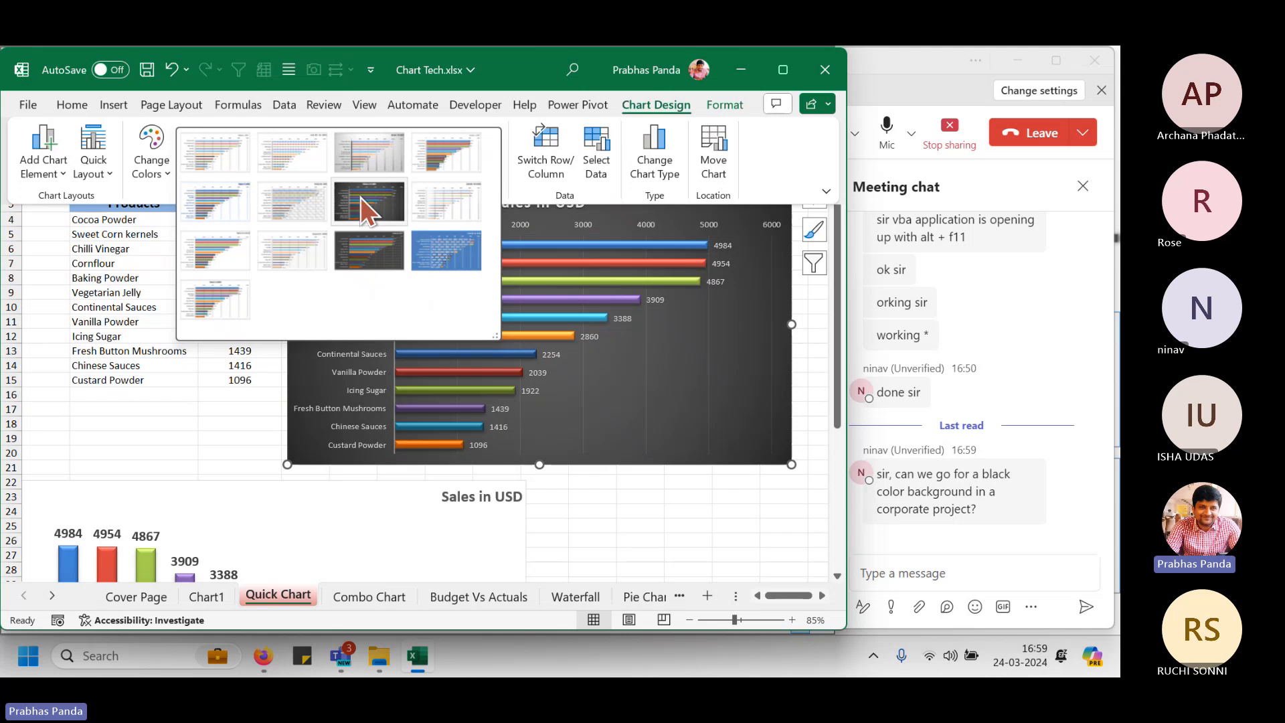
left_click(360, 198)
left_click(637, 445)
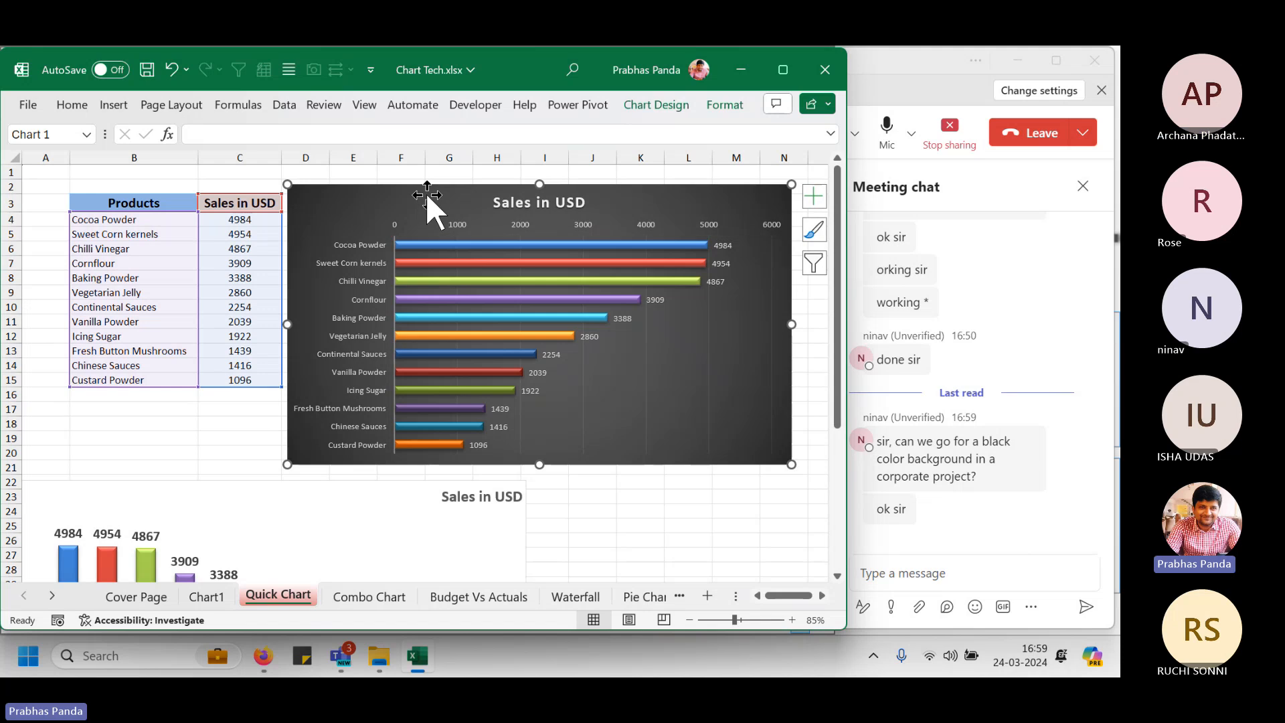
key("ctrl+z")
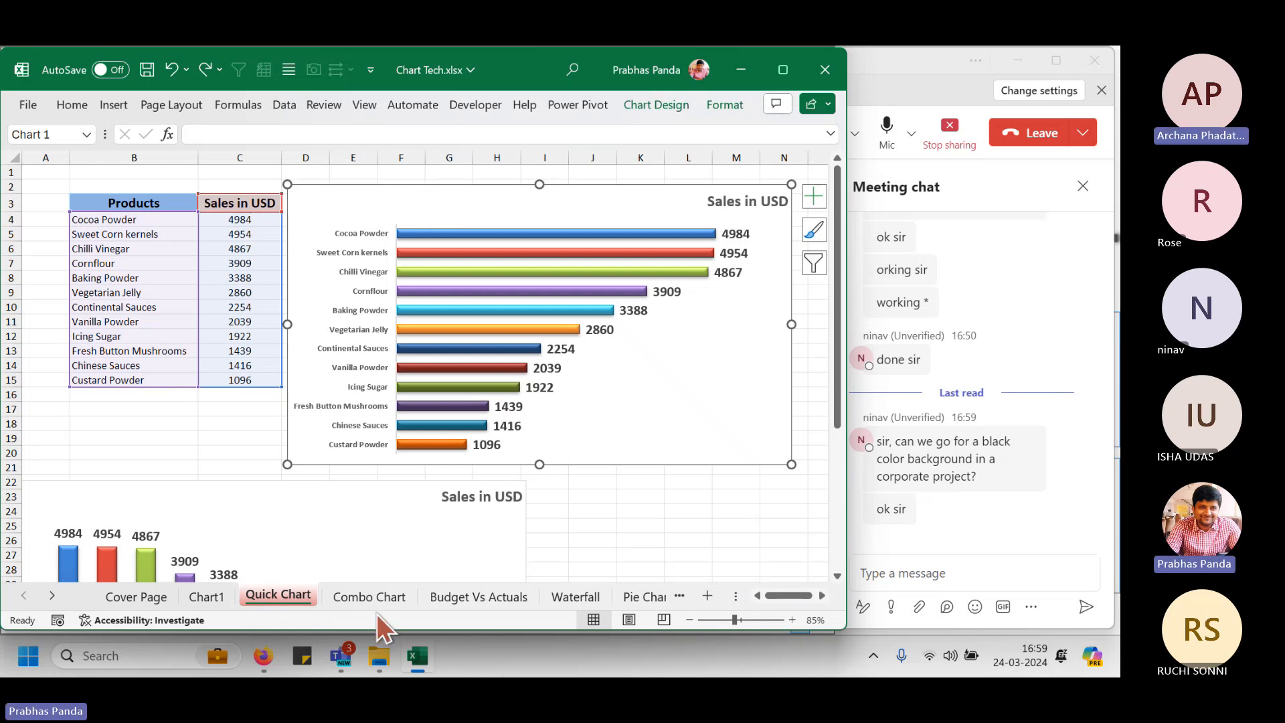
Insert a default column chart from the whole Month, Sales (INR) and Sales % table on the Combo Chart sheet.
left_click(365, 601)
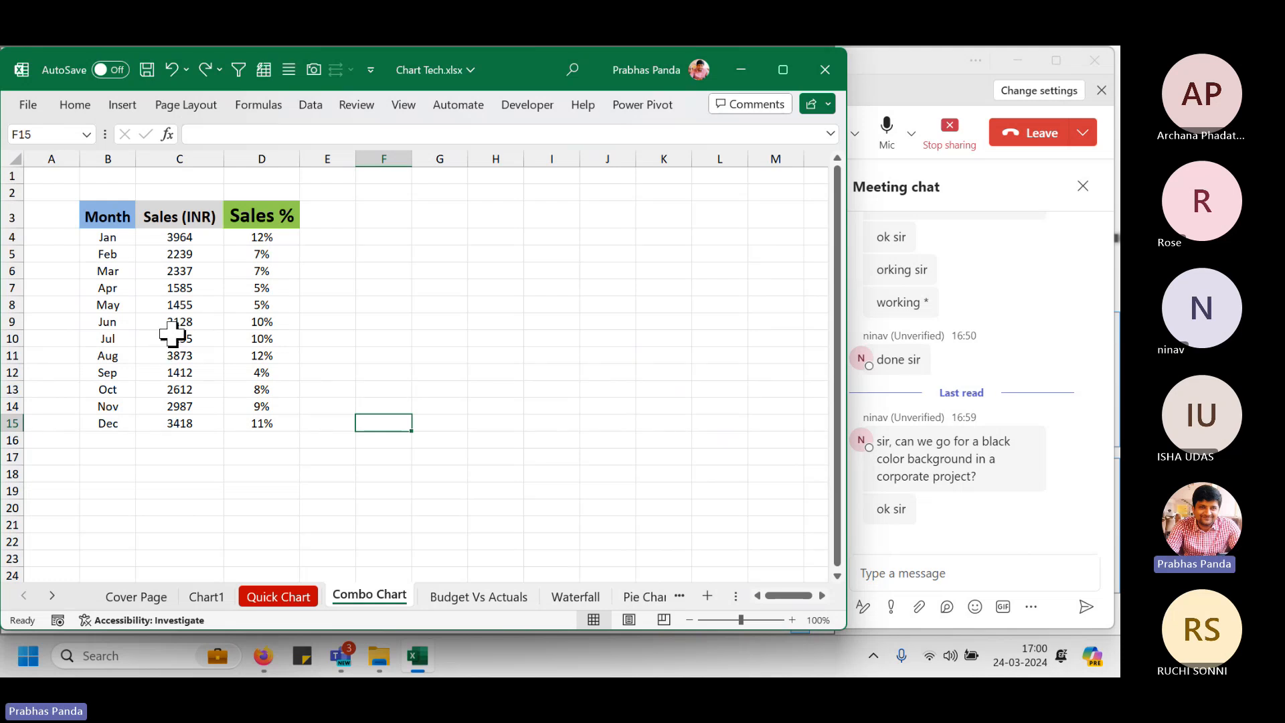
left_click(204, 333)
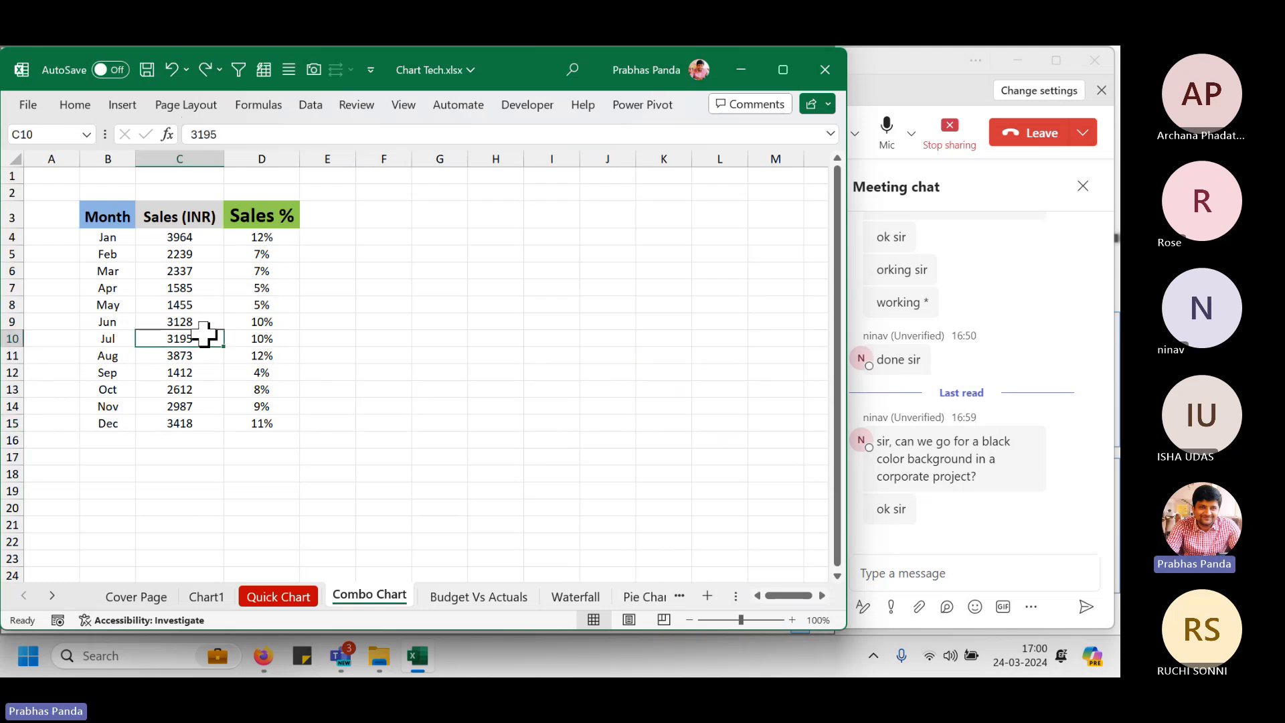
key("ctrl+a")
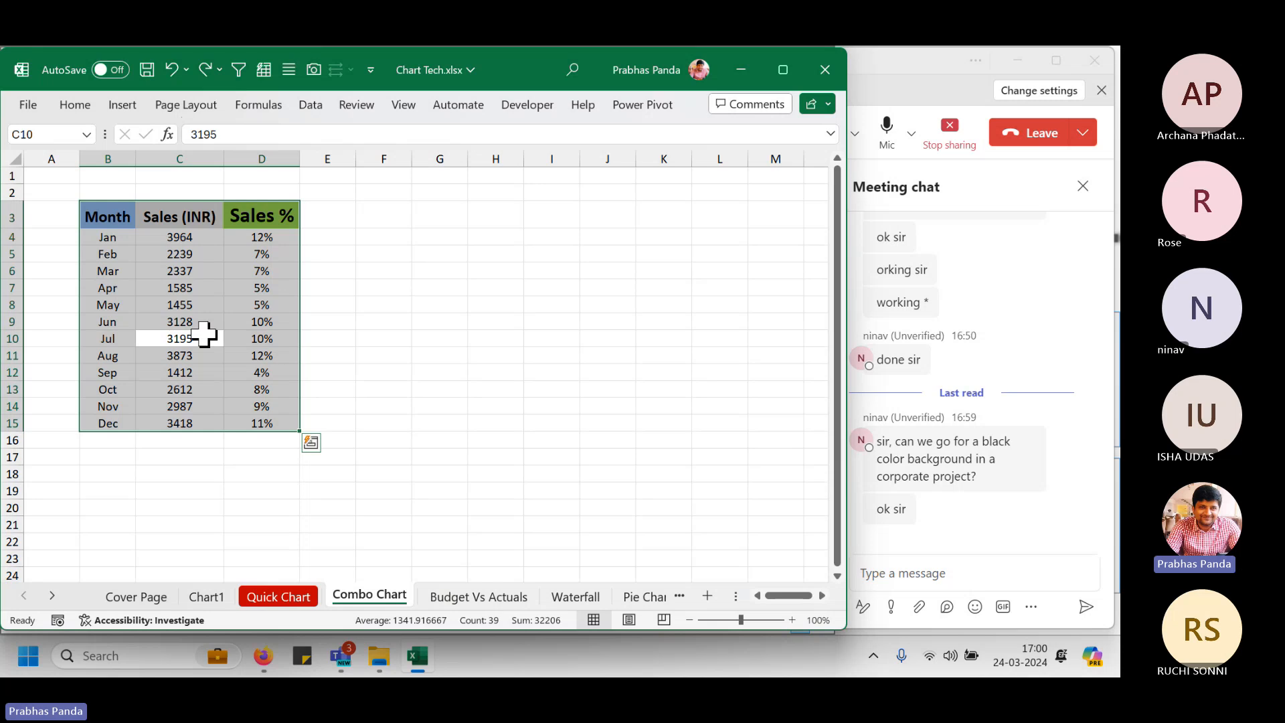
key("alt+F1")
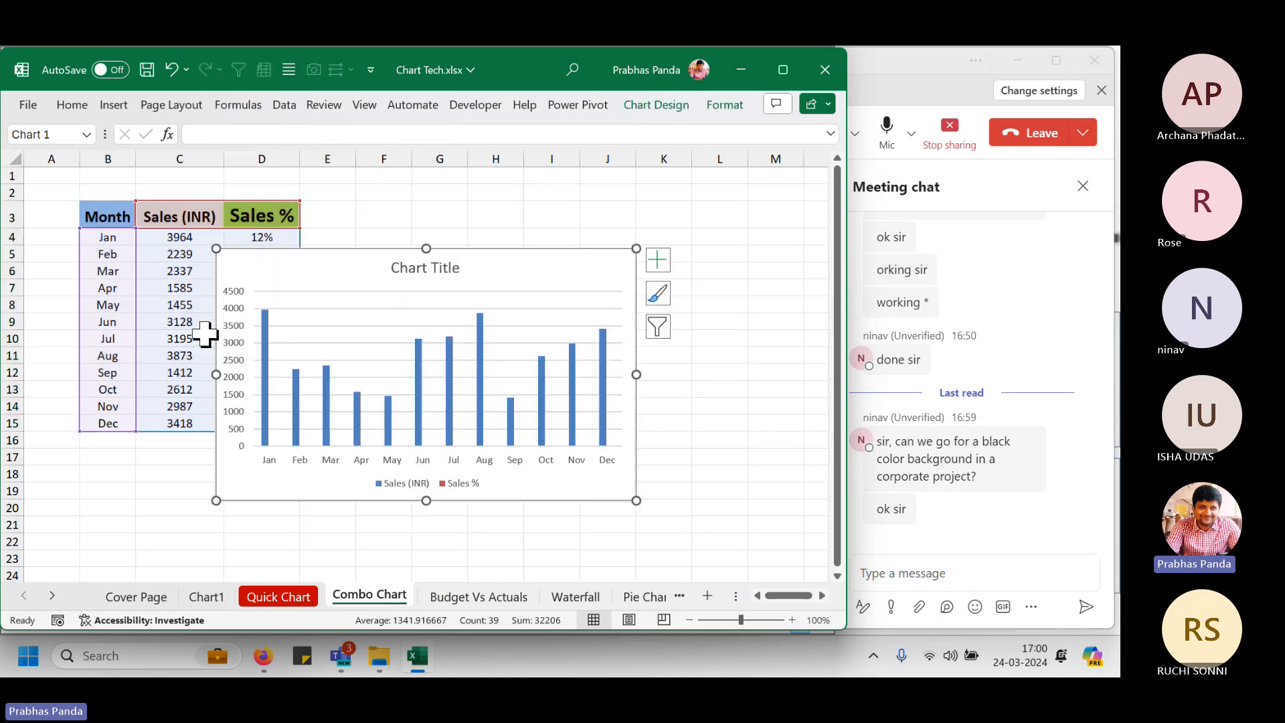
Move the new chart beside the monthly sales table and enlarge it to span about columns E to N, down to row 20.
left_click_drag(300, 243, 356, 255)
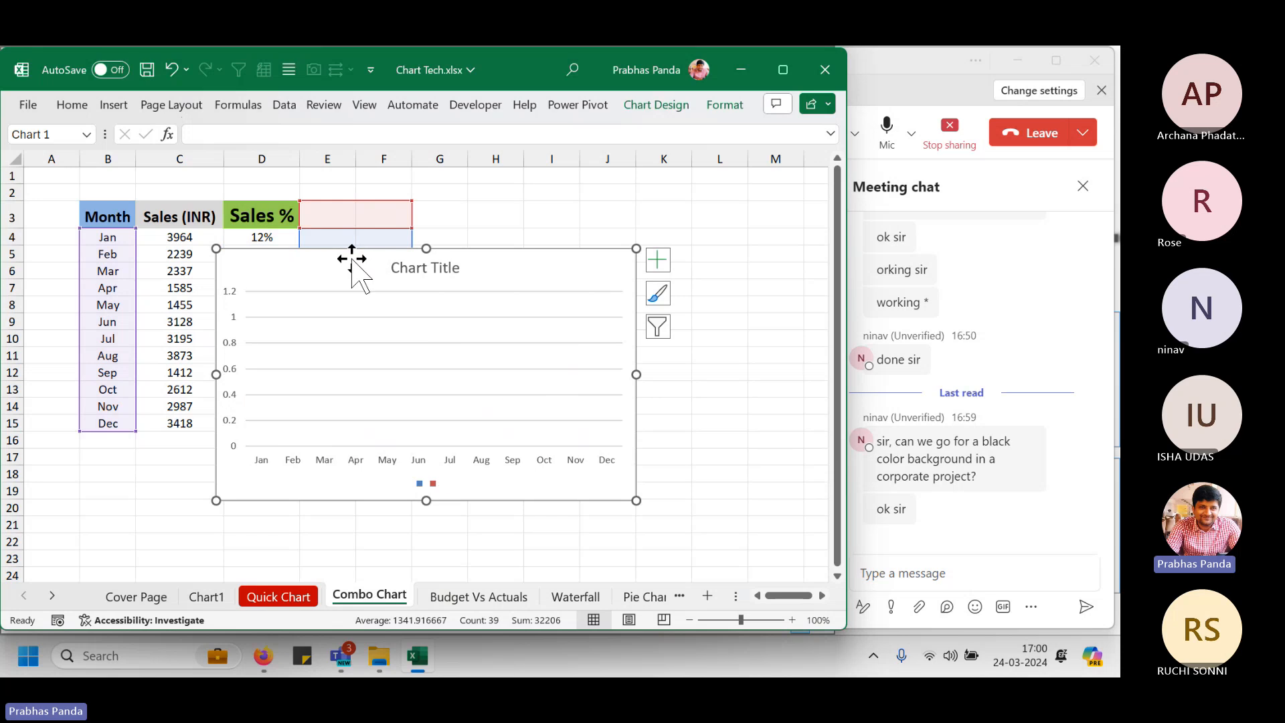
key("ctrl+z")
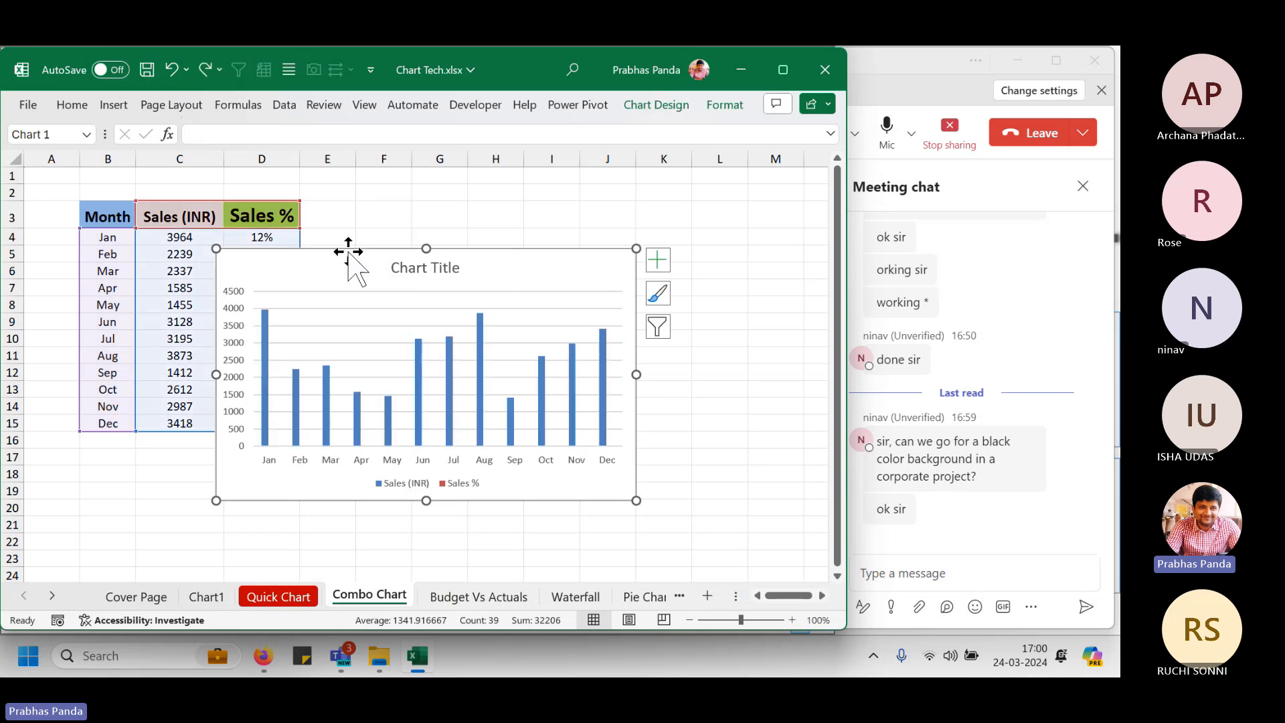
left_click_drag(348, 252, 453, 191)
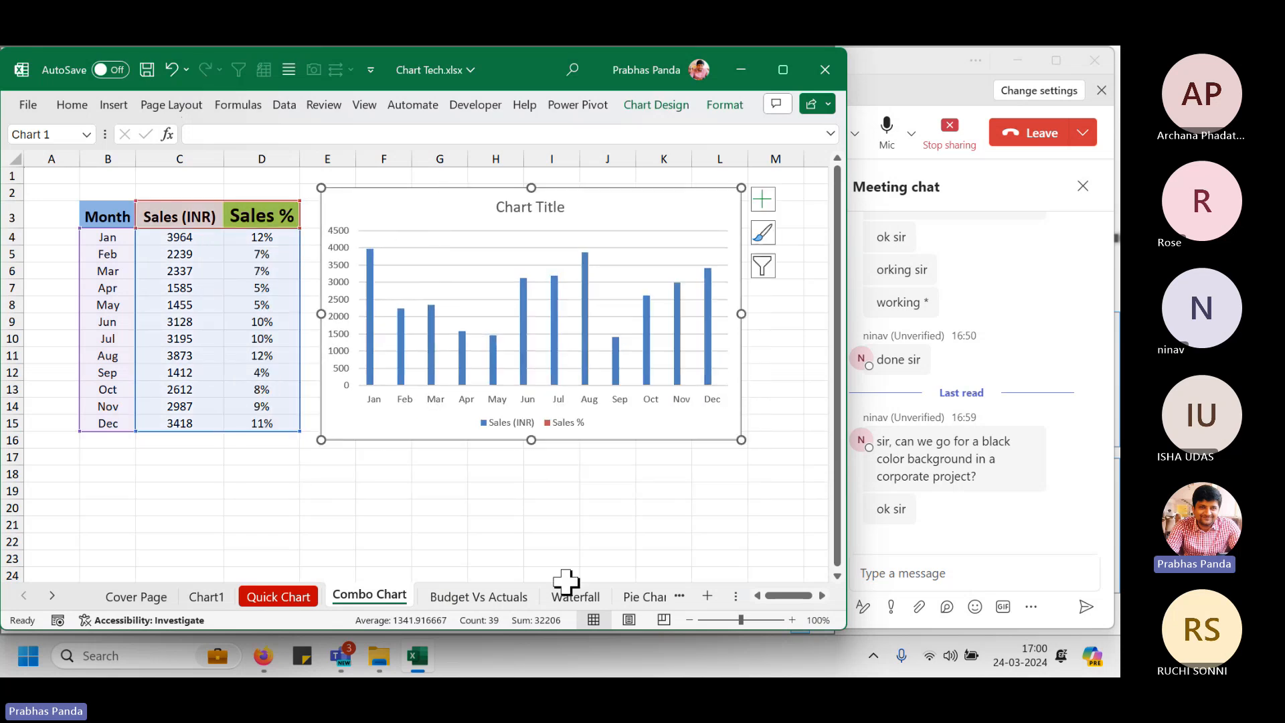
left_click(689, 621)
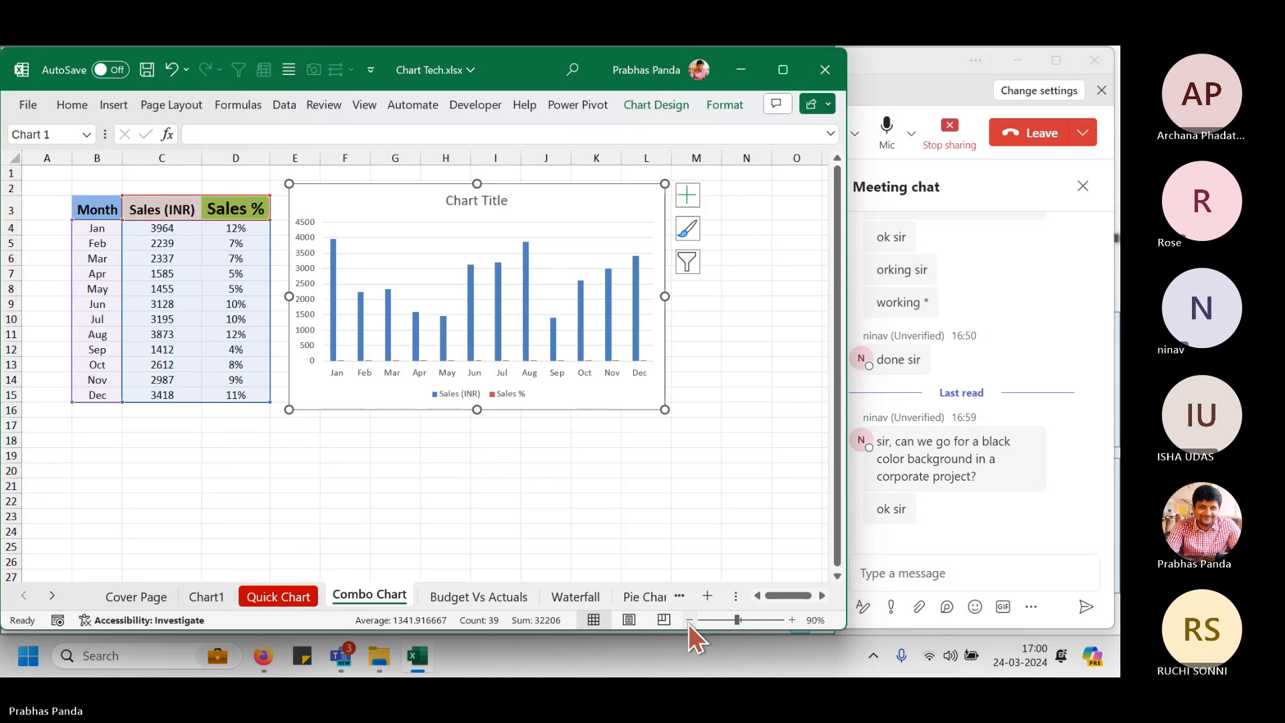
left_click_drag(665, 410, 797, 468)
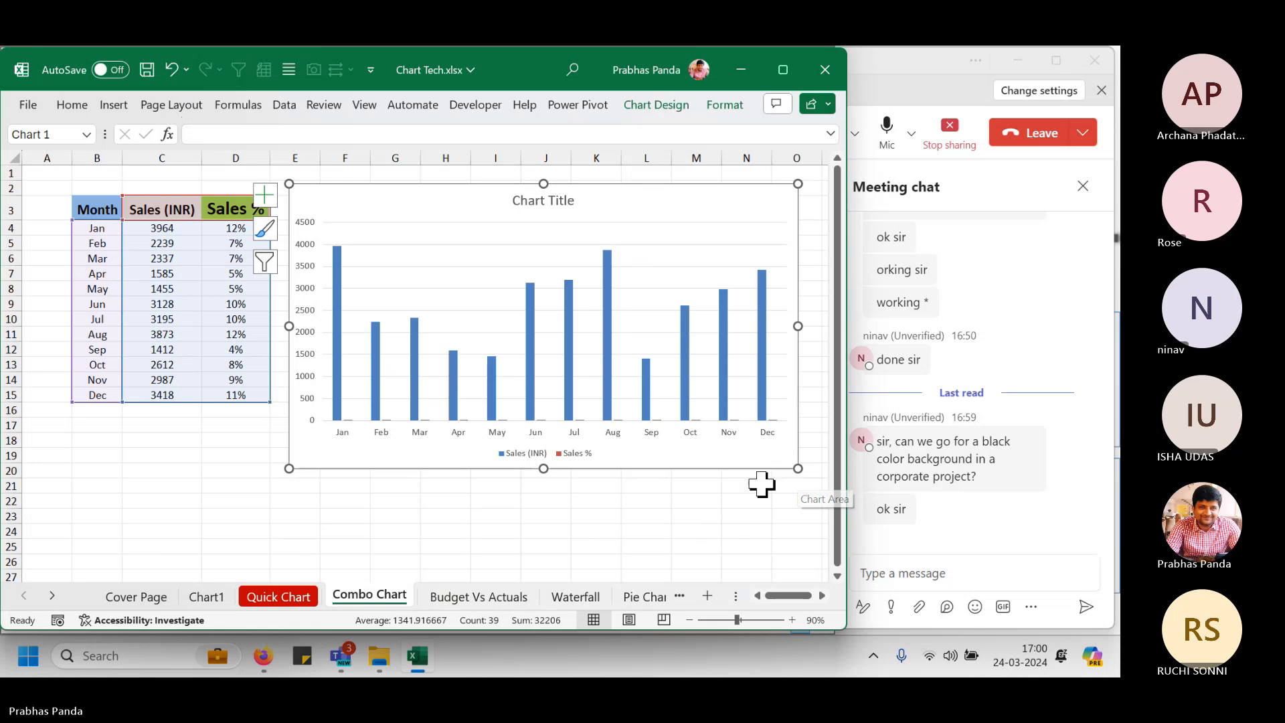
left_click(140, 320)
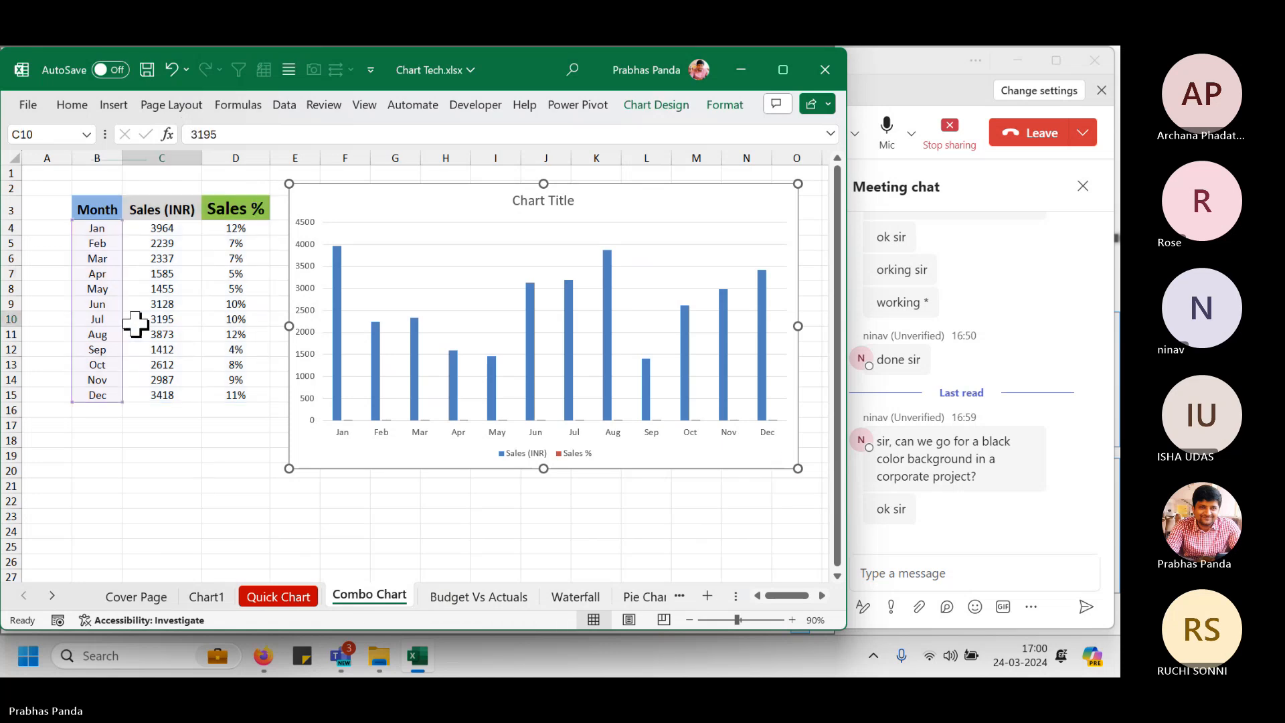
left_click(384, 180)
left_click_drag(384, 184, 379, 188)
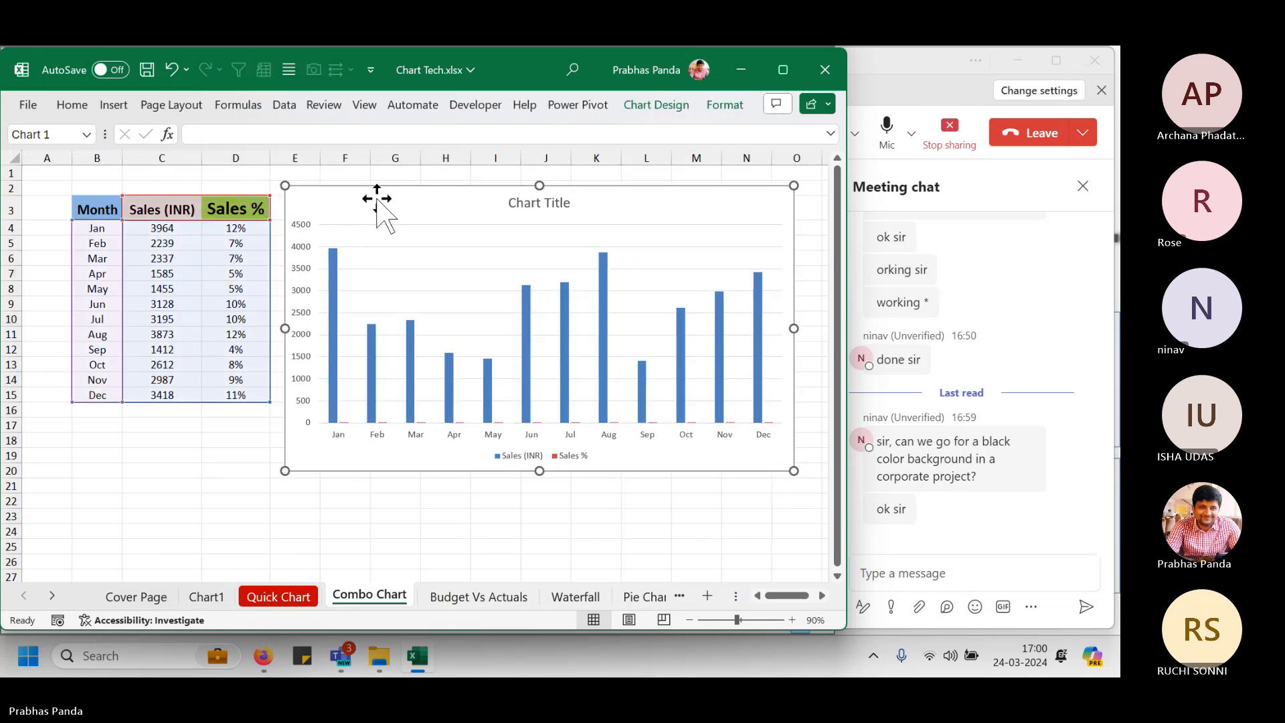
Apply the last chart style in the gallery, with bevelled dark-blue columns, to the monthly sales chart.
left_click(673, 104)
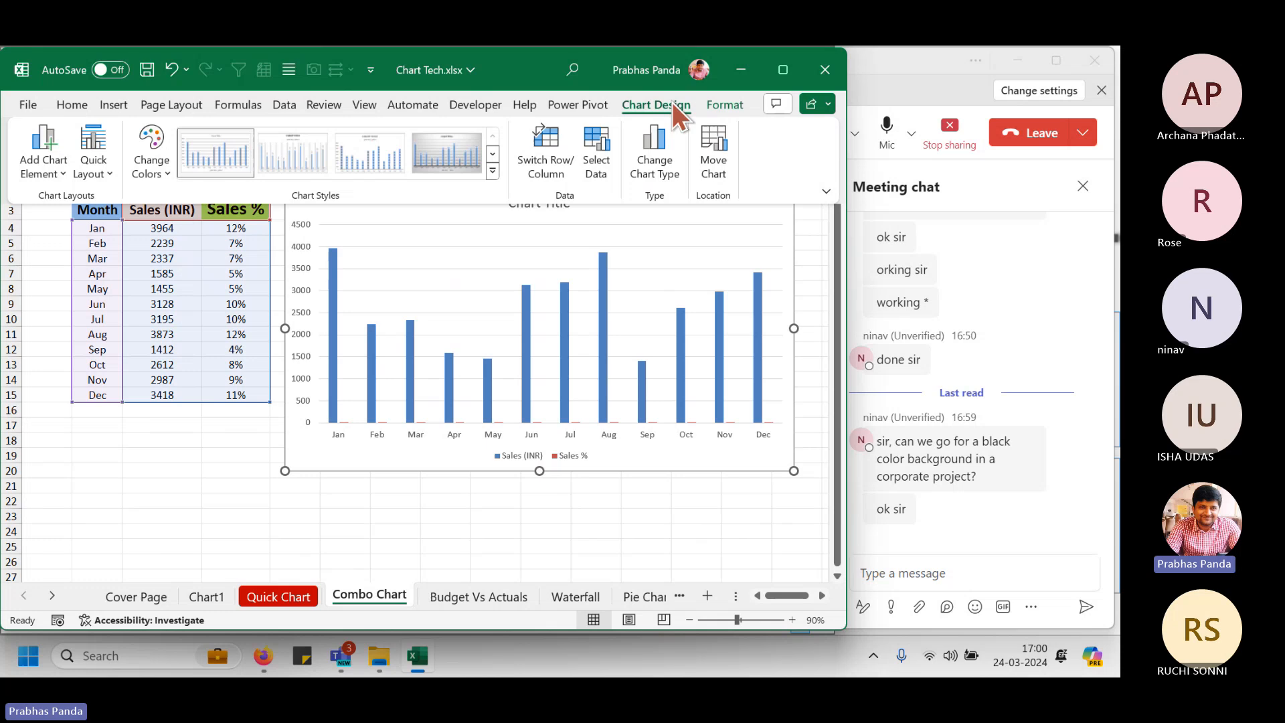
left_click(494, 175)
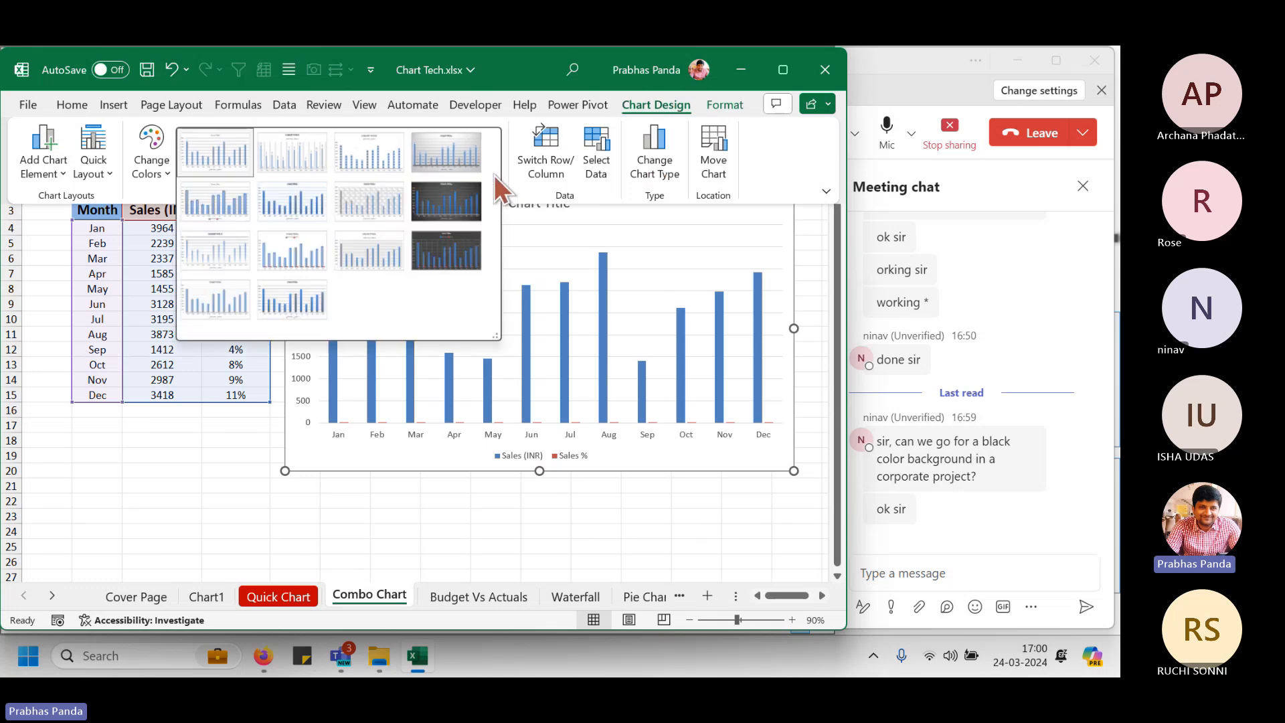
left_click(310, 302)
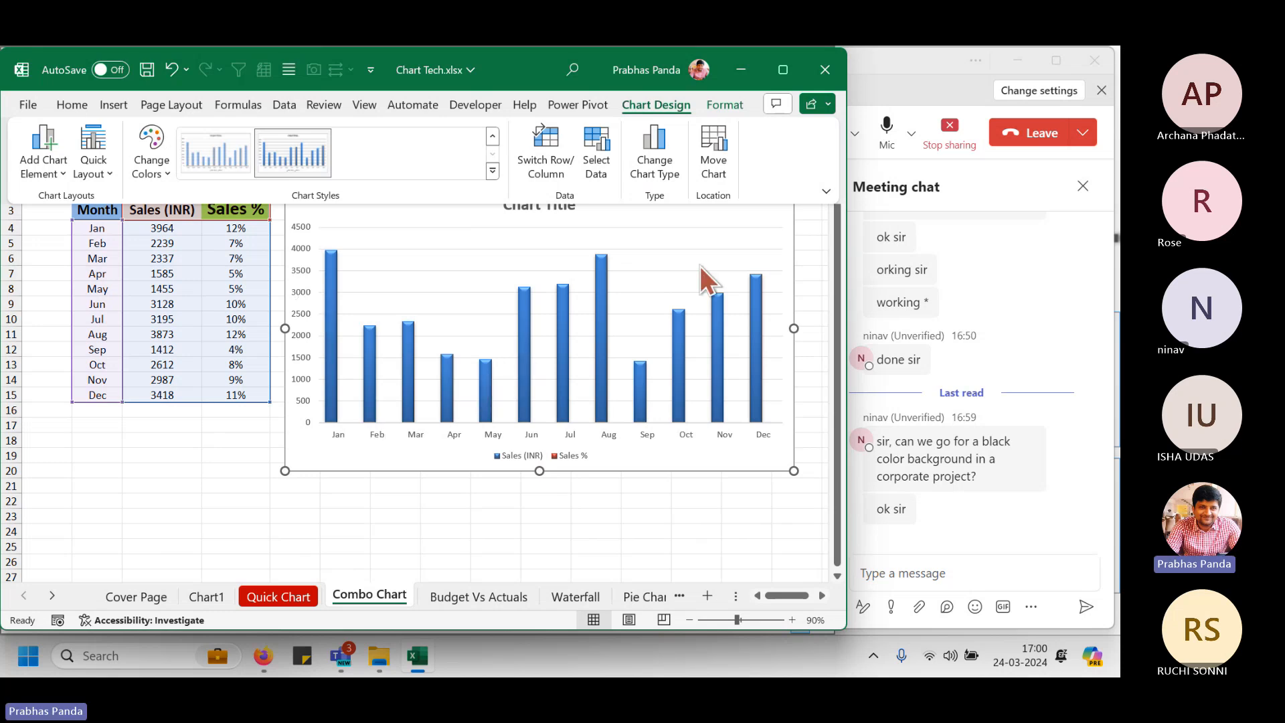
left_click(782, 216)
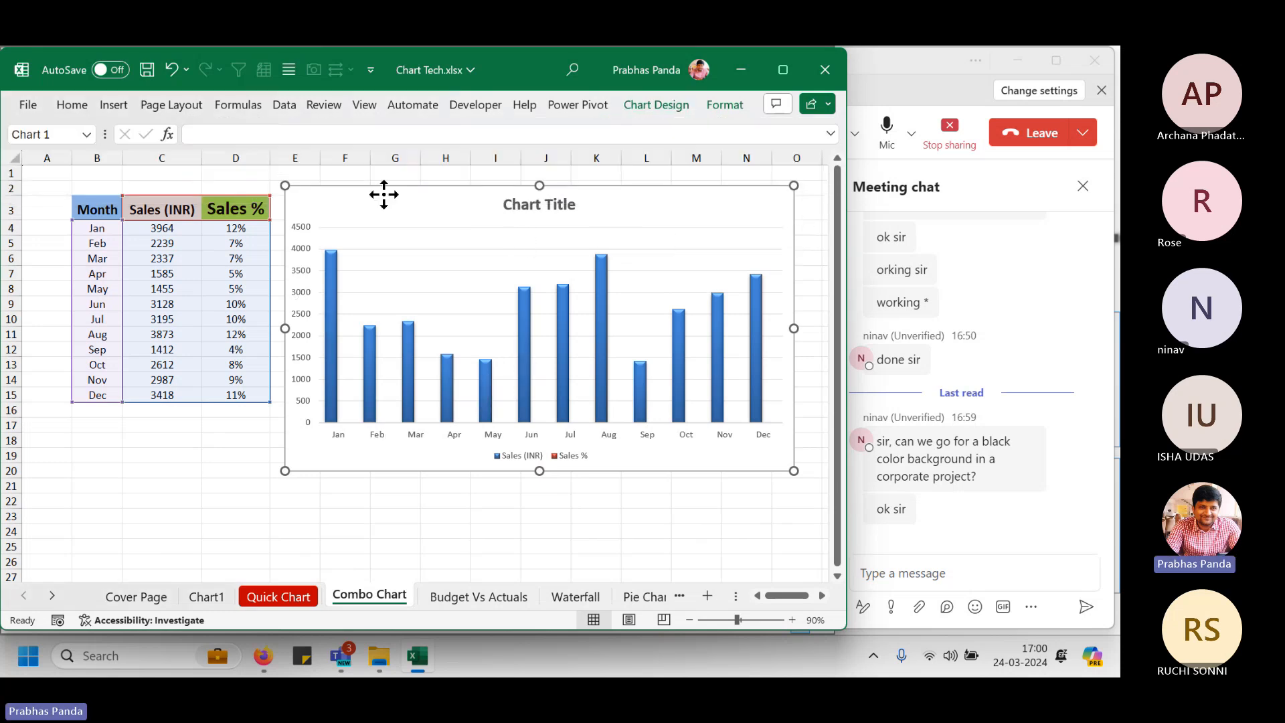
left_click(295, 546)
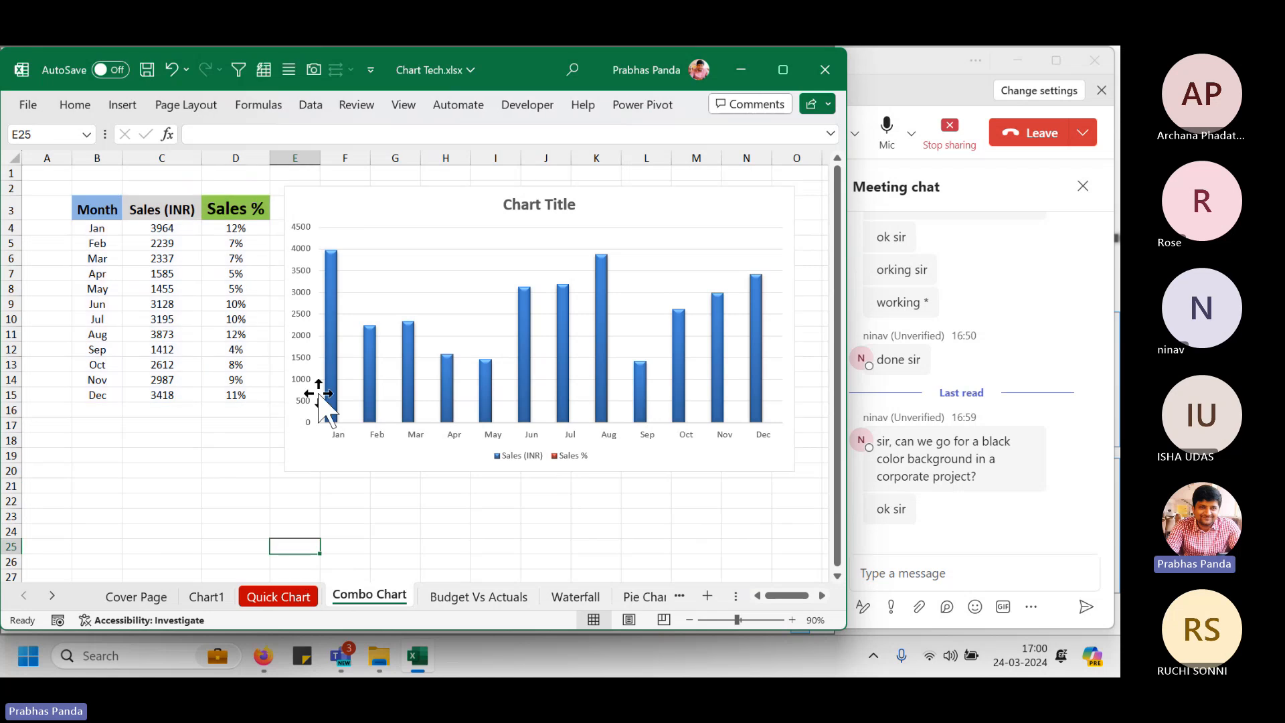
Remove the gridlines from the monthly sales chart.
left_click(359, 202)
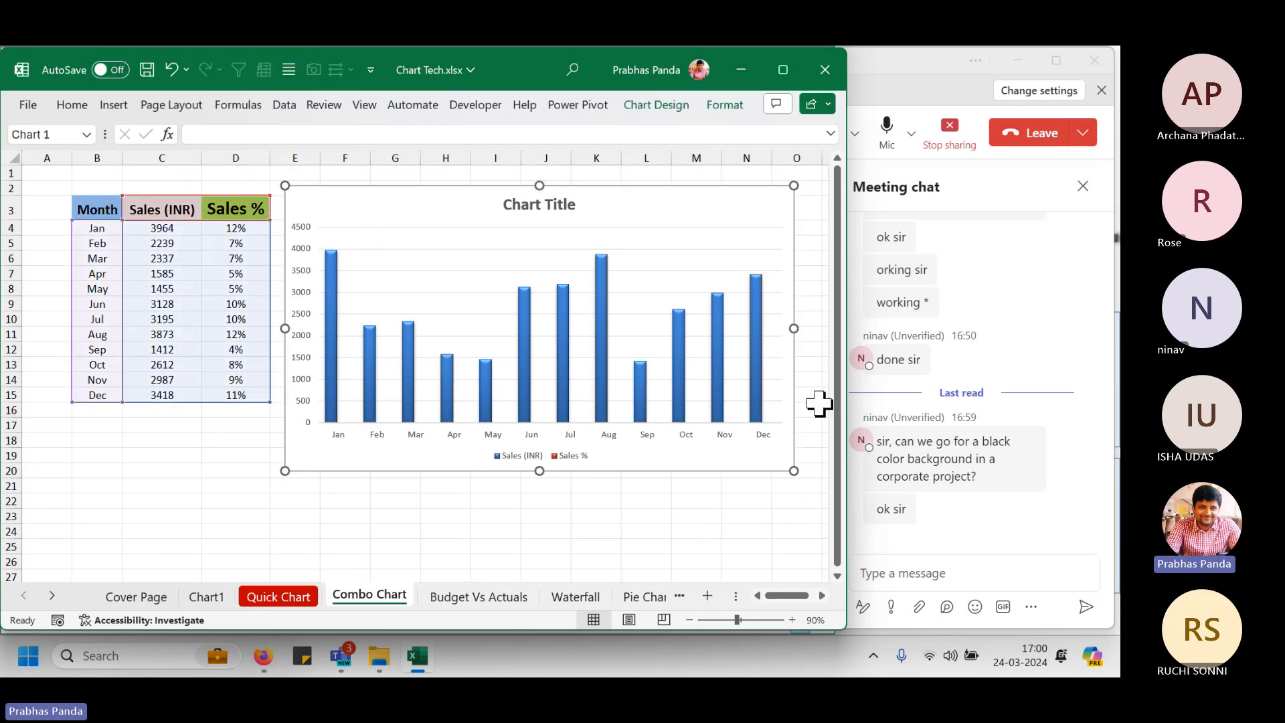
left_click(821, 594)
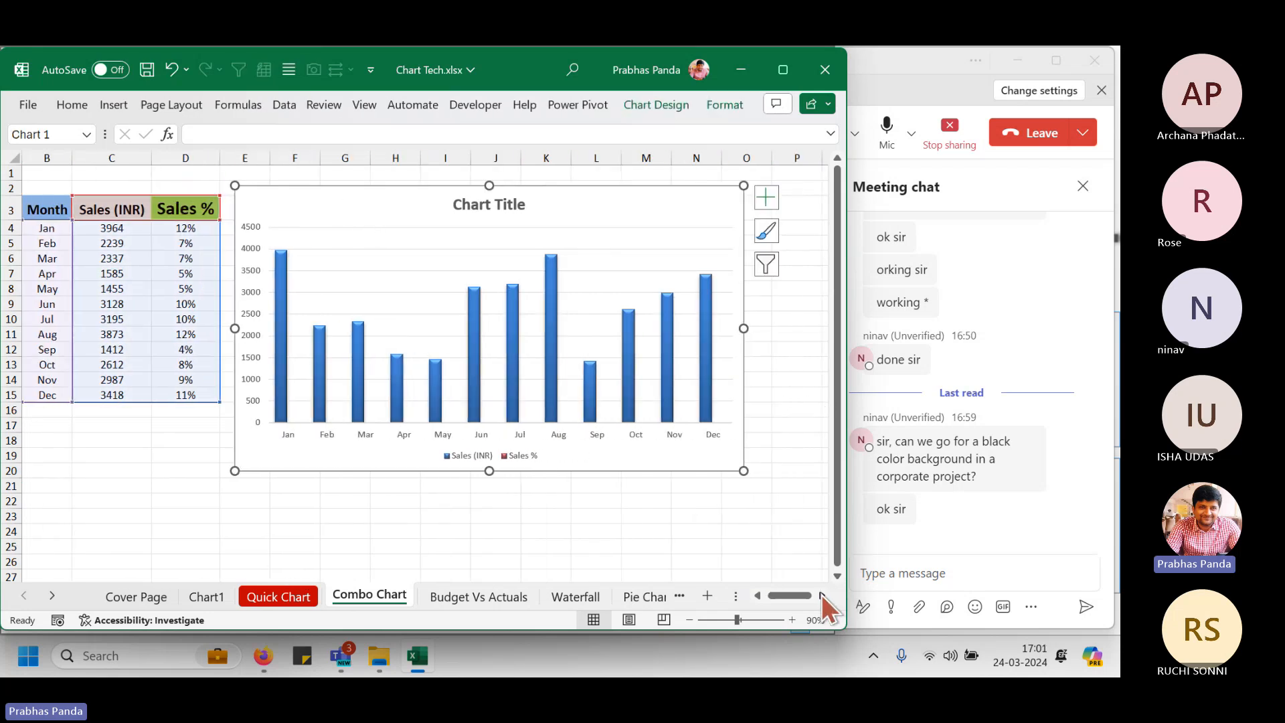
left_click(764, 197)
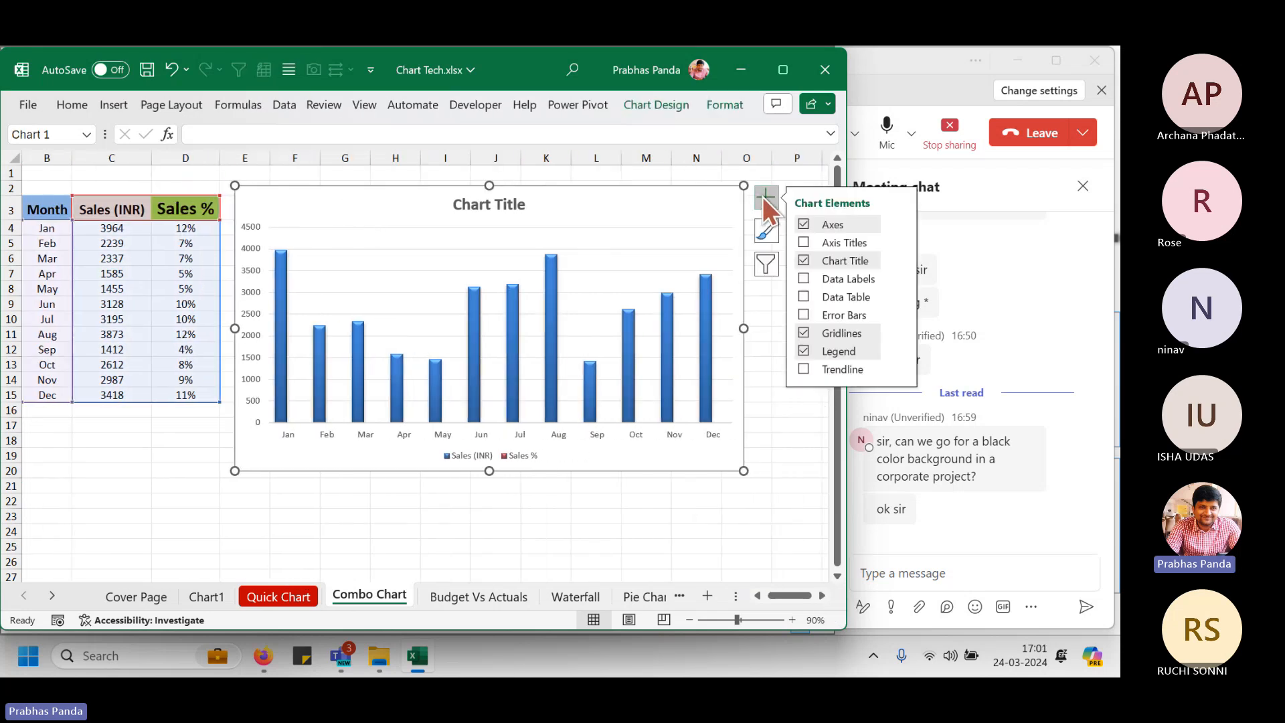
left_click(805, 334)
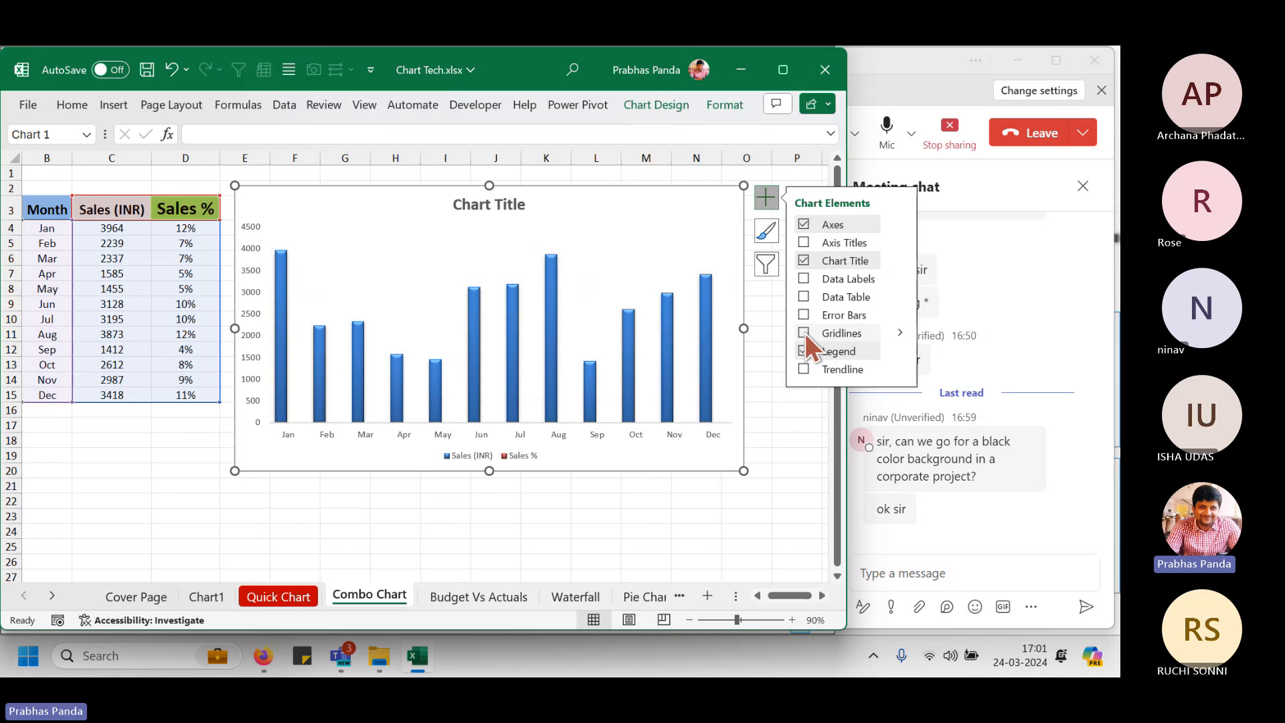
left_click(763, 199)
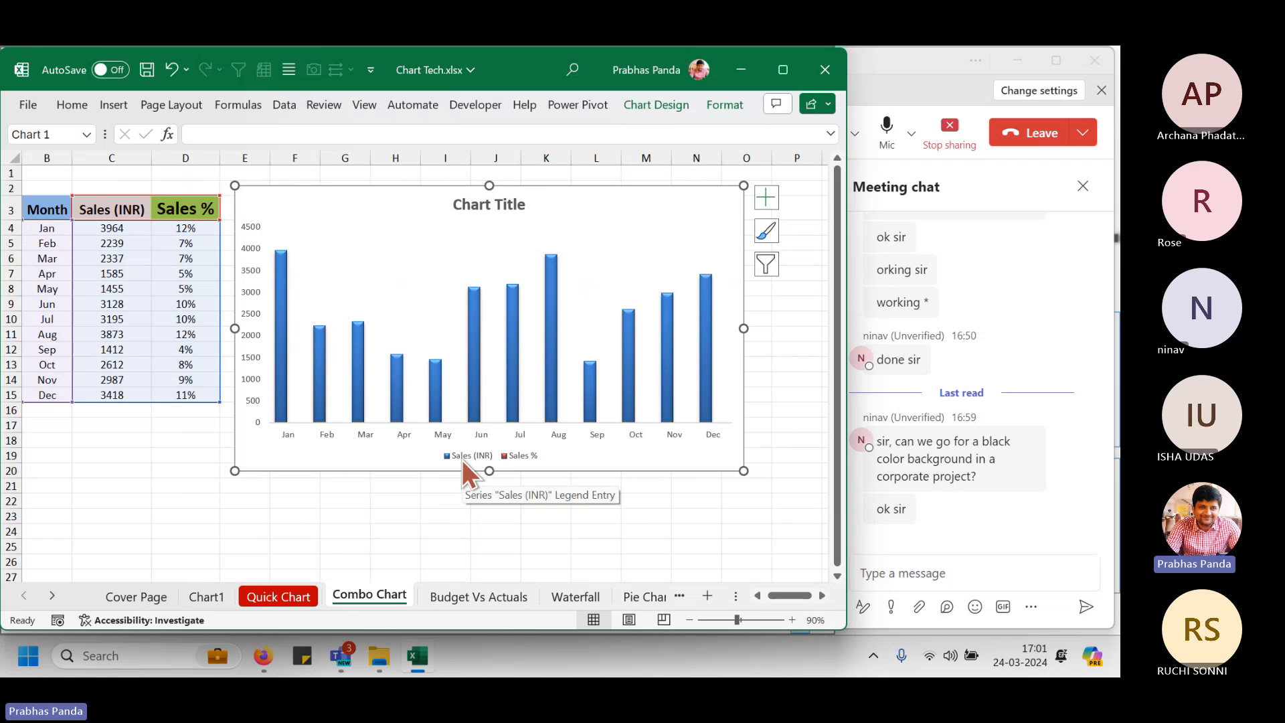
Outline the Sales (INR) legend entry, the chart's columns and the table's Sales (INR) column with red on-screen rectangles.
mouse_move(430, 443)
left_mouse_down()
mouse_move(465, 473)
mouse_move(493, 476)
left_mouse_up()
mouse_move(264, 244)
left_mouse_down()
mouse_move(546, 373)
mouse_move(717, 378)
left_mouse_up()
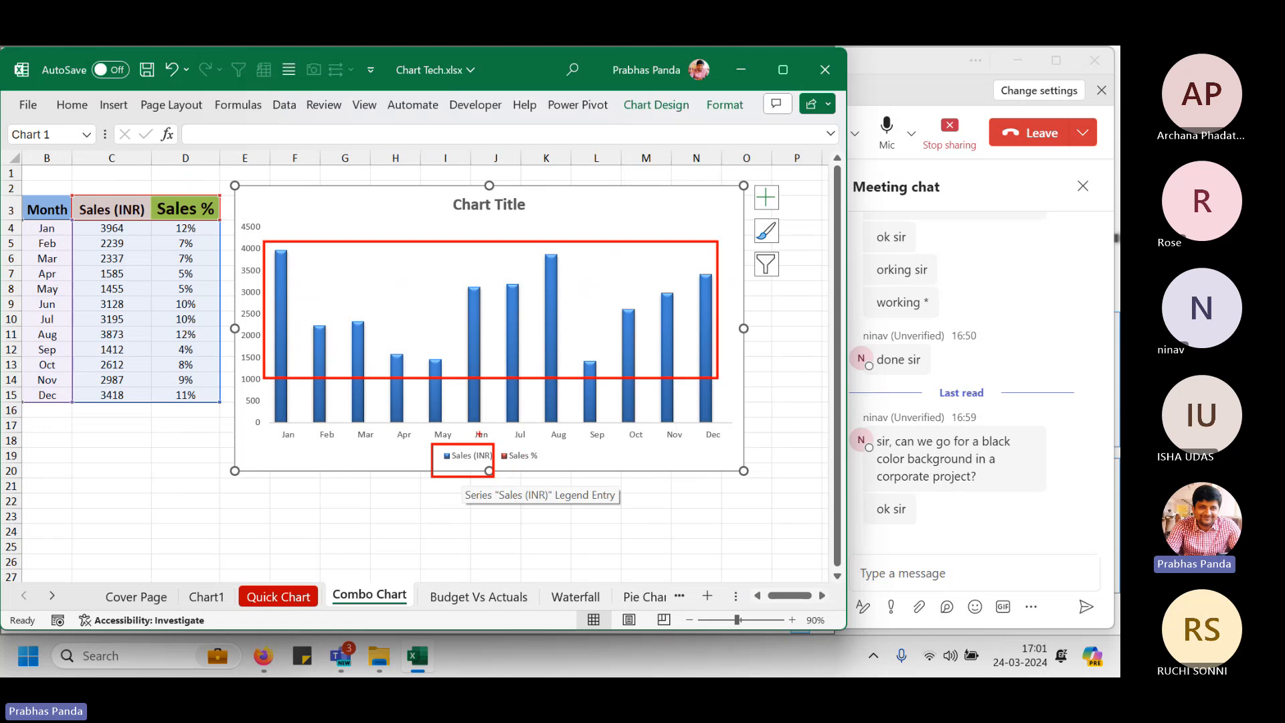
mouse_move(480, 435)
left_mouse_down()
mouse_move(512, 433)
mouse_move(483, 442)
left_mouse_up()
left_click(126, 271)
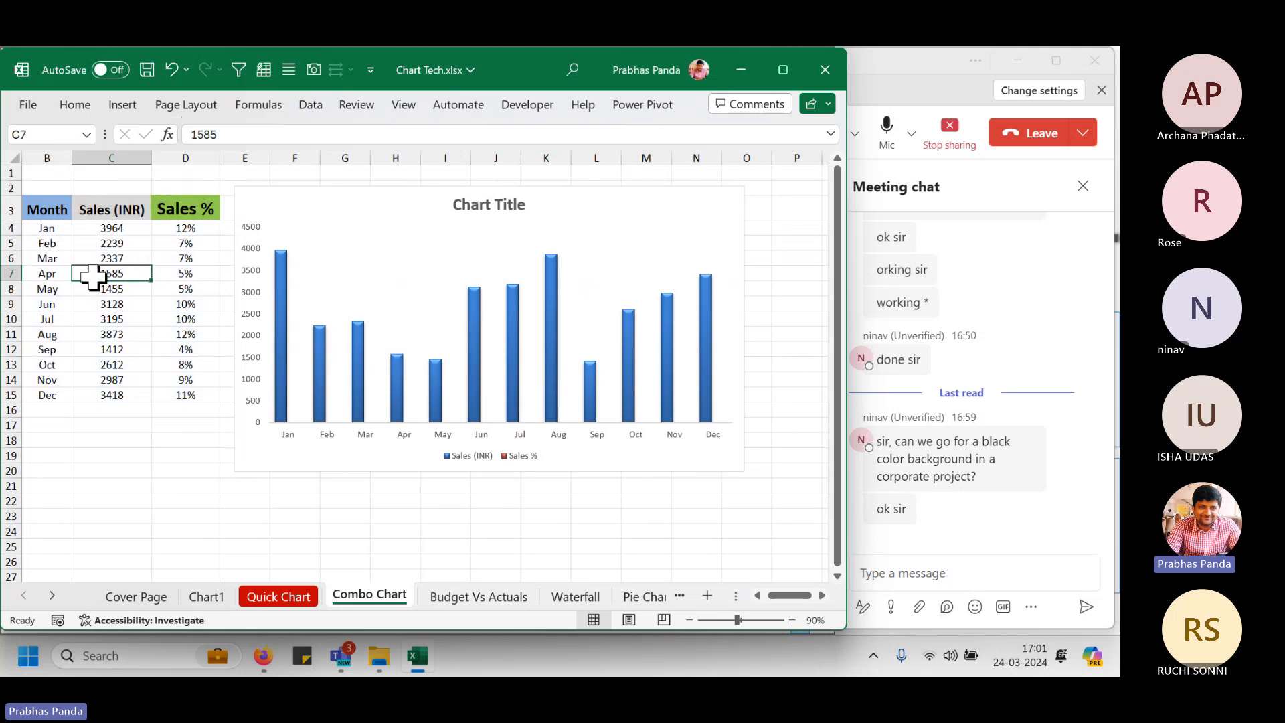
left_click_drag(79, 196, 136, 443)
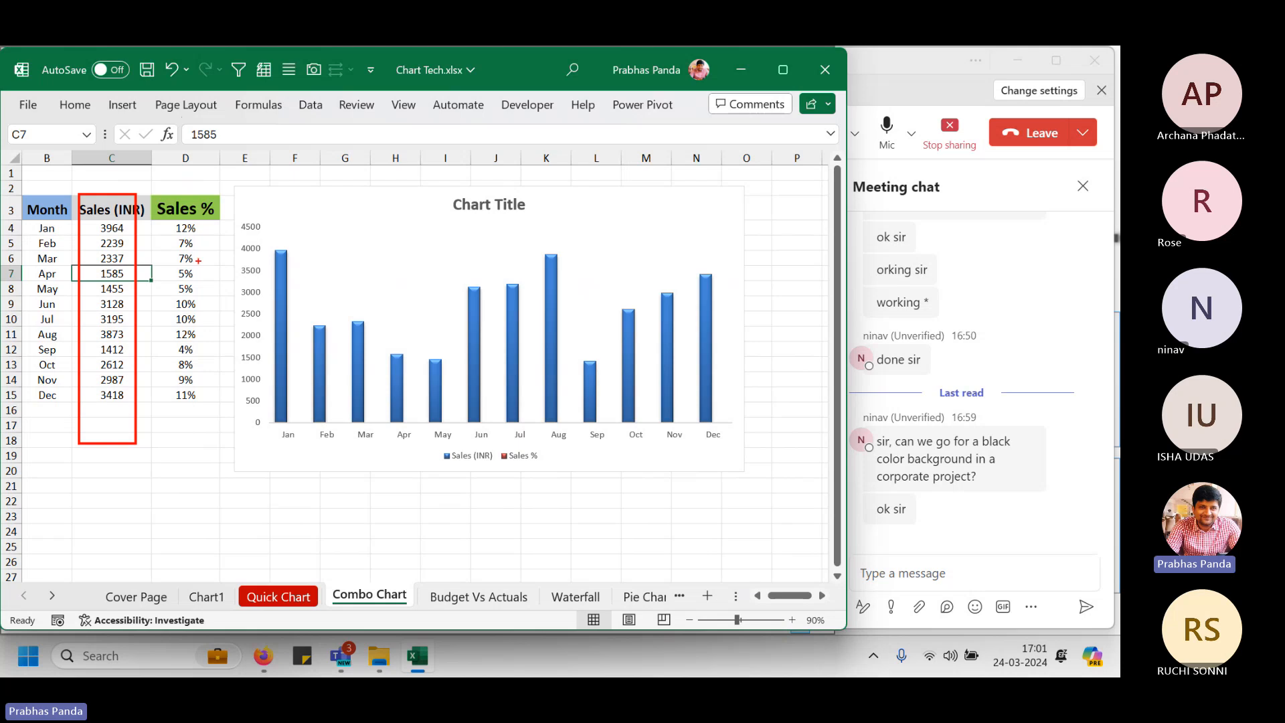
Mark the table's Sales % column, the chart's value axis, its opposite edge and the Sales % legend entry with red on-screen annotations.
left_click_drag(160, 210, 204, 406)
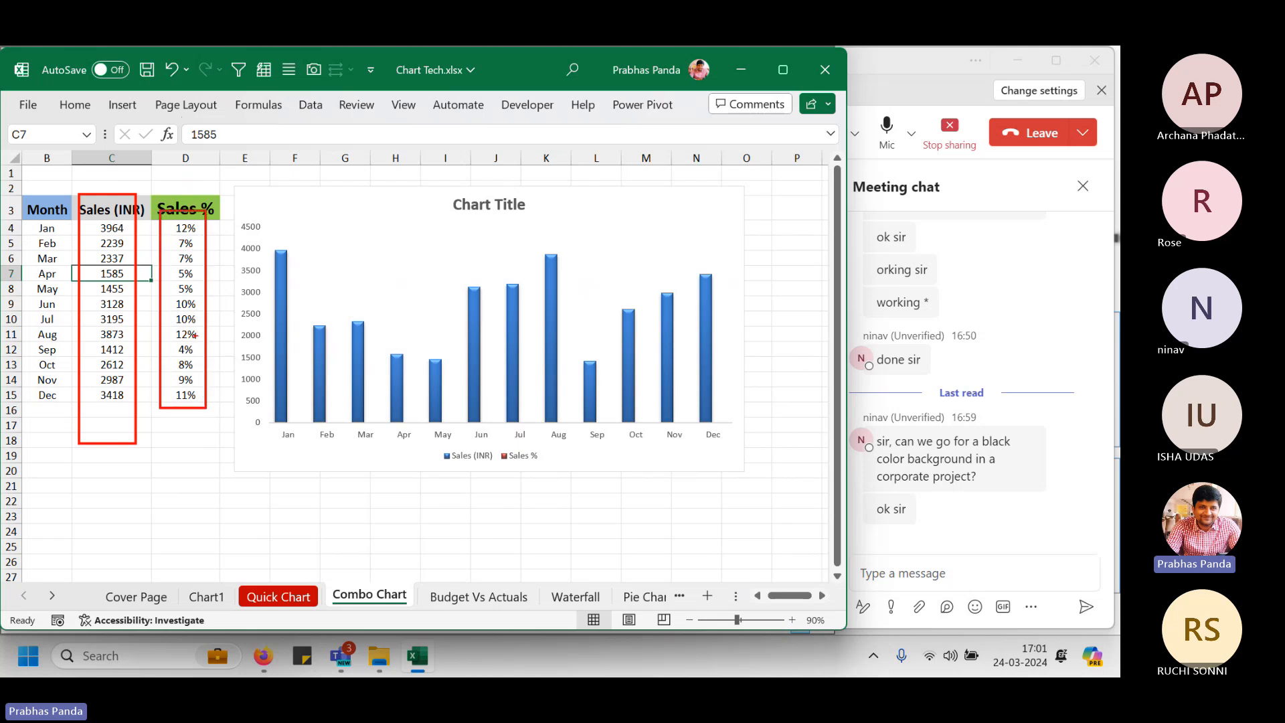
mouse_move(228, 202)
left_mouse_down()
mouse_move(242, 221)
mouse_move(269, 484)
left_mouse_up()
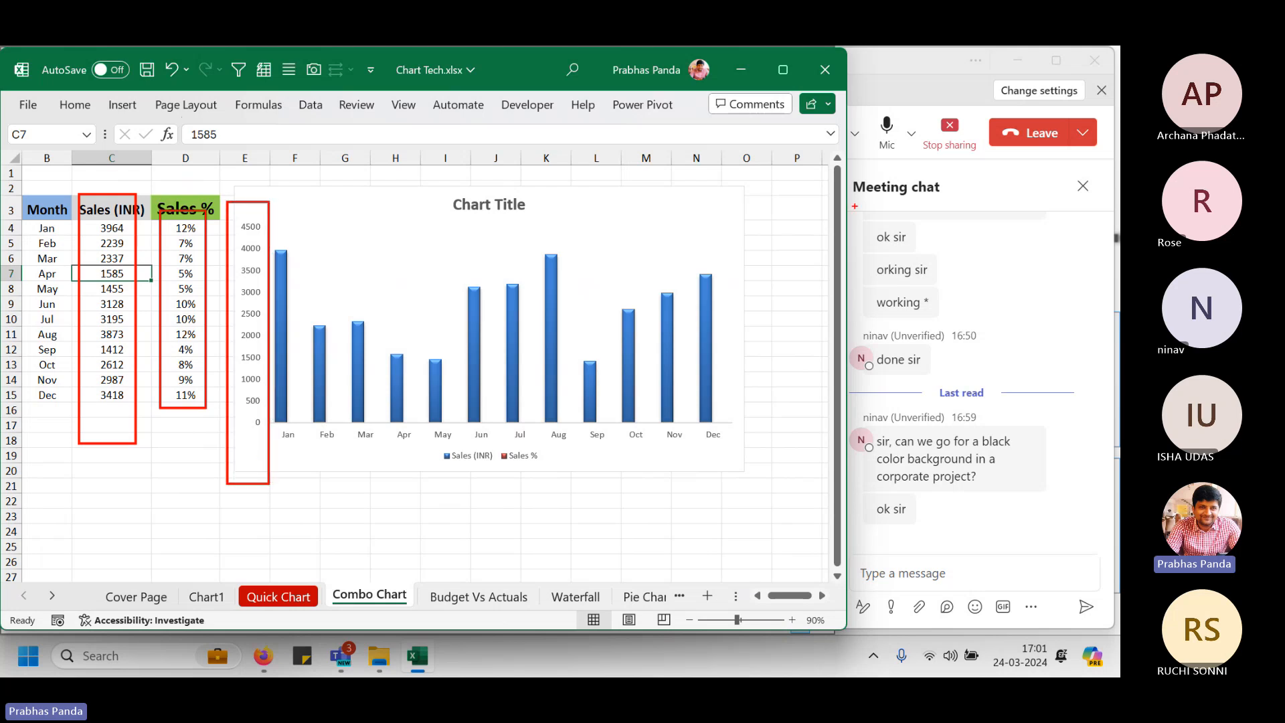
mouse_move(704, 215)
left_mouse_down()
mouse_move(743, 504)
mouse_move(754, 505)
left_mouse_up()
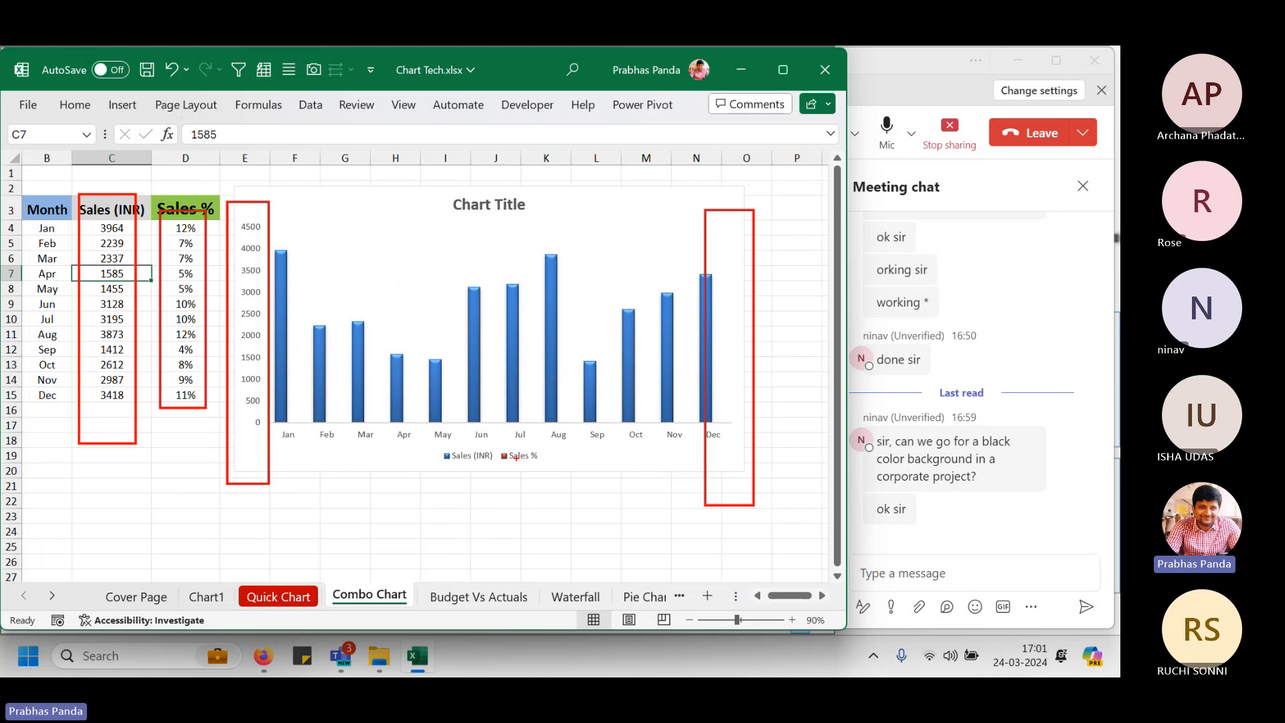
left_click_drag(478, 432, 604, 518)
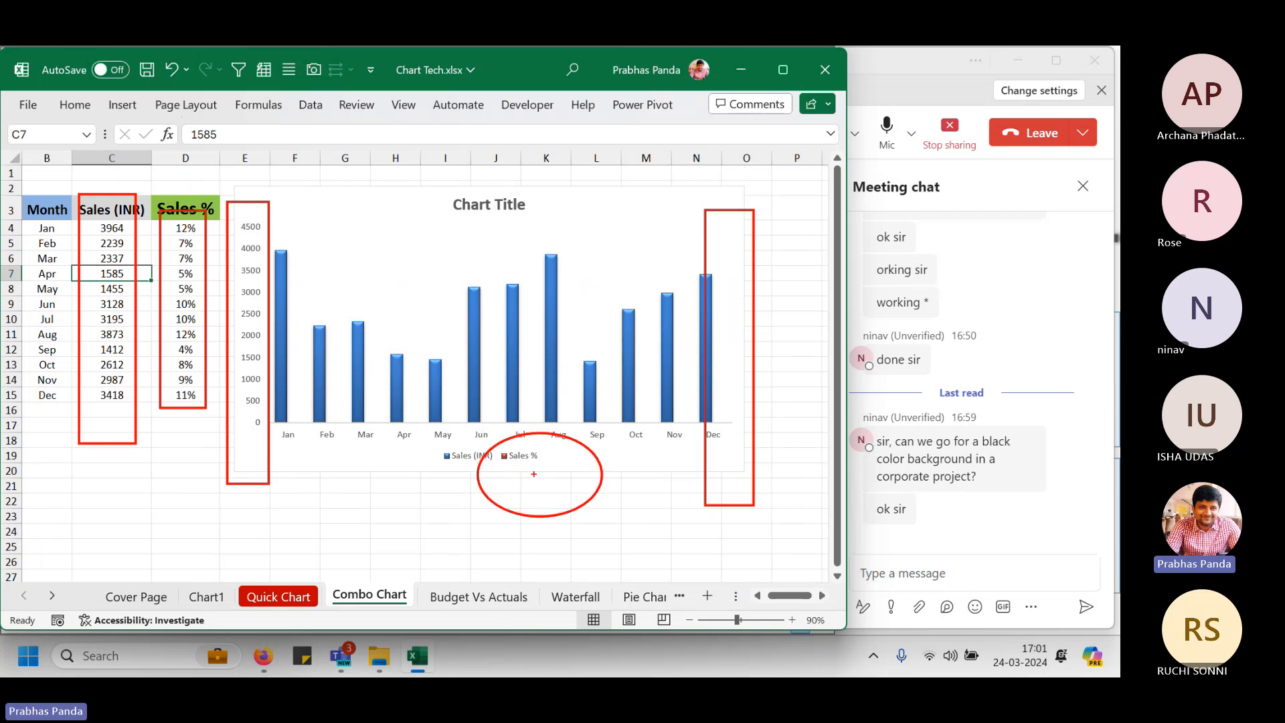
left_click_drag(523, 464, 737, 322)
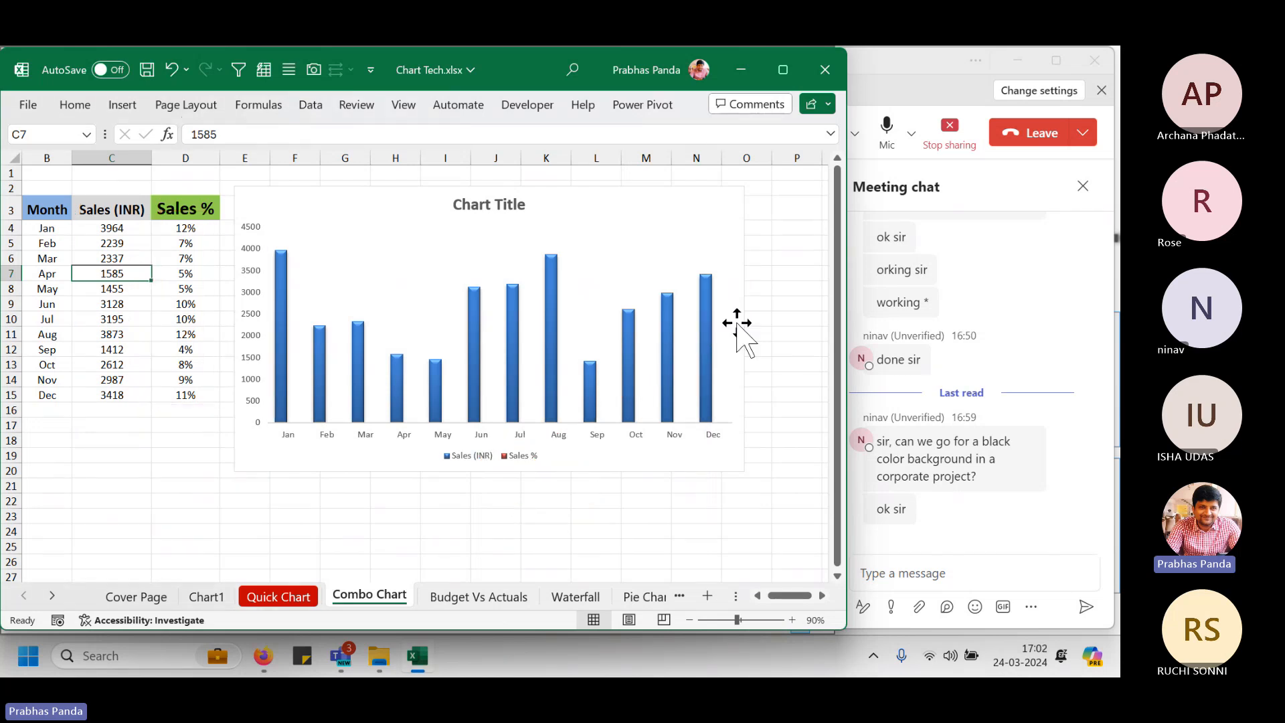
Change the monthly sales chart to a combo chart with Sales % as Line with Markers on the secondary axis.
right_click(451, 247)
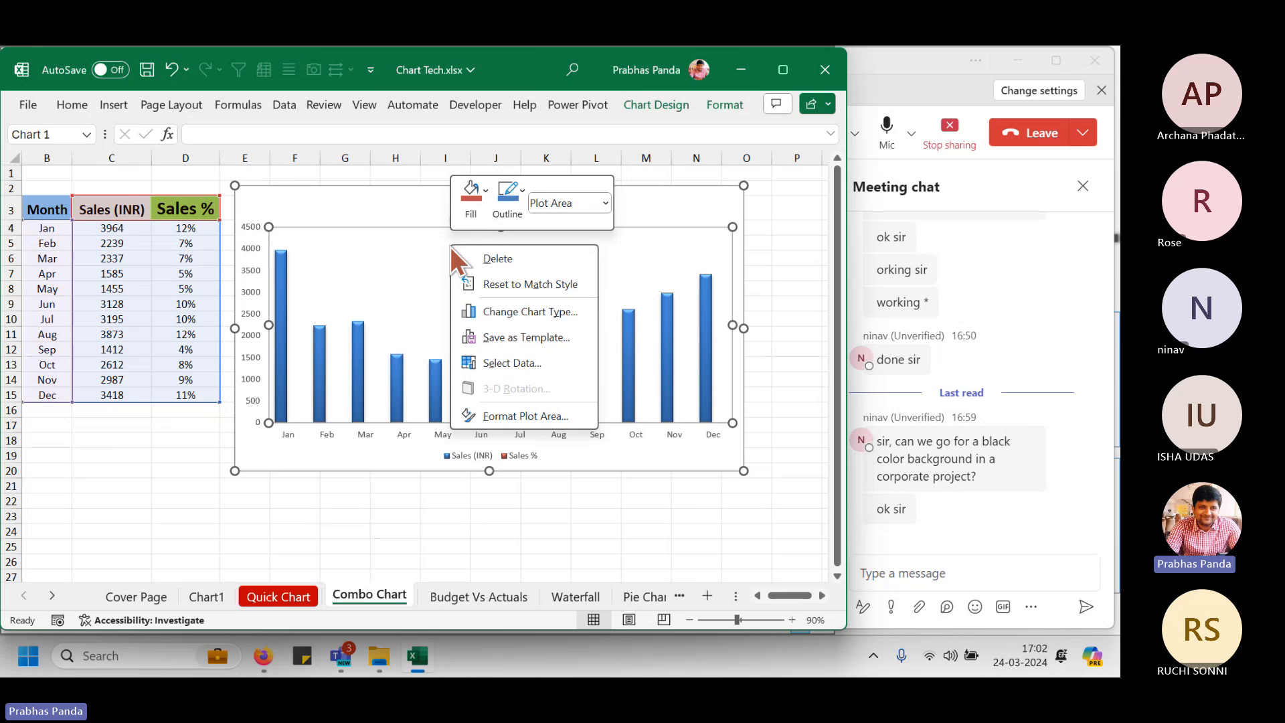
left_click(521, 308)
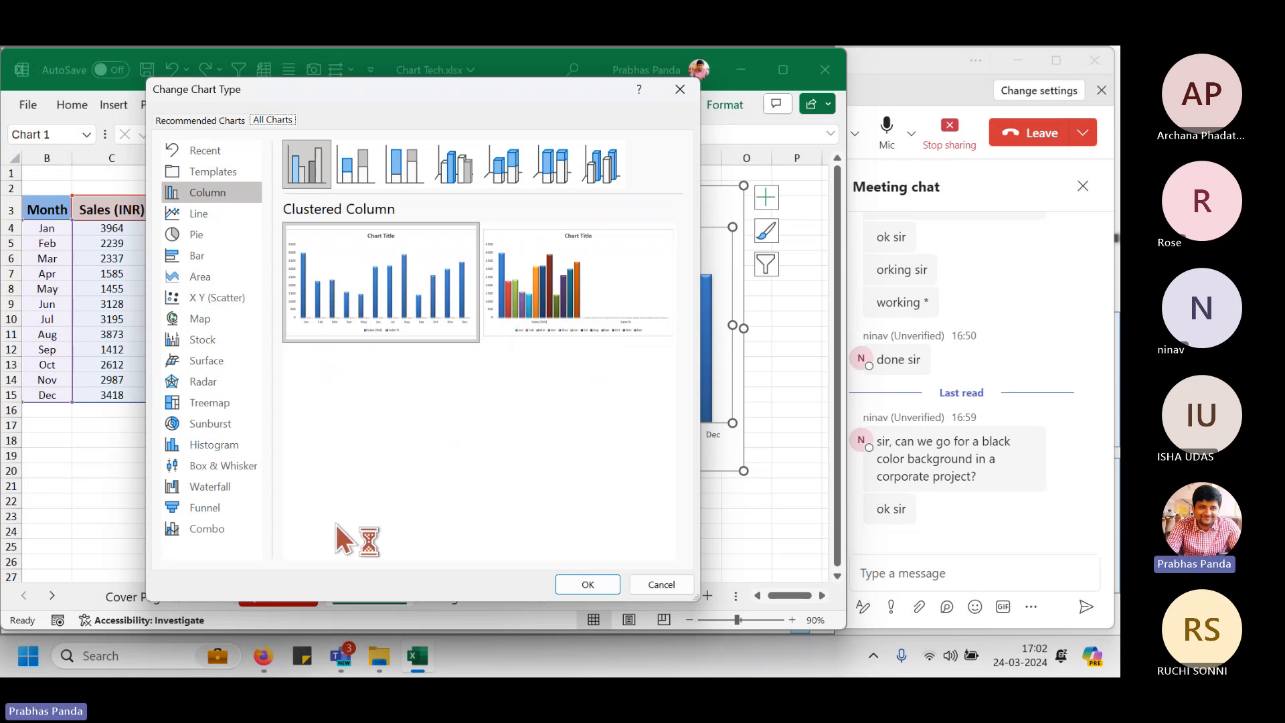
left_click(222, 531)
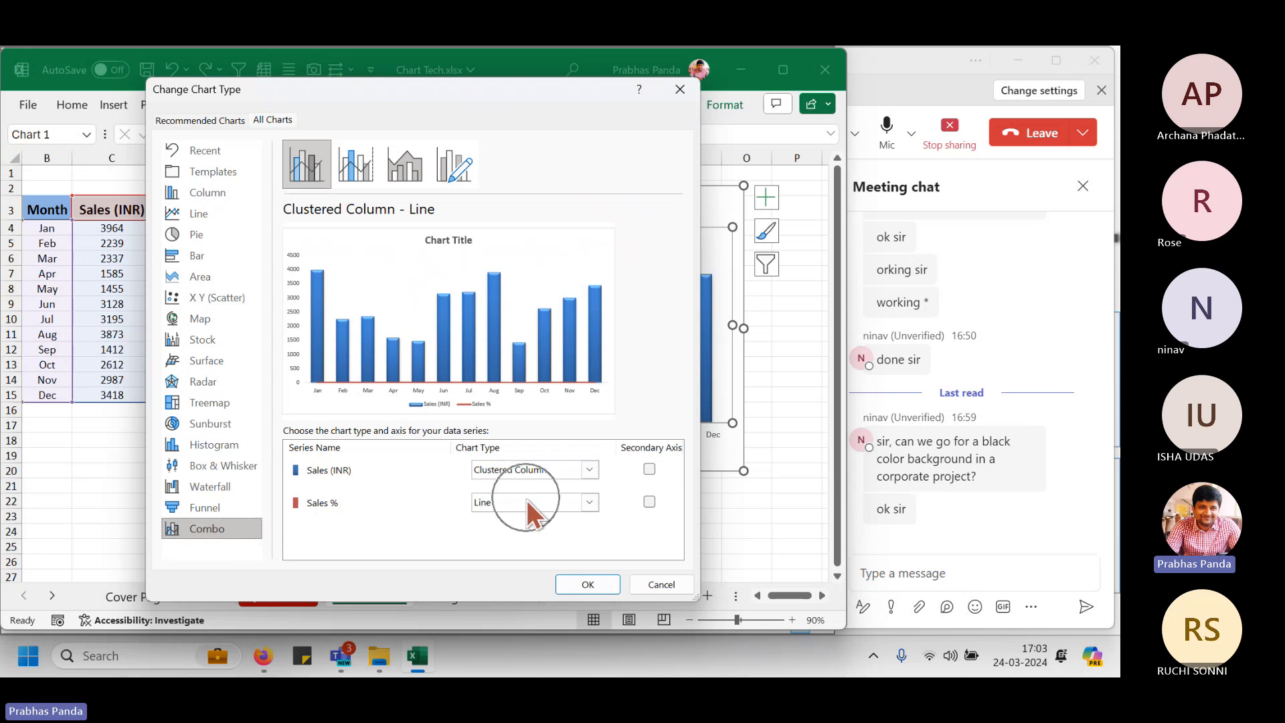
left_click(589, 502)
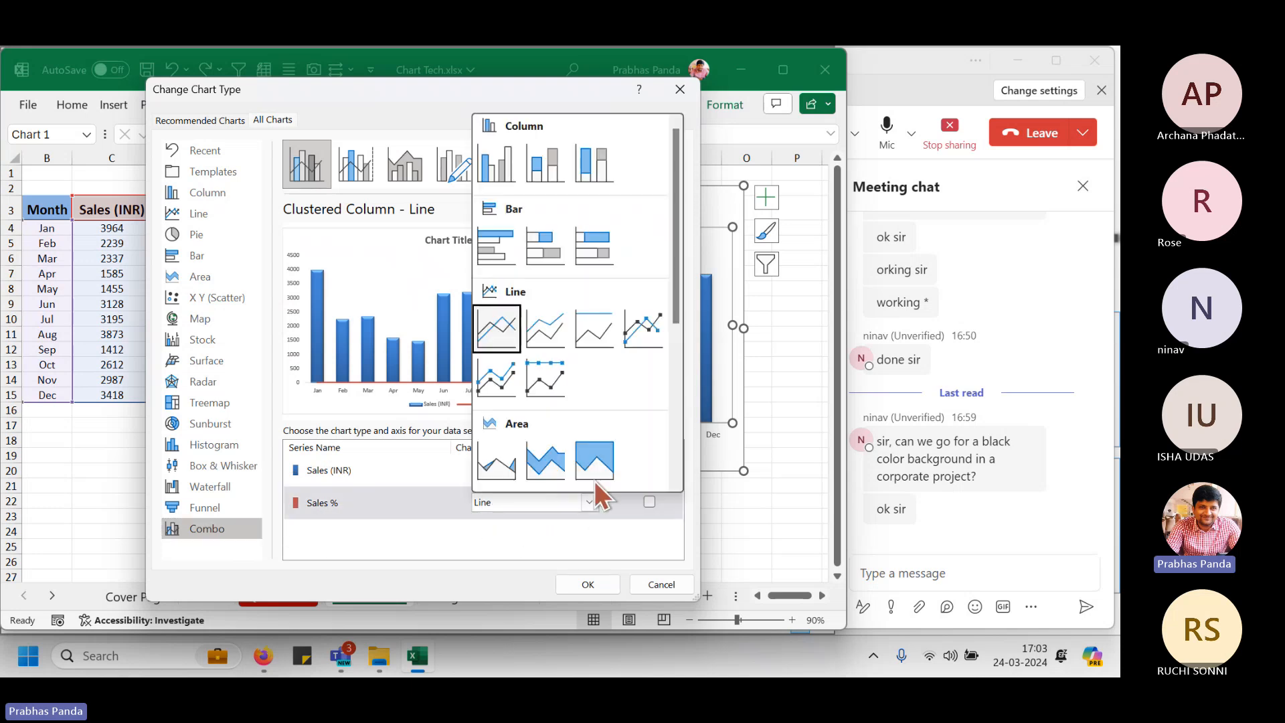
left_click(645, 340)
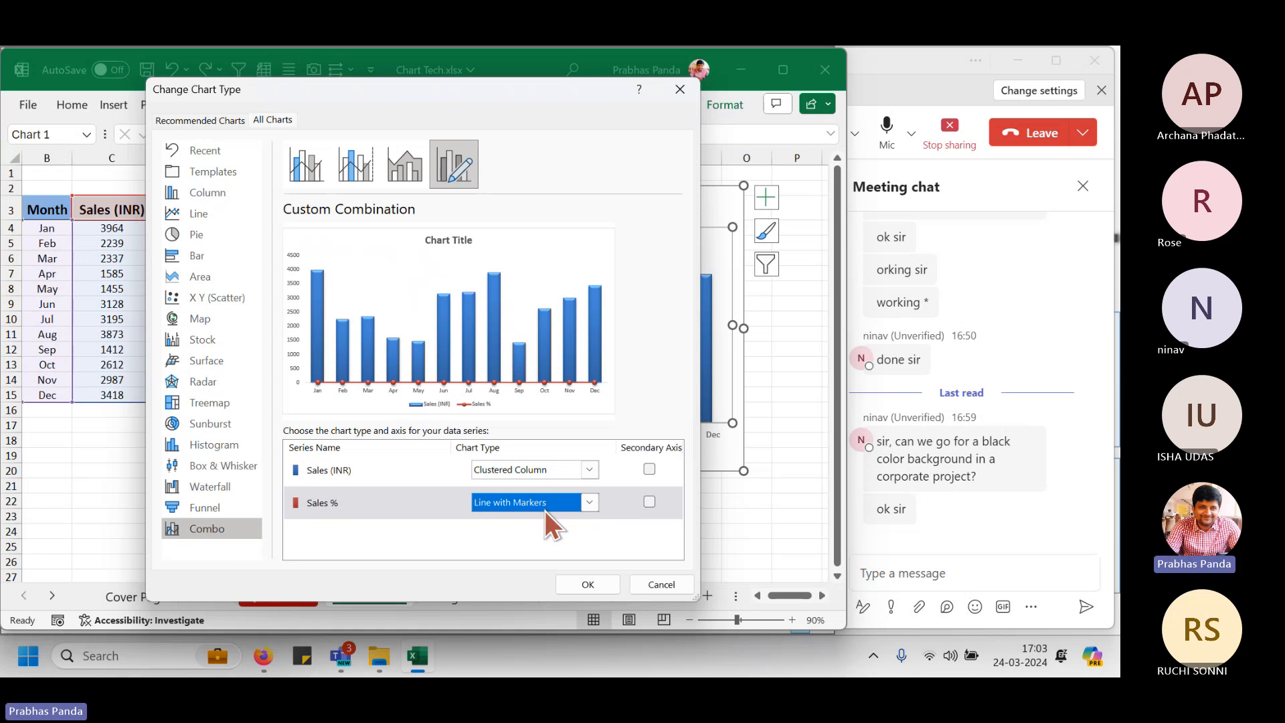
left_click(651, 503)
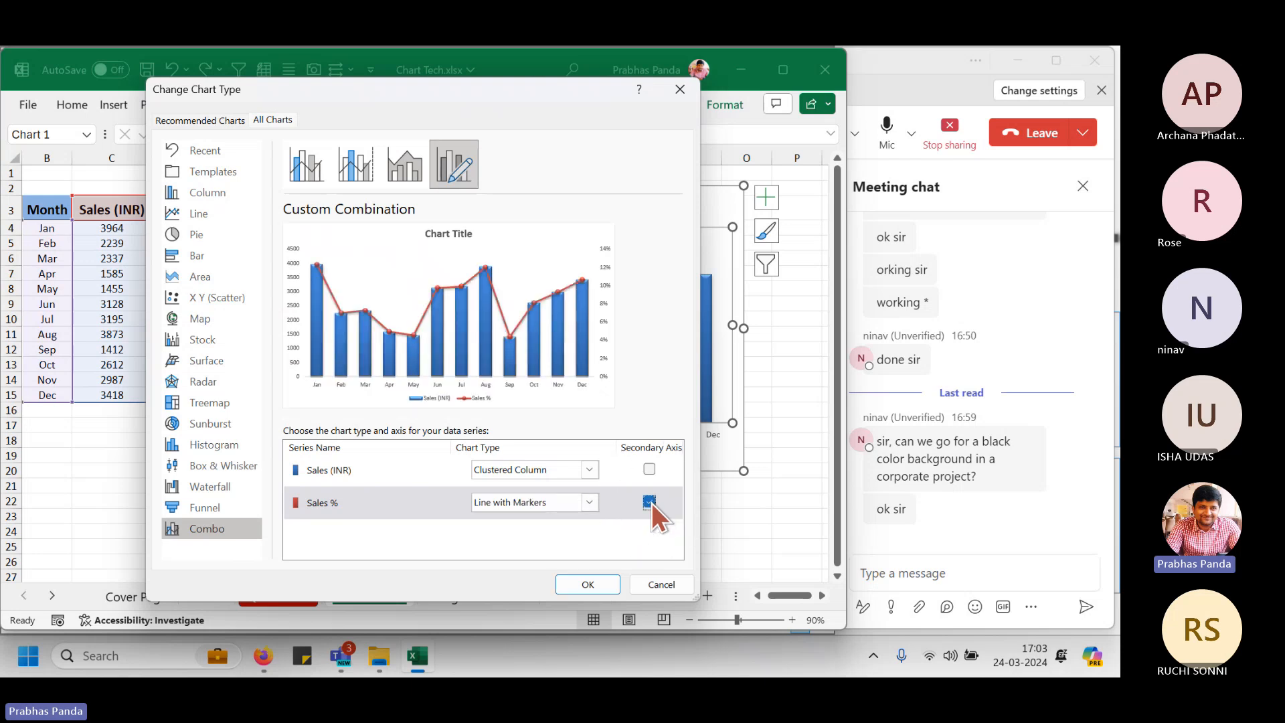
left_click(589, 584)
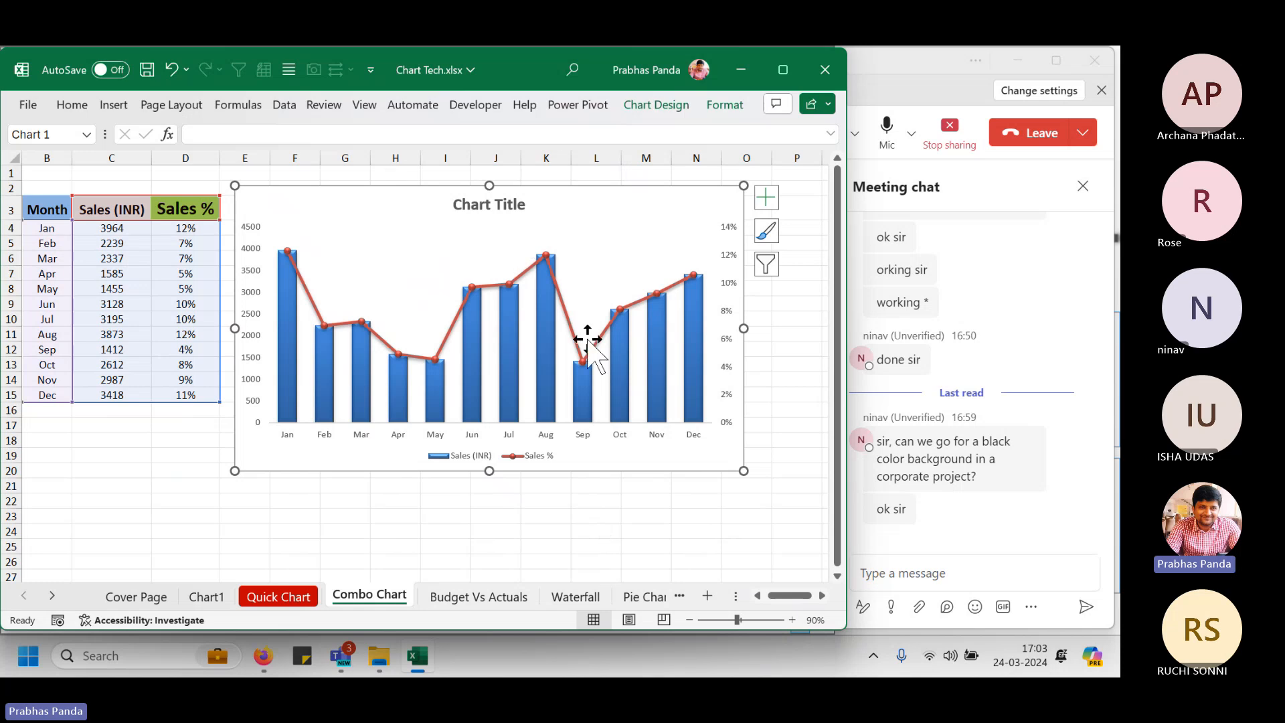
Annotate the combo chart in red, linking the Sales (INR) legend entry to the primary axis and Sales % to the secondary axis.
mouse_move(575, 375)
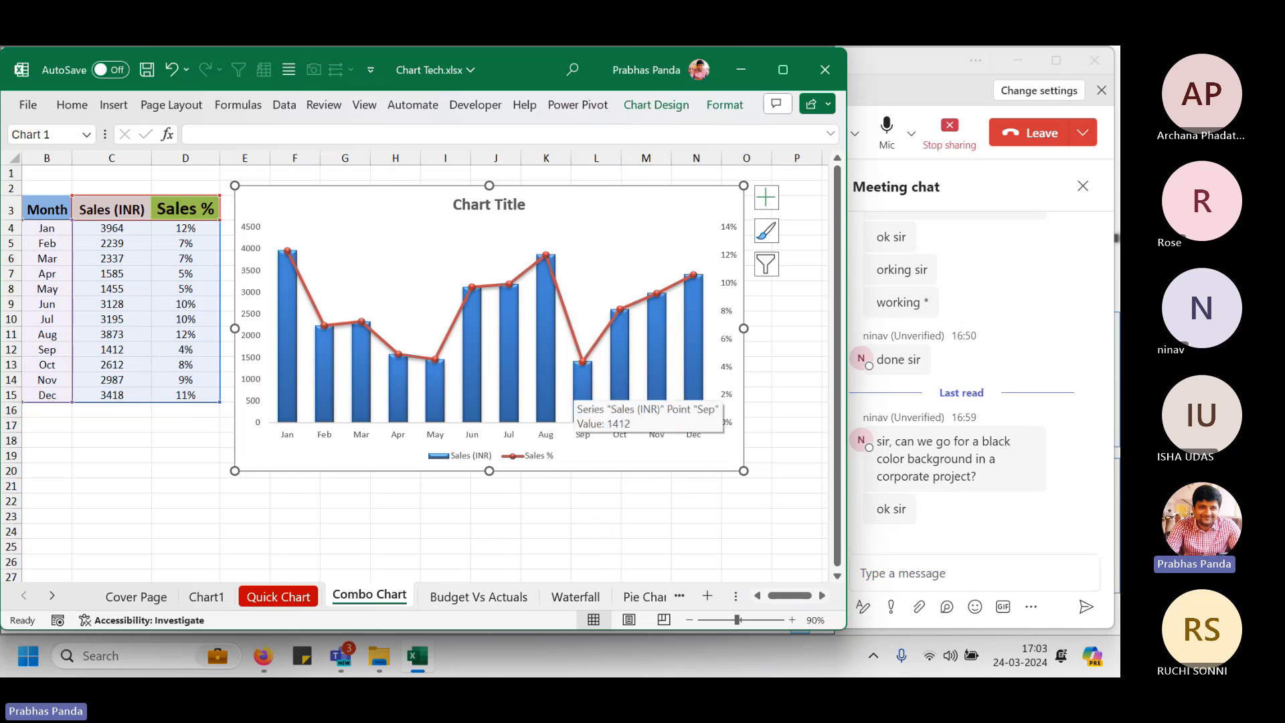
mouse_move(231, 206)
left_mouse_down()
mouse_move(316, 482)
mouse_move(292, 484)
left_mouse_up()
left_click_drag(272, 434, 432, 456)
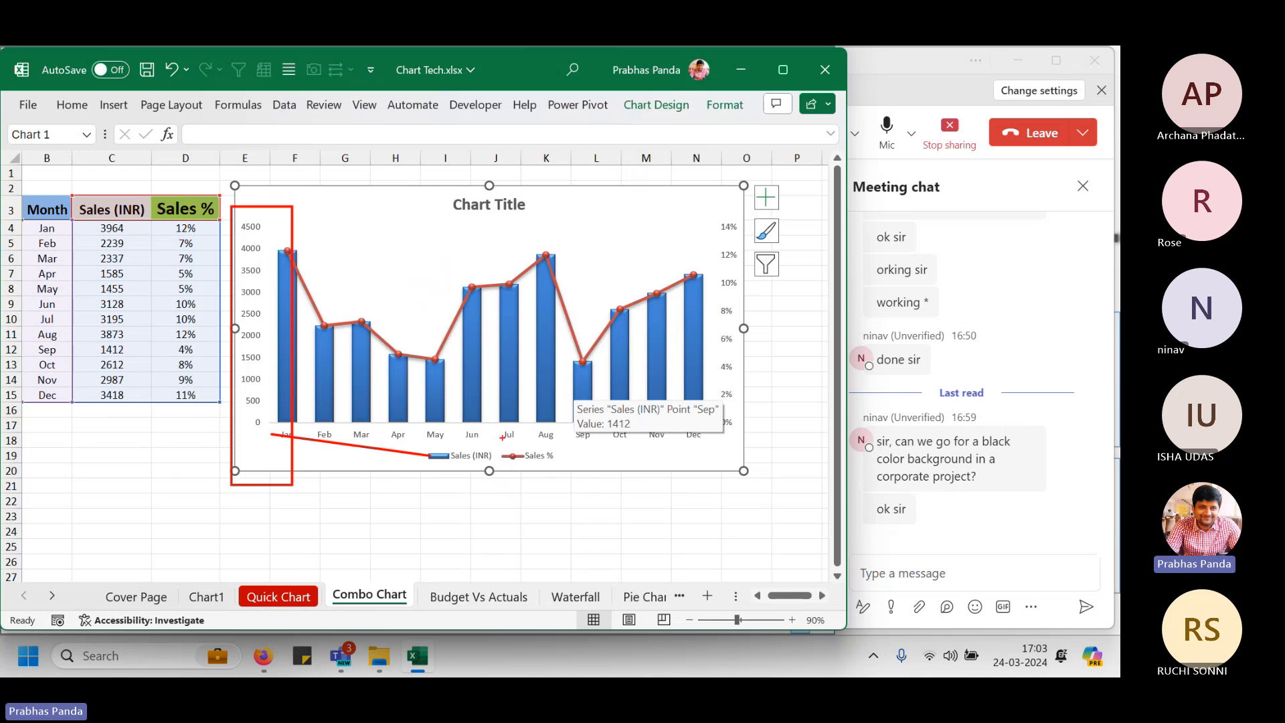
mouse_move(502, 437)
left_mouse_down()
mouse_move(493, 447)
mouse_move(562, 465)
mouse_move(529, 440)
mouse_move(557, 452)
mouse_move(735, 342)
left_mouse_up()
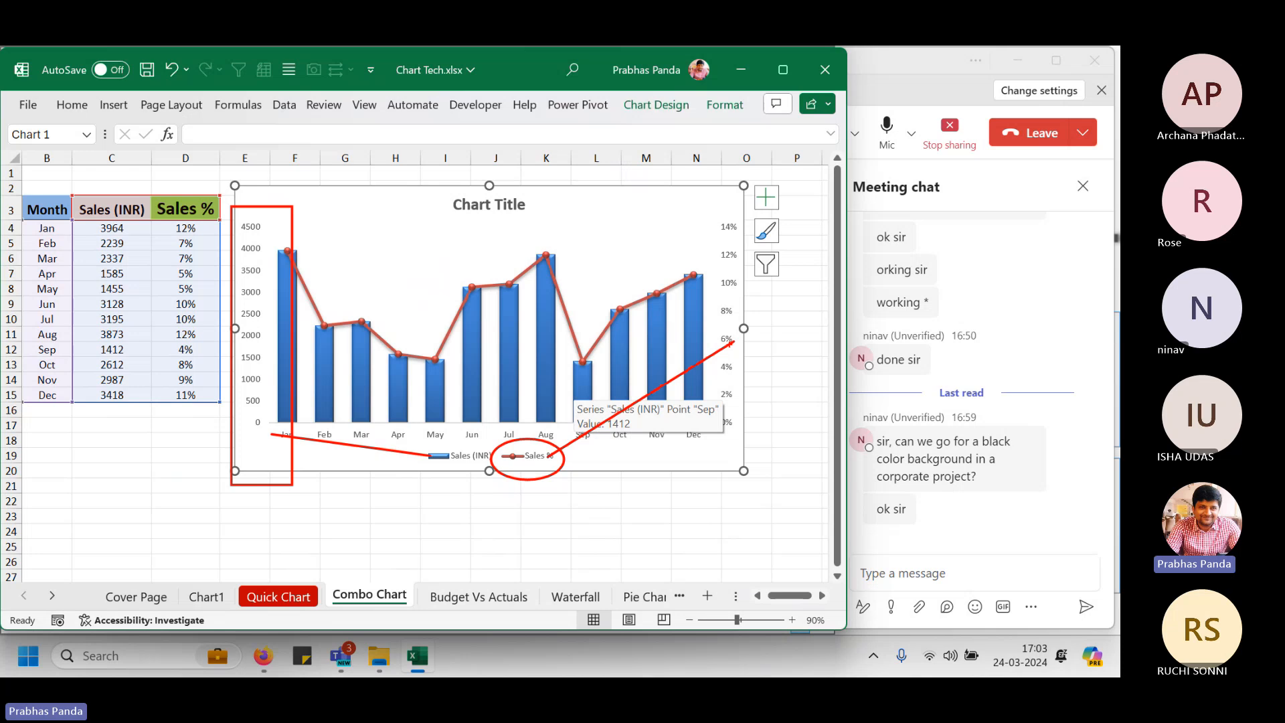
key("Escape")
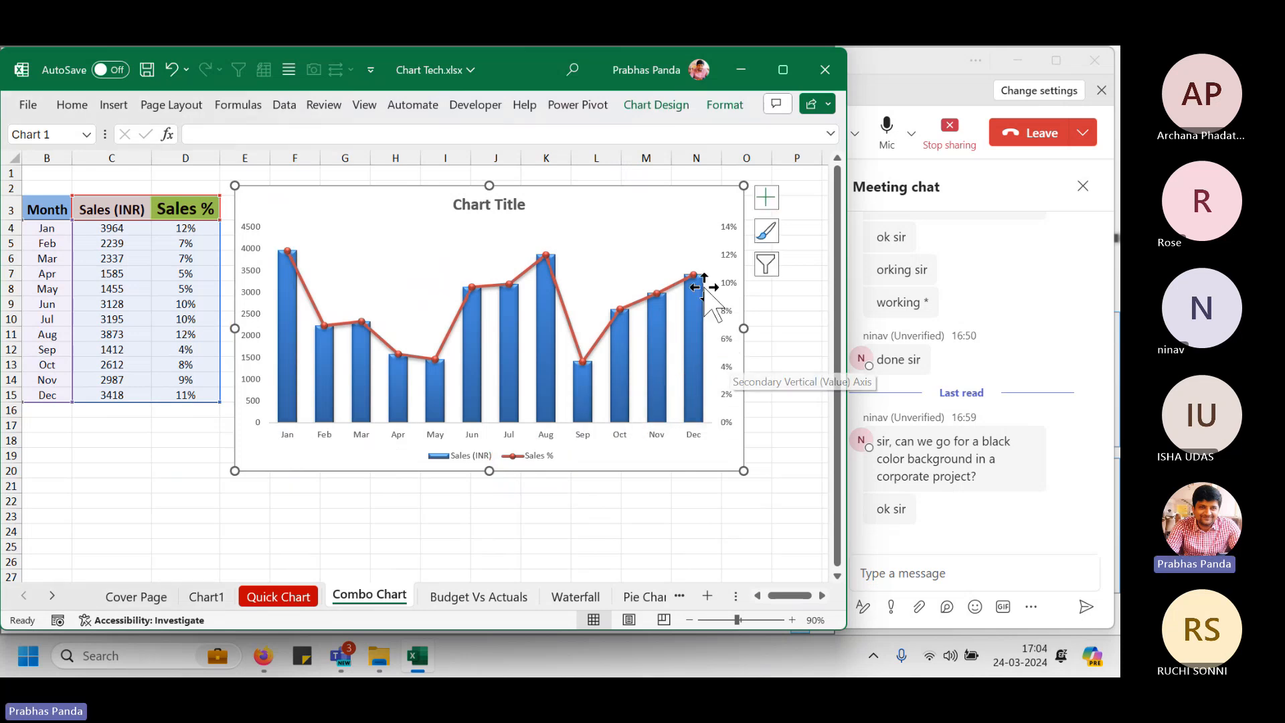
Colour the Combo Chart sheet tab red.
right_click(380, 596)
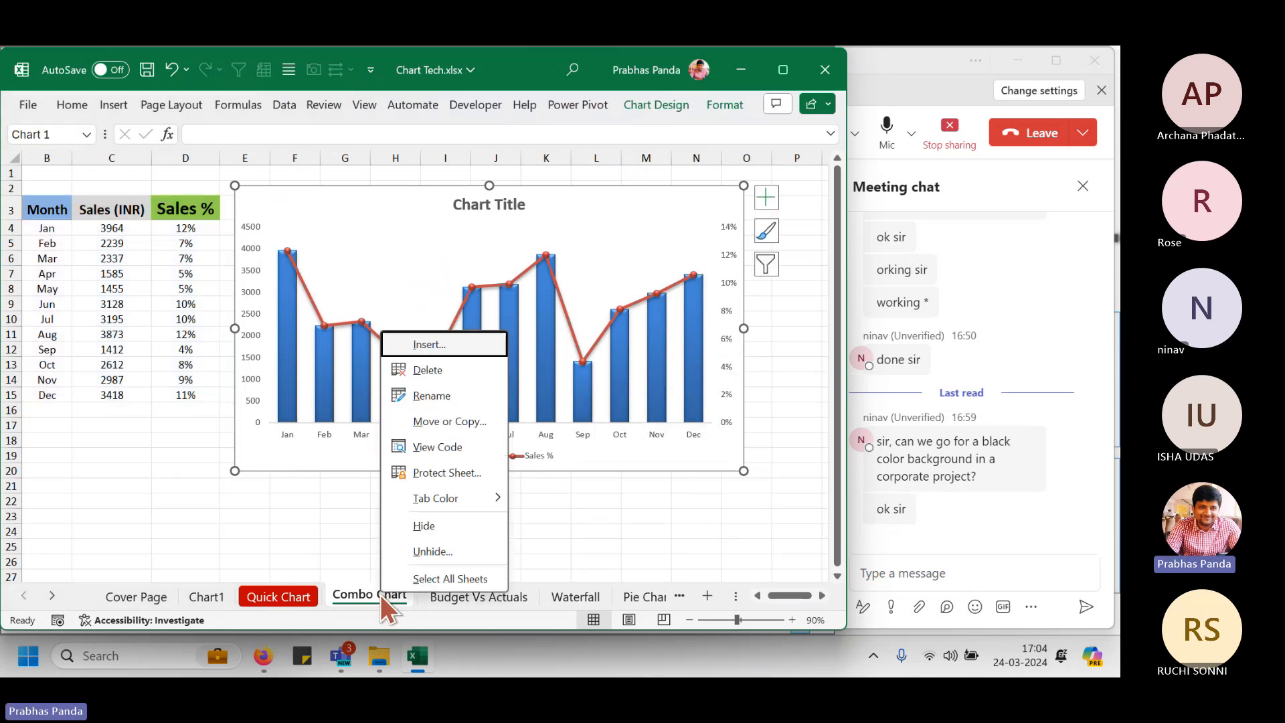
mouse_move(472, 499)
left_click(528, 565)
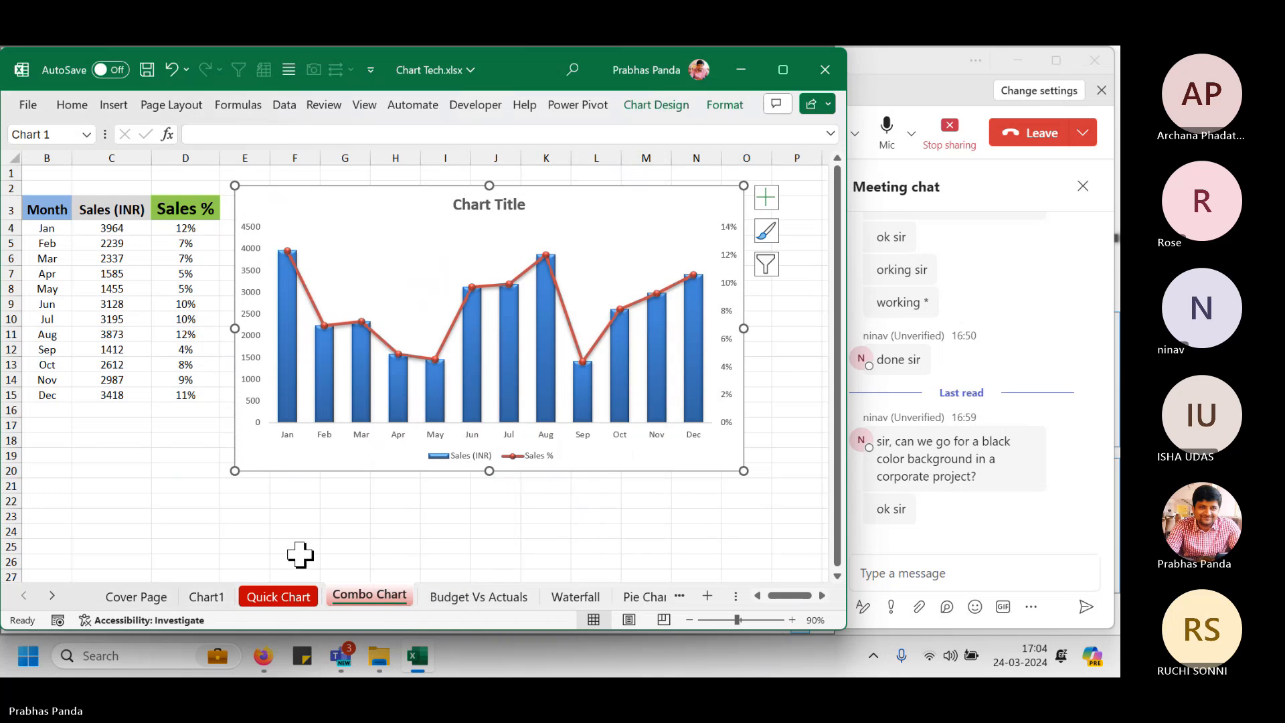
left_click(300, 553)
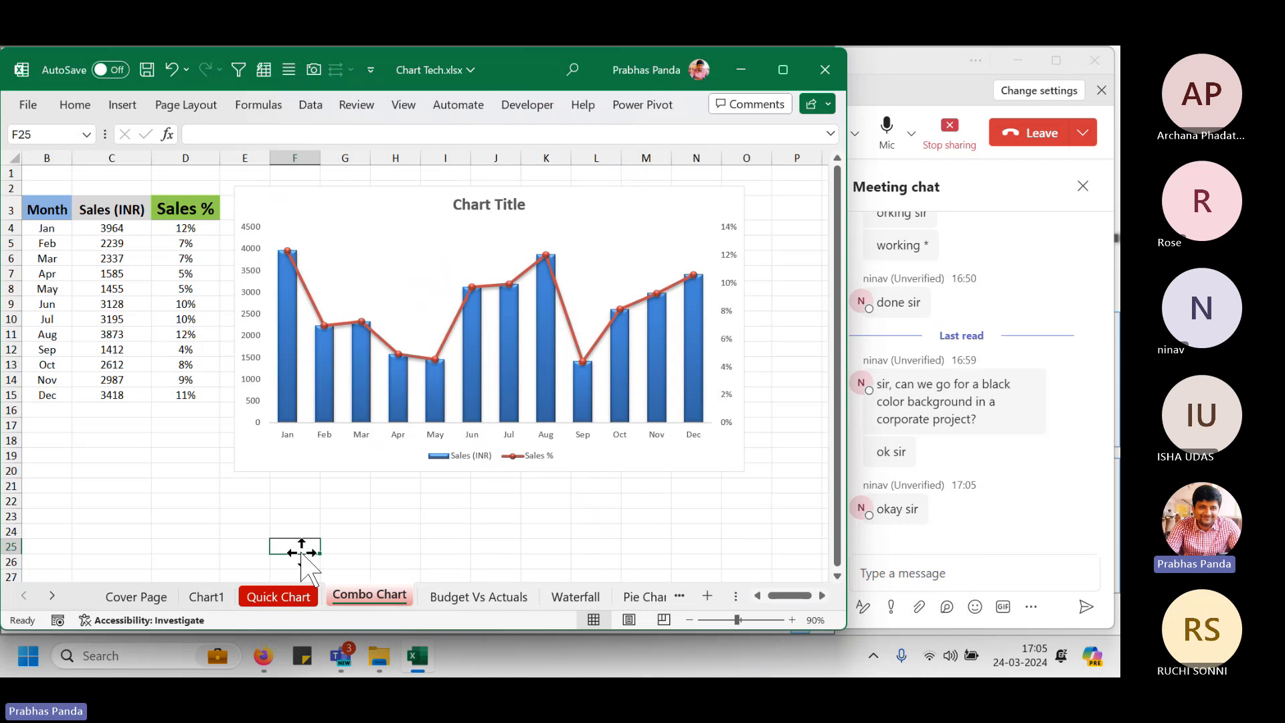
Open the Budget Vs Actuals sheet and highlight its Target and Actuals columns in turn.
left_click(452, 598)
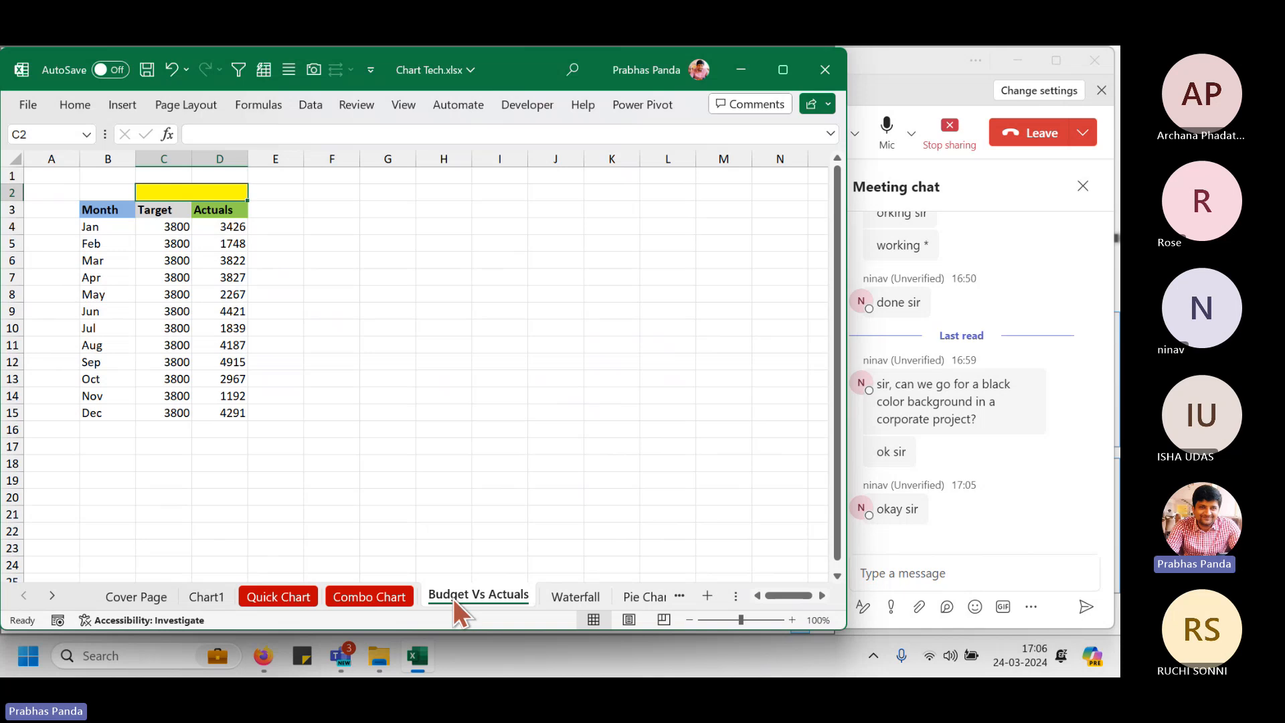
left_click(101, 277)
left_click_drag(158, 213, 175, 410)
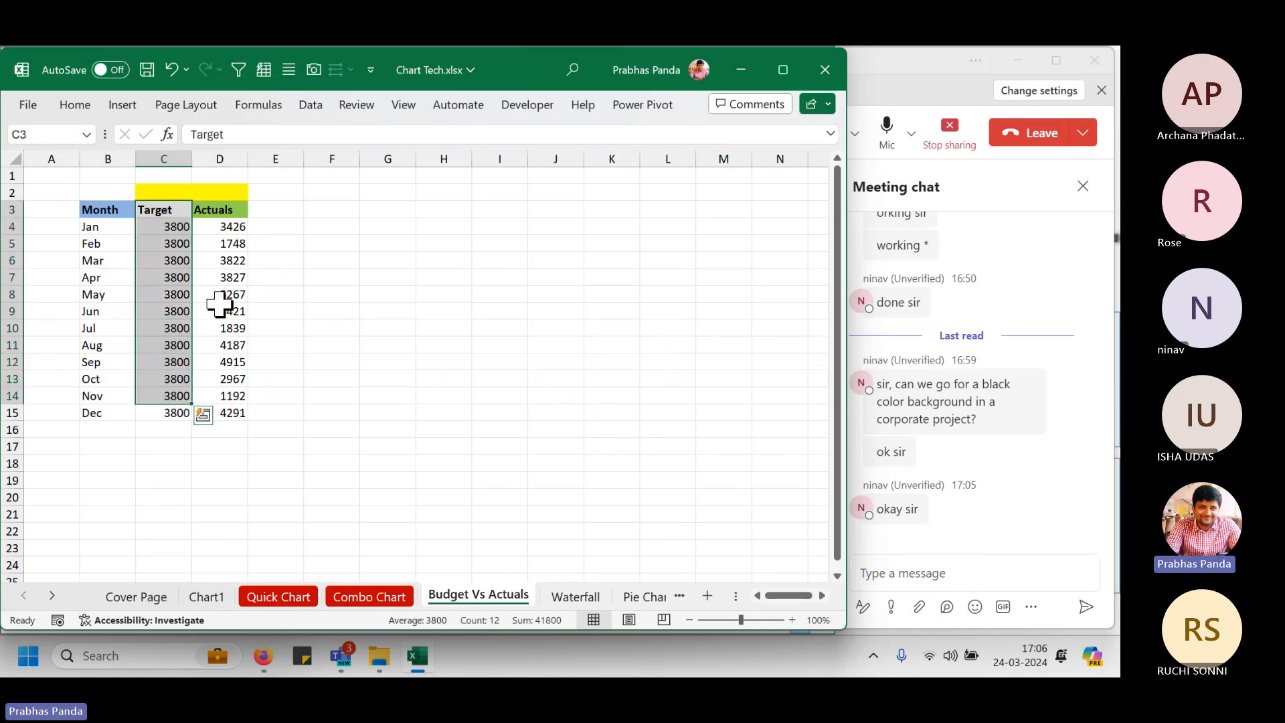
left_click_drag(234, 210, 217, 409)
Insert a default column chart from the whole Month, Target and Actuals table and place it beside the table, starting at column E.
left_click(139, 334)
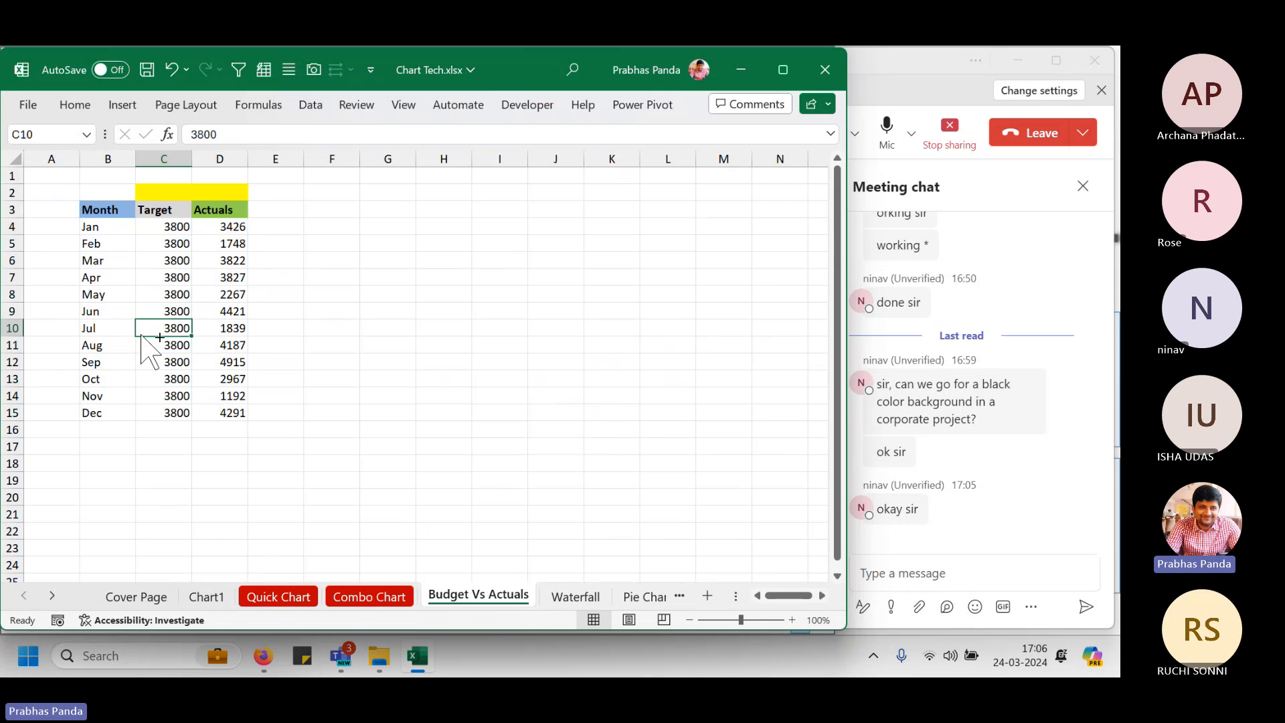
key("ctrl+a")
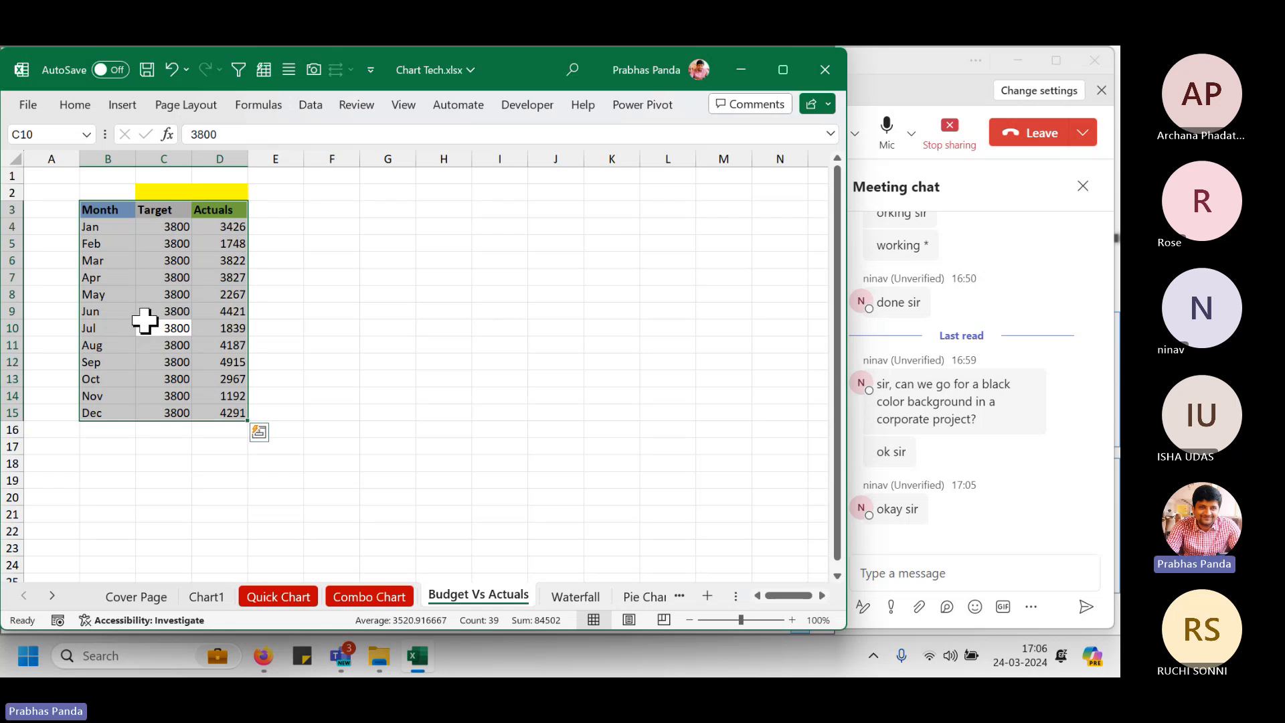
key("alt+F1")
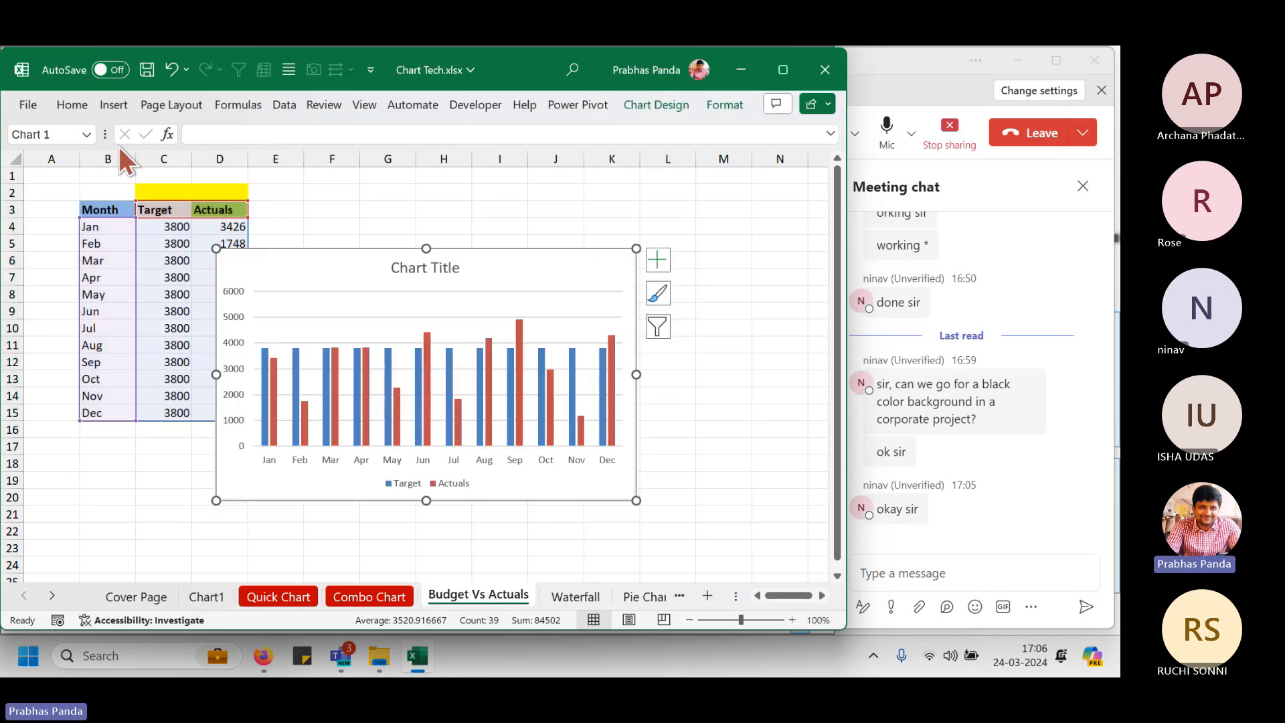
left_click_drag(289, 255, 338, 204)
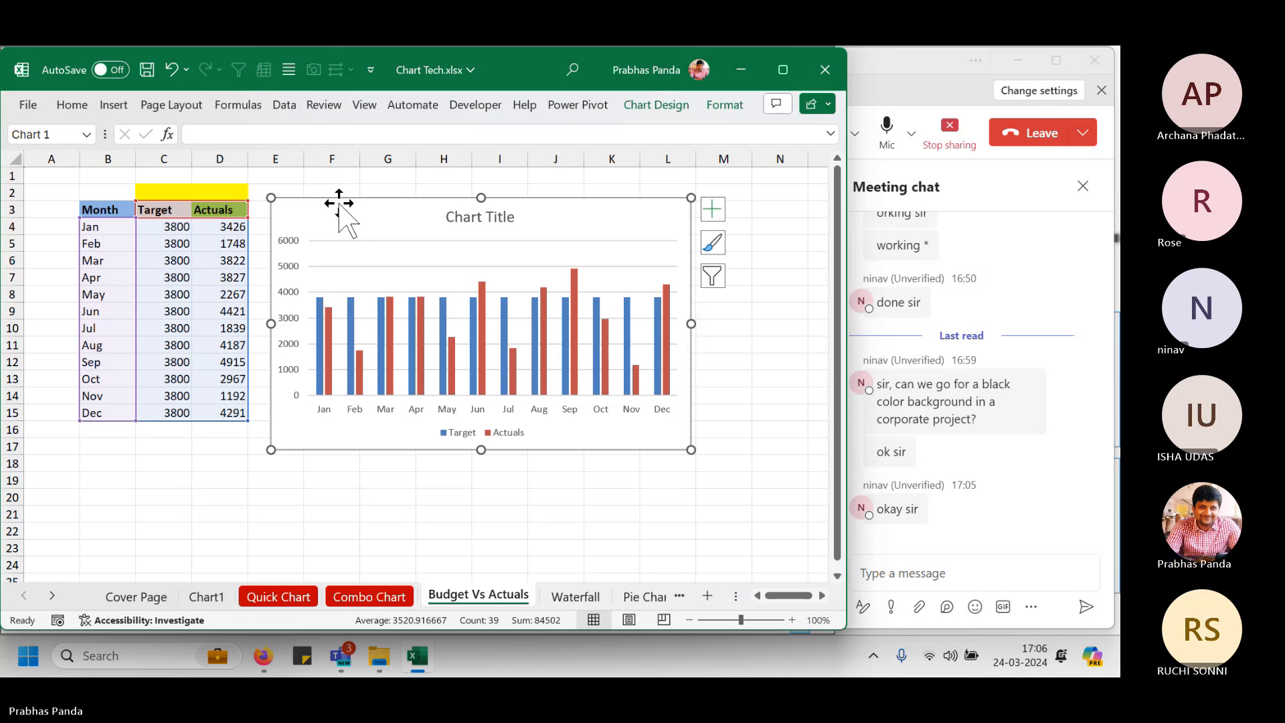
Apply the last gallery chart style, with bevelled columns, to the Target and Actuals chart and remove its gridlines.
left_click(646, 111)
left_click(491, 171)
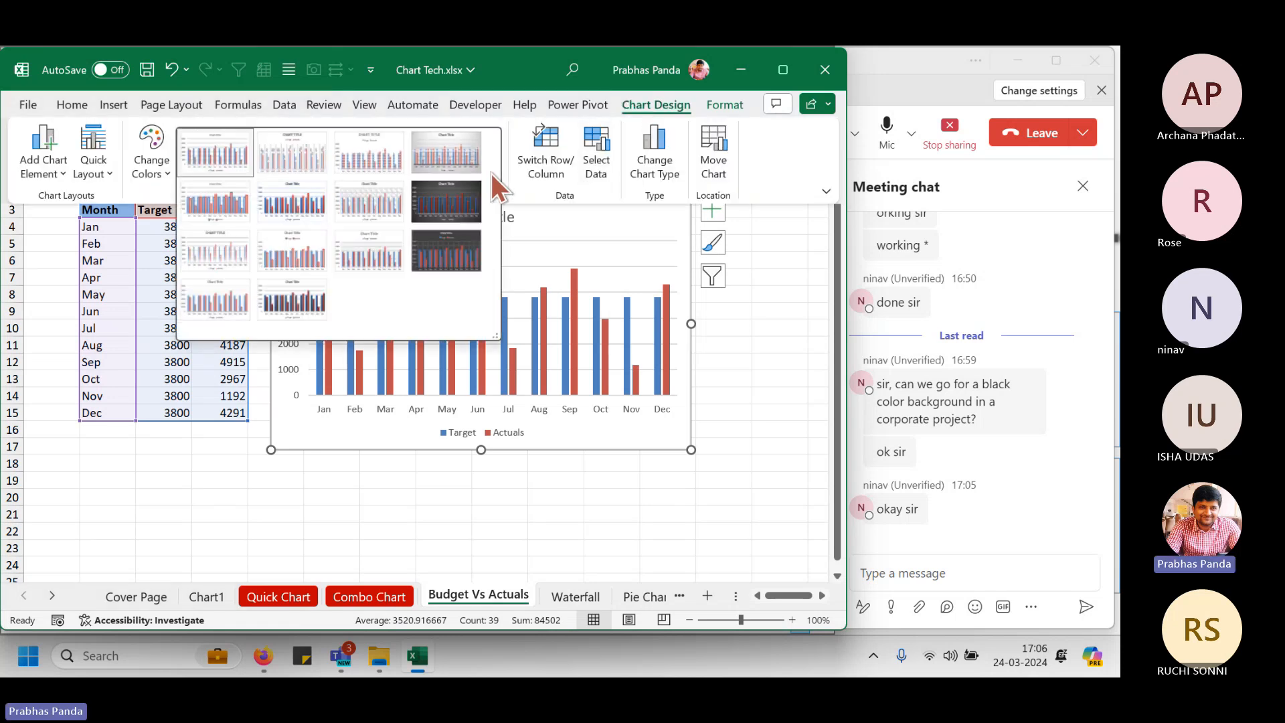
left_click(324, 297)
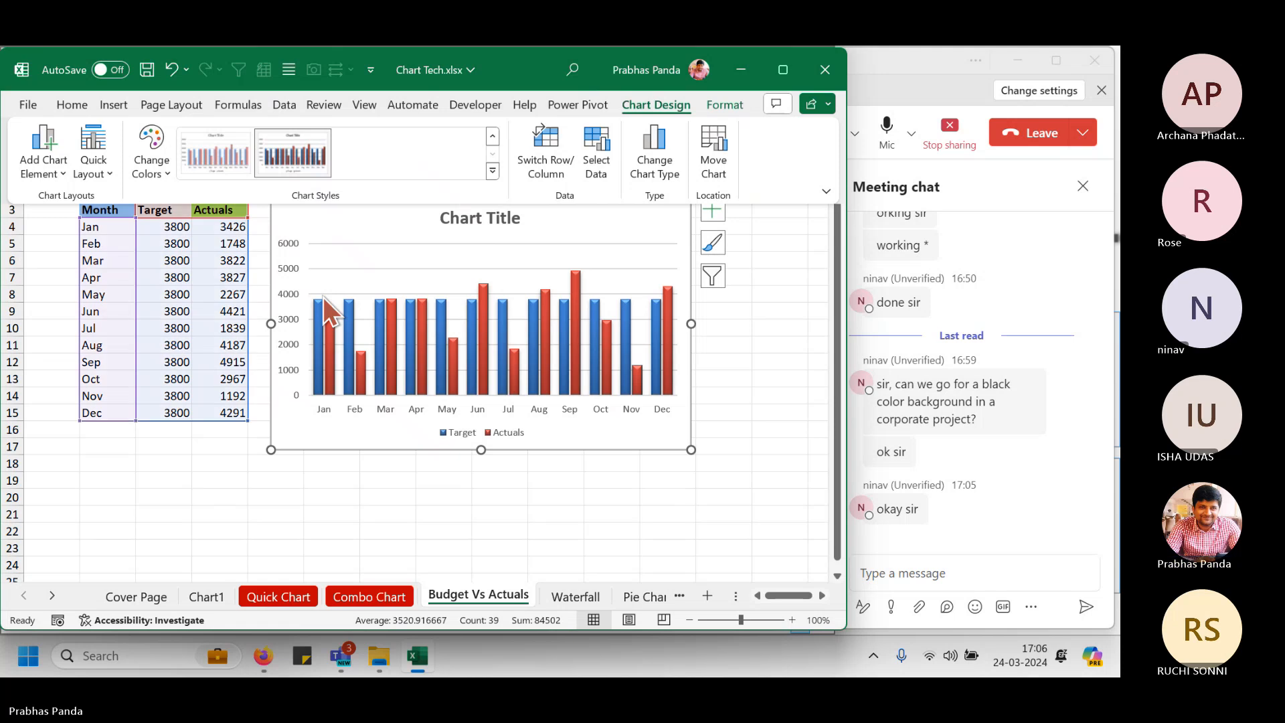
left_click(714, 216)
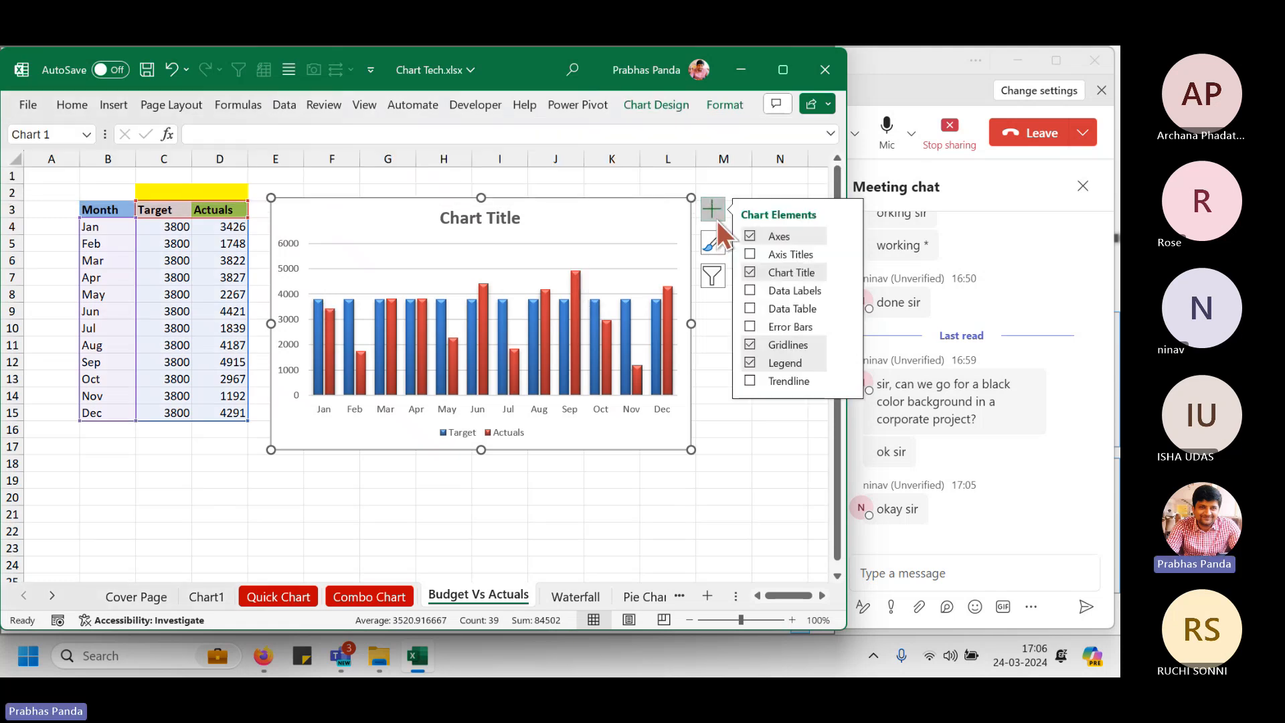
left_click(750, 345)
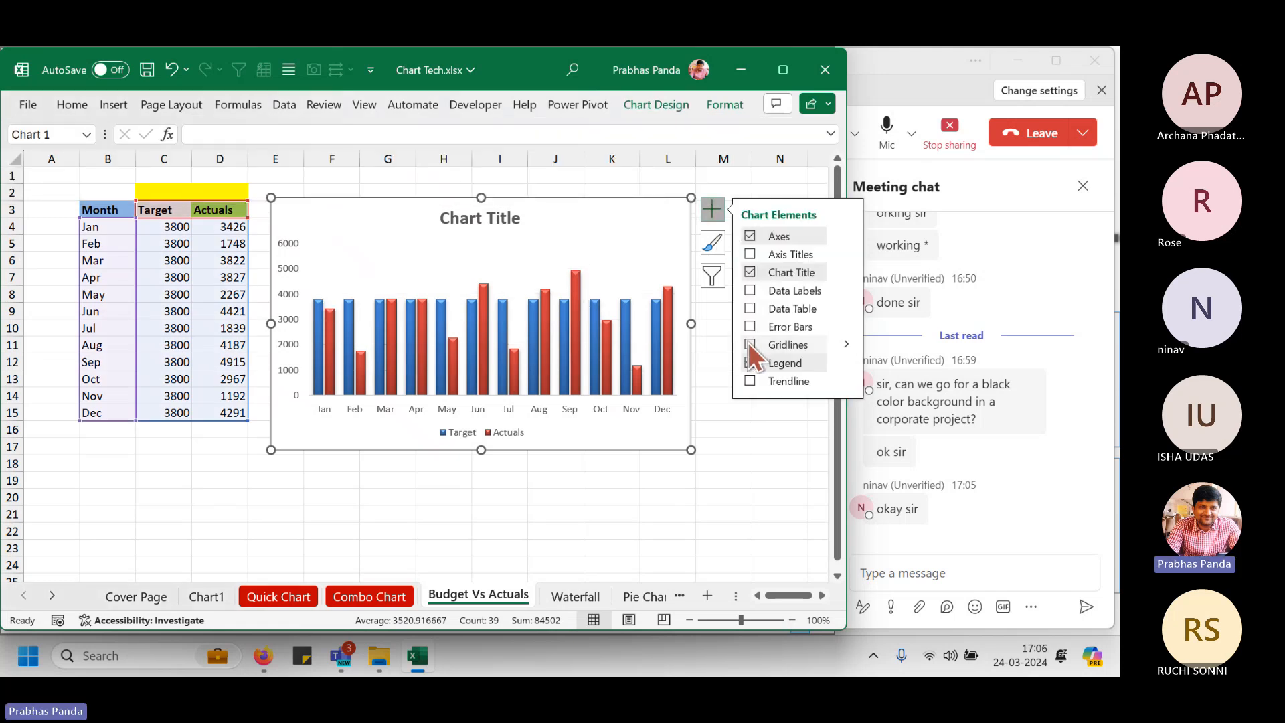
left_click(722, 212)
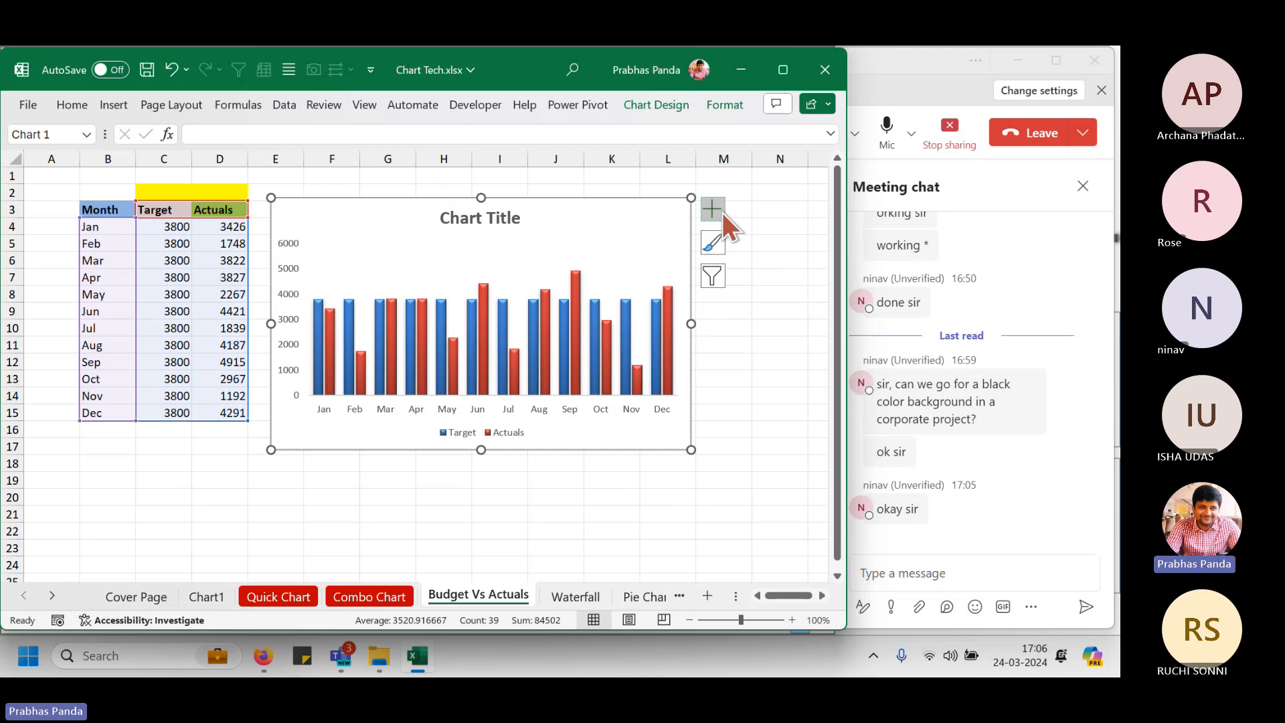
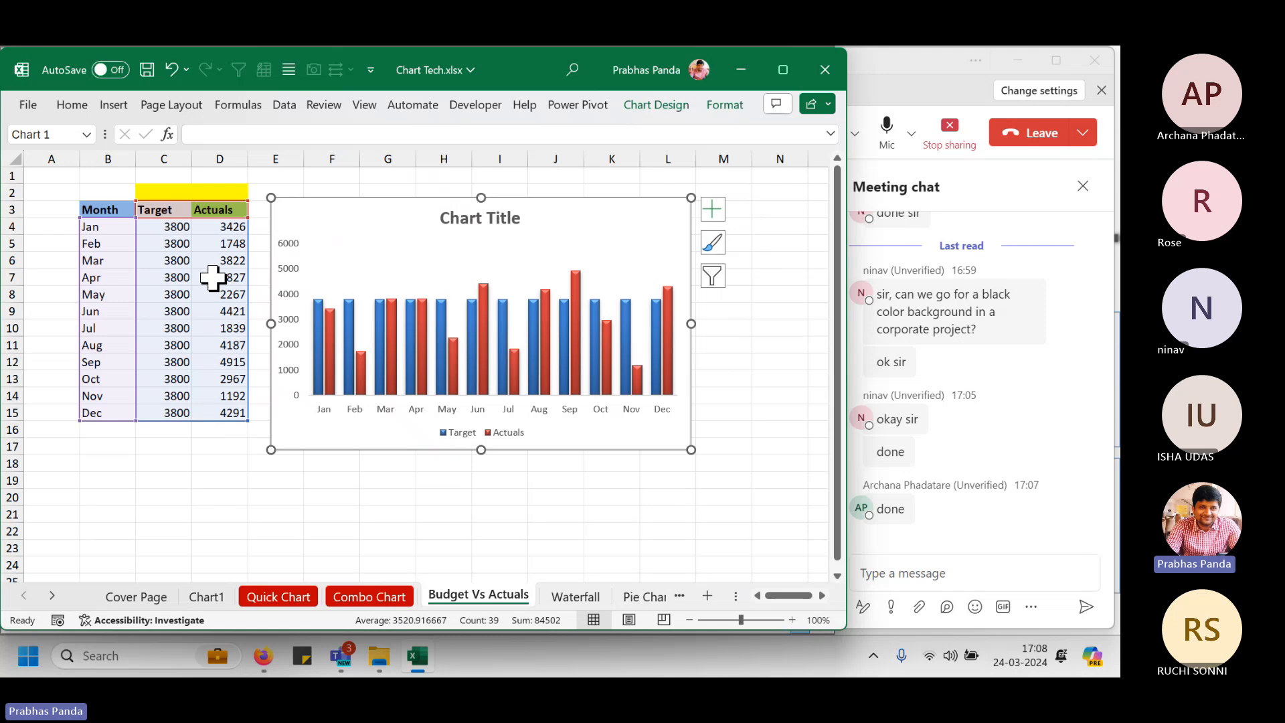
Change the column chart to a custom combo with Target as Line with Markers and Actuals as Clustered Column.
right_click(467, 252)
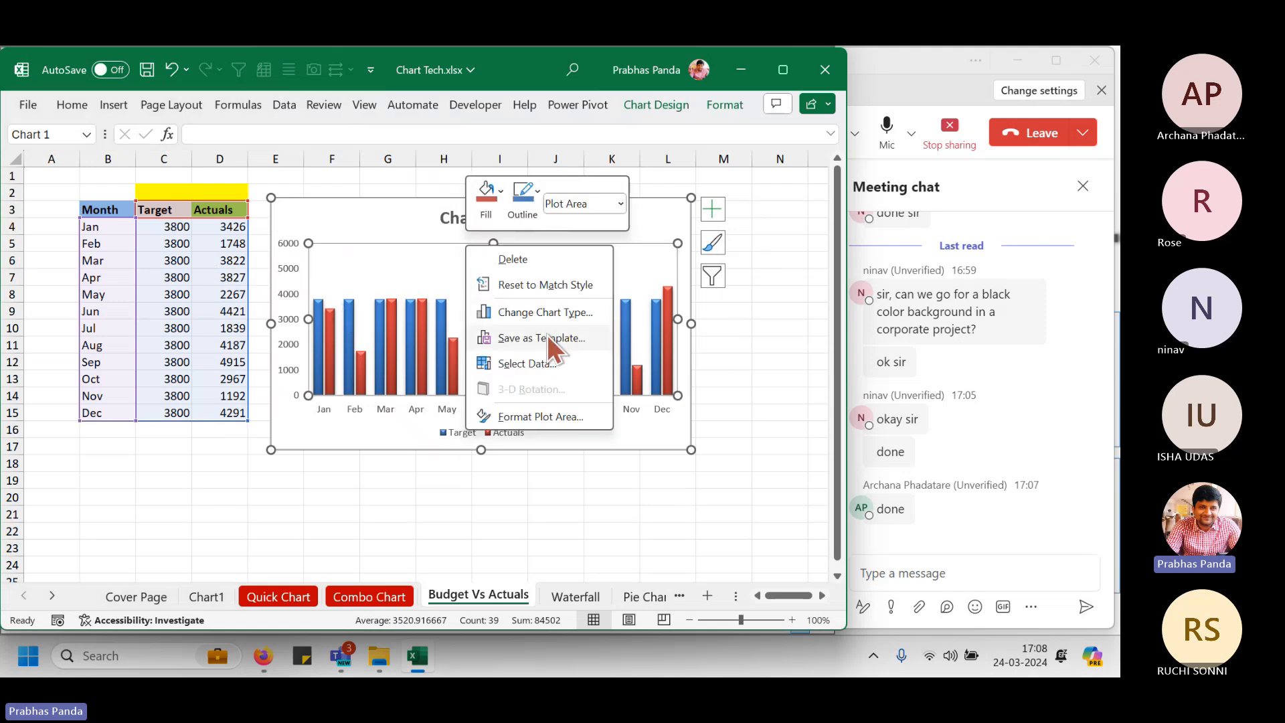
left_click(552, 315)
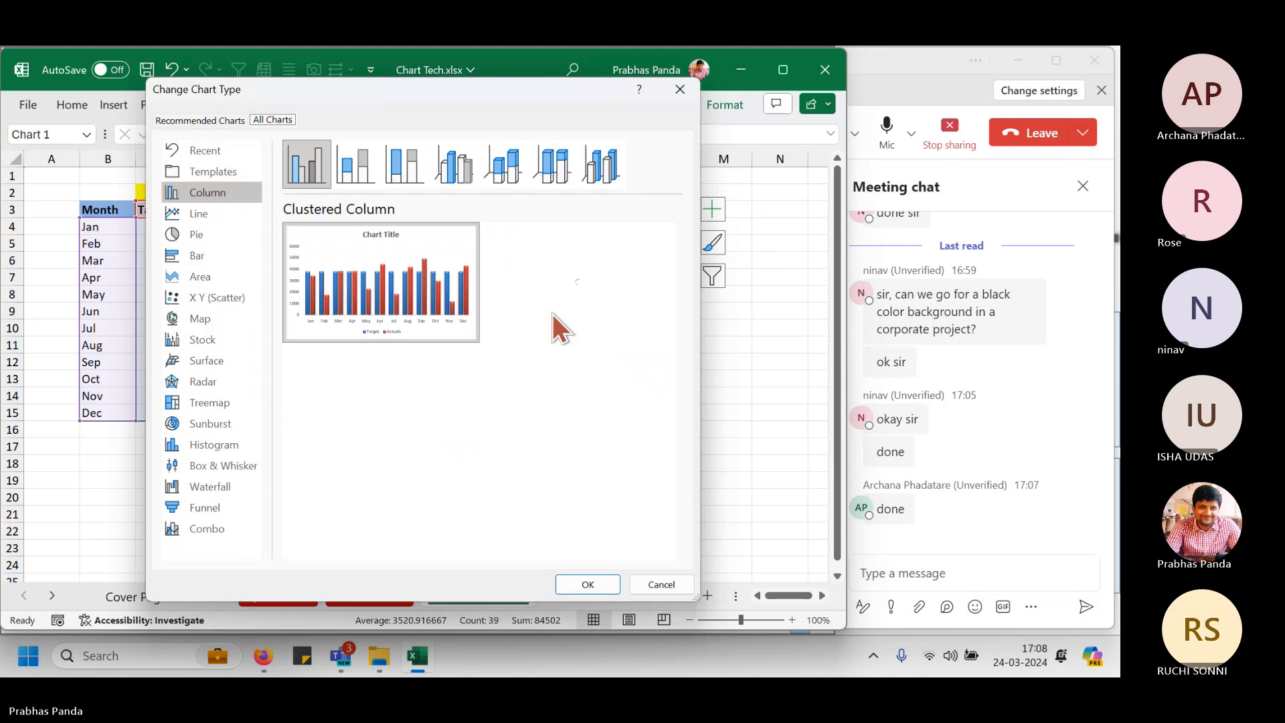
left_click(219, 529)
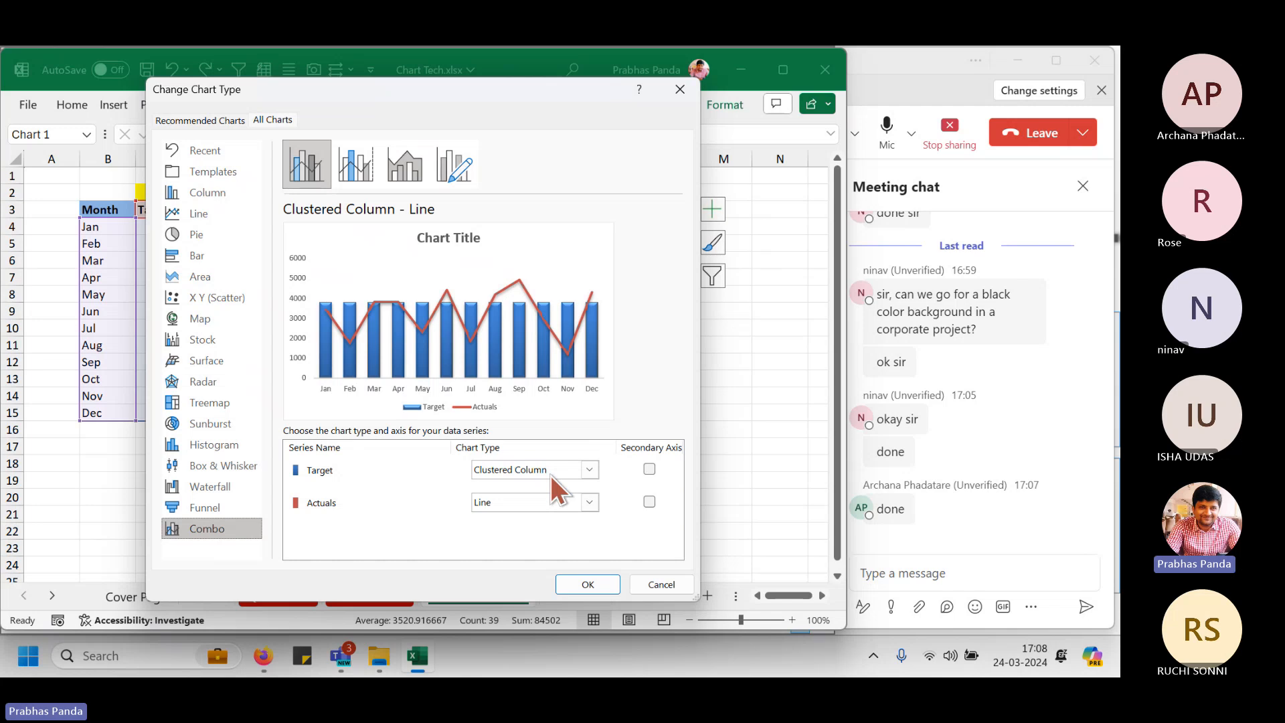
left_click(582, 473)
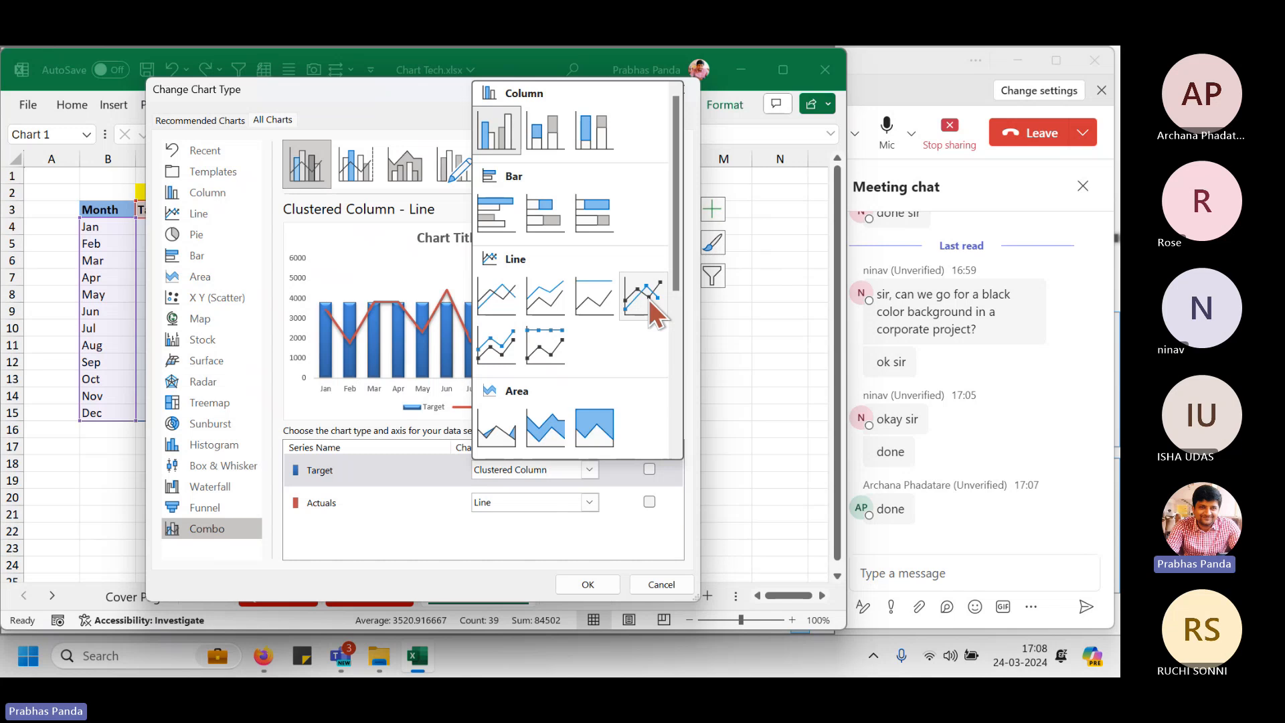
left_click(648, 299)
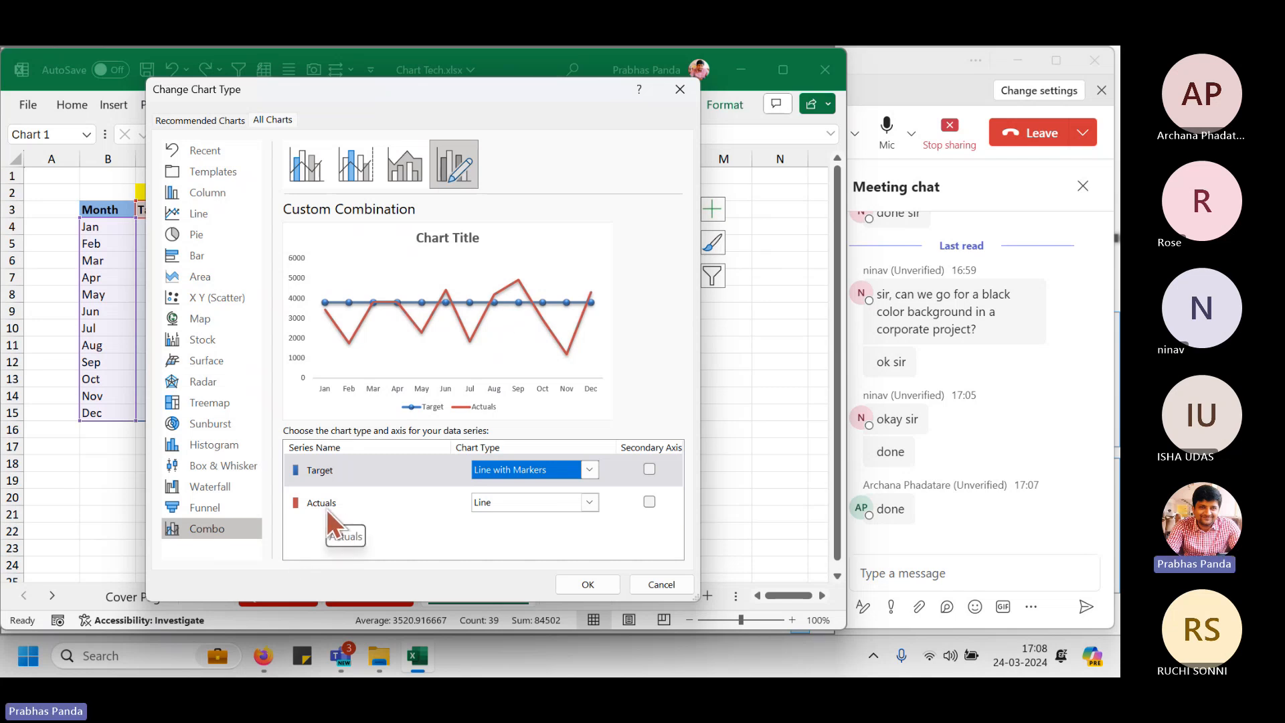
left_click(563, 503)
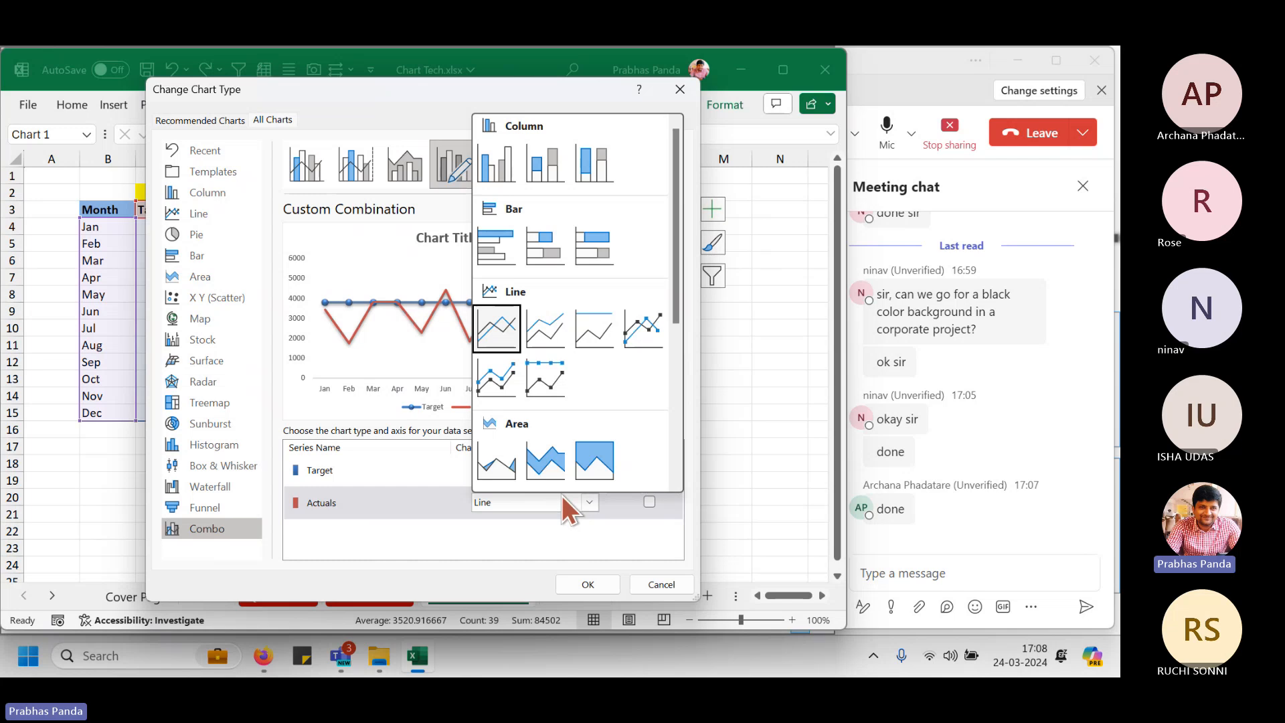
left_click(495, 162)
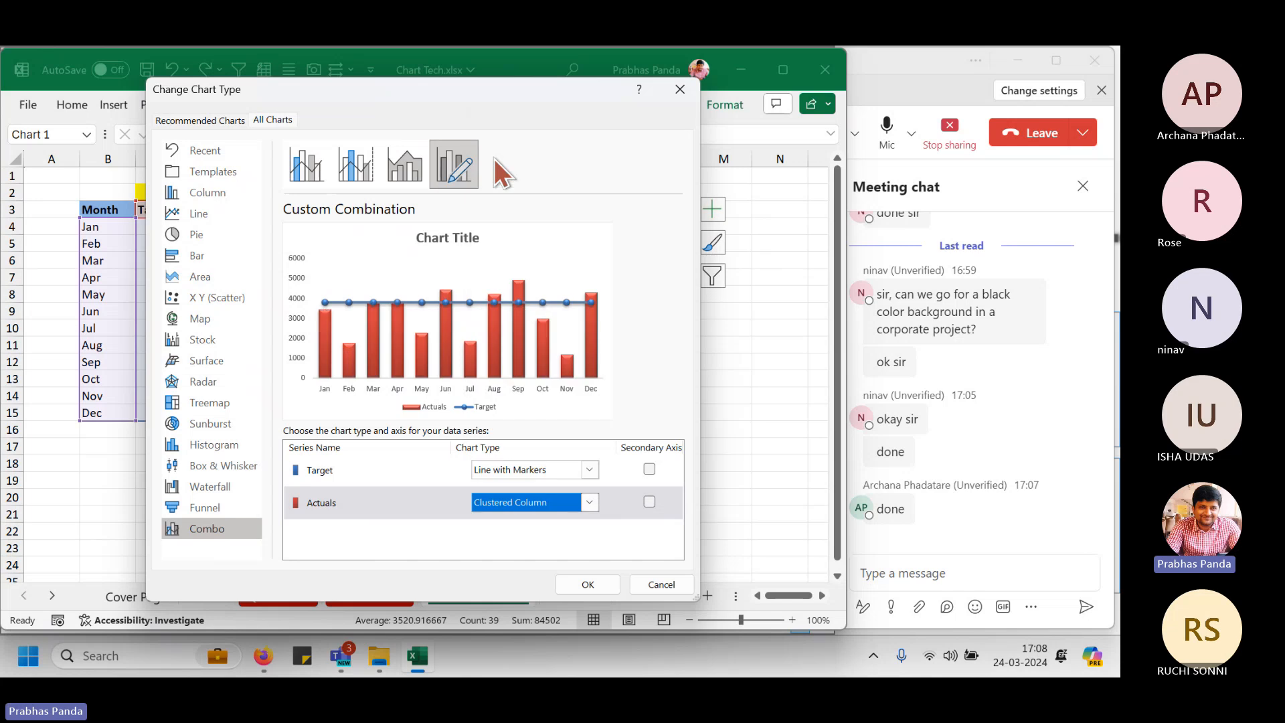
left_click(585, 584)
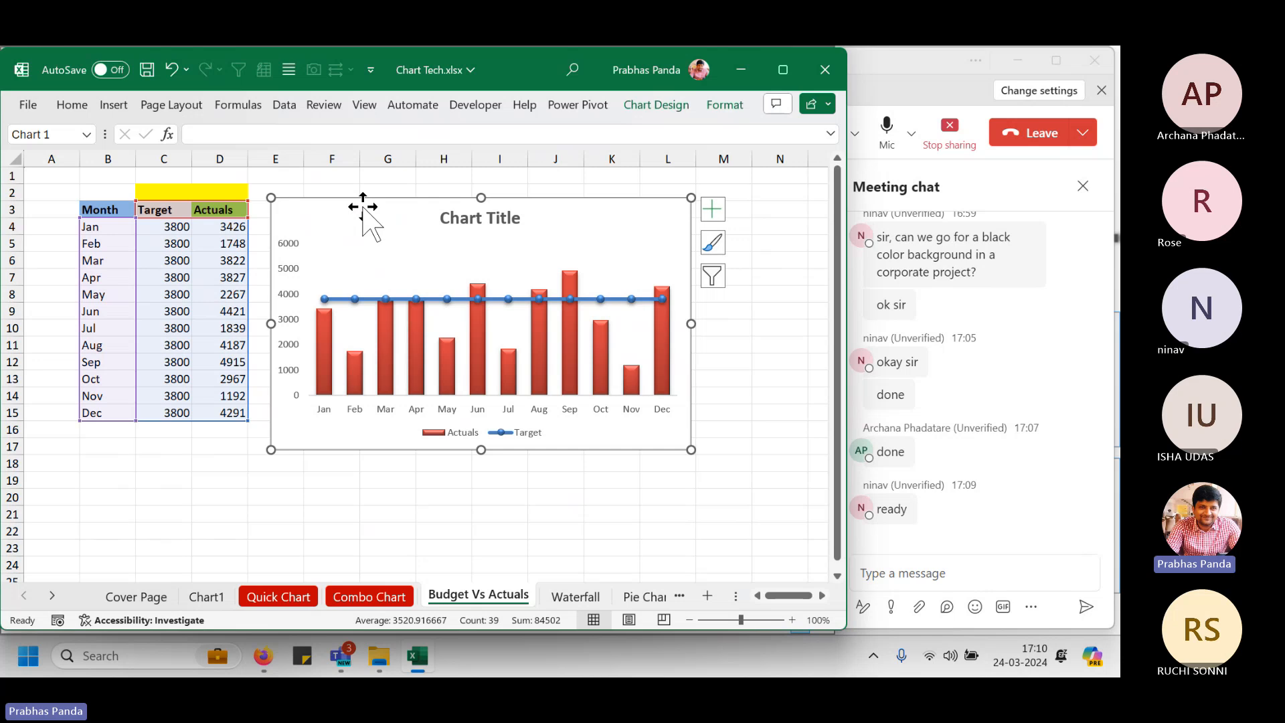
Duplicate the combo chart, placing the copy below the data table and the original beside the table.
key("ctrl+d")
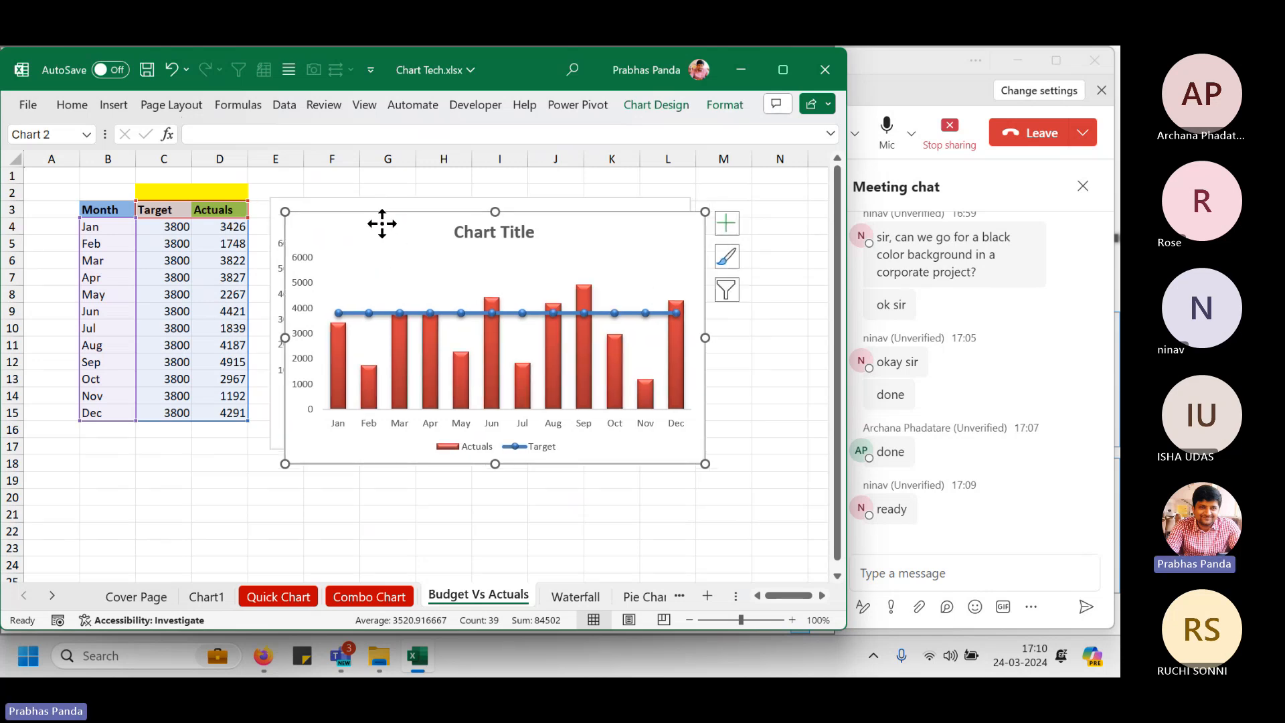
left_click_drag(363, 207, 143, 473)
mouse_move(356, 206)
left_mouse_down()
mouse_move(373, 189)
mouse_move(374, 200)
left_mouse_up()
Change Actuals in the chart beside the table to Line with Markers, and move the column-and-line copy up to row 12.
right_click(384, 214)
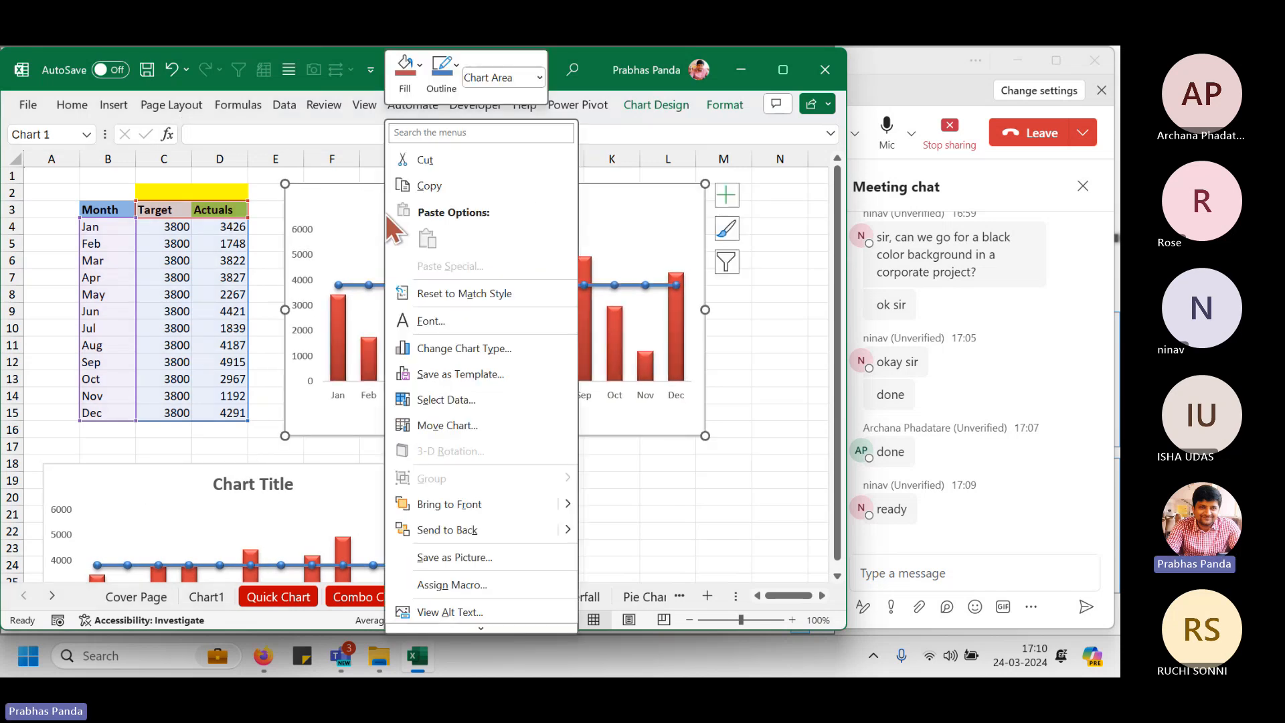
left_click(470, 353)
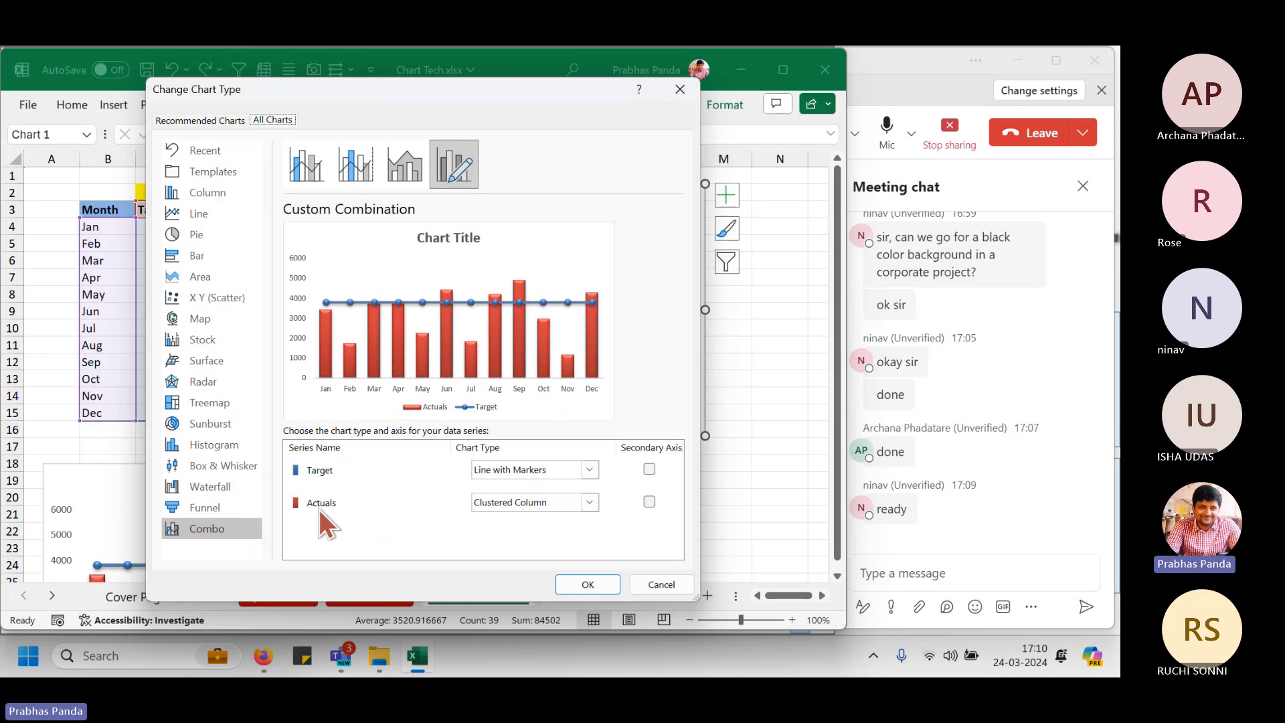
left_click(550, 502)
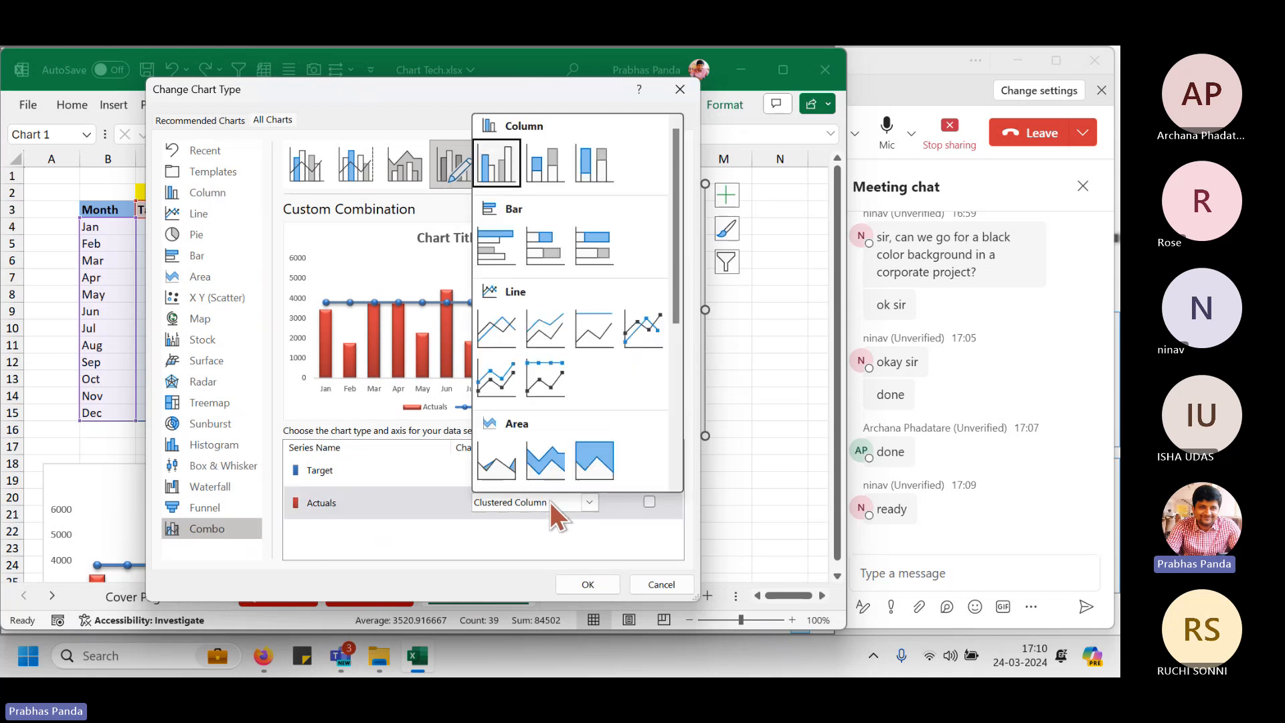
left_click(631, 343)
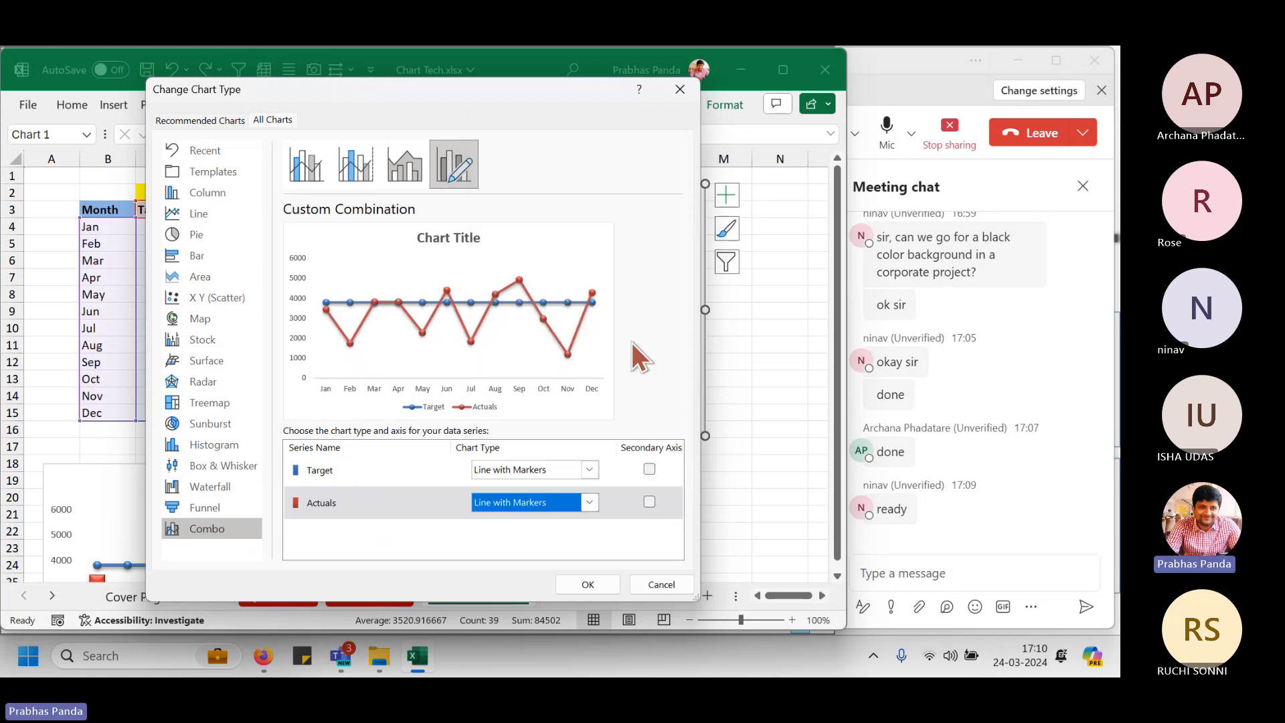
left_click(590, 580)
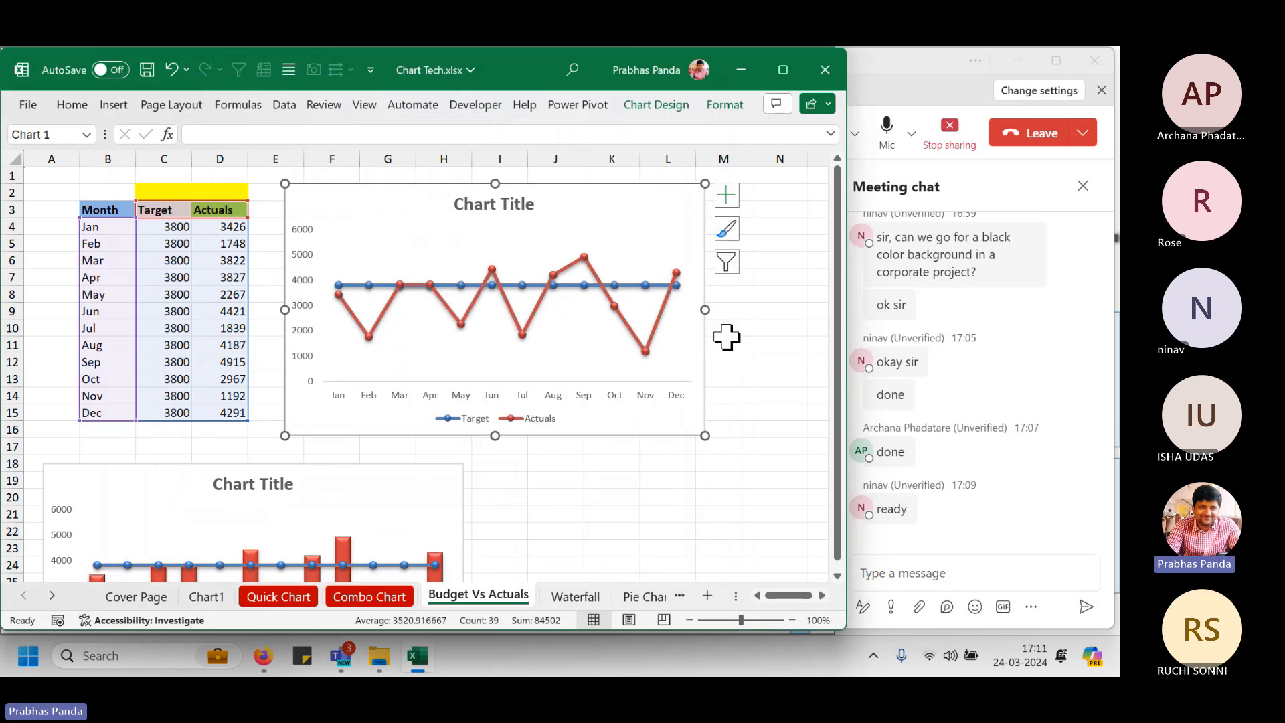
left_click_drag(366, 487, 335, 367)
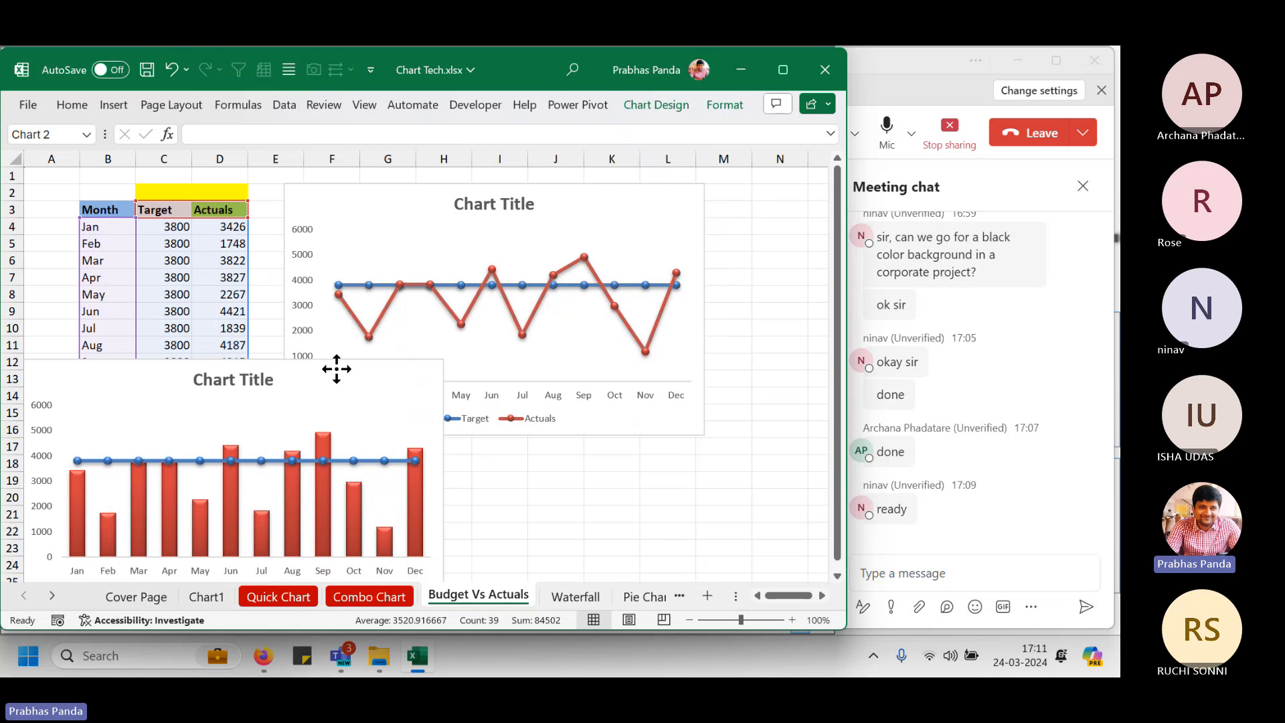
left_click(641, 200)
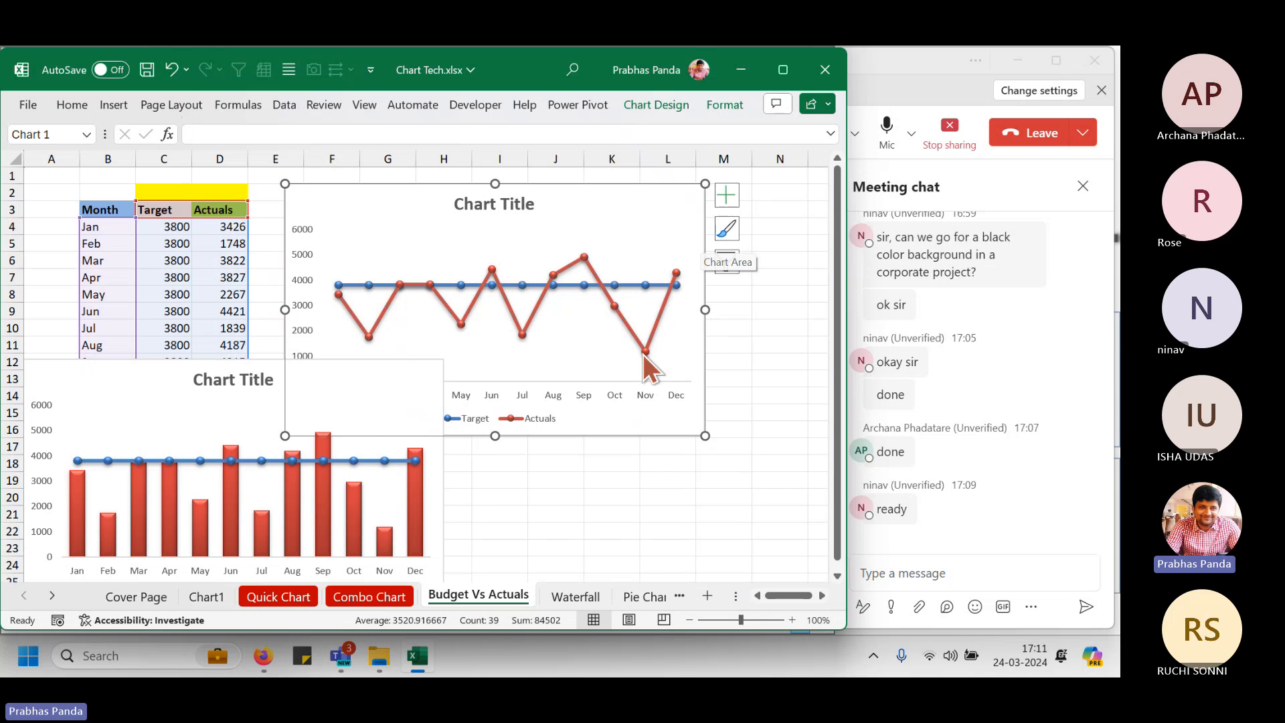
Colour the Budget Vs Actuals sheet tab red.
right_click(462, 598)
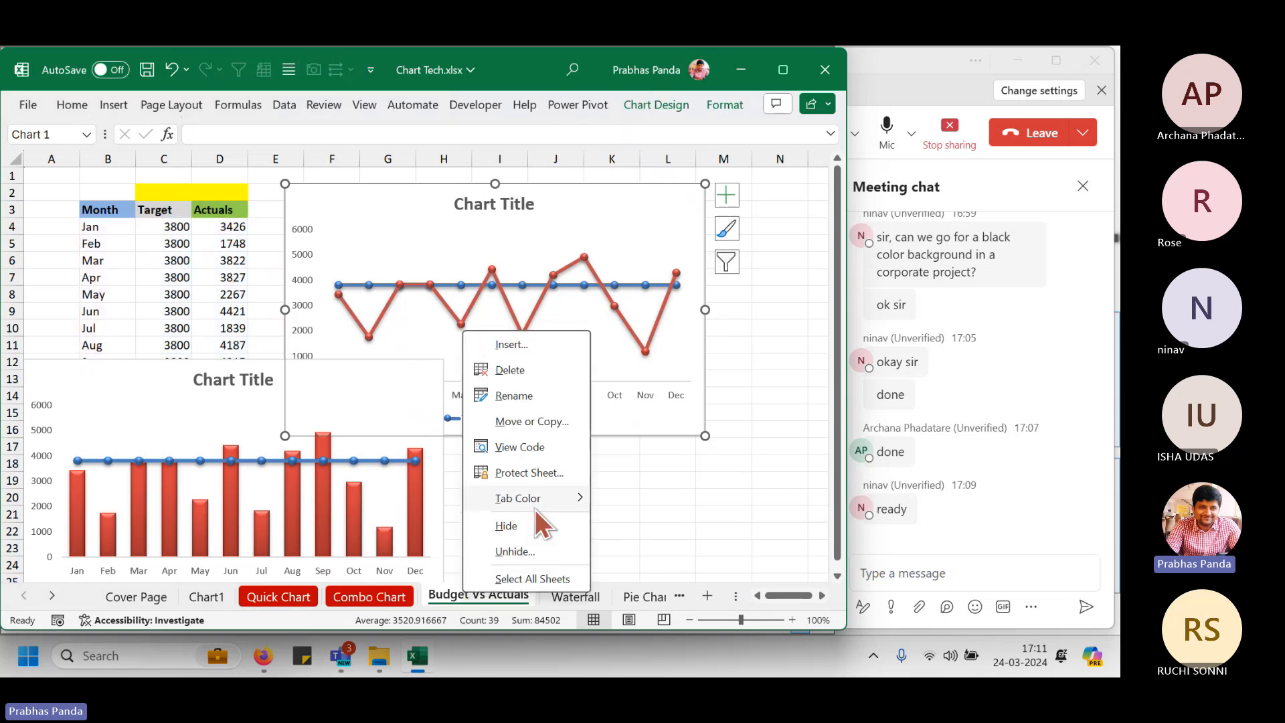
mouse_move(540, 500)
left_click(602, 564)
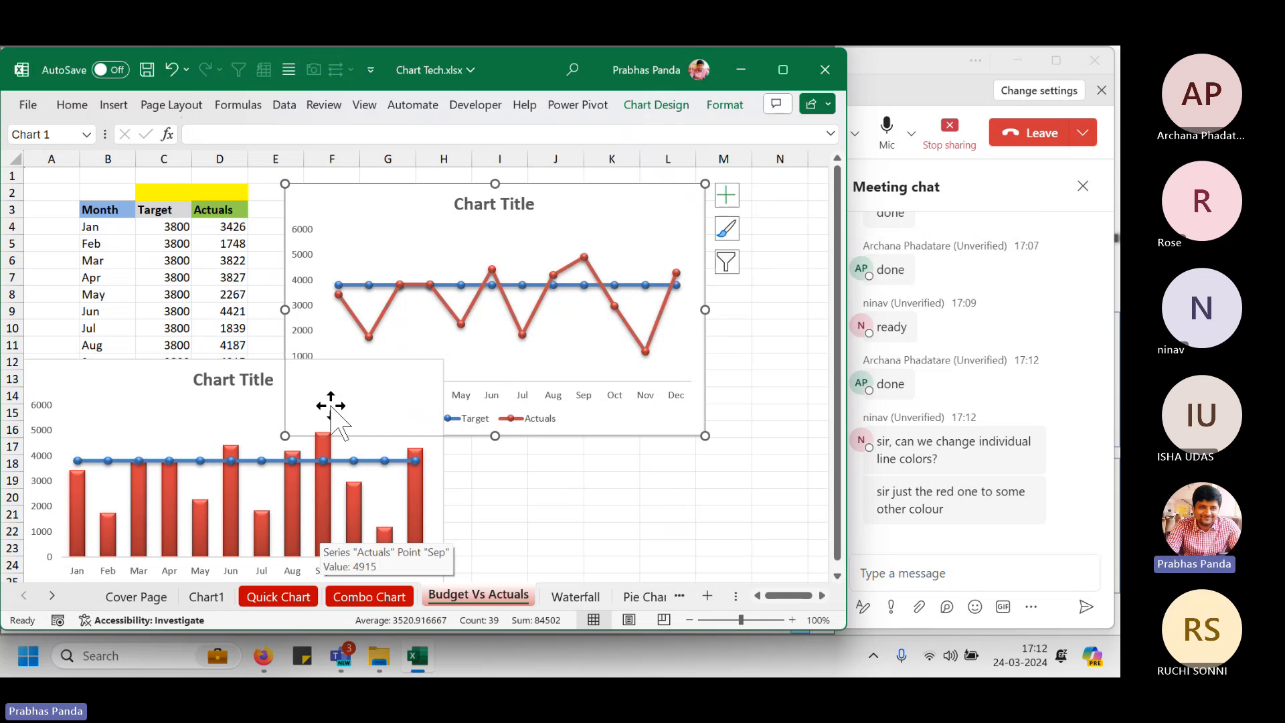
left_click(625, 322)
right_click(625, 322)
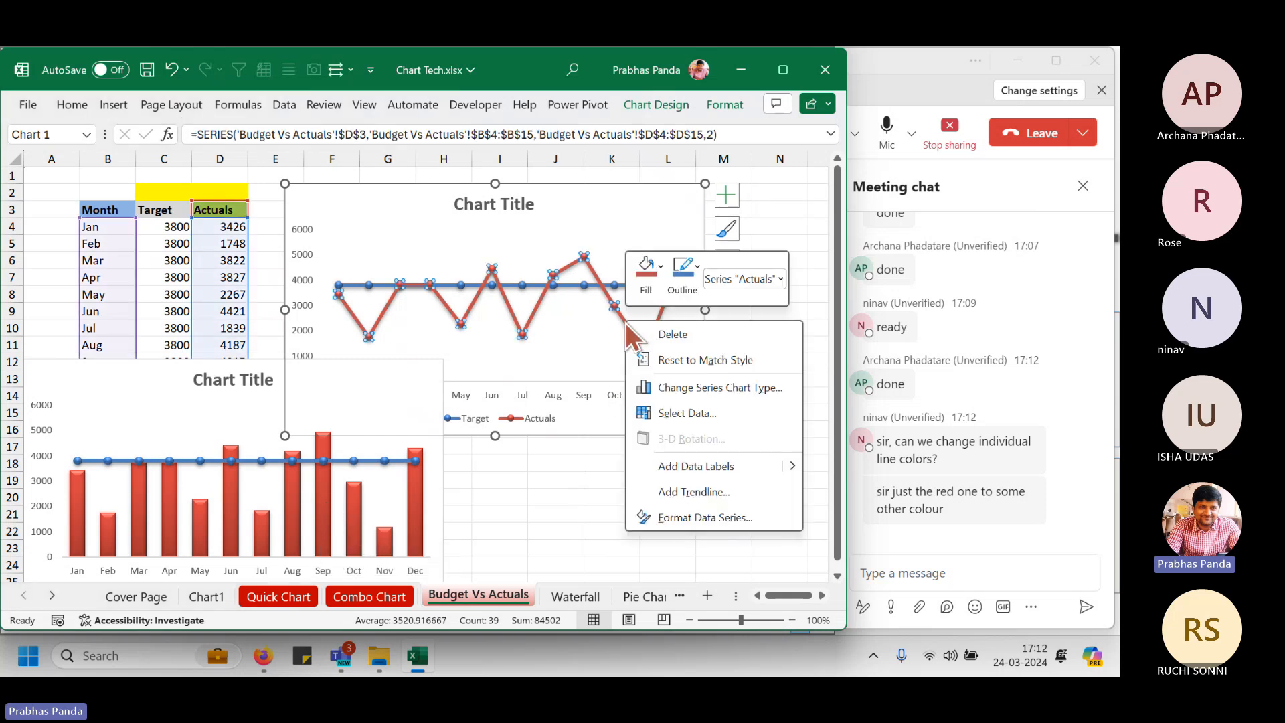
left_click(689, 274)
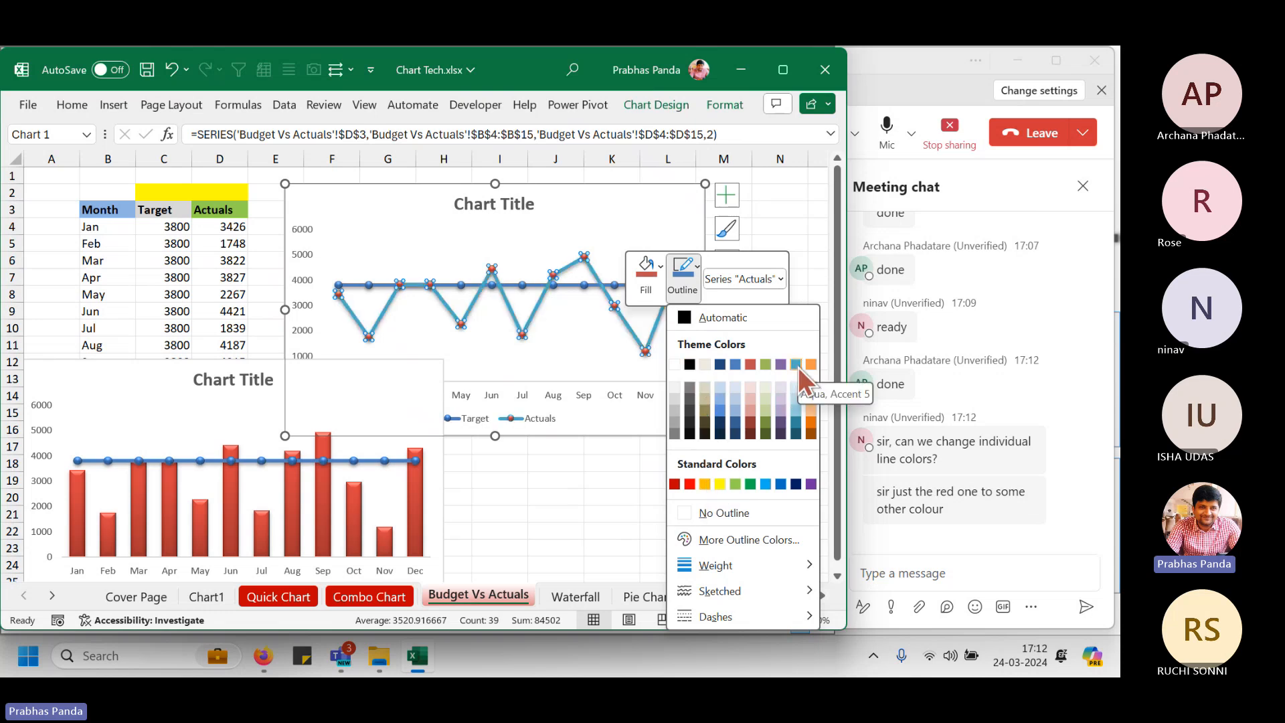
left_click(771, 199)
Recolour only the Nov to Dec segment of the Actuals line with a standard orange outline and deselect the chart.
left_click(665, 301)
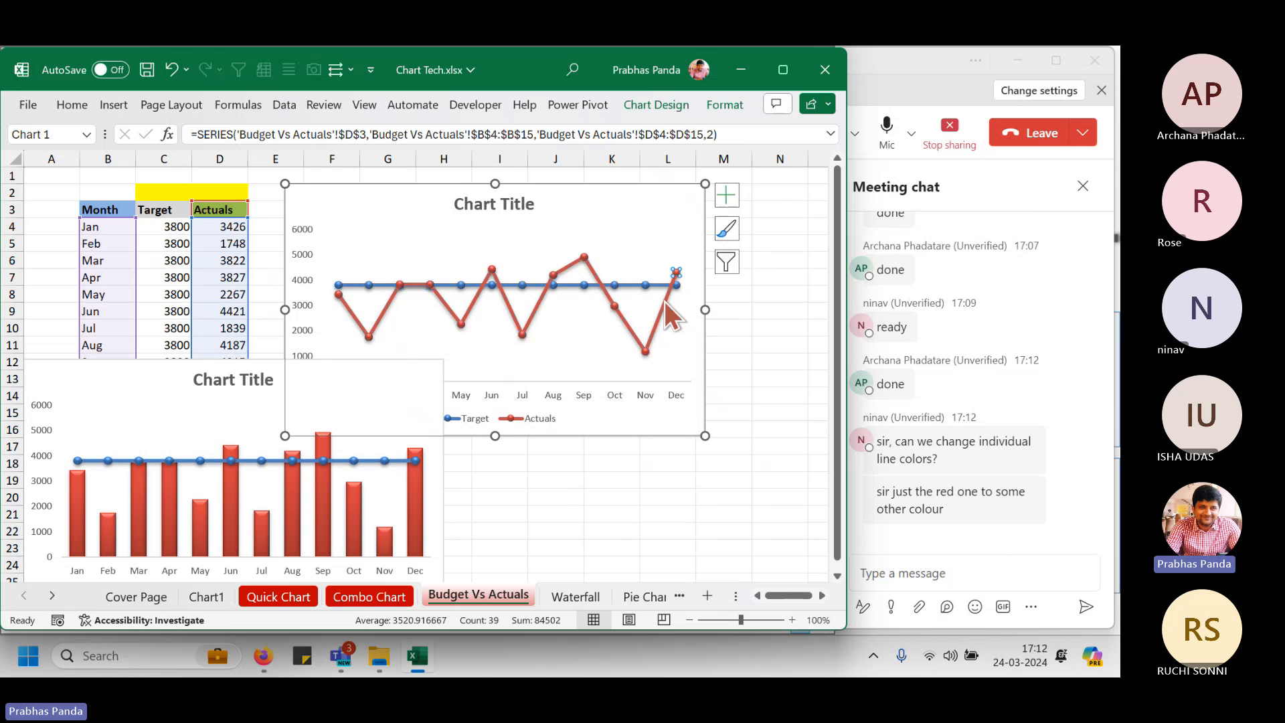
right_click(664, 301)
left_click(721, 253)
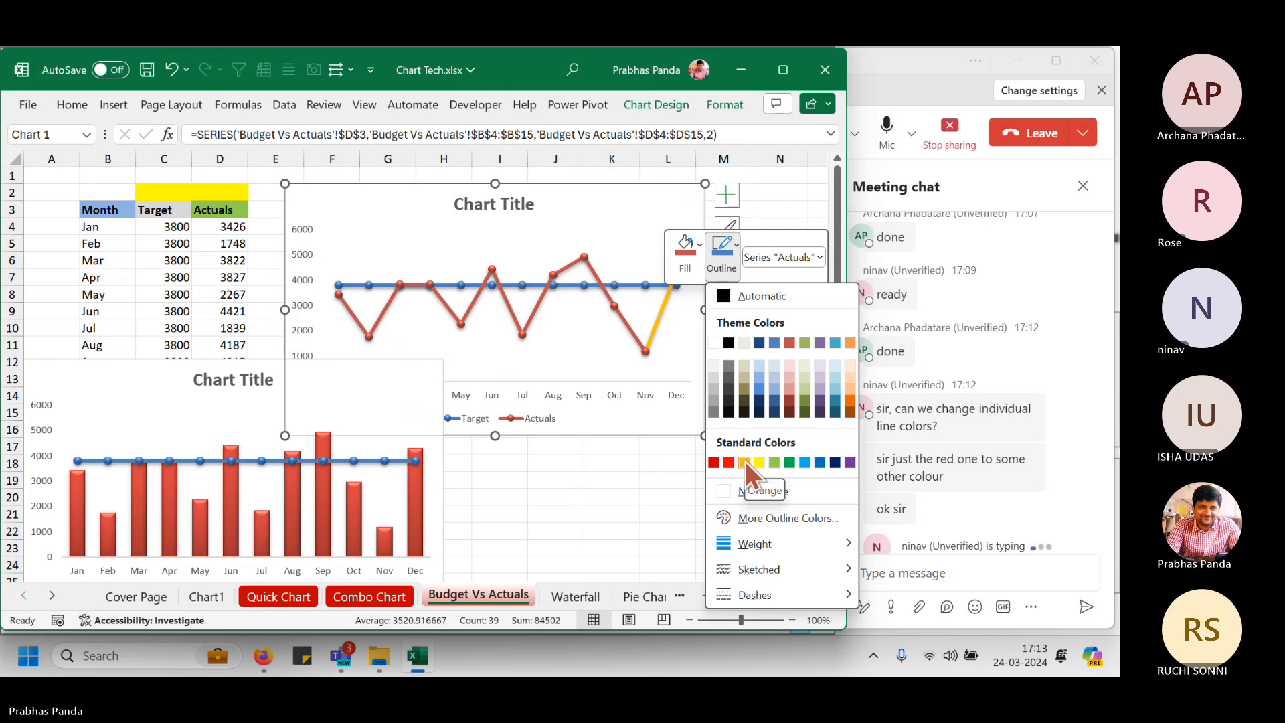
left_click(745, 461)
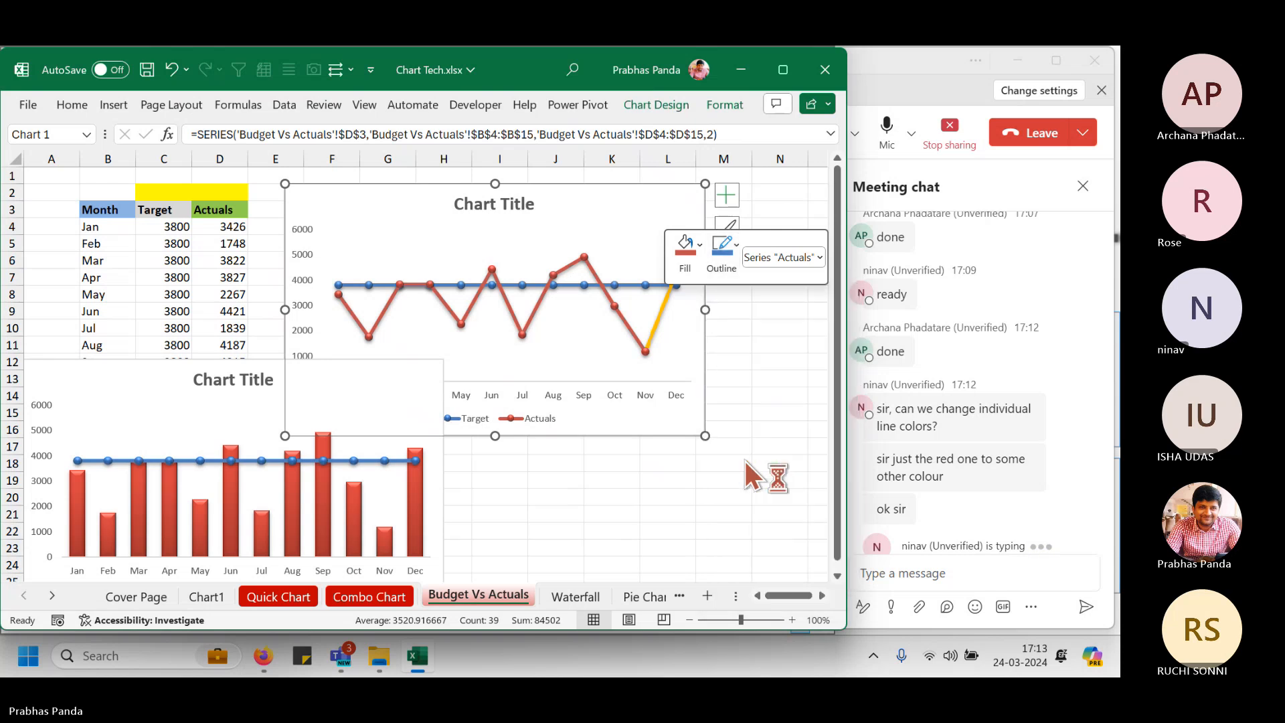
left_click(605, 517)
left_click(534, 500)
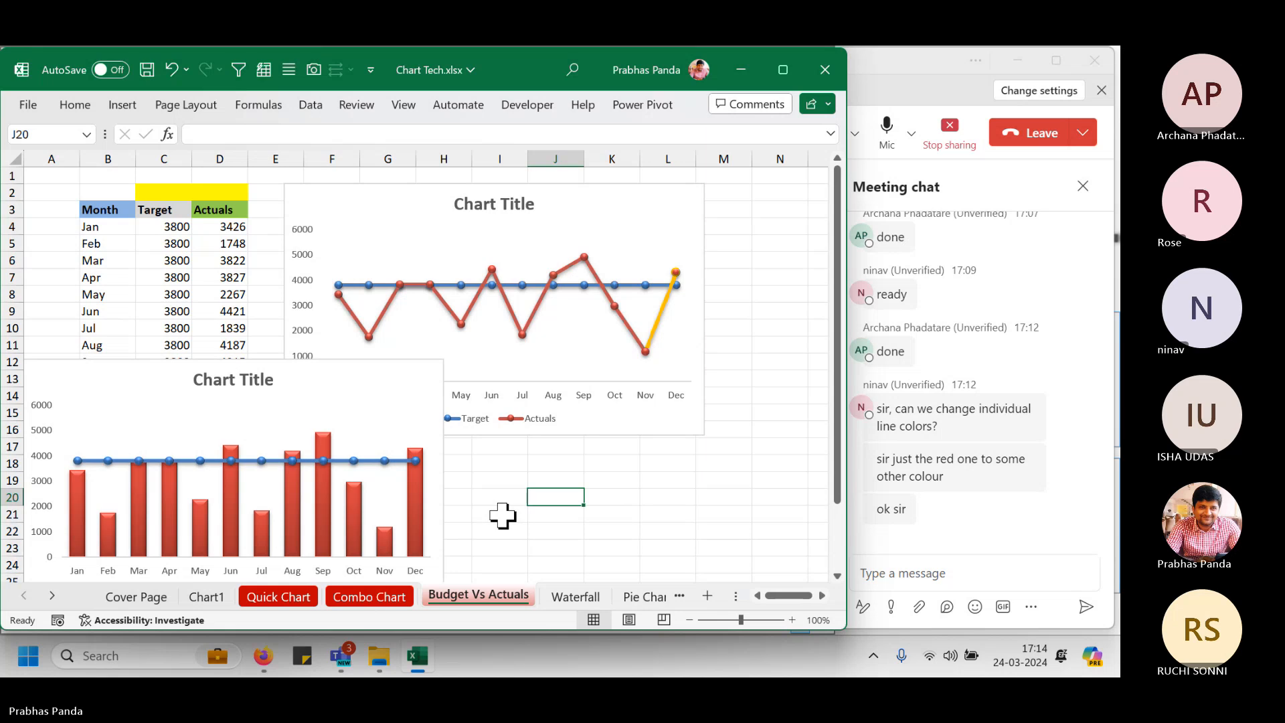
View the Waterfall sheet briefly and open the Pie Chart sheet.
left_click(570, 599)
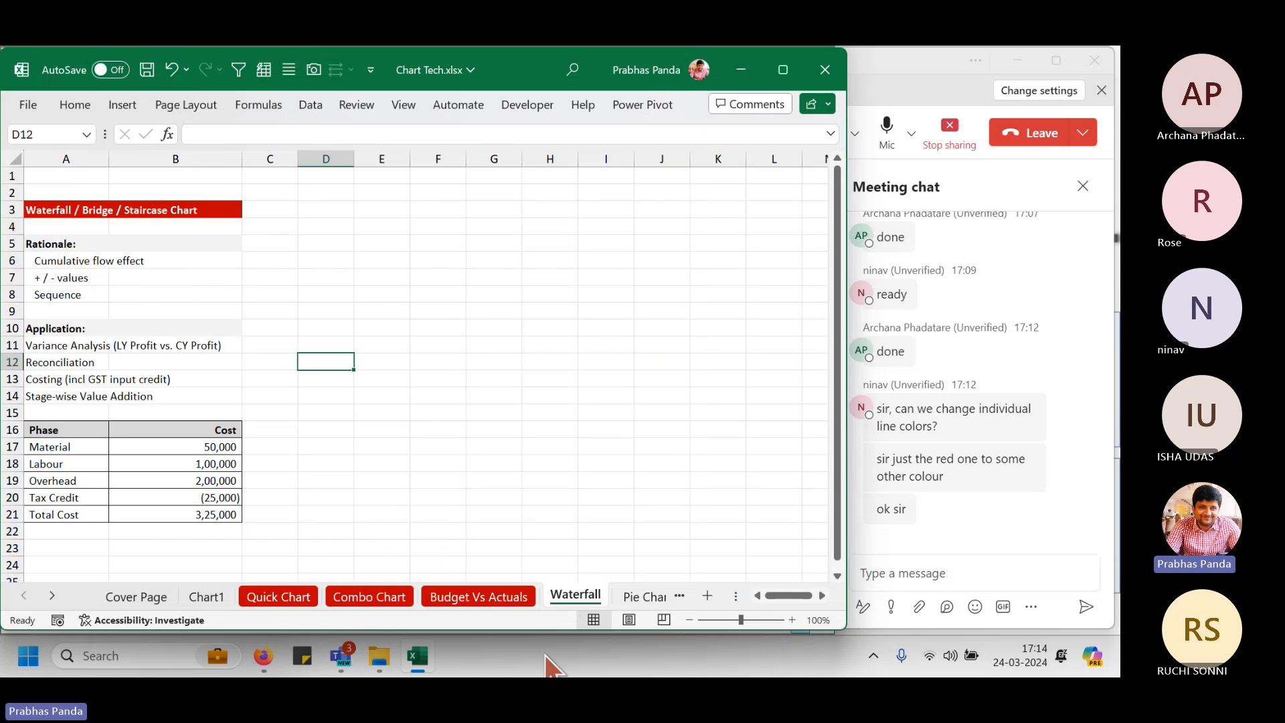
left_click(639, 596)
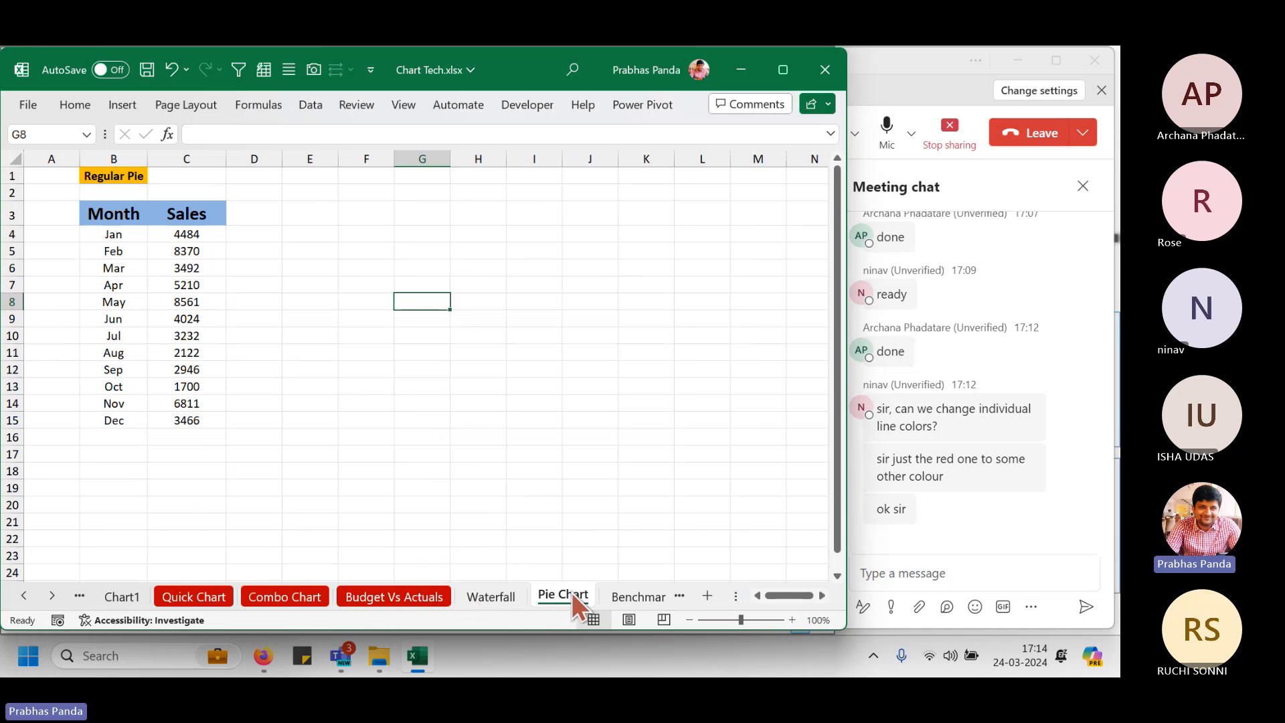
left_click(49, 597)
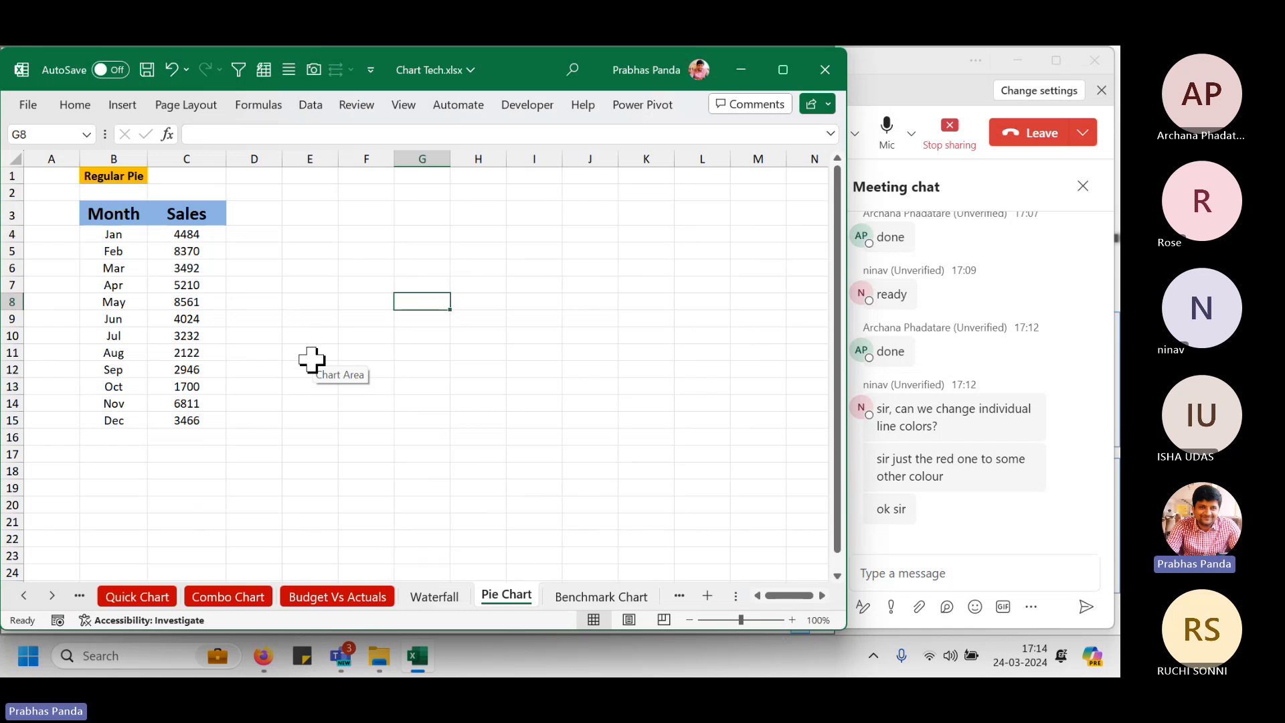
Insert a basic 2-D pie chart from the whole Month and Sales table and place it beside the table, starting at column D.
left_click(181, 269)
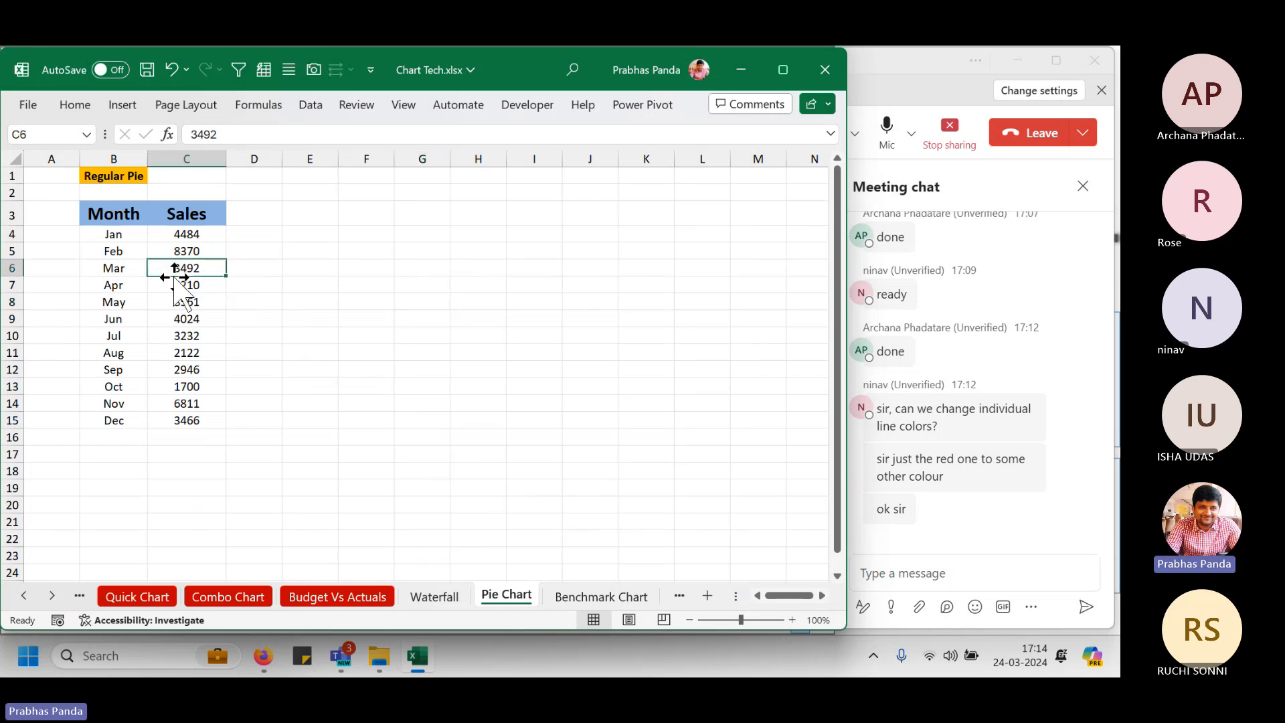
key("ctrl+a")
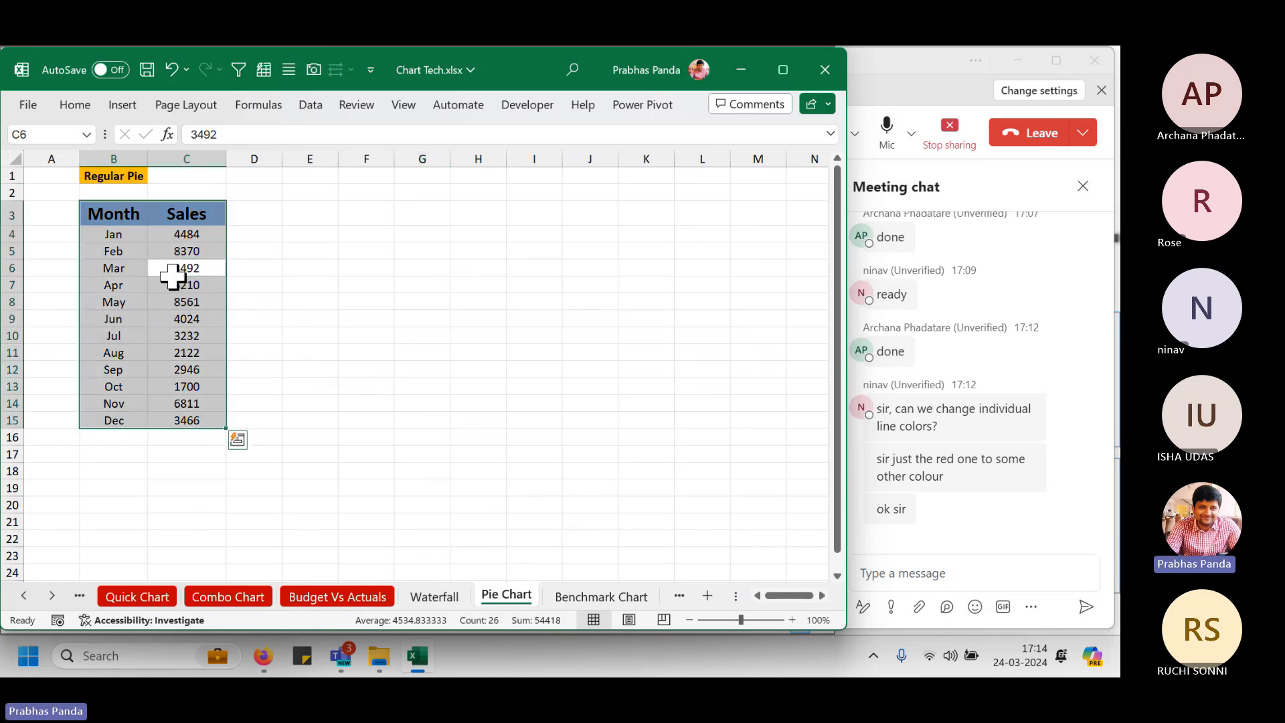
left_click(121, 105)
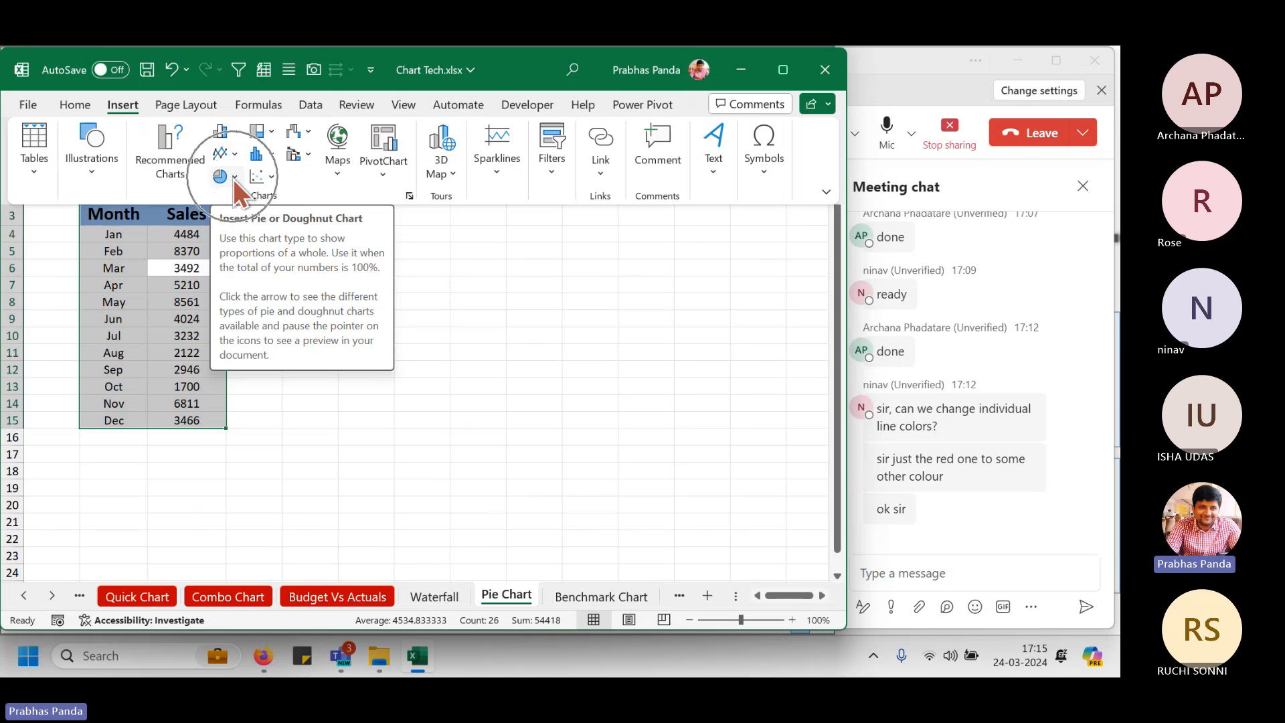
left_click(233, 177)
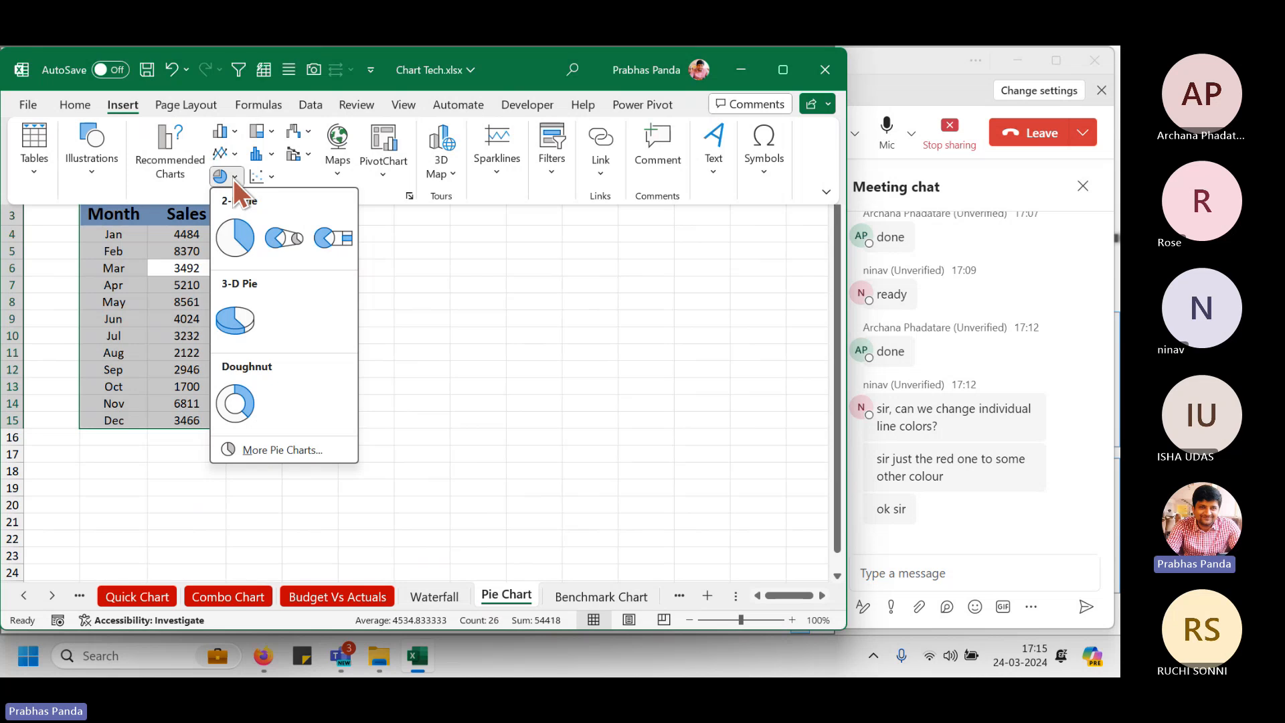
left_click(235, 235)
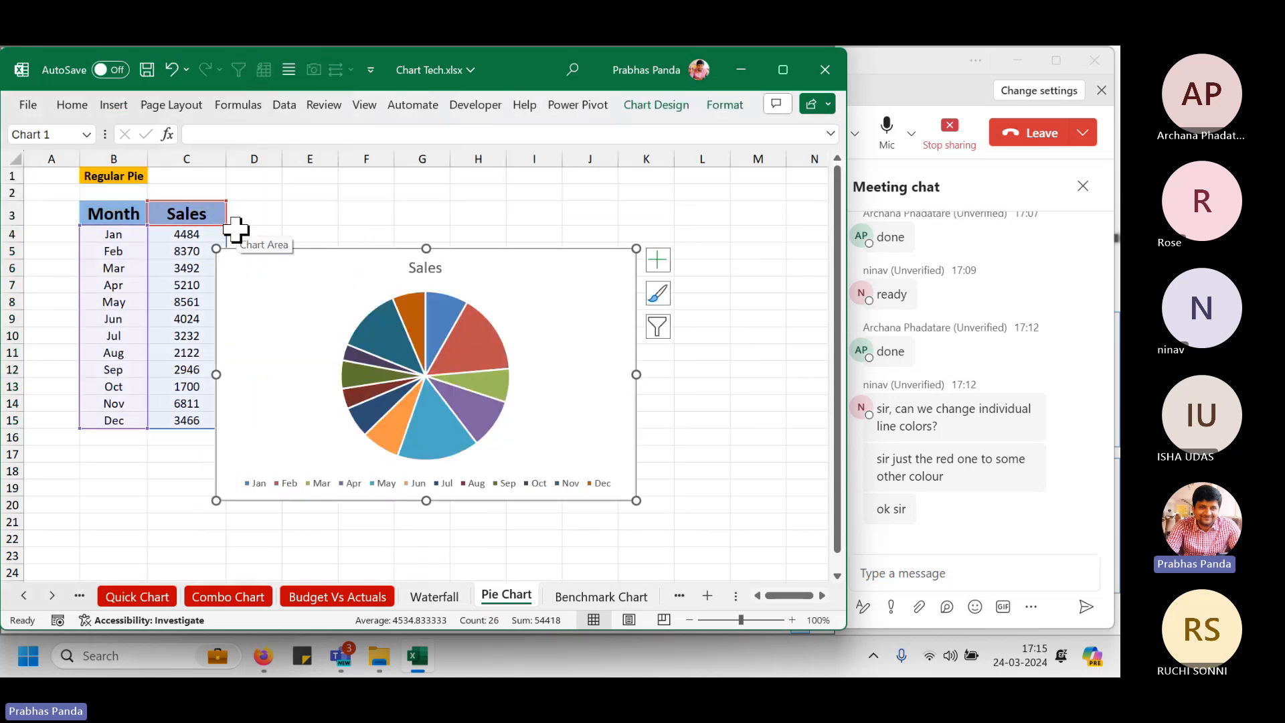
left_click_drag(347, 252, 366, 197)
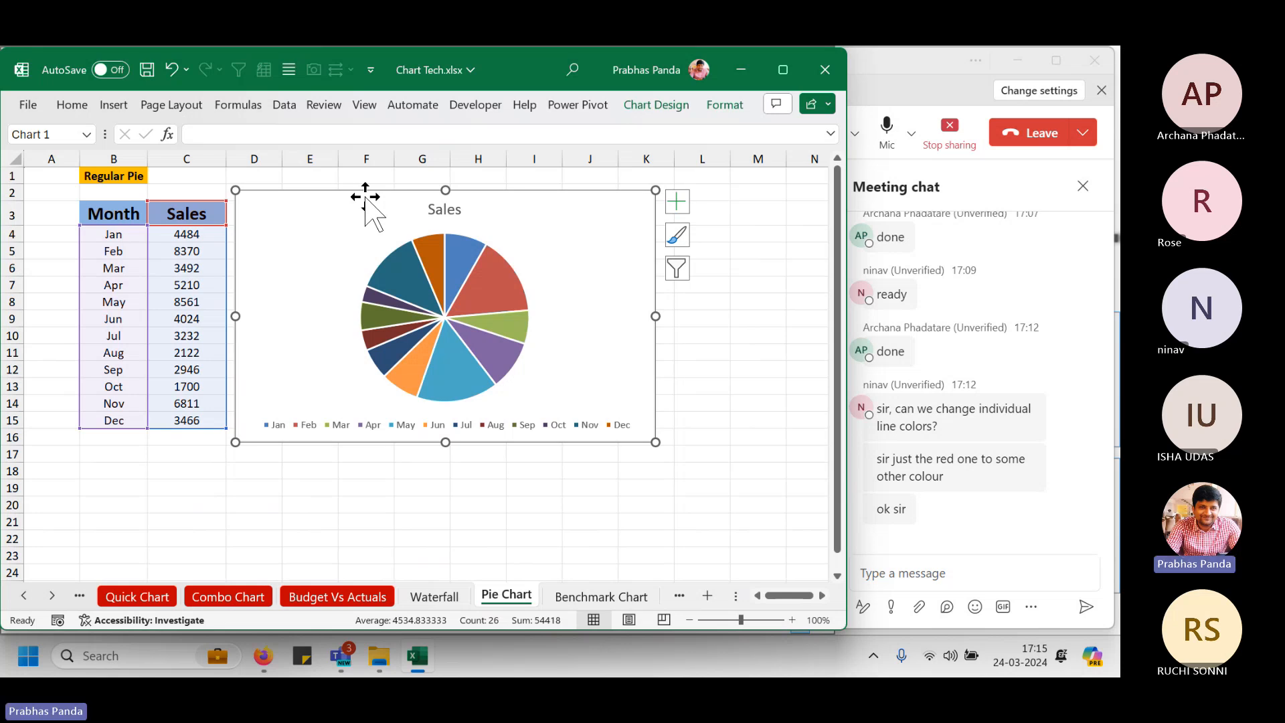
Apply the last gallery chart style, with bevelled slices, to the Sales pie chart.
left_click(655, 104)
left_click(494, 183)
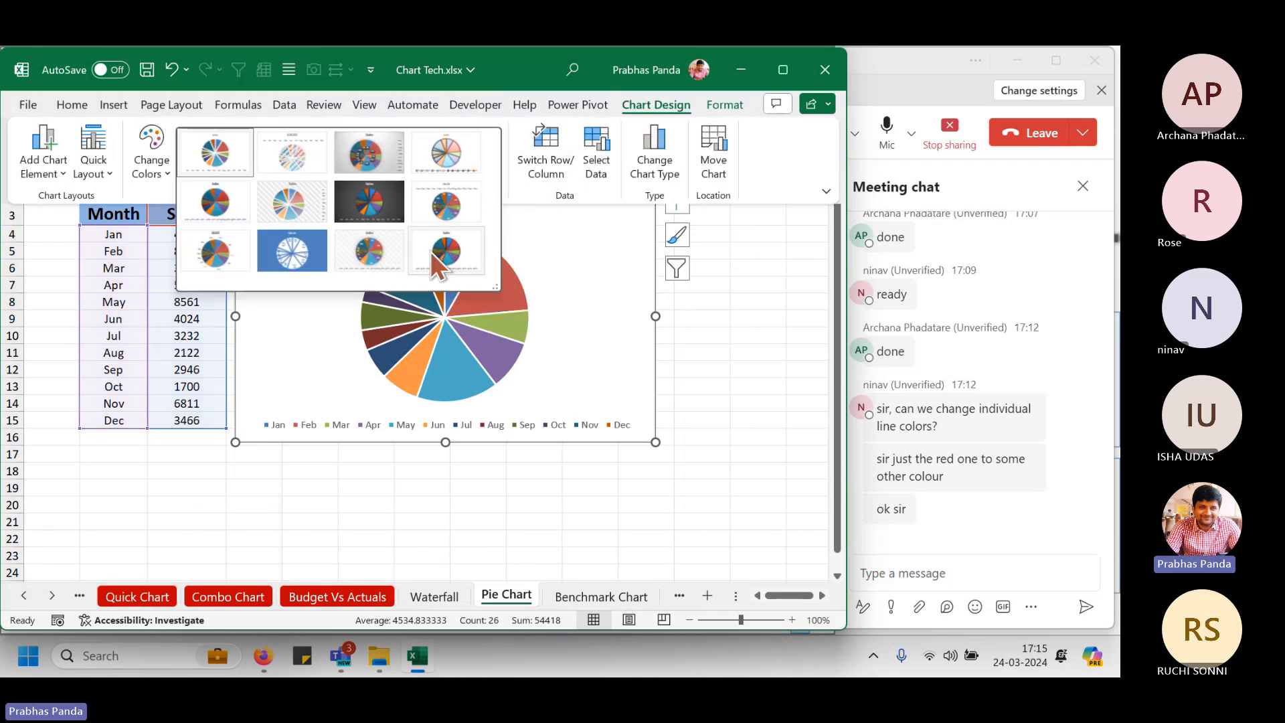
left_click(439, 261)
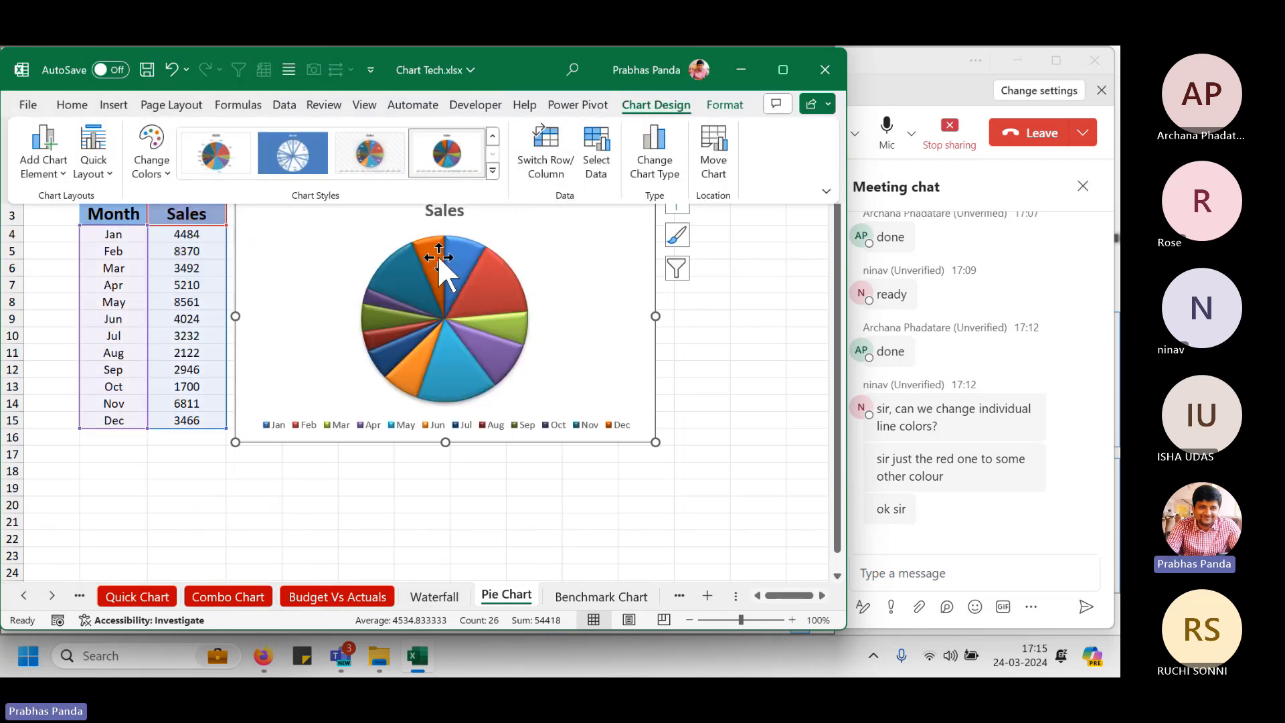
Delete the pie chart's legend and move the Sales title to the chart's upper-right corner.
left_click(348, 431)
left_click(347, 425)
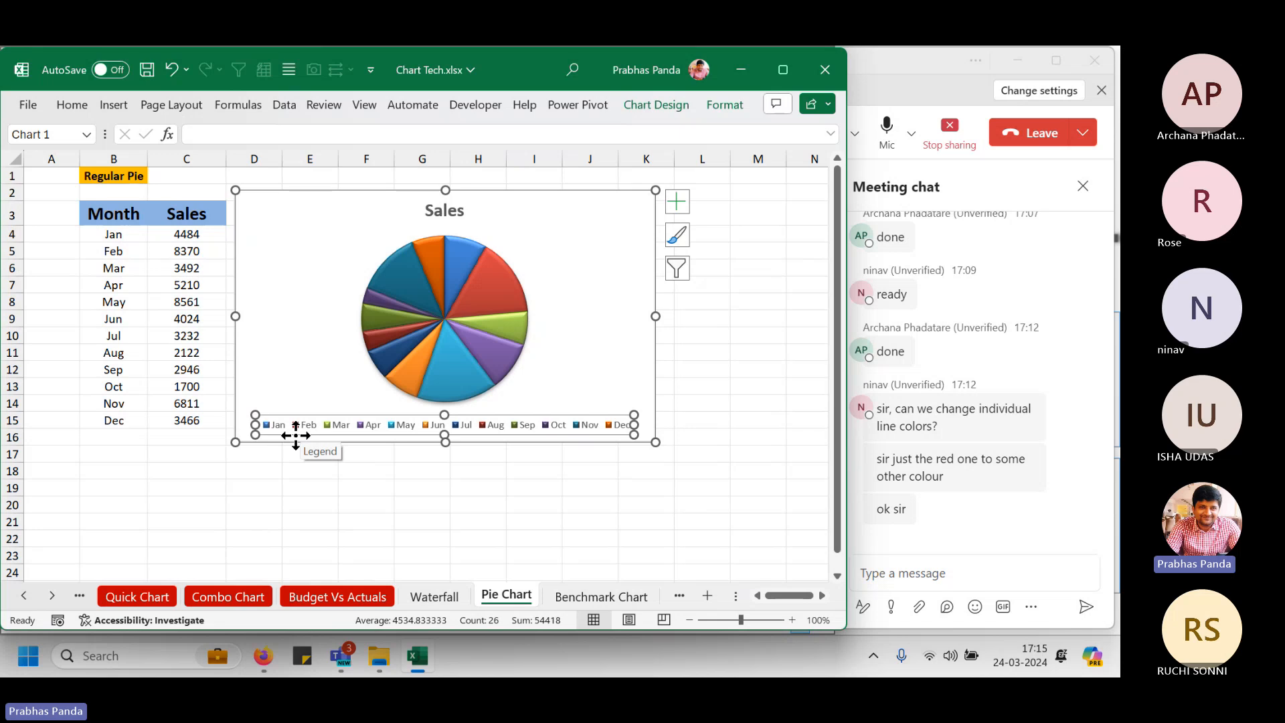
key("Delete")
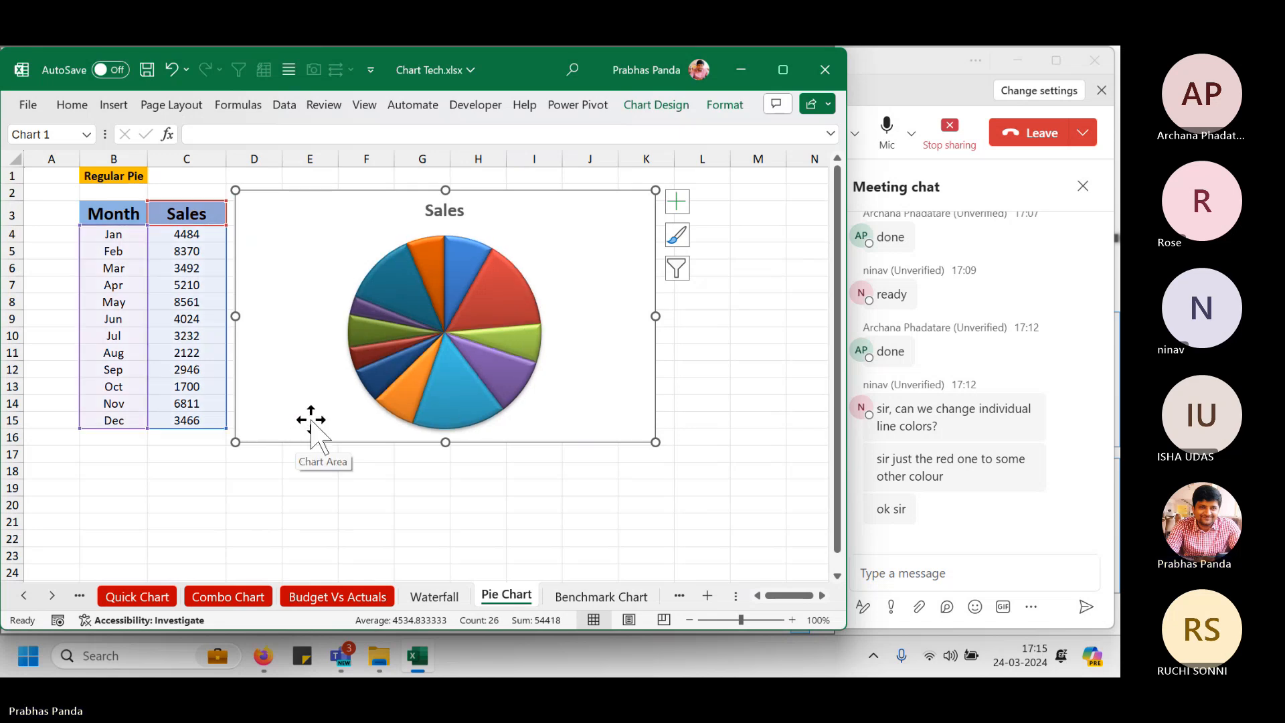
left_click(443, 211)
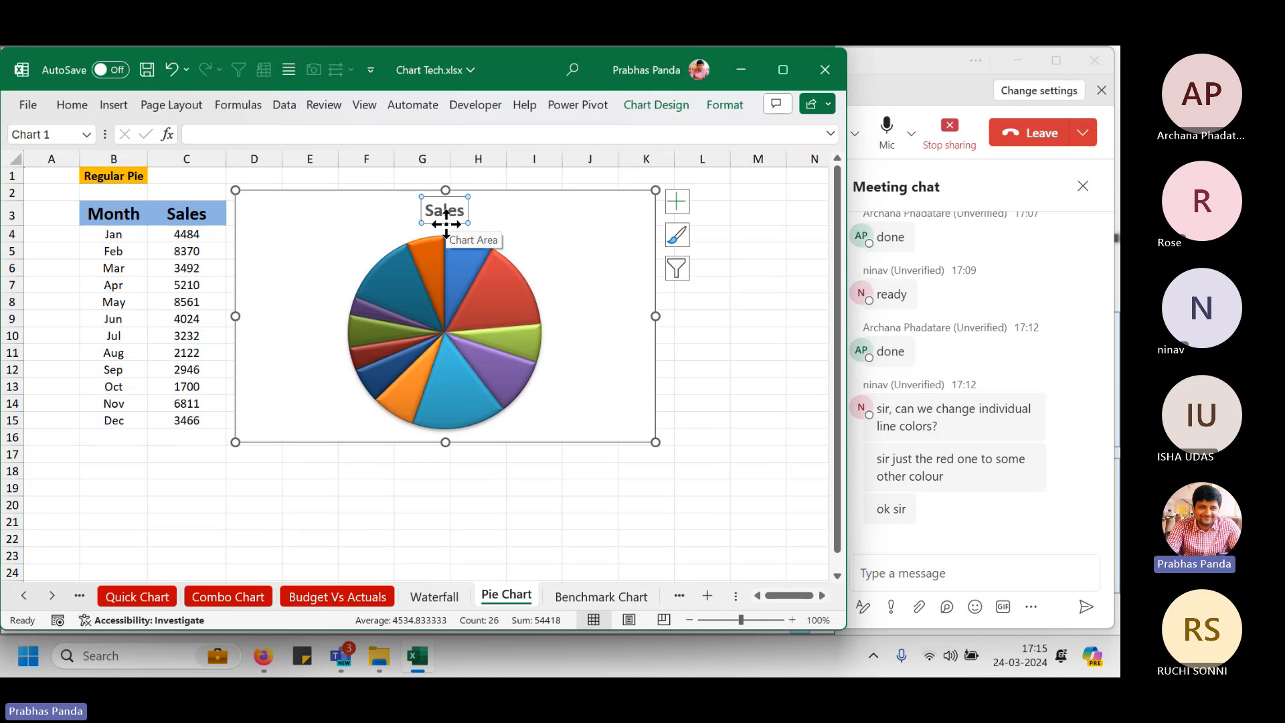
left_click_drag(445, 224, 622, 224)
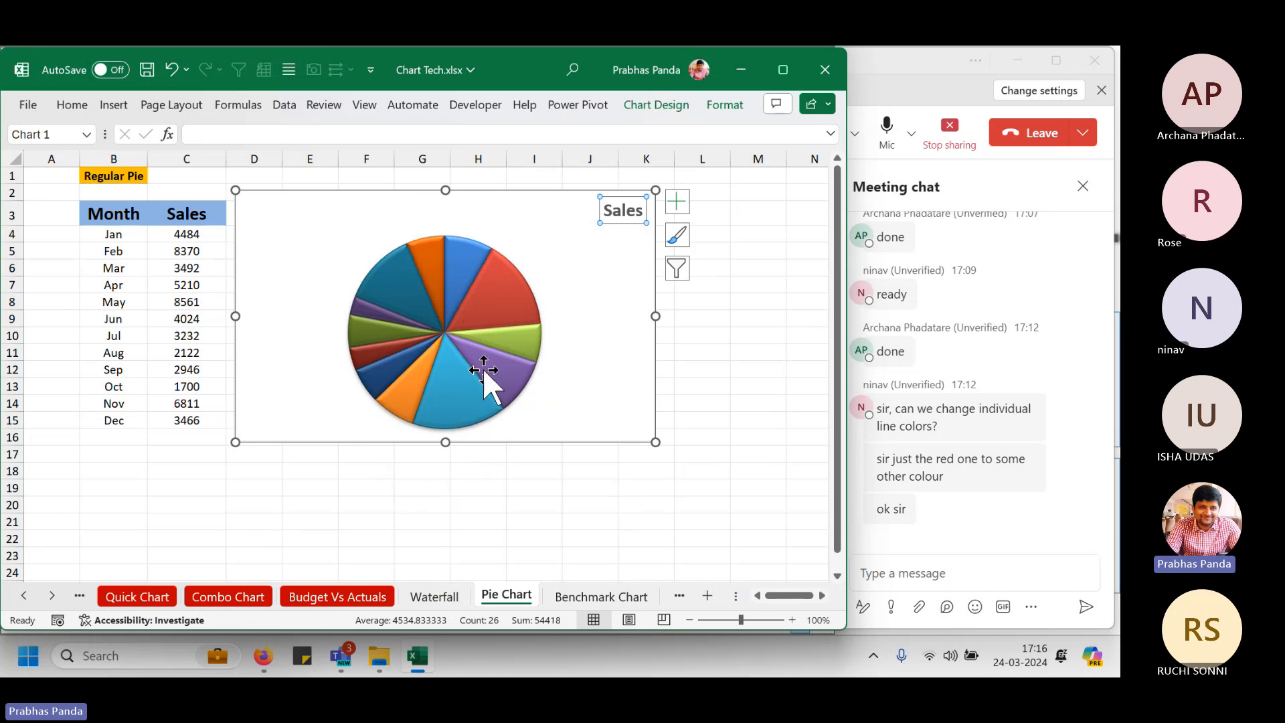
Add data labels to the Sales pie, position them at Outside End and make them bold.
right_click(482, 303)
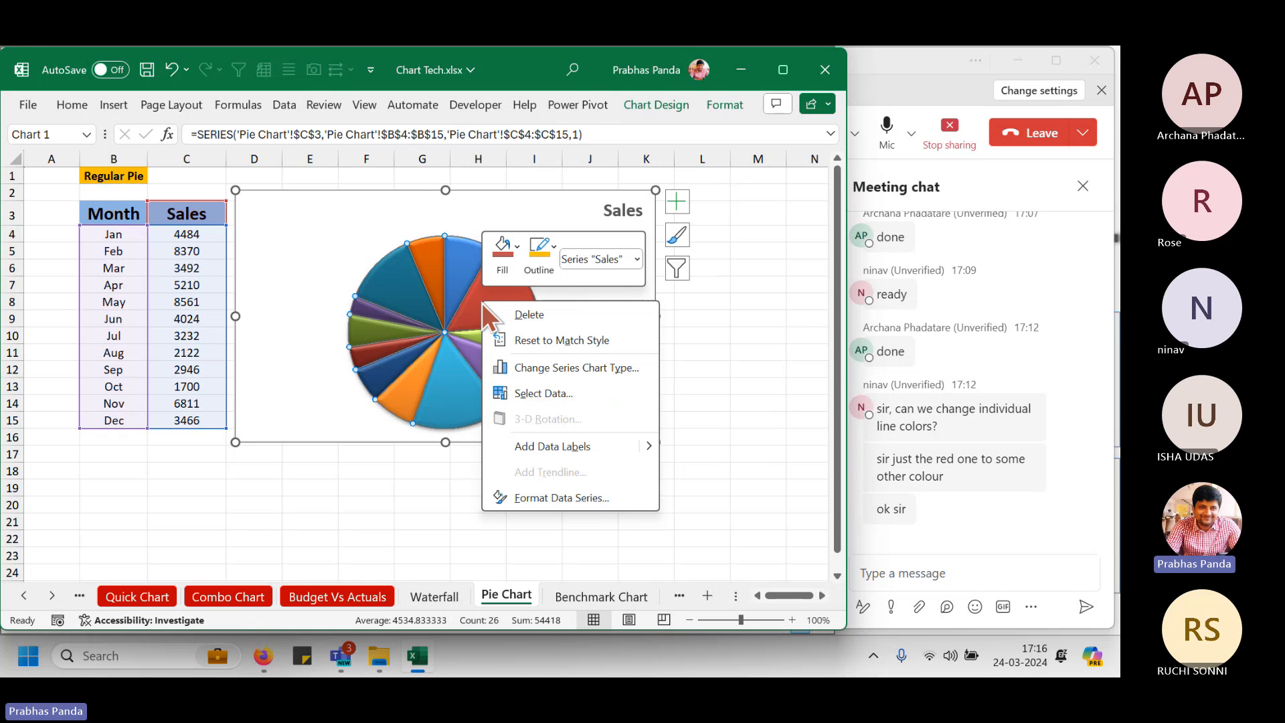
left_click(551, 445)
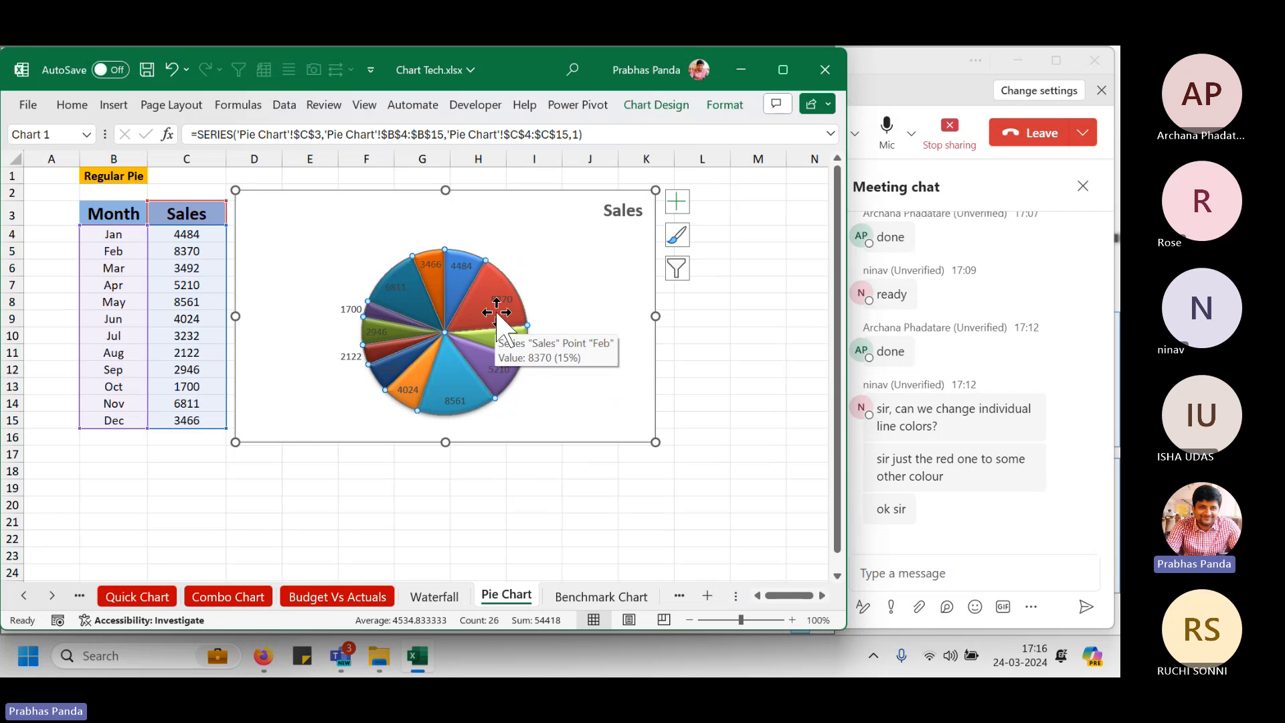
left_click(353, 308)
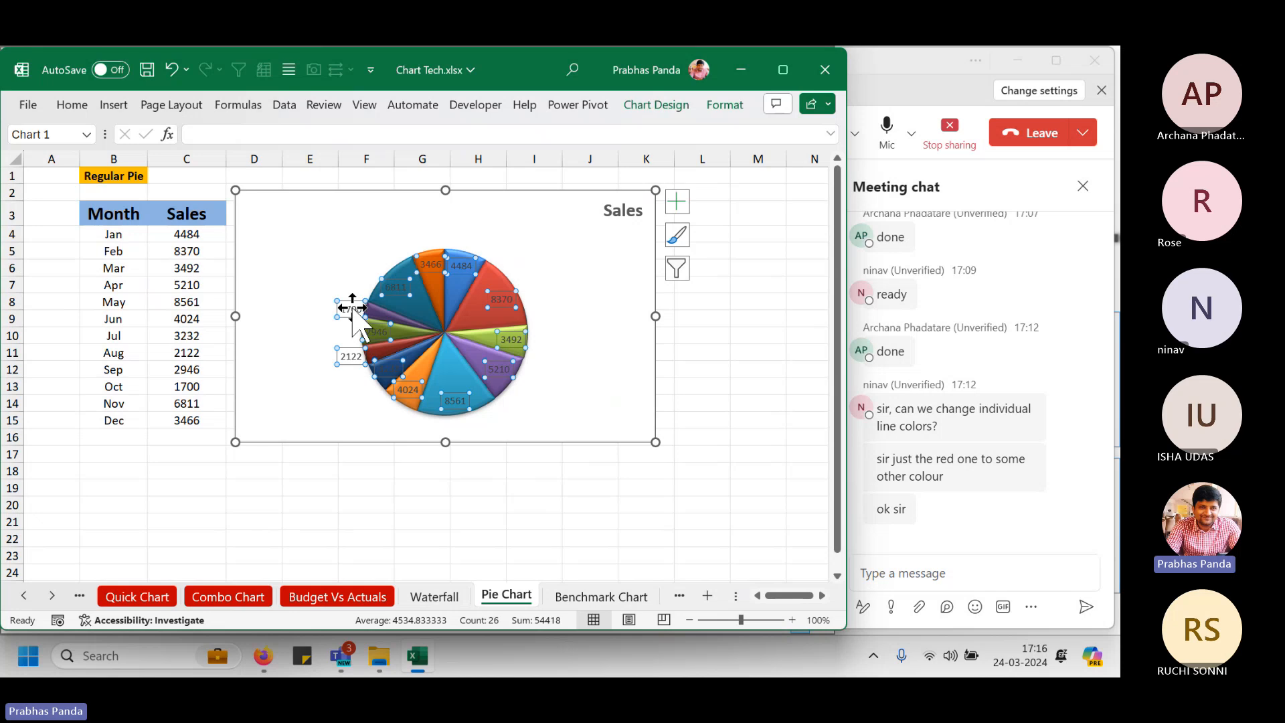
right_click(353, 308)
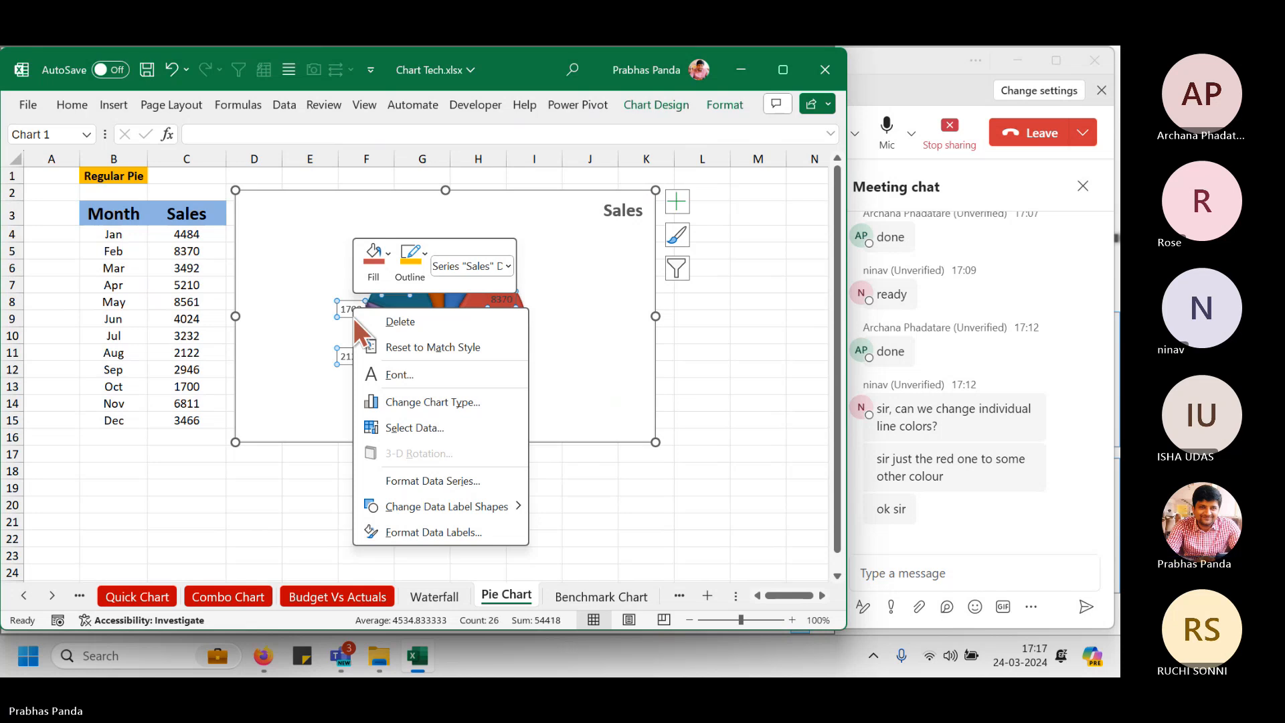
left_click(425, 531)
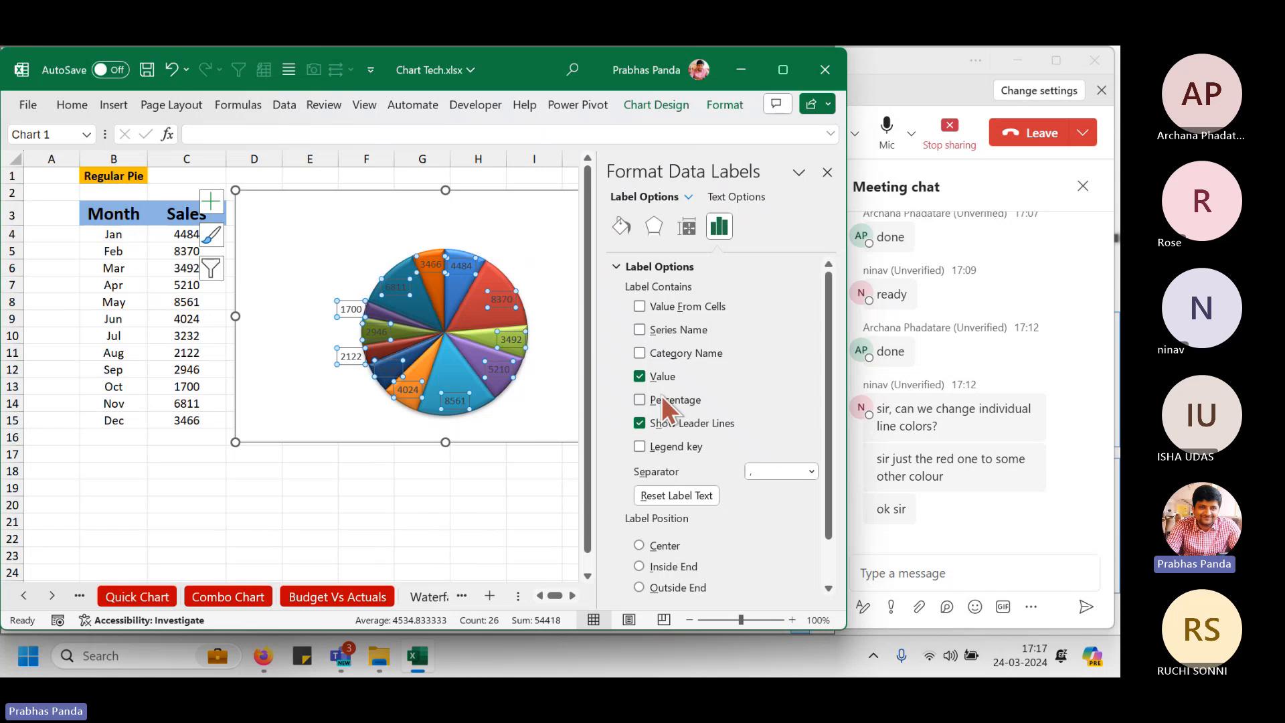
scroll(763, 510, "down", 1)
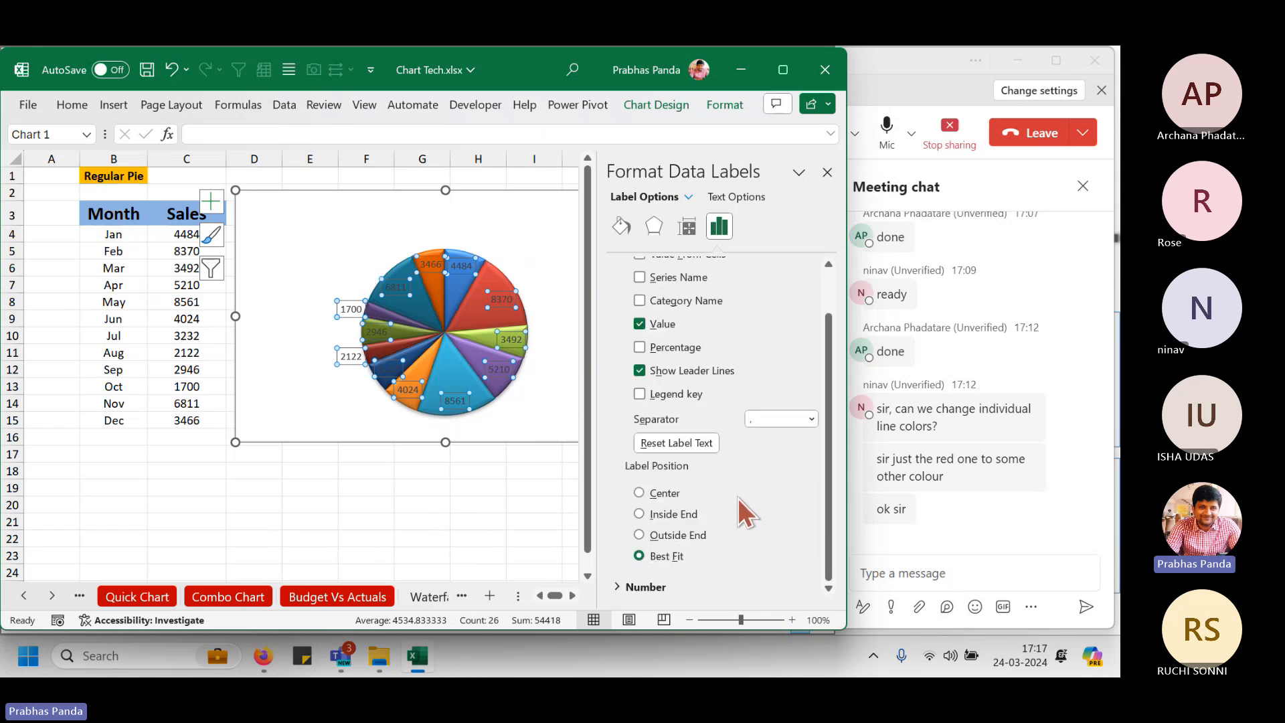
left_click(672, 539)
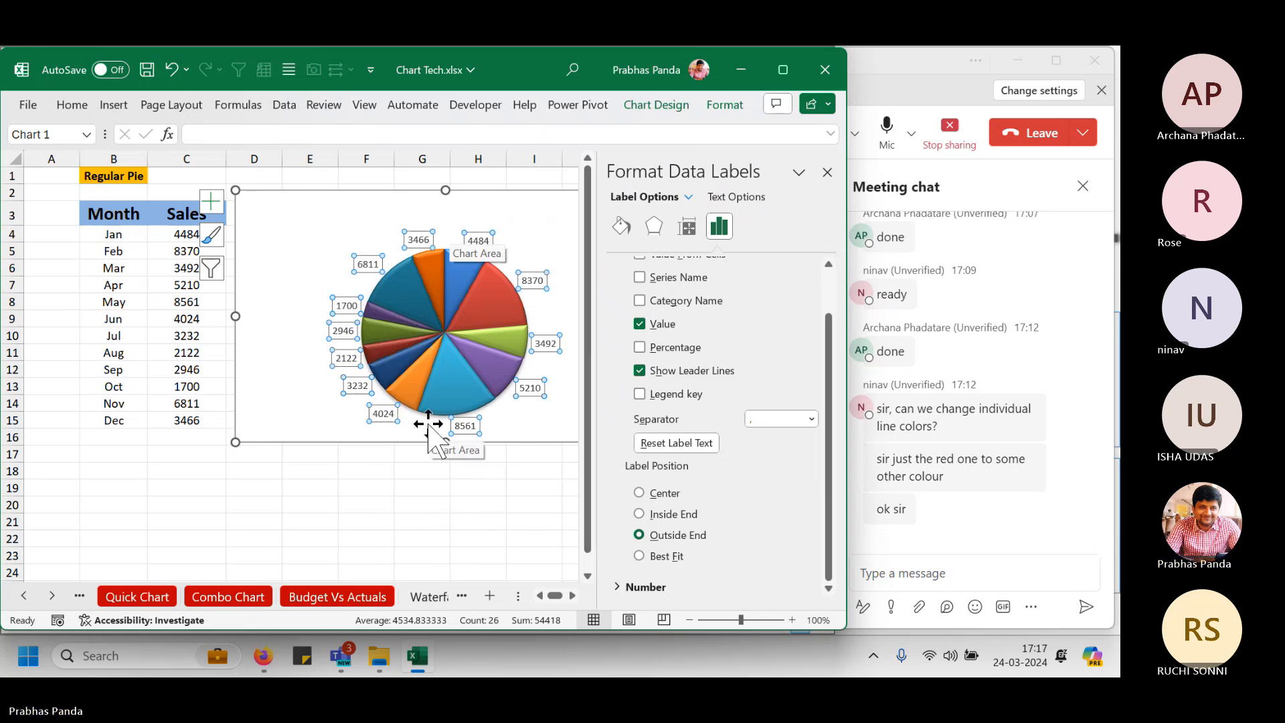
key("ctrl+b")
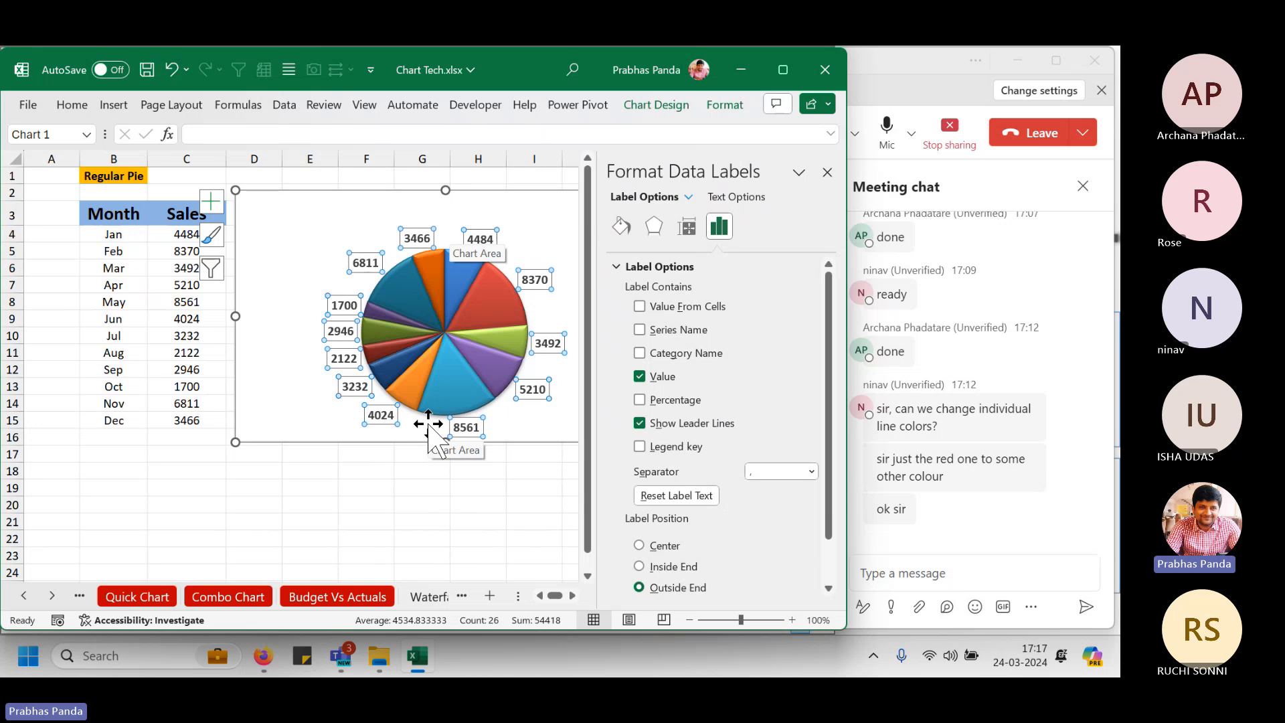
Make the pie's data labels show category name and percentage instead of value, separated by a space.
left_click(641, 399)
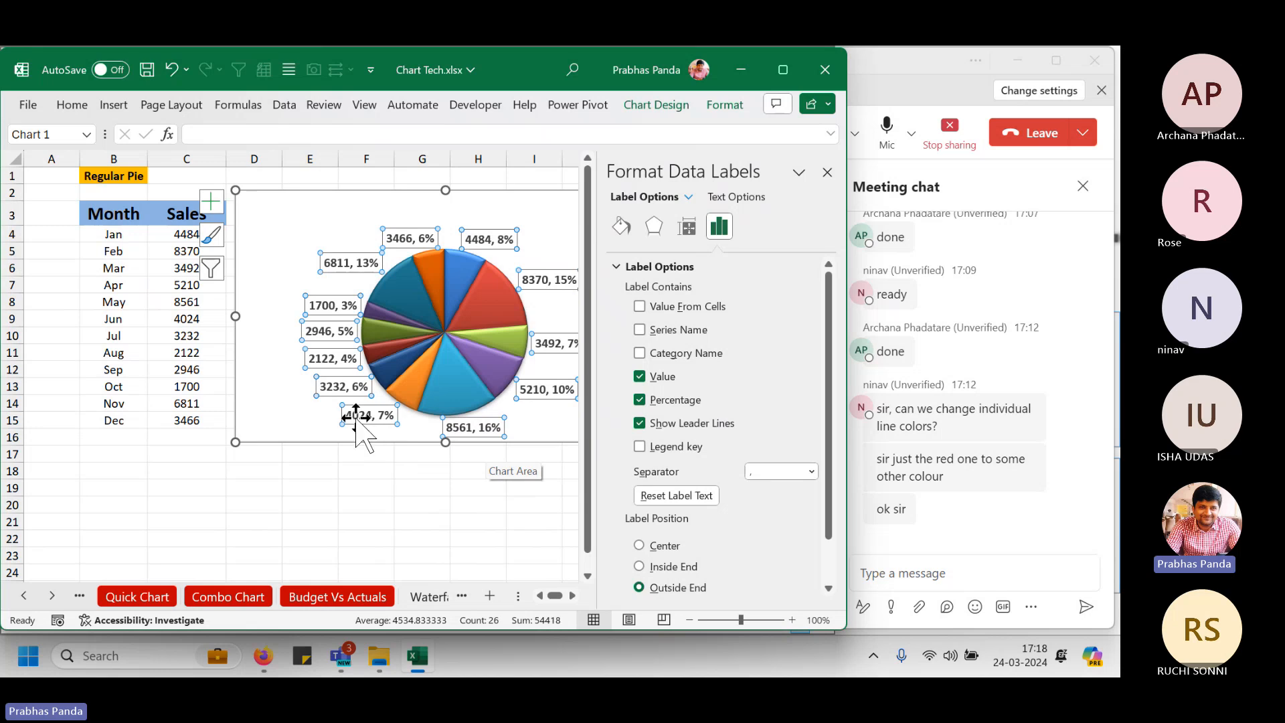
left_click(640, 376)
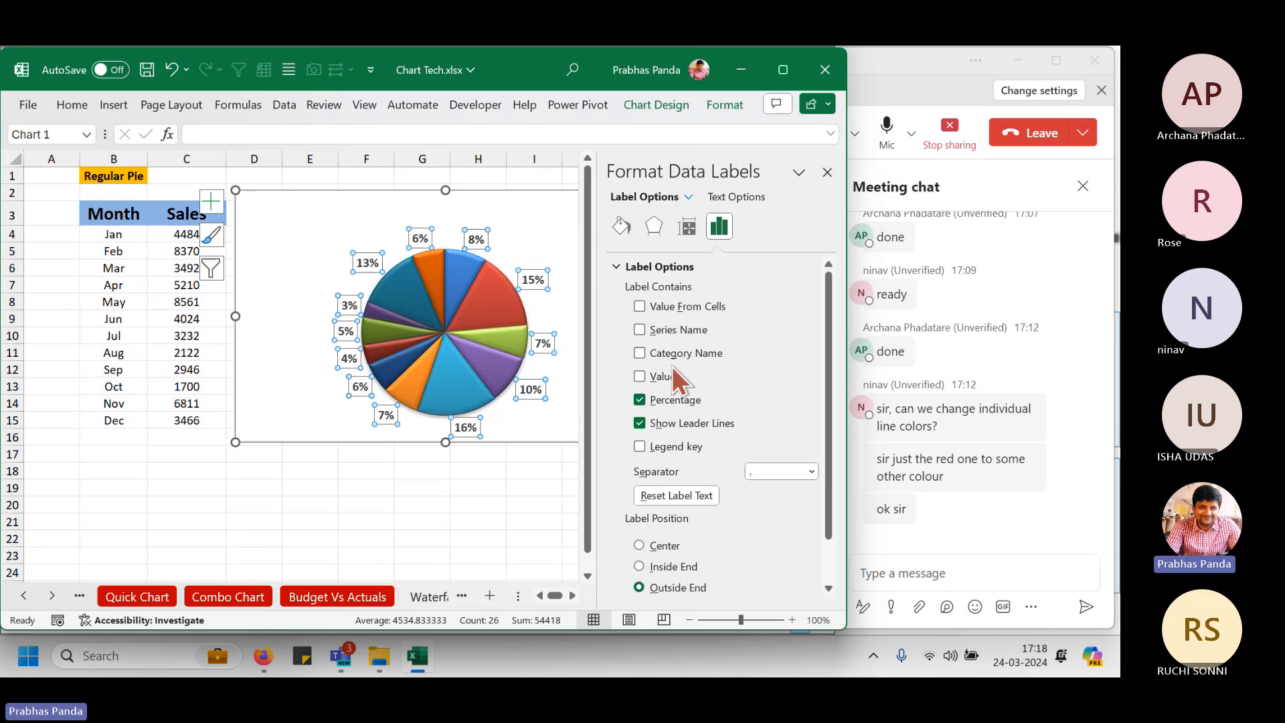
left_click(639, 353)
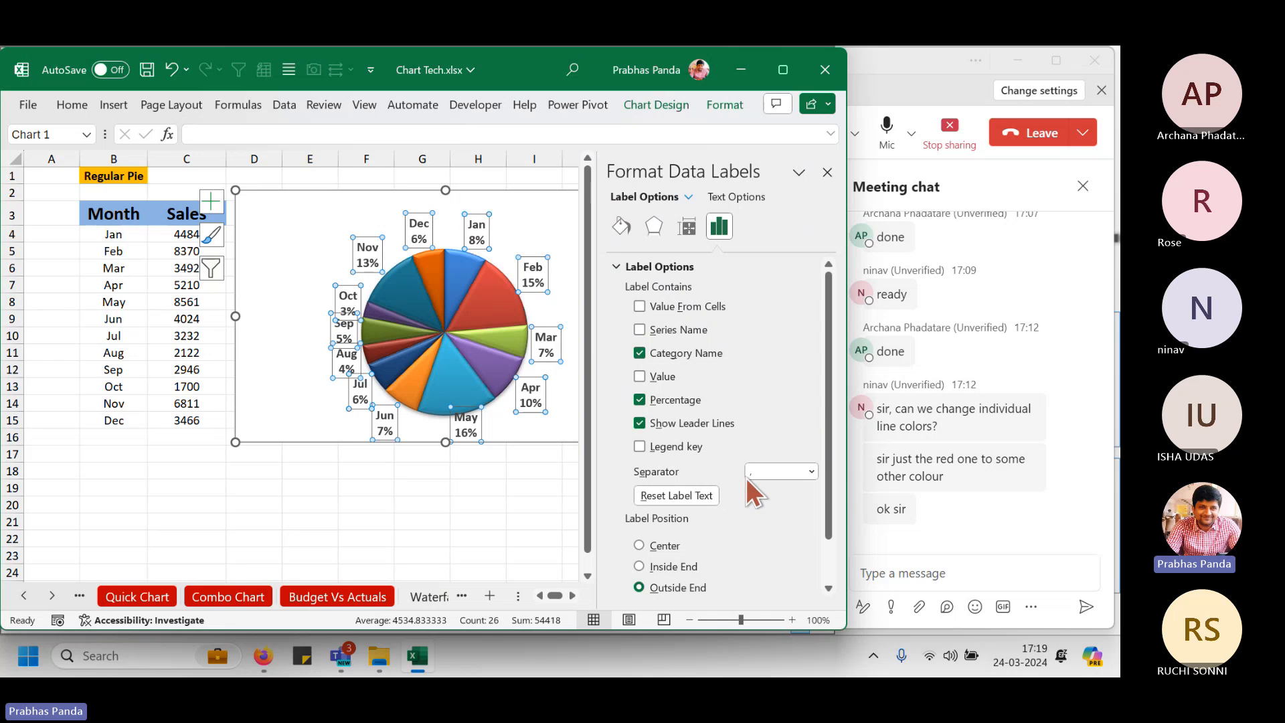
left_click(811, 471)
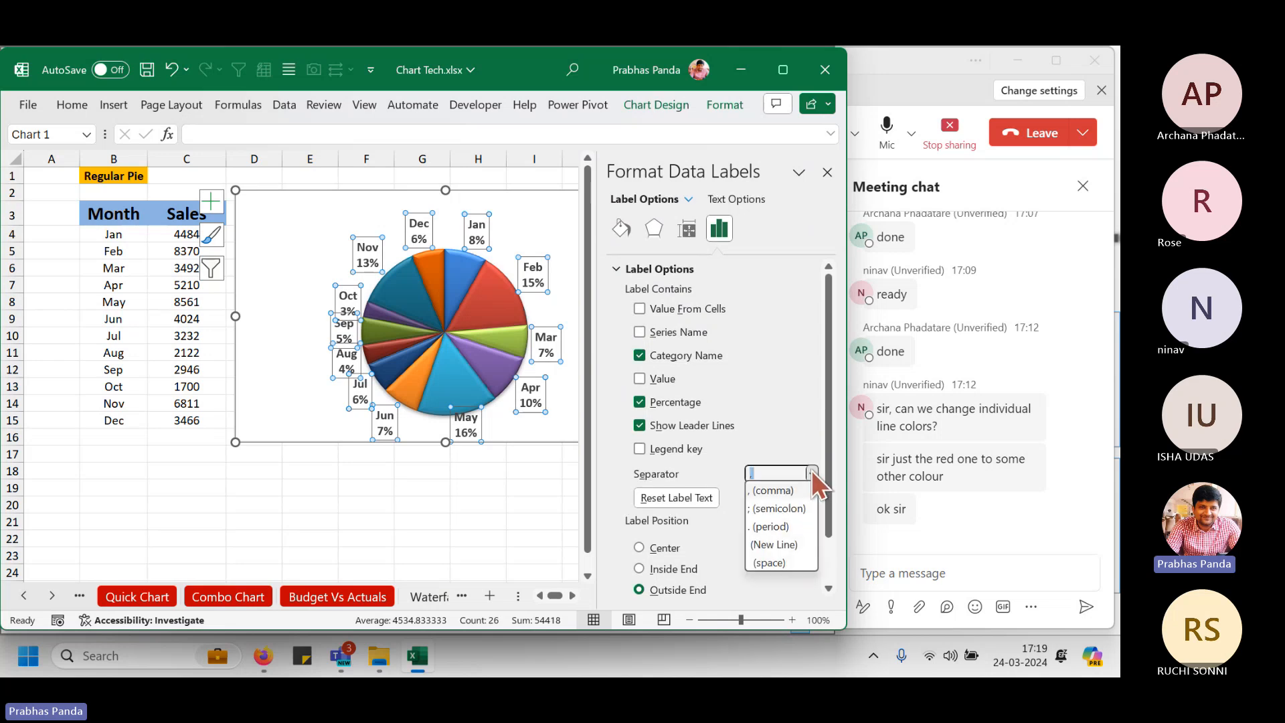
left_click(783, 564)
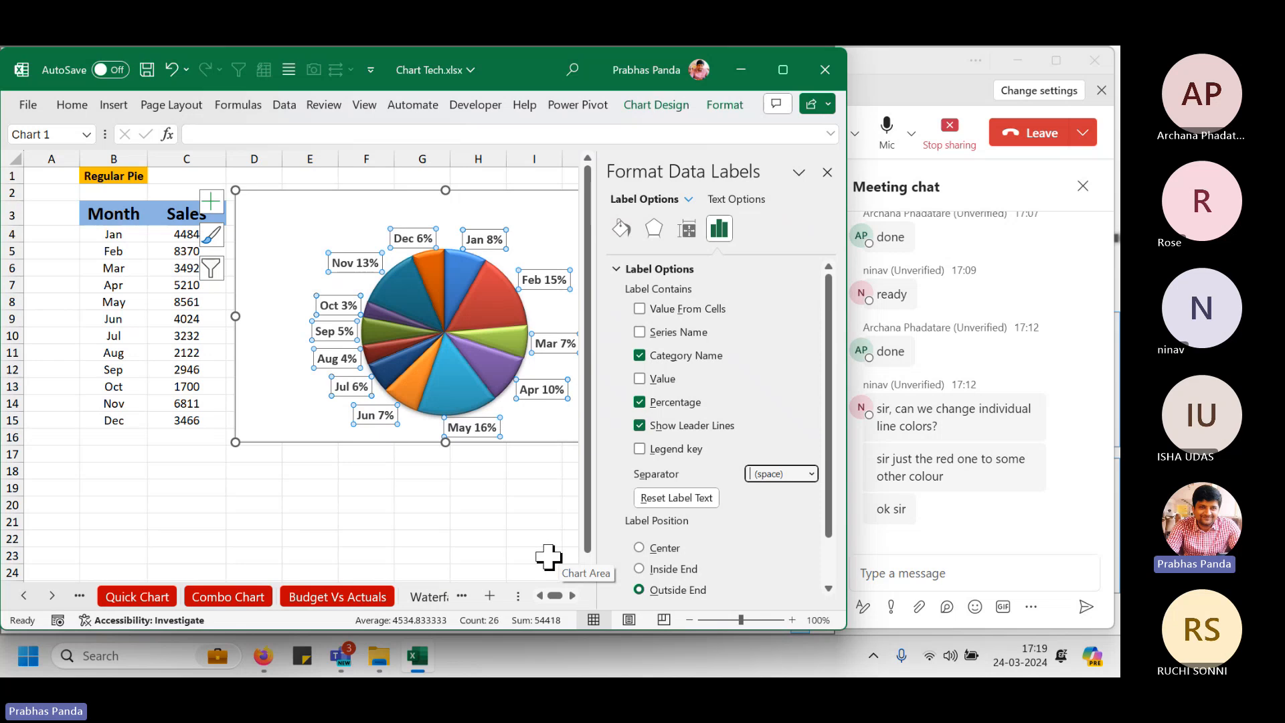
left_click(831, 177)
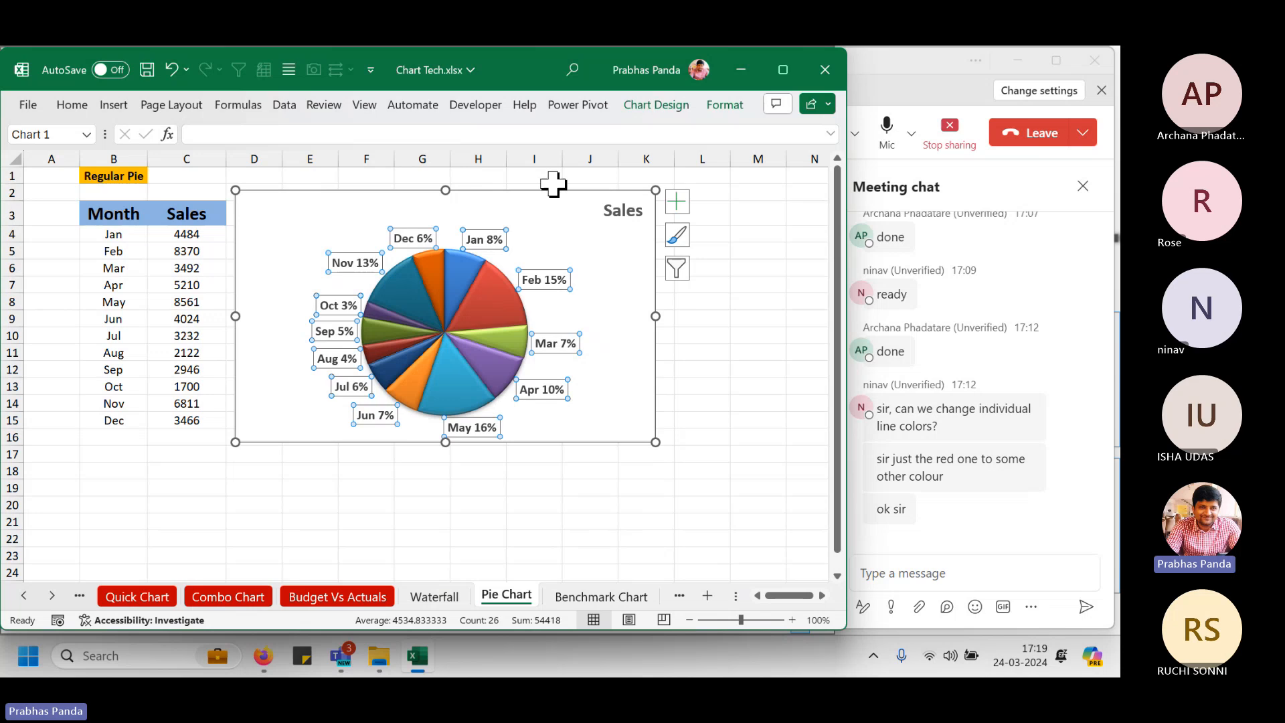
left_click(530, 200)
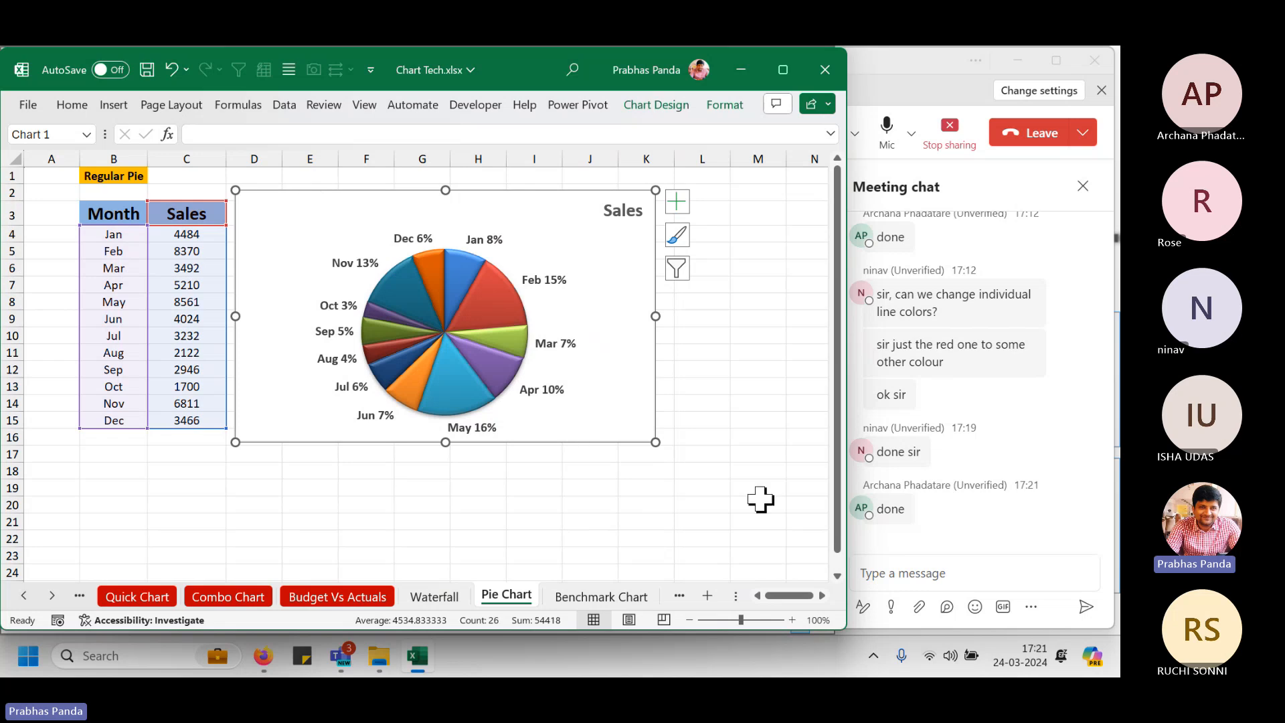
Enlarge the pie chart from its lower-right corner so it extends to column M and row 19.
left_click_drag(655, 442, 781, 496)
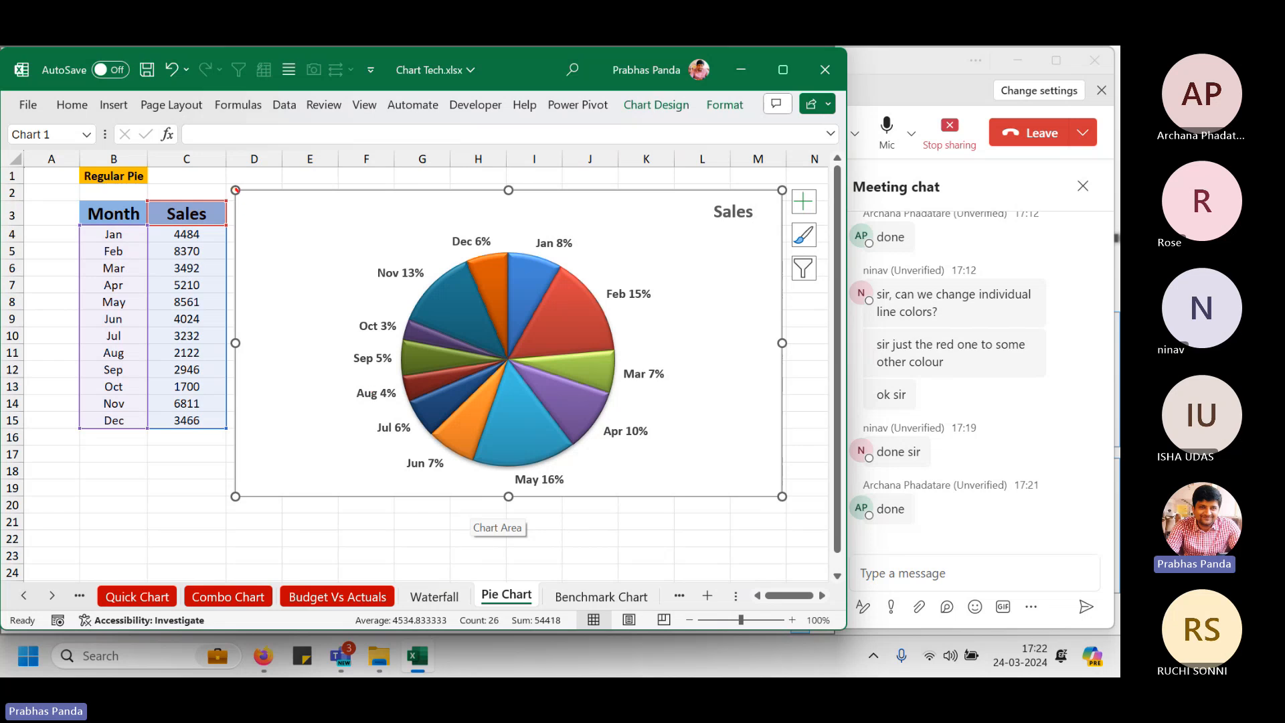
left_click_drag(235, 190, 426, 299)
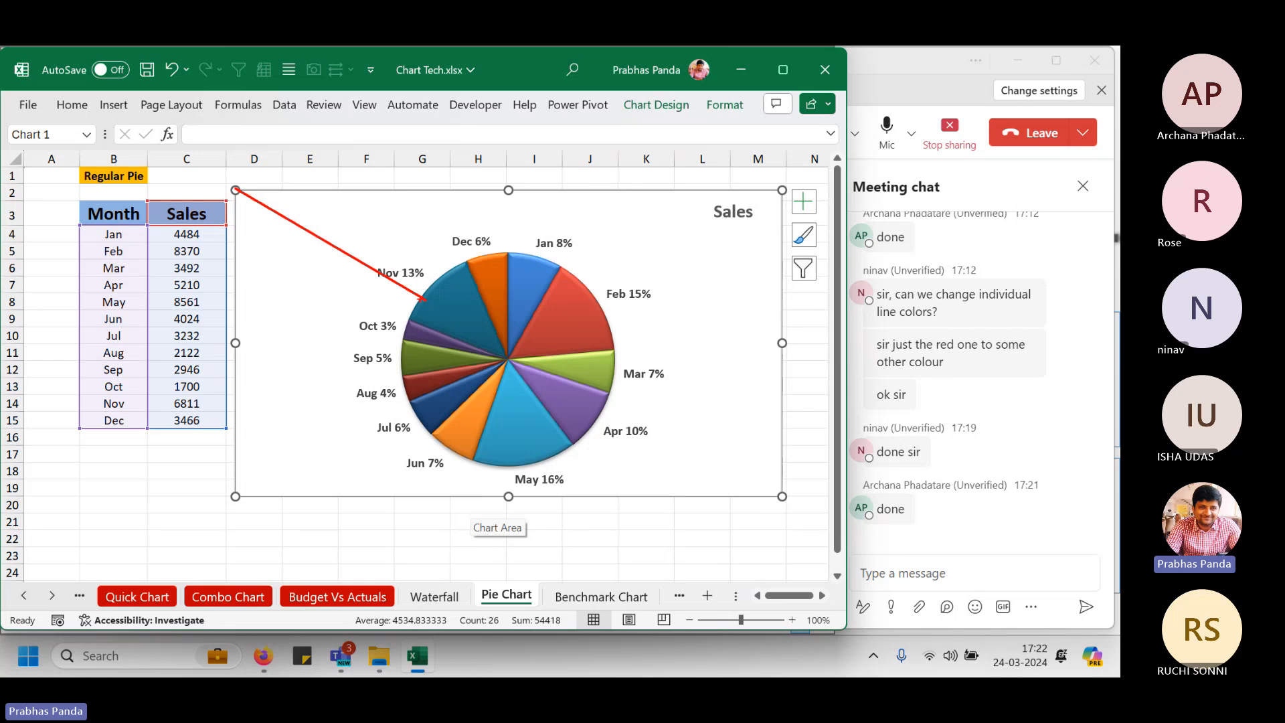
key("Escape")
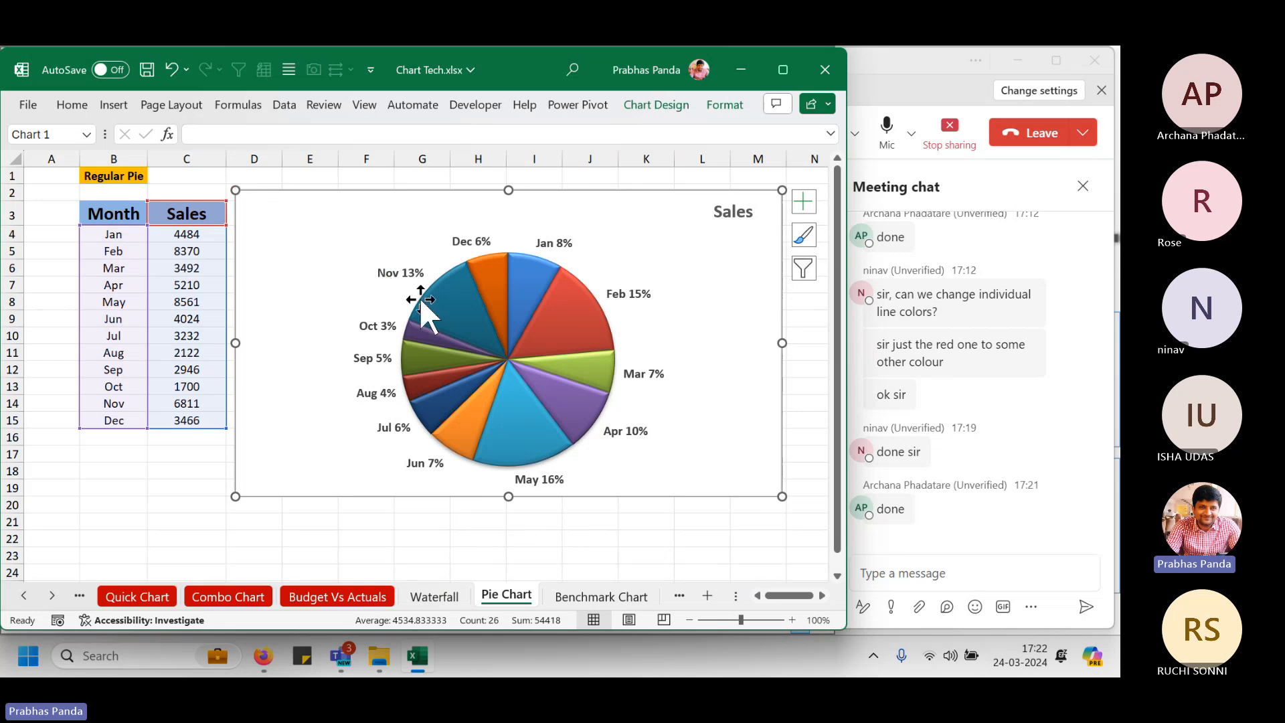
Rotate the pie by setting the angle of the first slice to 131° and deselect the chart.
right_click(462, 301)
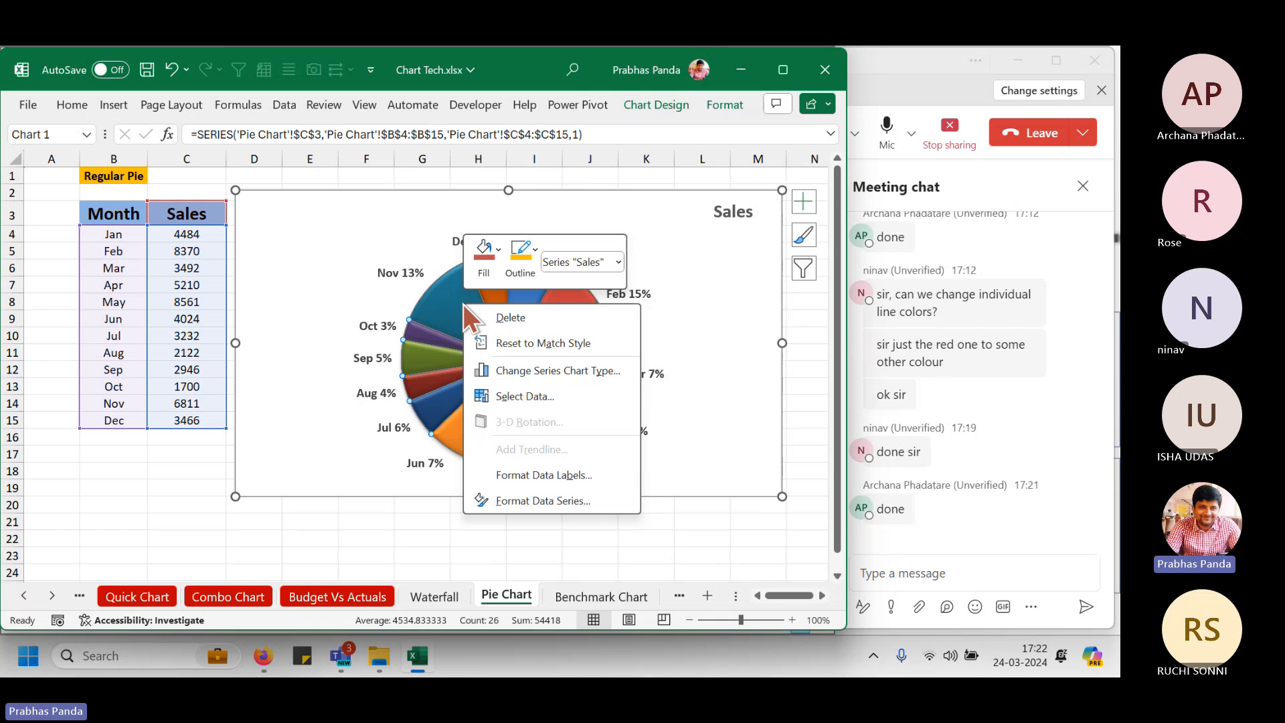
left_click(572, 501)
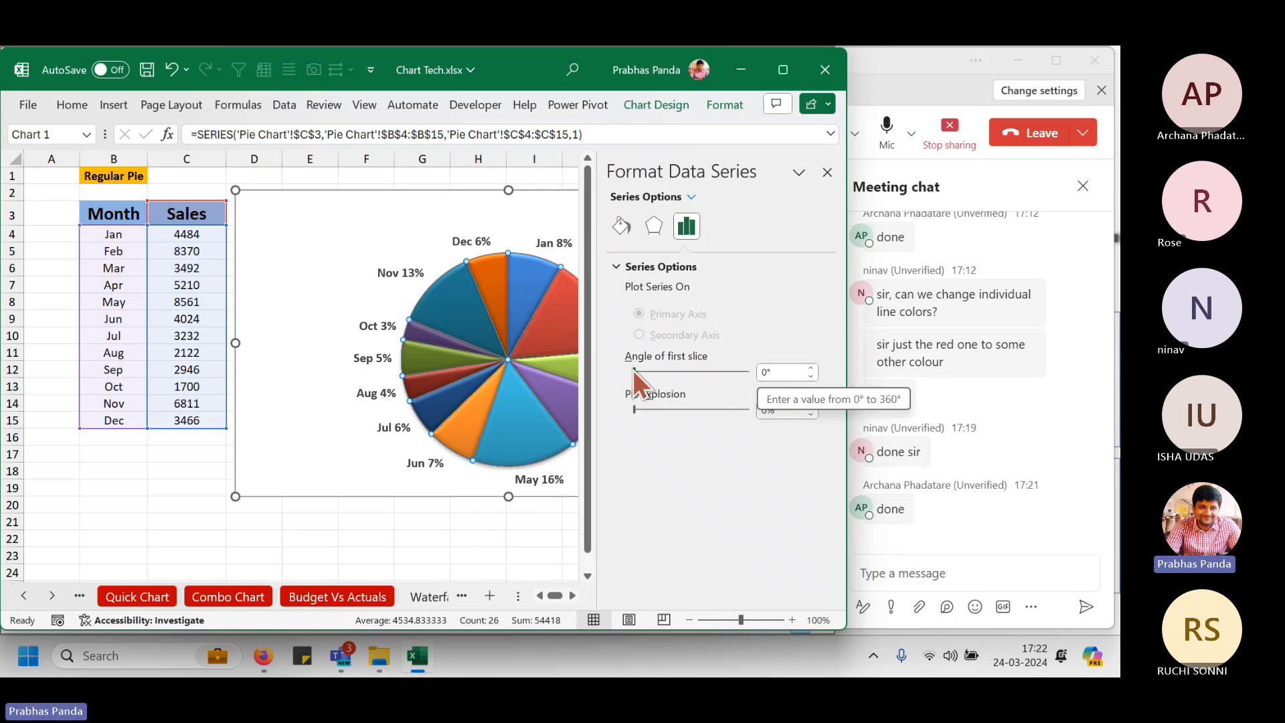
left_click_drag(633, 370, 696, 374)
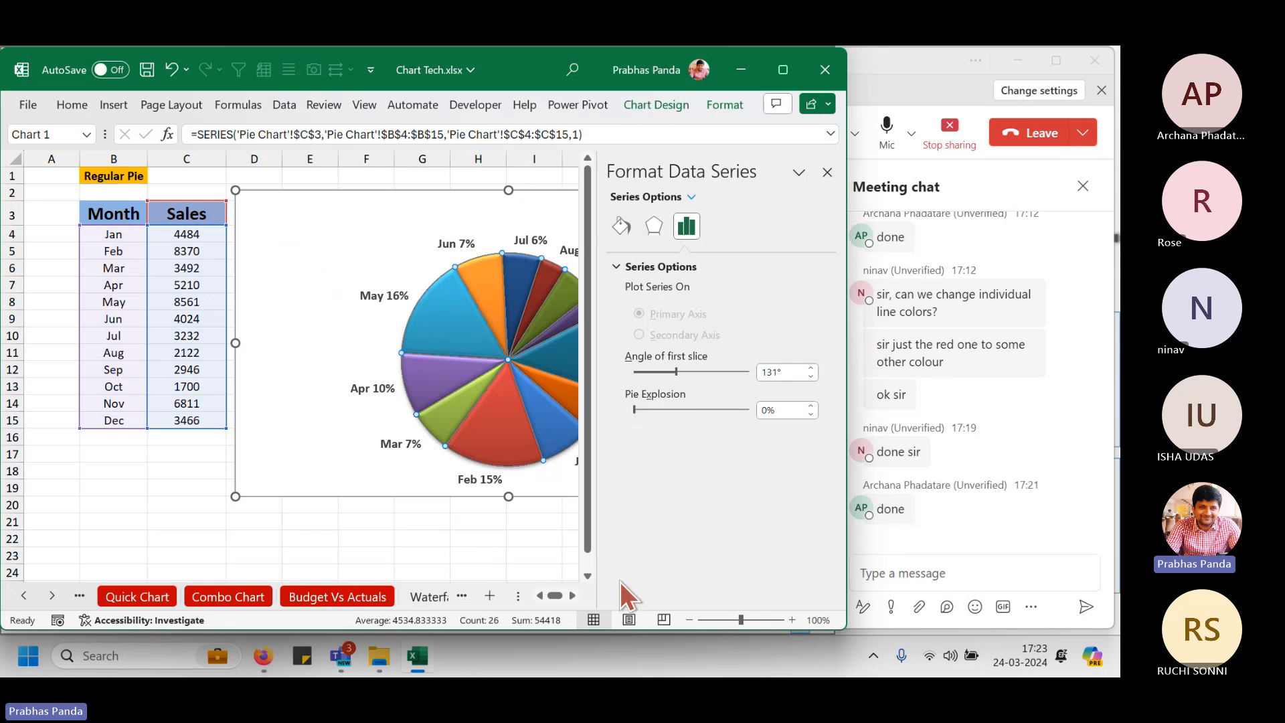
left_click(827, 172)
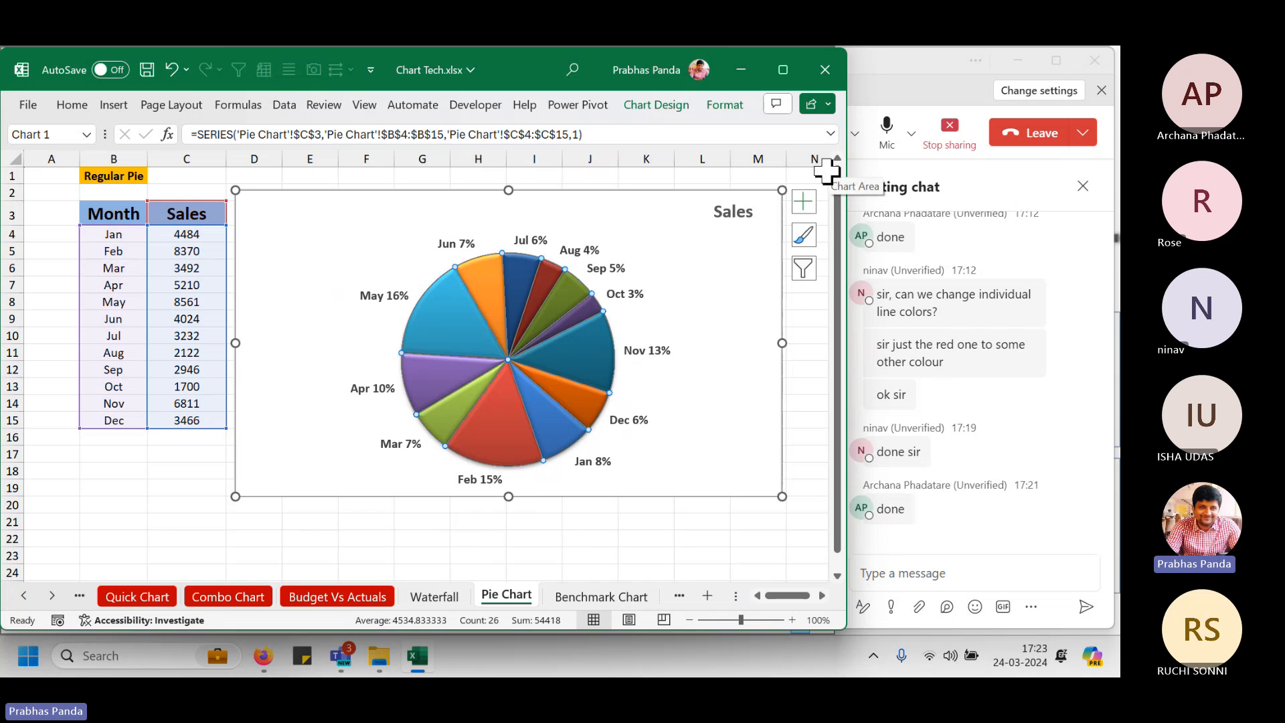
left_click(92, 520)
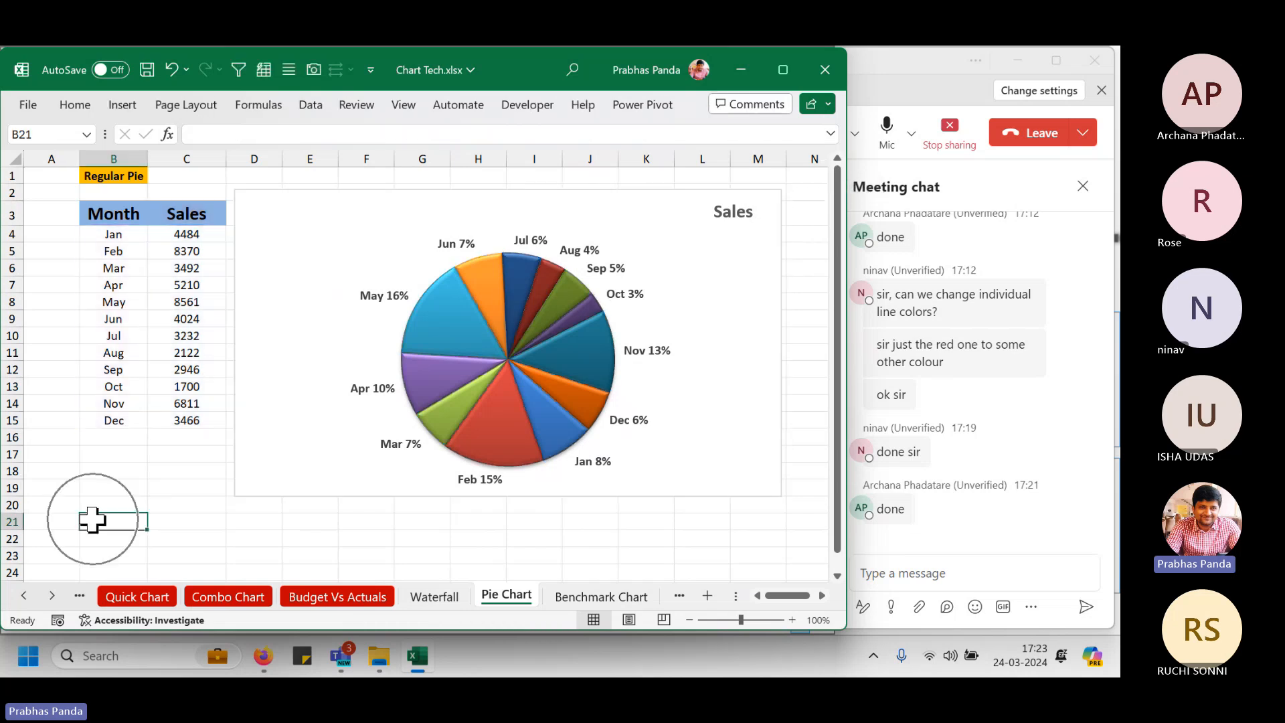
key("ctrl")
key("ctrl")
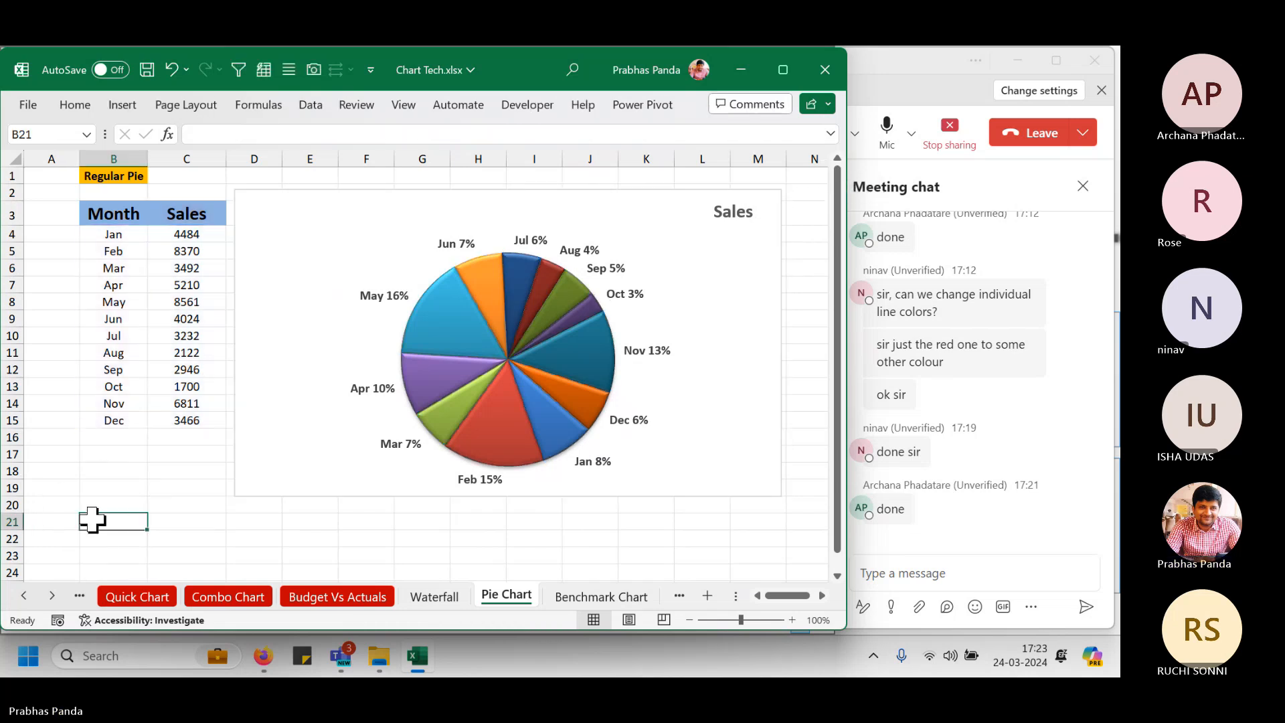
key("ctrl")
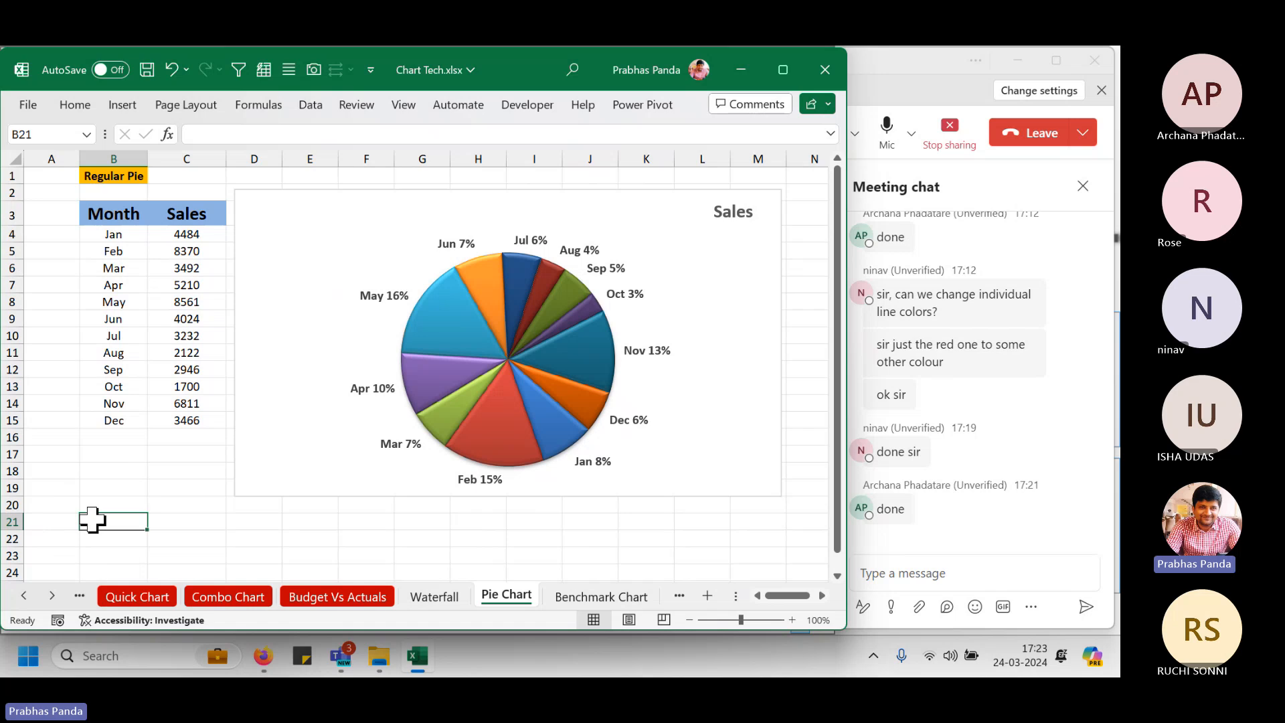
key("ctrl")
Select only the May slice and pull it out of the pie toward the chart's upper-left corner.
left_click(452, 324)
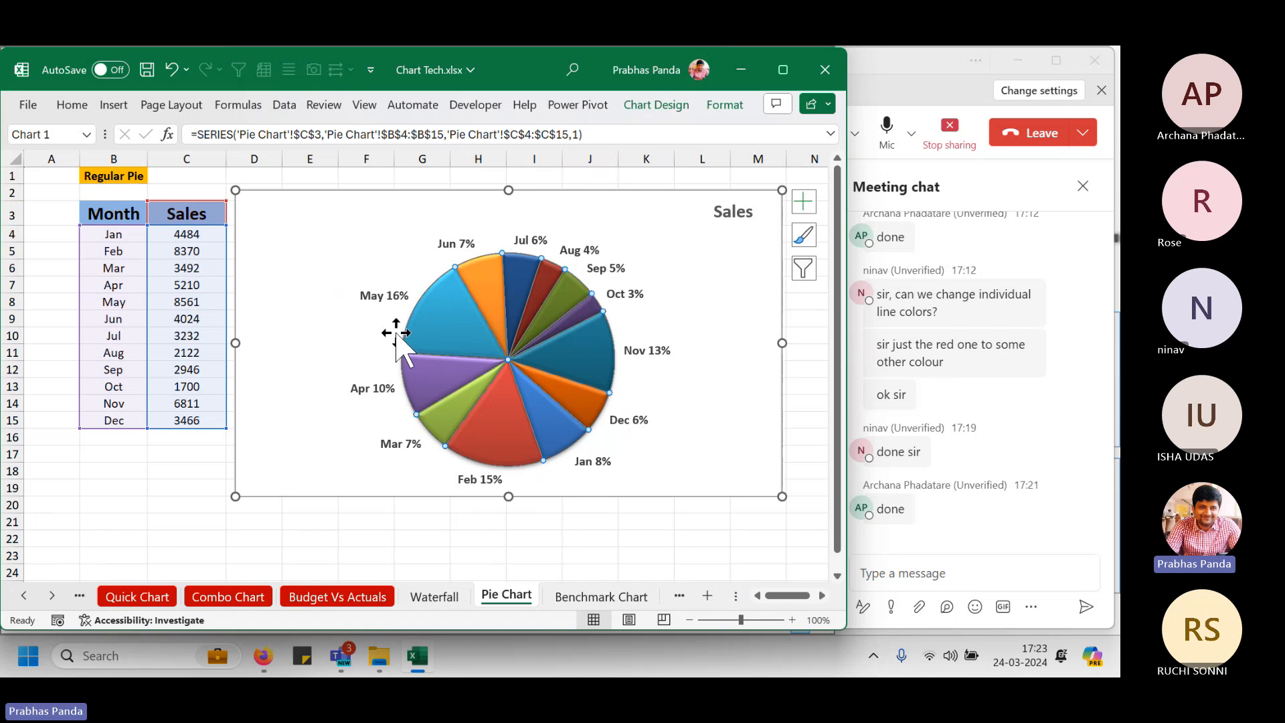
mouse_move(499, 285)
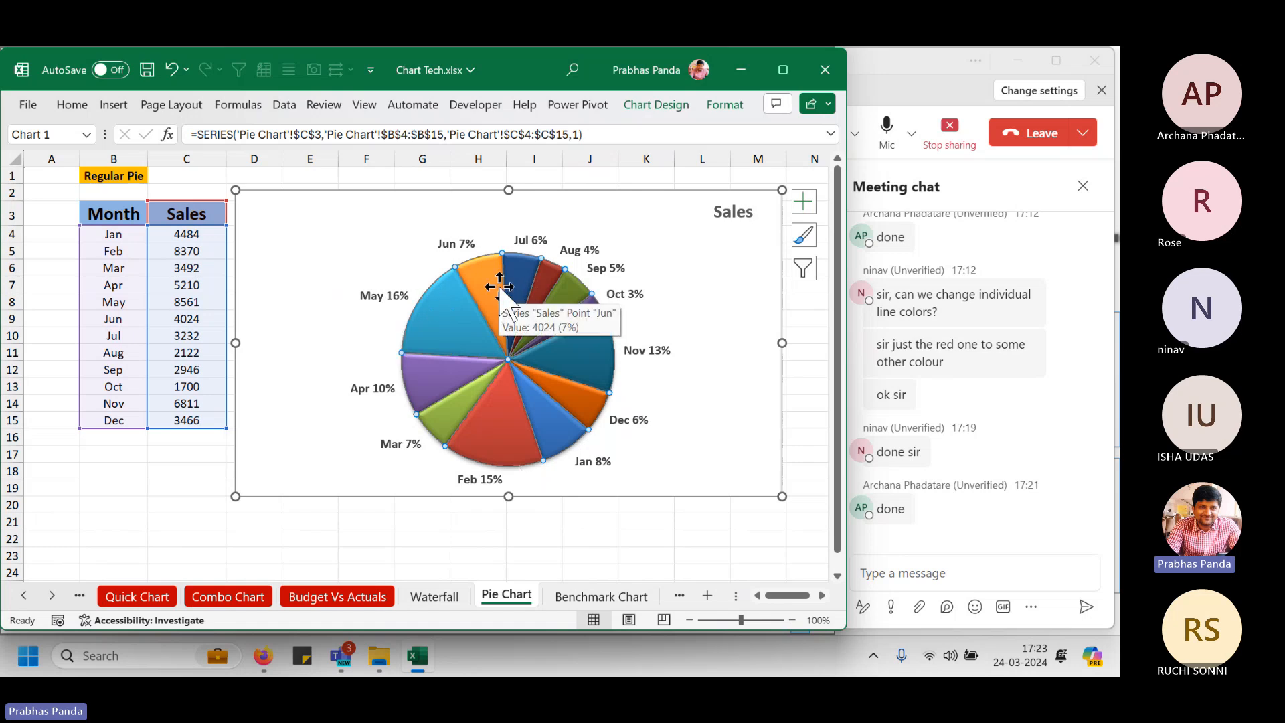
left_click(451, 309)
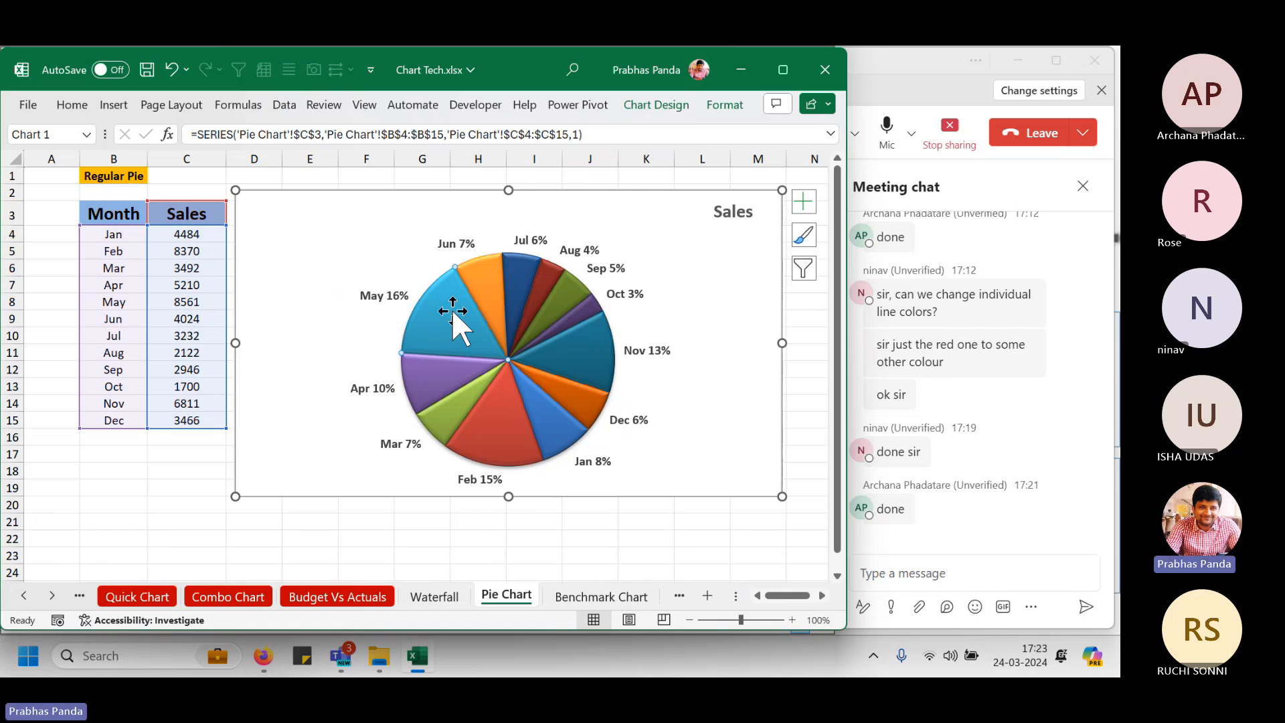
left_click_drag(448, 308, 326, 255)
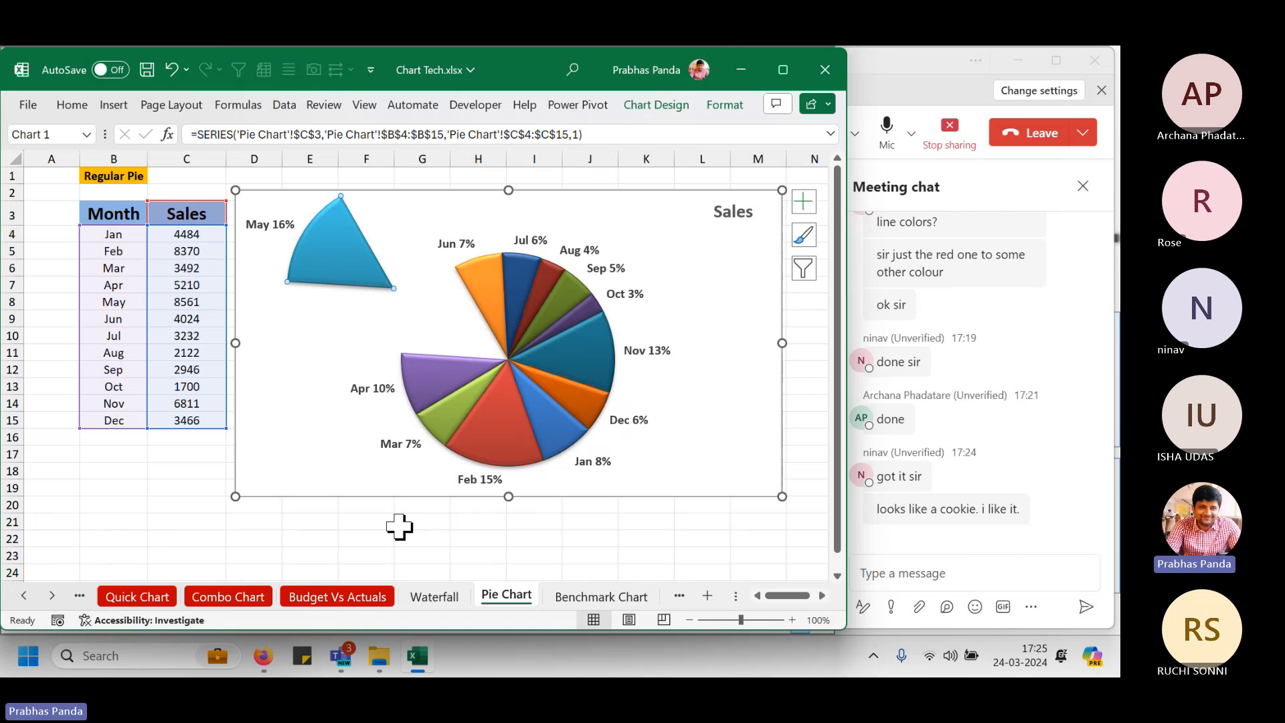
Colour the Pie Chart sheet's tab red and deselect the chart.
right_click(503, 599)
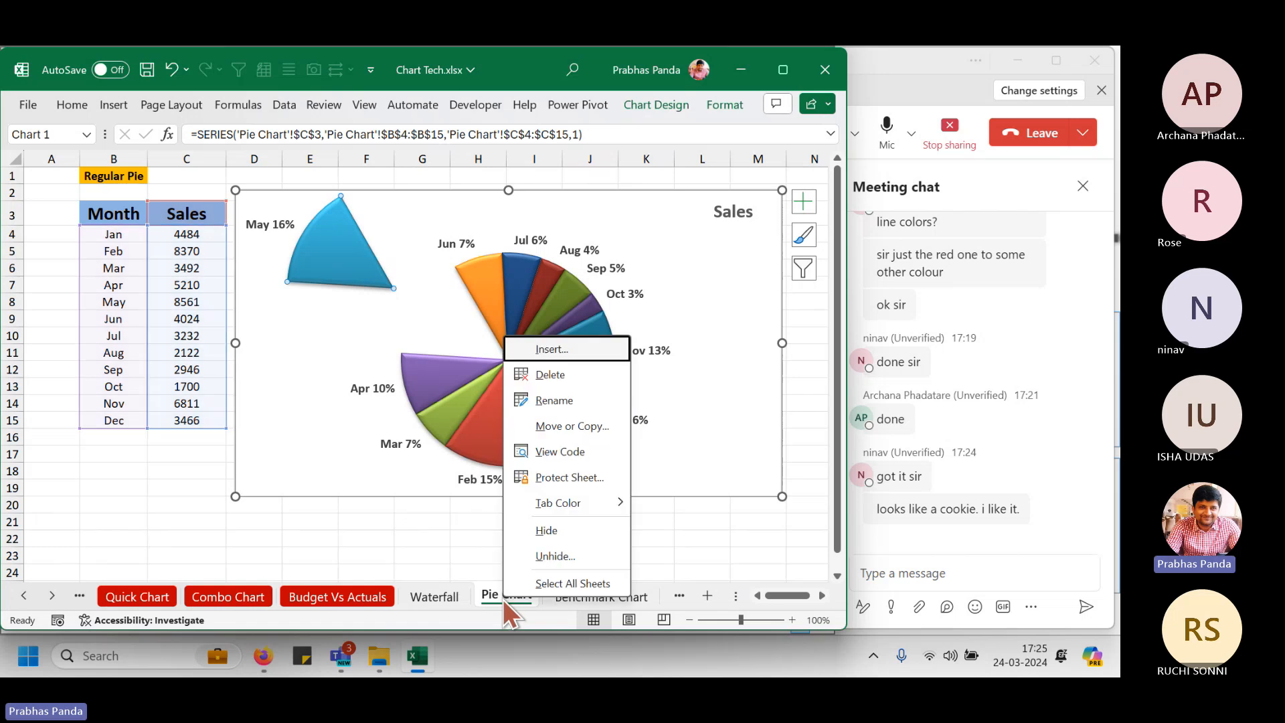
mouse_move(611, 507)
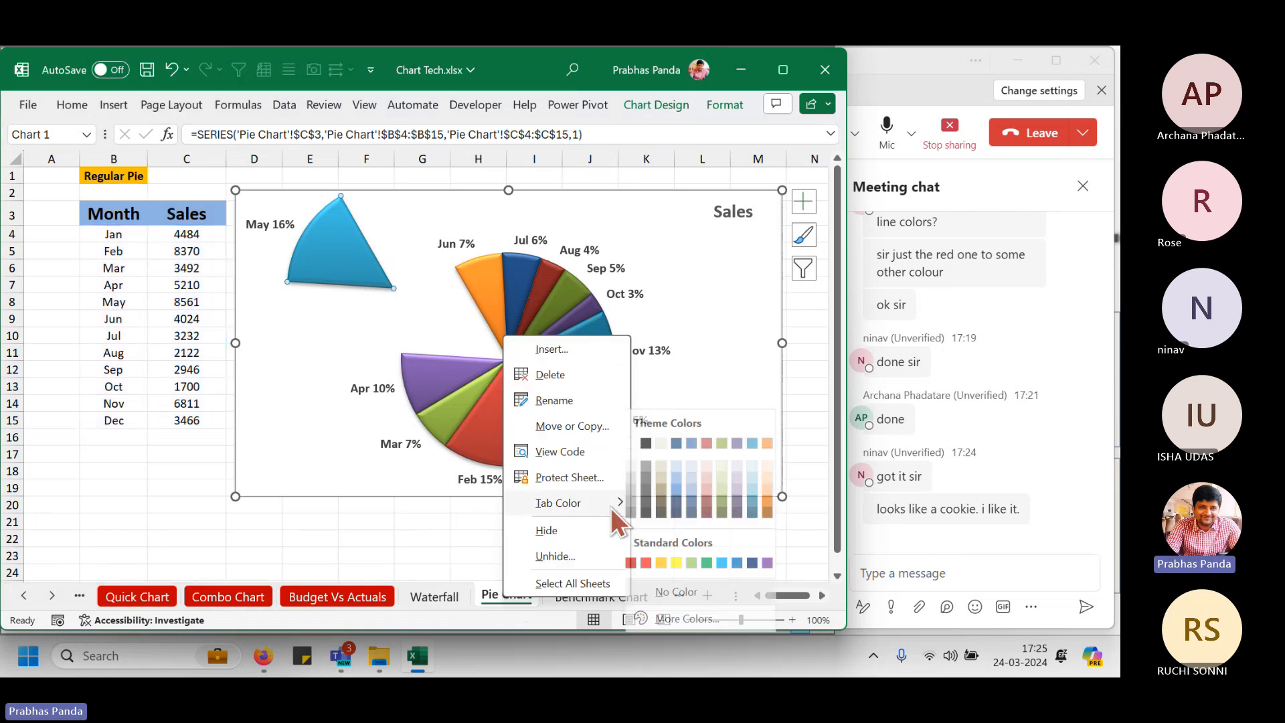
left_click(645, 561)
left_click(558, 556)
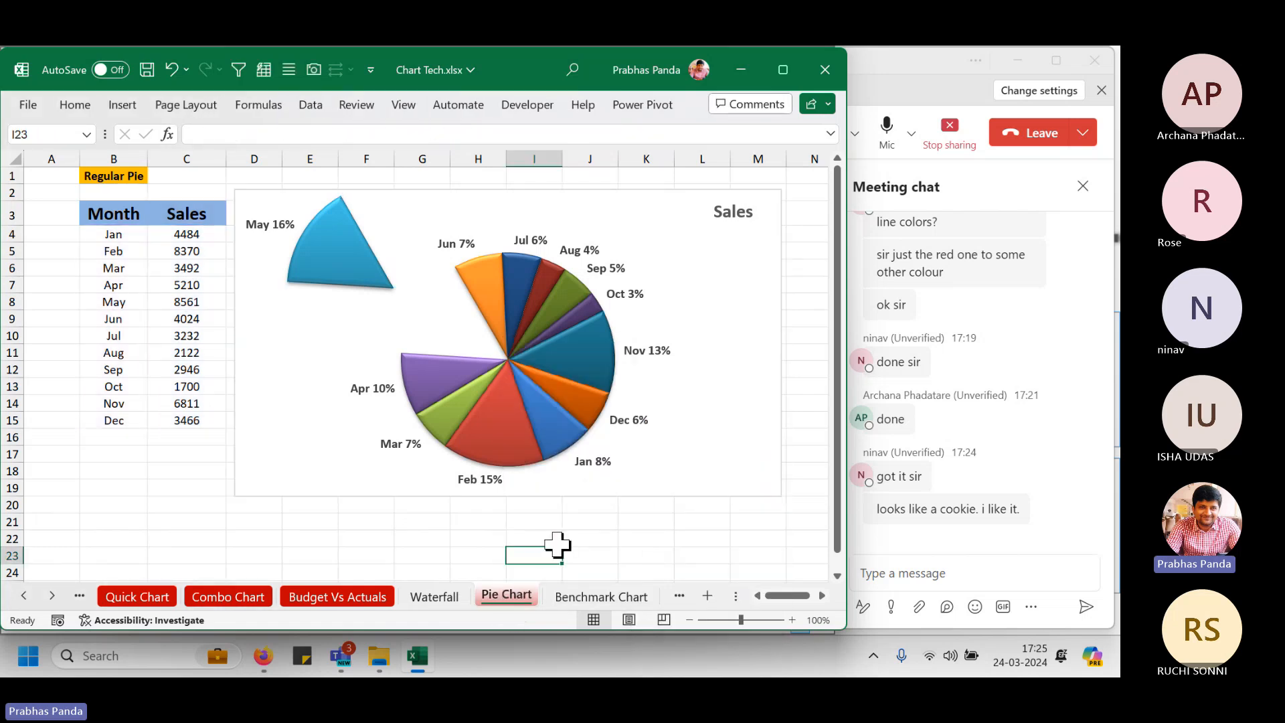
Go to the Benchmark Chart sheet and move its chart toward the data so it starts over column C.
left_click(756, 467)
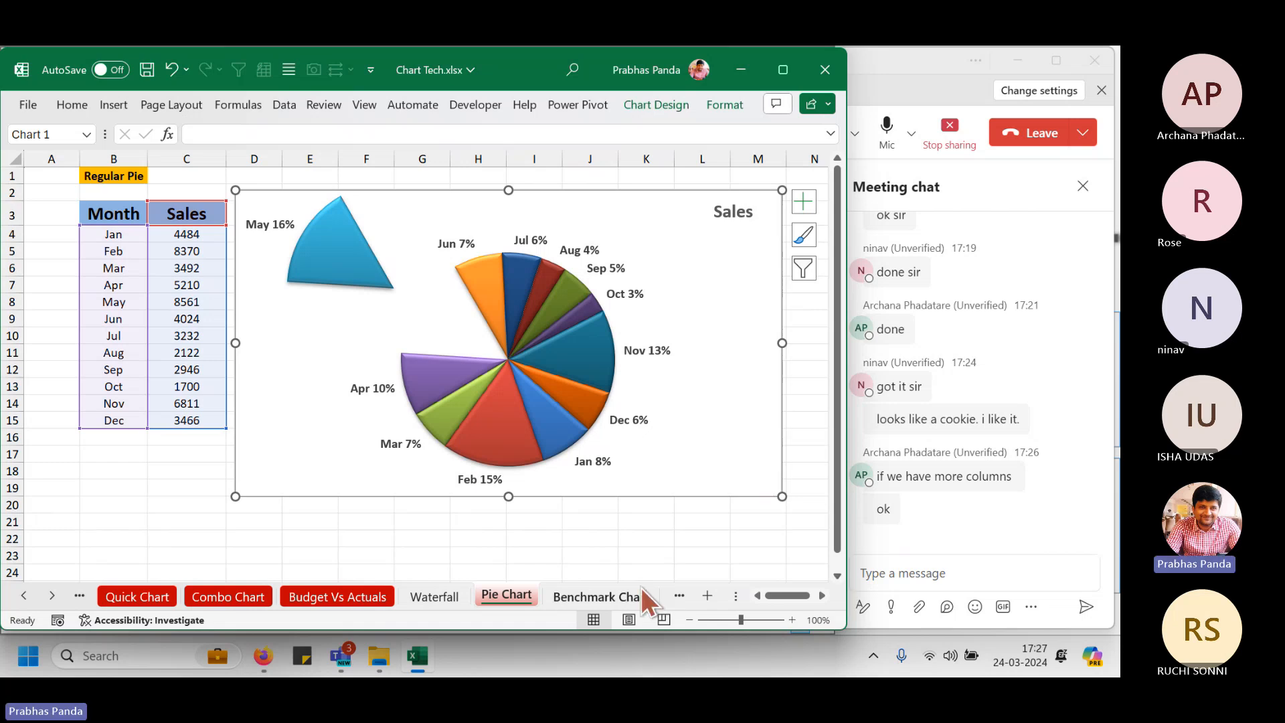
left_click(52, 595)
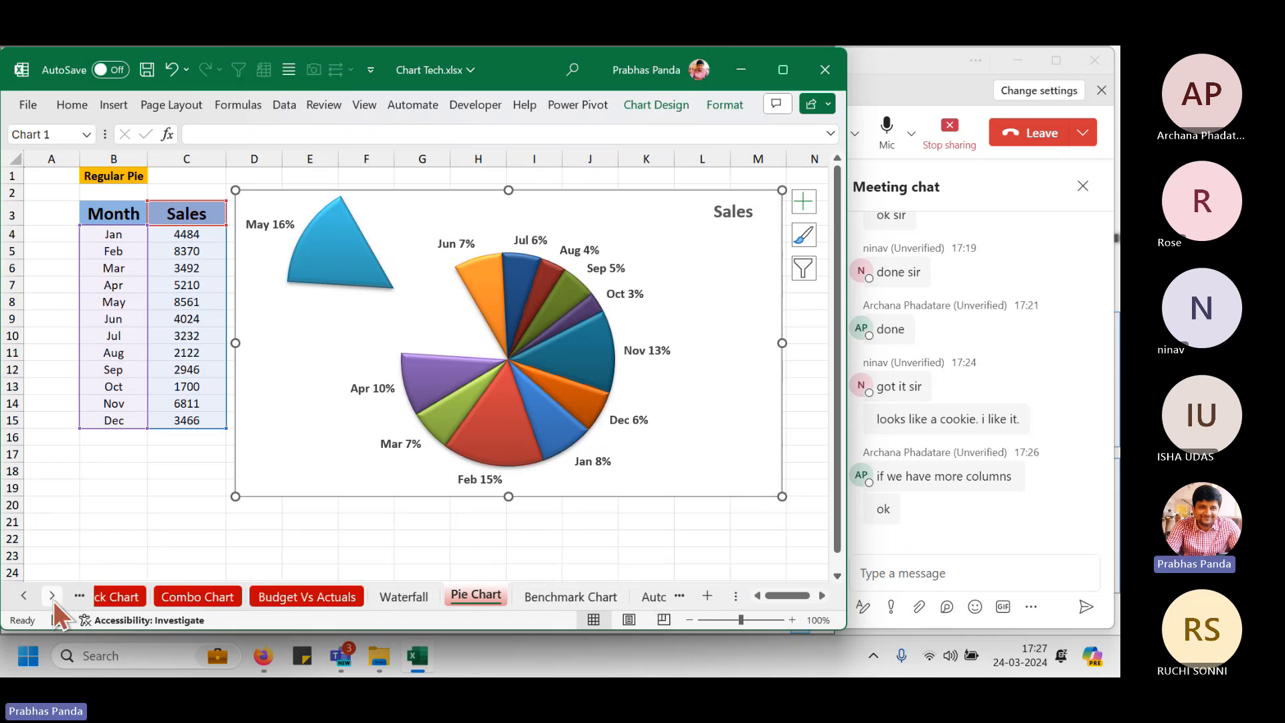
left_click(539, 538)
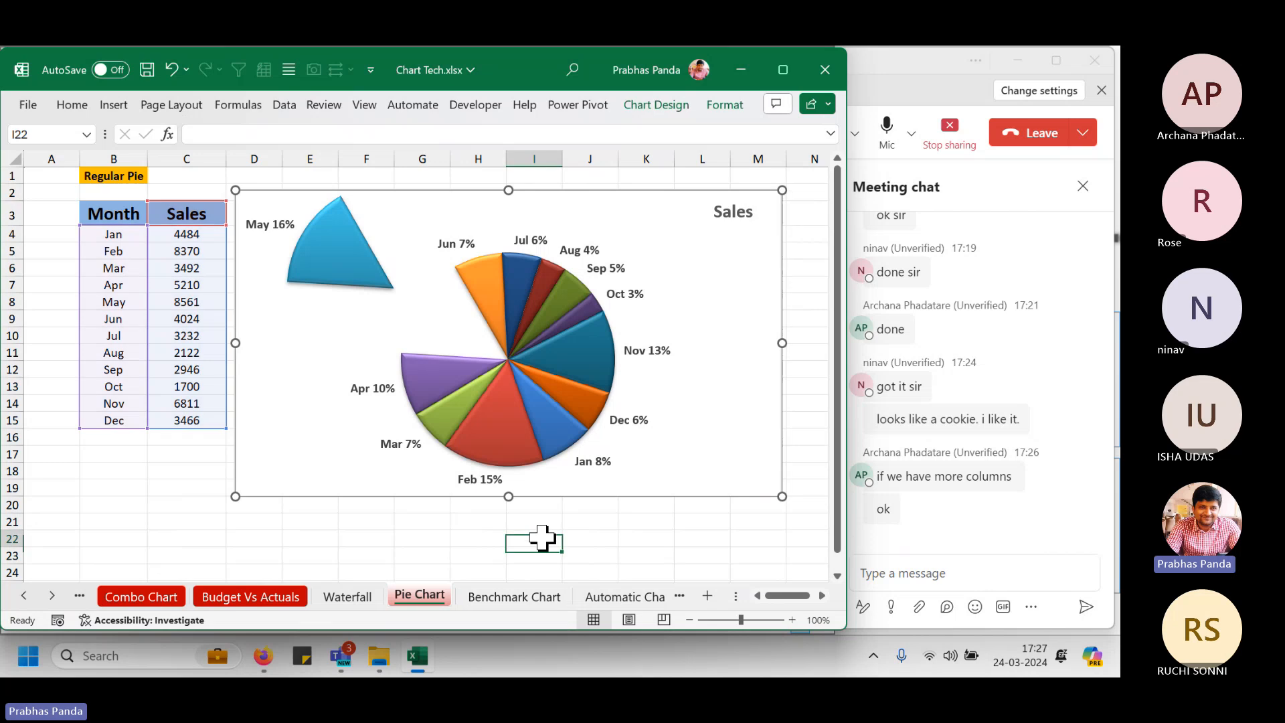
left_click(523, 597)
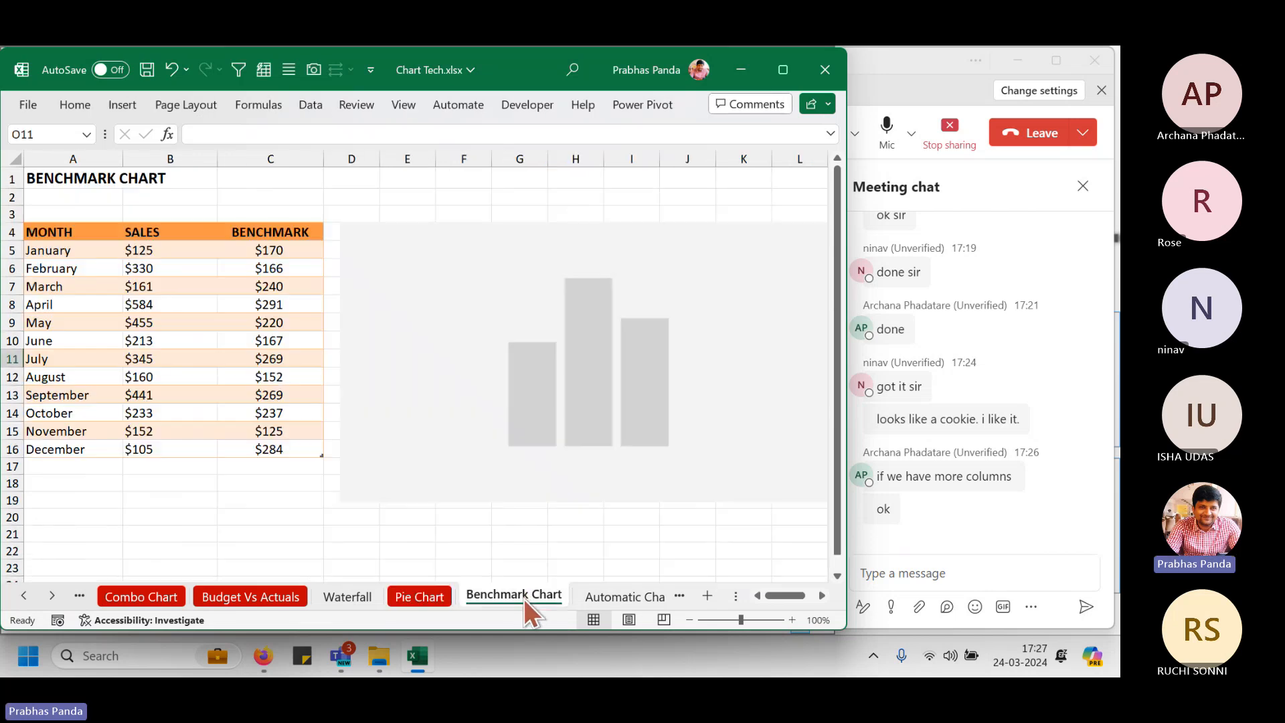
left_click_drag(482, 223, 372, 209)
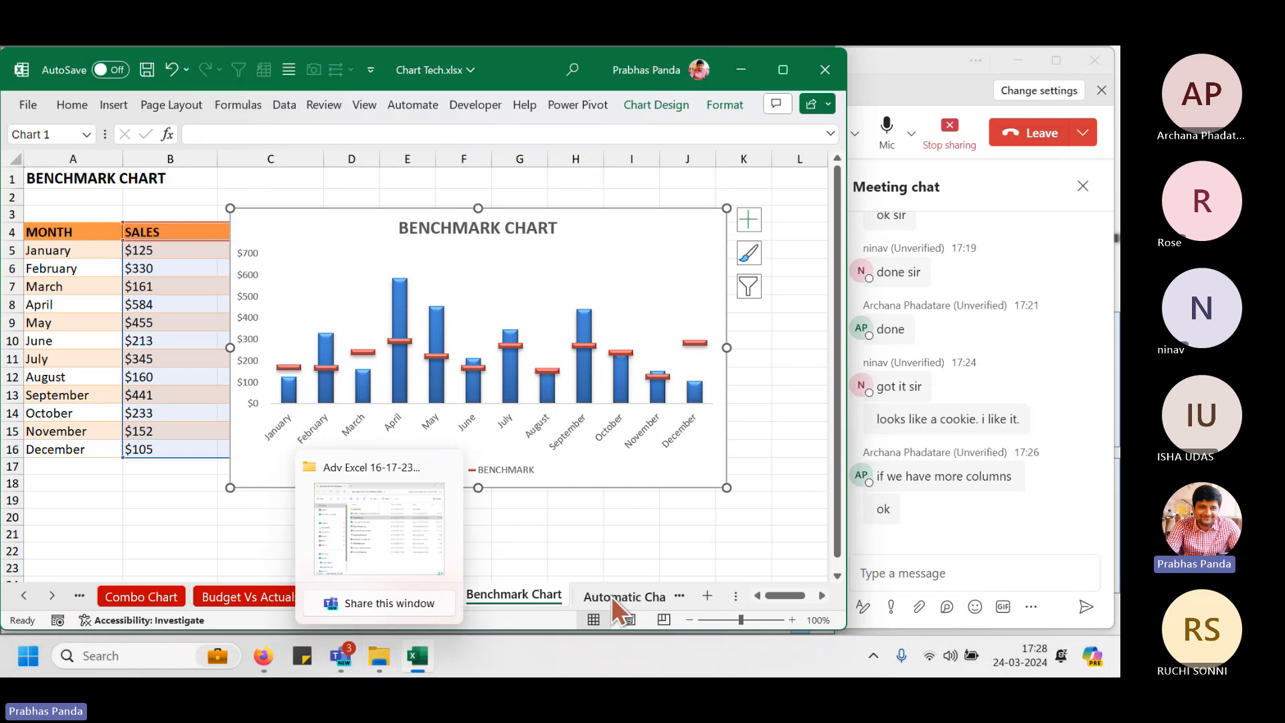
On the Automatic Chart sheet, clear the Mar to Dec months and revenues in B6:C15.
left_click(611, 596)
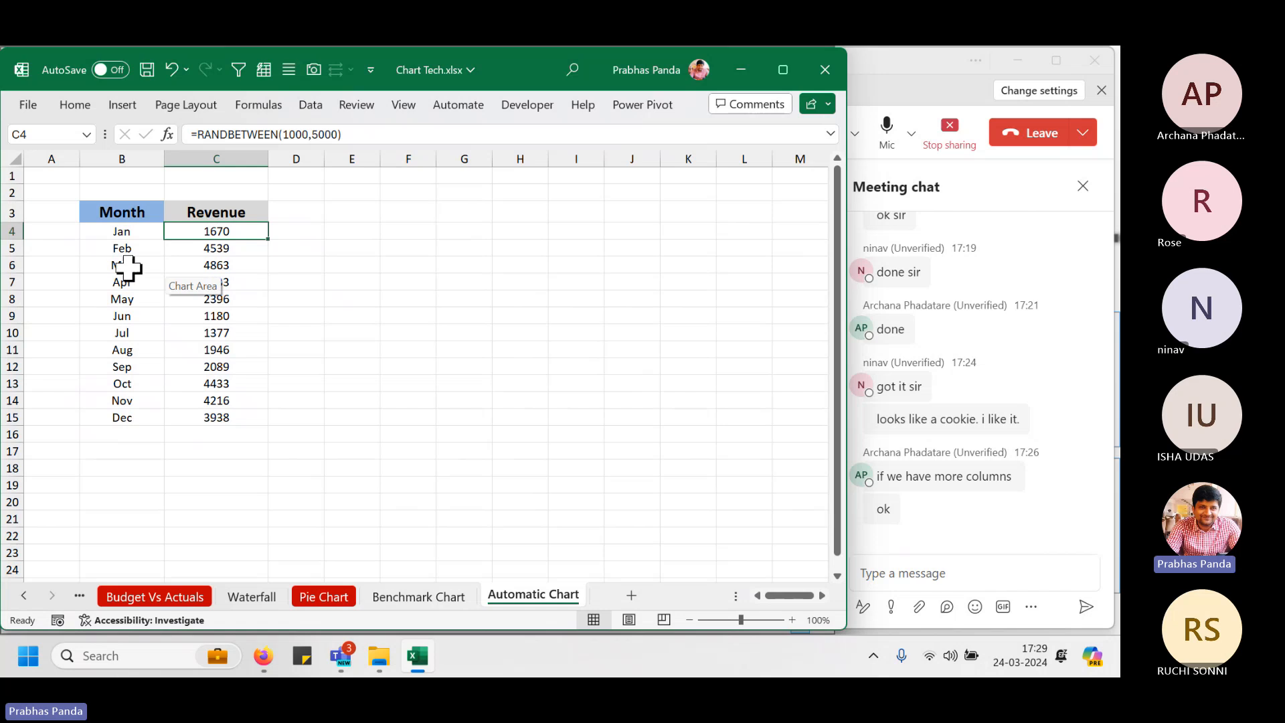
left_click_drag(128, 268, 202, 421)
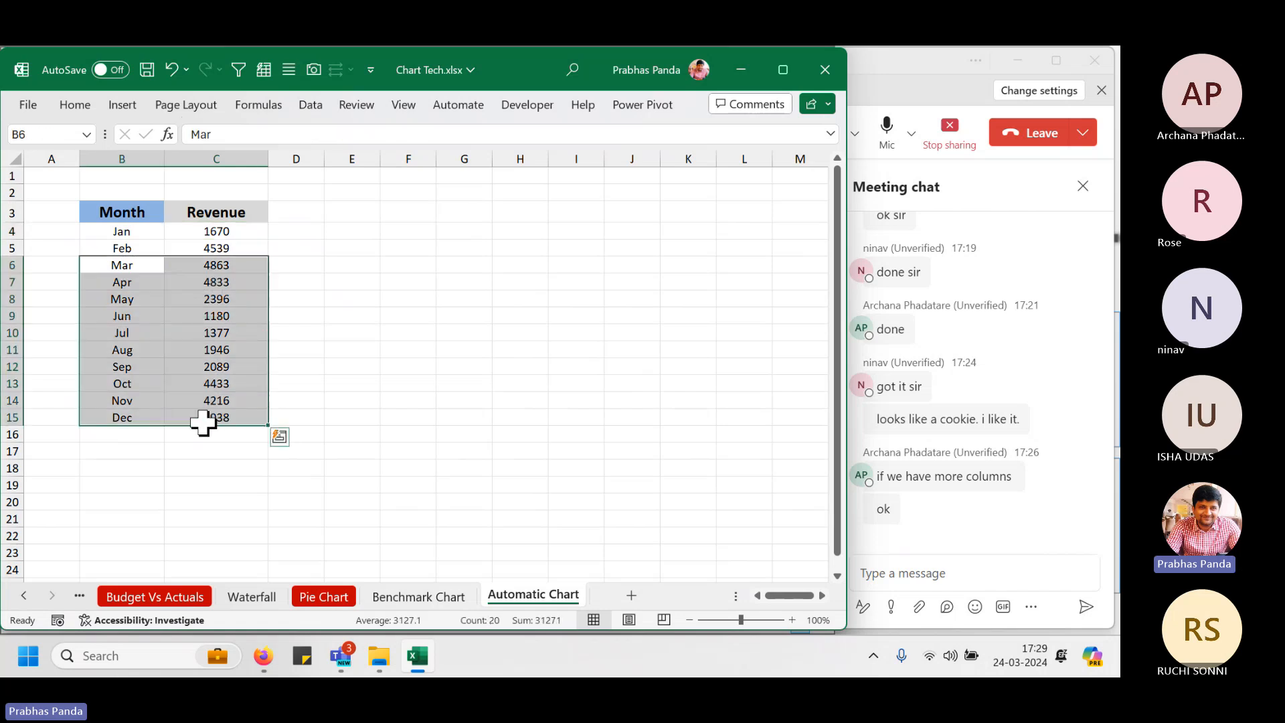
key("Delete")
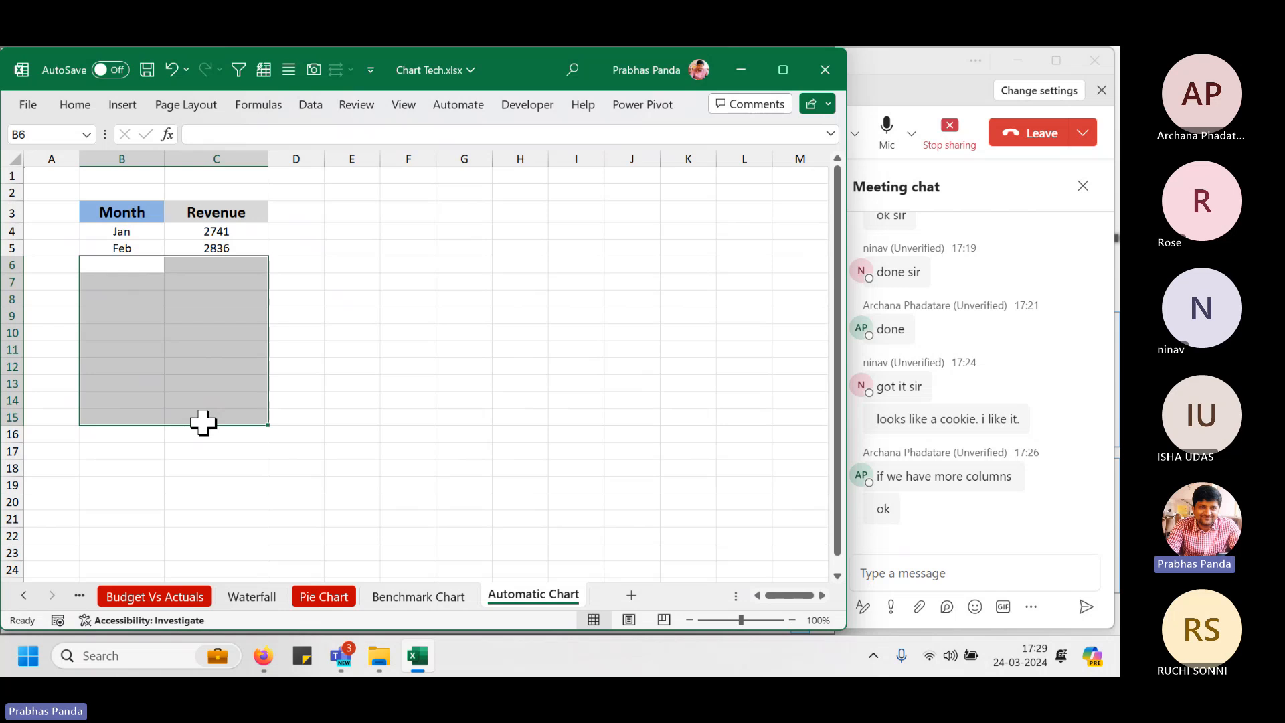
Insert a default column chart of the Jan and Feb Revenue data and place it beside the data from column D.
left_click(212, 231)
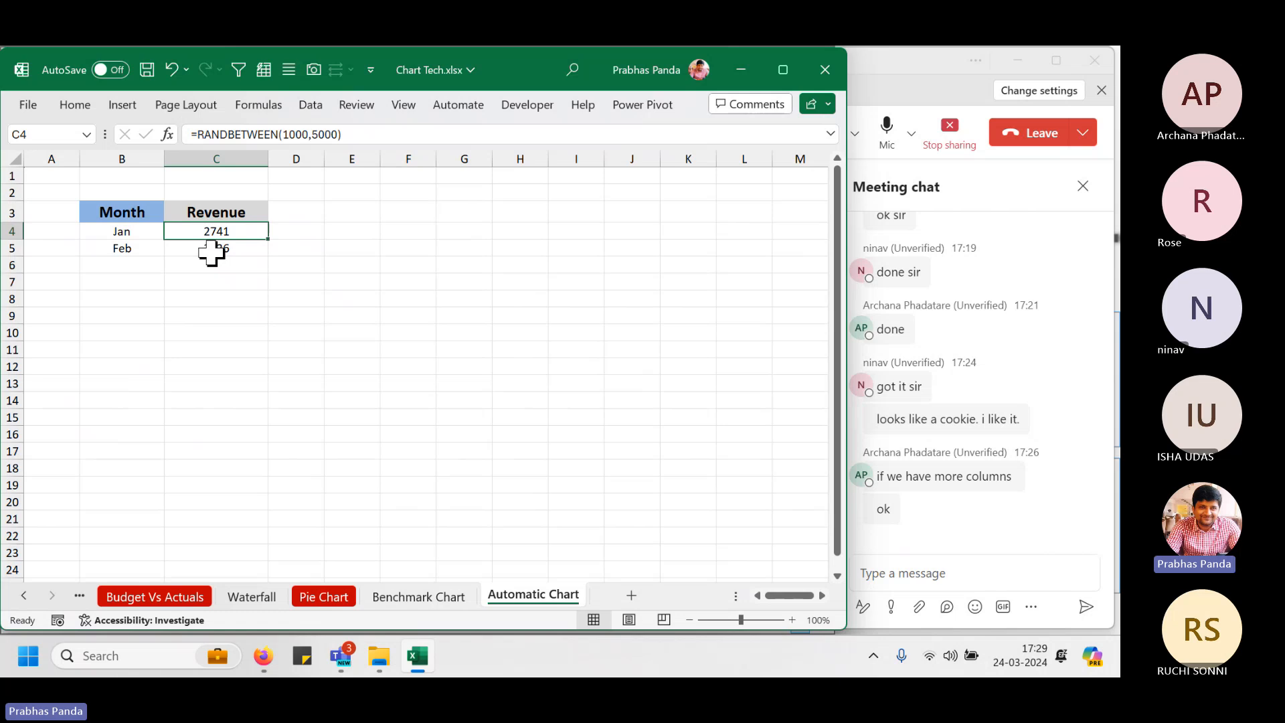
key("ctrl+a")
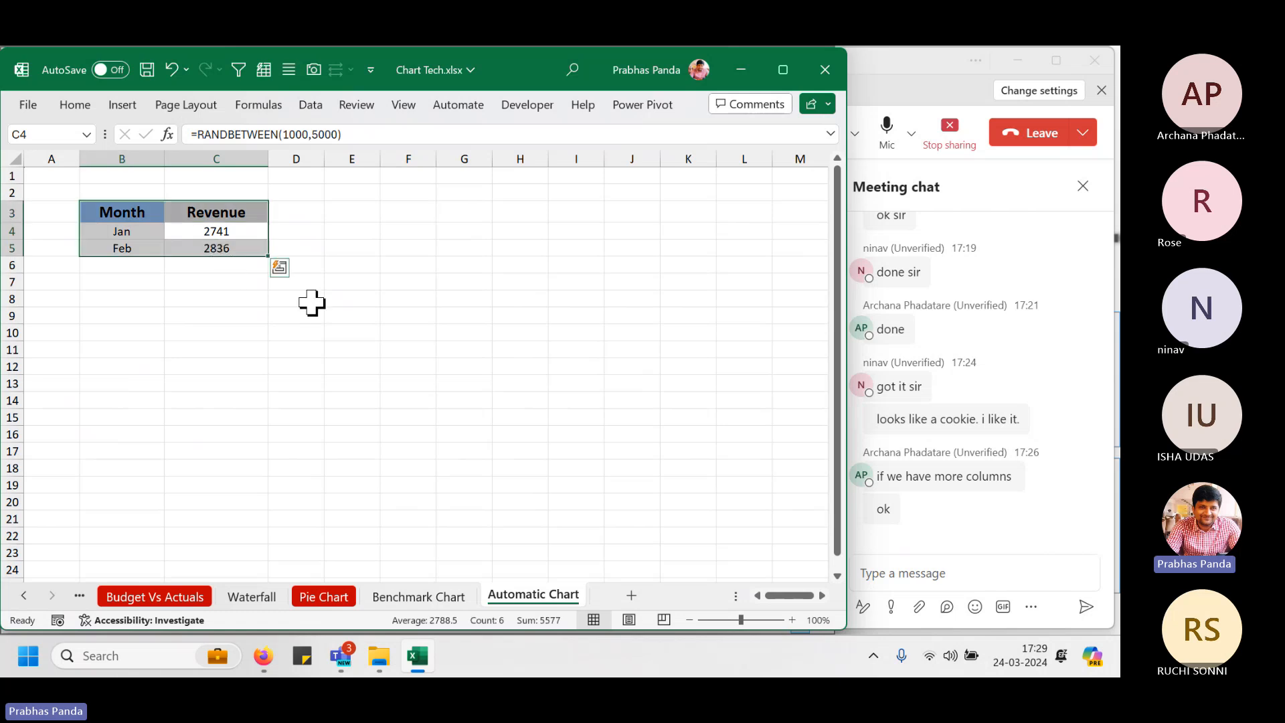
key("alt+F1")
left_click_drag(310, 250, 385, 198)
Enter Mar in B6 and fill the Revenue formula down into C6.
left_click(143, 263)
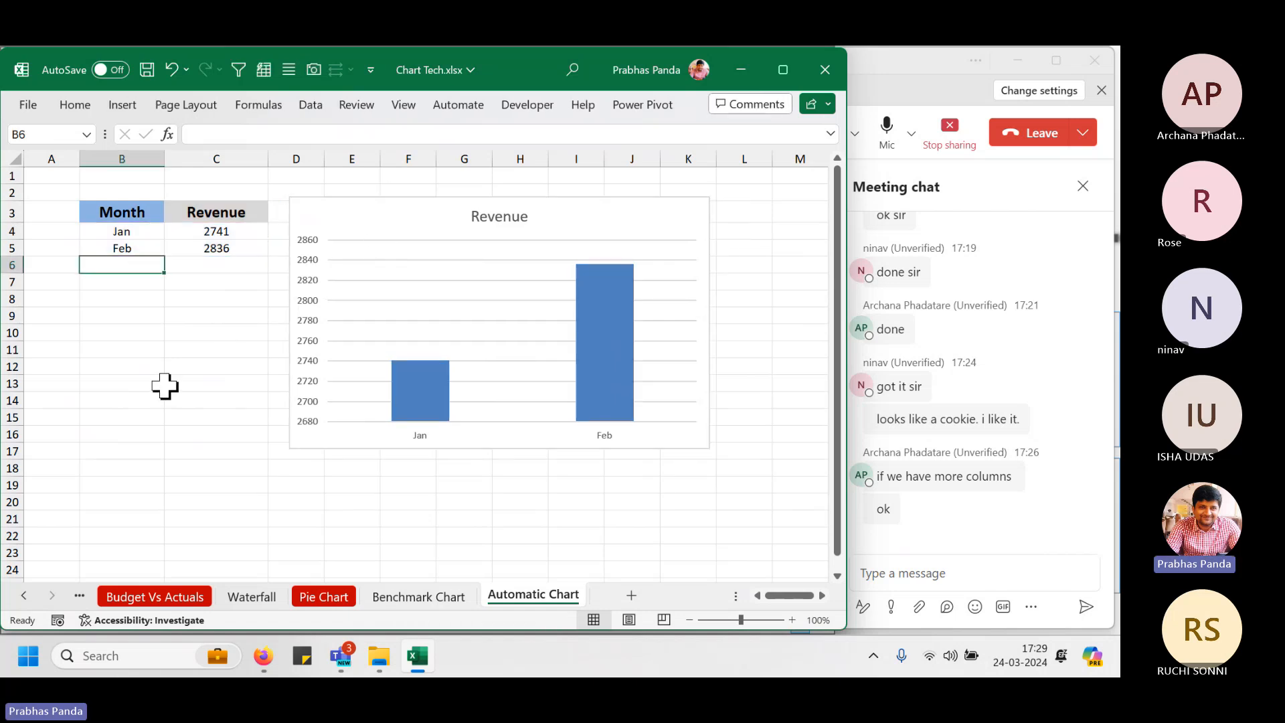
type("Mar")
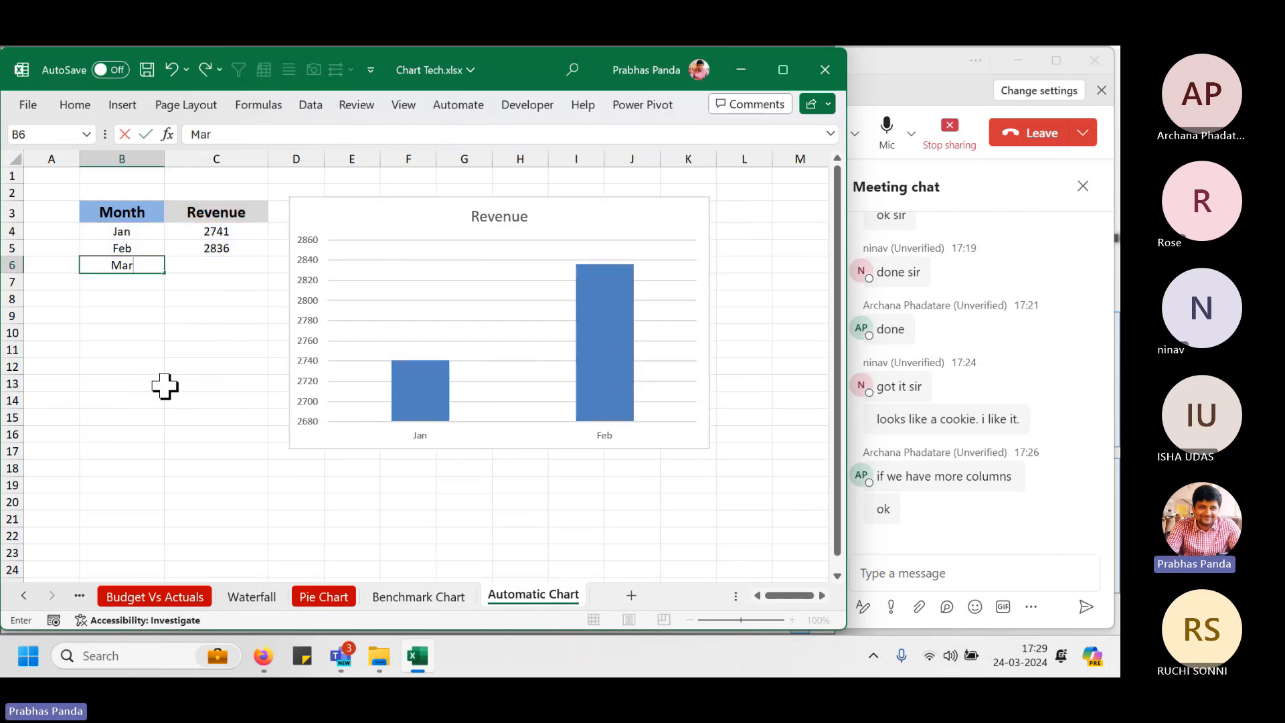
key("Tab")
key("ctrl+d")
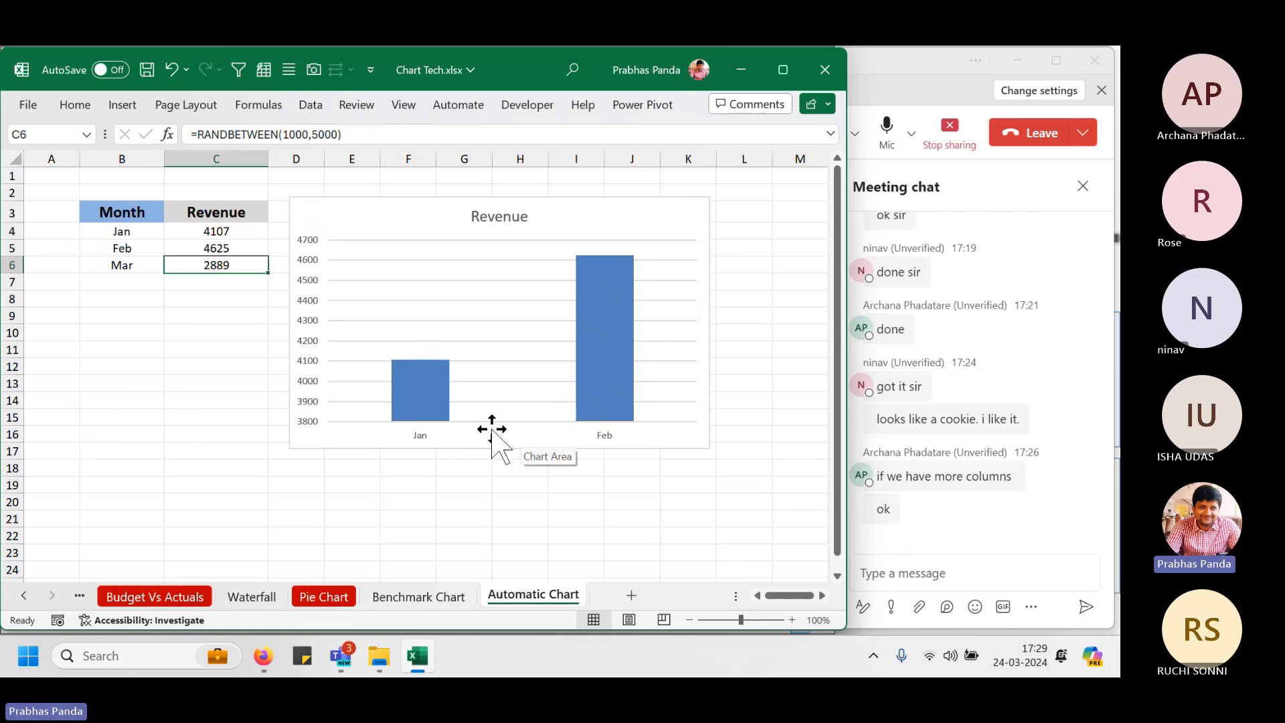
Extend the chart's source range to include the Mar row, and further down through row 16.
left_click(378, 210)
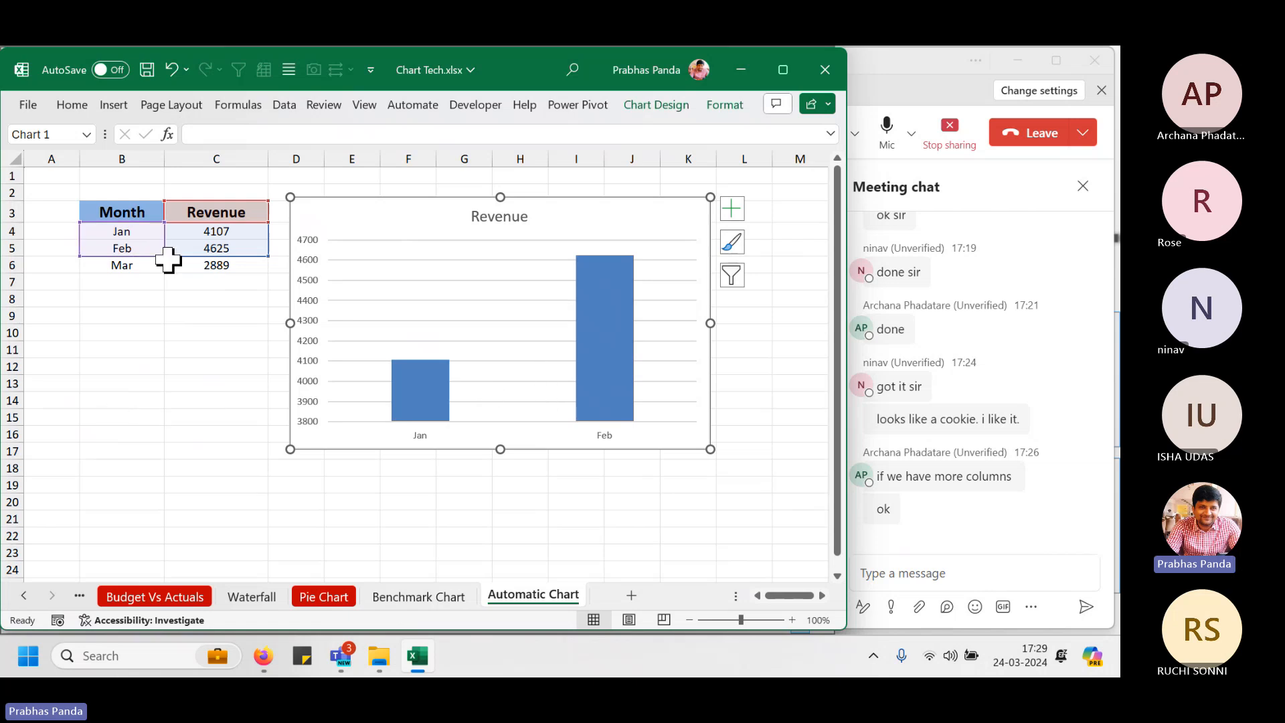
left_click_drag(162, 255, 163, 270)
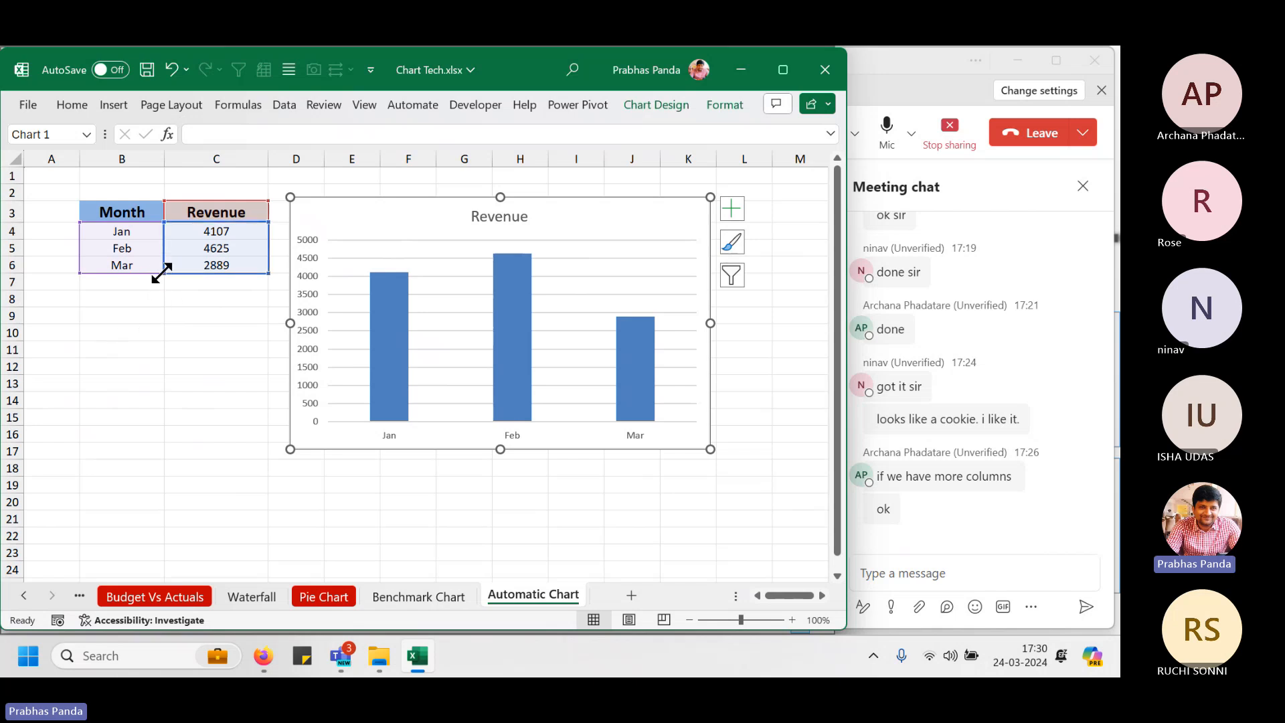
left_click_drag(164, 272, 179, 442)
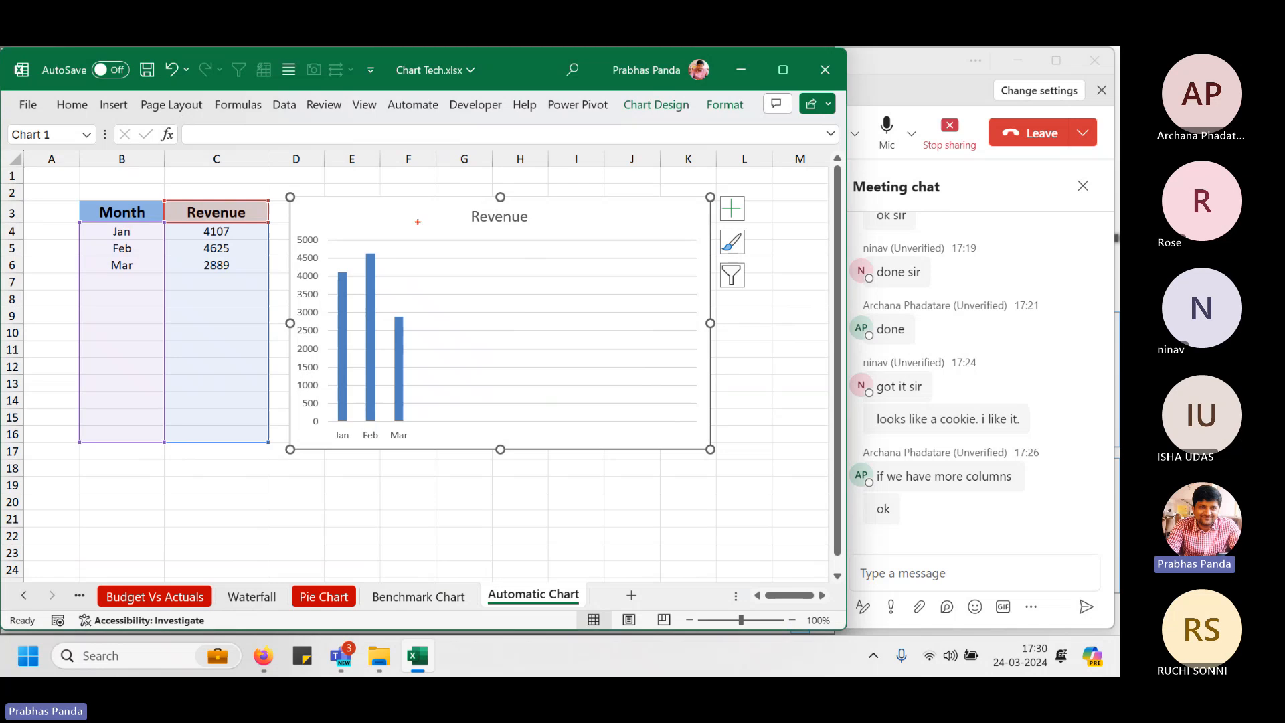
mouse_move(421, 220)
left_mouse_down()
mouse_move(708, 479)
mouse_move(722, 476)
left_mouse_up()
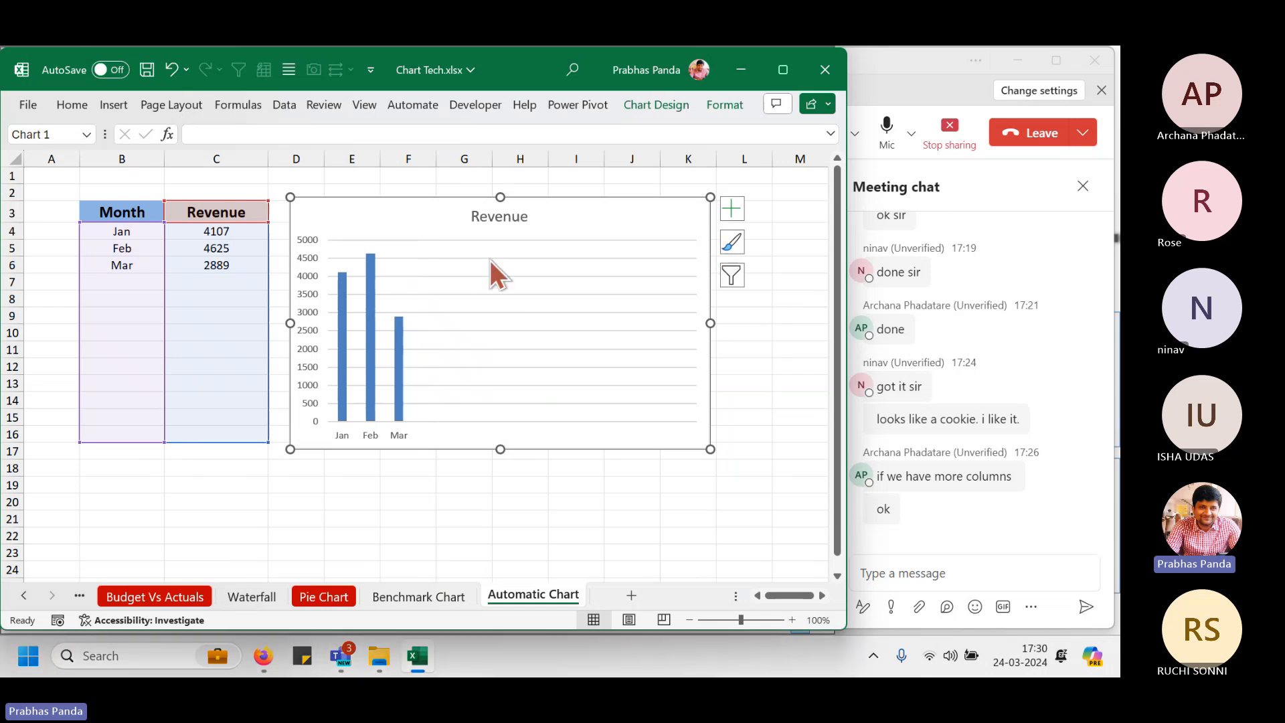
Delete the Revenue chart and clear the Mar entry and its revenue in B6:C6.
key("Delete")
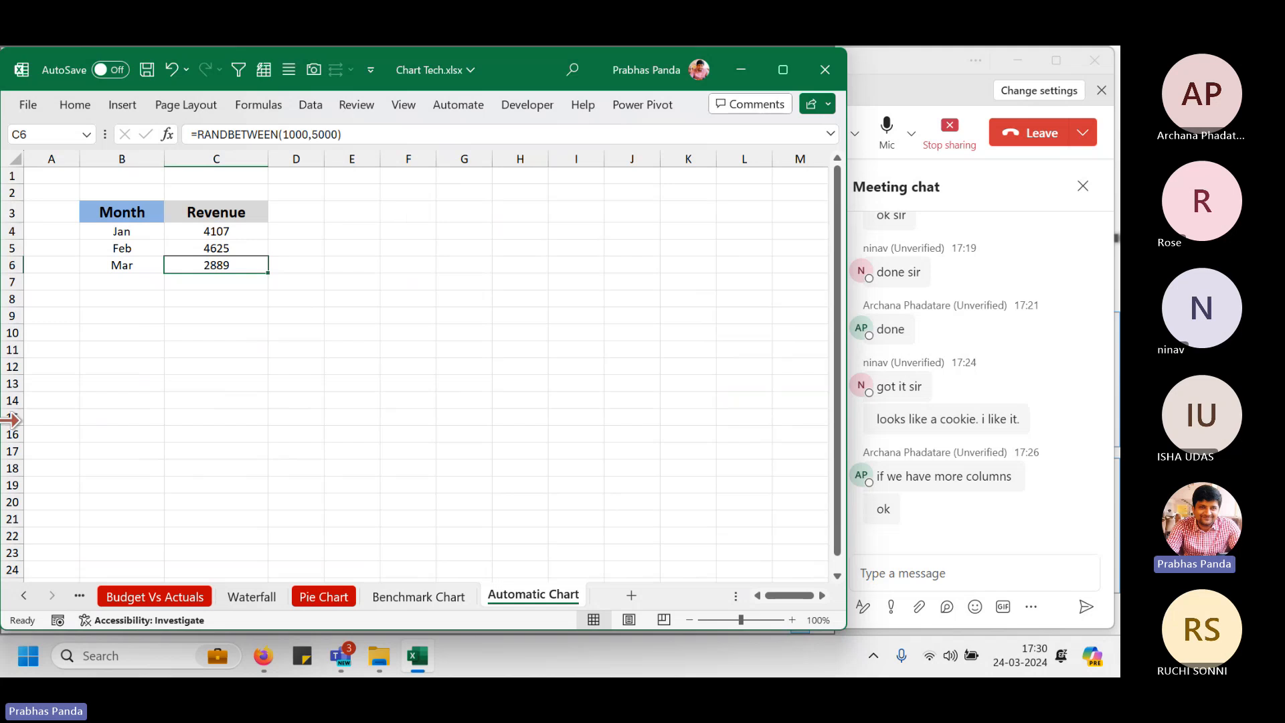
left_click_drag(115, 264, 185, 260)
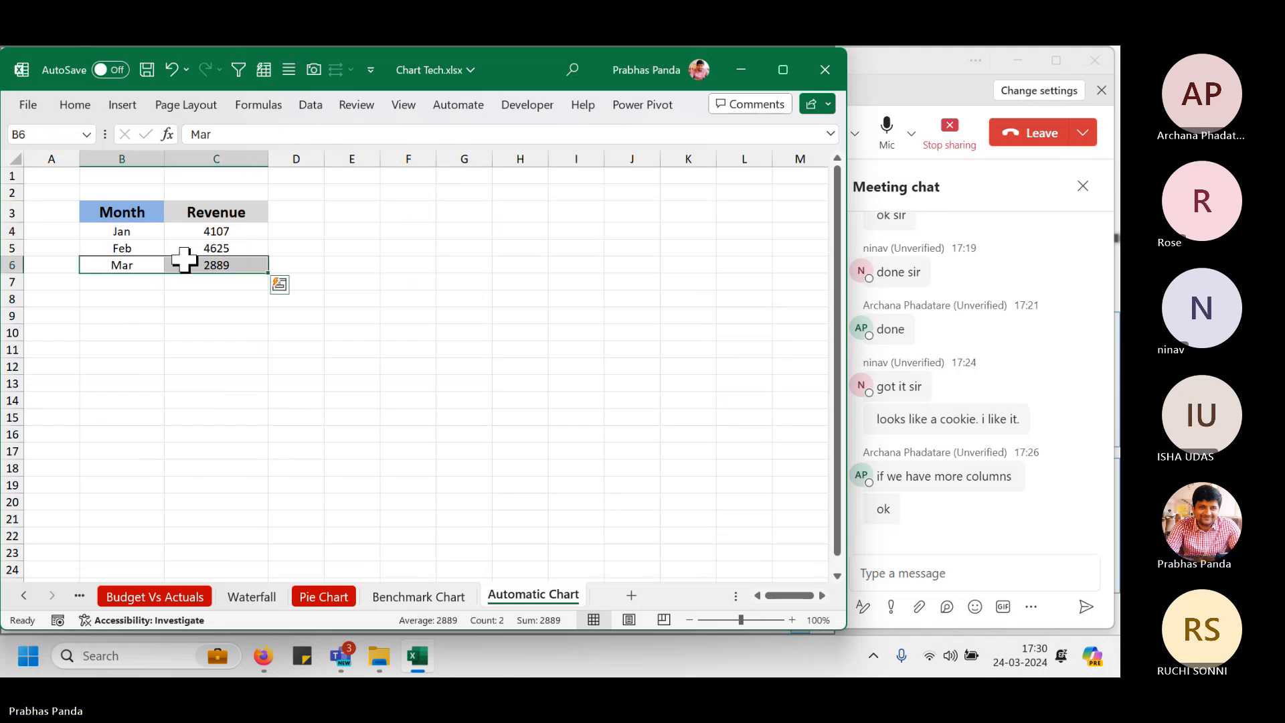
key("Delete")
Convert the Month and Revenue range B3:C5 into a table with headers.
left_click(191, 247)
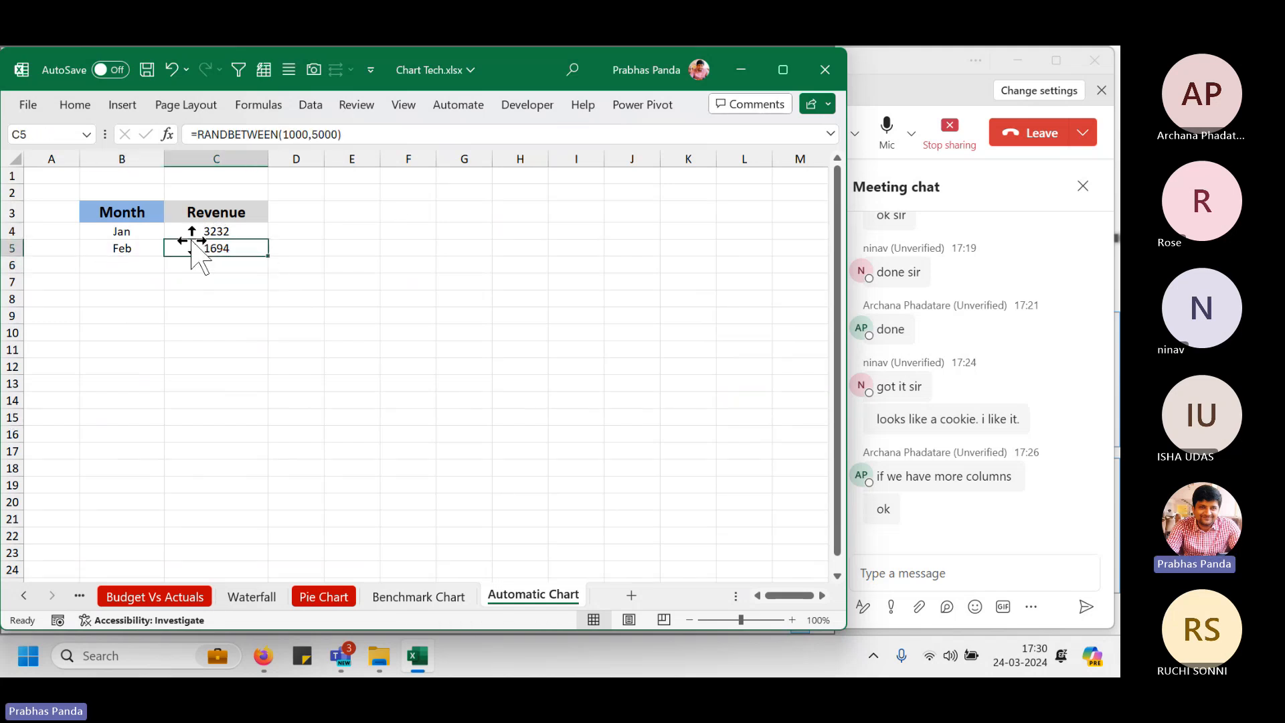
key("ctrl+a")
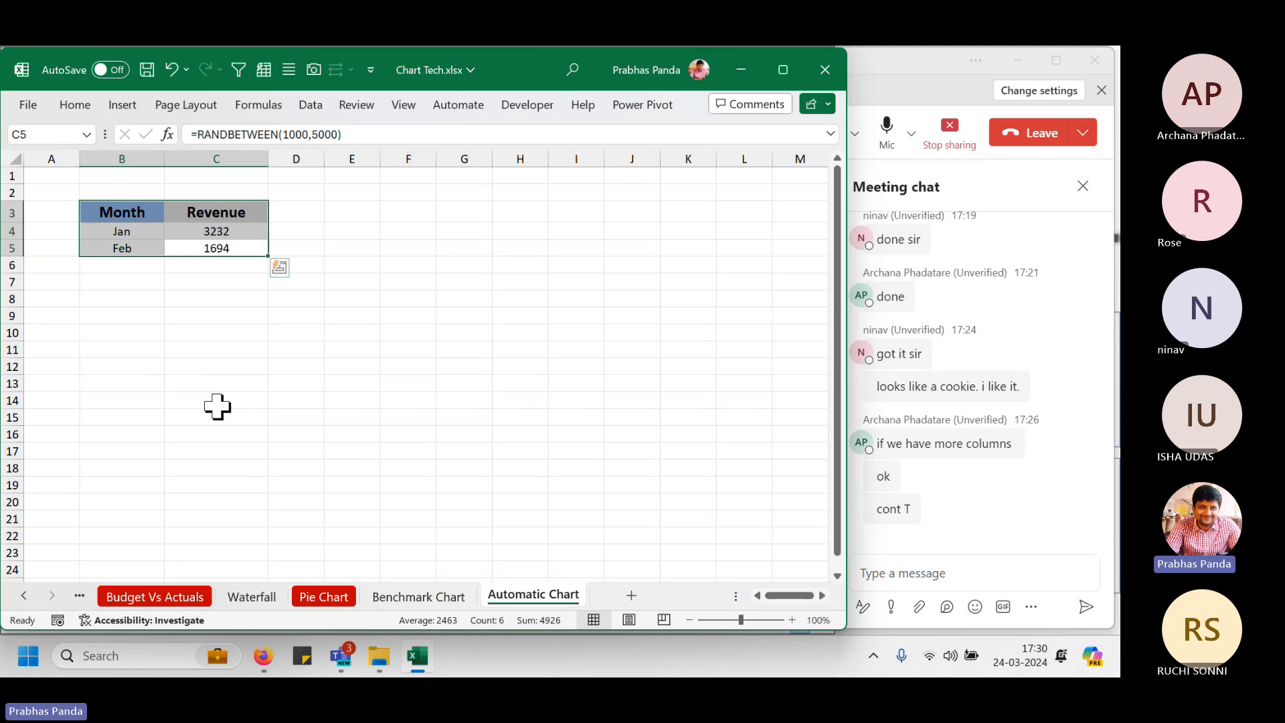
key("ctrl+t")
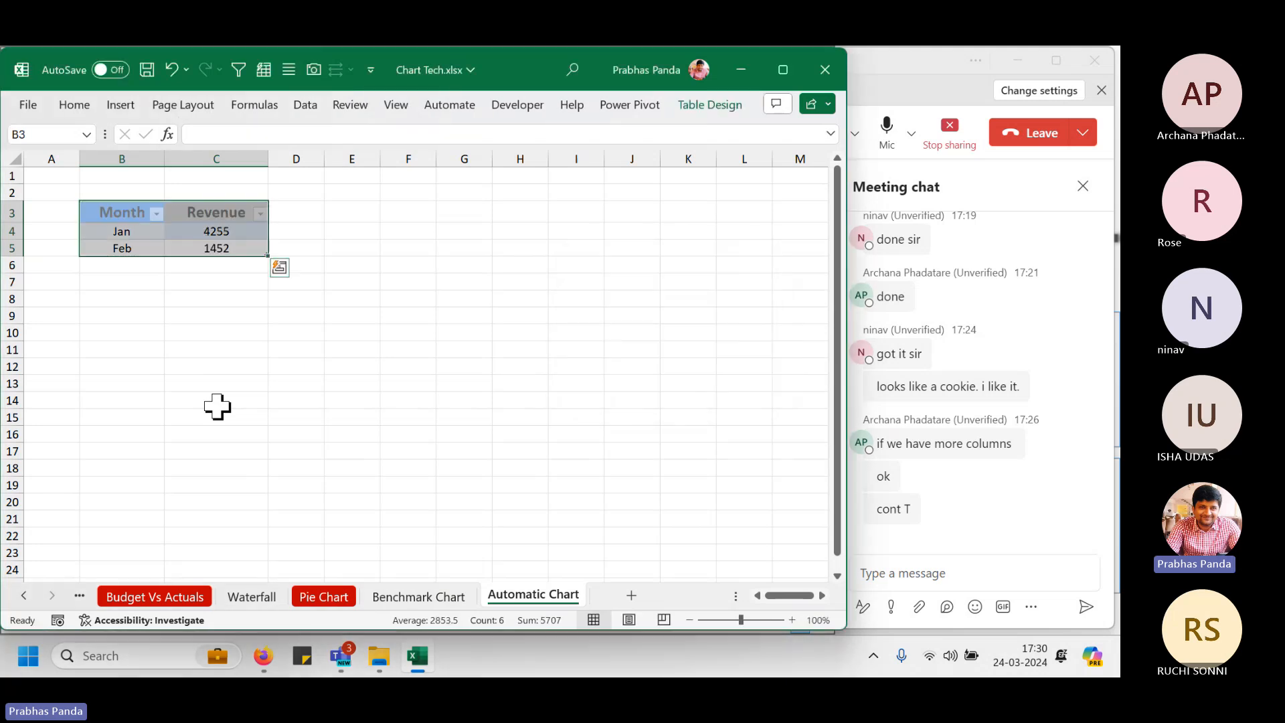
Insert a default column chart of the table, move it beside the data and enlarge it to column M and row 19.
key("Return")
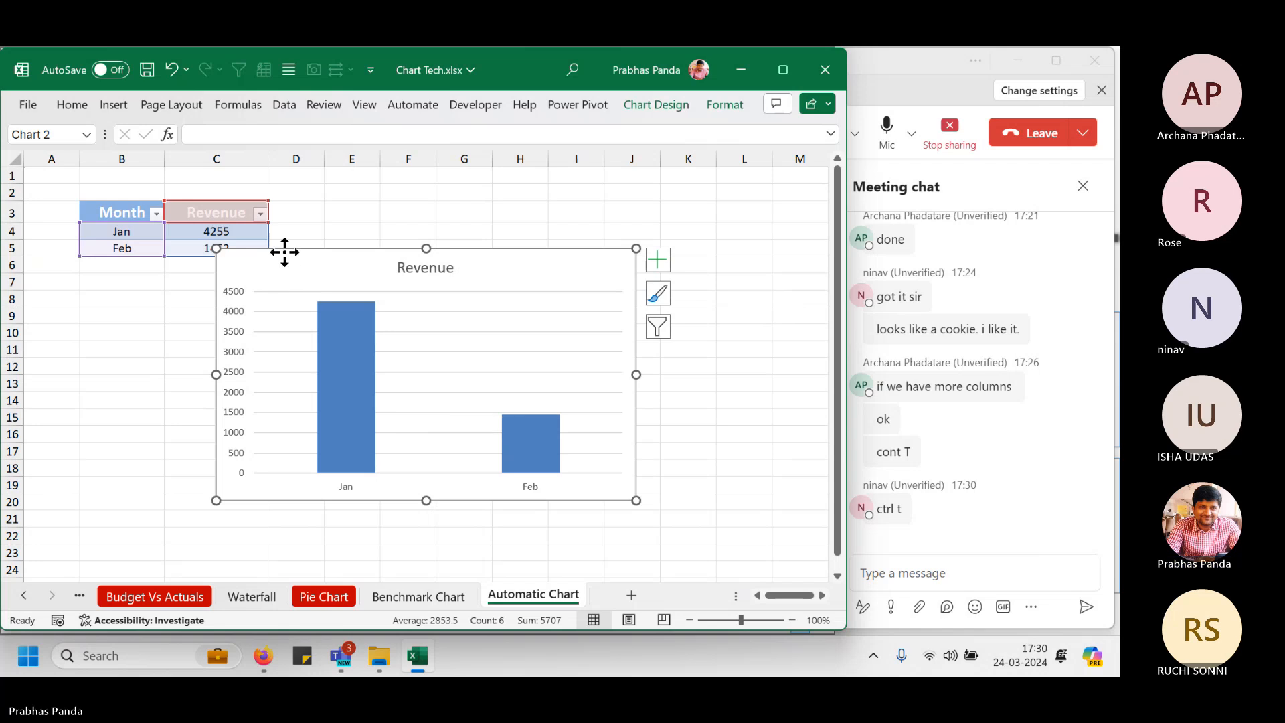
left_click_drag(281, 250, 347, 189)
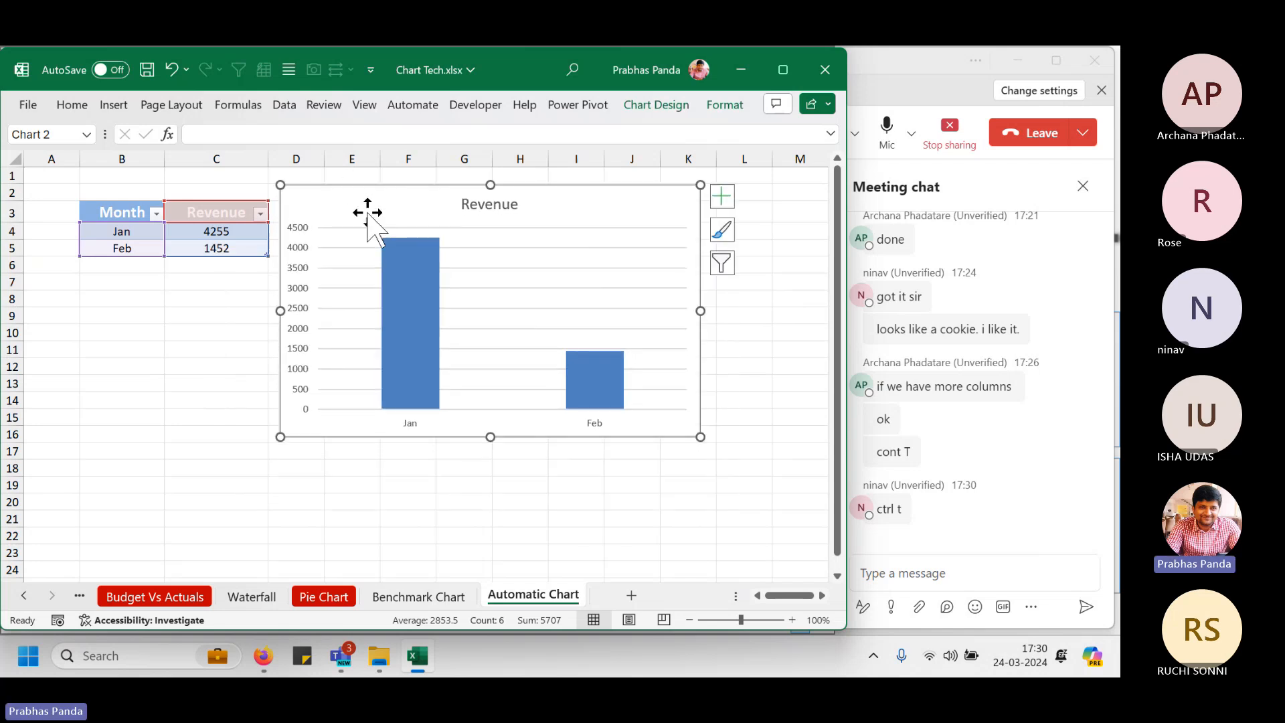
left_click_drag(700, 436, 799, 496)
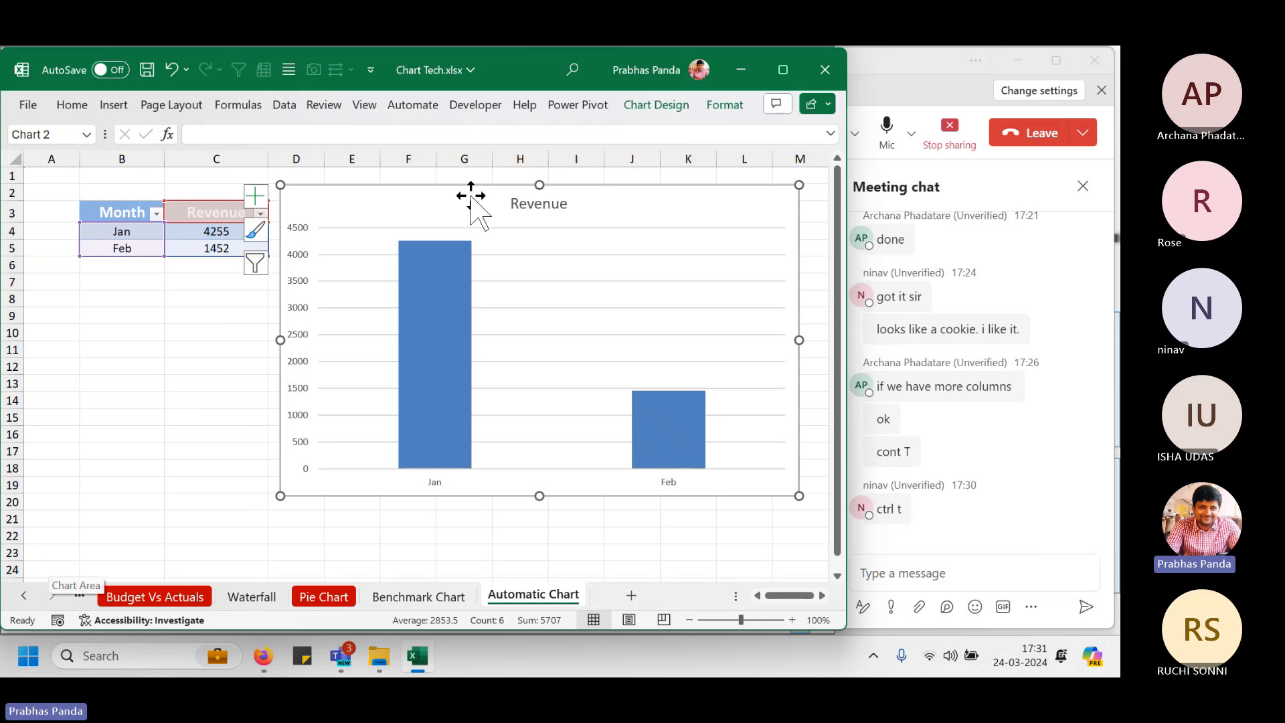
Apply the chart style with wide, bevelled blue gradient columns and a bold title to the Revenue chart.
left_click(674, 102)
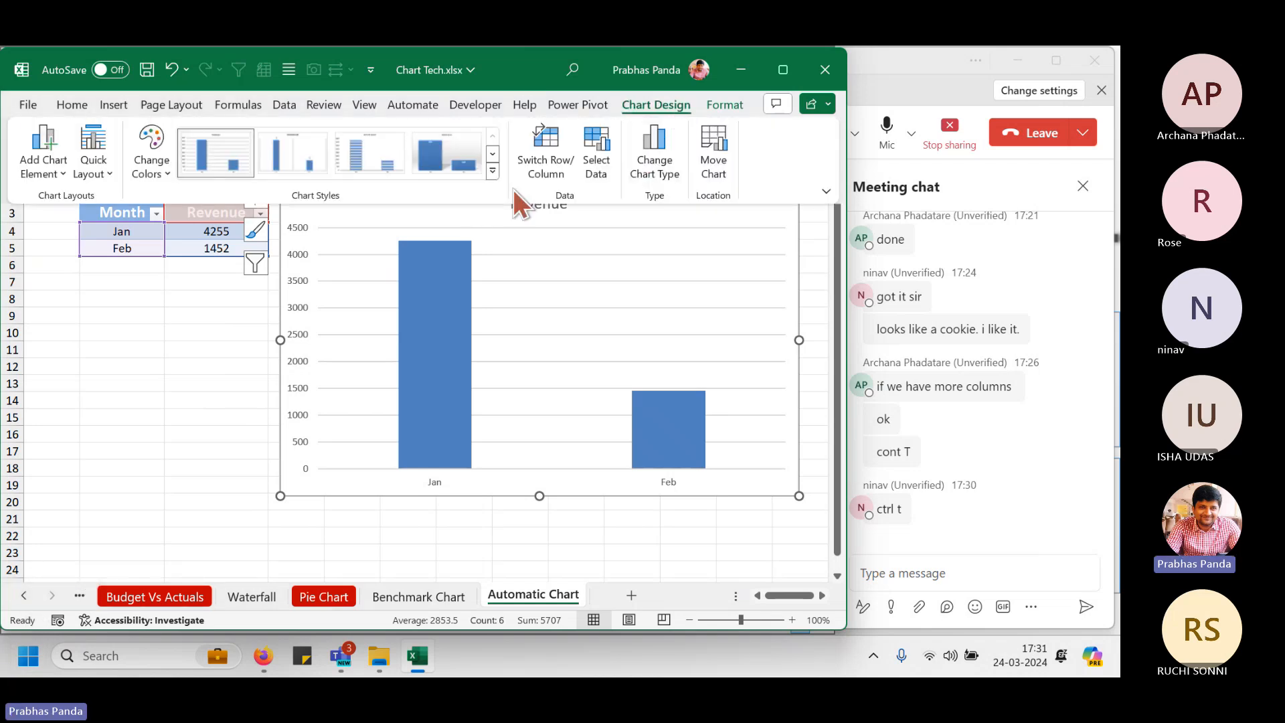
left_click(493, 170)
left_click(443, 302)
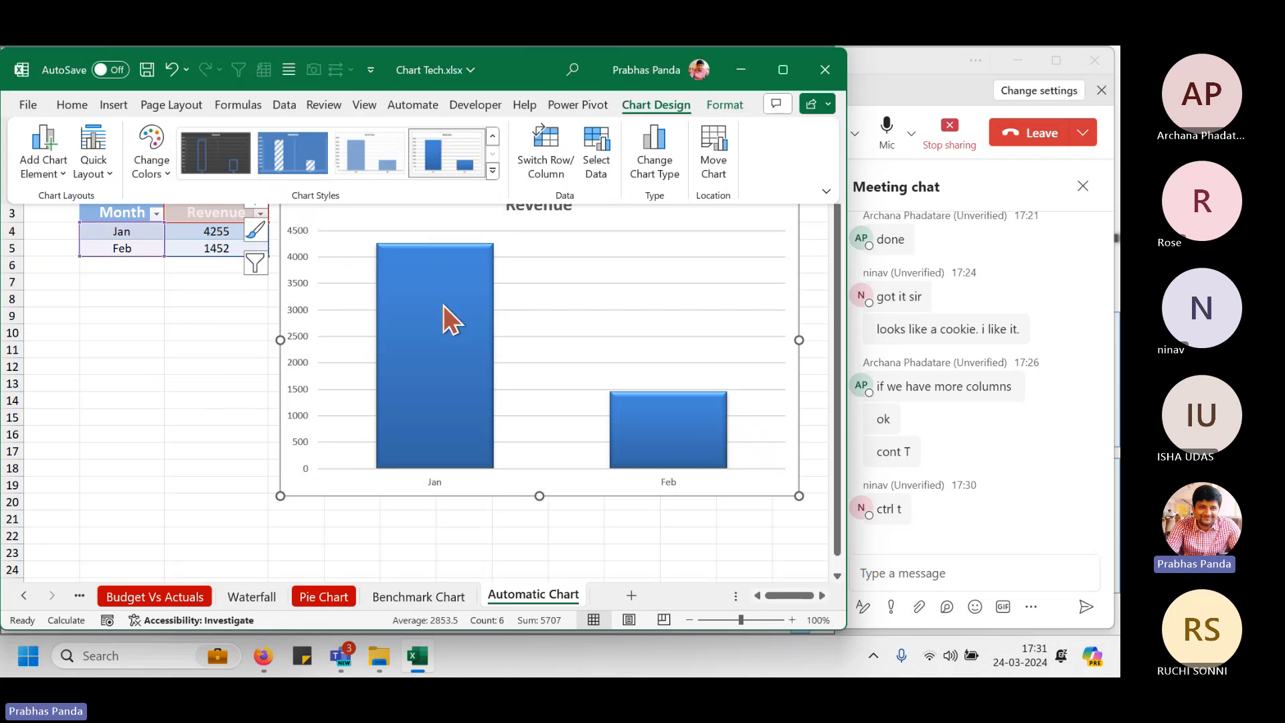
left_click(794, 218)
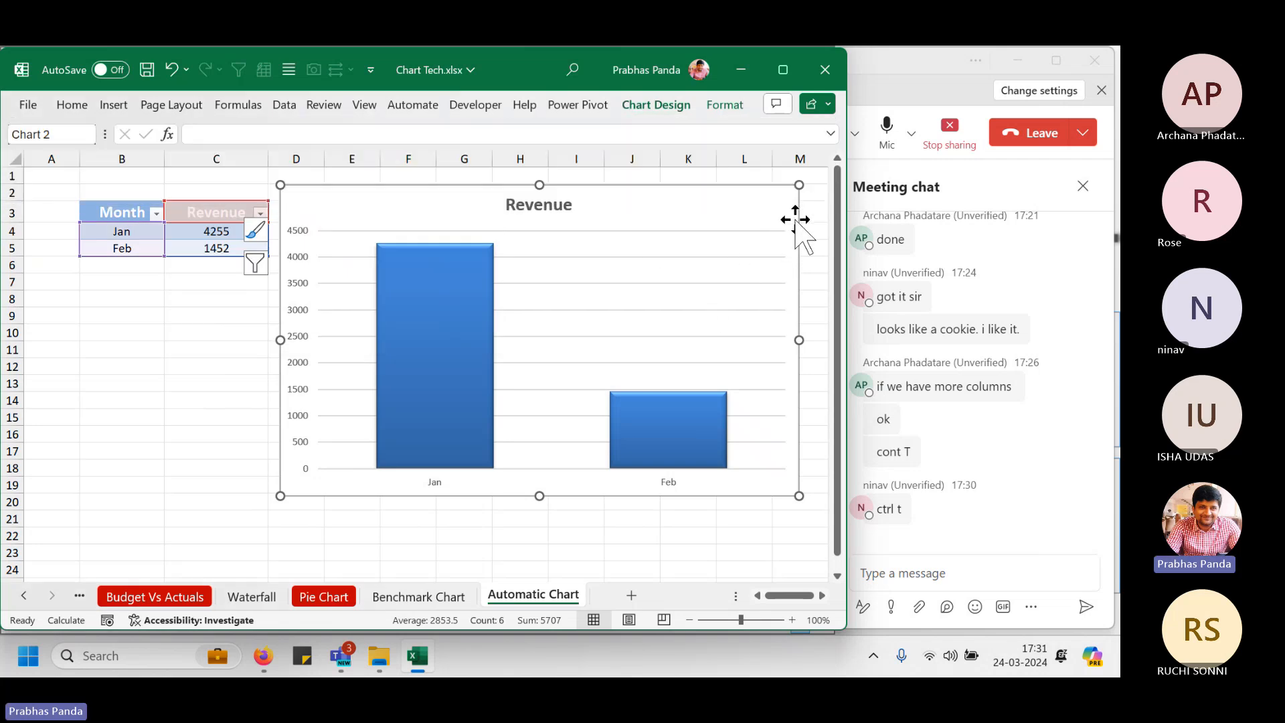
Remove the gridlines from the Revenue chart.
left_click(253, 198)
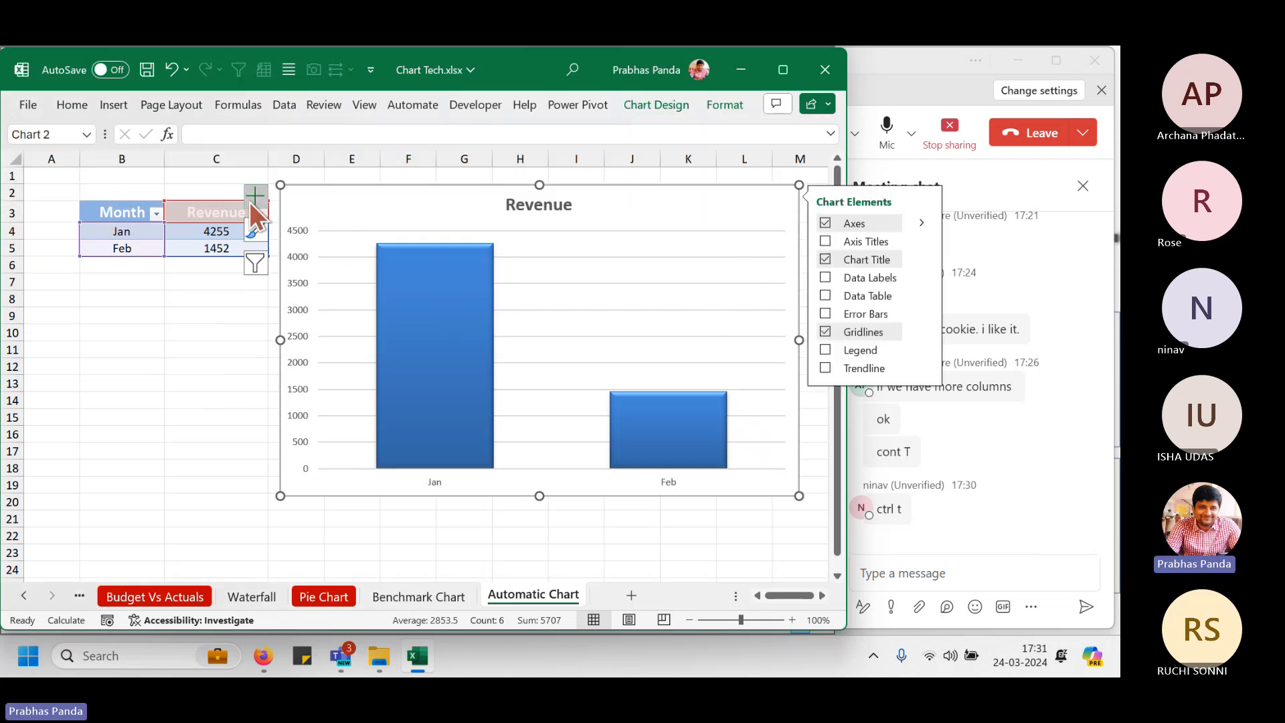
left_click(825, 334)
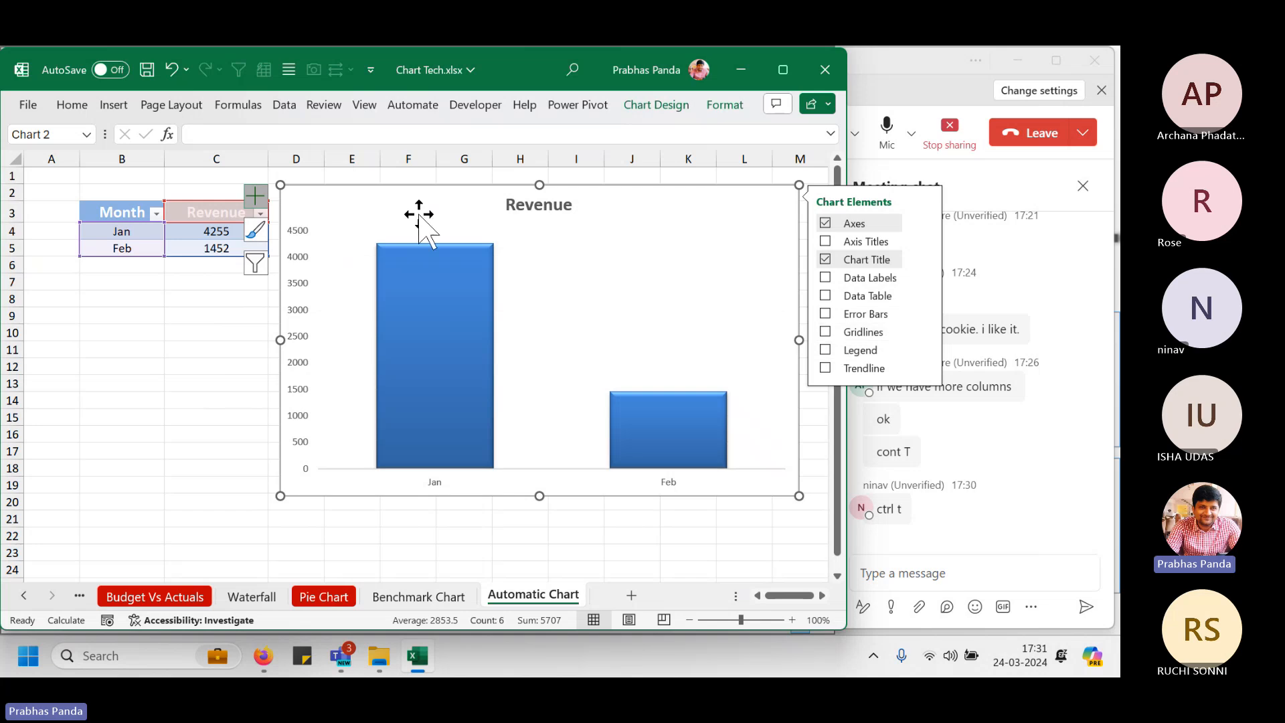
left_click(257, 199)
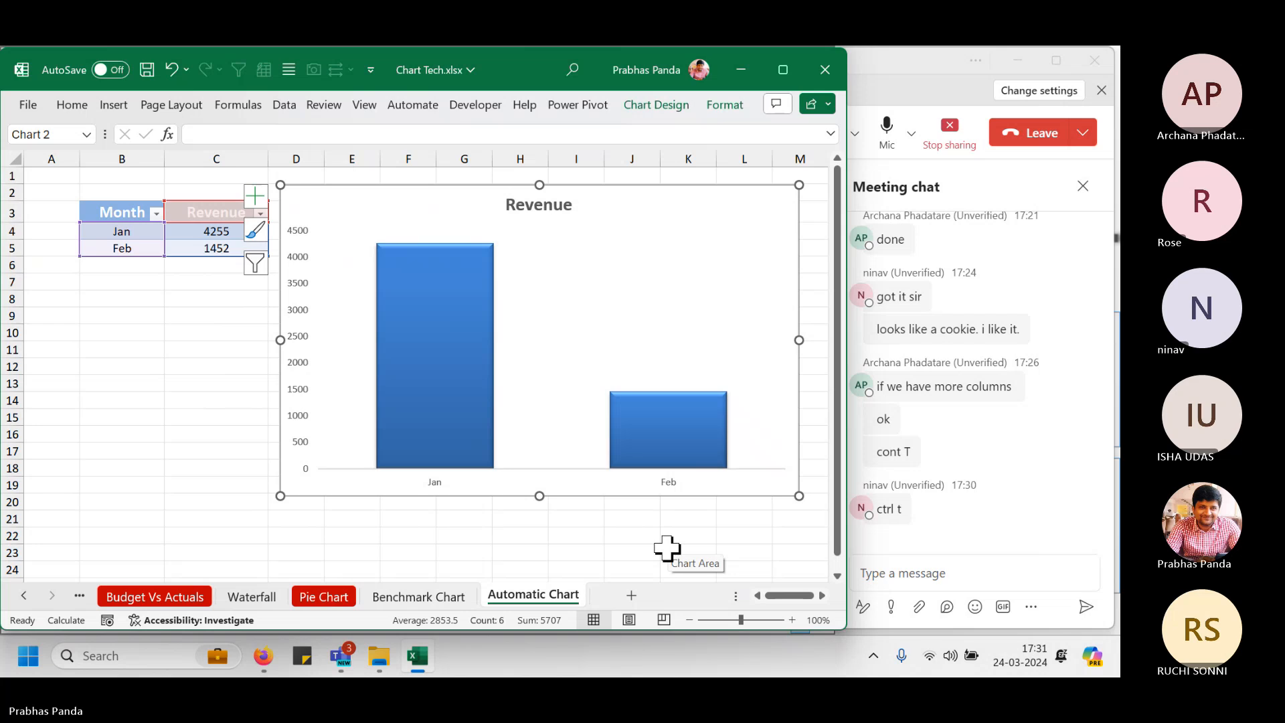
Vary the fill colours by point for the Revenue column series.
right_click(434, 362)
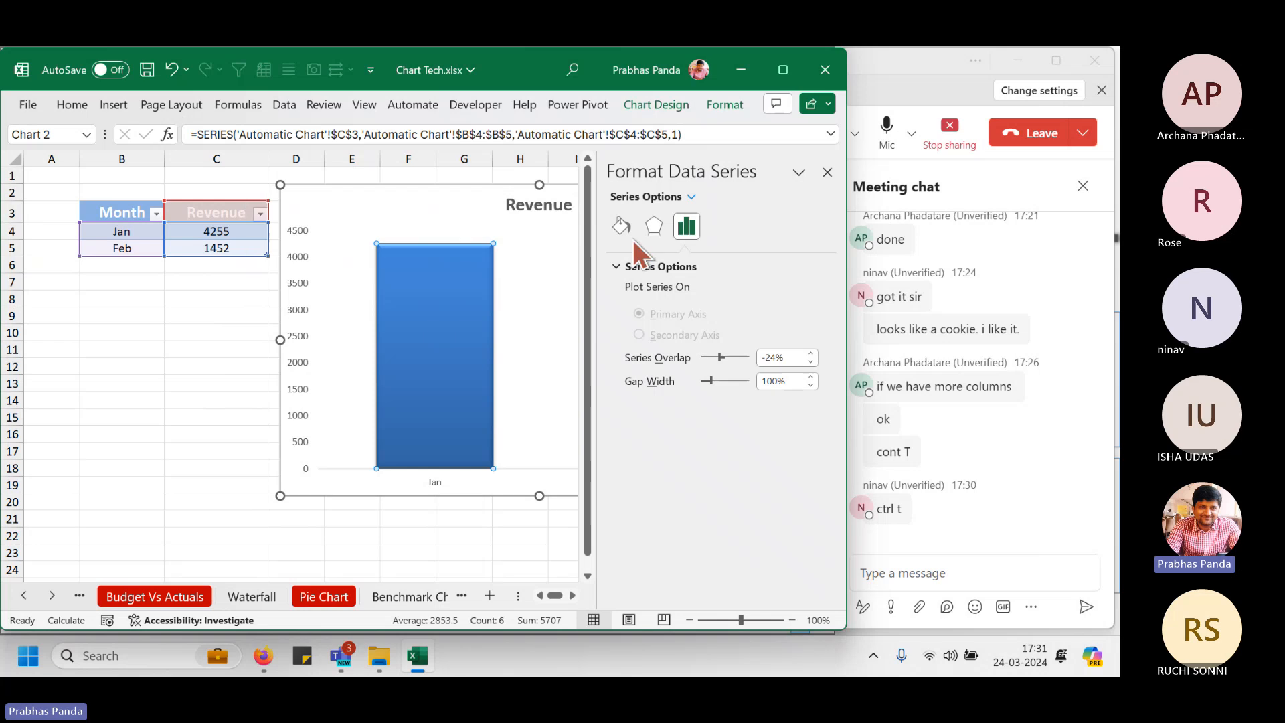
left_click(621, 228)
left_click(667, 445)
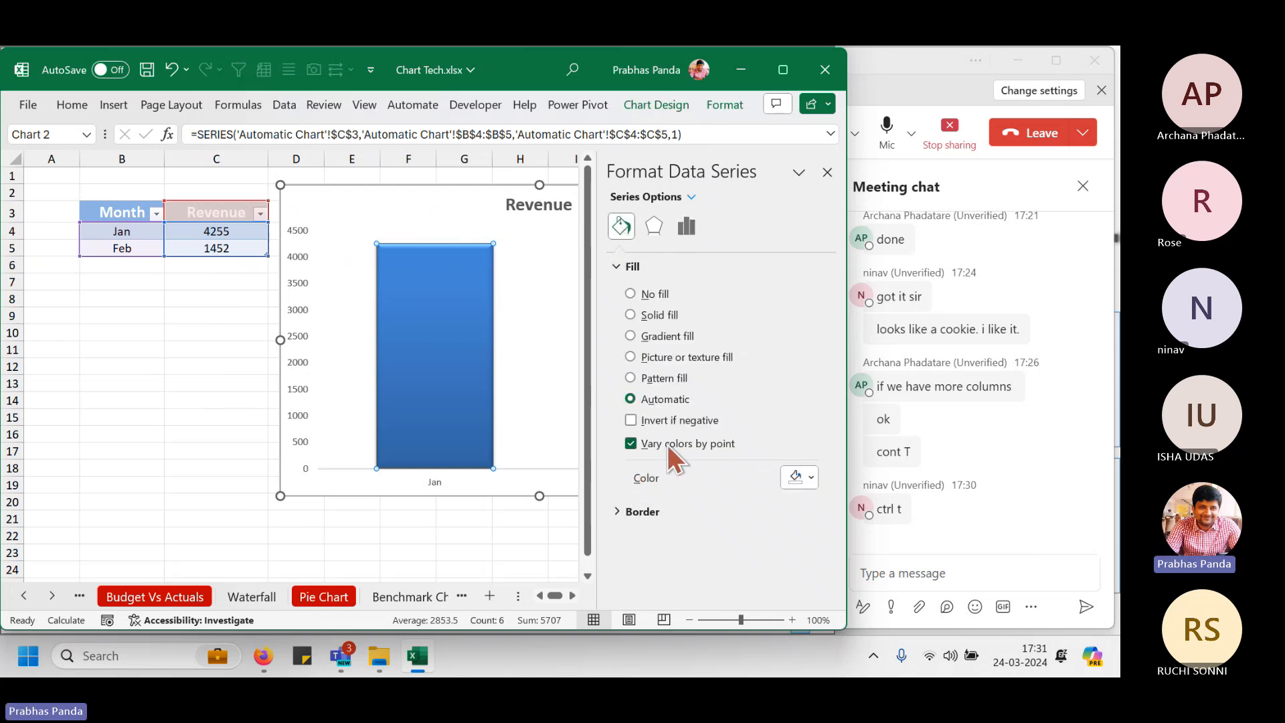
left_click(827, 172)
Add data labels to the Revenue columns, make them bold and enlarge their font by five size increments.
right_click(456, 328)
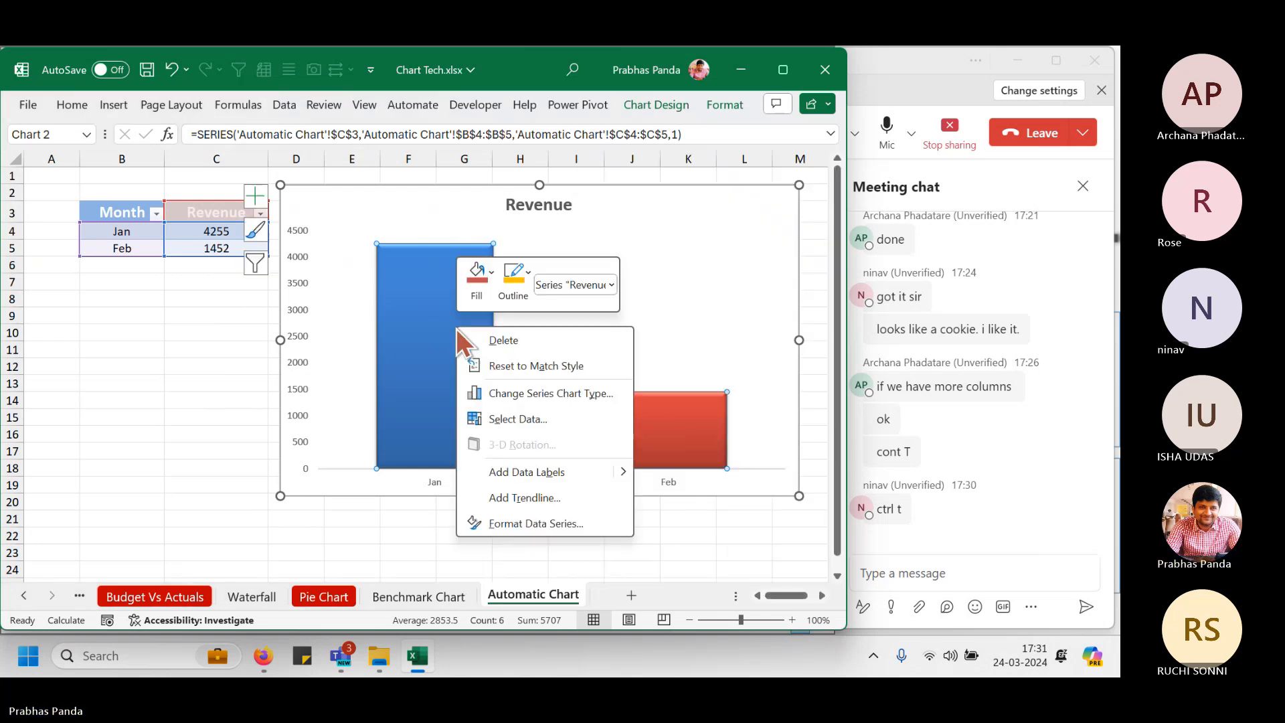
left_click(512, 473)
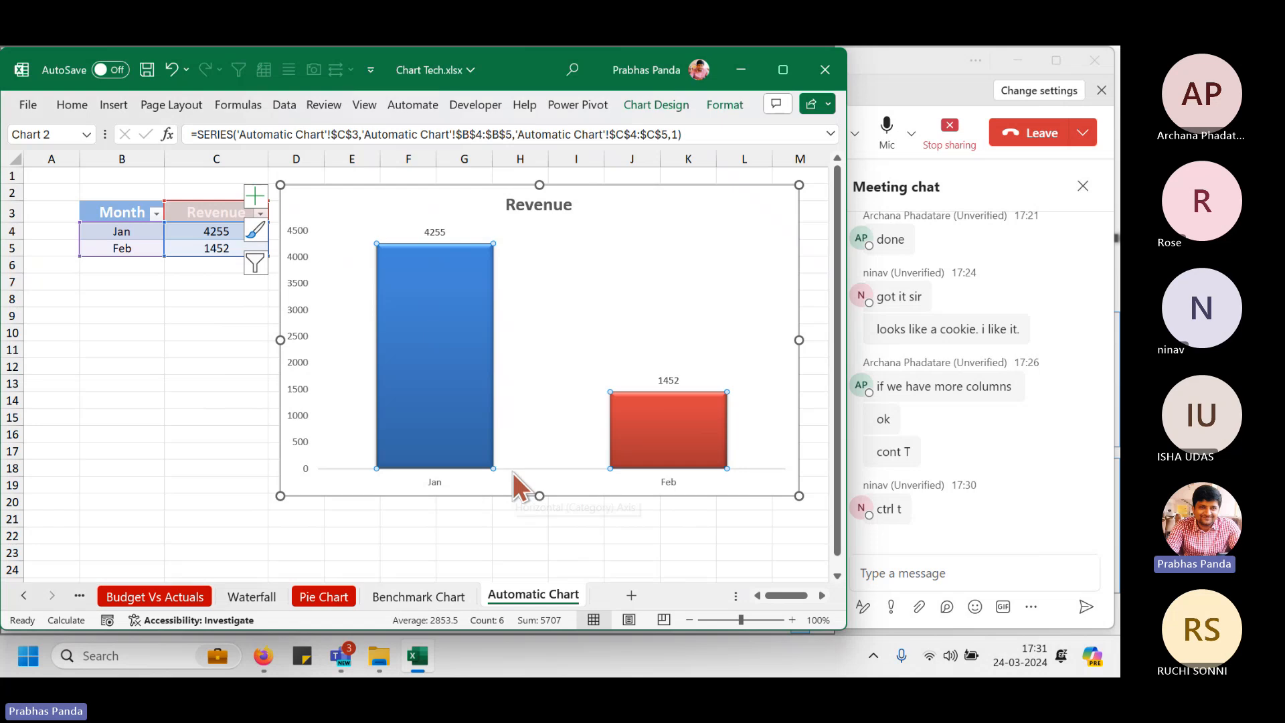
left_click(442, 233)
key("ctrl+b")
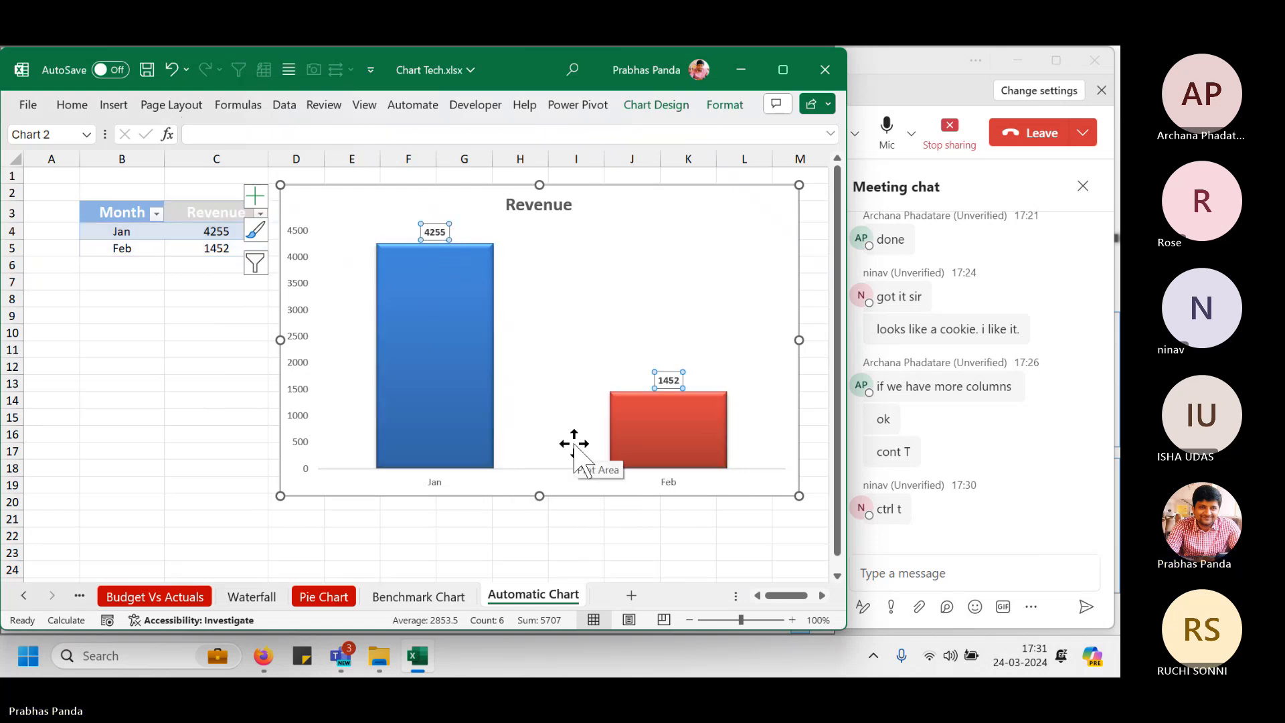
key("ctrl+shift+period")
key("ctrl+shift+period")
key("ctrl+shift+period")
key("ctrl+shift+period")
key("ctrl+shift+period")
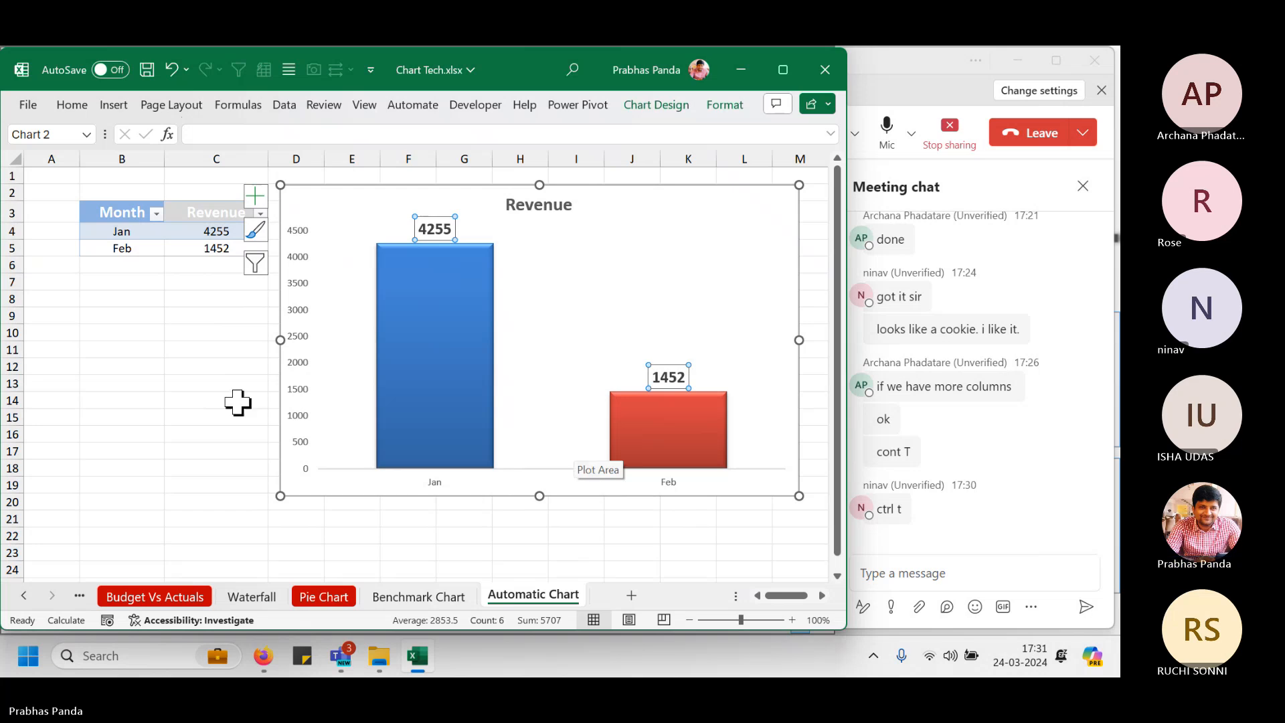
Delete the chart's vertical value axis and move the Revenue title to the chart's upper-right corner.
left_click(299, 335)
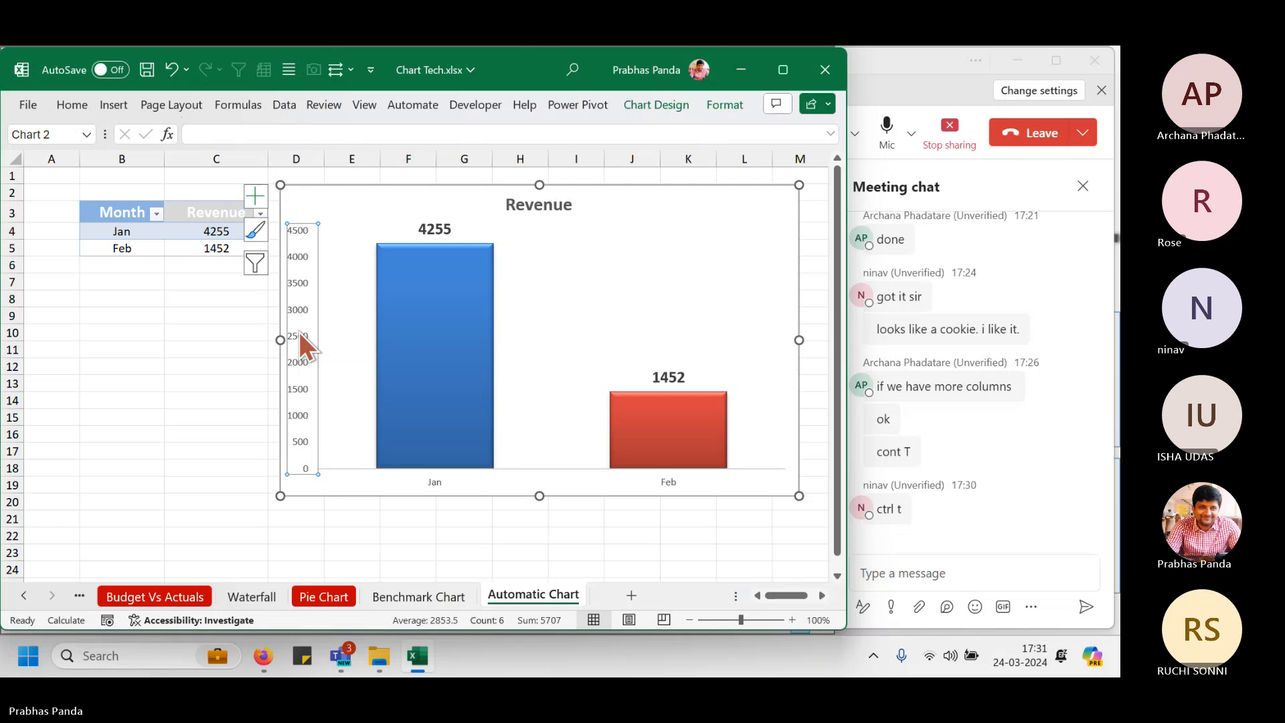
key("Delete")
left_click(551, 213)
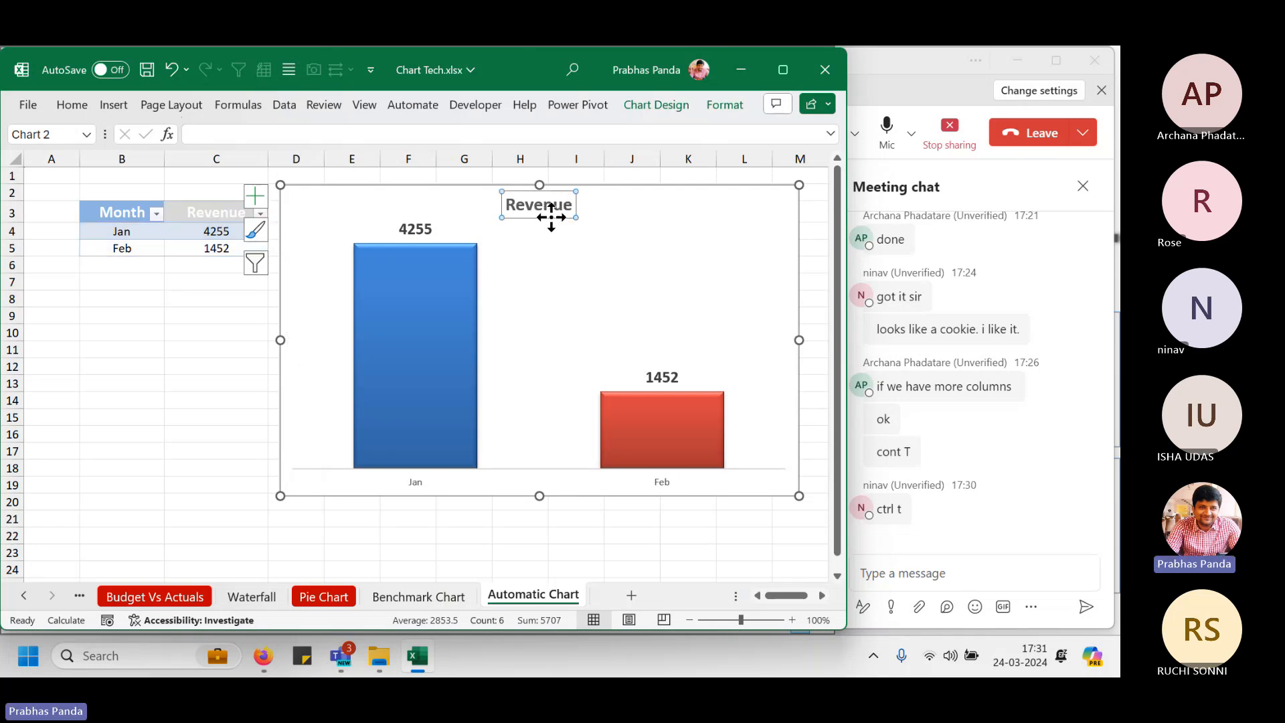
left_click_drag(551, 213, 764, 220)
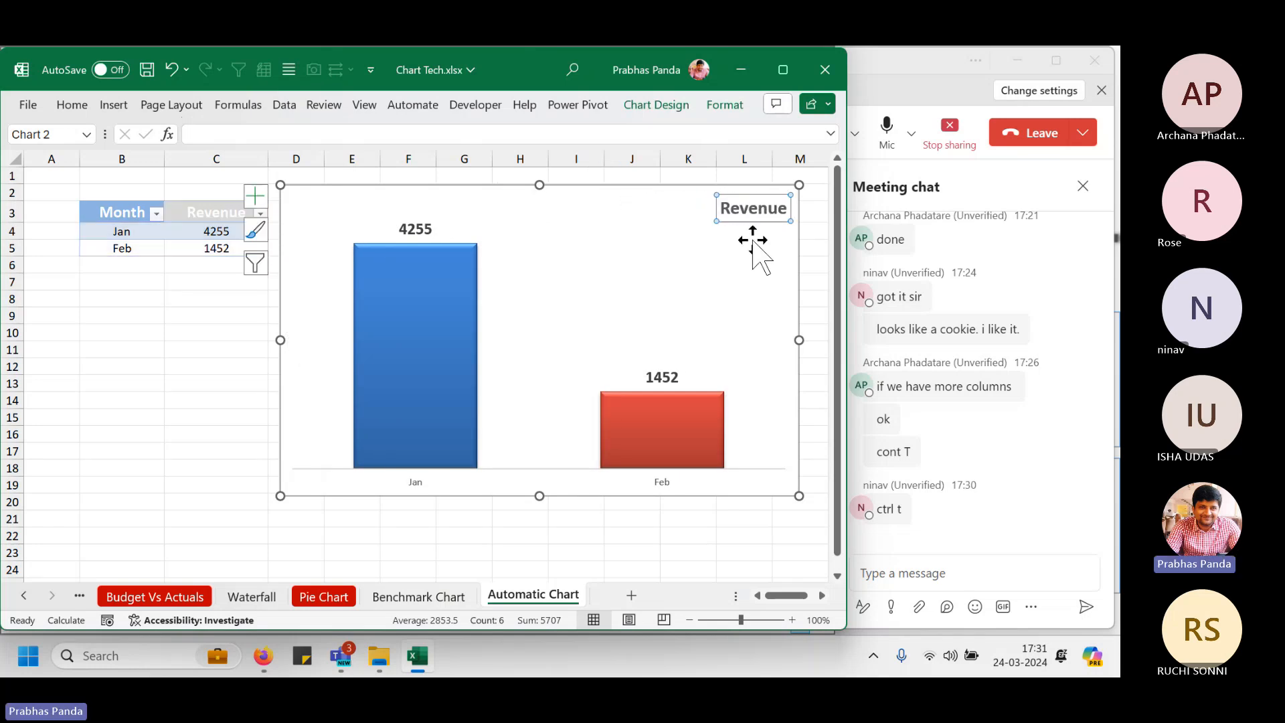
Enlarge the month labels on the horizontal axis by three size increments and make them bold.
left_click(415, 487)
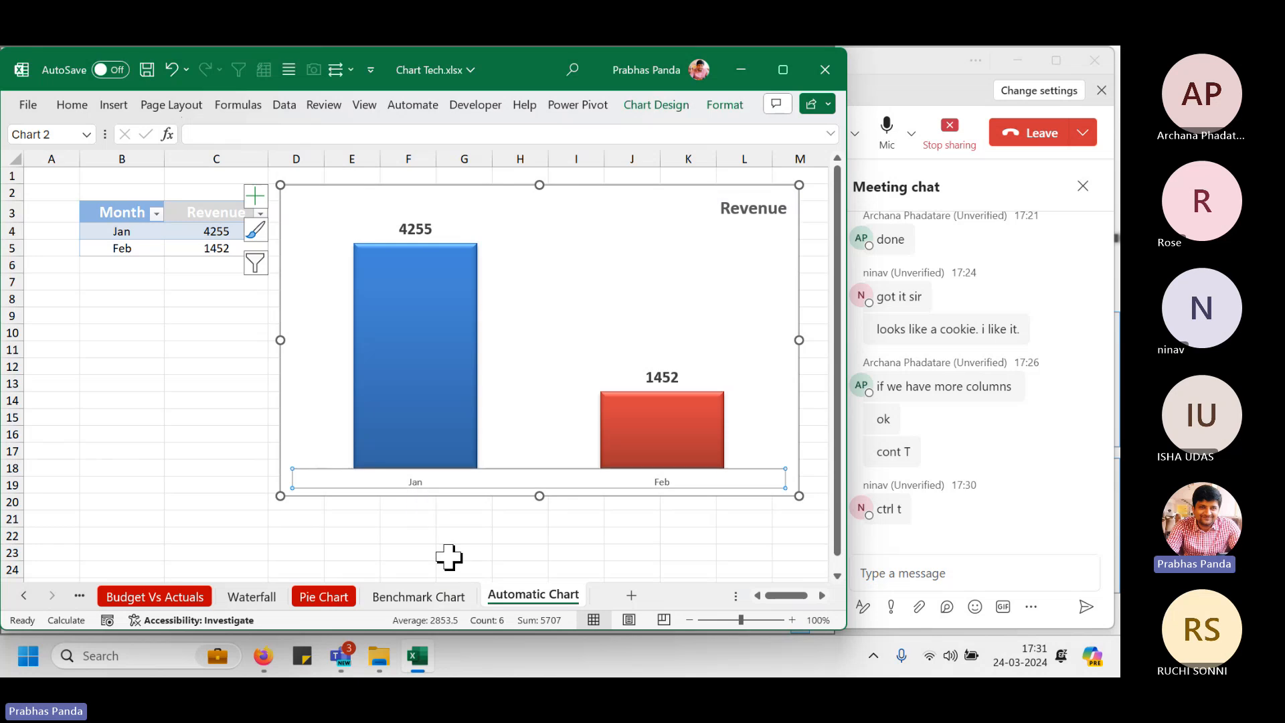
key("ctrl+shift+period")
key("ctrl+shift+period")
key("ctrl+shift+period")
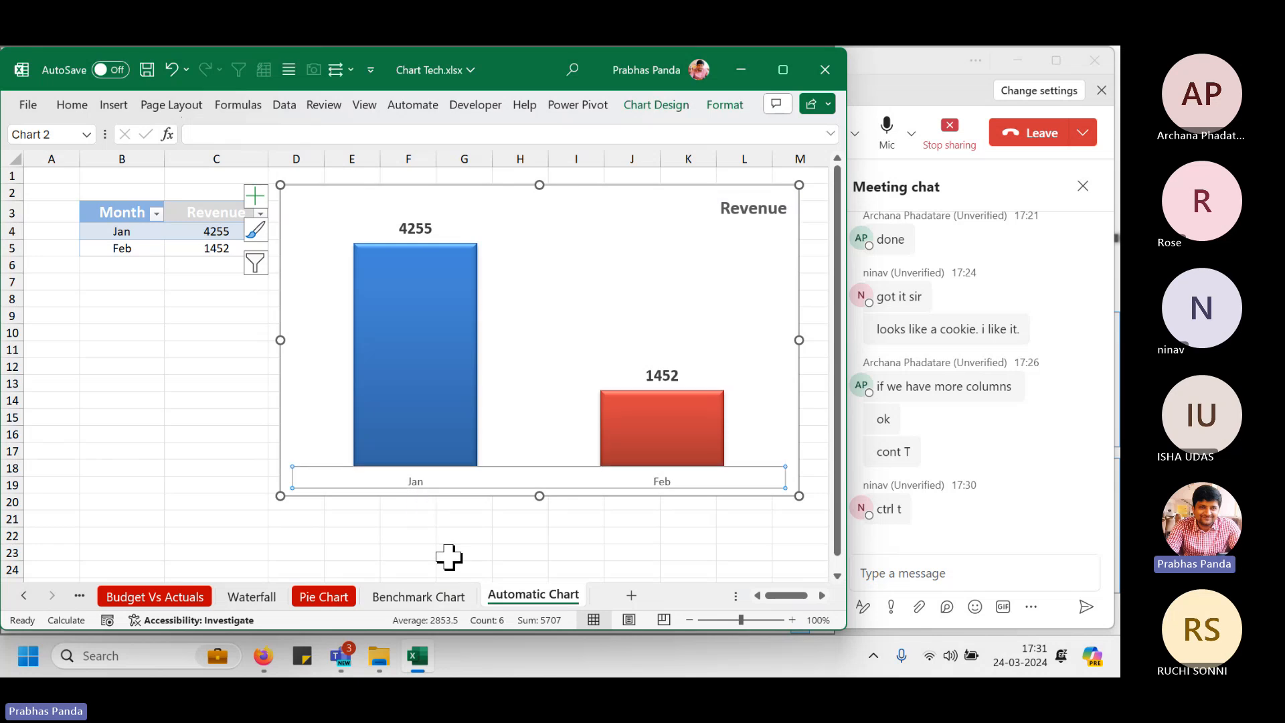
key("ctrl+b")
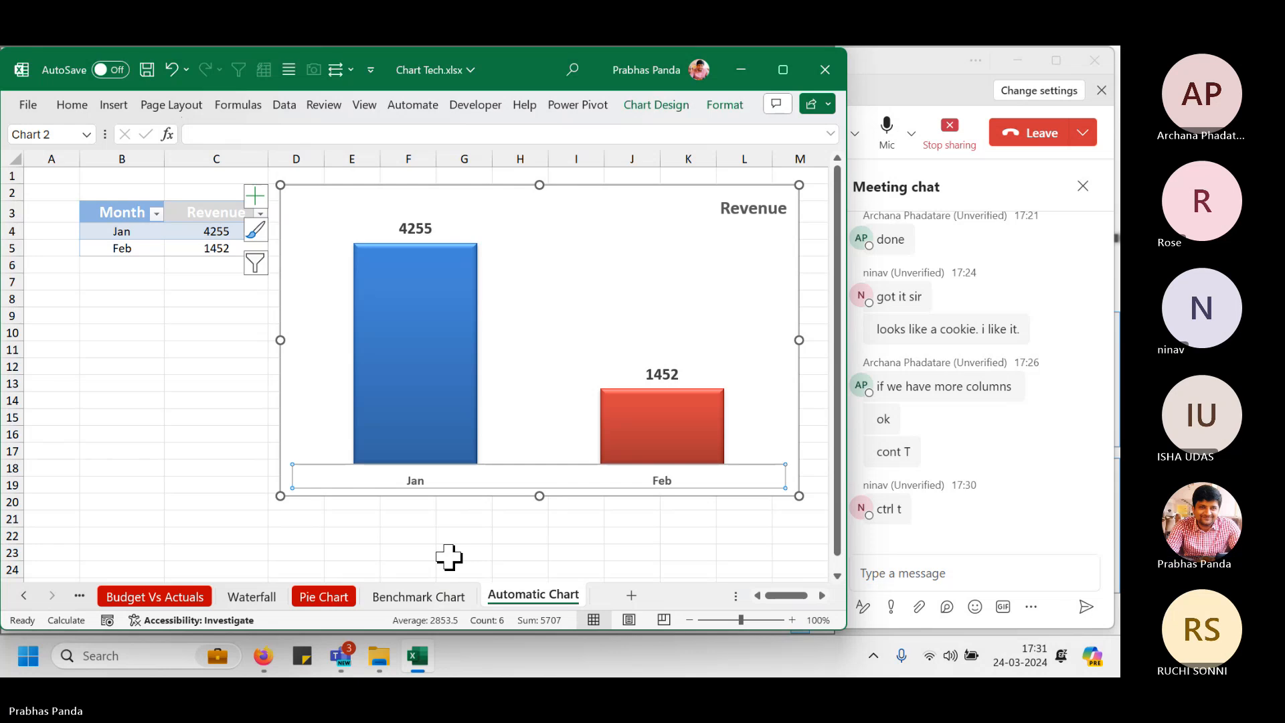
left_click(169, 416)
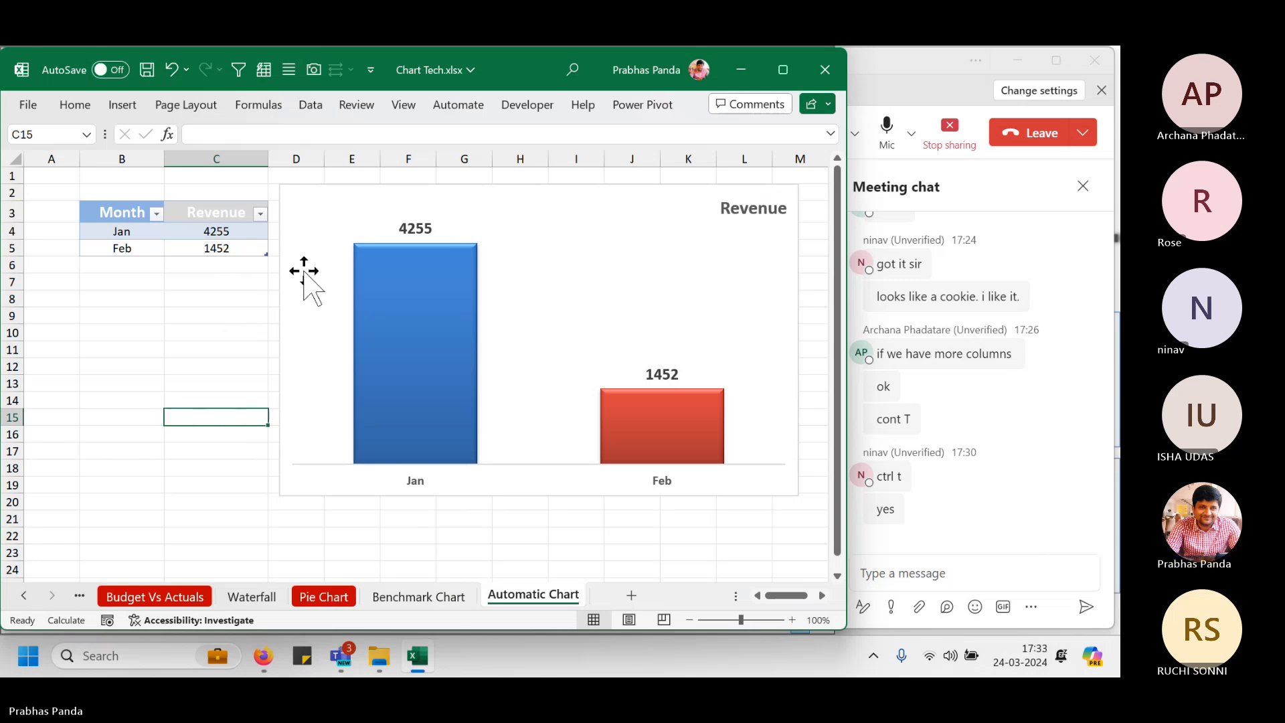
Extend the table with the months Mar, Apr, May and Jun in cells B6 to B9.
left_click(137, 265)
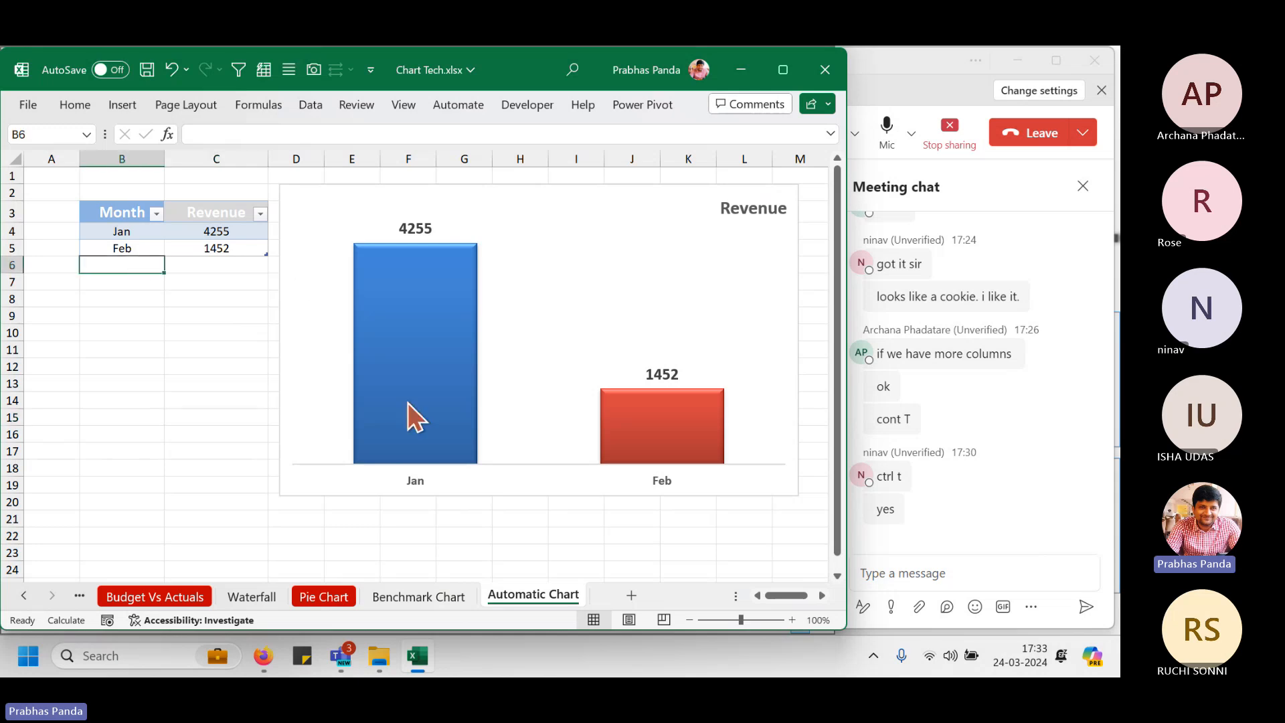
mouse_move(408, 402)
type("Mar")
key("Return")
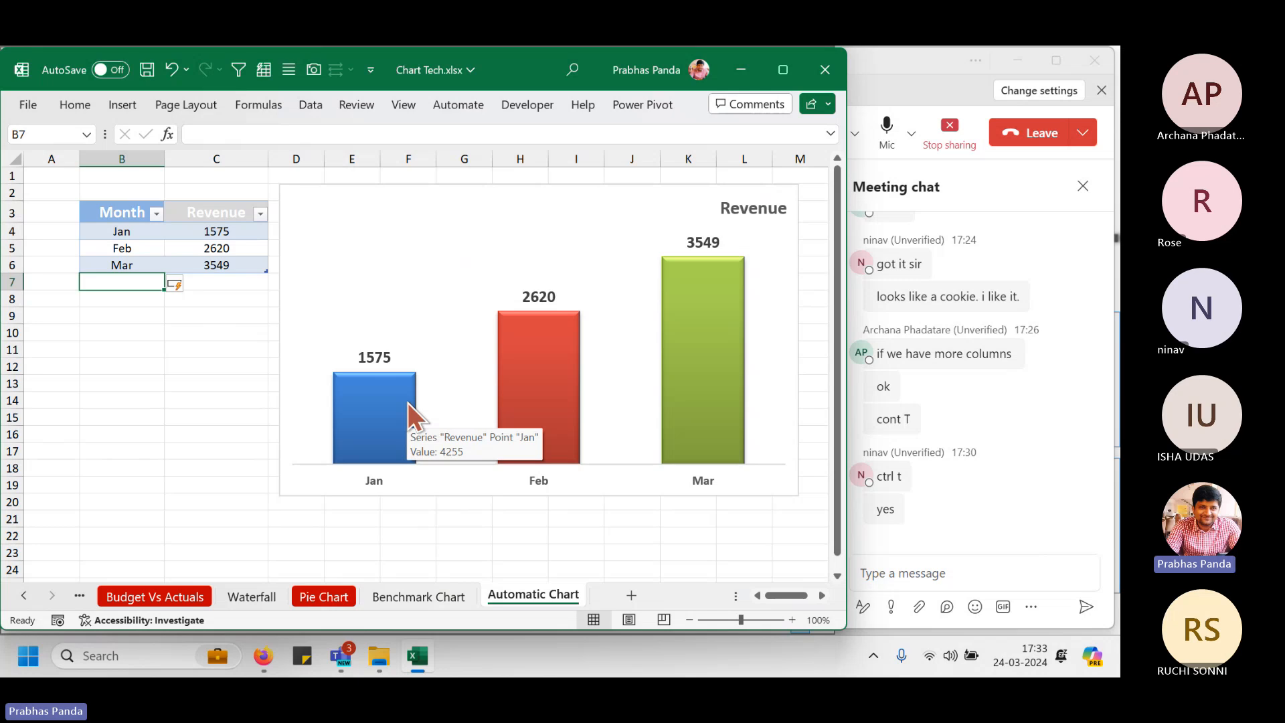
type("Apr")
key("Return")
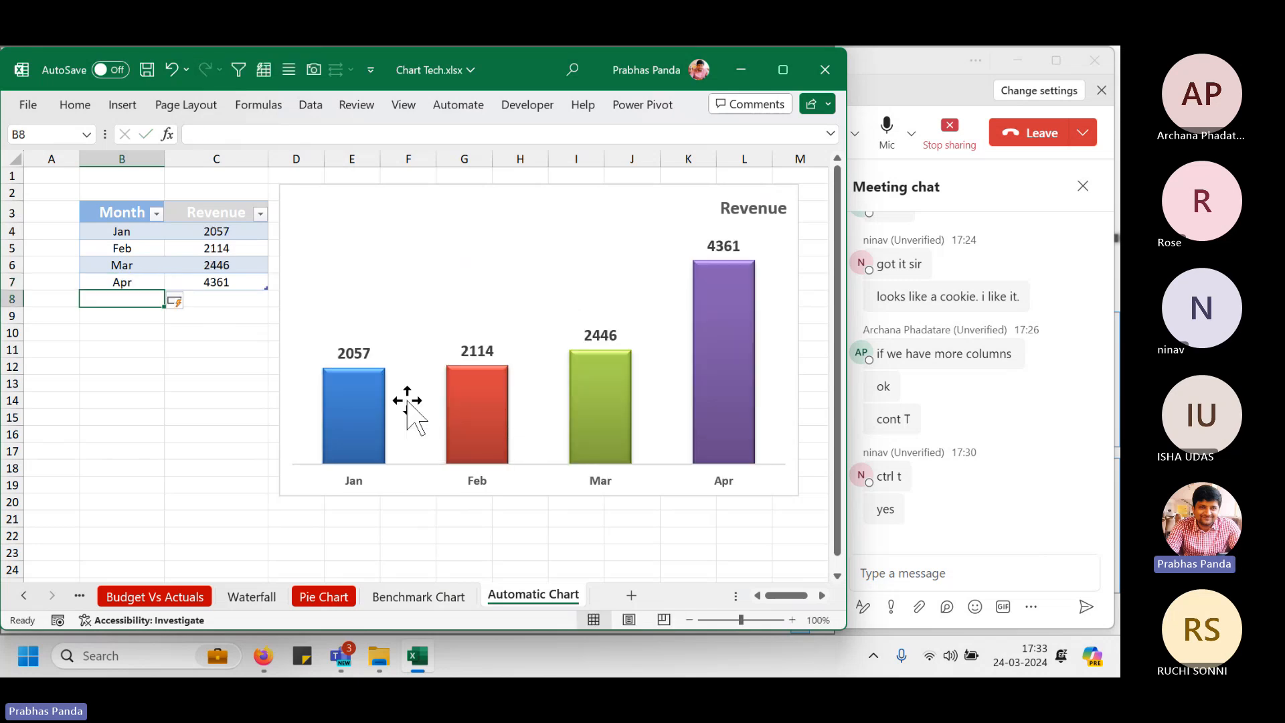
type("May")
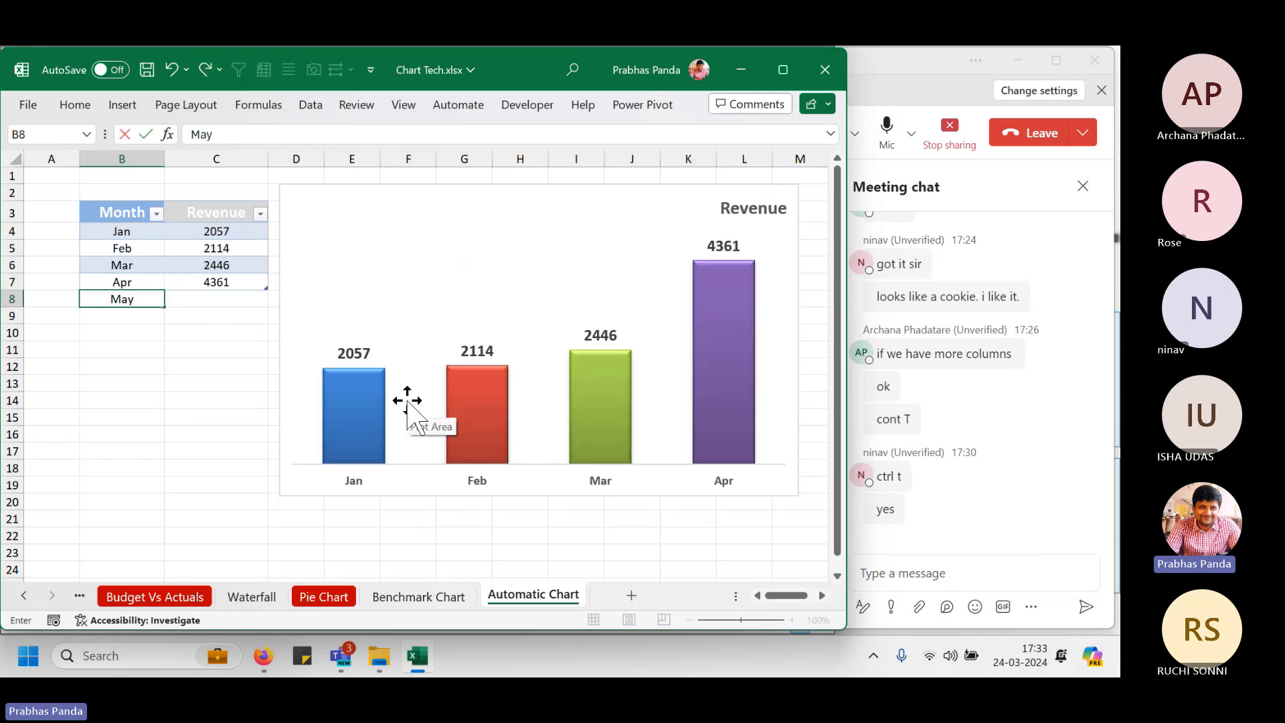
key("Return")
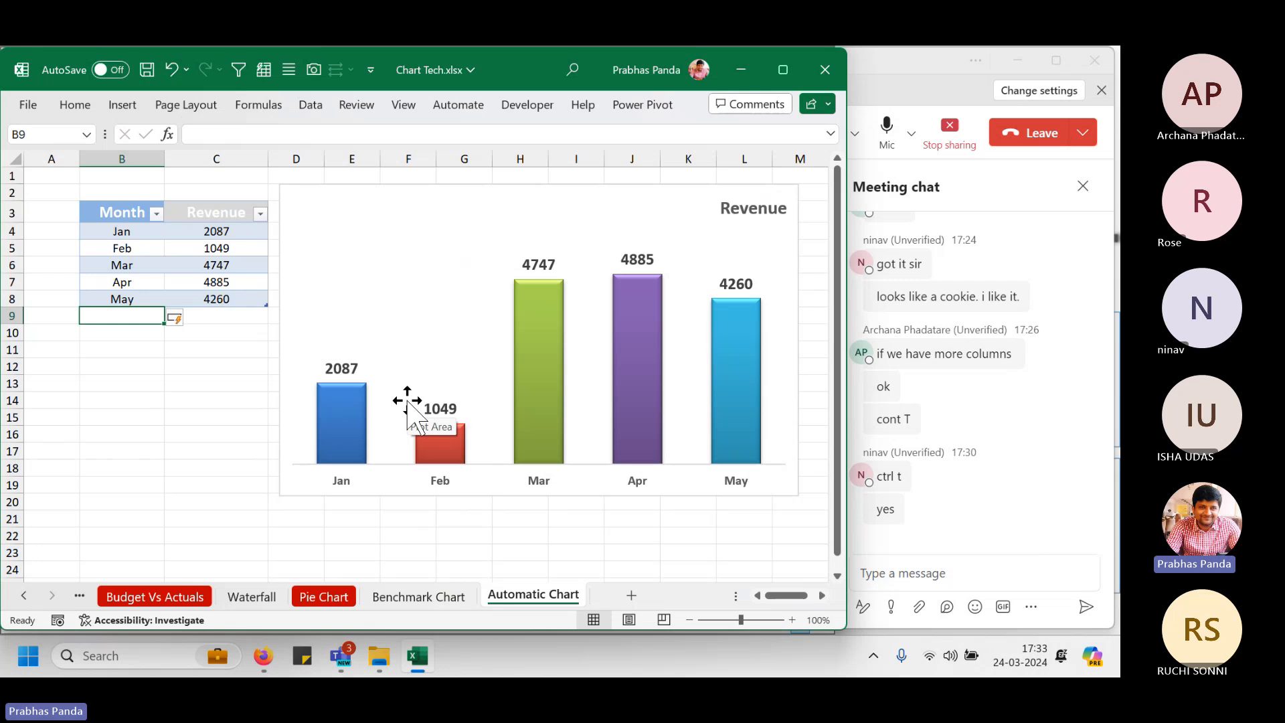
type("Jun")
key("Return")
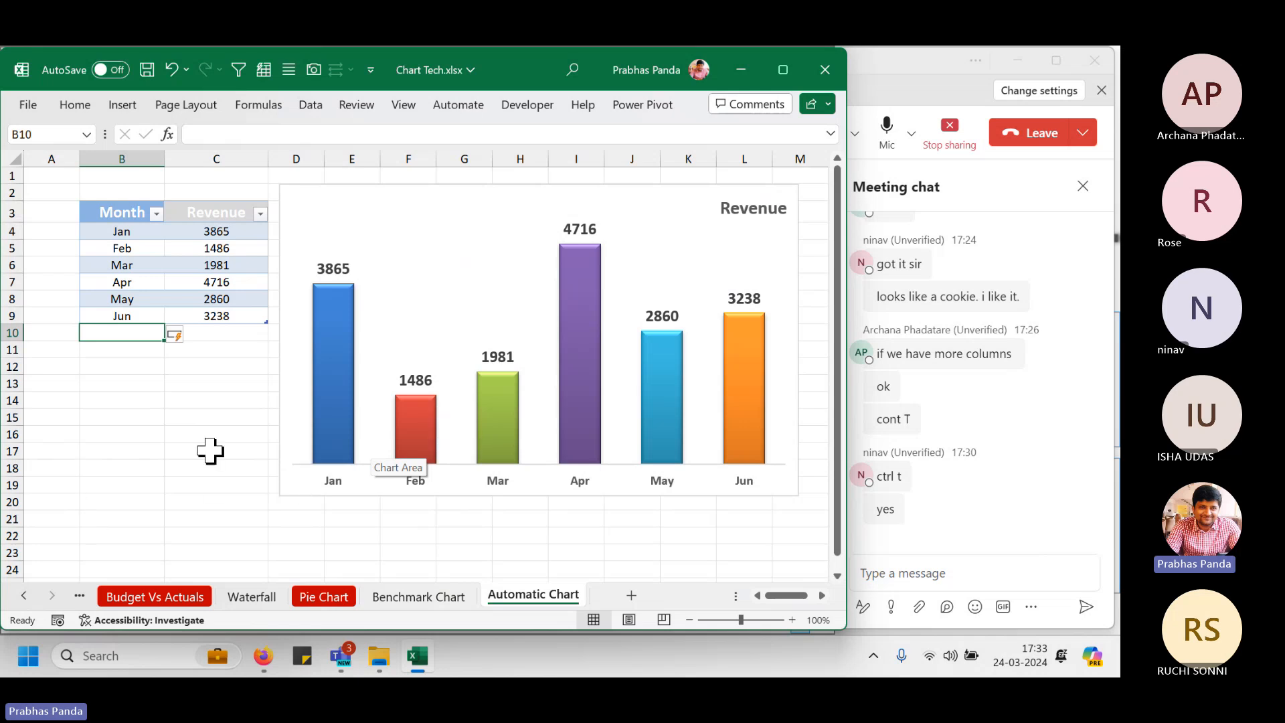
Filter the table's Month column to Apr, May and Jun only.
left_click(157, 214)
left_click(44, 442)
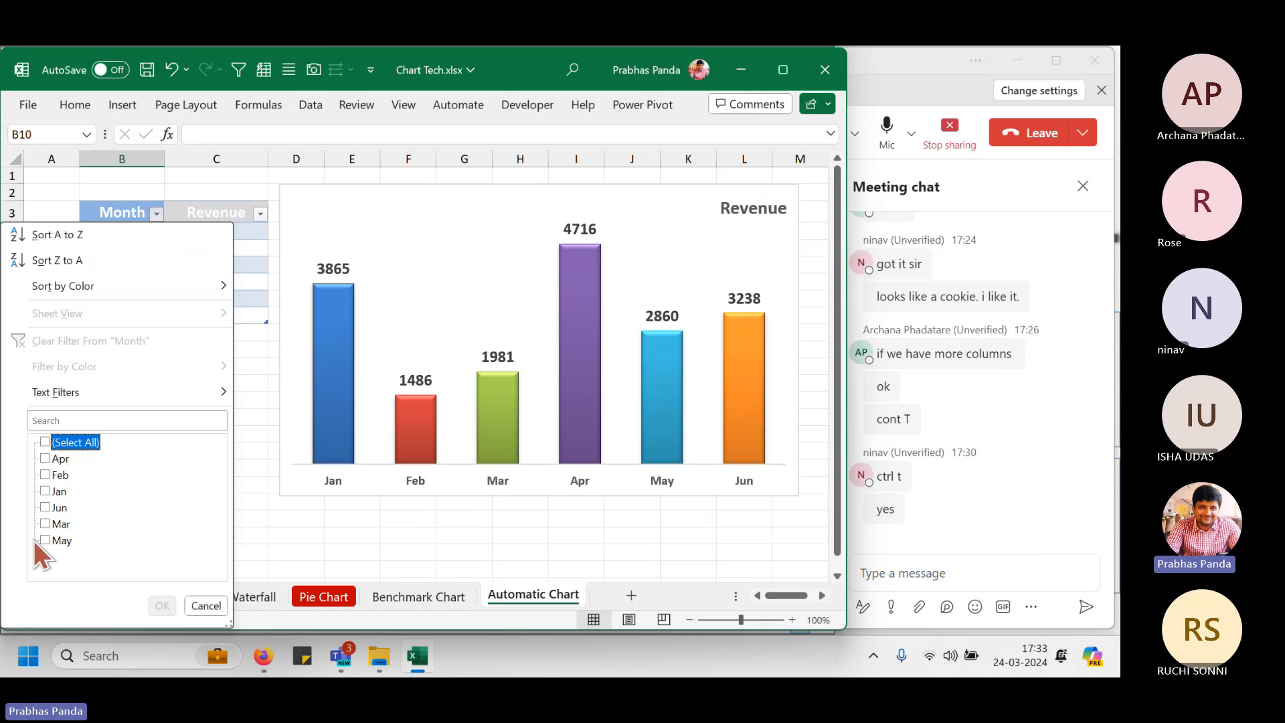
left_click(45, 540)
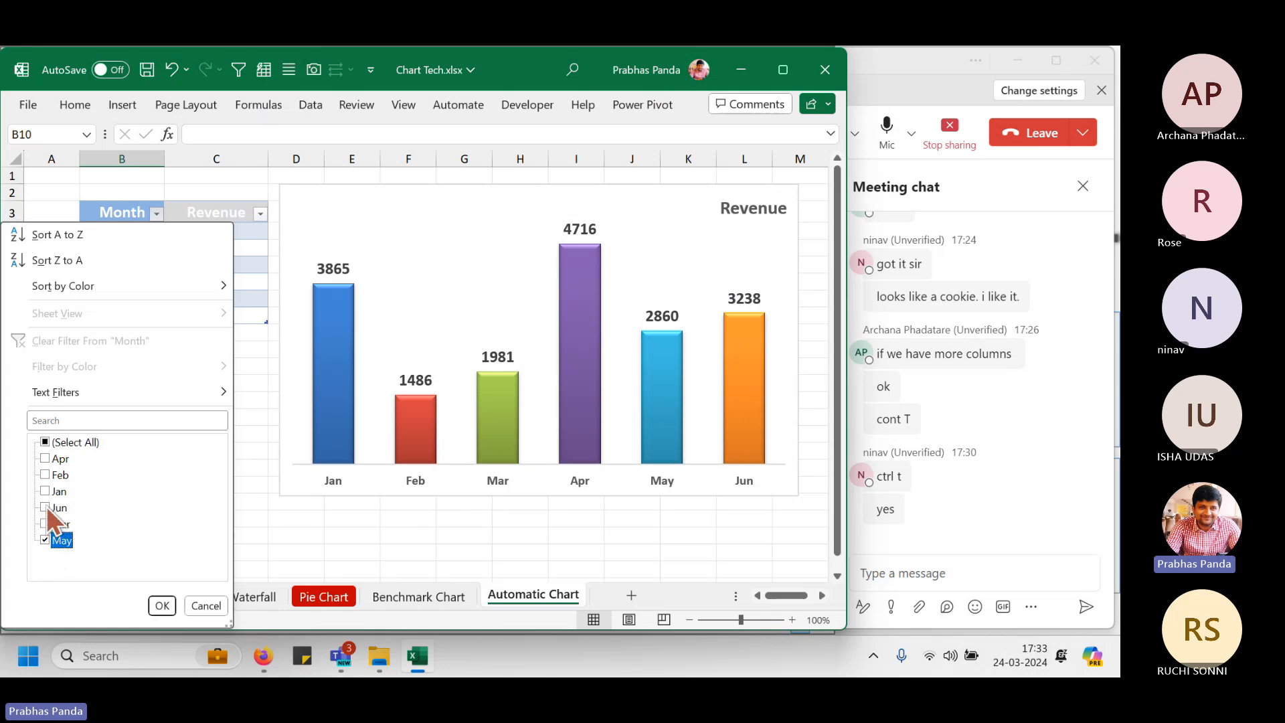
left_click(45, 507)
left_click(45, 458)
left_click(162, 606)
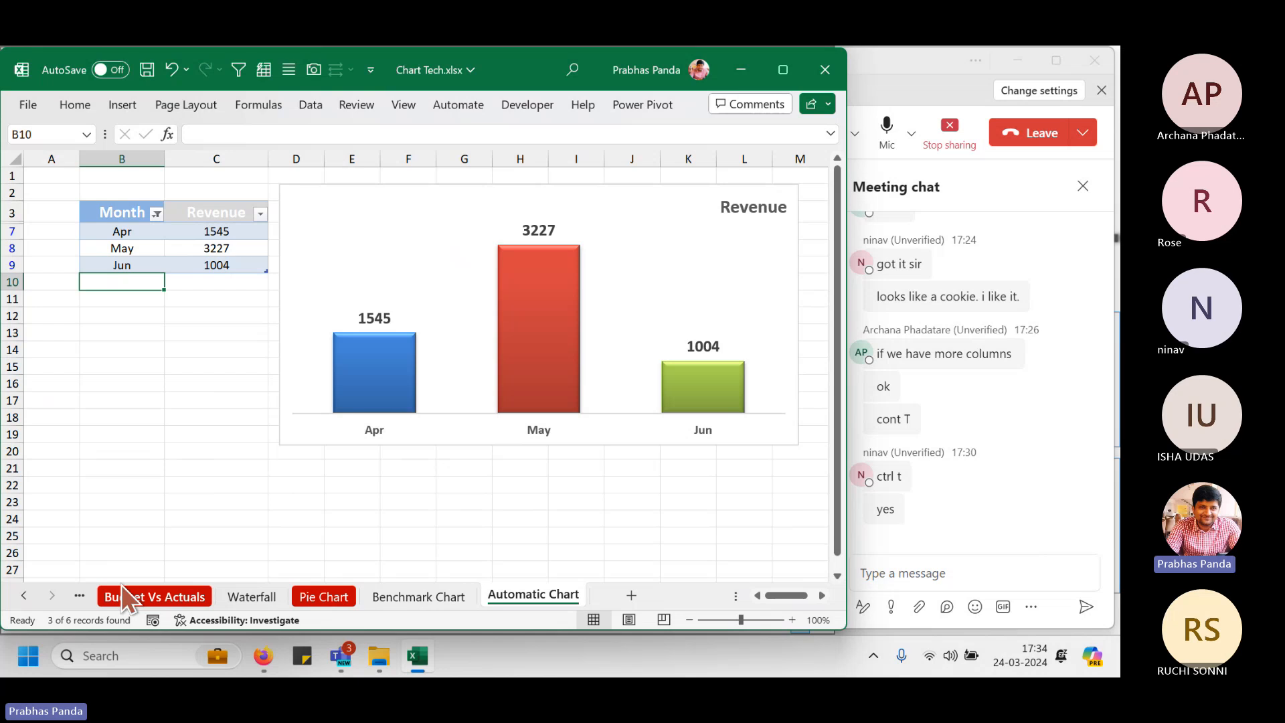
Colour the Automatic Chart sheet tab dark red and save the workbook.
right_click(524, 597)
mouse_move(608, 478)
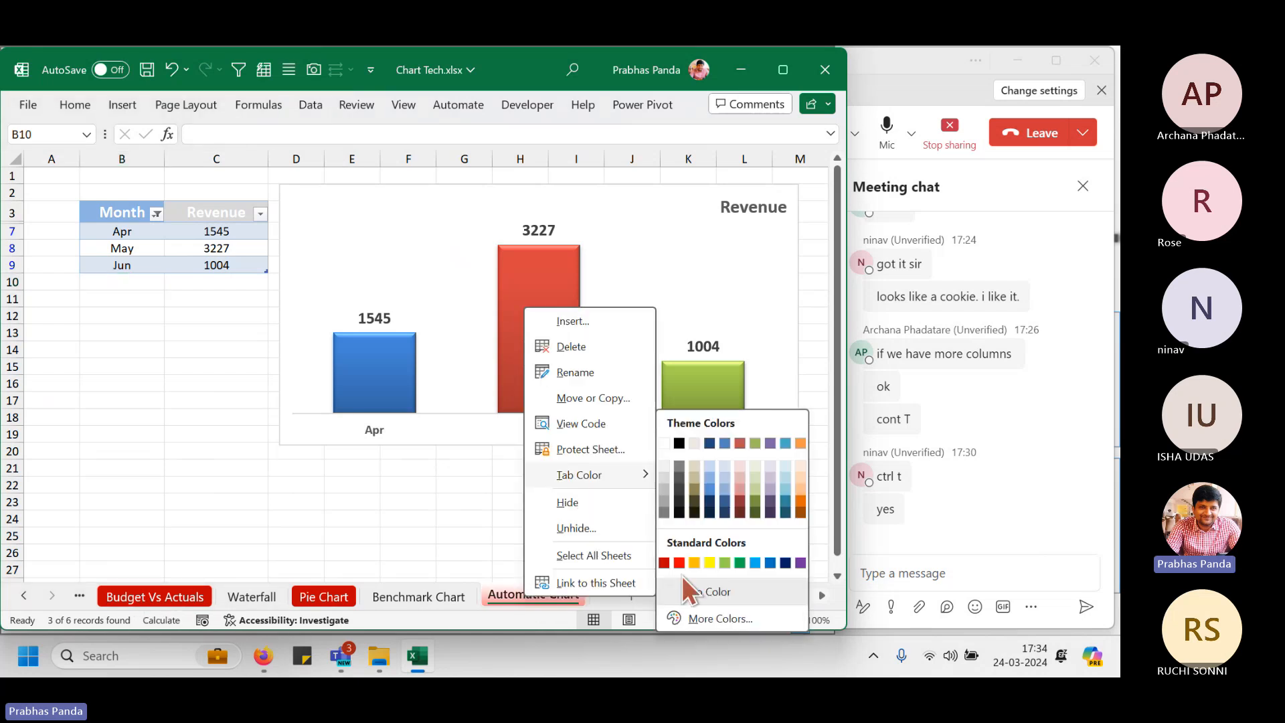
left_click(667, 561)
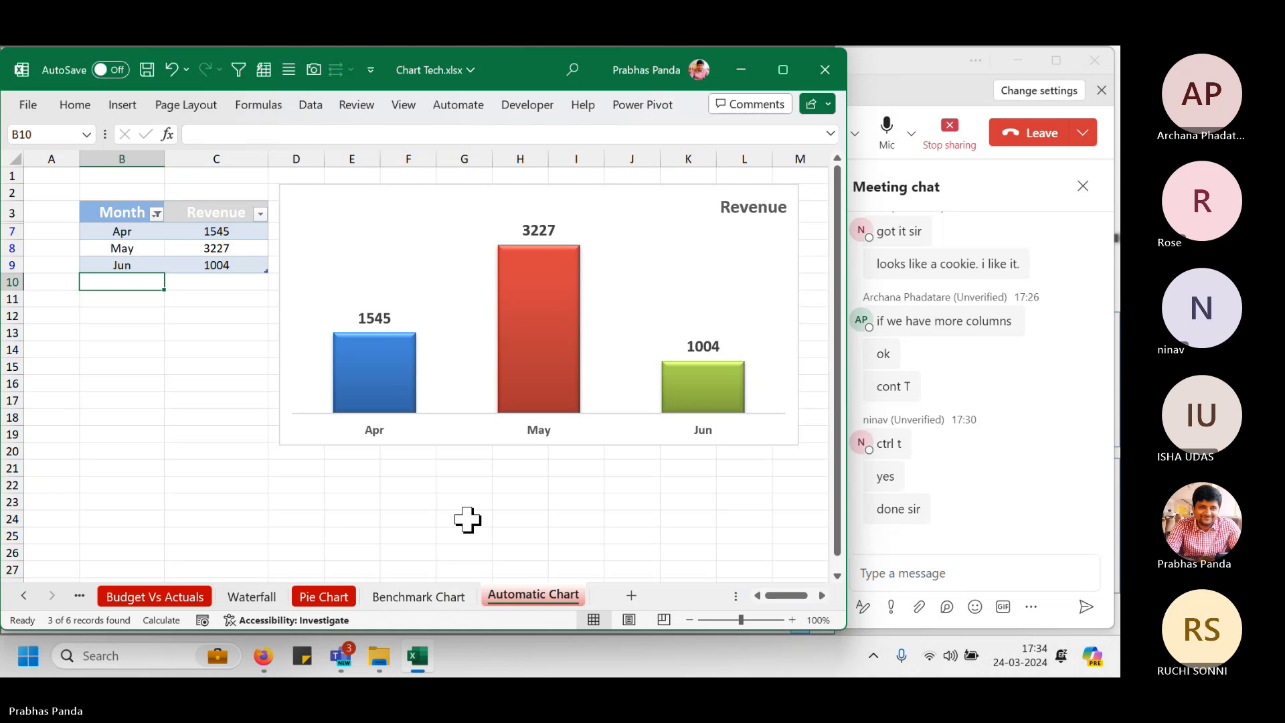
key("ctrl+s")
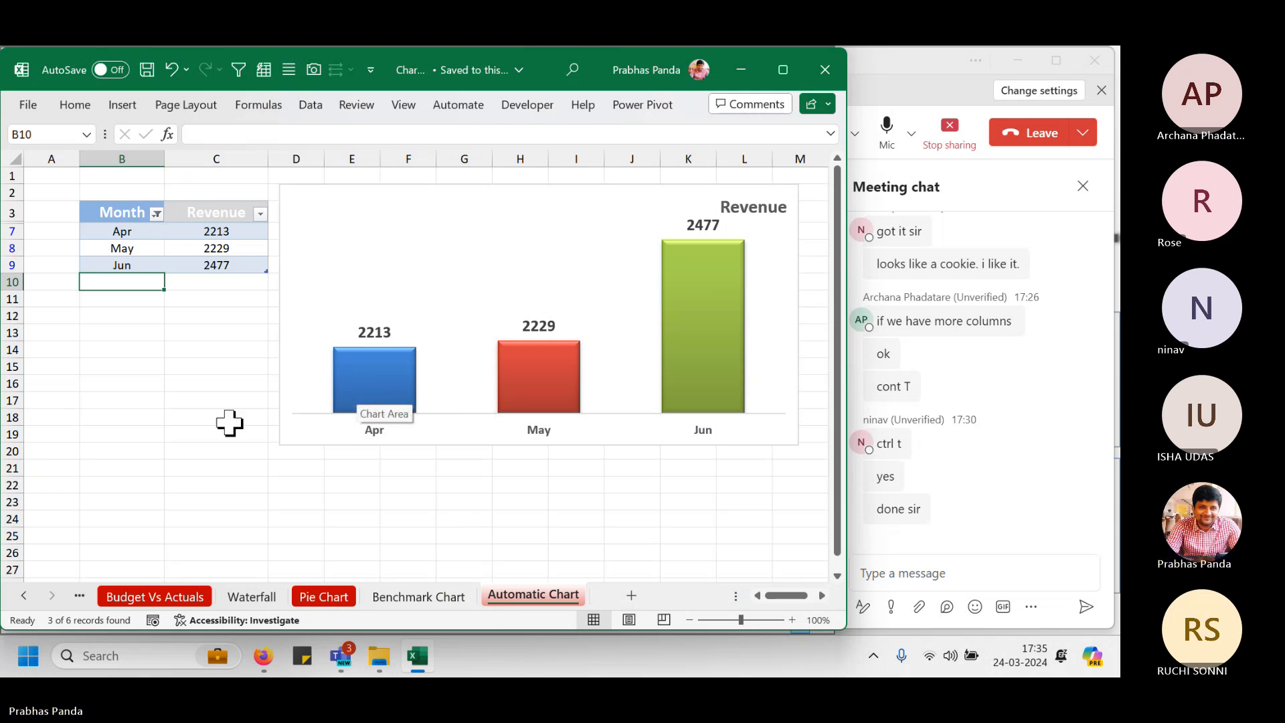
left_click(194, 467)
key("ctrl+s")
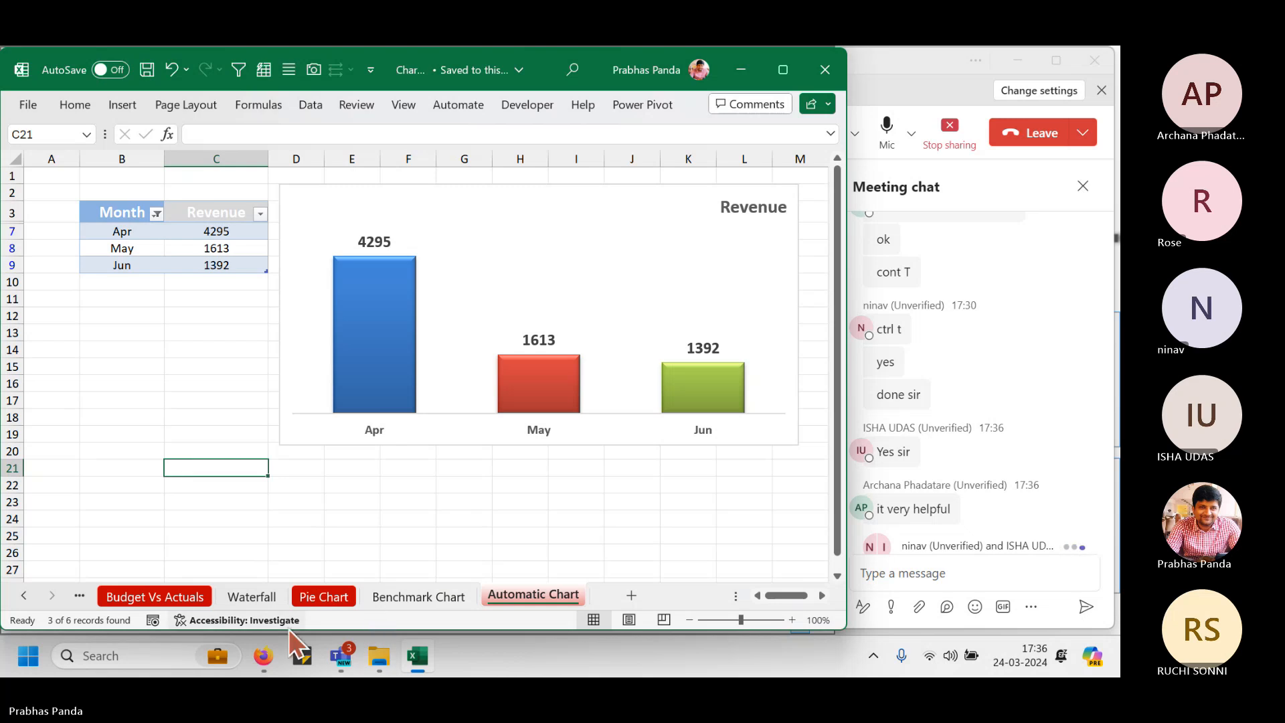
Switch to File Explorer and open the Reviews folder on the Desktop.
left_click(380, 657)
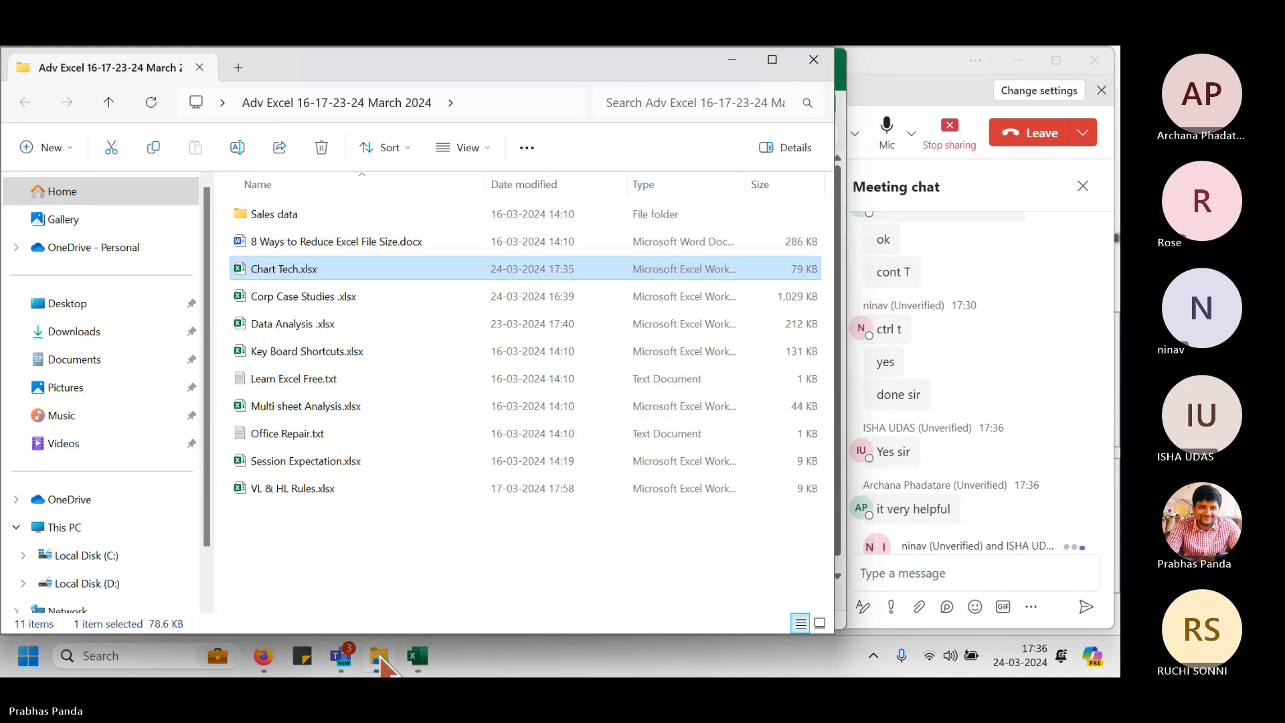
scroll(134, 402, "down", 1)
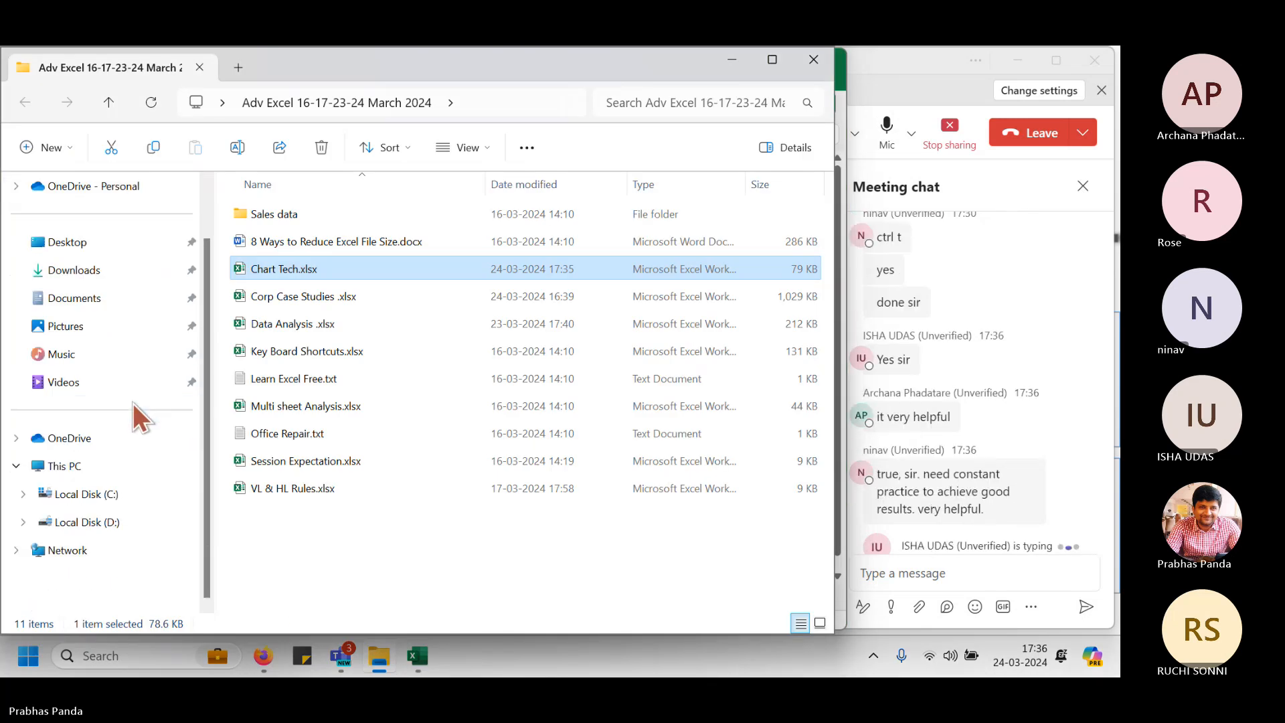
left_click(100, 523)
left_click(92, 245)
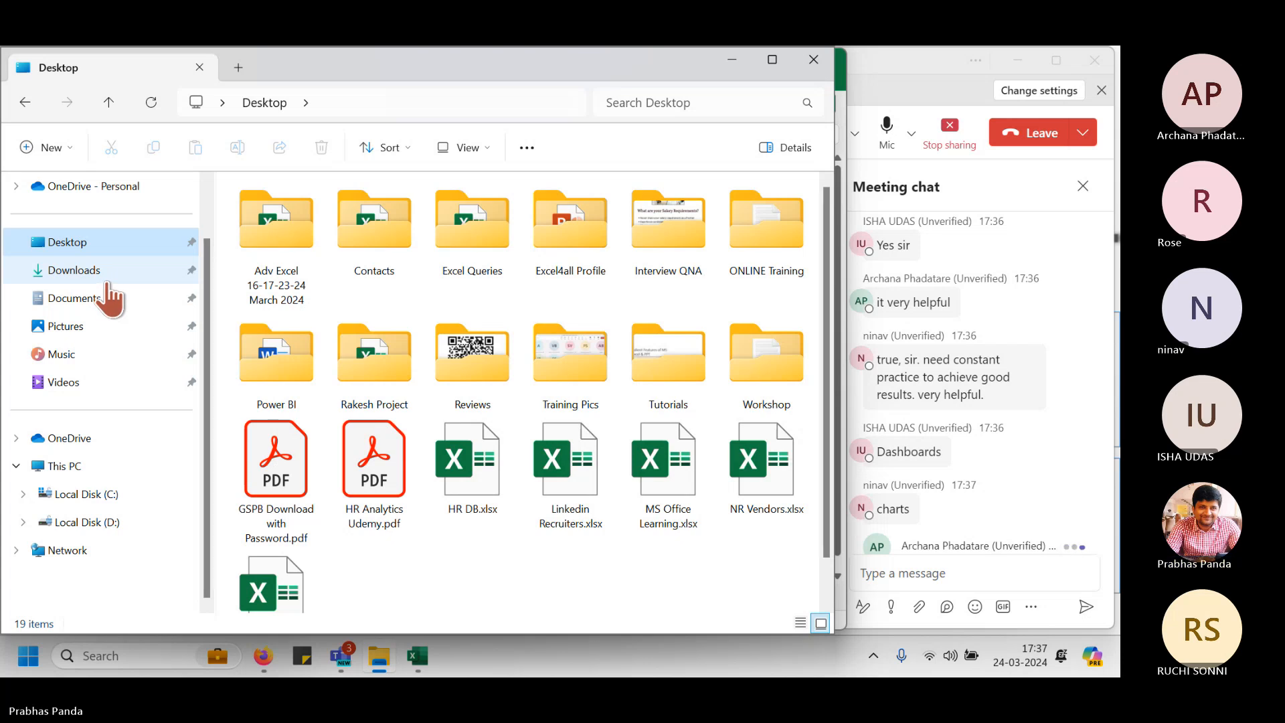
double_click(471, 358)
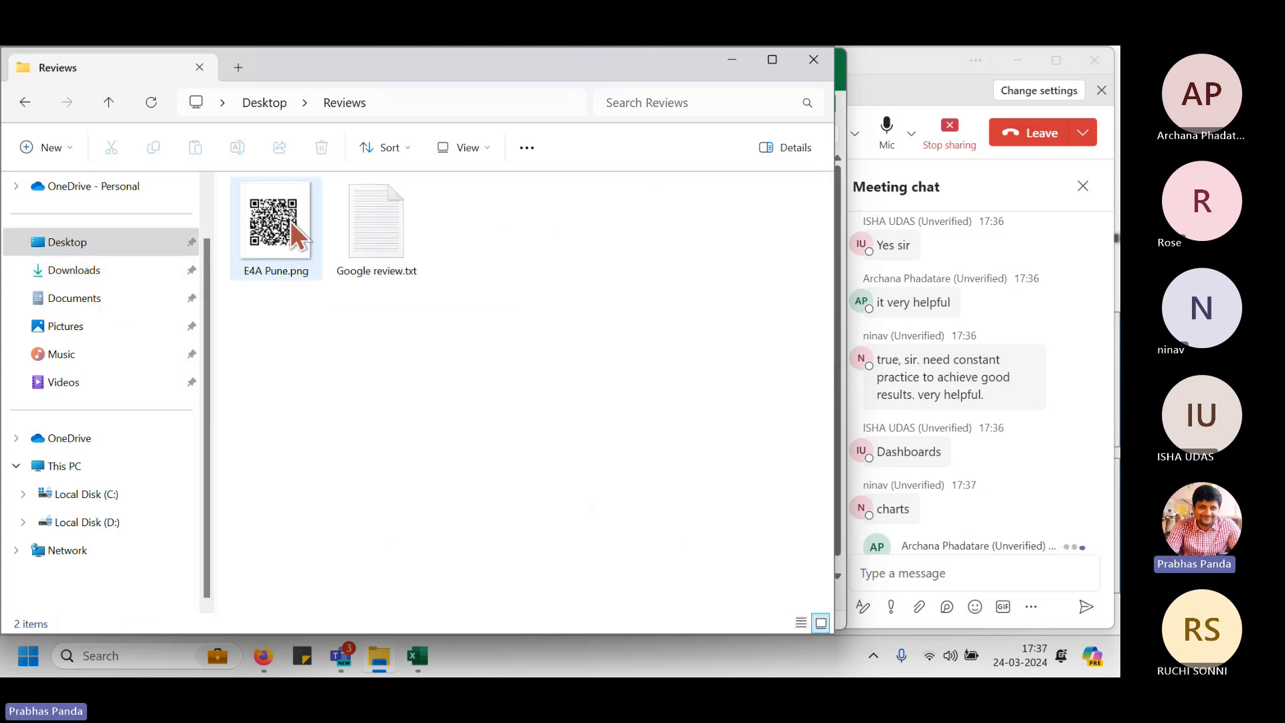
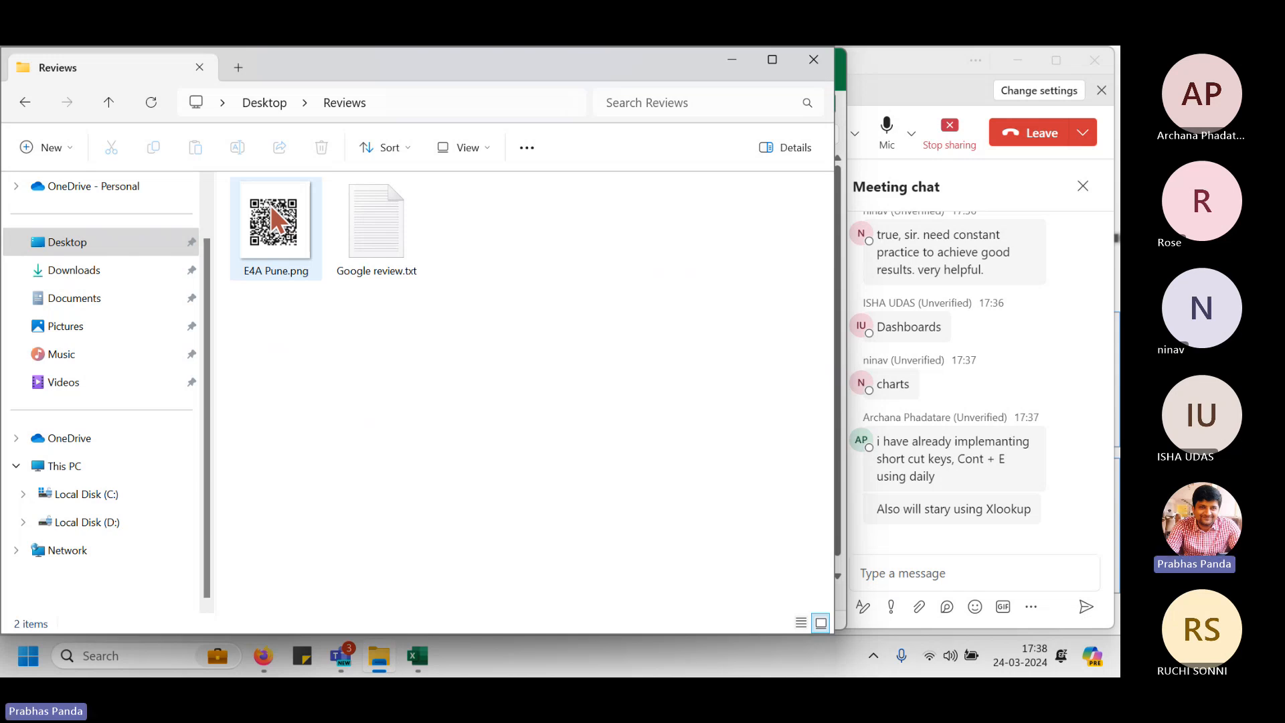
Open the E4A Pune.png QR code image and show it in a smaller window centred over the folder.
double_click(271, 208)
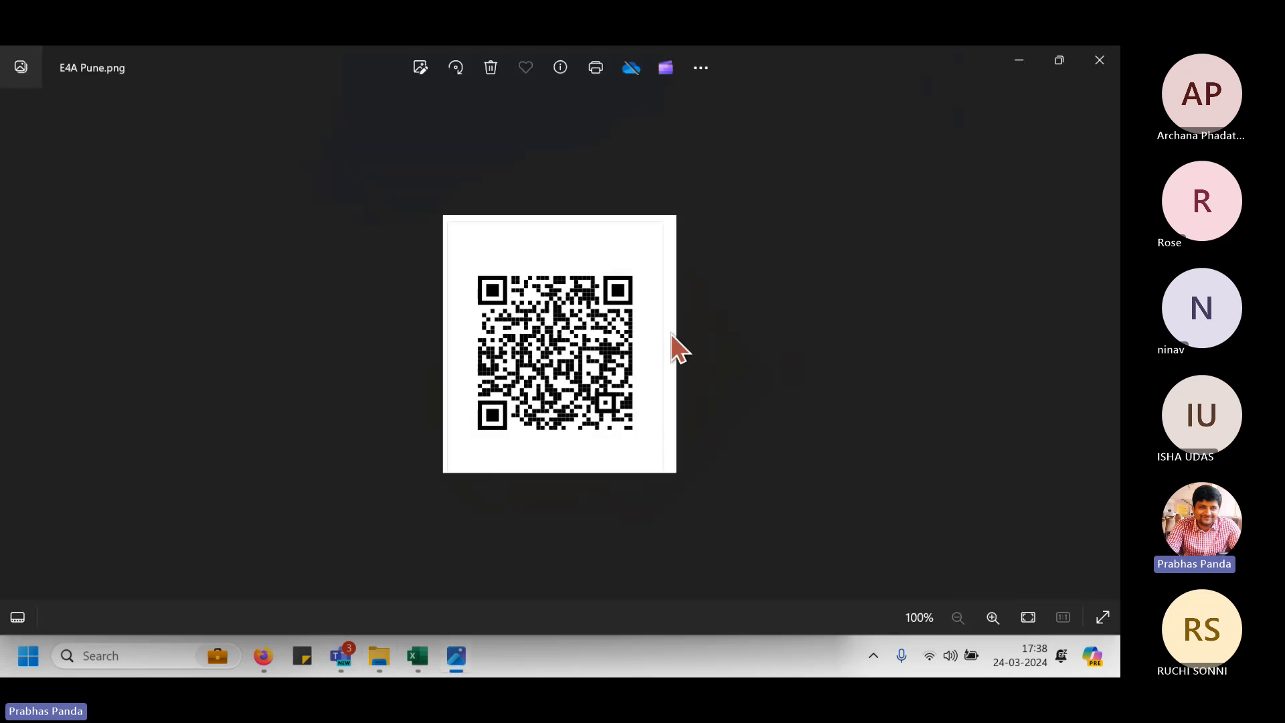
left_click(1067, 62)
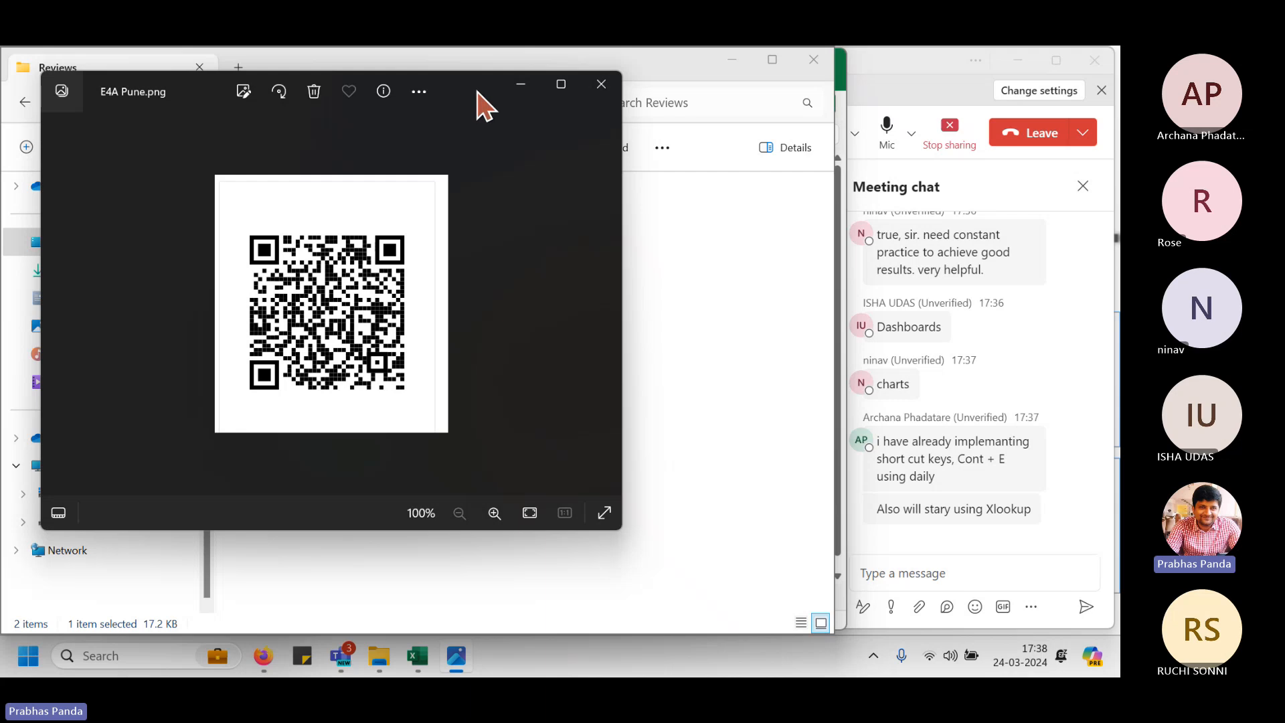
left_click_drag(475, 100, 635, 139)
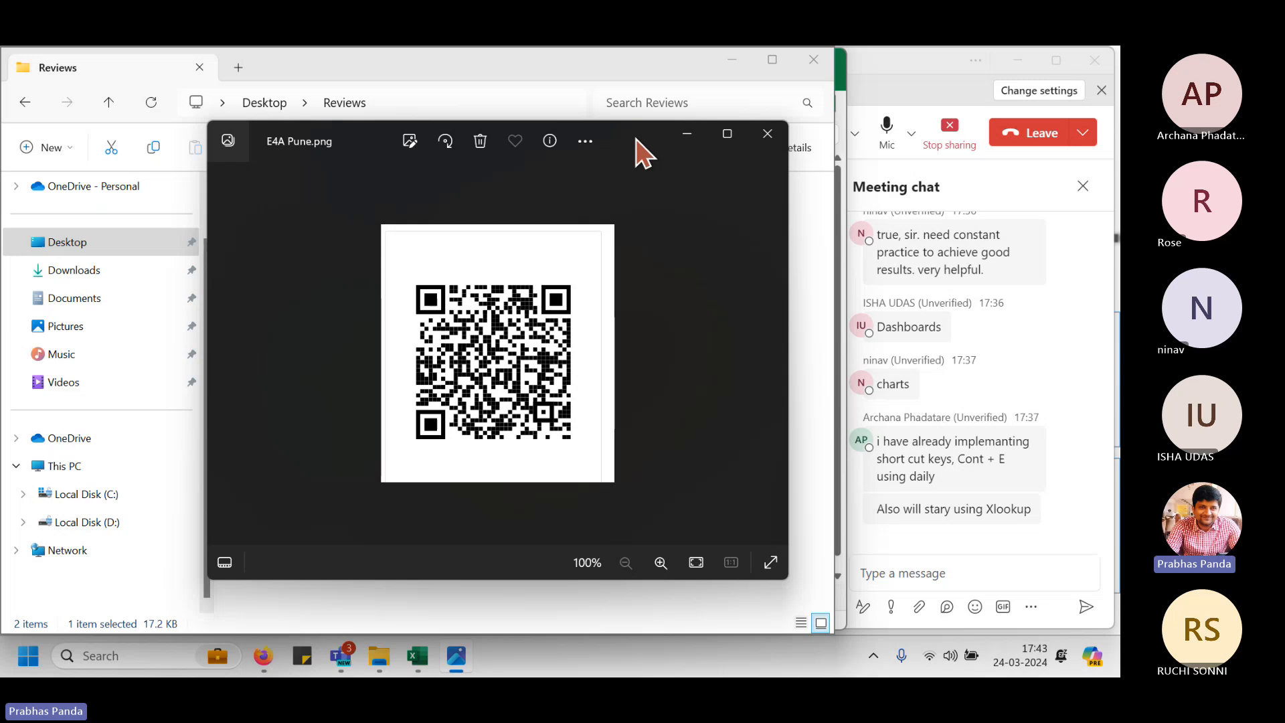
Close the QR code image, the Reviews folder window and the Excel workbook.
left_click(768, 134)
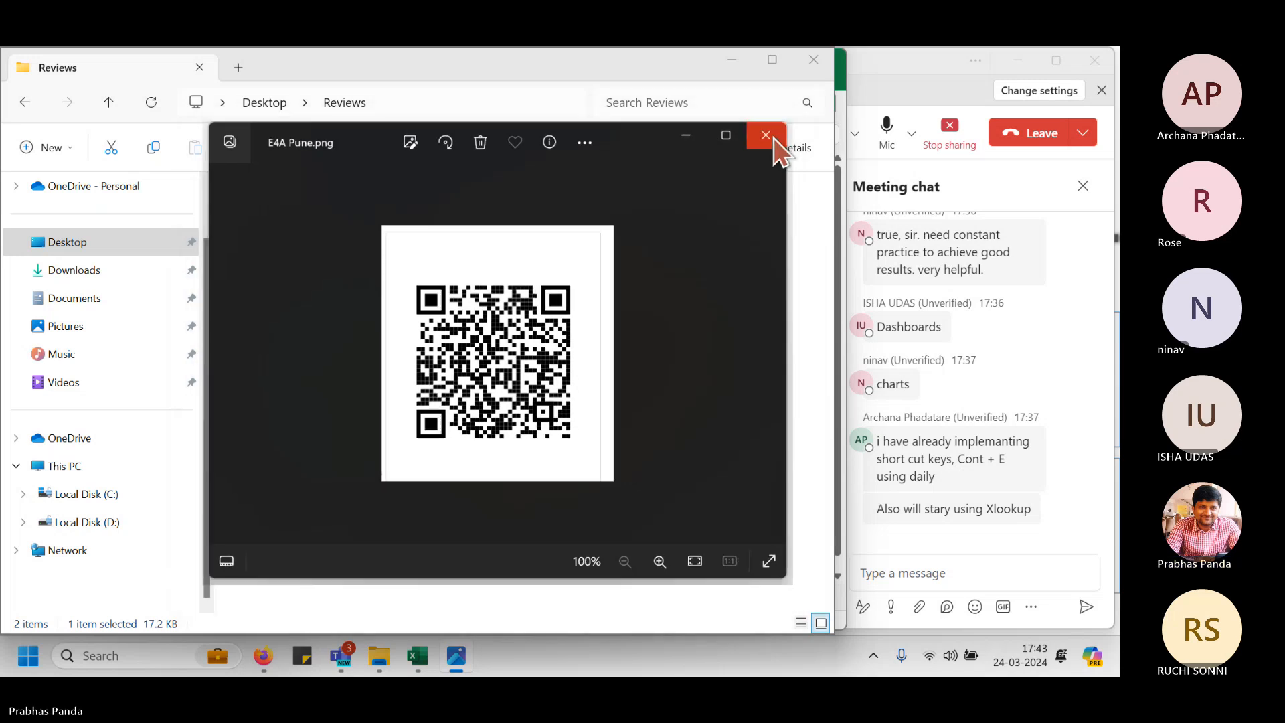
left_click(815, 62)
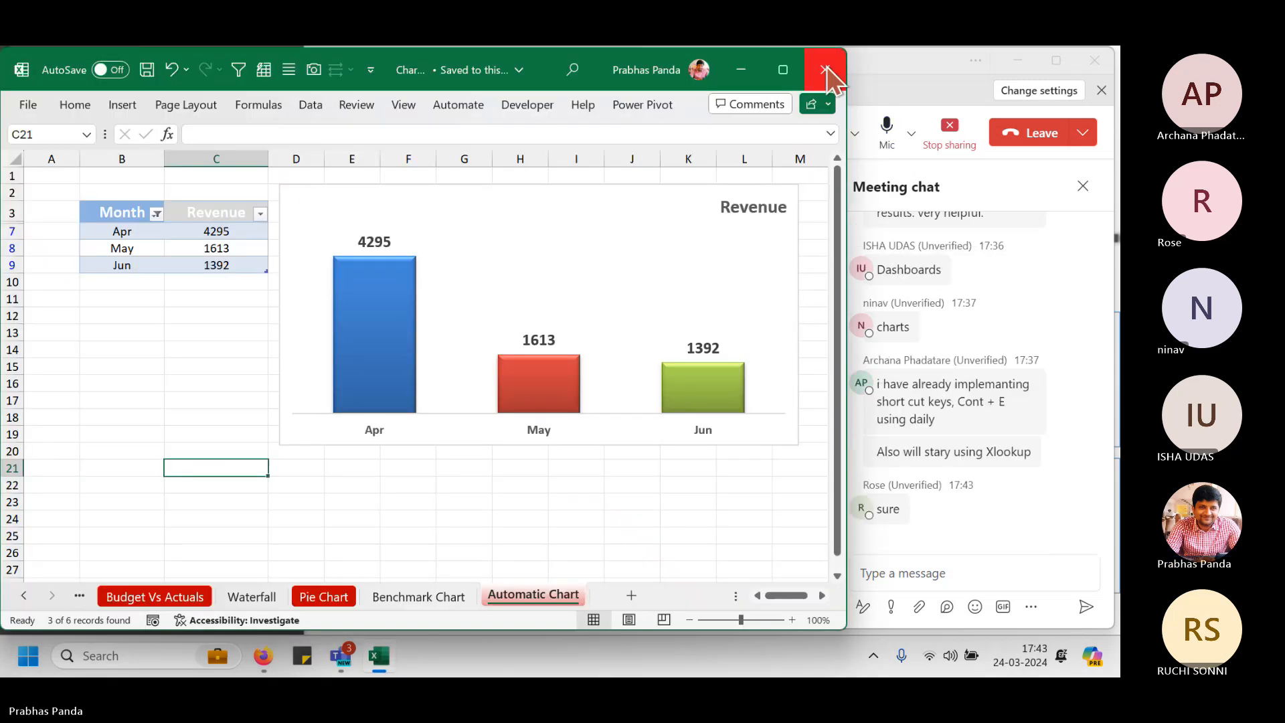
left_click(821, 65)
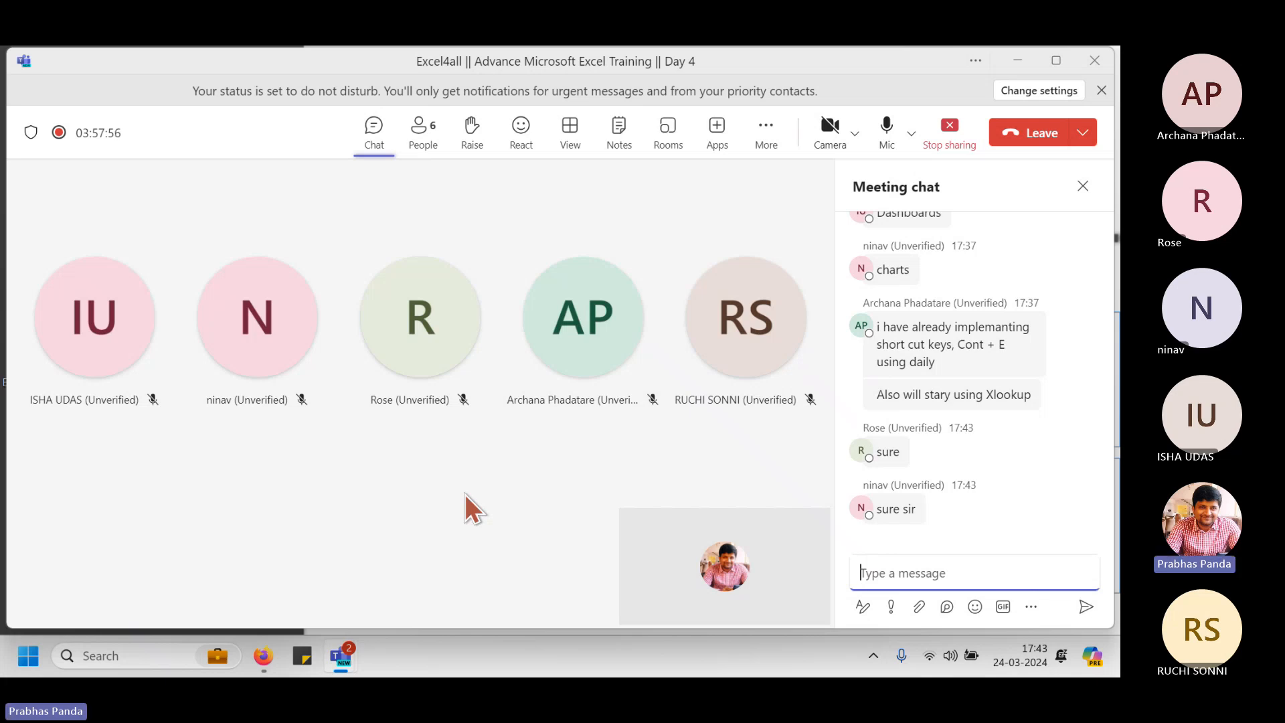
Stop the recording of the Microsoft Teams meeting.
left_click(763, 130)
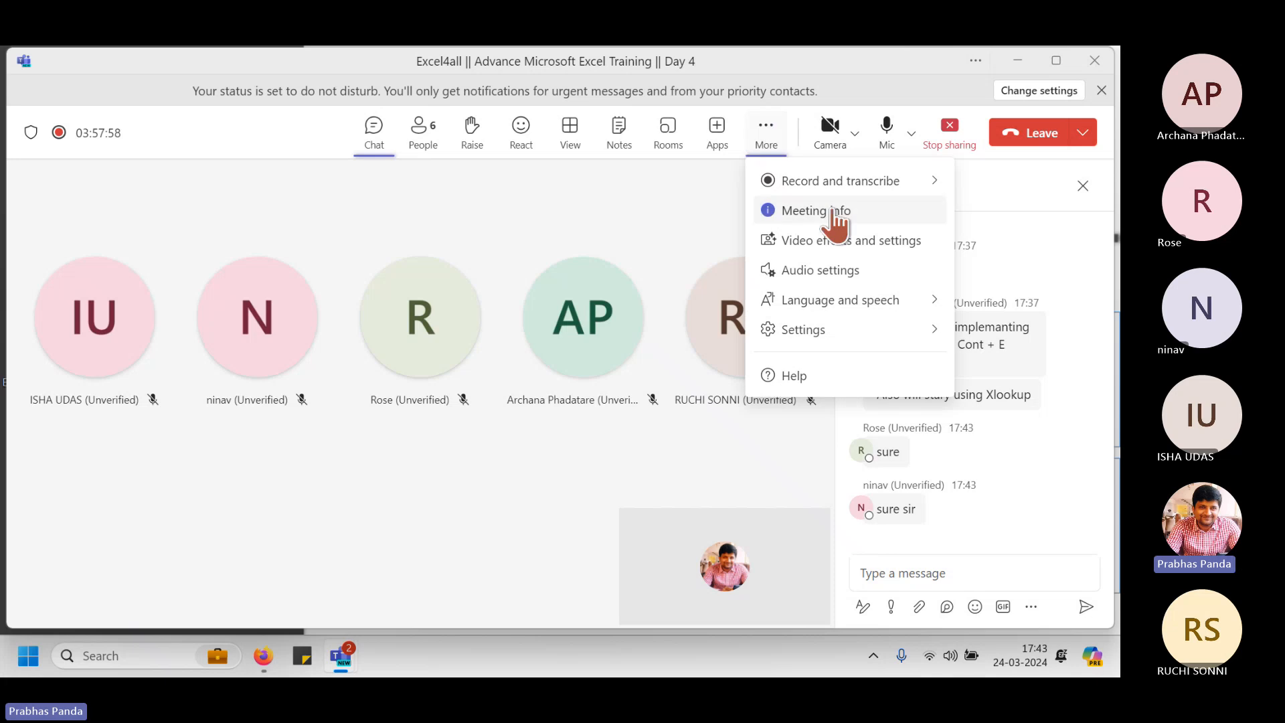
mouse_move(829, 182)
left_click(679, 200)
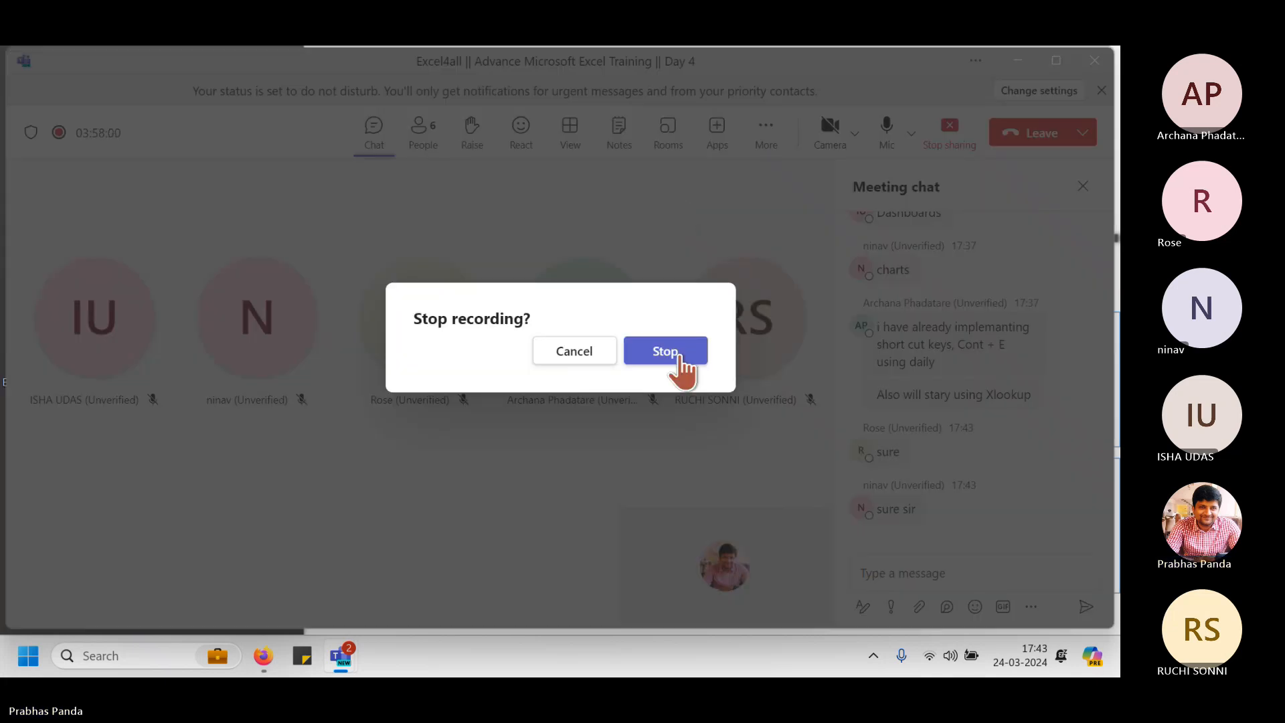